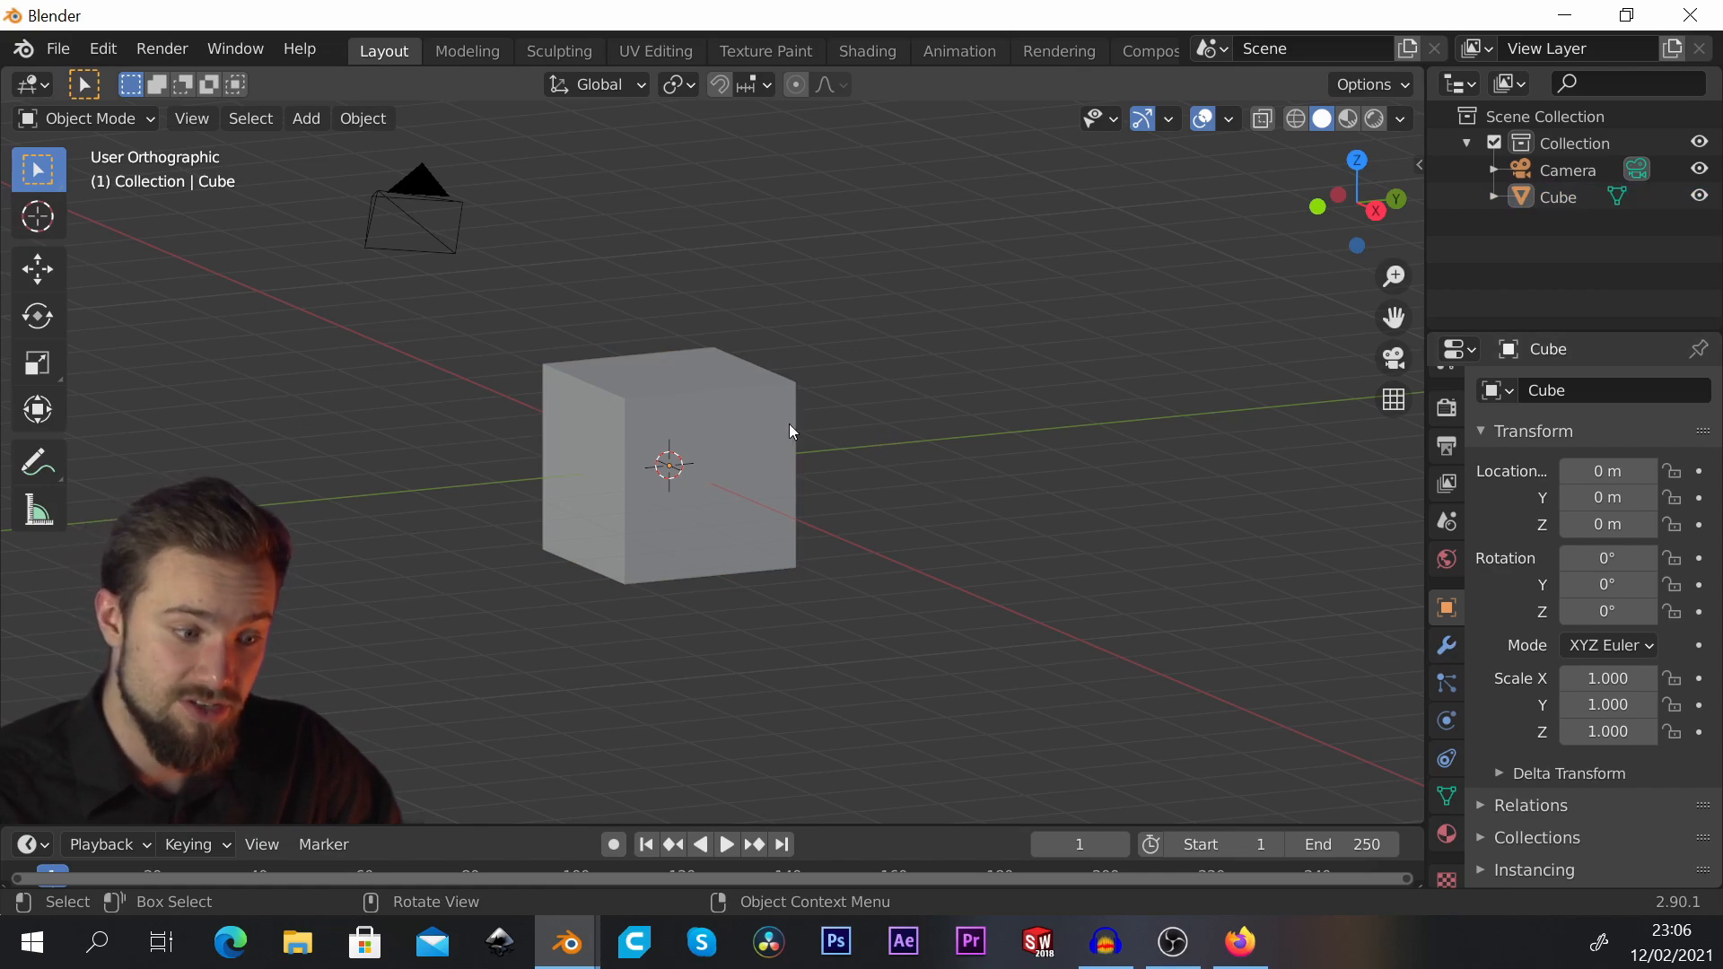
# Step: Add a Subdivision Surface modifier to the cube and set its viewport levels to 4
pyautogui.click(680, 400)
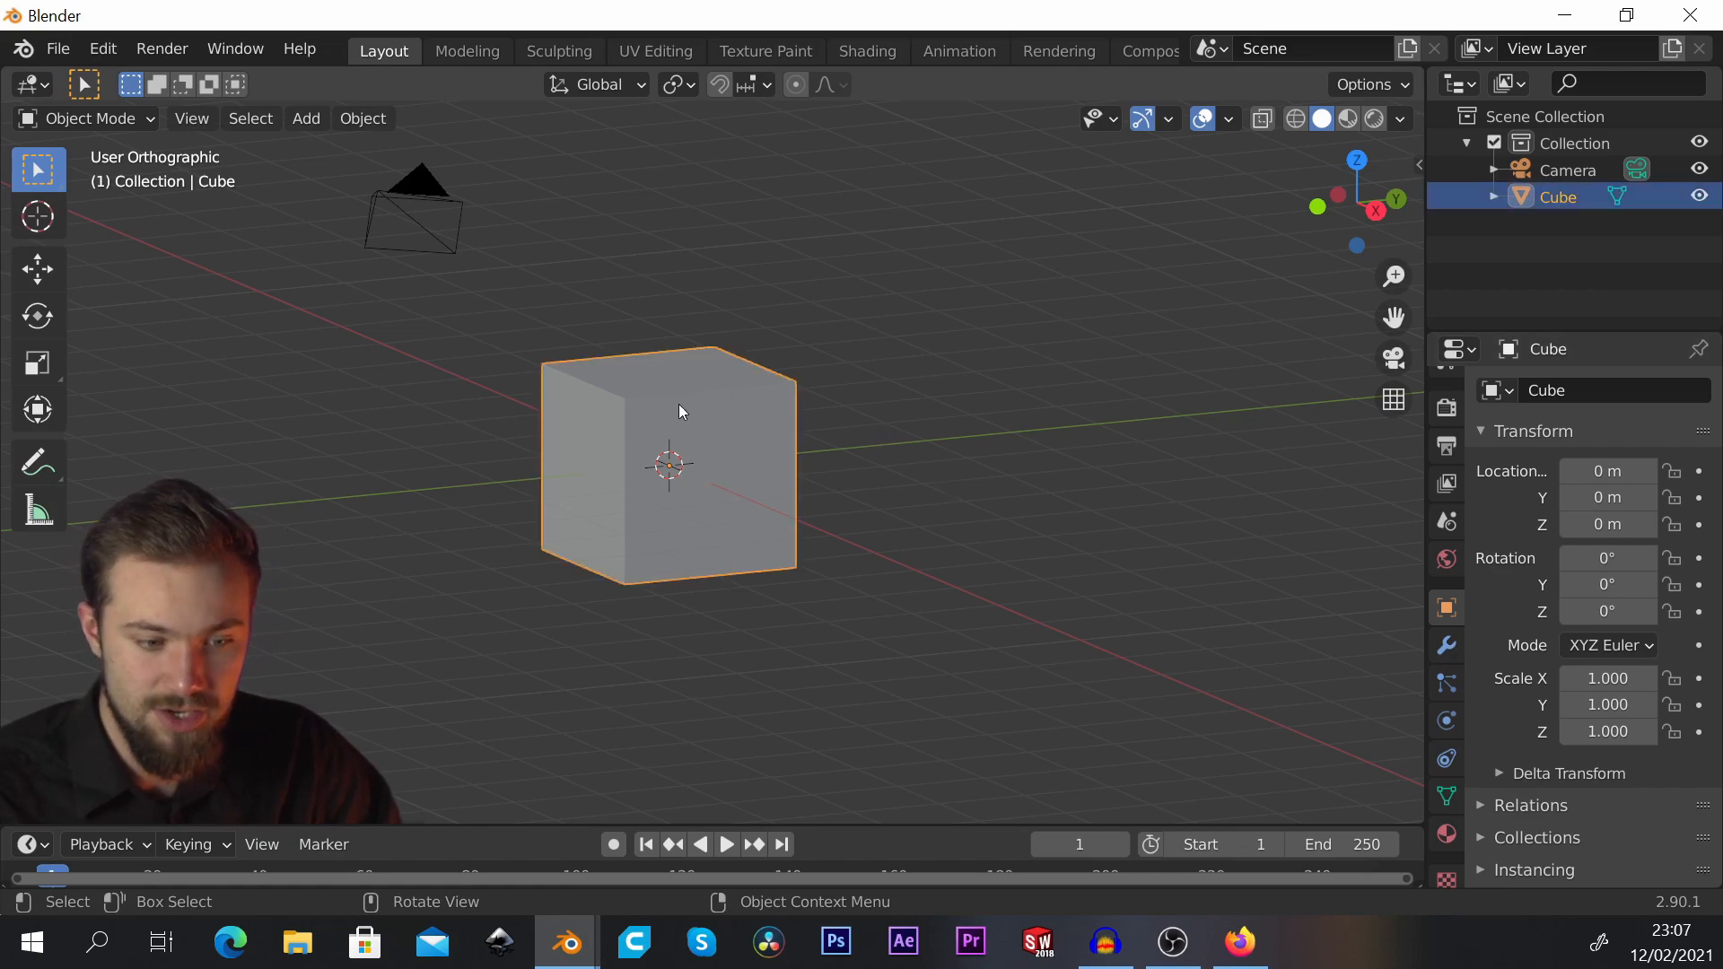
pyautogui.click(1448, 646)
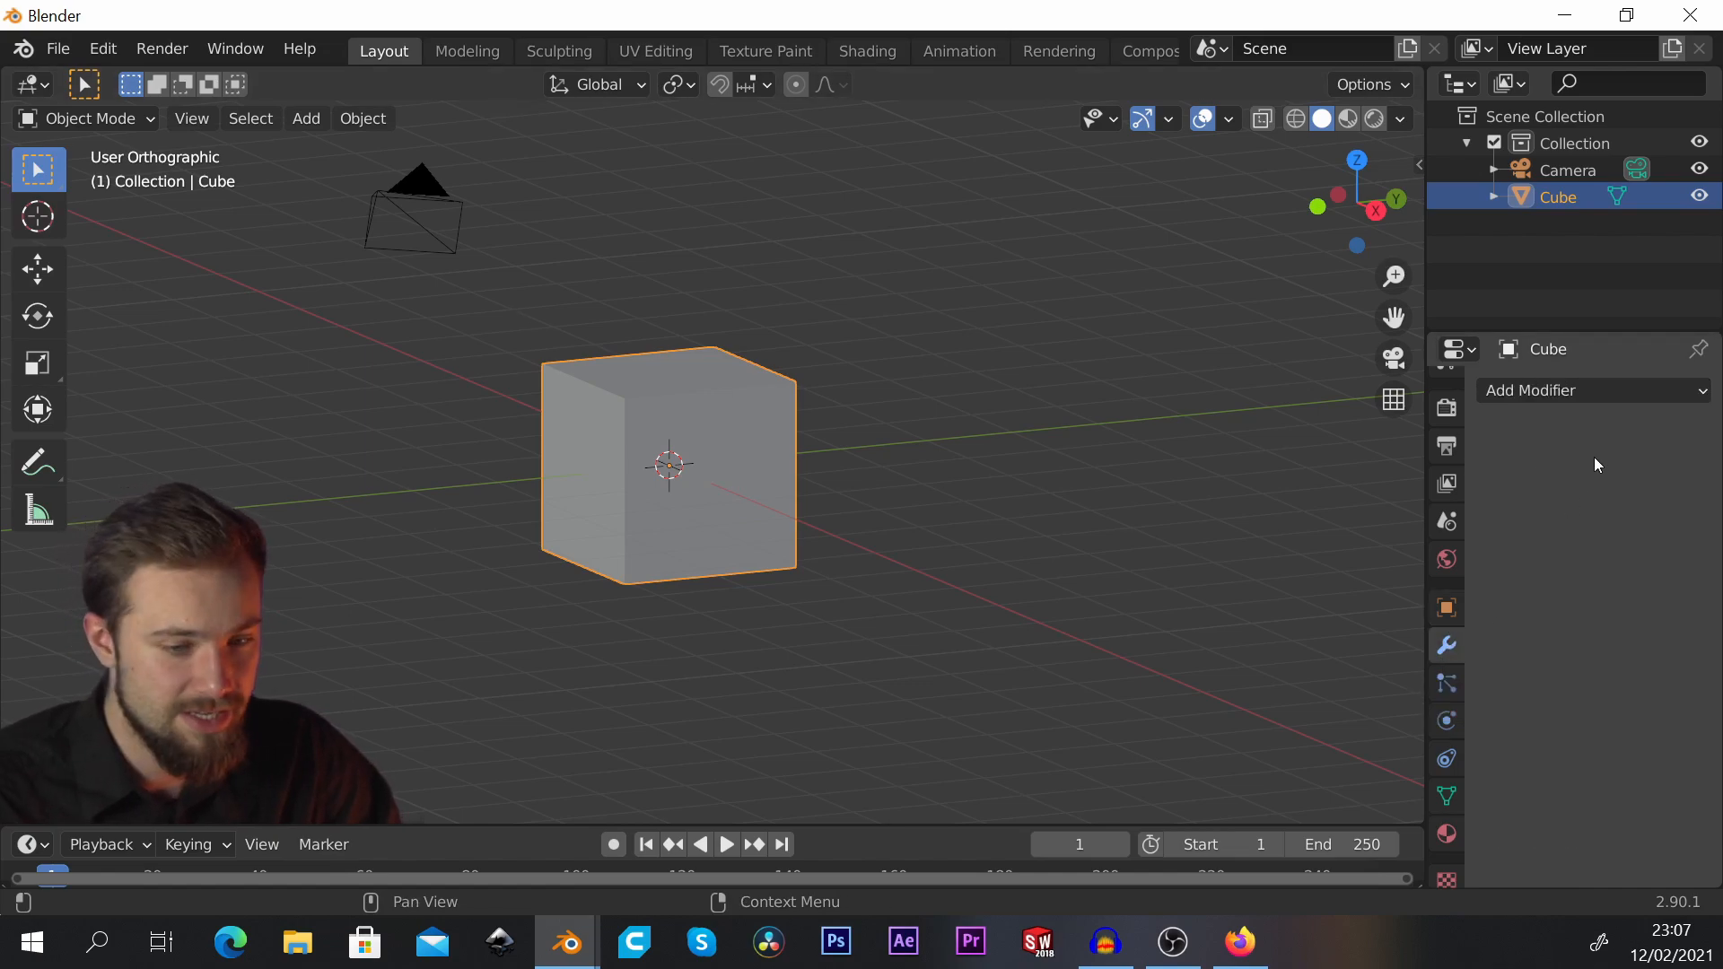
pyautogui.click(1558, 390)
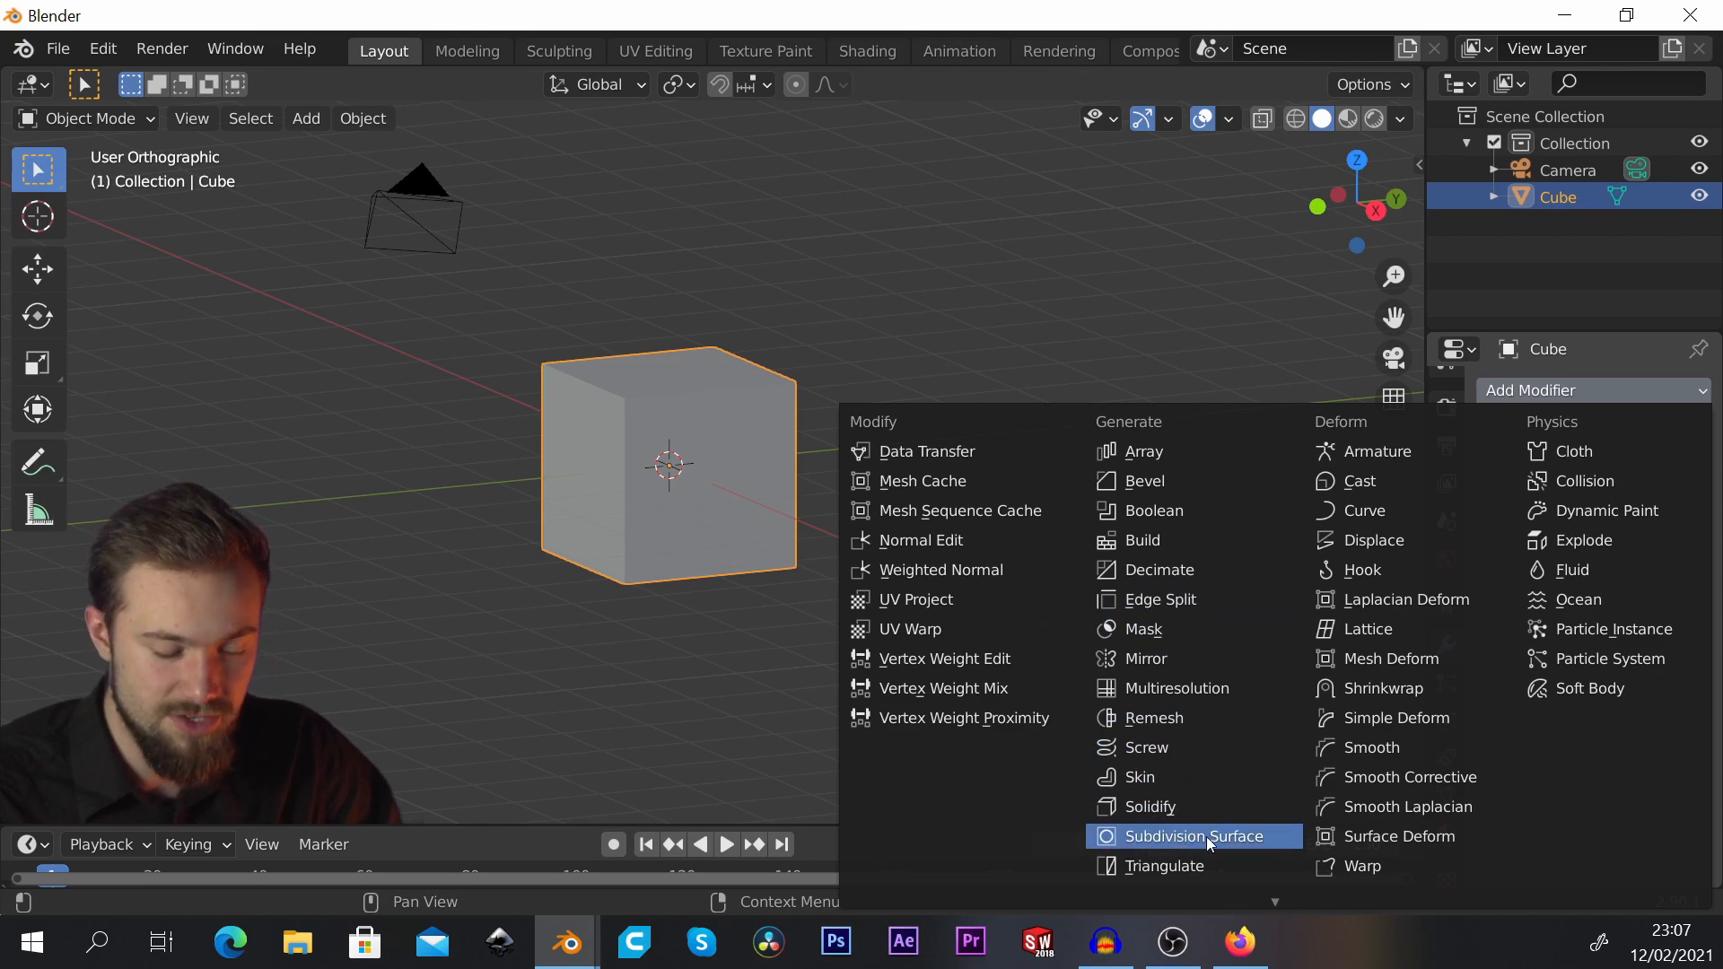
pyautogui.click(1208, 836)
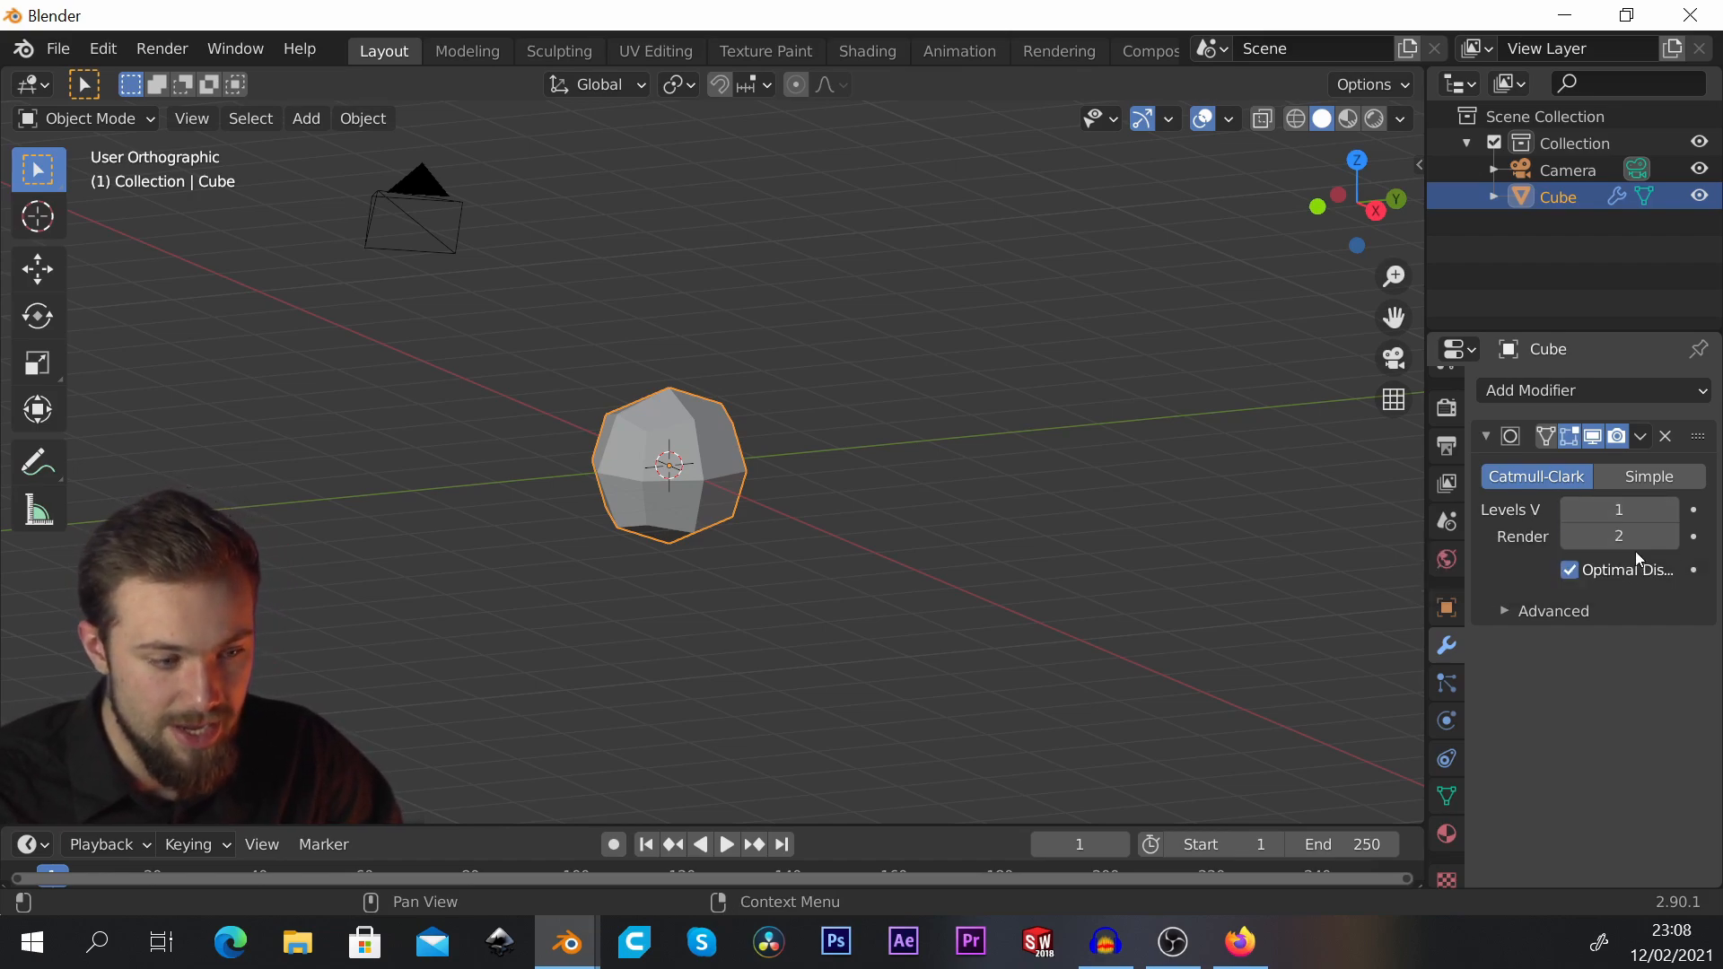
pyautogui.click(1671, 519)
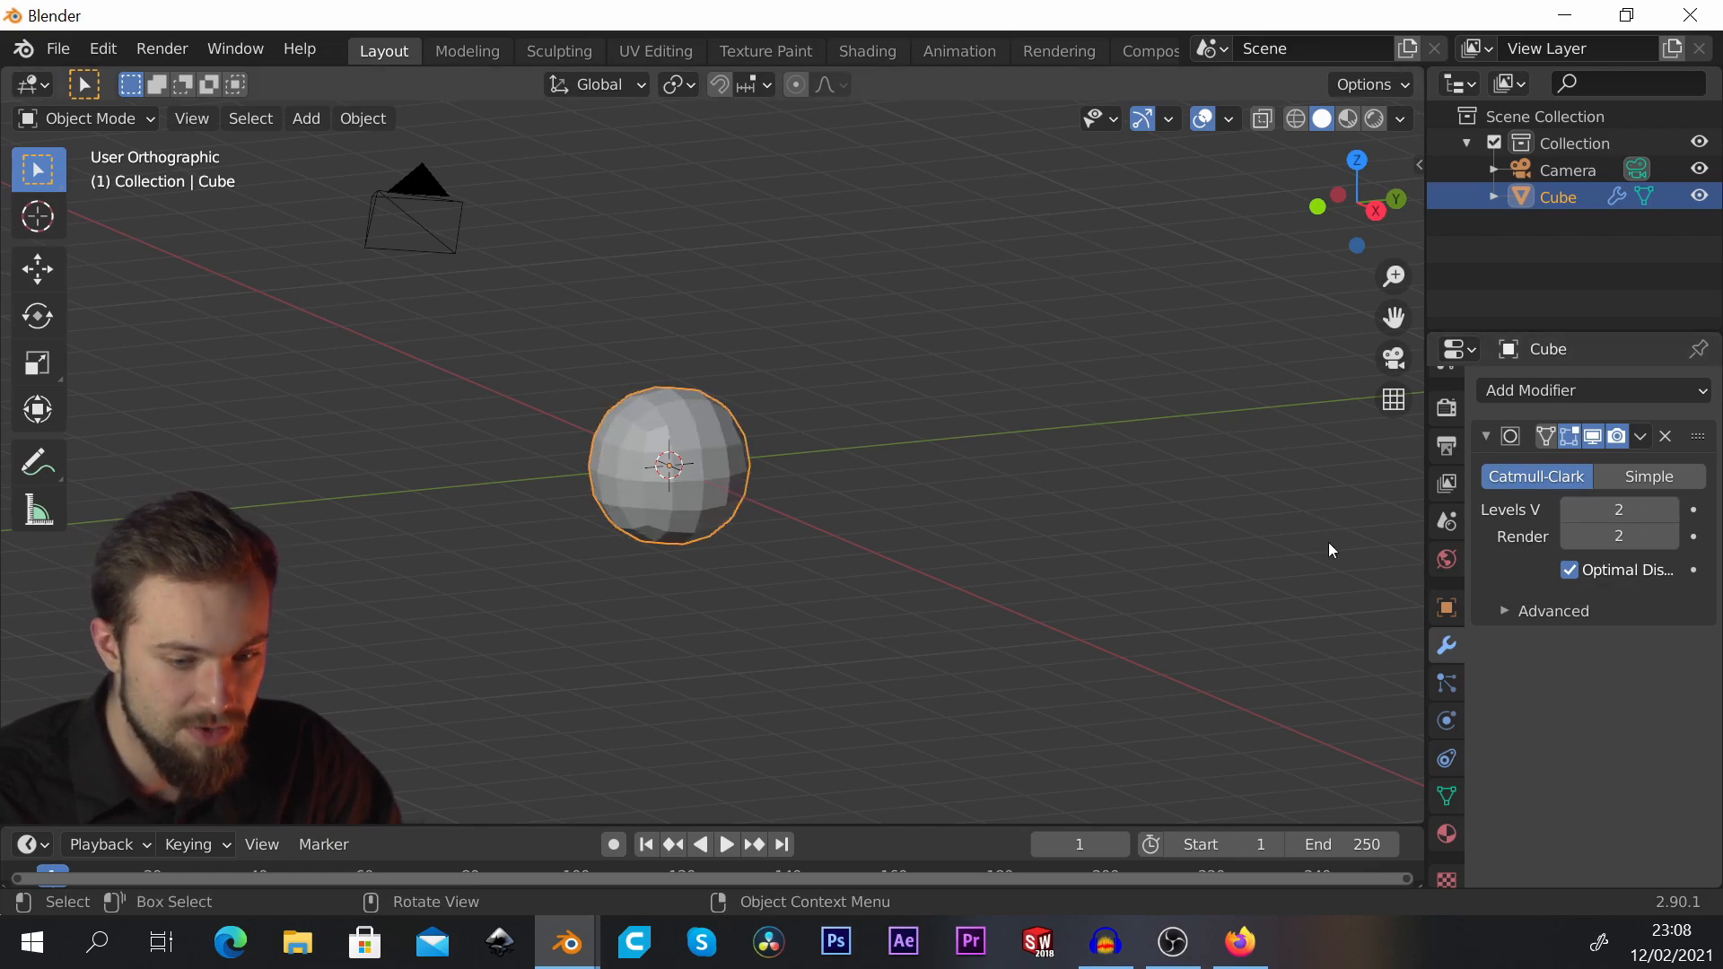
pyautogui.click(1672, 510)
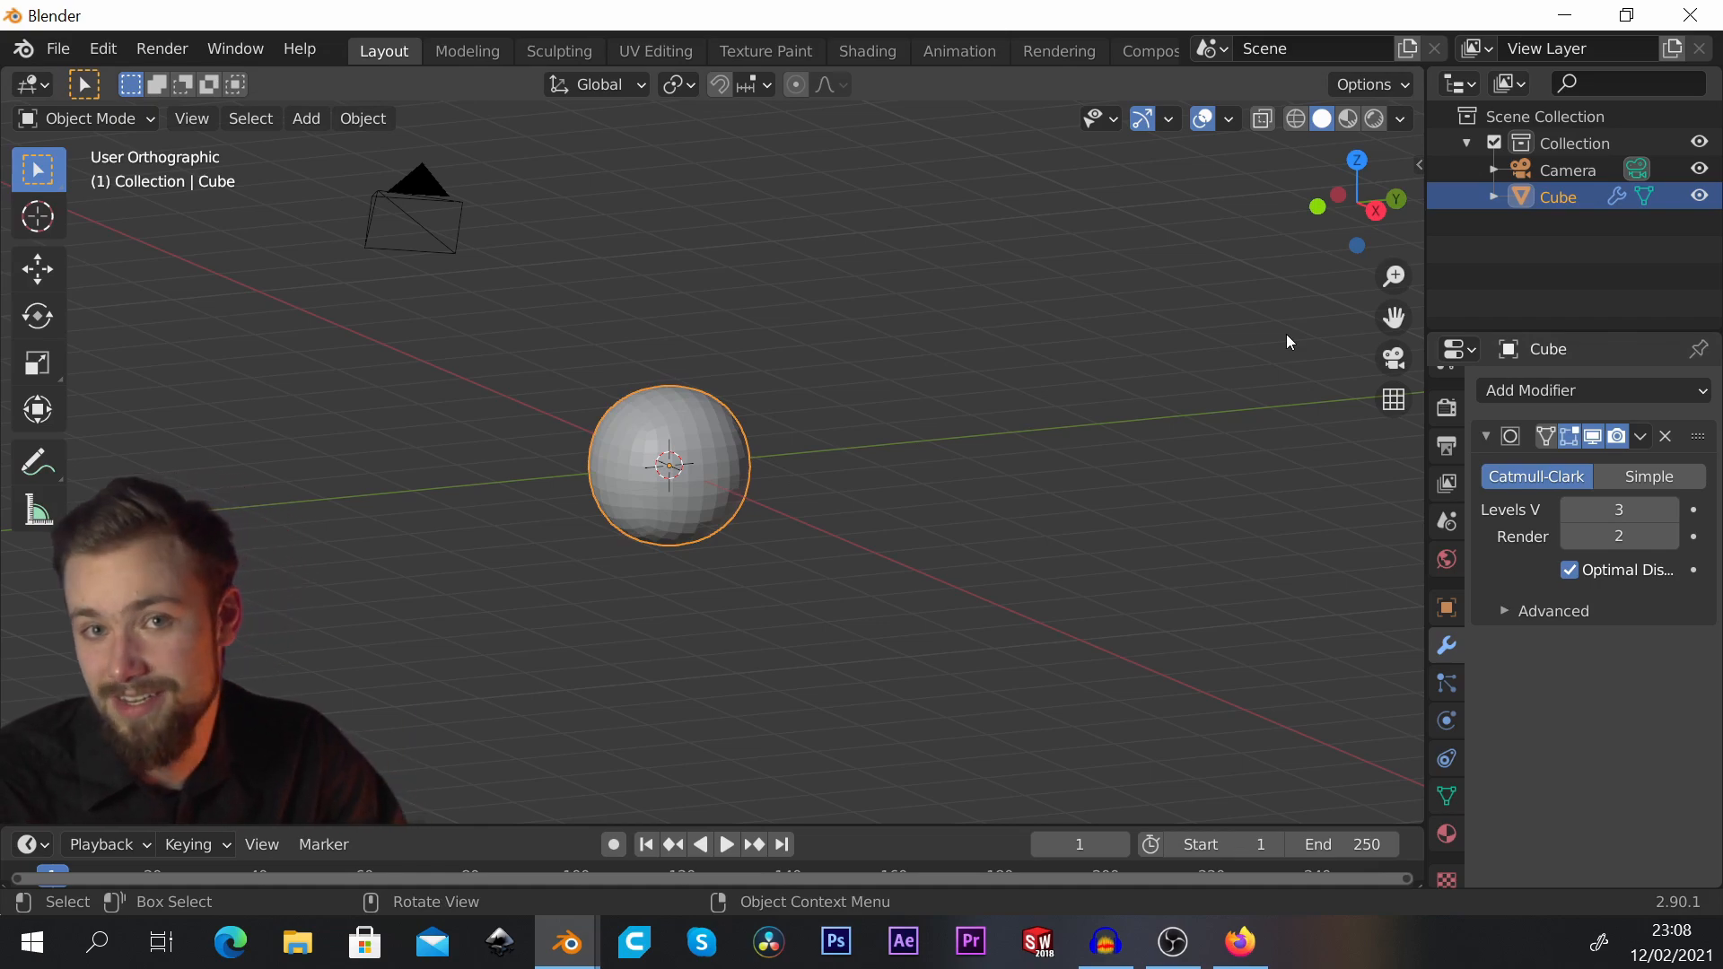
pyautogui.click(1670, 510)
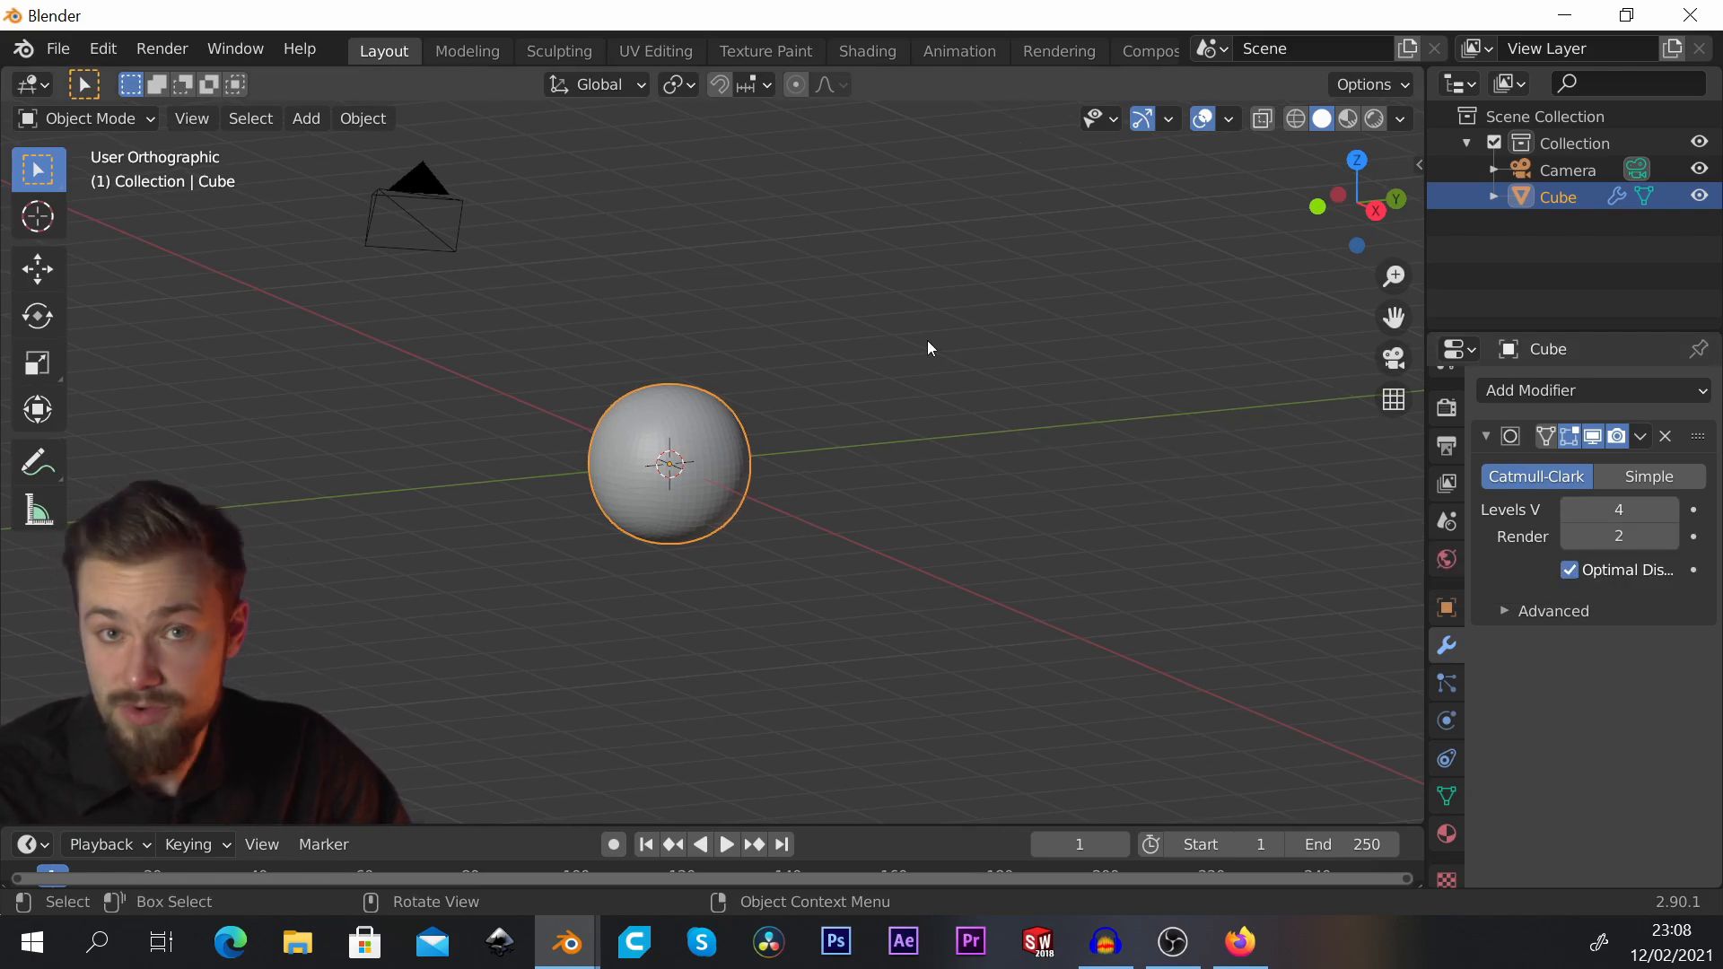
# Step: Apply smooth shading to the subdivided cube
pyautogui.scroll(6, 727, 429)
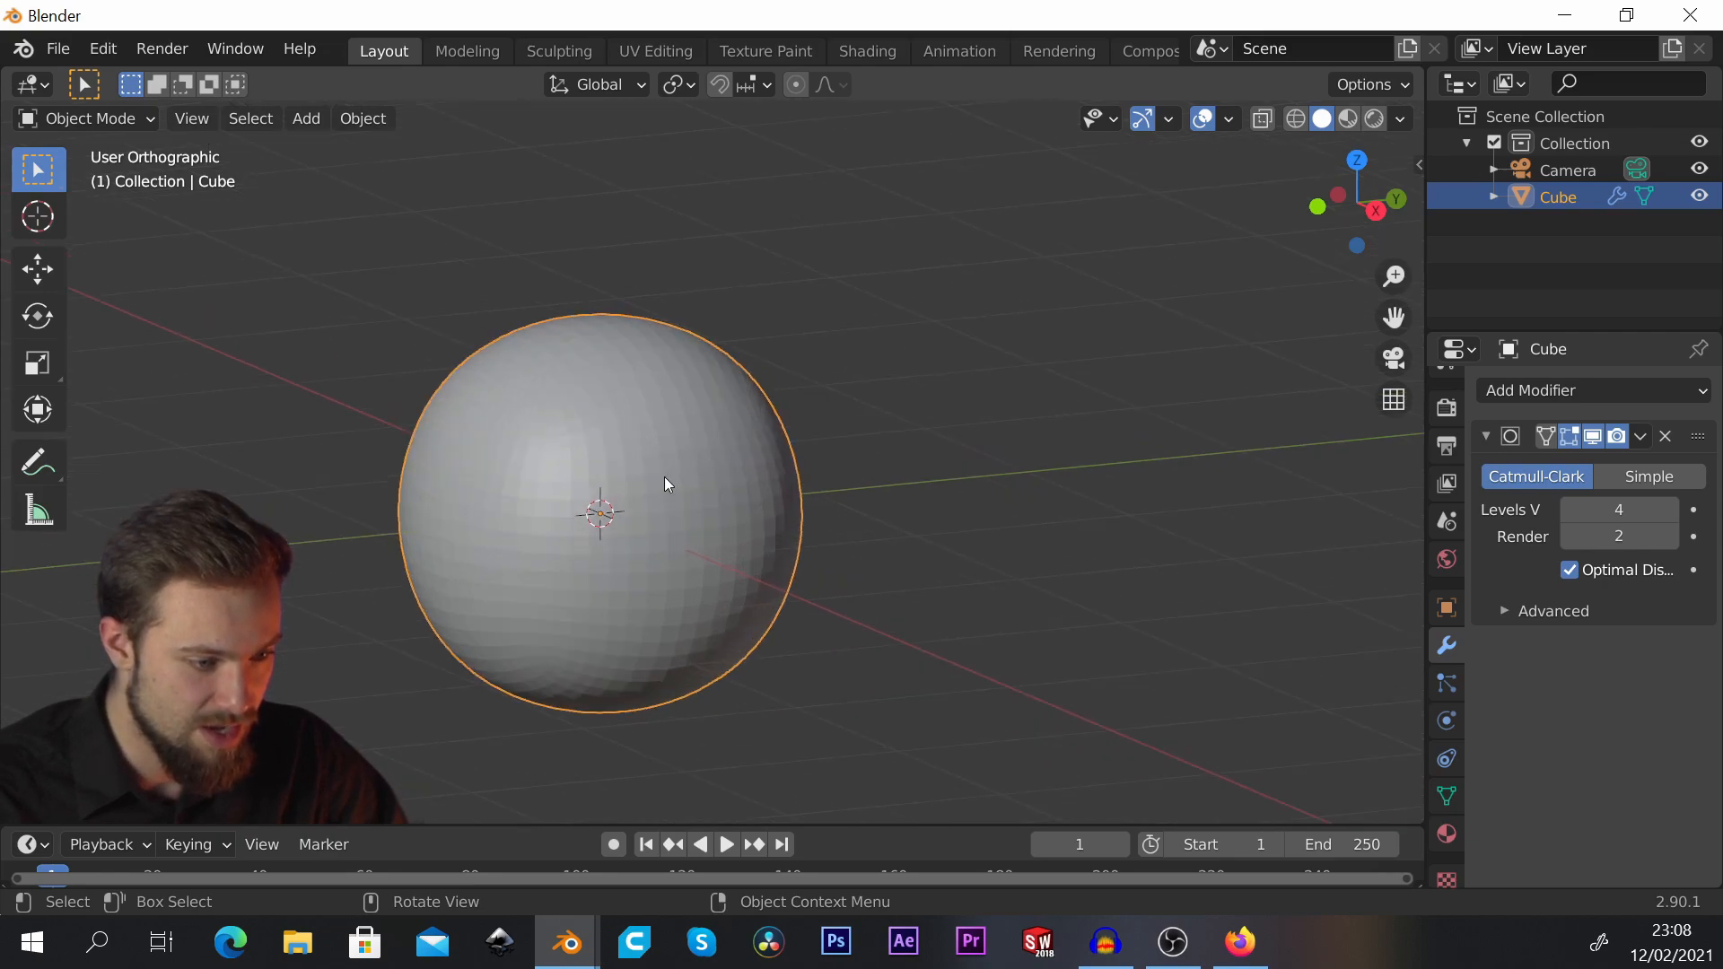
pyautogui.rightClick(634, 357)
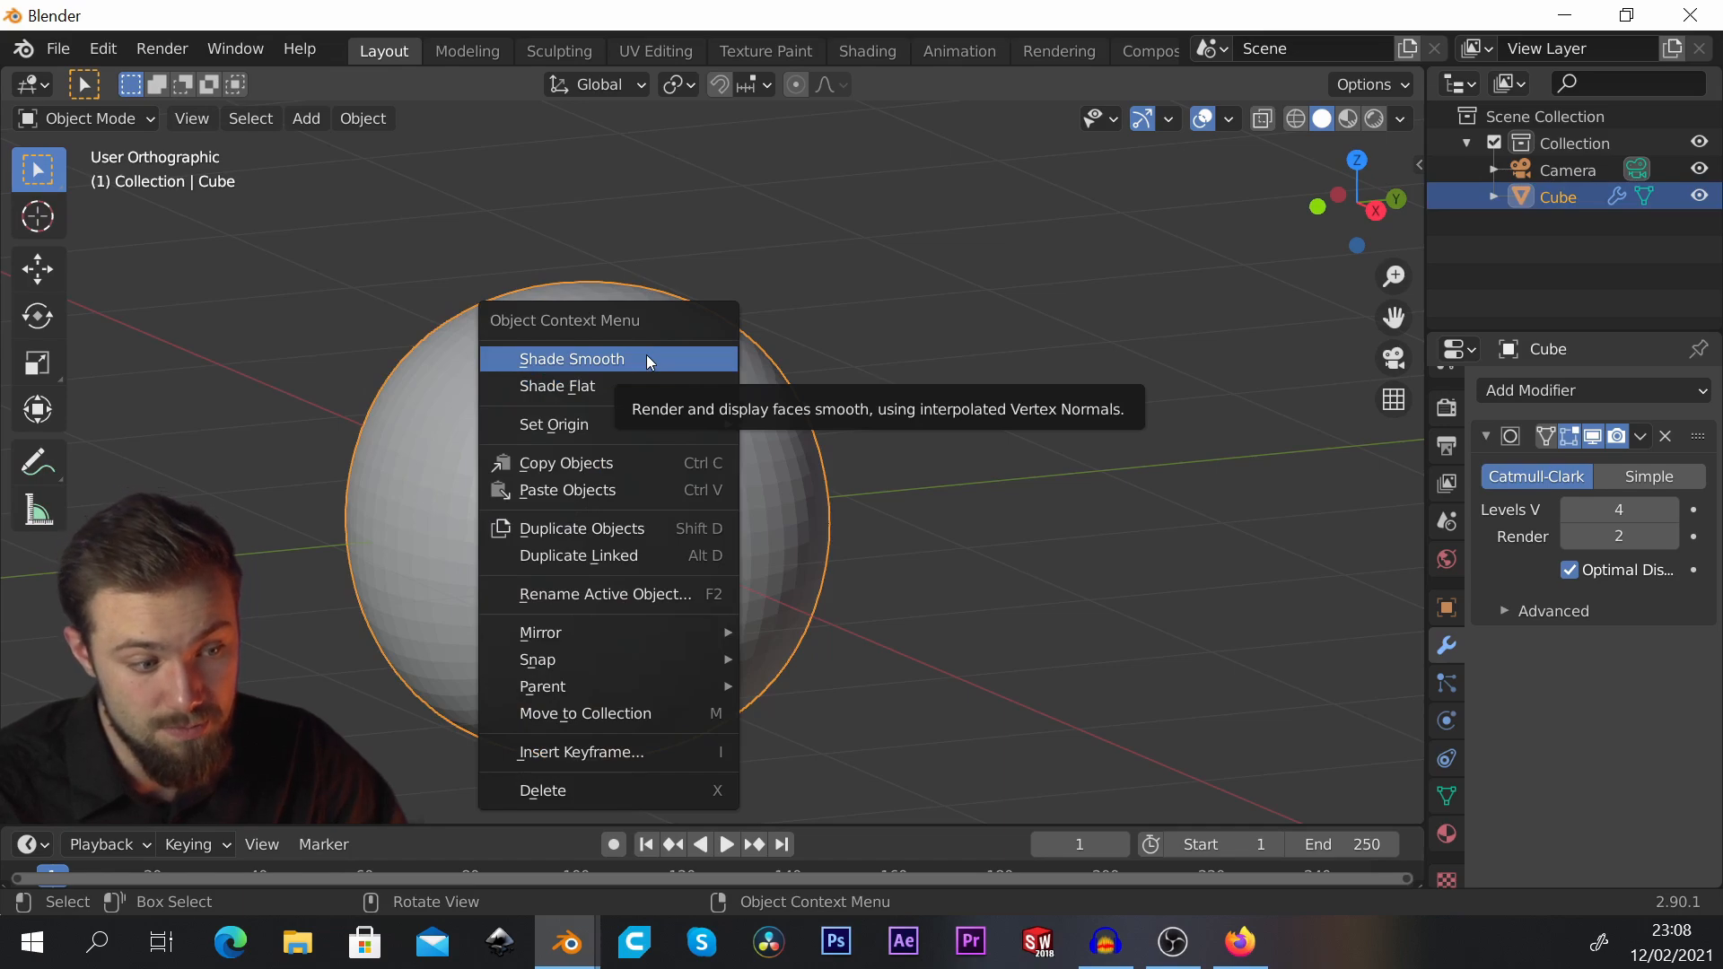
pyautogui.click(646, 356)
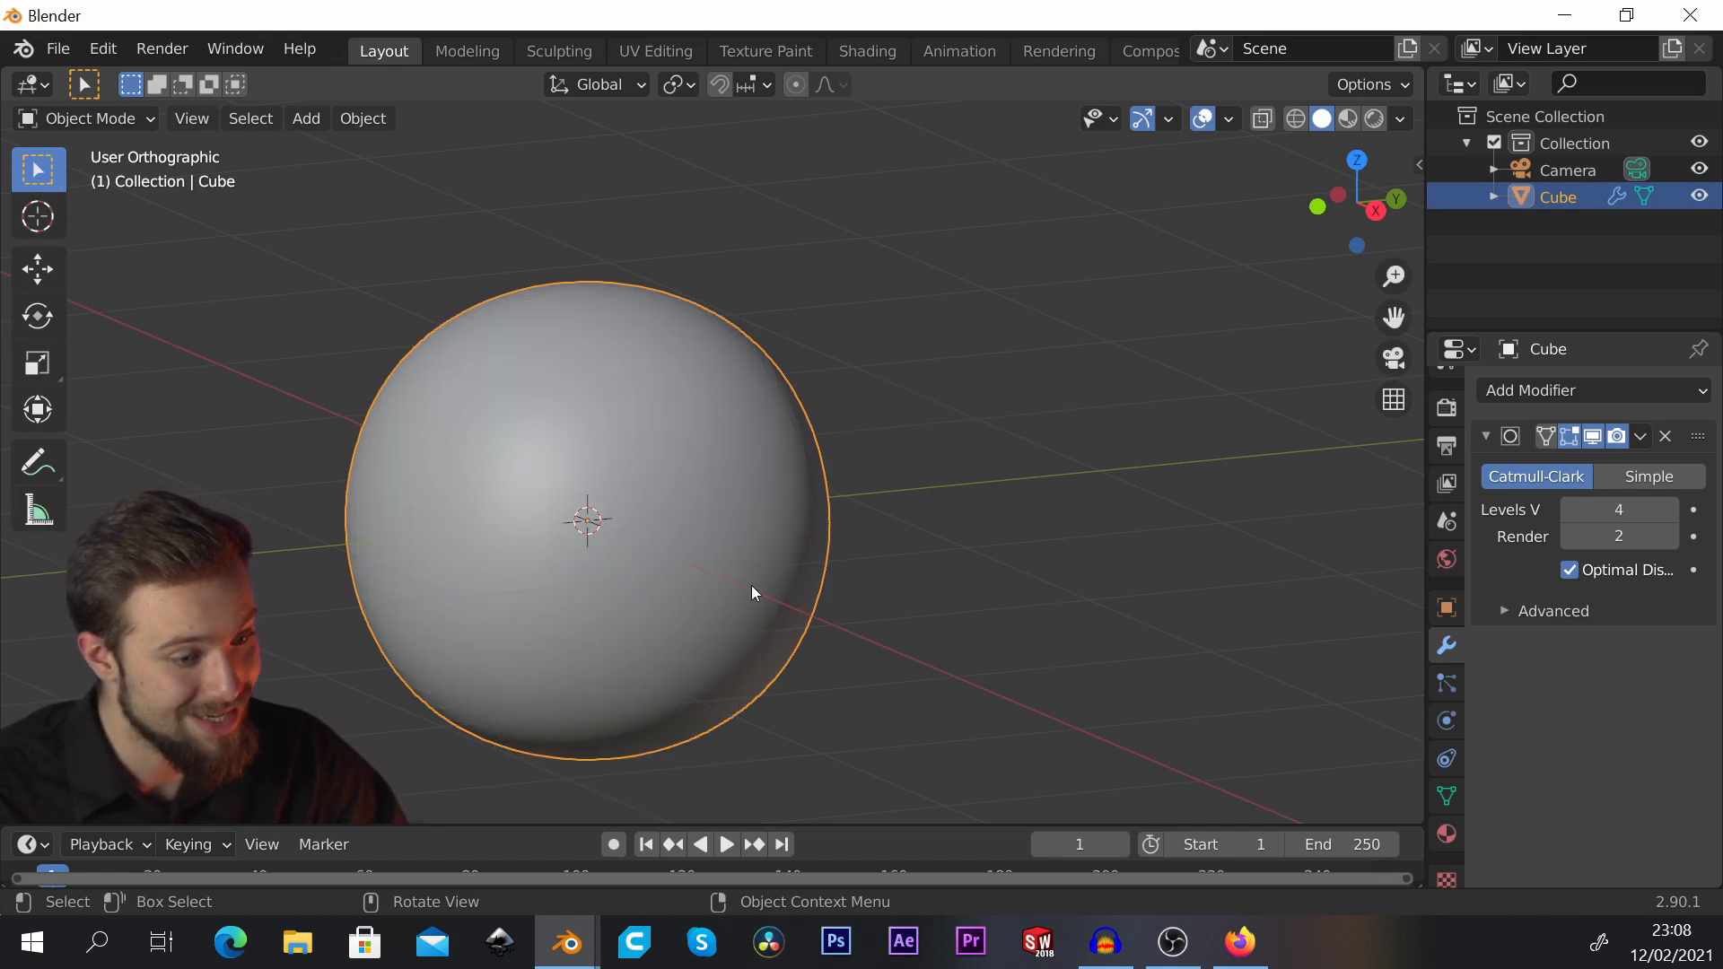
pyautogui.scroll(-2, 736, 519)
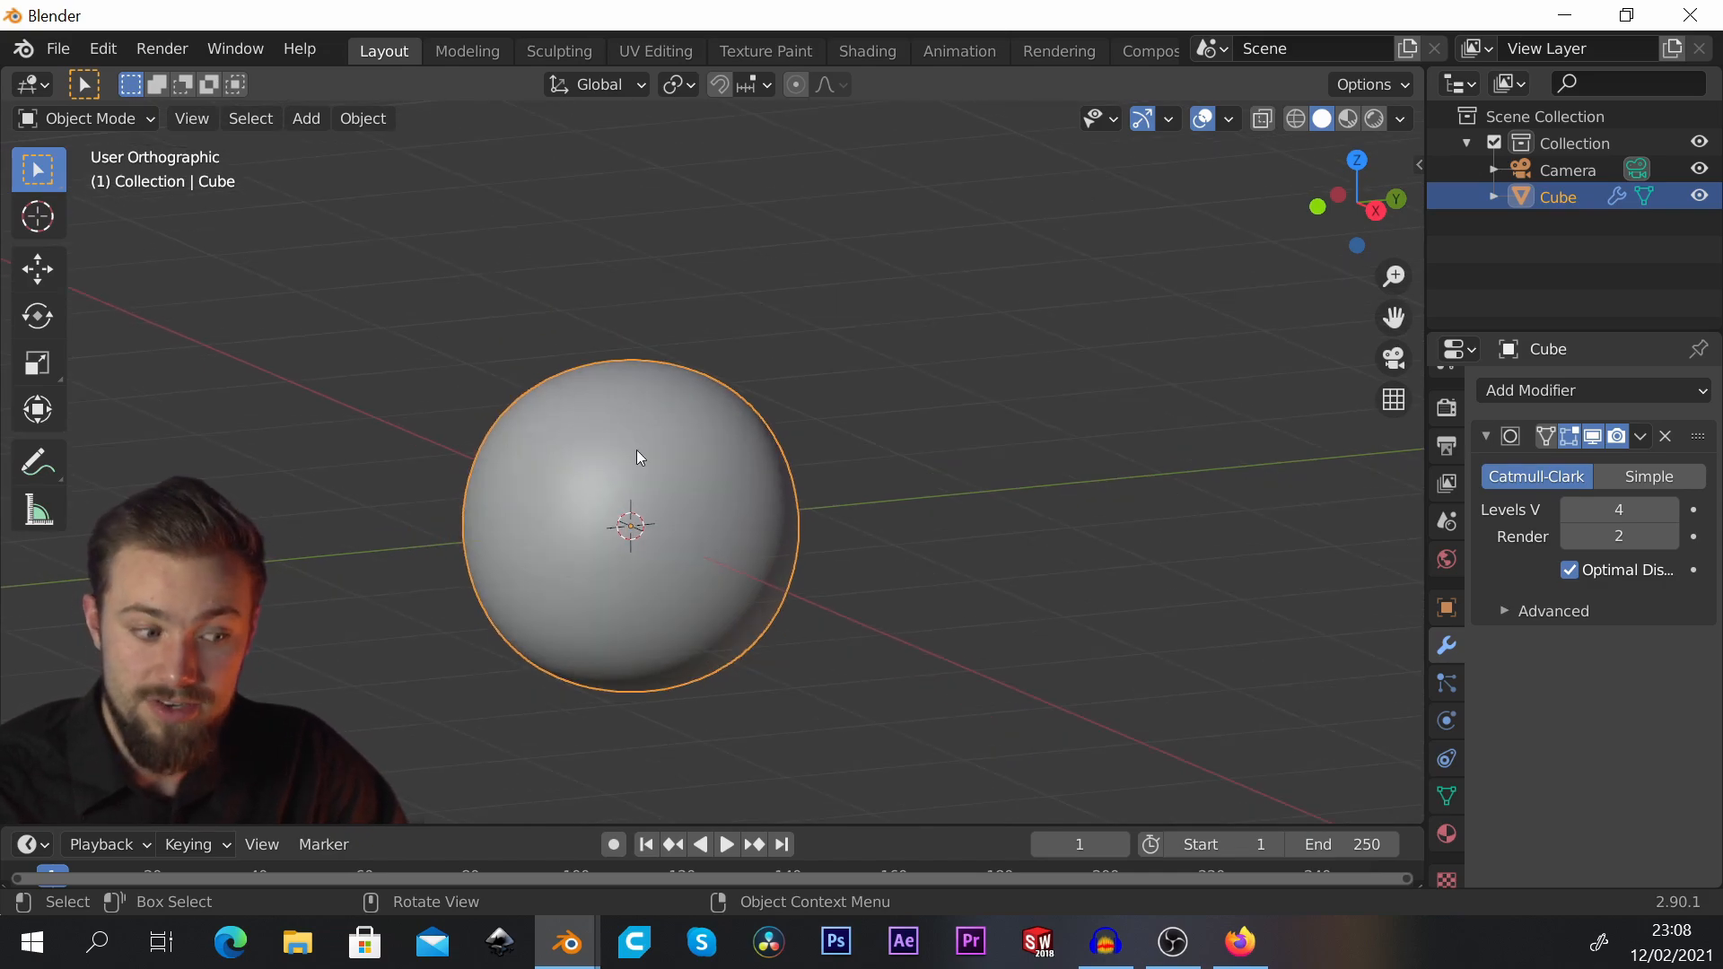
# Step: Enter Edit Mode and pick the cube's upper corner vertices one by one, trying to move one
pyautogui.press('Tab')
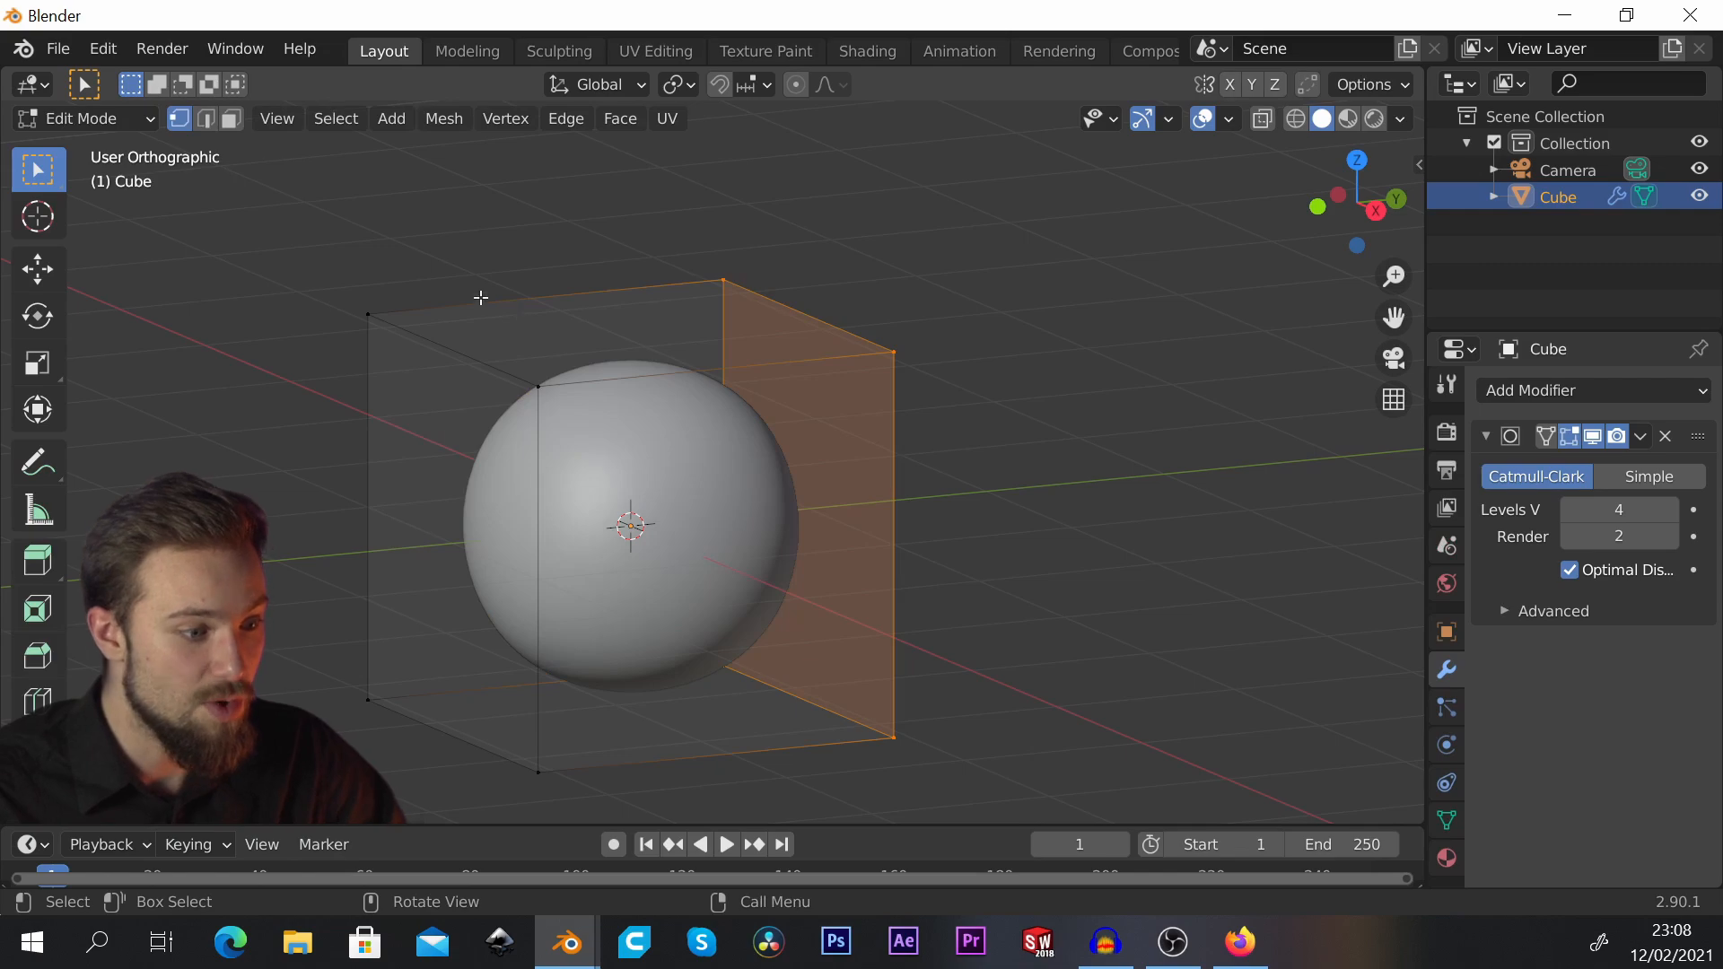
pyautogui.click(380, 299)
pyautogui.click(542, 383)
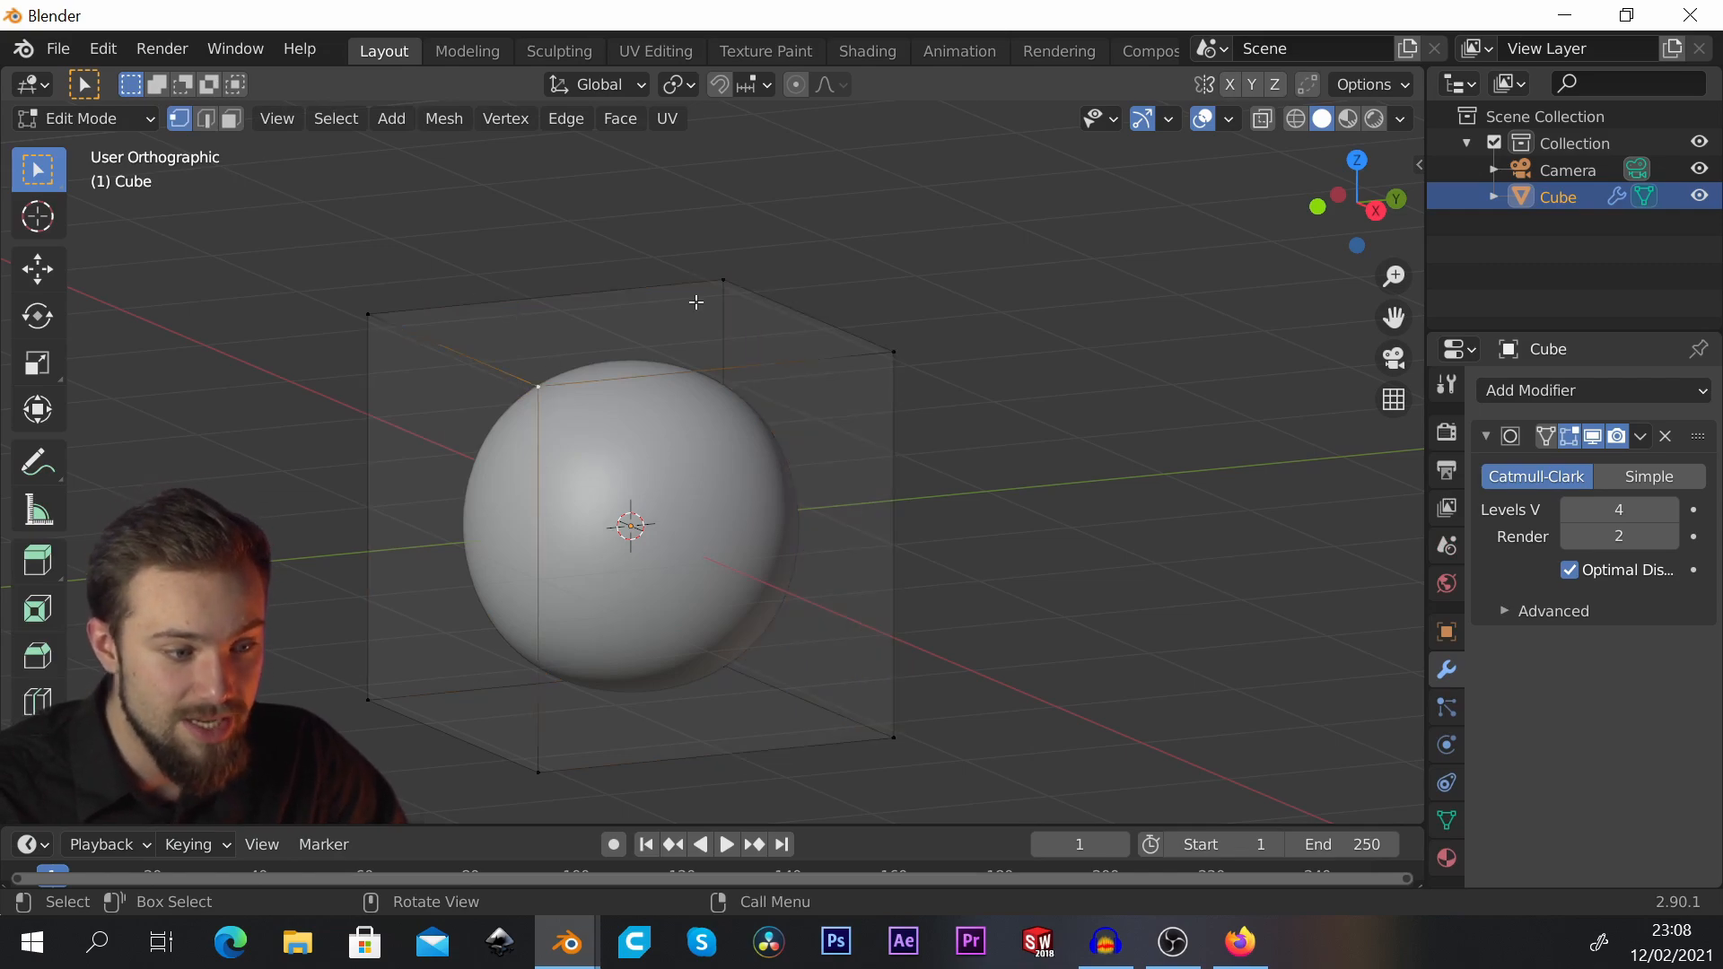
pyautogui.click(711, 294)
pyautogui.click(905, 355)
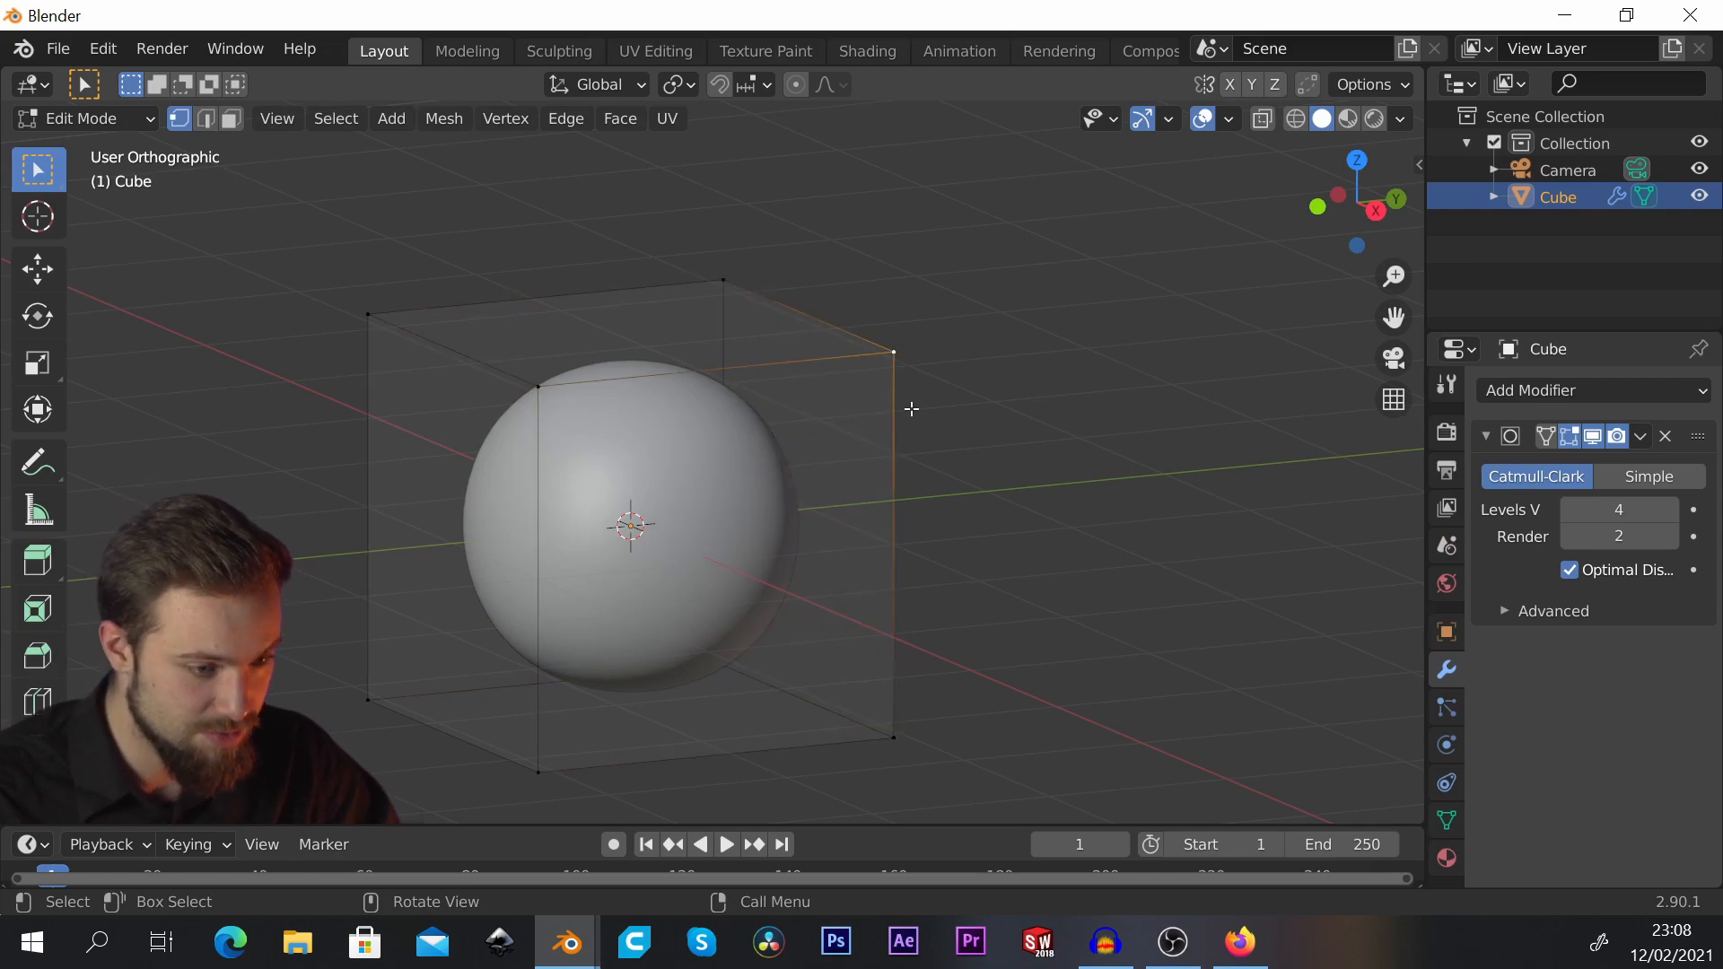
pyautogui.press('g')
pyautogui.press('Escape')
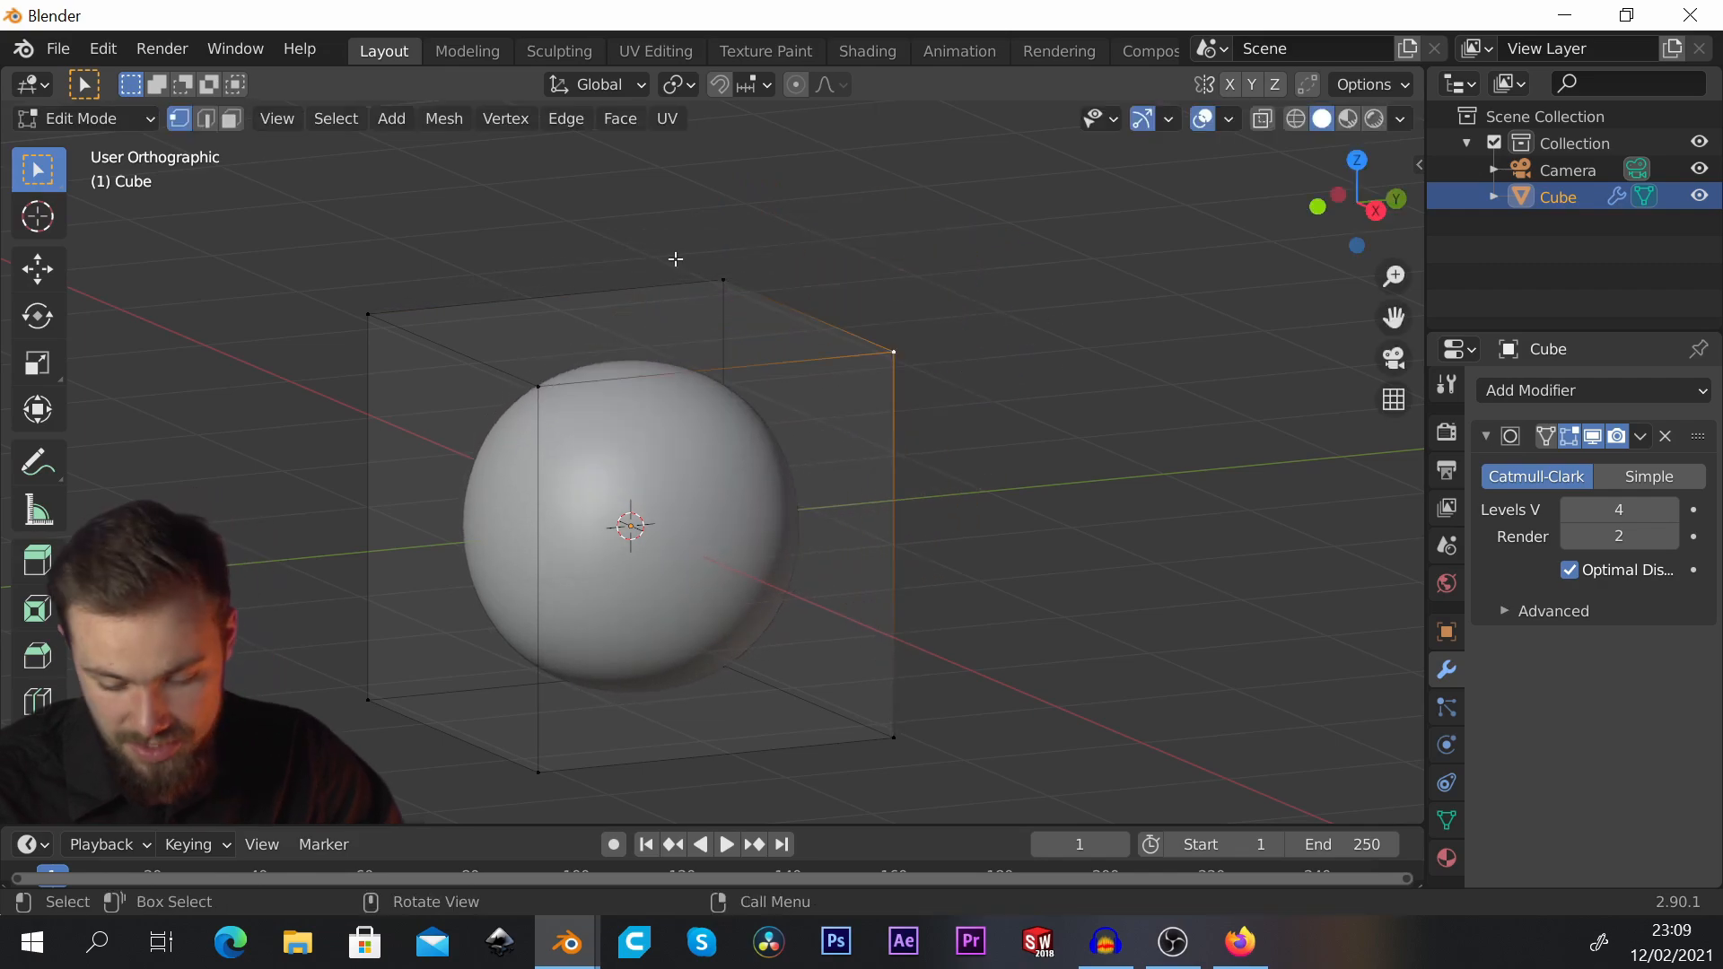
# Step: In the right orthographic view, annotate a freehand tail guide running from the body's centre along +Y and curling up and back to a hooked tip
pyautogui.press('KP_3')
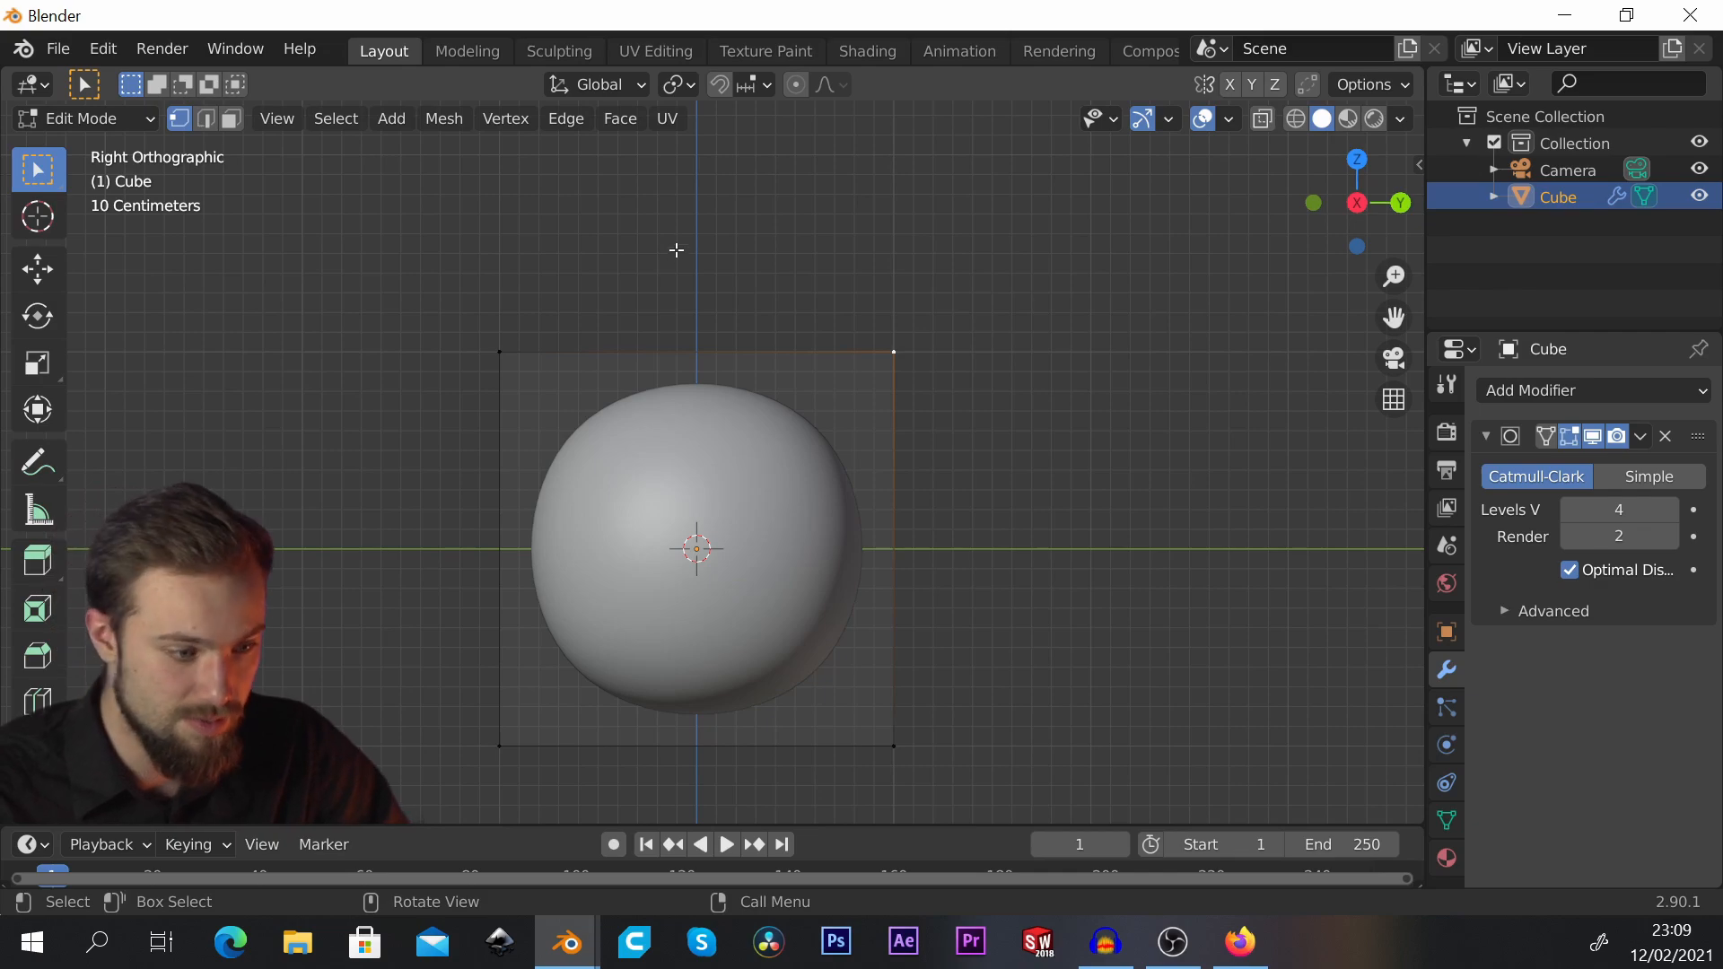
pyautogui.scroll(-2, 550, 345)
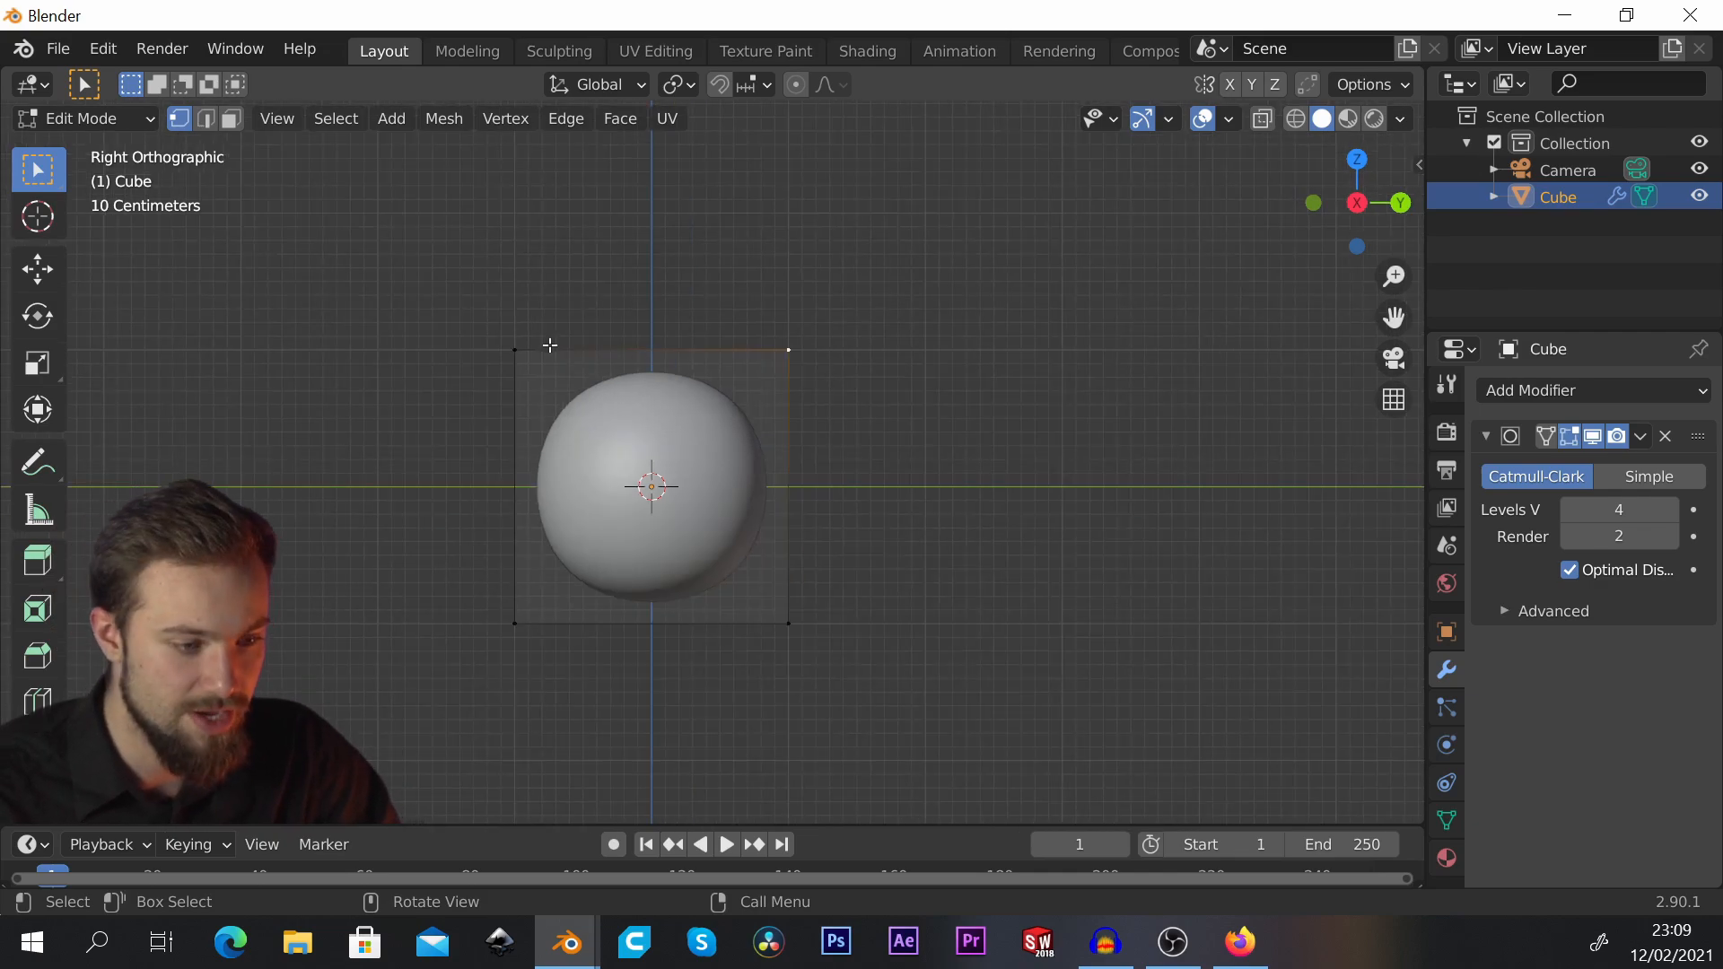
pyautogui.scroll(1, 890, 430)
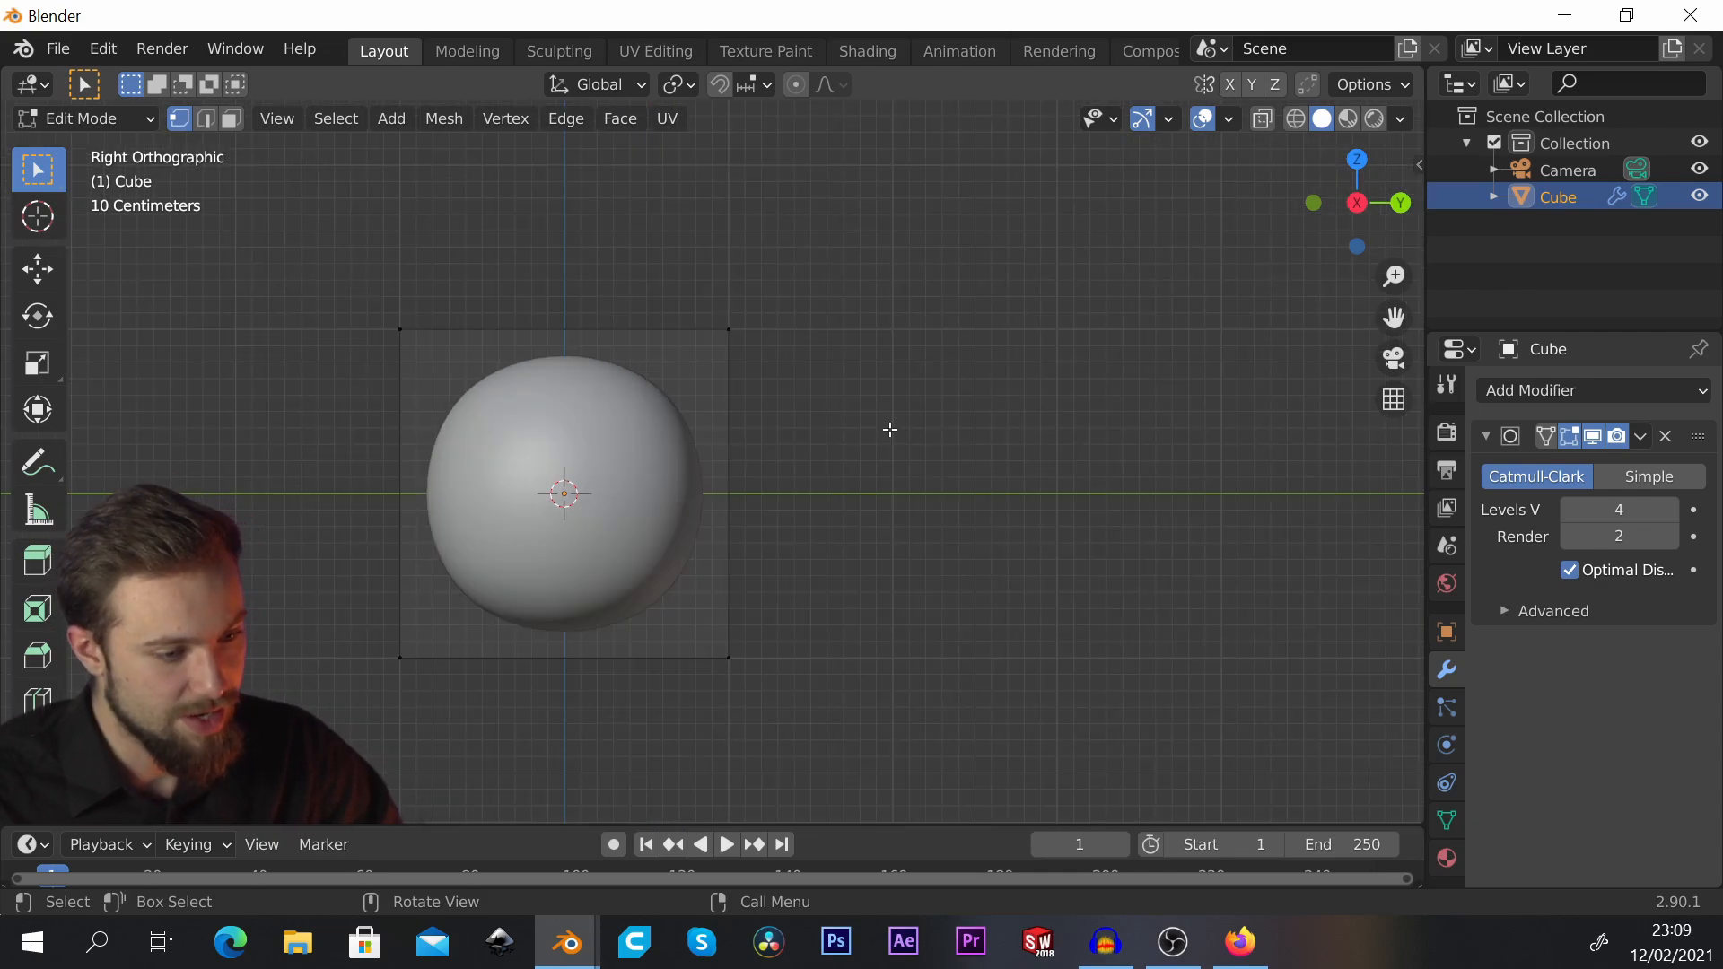
pyautogui.scroll(-1, 925, 469)
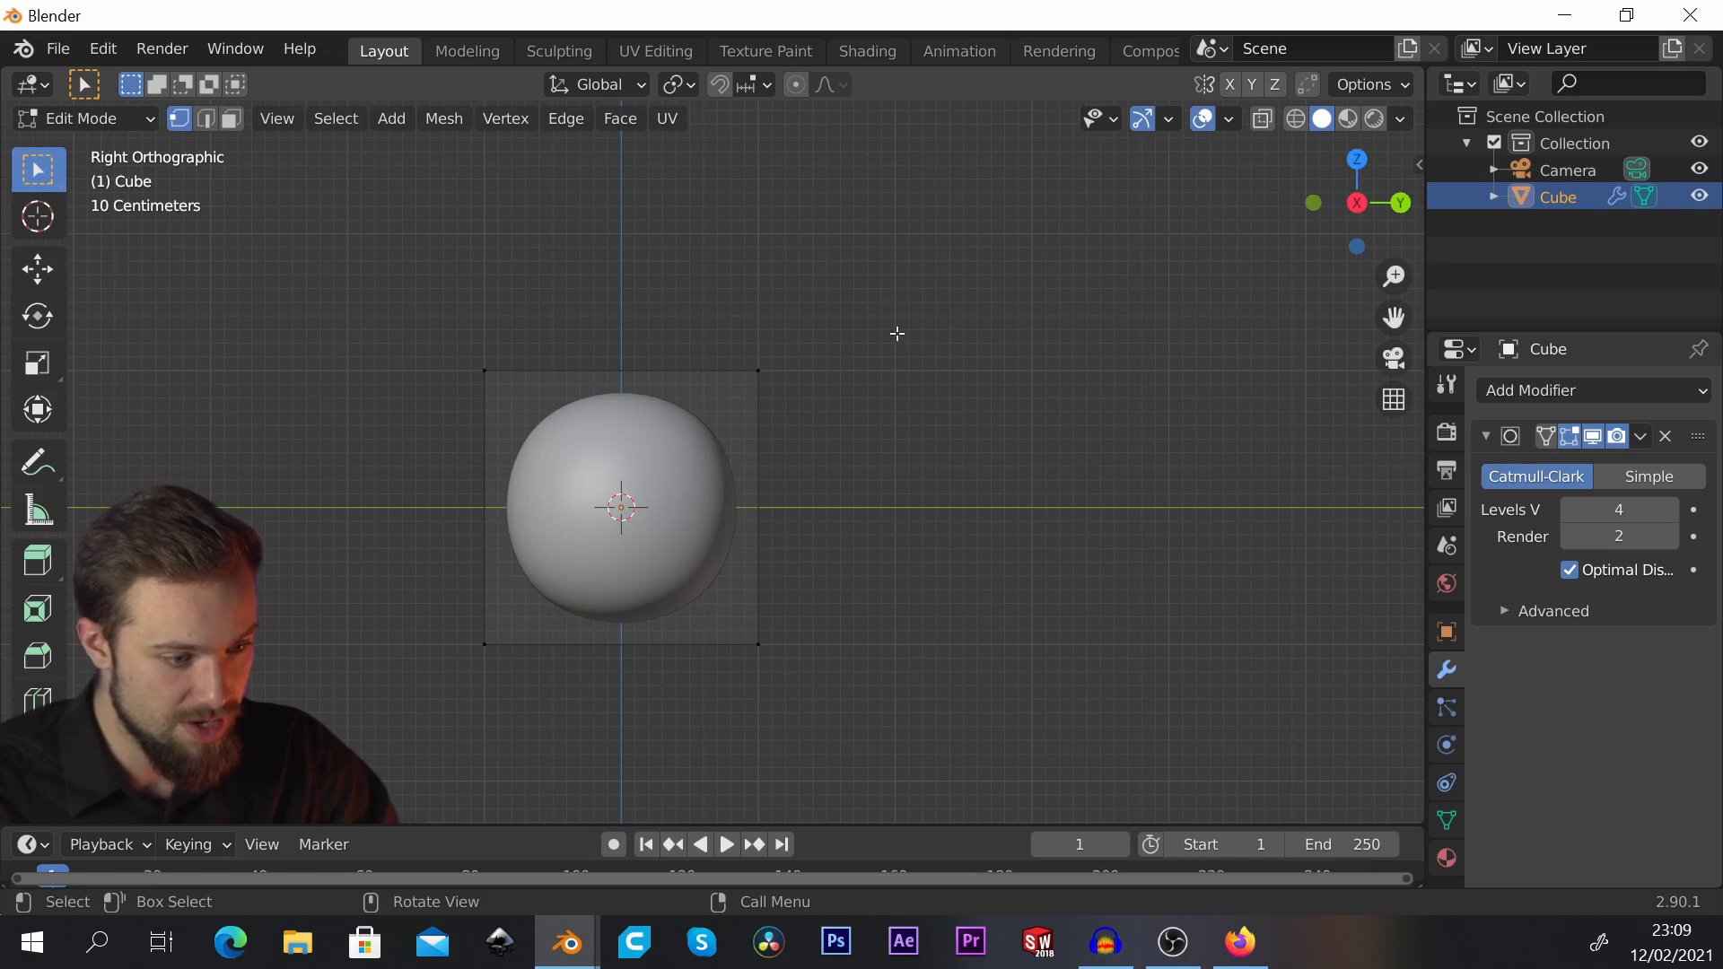
pyautogui.keyDown('shift'); pyautogui.moveTo(904, 307); pyautogui.dragTo(914, 292, button='middle'); pyautogui.keyUp('shift')
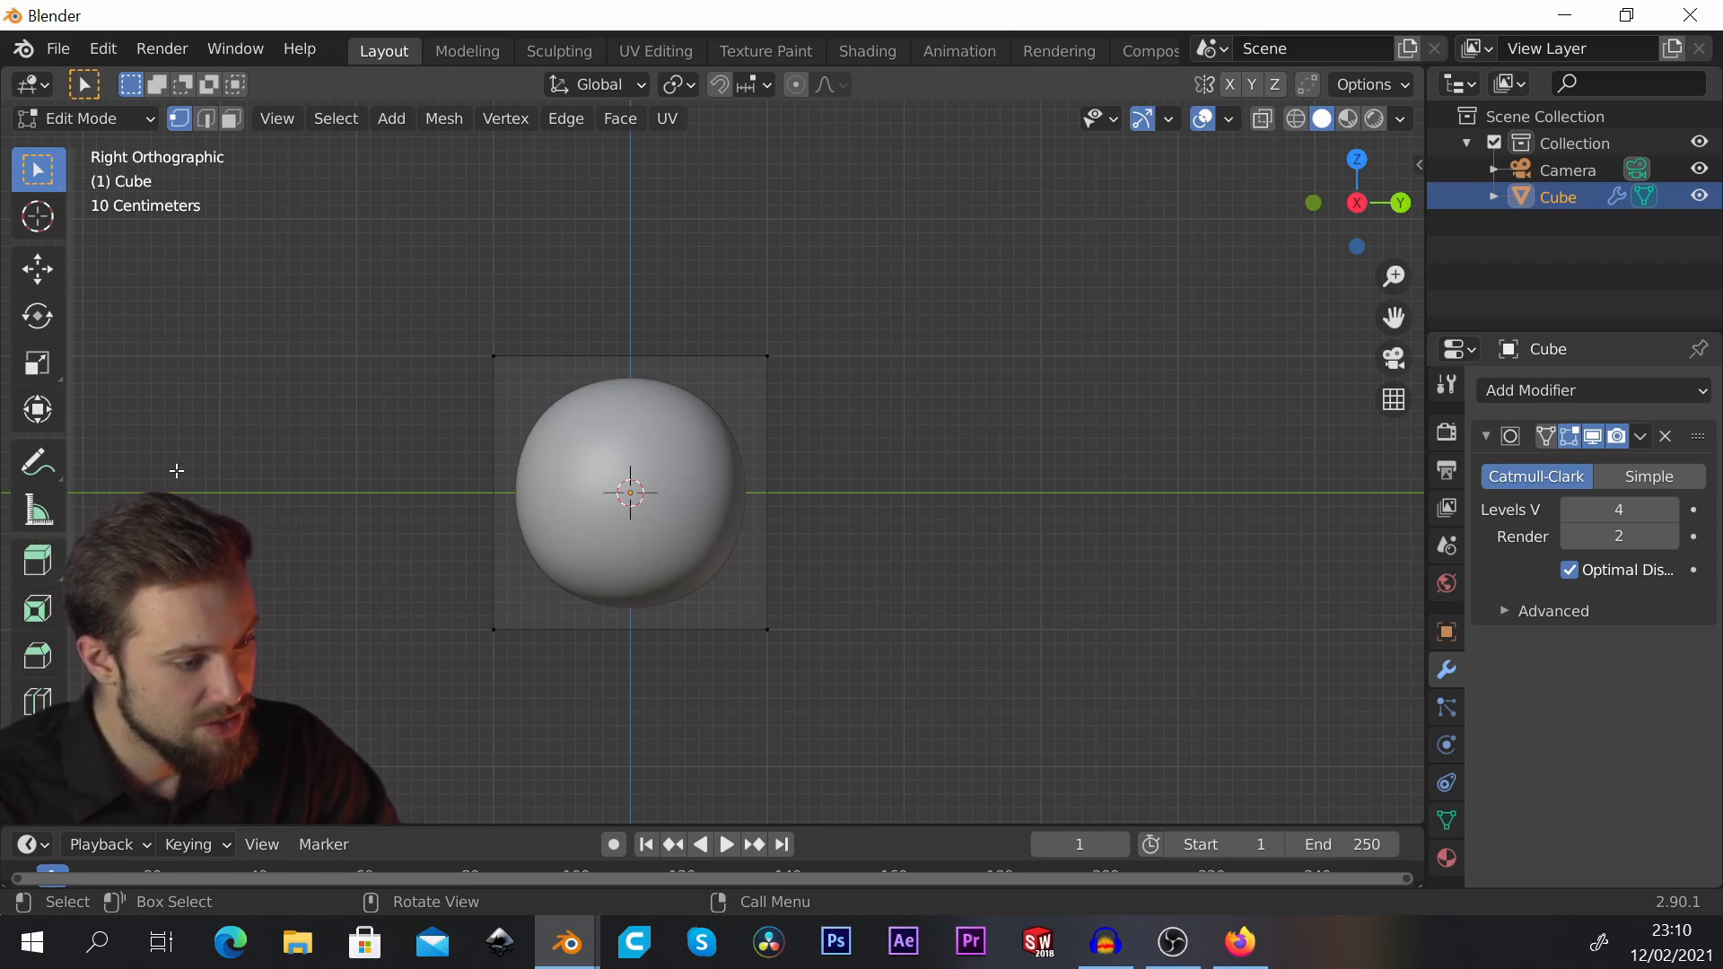
pyautogui.click(37, 464)
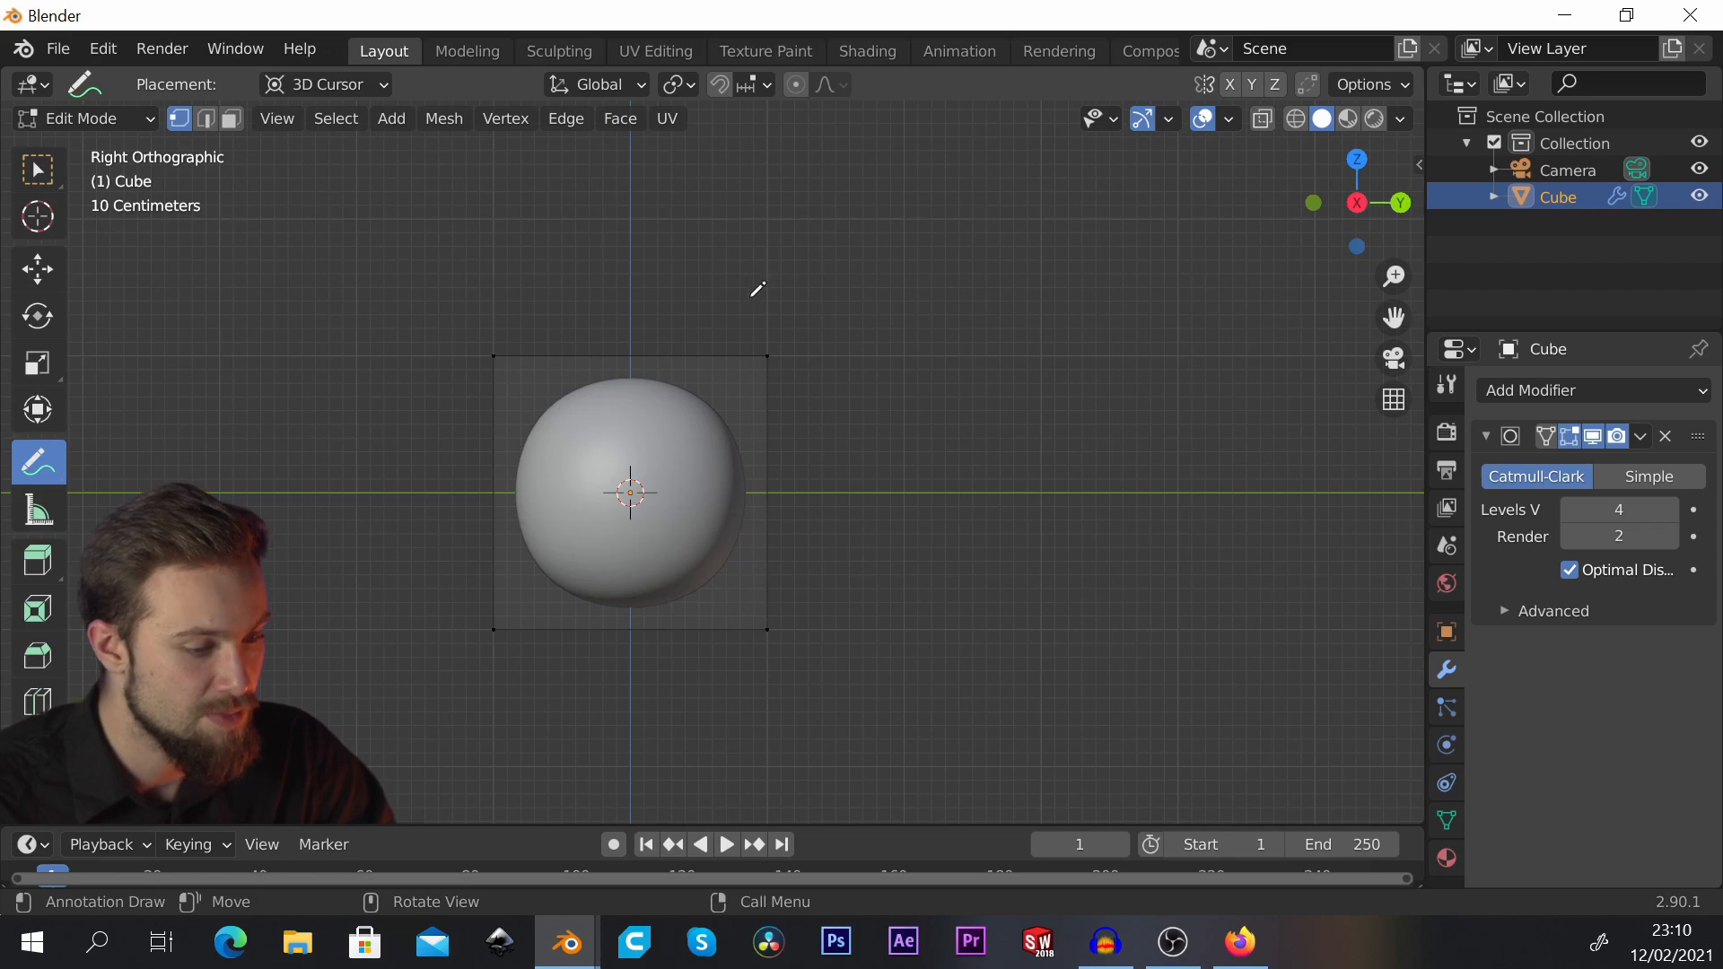
pyautogui.keyDown('shift'); pyautogui.moveTo(846, 326); pyautogui.dragTo(823, 354, button='middle'); pyautogui.keyUp('shift')
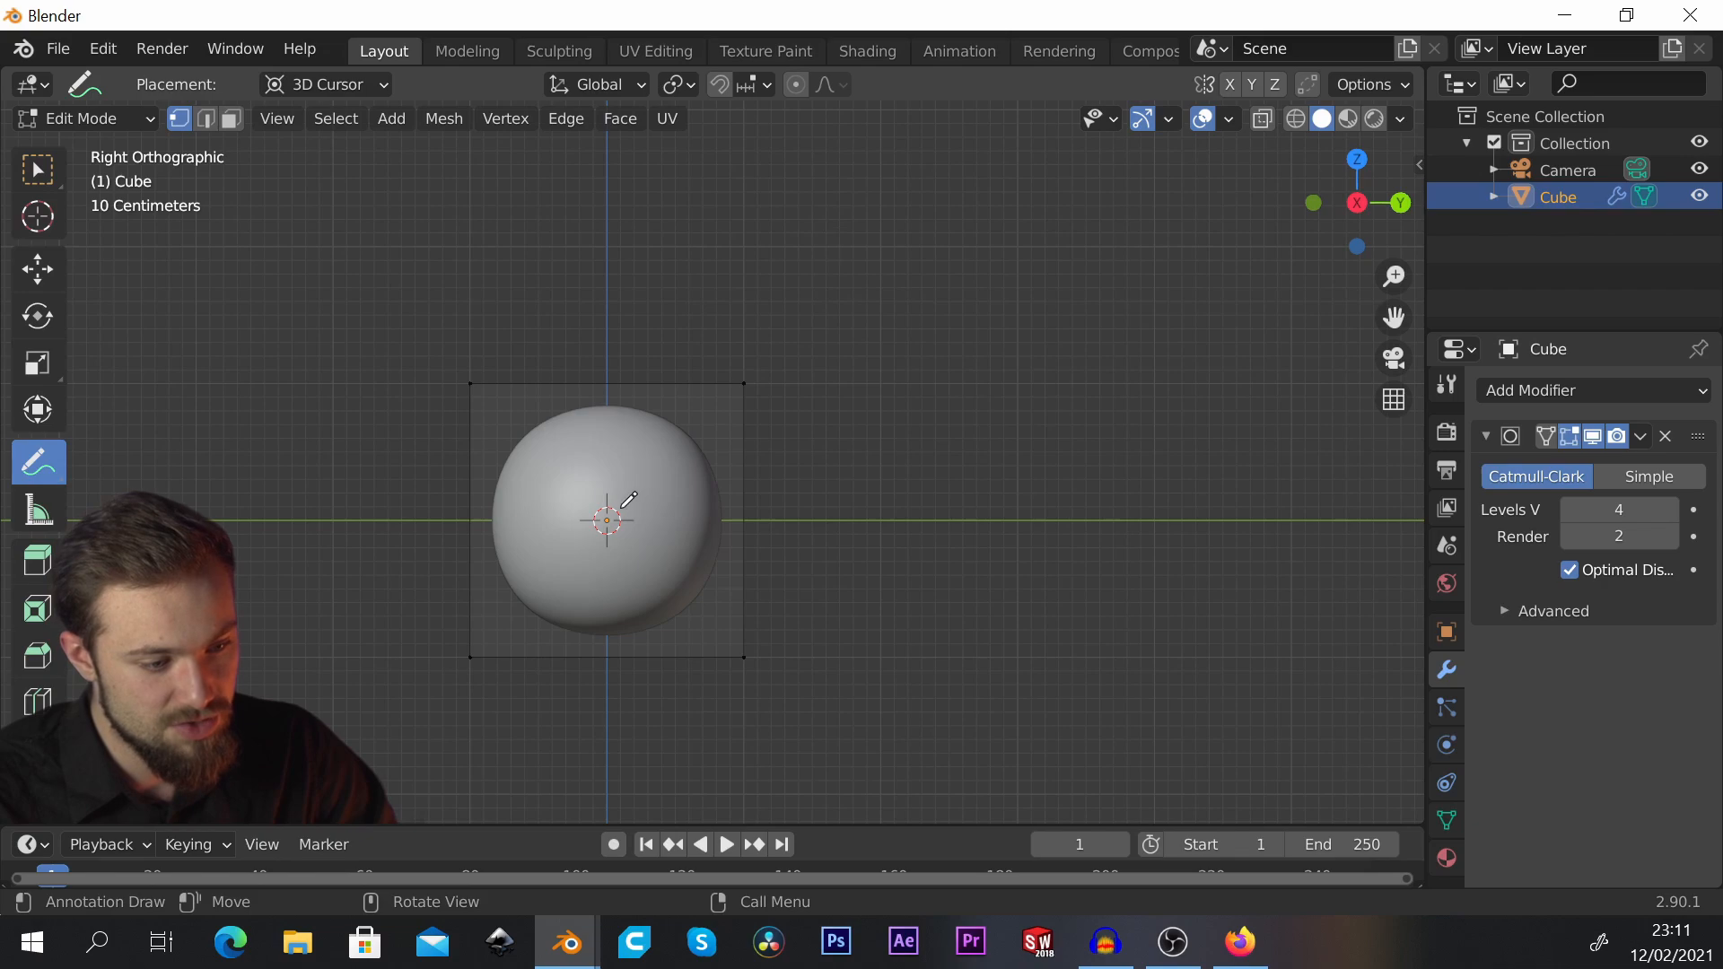
pyautogui.moveTo(617, 521)
pyautogui.mouseDown()
pyautogui.moveTo(980, 473)
pyautogui.moveTo(1015, 276)
pyautogui.moveTo(983, 218)
pyautogui.moveTo(918, 206)
pyautogui.moveTo(813, 229)
pyautogui.moveTo(790, 301)
pyautogui.moveTo(828, 362)
pyautogui.moveTo(838, 337)
pyautogui.moveTo(823, 361)
pyautogui.moveTo(869, 338)
pyautogui.moveTo(879, 370)
pyautogui.mouseUp()
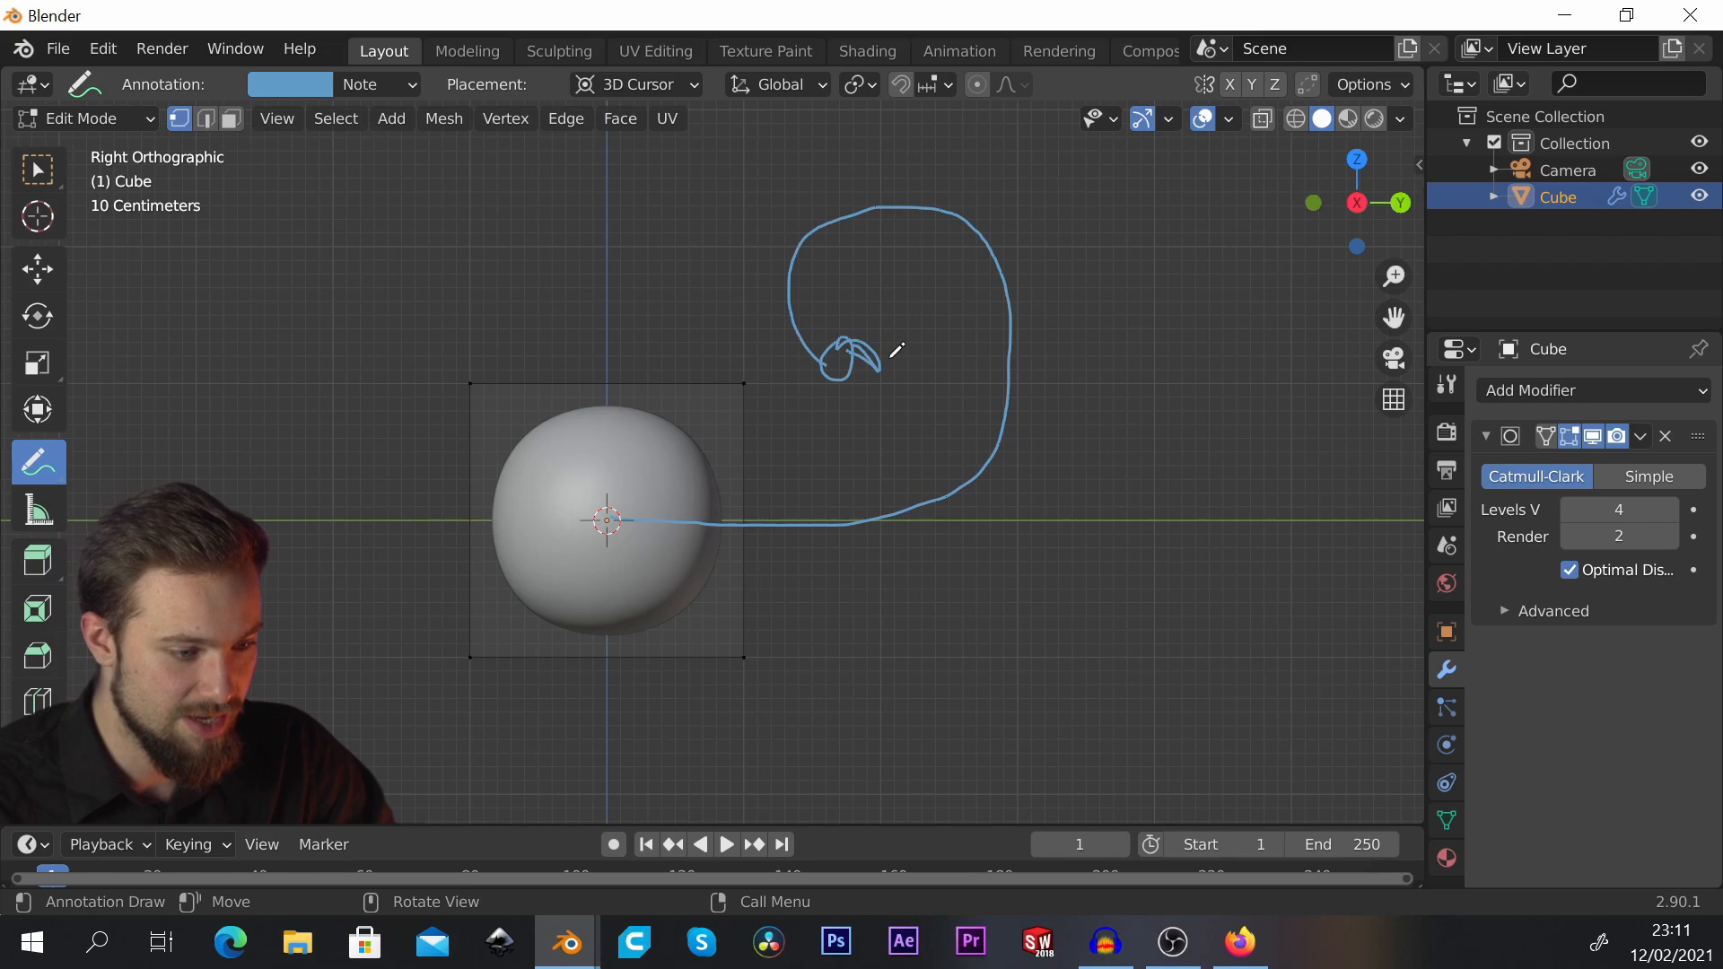
# Step: Annotate overlapping curved claw-like strokes at the body's -Y end, opening away from it
pyautogui.scroll(-1, 996, 489)
pyautogui.scroll(1, 789, 400)
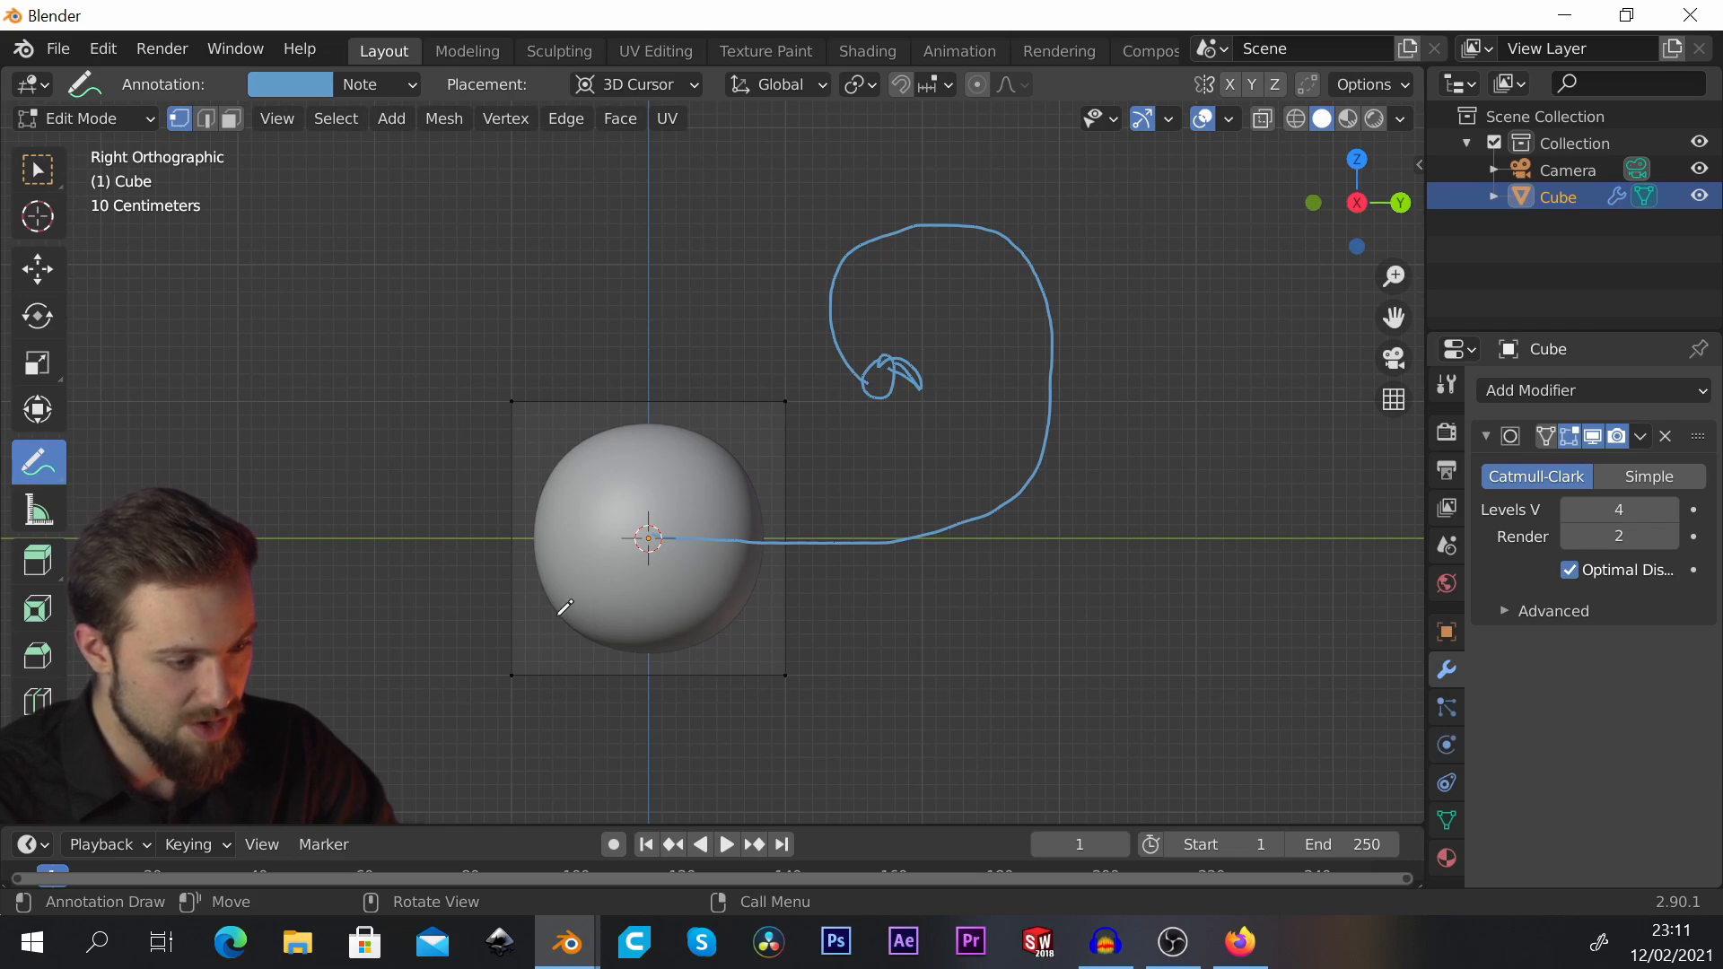
pyautogui.moveTo(413, 457)
pyautogui.mouseDown()
pyautogui.moveTo(462, 446)
pyautogui.moveTo(563, 496)
pyautogui.moveTo(485, 562)
pyautogui.moveTo(393, 555)
pyautogui.moveTo(532, 558)
pyautogui.moveTo(525, 446)
pyautogui.moveTo(382, 420)
pyautogui.moveTo(494, 458)
pyautogui.moveTo(496, 556)
pyautogui.moveTo(377, 530)
pyautogui.moveTo(489, 558)
pyautogui.moveTo(495, 406)
pyautogui.mouseUp()
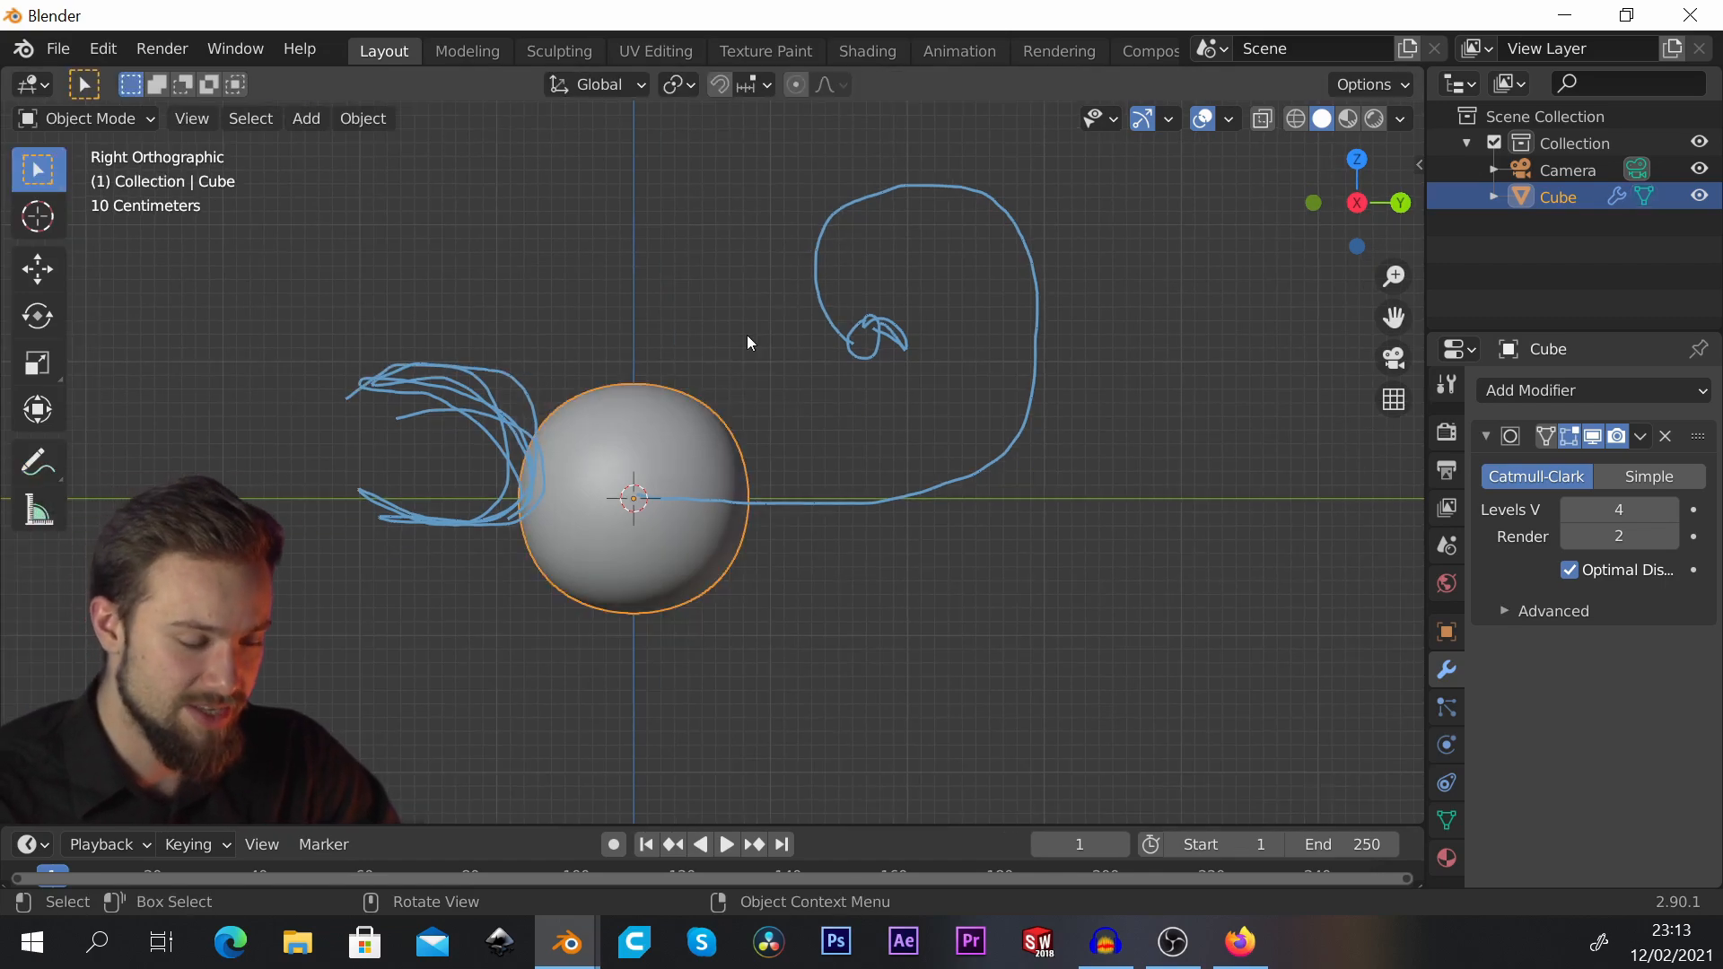
# Step: In Edit Mode with X-ray enabled, select all vertices of the cube's +Y face and extrude it along Y by roughly one cube length
pyautogui.press('Tab')
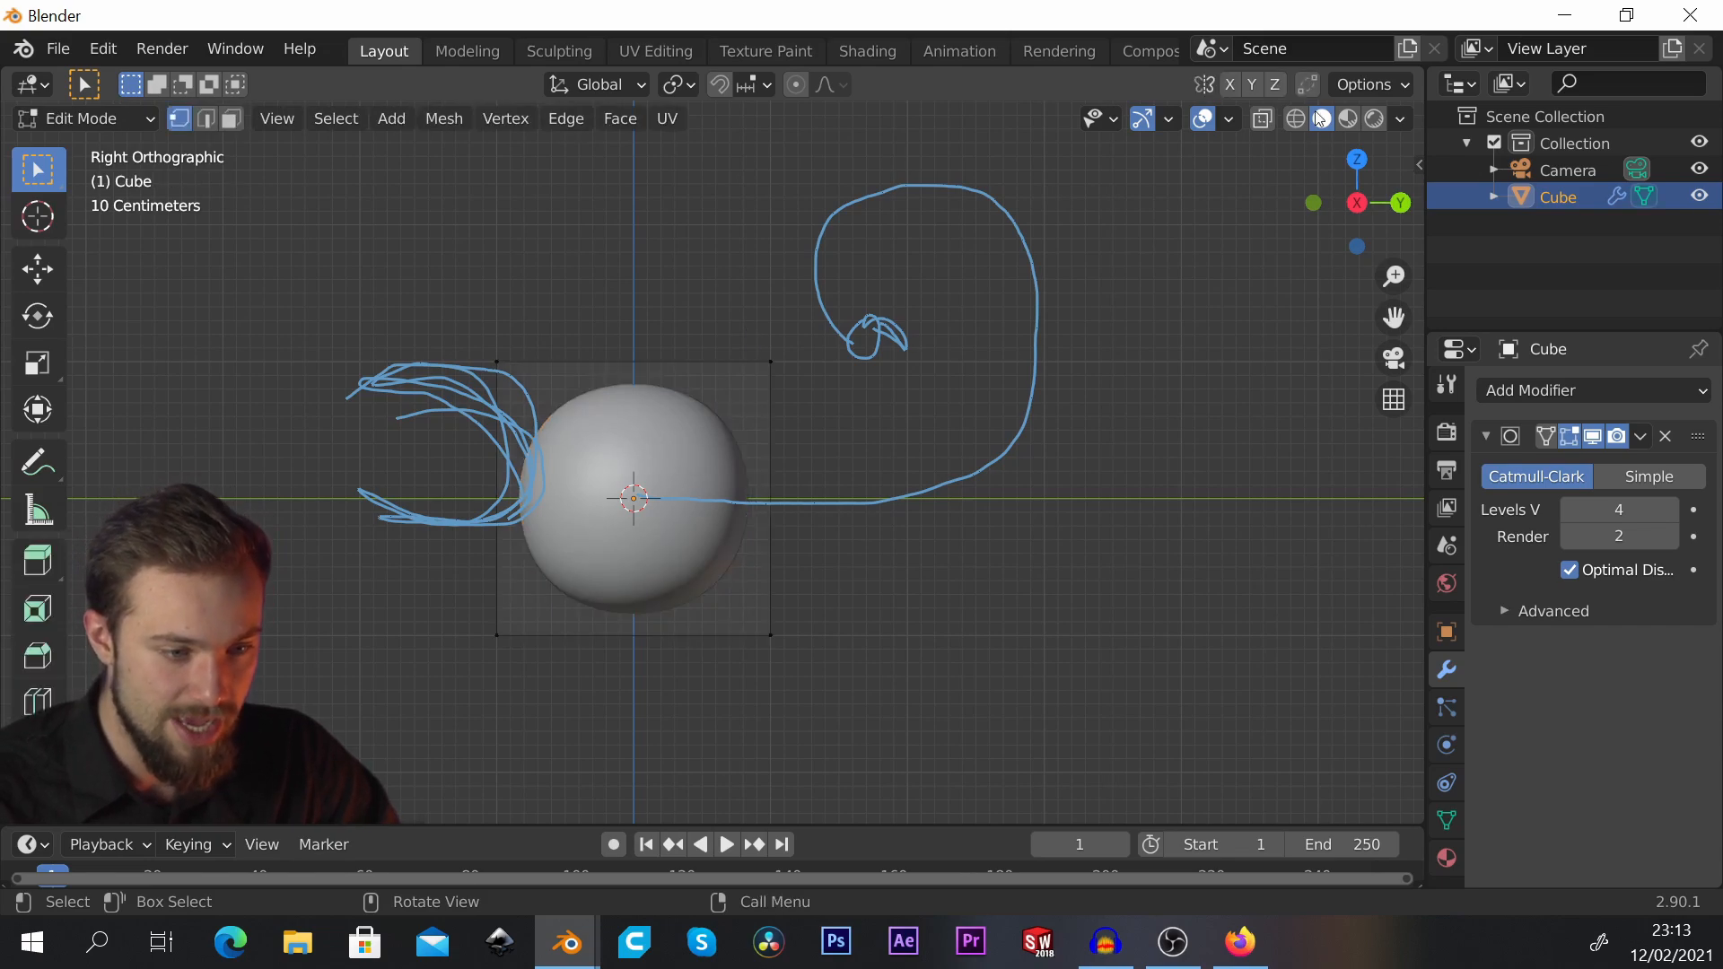
pyautogui.click(1263, 119)
pyautogui.moveTo(706, 350); pyautogui.dragTo(670, 312, button='middle')
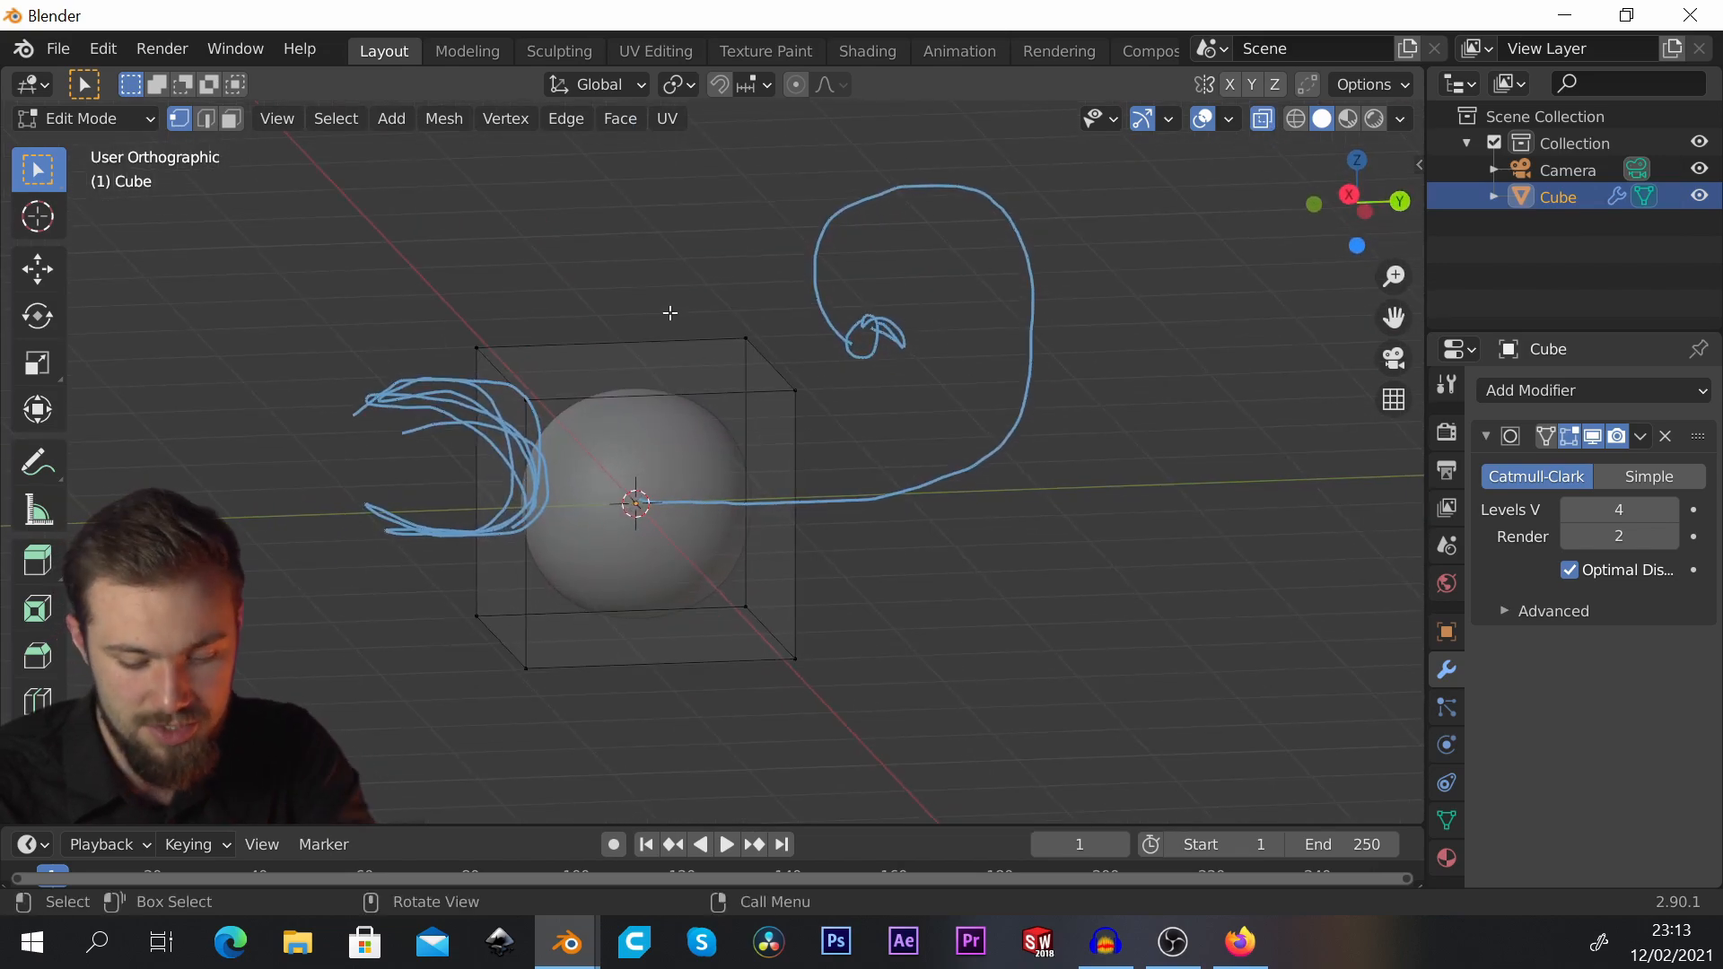
pyautogui.press('KP_3')
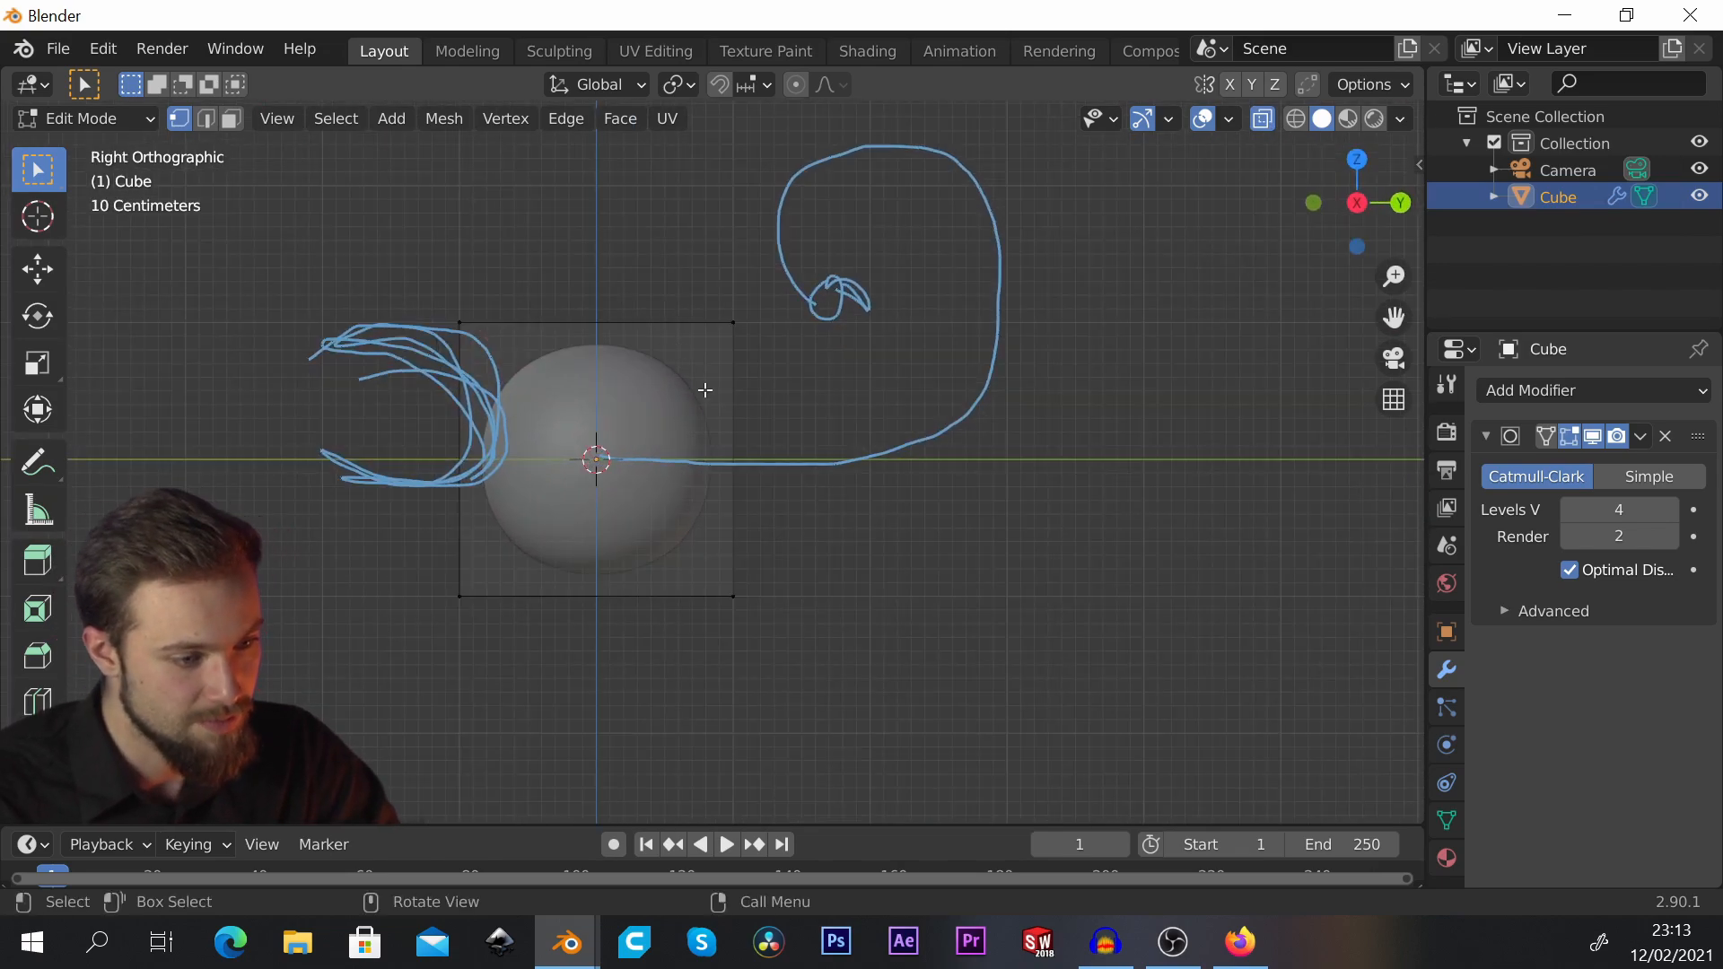
pyautogui.moveTo(636, 265); pyautogui.dragTo(983, 743)
pyautogui.moveTo(835, 467); pyautogui.dragTo(786, 457, button='middle')
pyautogui.press('KP_3')
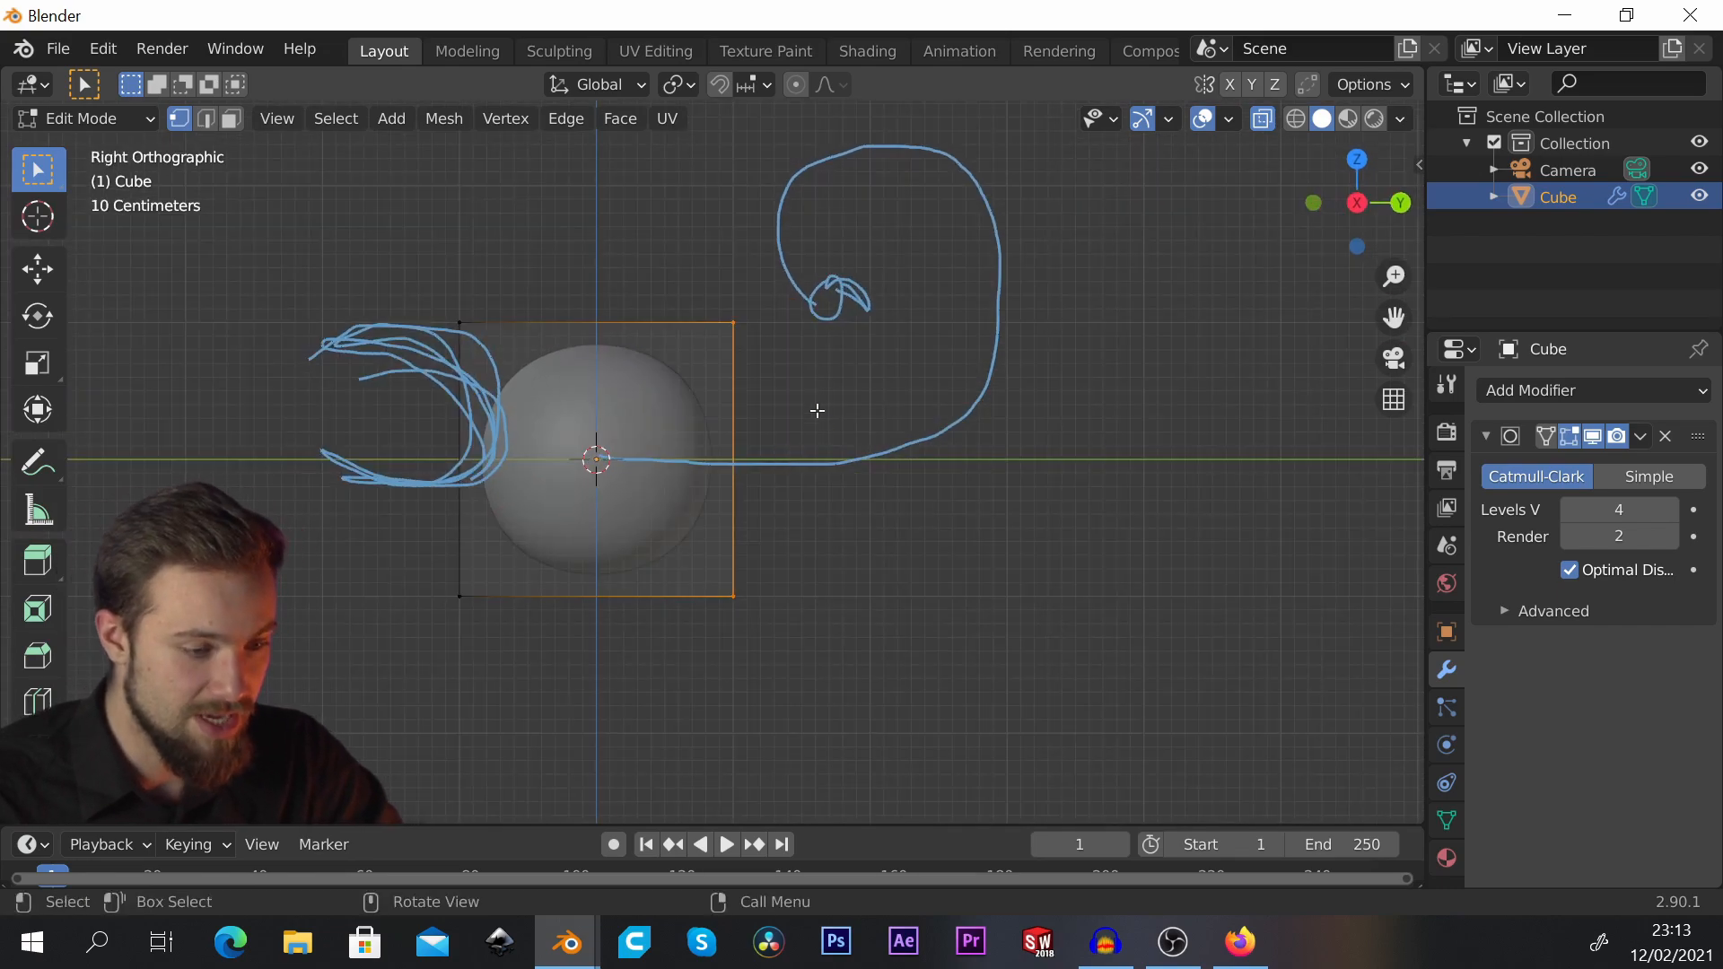
pyautogui.press('e')
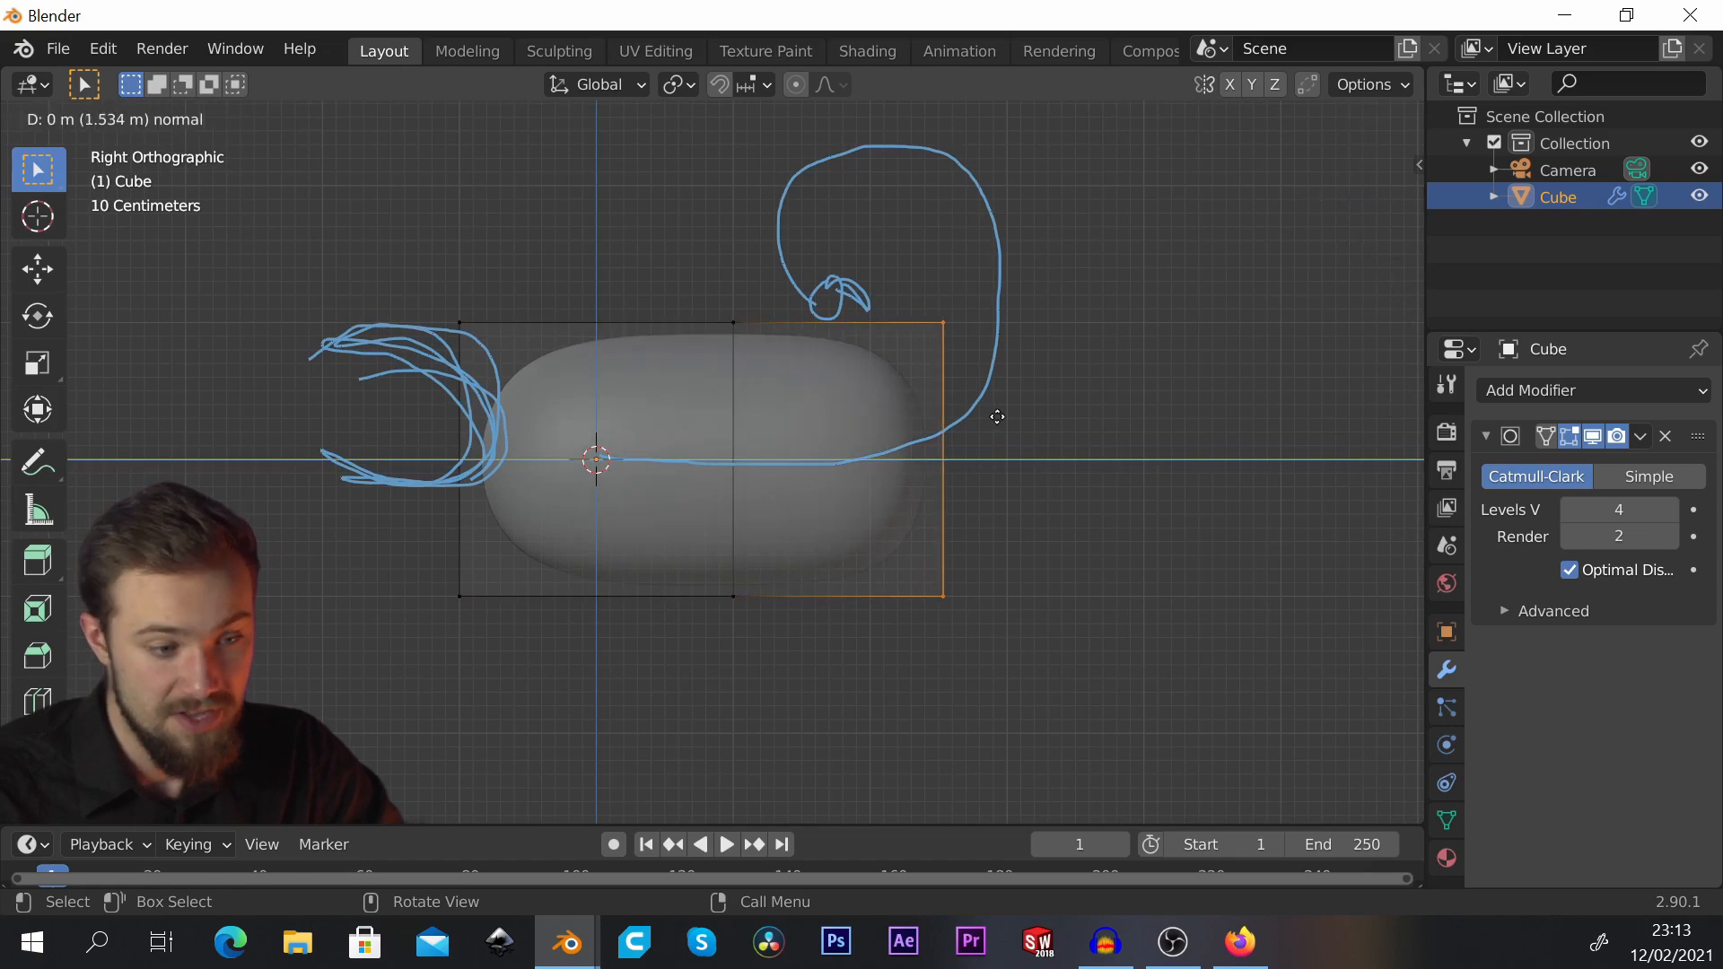
pyautogui.click(1056, 386)
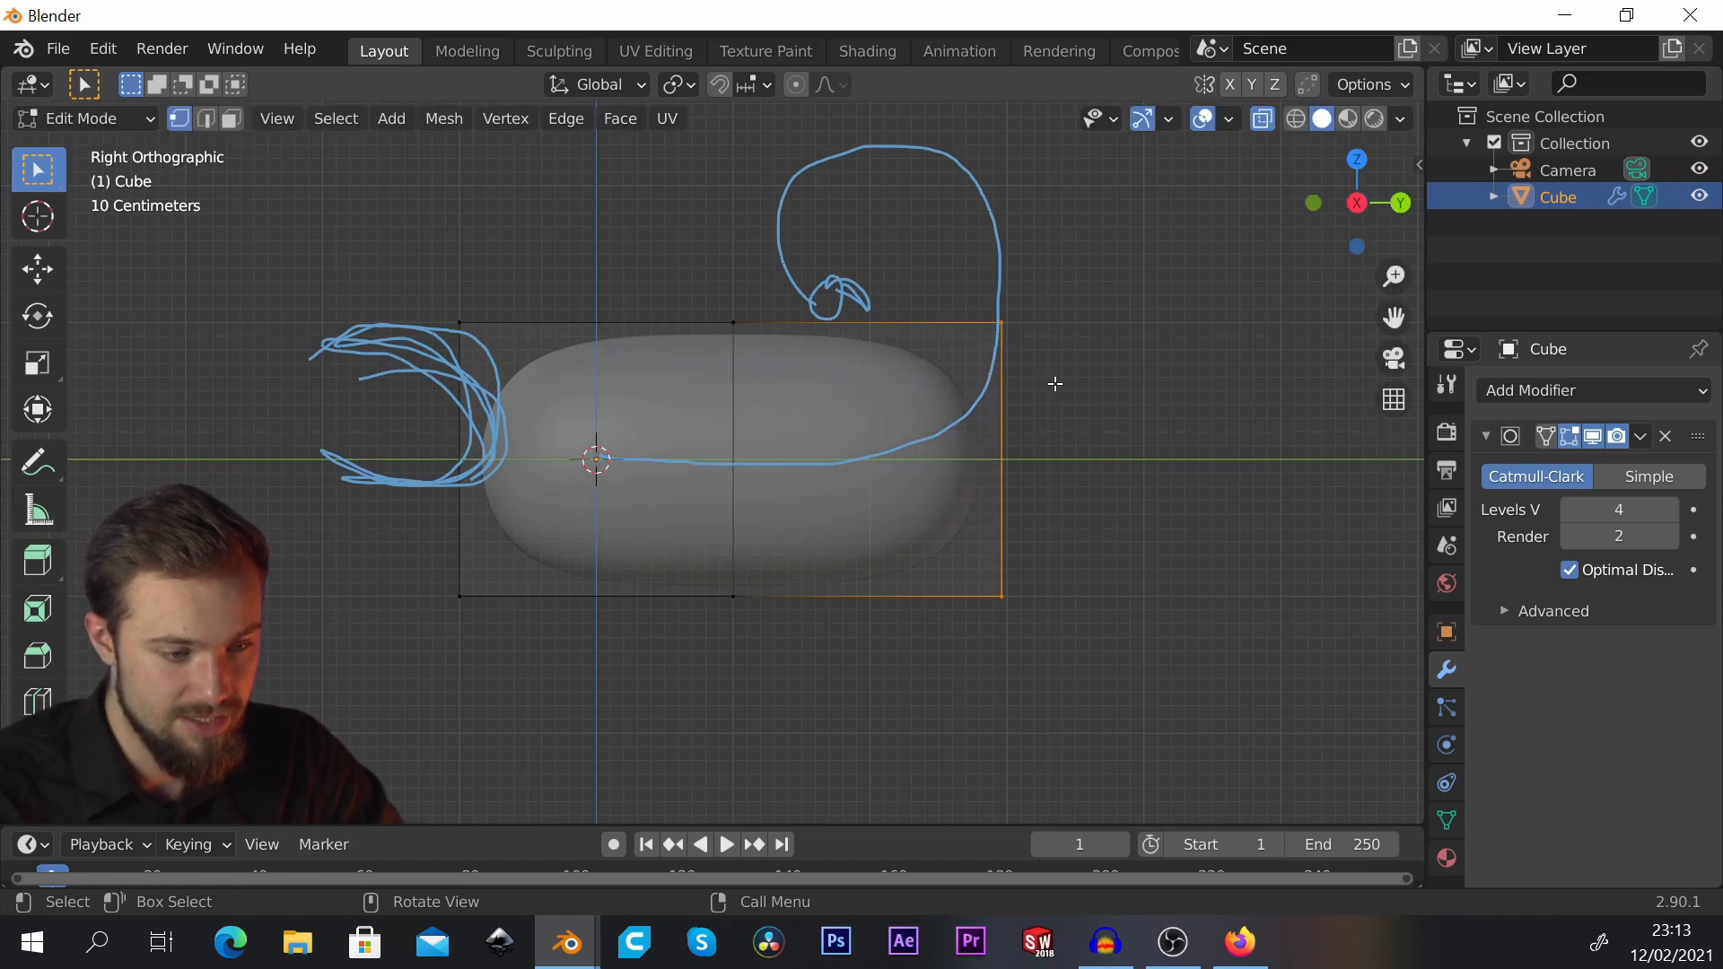
# Step: Scale the extruded +Y end face uniformly to about 0.429 in the right orthographic view to taper the body
pyautogui.moveTo(1055, 386); pyautogui.dragTo(1116, 377, button='middle')
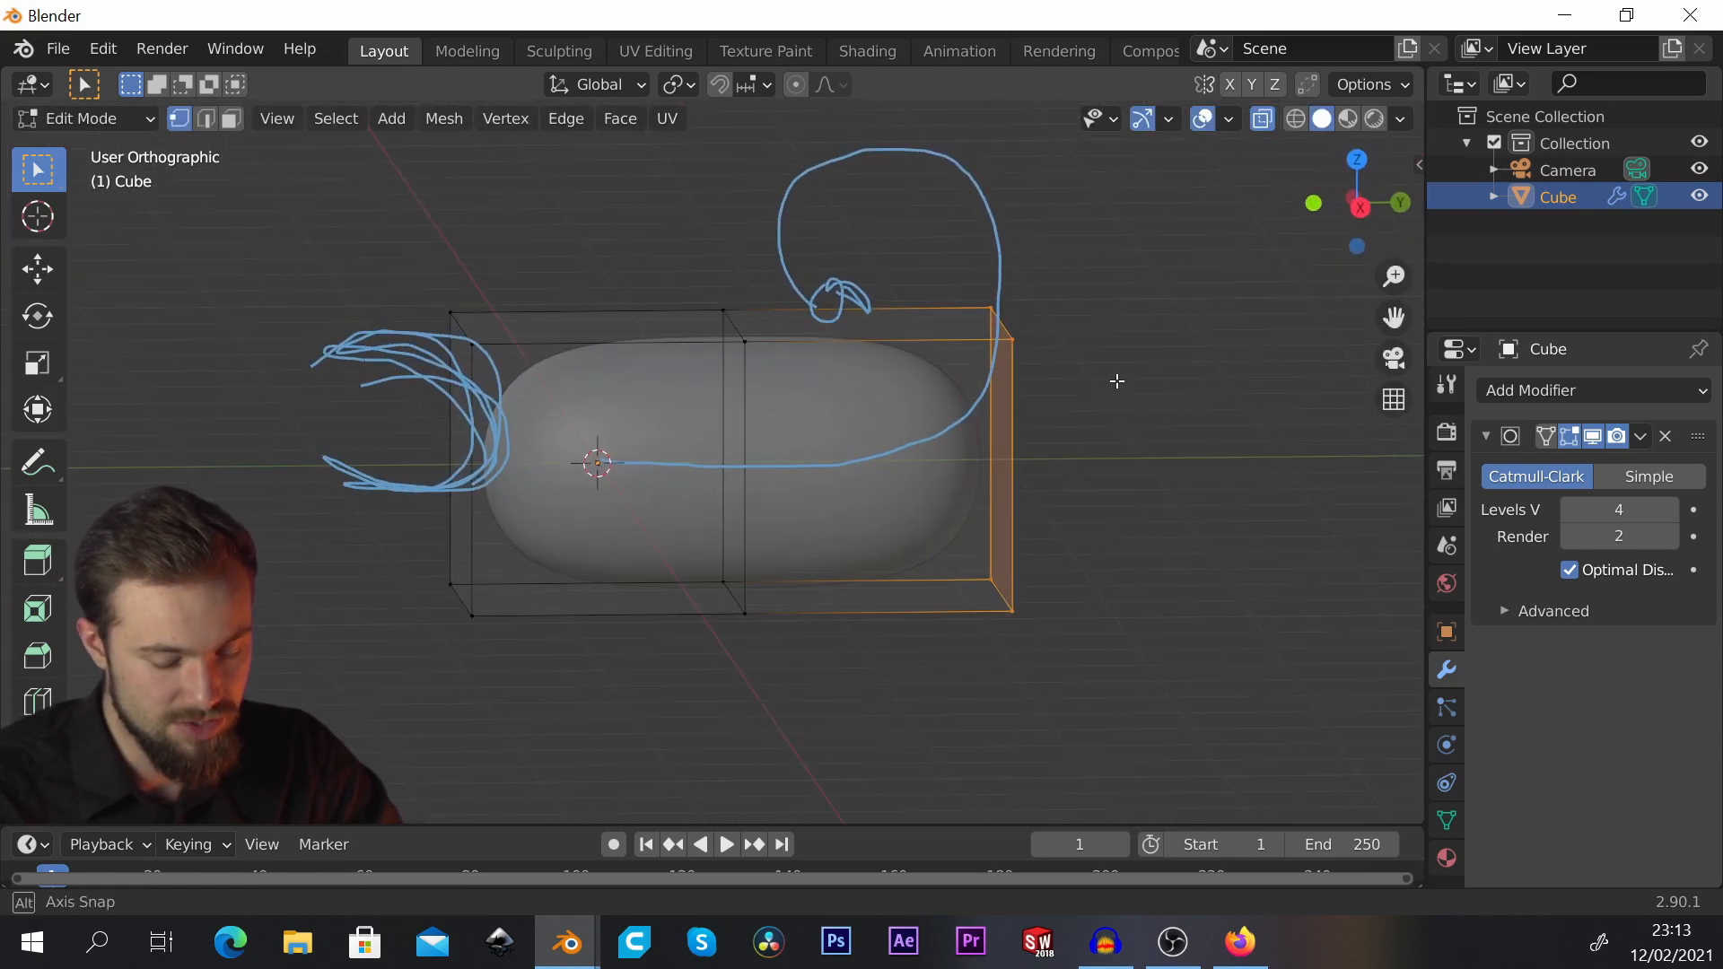
pyautogui.press('KP_3')
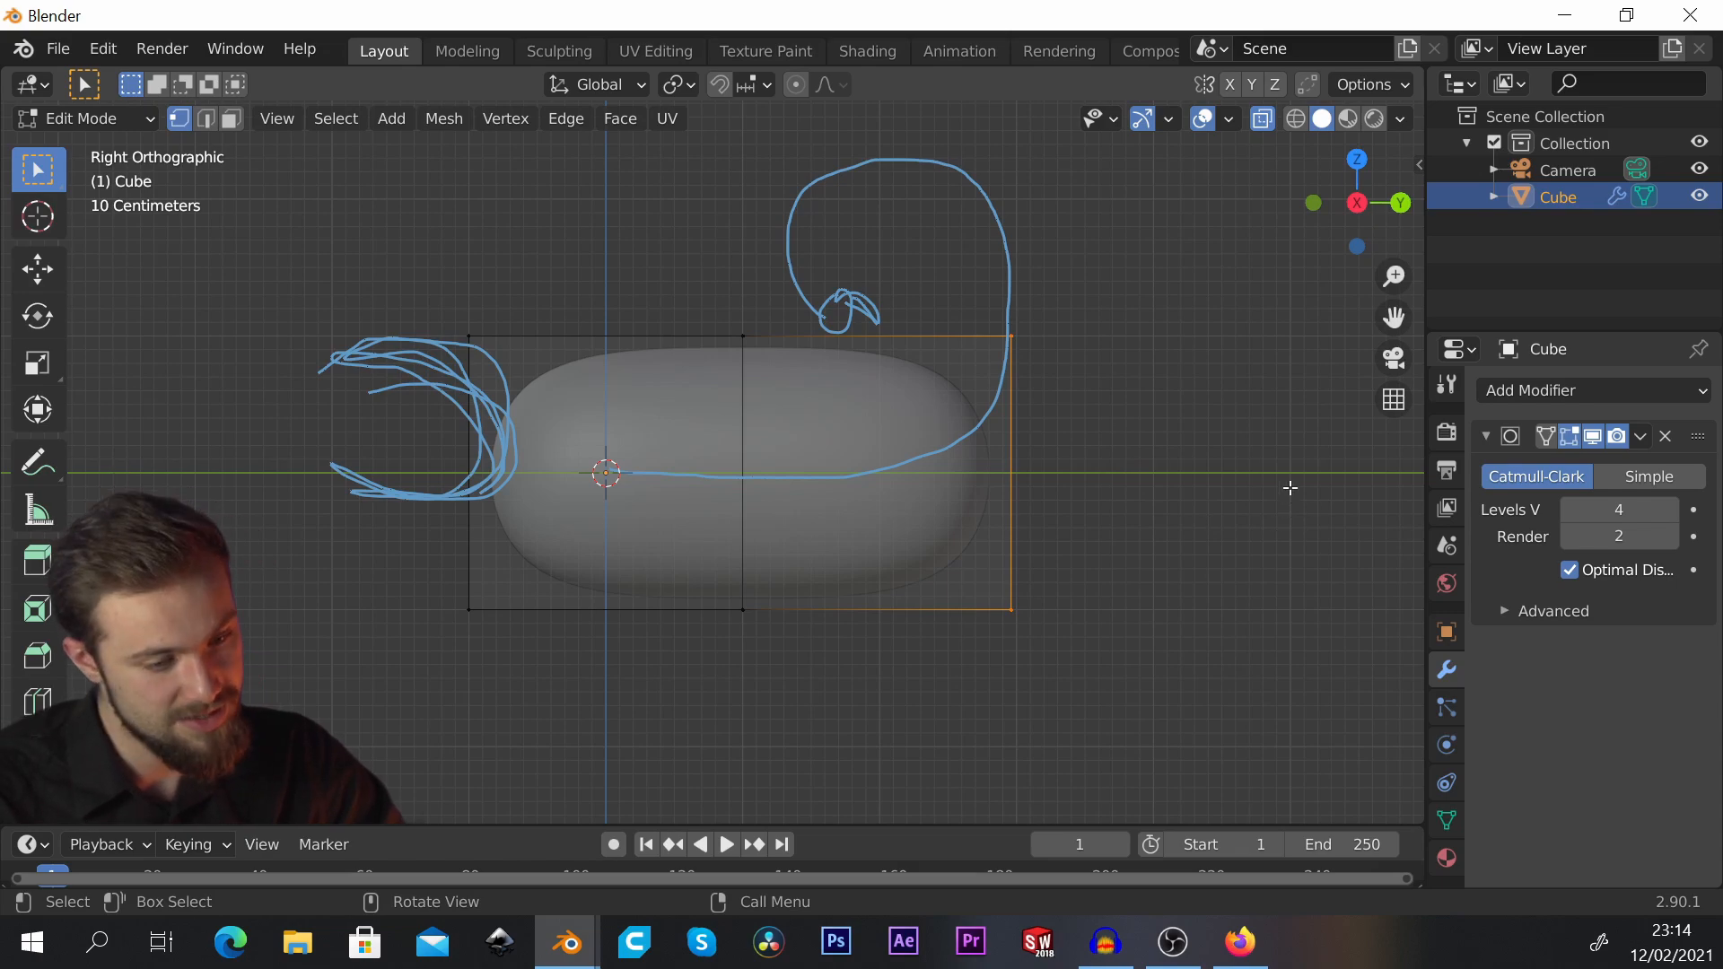
pyautogui.press('s')
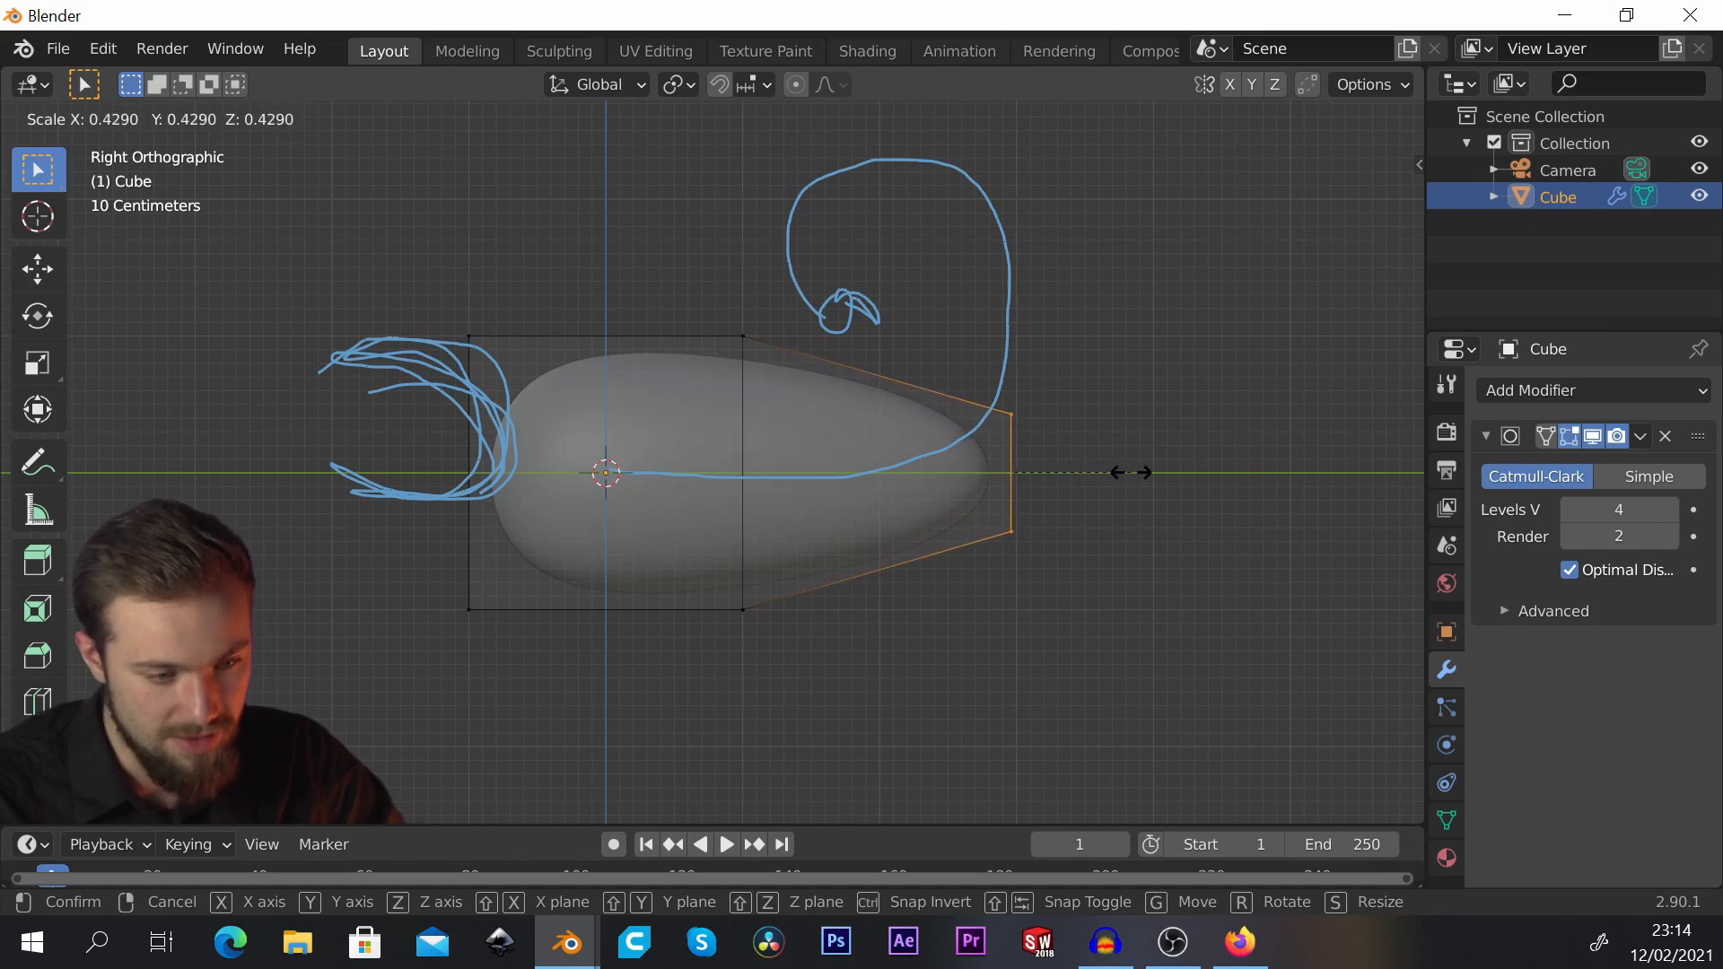
pyautogui.click(1130, 472)
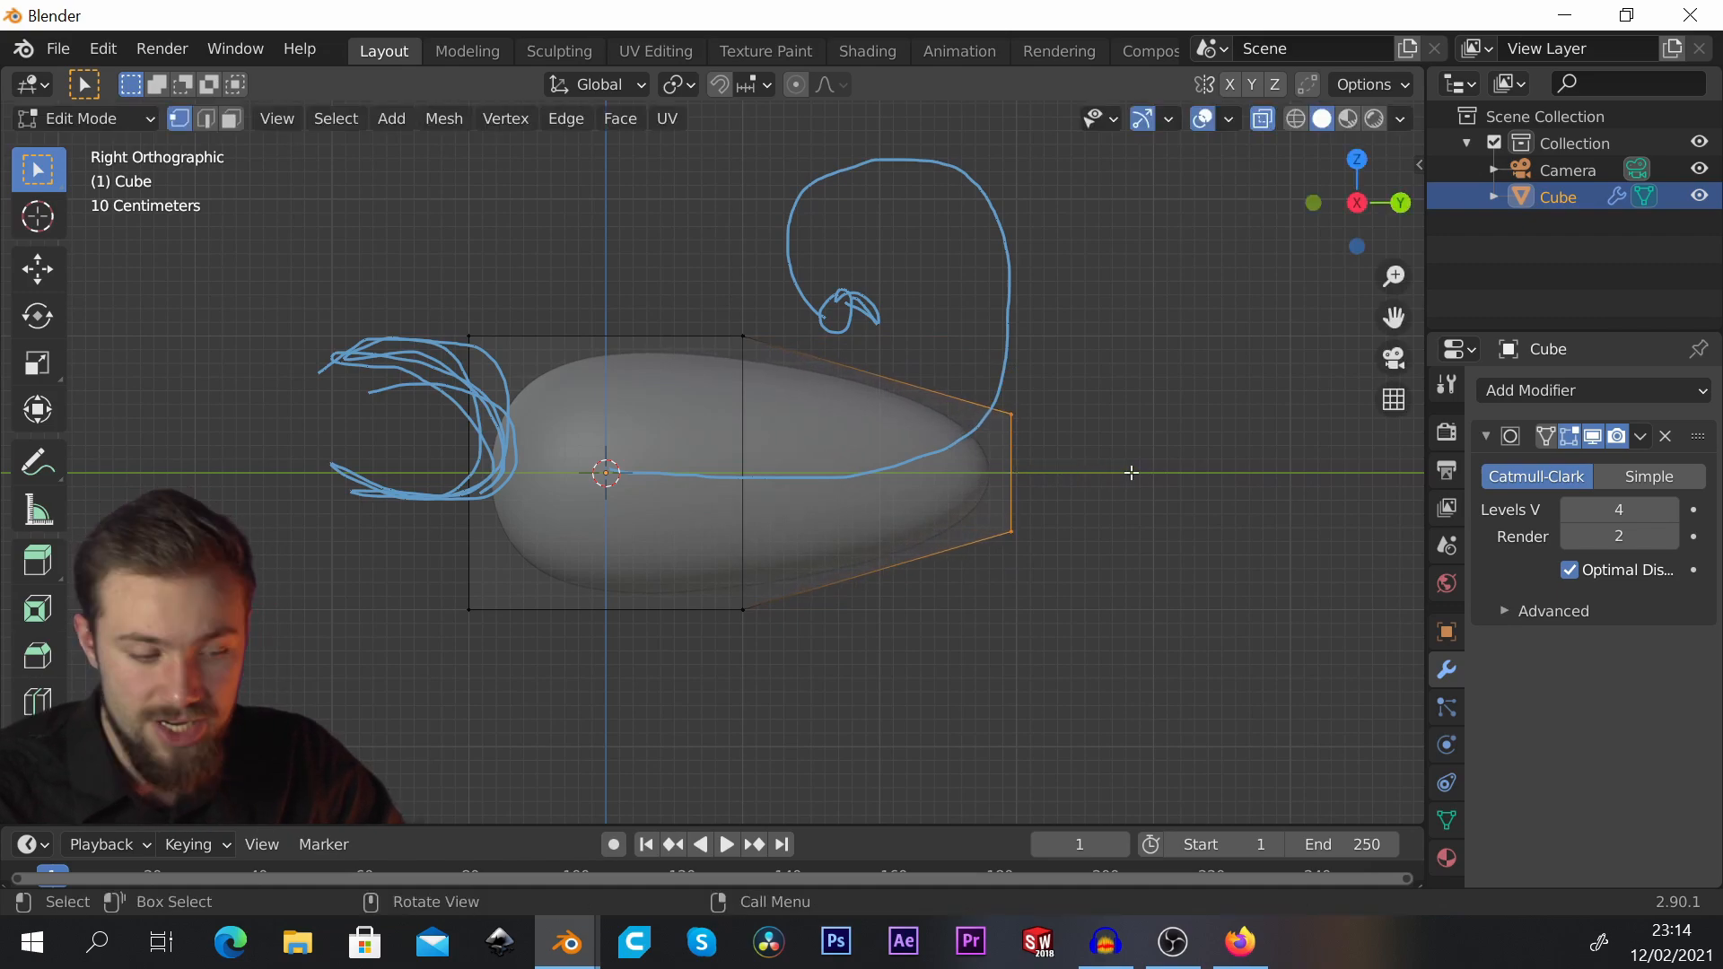
# Step: Move the tapered end face back toward the body and rotate it about -14° so it faces along the tail guide
pyautogui.press('g')
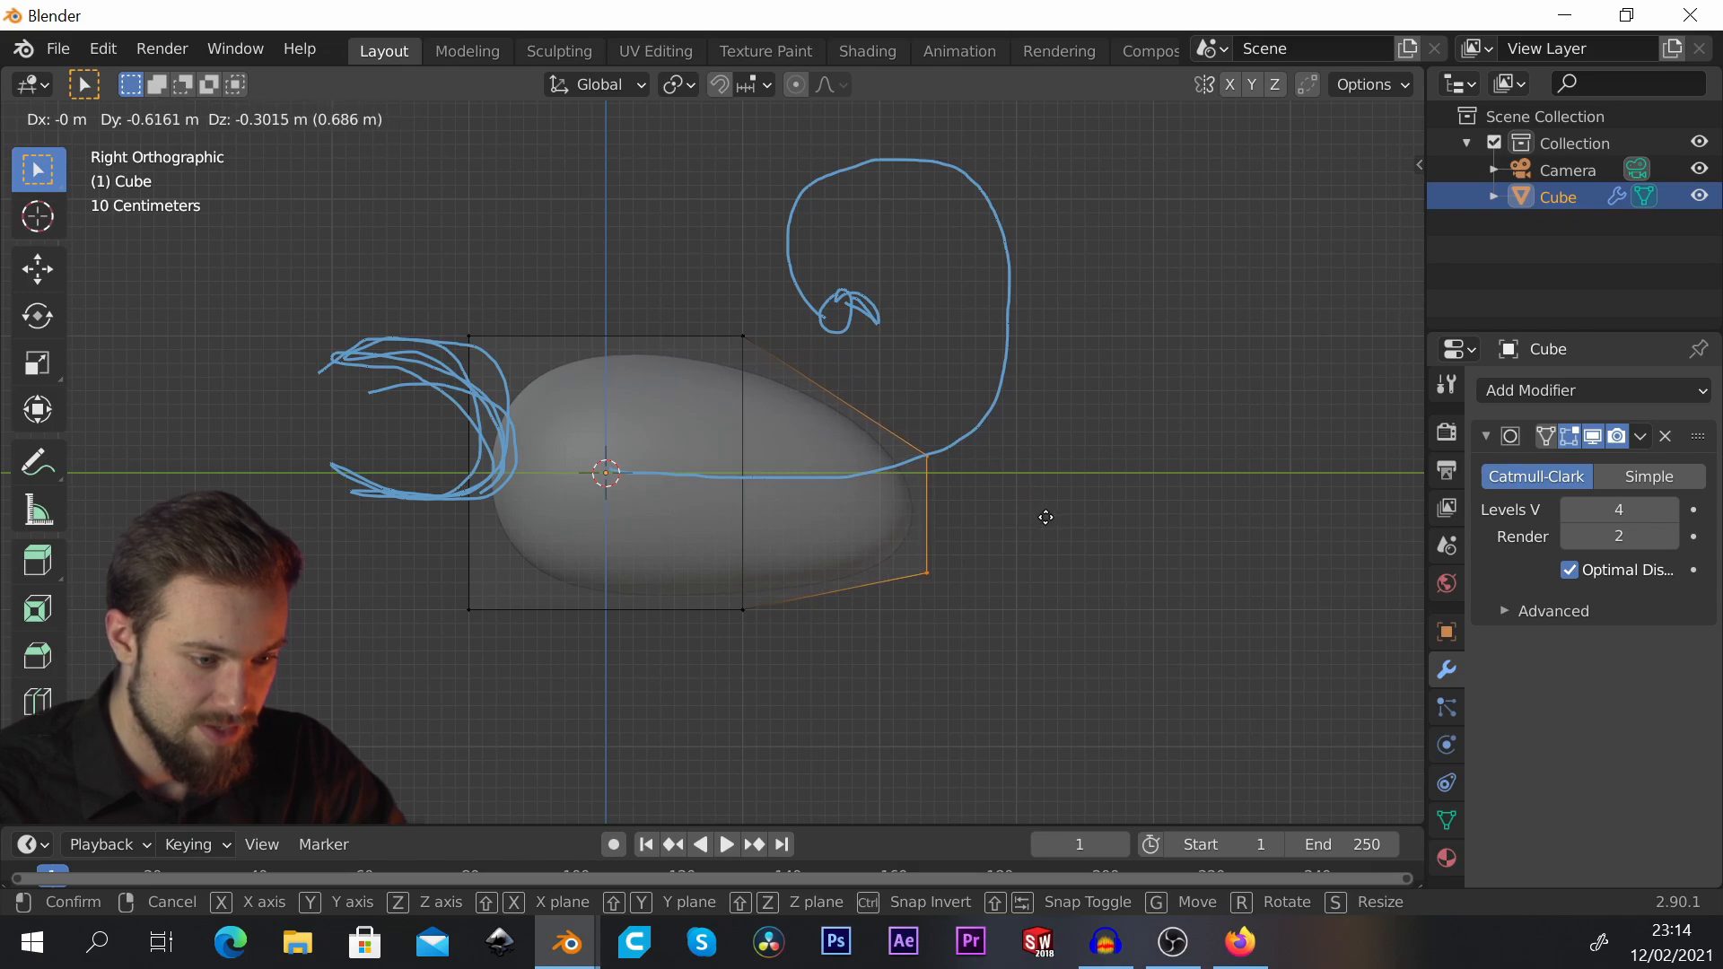
pyautogui.click(1043, 469)
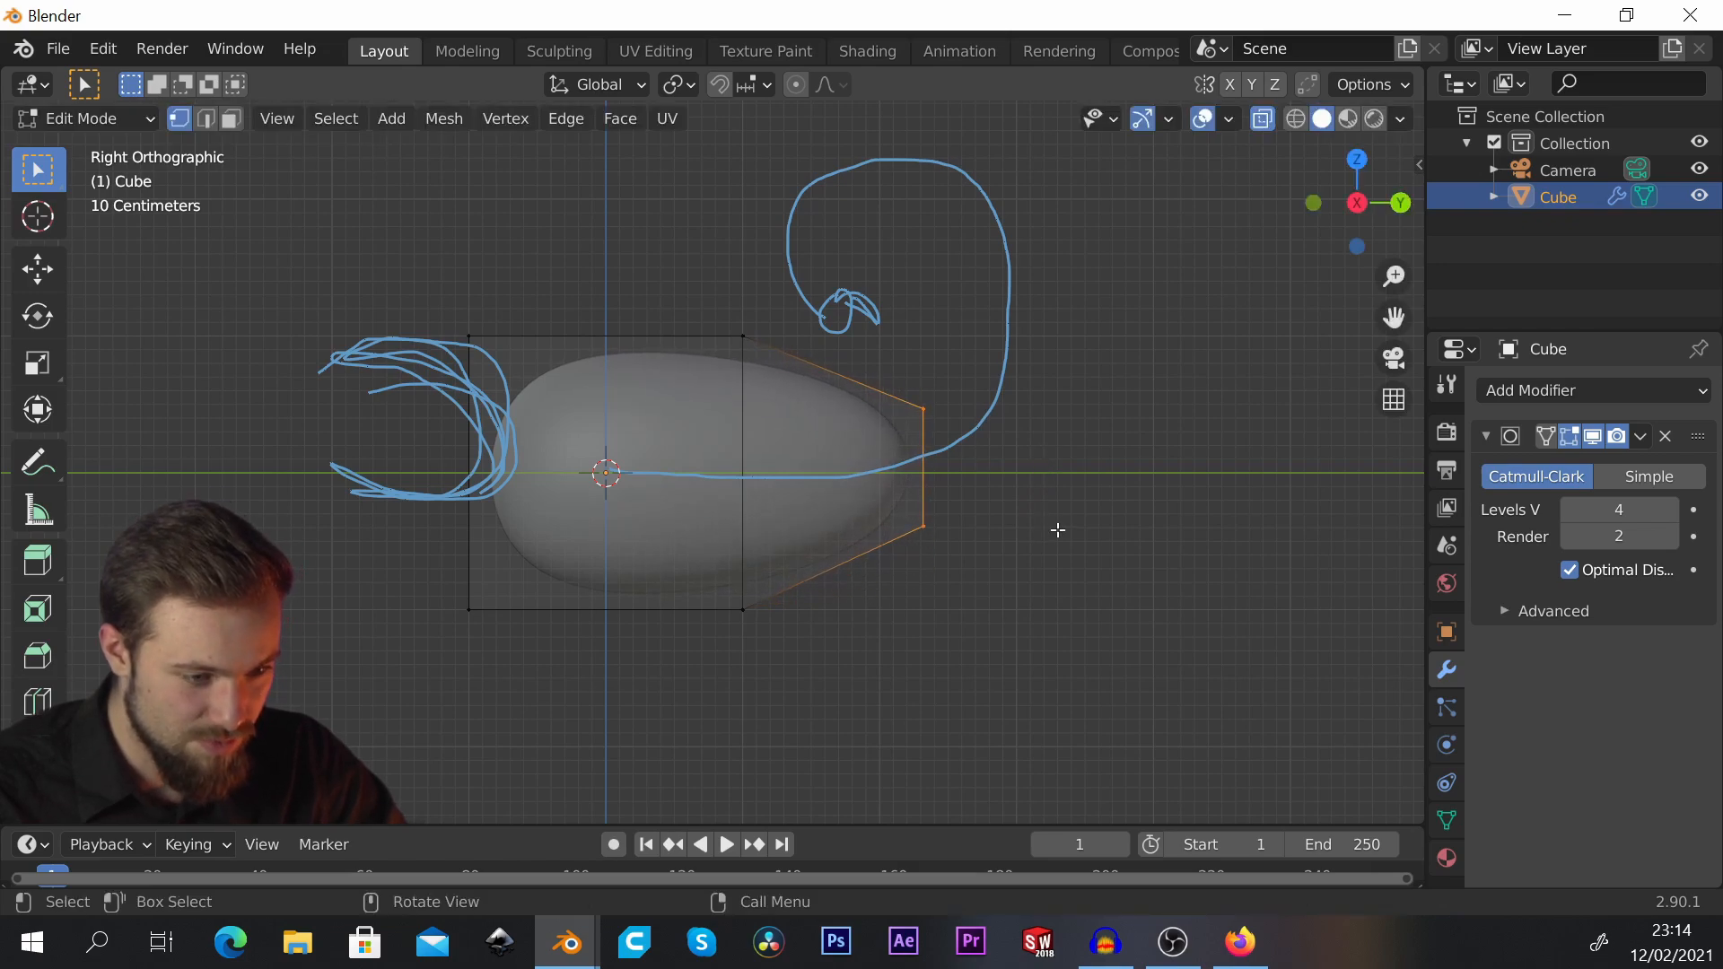
pyautogui.press('r')
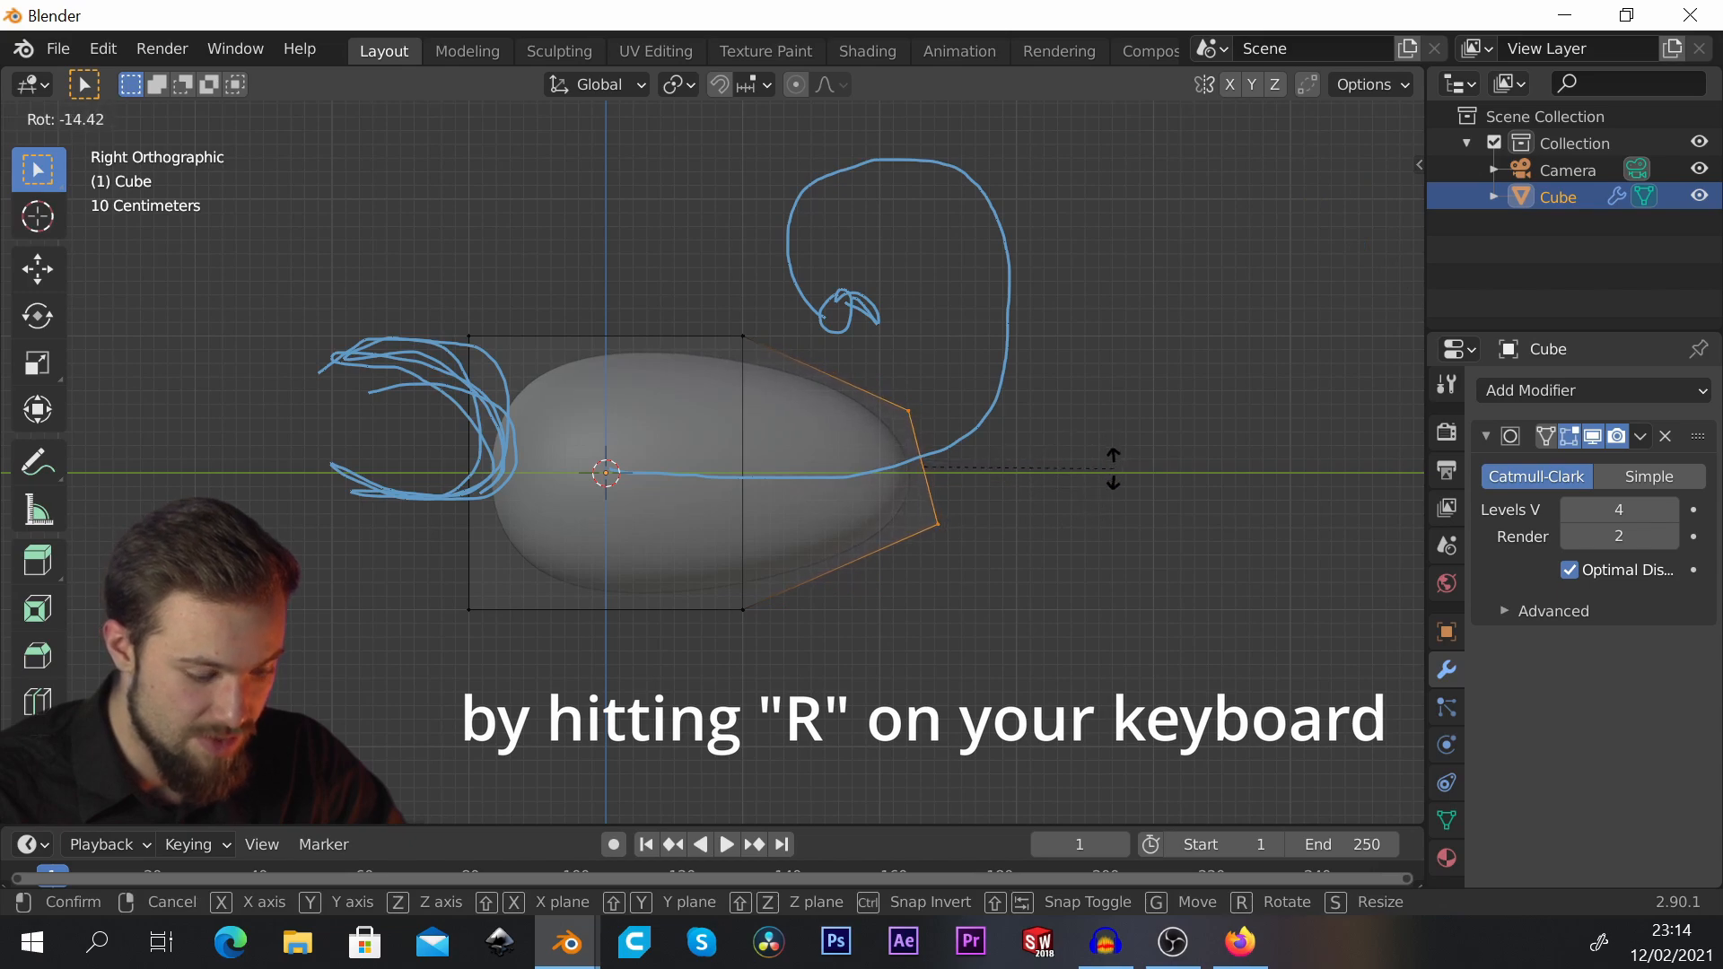
pyautogui.click(1113, 468)
pyautogui.press('g')
pyautogui.click(942, 458)
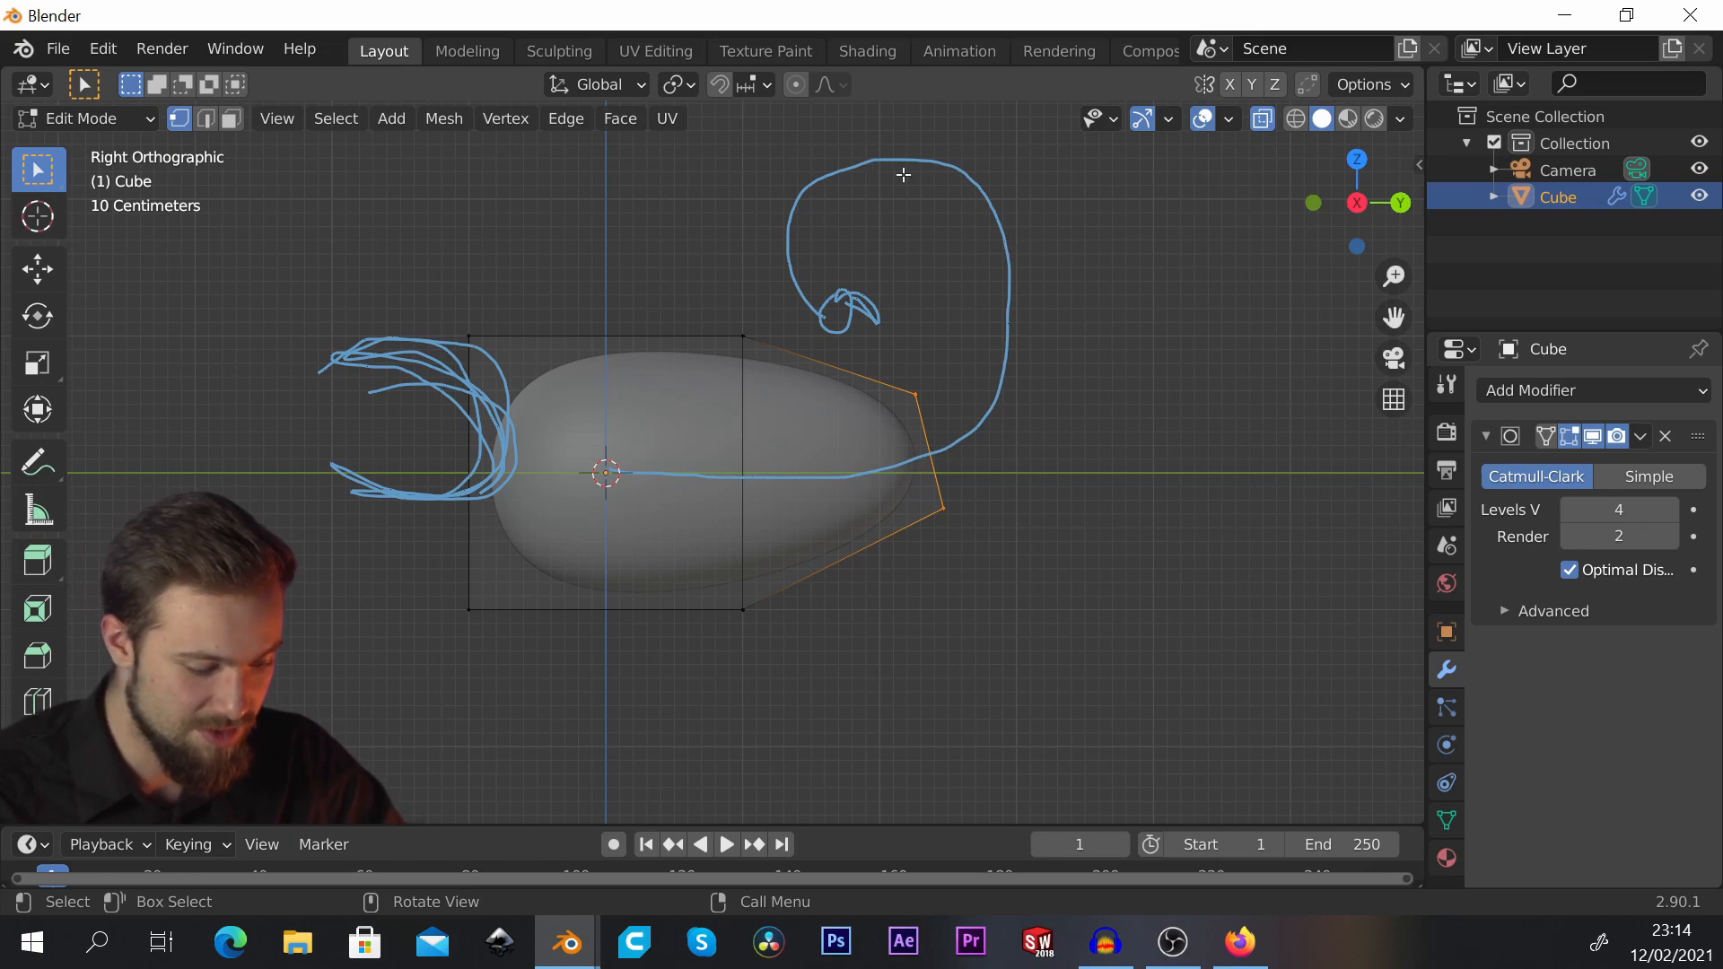
# Step: In the right orthographic view, extrude a first tail segment upward from the end face, positioning, rotating and shrinking it along the guide
pyautogui.moveTo(1006, 439); pyautogui.dragTo(980, 450, button='middle')
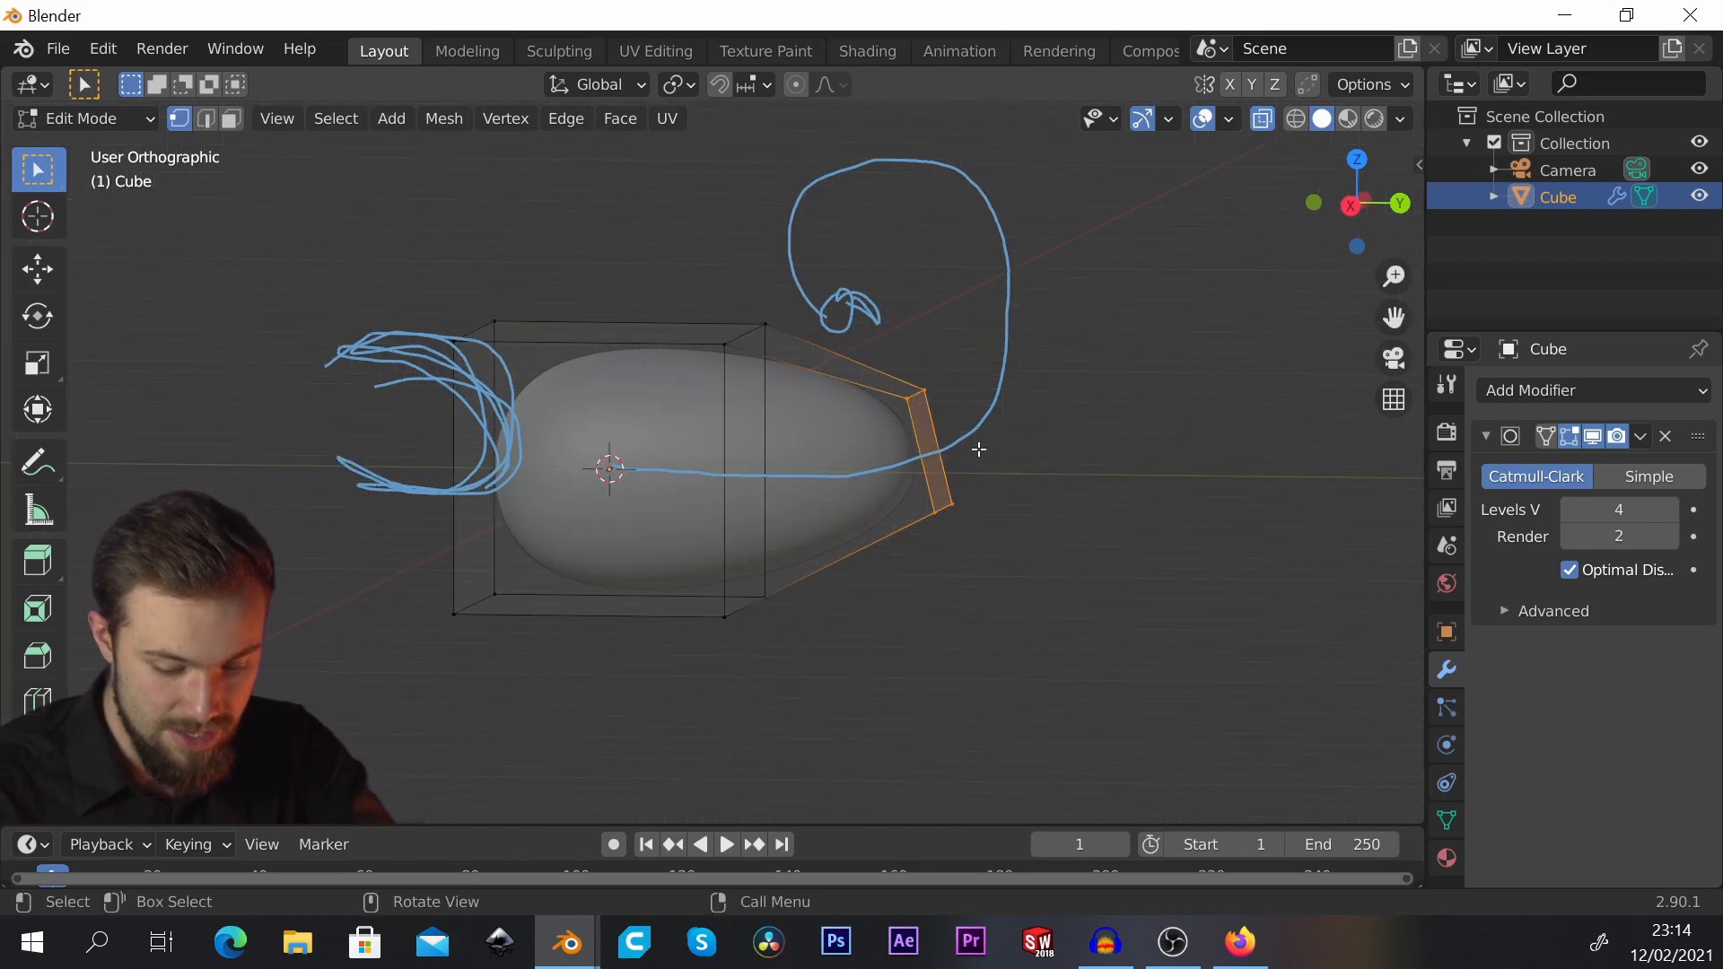
pyautogui.press('KP_3')
pyautogui.click(984, 360)
pyautogui.click(929, 431)
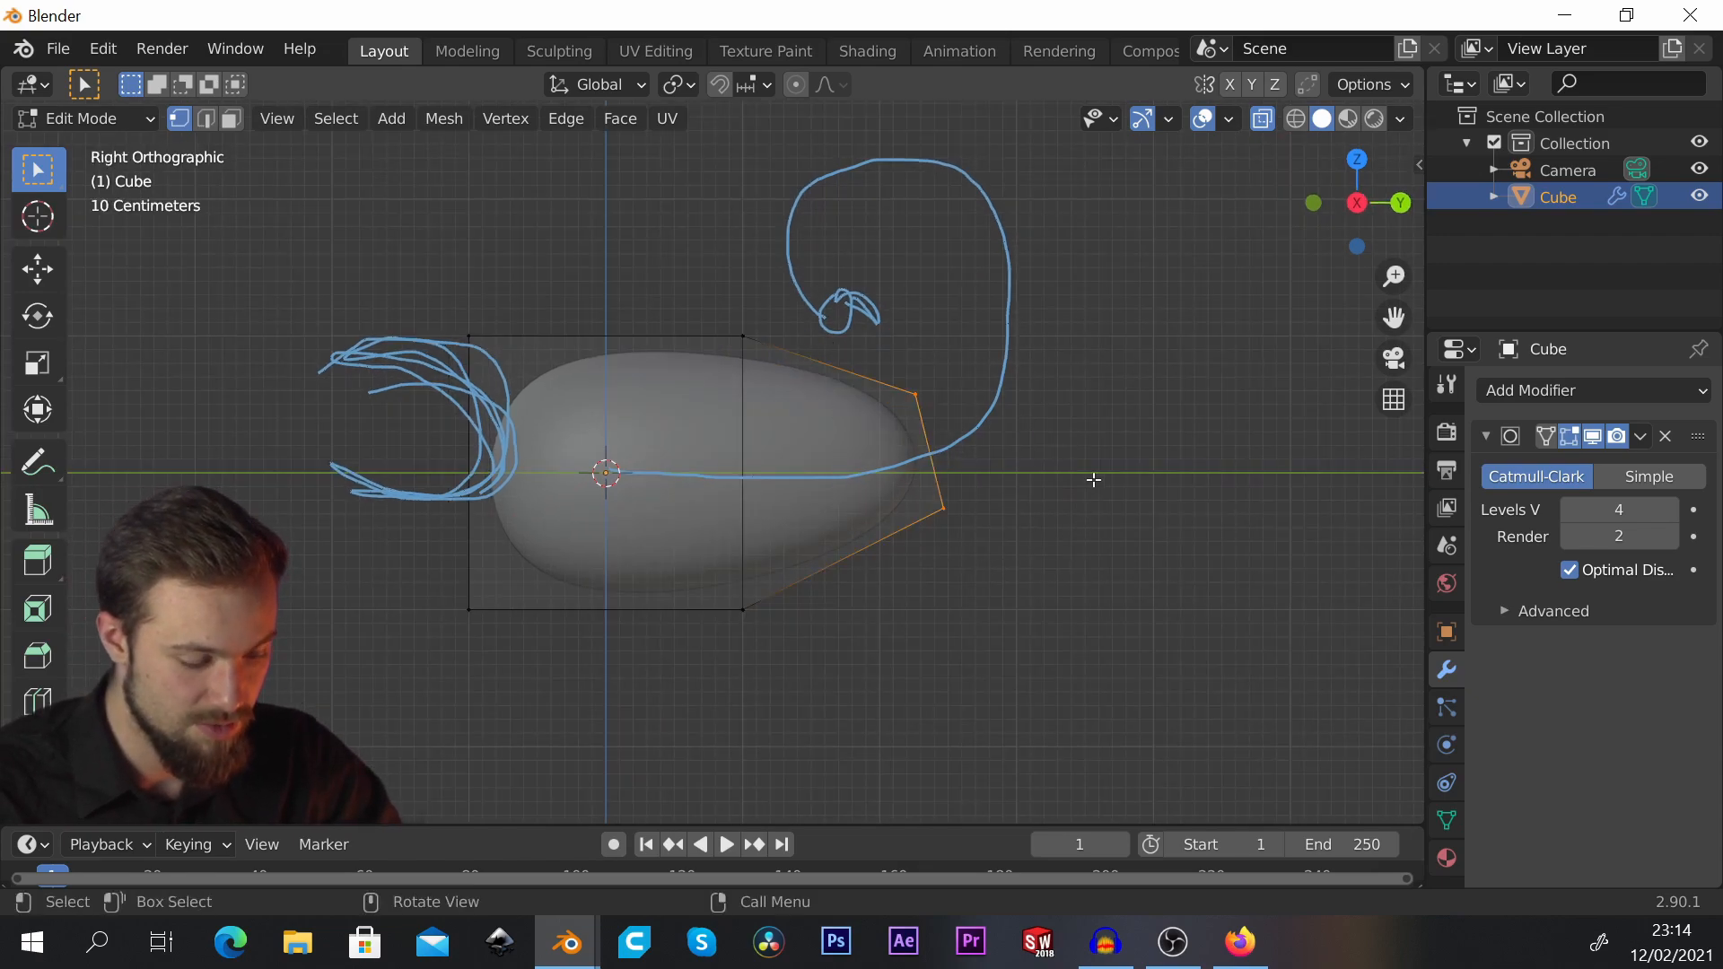
pyautogui.moveTo(1093, 476); pyautogui.dragTo(888, 459, button='middle')
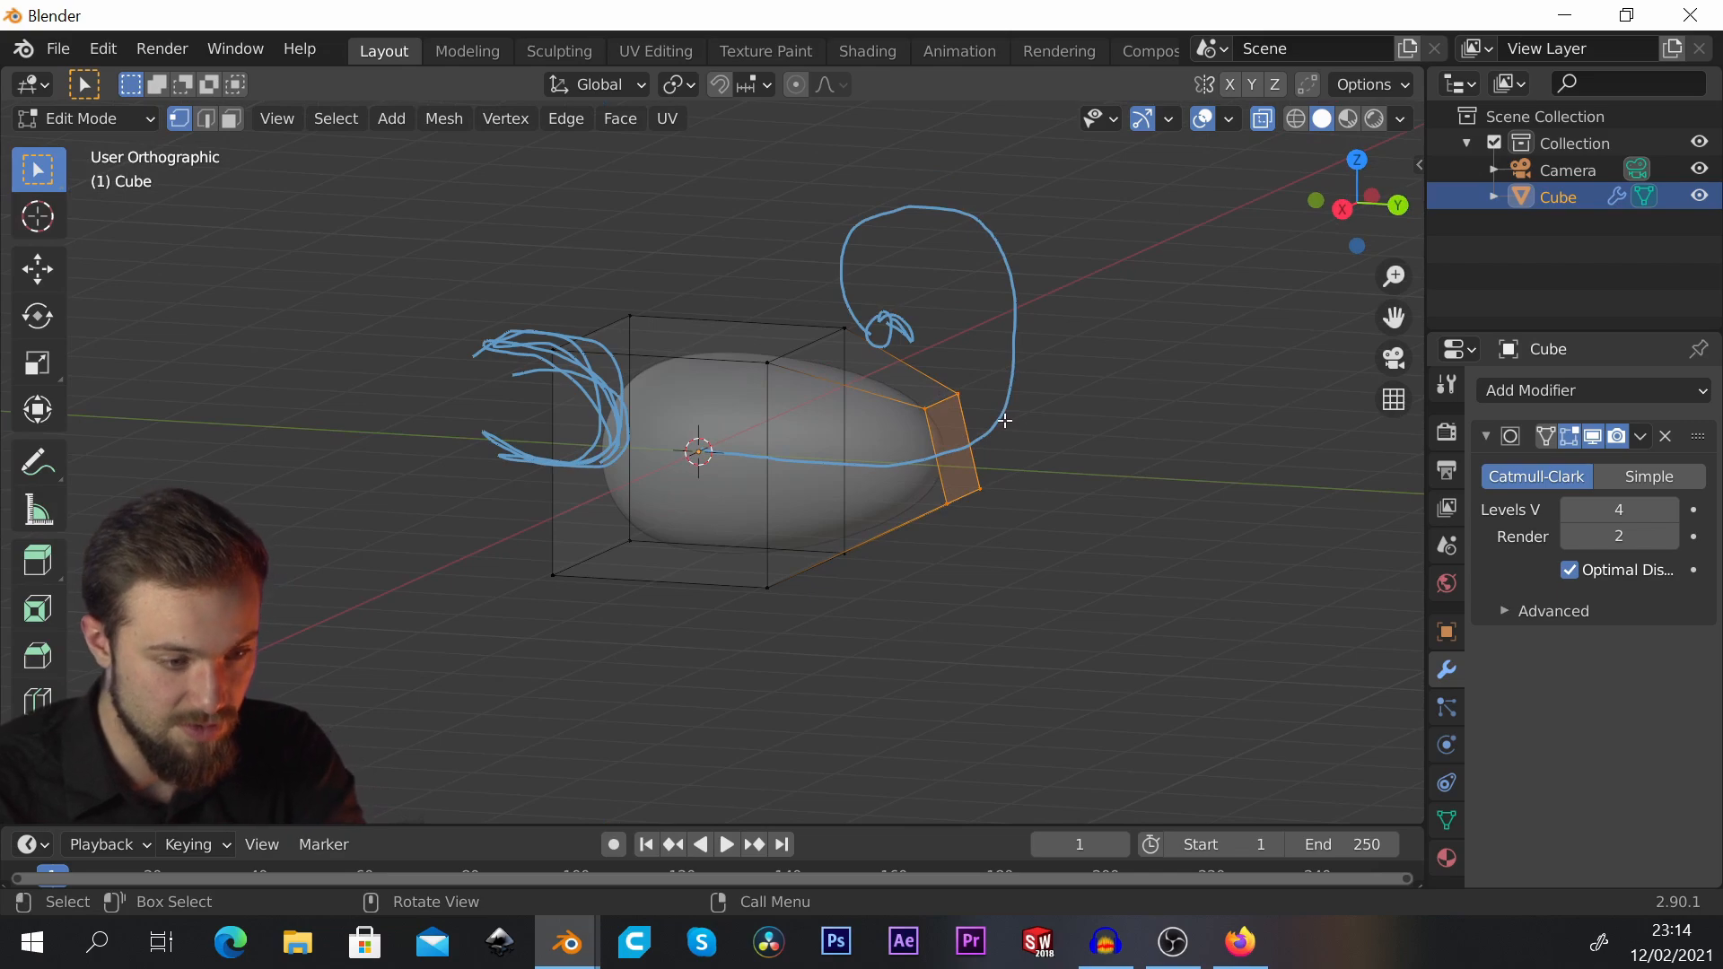
pyautogui.press('KP_3')
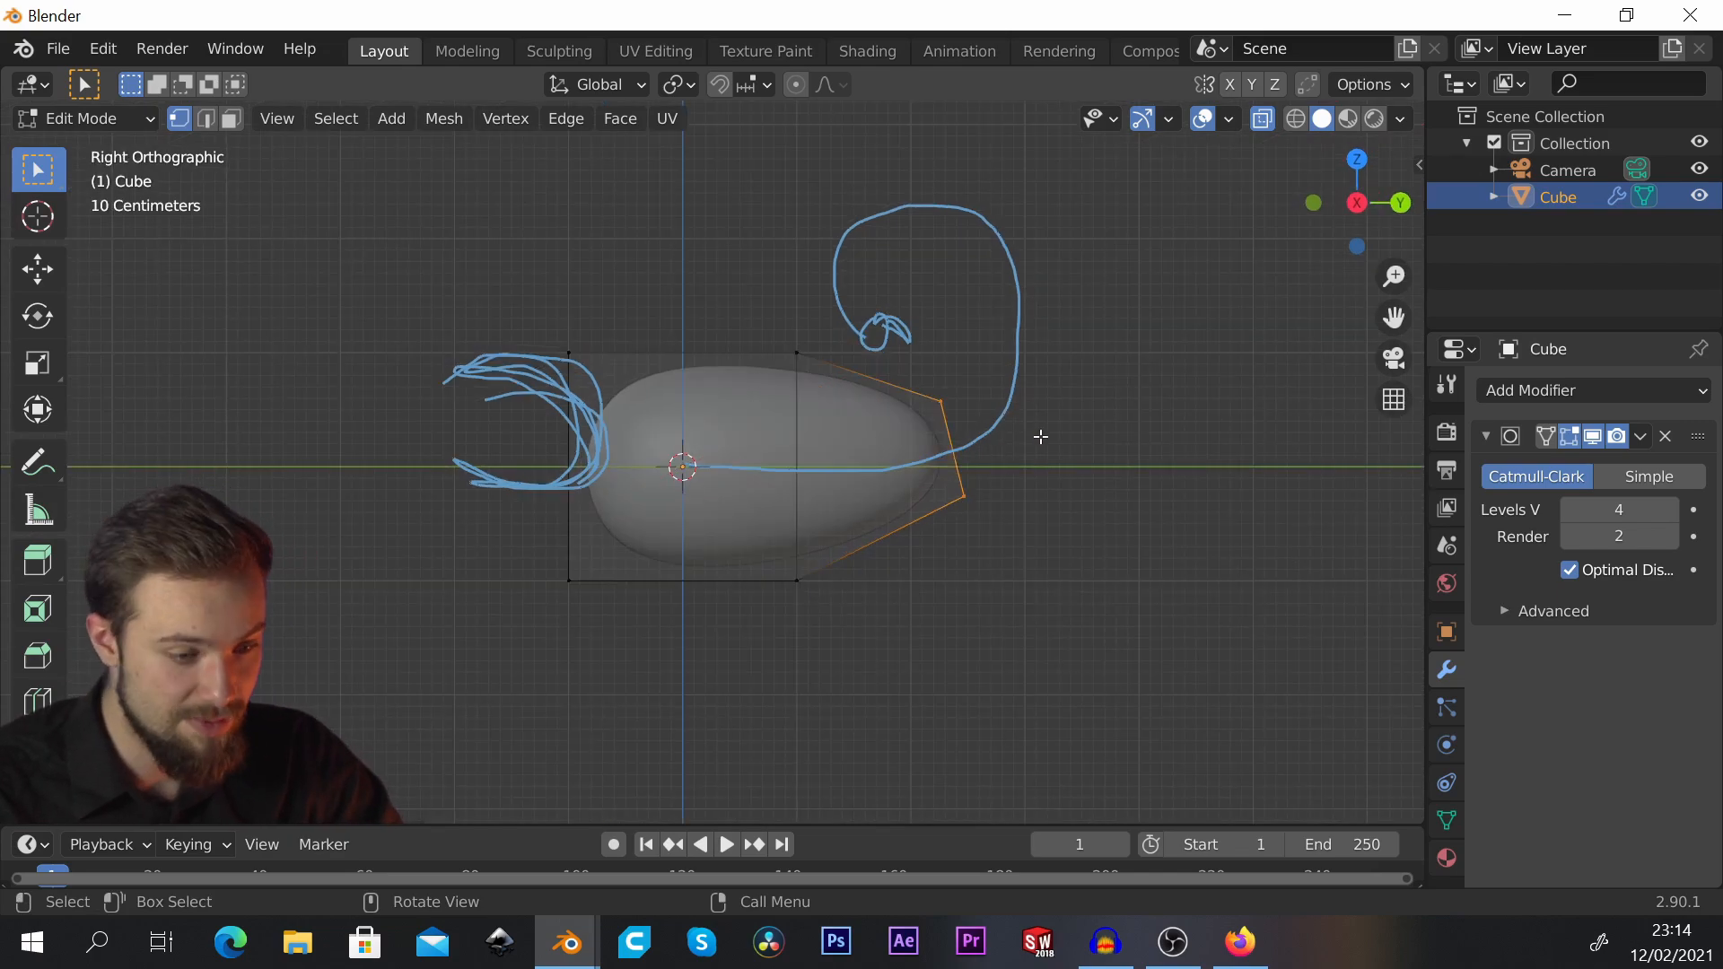
pyautogui.press('e')
pyautogui.click(1275, 460)
pyautogui.press('g')
pyautogui.press('r')
pyautogui.press('s')
# Step: Extrude a second tail segment up to the top of the guide's curl, moving, rotating and scaling its end to fit the bend
pyautogui.press('e')
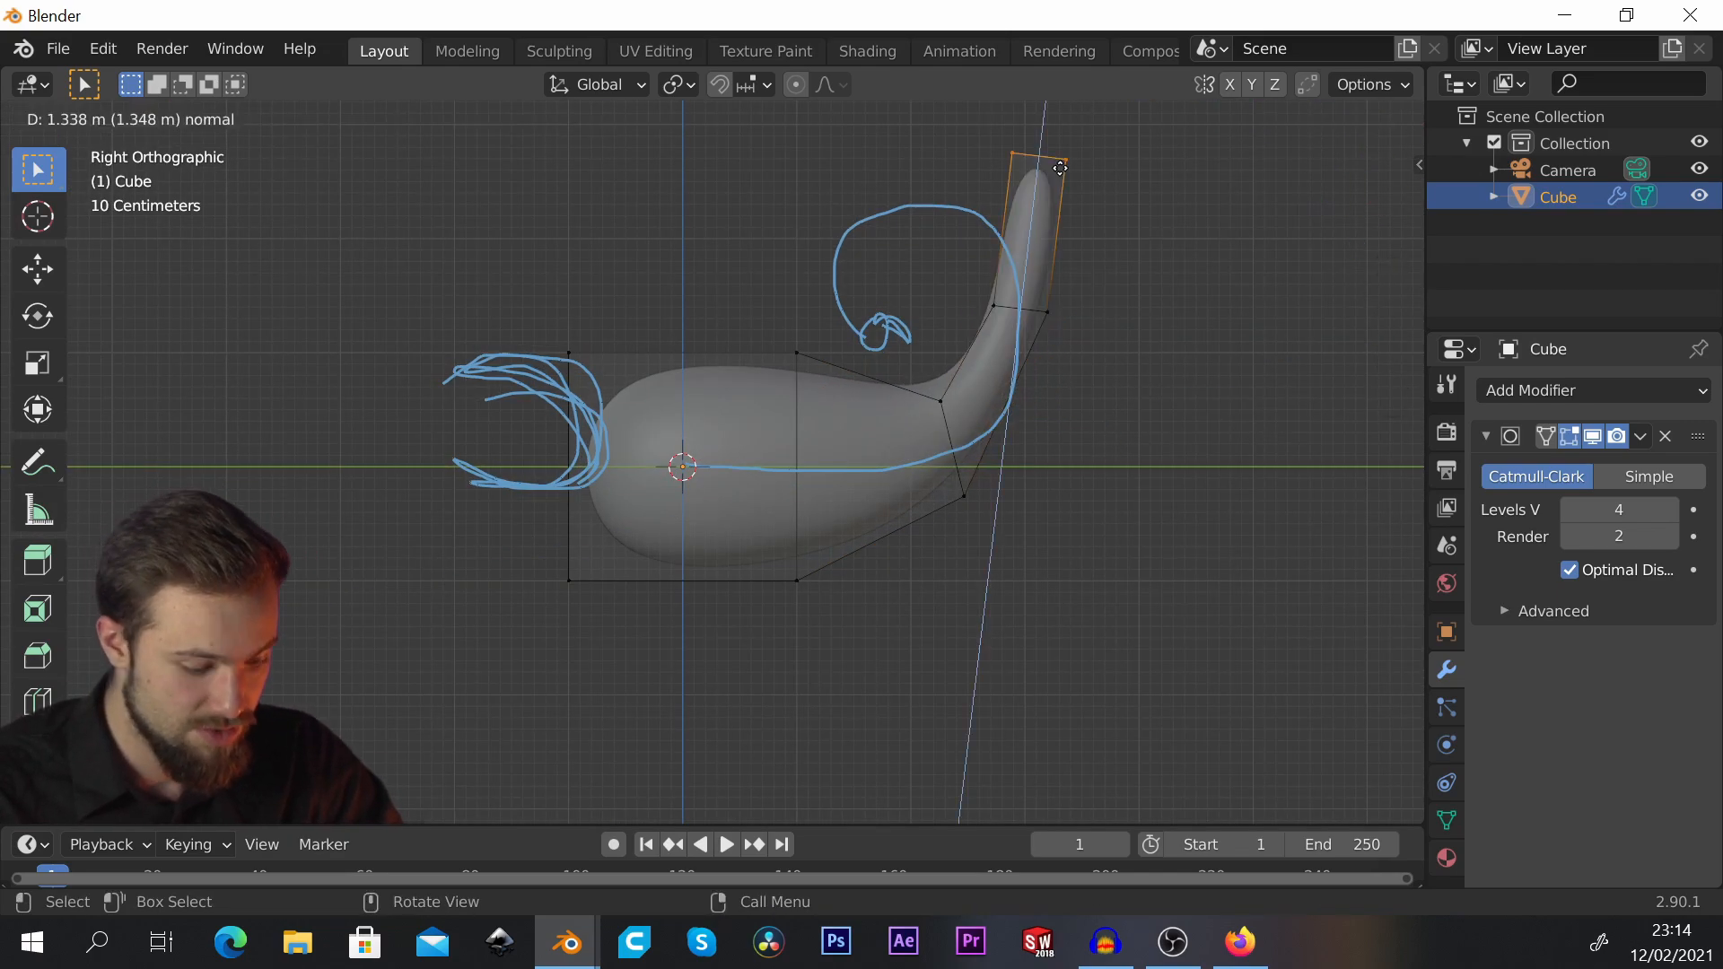
pyautogui.press('g')
pyautogui.press('r')
pyautogui.press('s')
pyautogui.press('g')
pyautogui.click(1084, 438)
# Step: Extrude a third tail segment toward -Y over the curl, then position, rotate and shrink its end where the guide turns down
pyautogui.scroll(1, 983, 272)
pyautogui.keyDown('shift'); pyautogui.moveTo(983, 272); pyautogui.dragTo(1020, 341, button='middle'); pyautogui.keyUp('shift')
pyautogui.press('e')
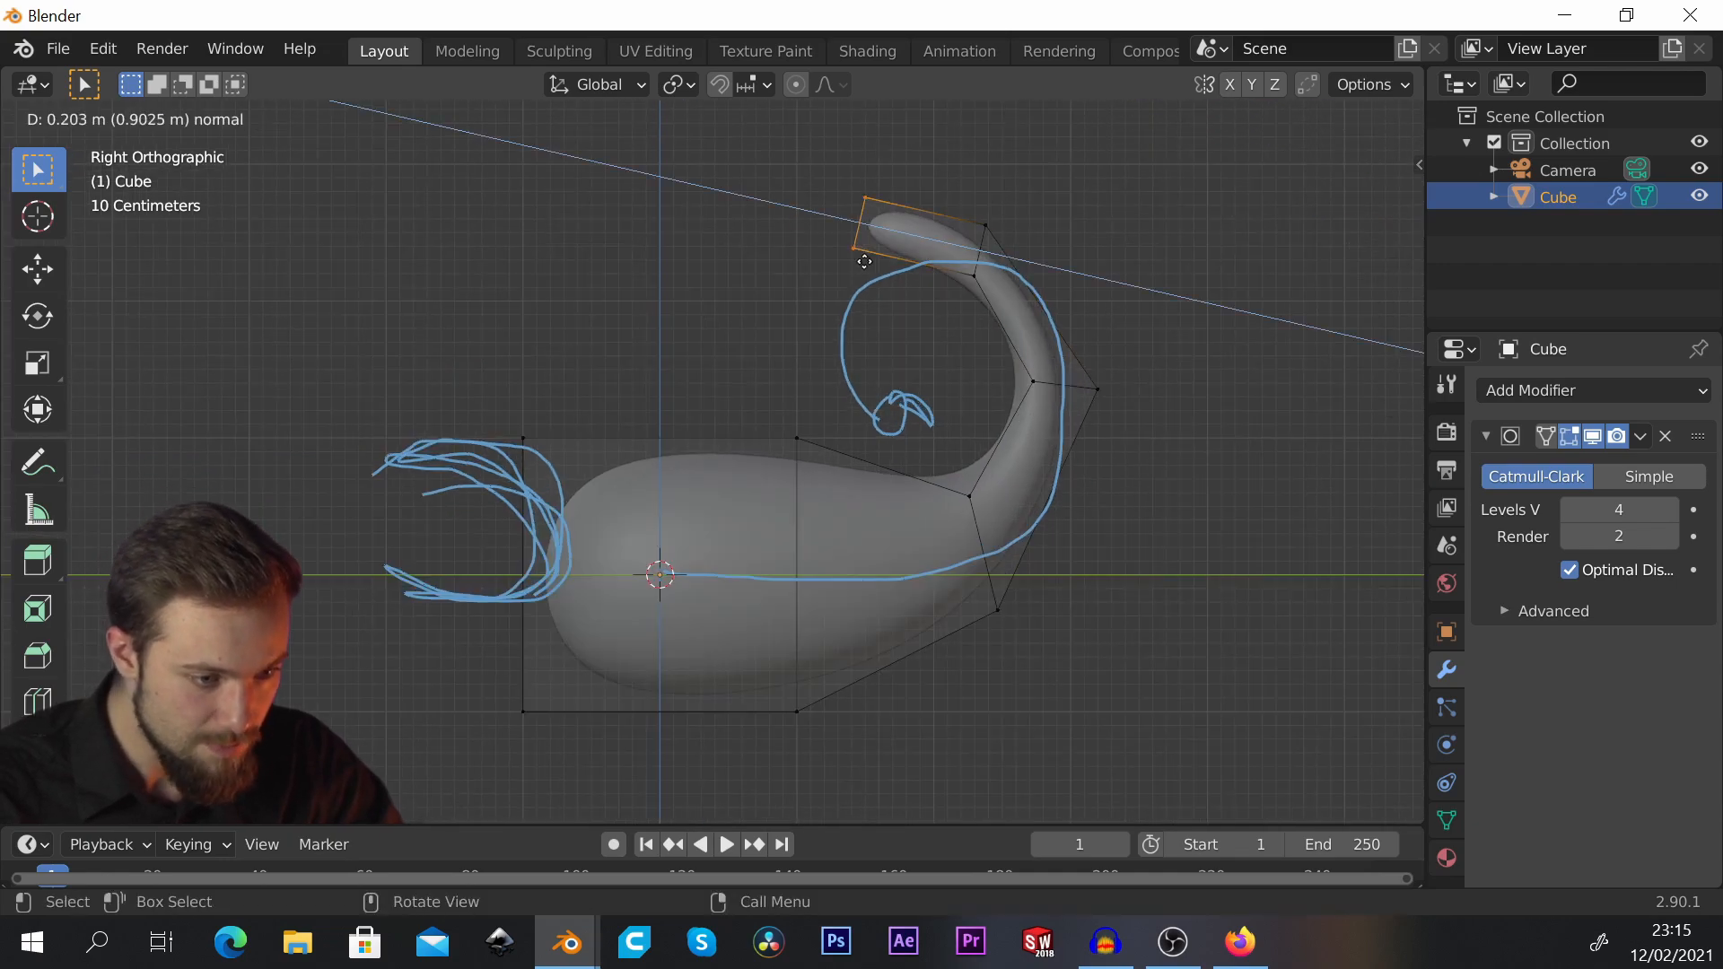
pyautogui.press('g')
pyautogui.press('r')
pyautogui.click(960, 224)
pyautogui.press('s')
pyautogui.click(976, 377)
# Step: Extrude a fourth tail segment down to the guide's hooked tip and rotate its end to follow the curve
pyautogui.press('e')
pyautogui.click(804, 452)
pyautogui.press('g')
pyautogui.press('r')
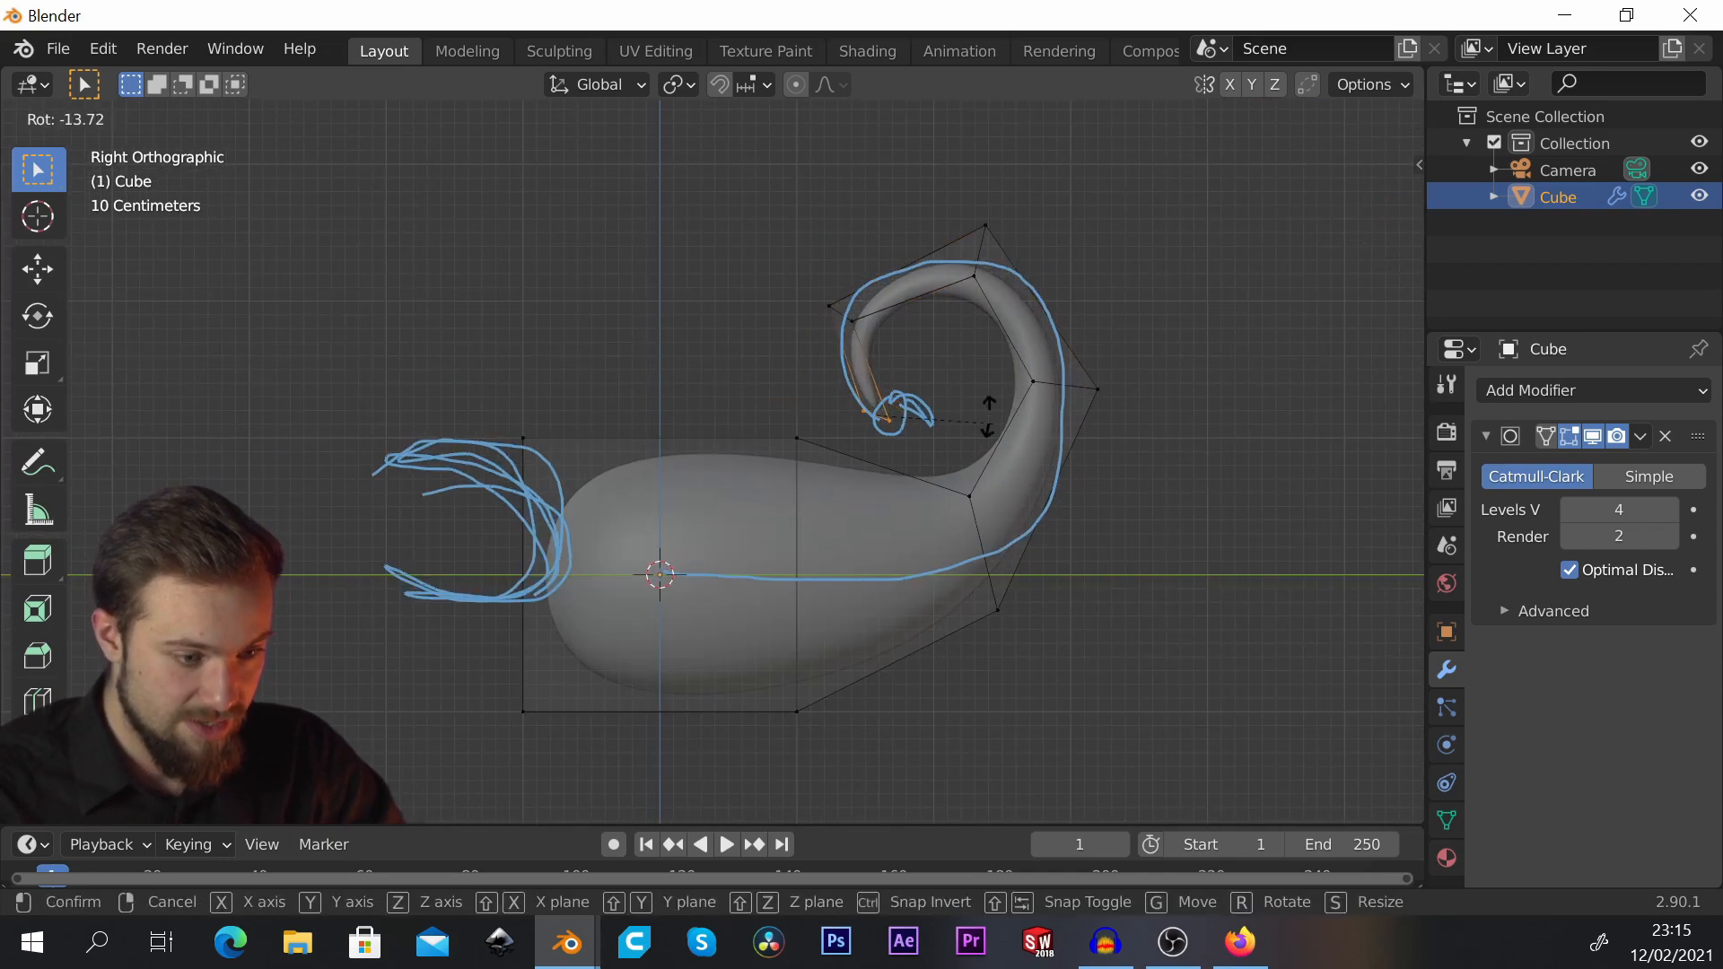
pyautogui.click(982, 491)
pyautogui.press('r')
pyautogui.click(931, 346)
# Step: Fine-tune the position, rotation and scale of the tail tip face at the start of the annotated hook
pyautogui.press('g')
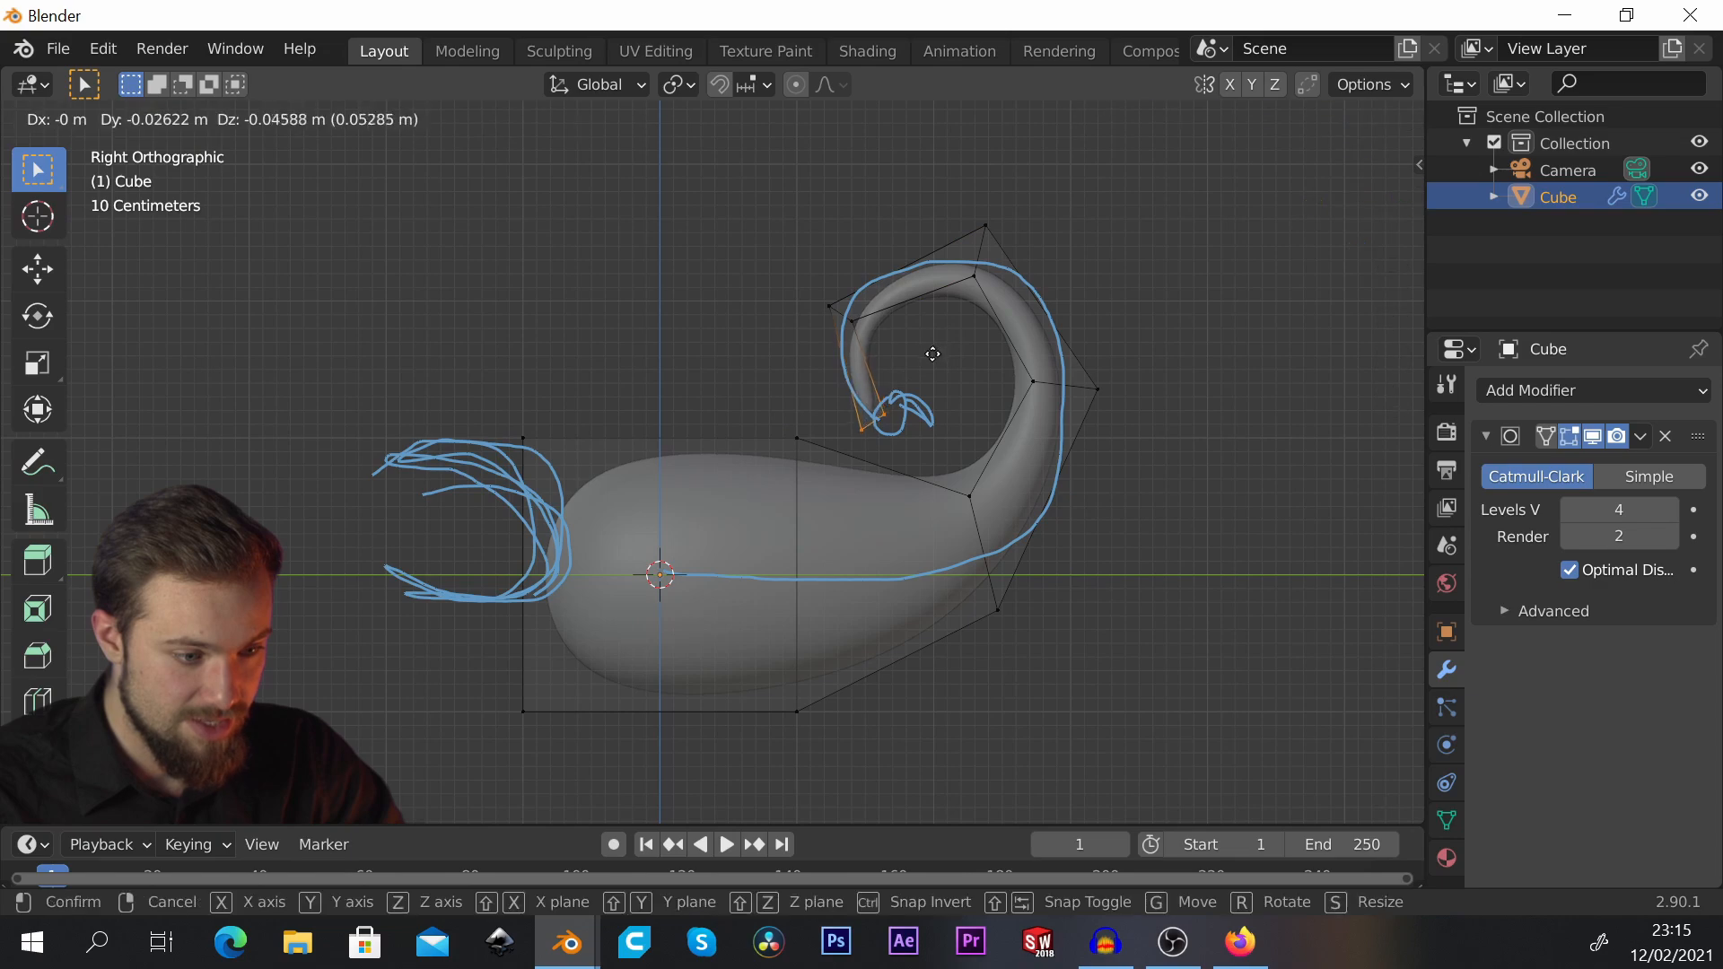
pyautogui.click(934, 356)
pyautogui.press('r')
pyautogui.click(924, 353)
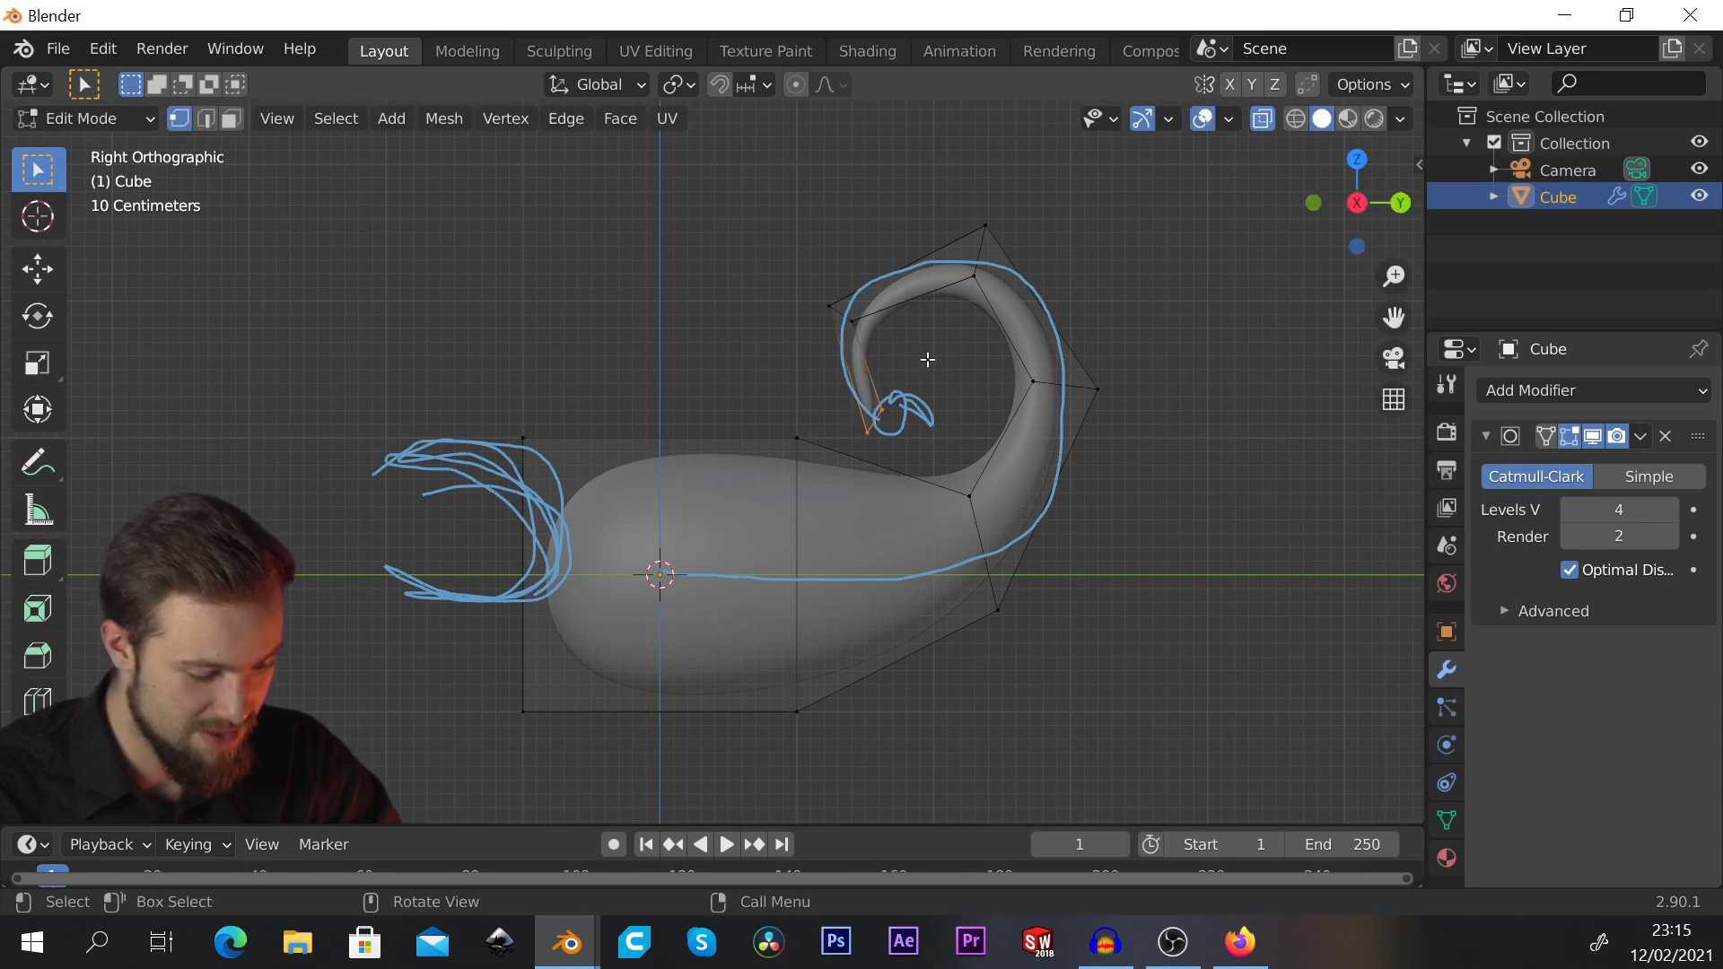
pyautogui.press('s')
pyautogui.click(958, 370)
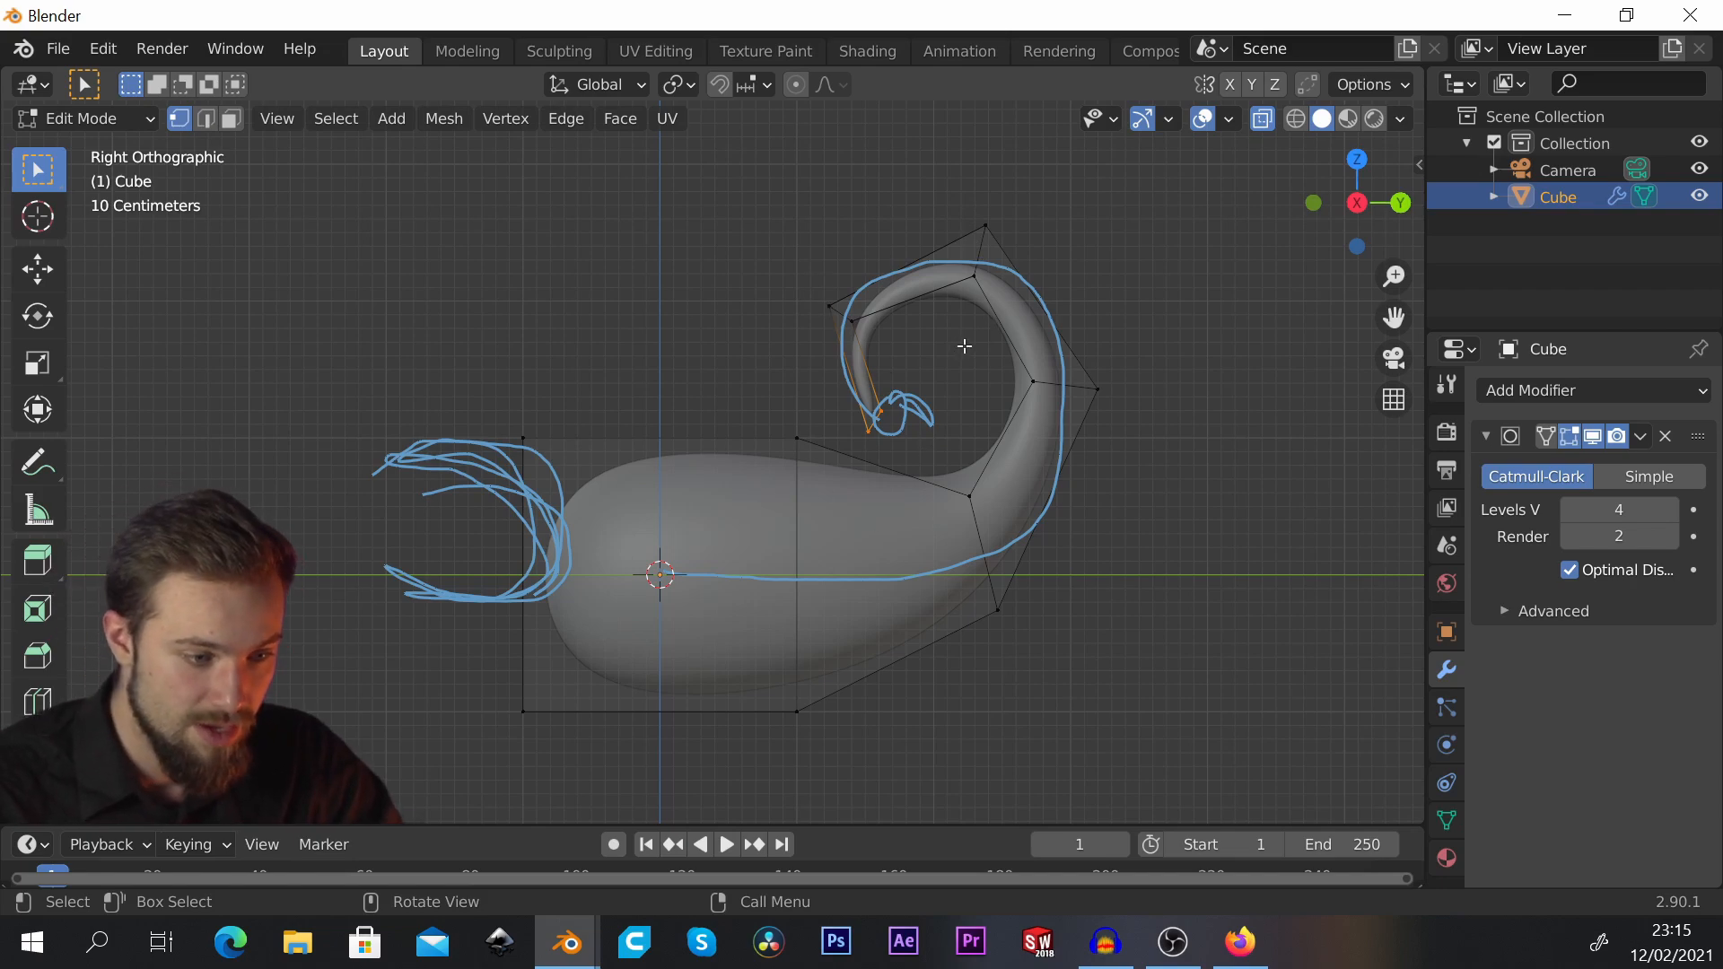
# Step: Thicken the tail by scaling up its third, second and first extruded cross-sections, one at a time
pyautogui.moveTo(803, 281); pyautogui.dragTo(893, 337)
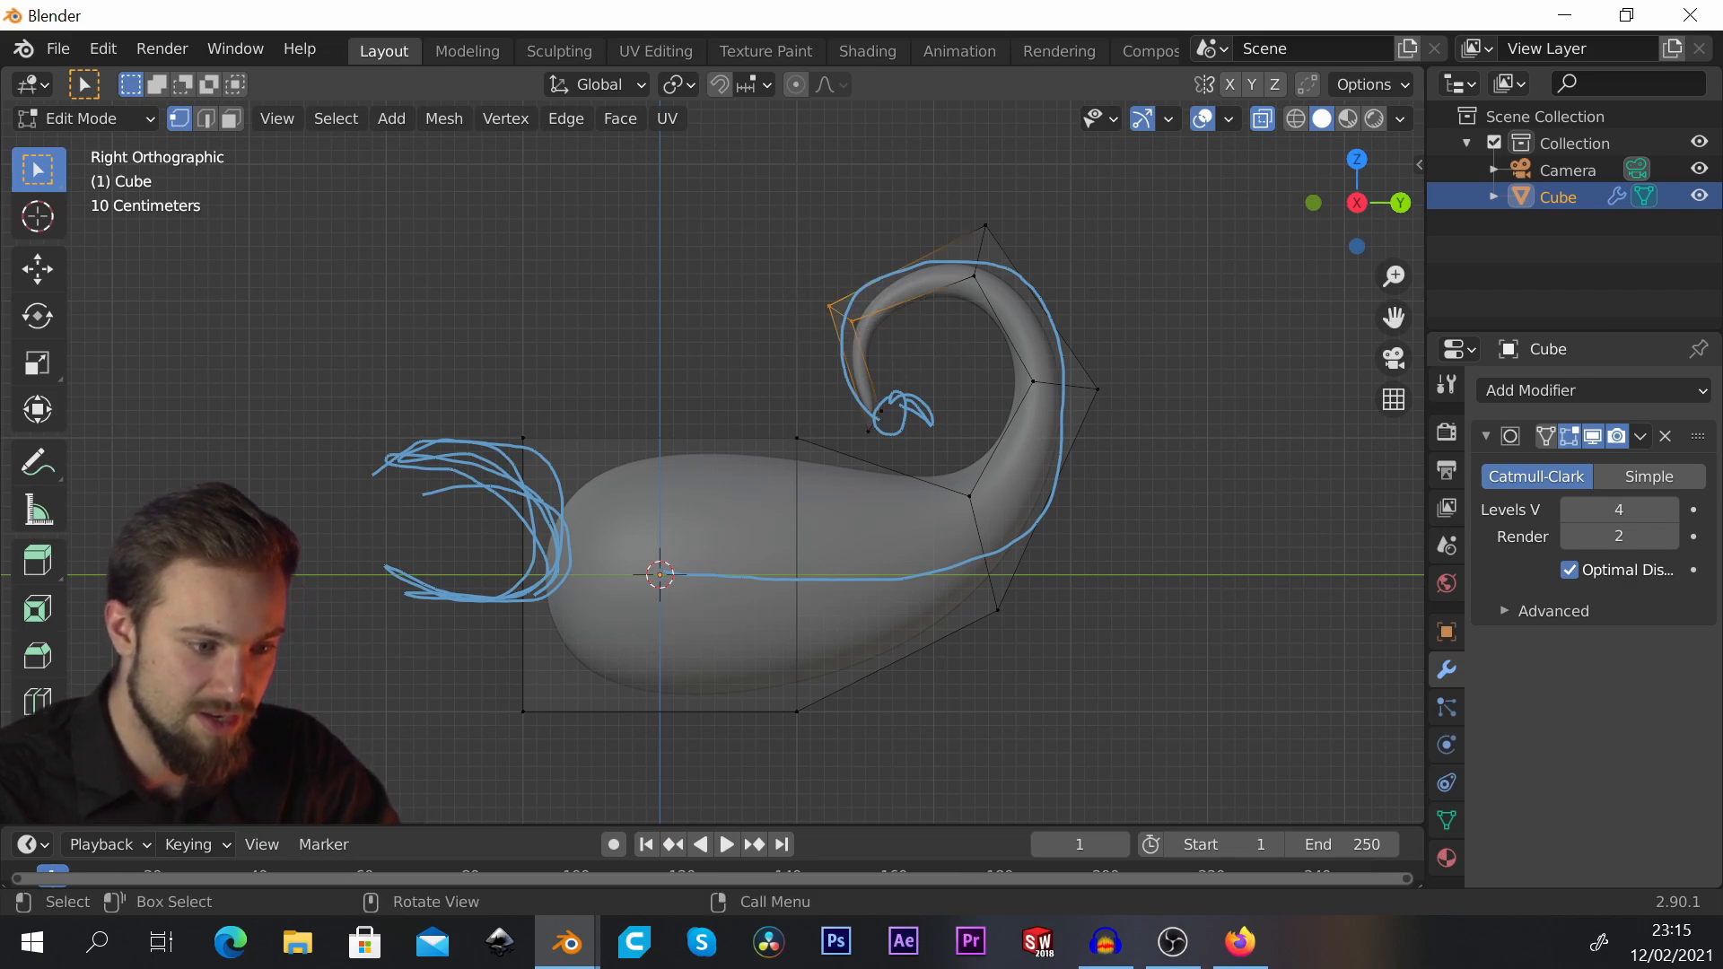
pyautogui.press('s')
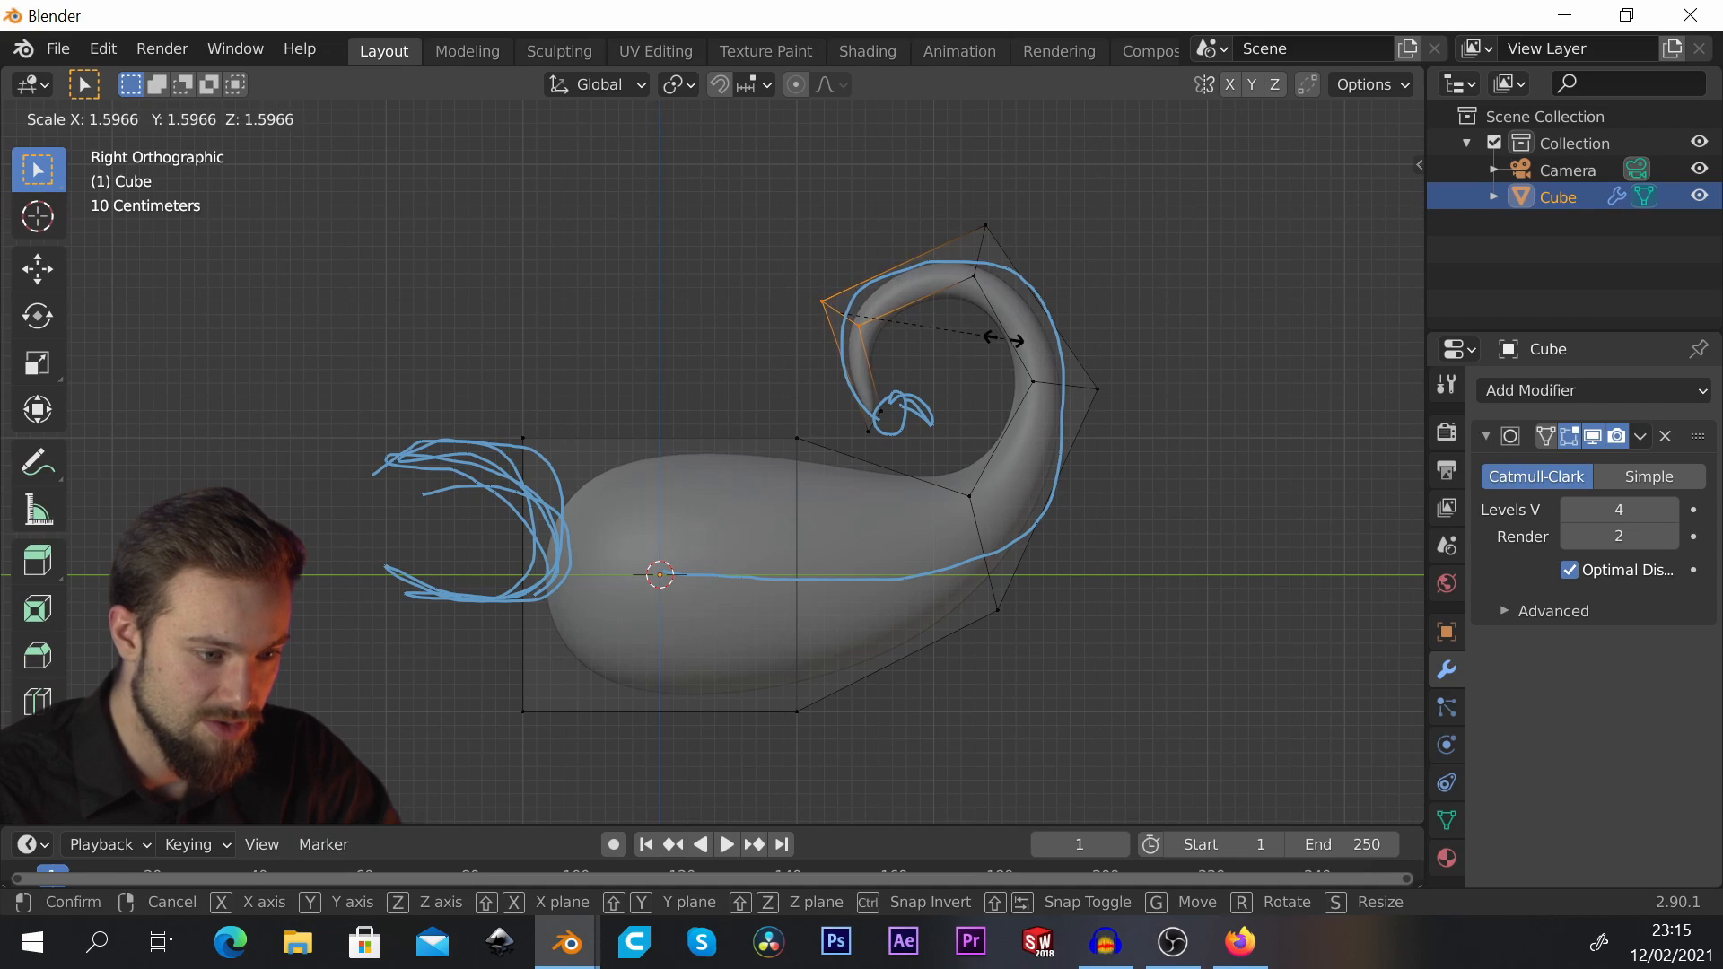
pyautogui.click(1034, 335)
pyautogui.moveTo(934, 188); pyautogui.dragTo(1017, 298)
pyautogui.press('s')
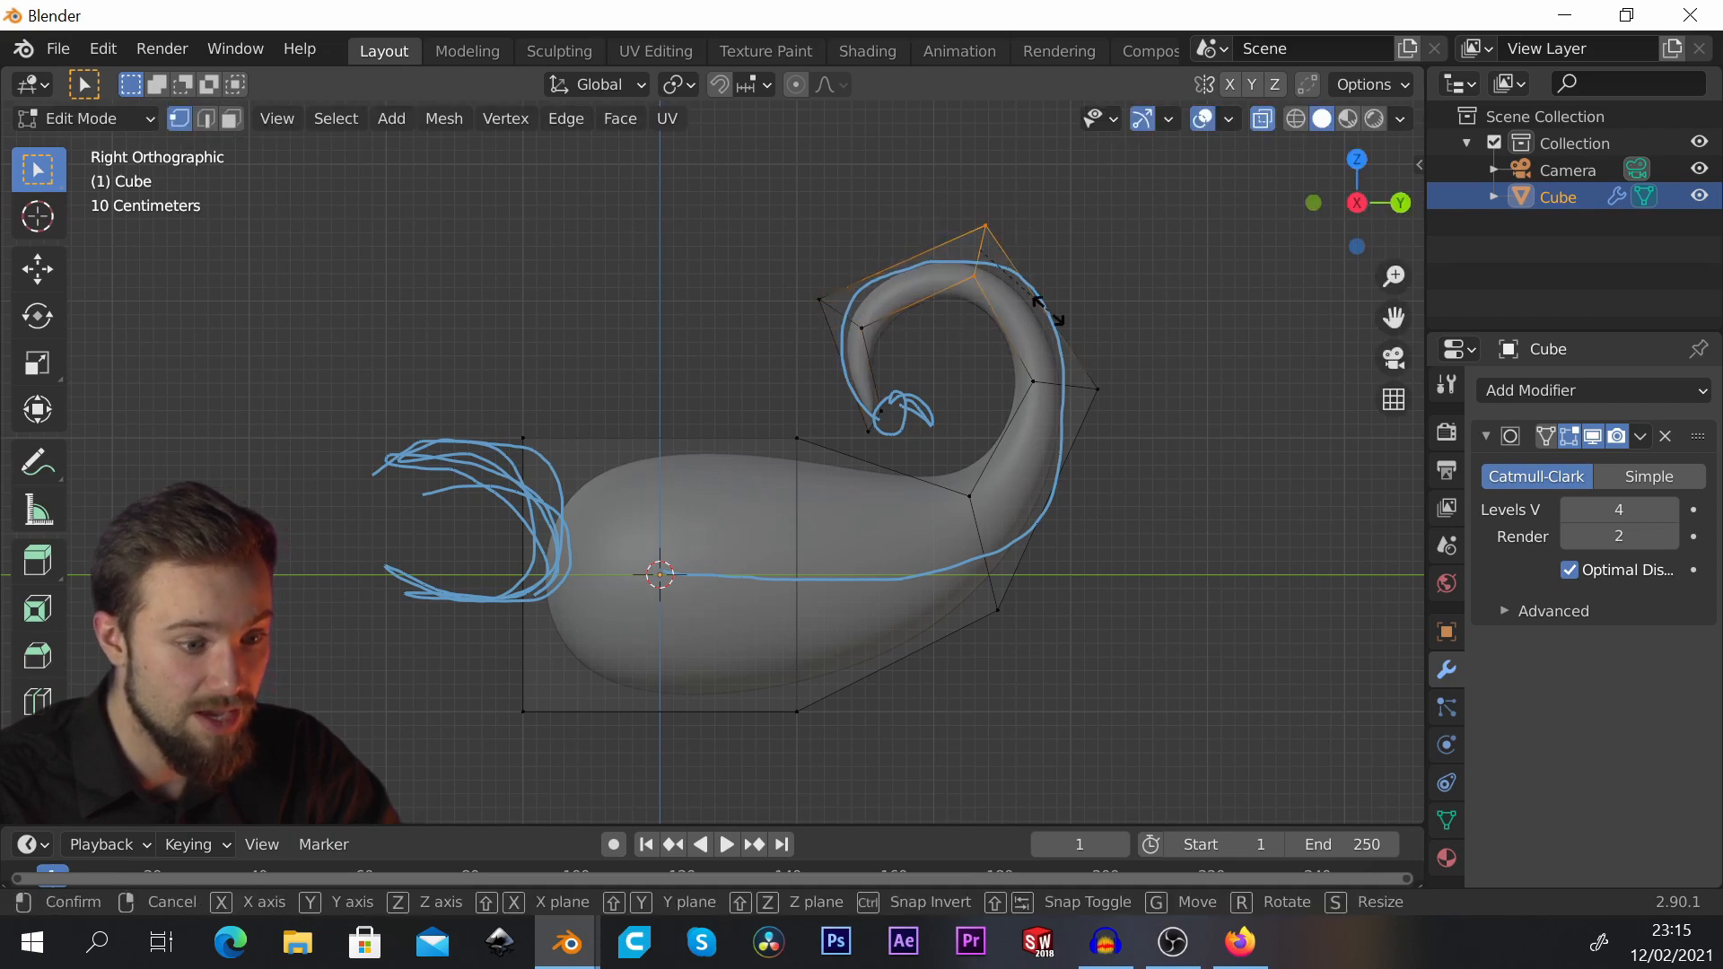
pyautogui.click(1048, 309)
pyautogui.moveTo(991, 366); pyautogui.dragTo(1192, 443)
pyautogui.press('s')
pyautogui.click(1230, 434)
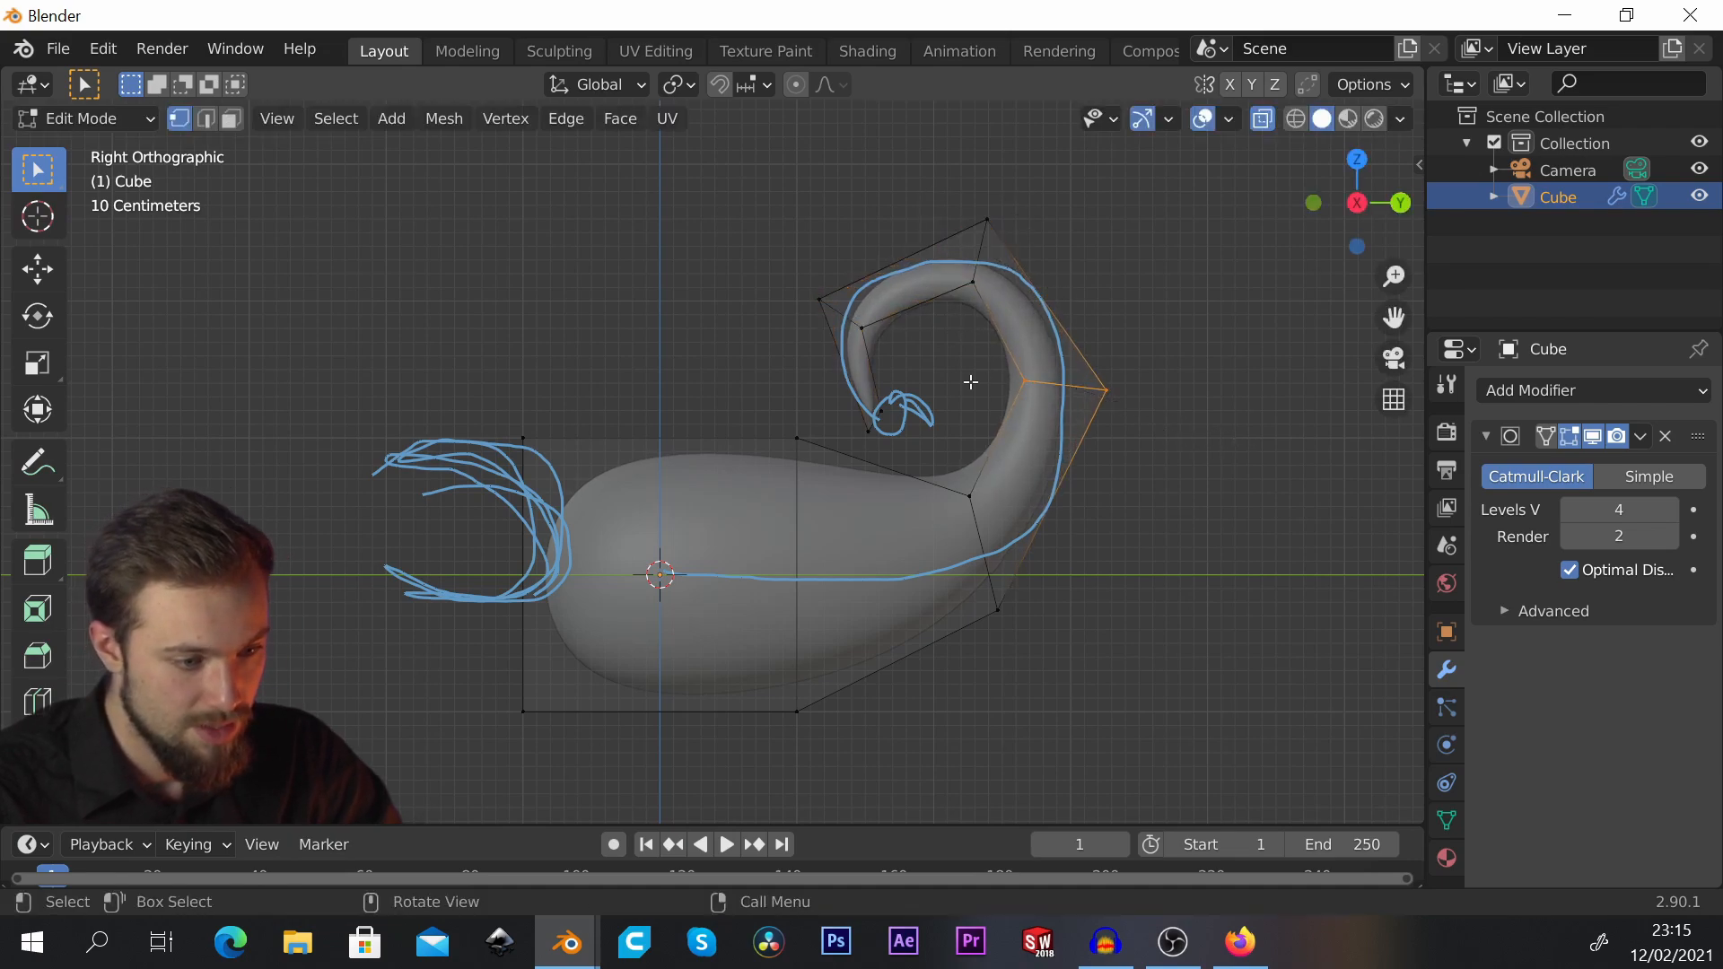
# Step: Move the third tail cross-section about 0.2 m toward -Y and slightly up to centre the curl on the guide
pyautogui.moveTo(791, 266); pyautogui.dragTo(897, 358)
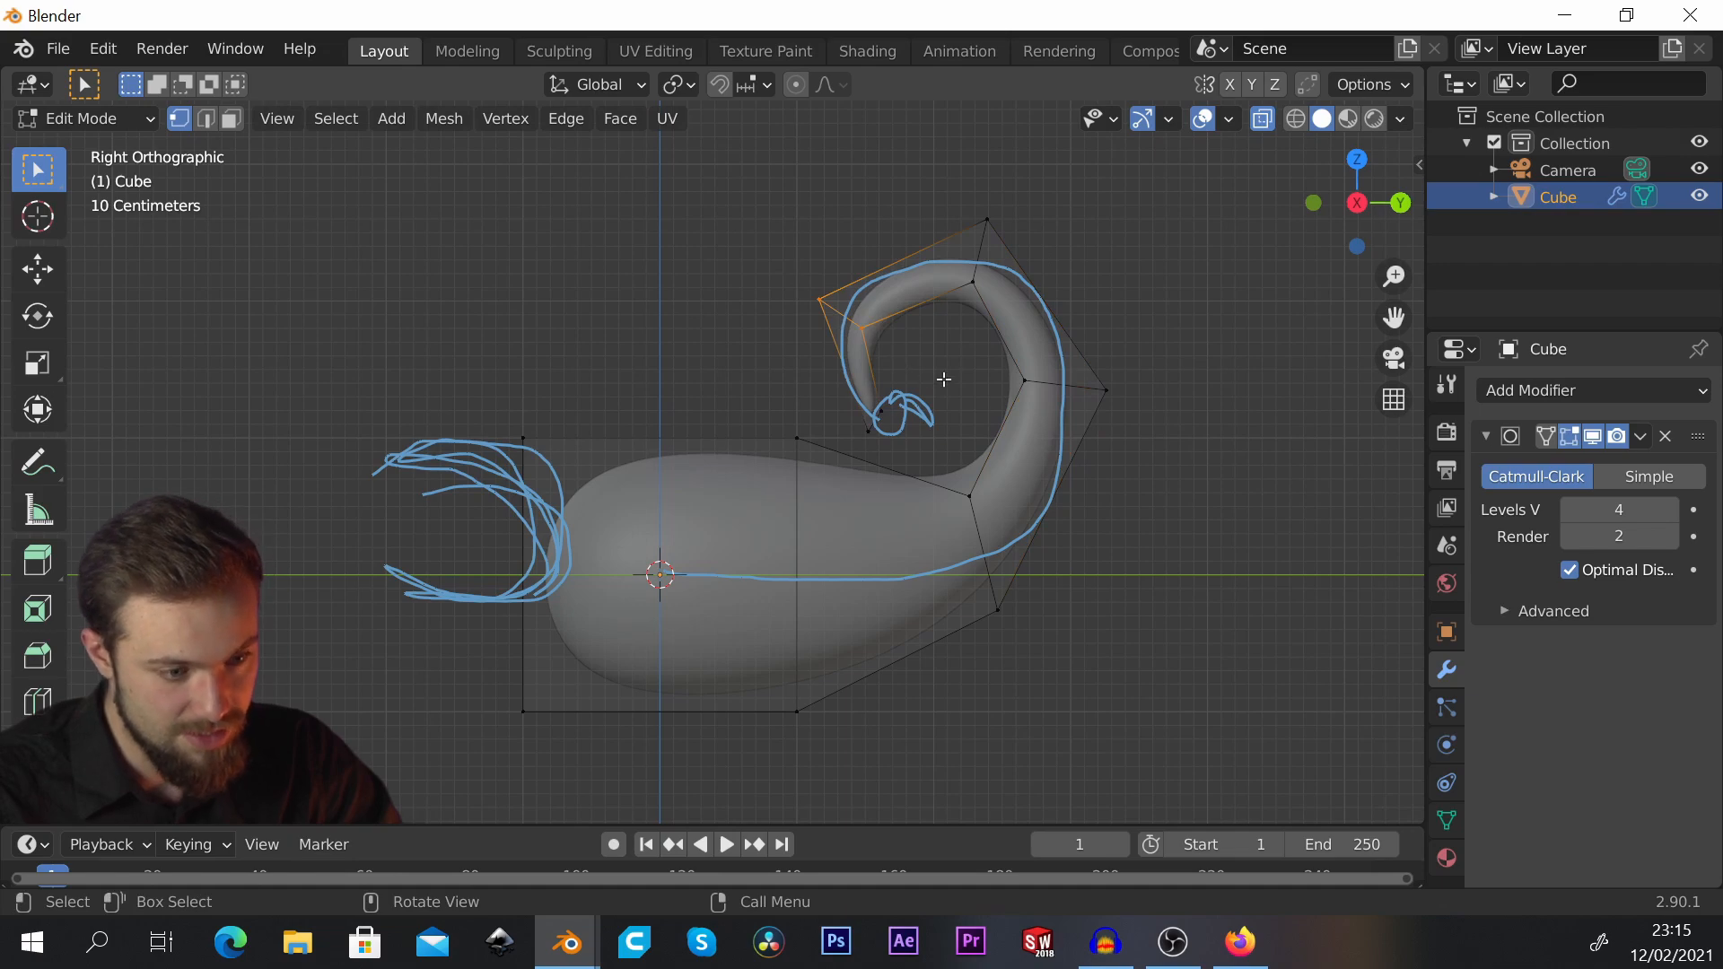
pyautogui.press('g')
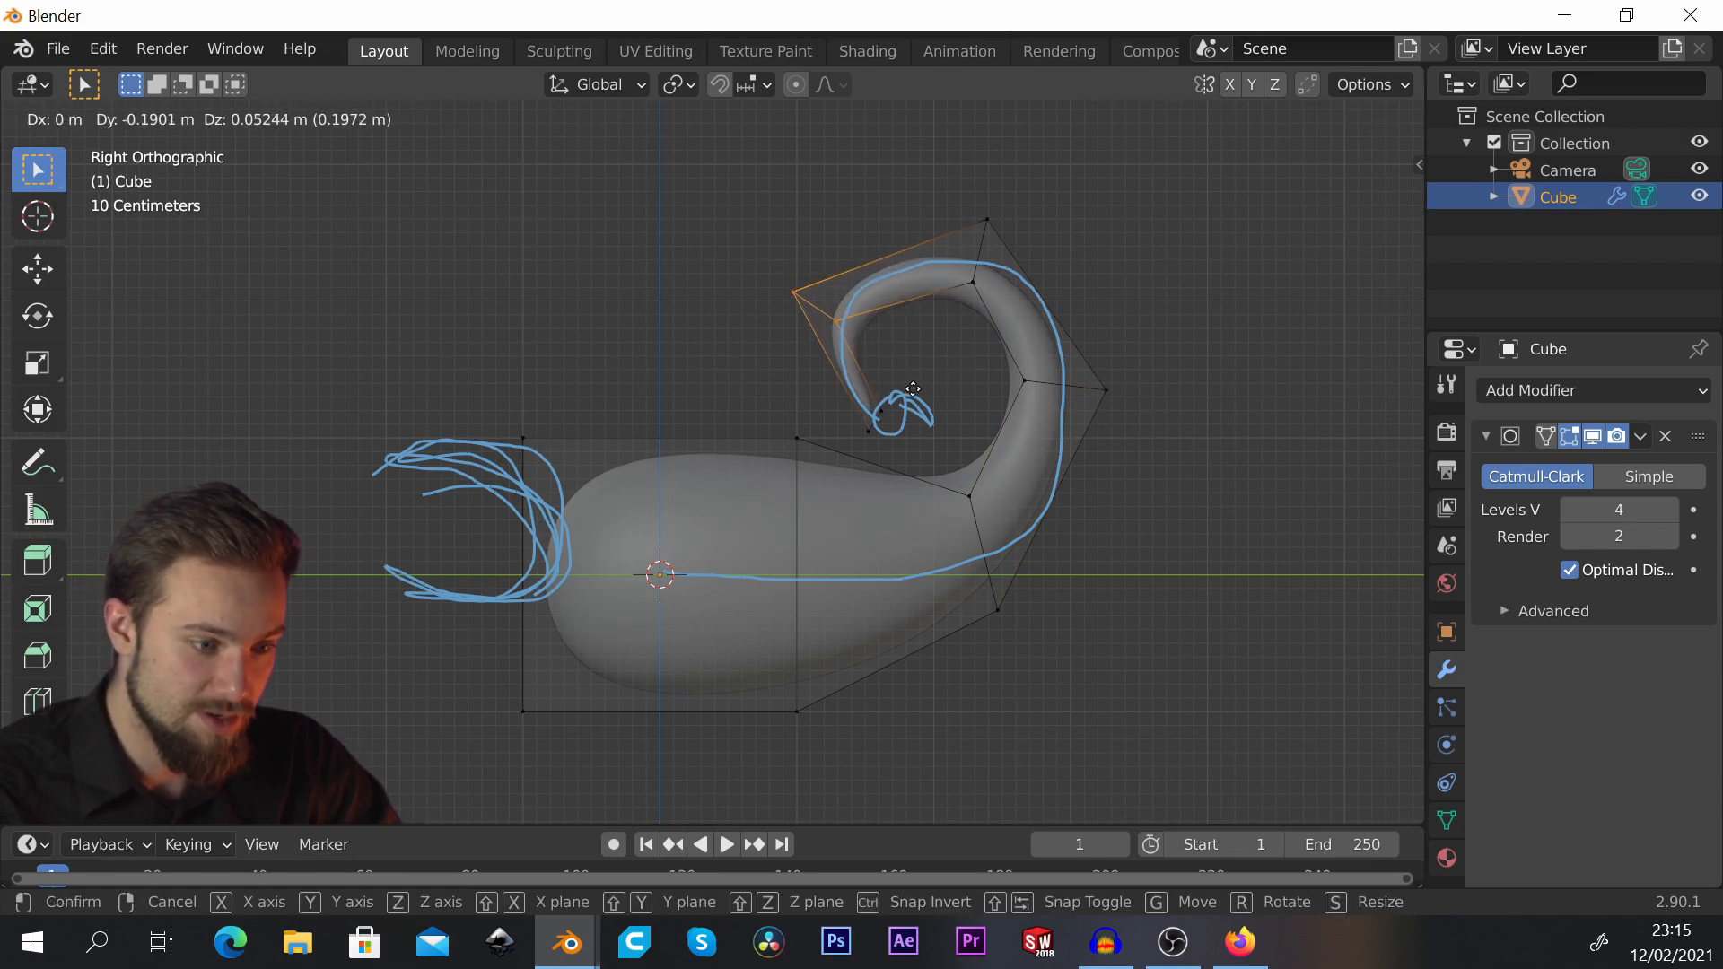
pyautogui.click(927, 393)
pyautogui.press('g')
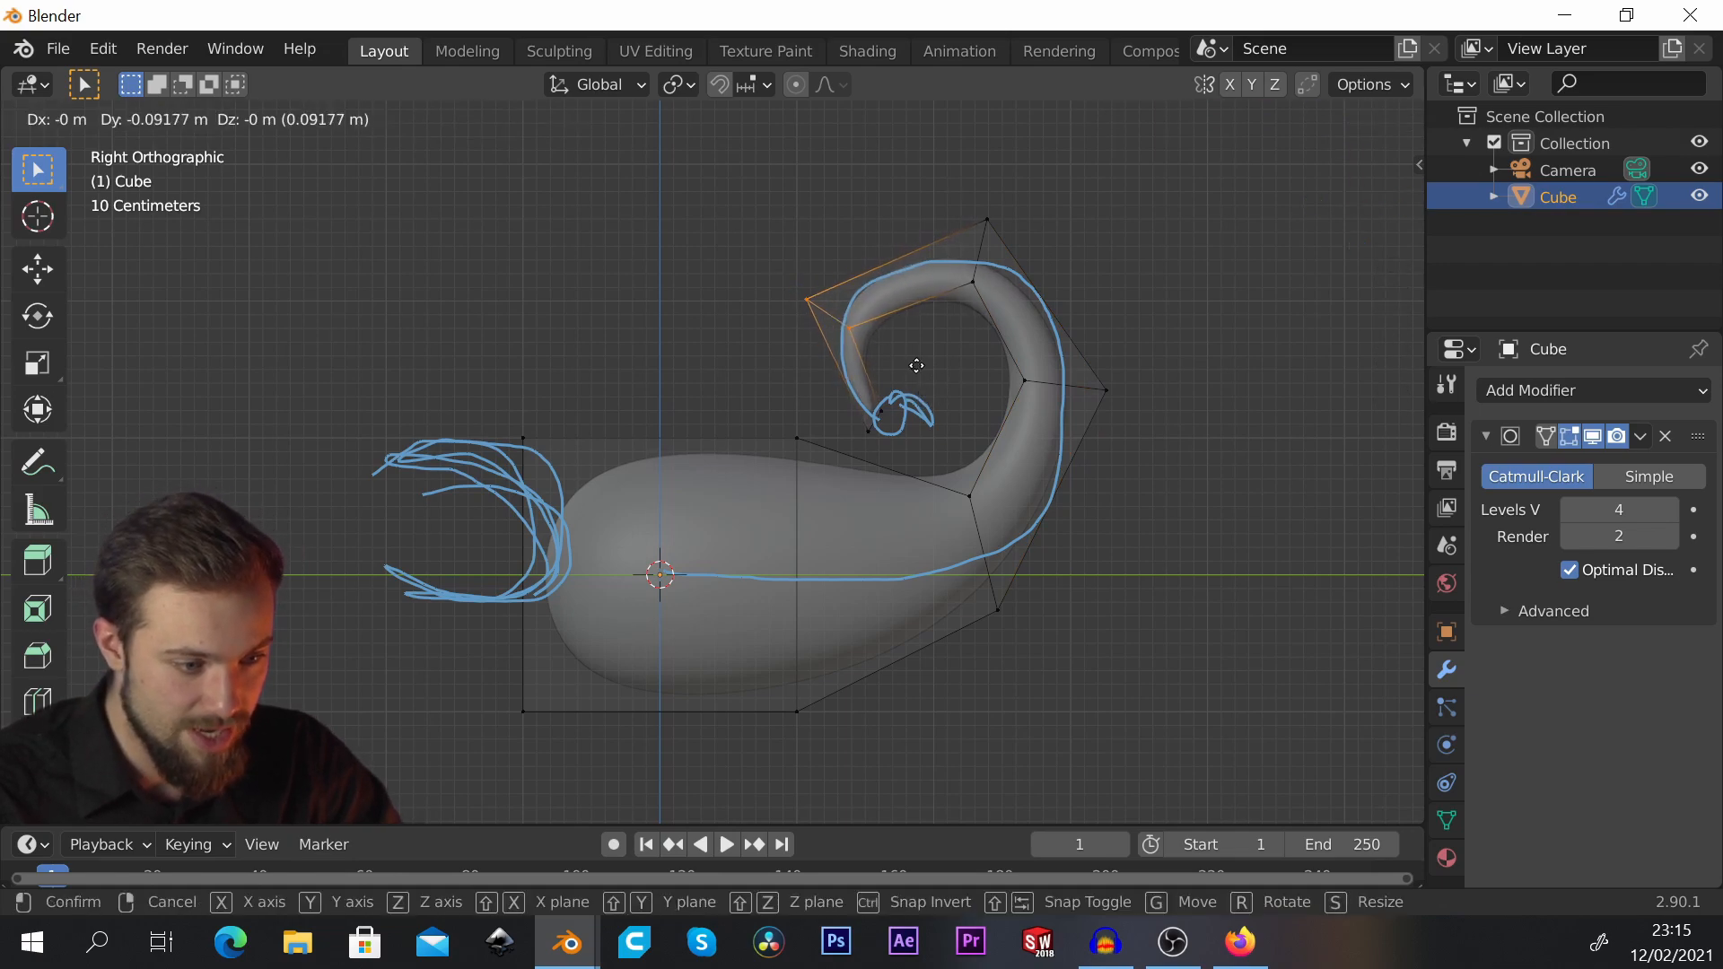
pyautogui.click(905, 359)
# Step: Shift the second and first tail cross-sections toward +Y so the tail's outer bend is centred on the guide
pyautogui.moveTo(942, 184); pyautogui.dragTo(1318, 455)
pyautogui.press('g')
pyautogui.click(1034, 300)
pyautogui.press('g')
pyautogui.click(1355, 454)
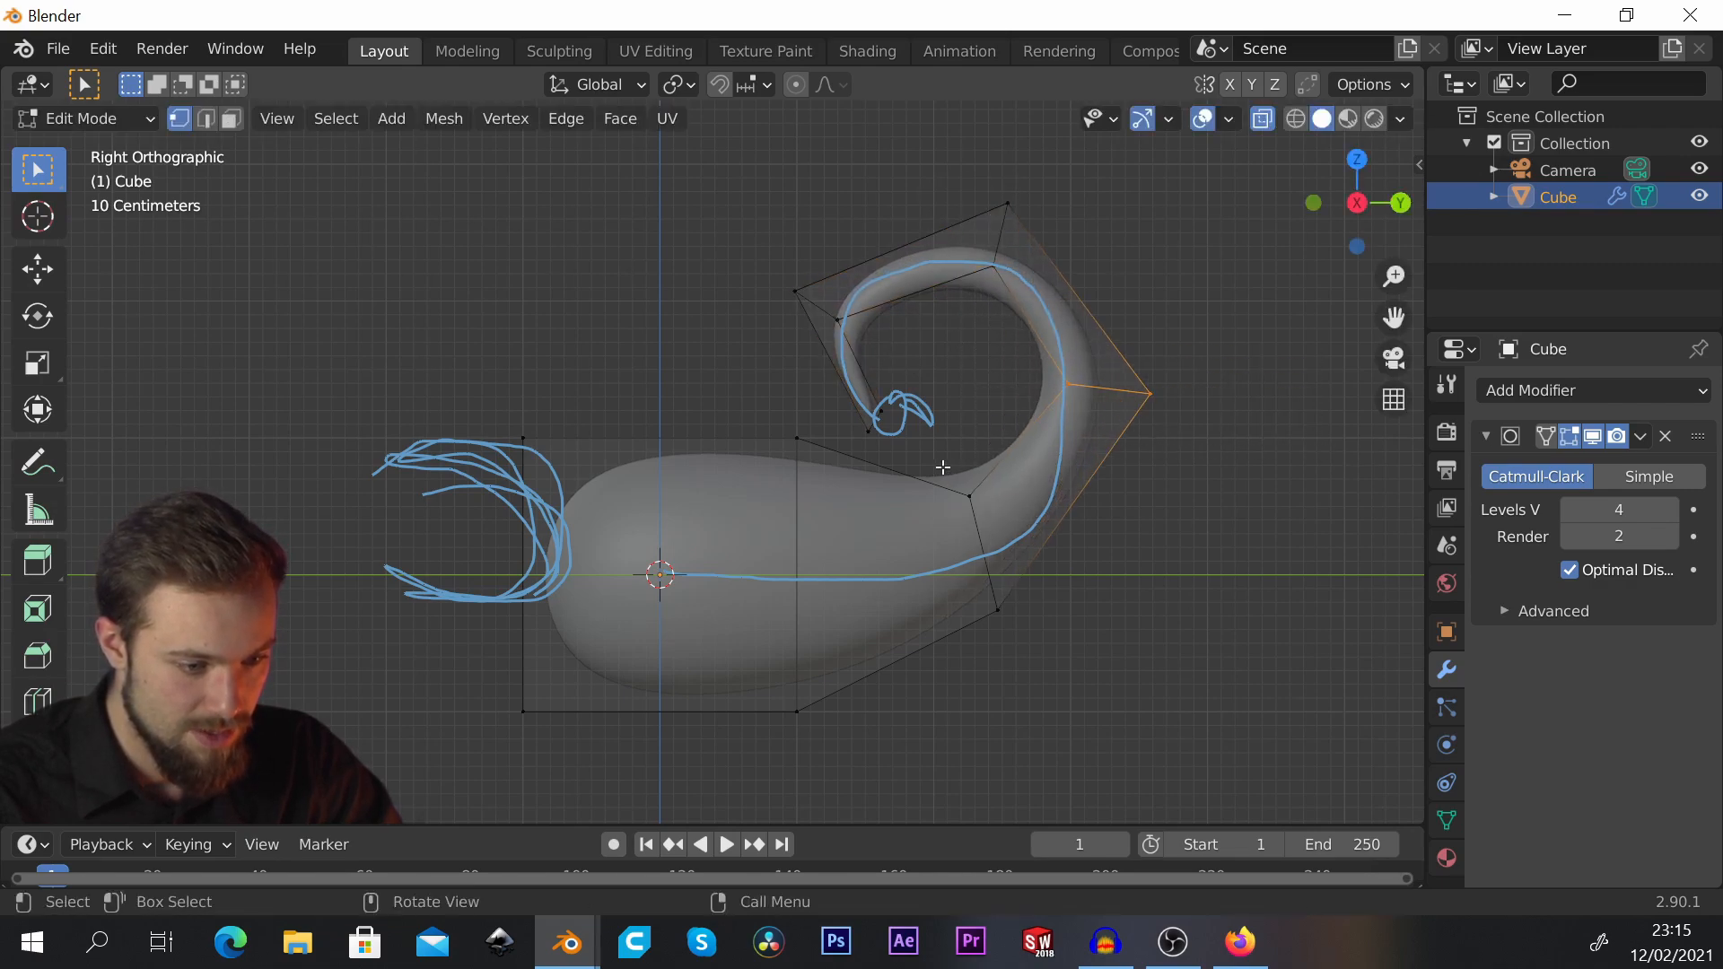
# Step: Lower the cross-section at the tail's base until its upper edge meets the Y axis
pyautogui.moveTo(942, 470); pyautogui.dragTo(1096, 646)
pyautogui.press('g')
pyautogui.click(1094, 649)
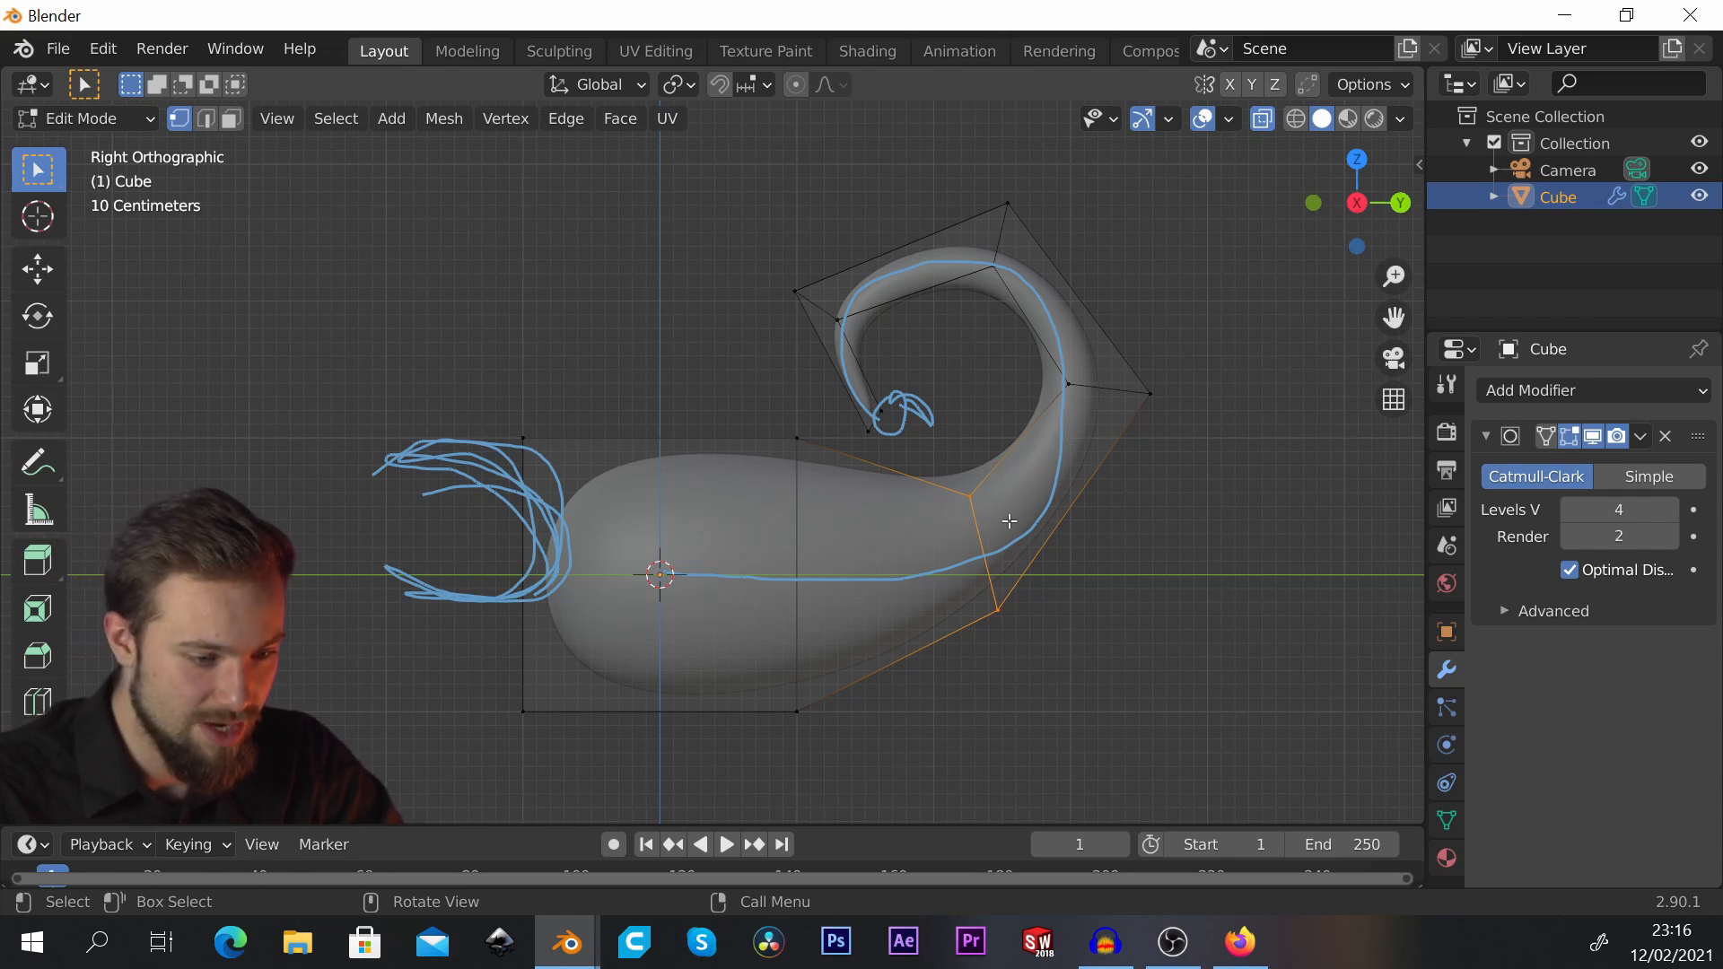
pyautogui.press('g')
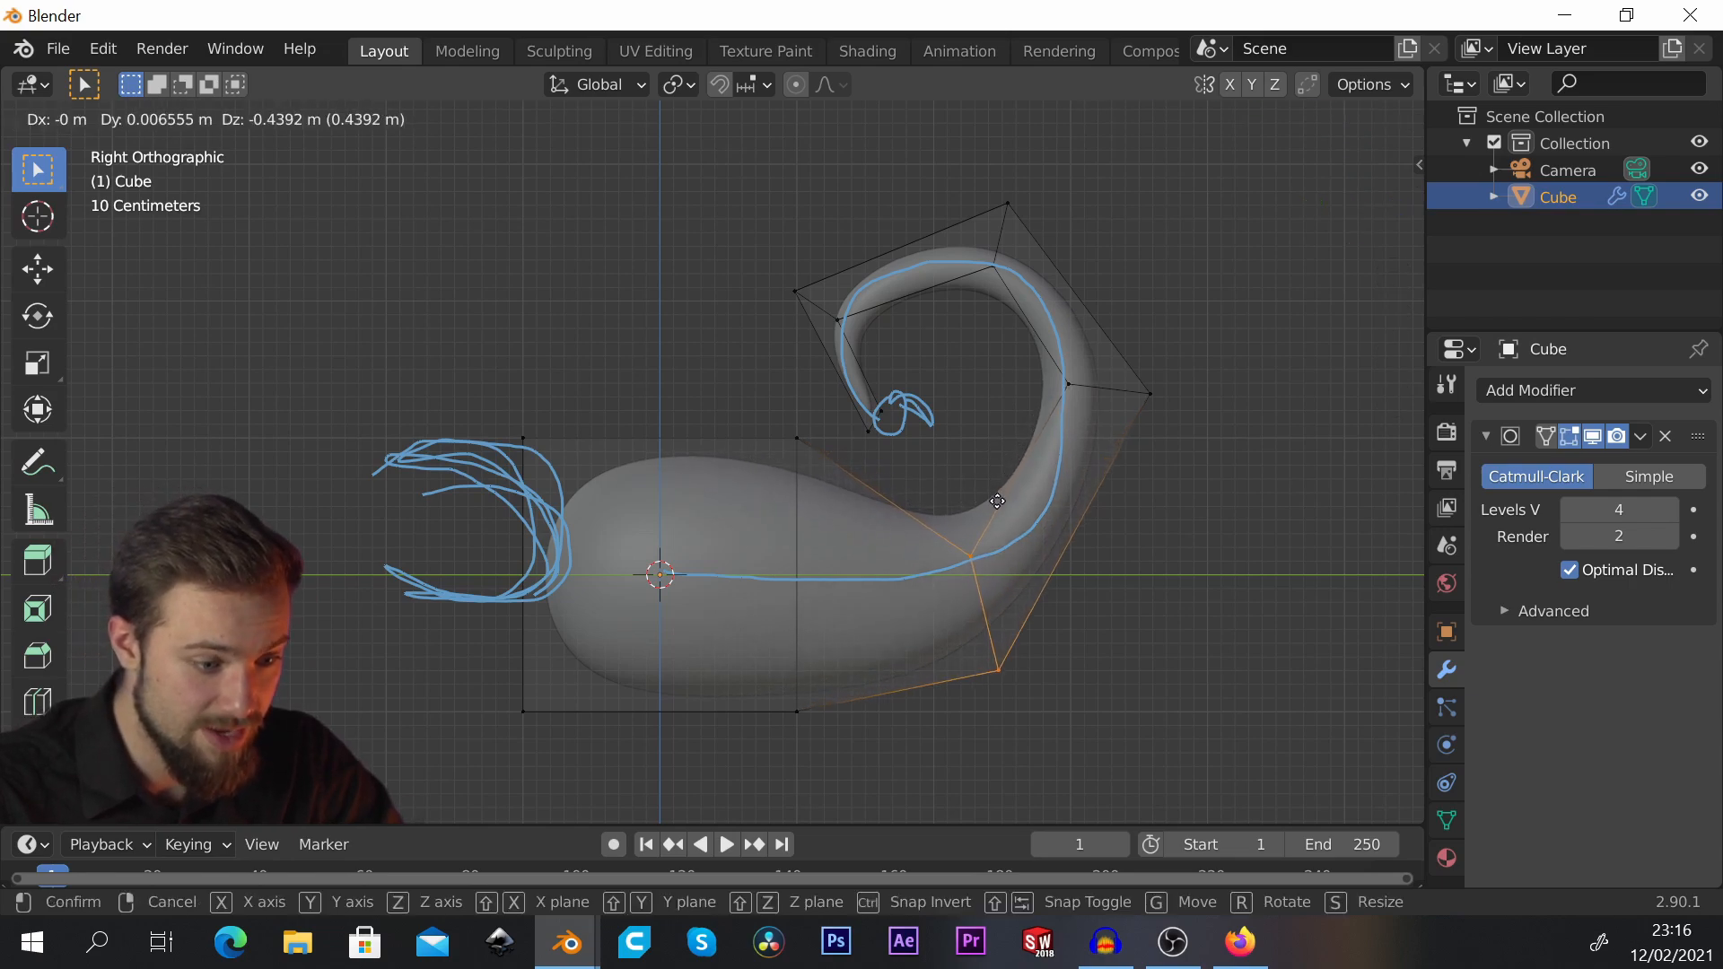
pyautogui.click(1000, 520)
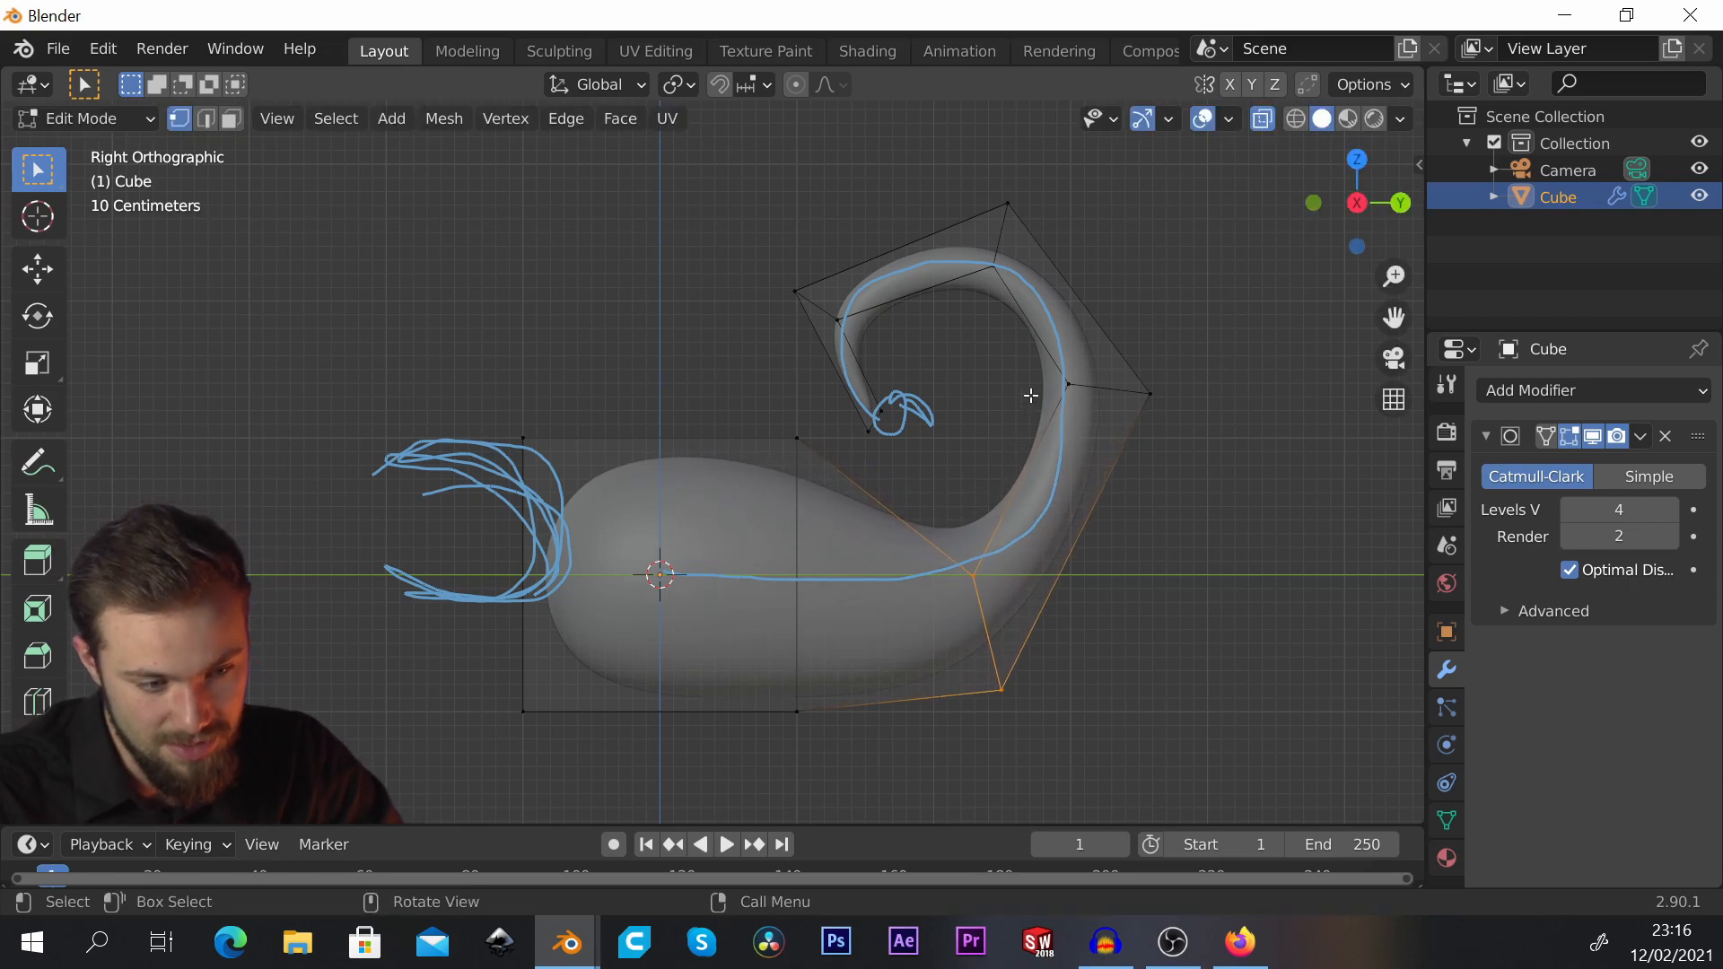
# Step: Move the first tail cross-section above the base slightly toward +Y and down to smooth the outer bend
pyautogui.moveTo(1040, 369); pyautogui.dragTo(1184, 449)
pyautogui.press('g')
pyautogui.click(1232, 492)
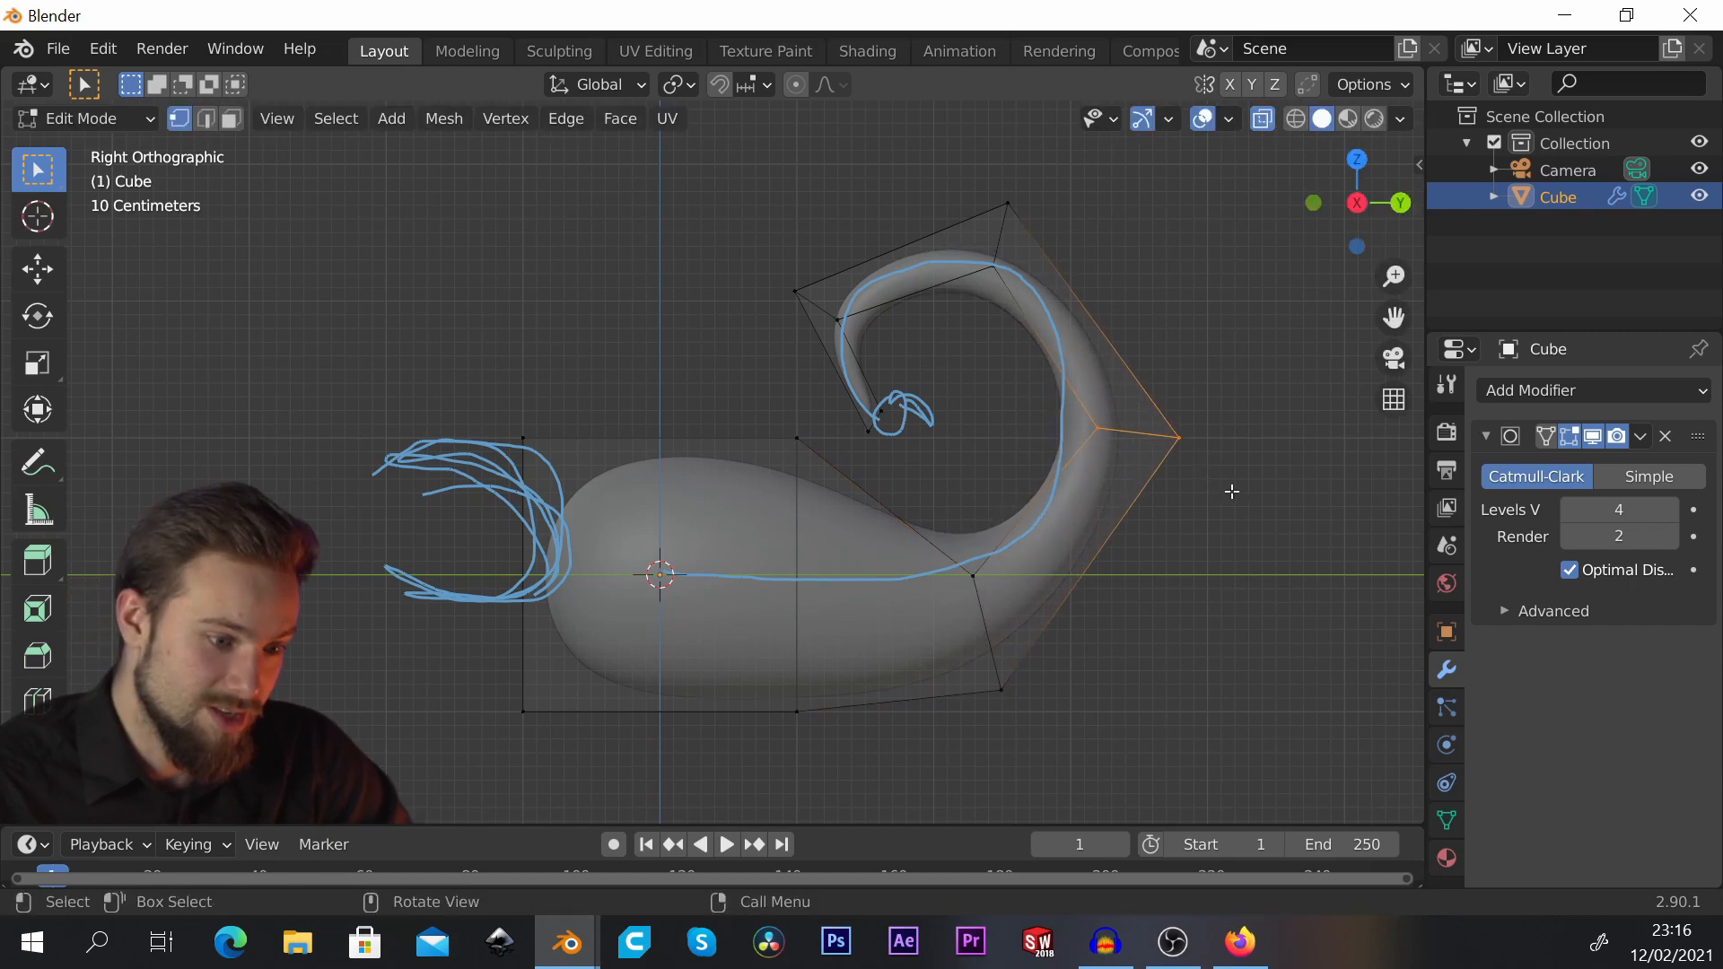
# Step: Turn off X-ray, return to Object Mode and inspect the smoothed body and curled tail from several angles
pyautogui.moveTo(829, 439); pyautogui.dragTo(1086, 489, button='middle')
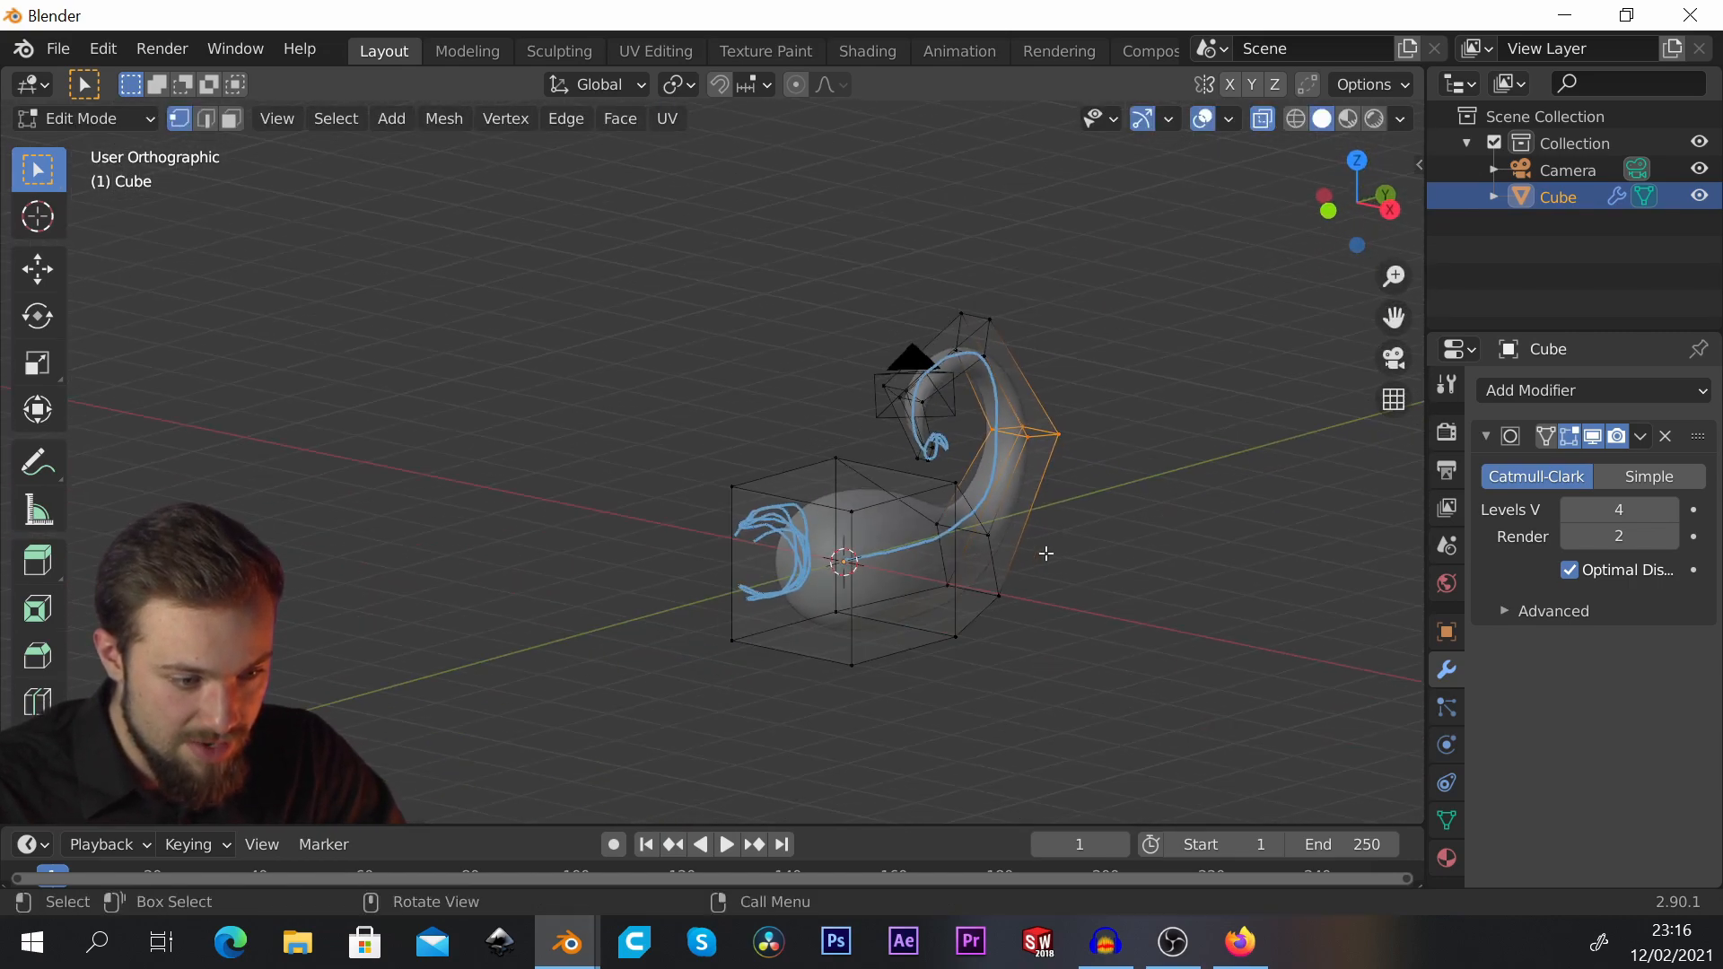
pyautogui.click(1266, 118)
pyautogui.moveTo(1122, 323); pyautogui.dragTo(726, 396, button='middle')
pyautogui.press('Tab')
pyautogui.moveTo(907, 330); pyautogui.dragTo(864, 394, button='middle')
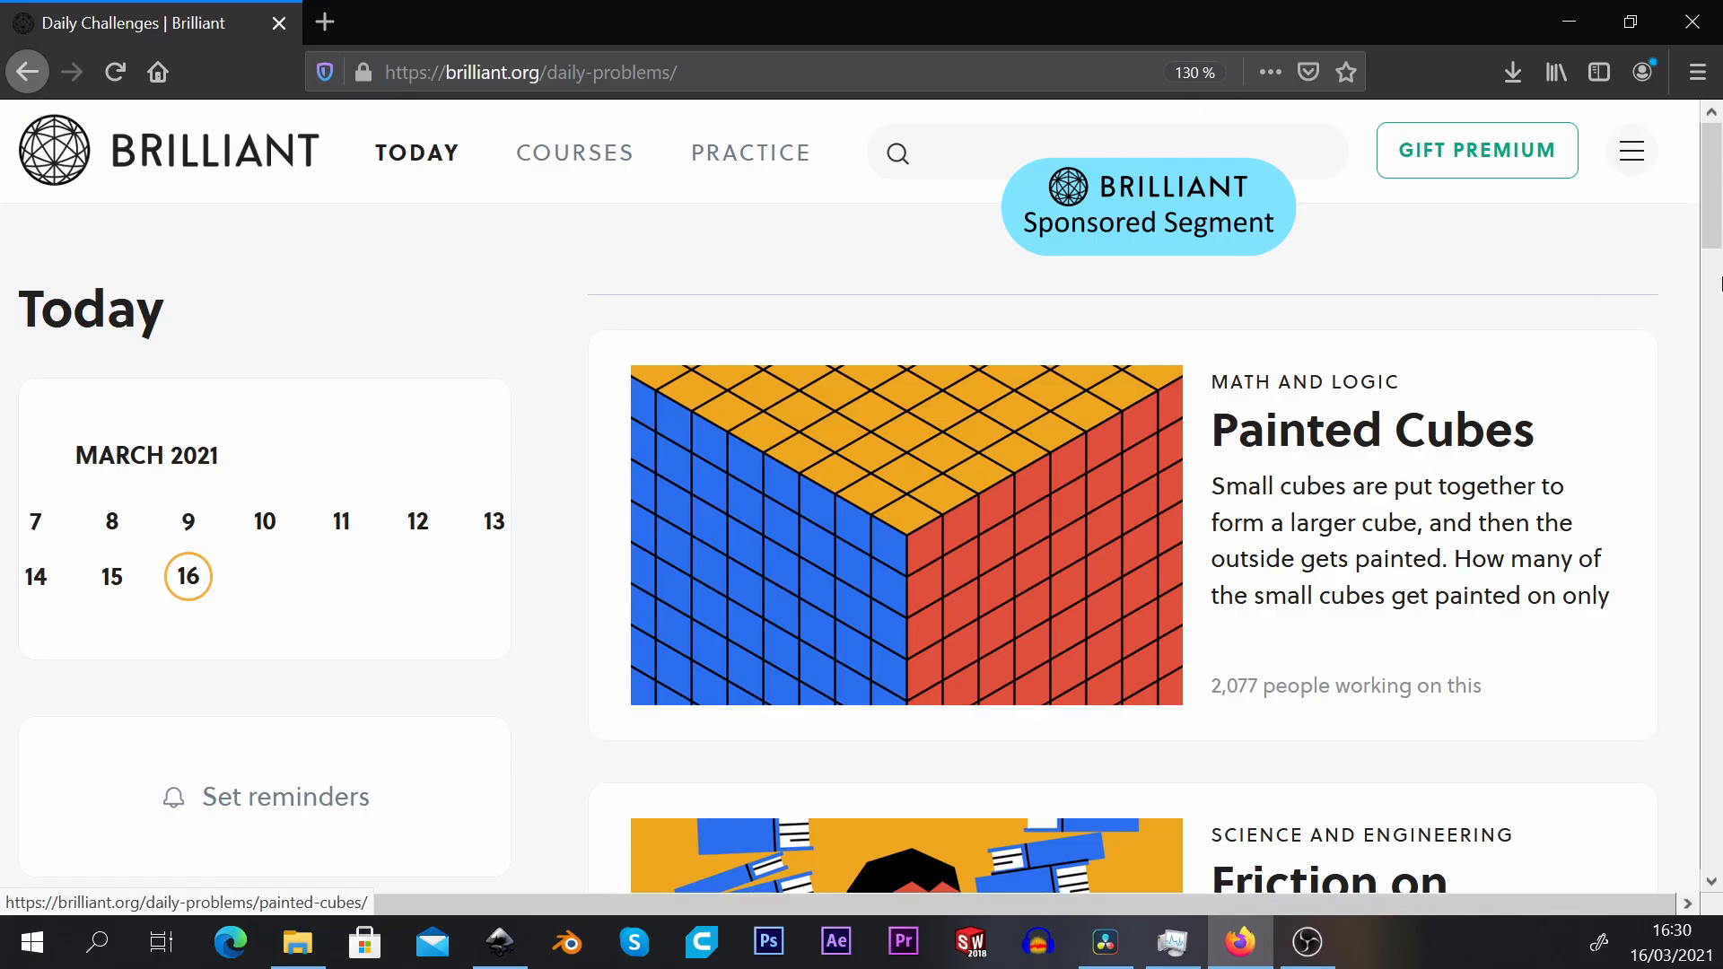
# Step: Switch to the Brilliant website in Firefox and look through the daily challenges on the Today page
pyautogui.scroll(-10, 1657, 287)
pyautogui.scroll(-3, 1657, 292)
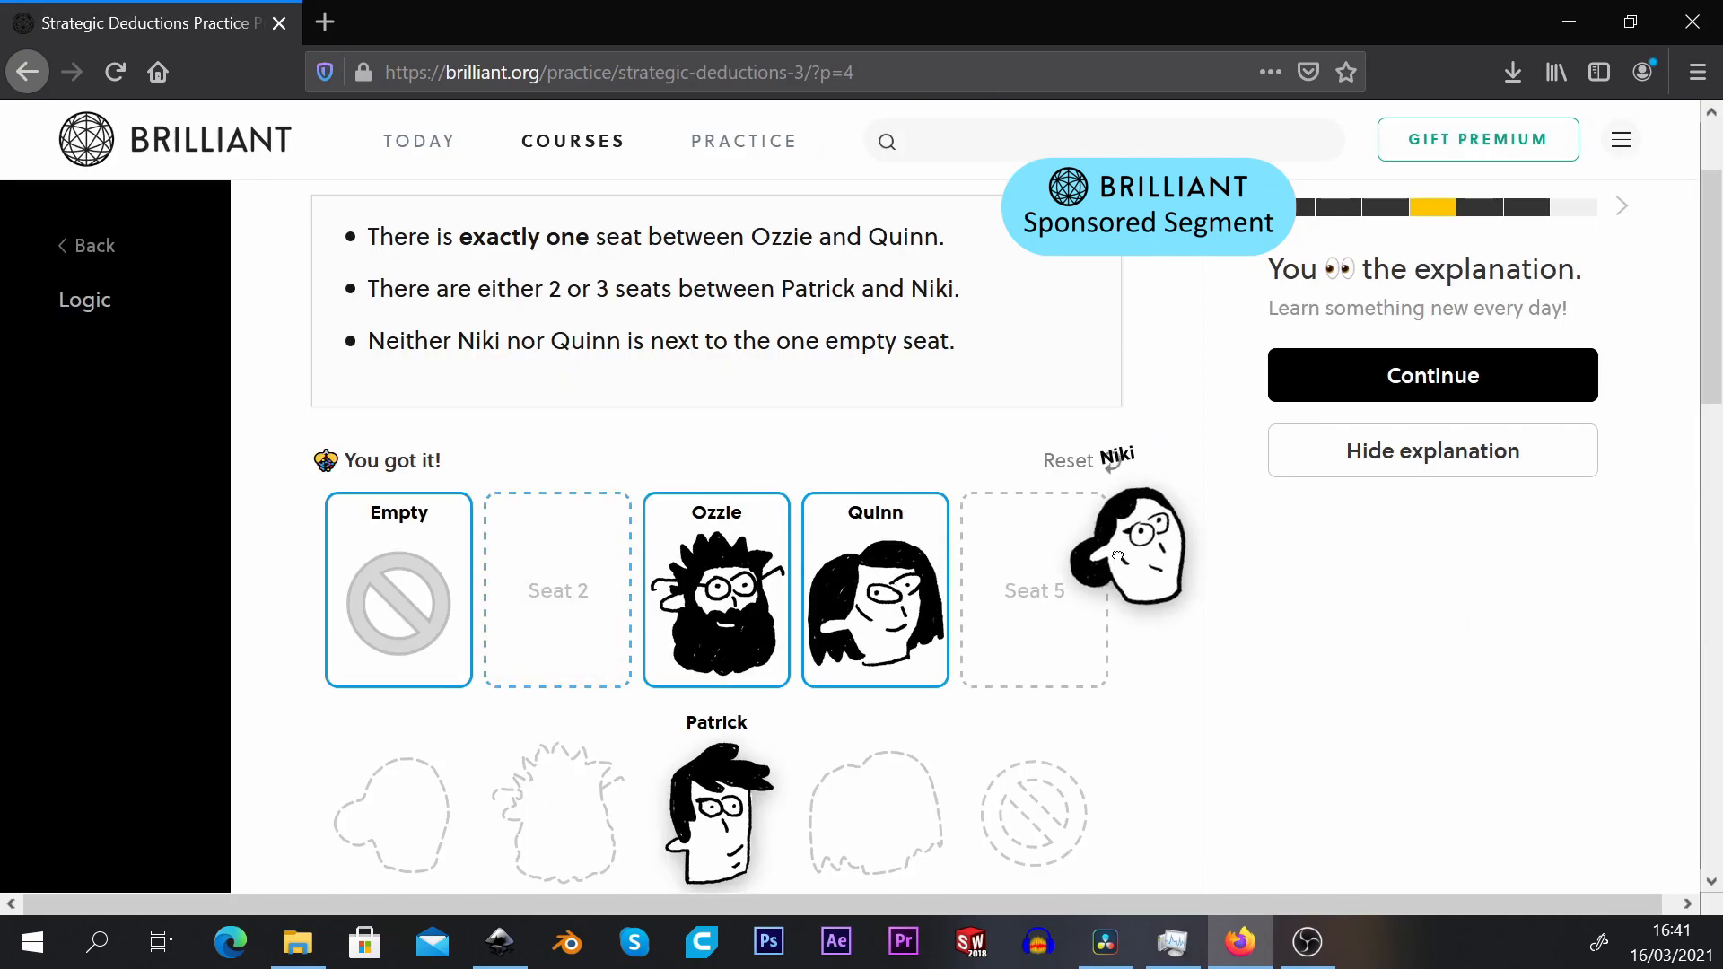
# Step: In Brilliant's Strategic Deductions puzzles, fill seats 5 and 2 with the remaining characters and place the remaining weightlifters in Center and Left
pyautogui.moveTo(1122, 520); pyautogui.dragTo(1034, 574)
pyautogui.moveTo(712, 790); pyautogui.dragTo(553, 567)
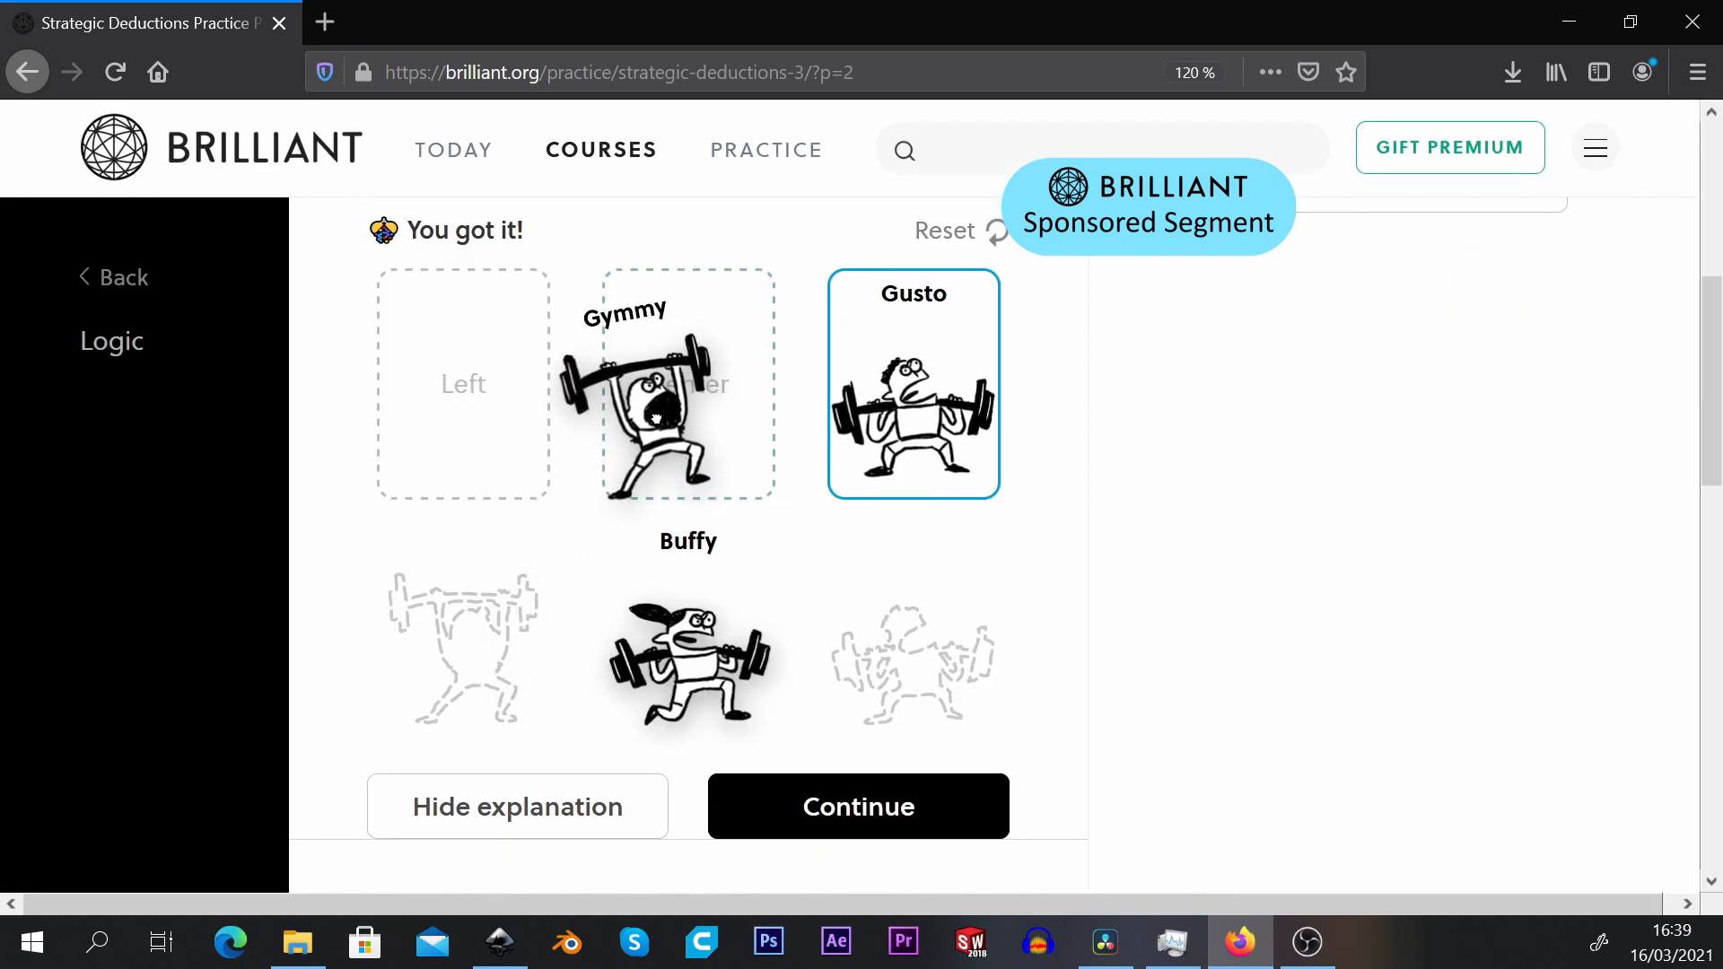
pyautogui.moveTo(654, 363); pyautogui.dragTo(688, 386)
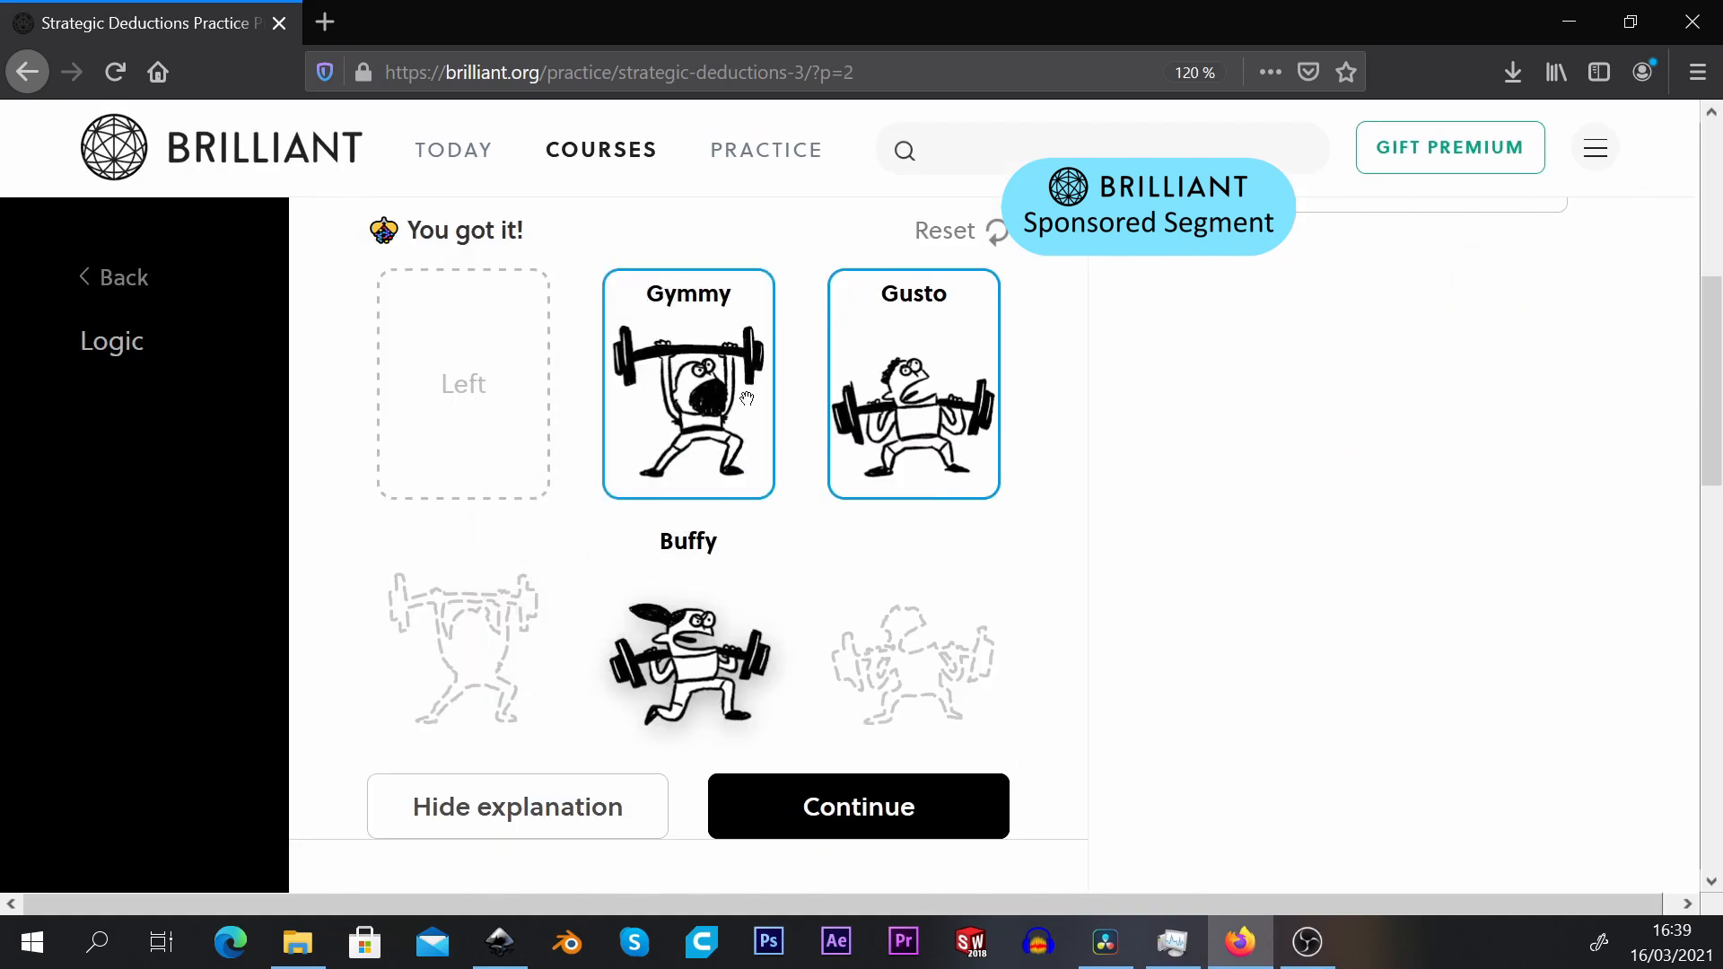
pyautogui.moveTo(700, 646); pyautogui.dragTo(503, 444)
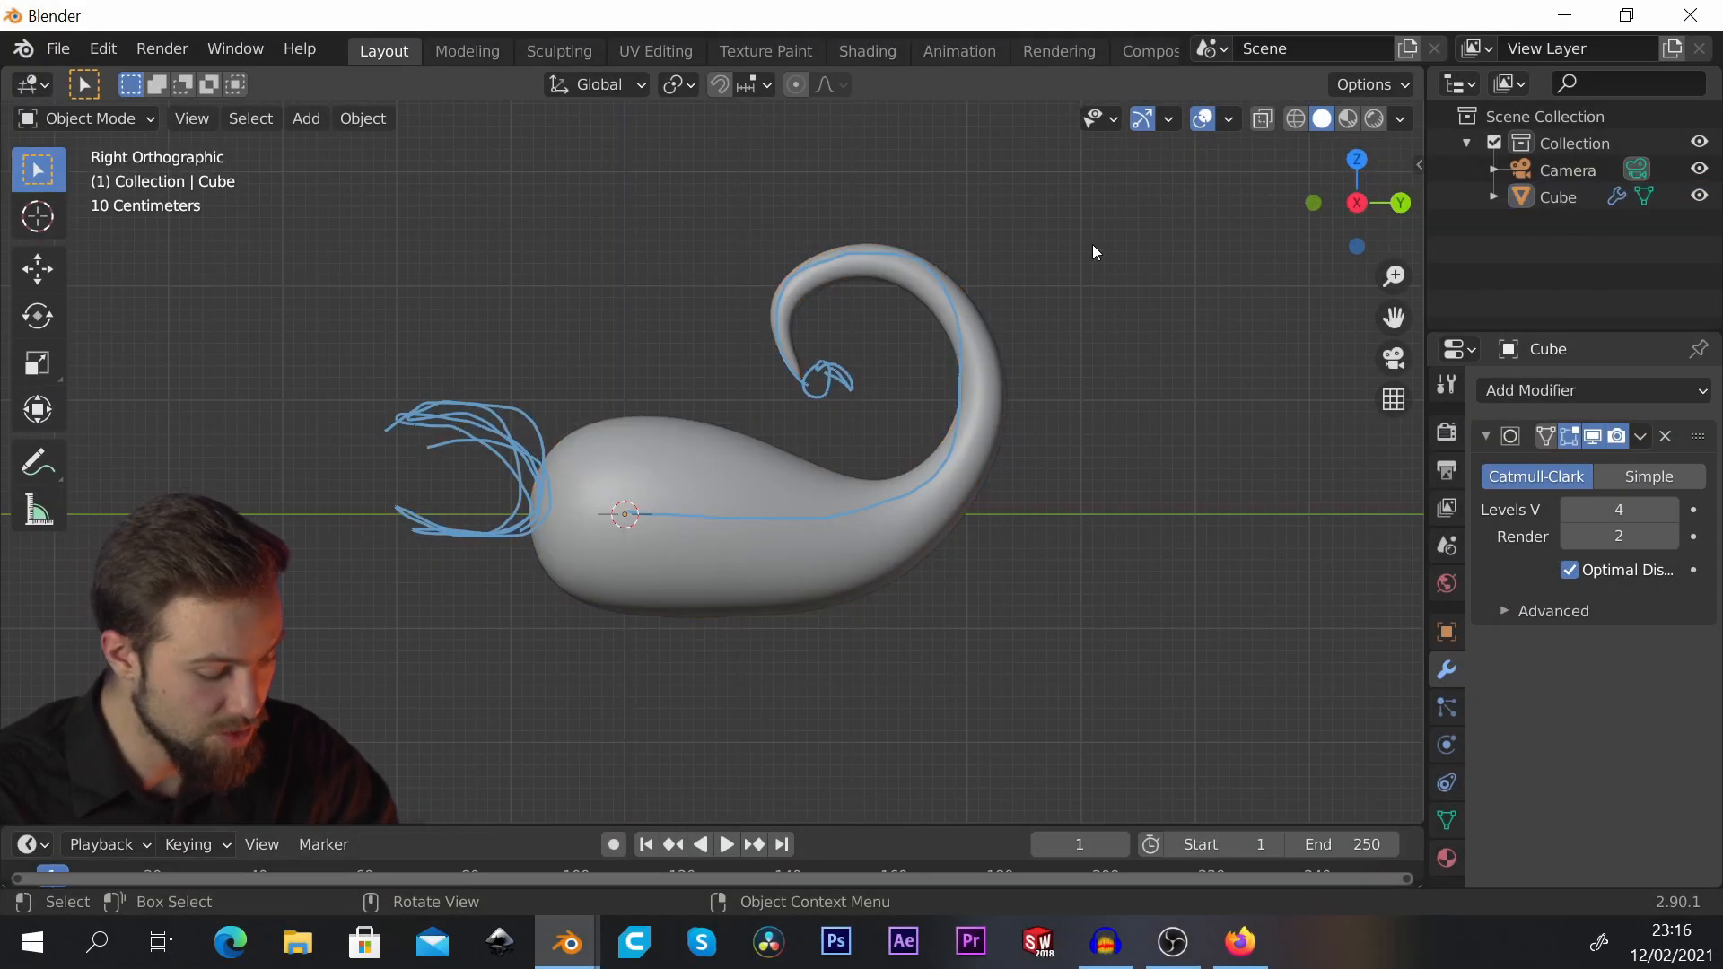
pyautogui.keyDown('shift'); pyautogui.moveTo(472, 318); pyautogui.dragTo(566, 328, button='middle'); pyautogui.keyUp('shift')
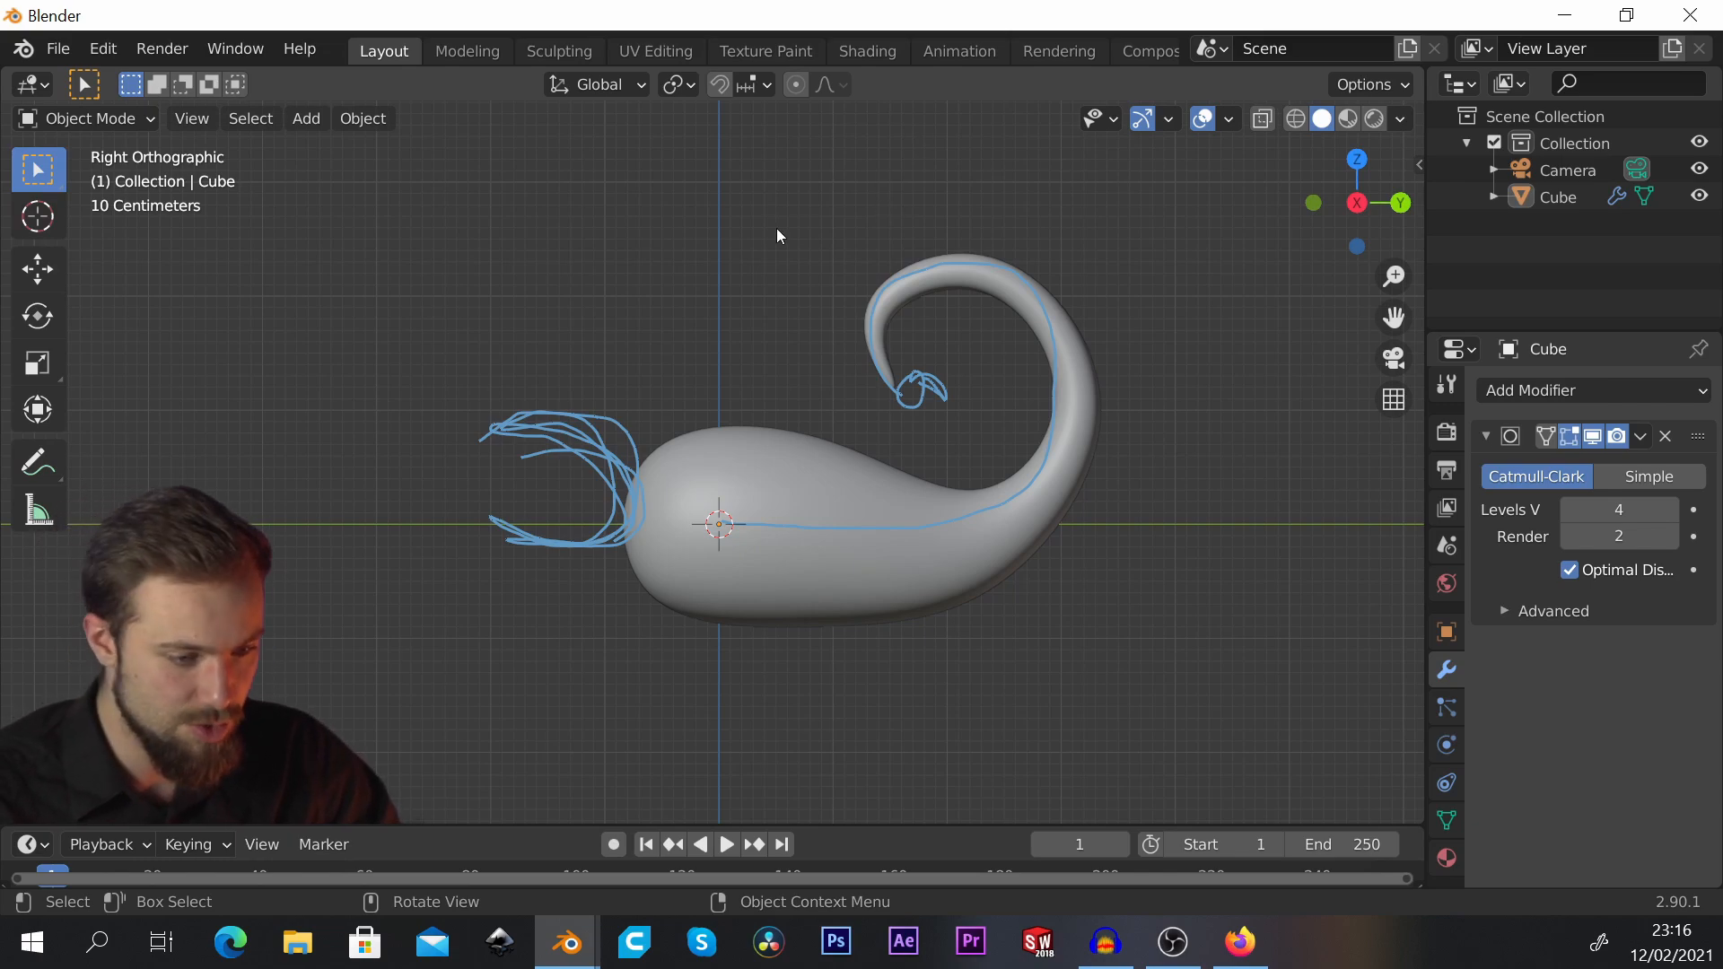
pyautogui.click(967, 283)
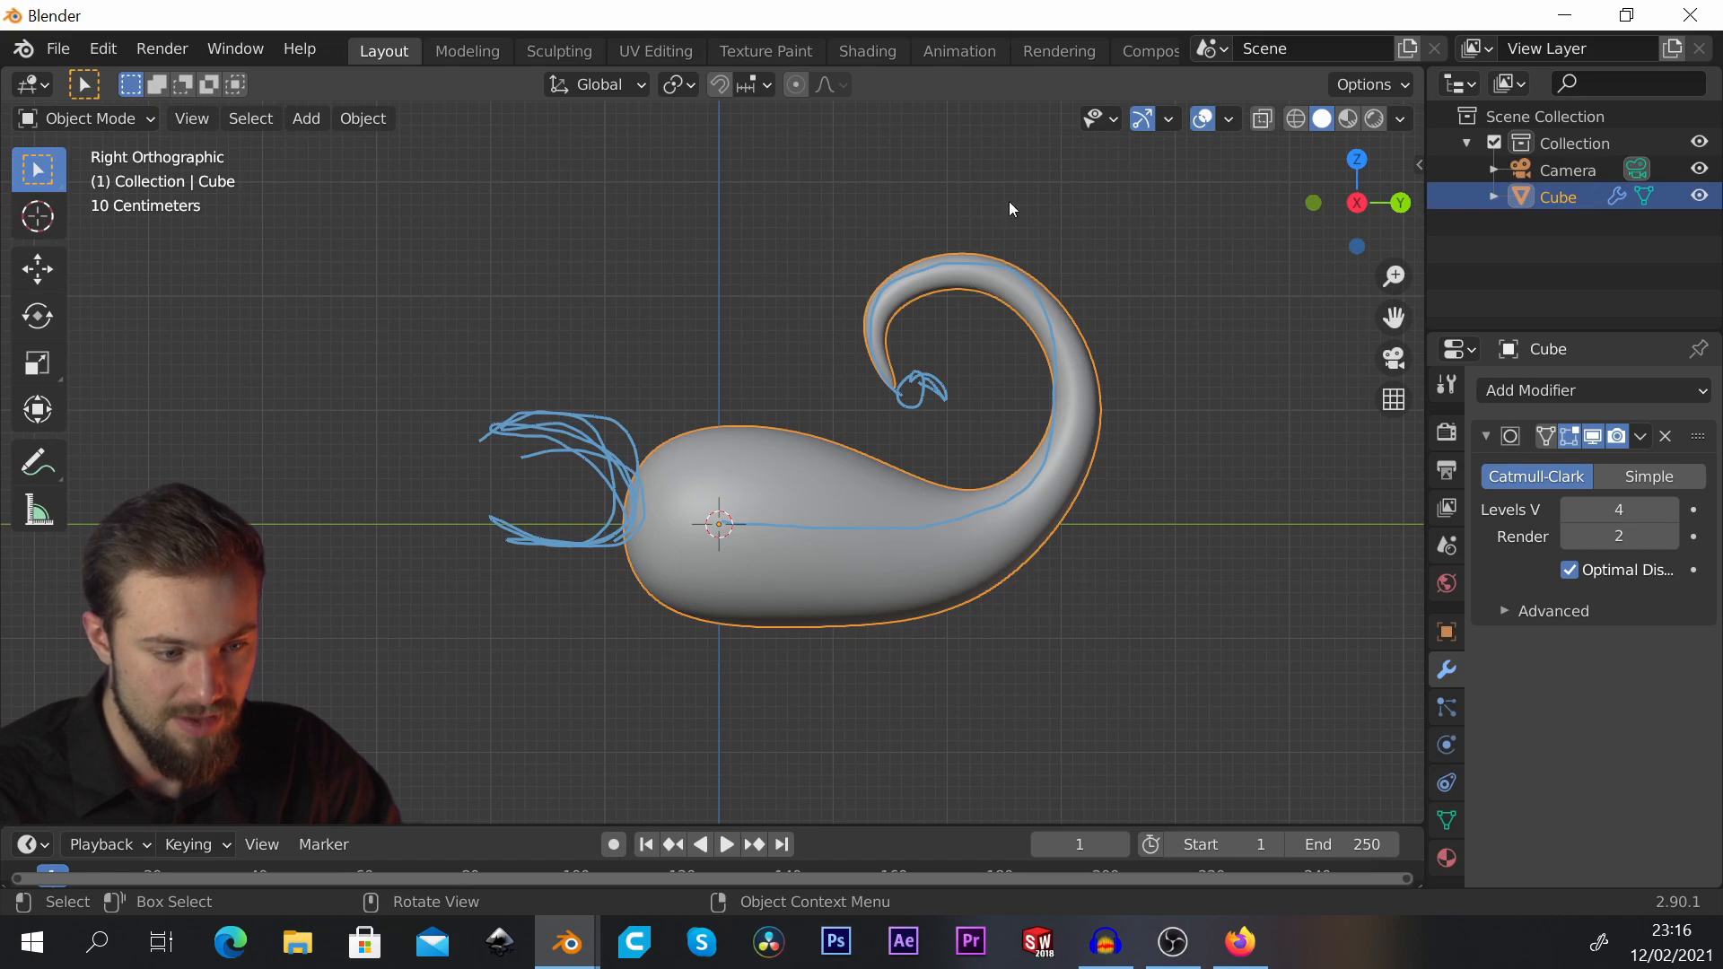
pyautogui.click(1149, 208)
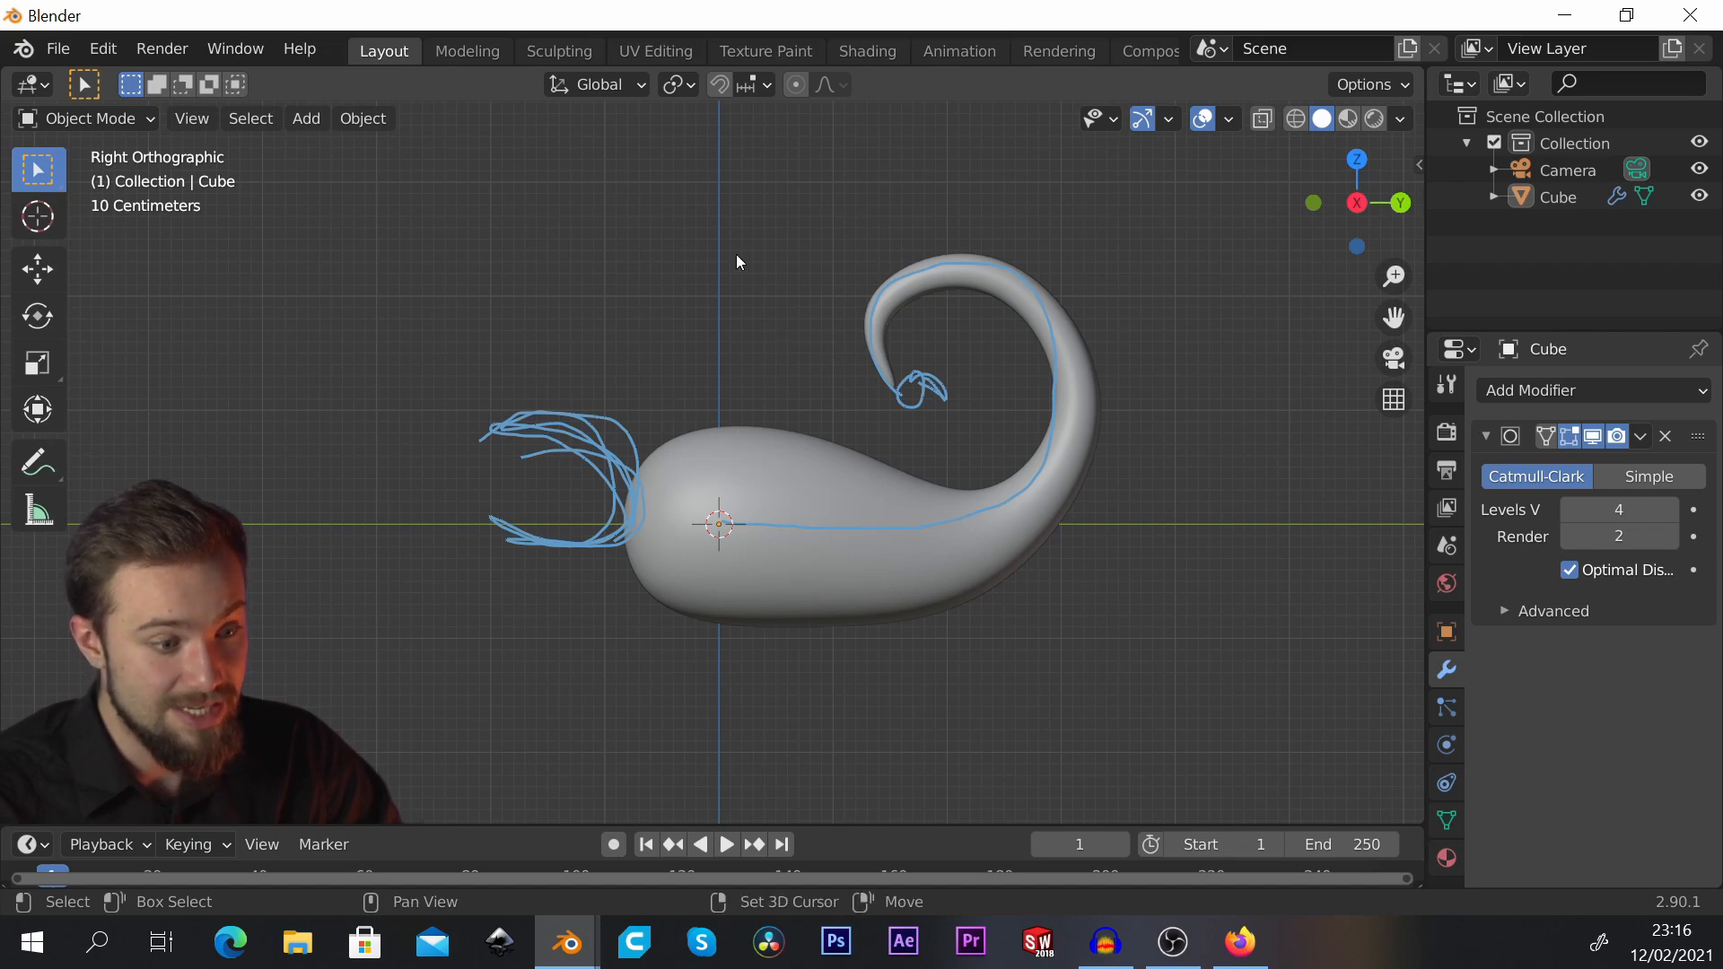
# Step: Add a new cube mesh at the origin and give it a Subdivision Surface modifier
pyautogui.hotkey('shift', 'a')
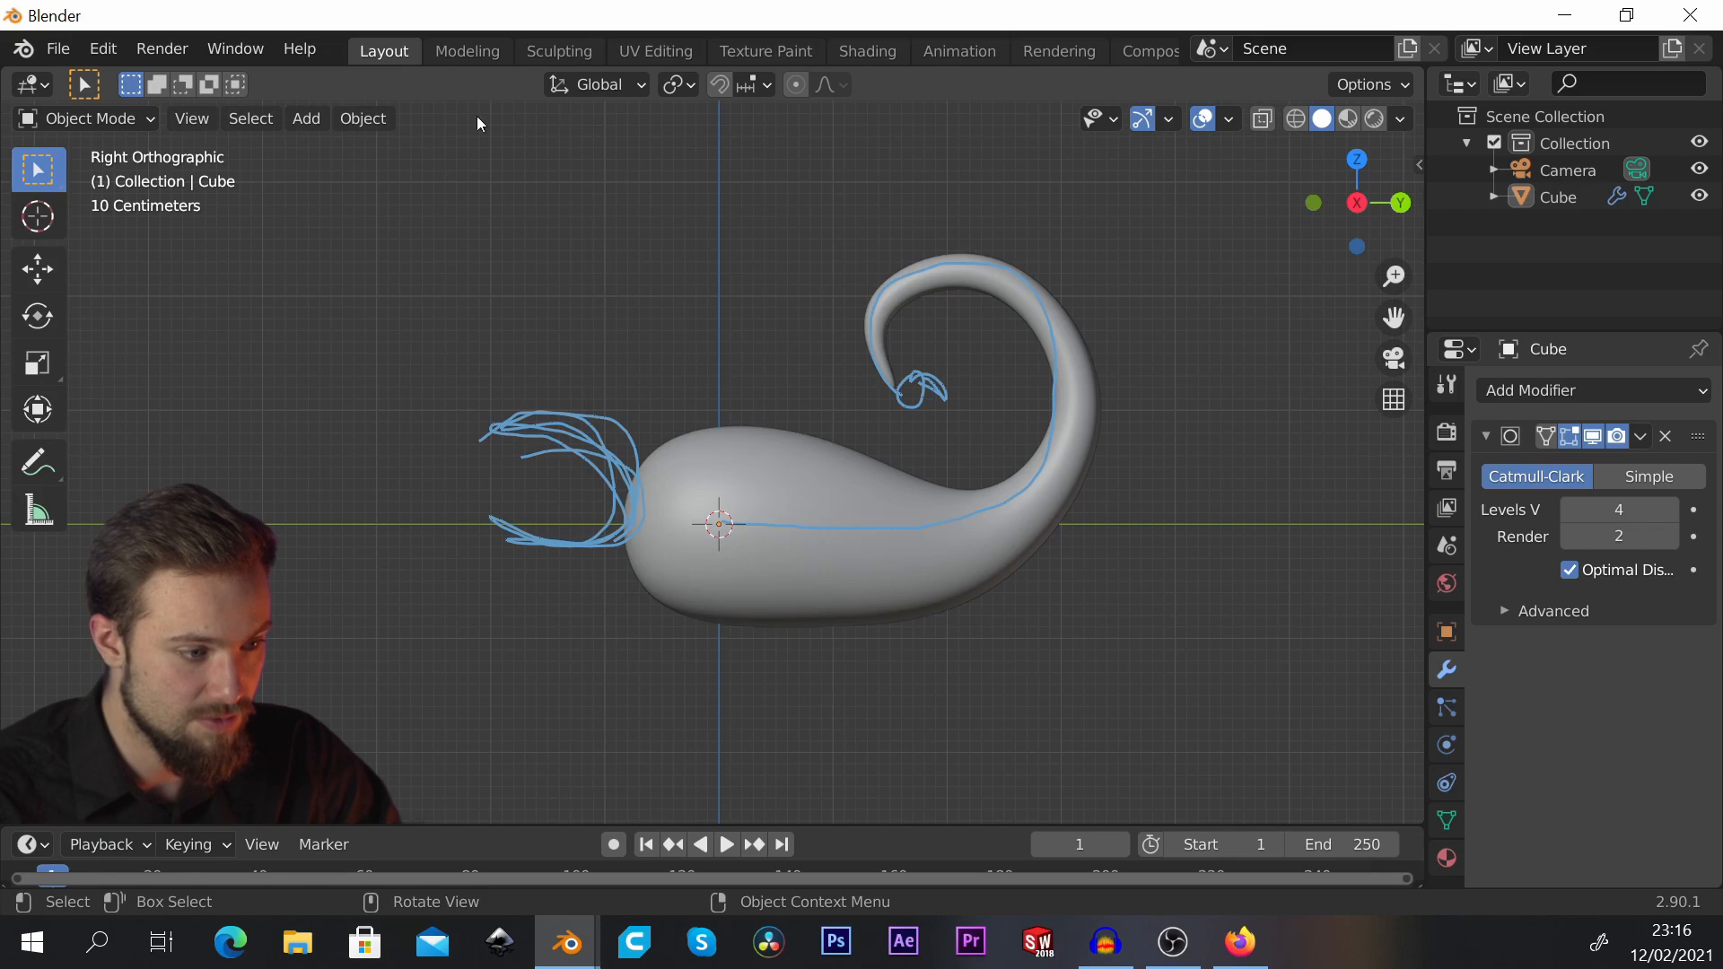
pyautogui.click(321, 120)
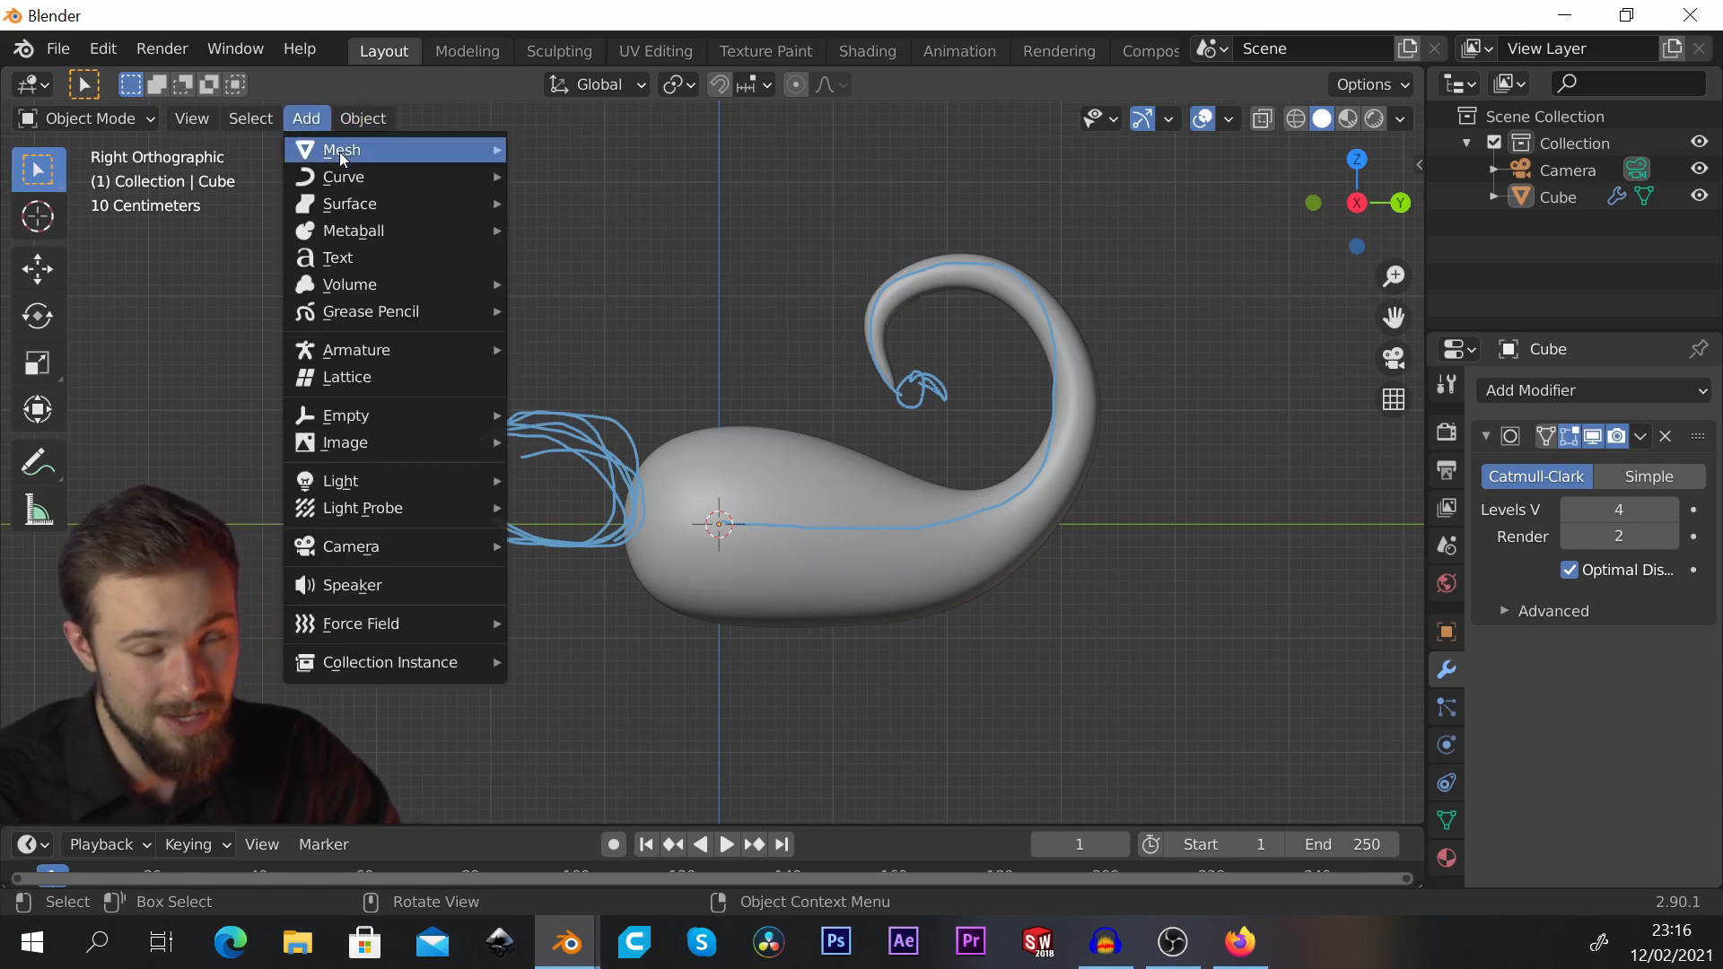
pyautogui.moveTo(339, 150)
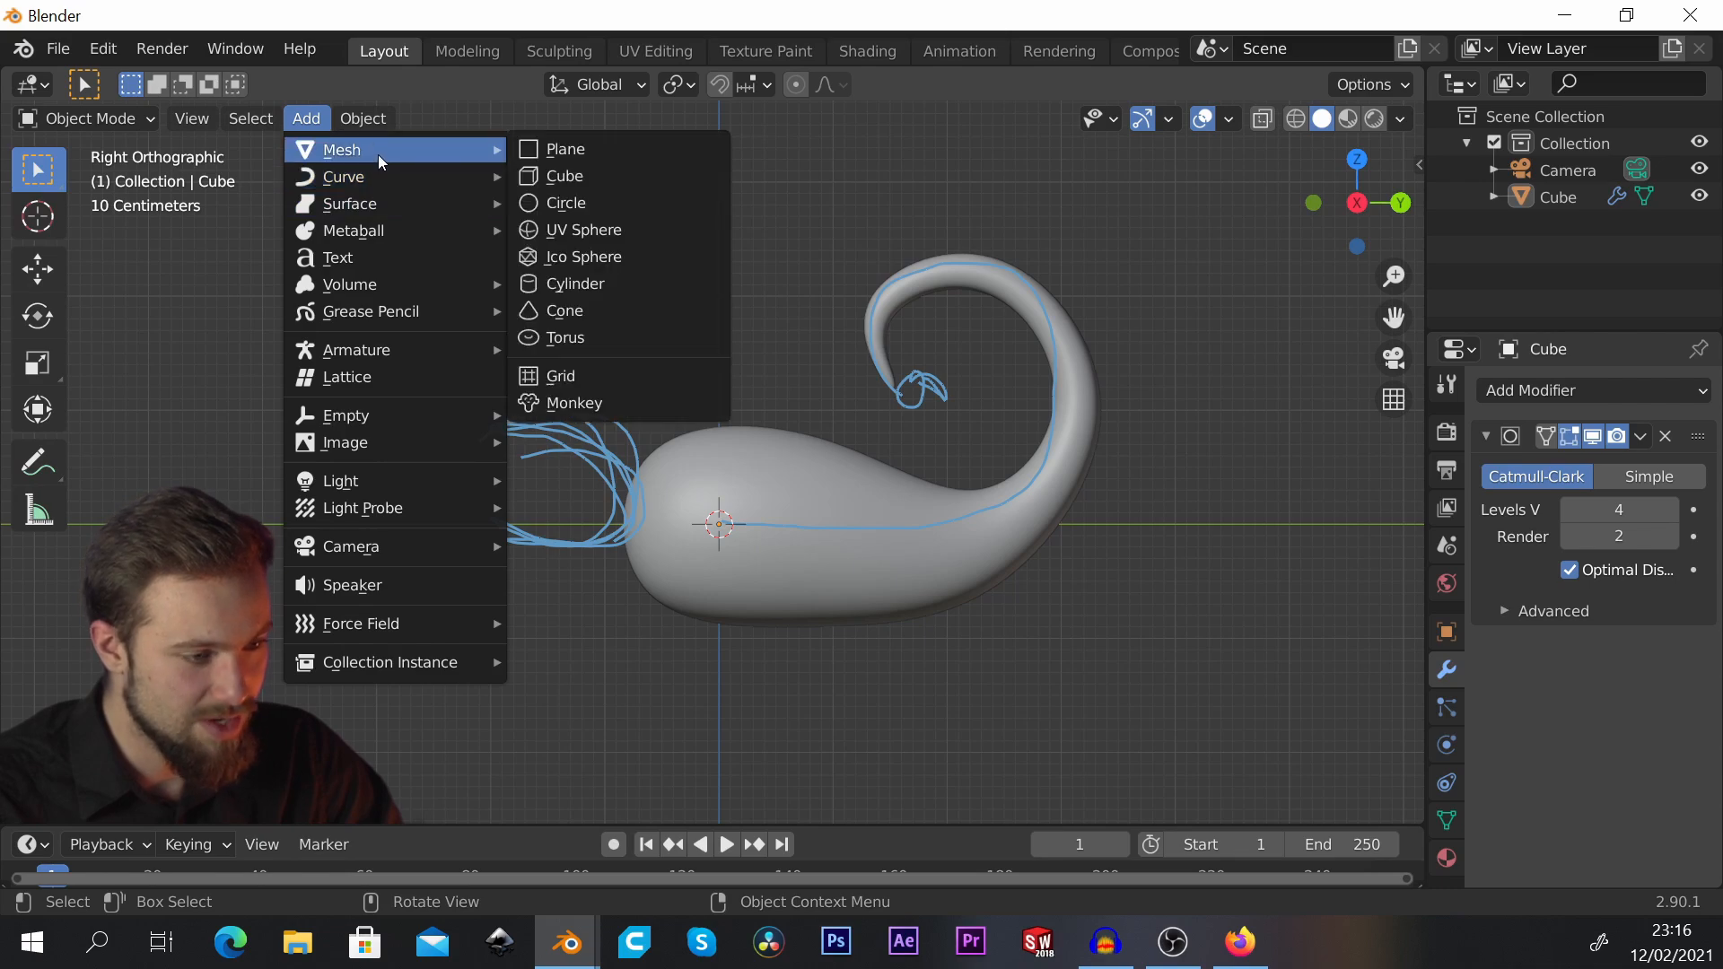
pyautogui.click(582, 172)
pyautogui.moveTo(735, 259); pyautogui.dragTo(770, 420, button='middle')
pyautogui.moveTo(858, 362)
pyautogui.mouseDown(button='middle')
pyautogui.moveTo(855, 382)
pyautogui.moveTo(853, 365)
pyautogui.mouseUp(button='middle')
pyautogui.click(1558, 391)
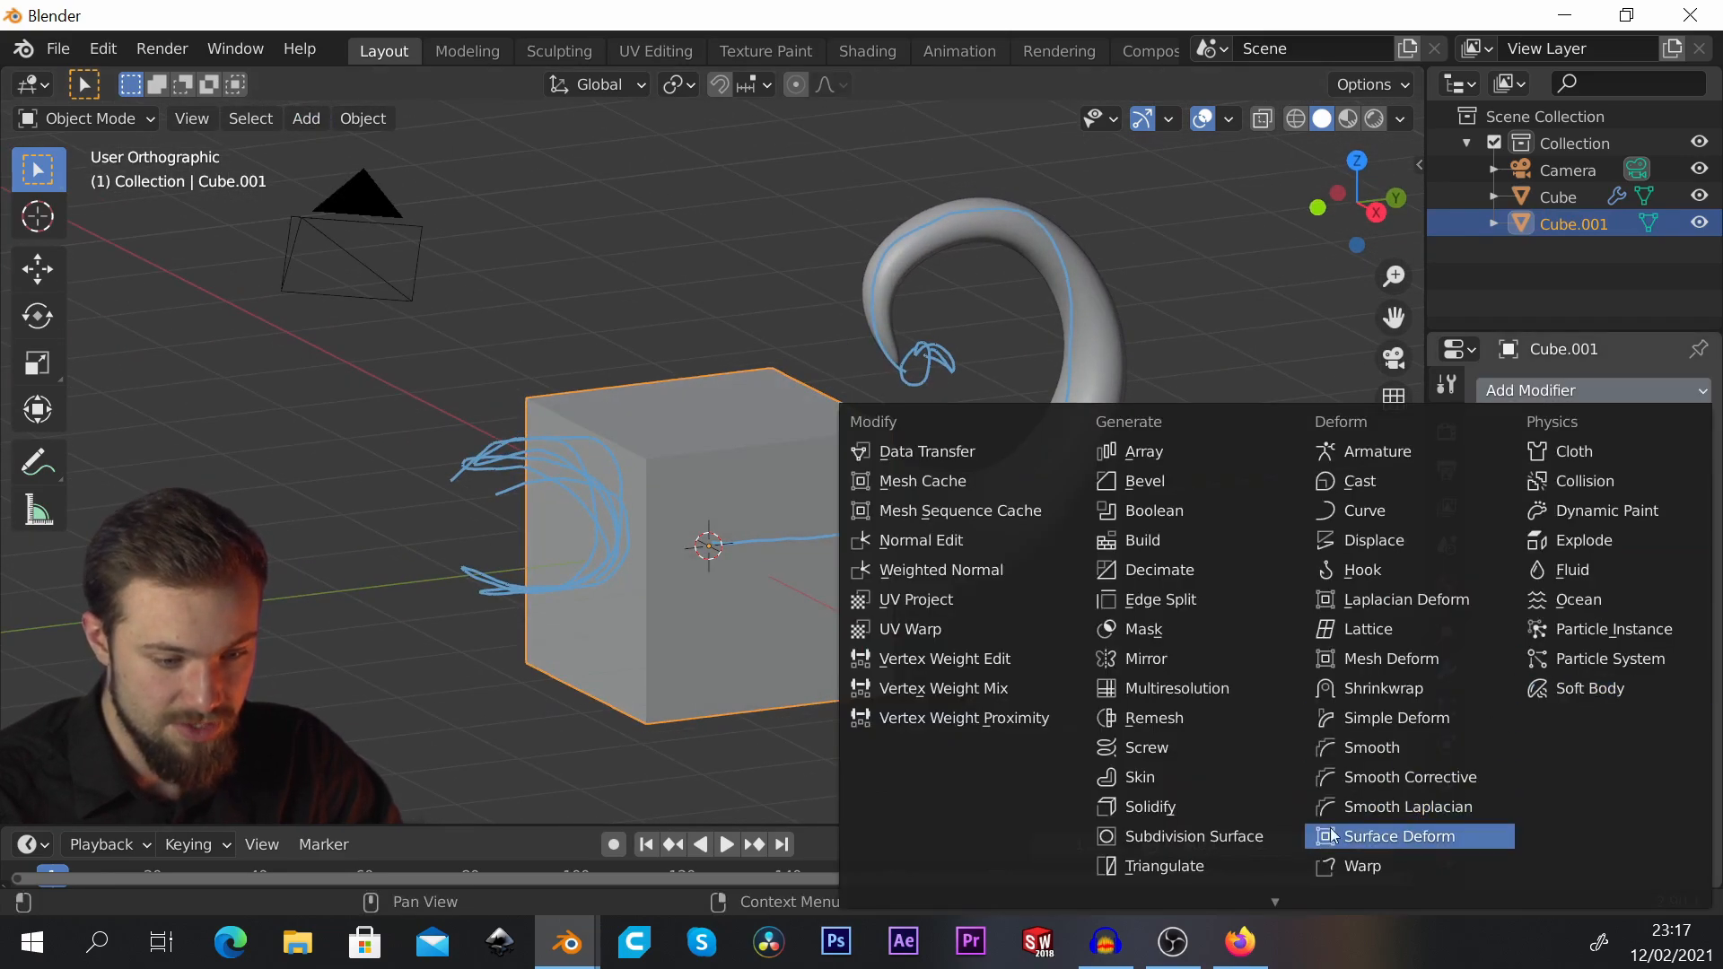
pyautogui.click(1167, 837)
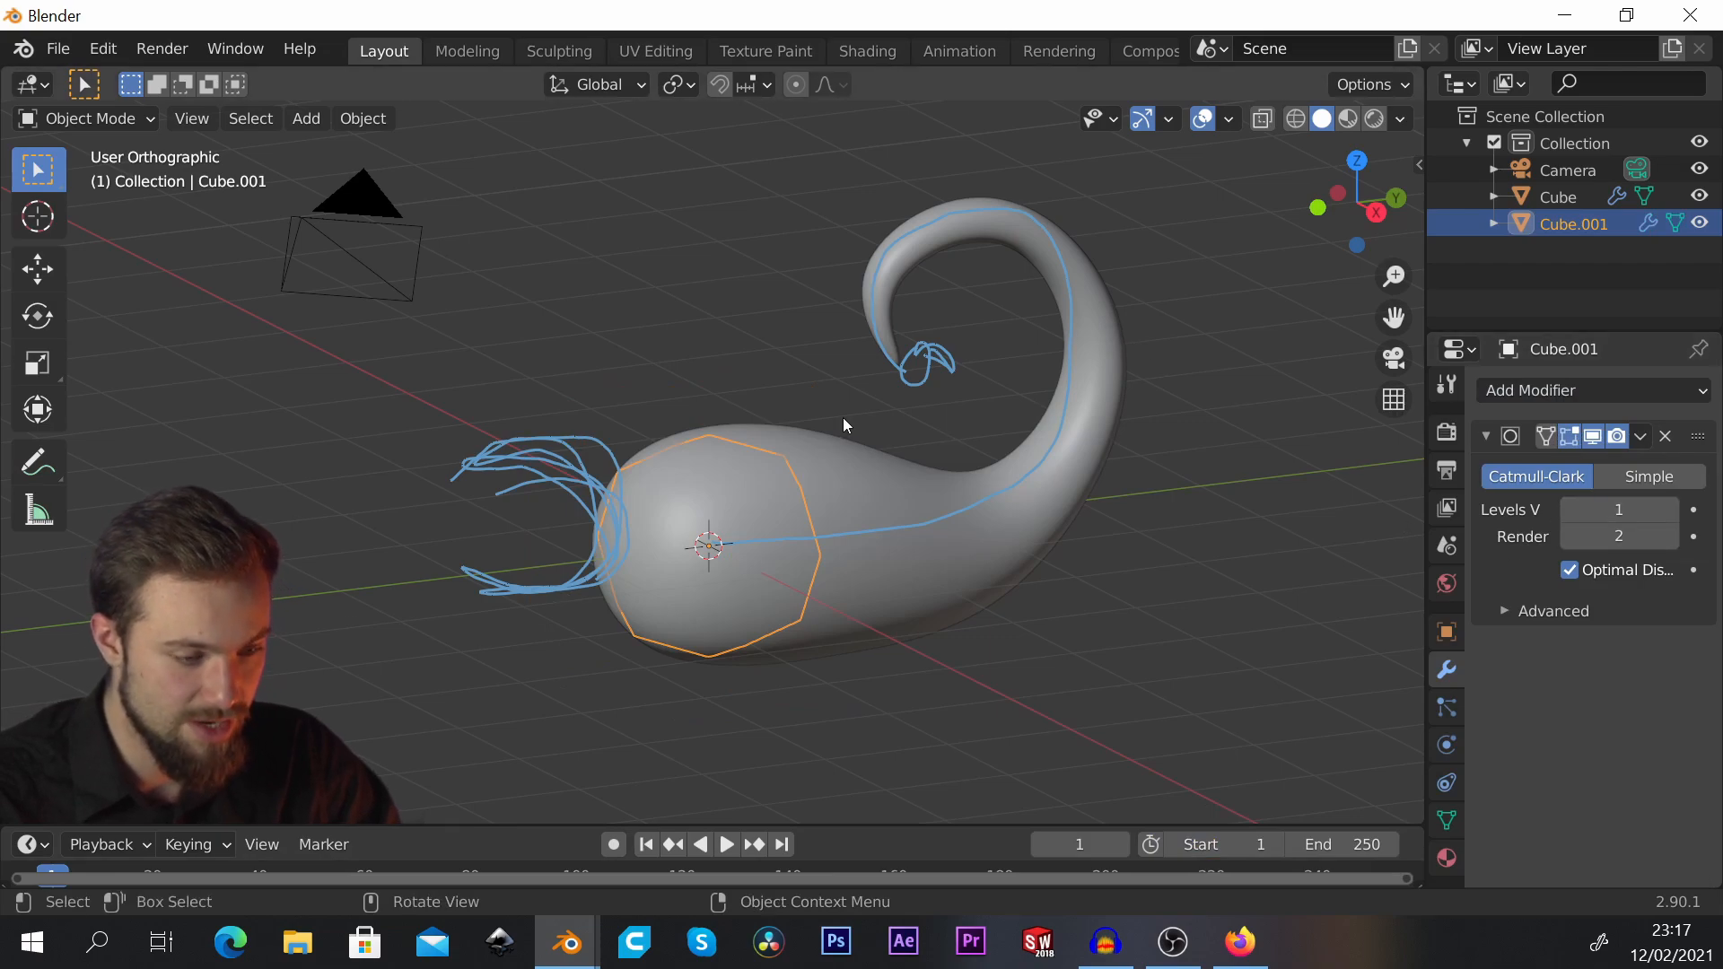
# Step: In Edit Mode, move the new cube's whole mesh straight up along Z until it clears the body, and return to Object Mode
pyautogui.press('Tab')
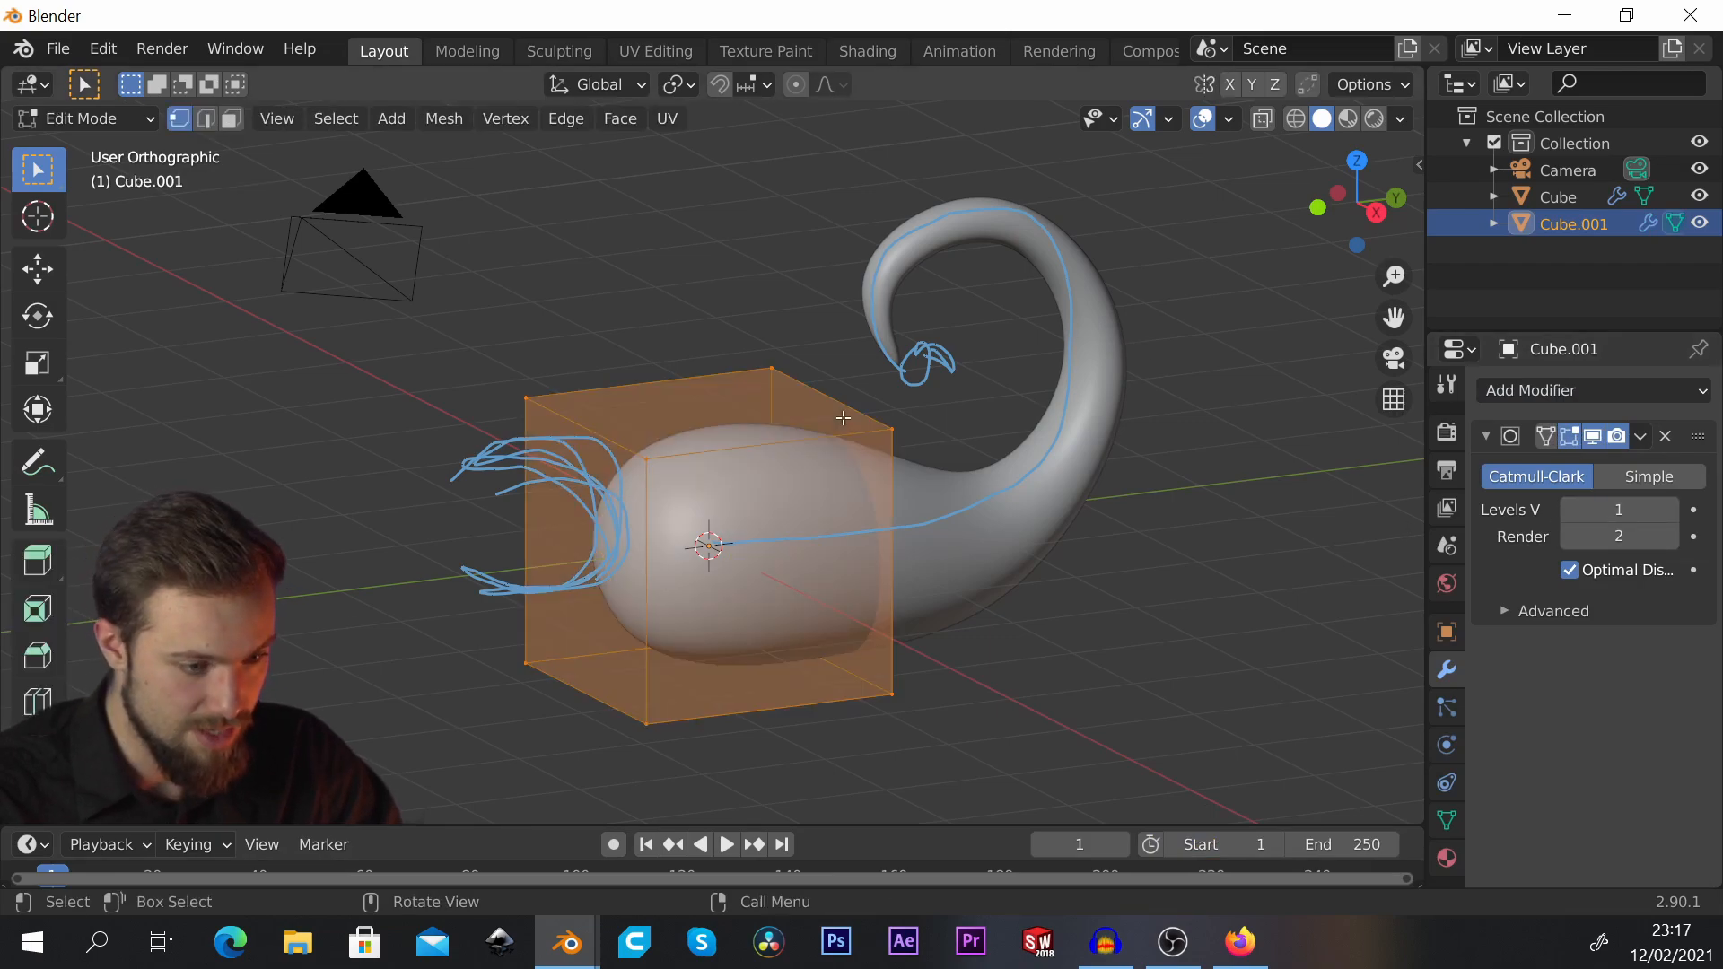
pyautogui.hotkey('alt', 'a')
pyautogui.press('a')
pyautogui.press('g')
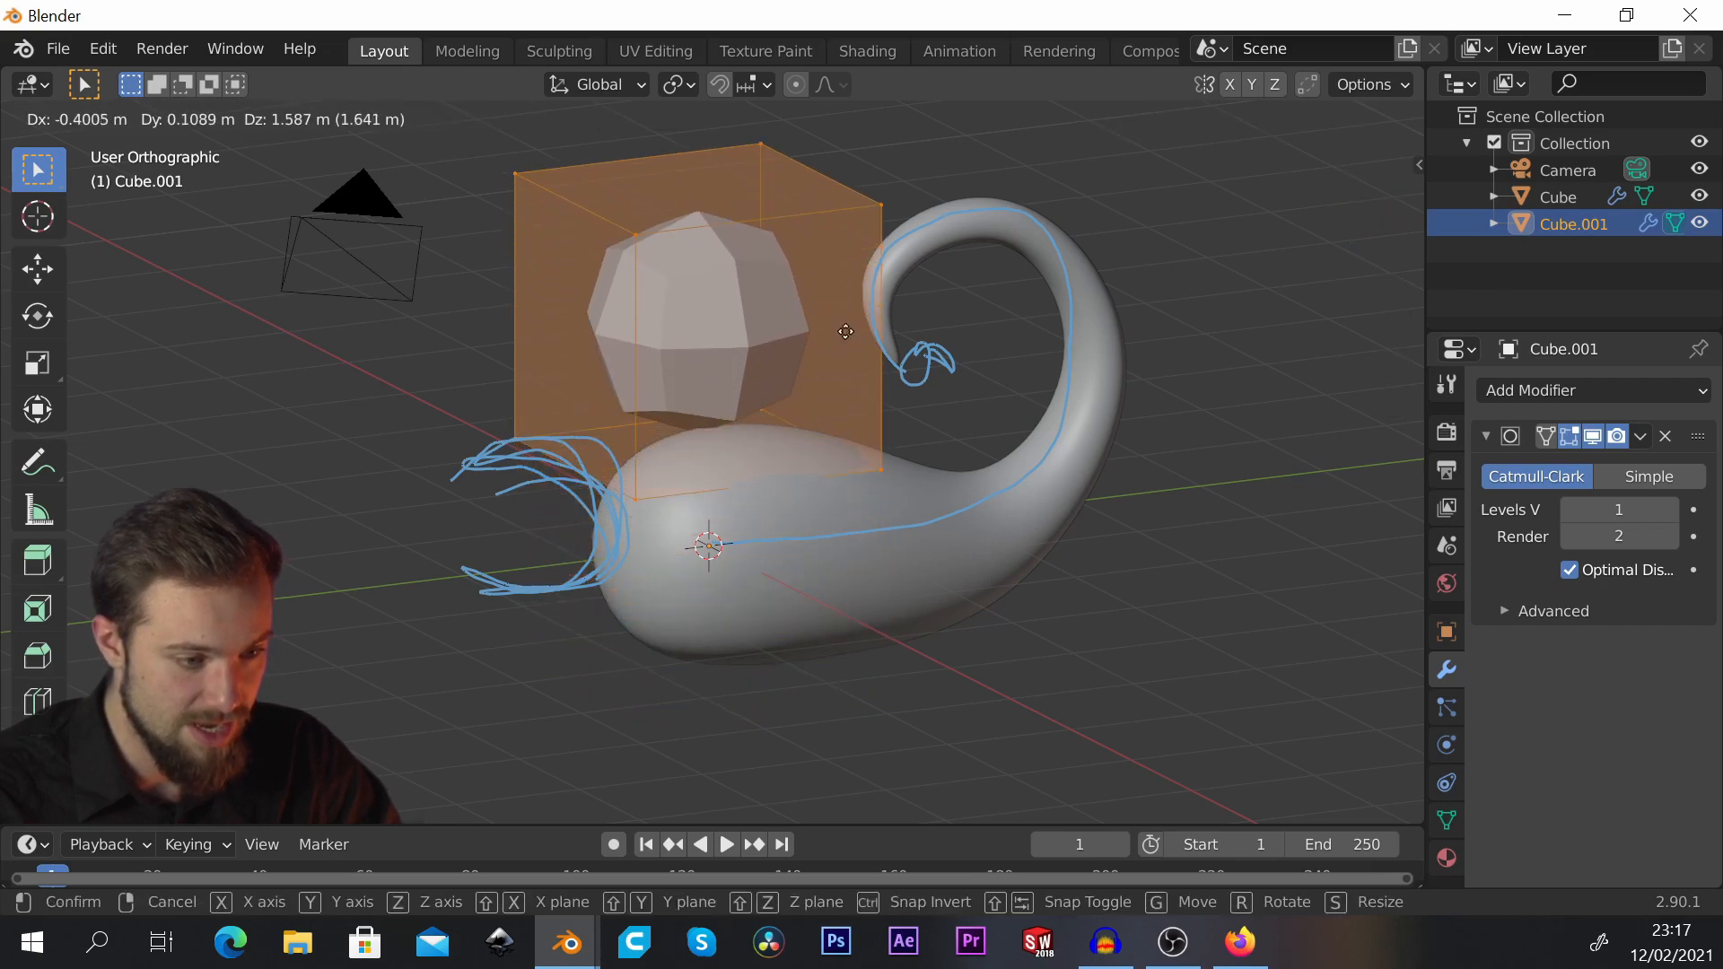
pyautogui.press('z')
pyautogui.click(845, 244)
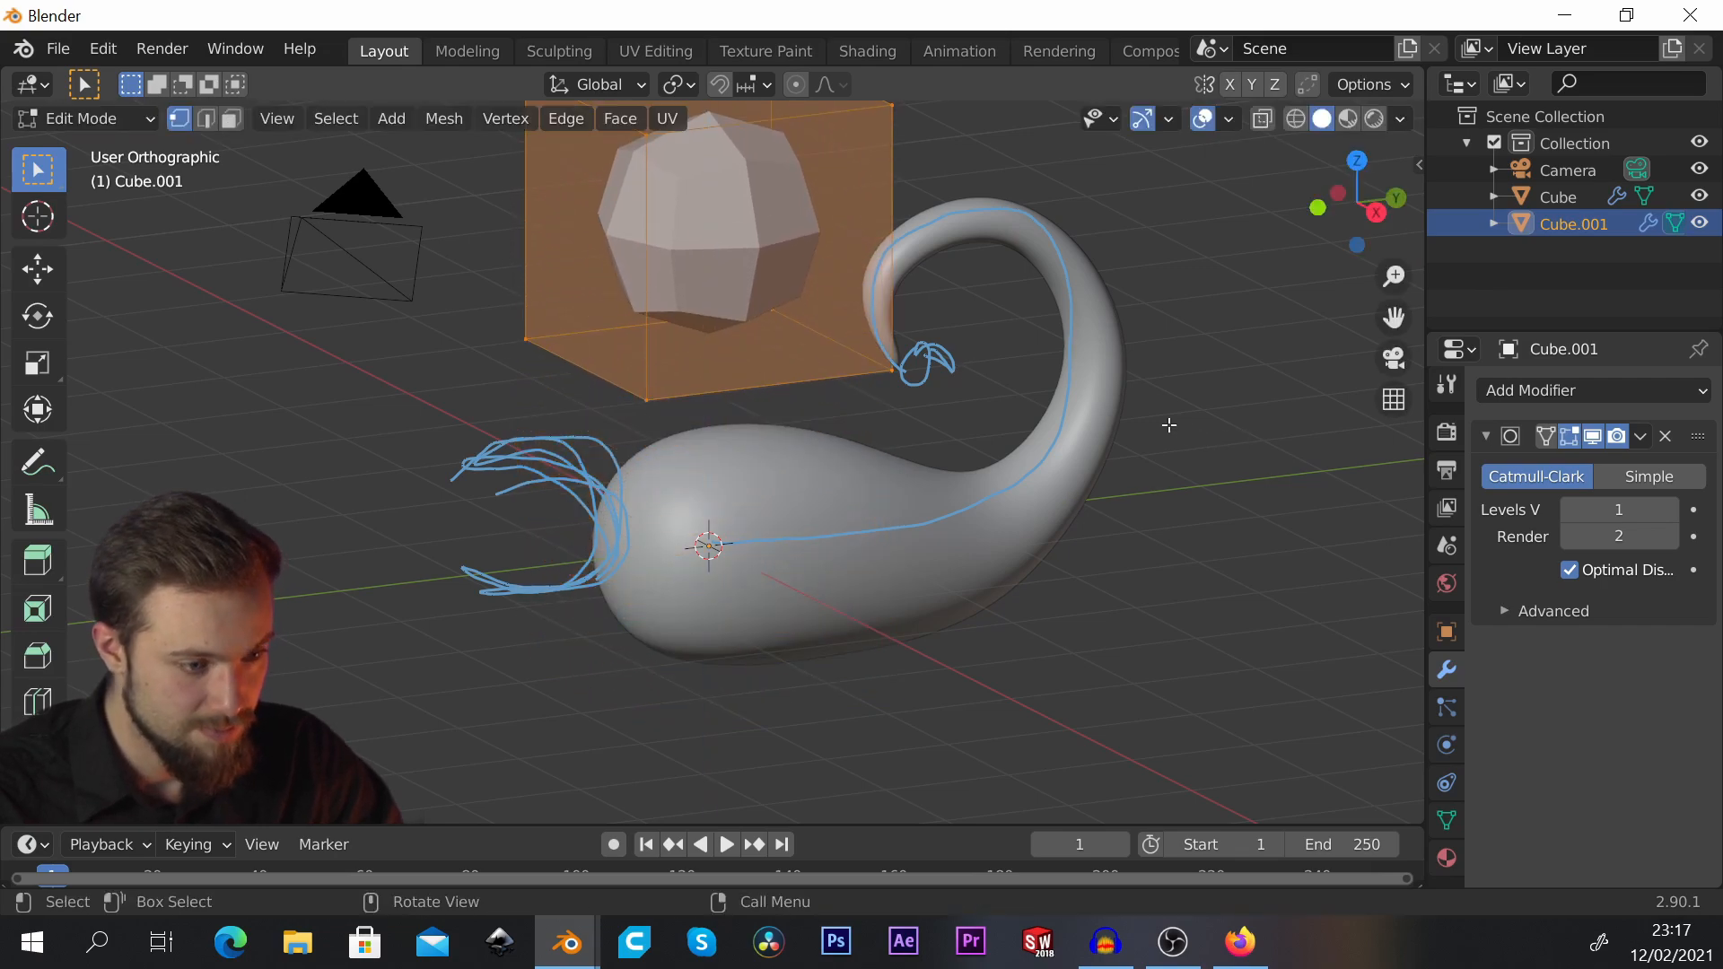
pyautogui.press('Tab')
# Step: Raise the new cube's Subdivision Surface viewport levels to 4
pyautogui.moveTo(866, 418)
pyautogui.mouseDown(button='middle')
pyautogui.moveTo(842, 382)
pyautogui.moveTo(836, 437)
pyautogui.mouseUp(button='middle')
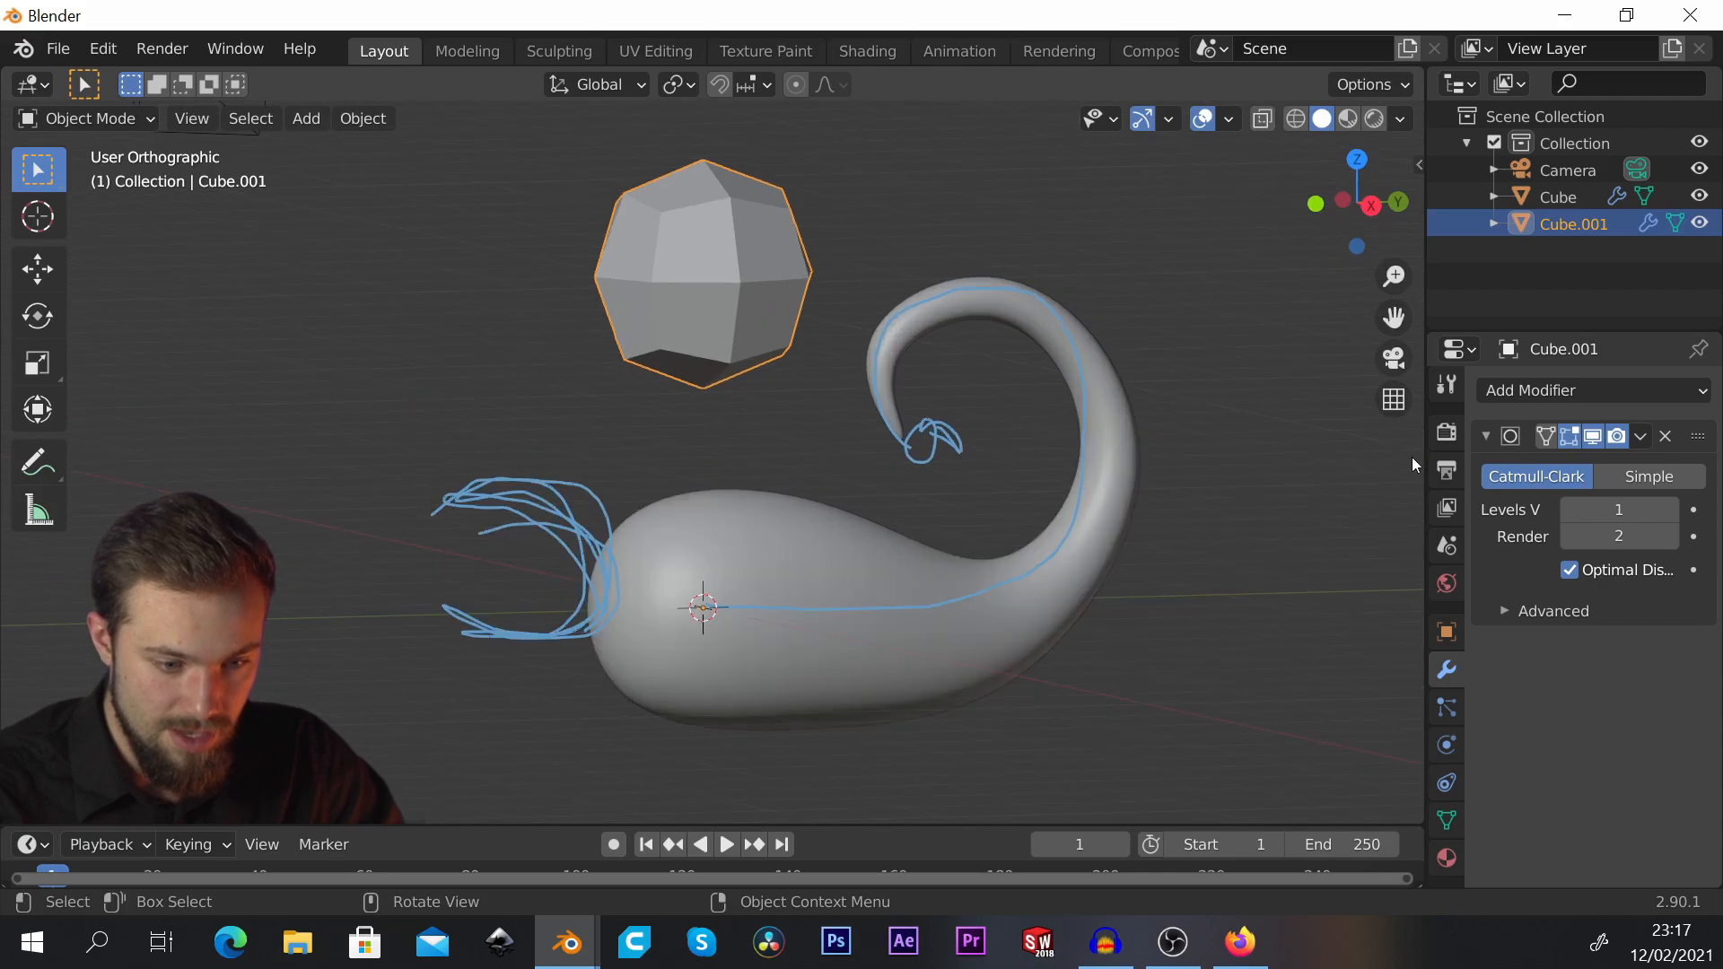
pyautogui.click(1673, 512)
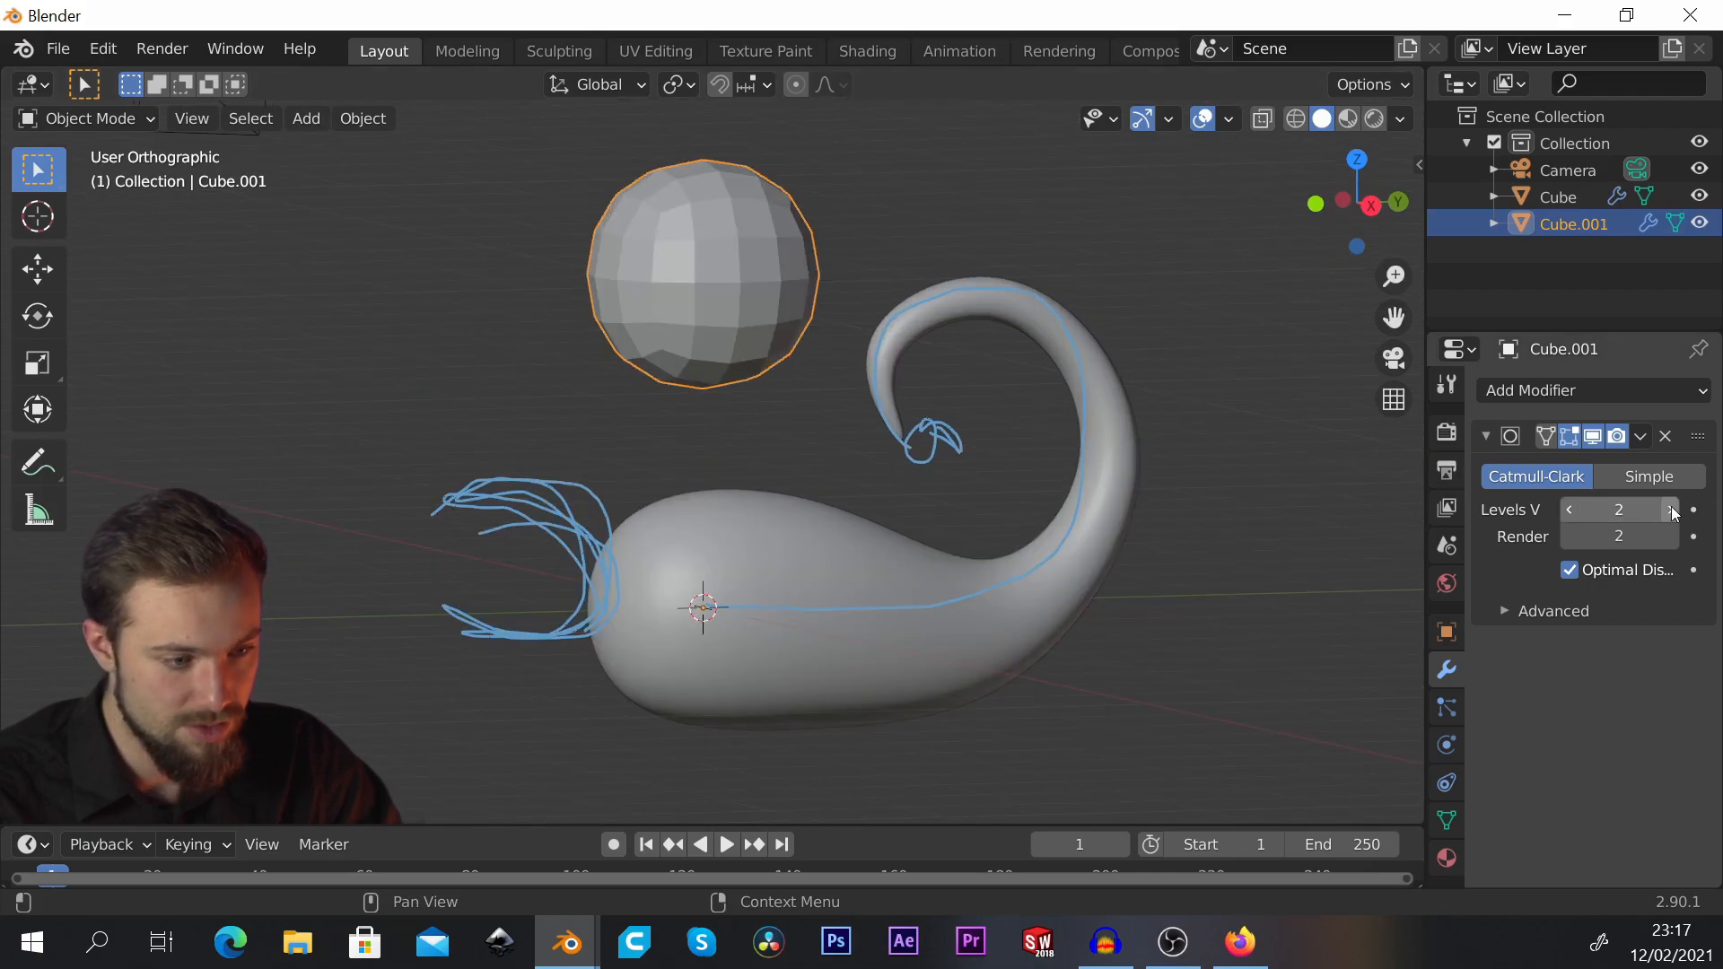
pyautogui.click(1673, 511)
pyautogui.click(1673, 511)
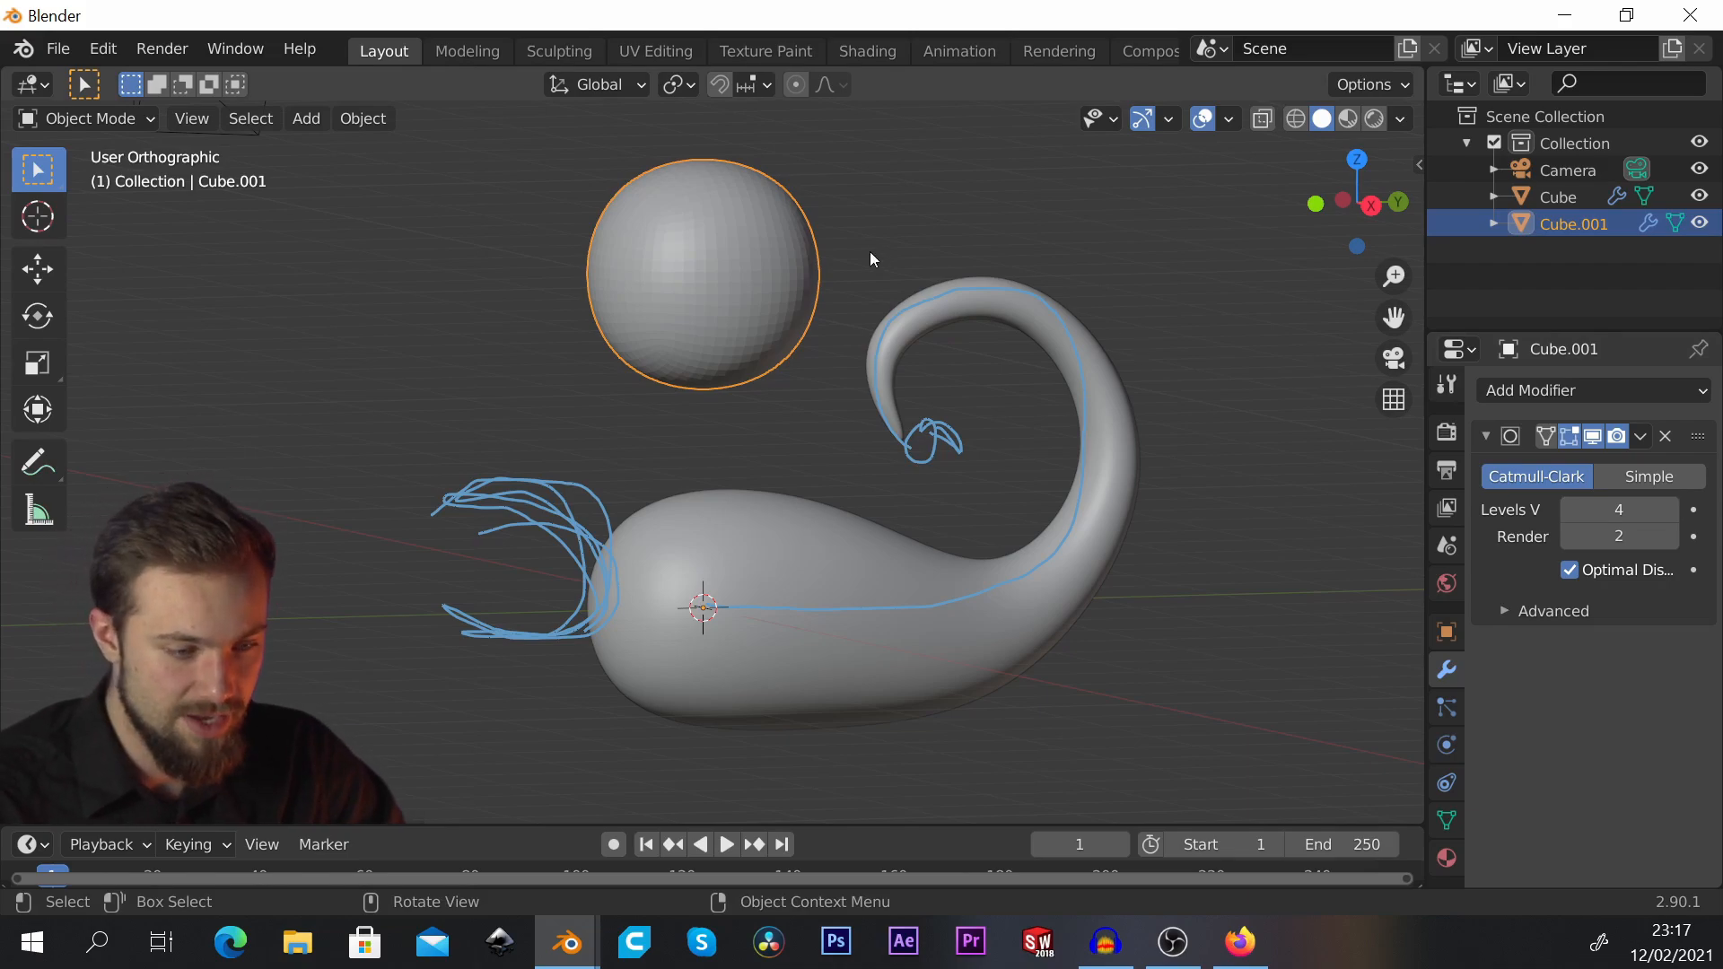
# Step: Apply Shade Smooth to the new subdivided cube in the right orthographic view
pyautogui.press('KP_3')
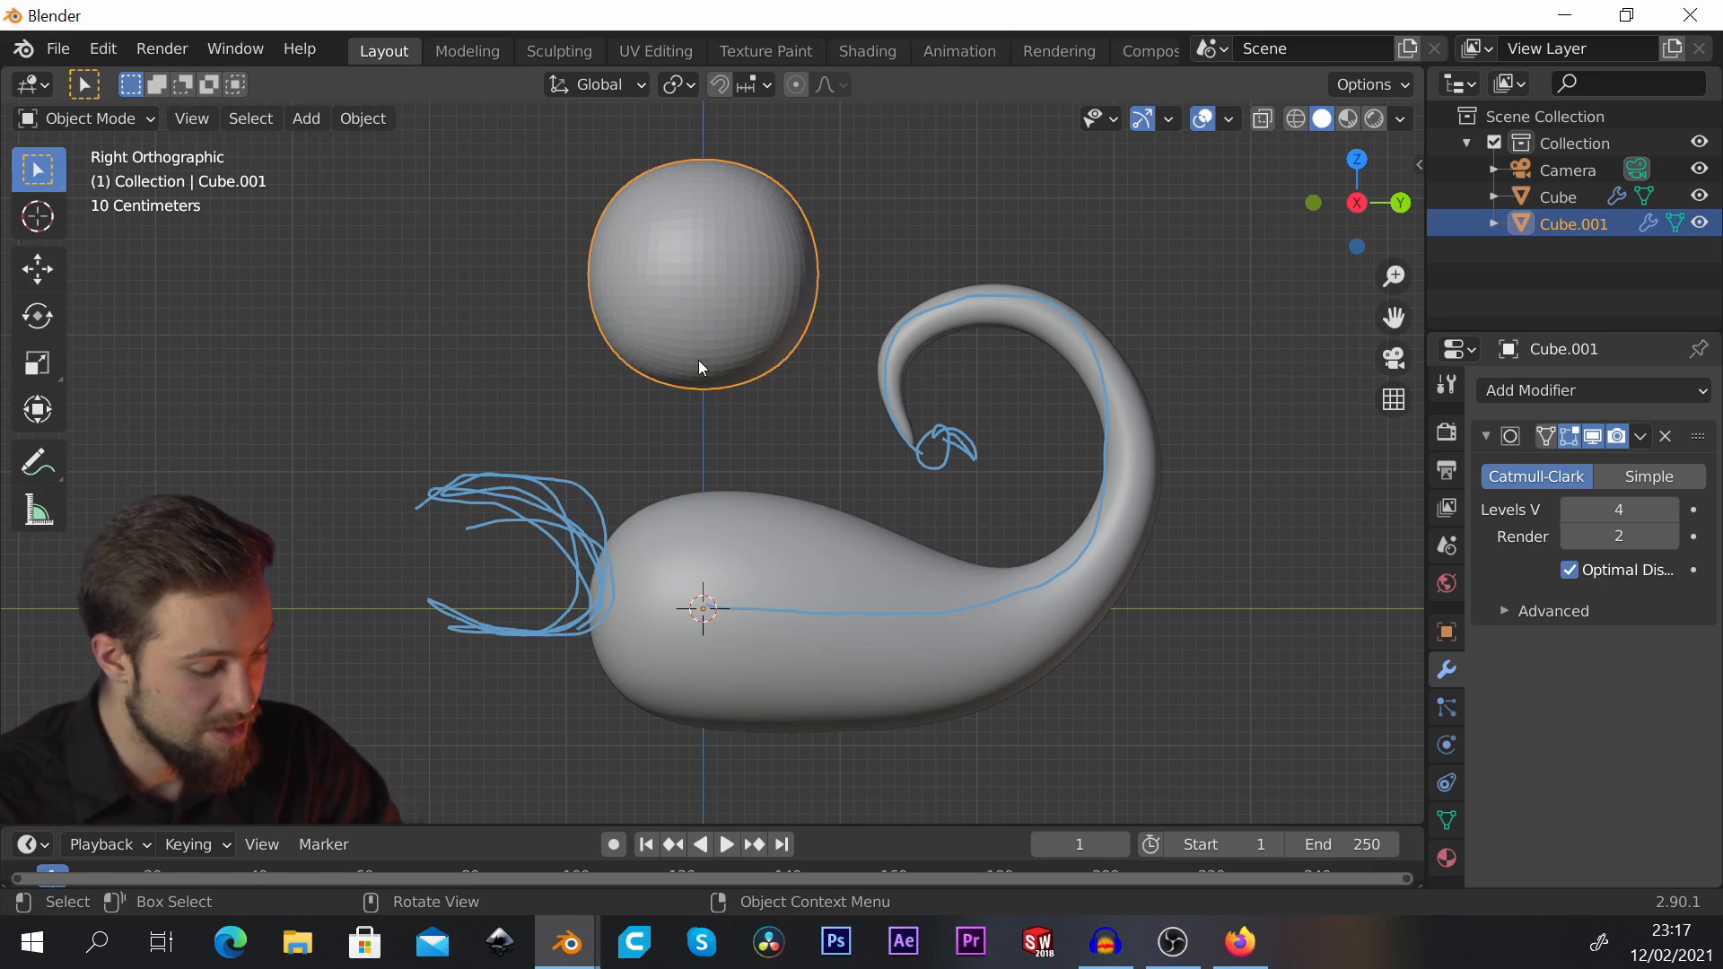
pyautogui.rightClick(718, 285)
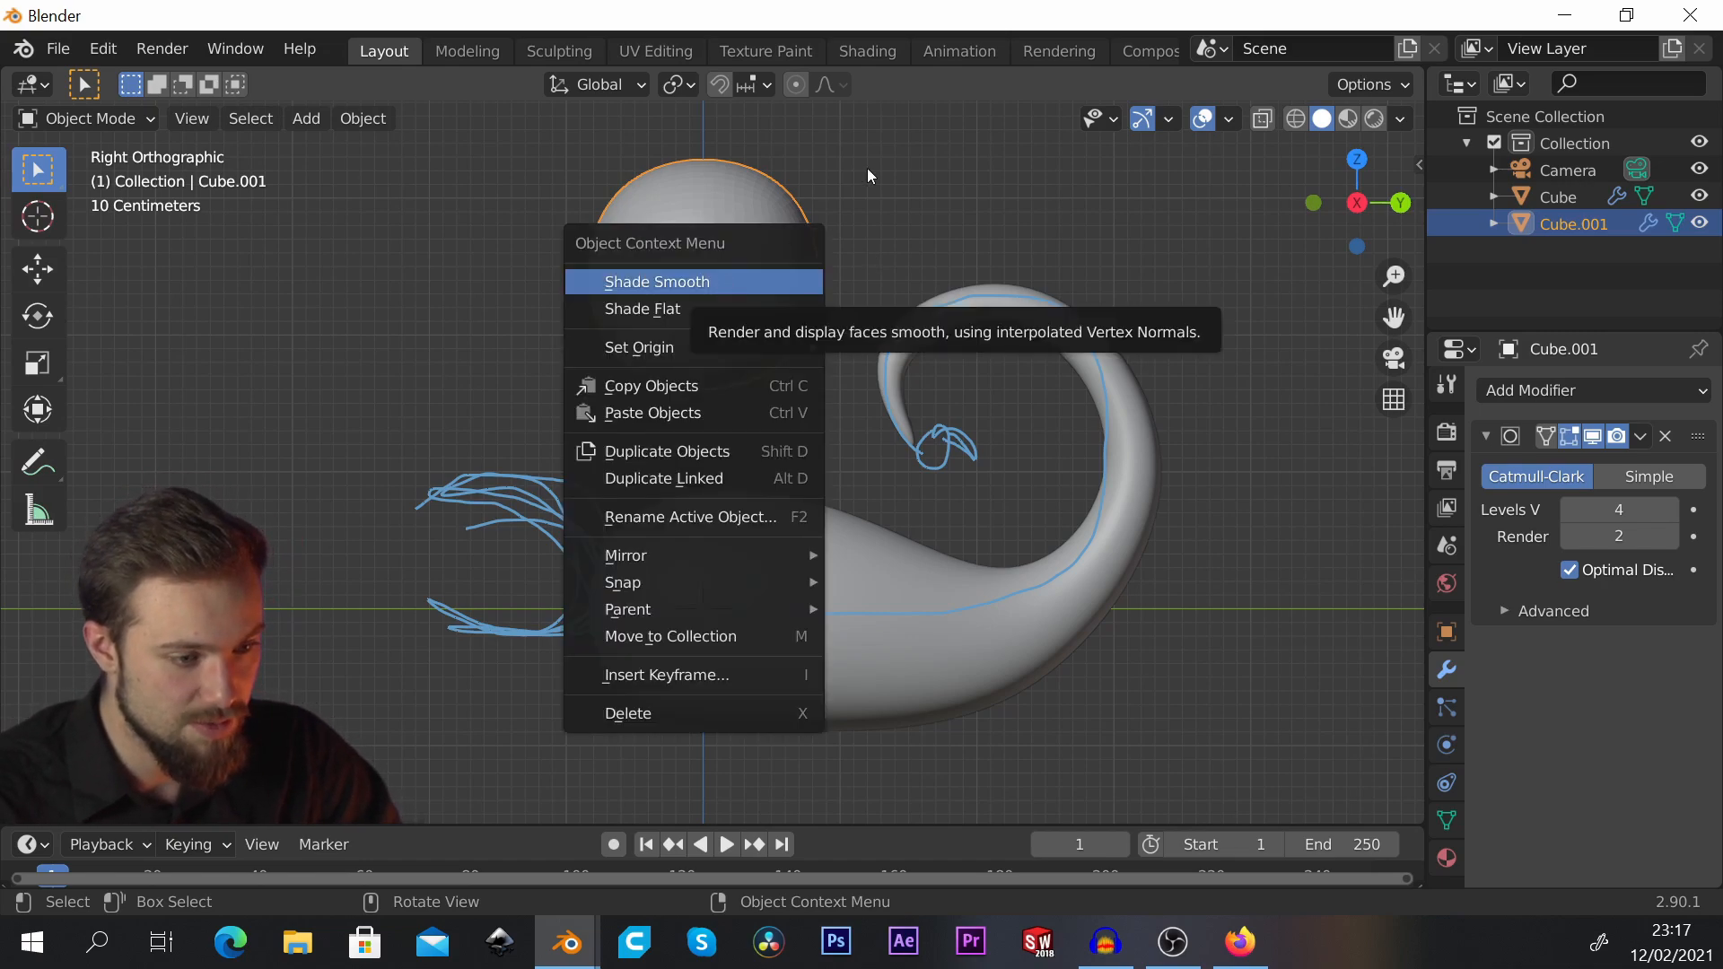
pyautogui.click(723, 280)
pyautogui.rightClick(725, 208)
pyautogui.click(725, 210)
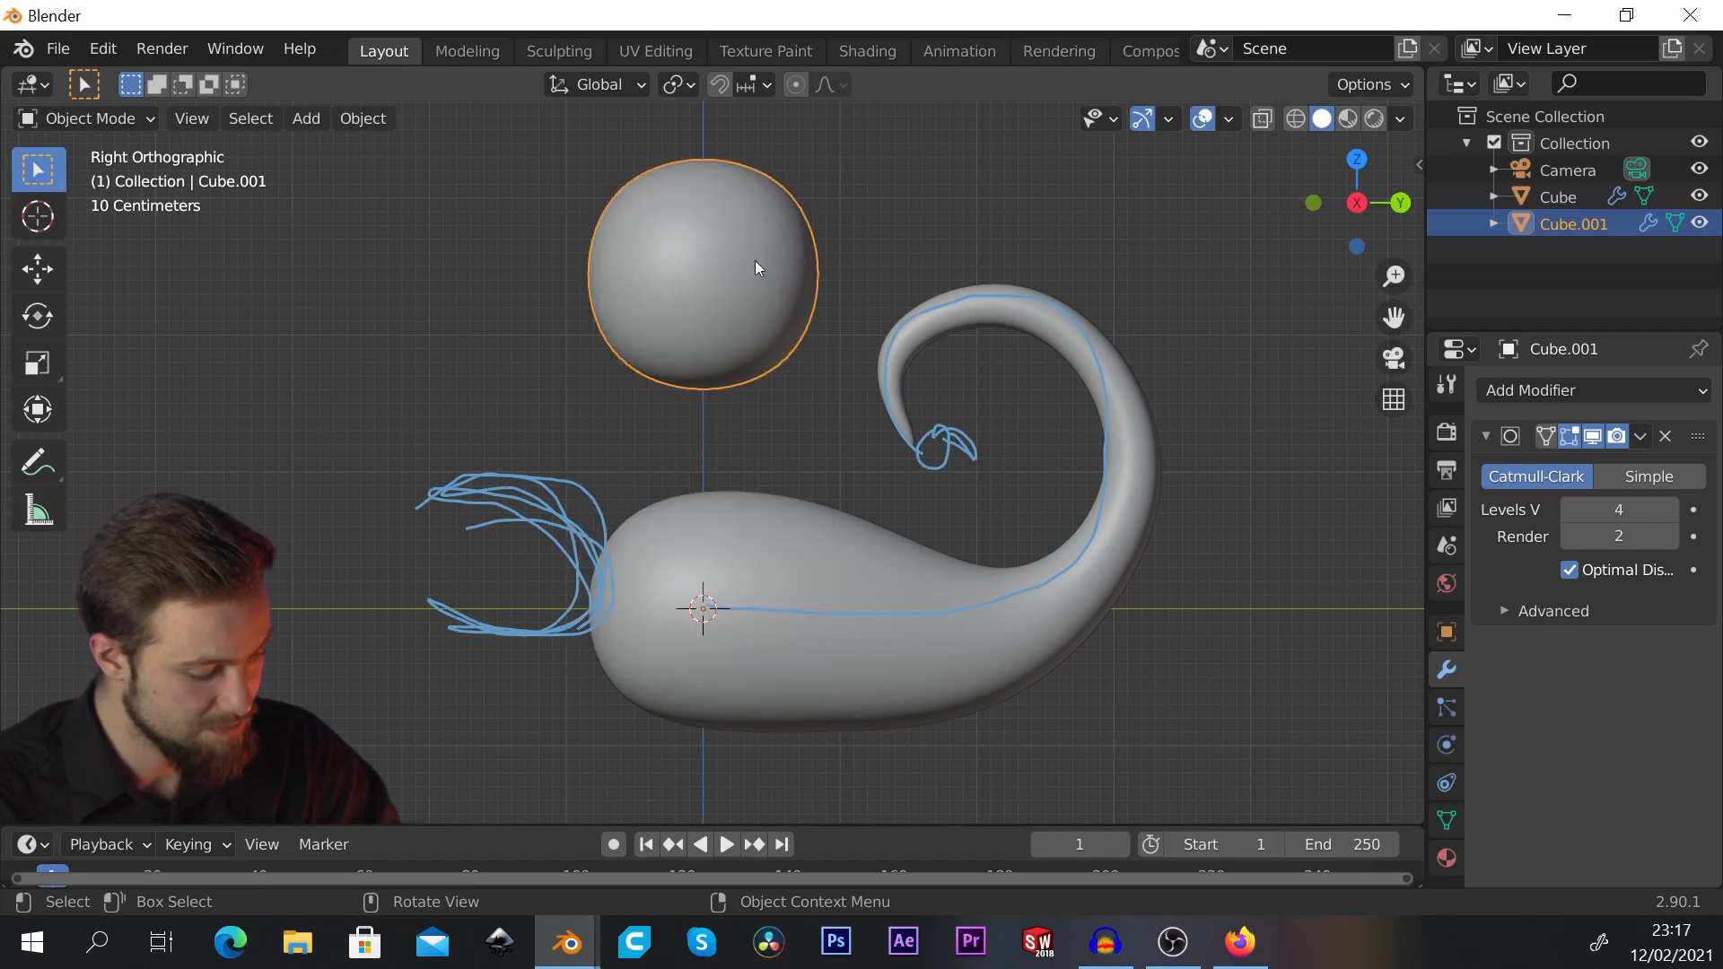
# Step: In Edit Mode, move the ball's mesh into the space inside the tail curl and scale it down to near the guide circle's size
pyautogui.press('Tab')
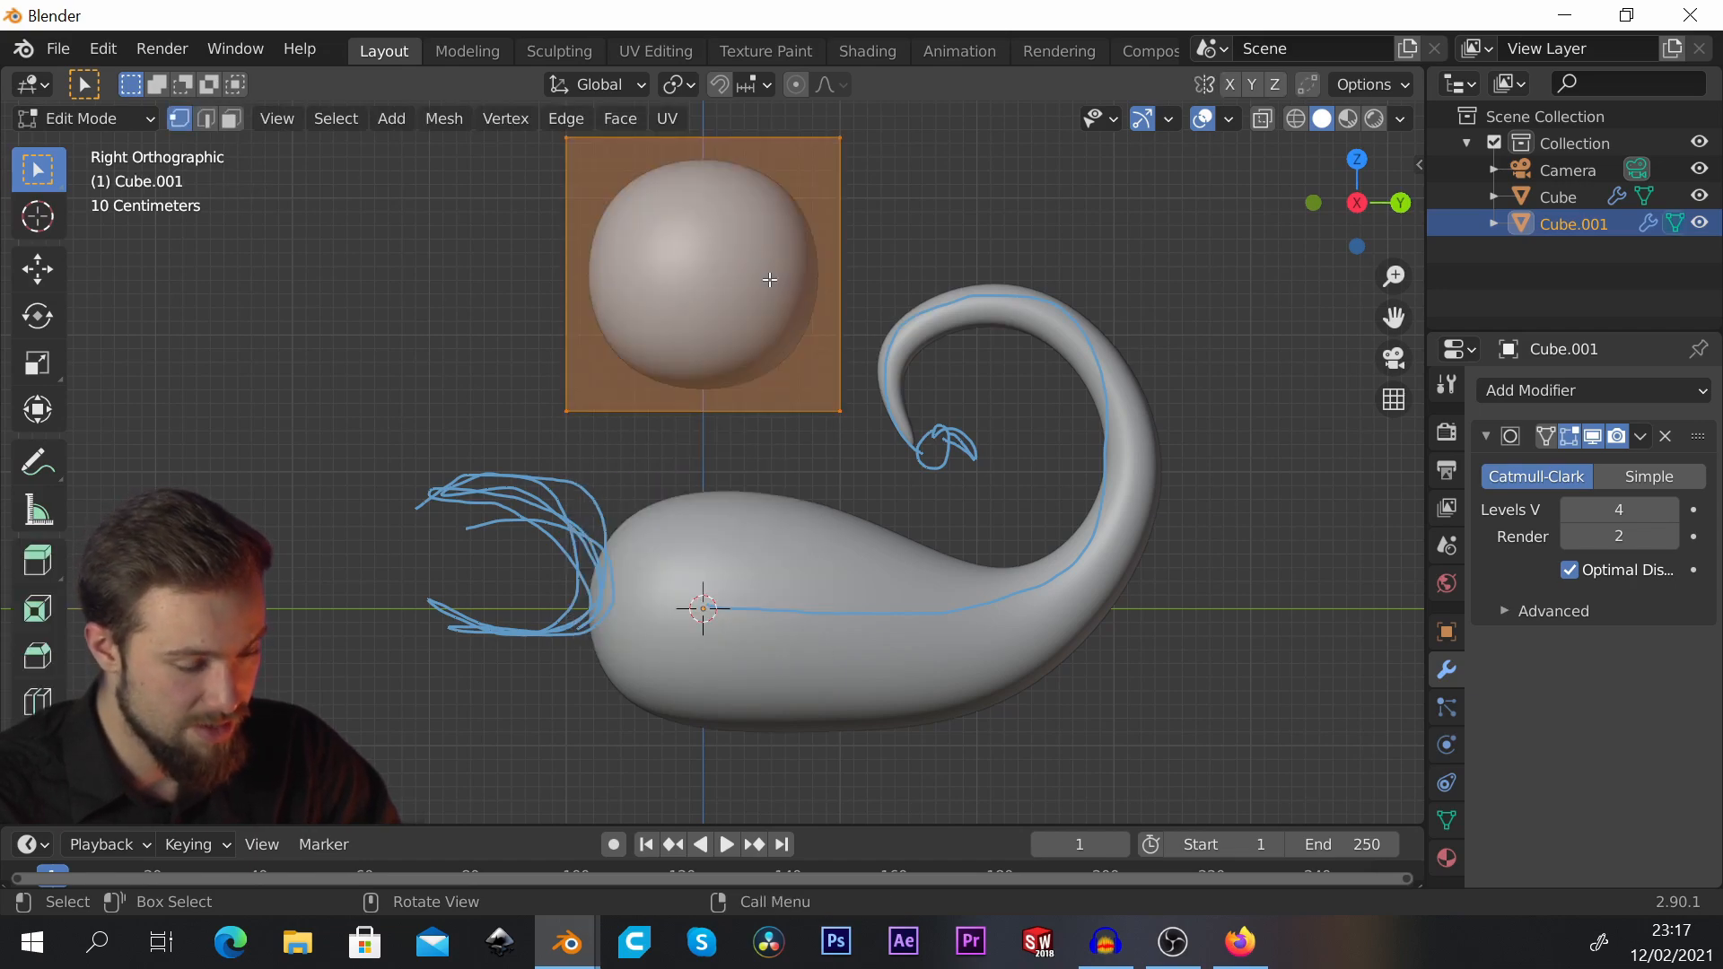
pyautogui.press('g')
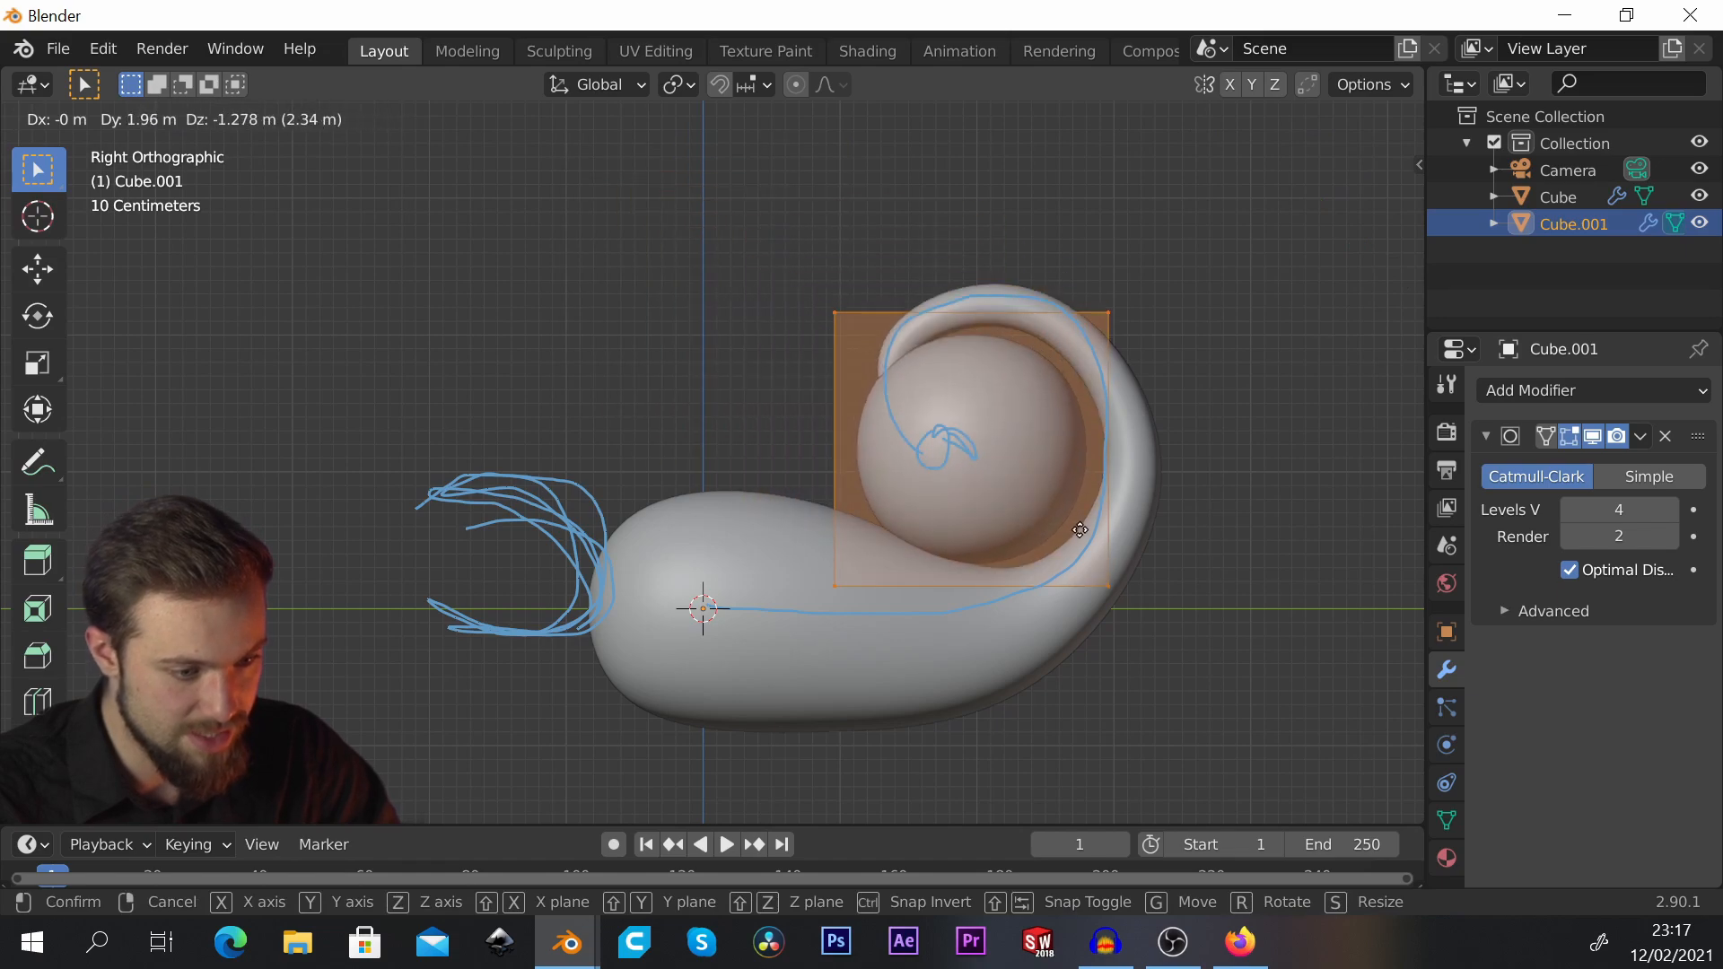
pyautogui.click(1082, 527)
pyautogui.press('s')
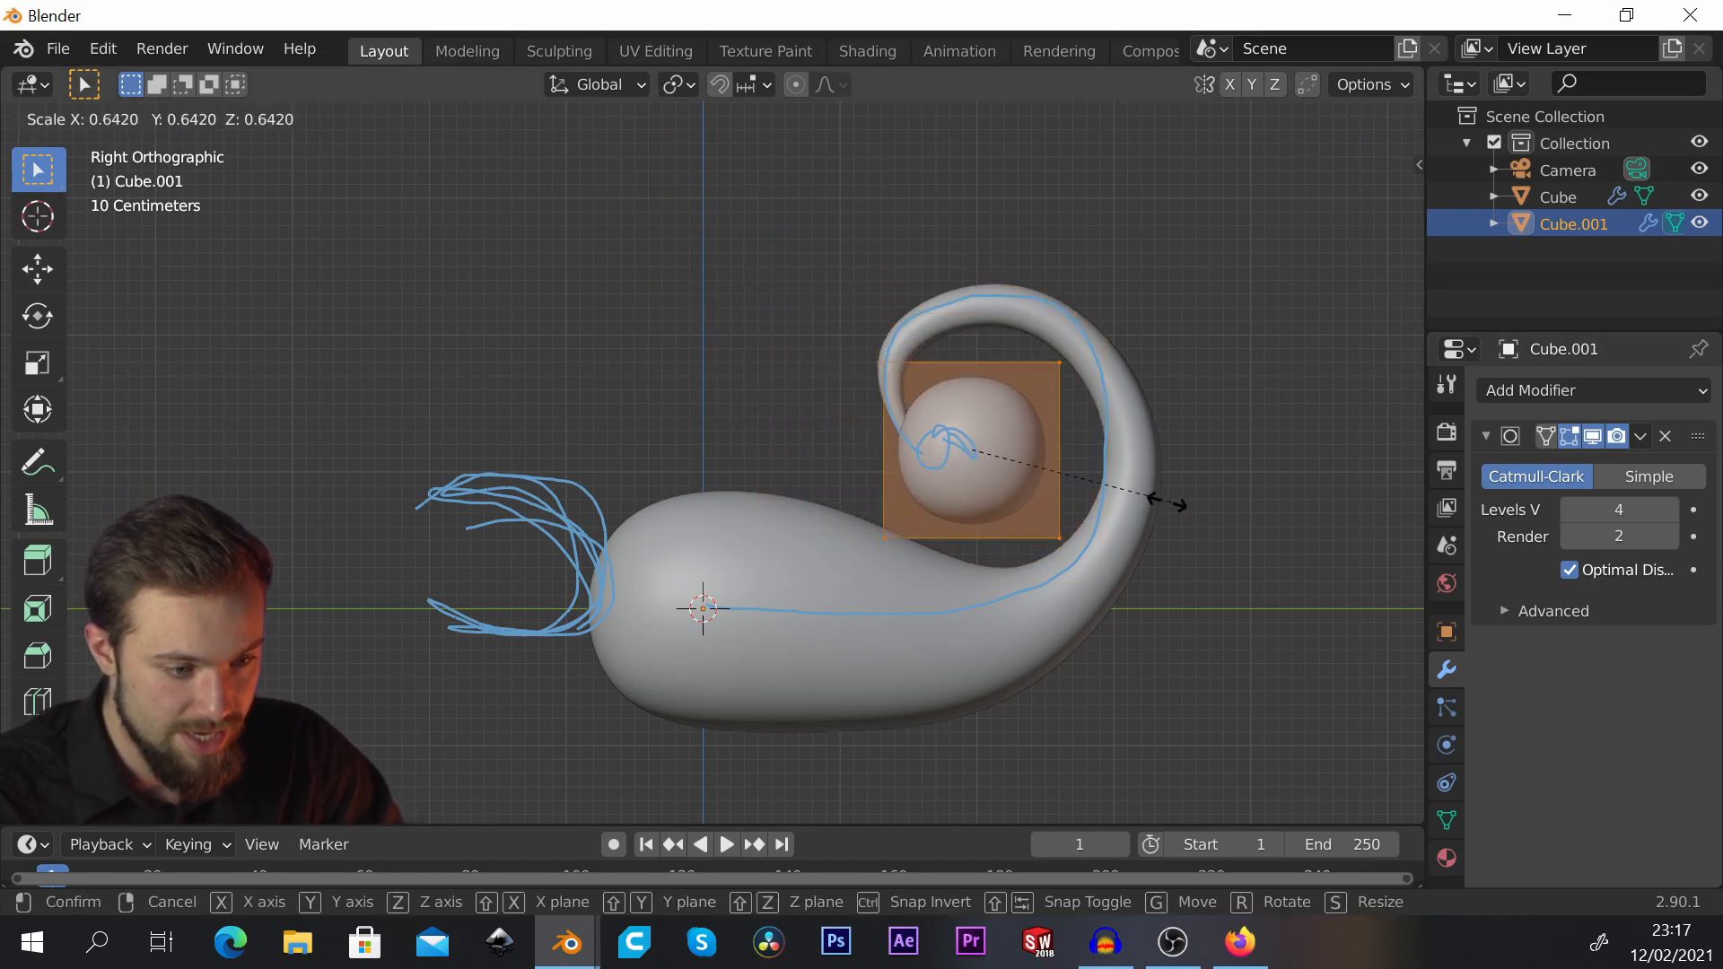
pyautogui.click(1047, 467)
# Step: Move the ball about 0.28 m toward -Y onto the annotated circle so it overlaps the tail tip
pyautogui.scroll(5, 964, 467)
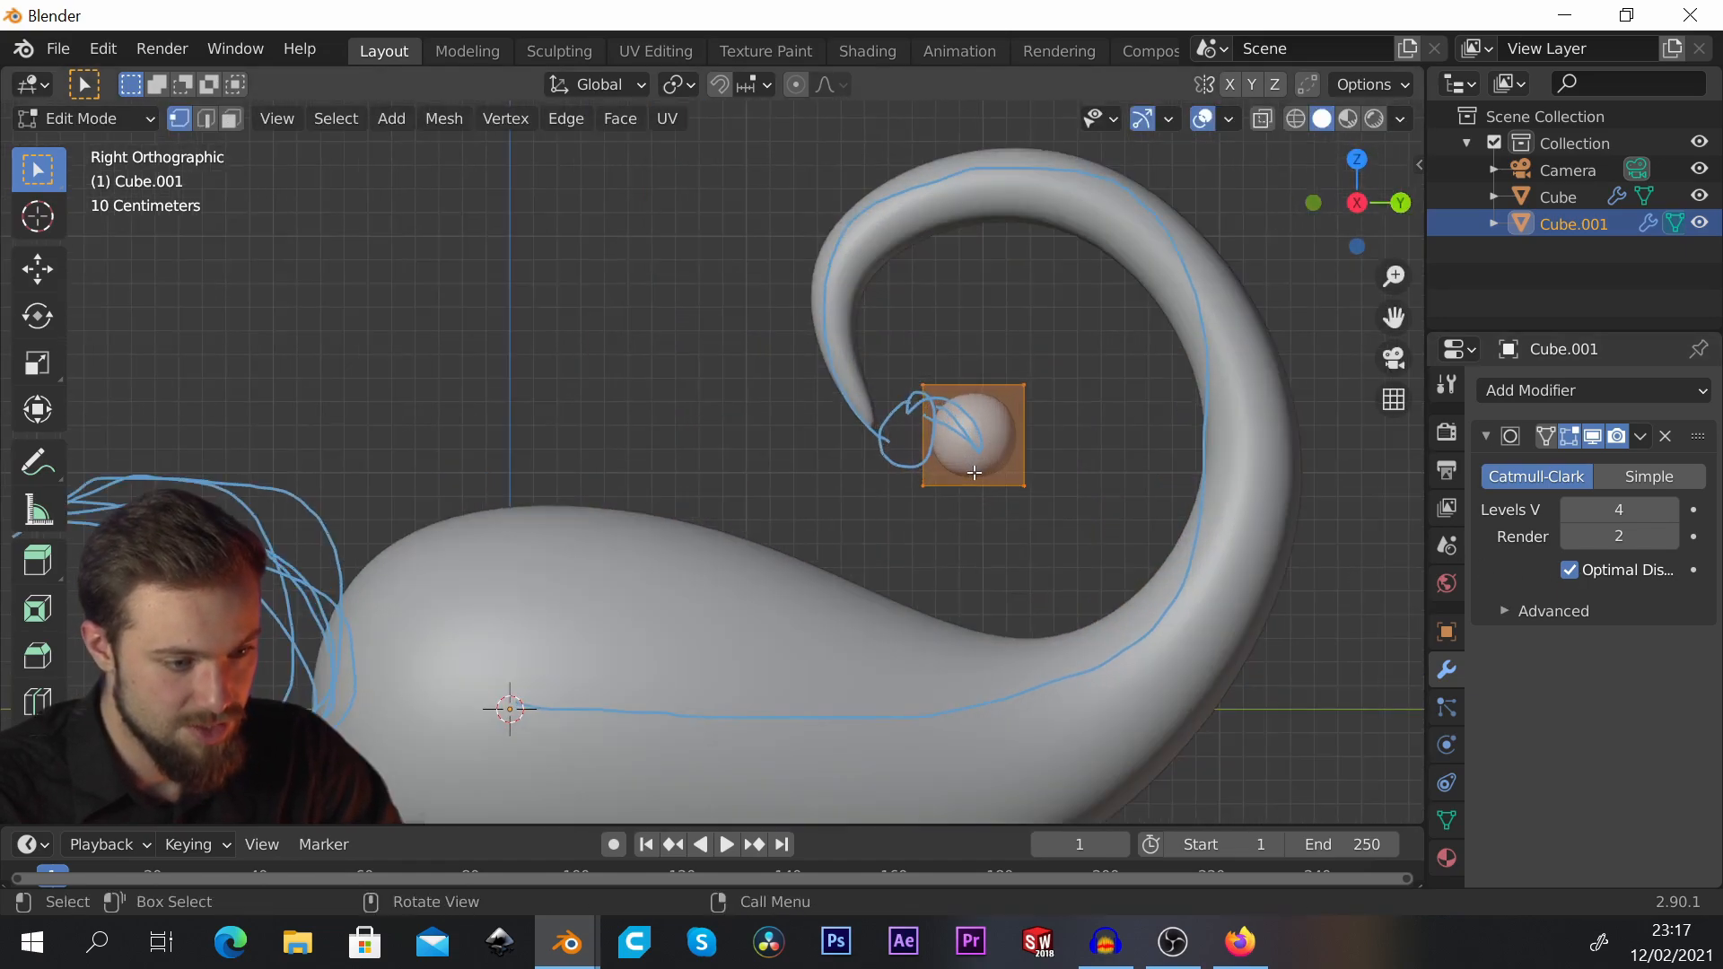
pyautogui.press('g')
pyautogui.click(910, 423)
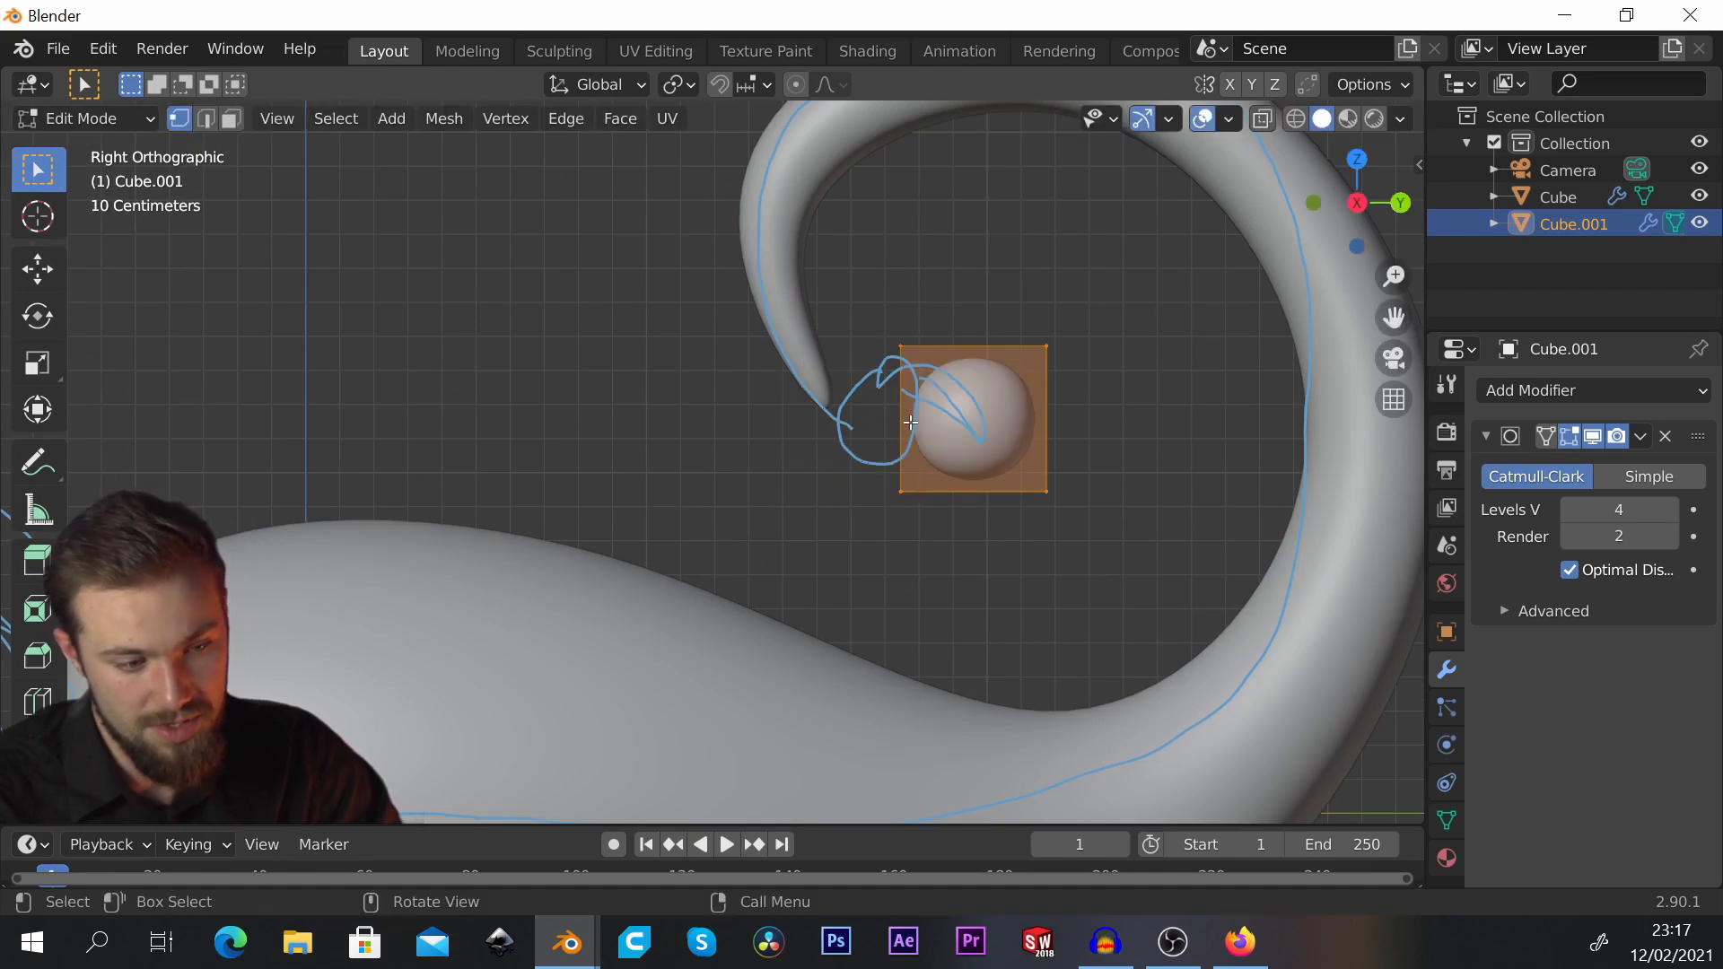
pyautogui.press('g')
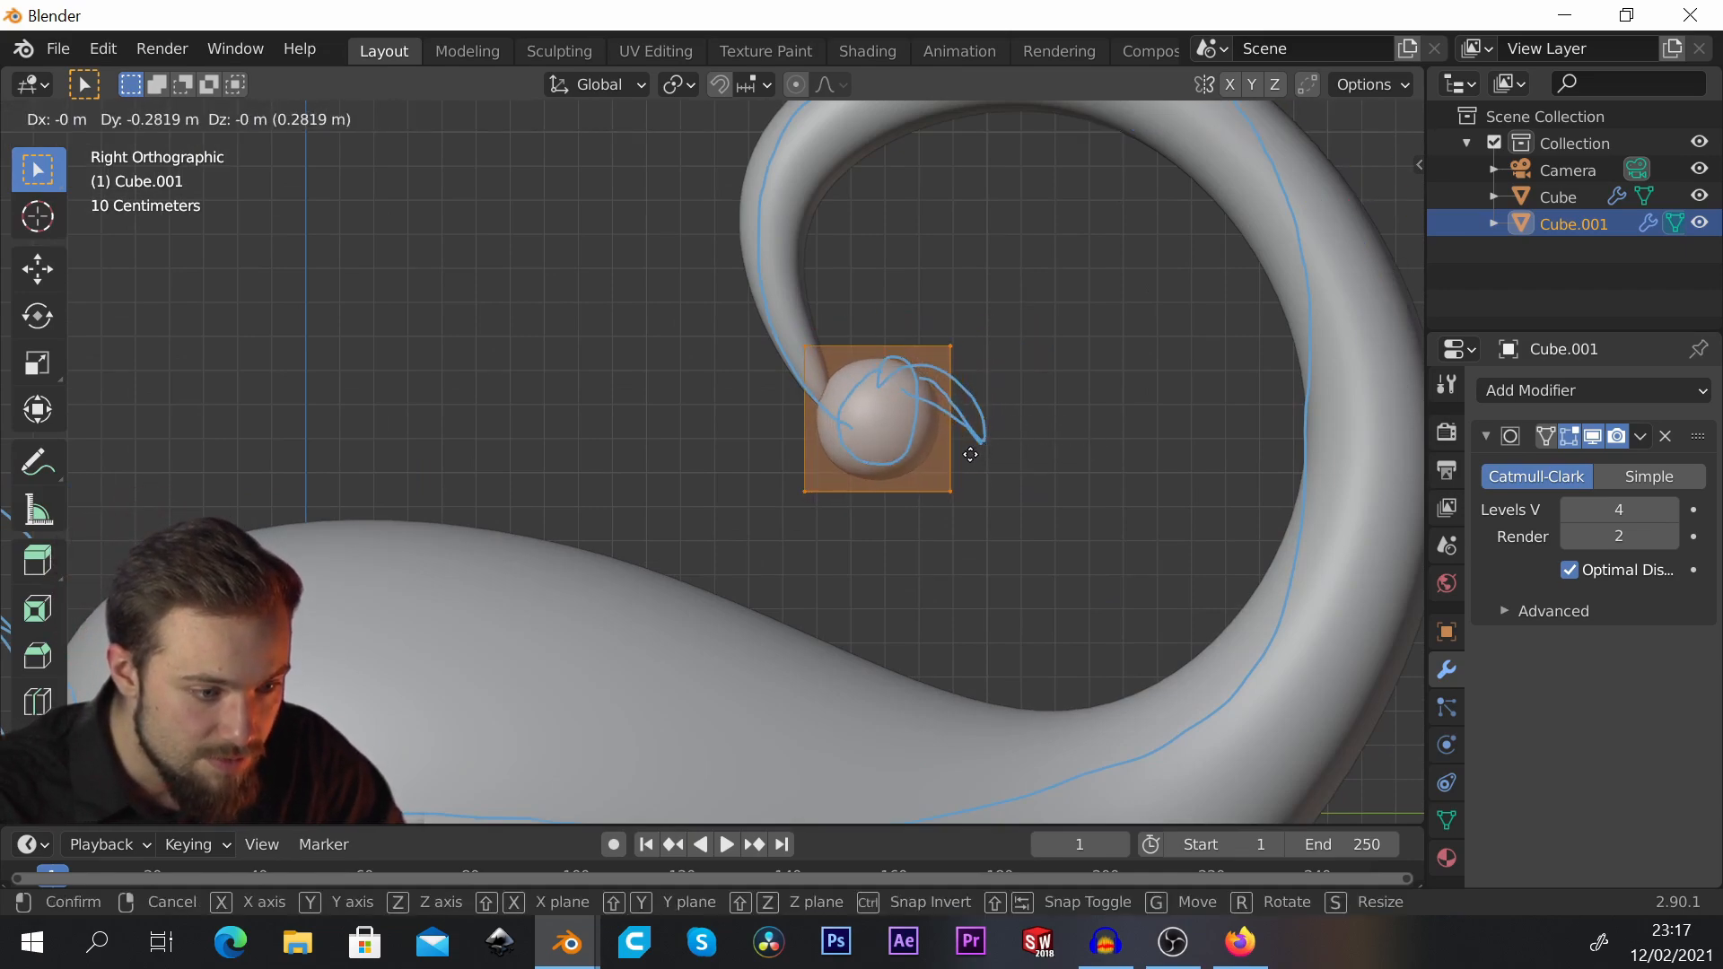
pyautogui.click(861, 412)
pyautogui.scroll(2, 861, 411)
pyautogui.scroll(1, 935, 402)
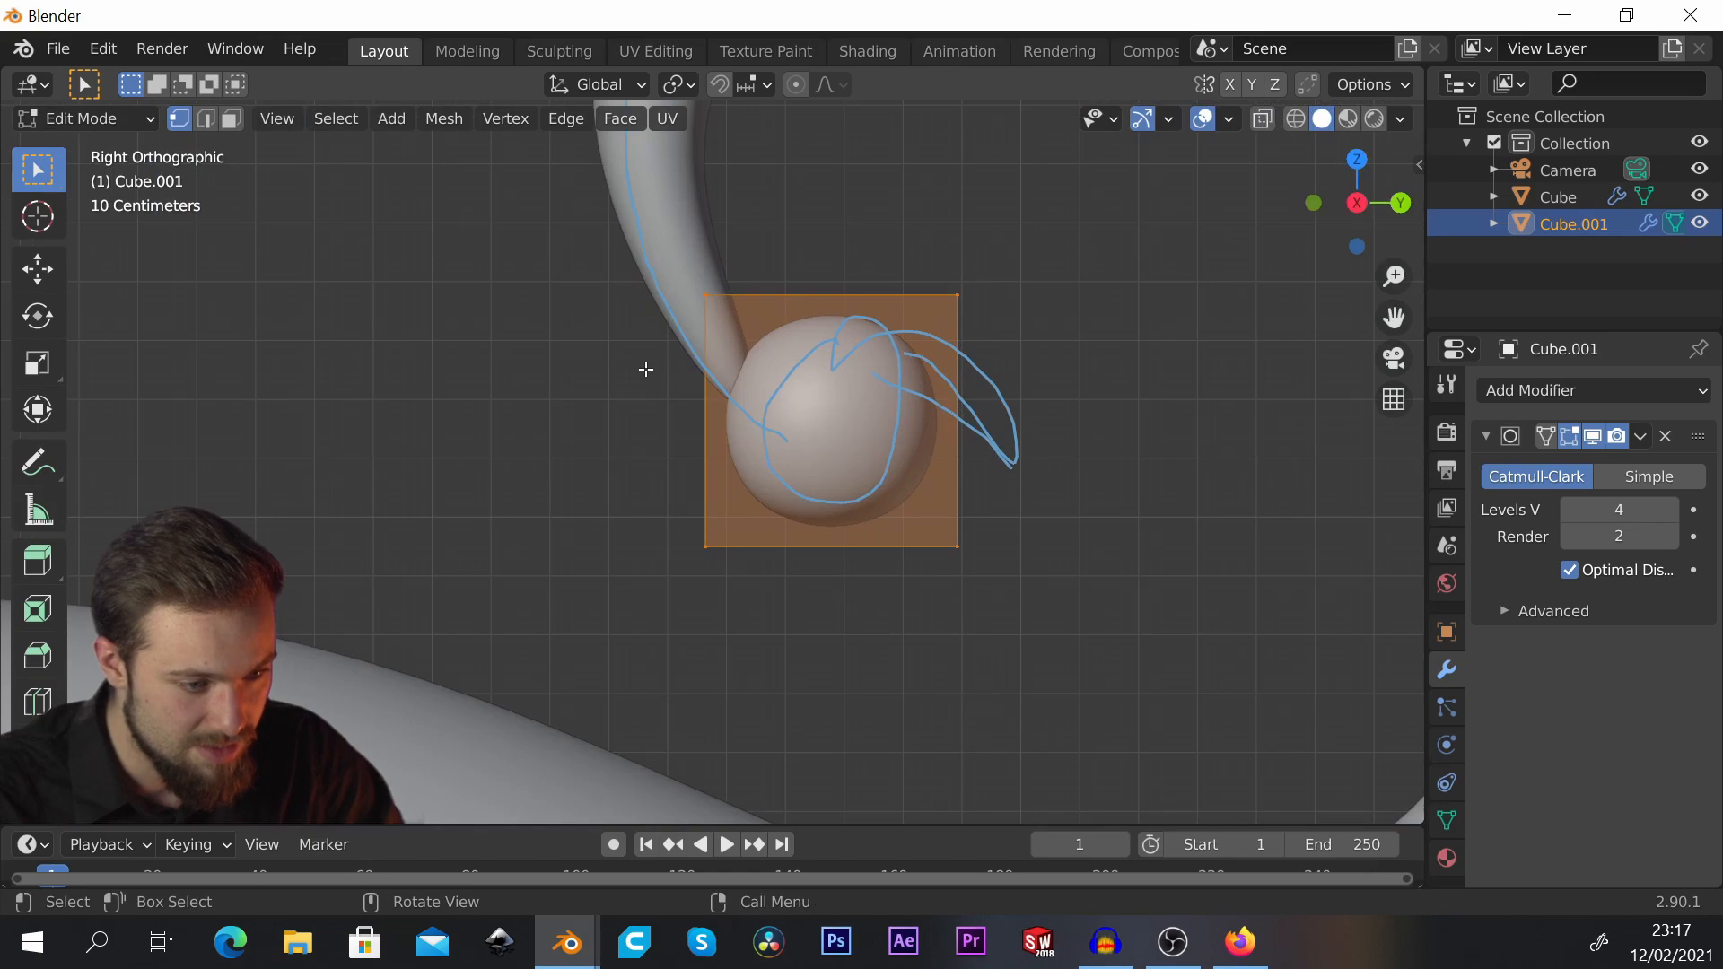
pyautogui.scroll(-1, 645, 369)
pyautogui.scroll(1, 790, 395)
pyautogui.press('g')
pyautogui.rightClick(814, 402)
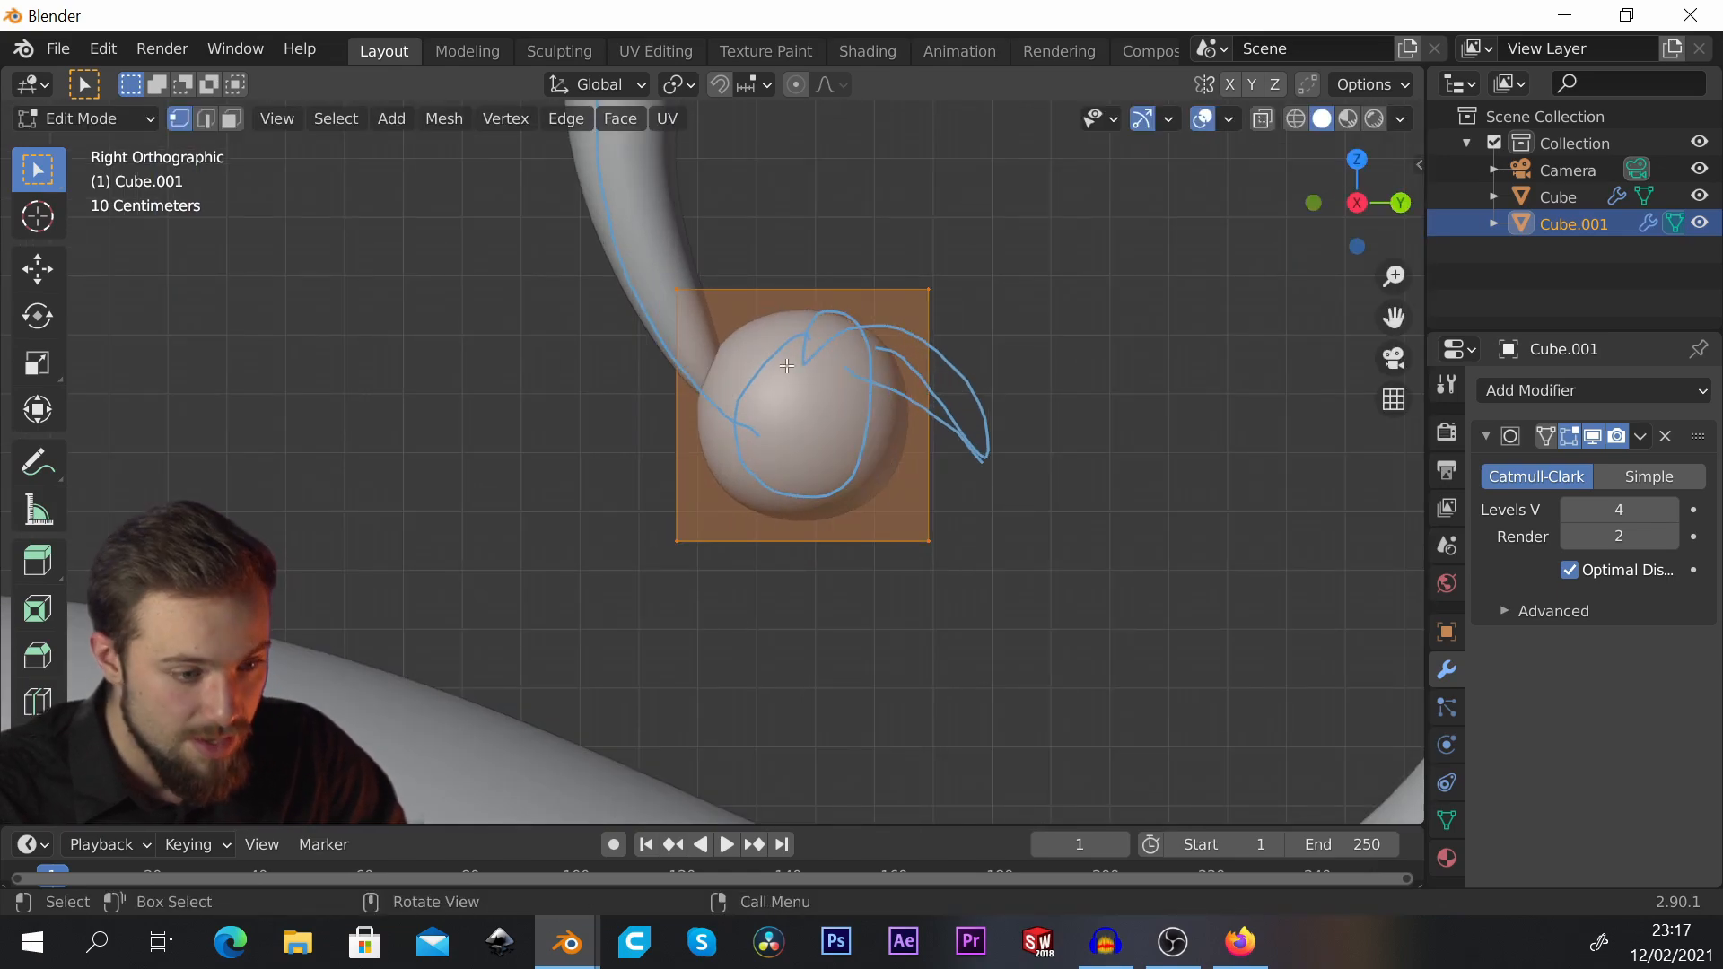
# Step: Extrude the ball cage's +Y face outward and scale the new end face down to a narrow stinger tip
pyautogui.moveTo(841, 219); pyautogui.dragTo(1050, 596)
pyautogui.moveTo(1058, 607); pyautogui.dragTo(997, 242, button='middle')
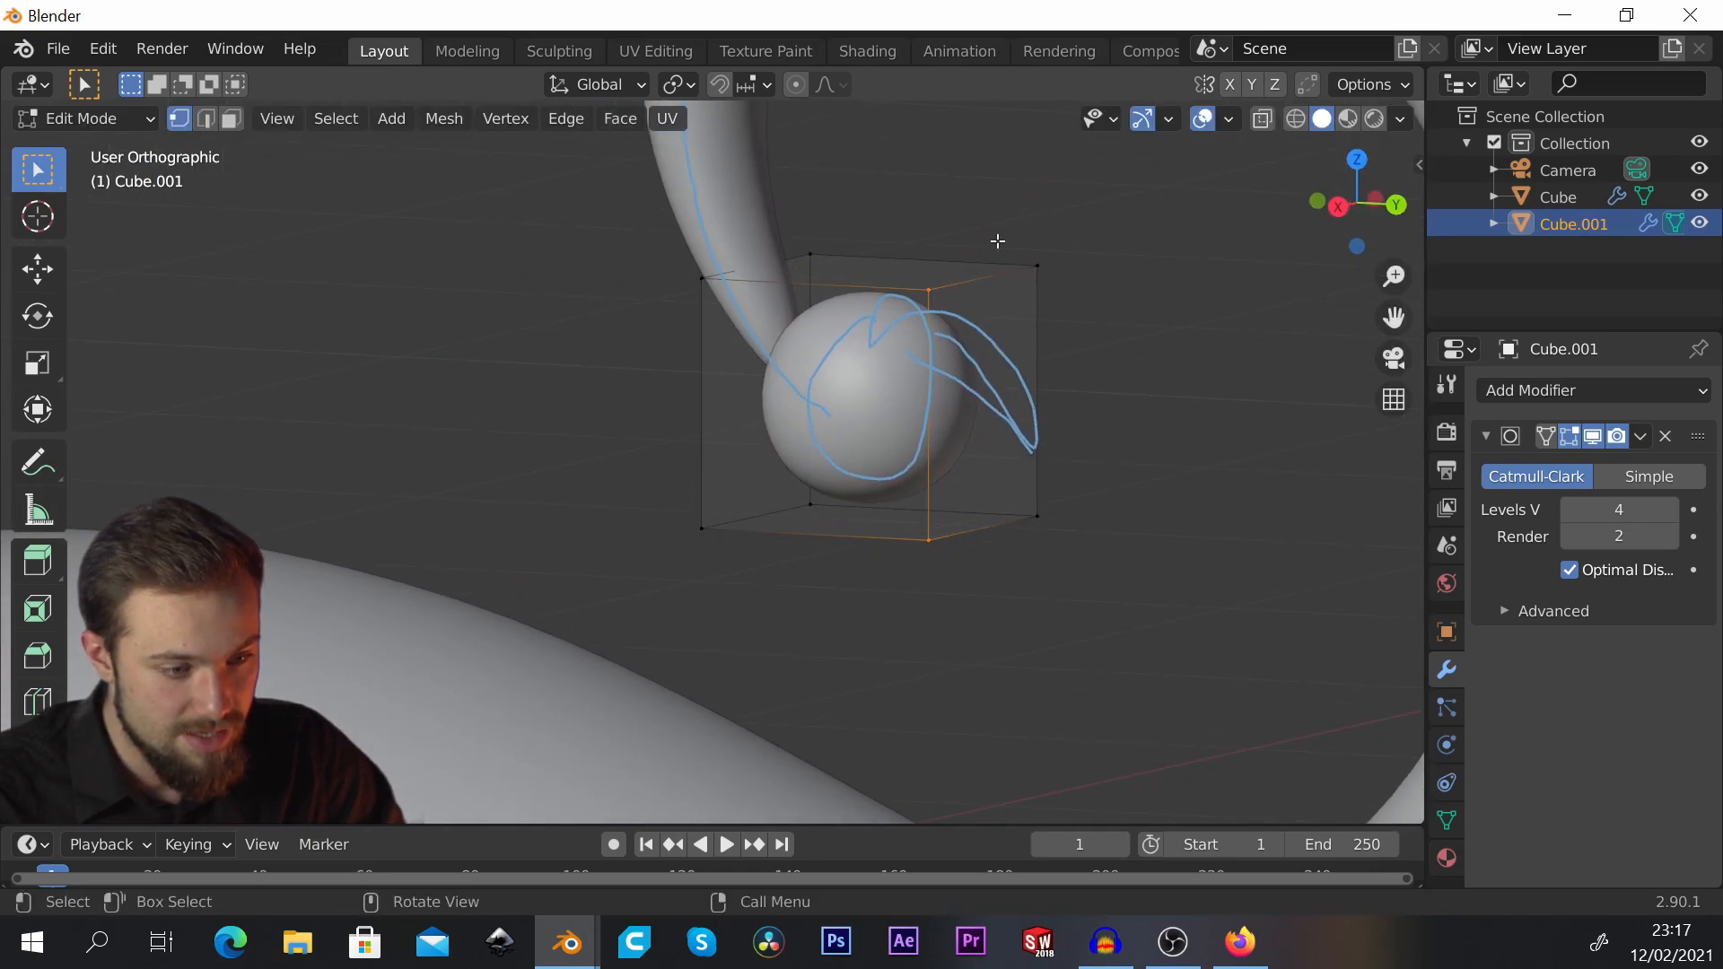
pyautogui.moveTo(879, 218); pyautogui.dragTo(1145, 601)
pyautogui.press('KP_3')
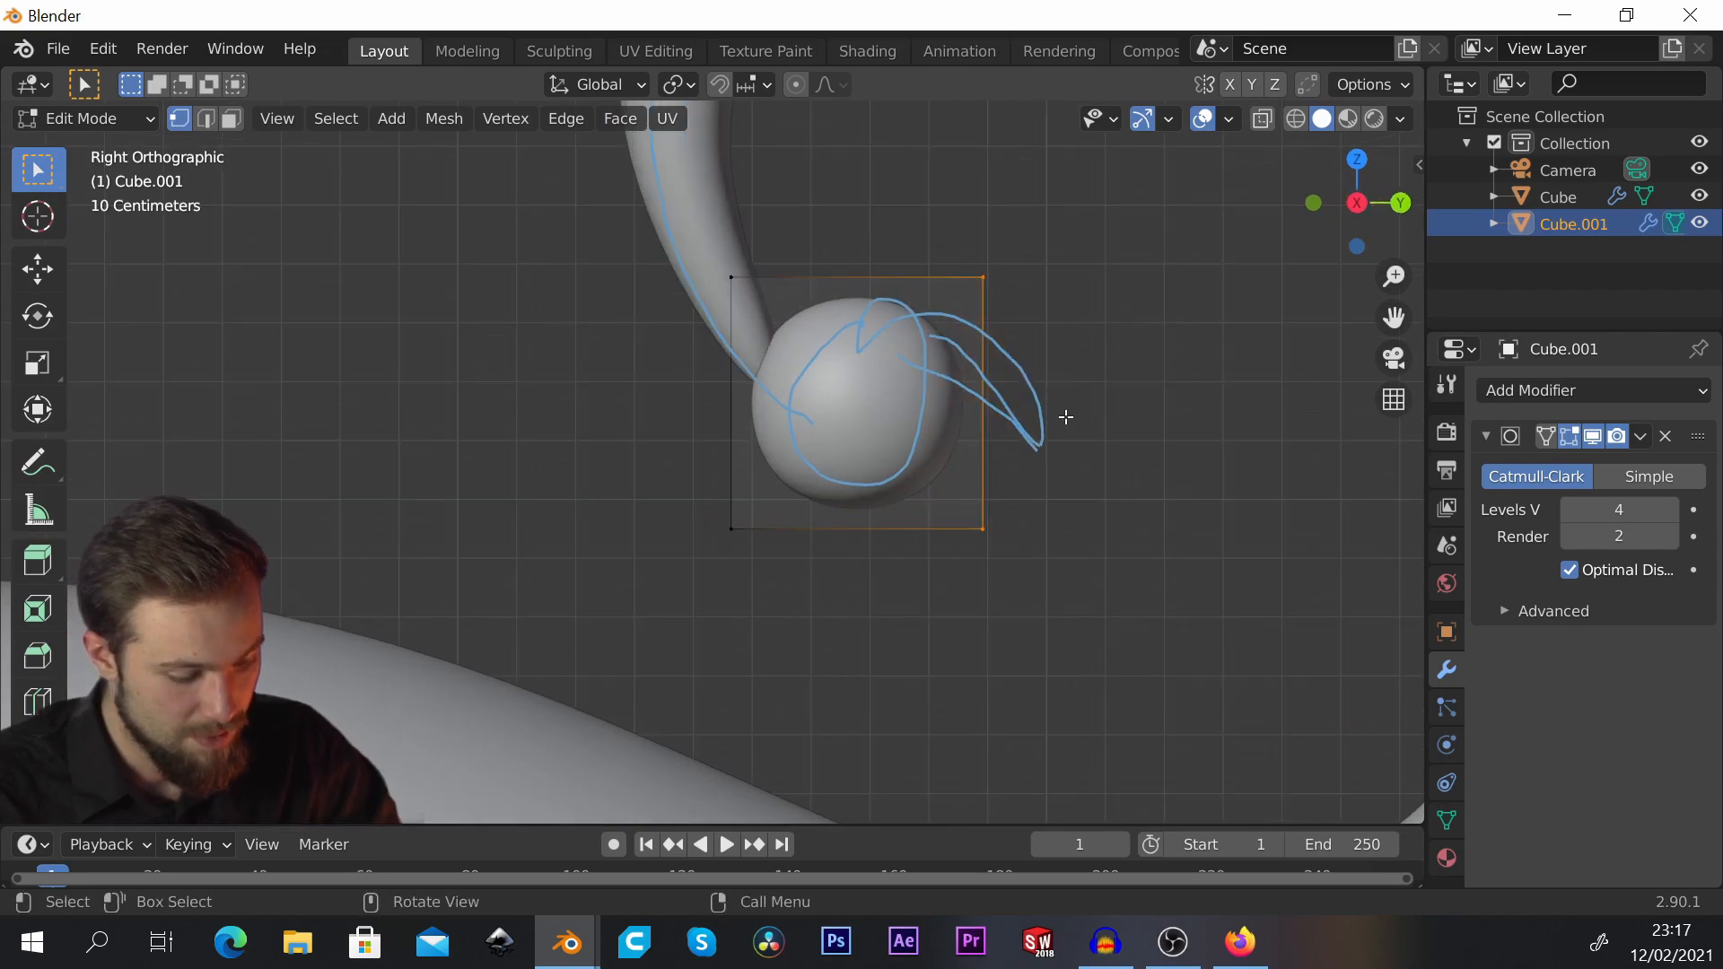
pyautogui.press('e')
pyautogui.click(1275, 428)
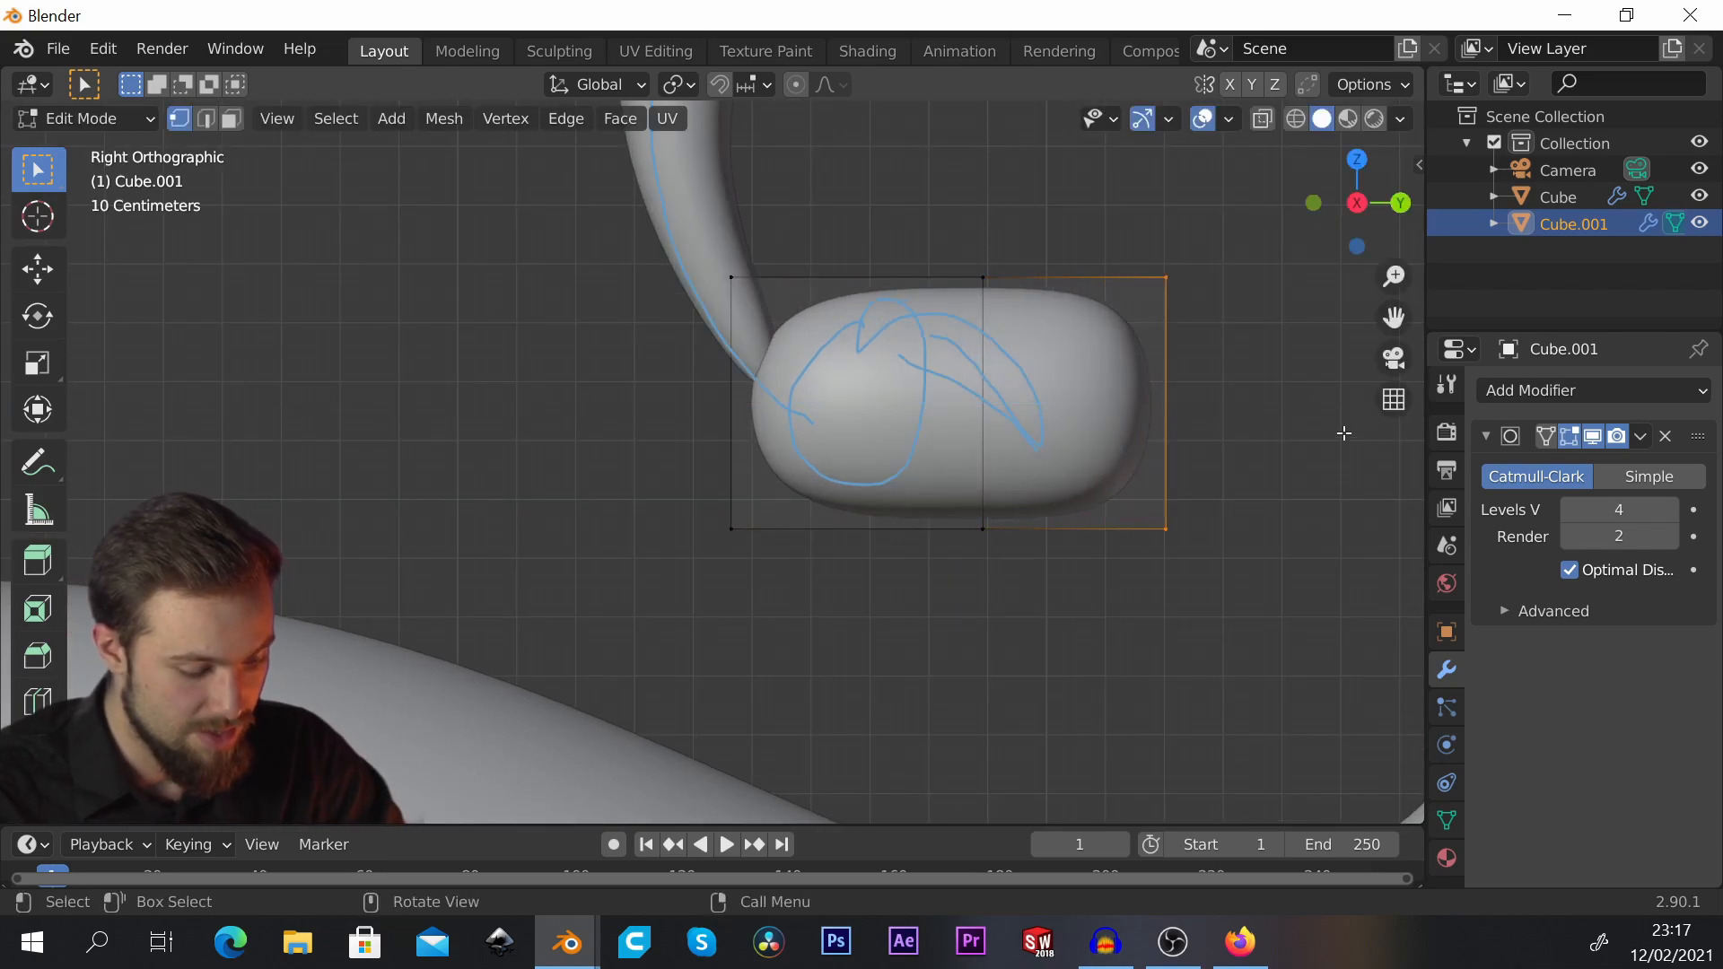
pyautogui.press('s')
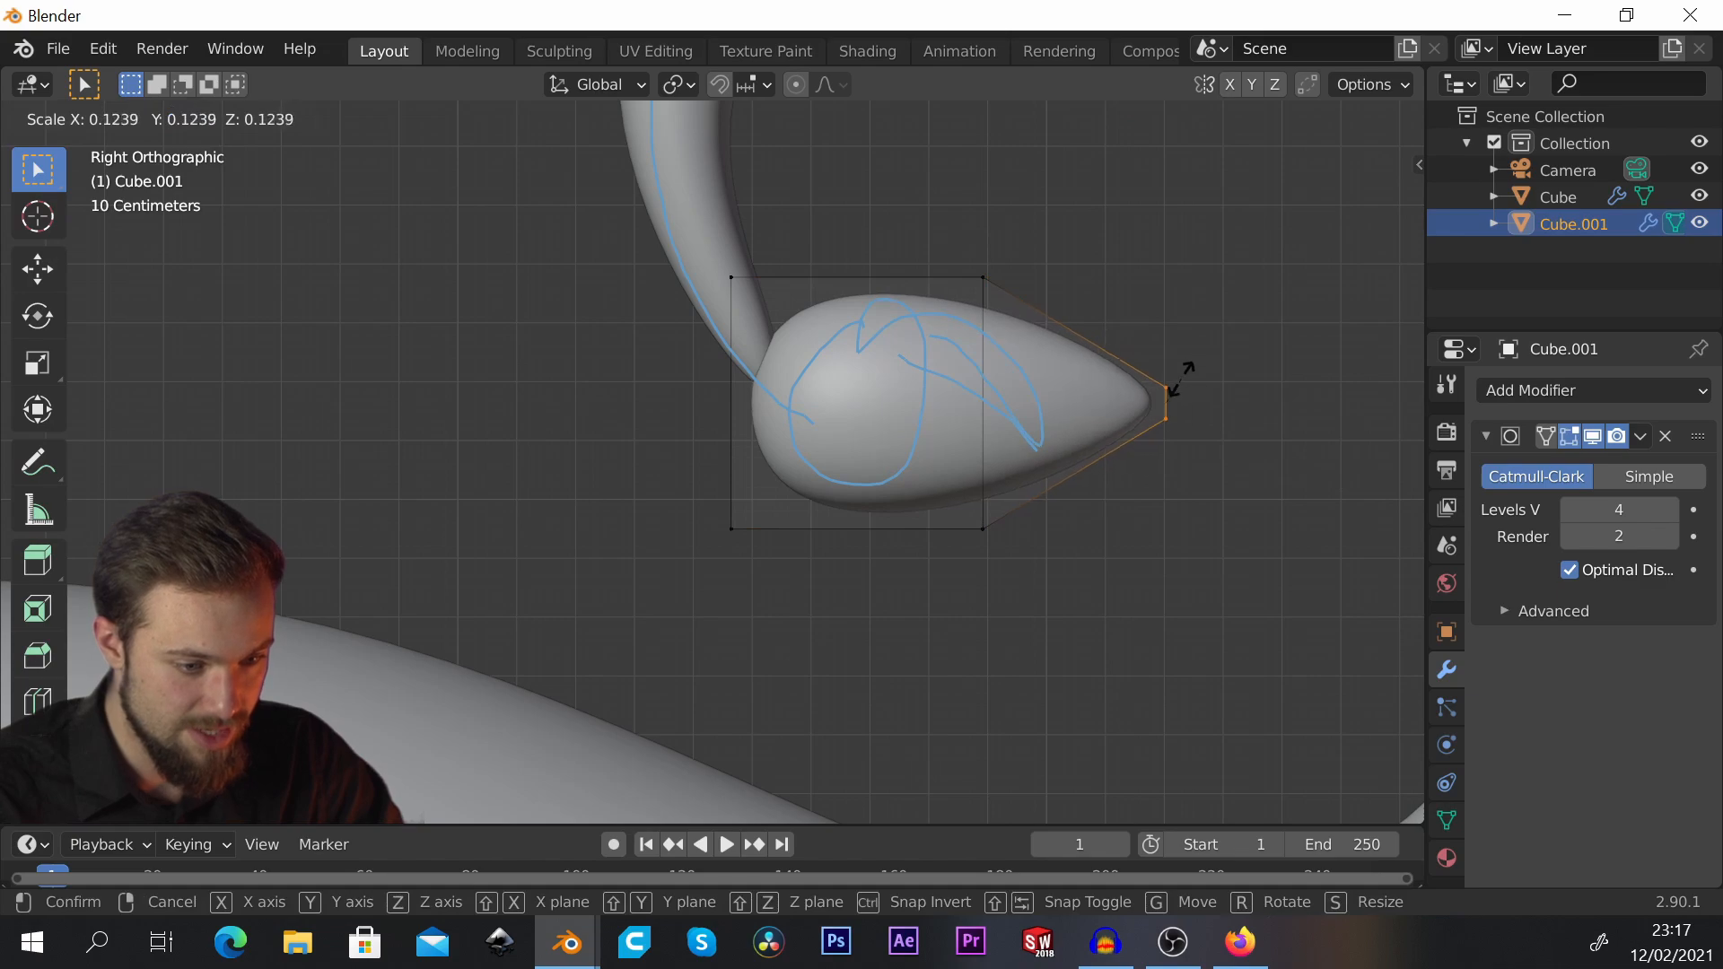
pyautogui.click(1181, 393)
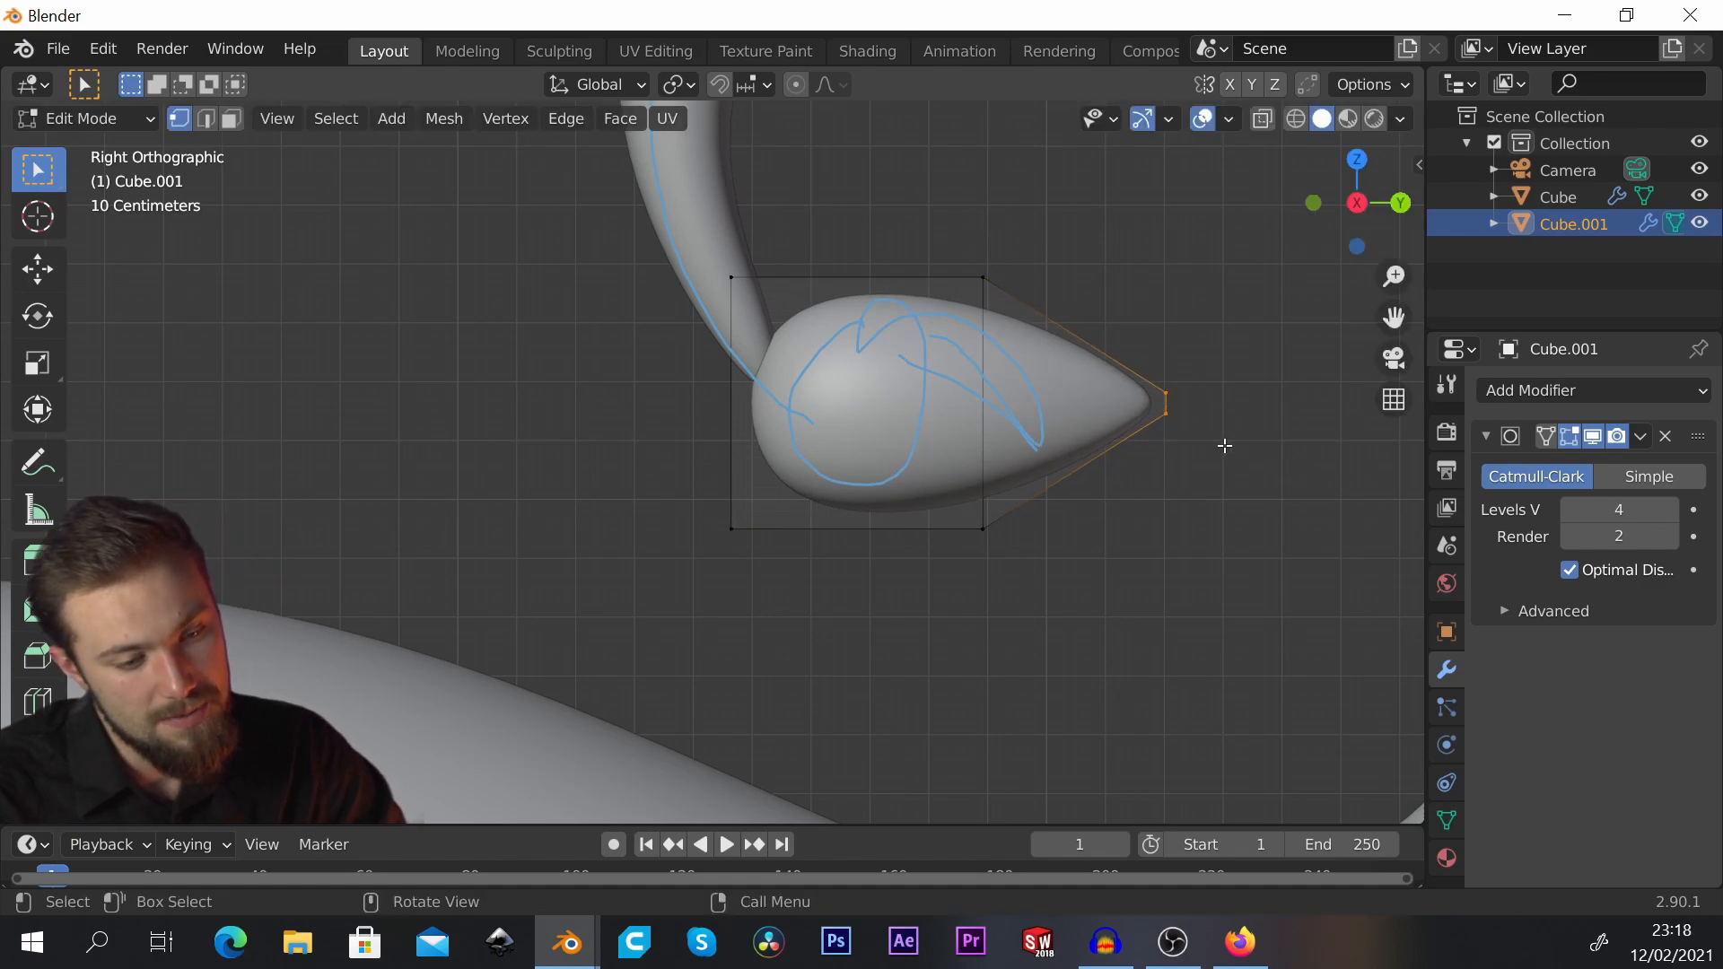
# Step: Move the stinger's end face down below the ball and rotate it to follow the downward slope
pyautogui.press('g')
pyautogui.click(1228, 659)
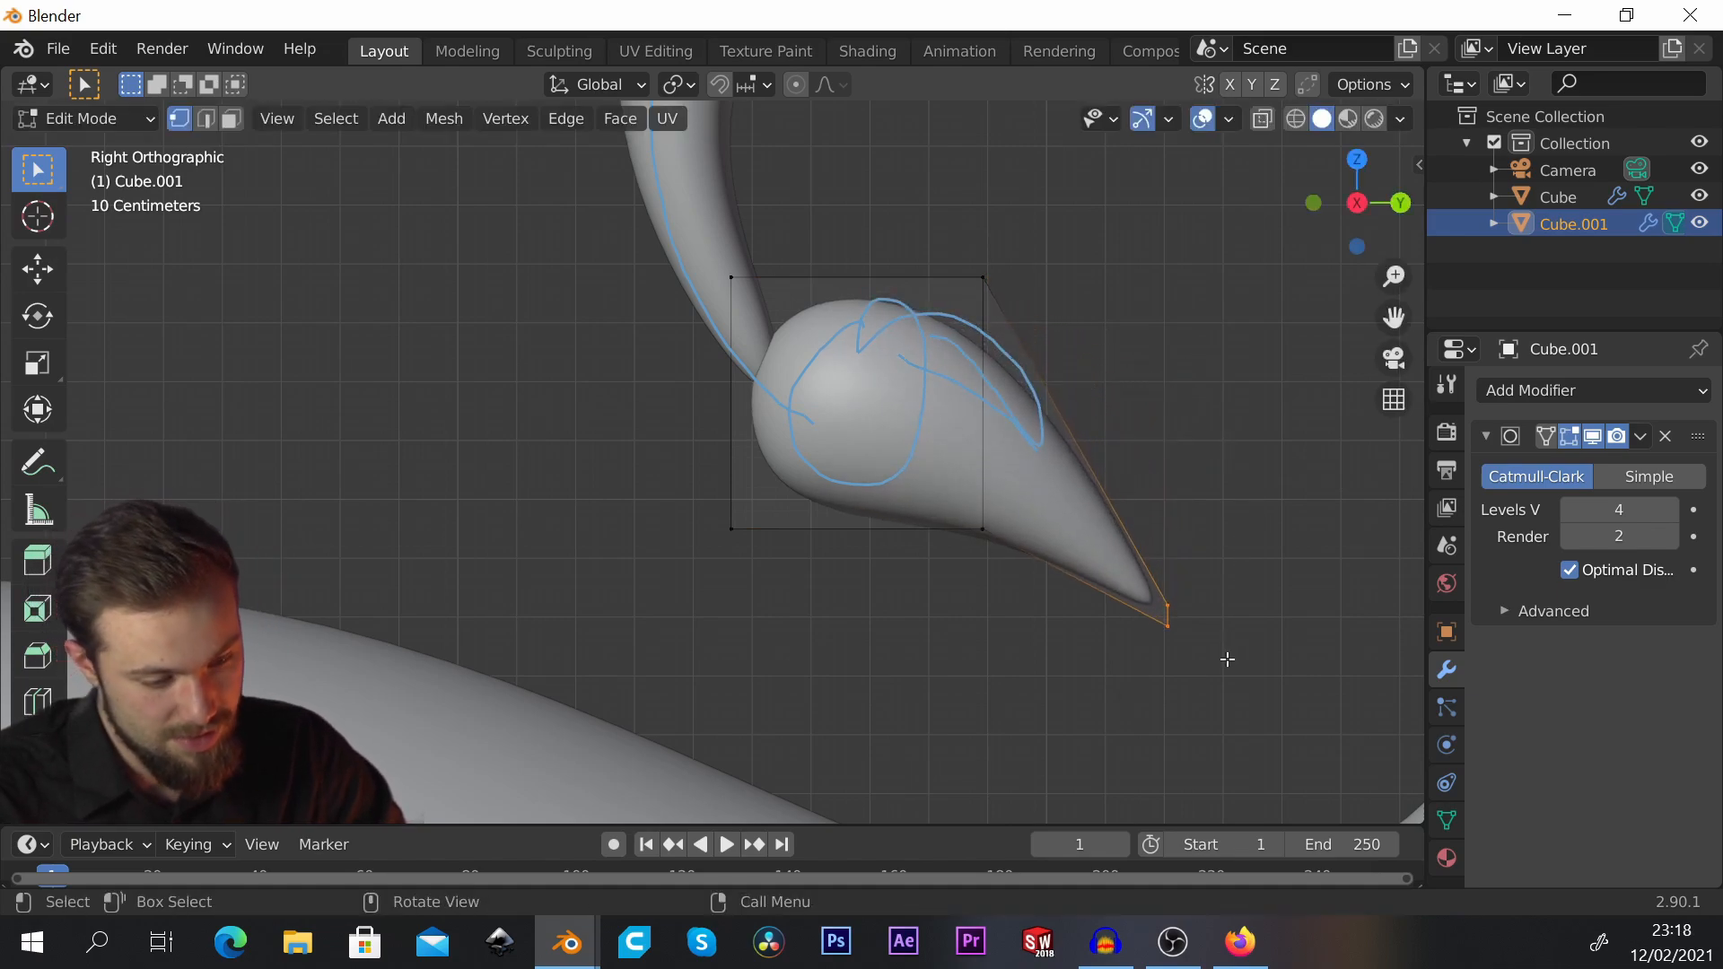
pyautogui.press('r')
pyautogui.click(1325, 736)
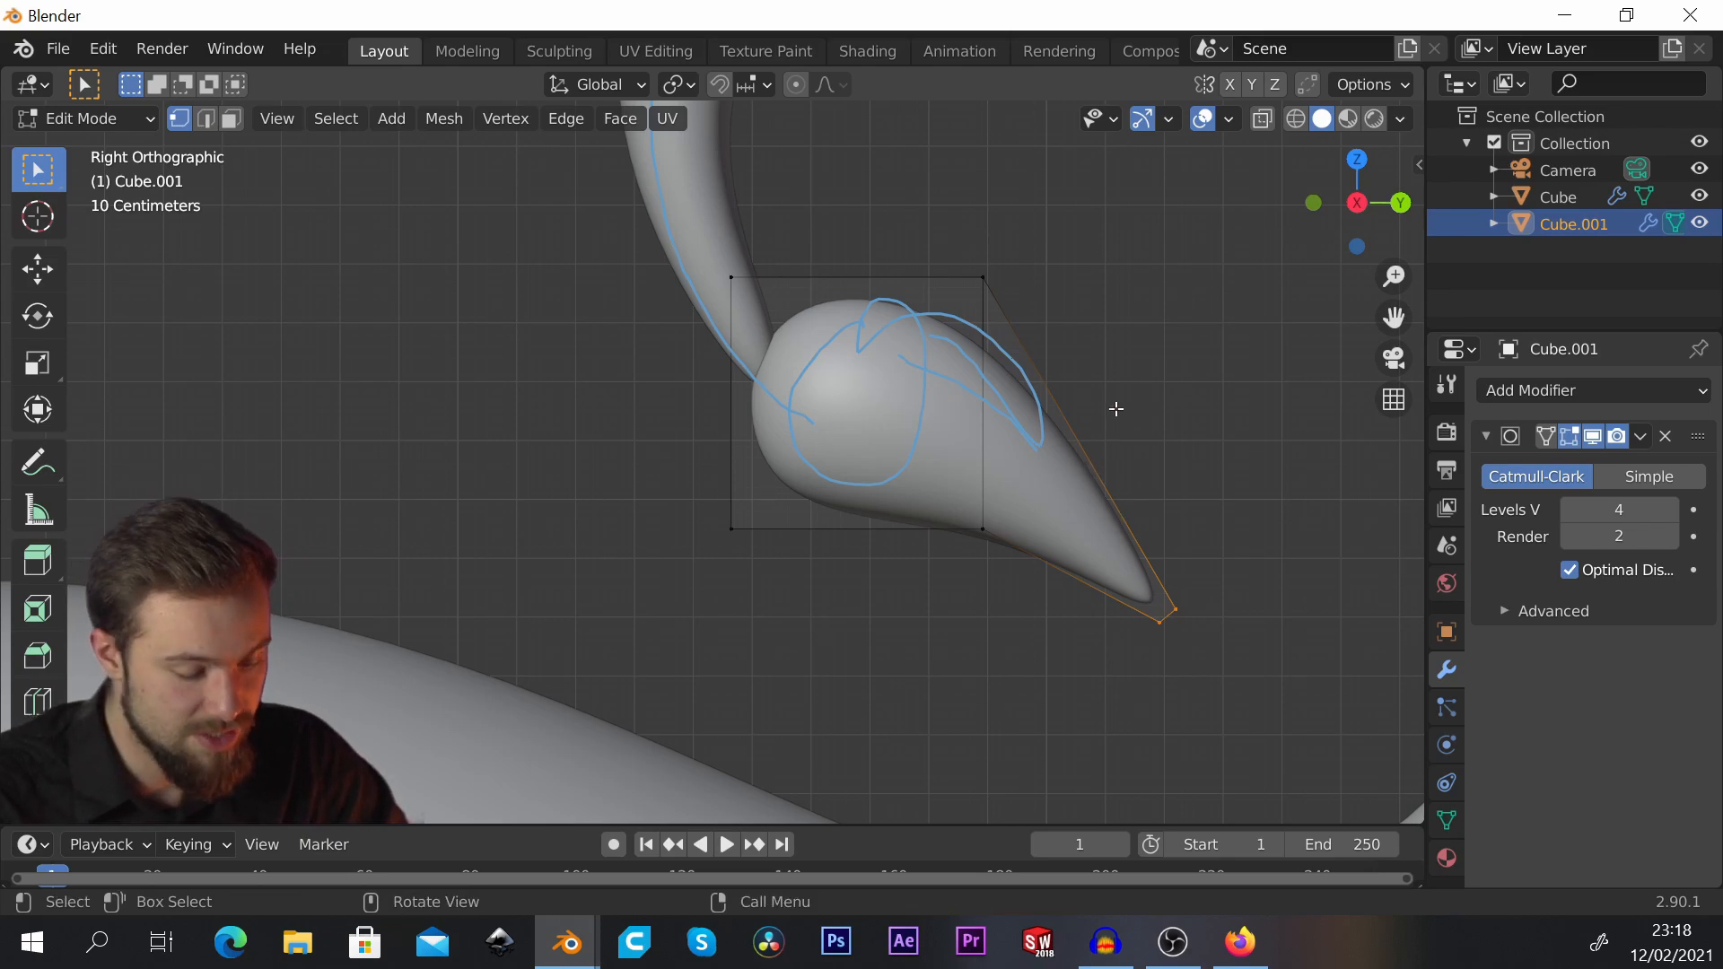
# Step: Add a single centred loop cut around the stinger, midway between the ball and the tip
pyautogui.click(1135, 371)
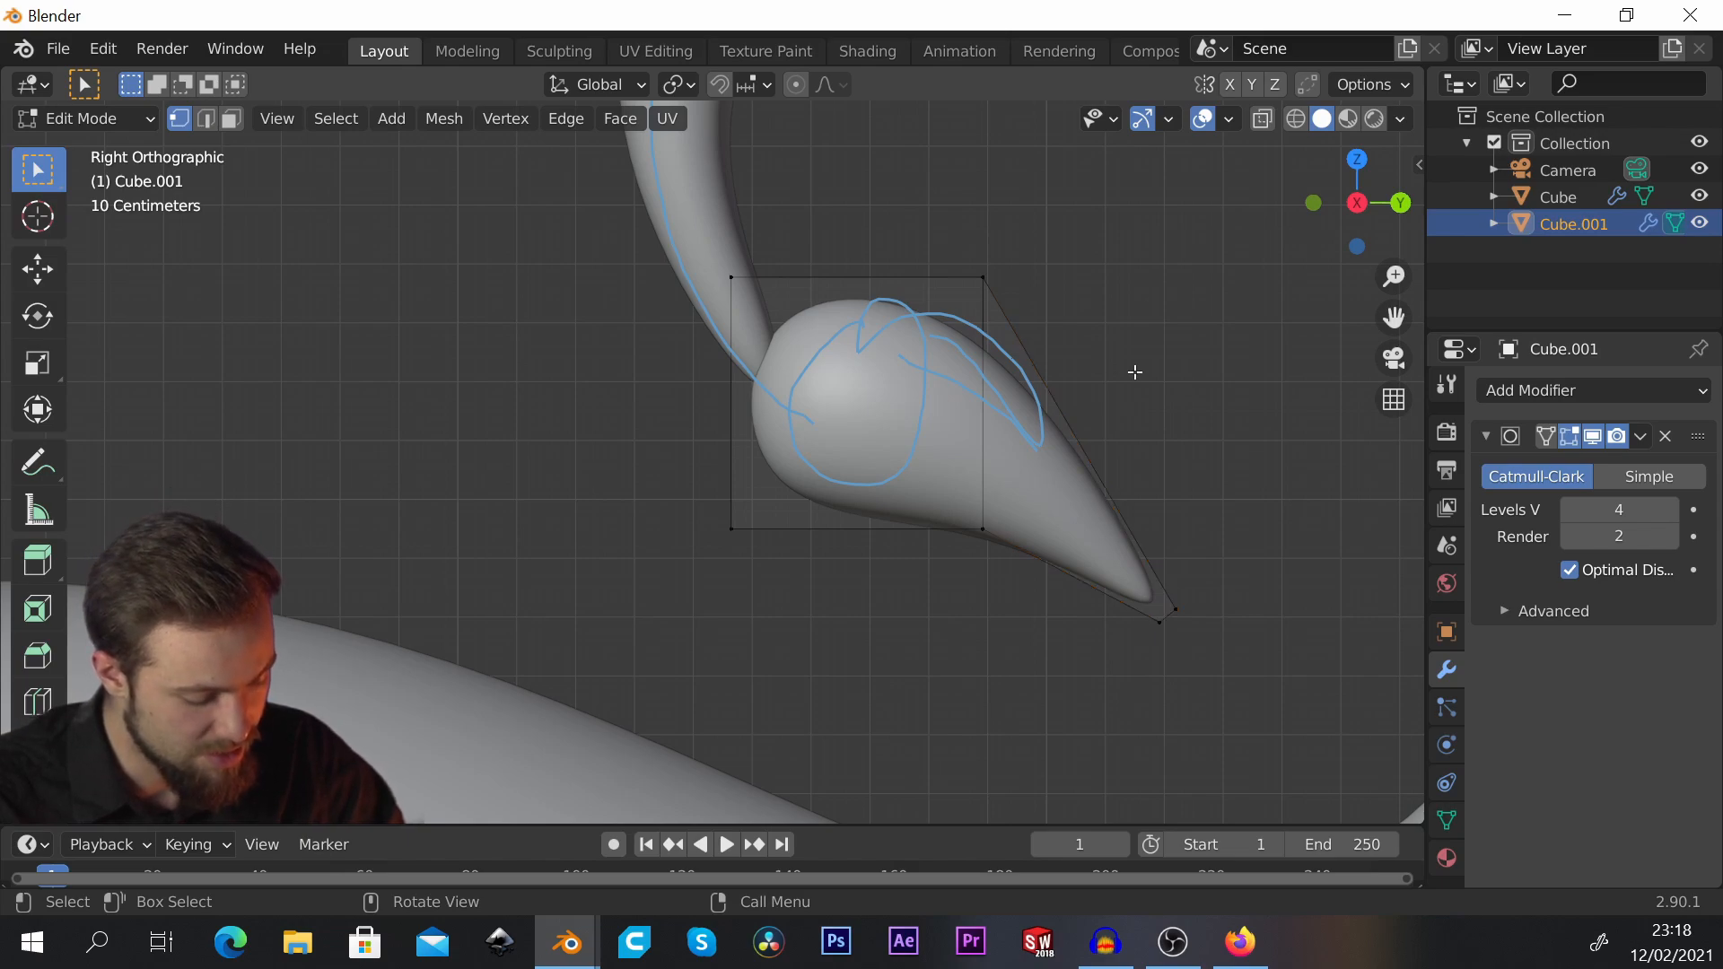
pyautogui.hotkey('ctrl', 'r')
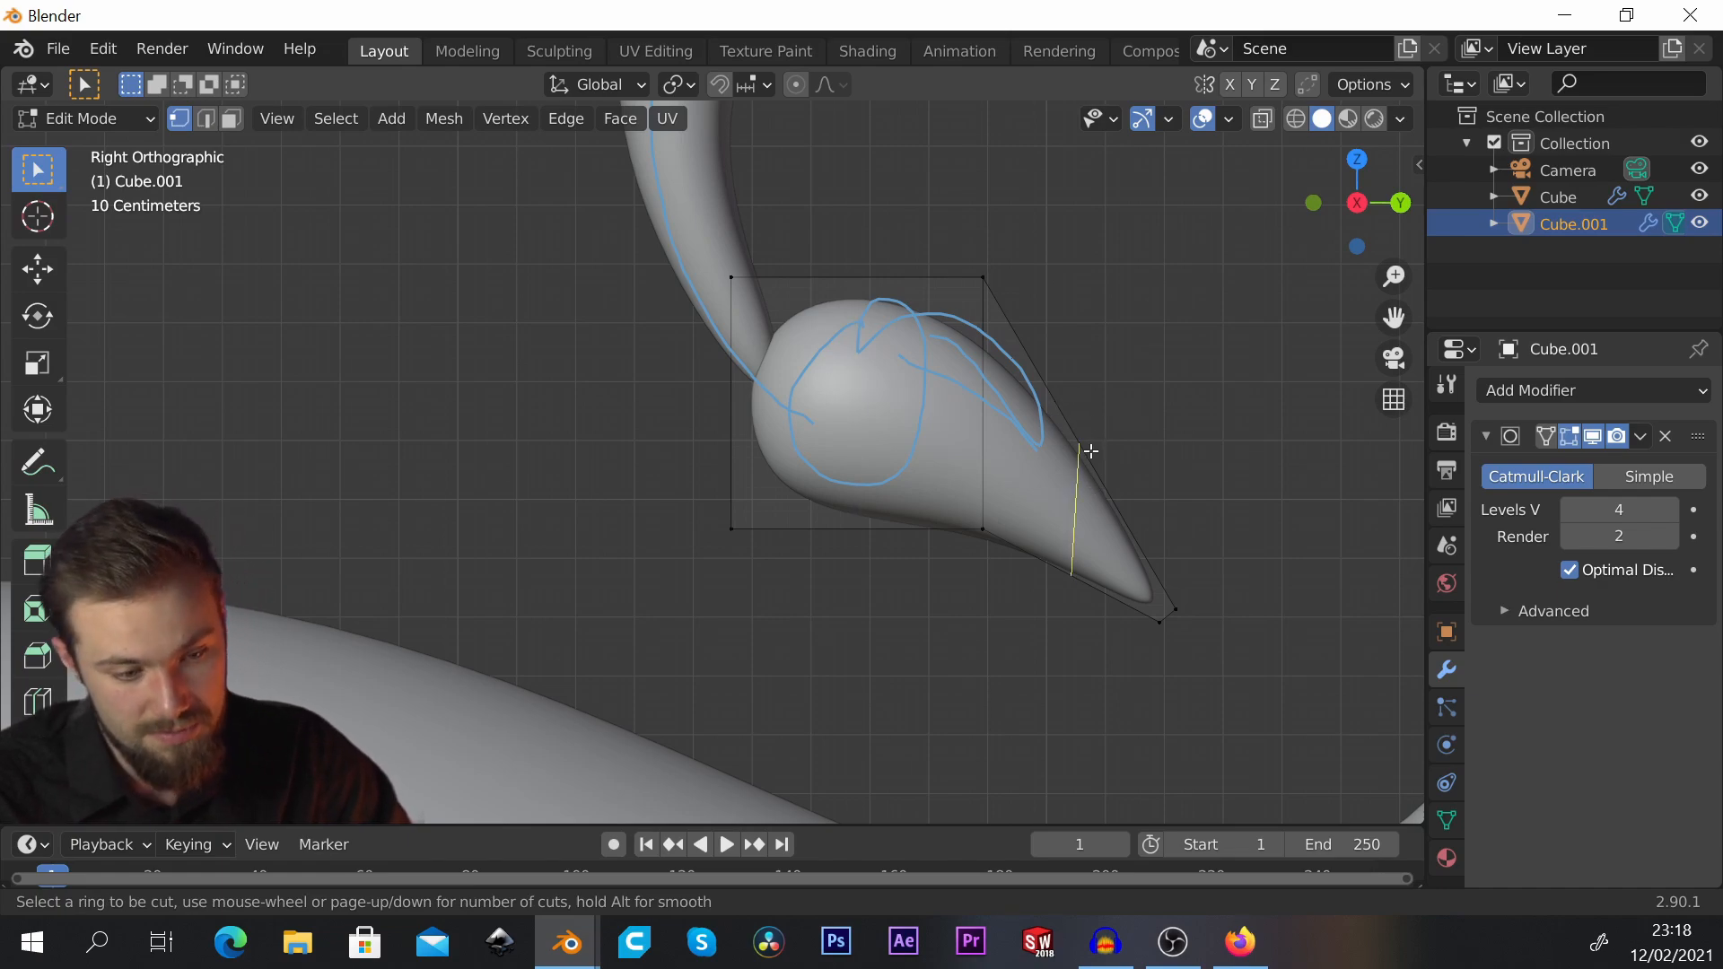
pyautogui.scroll(2, 1091, 452)
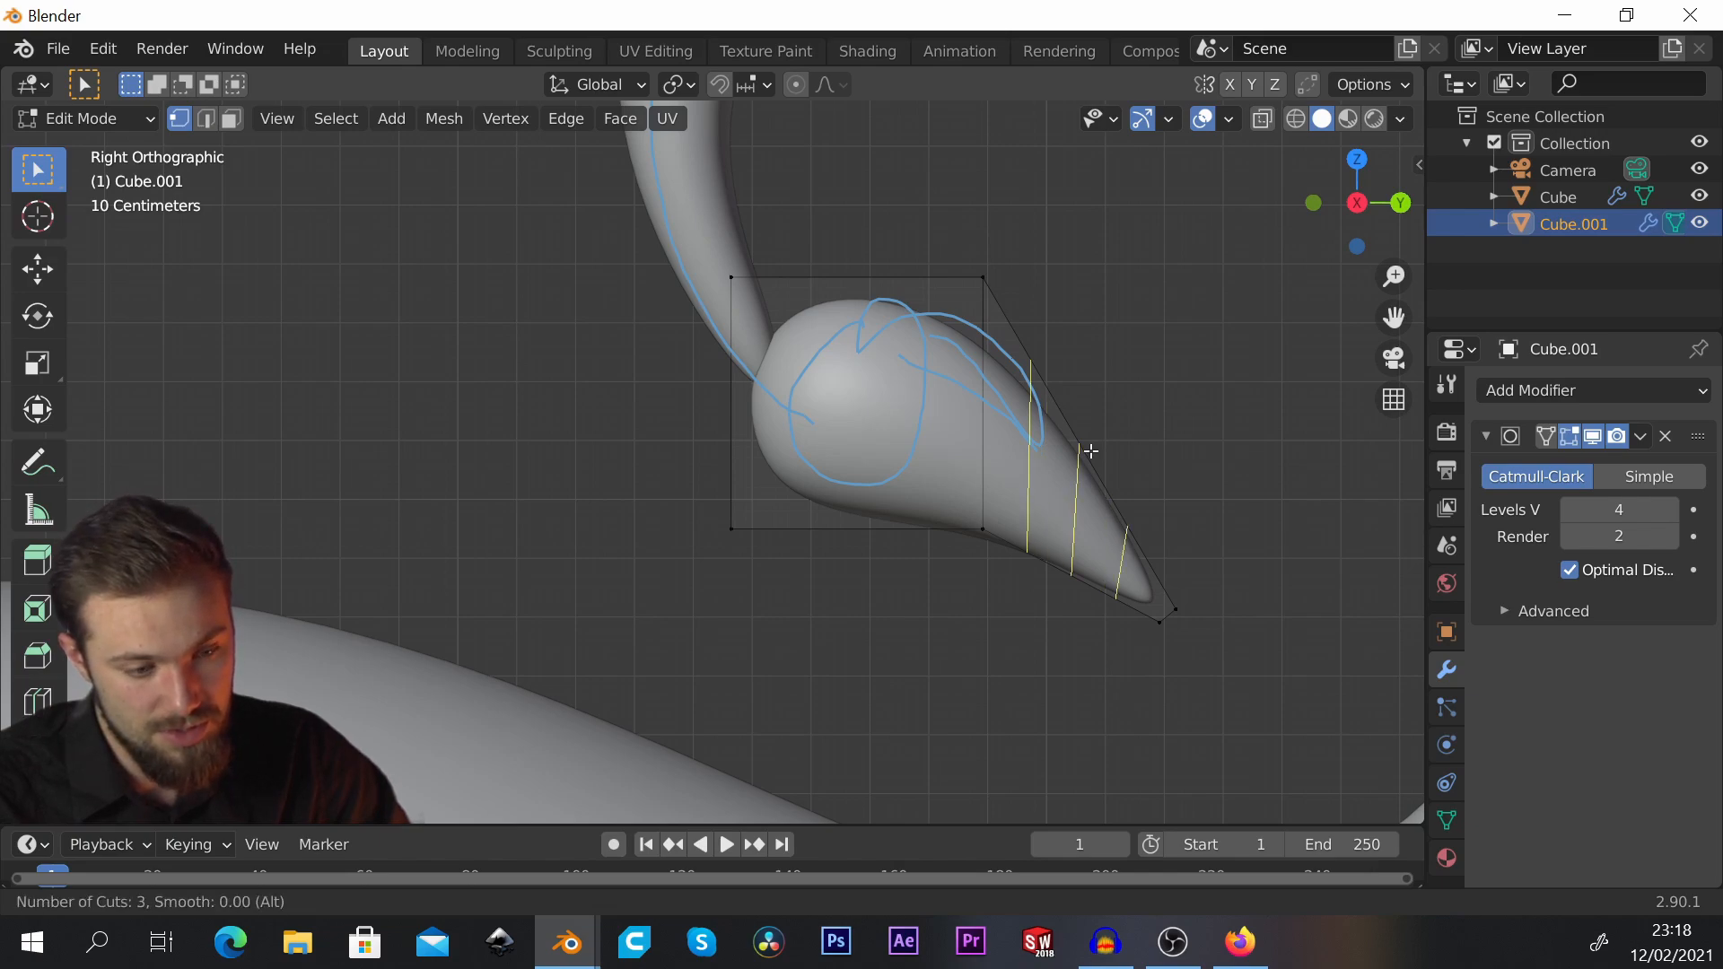
pyautogui.scroll(8, 1090, 452)
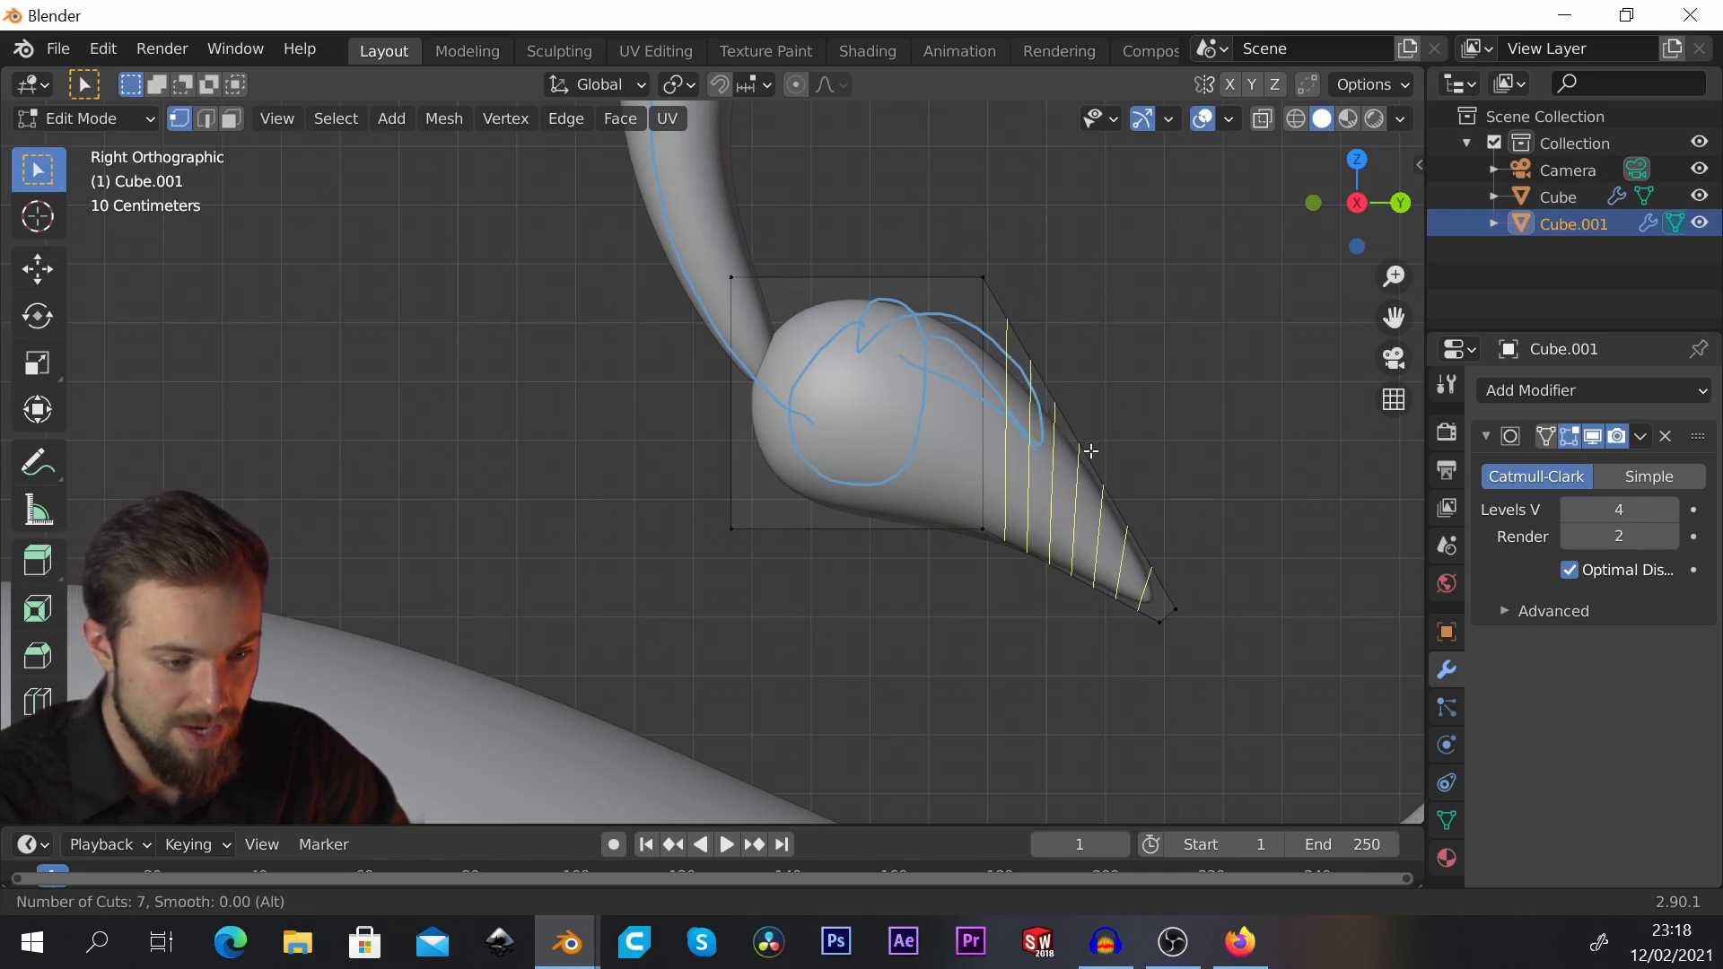
pyautogui.scroll(-8, 1091, 451)
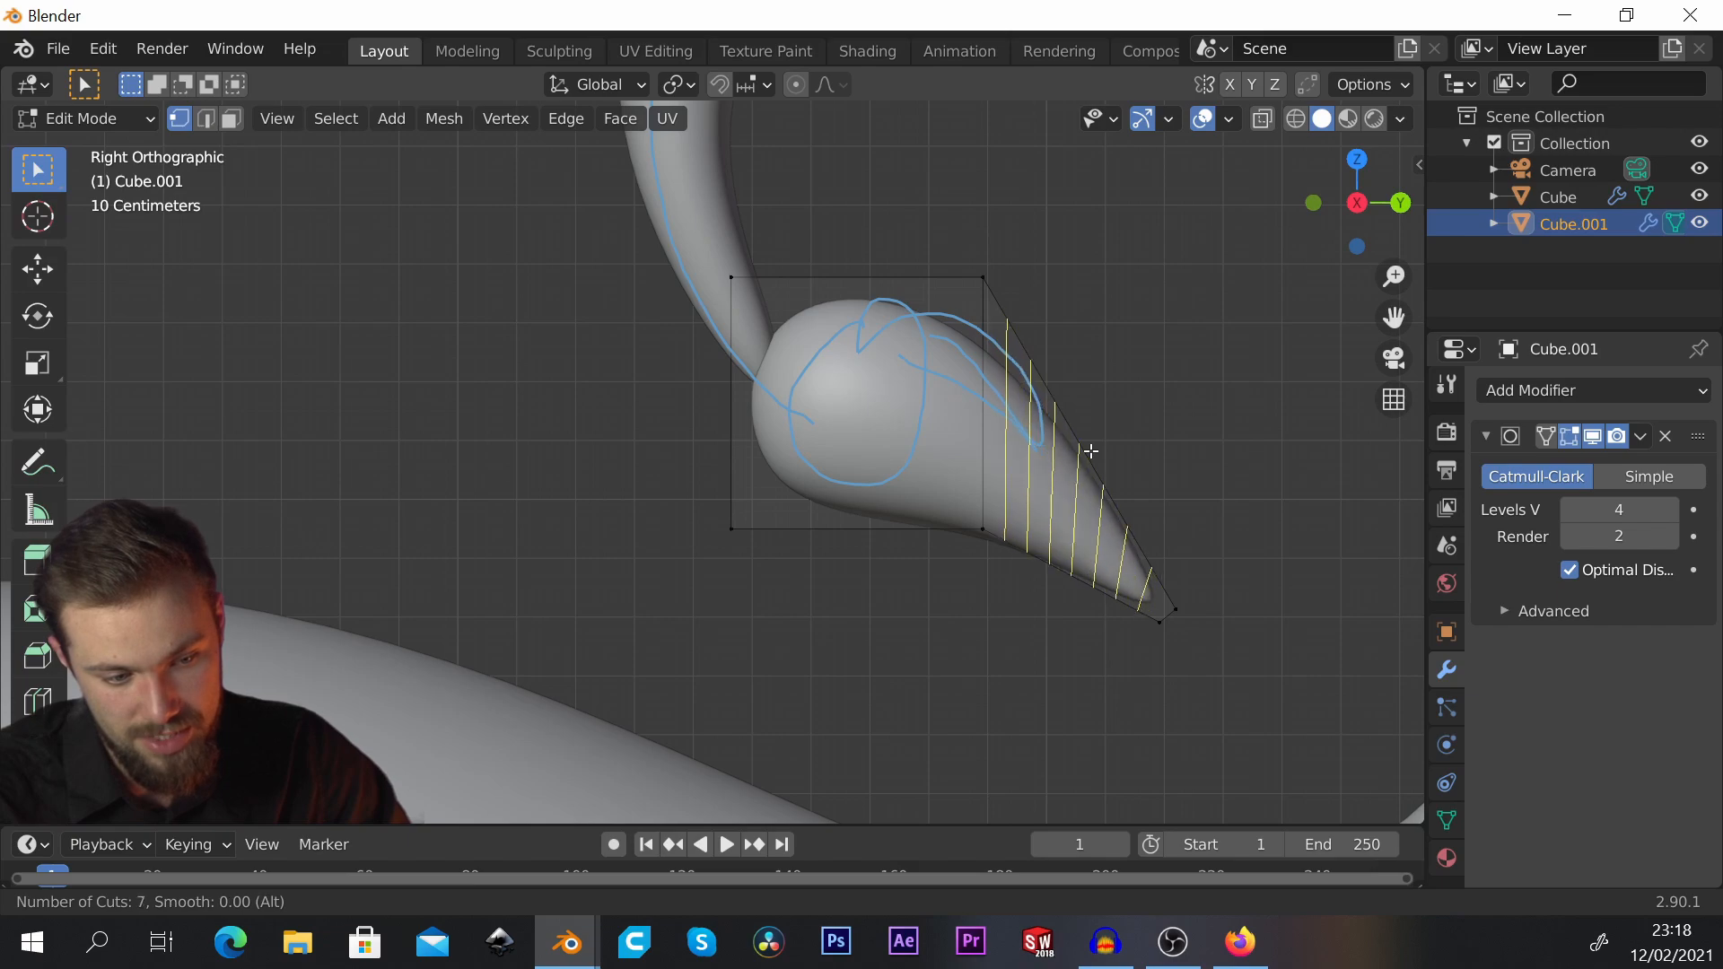
pyautogui.scroll(-2, 1090, 451)
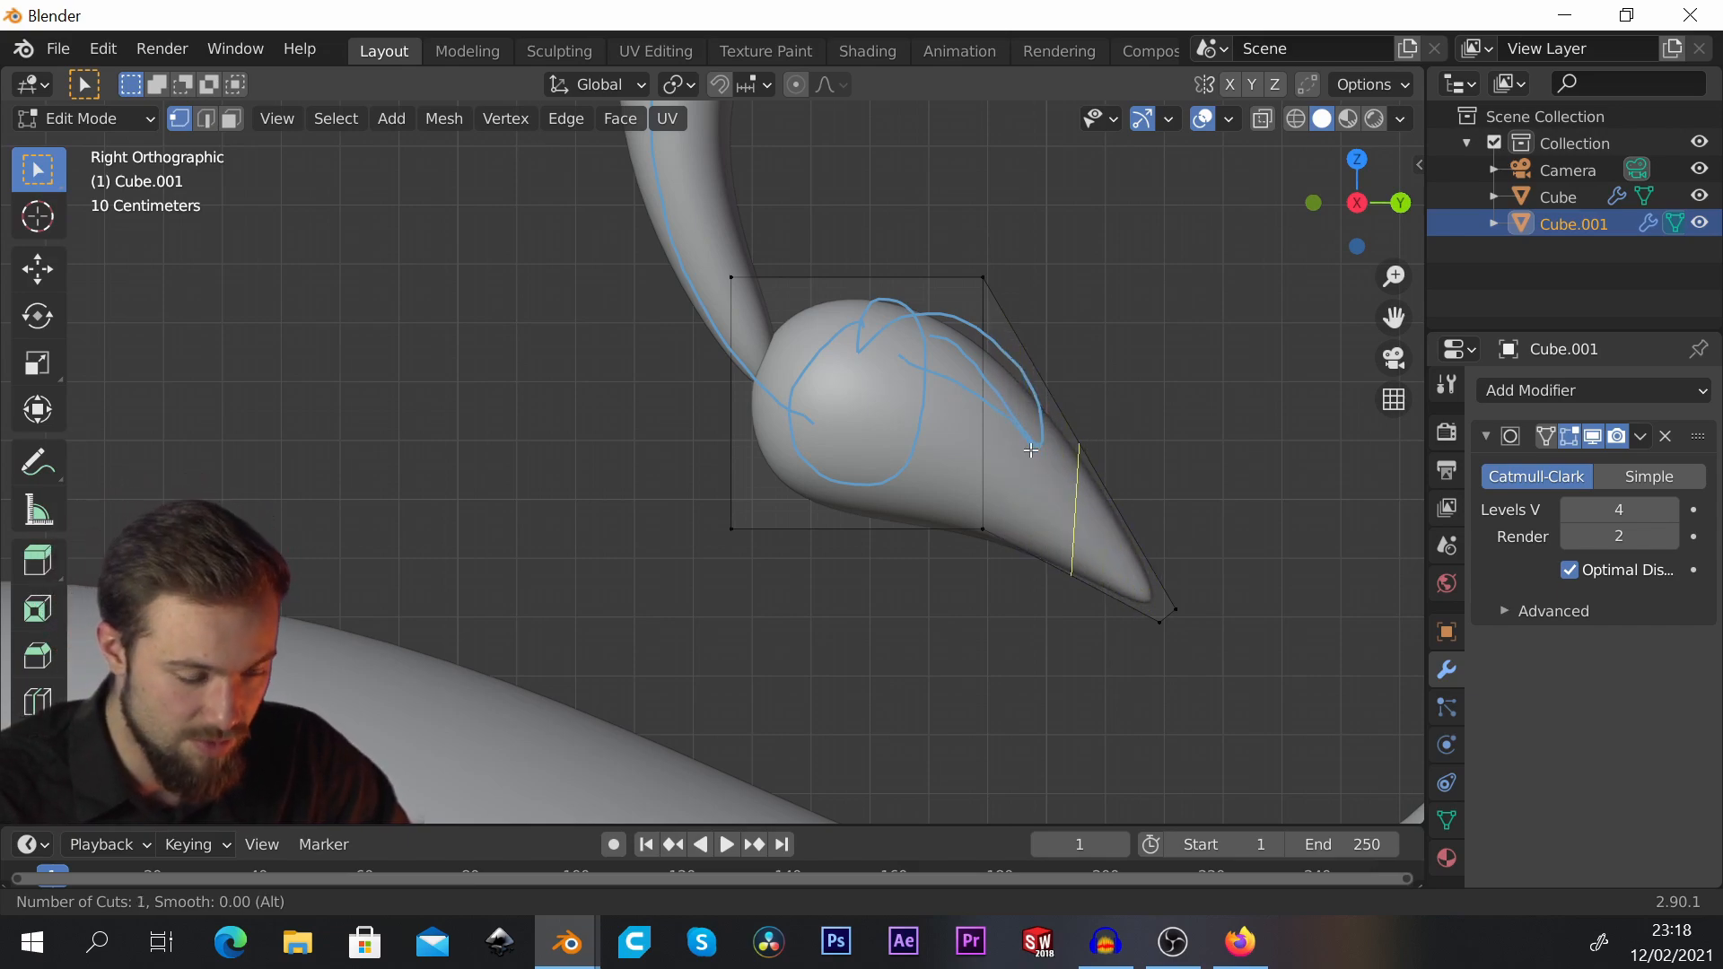
pyautogui.click(1076, 463)
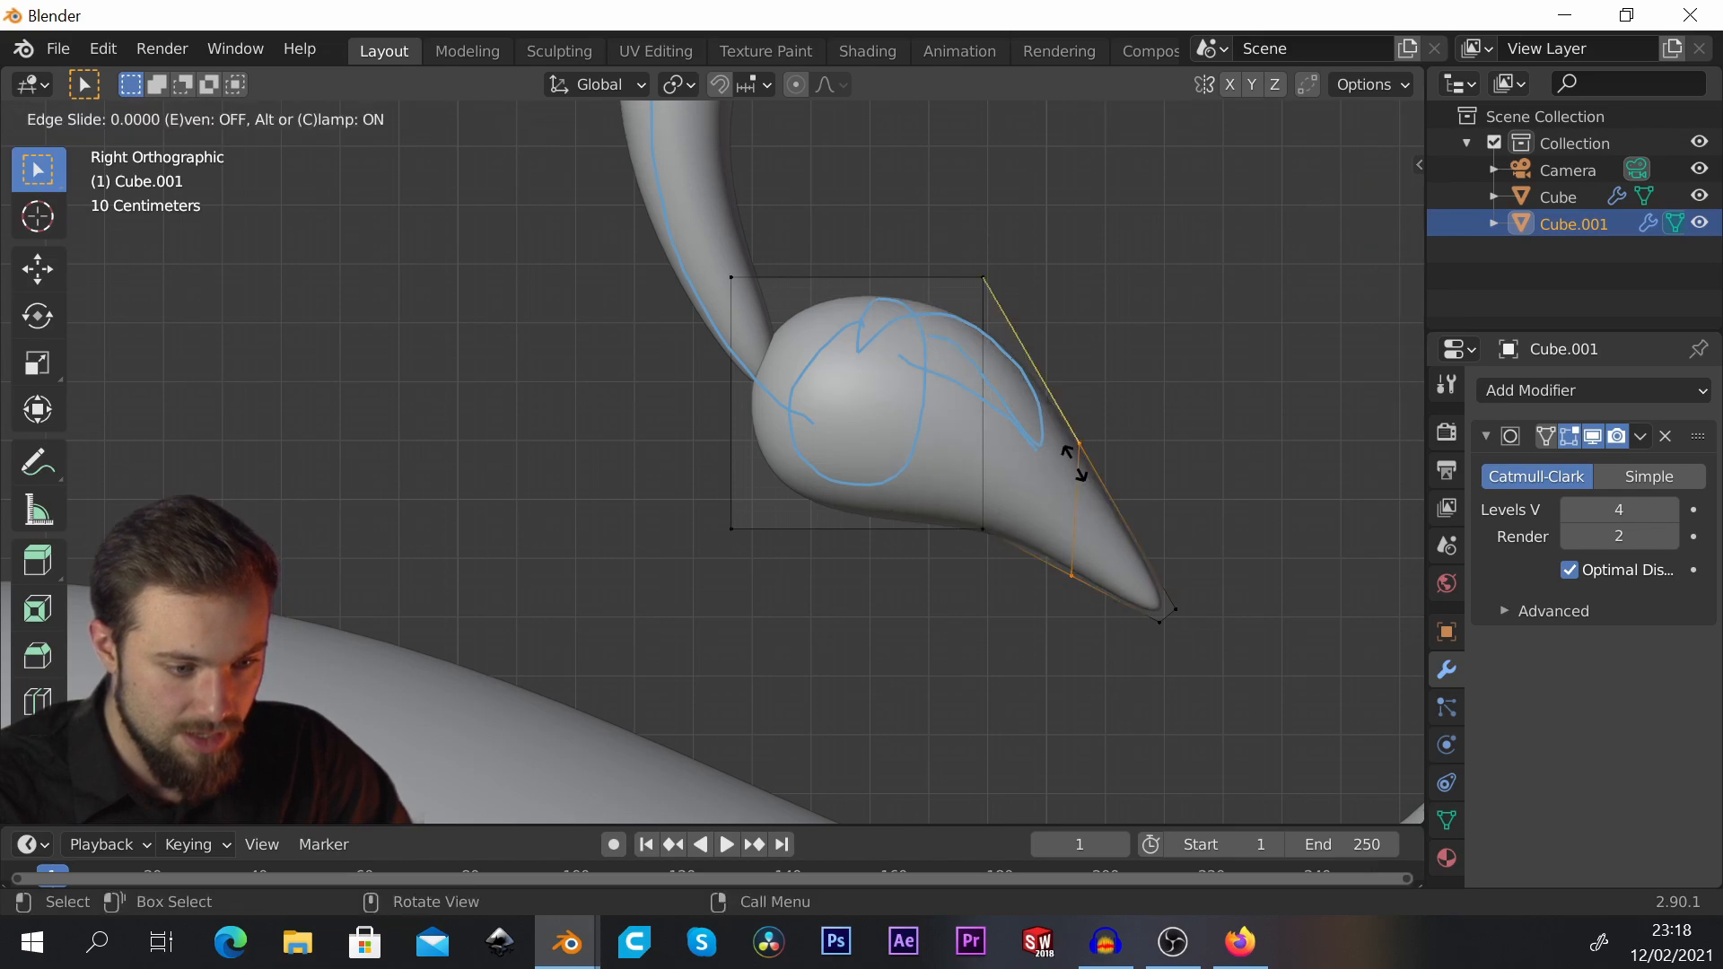
pyautogui.rightClick(1143, 416)
pyautogui.moveTo(1169, 415)
pyautogui.mouseDown(button='middle')
pyautogui.moveTo(1162, 431)
pyautogui.moveTo(1181, 376)
pyautogui.moveTo(1179, 402)
pyautogui.mouseUp(button='middle')
pyautogui.press('KP_3')
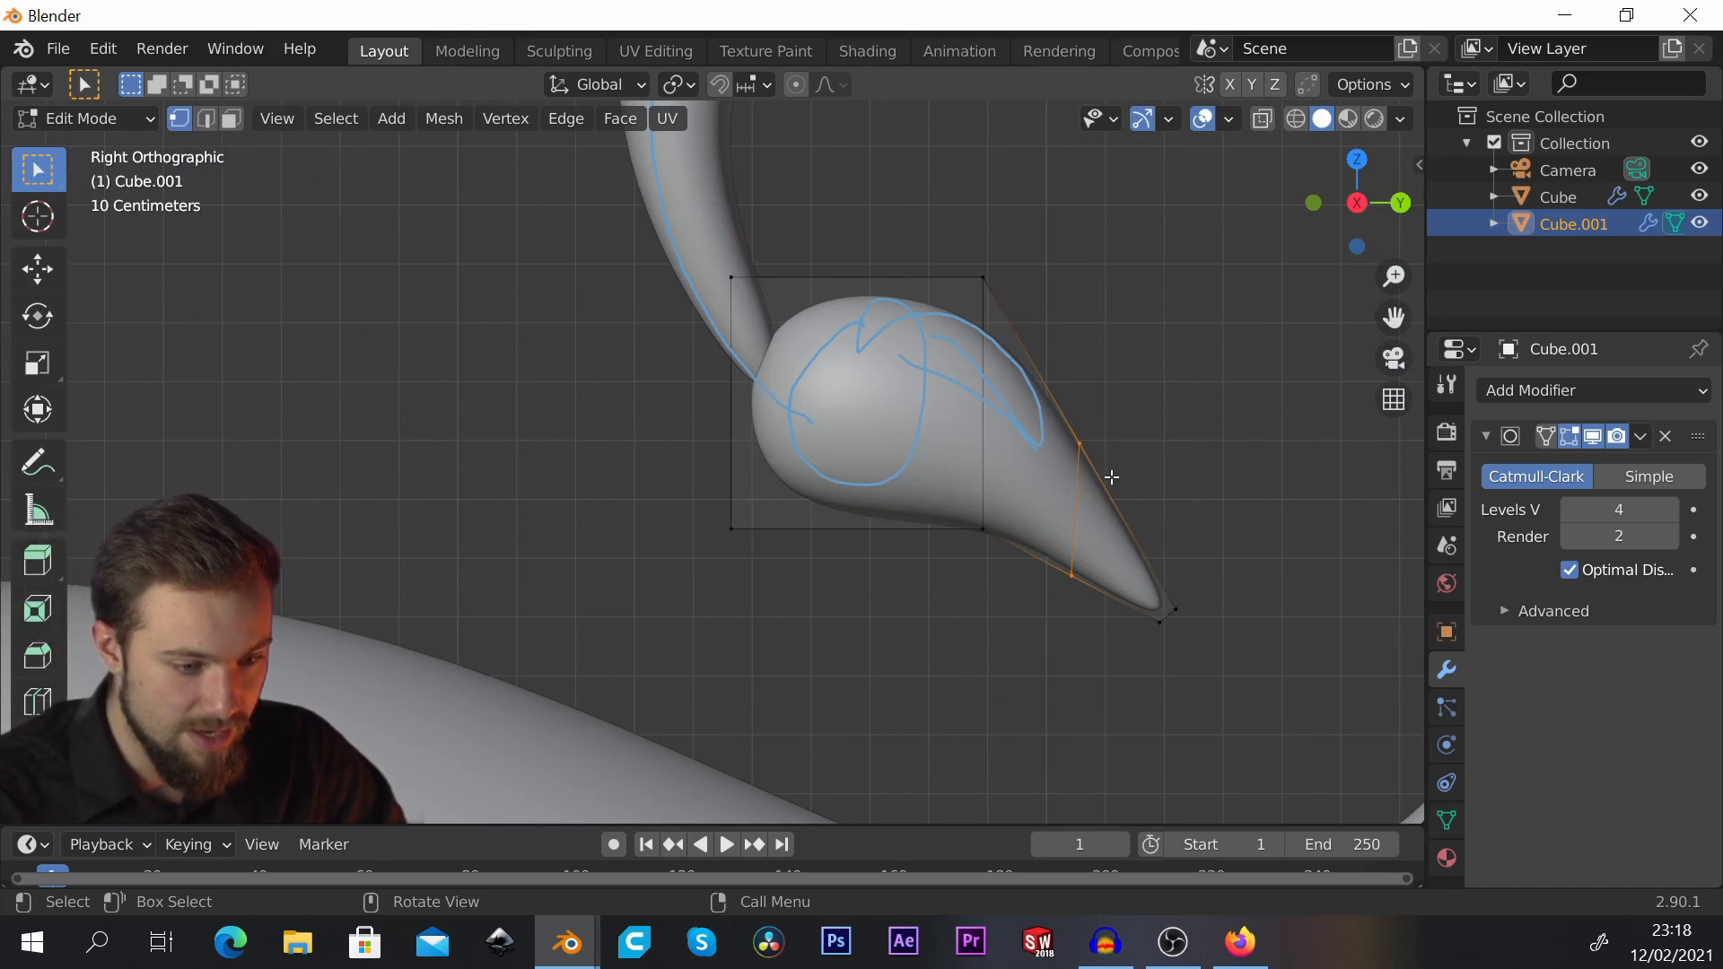
# Step: Move the stinger's middle loop up and outward, rotate it along the curve and scale it to about 0.6
pyautogui.press('g')
pyautogui.click(1167, 396)
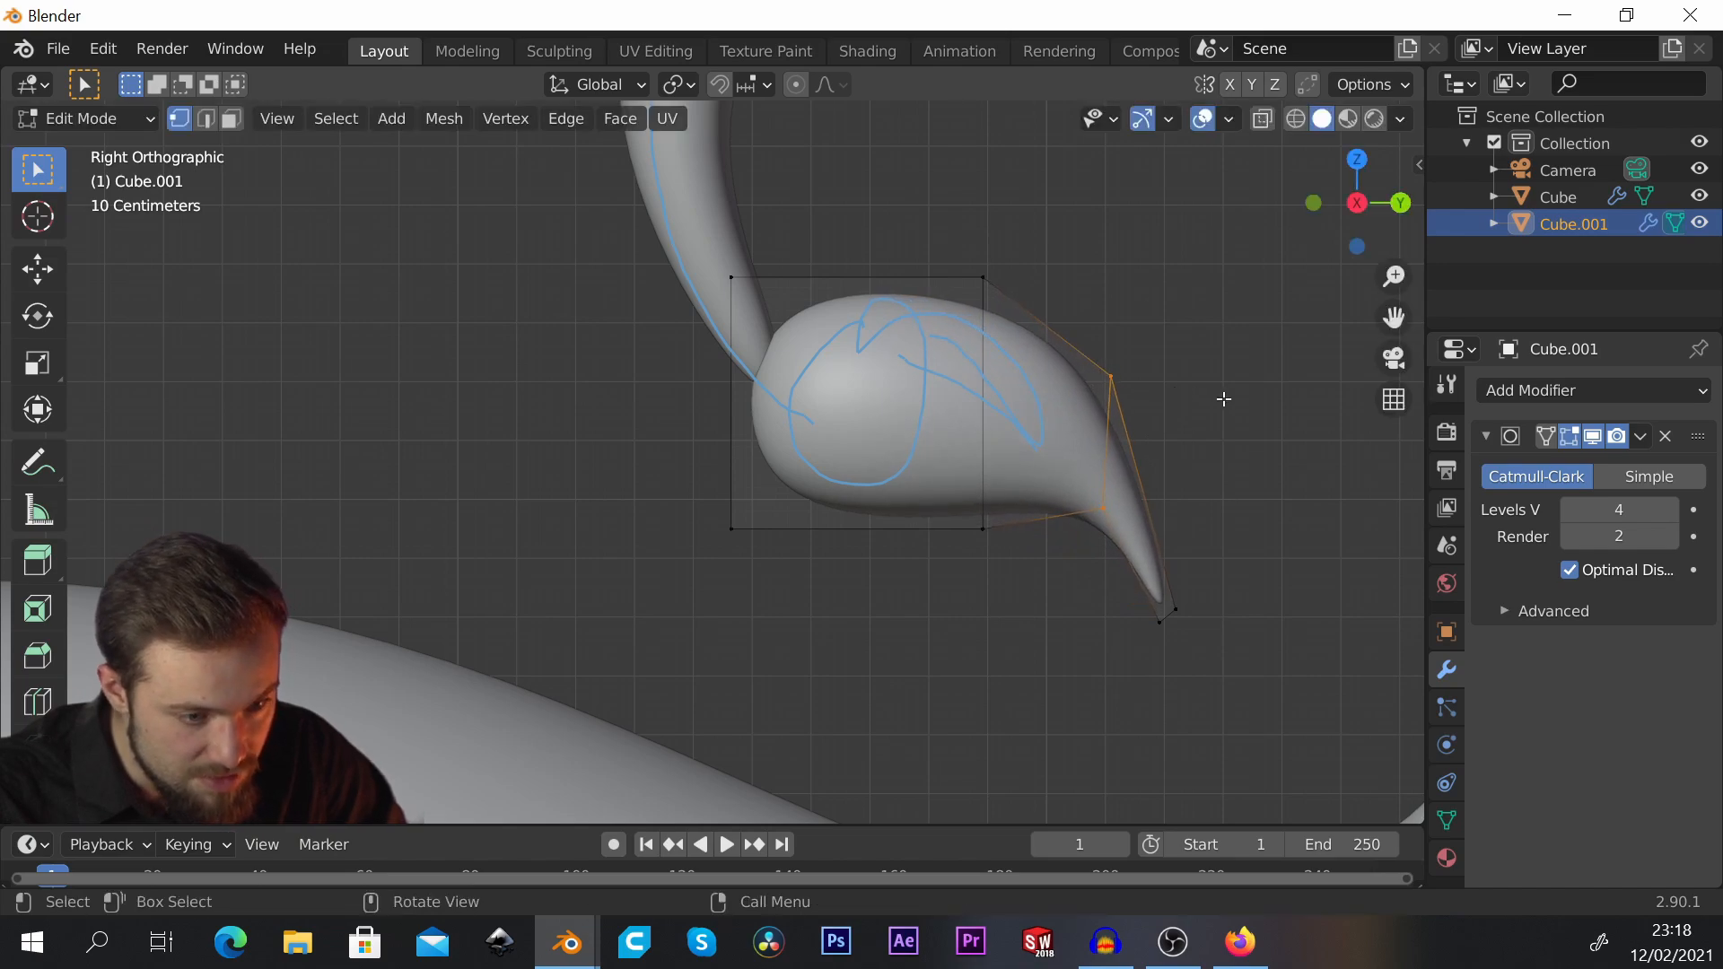
pyautogui.press('r')
pyautogui.click(1253, 491)
pyautogui.press('s')
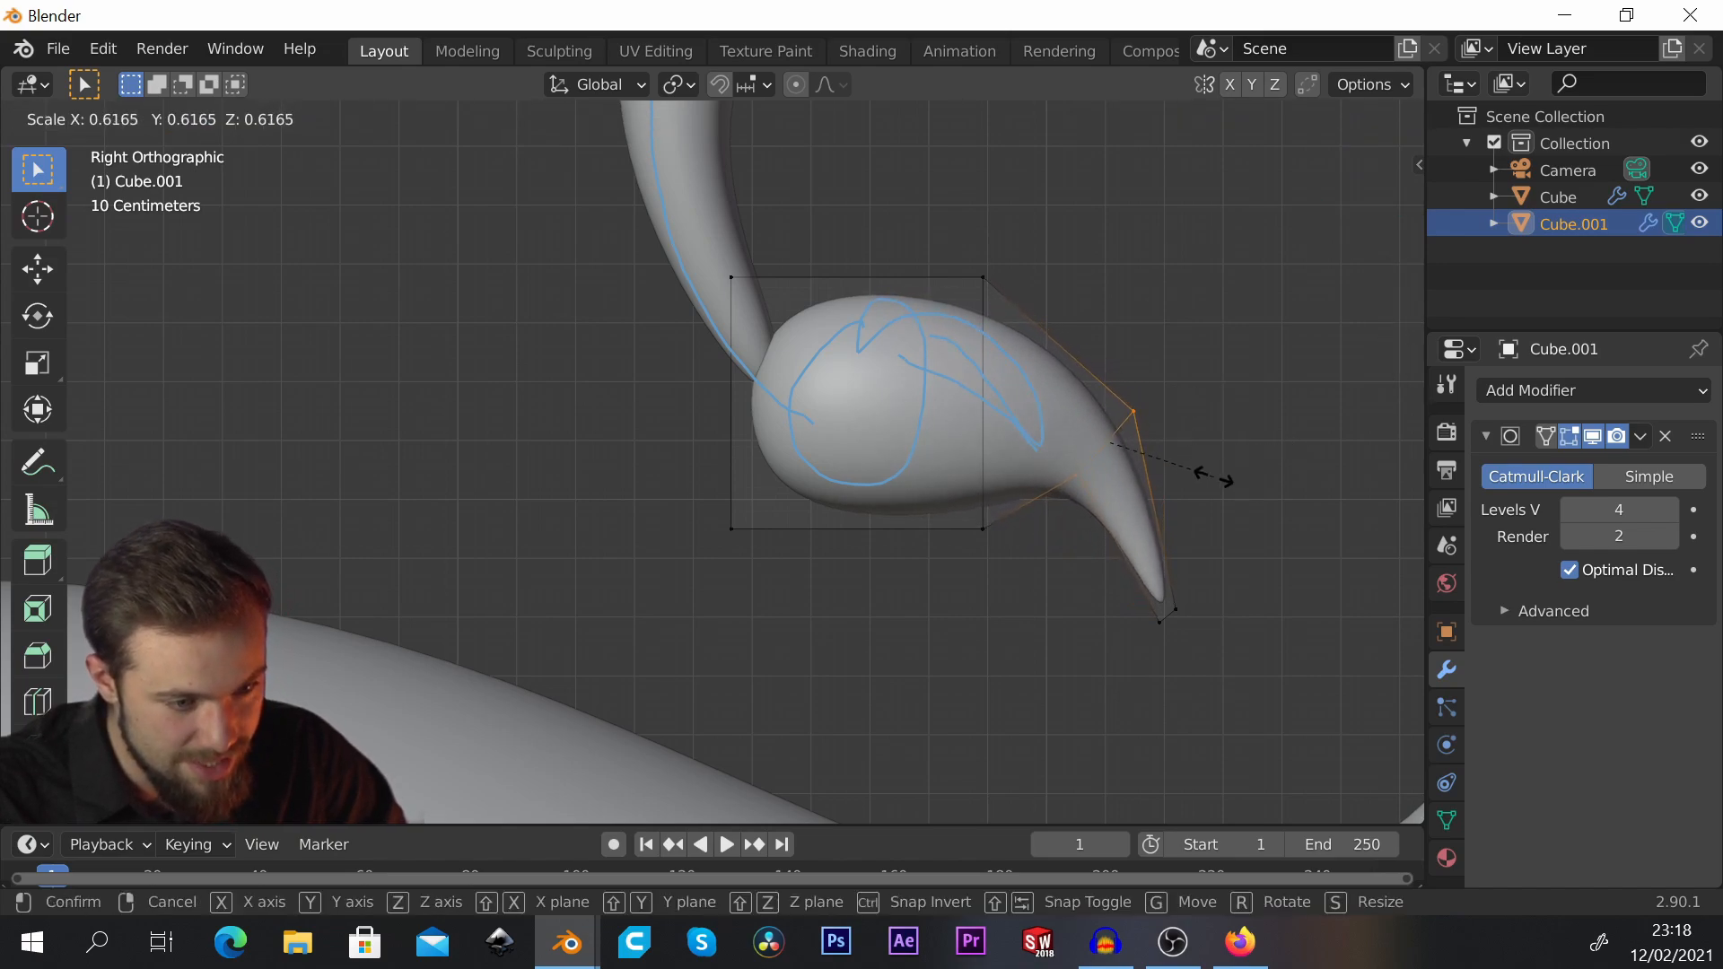
pyautogui.click(1215, 477)
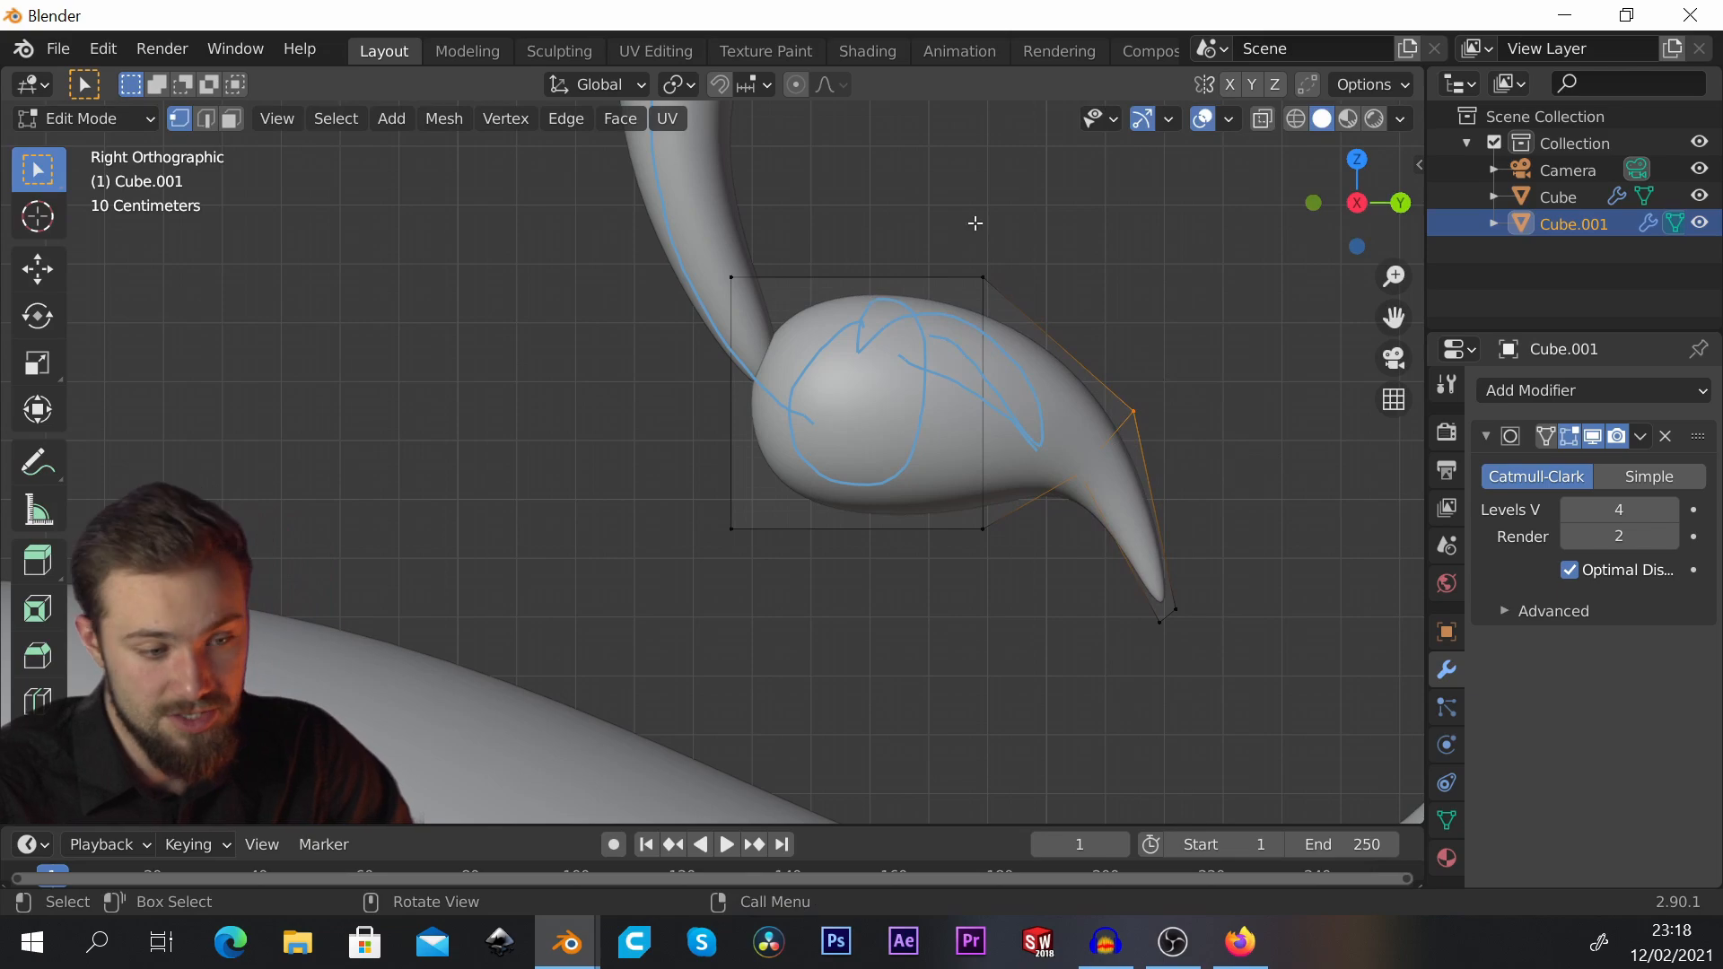
# Step: With X-ray on, select the ball's front vertices and the whole stinger and move them along Y toward the tail
pyautogui.moveTo(918, 226); pyautogui.dragTo(1232, 656)
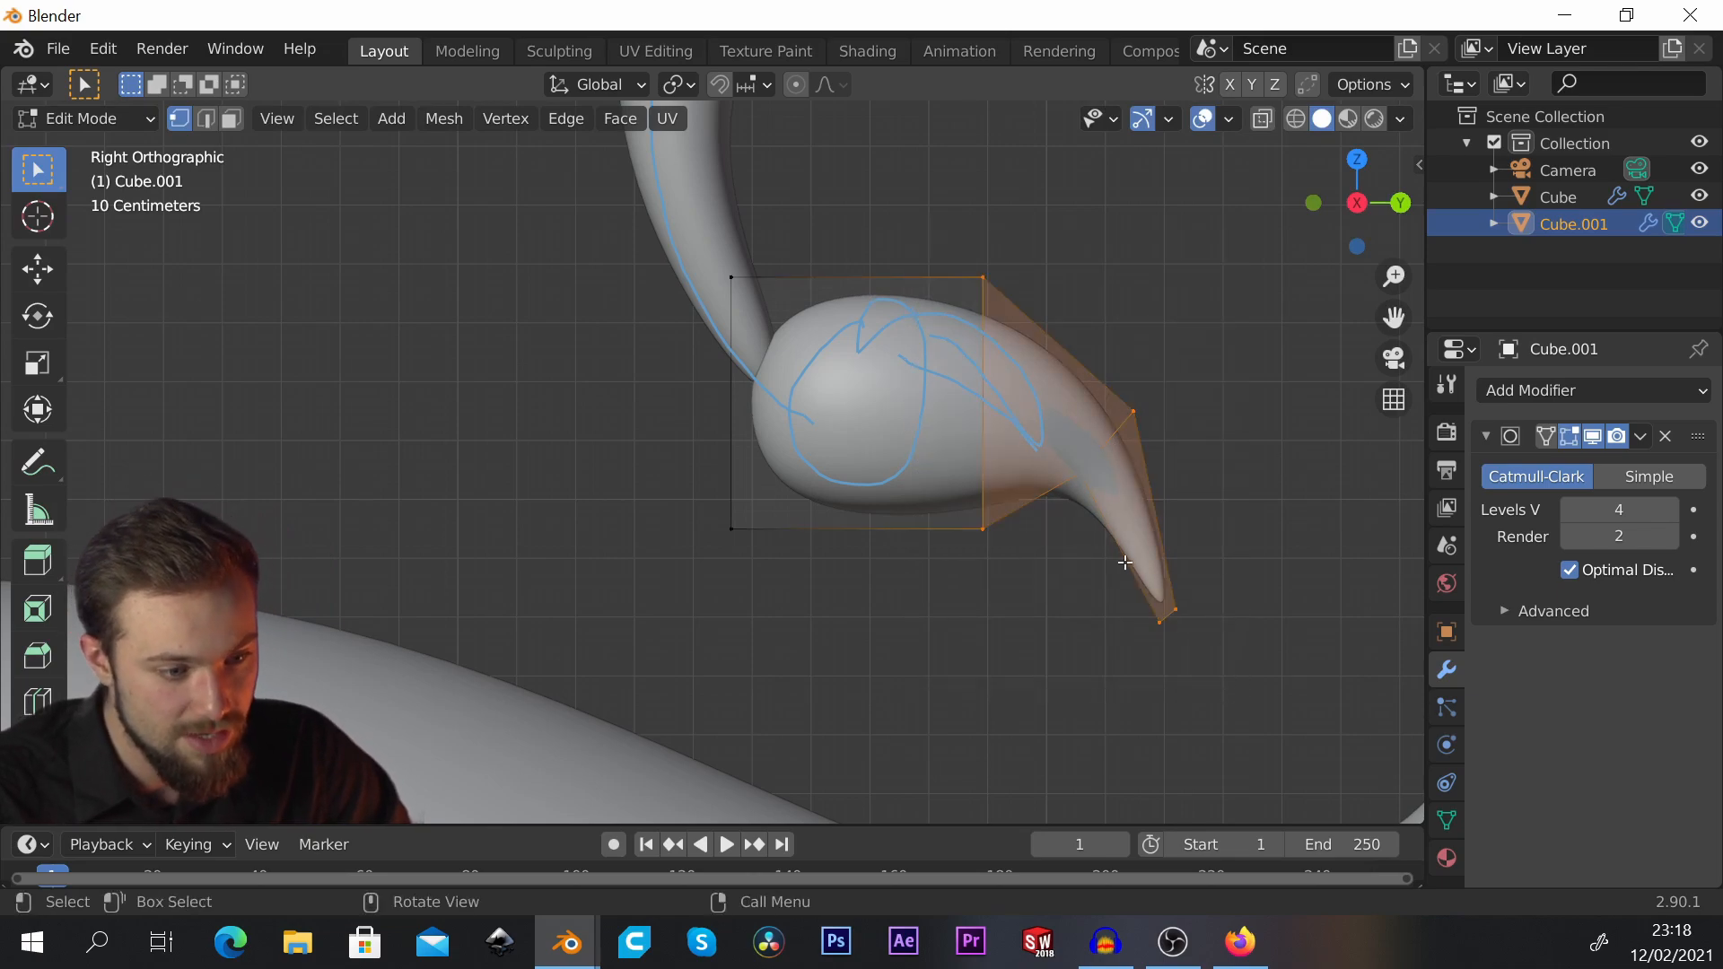
pyautogui.keyDown('shift'); pyautogui.moveTo(1125, 563); pyautogui.dragTo(1121, 576, button='middle'); pyautogui.keyUp('shift')
pyautogui.click(1263, 120)
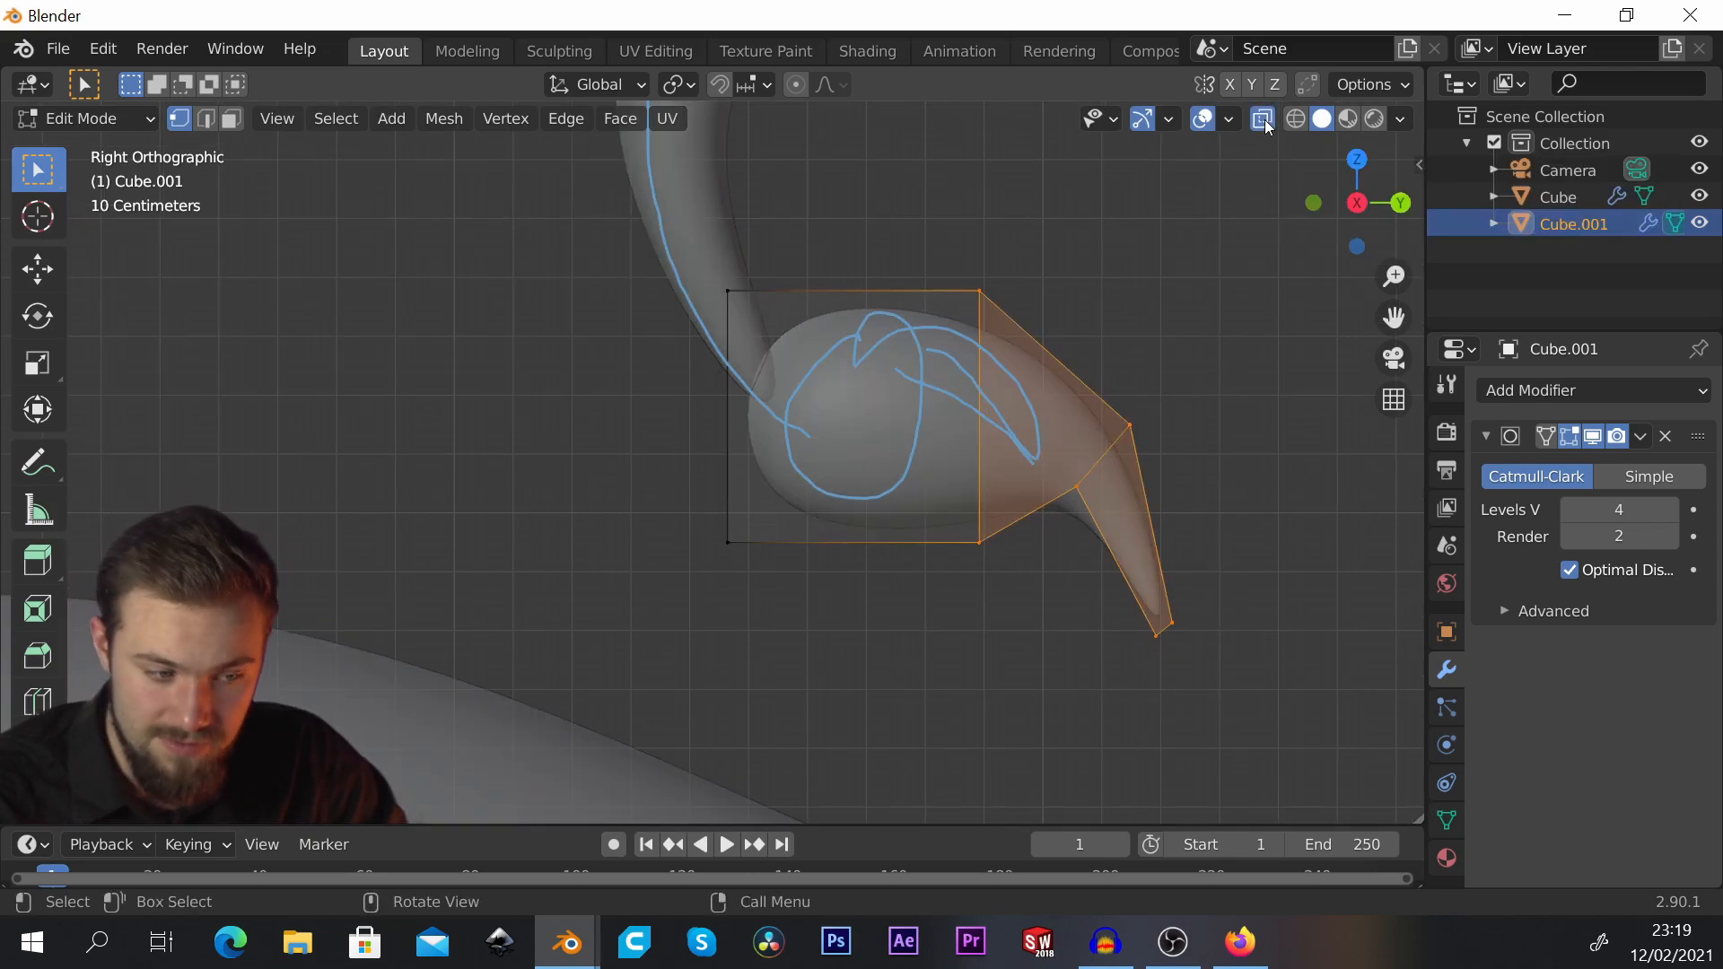
pyautogui.moveTo(853, 208); pyautogui.dragTo(1311, 682)
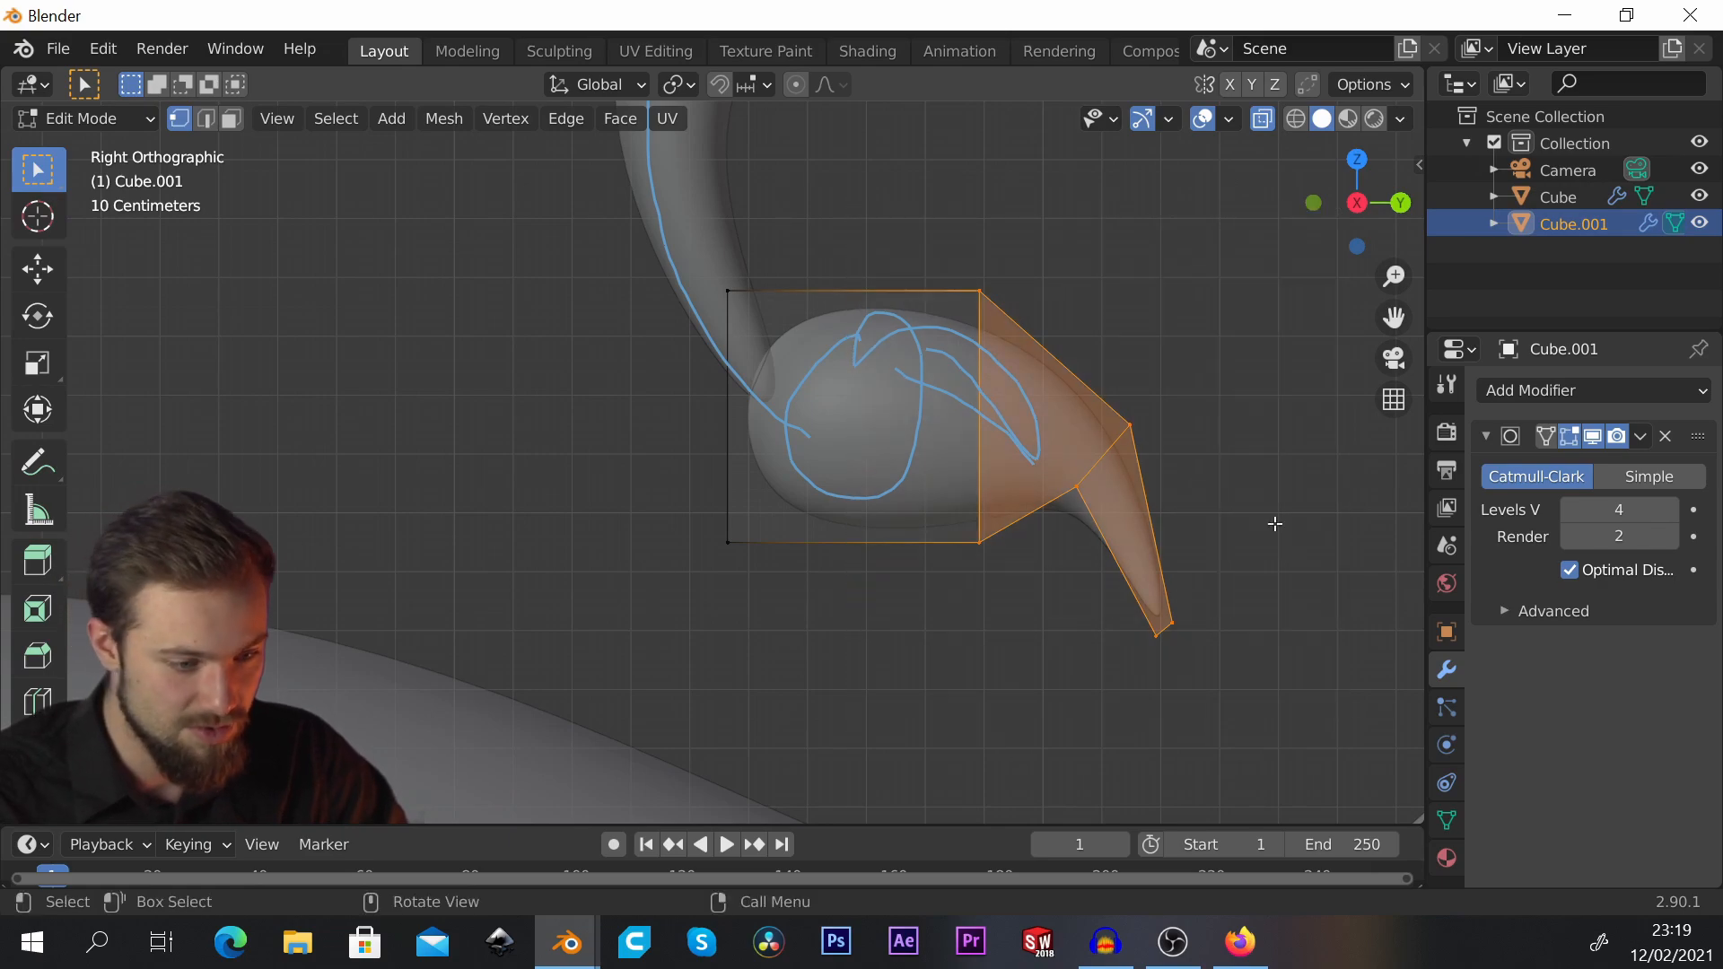
pyautogui.press('g')
pyautogui.press('y')
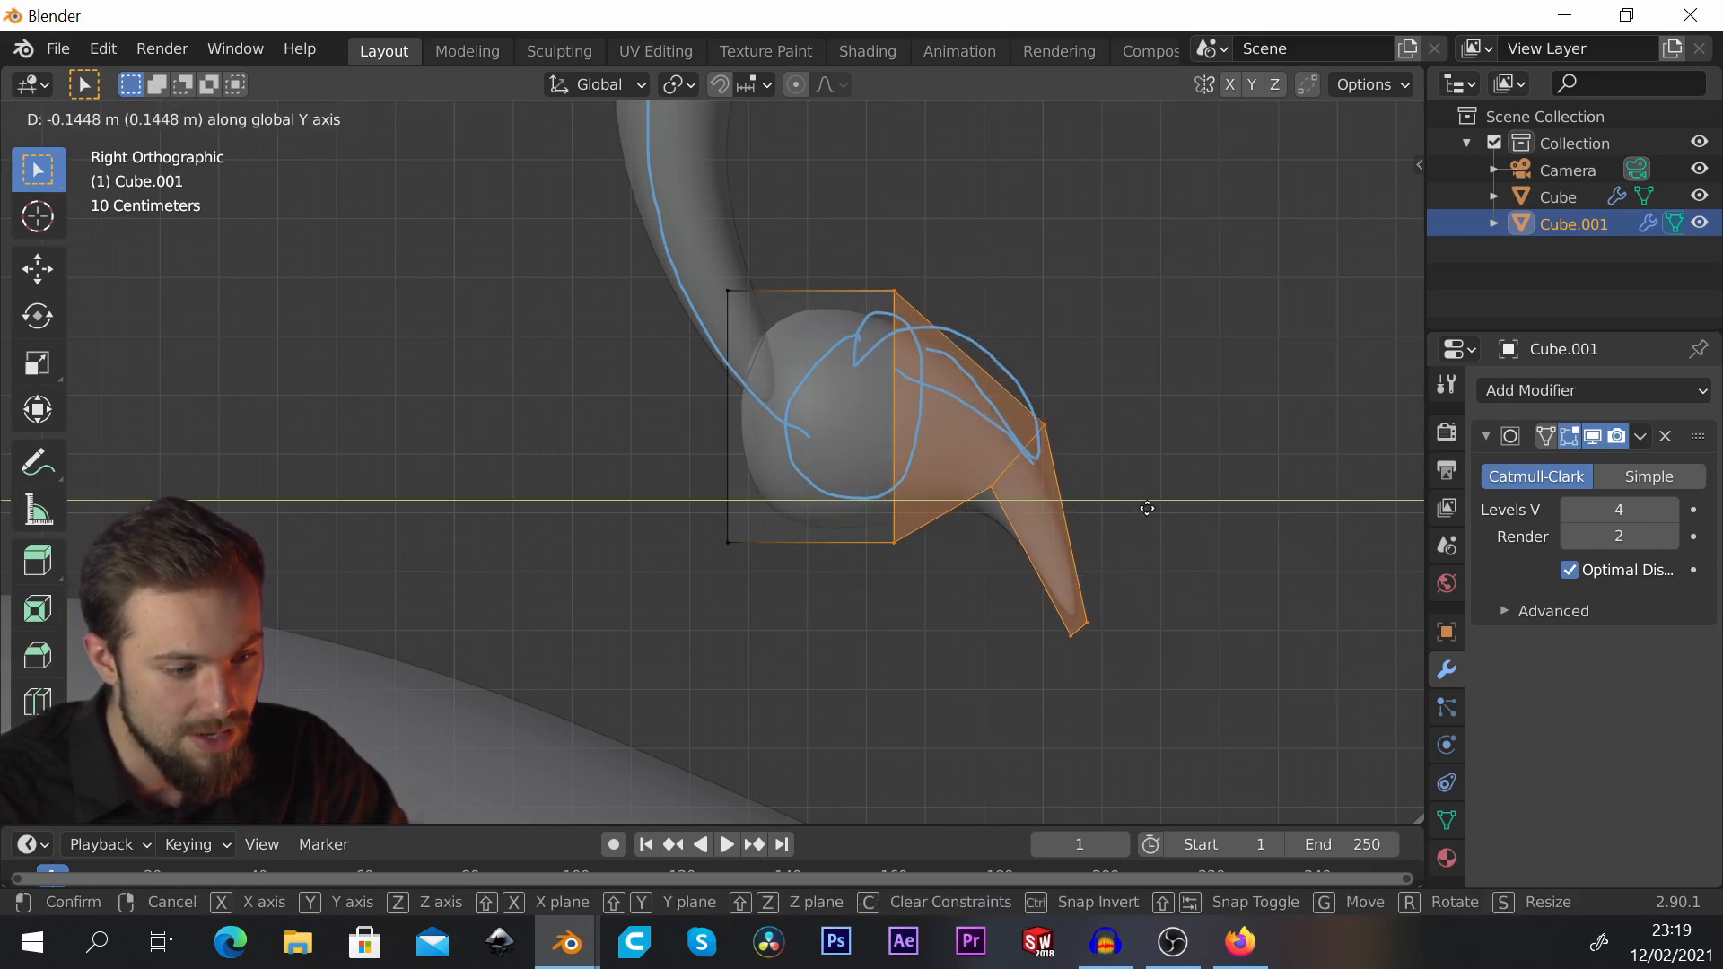
pyautogui.click(1160, 507)
# Step: Round the ball's cage by moving its upper front vertex up and outward and raising its lower rear corner
pyautogui.click(909, 290)
pyautogui.press('g')
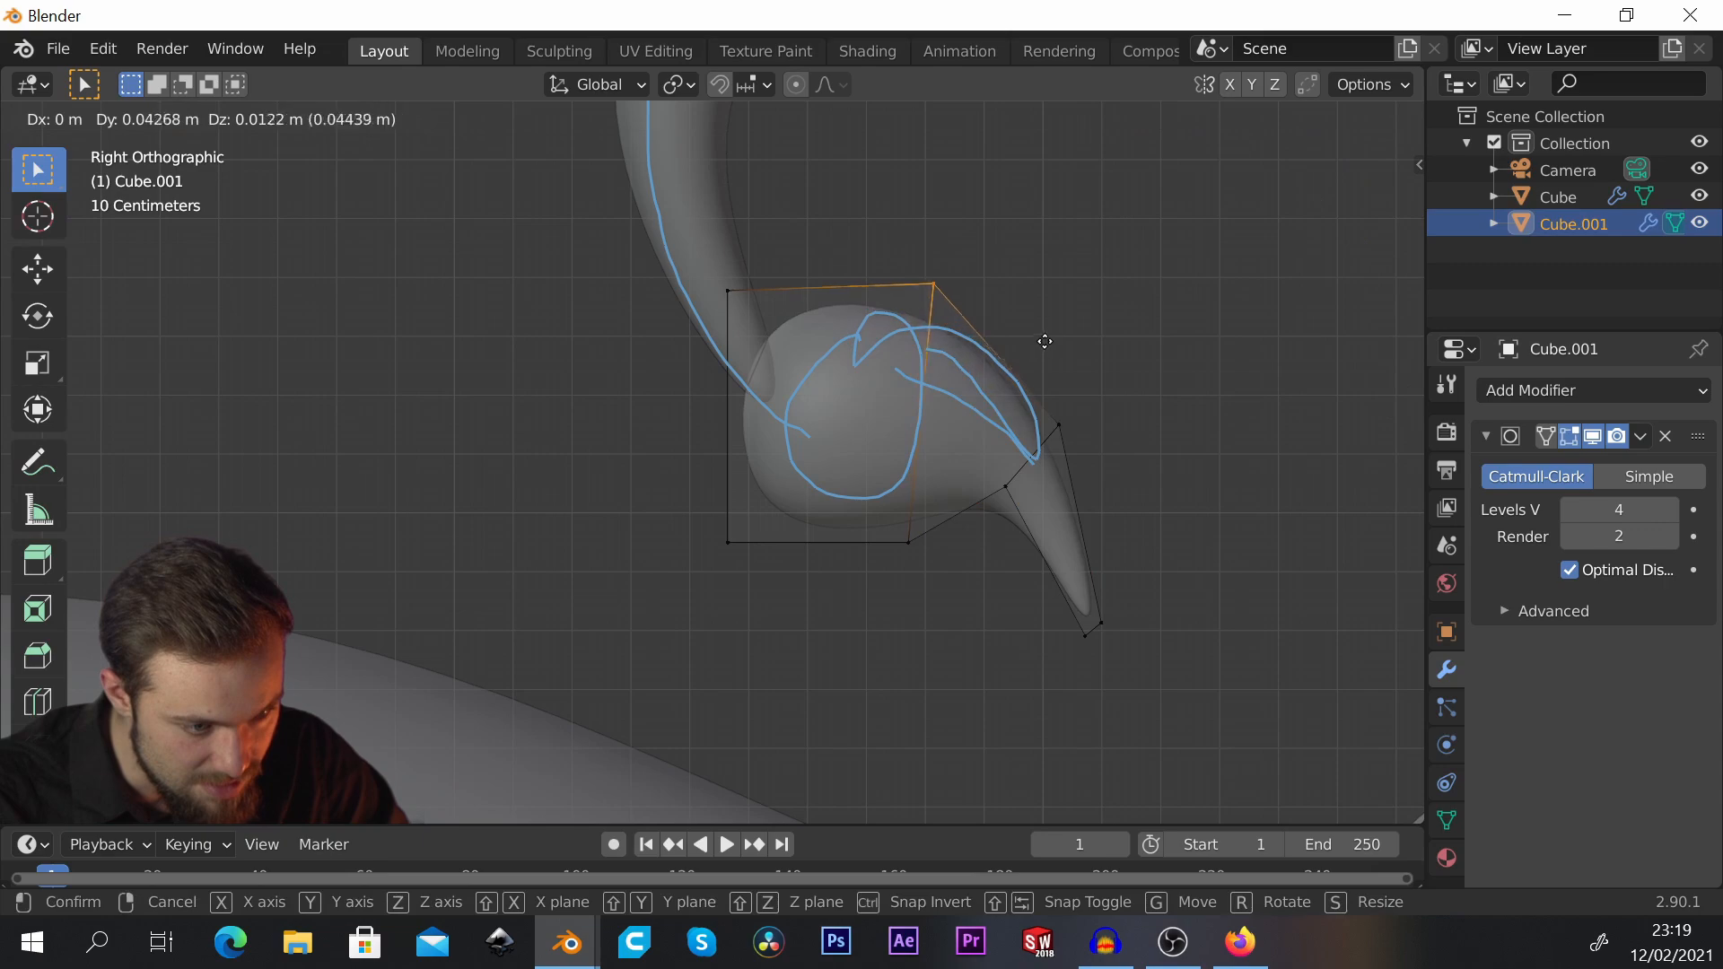
pyautogui.click(1043, 329)
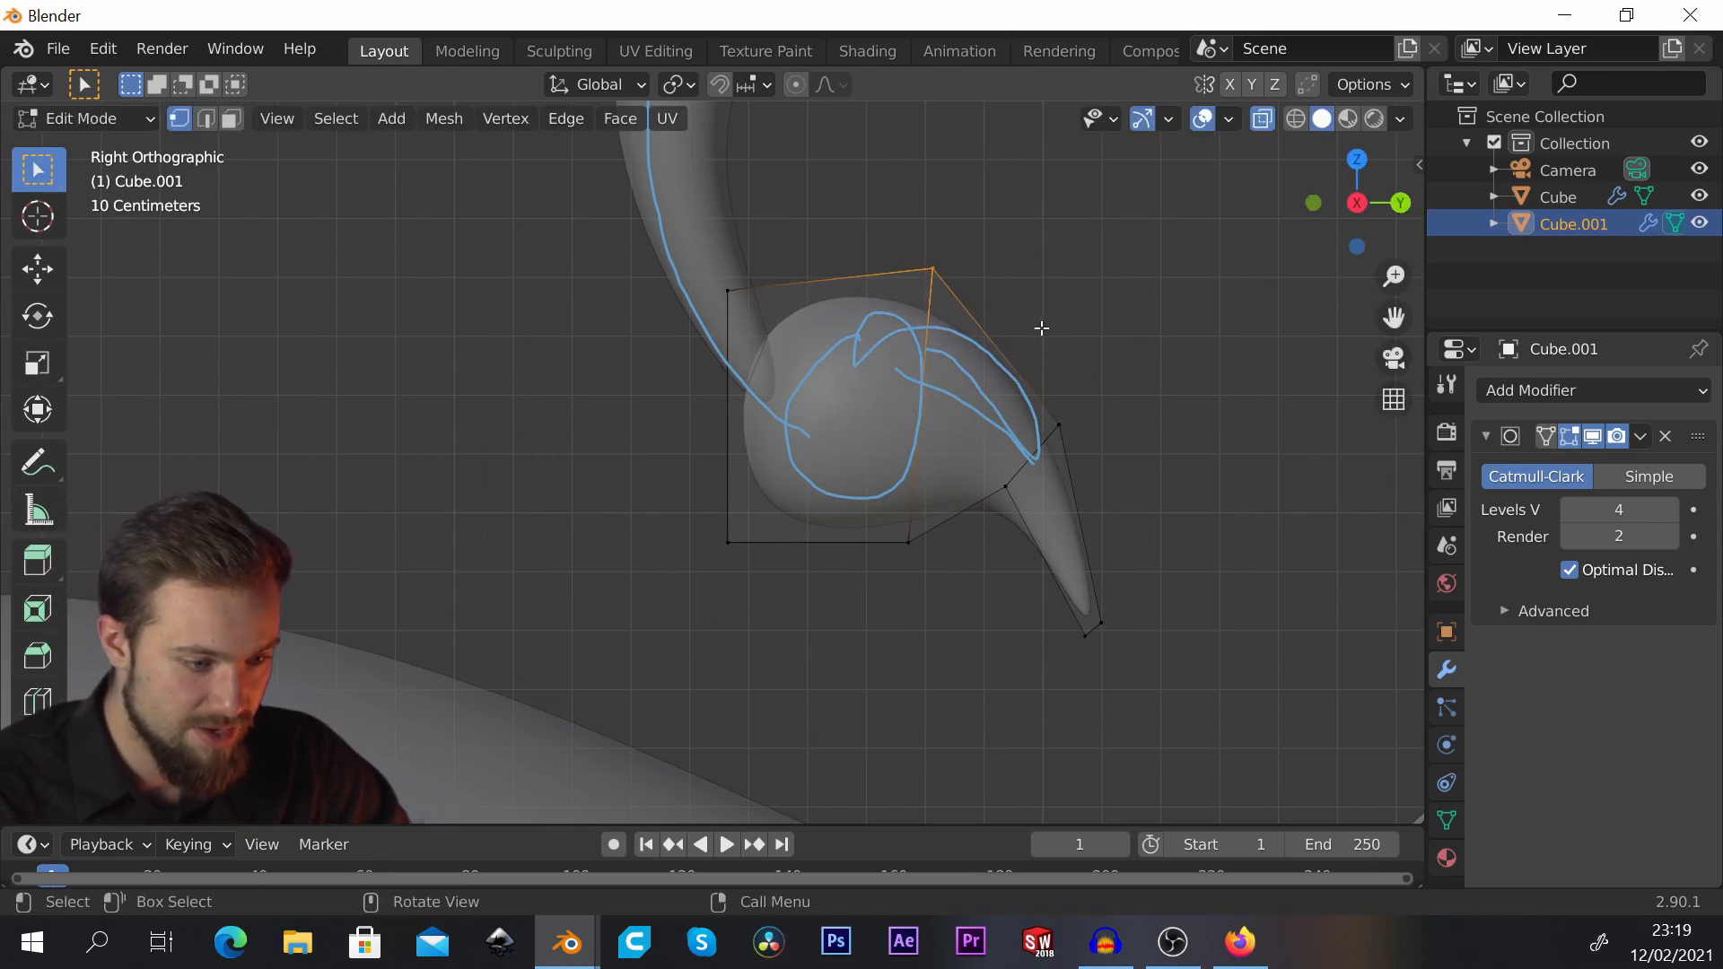
pyautogui.moveTo(670, 475); pyautogui.dragTo(752, 598)
pyautogui.press('g')
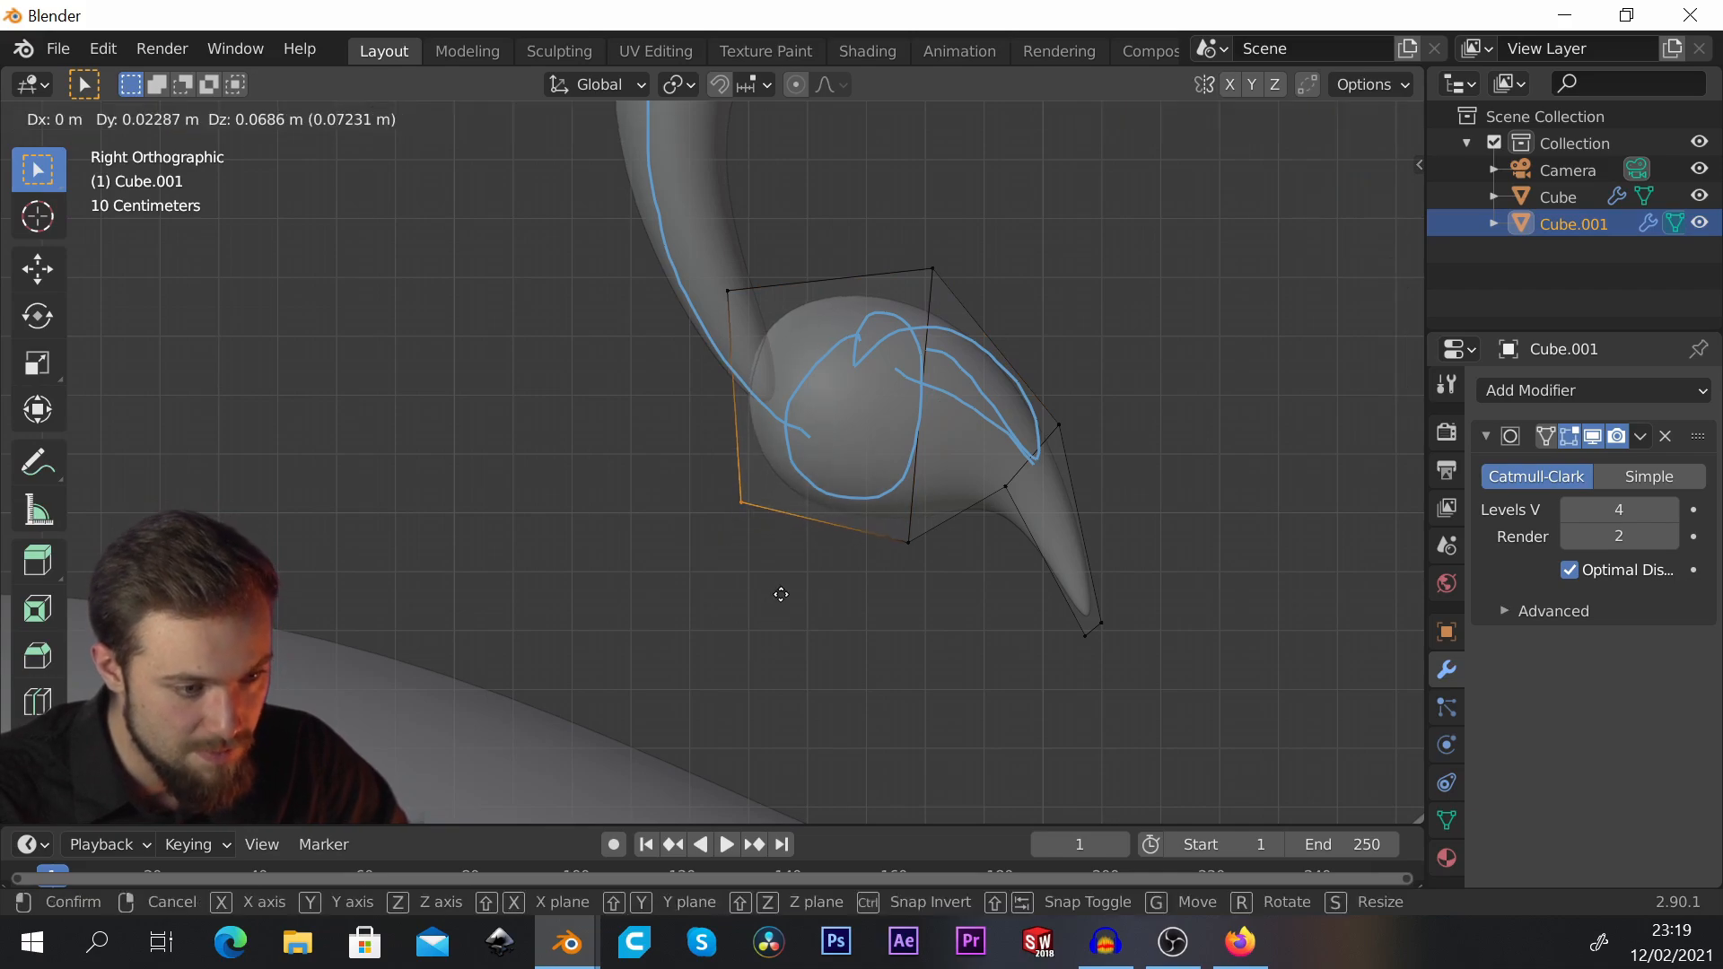
pyautogui.click(761, 608)
# Step: Scale the stinger's end vertices down to a finer point and reposition the tip slightly outward
pyautogui.scroll(-4, 912, 499)
pyautogui.scroll(3, 913, 499)
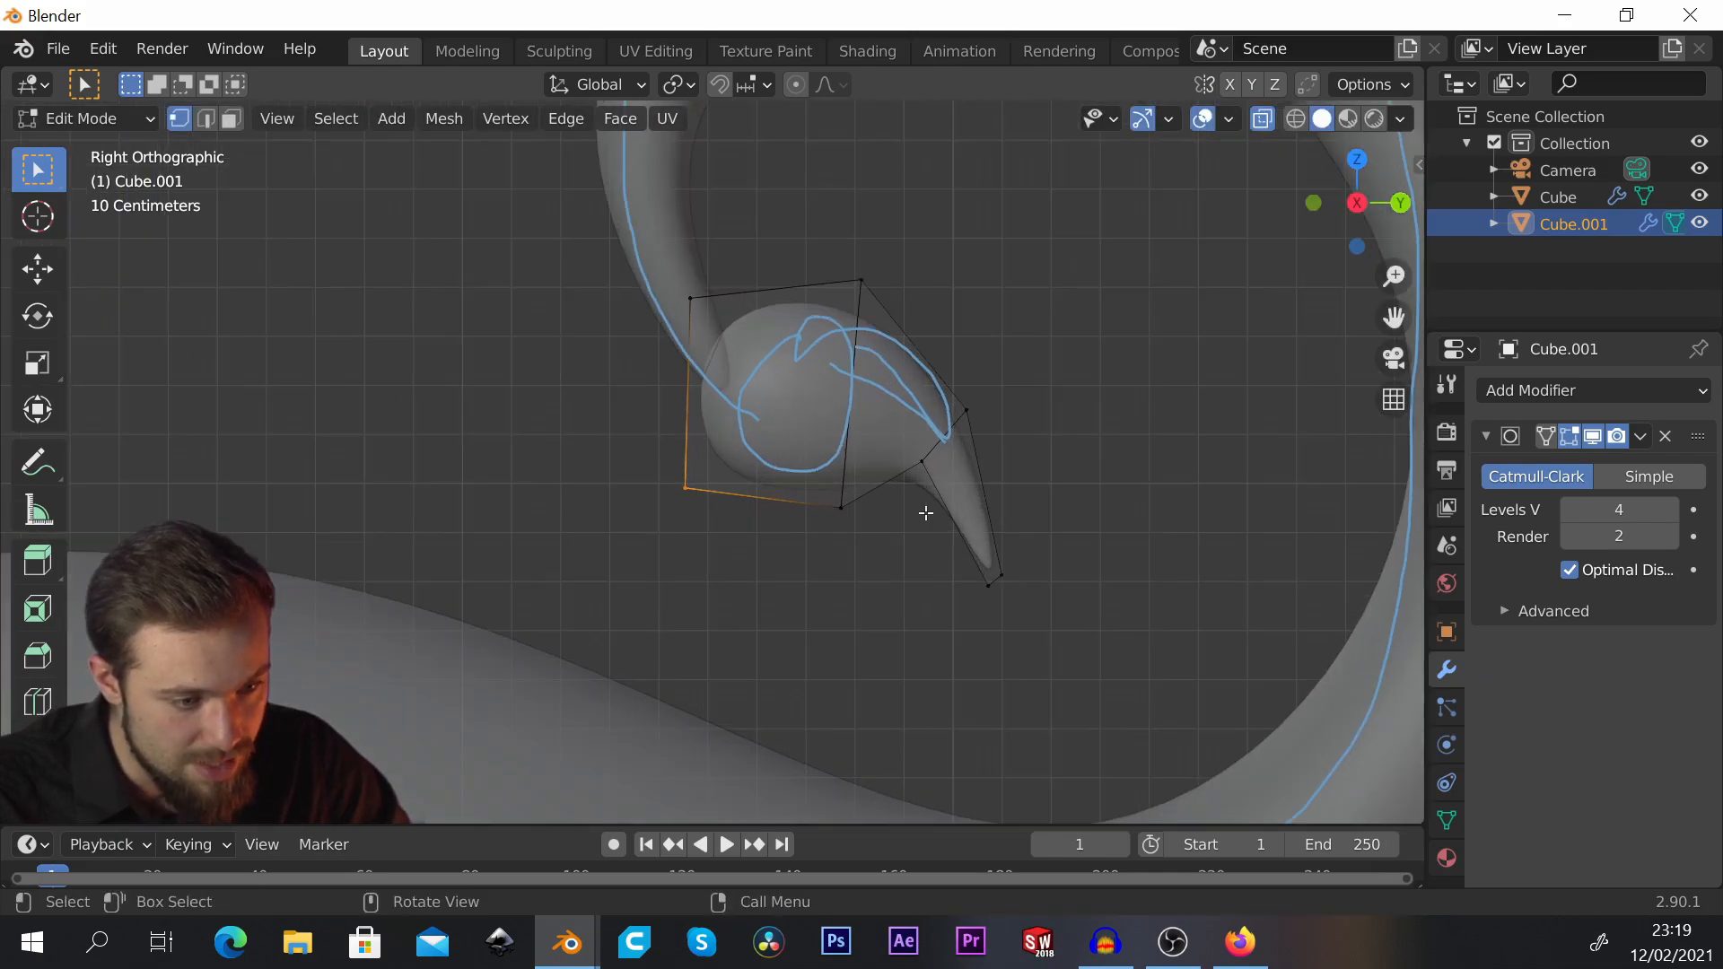
pyautogui.scroll(2, 895, 474)
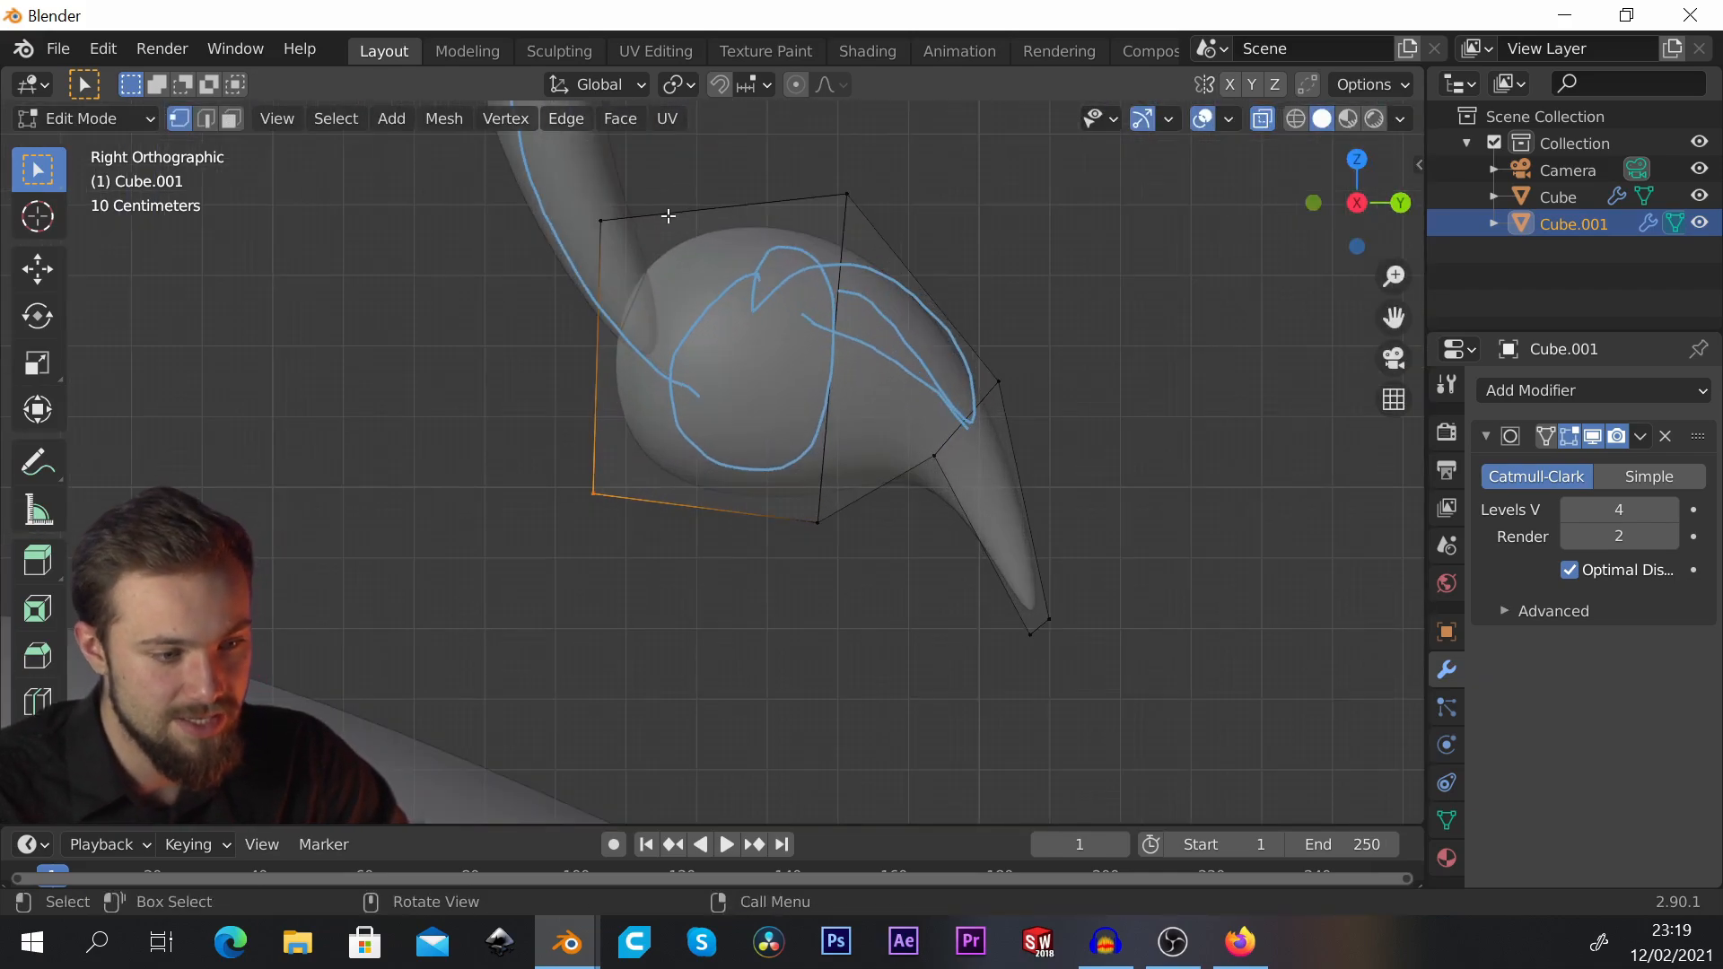
pyautogui.moveTo(977, 561); pyautogui.dragTo(1158, 654)
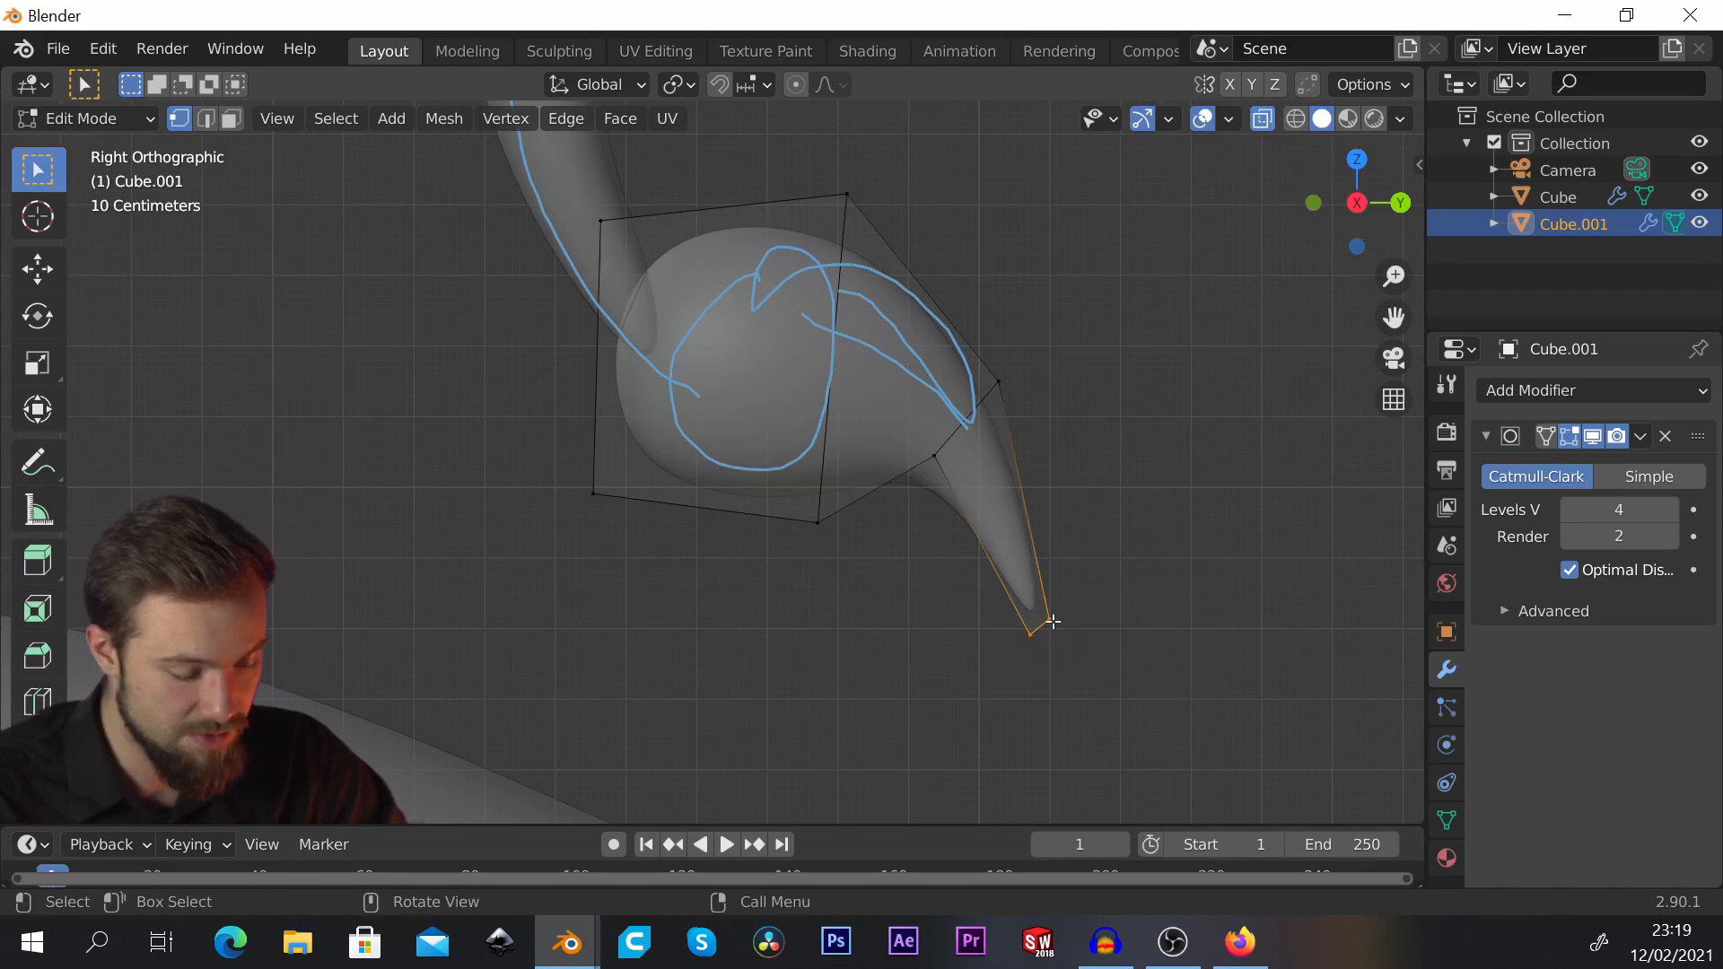
pyautogui.press('s')
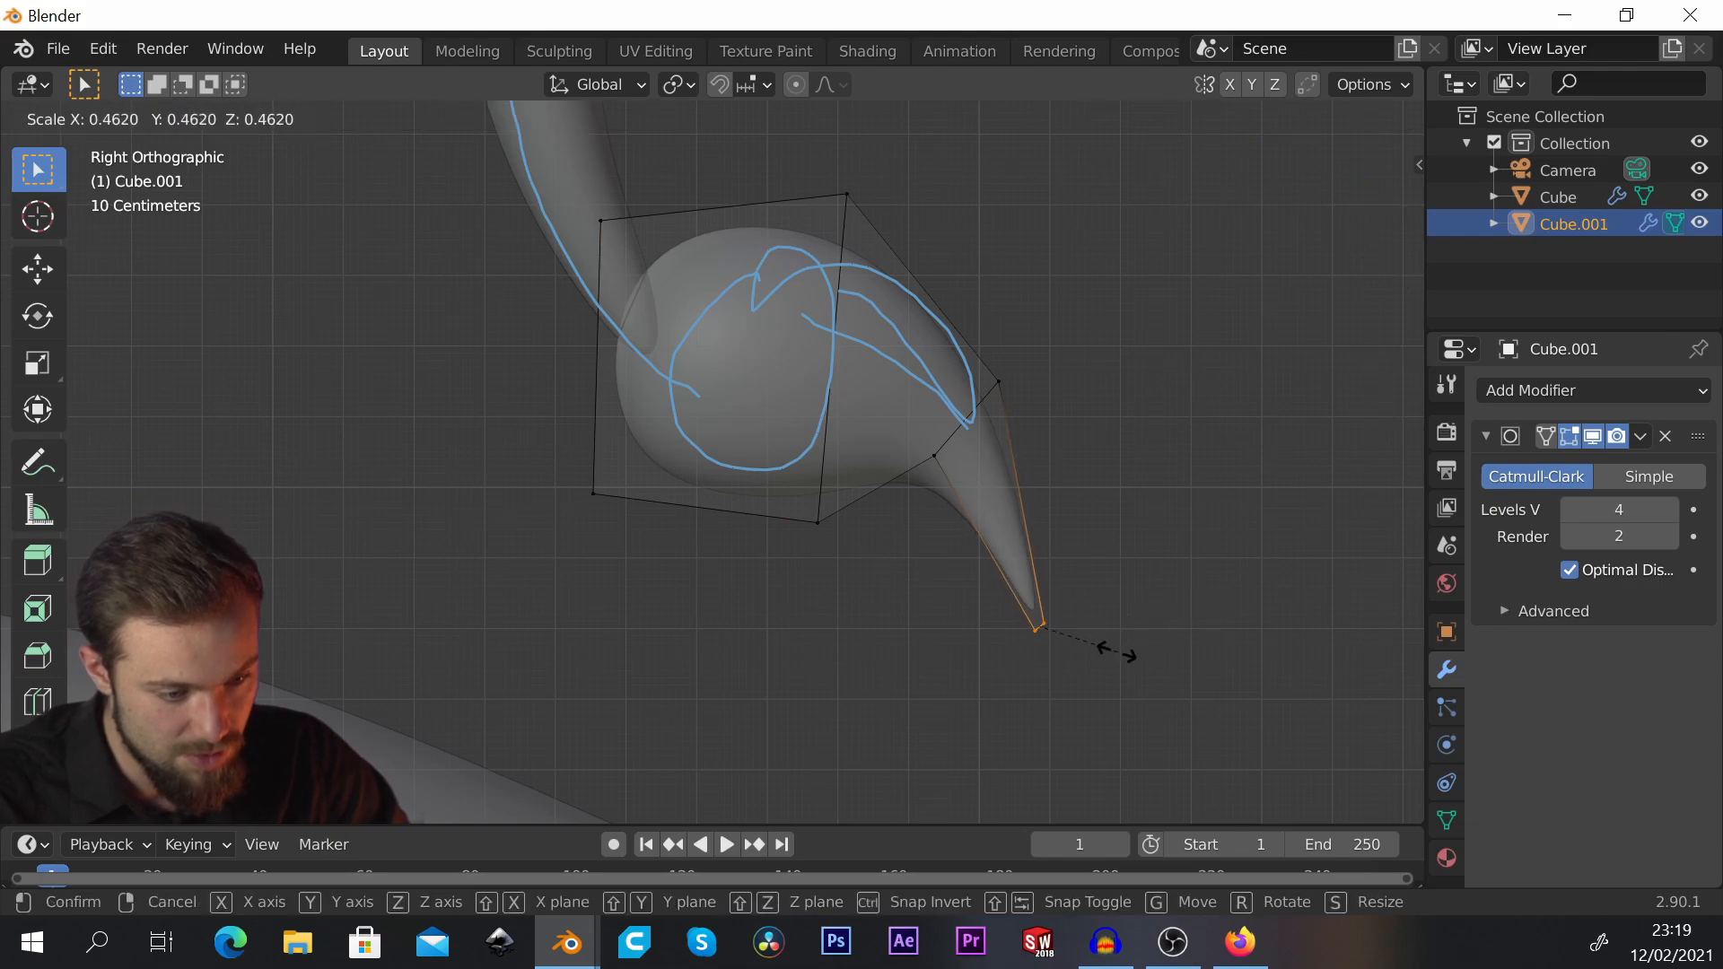
pyautogui.click(1050, 655)
pyautogui.press('r')
pyautogui.press('g')
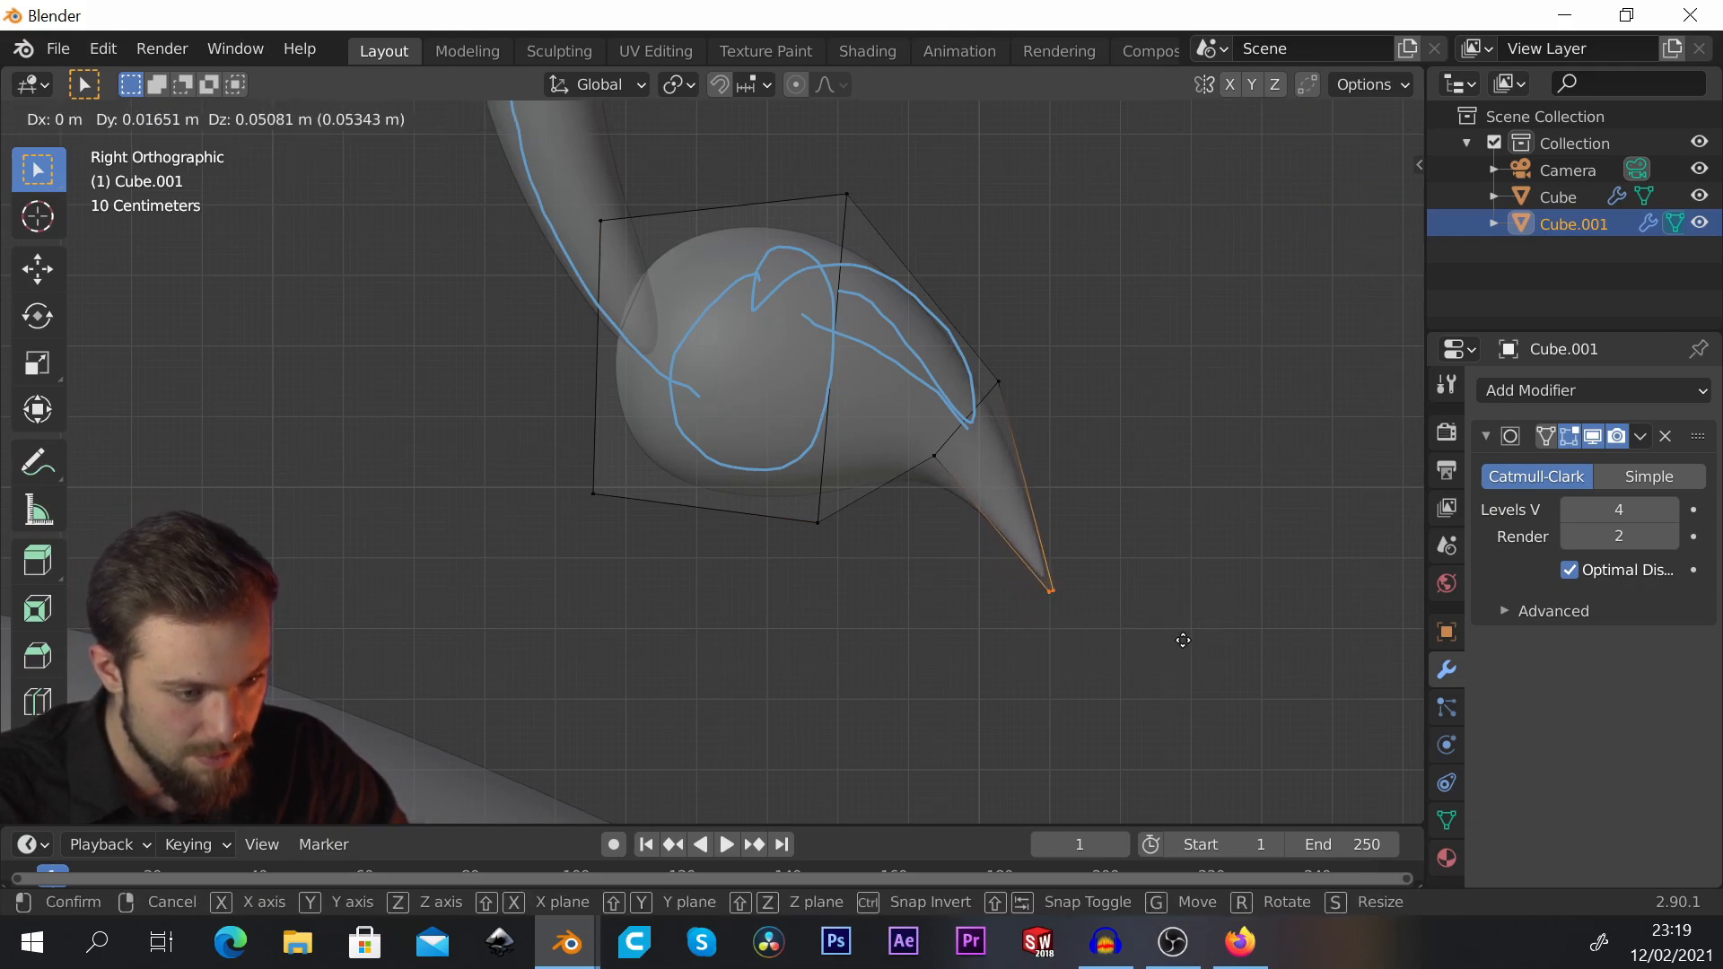
pyautogui.click(1123, 609)
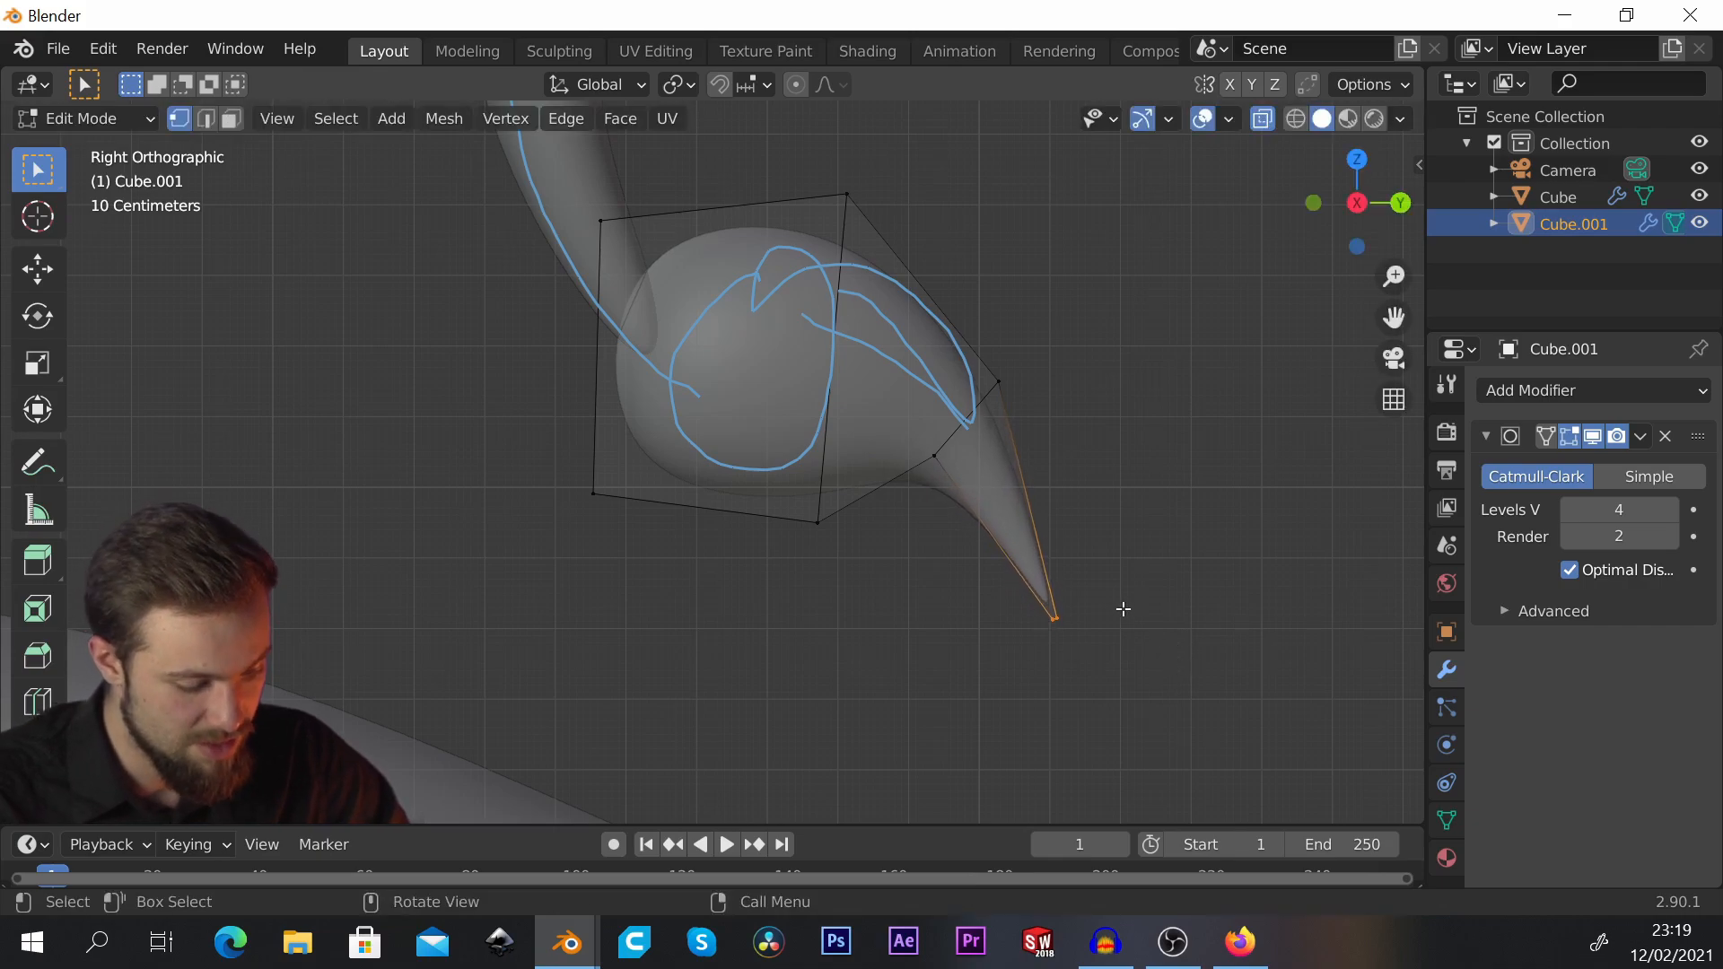
# Step: Add a centred loop cut between the stinger's bend and tip, rotate it and move it about 0.05 m toward +Y
pyautogui.hotkey('ctrl', 'r')
pyautogui.click(1017, 491)
pyautogui.rightClick(1023, 489)
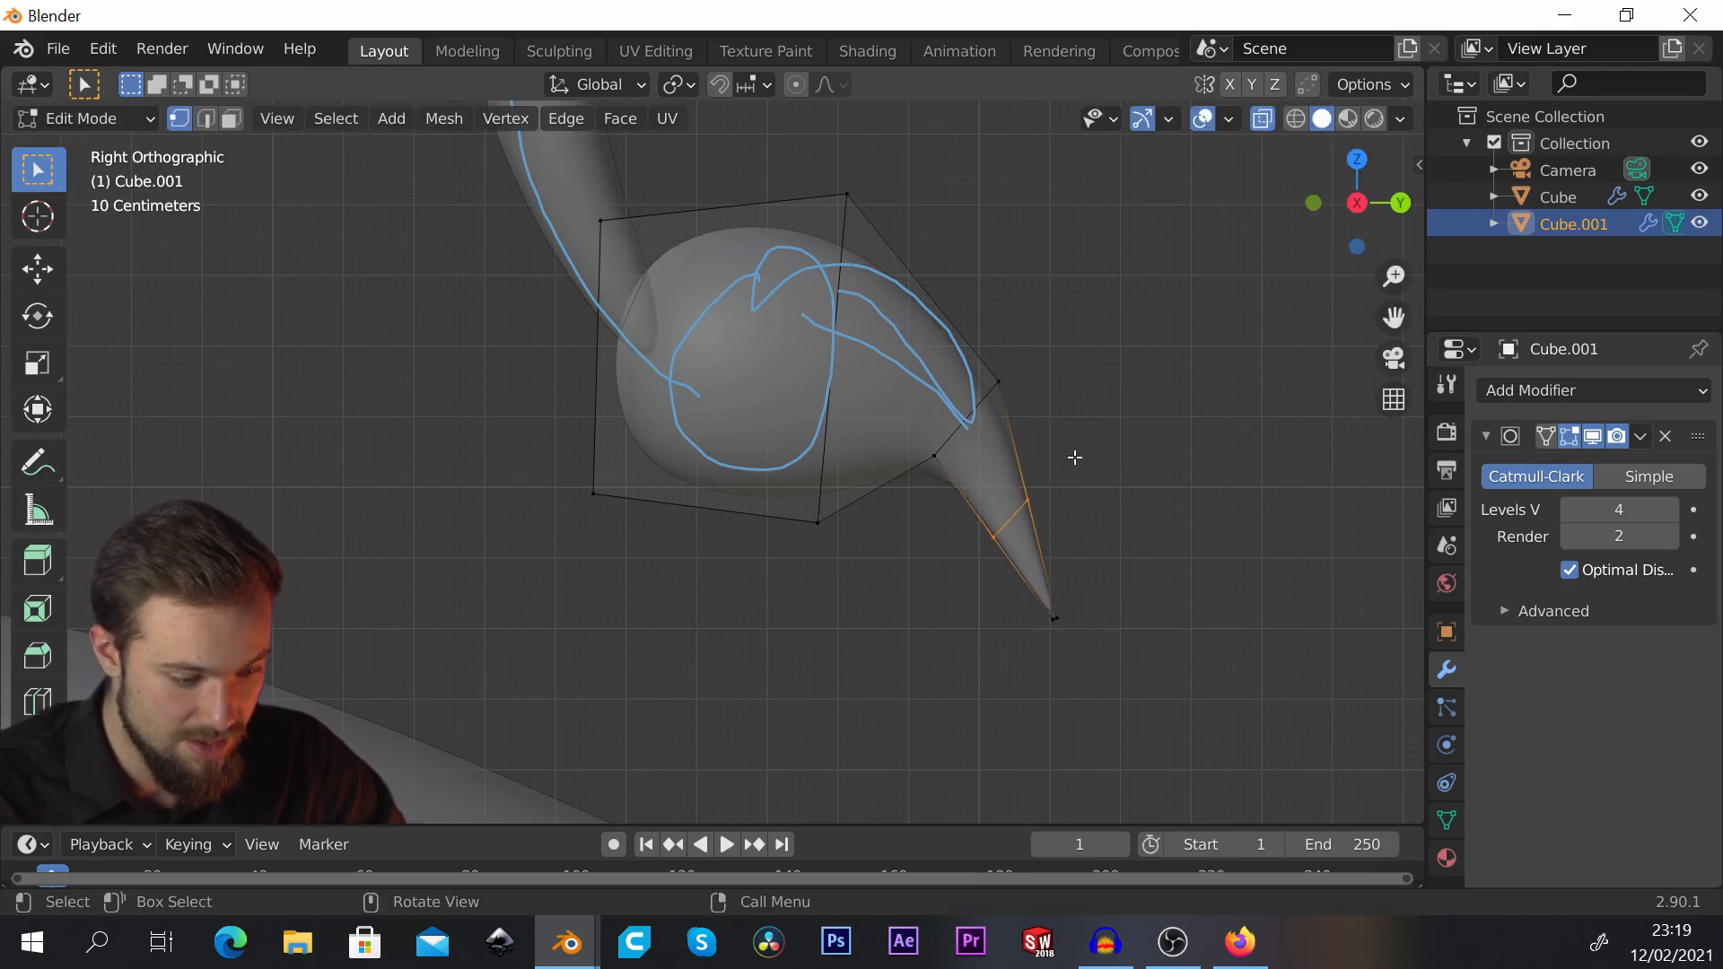
pyautogui.press('r')
pyautogui.click(1319, 547)
pyautogui.press('g')
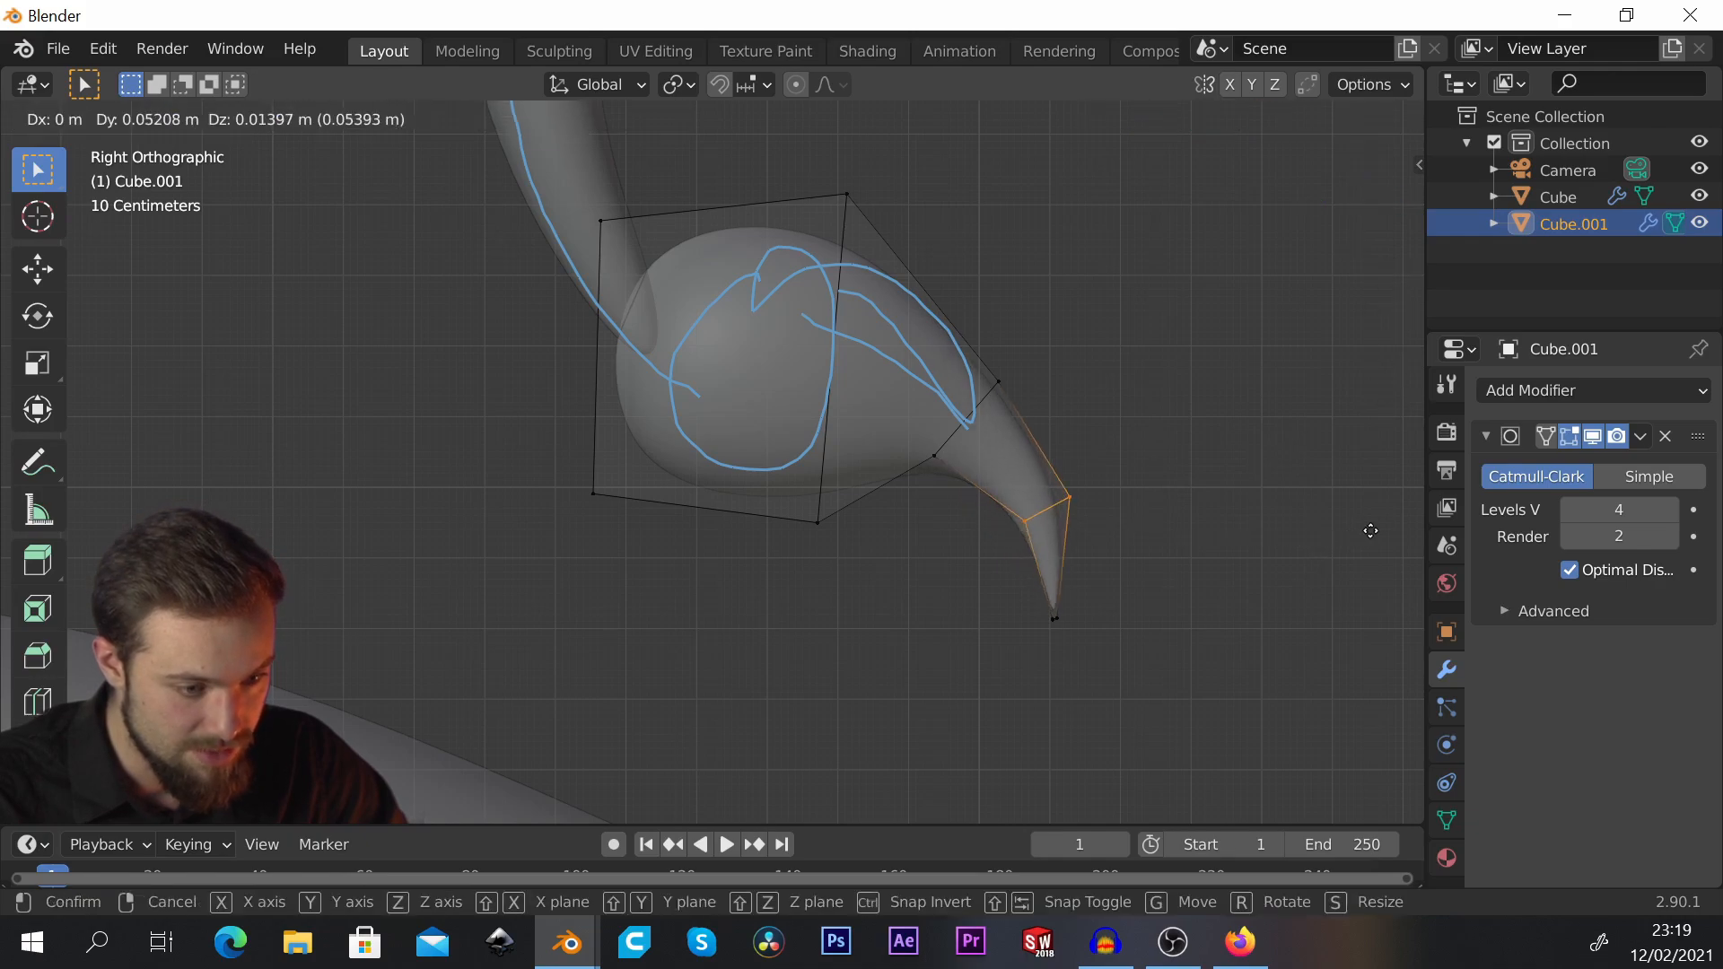
pyautogui.click(1375, 533)
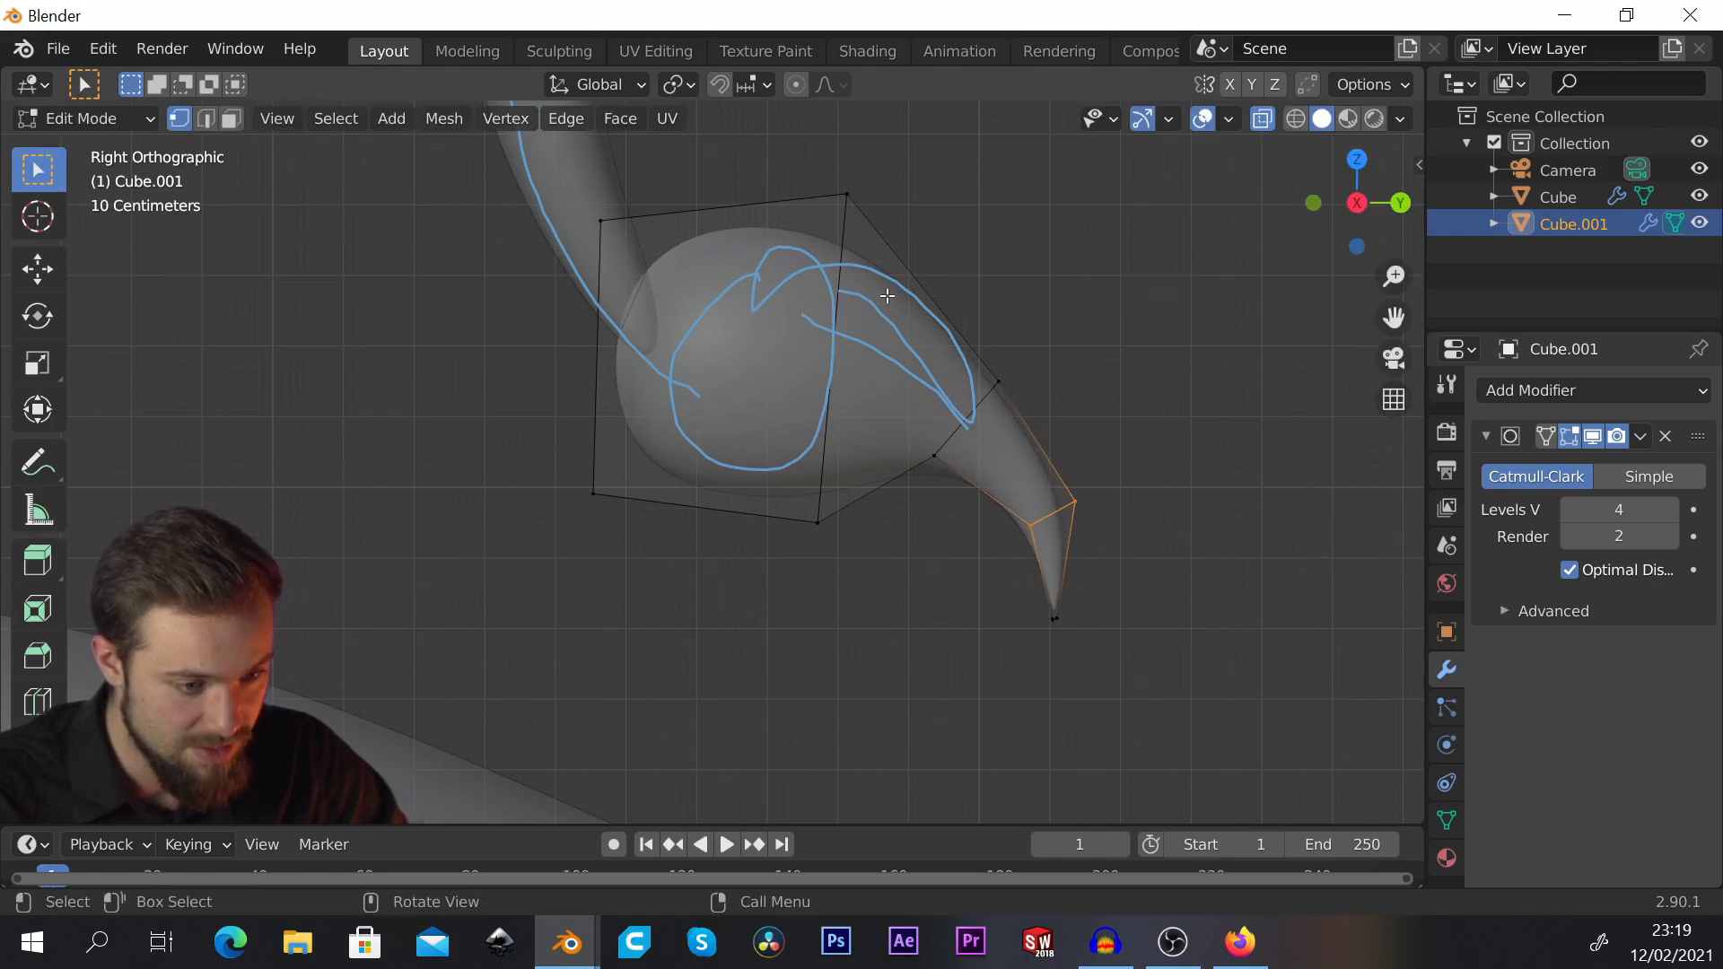
# Step: Move the stinger's upper loop, nearest the ball, slightly up and outward to smooth the curve
pyautogui.moveTo(866, 319); pyautogui.dragTo(1048, 499)
pyautogui.press('g')
pyautogui.click(1081, 439)
# Step: Move the stinger's tip vertices back toward the ball so the stinger ends in an inward hook
pyautogui.moveTo(1015, 597); pyautogui.dragTo(1138, 712)
pyautogui.press('r')
pyautogui.press('Escape')
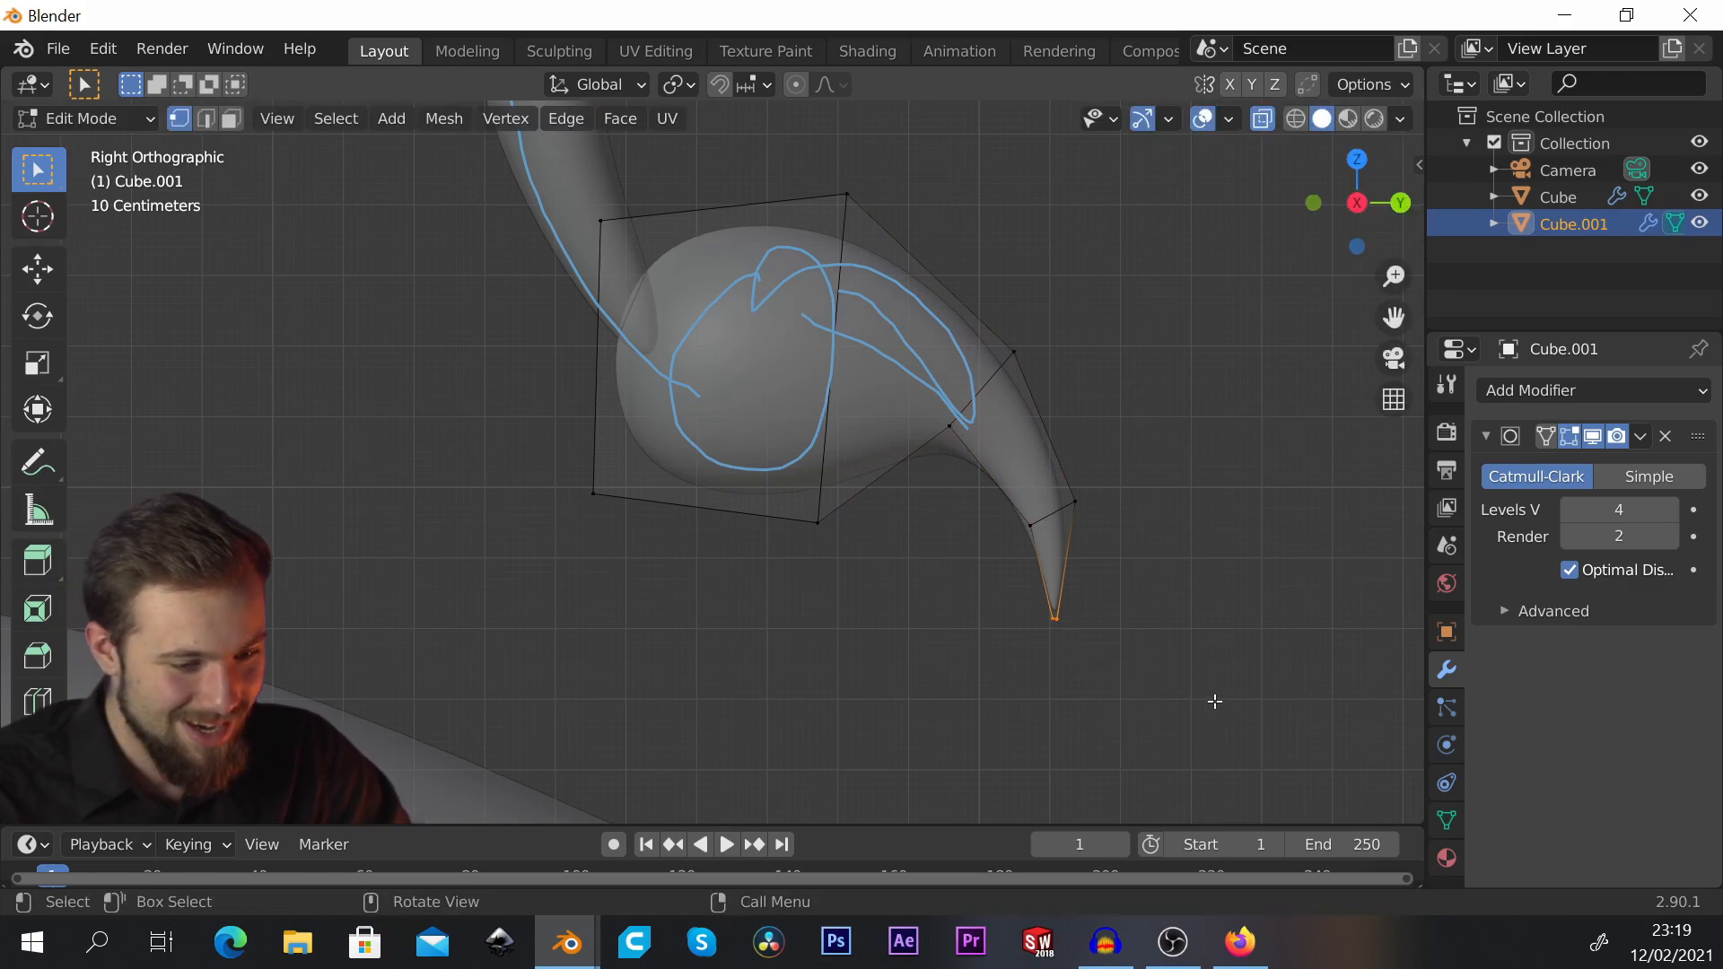
pyautogui.press('g')
pyautogui.click(1149, 709)
pyautogui.press('r')
pyautogui.press('Escape')
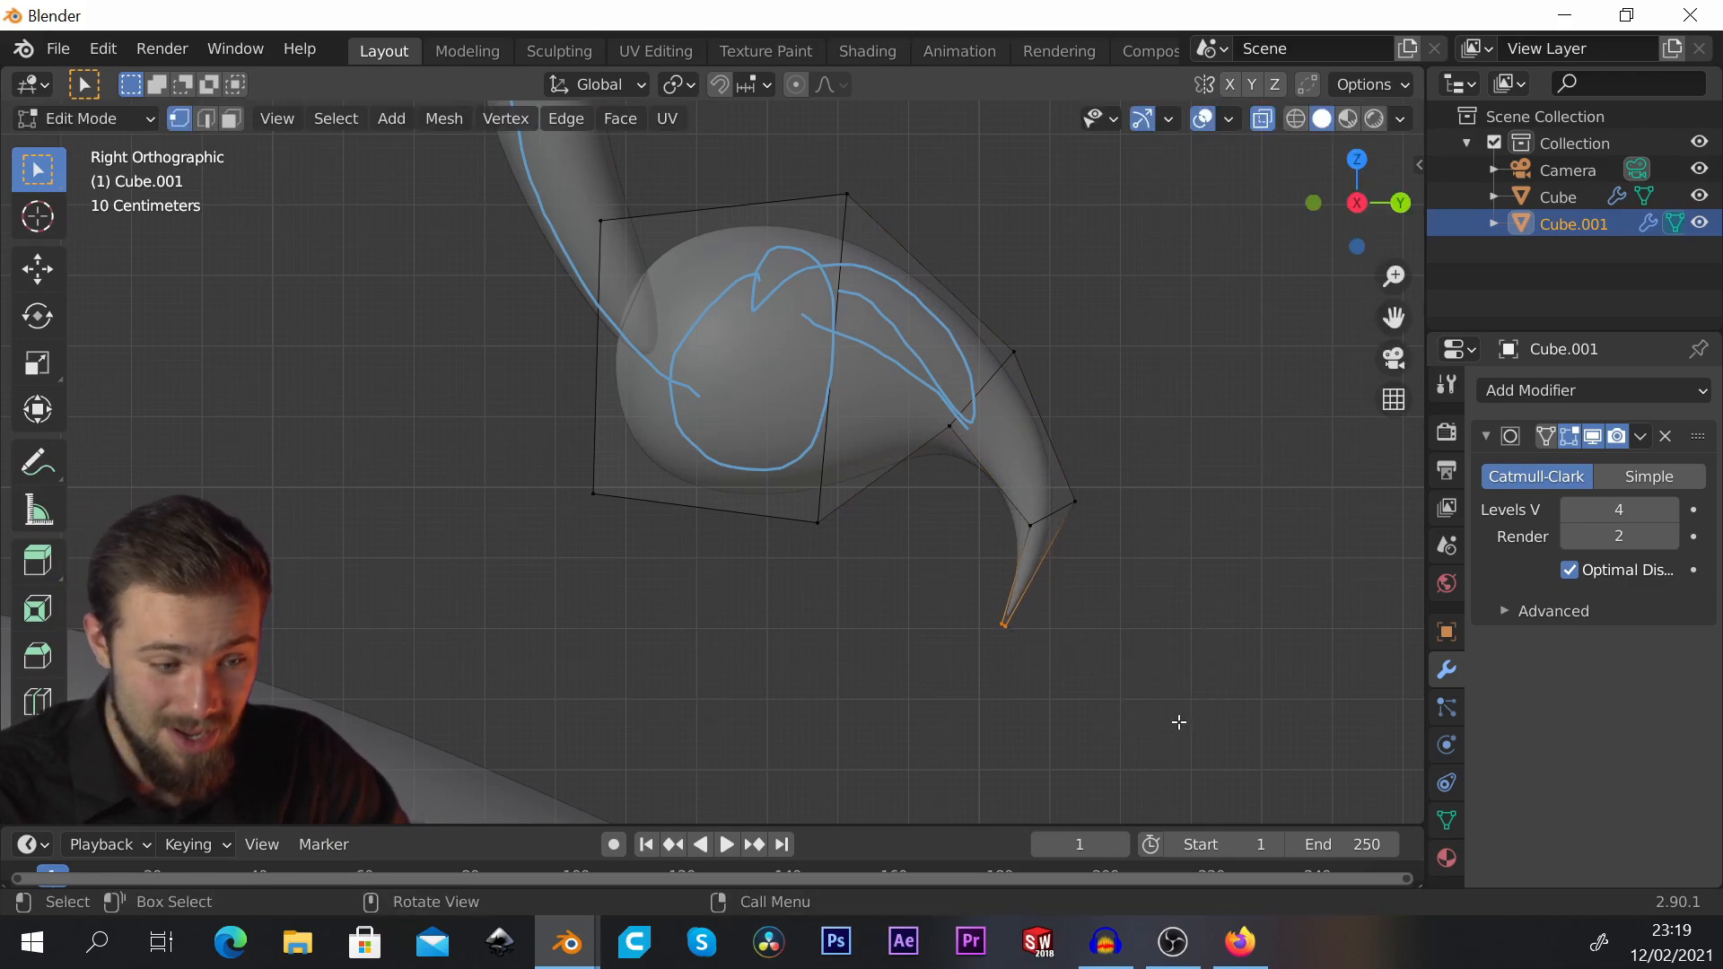
pyautogui.press('g')
pyautogui.click(1106, 537)
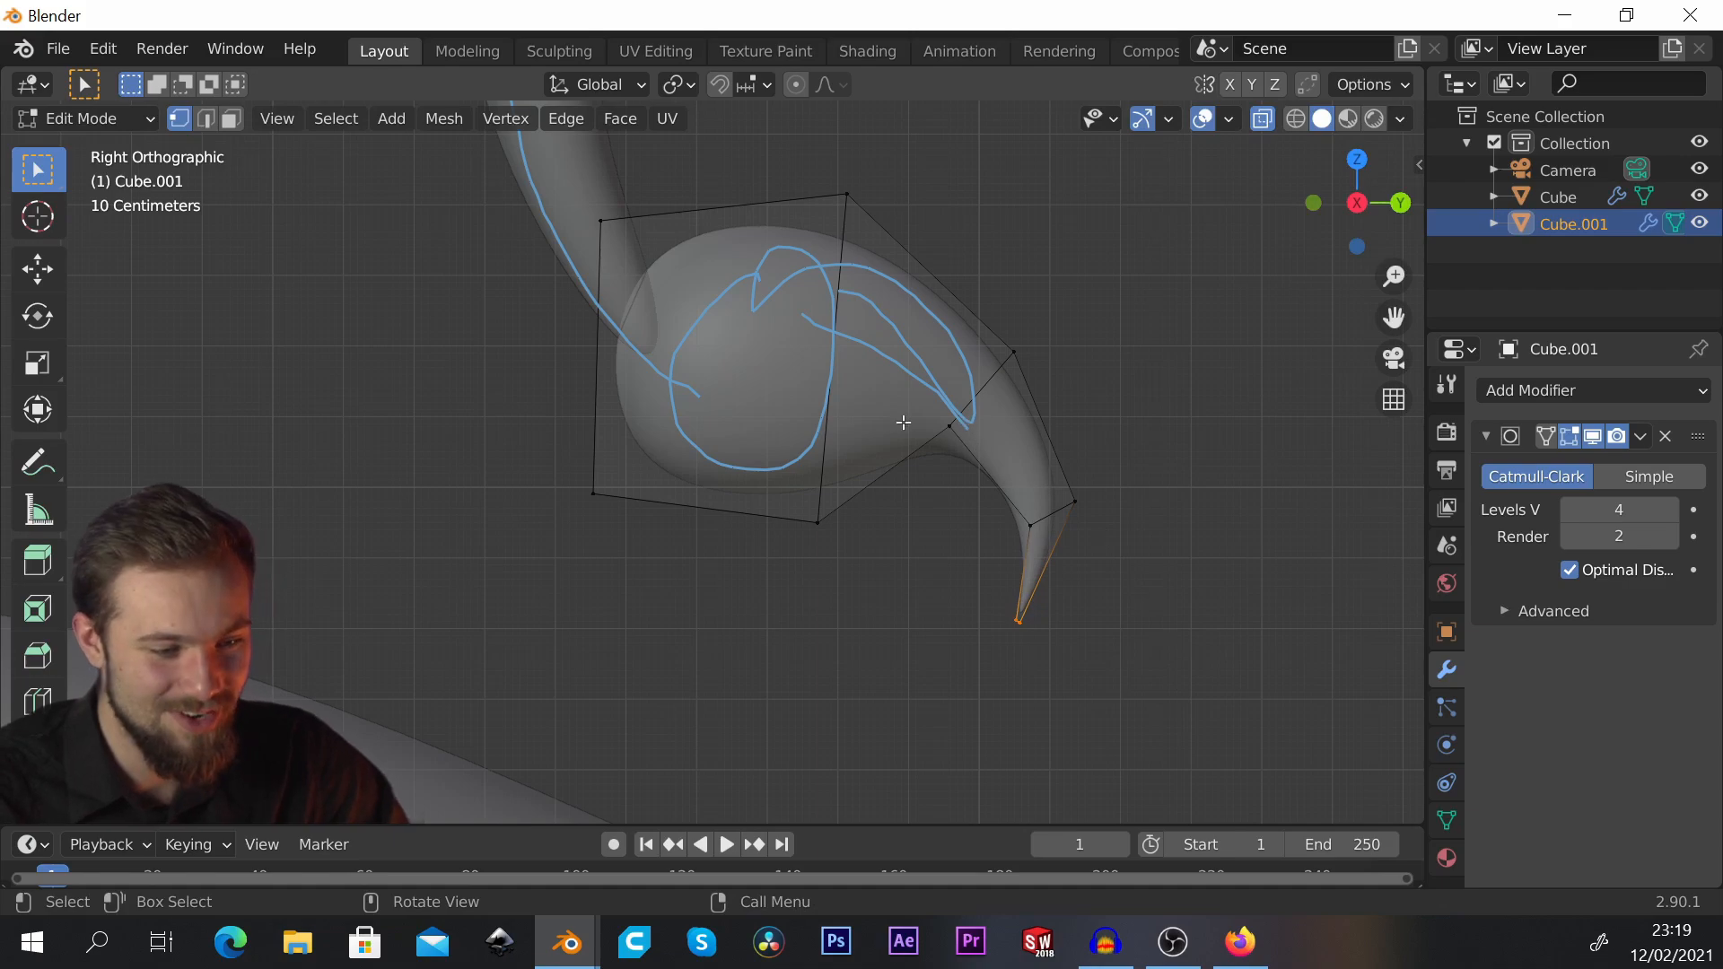
# Step: Return to Object Mode and deselect the stinger
pyautogui.scroll(-3, 903, 422)
pyautogui.scroll(2, 966, 398)
pyautogui.press('Tab')
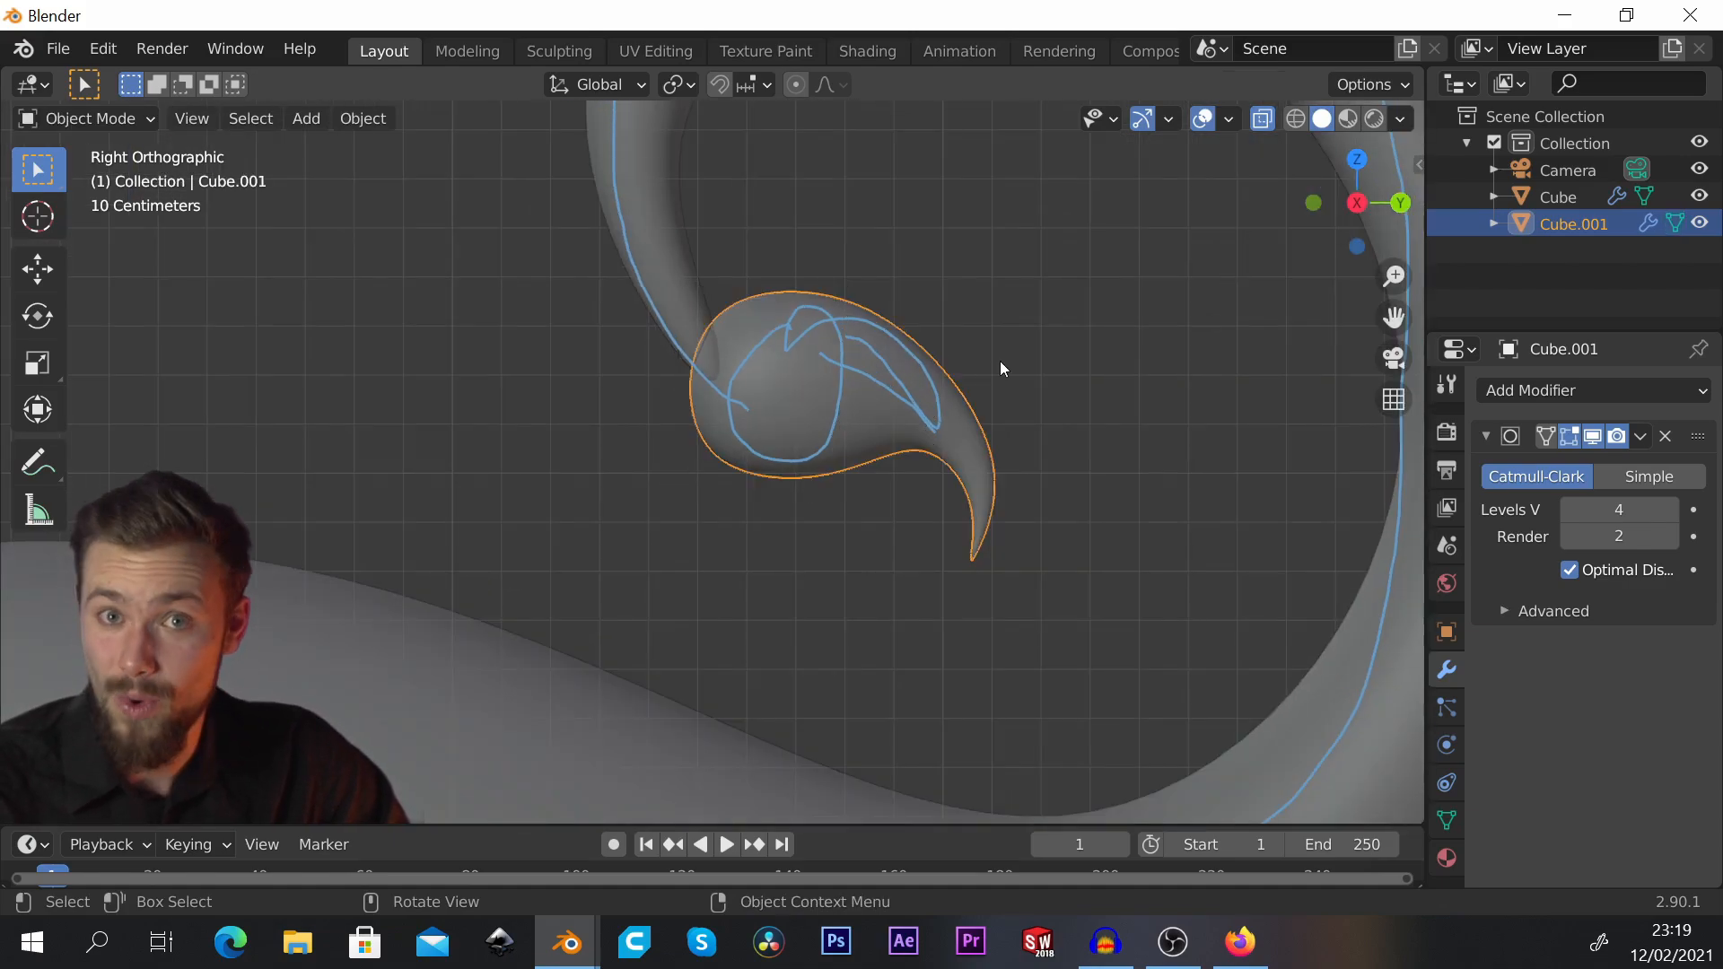
pyautogui.click(1000, 360)
pyautogui.scroll(-8, 999, 361)
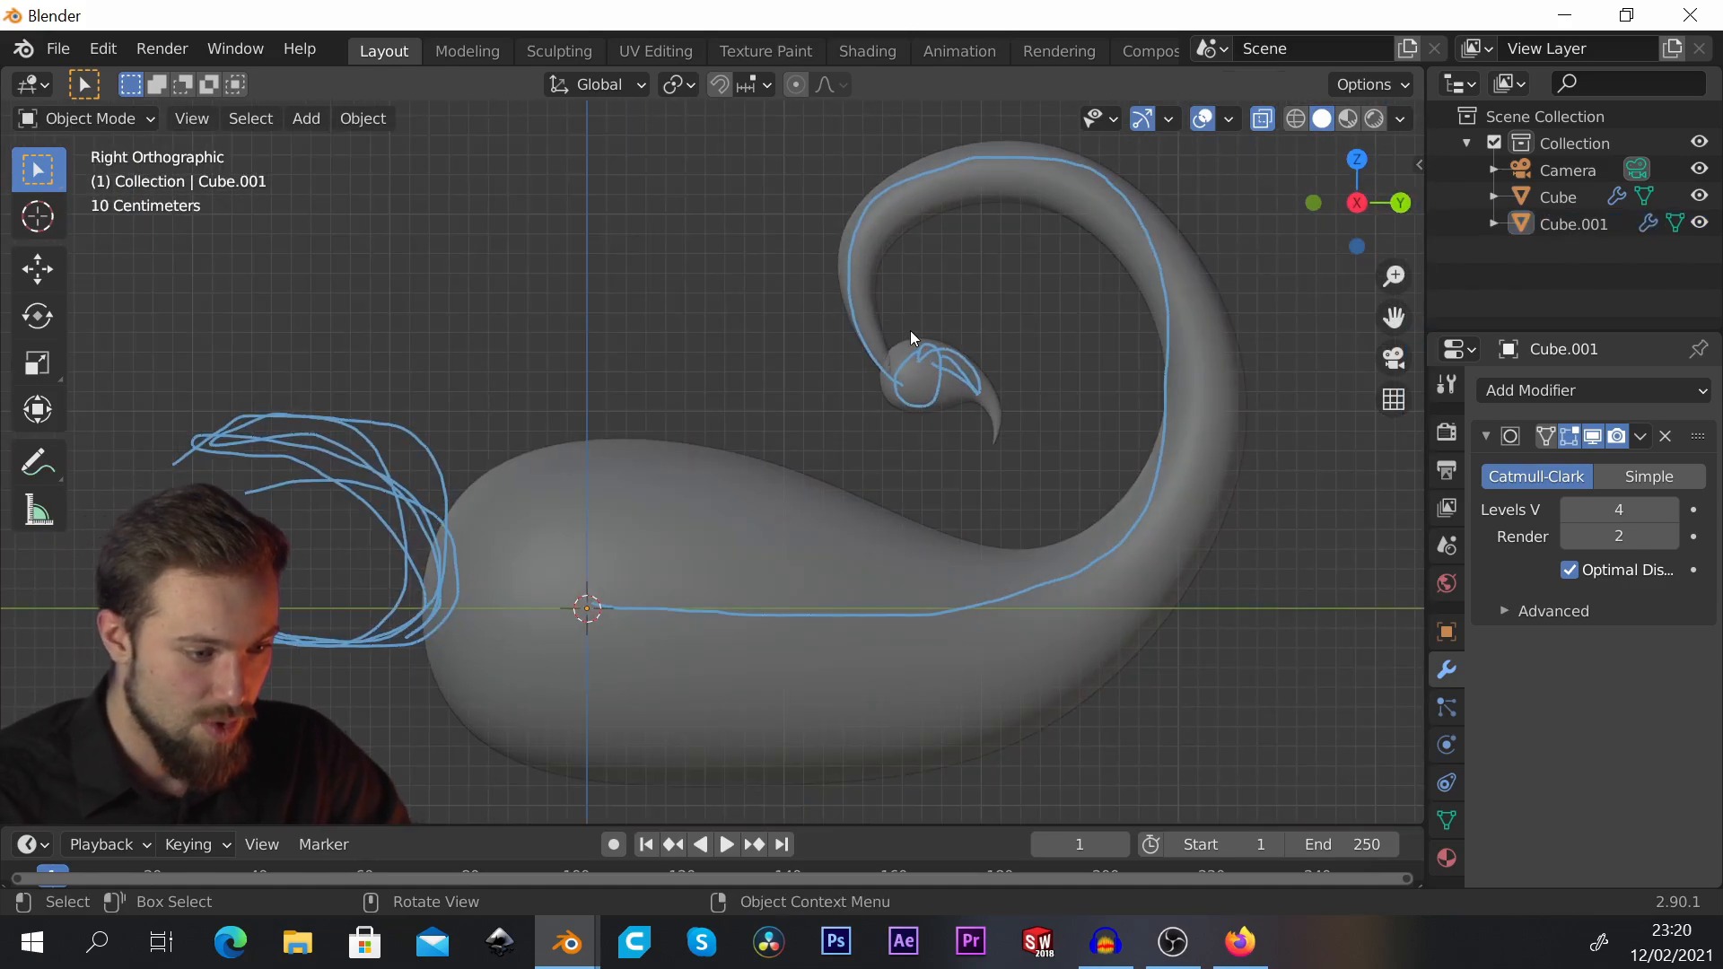
pyautogui.scroll(-3, 910, 330)
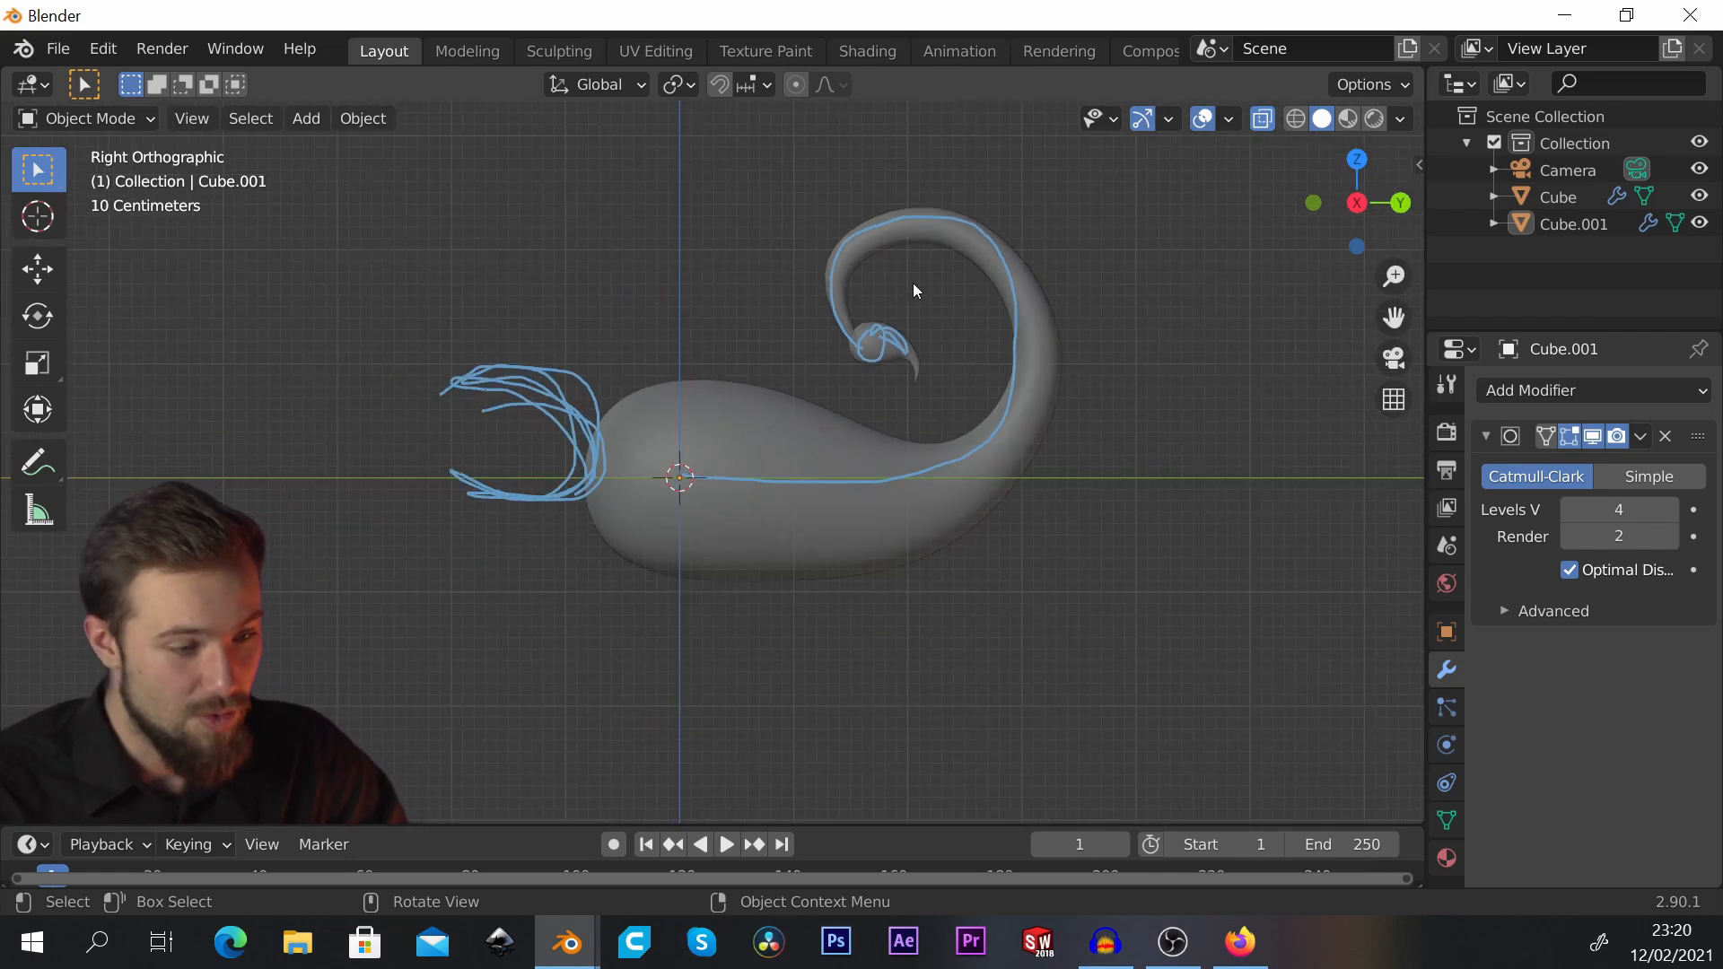
pyautogui.moveTo(913, 282); pyautogui.dragTo(753, 384, button='middle')
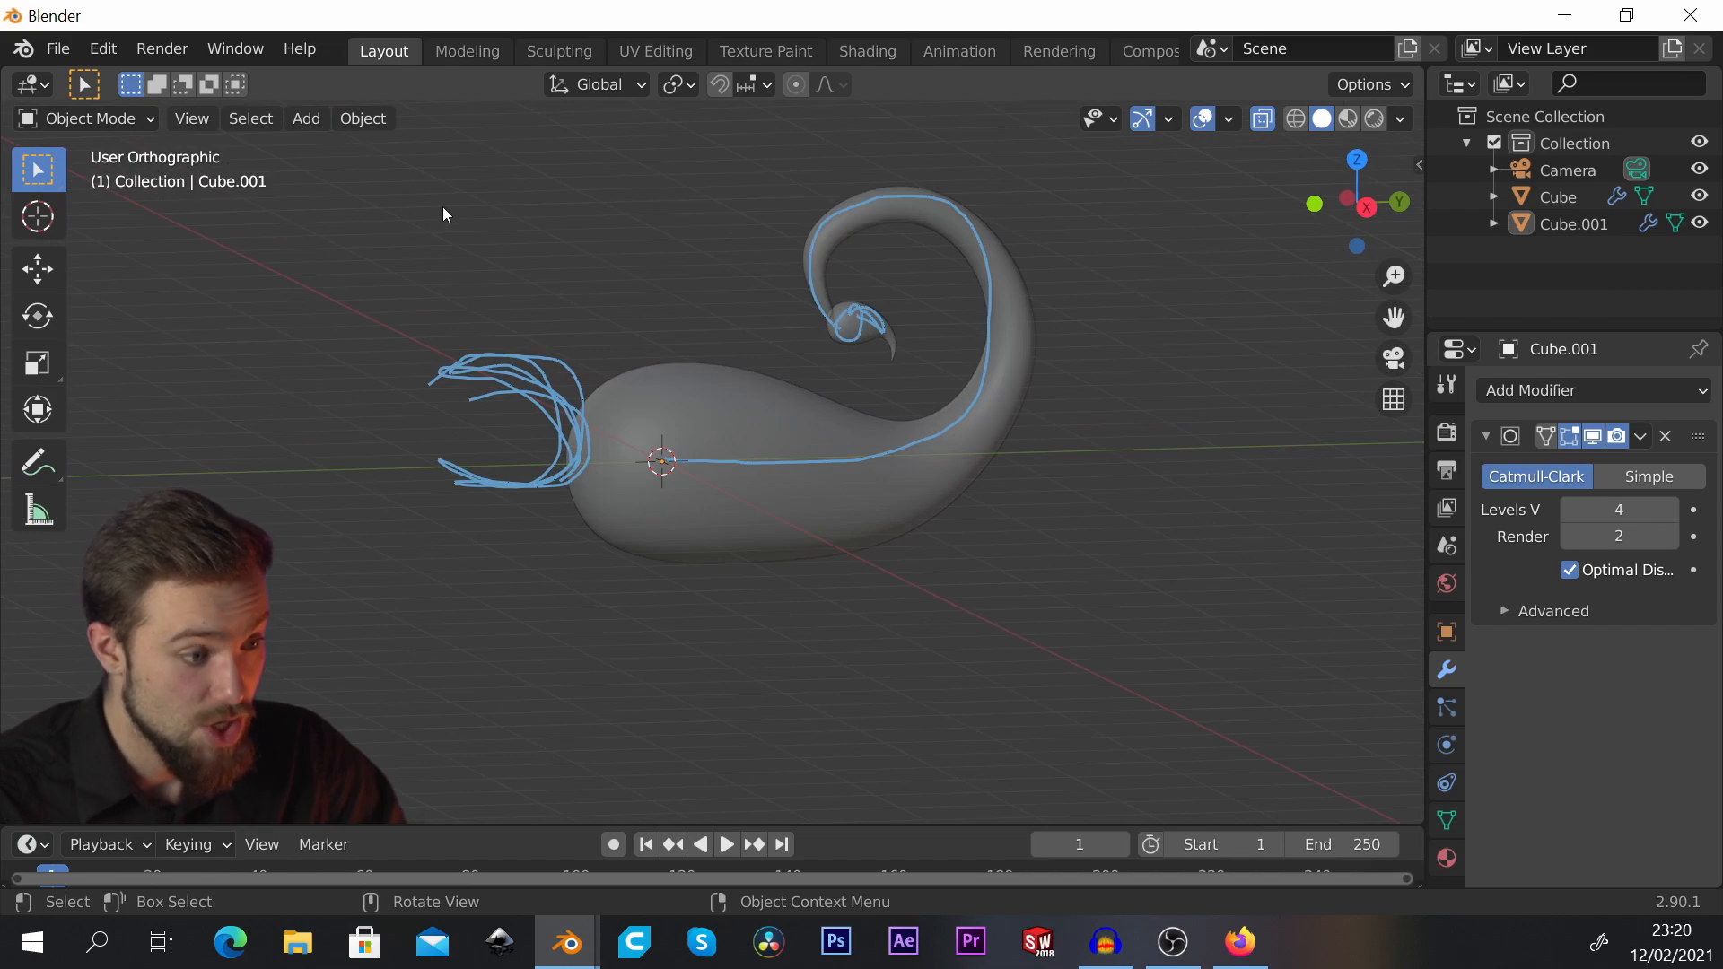
pyautogui.hotkey('shift', 'a')
pyautogui.moveTo(470, 276)
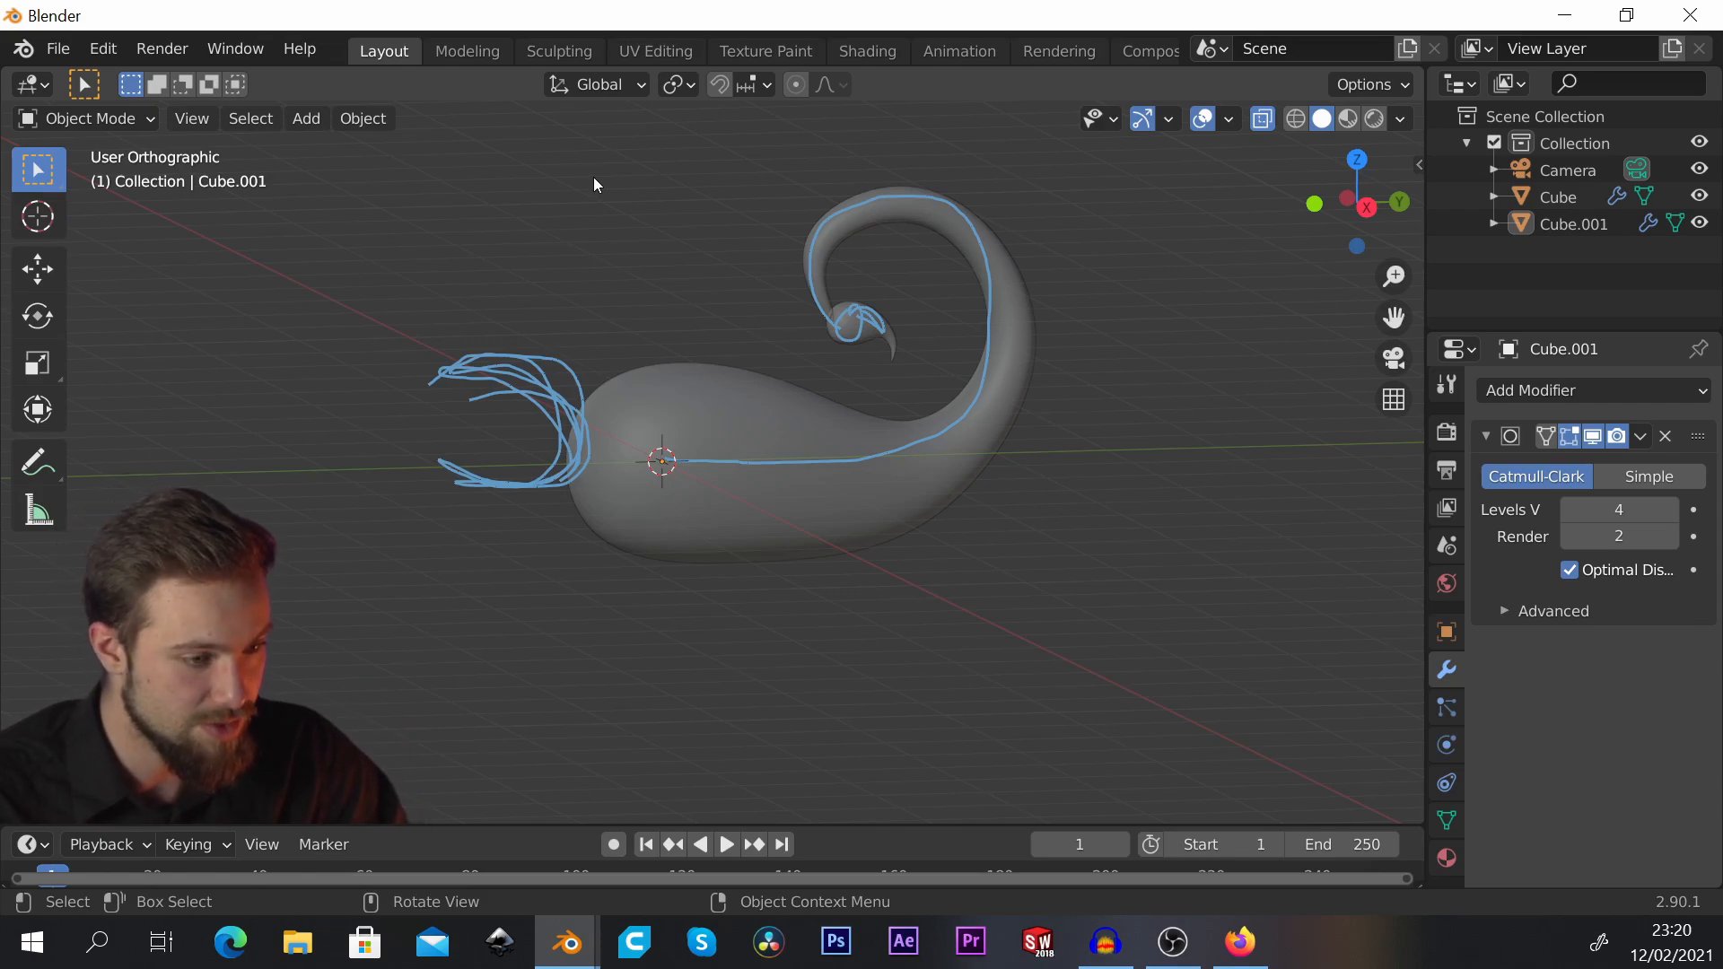
# Step: Add a new mesh cube at the 3D cursor in the scene centre for the claws
pyautogui.moveTo(822, 300); pyautogui.dragTo(715, 363, button='middle')
pyautogui.moveTo(1044, 428); pyautogui.dragTo(481, 322, button='middle')
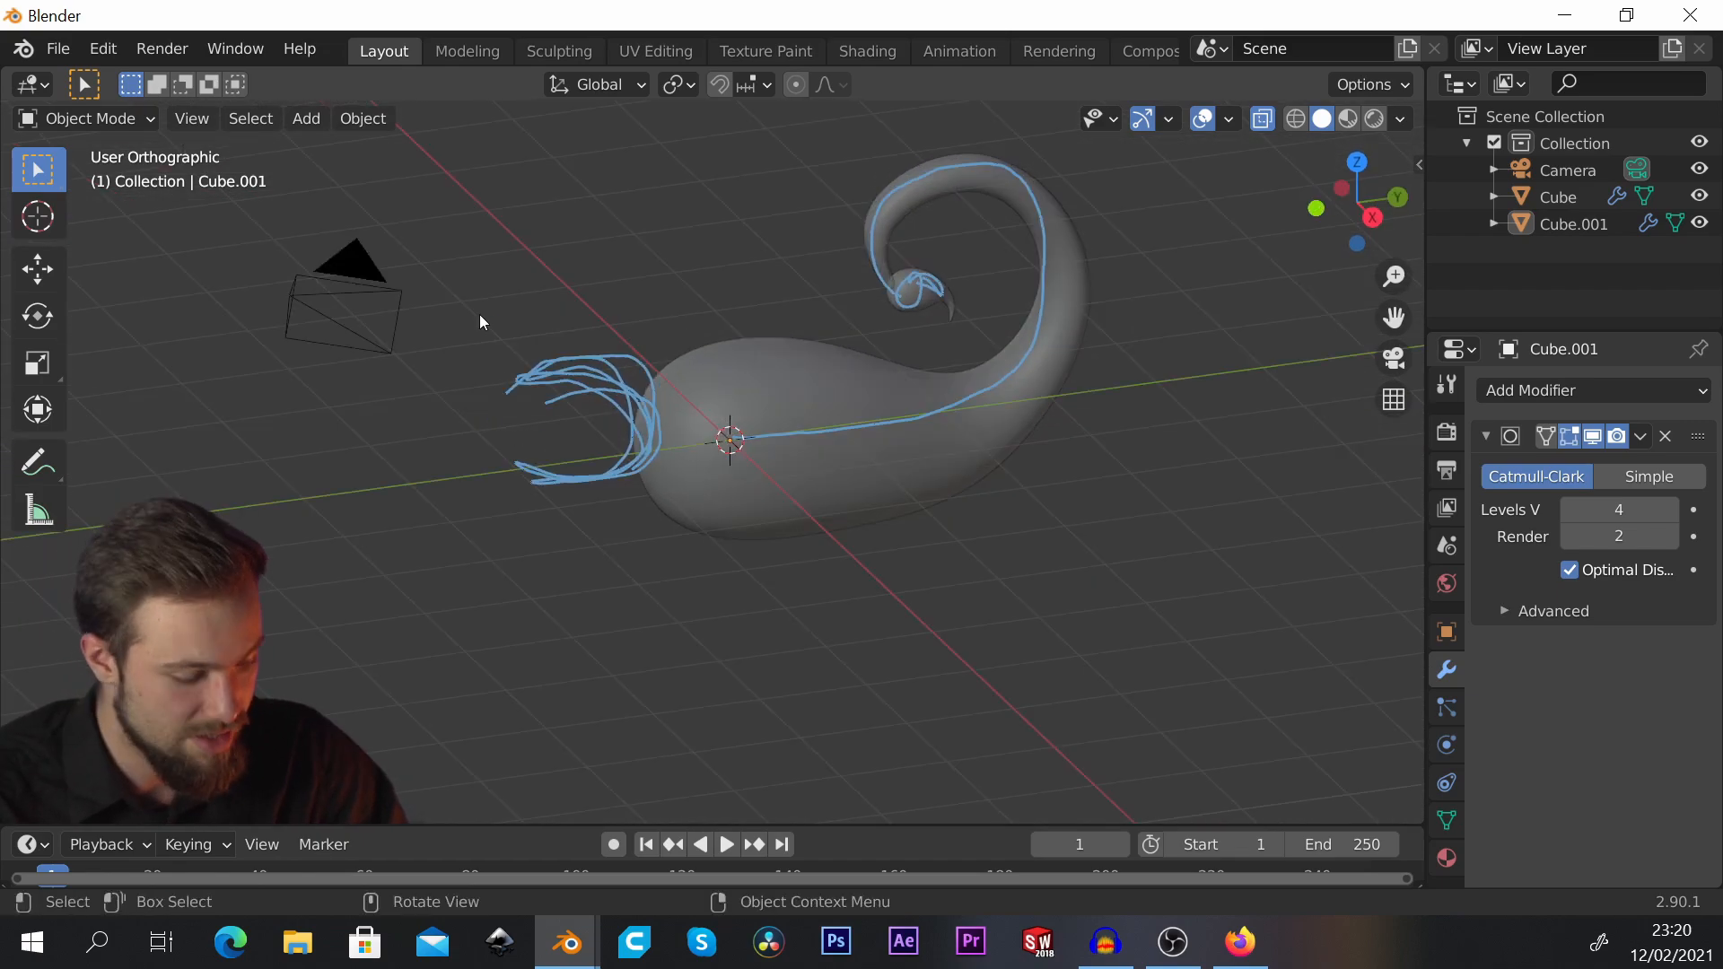
pyautogui.hotkey('shift', 'a')
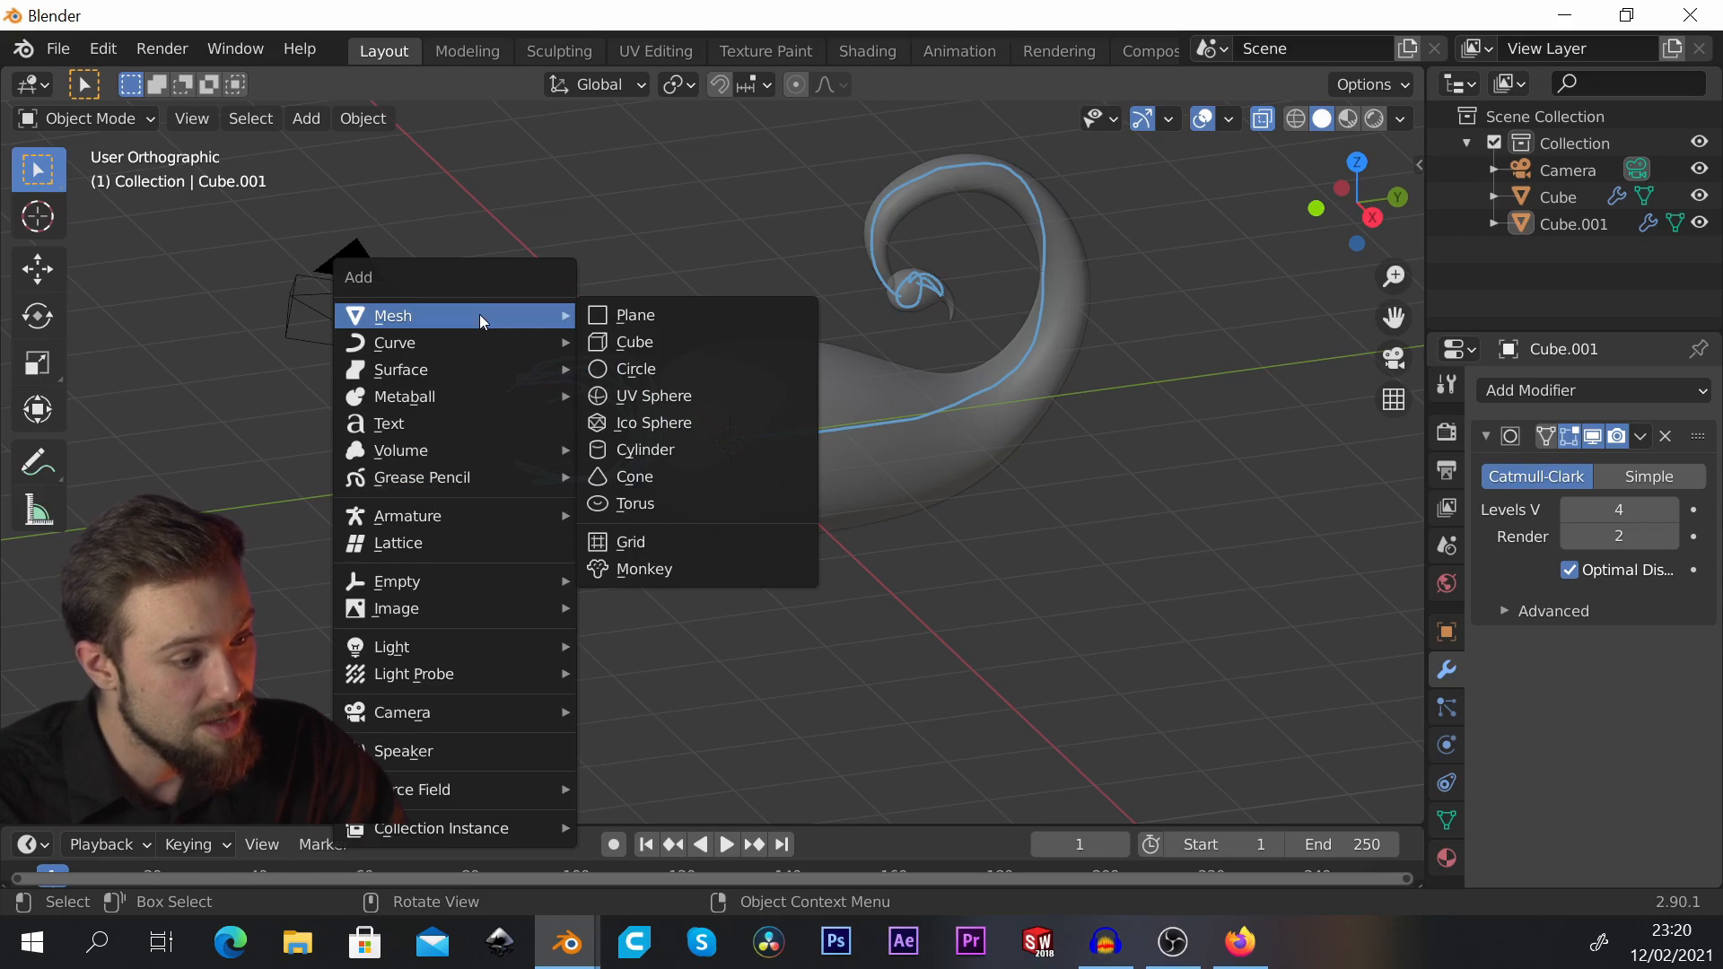
pyautogui.click(691, 343)
pyautogui.moveTo(692, 339); pyautogui.dragTo(715, 424, button='middle')
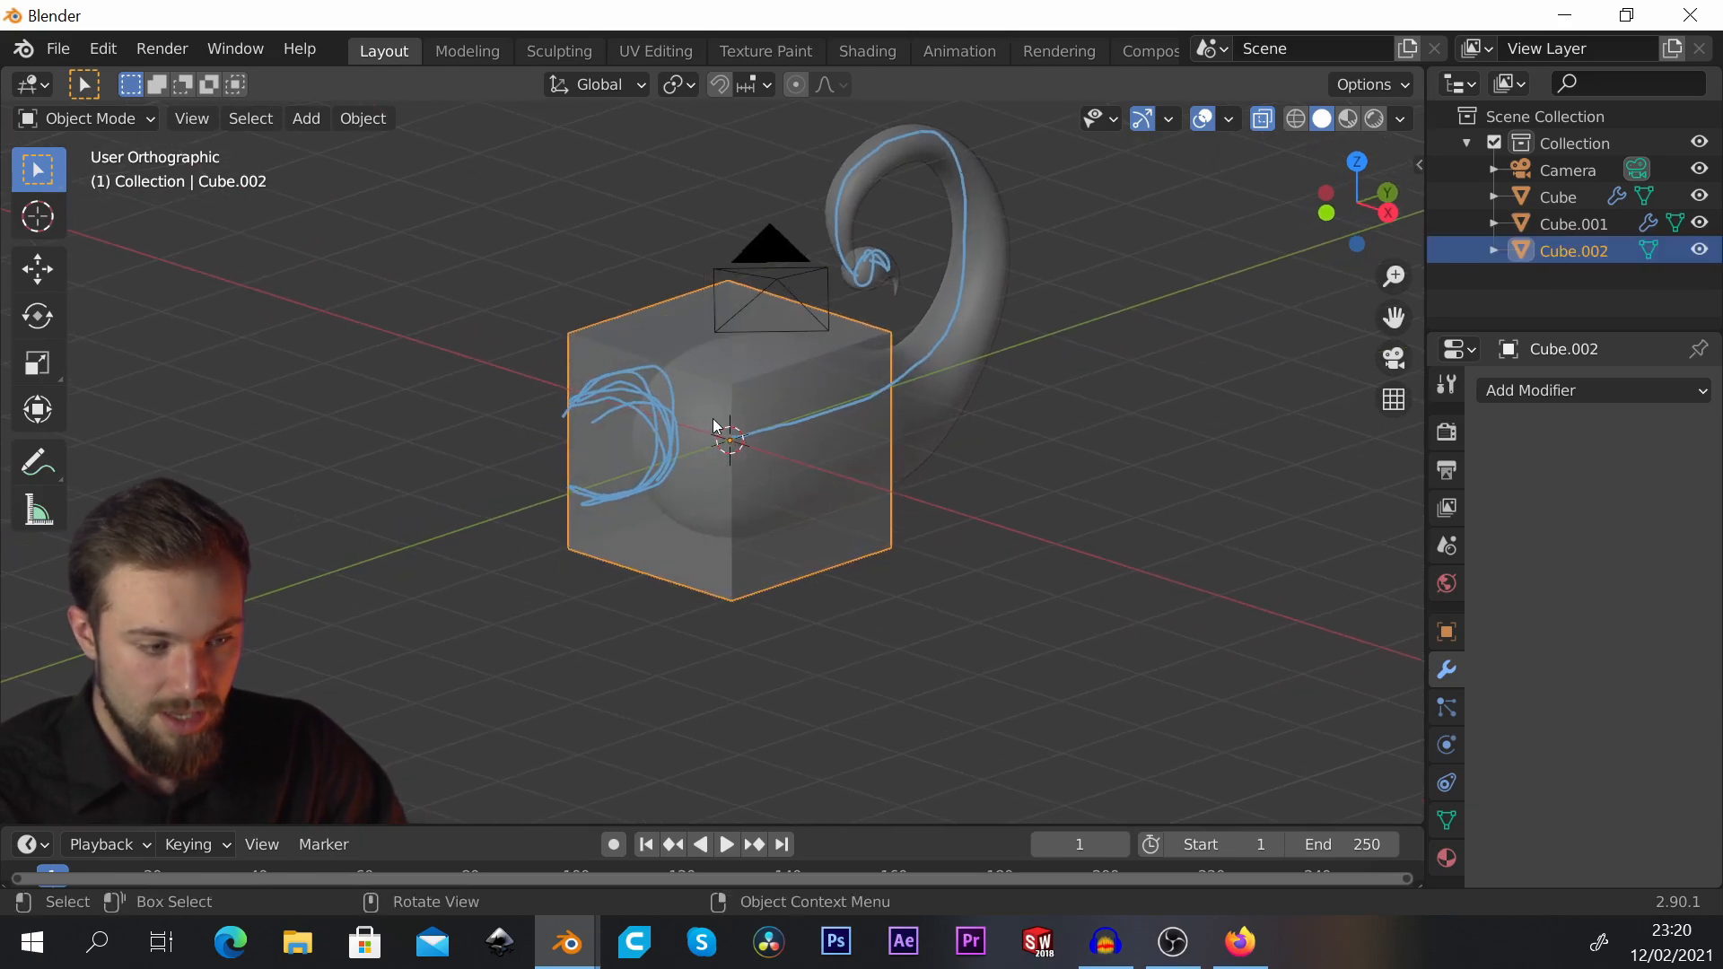
pyautogui.press('Tab')
pyautogui.press('Tab')
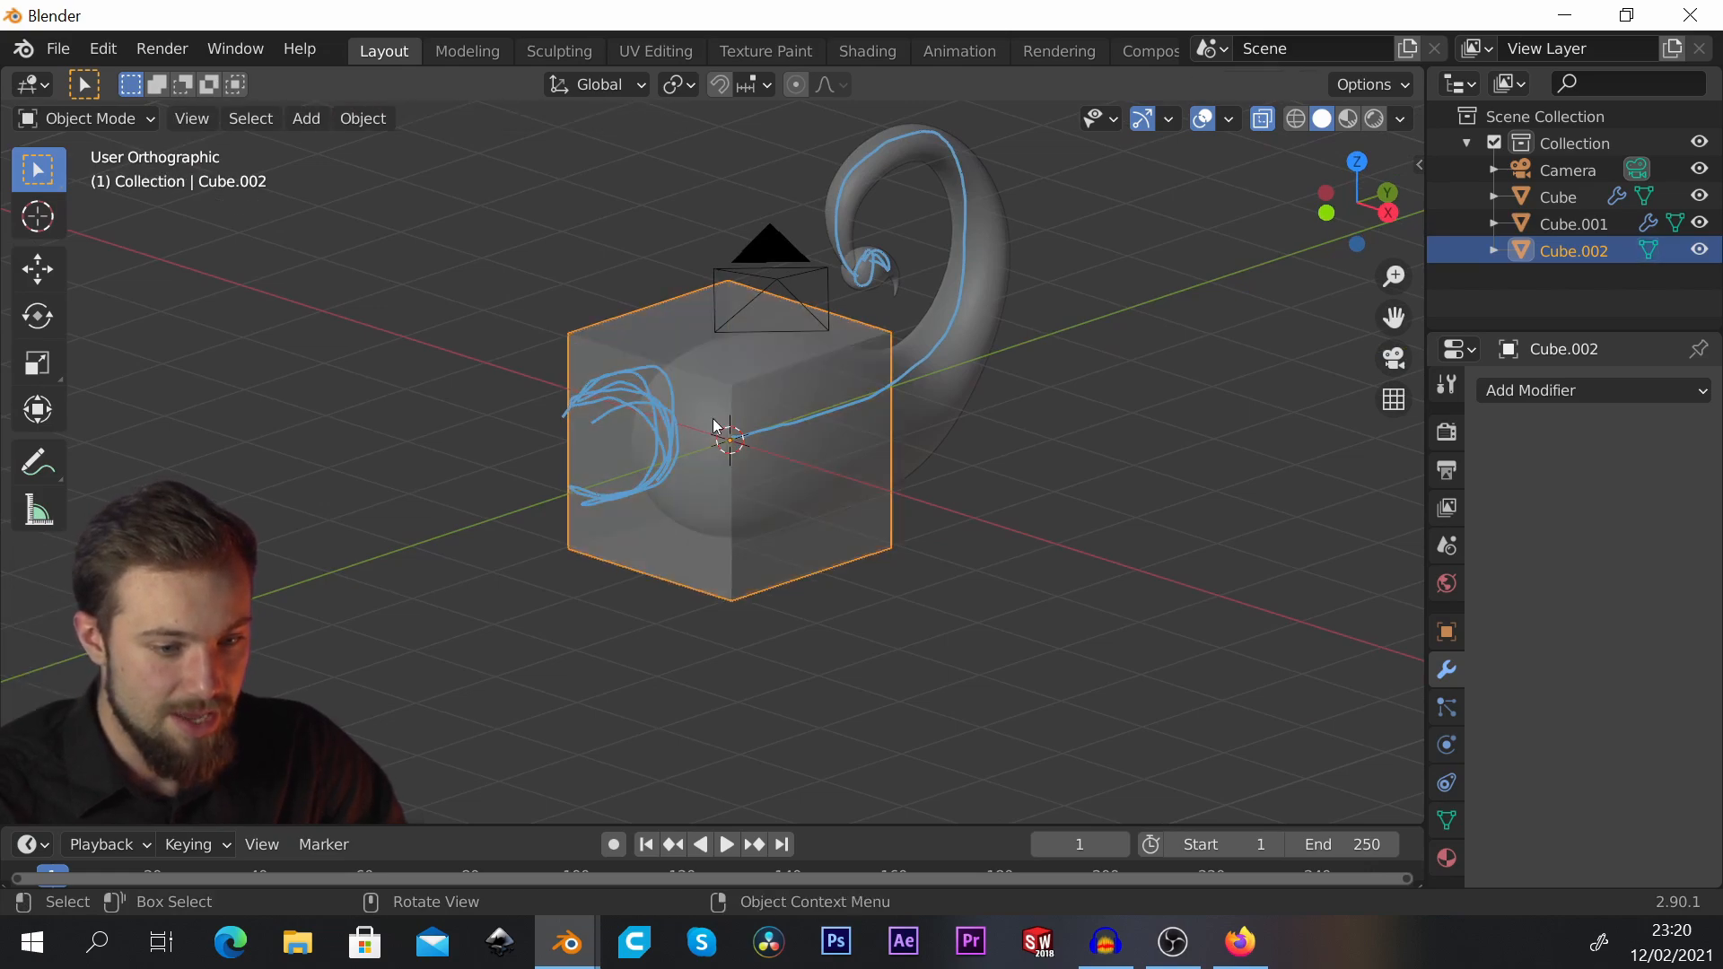
pyautogui.moveTo(715, 425); pyautogui.dragTo(798, 435, button='middle')
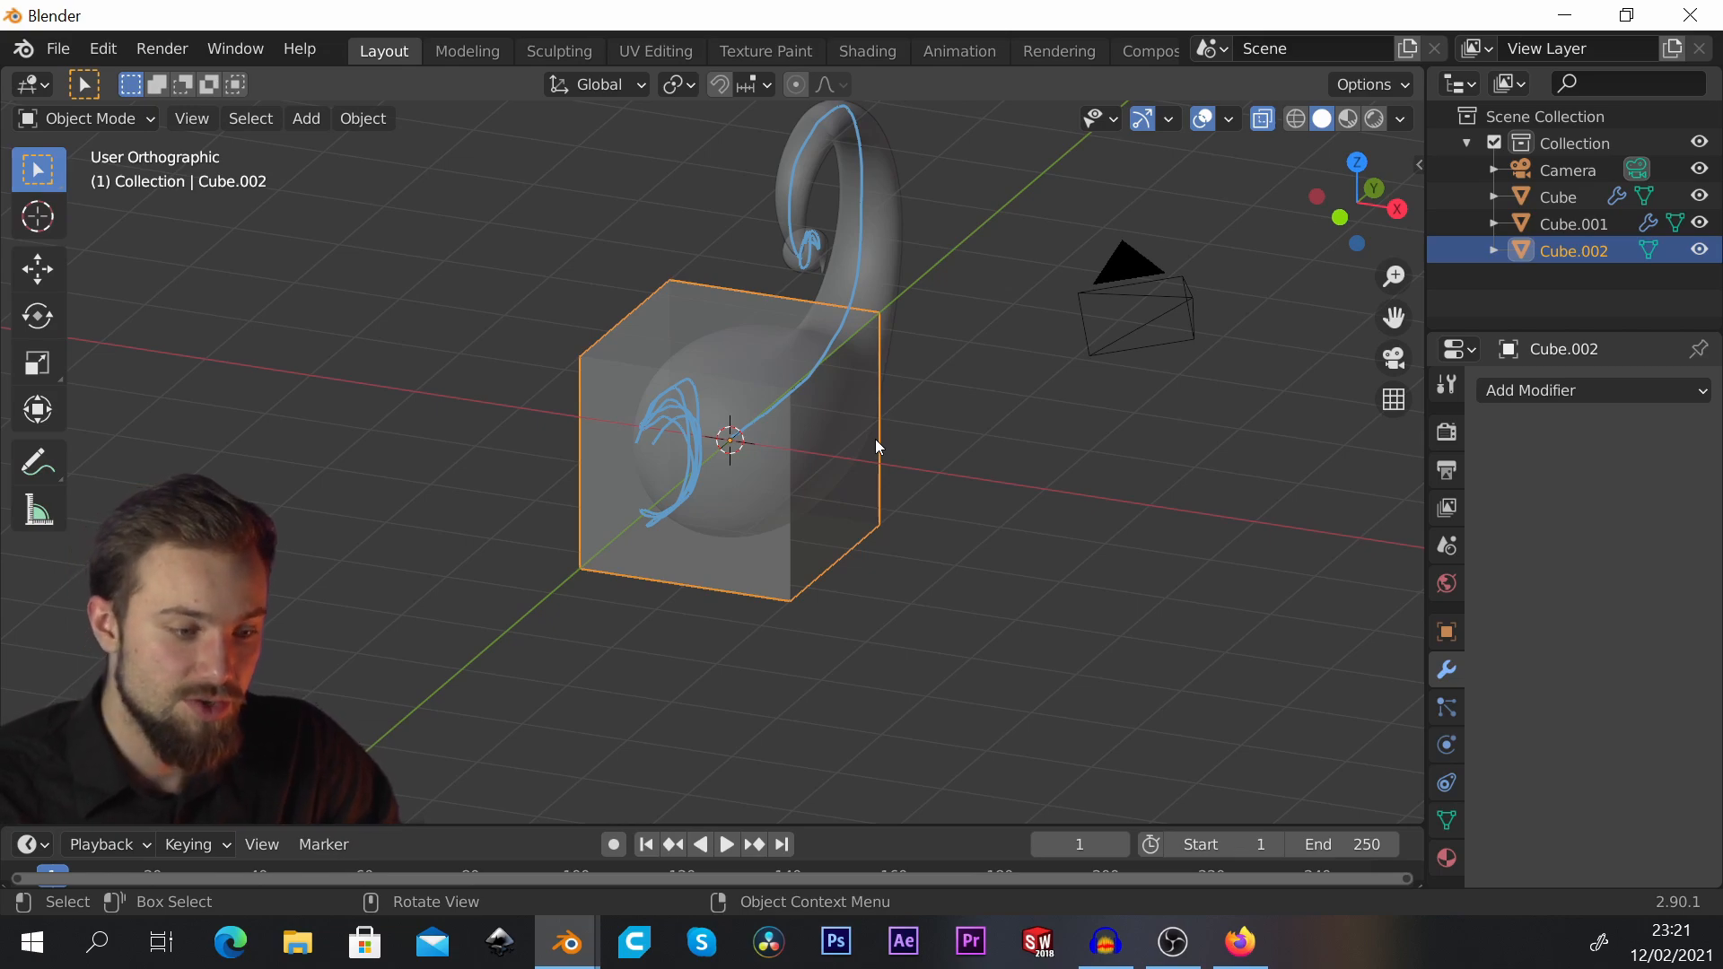
pyautogui.press('Tab')
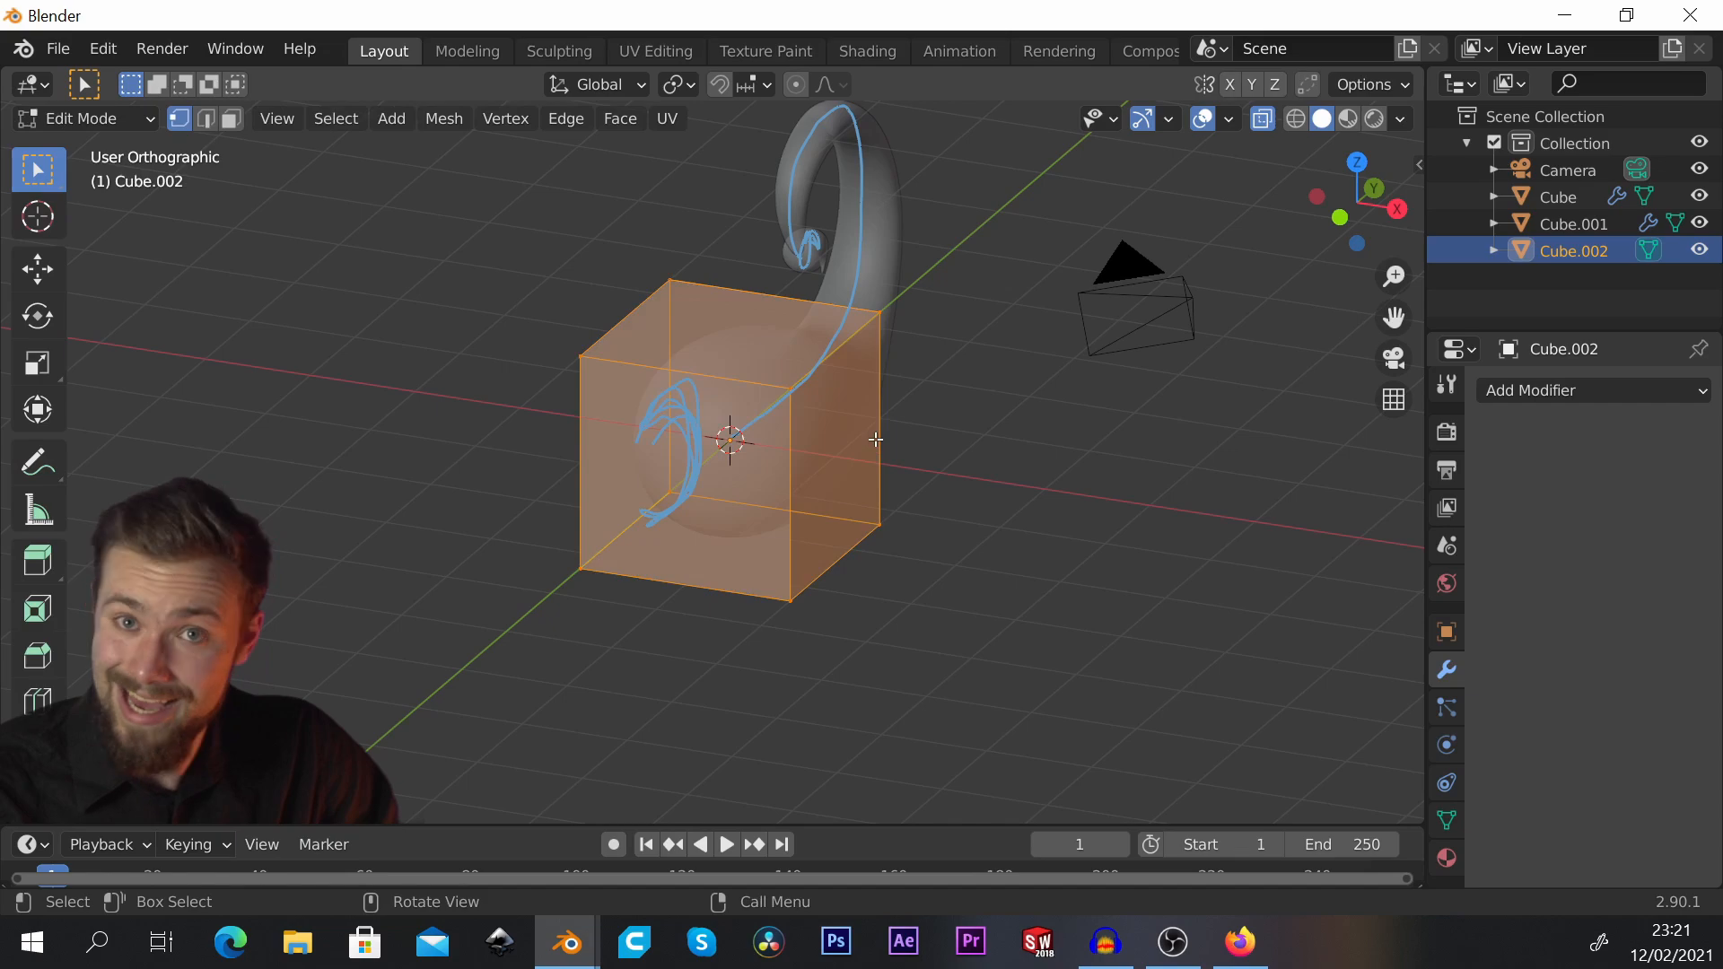
pyautogui.press('Tab')
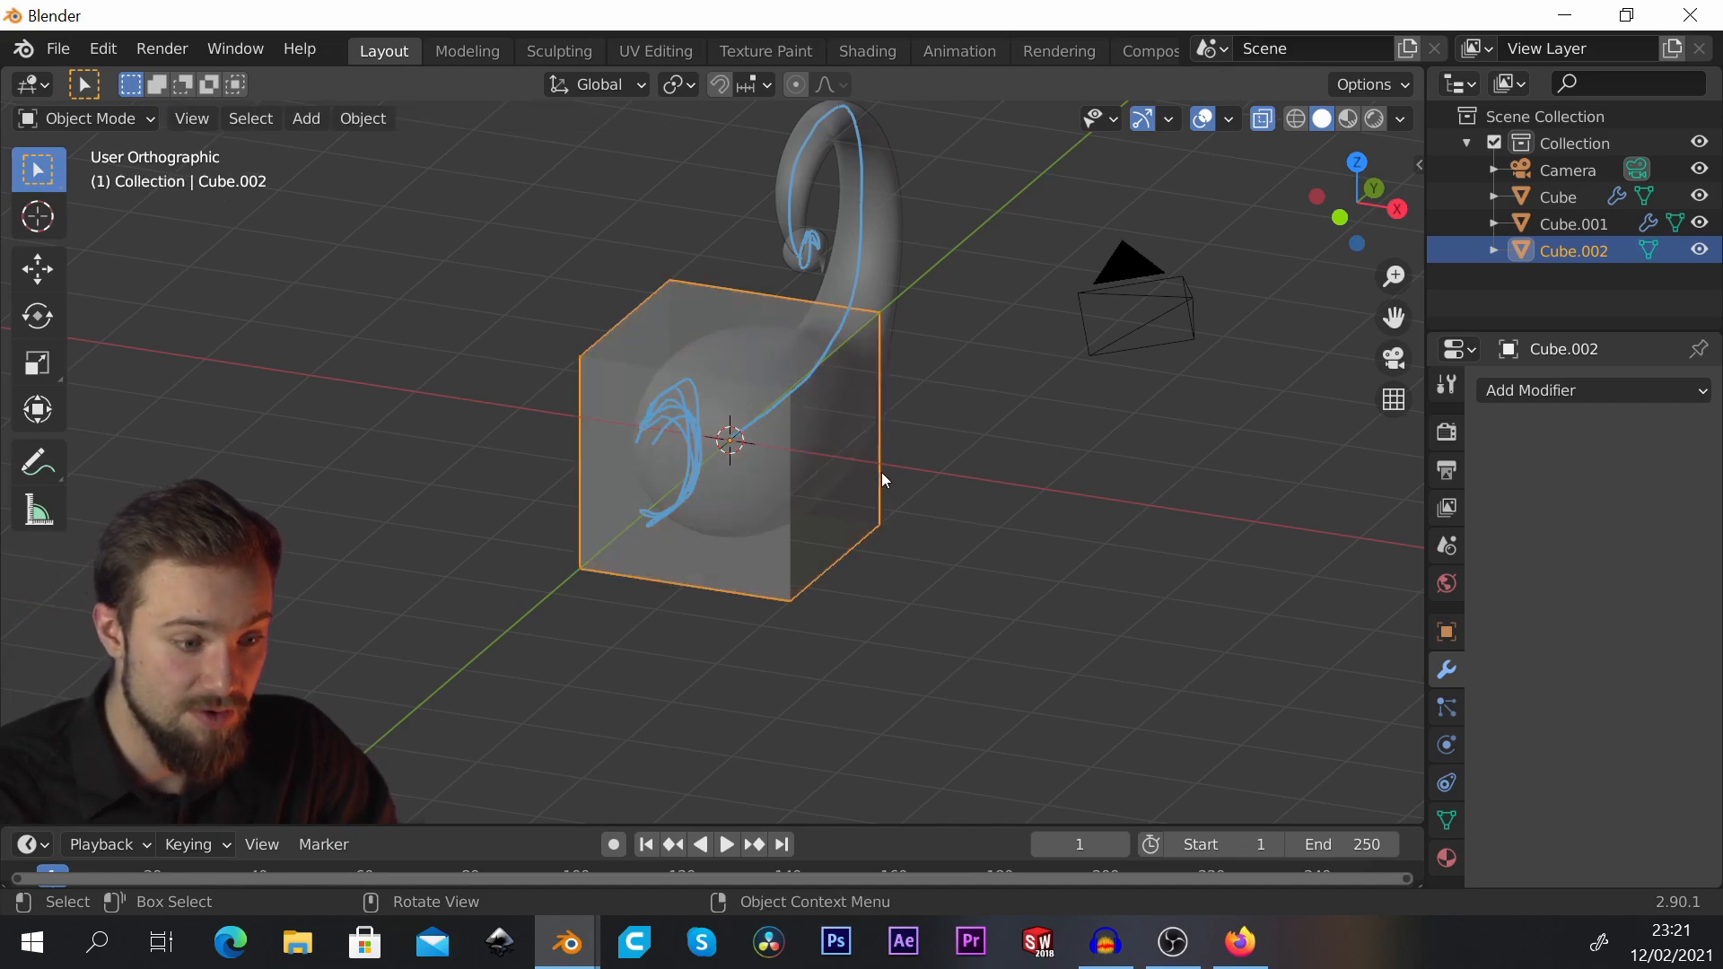
pyautogui.press('g')
pyautogui.rightClick(1293, 527)
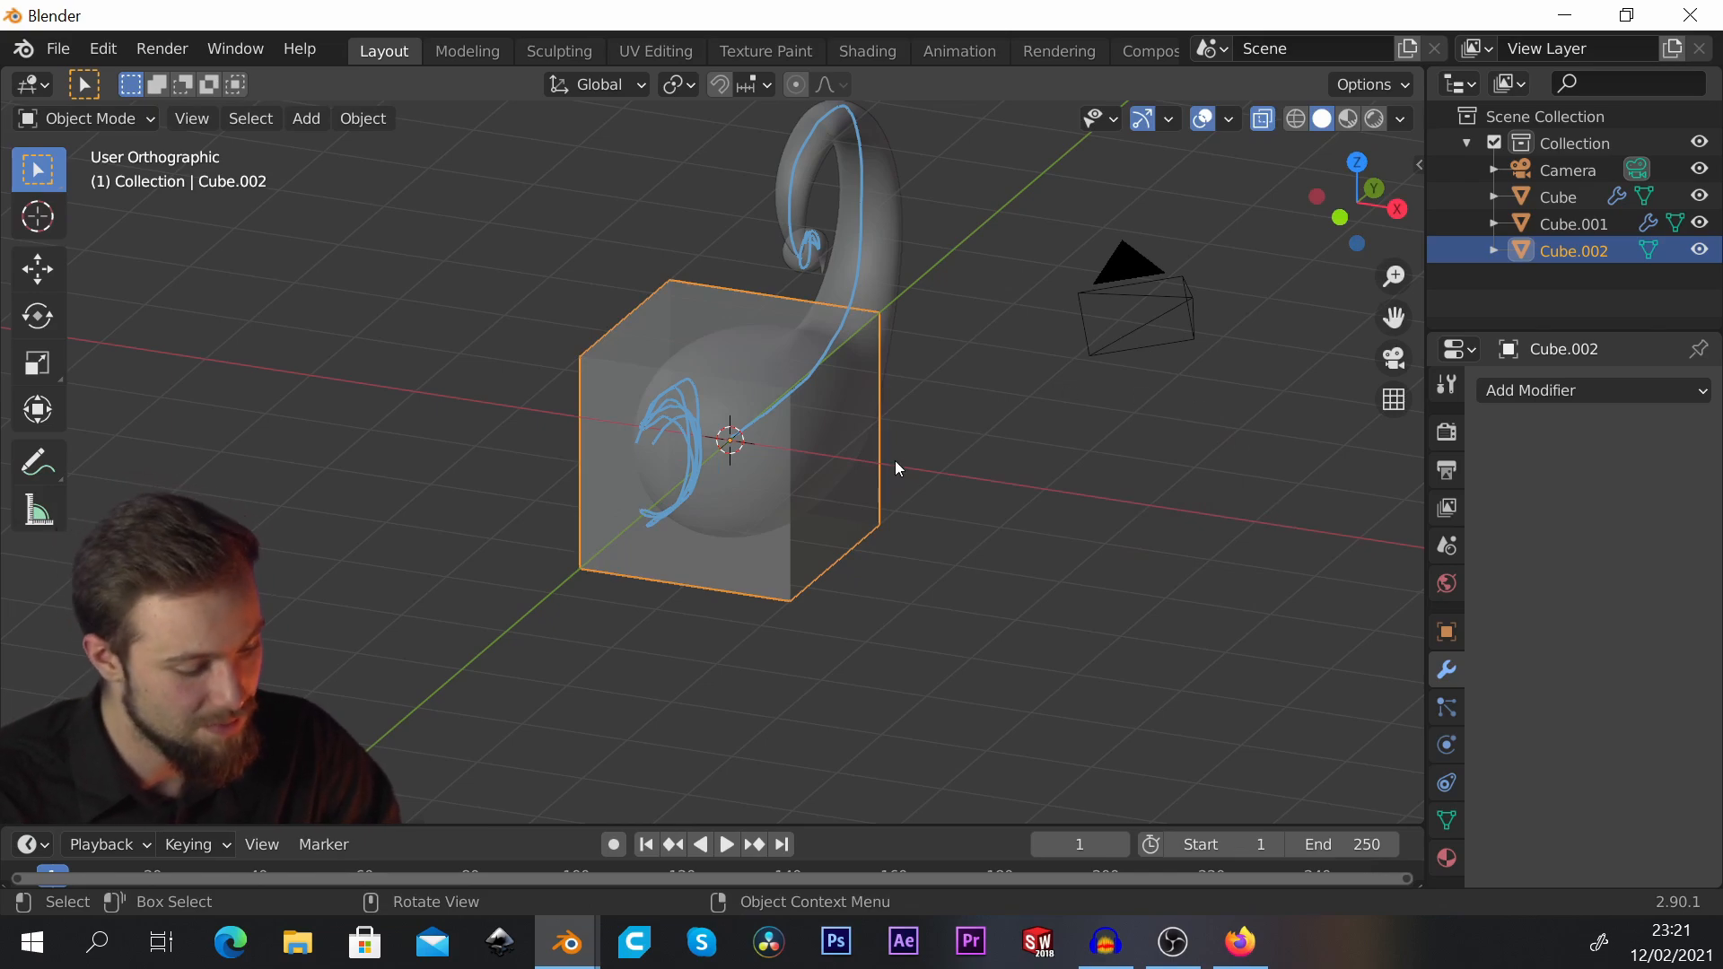
# Step: Move the new cube's geometry in Edit Mode along the positive X axis until it sits beside the body
pyautogui.press('Tab')
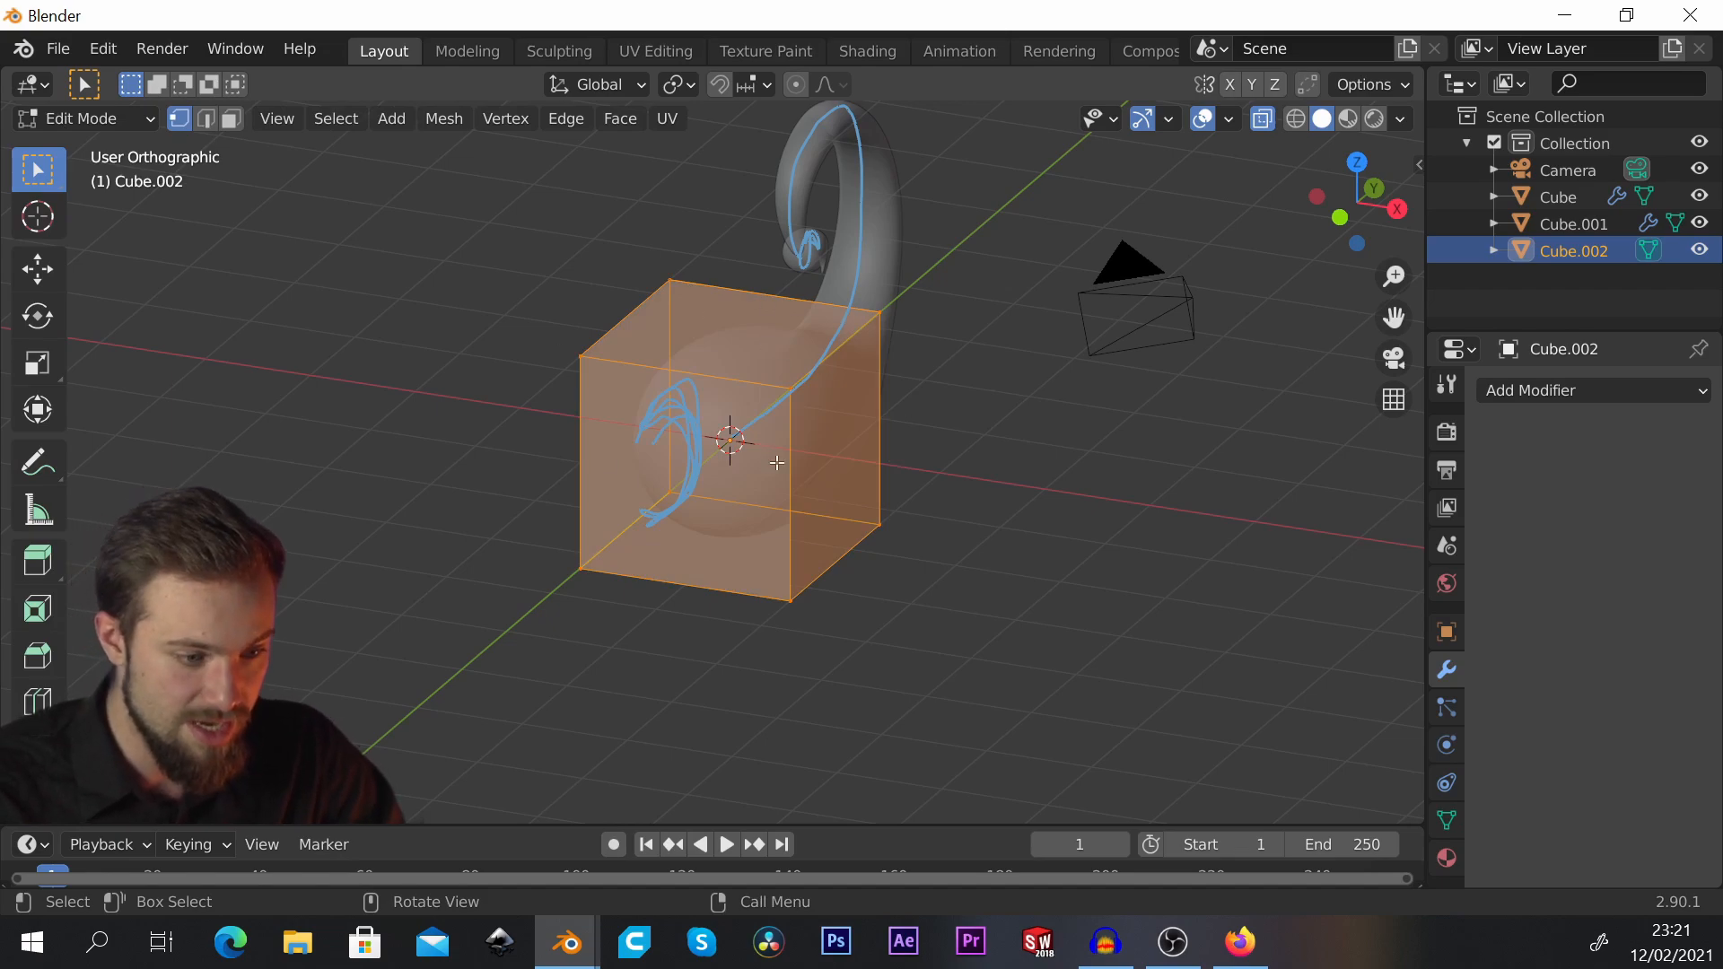
pyautogui.press('g')
pyautogui.press('x')
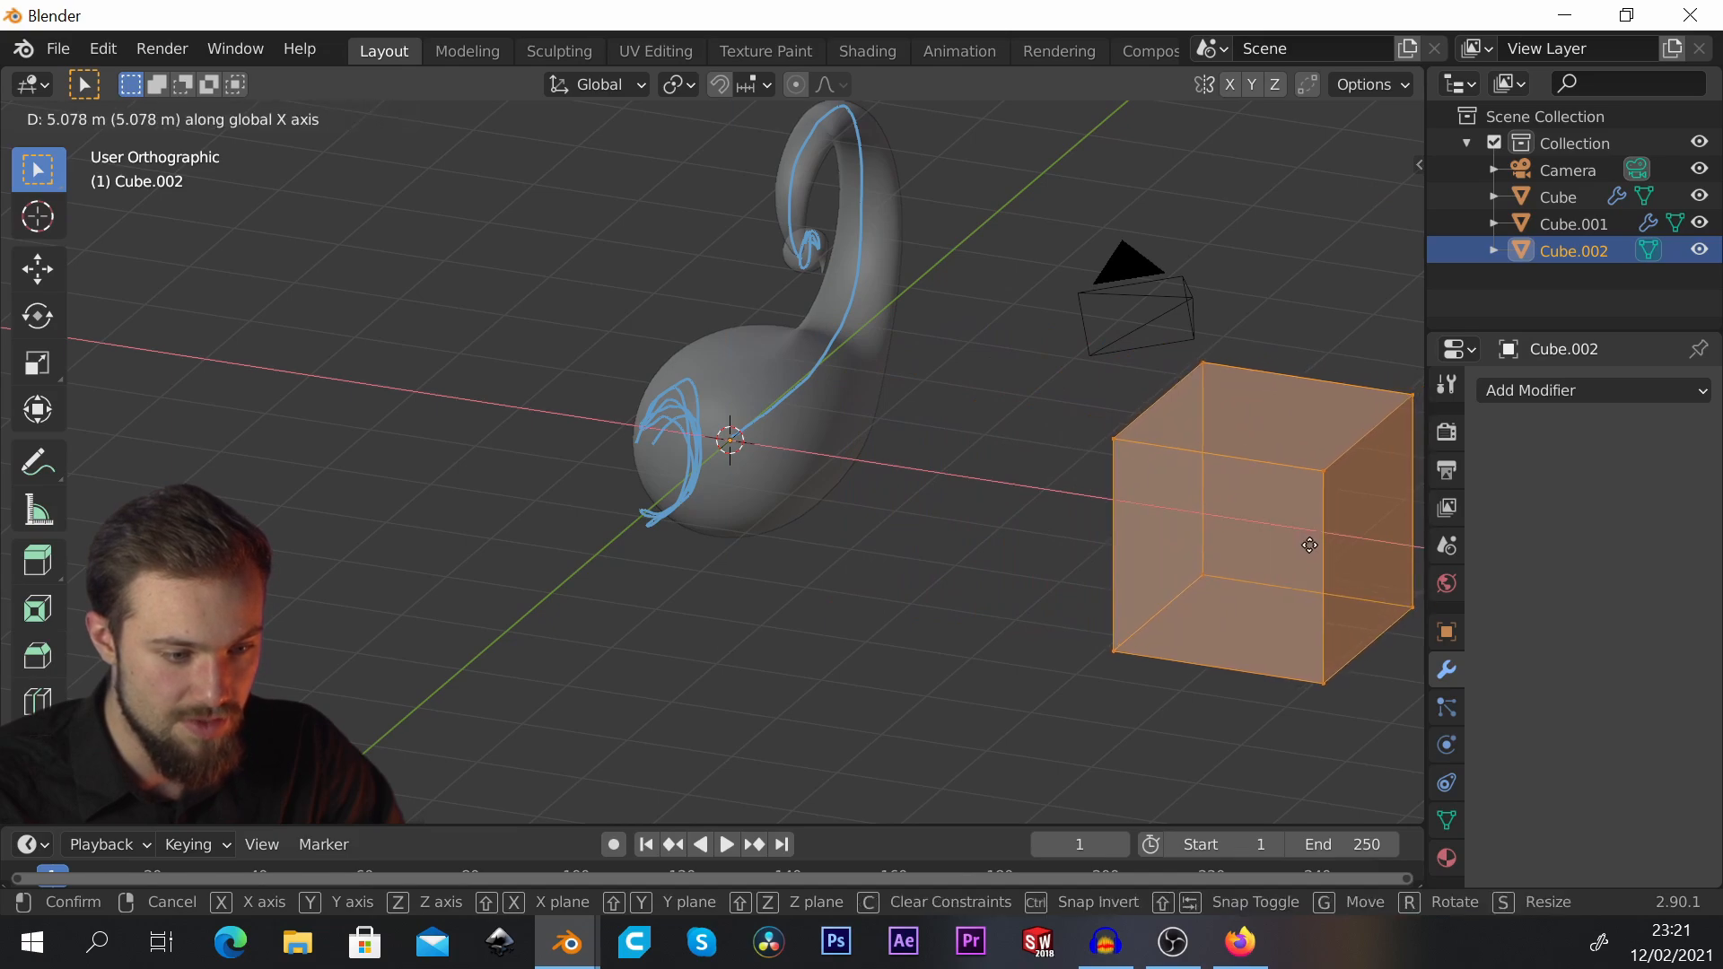
pyautogui.click(1310, 544)
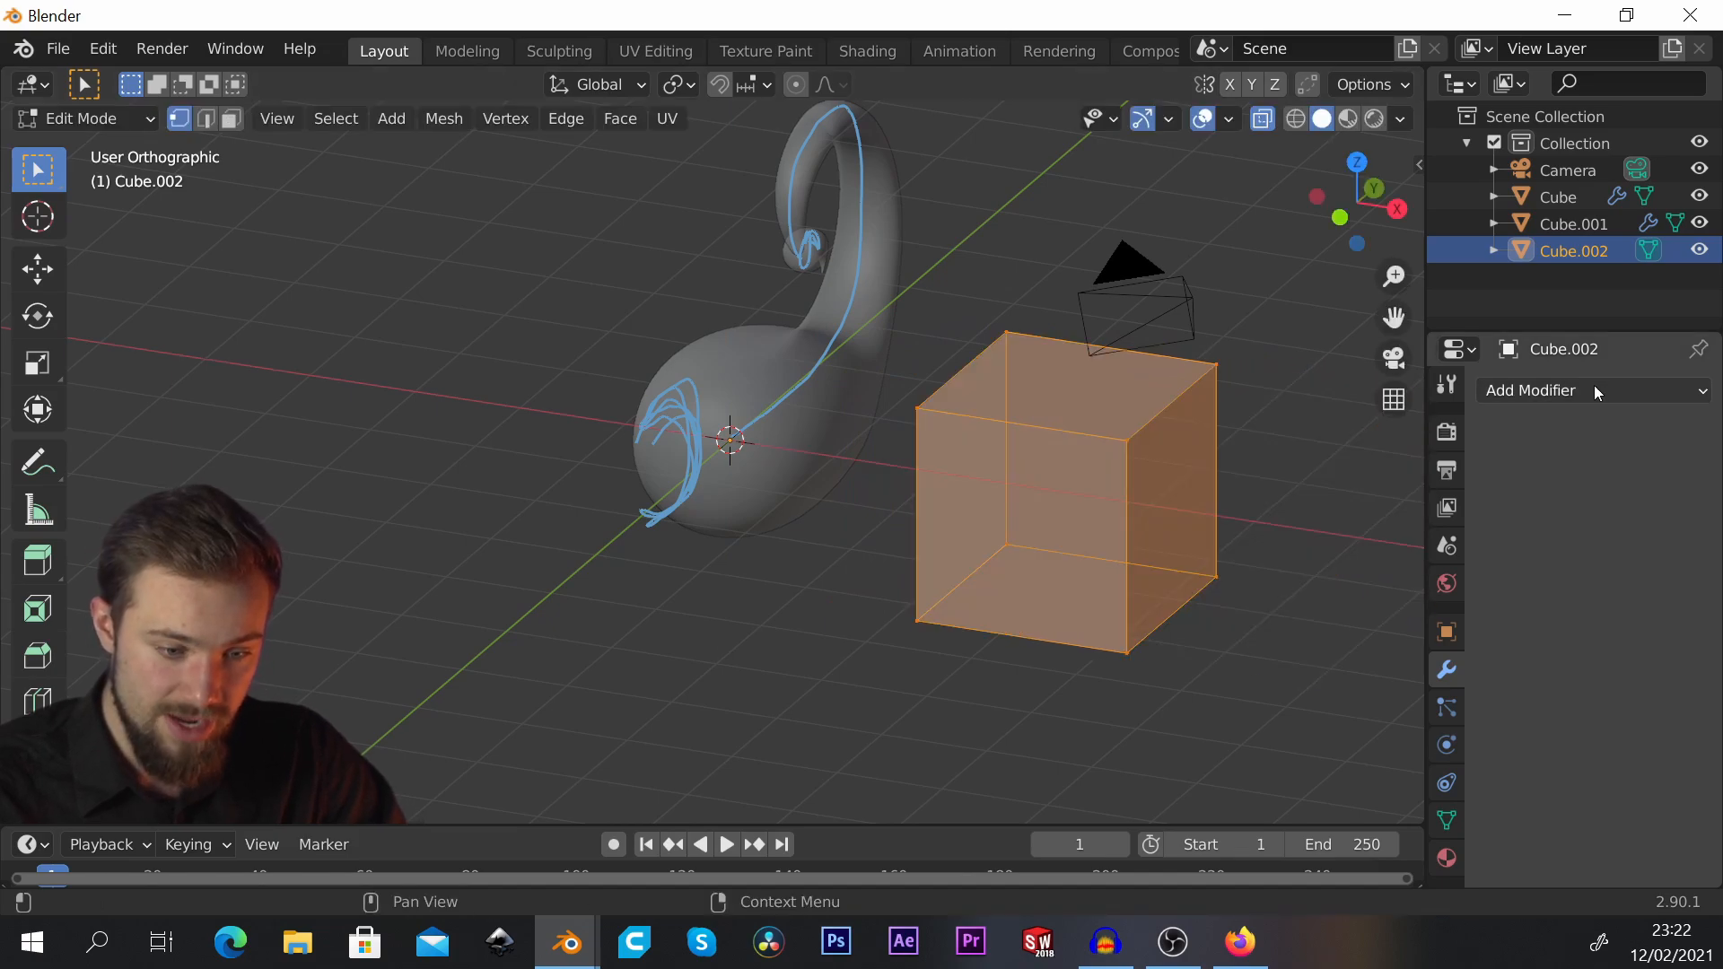
# Step: Add a Mirror modifier on the X axis to the new cube
pyautogui.click(1594, 389)
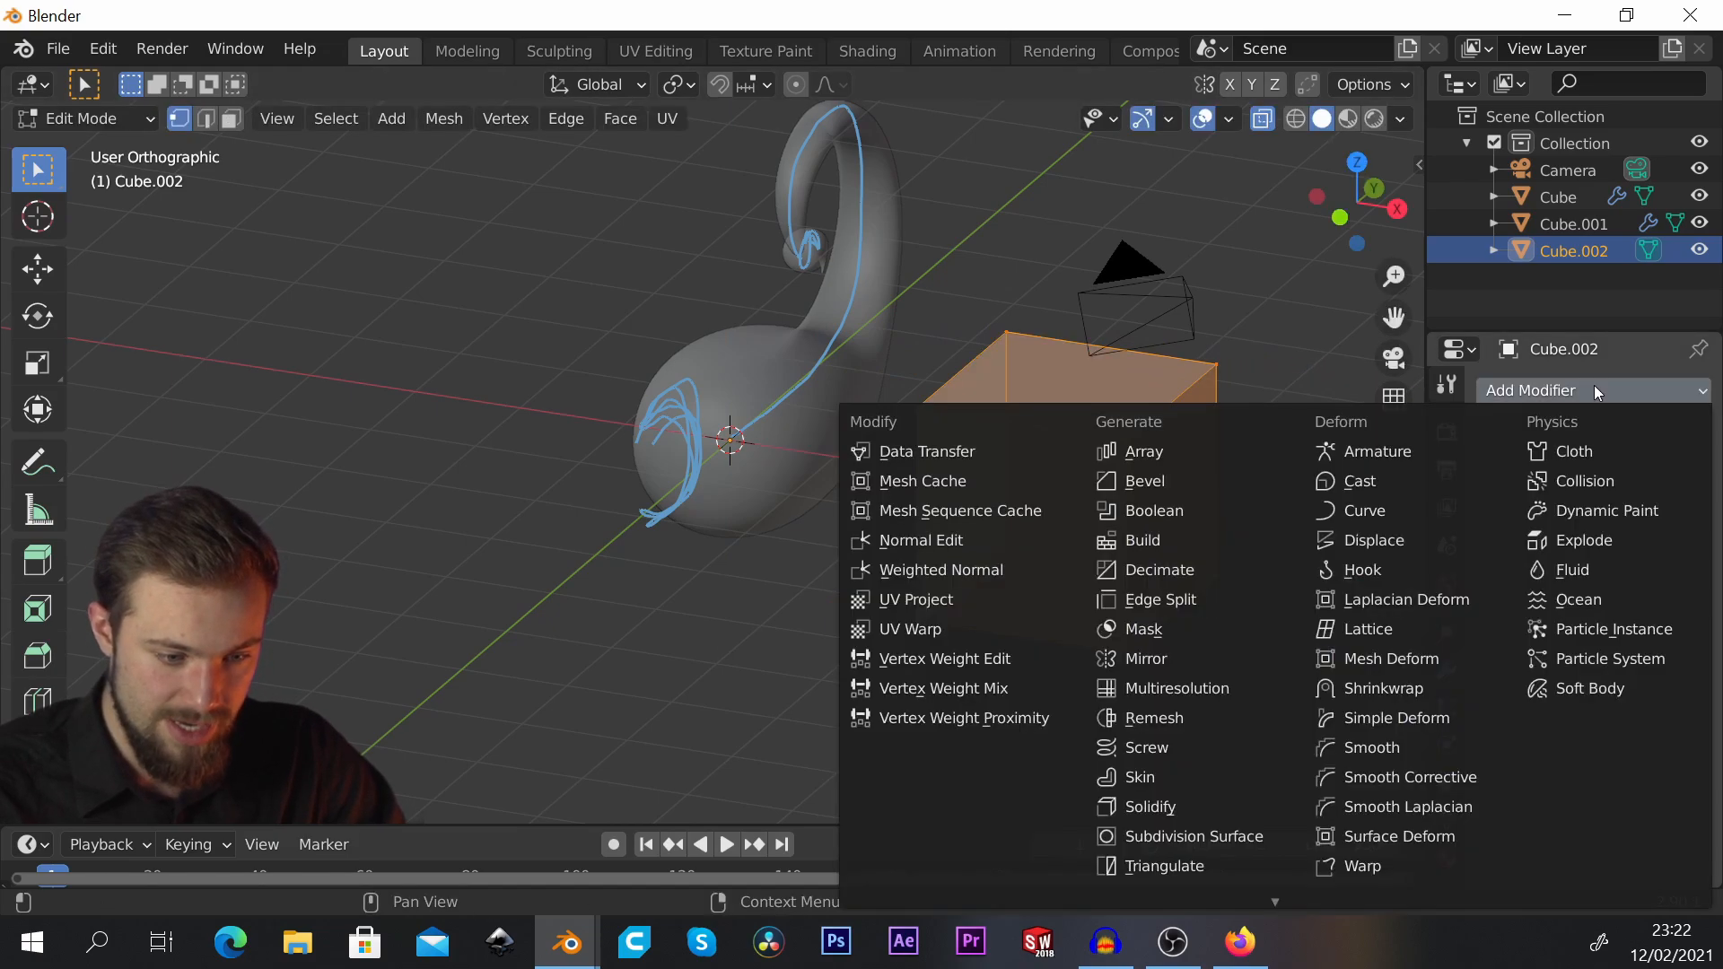
pyautogui.click(1203, 659)
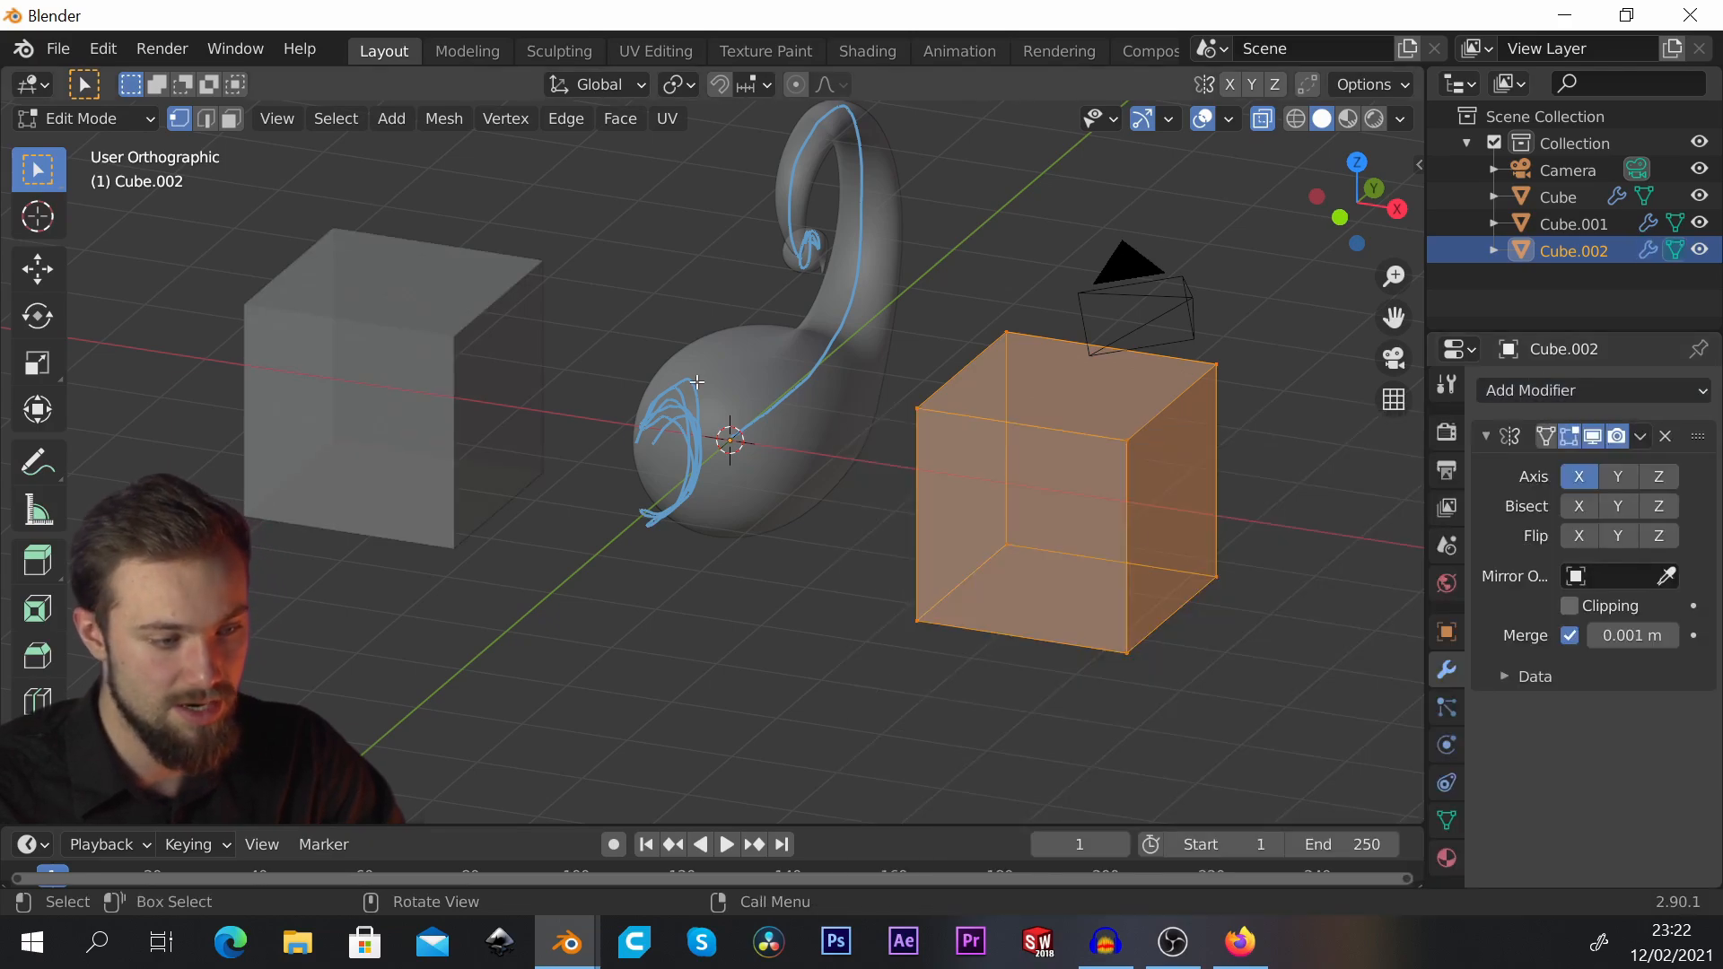
pyautogui.moveTo(697, 382); pyautogui.dragTo(789, 377, button='middle')
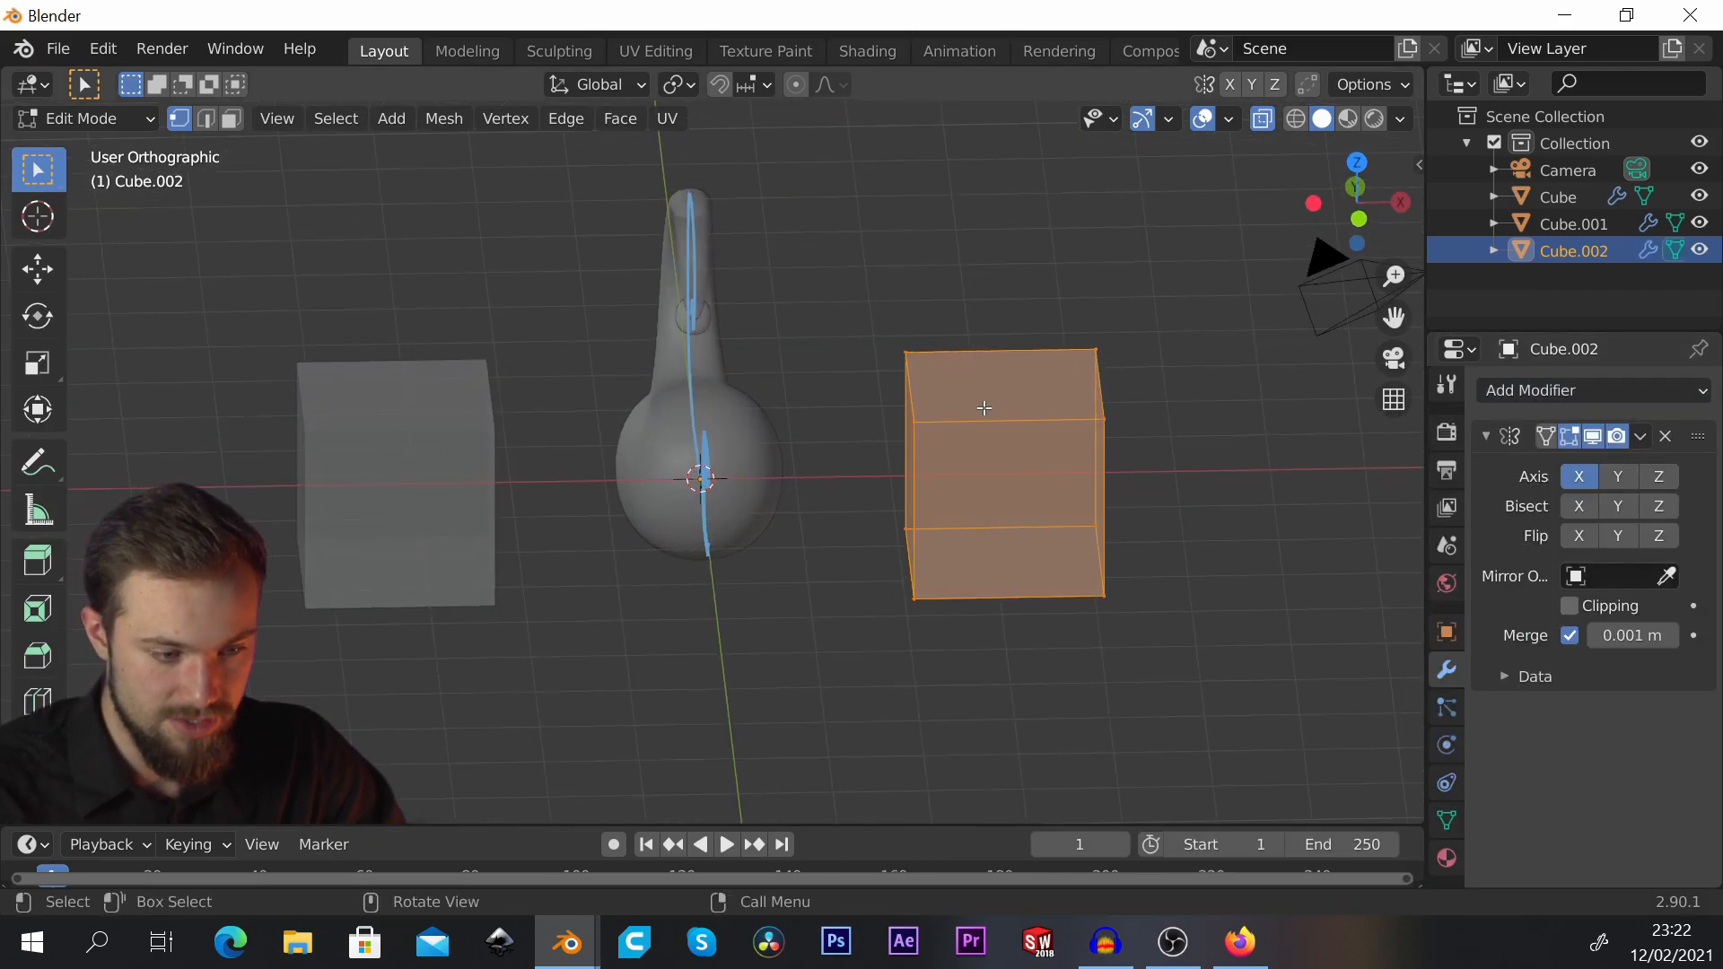
pyautogui.moveTo(985, 409); pyautogui.dragTo(958, 372, button='middle')
pyautogui.press('g')
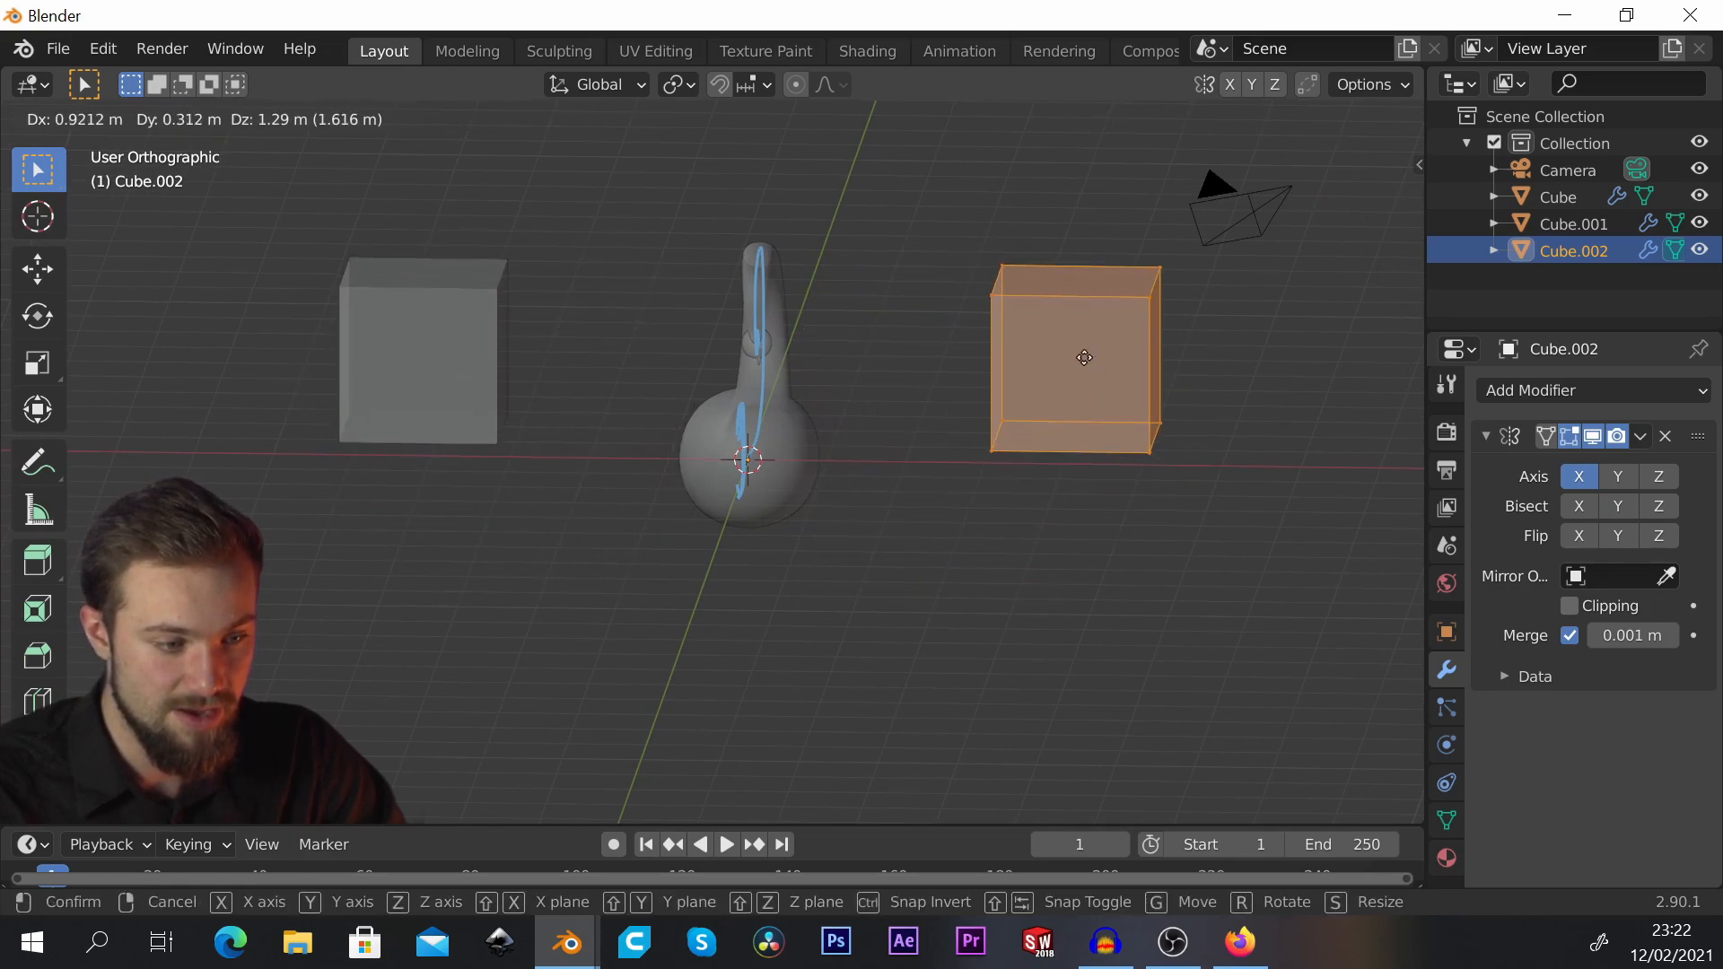
pyautogui.rightClick(1047, 387)
pyautogui.moveTo(1047, 390); pyautogui.dragTo(988, 376, button='middle')
pyautogui.scroll(-1, 986, 423)
pyautogui.press('g')
pyautogui.rightClick(1020, 436)
pyautogui.rightClick(1019, 437)
pyautogui.press('Escape')
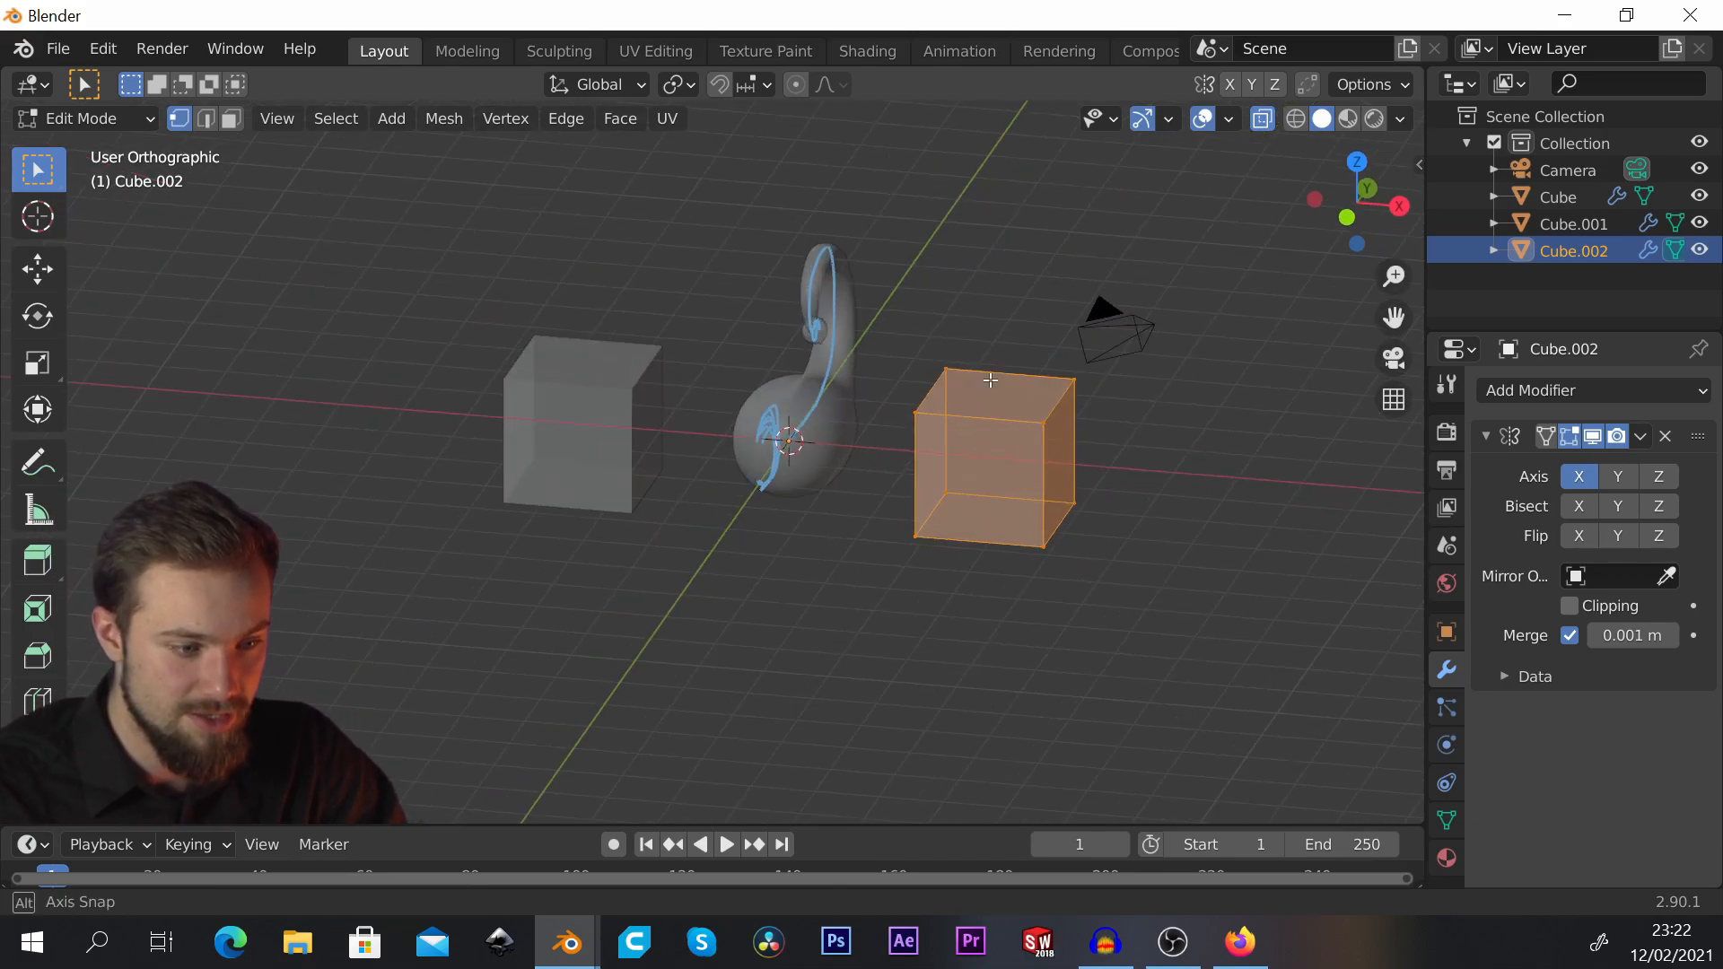
pyautogui.press('g')
pyautogui.rightClick(1205, 381)
# Step: Add a Subdivision Surface modifier to the mirrored cube and set its viewport levels to 4
pyautogui.moveTo(1210, 384); pyautogui.dragTo(1160, 410, button='middle')
pyautogui.click(1565, 391)
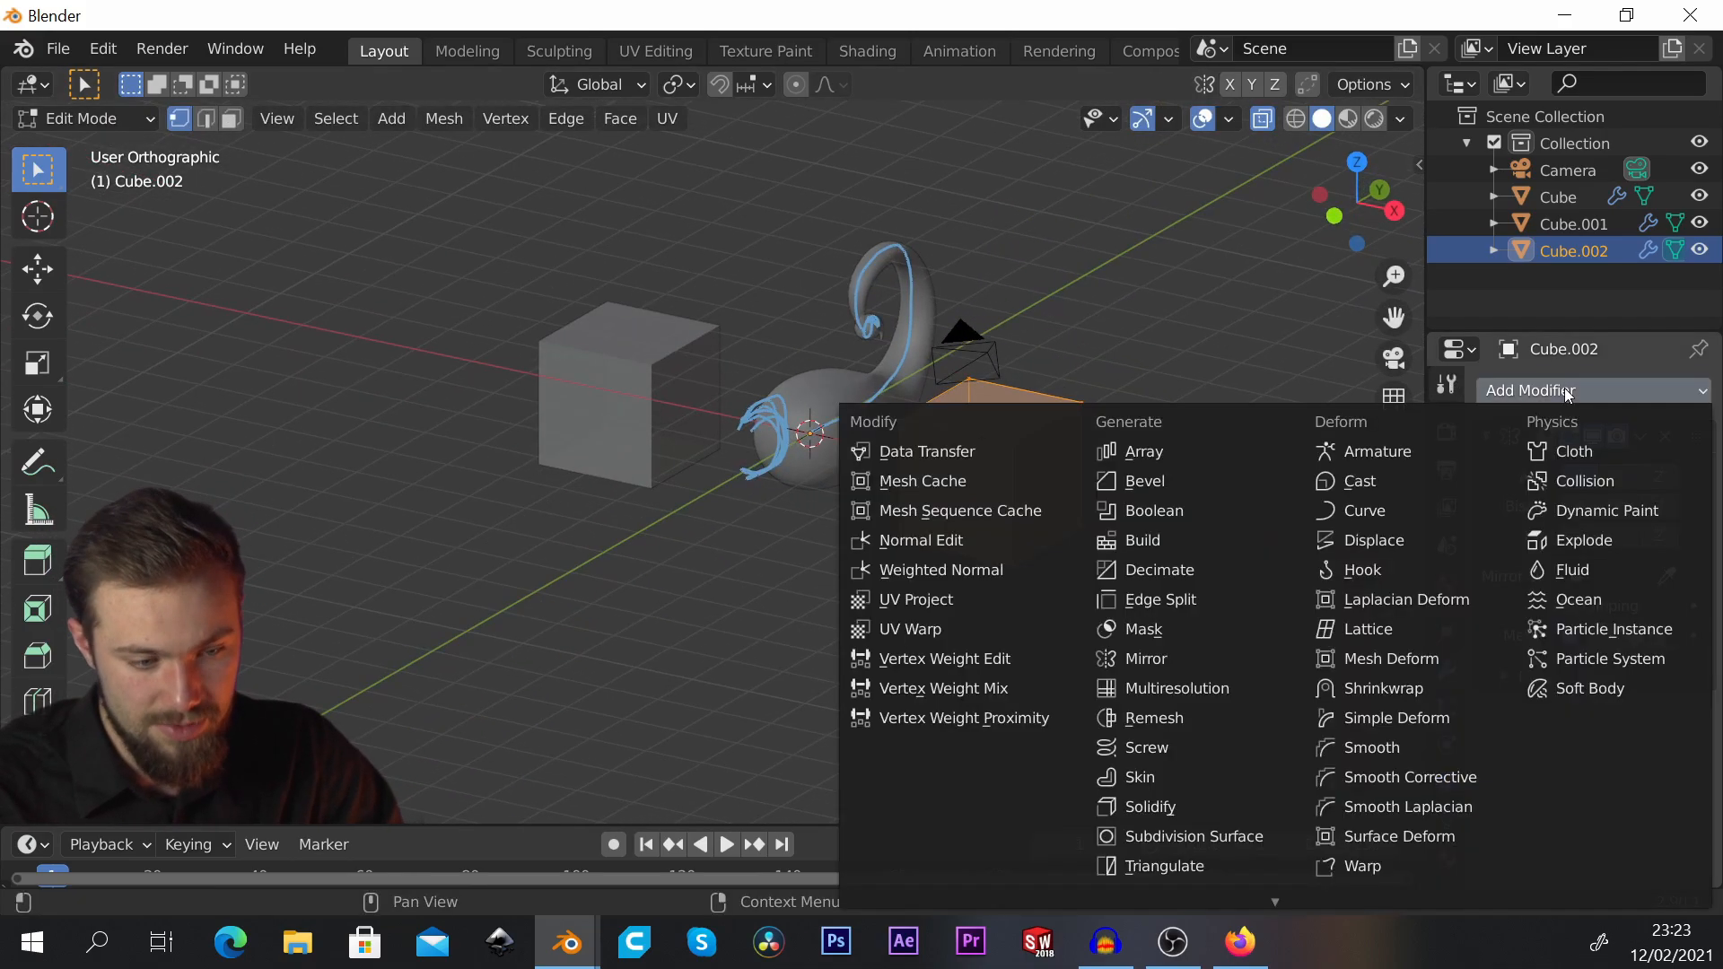
pyautogui.click(1194, 836)
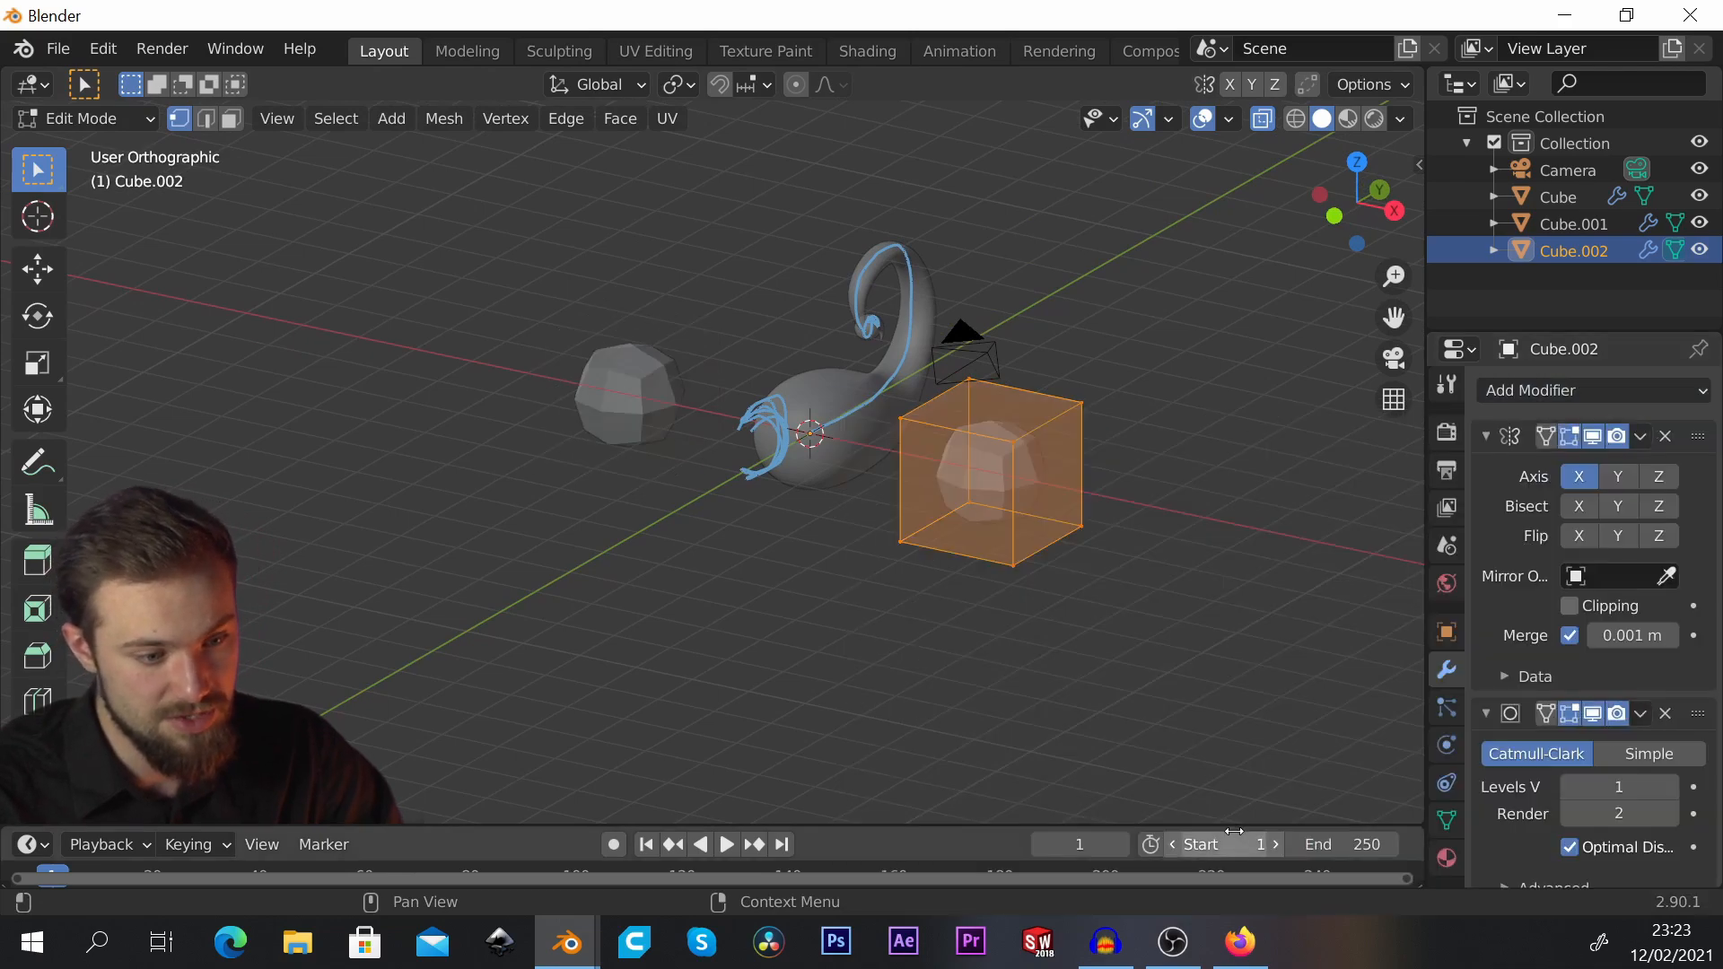
pyautogui.scroll(-1, 1675, 783)
pyautogui.click(1671, 773)
pyautogui.click(1671, 773)
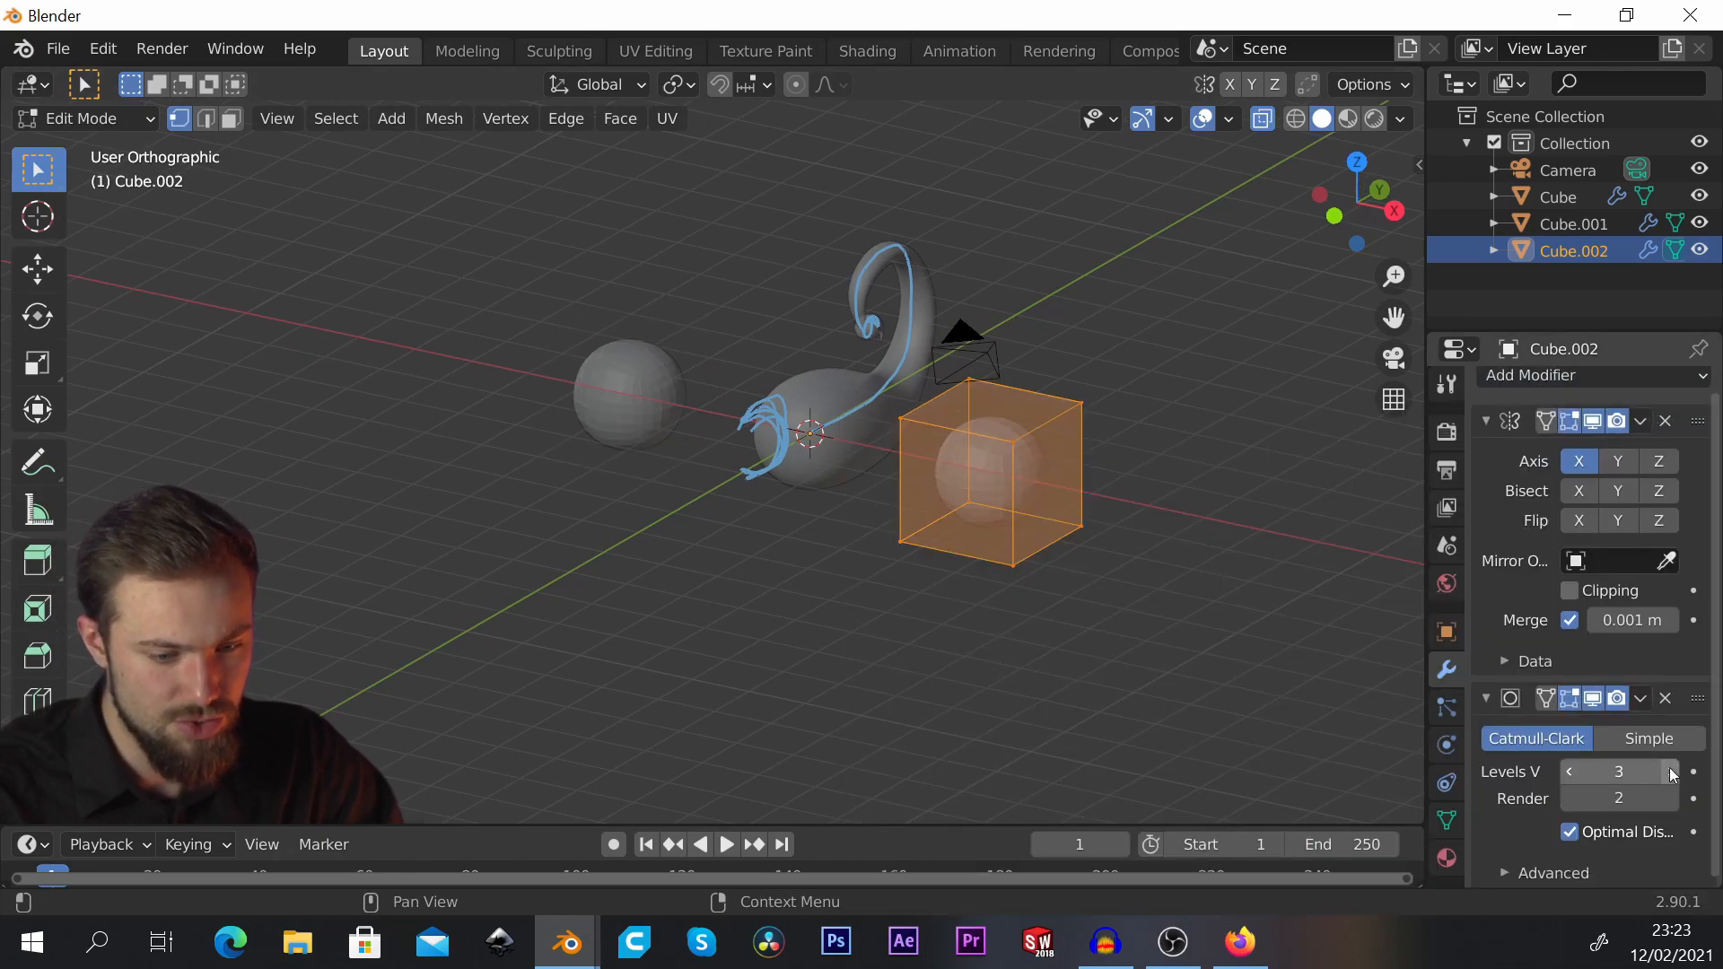
pyautogui.scroll(3, 1298, 510)
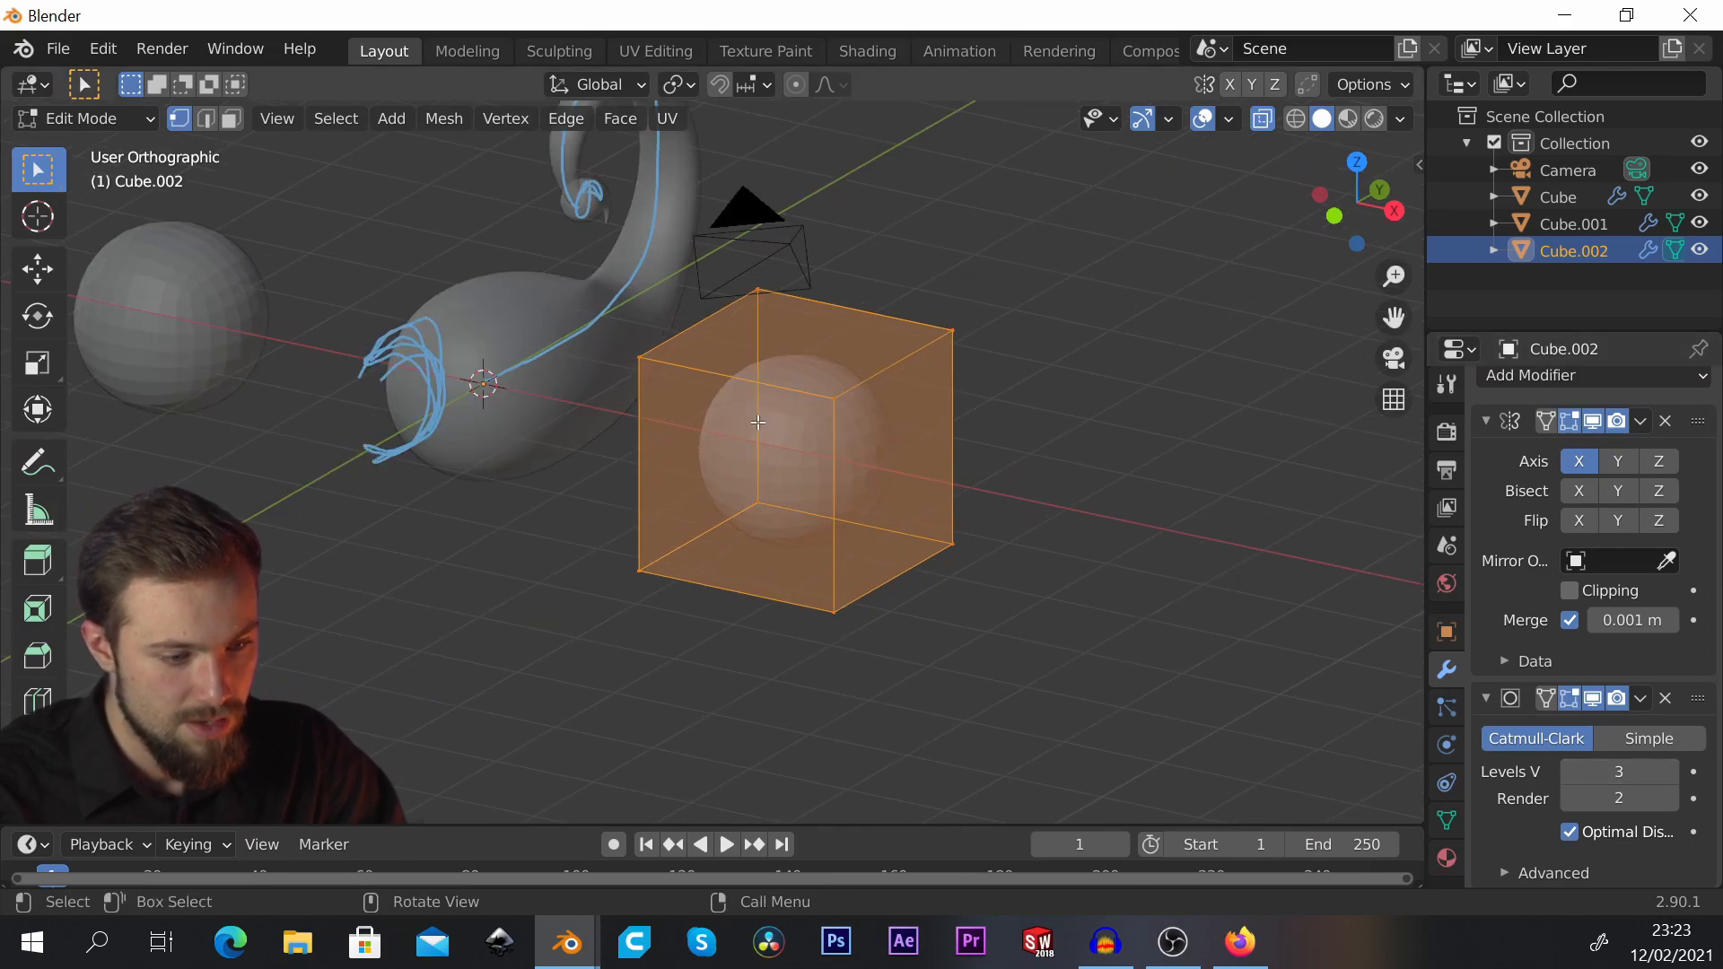
pyautogui.click(1671, 773)
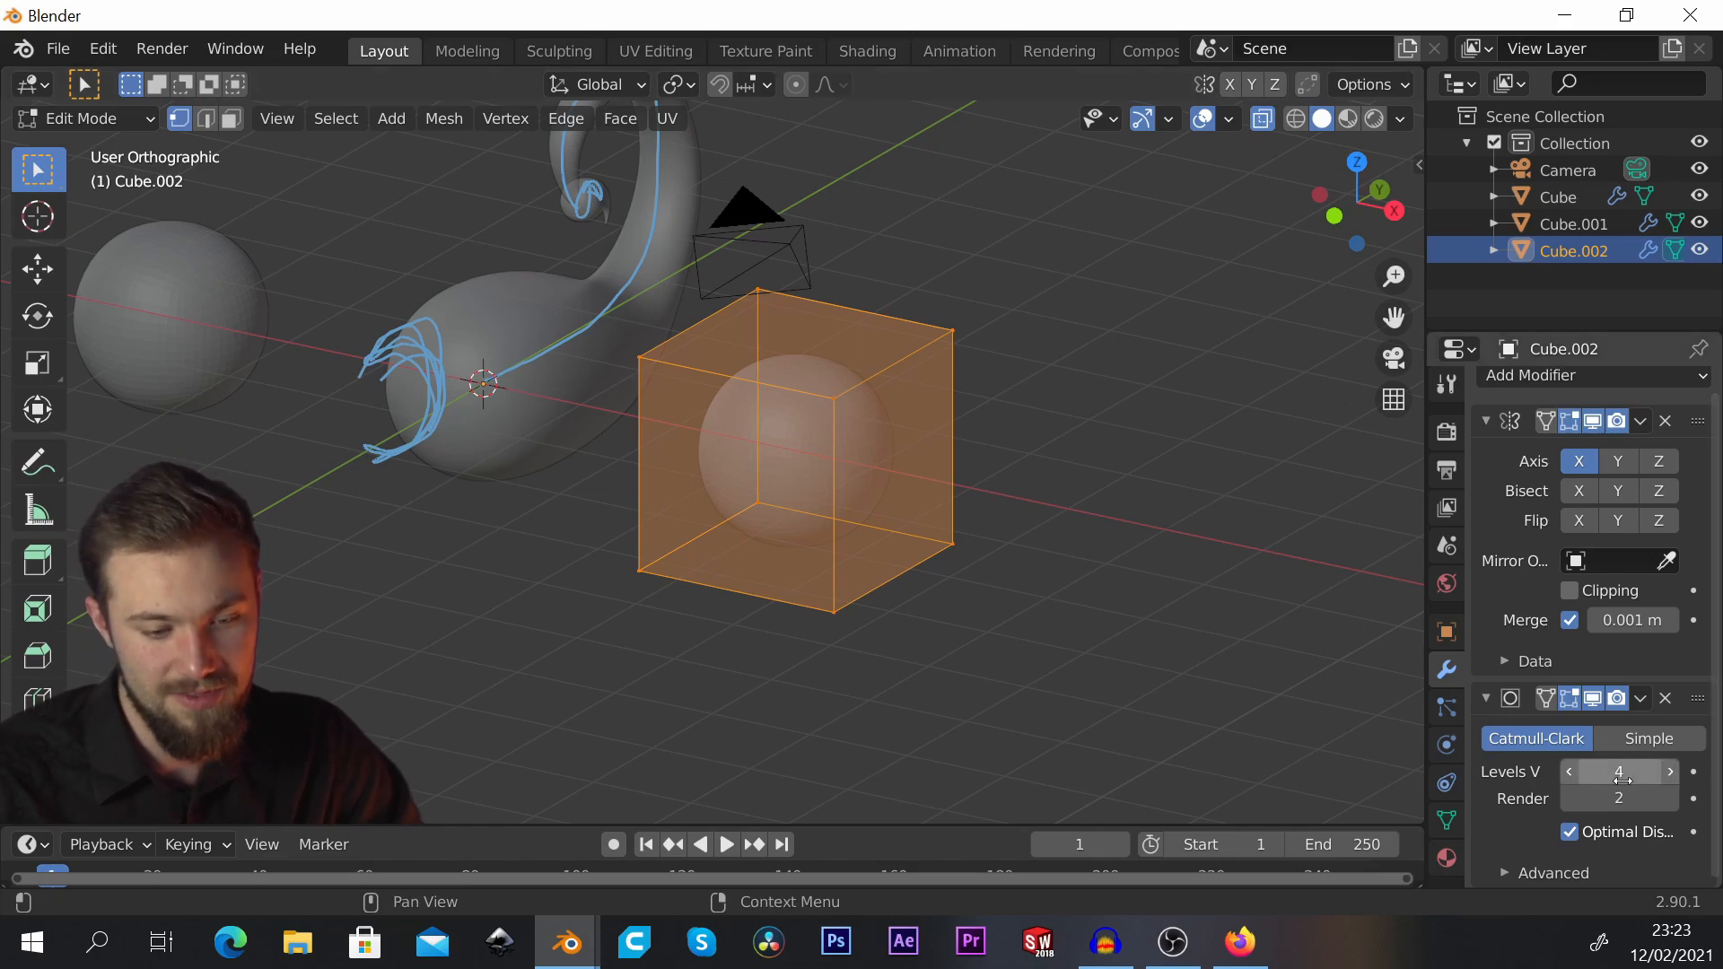
pyautogui.scroll(-1, 983, 476)
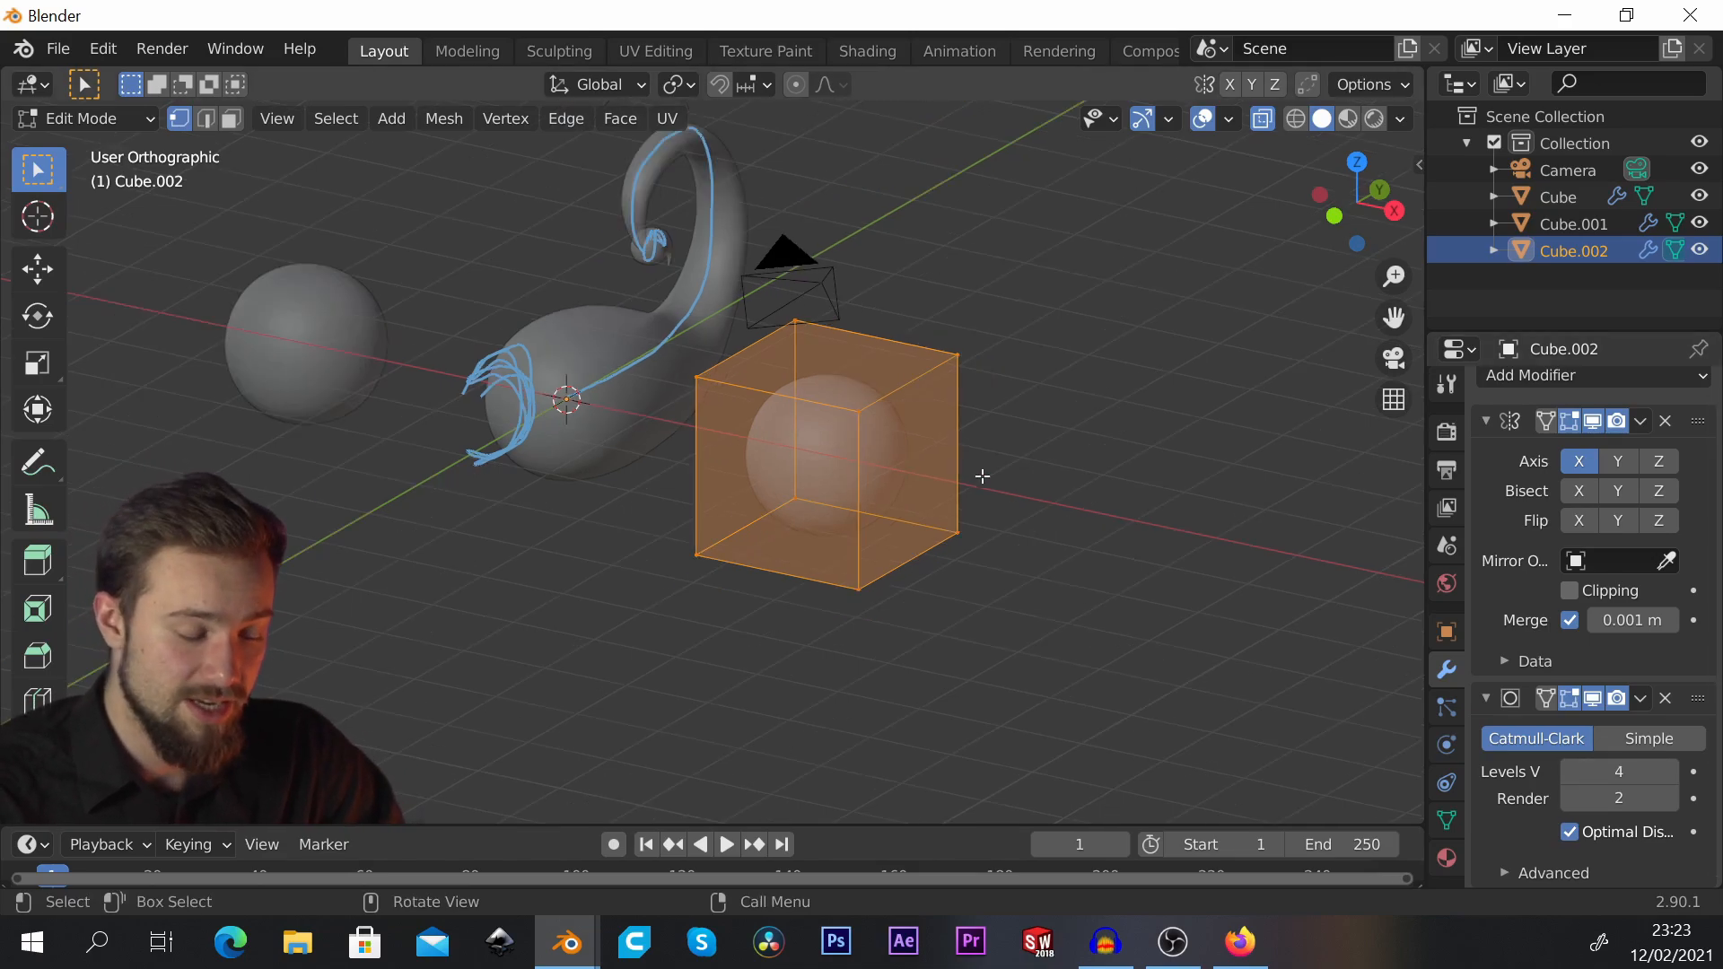
pyautogui.moveTo(984, 504); pyautogui.dragTo(906, 522, button='middle')
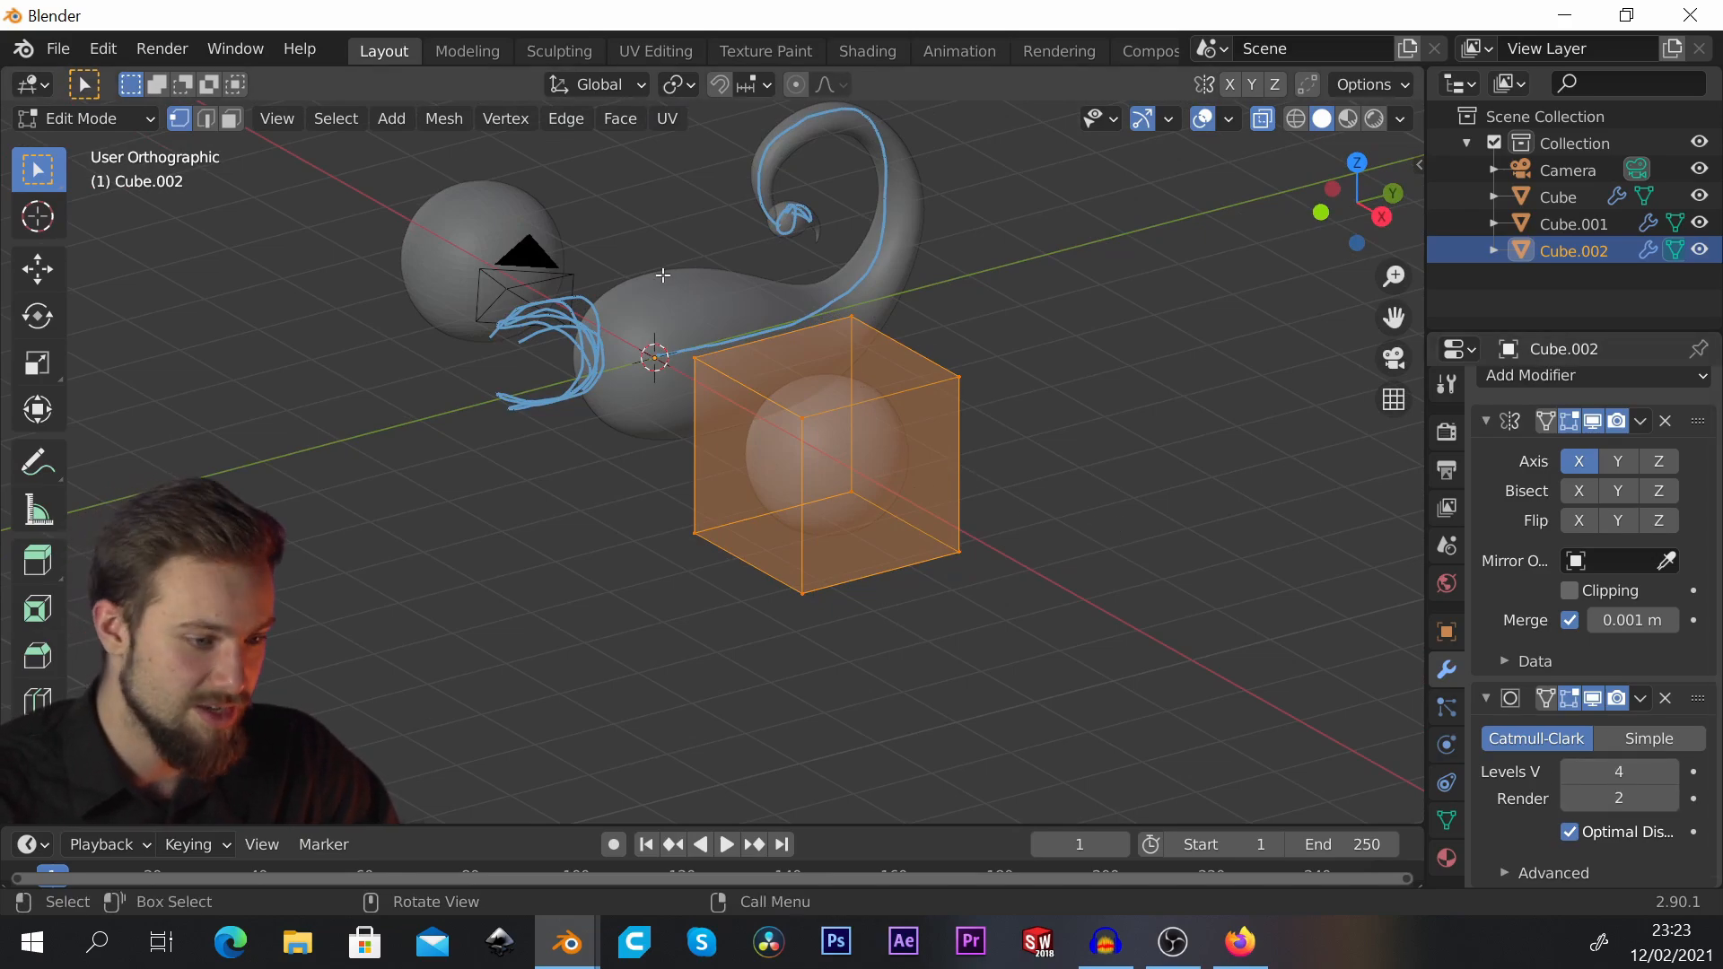
pyautogui.moveTo(843, 396); pyautogui.dragTo(913, 379, button='middle')
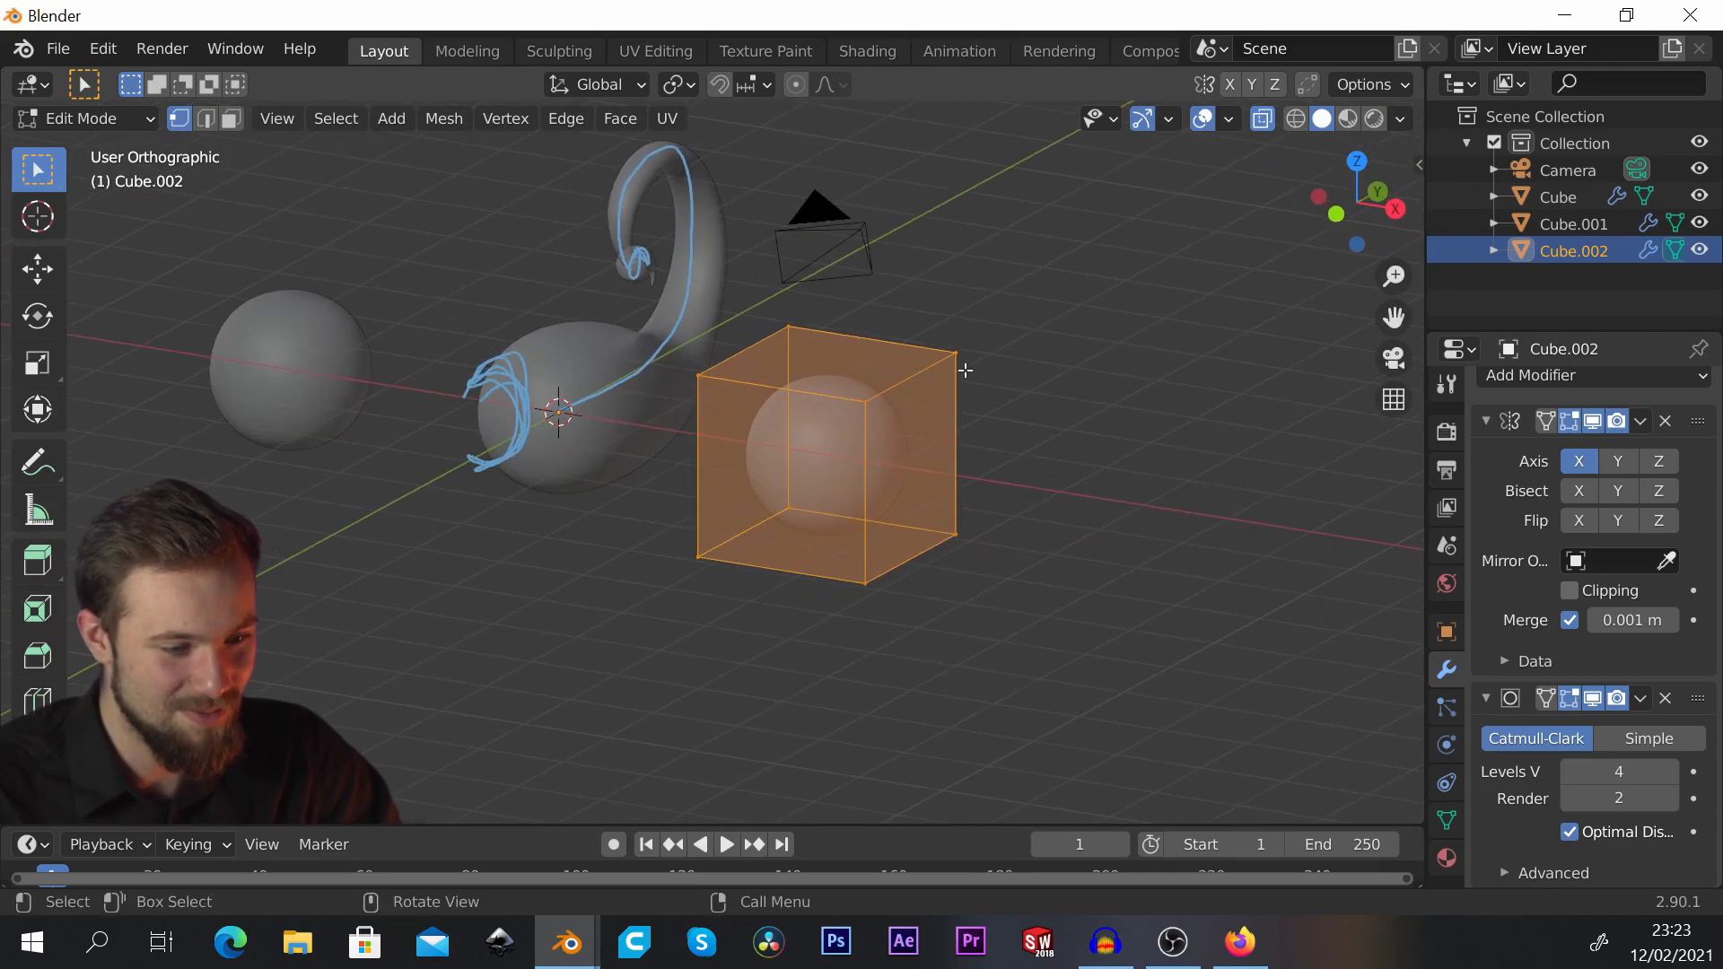
pyautogui.press('s')
pyautogui.press('x')
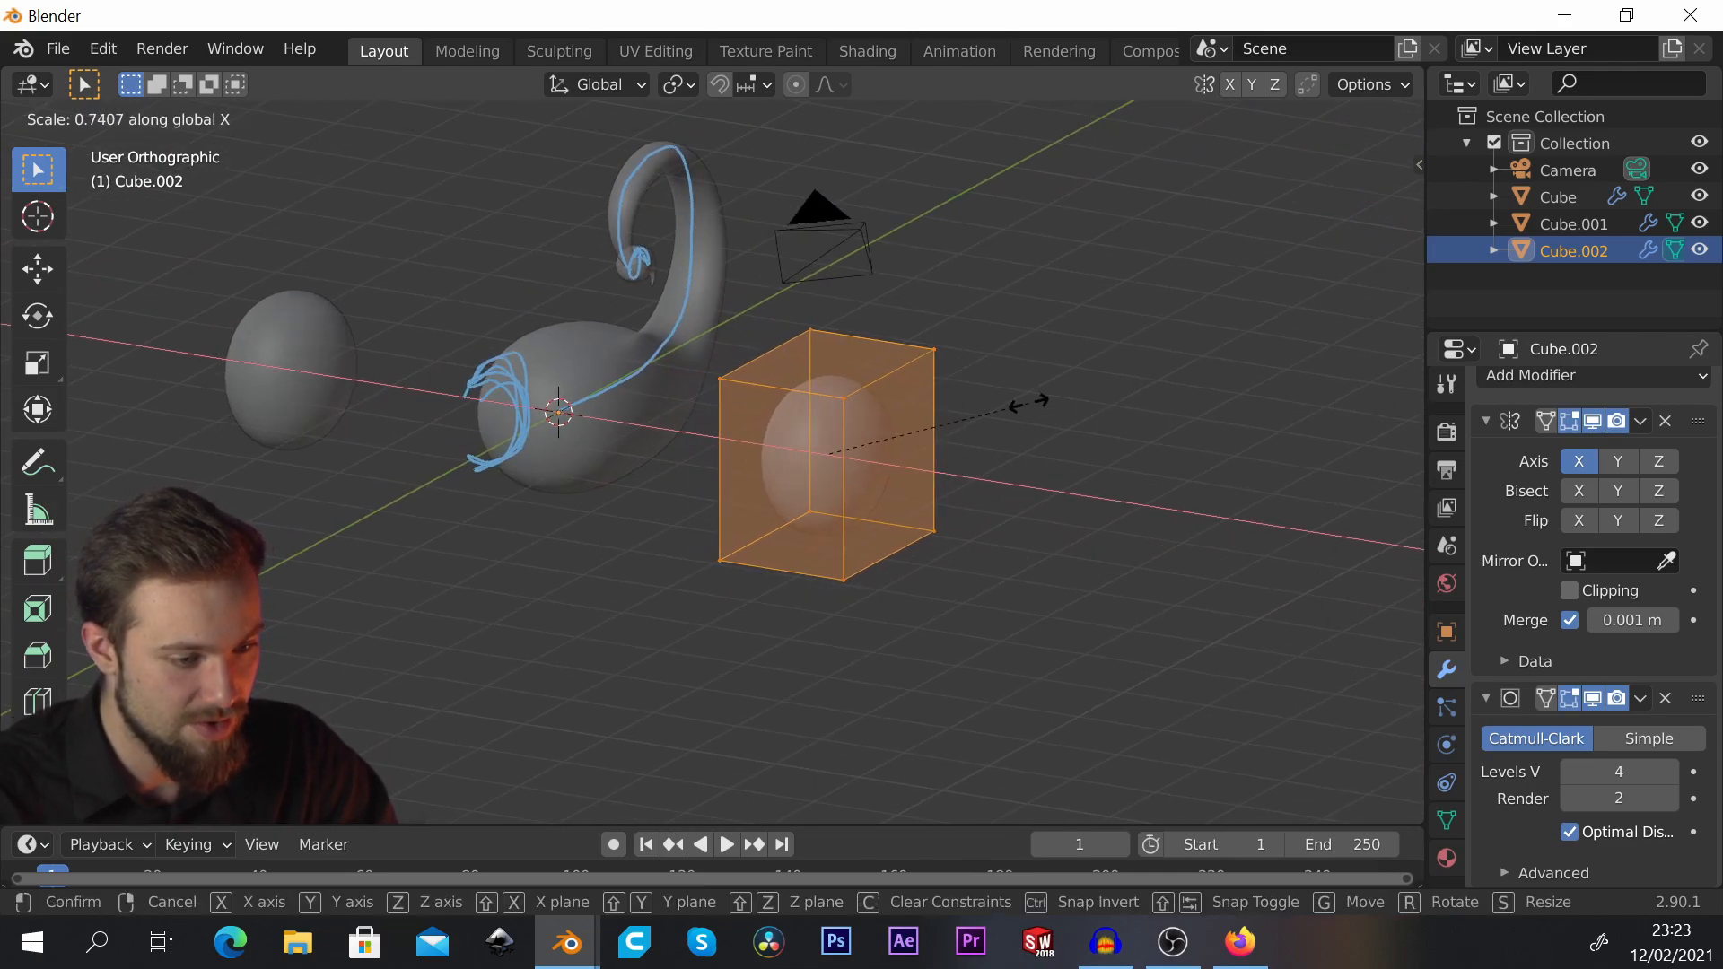
pyautogui.rightClick(1029, 404)
# Step: Scale the mirrored cube down along the X axis so the claw base becomes narrow
pyautogui.moveTo(1268, 435); pyautogui.dragTo(1283, 435, button='middle')
pyautogui.scroll(1, 810, 417)
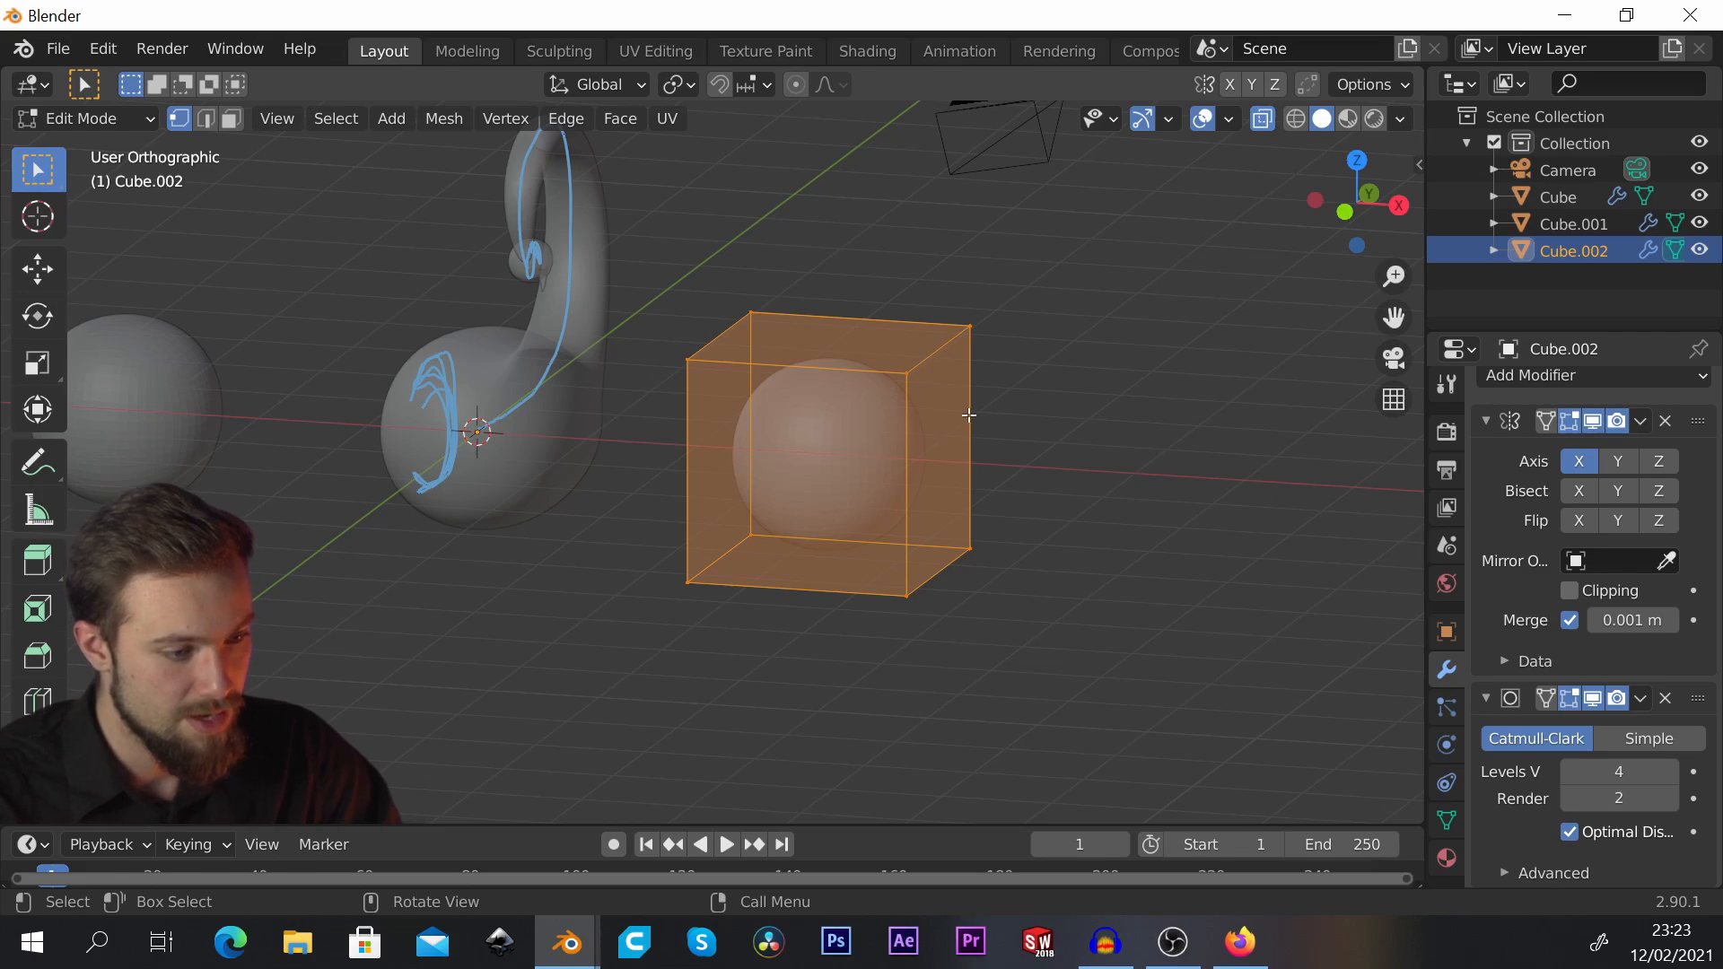
pyautogui.moveTo(931, 384); pyautogui.dragTo(962, 400, button='middle')
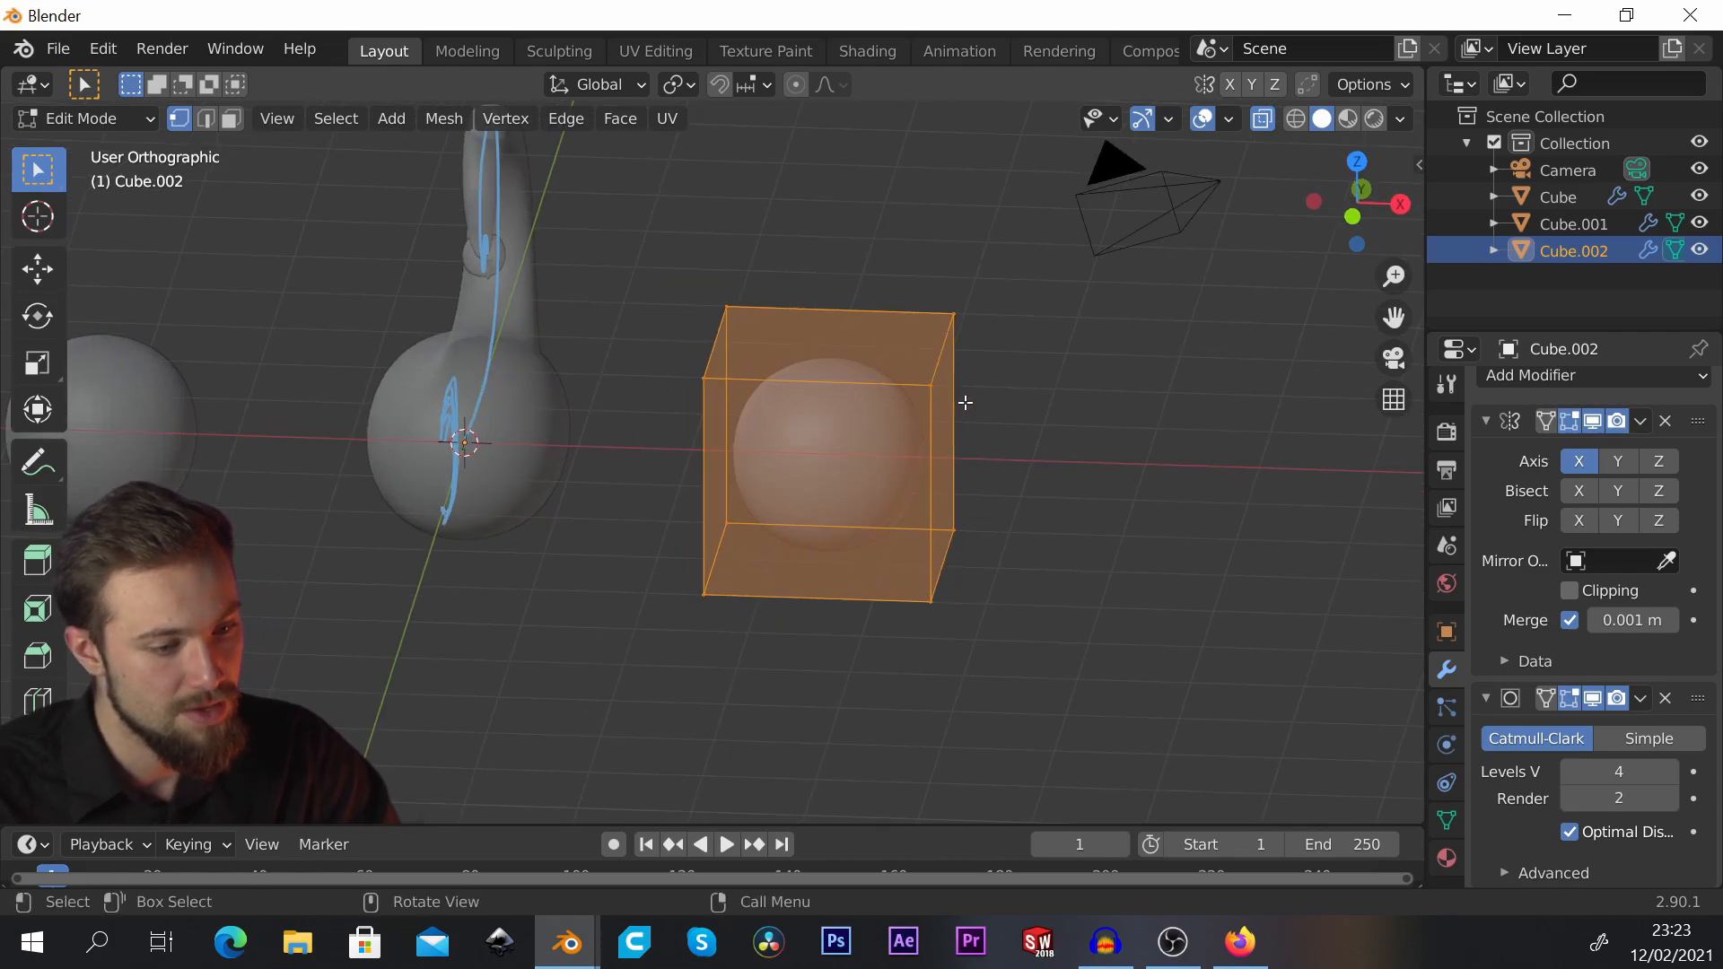
pyautogui.press('s')
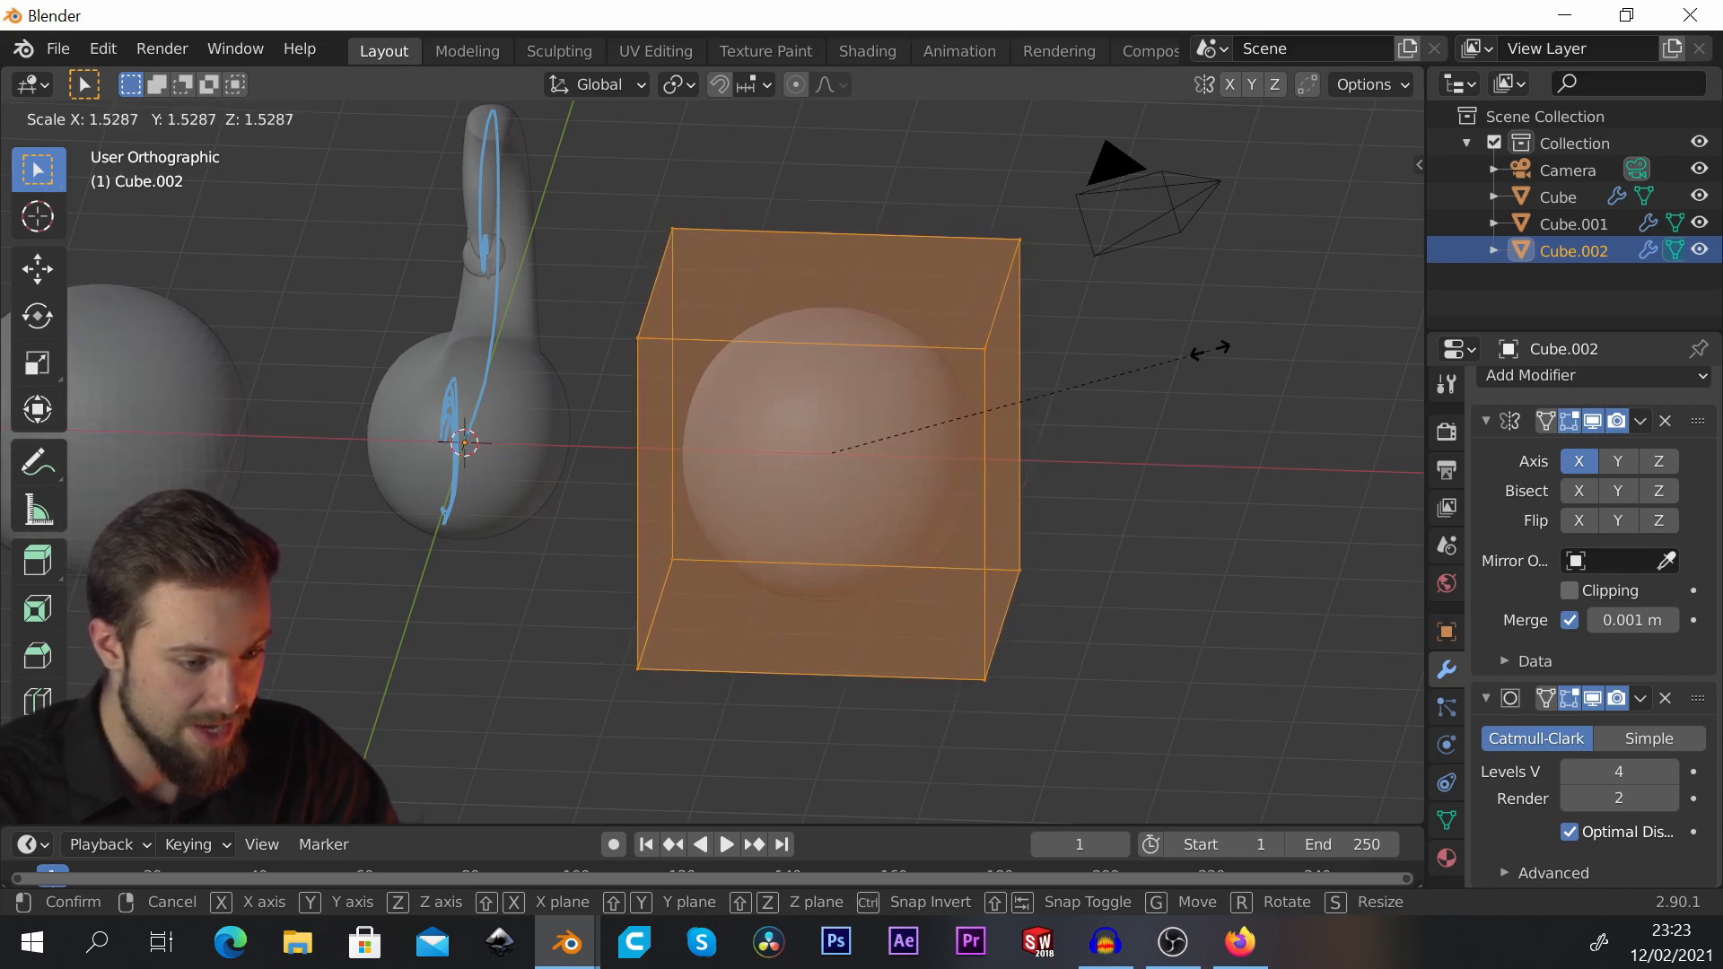
pyautogui.press('x')
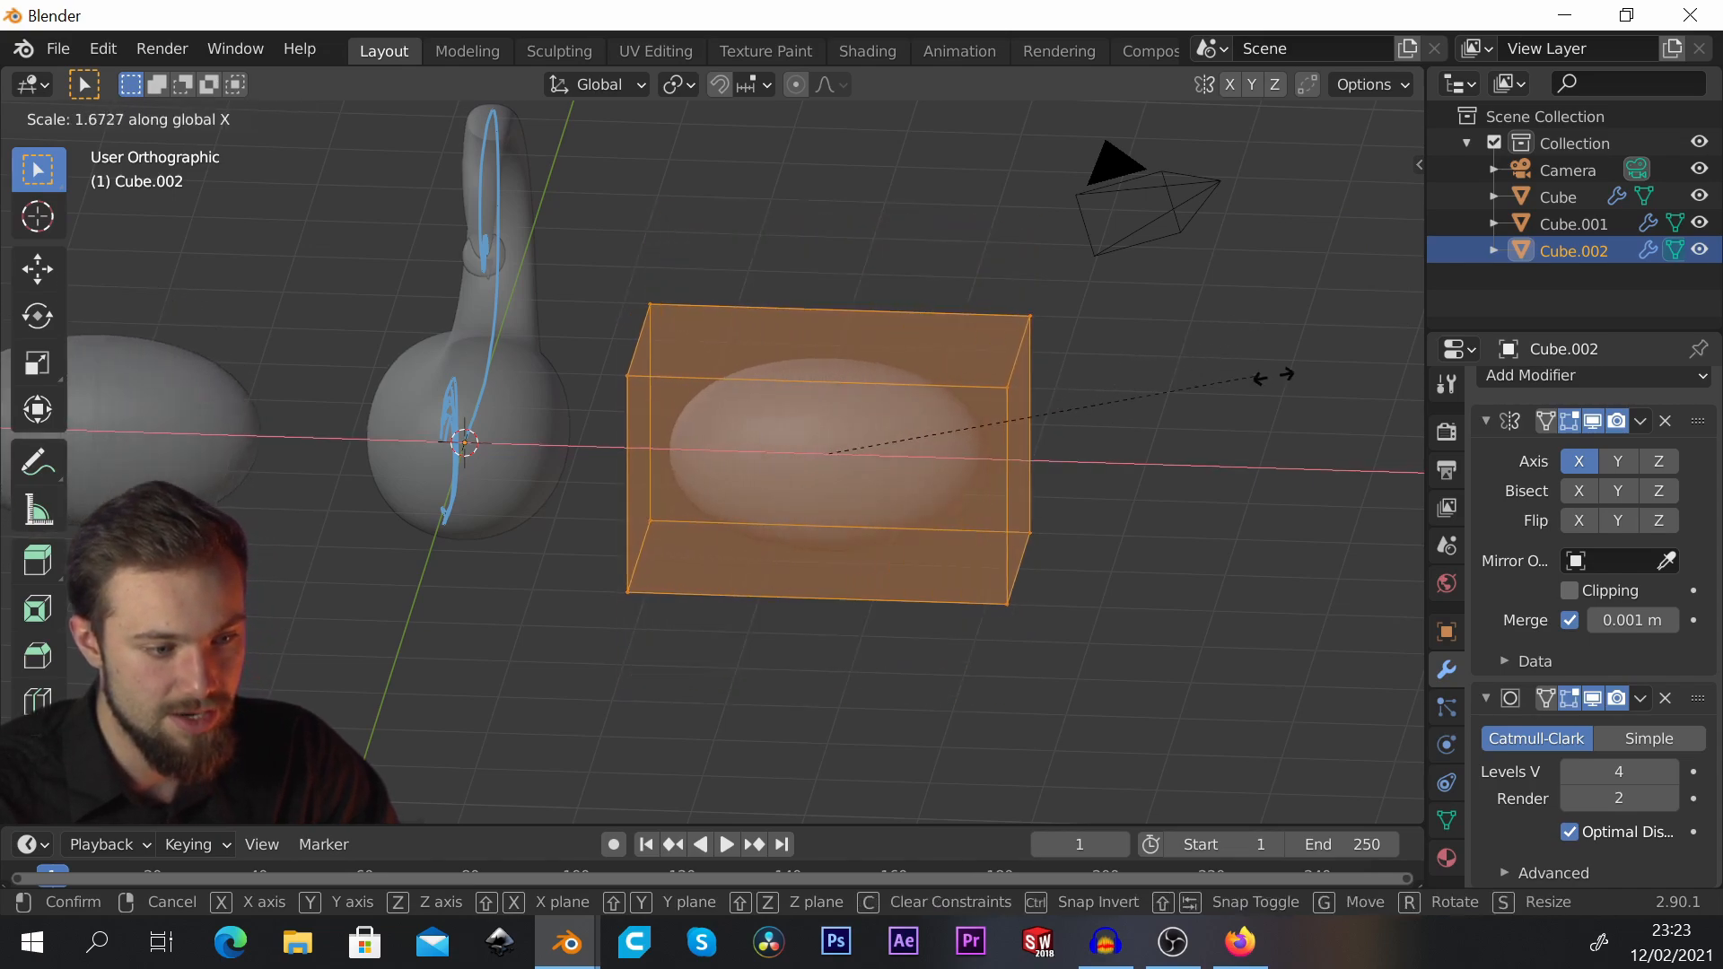
pyautogui.click(929, 377)
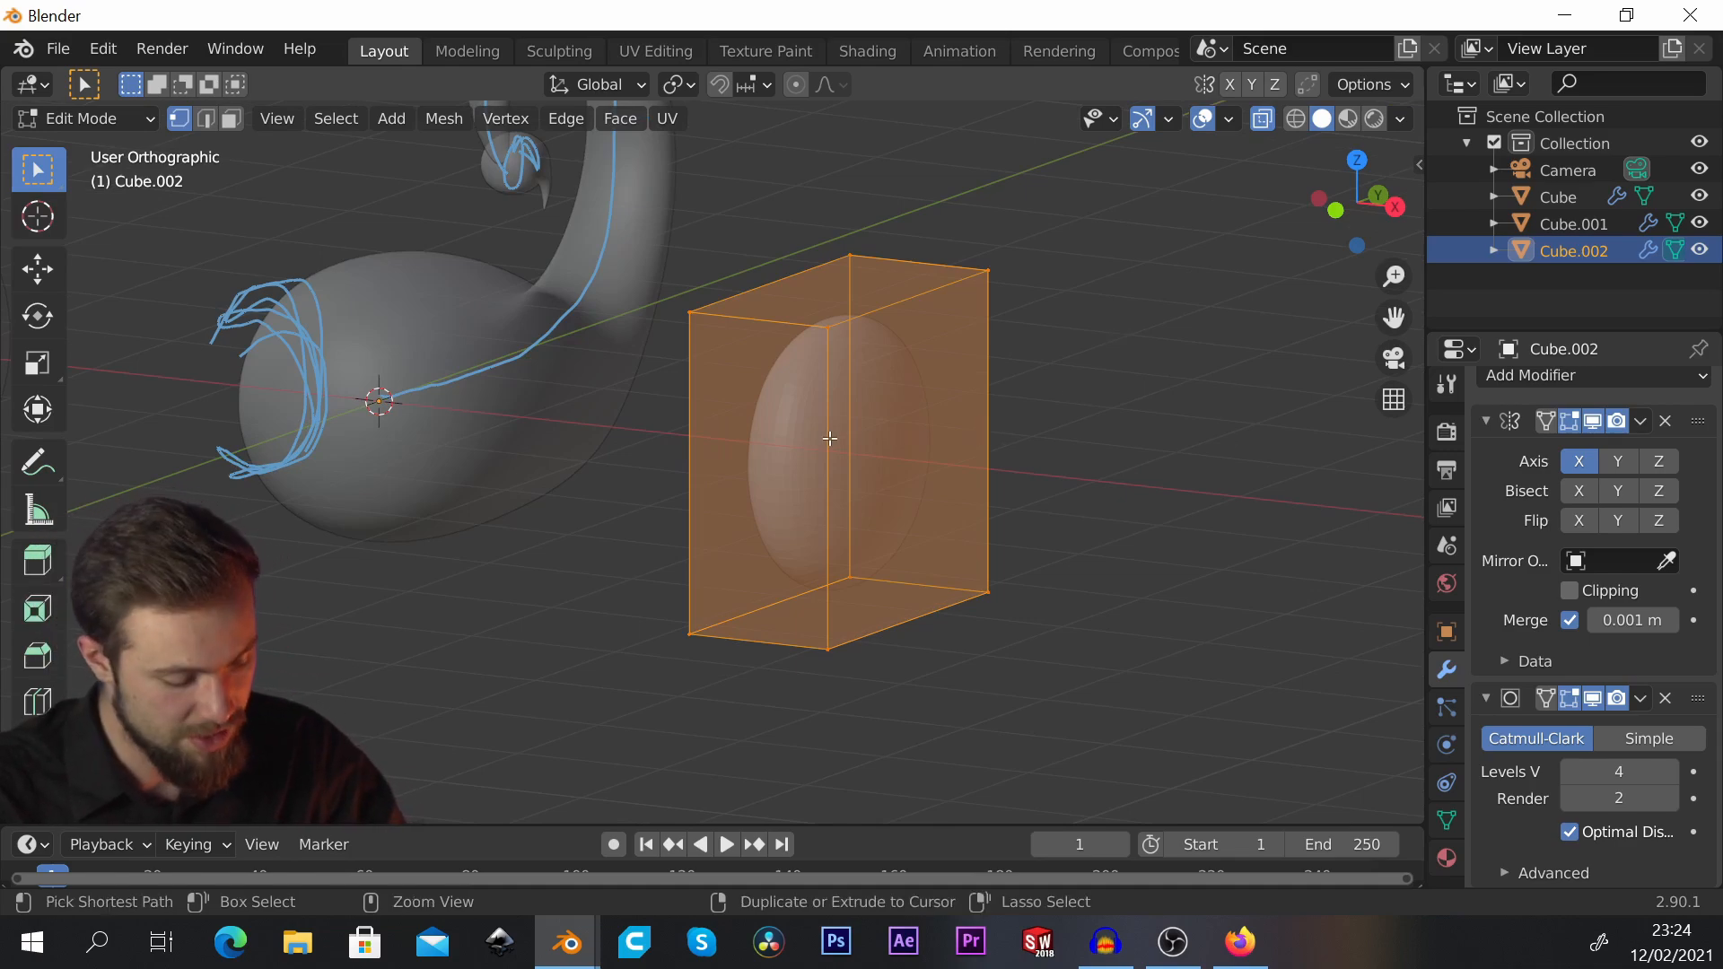
# Step: Add a centred horizontal loop cut around the narrowed claw cube
pyautogui.hotkey('ctrl', 'r')
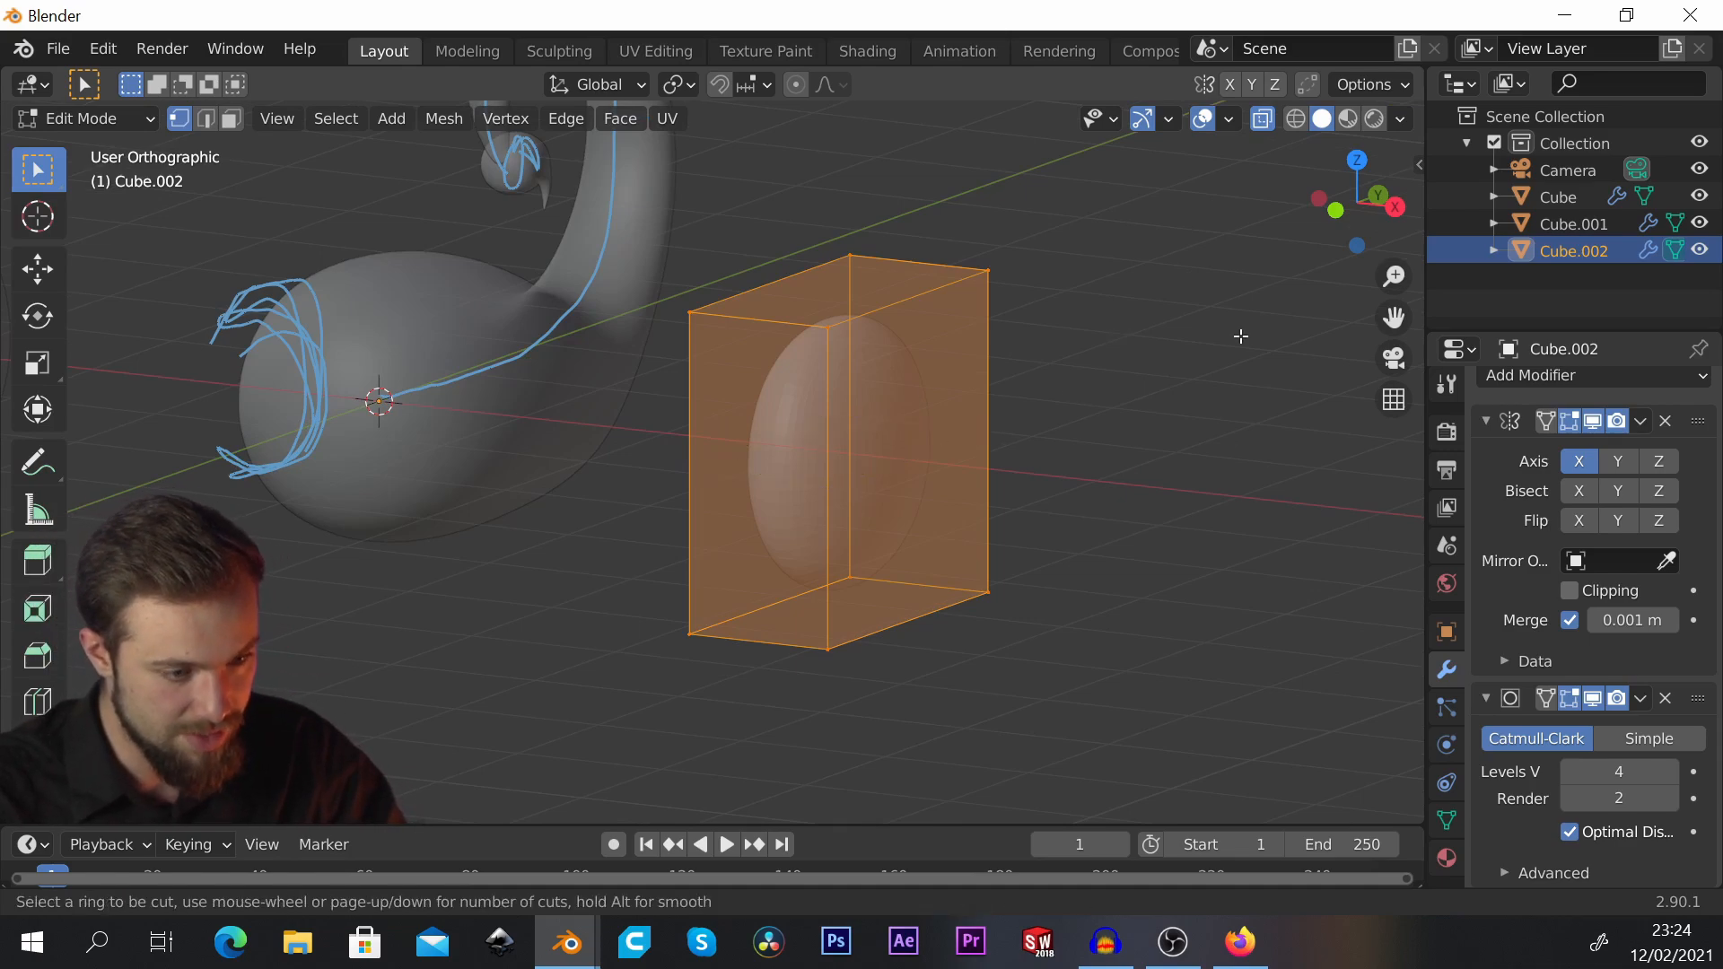
pyautogui.press('Escape')
pyautogui.hotkey('ctrl', 'r')
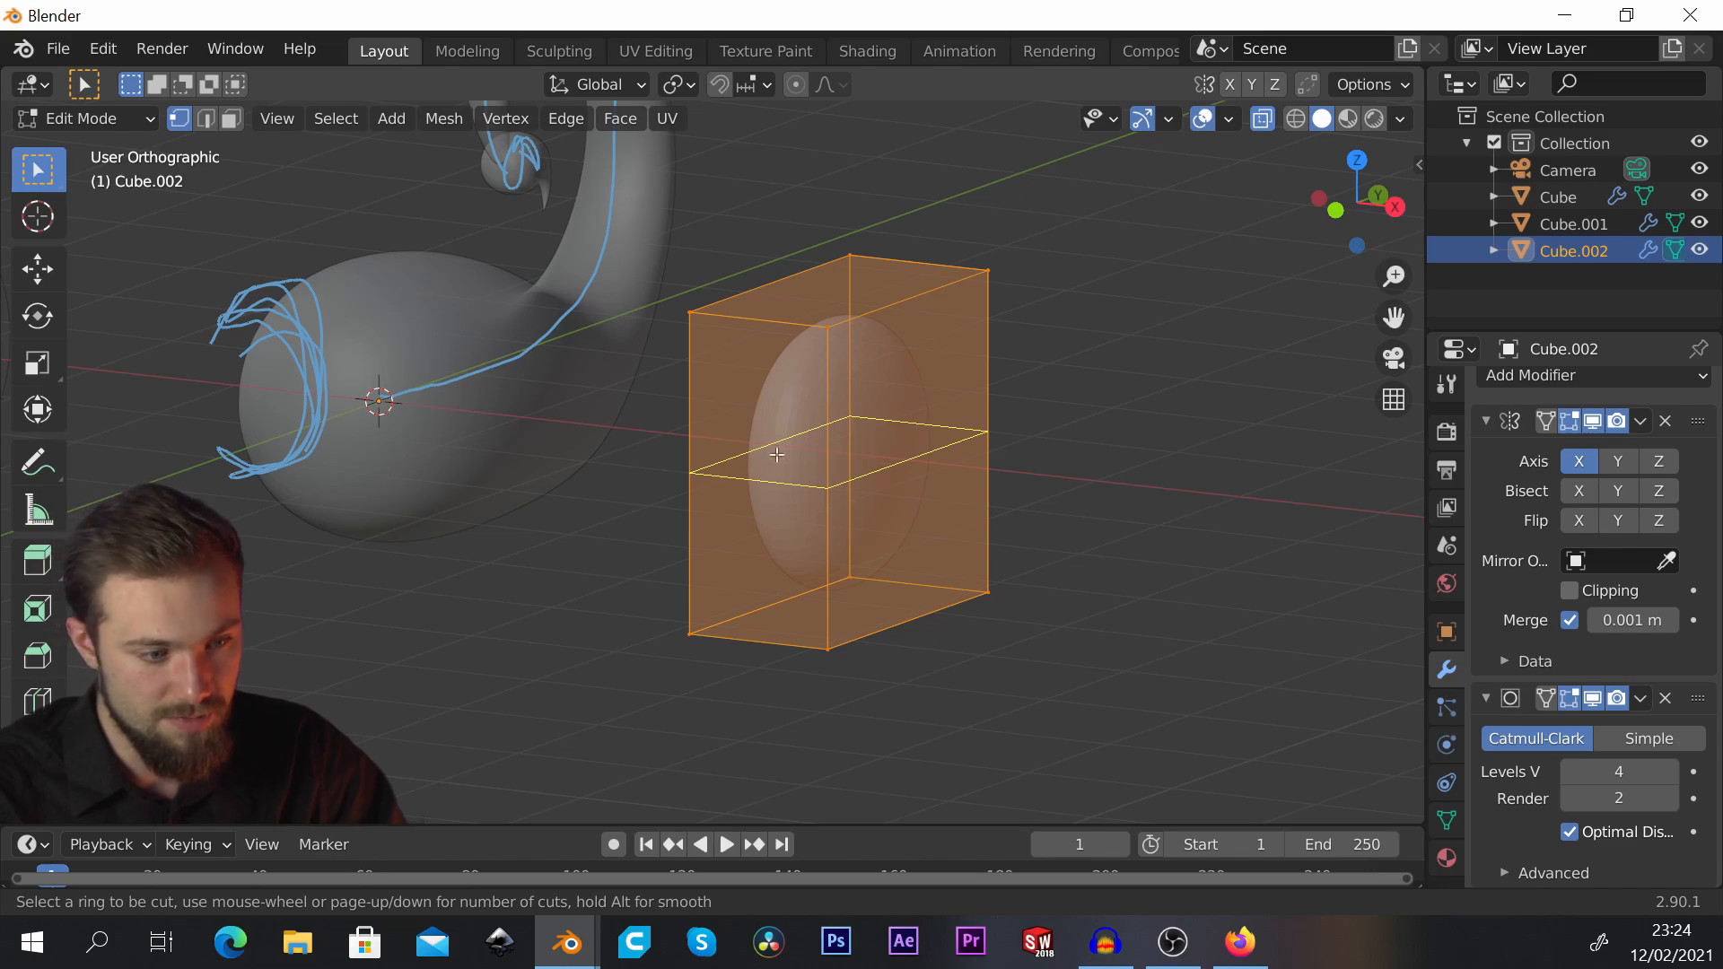
pyautogui.click(837, 468)
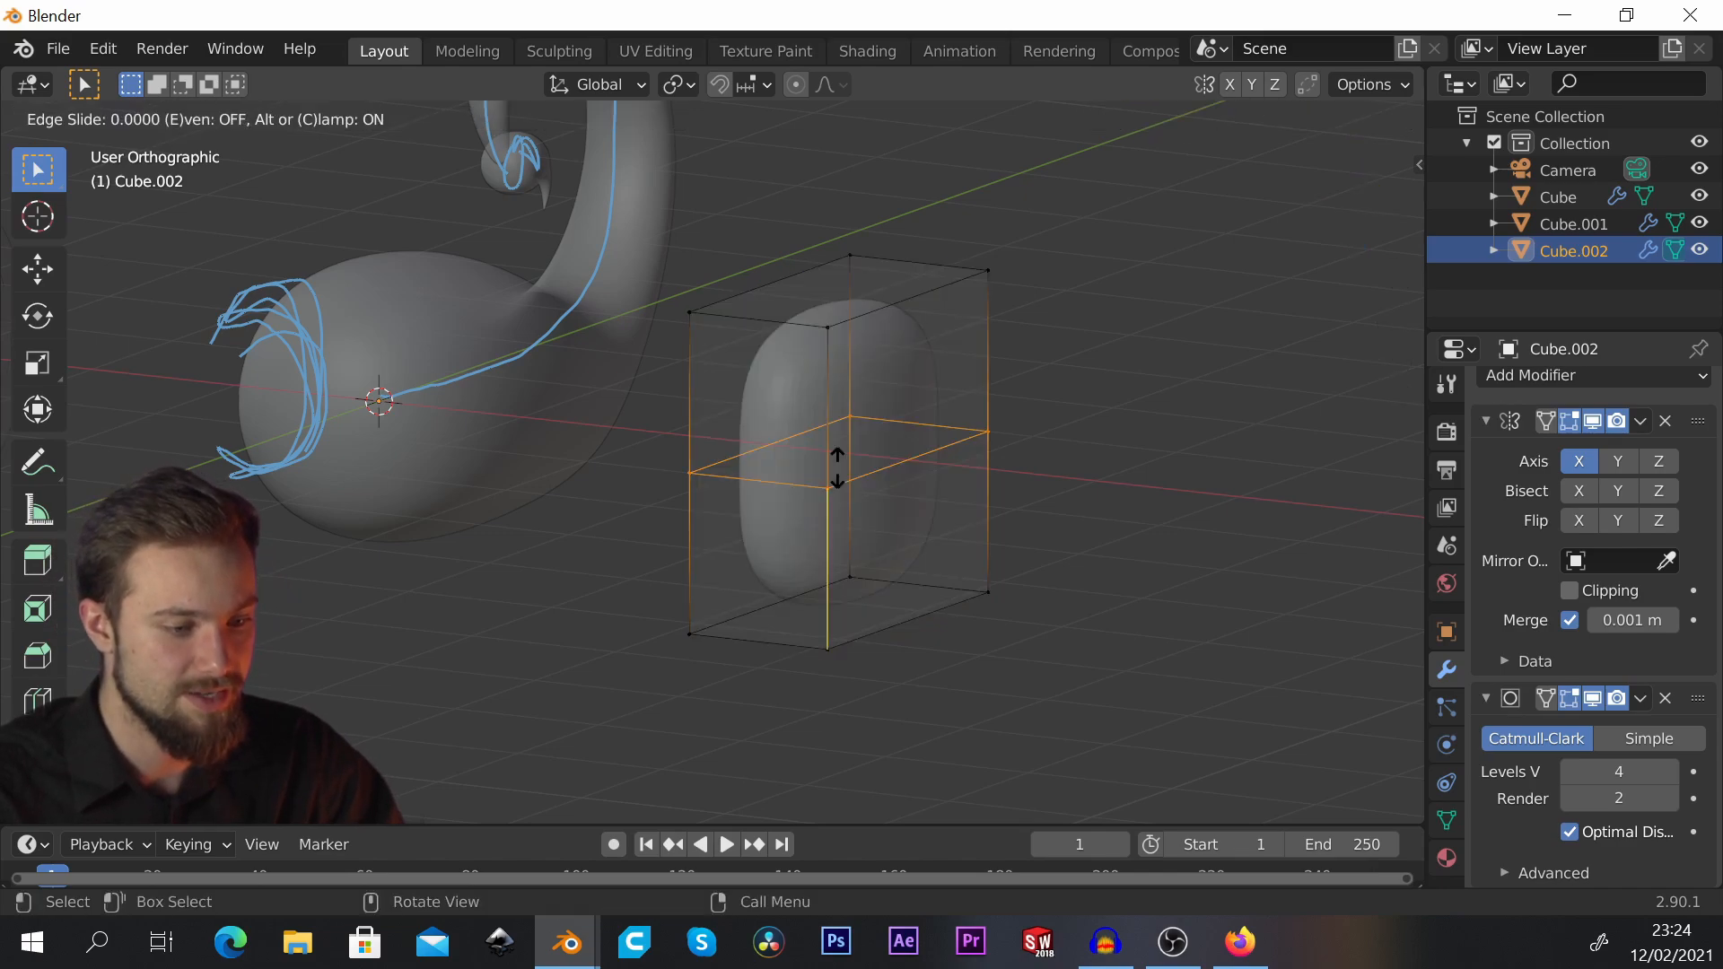
pyautogui.rightClick(850, 429)
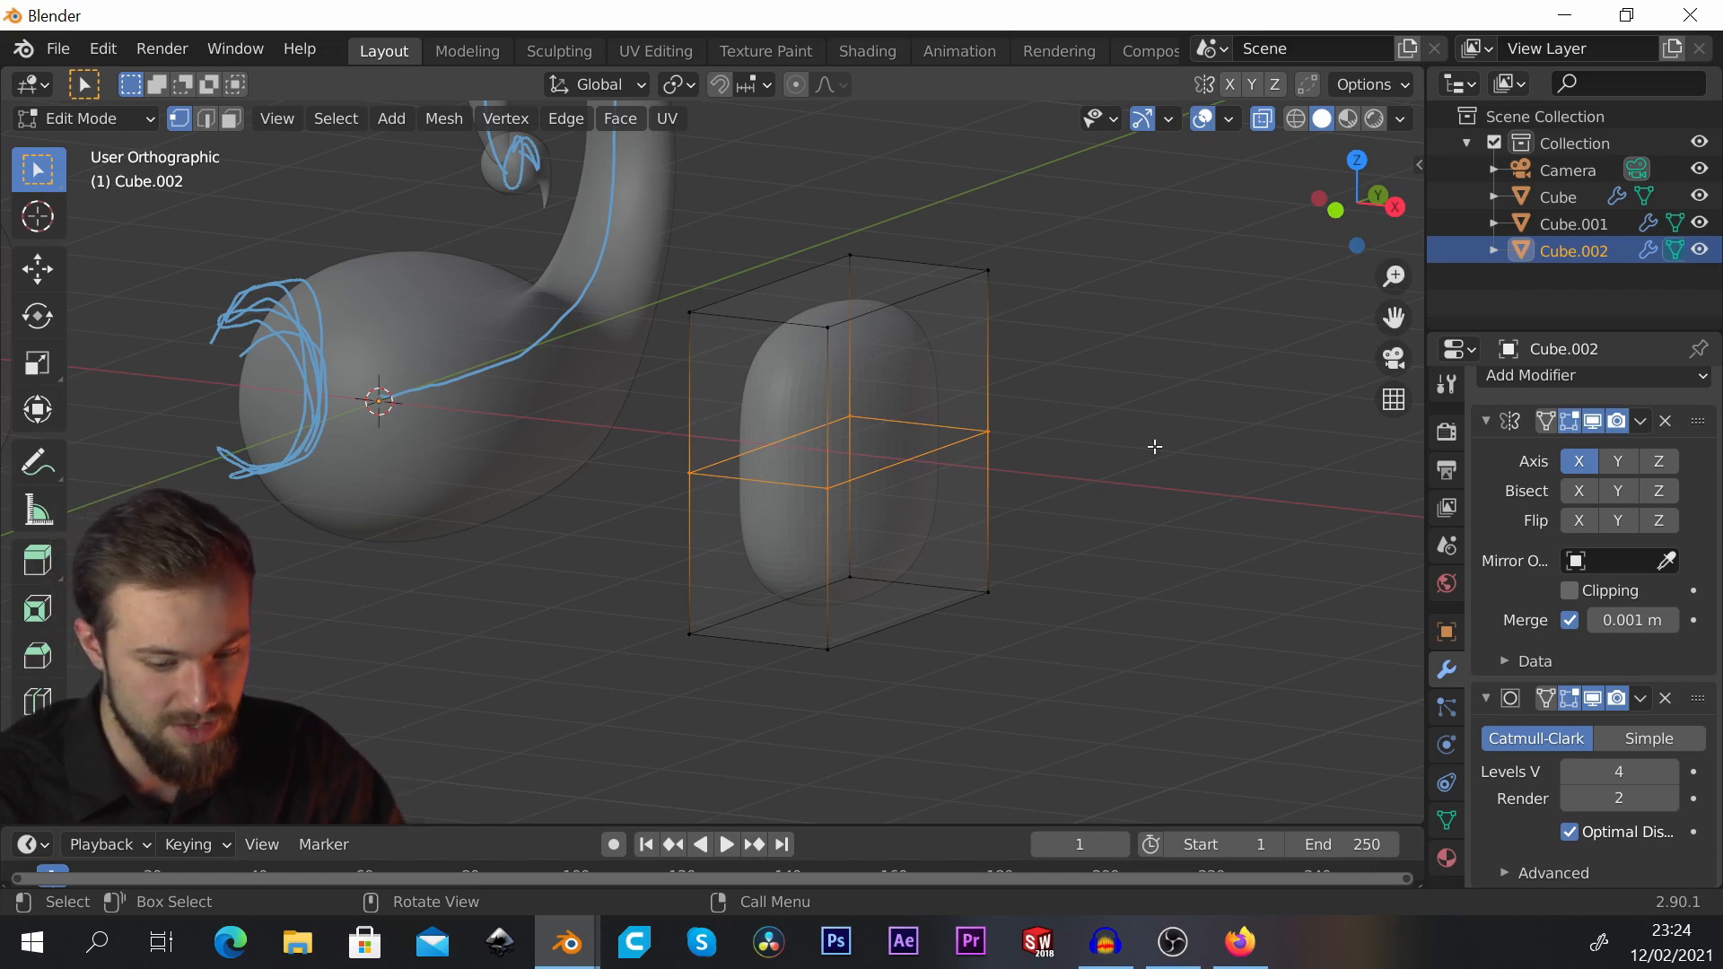
pyautogui.moveTo(1155, 447); pyautogui.dragTo(794, 326, button='middle')
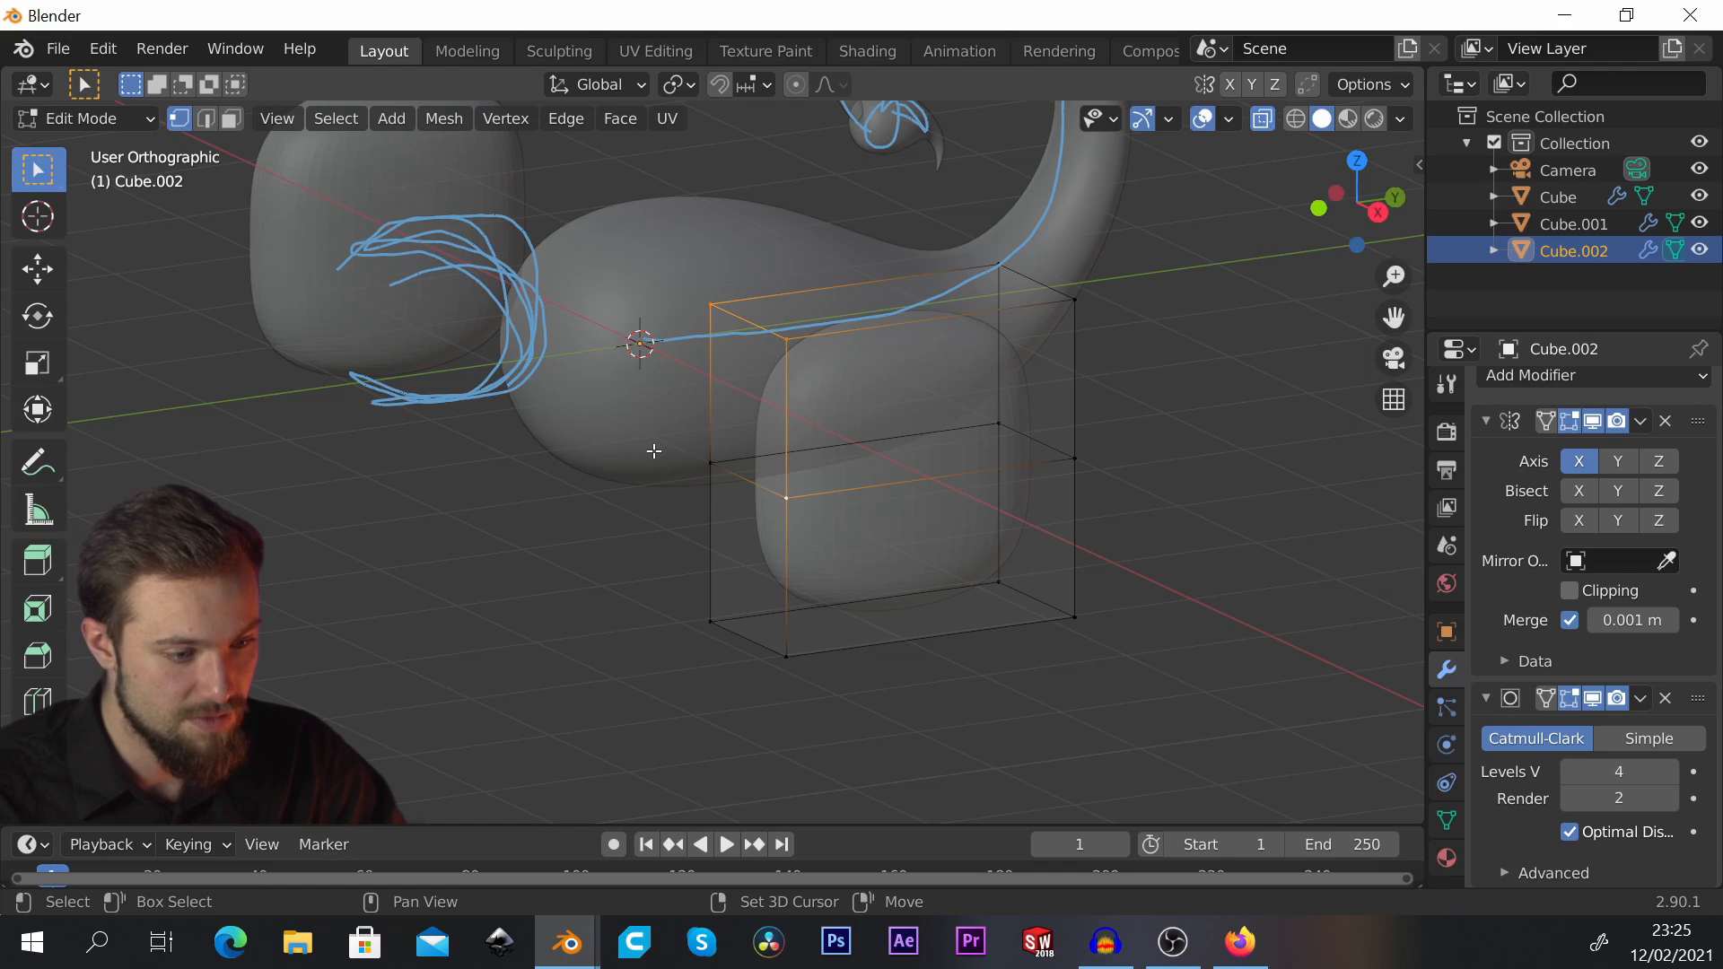
# Step: Extrude the claw's upper front face forward and scale its end down to about 0.17 to form a tapered upper pincer
pyautogui.press('KP_3')
pyautogui.press('e')
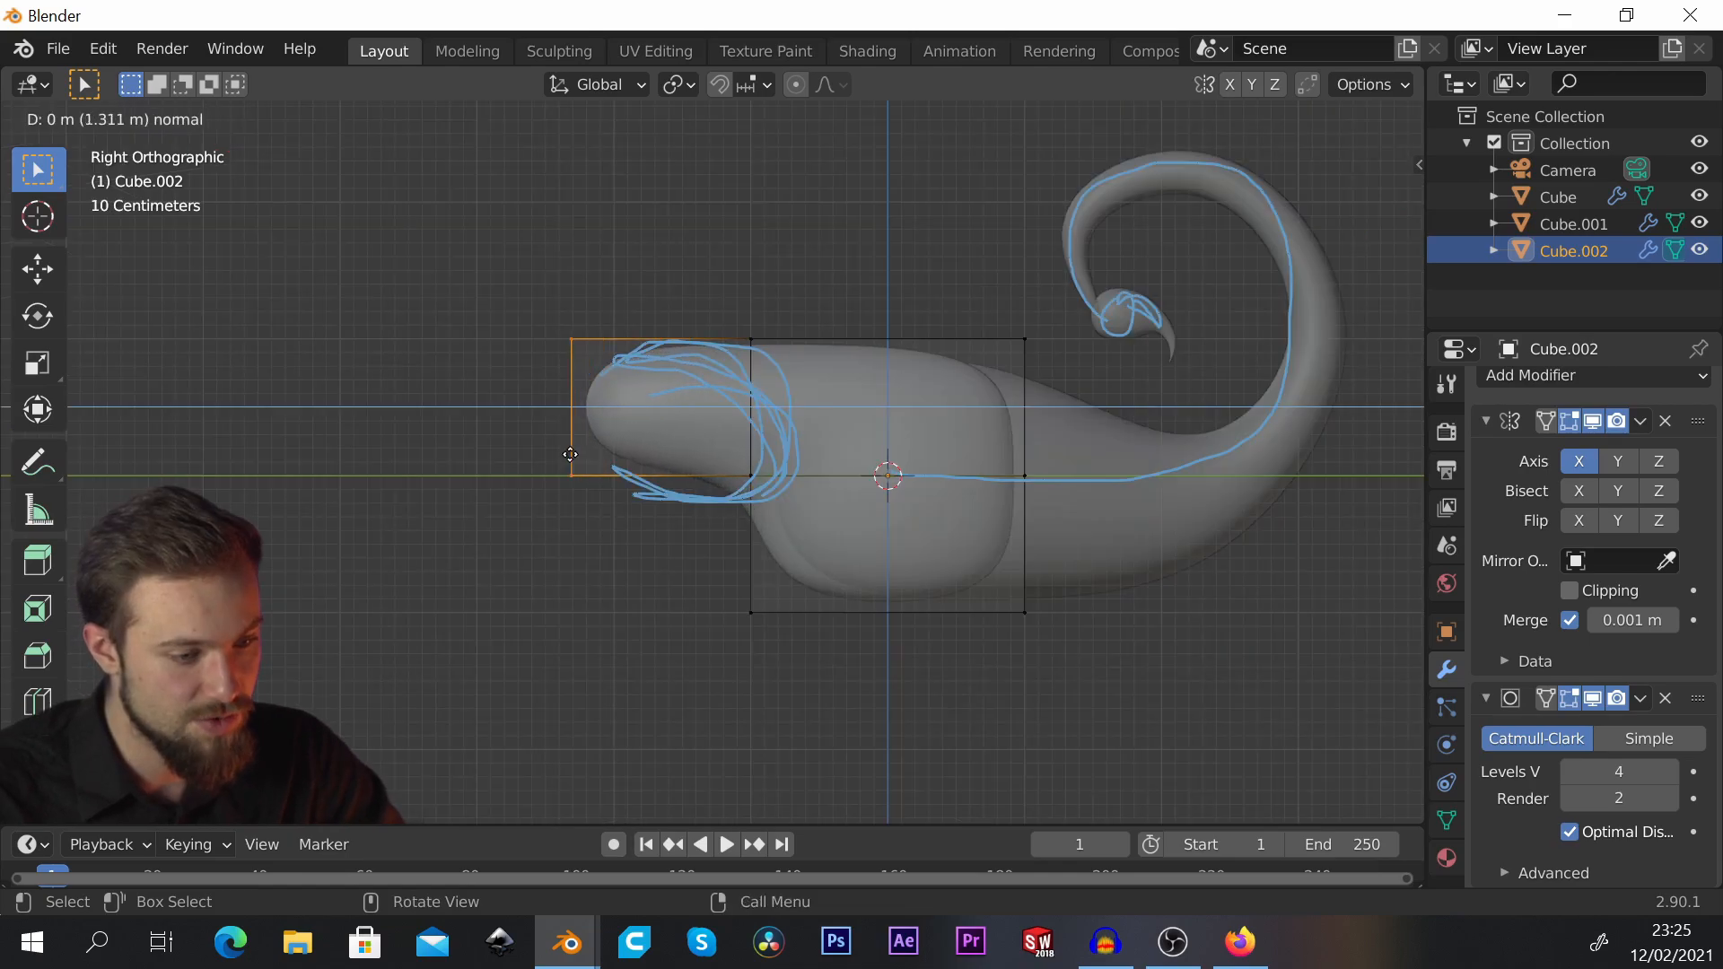
pyautogui.click(522, 465)
pyautogui.scroll(1, 599, 453)
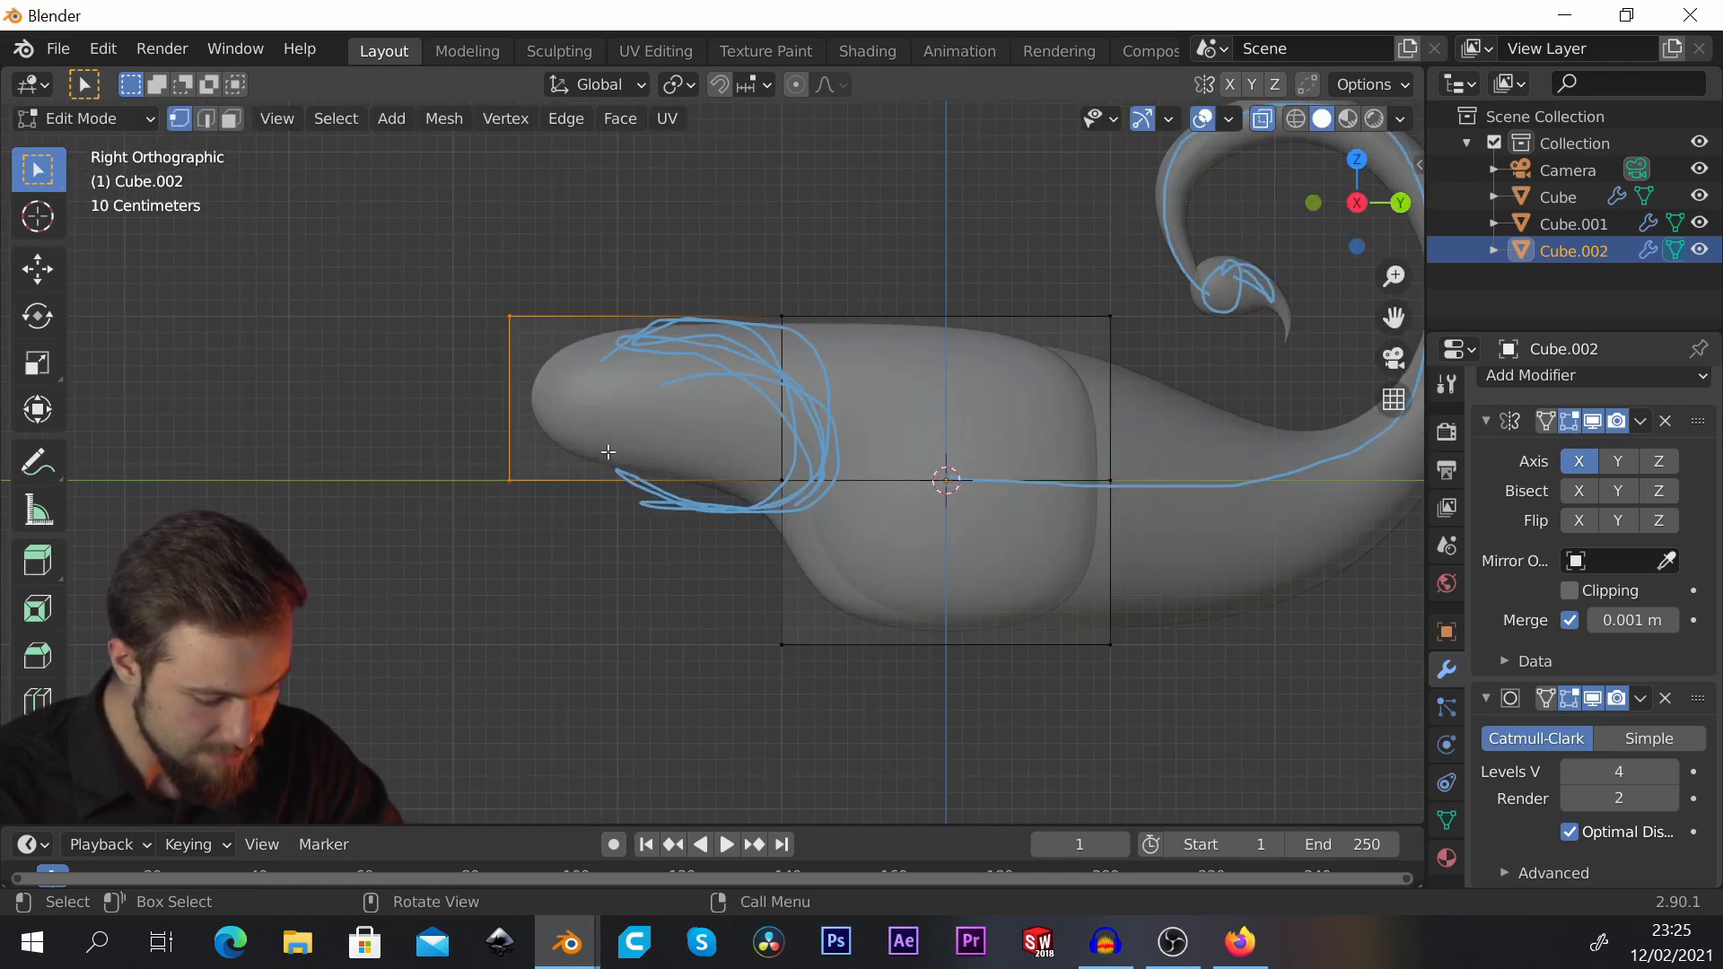
pyautogui.press('s')
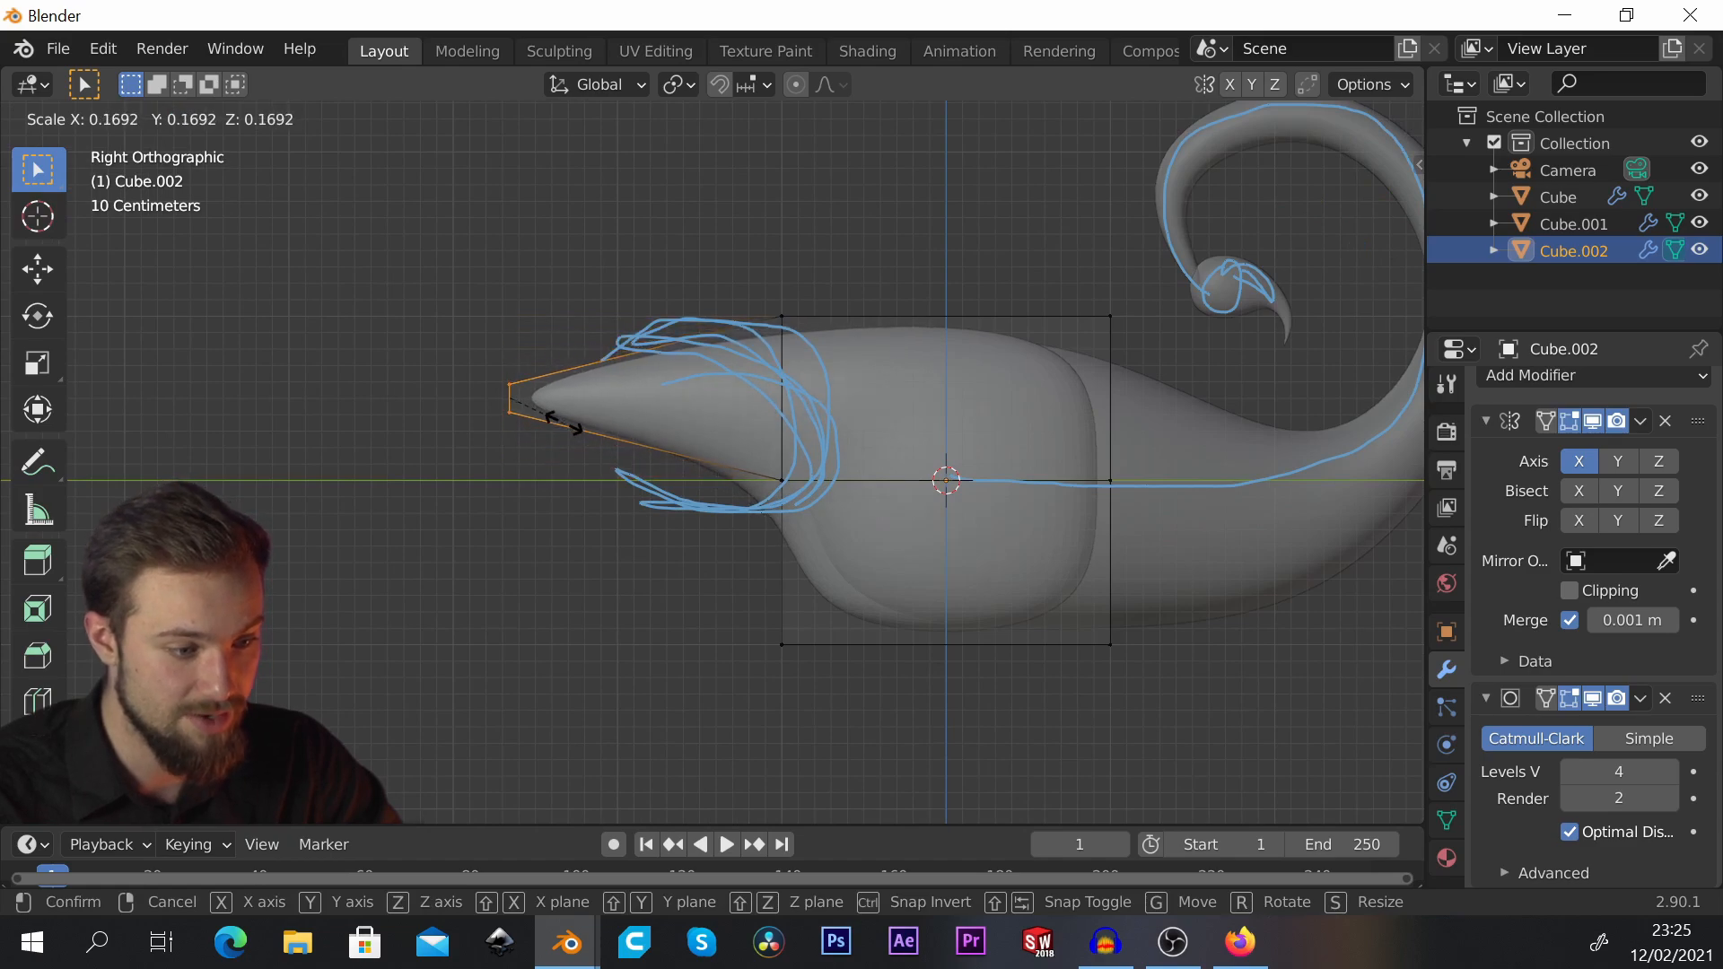
pyautogui.click(561, 421)
# Step: Extrude the claw's lower front face forward to match the upper pincer and scale its end down into a taper
pyautogui.moveTo(631, 401); pyautogui.dragTo(804, 426, button='middle')
pyautogui.click(709, 473)
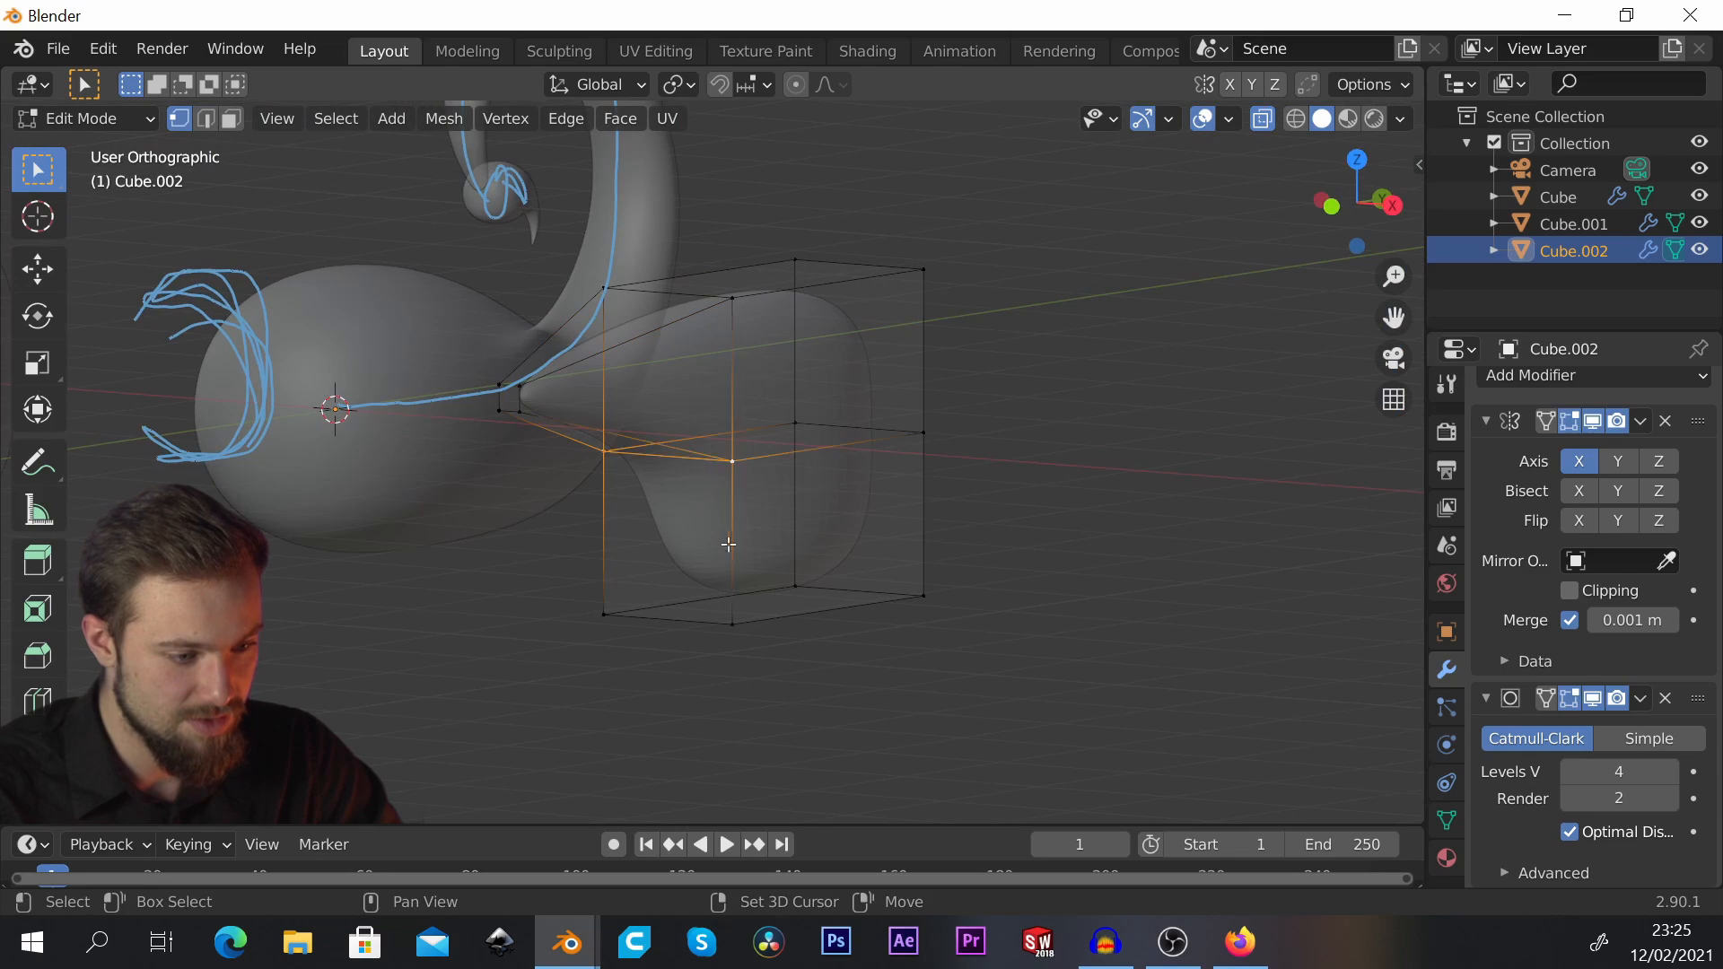
pyautogui.keyDown('shift'); pyautogui.click(605, 614); pyautogui.keyUp('shift')
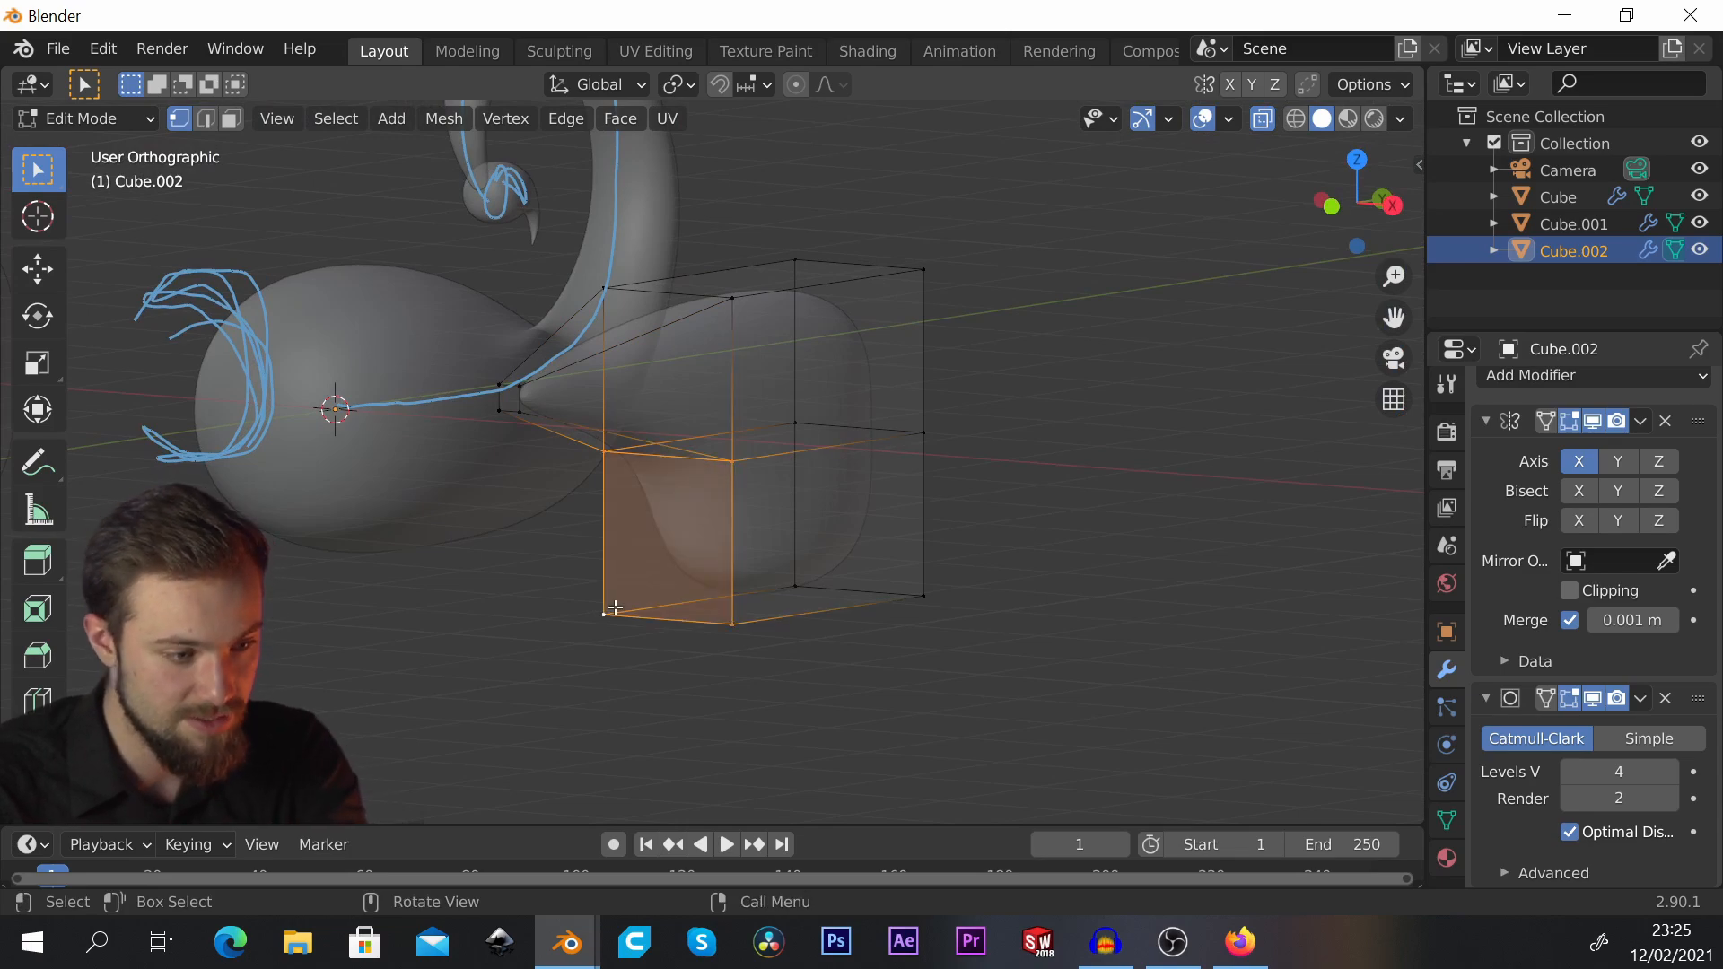
pyautogui.press('KP_3')
pyautogui.keyDown('shift'); pyautogui.moveTo(971, 465); pyautogui.dragTo(1015, 452, button='middle'); pyautogui.keyUp('shift')
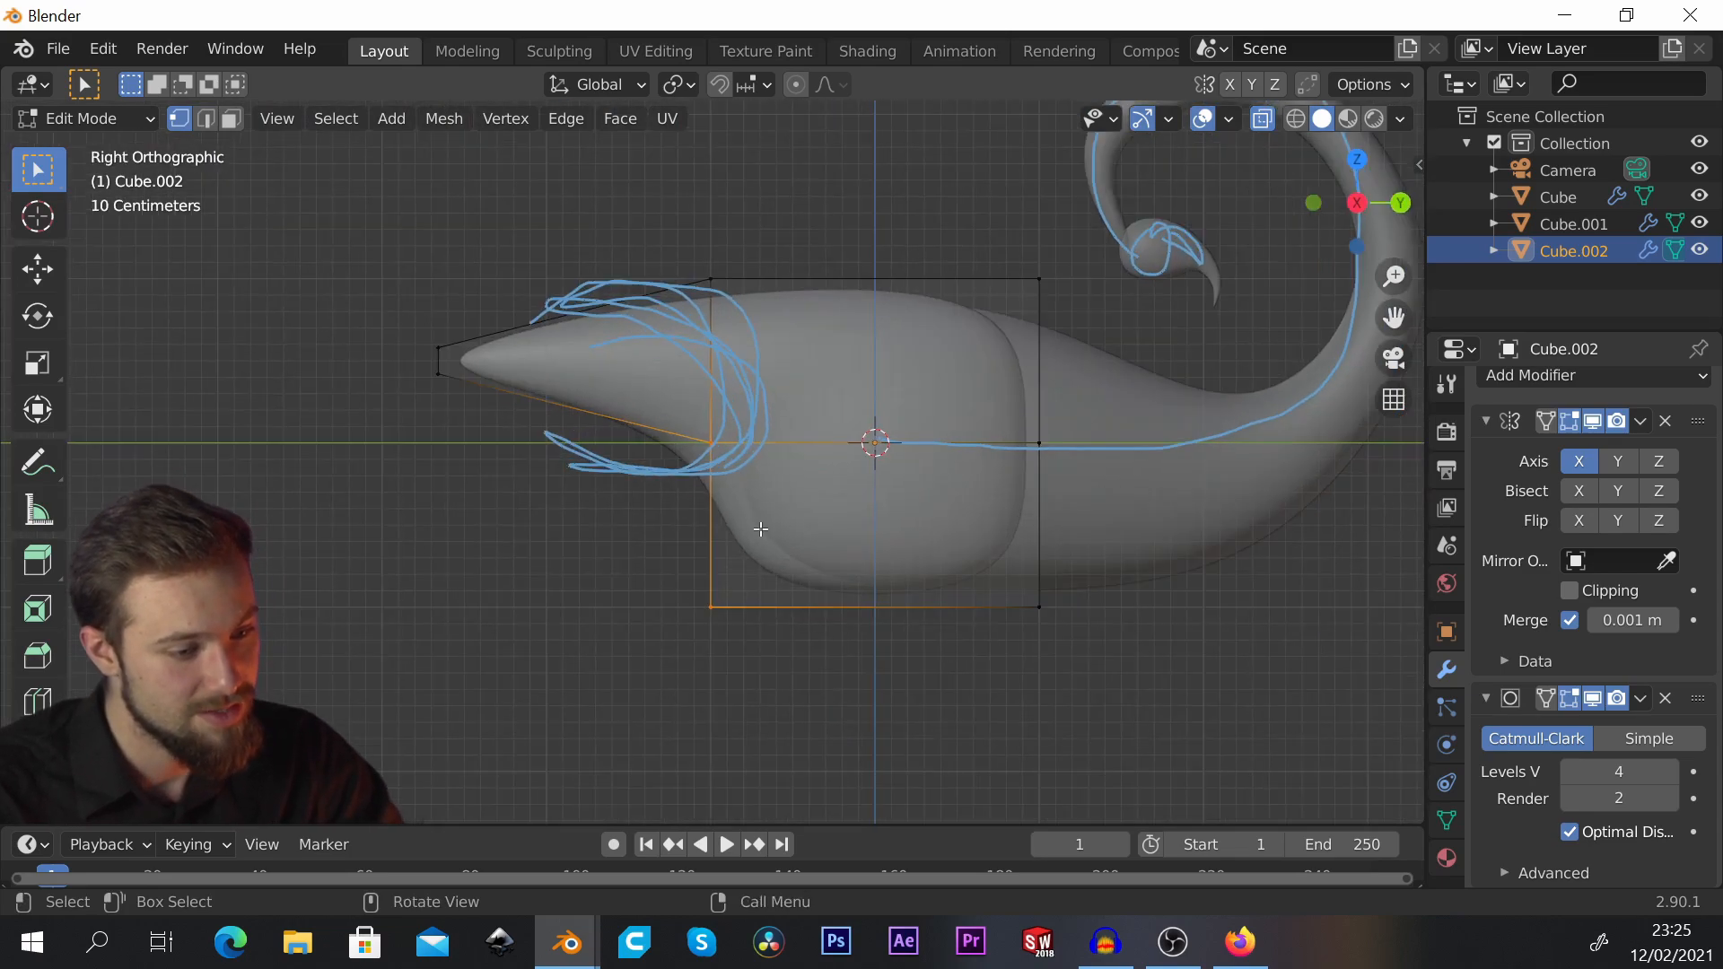
pyautogui.press('e')
pyautogui.click(392, 550)
pyautogui.press('s')
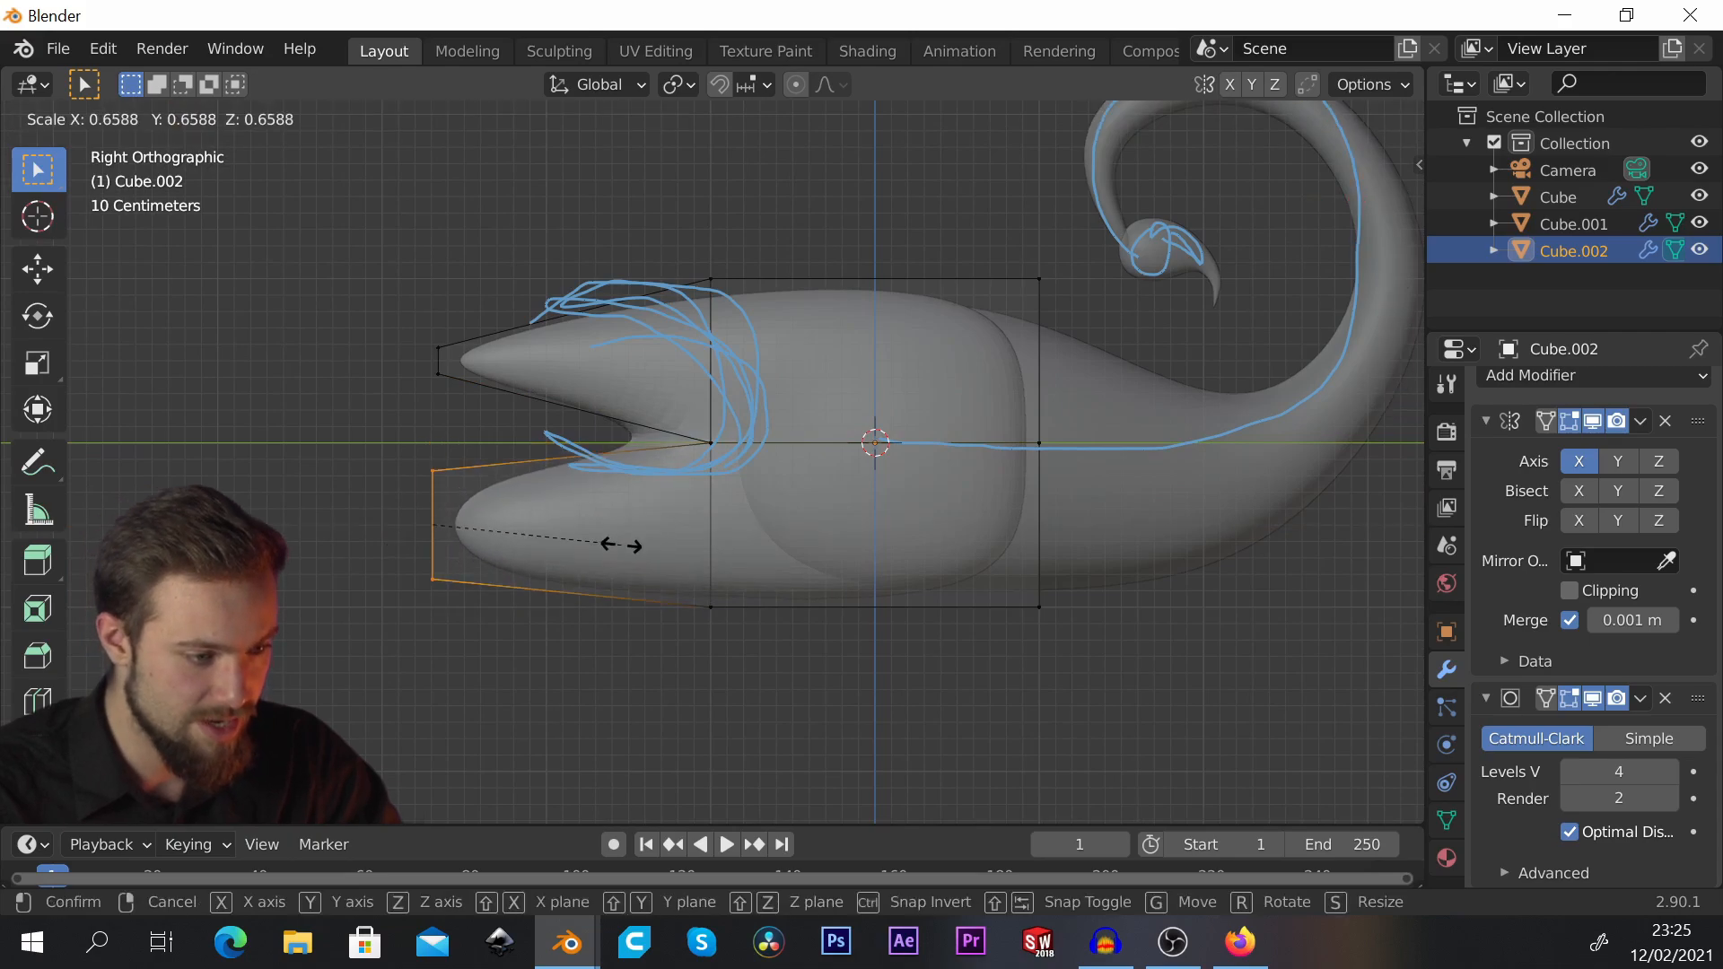
pyautogui.click(478, 552)
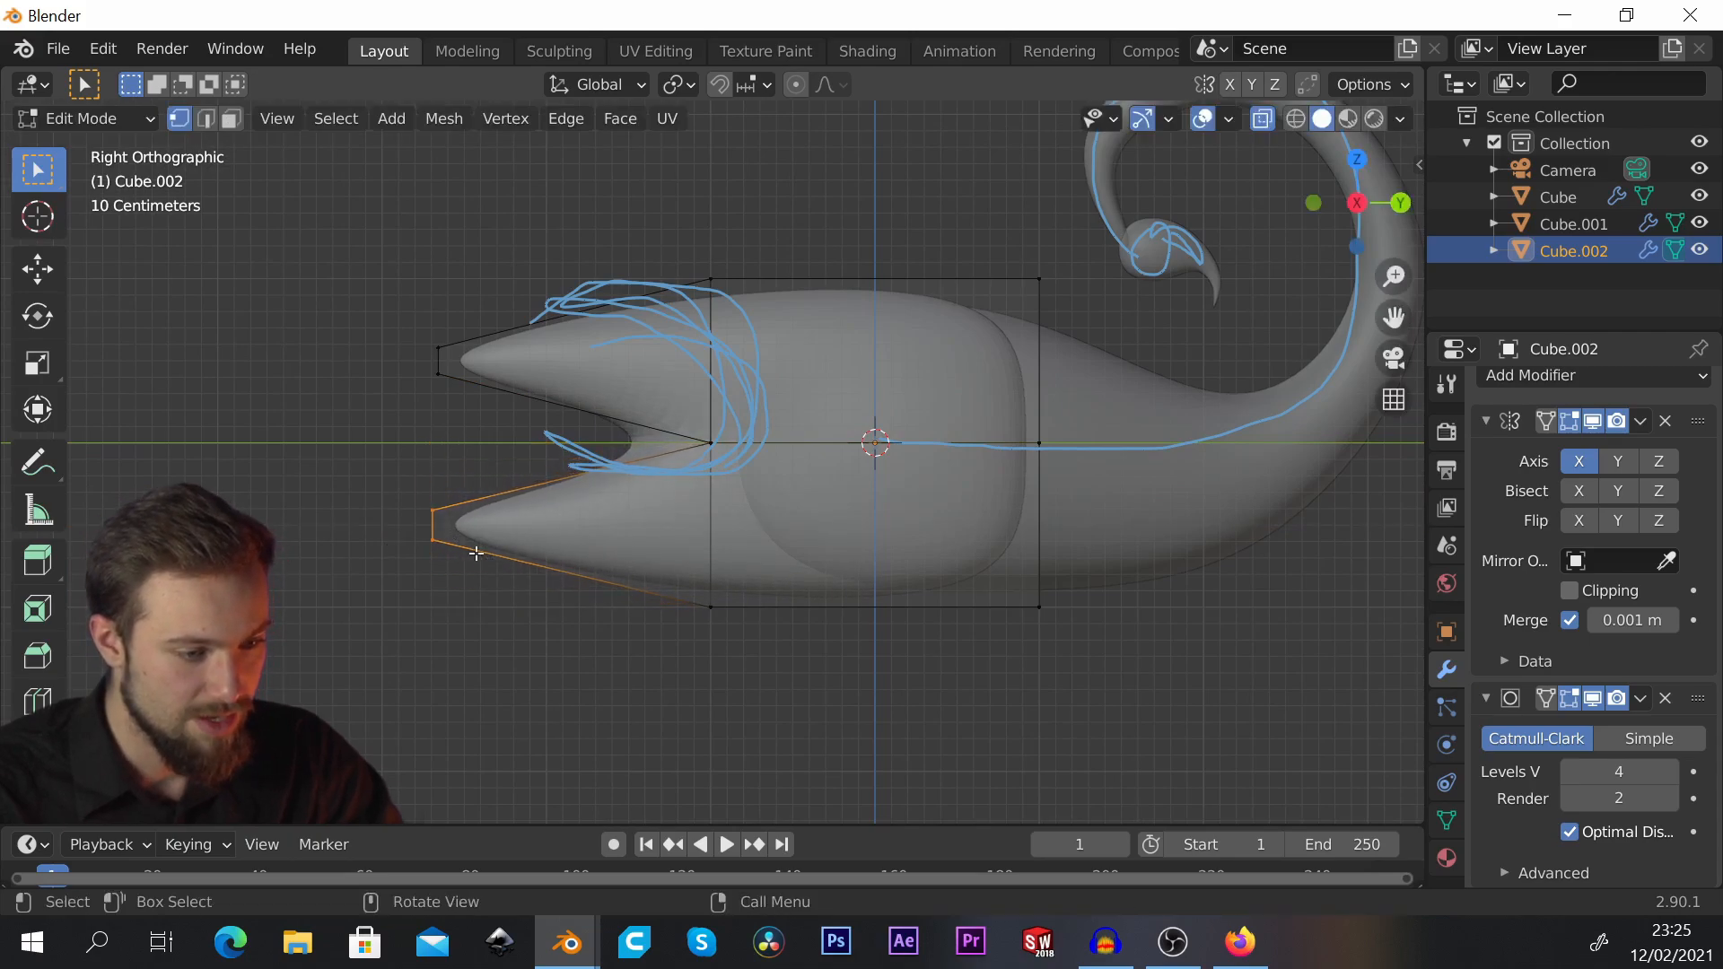
# Step: Add a vertical loop cut midway along the upper pincer and raise it along the Z axis to arch the pincer
pyautogui.moveTo(743, 456); pyautogui.dragTo(934, 449, button='middle')
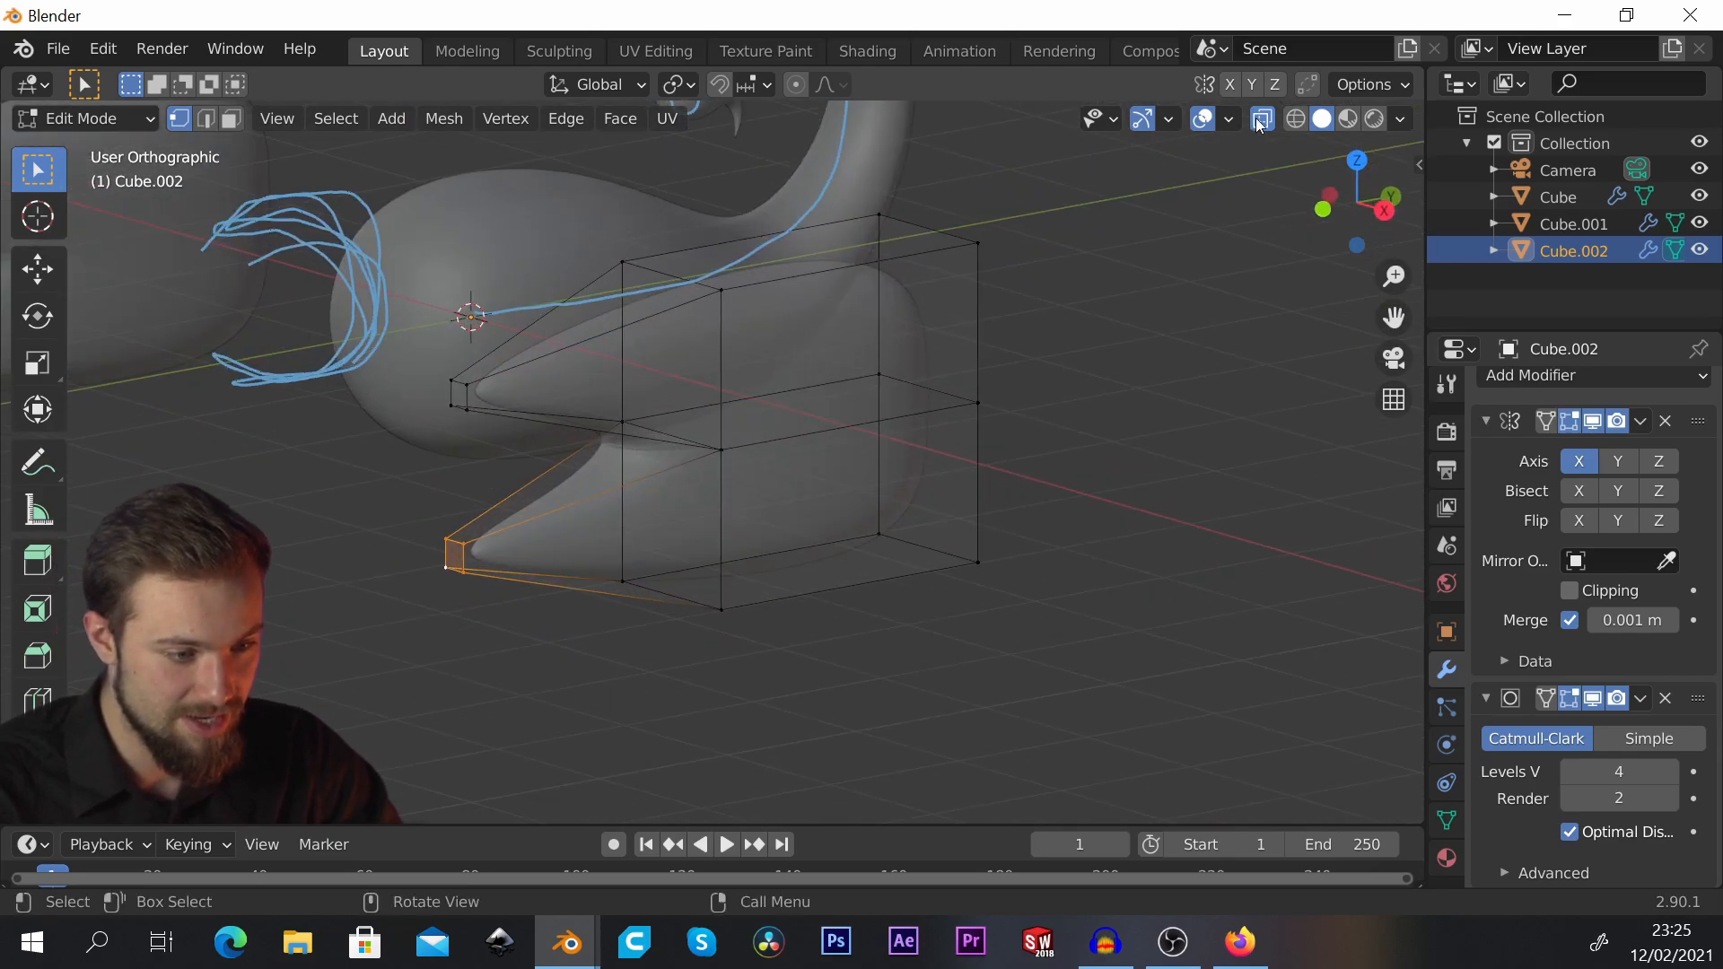
pyautogui.moveTo(1104, 323); pyautogui.dragTo(913, 347, button='middle')
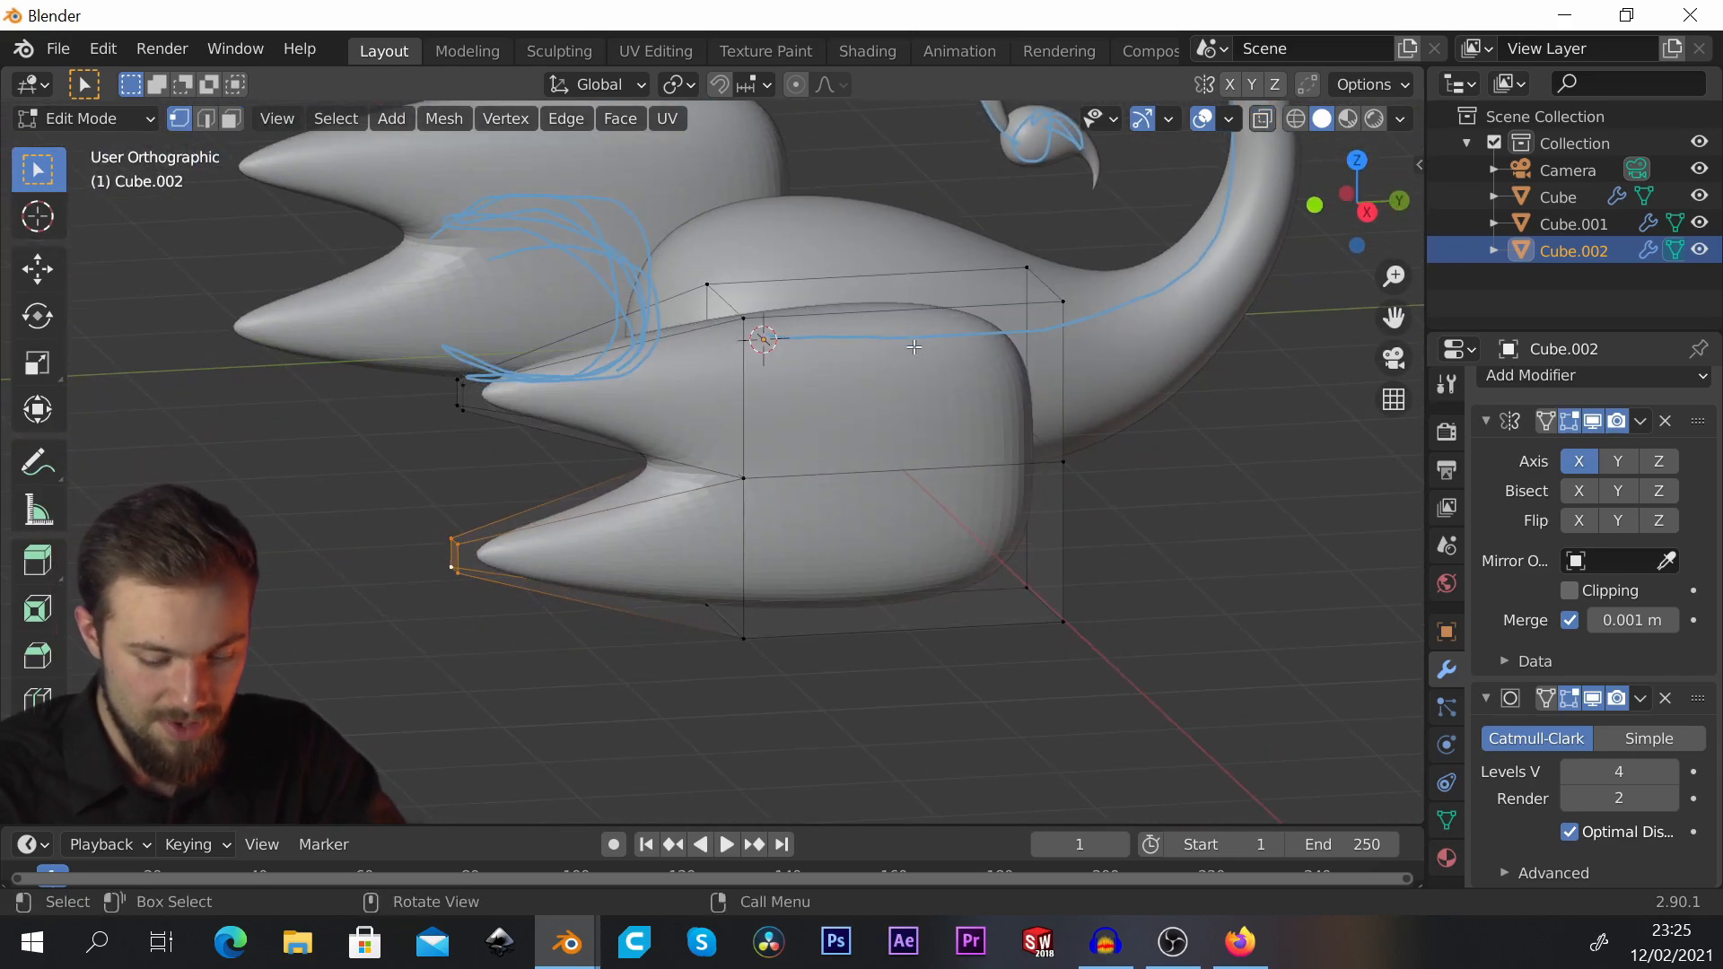
pyautogui.press('KP_3')
pyautogui.press('KP_1')
pyautogui.press('KP_3')
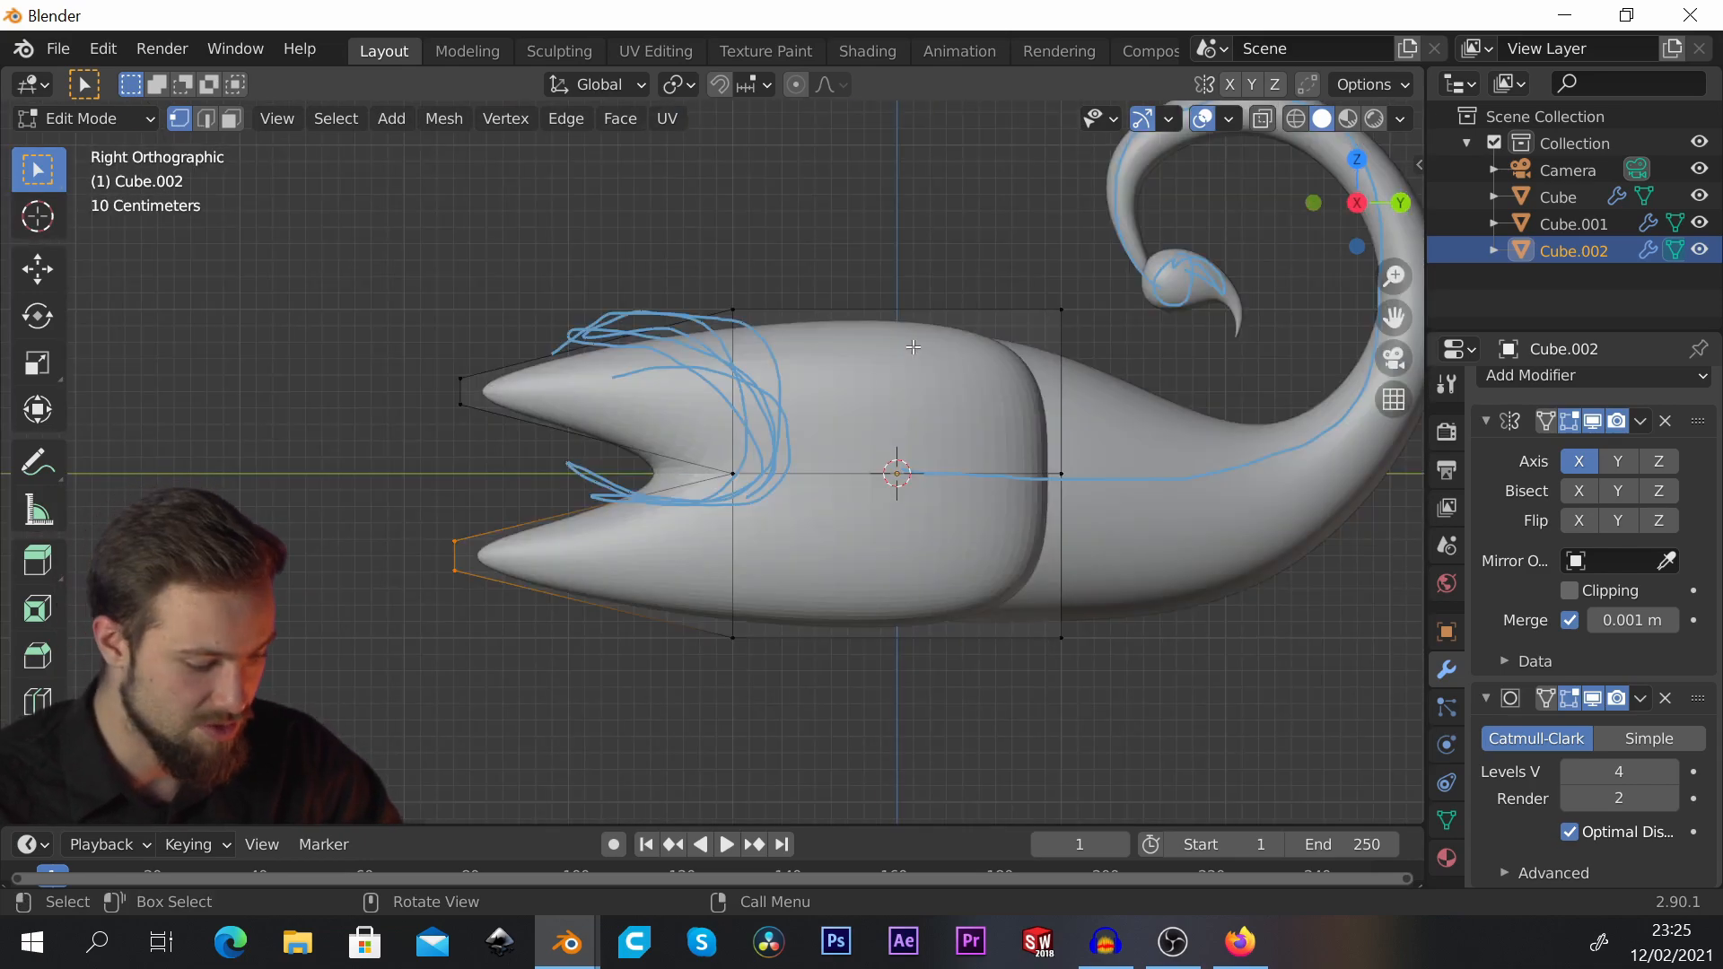
pyautogui.scroll(1, 592, 413)
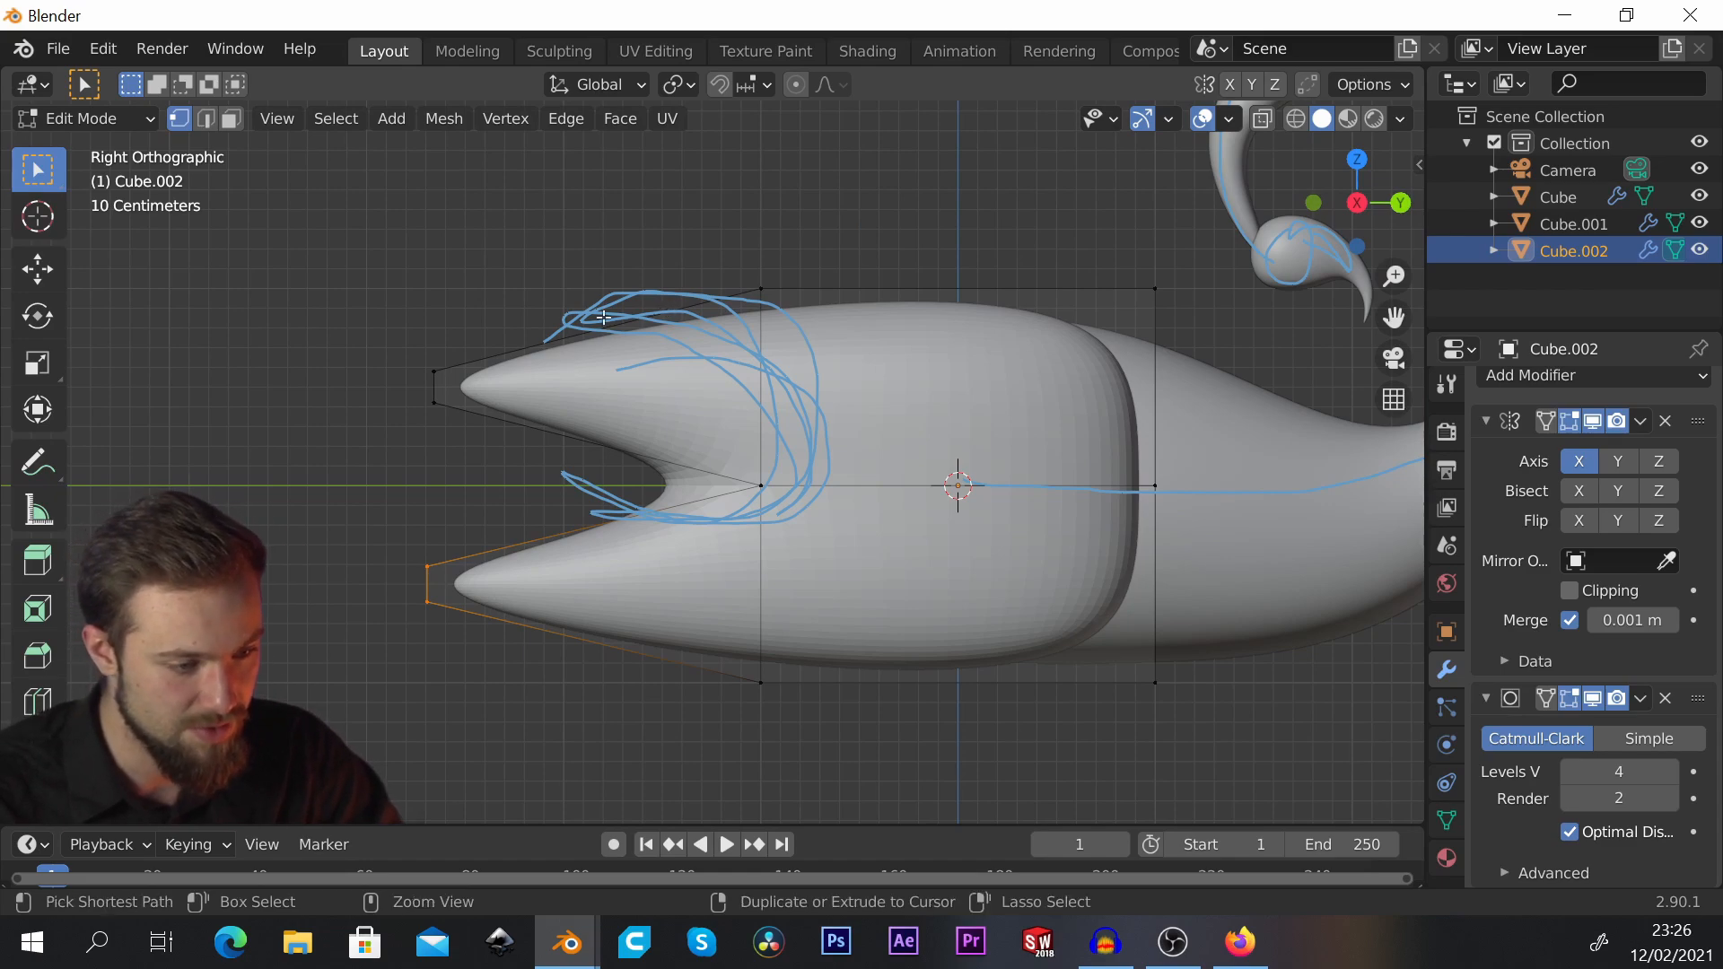
pyautogui.hotkey('ctrl', 'r')
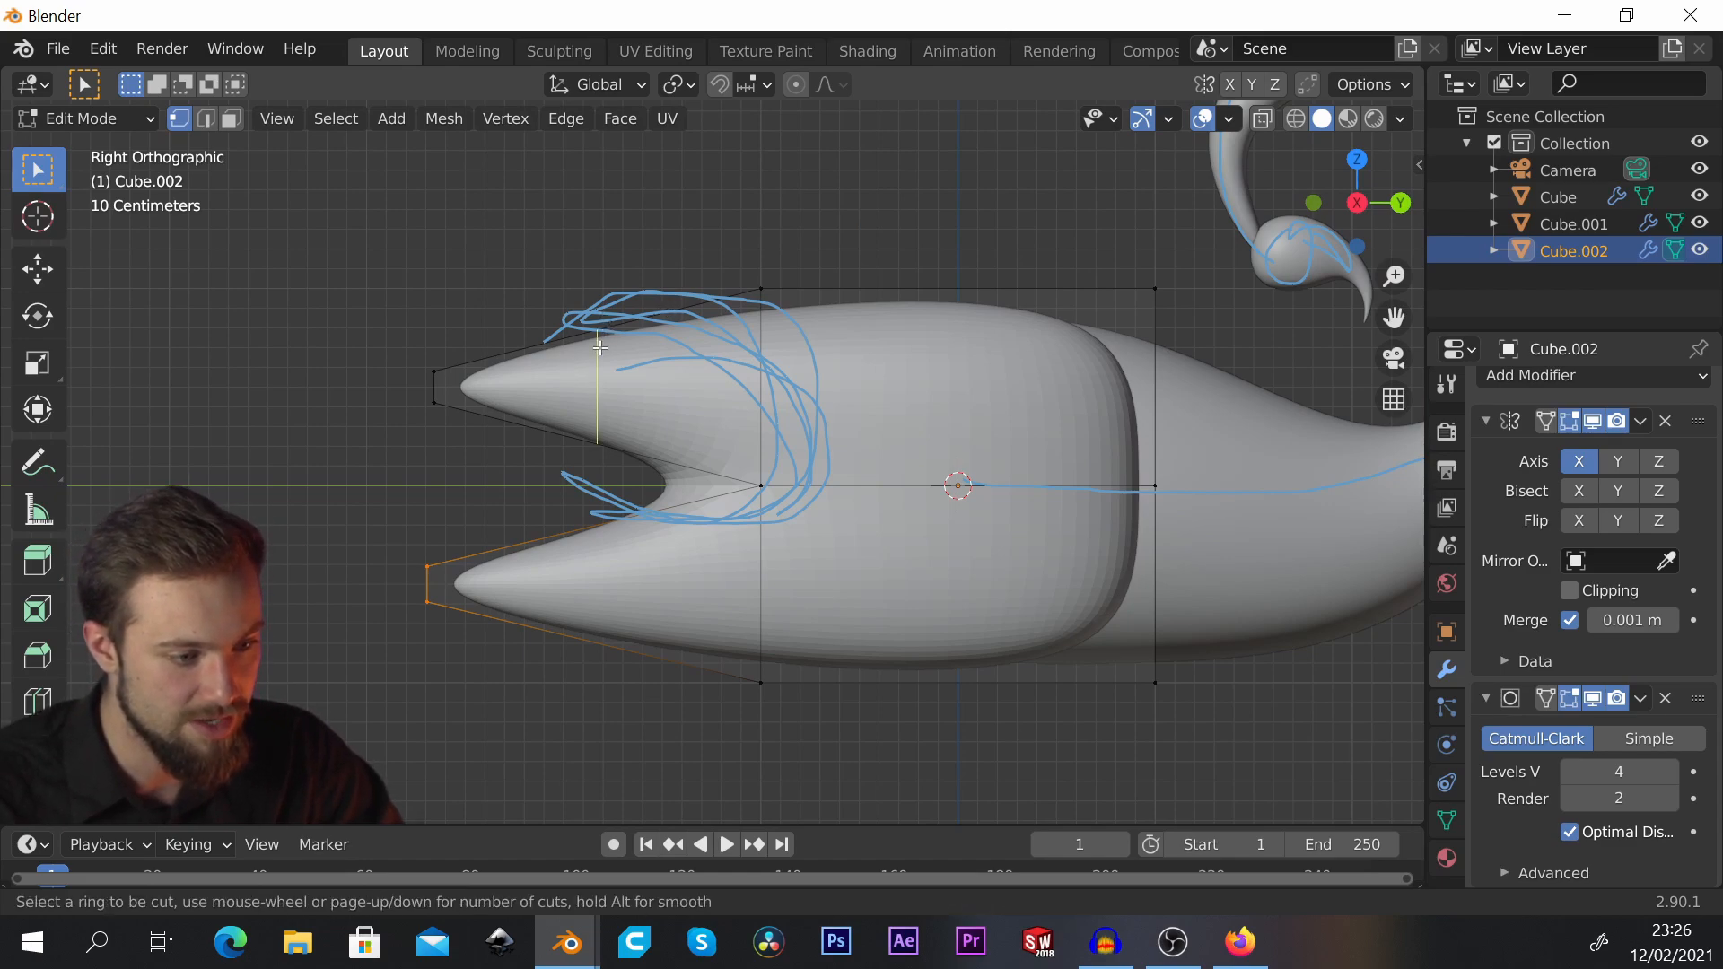
pyautogui.click(605, 358)
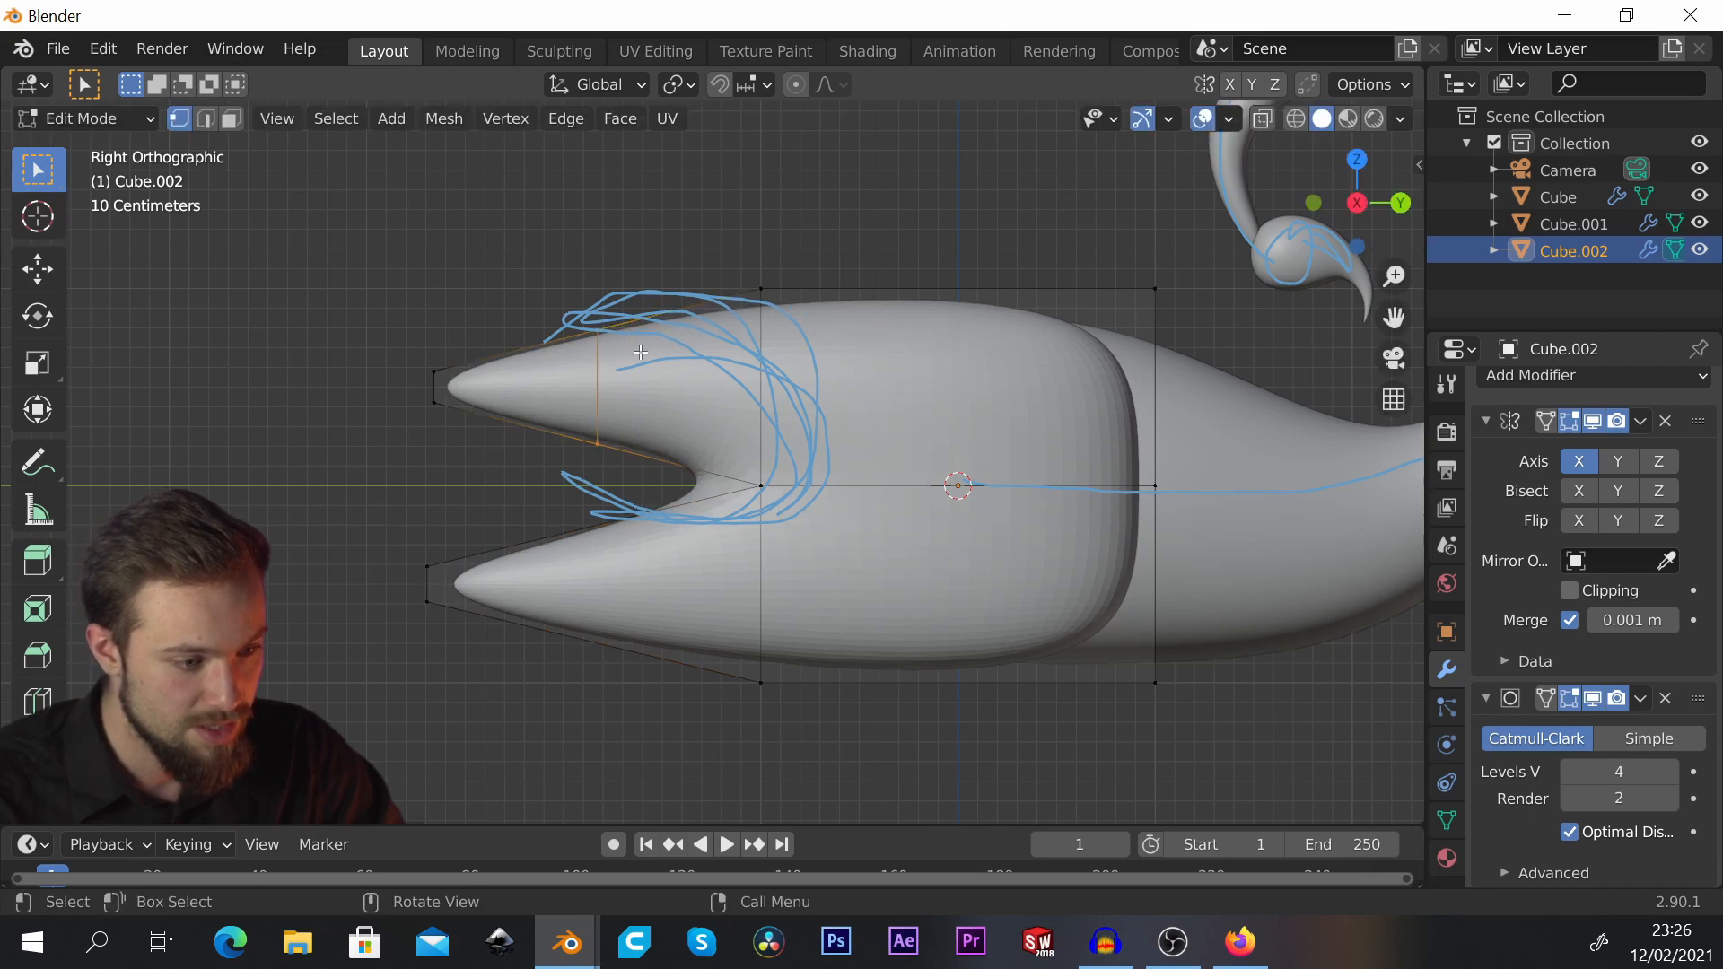
pyautogui.press('g')
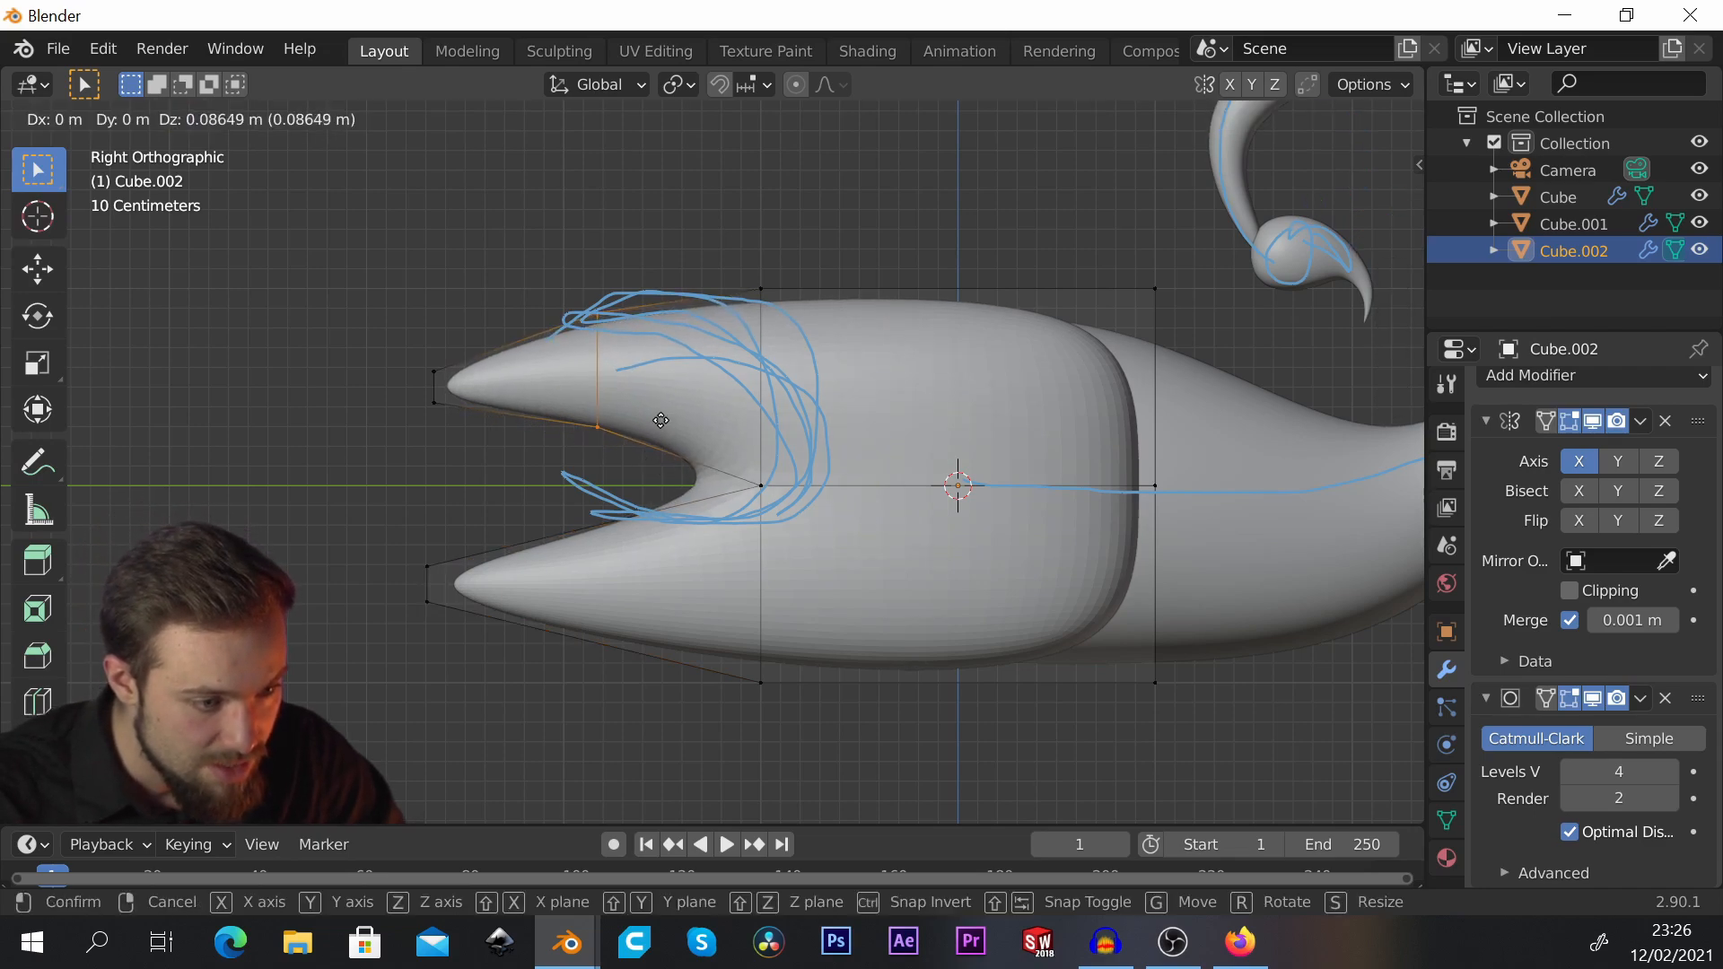
pyautogui.press('z')
pyautogui.click(666, 402)
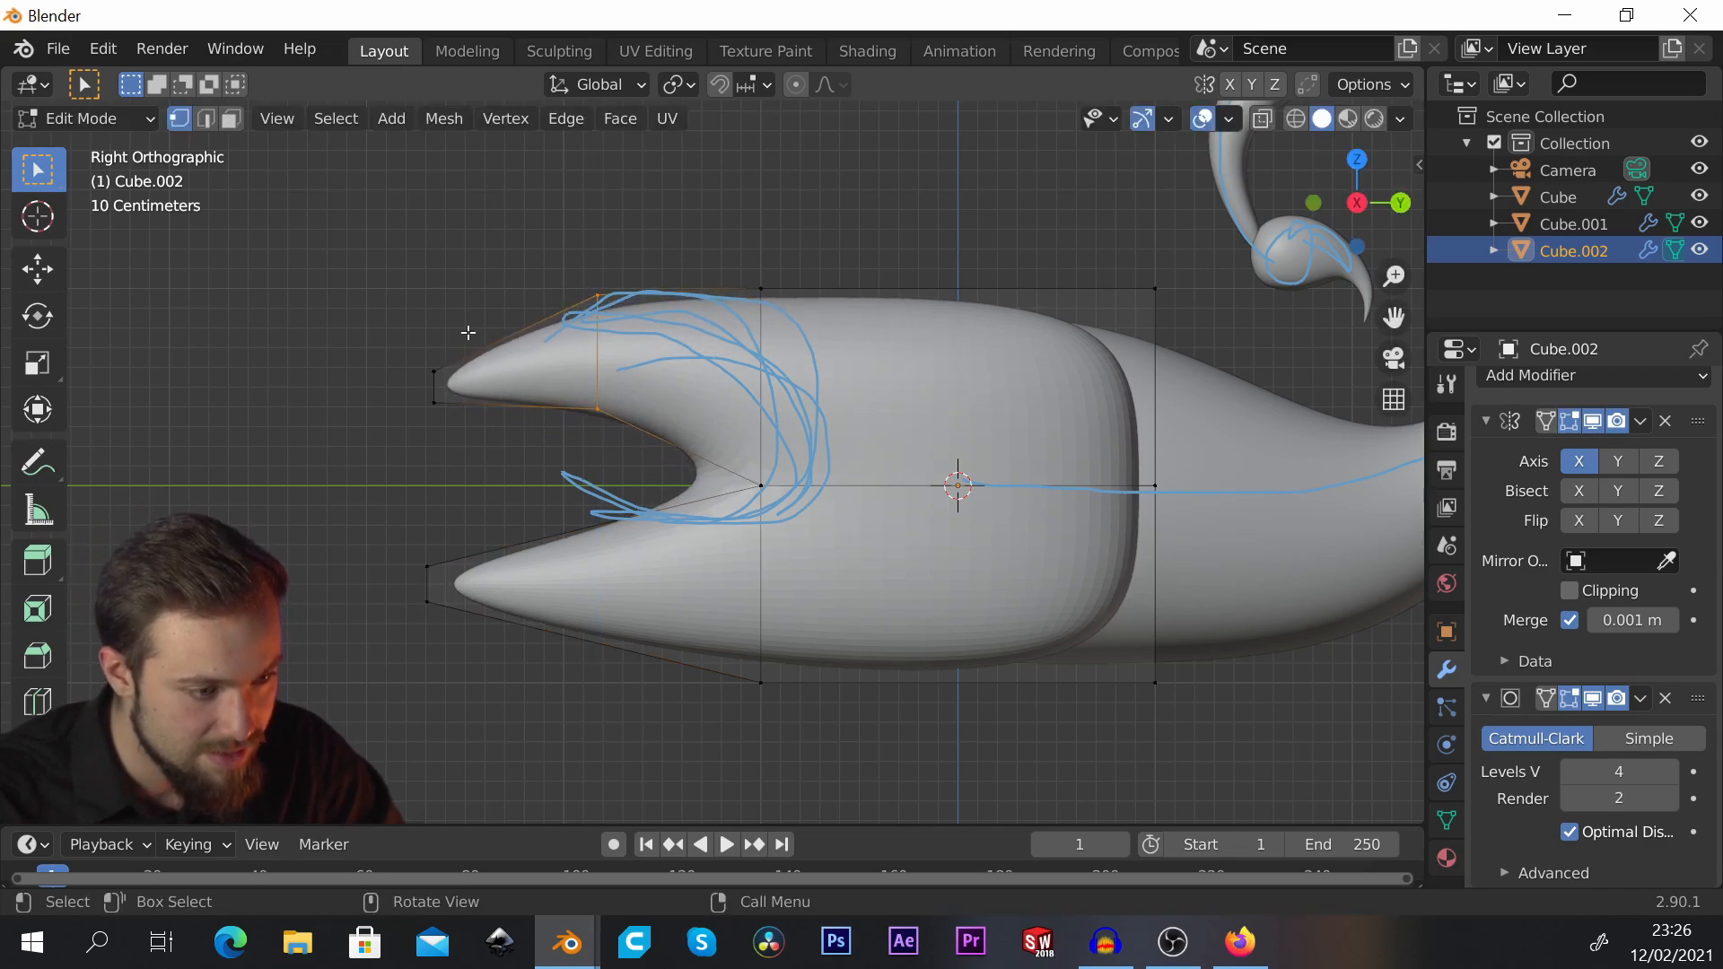
pyautogui.moveTo(412, 324); pyautogui.dragTo(471, 431)
pyautogui.press('g')
pyautogui.press('z')
pyautogui.click(470, 449)
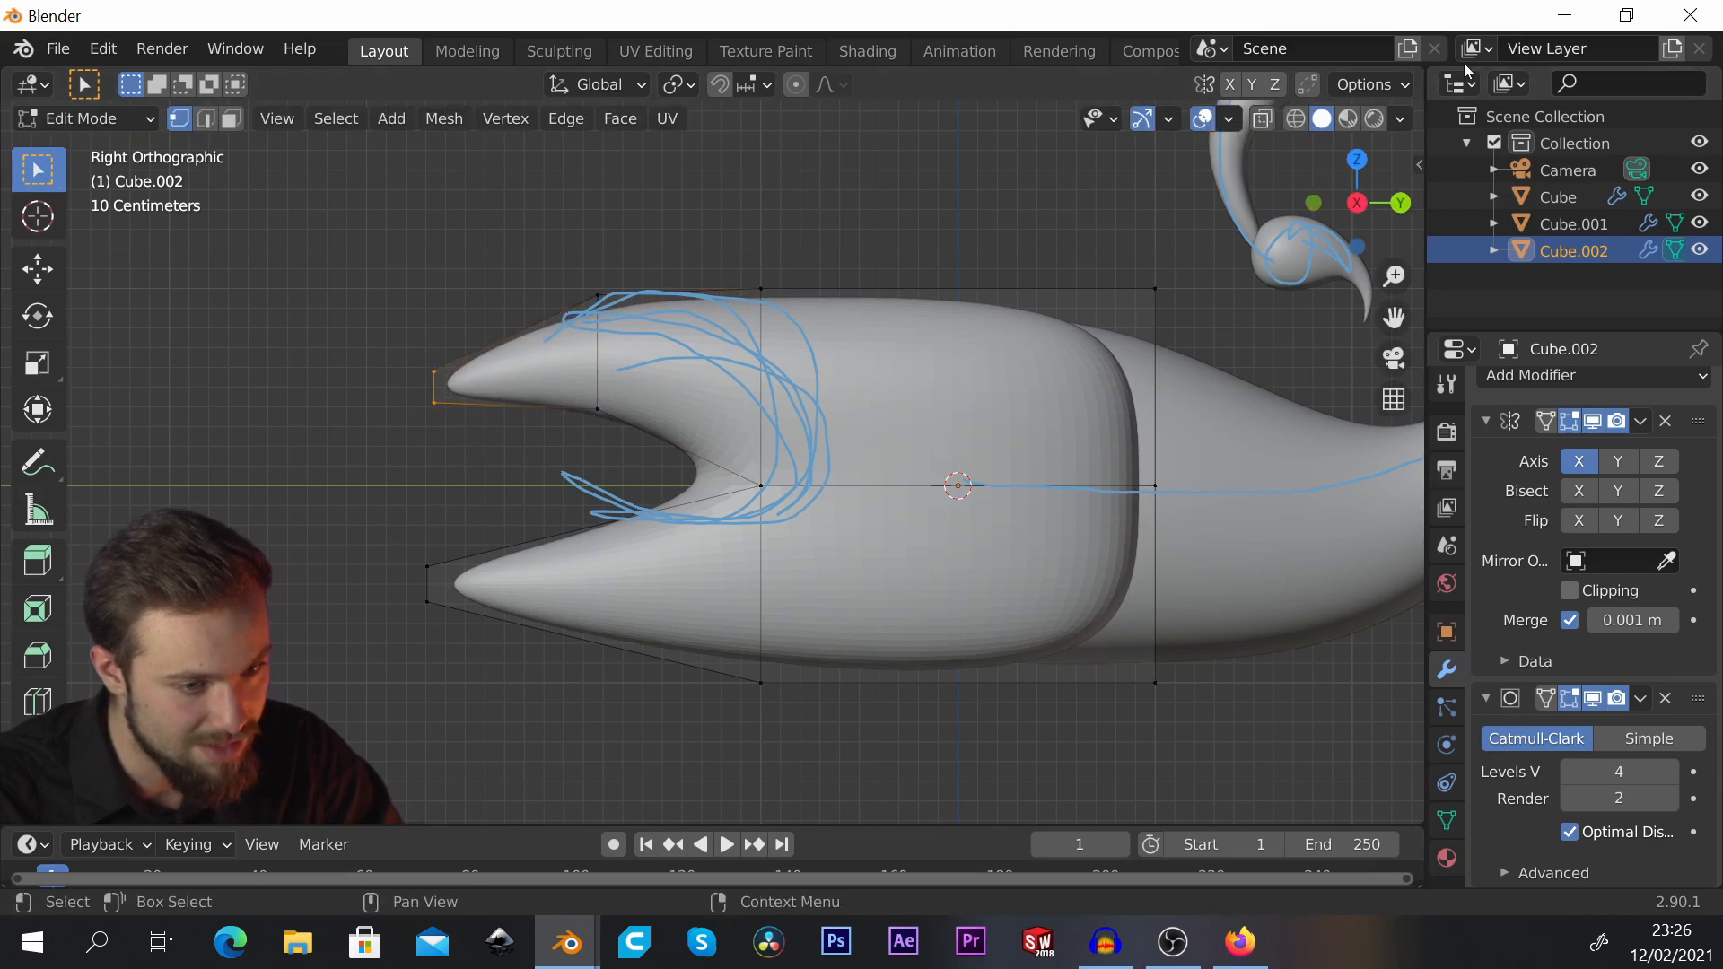
# Step: Enable X-ray, select all vertices of the upper pincer's tip and lower them about 0.2 m along the Z axis
pyautogui.click(1262, 120)
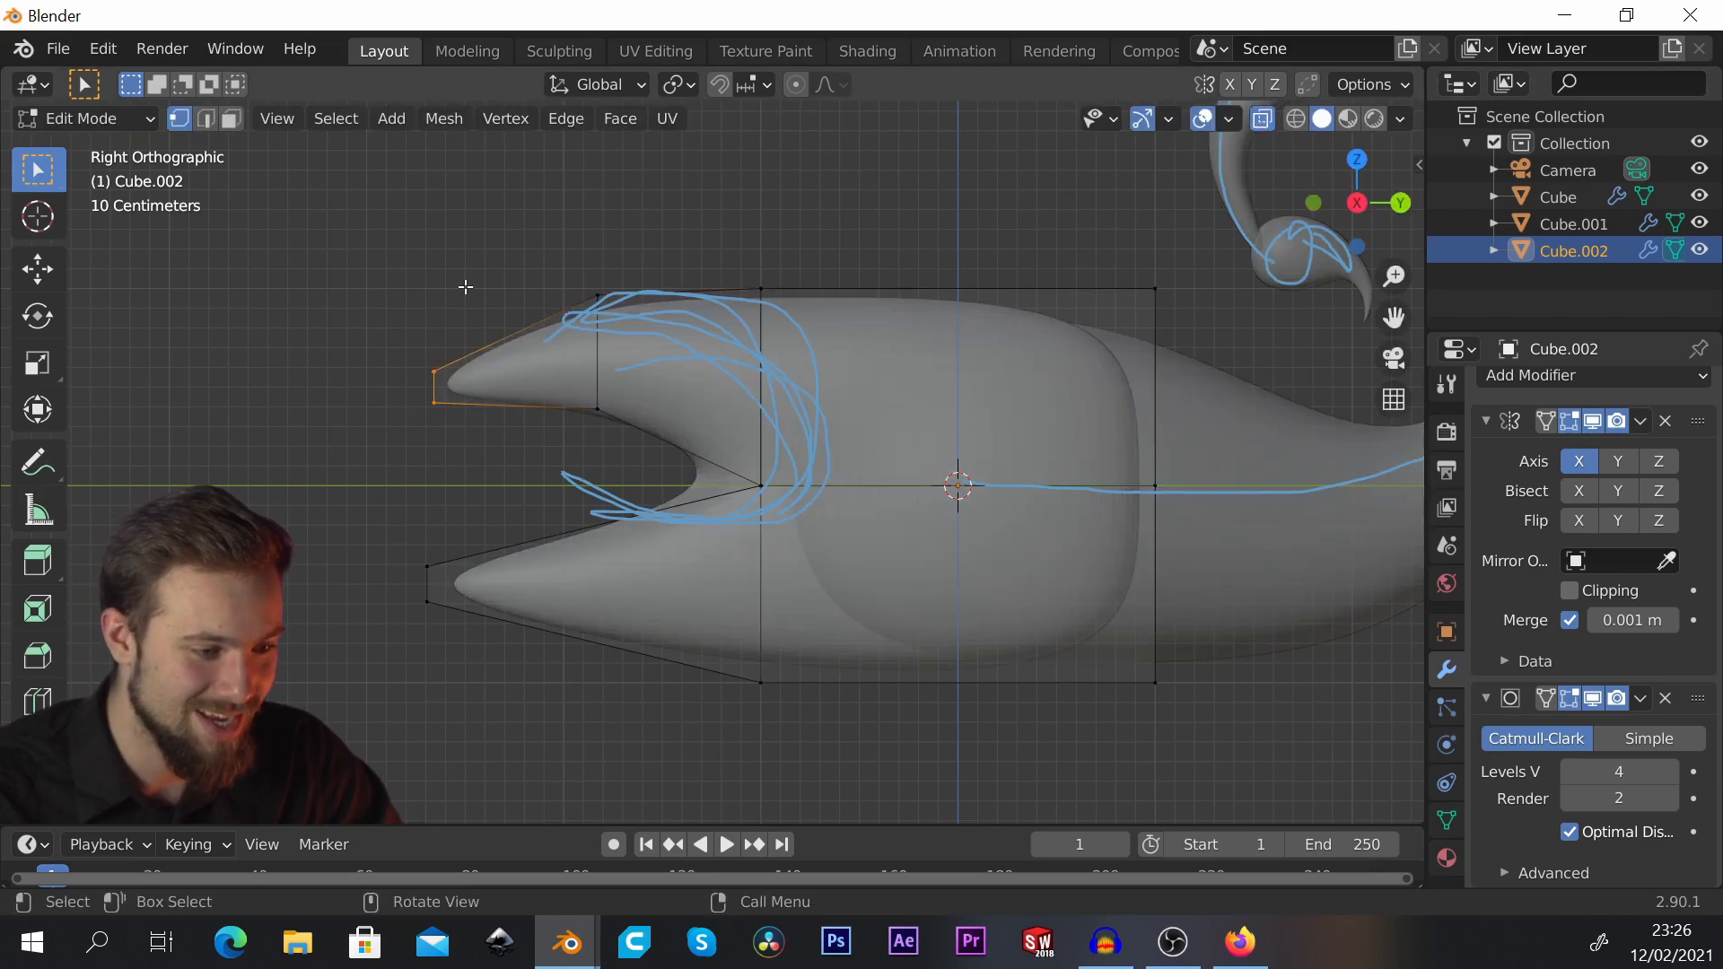
pyautogui.moveTo(373, 298); pyautogui.dragTo(471, 429)
pyautogui.press('g')
pyautogui.press('z')
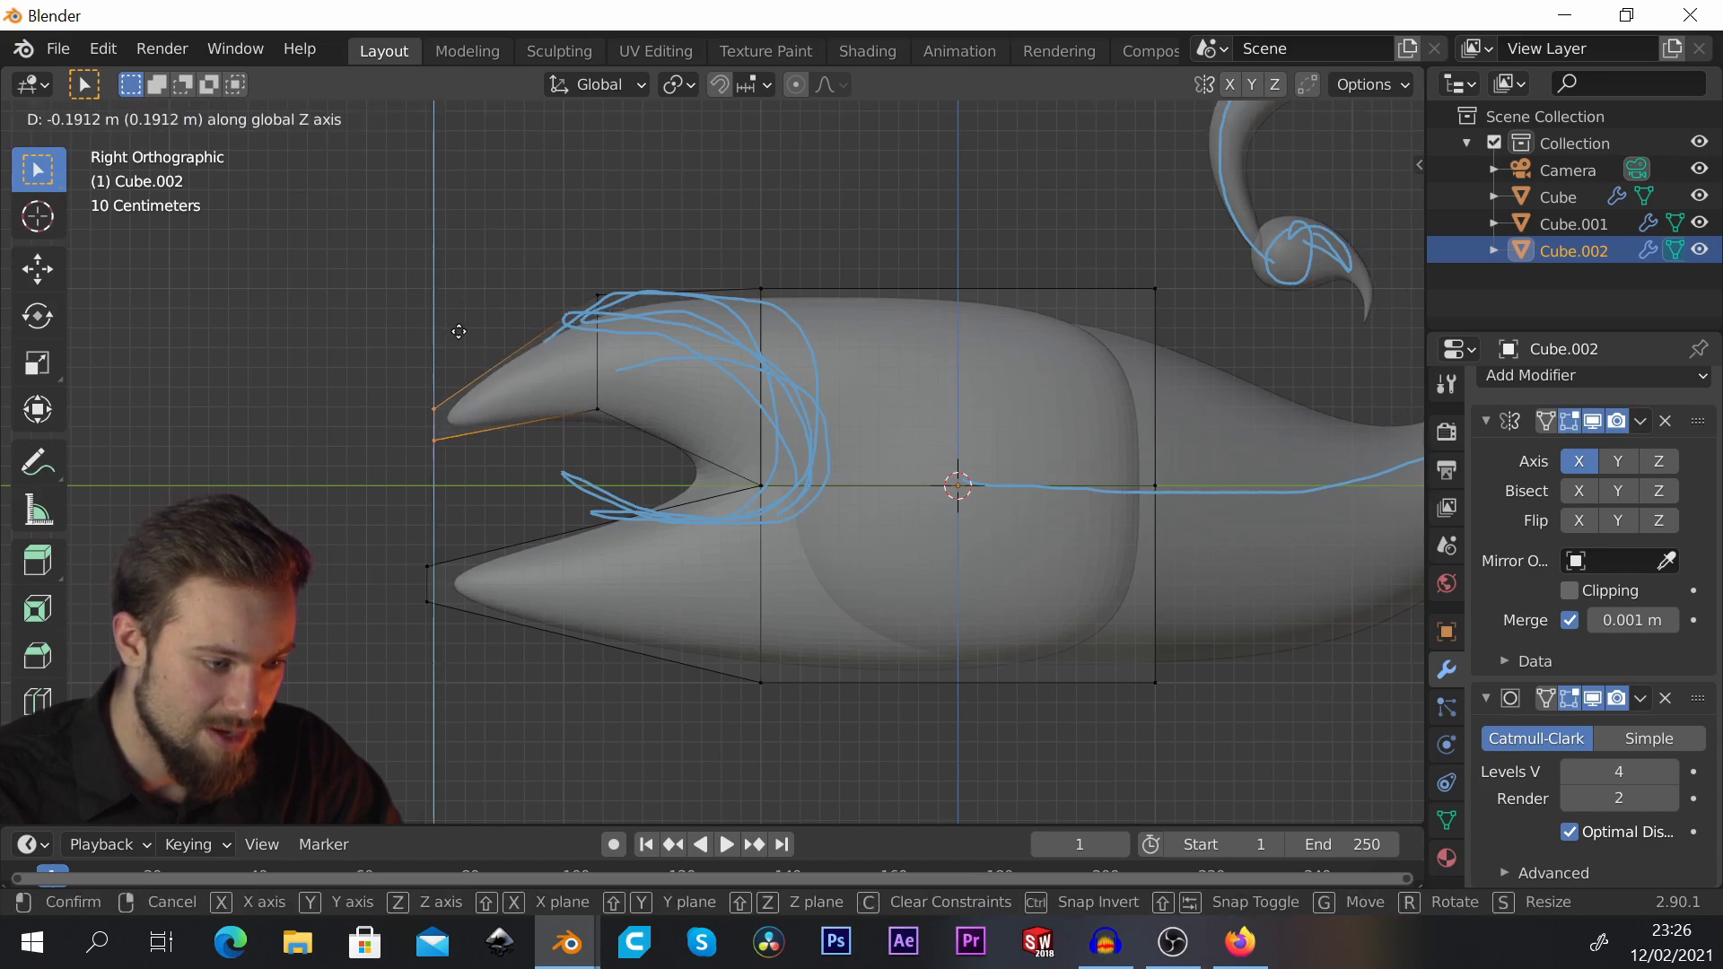
pyautogui.click(460, 337)
# Step: Add a centred loop cut to the lower pincer and lower it about 0.13 m along the Z axis
pyautogui.hotkey('ctrl', 'r')
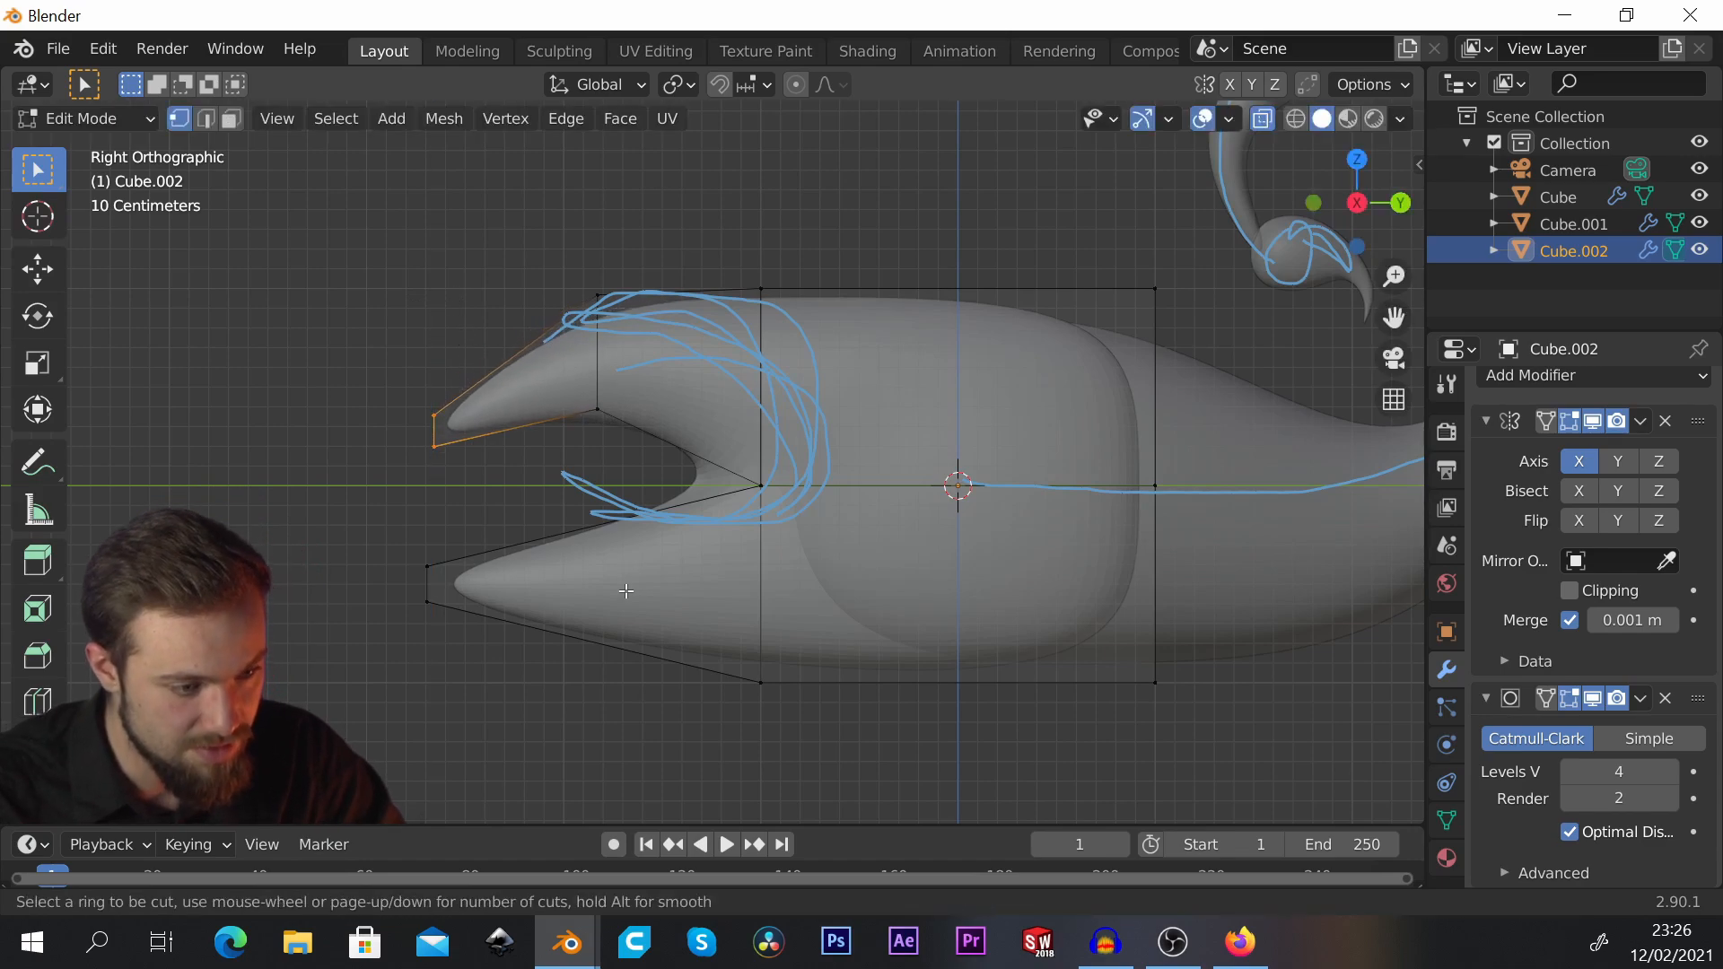
pyautogui.click(608, 546)
pyautogui.rightClick(504, 485)
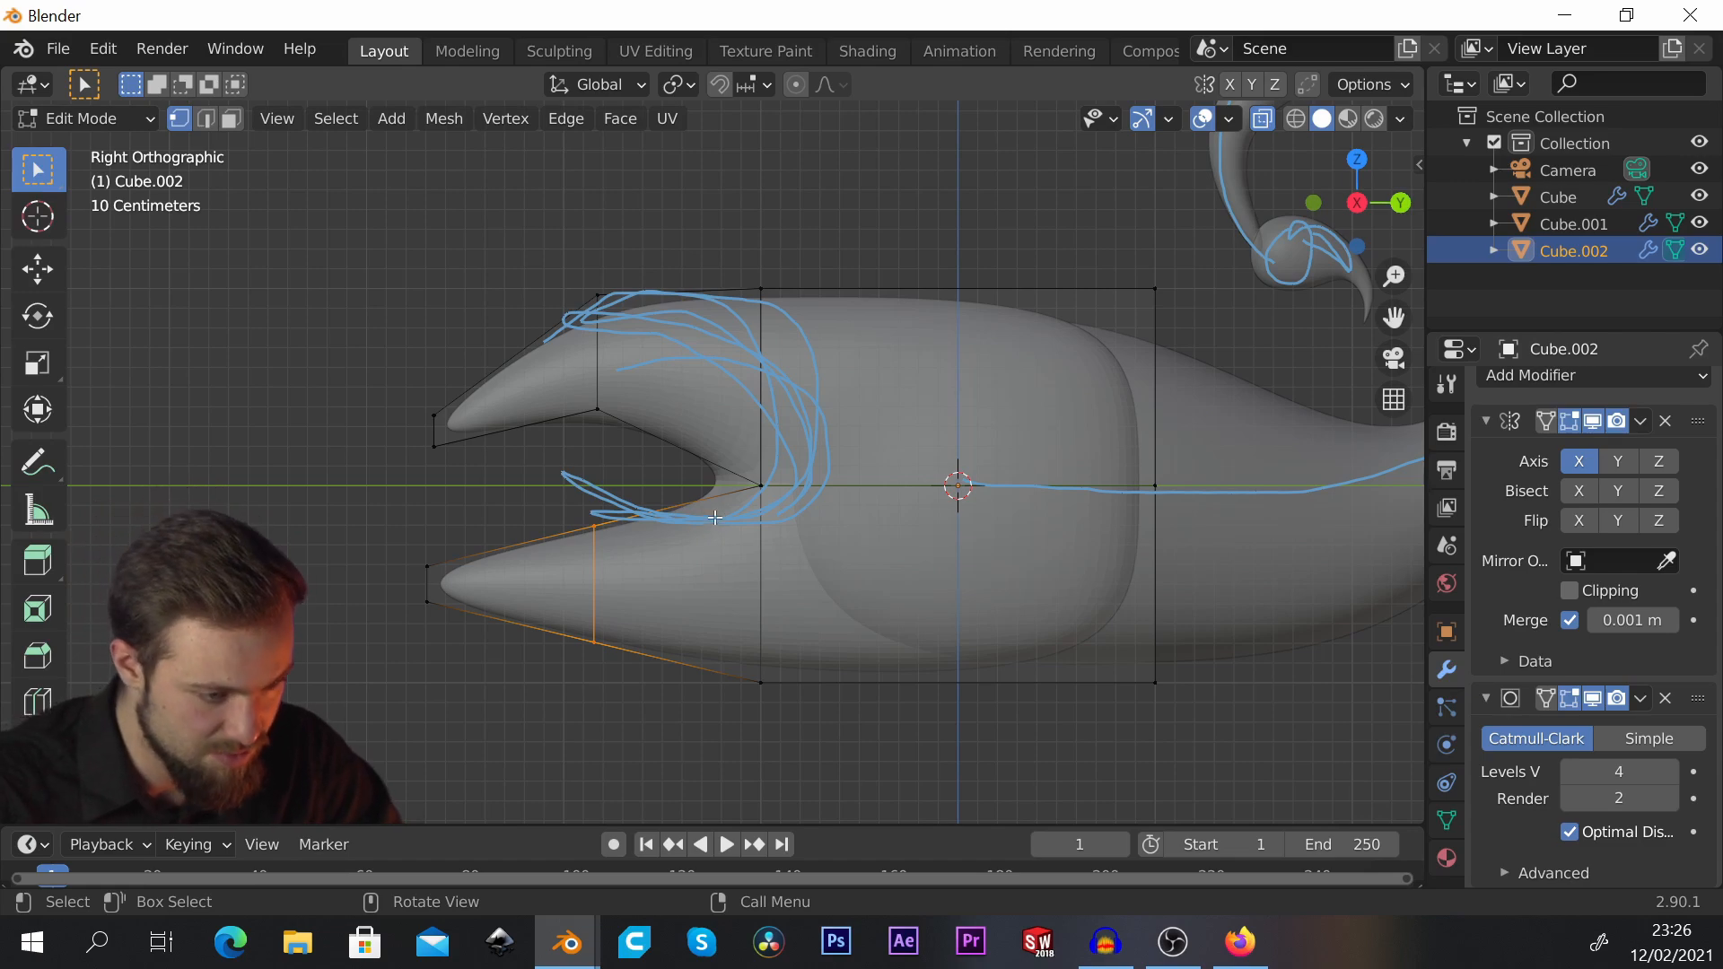
pyautogui.press('s')
pyautogui.rightClick(699, 566)
pyautogui.press('g')
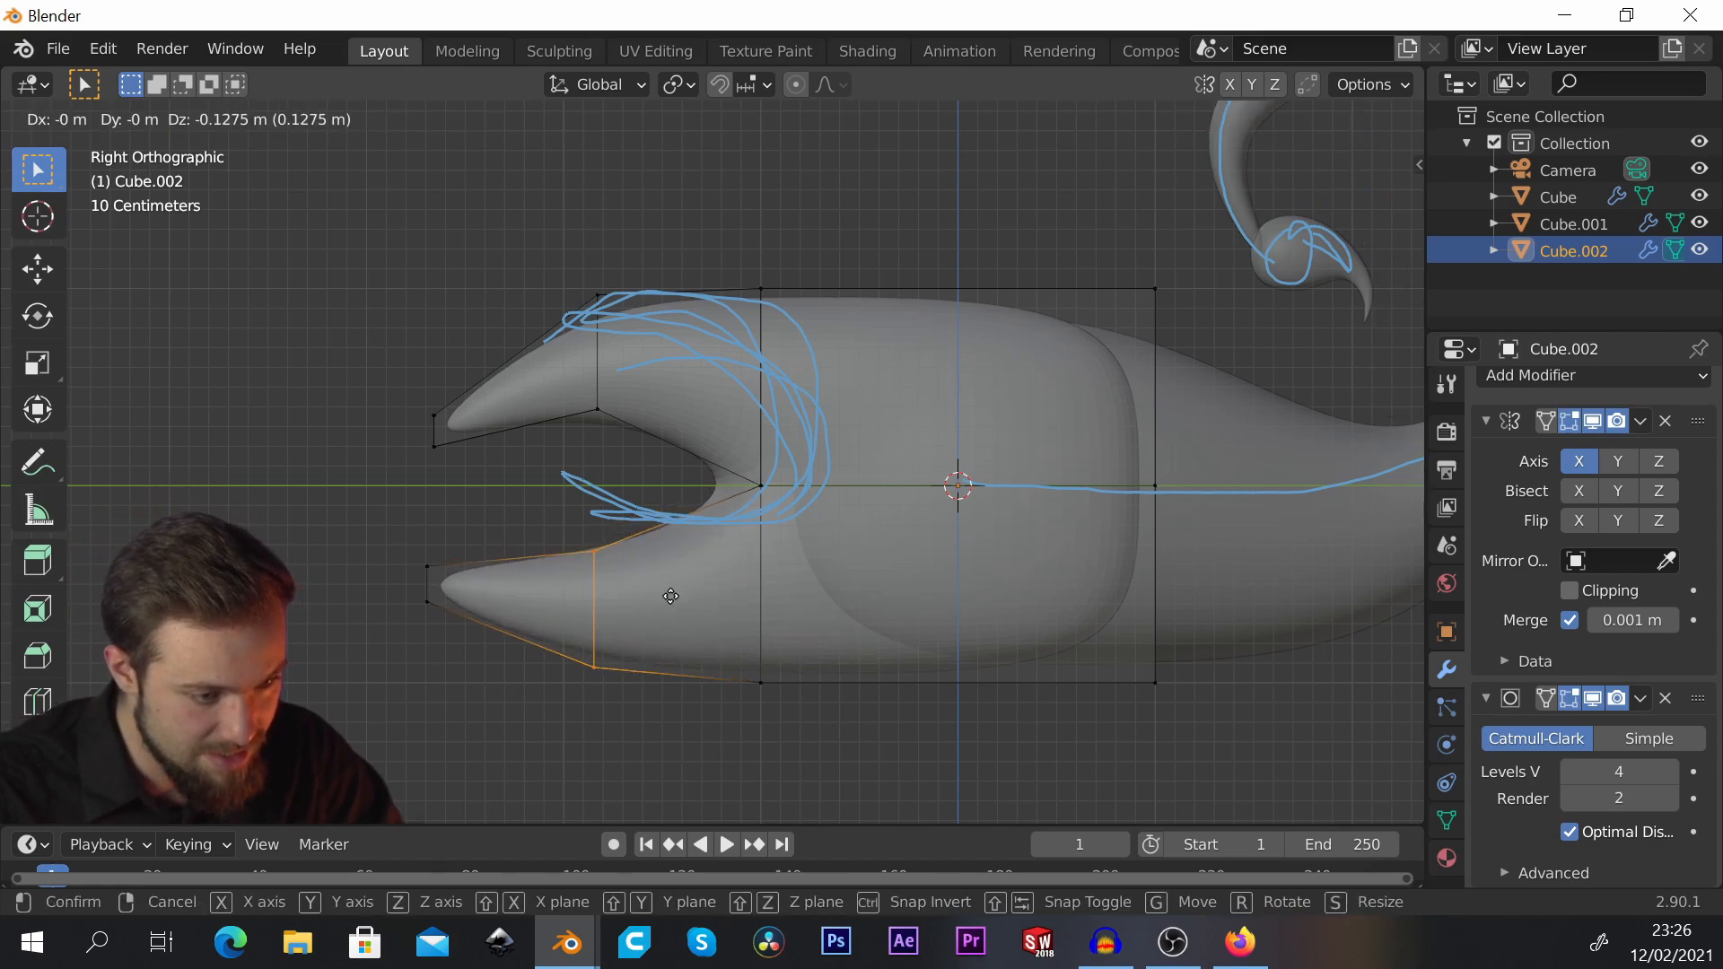
pyautogui.press('z')
pyautogui.click(670, 597)
# Step: Raise the lower pincer's tip along the Z axis and scale it down to a sharp point
pyautogui.moveTo(397, 545); pyautogui.dragTo(455, 670)
pyautogui.press('g')
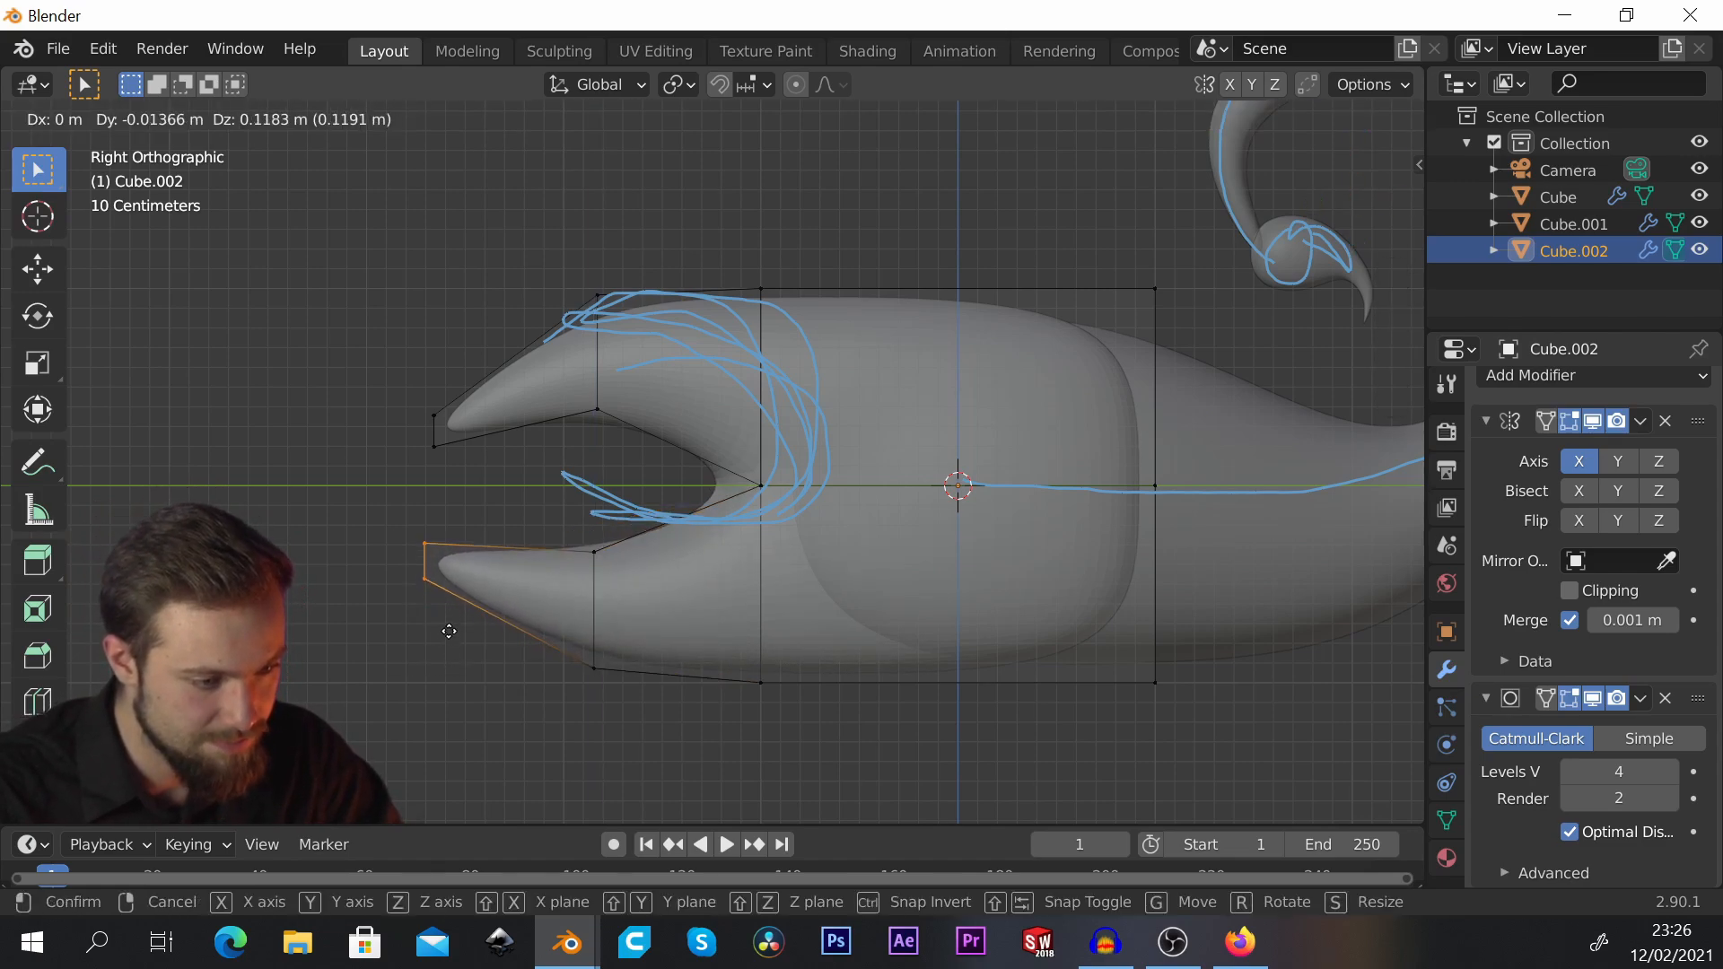
pyautogui.press('z')
pyautogui.click(457, 607)
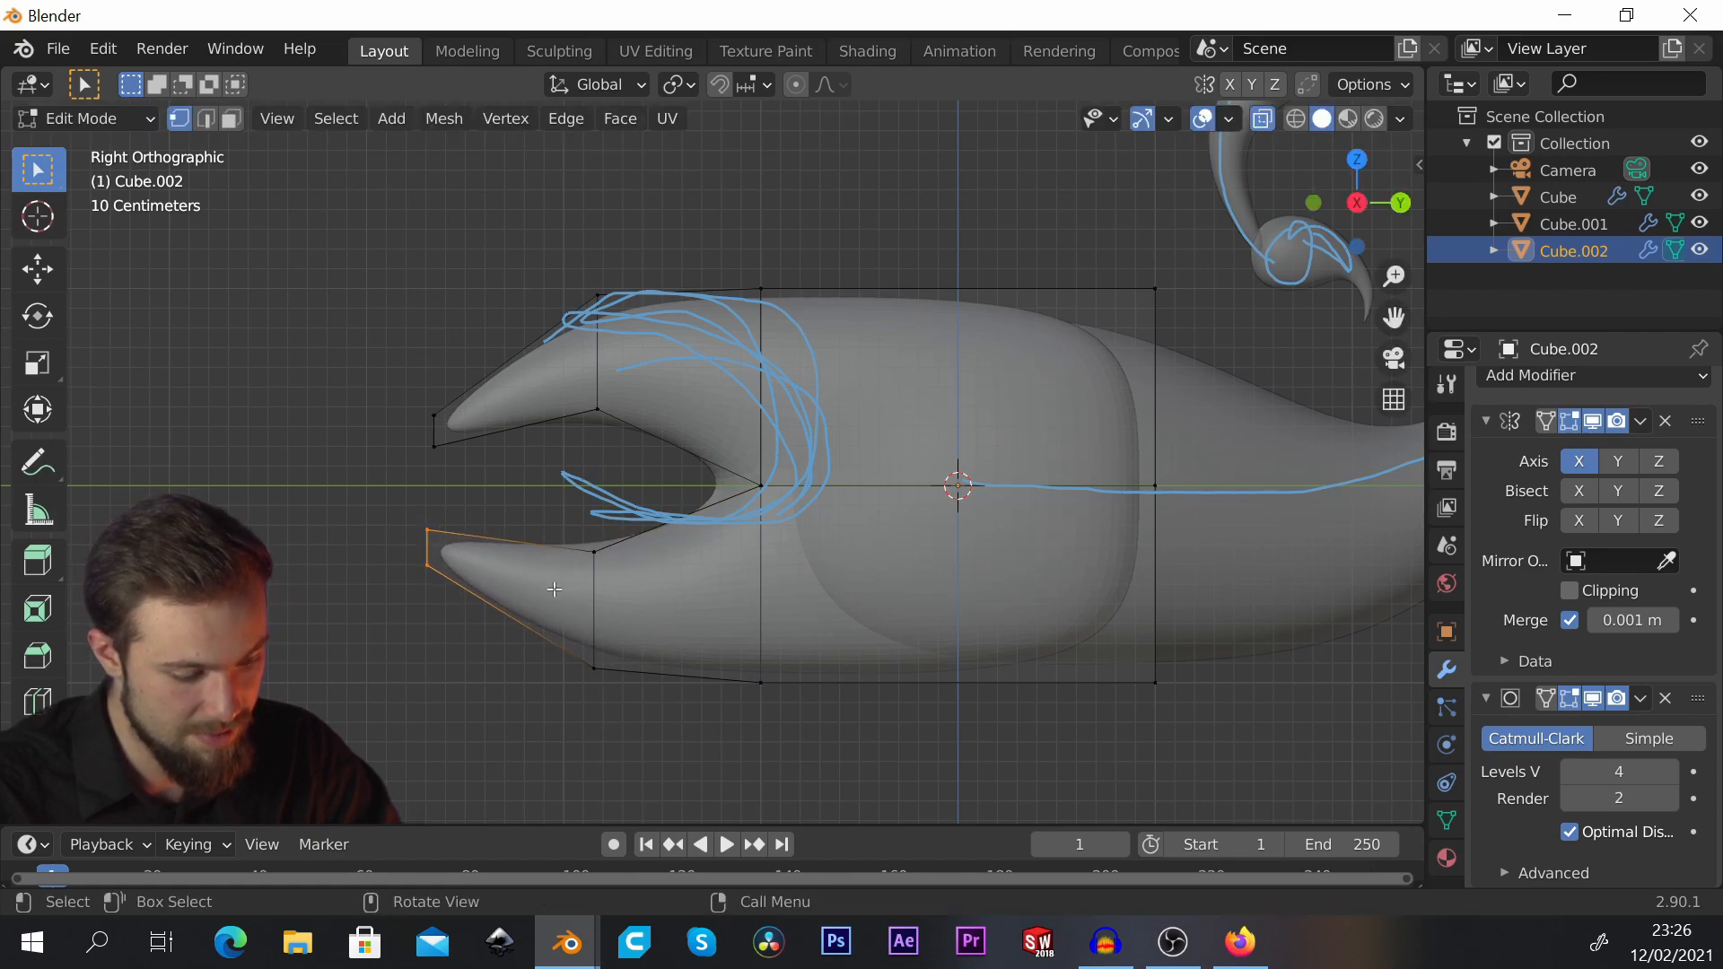
pyautogui.press('s')
pyautogui.click(454, 563)
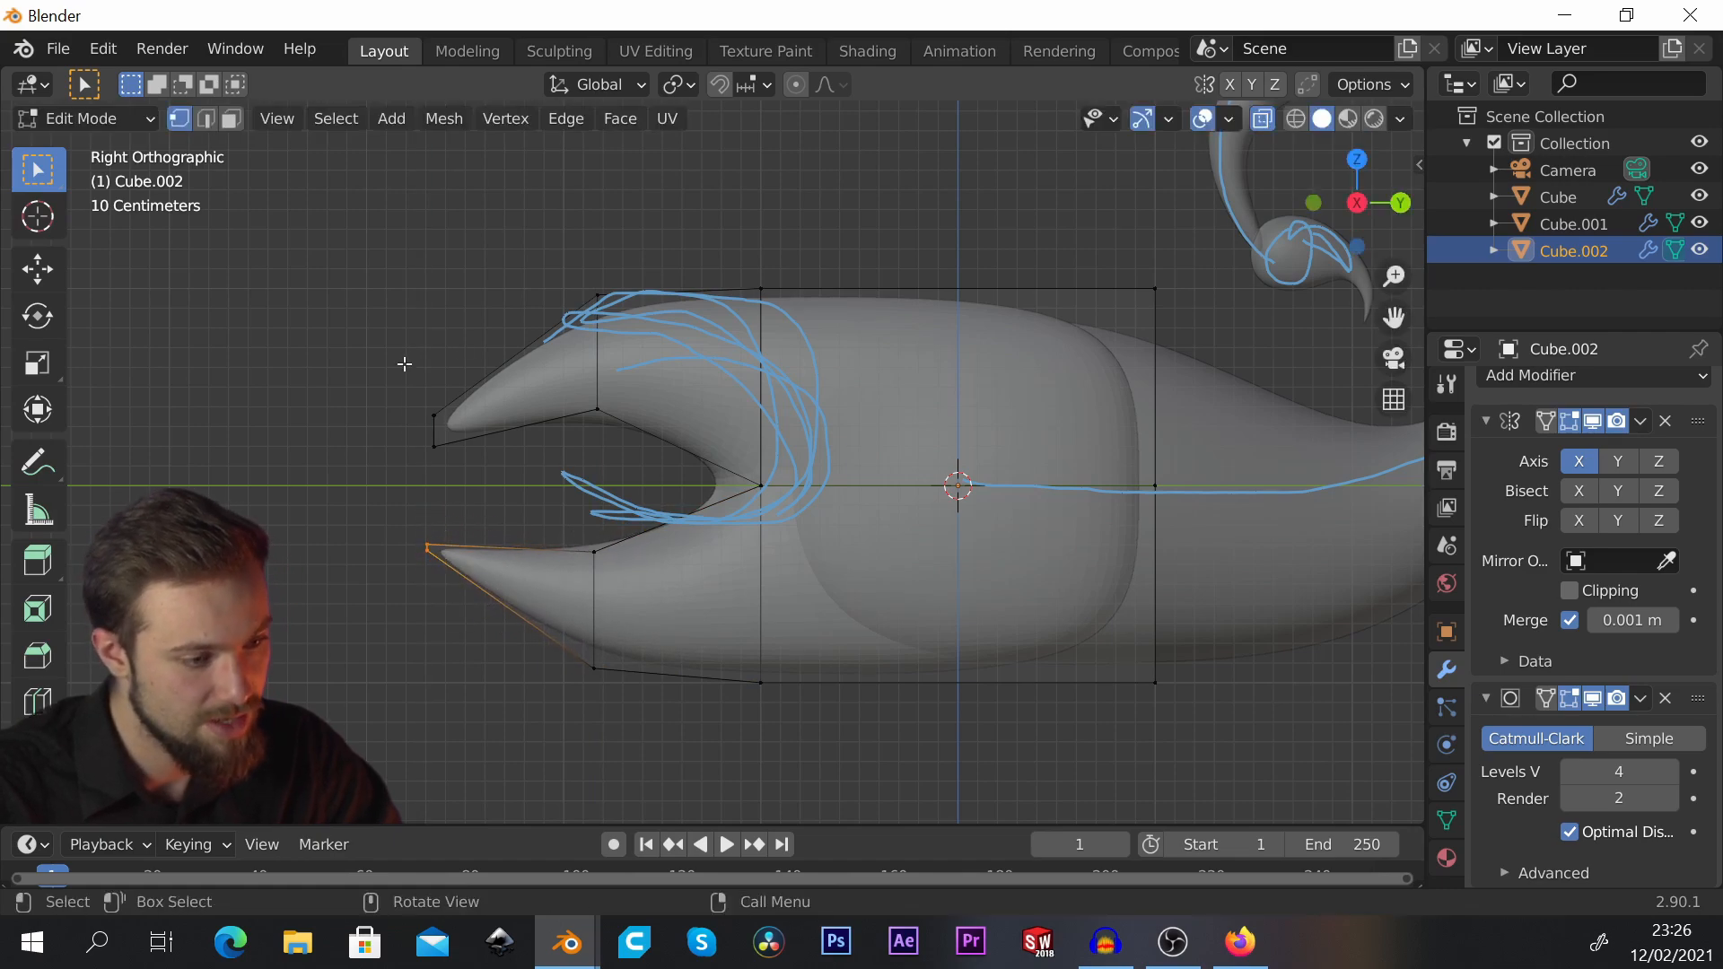
# Step: Scale the upper pincer's tip vertices down to a sharp point
pyautogui.moveTo(400, 361); pyautogui.dragTo(546, 493)
pyautogui.press('s')
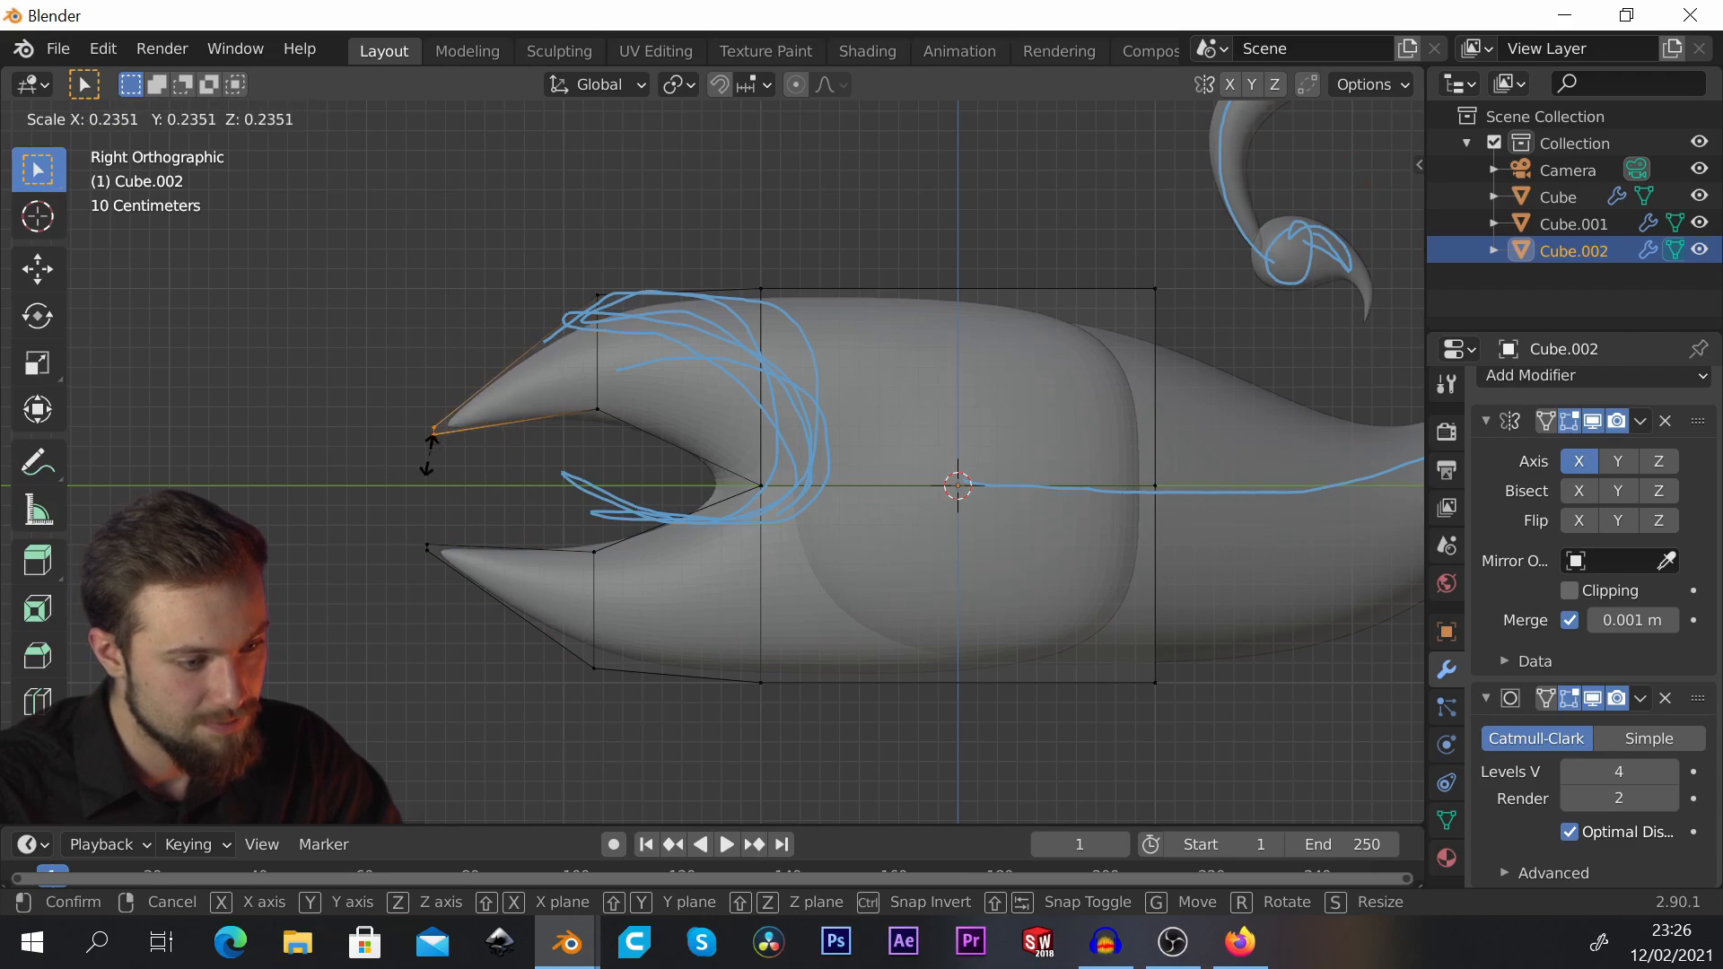
pyautogui.click(429, 435)
# Step: Shorten the claw's base by moving all of its rear vertices forward along the Y axis
pyautogui.scroll(-2, 836, 470)
pyautogui.moveTo(944, 273); pyautogui.dragTo(1088, 690)
pyautogui.moveTo(1088, 690); pyautogui.dragTo(1001, 547, button='middle')
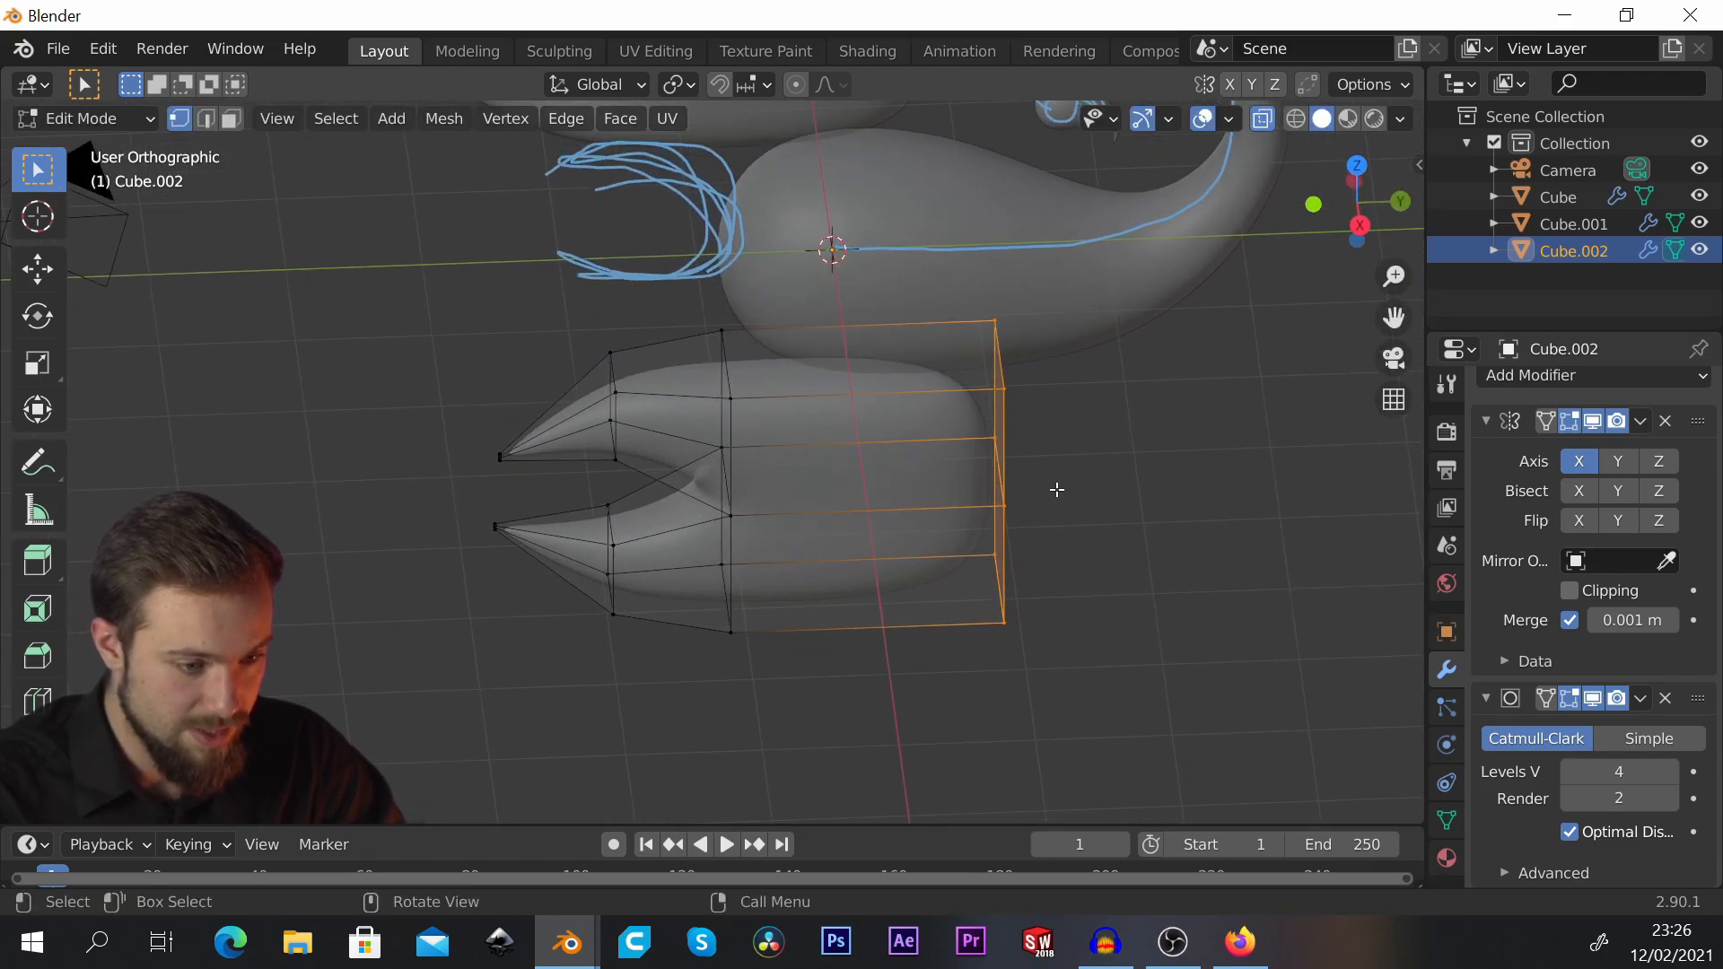
pyautogui.moveTo(1057, 490); pyautogui.dragTo(876, 429, button='middle')
pyautogui.press('g')
pyautogui.press('y')
pyautogui.click(973, 445)
pyautogui.keyDown('alt'); pyautogui.moveTo(701, 546); pyautogui.dragTo(932, 418, button='middle'); pyautogui.keyUp('alt')
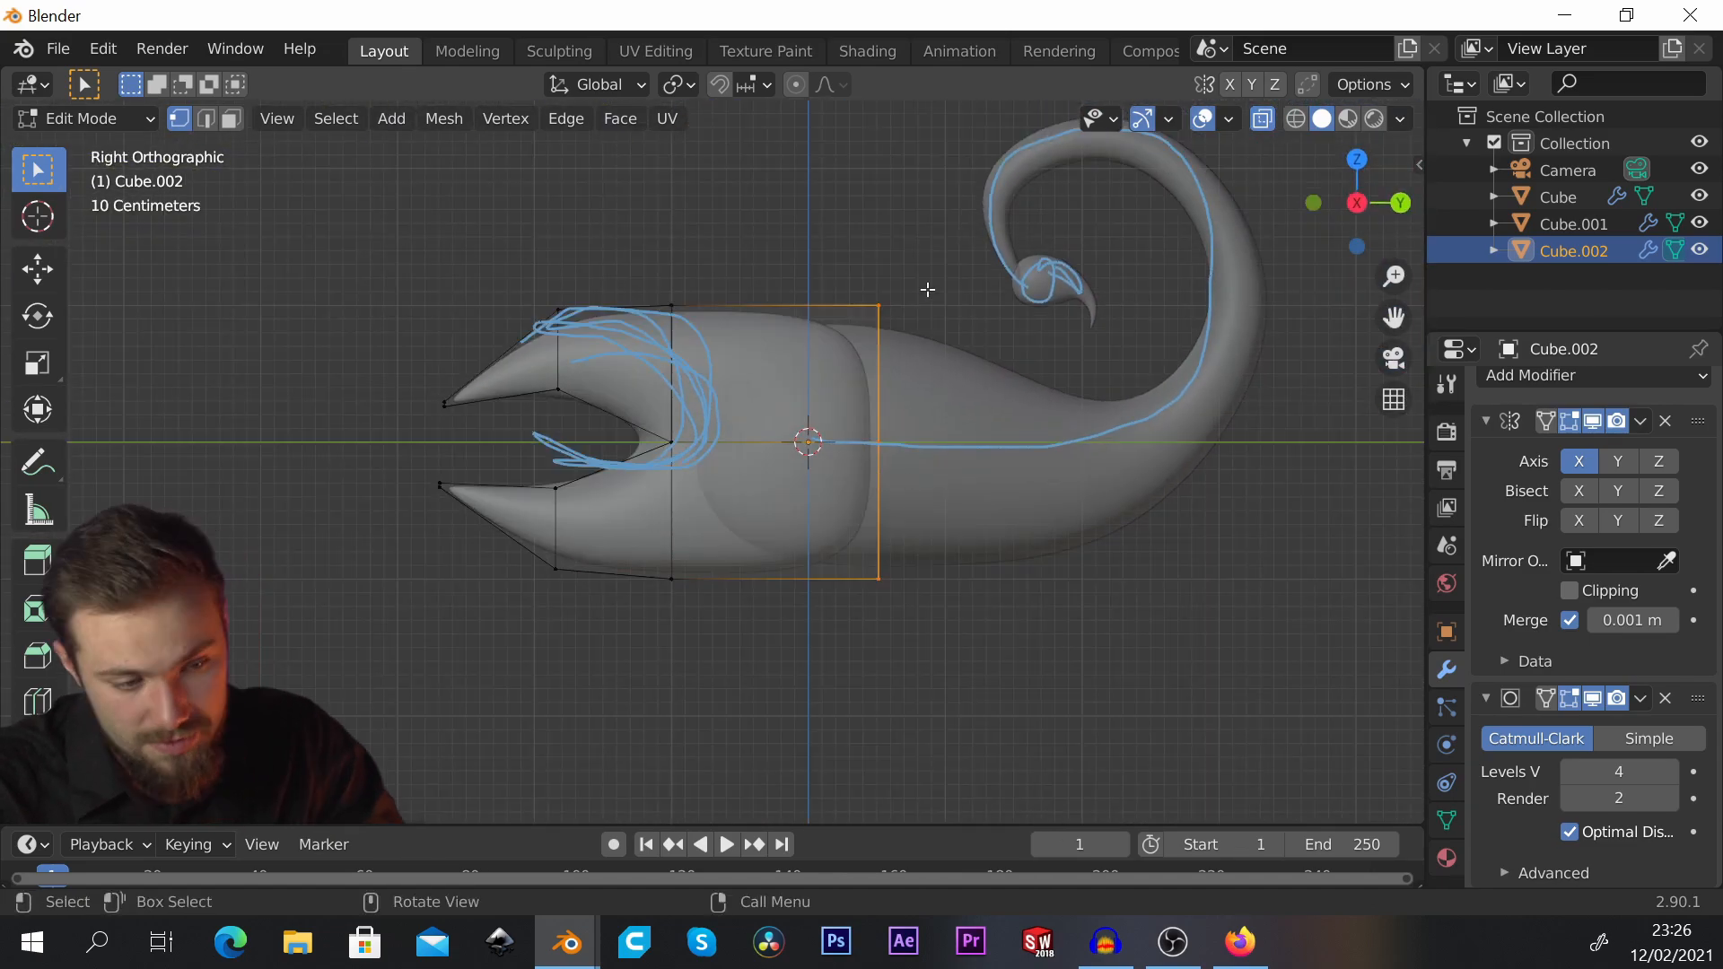
# Step: Move the upper and lower rear vertices about 0.53 m forward along the Y axis to round the back of the claw
pyautogui.scroll(1, 921, 304)
pyautogui.moveTo(770, 256); pyautogui.dragTo(924, 356)
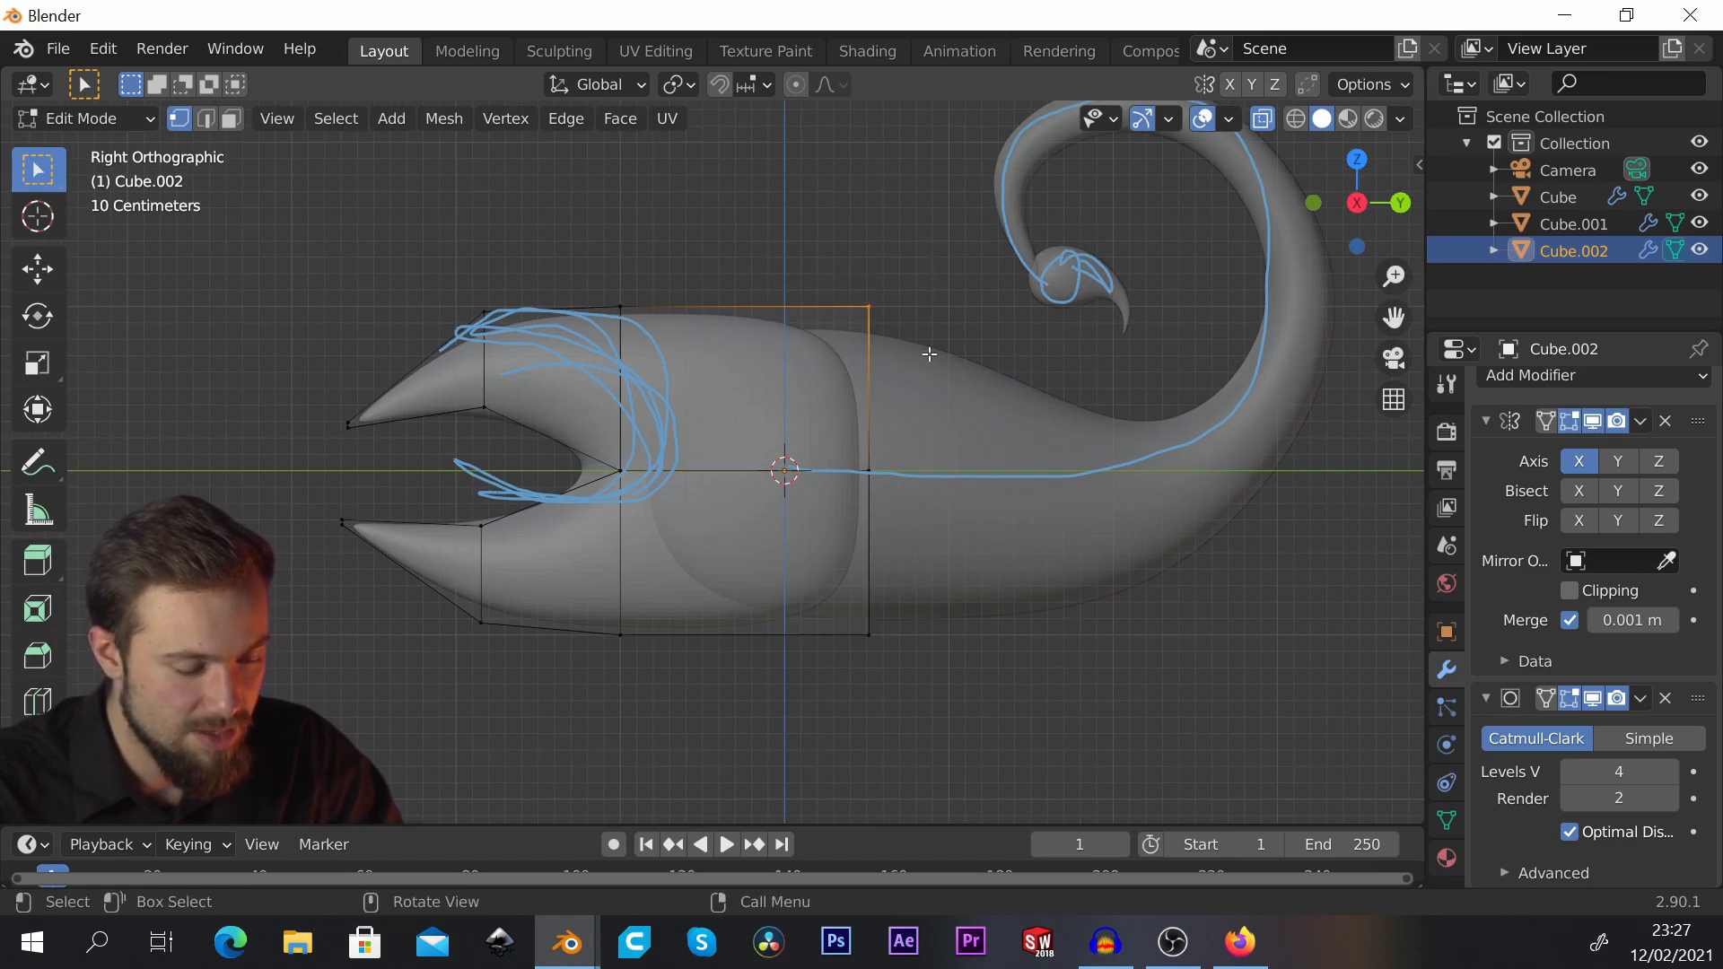
pyautogui.keyDown('shift'); pyautogui.moveTo(827, 599); pyautogui.dragTo(1012, 734); pyautogui.keyUp('shift')
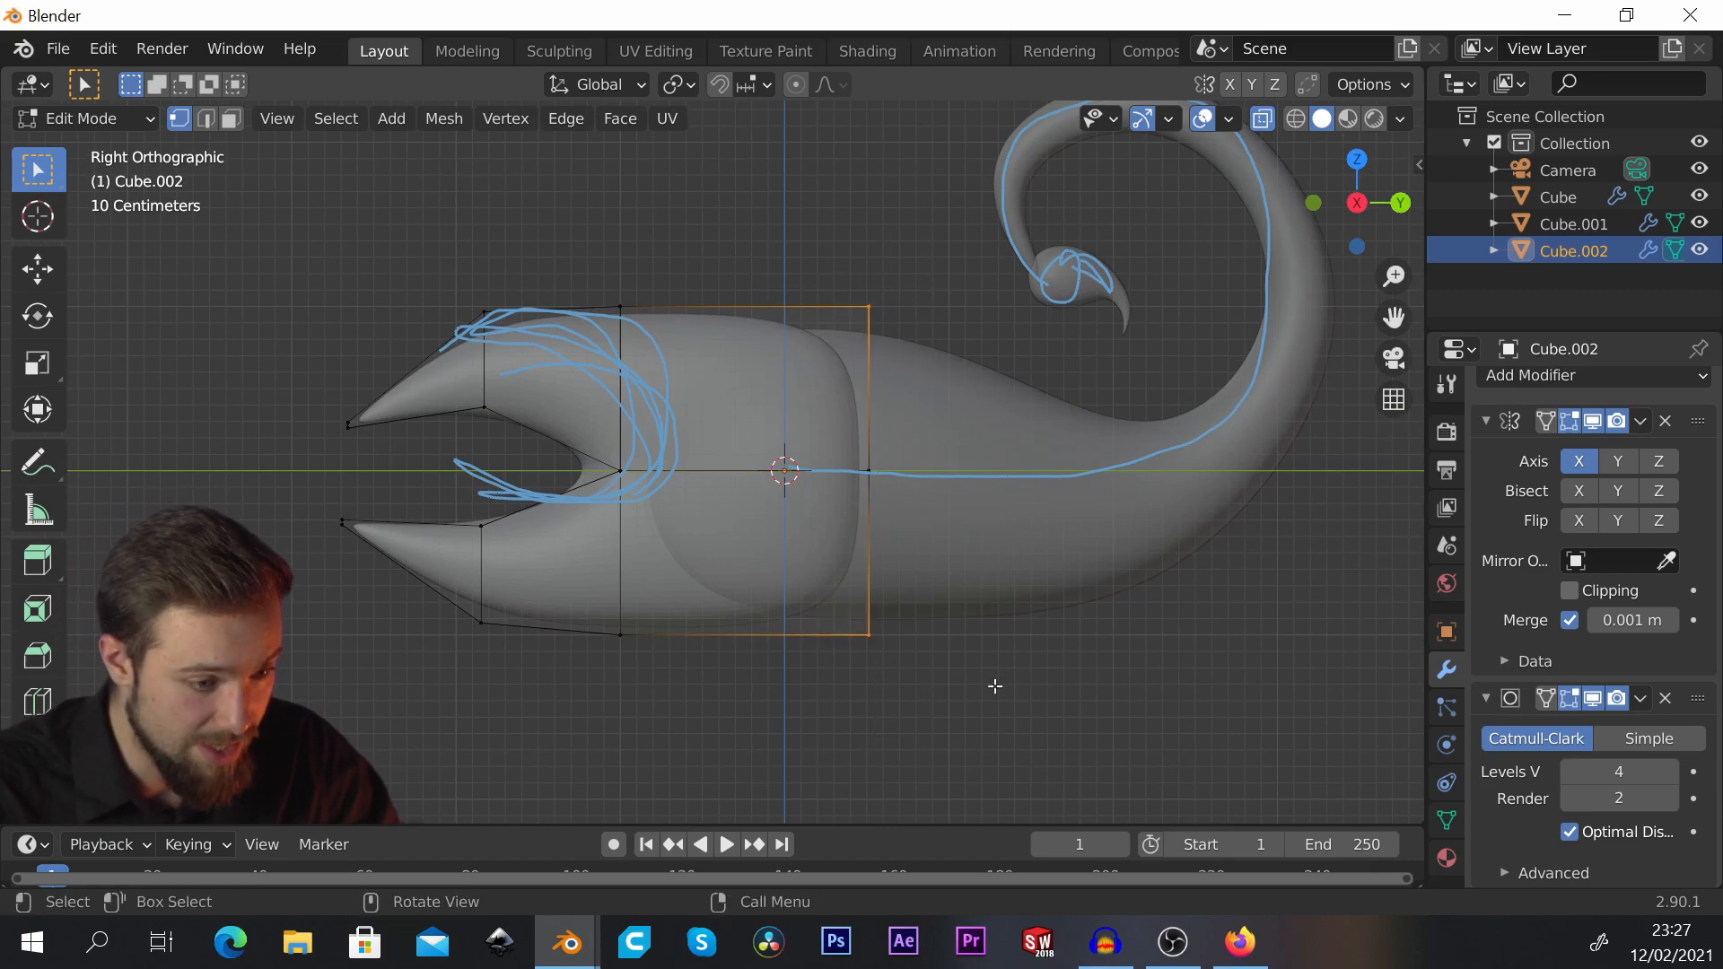
pyautogui.press('g')
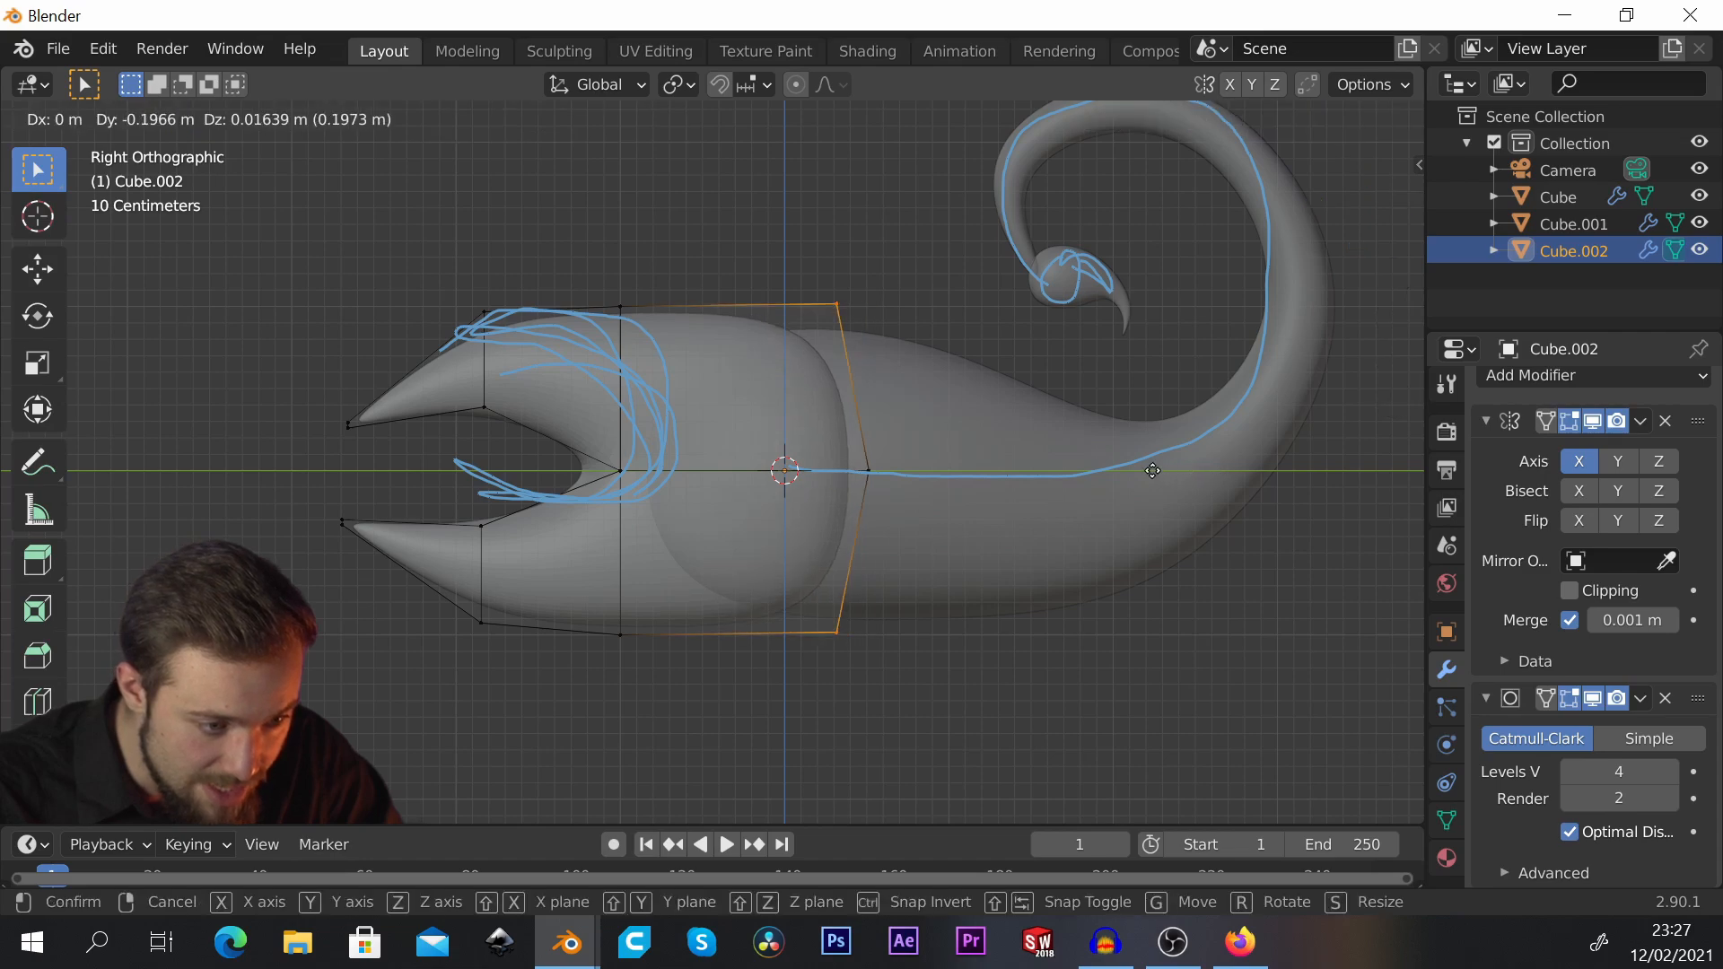
pyautogui.press('y')
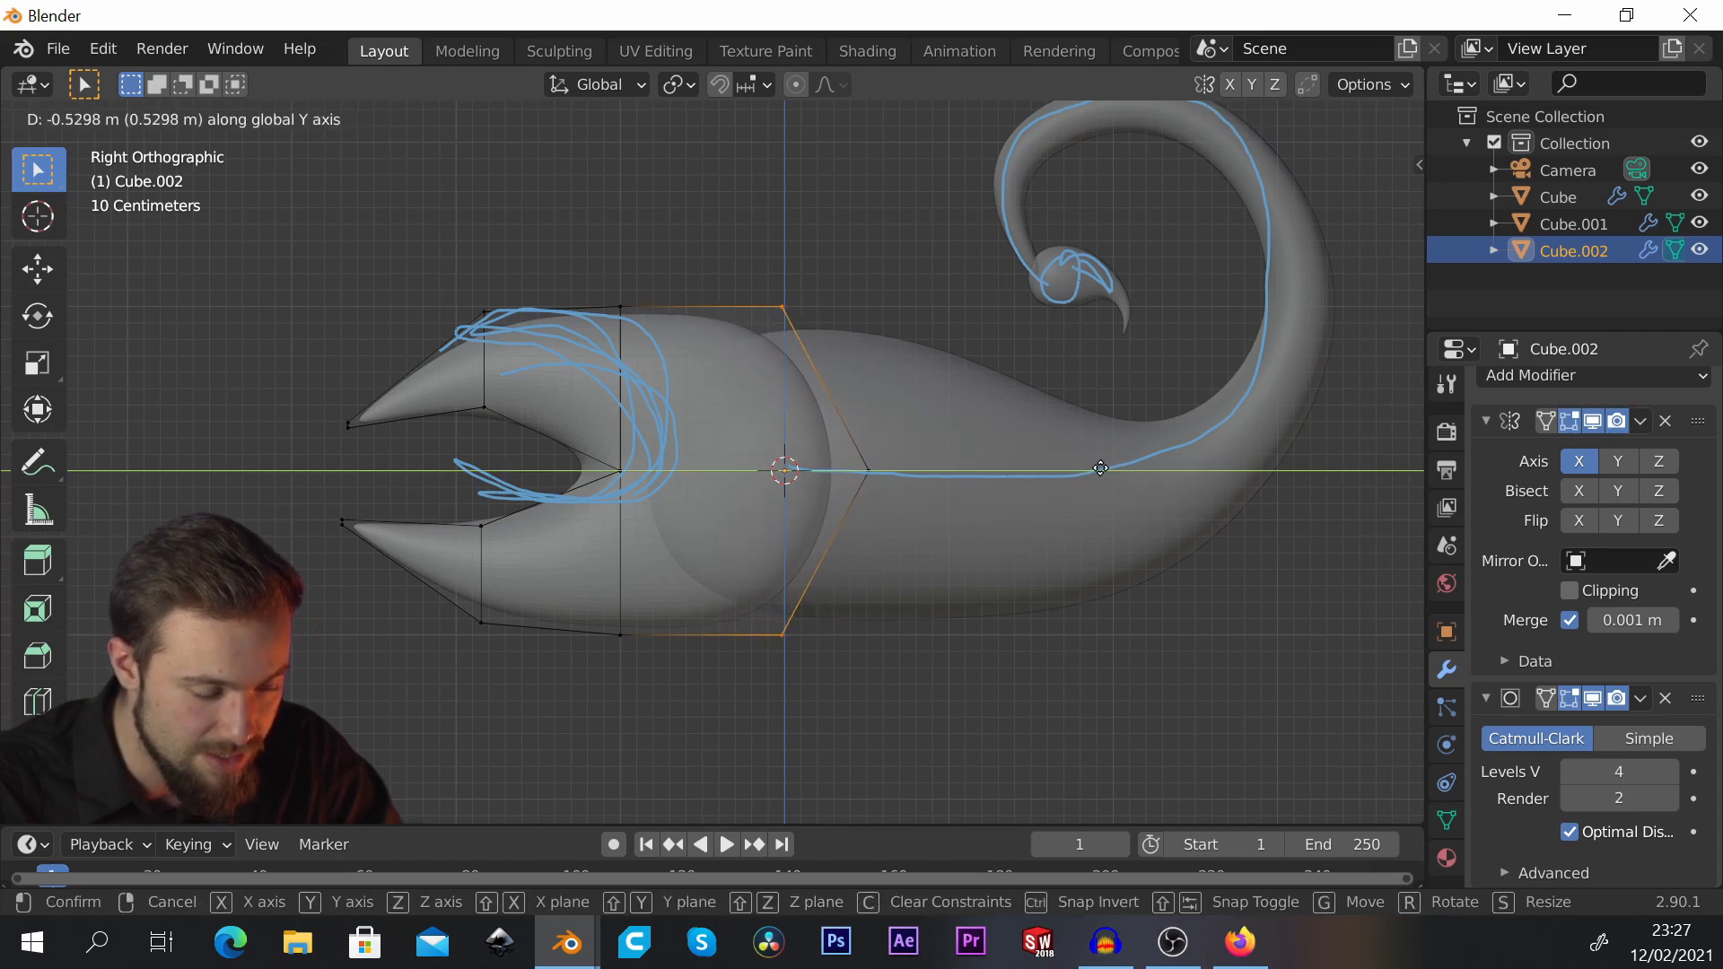
pyautogui.click(1100, 468)
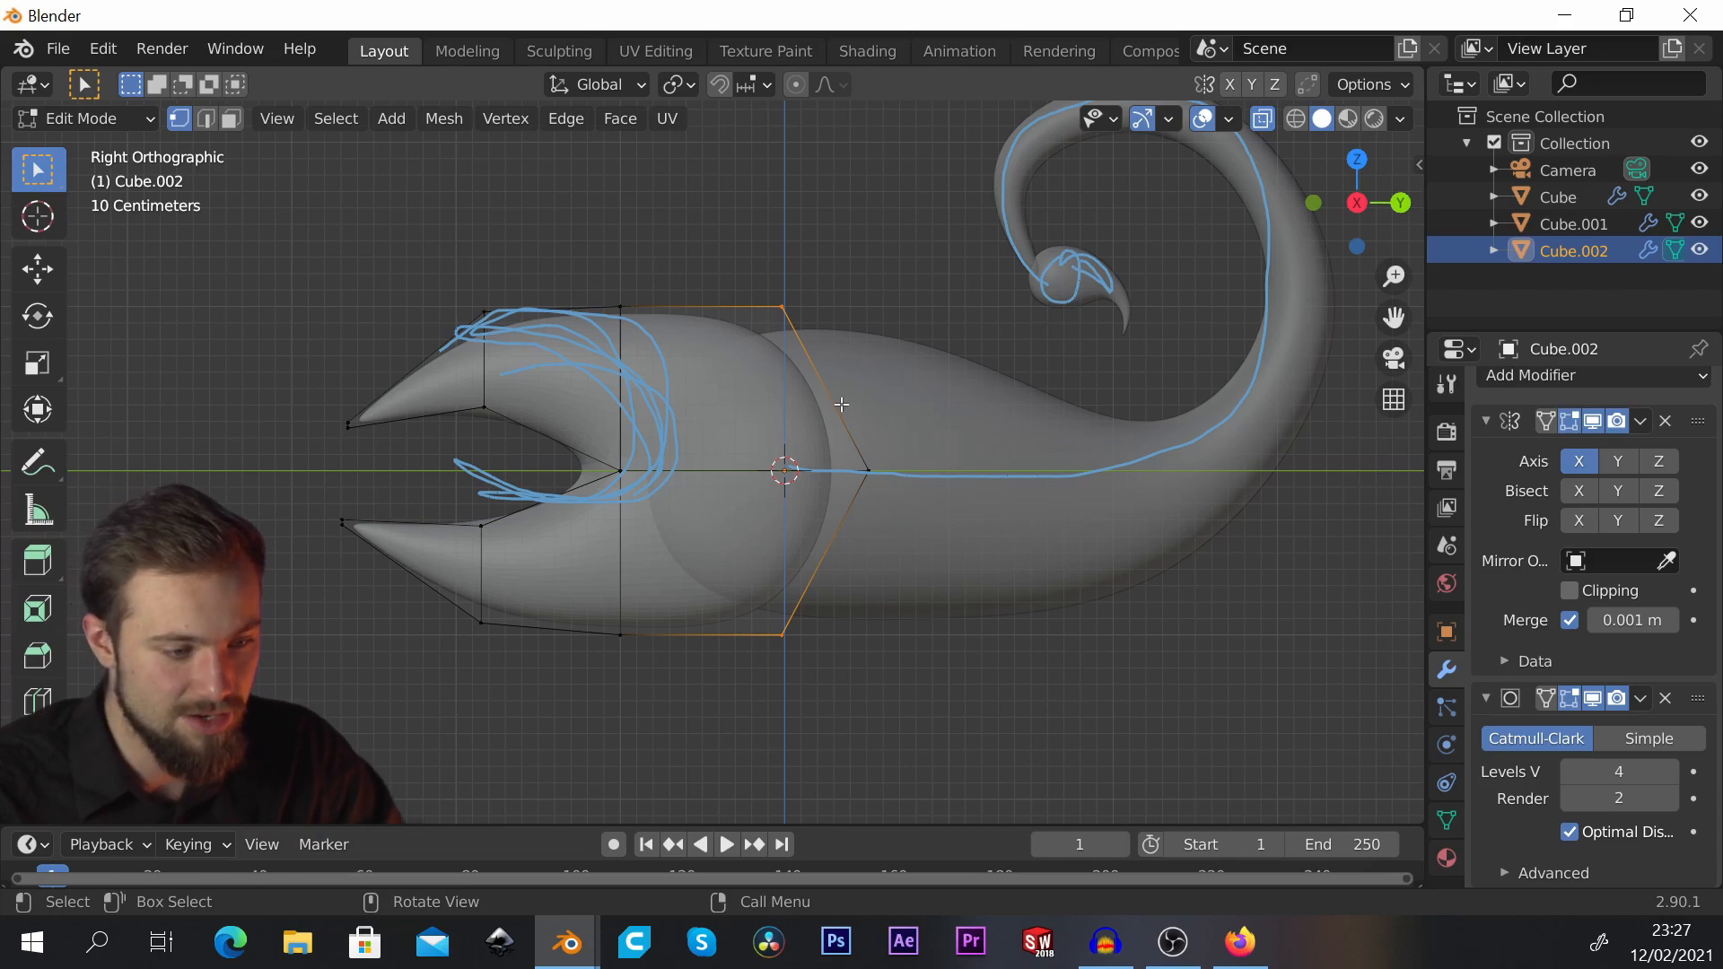
# Step: Review the shape of both mirrored claws in Object Mode and reopen the claw mesh for editing
pyautogui.moveTo(841, 405); pyautogui.dragTo(1255, 462, button='middle')
pyautogui.scroll(-3, 1255, 462)
pyautogui.press('Tab')
pyautogui.moveTo(1154, 412); pyautogui.dragTo(944, 501, button='middle')
pyautogui.scroll(2, 987, 475)
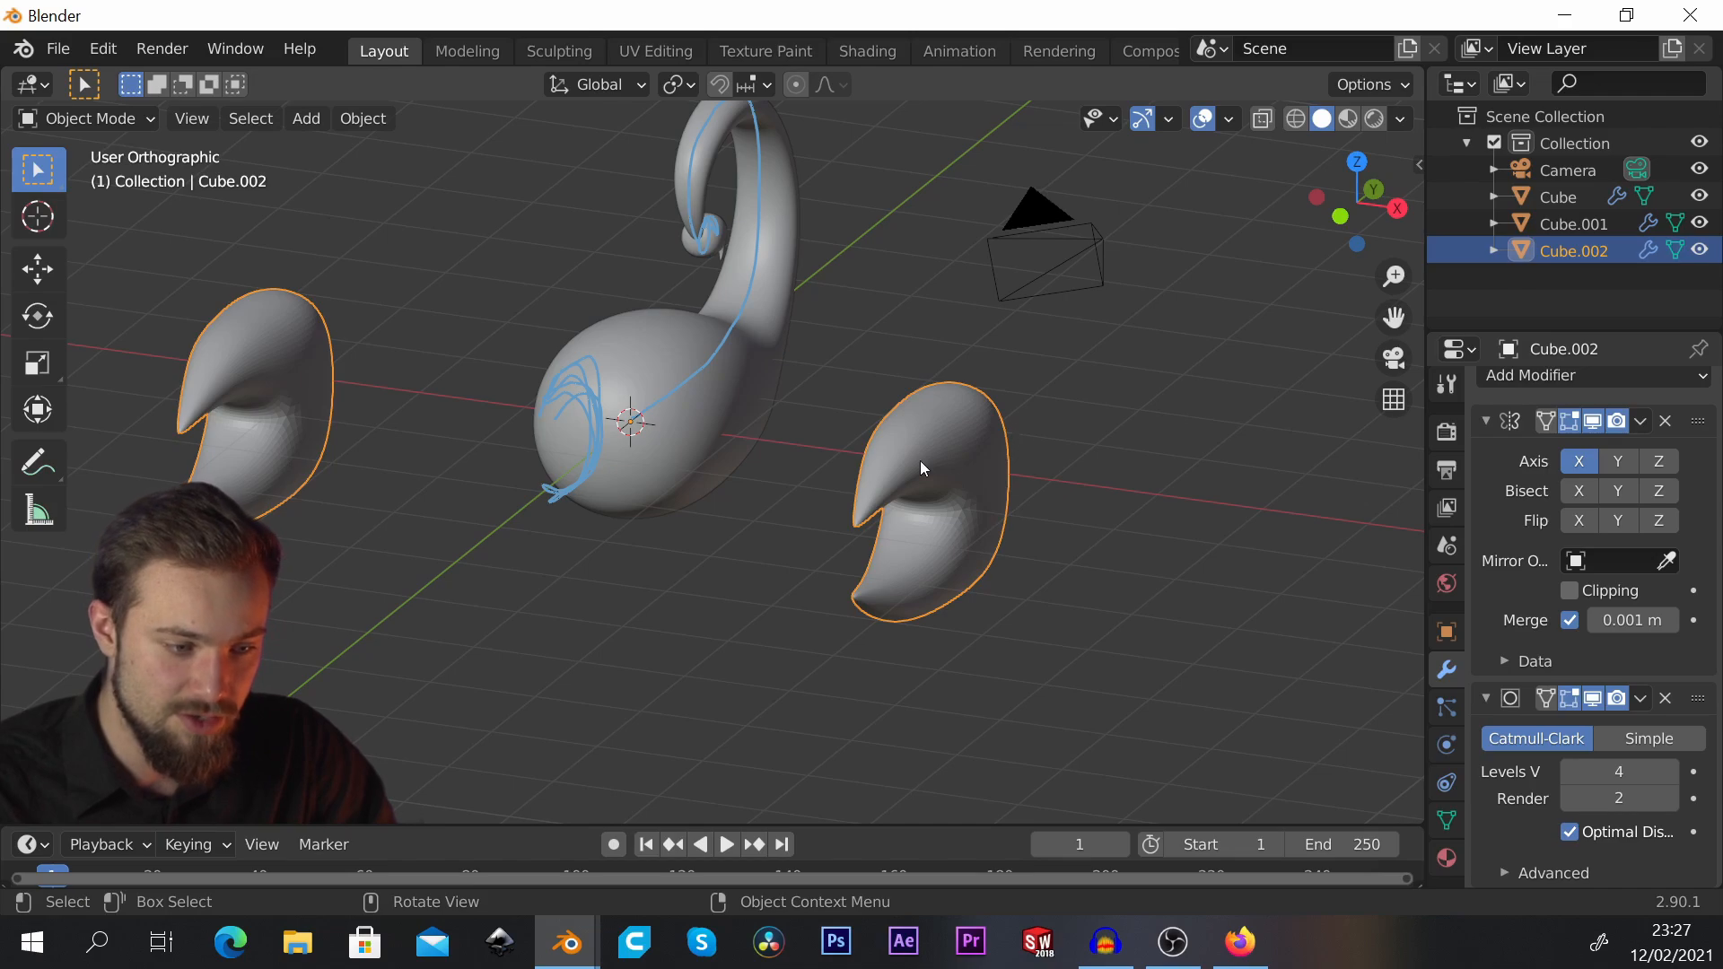
pyautogui.press('Tab')
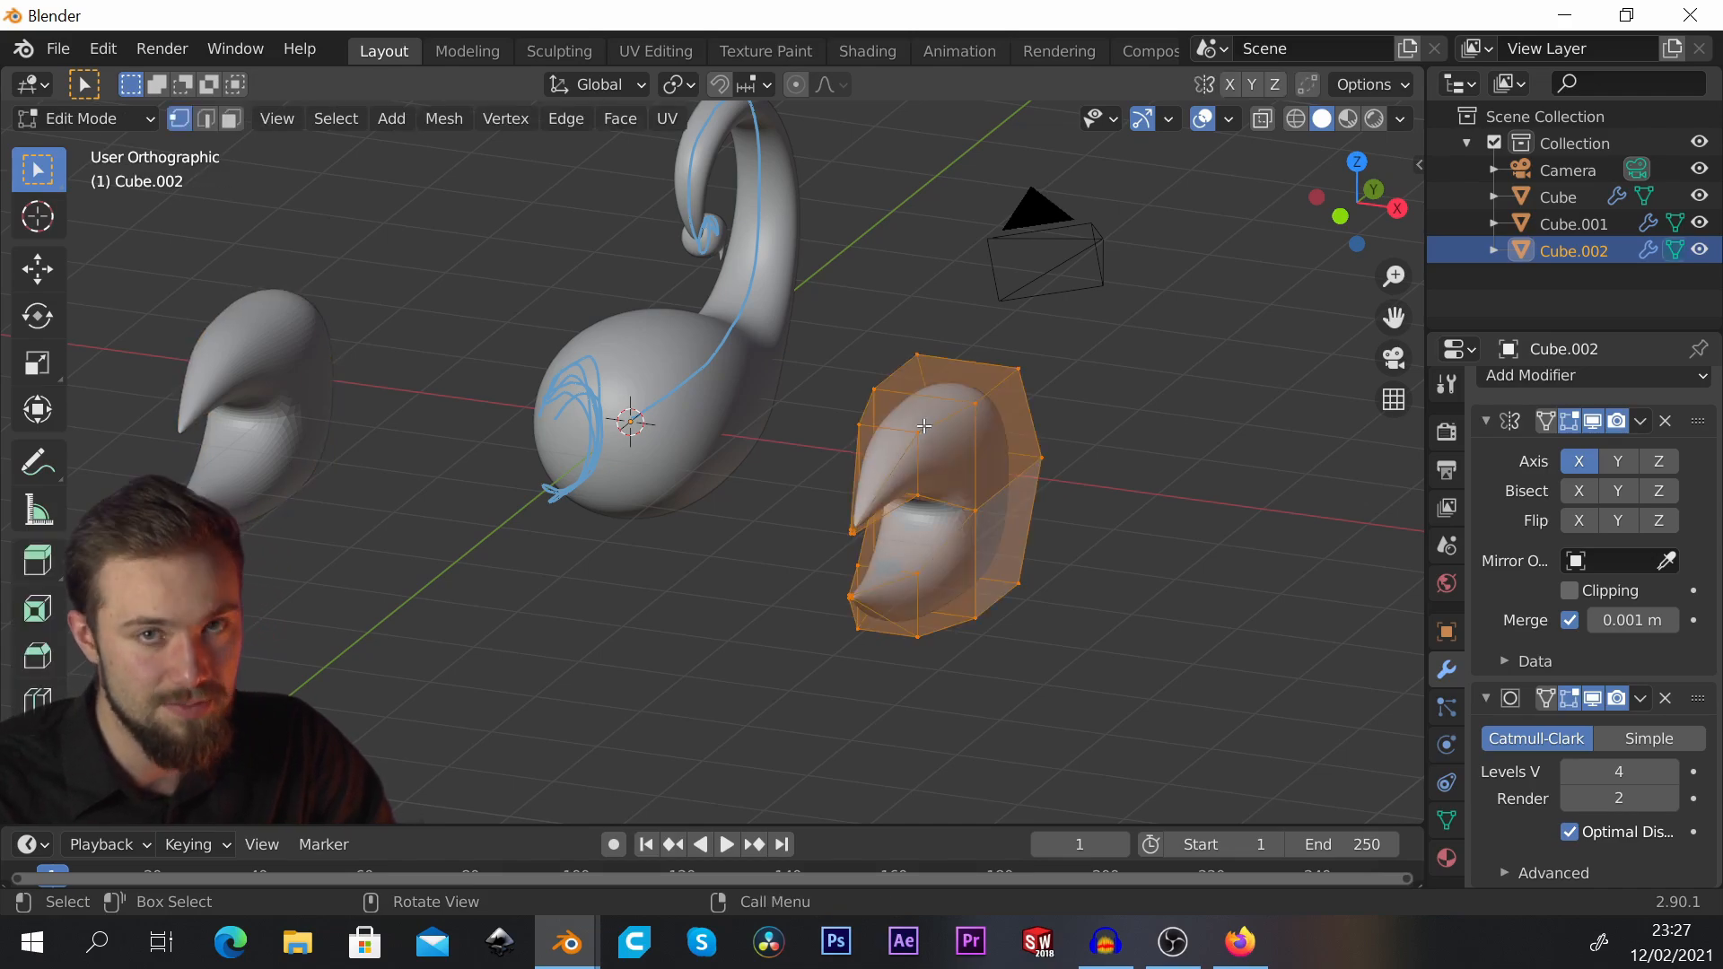
# Step: Rotate the whole claw about 37° in the top view and move it closer to the body
pyautogui.moveTo(924, 425); pyautogui.dragTo(993, 445, button='middle')
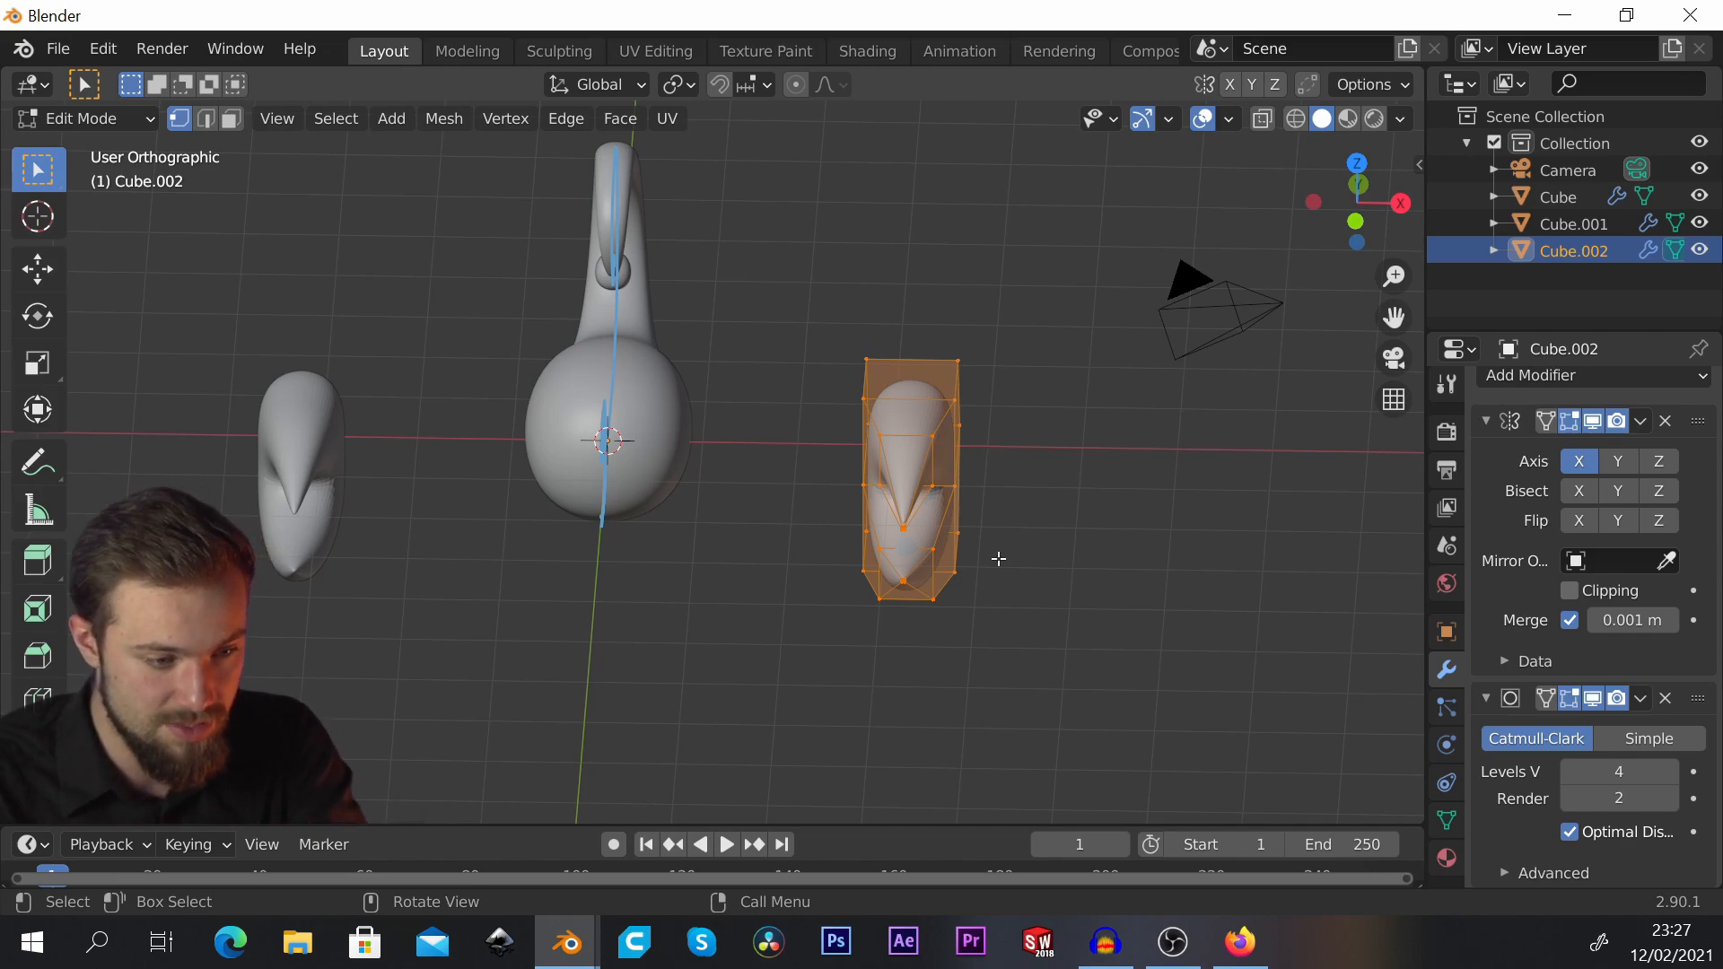
pyautogui.press('KP_7')
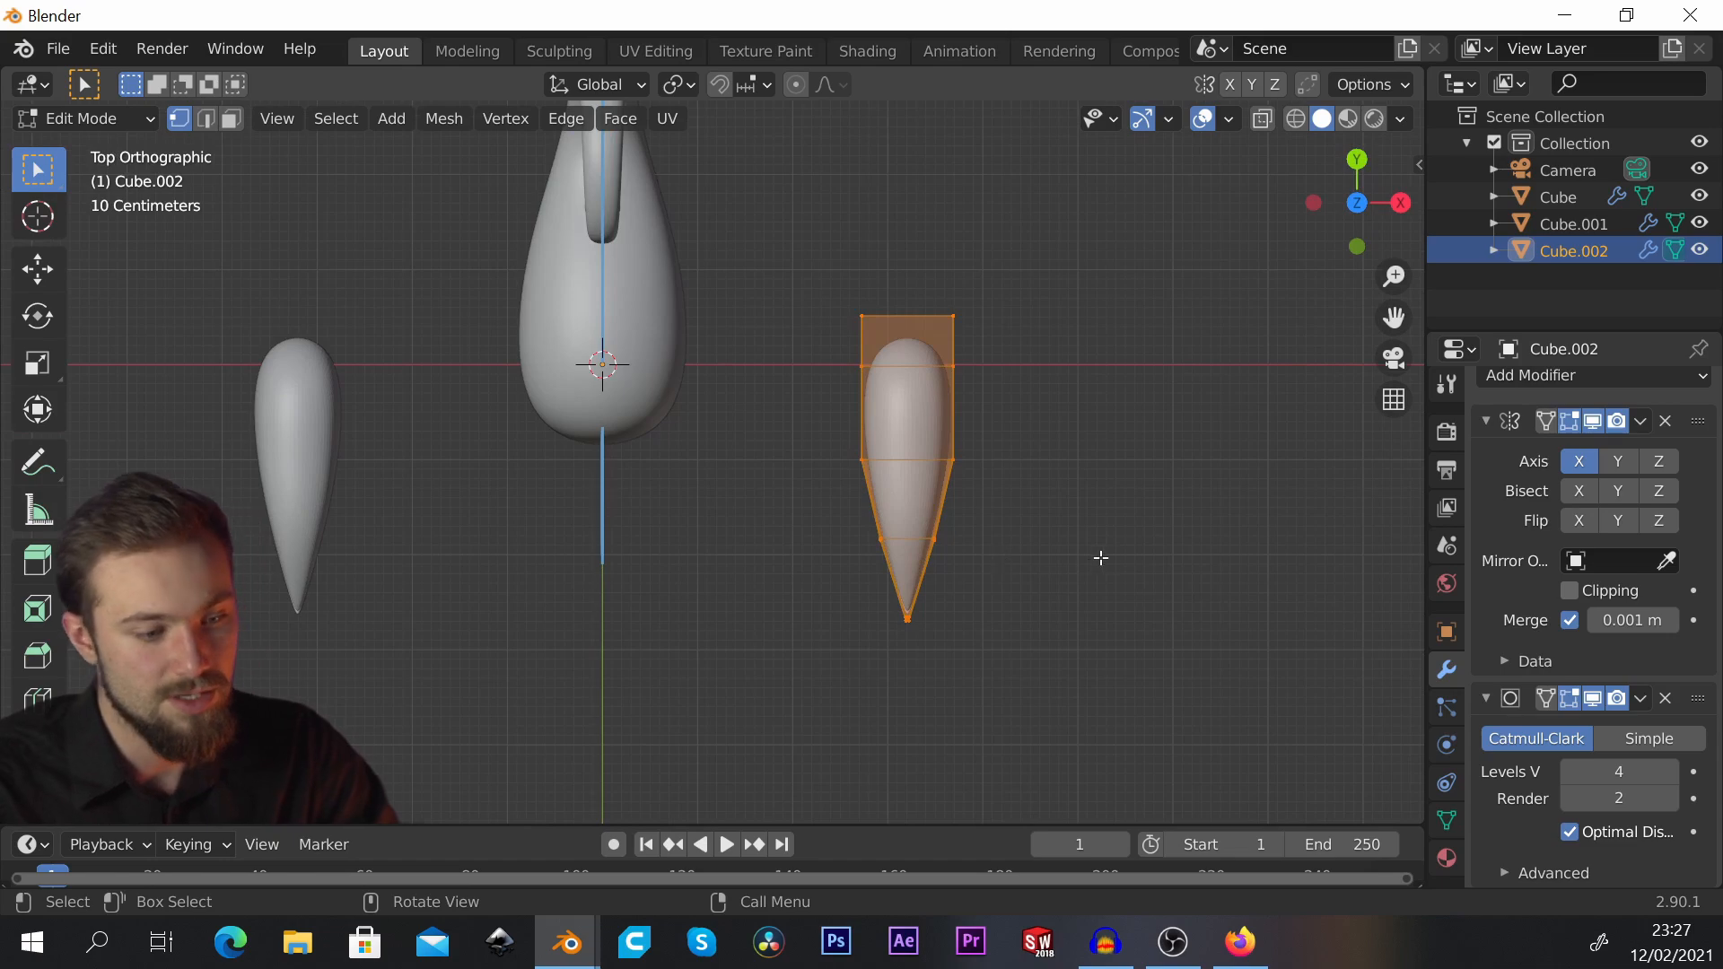
pyautogui.press('r')
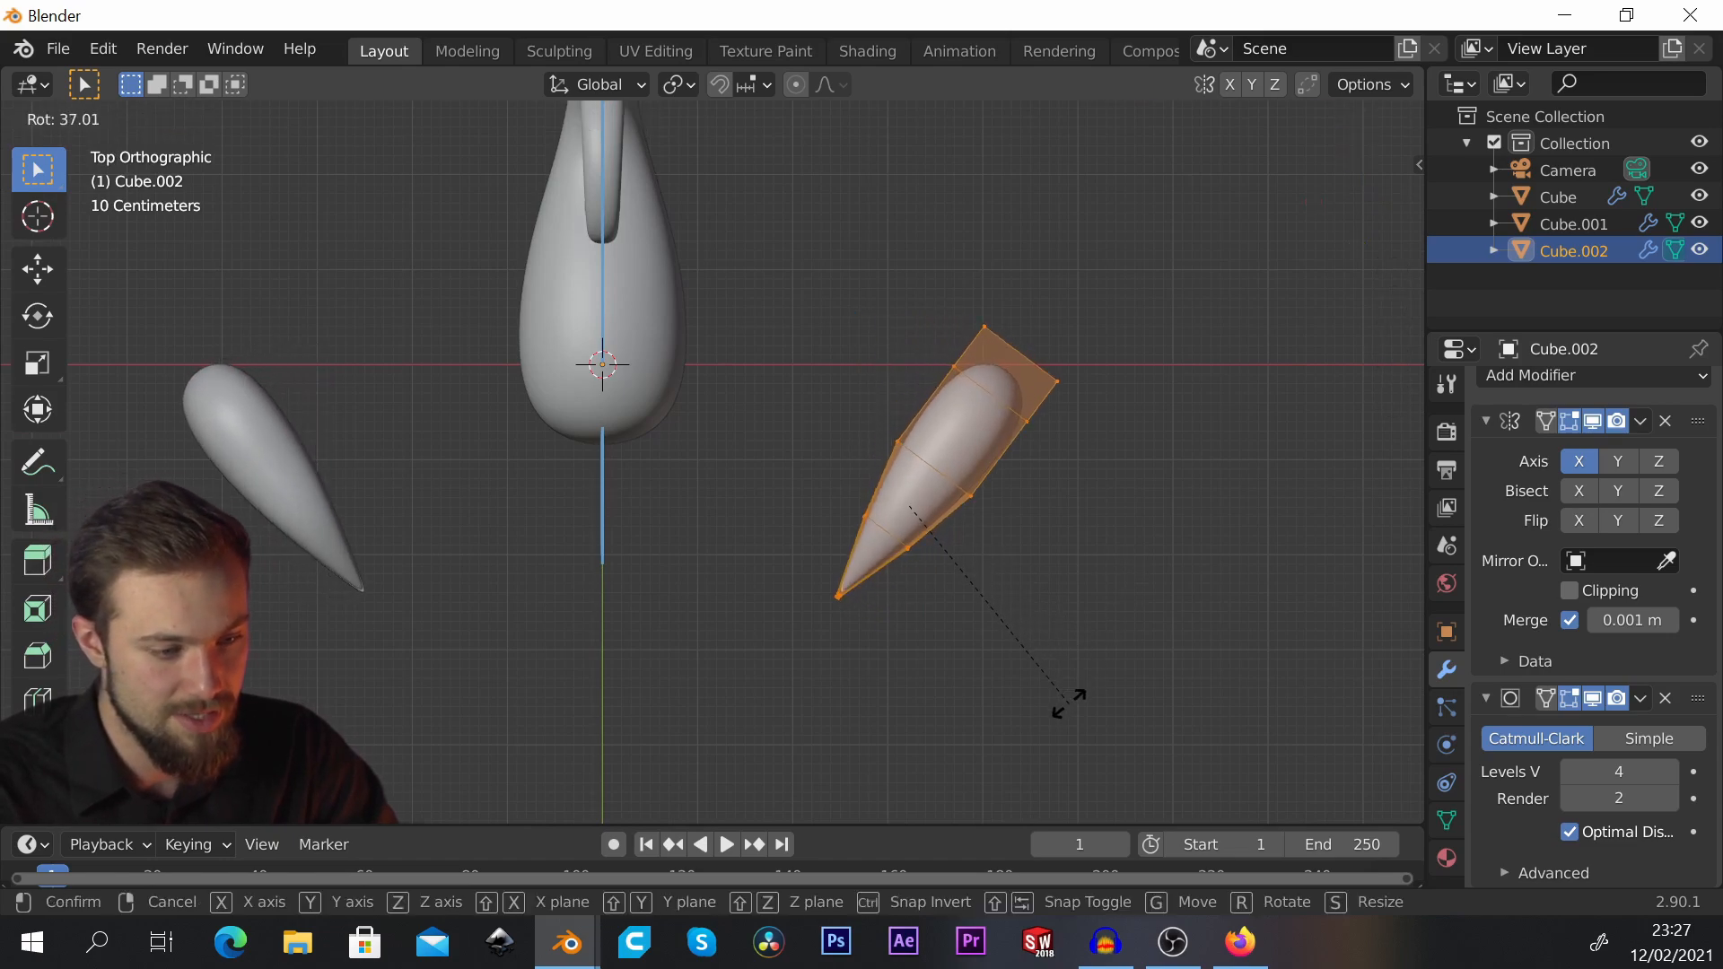
pyautogui.click(1086, 619)
pyautogui.press('g')
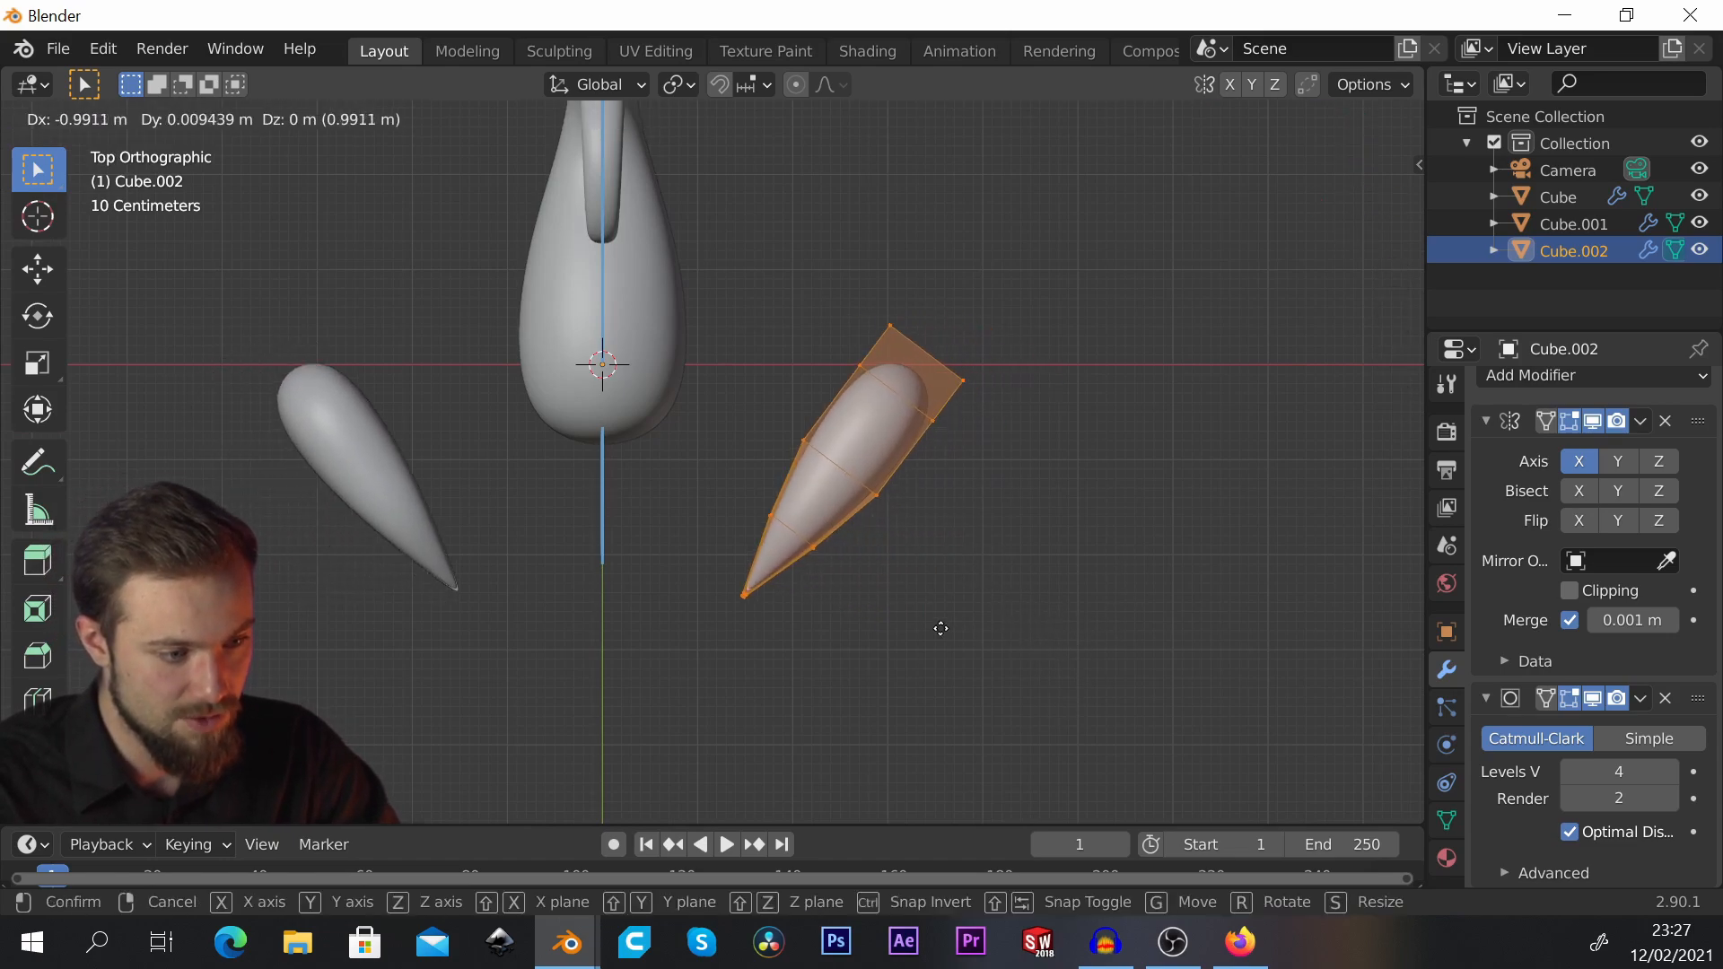
pyautogui.click(930, 588)
pyautogui.press('g')
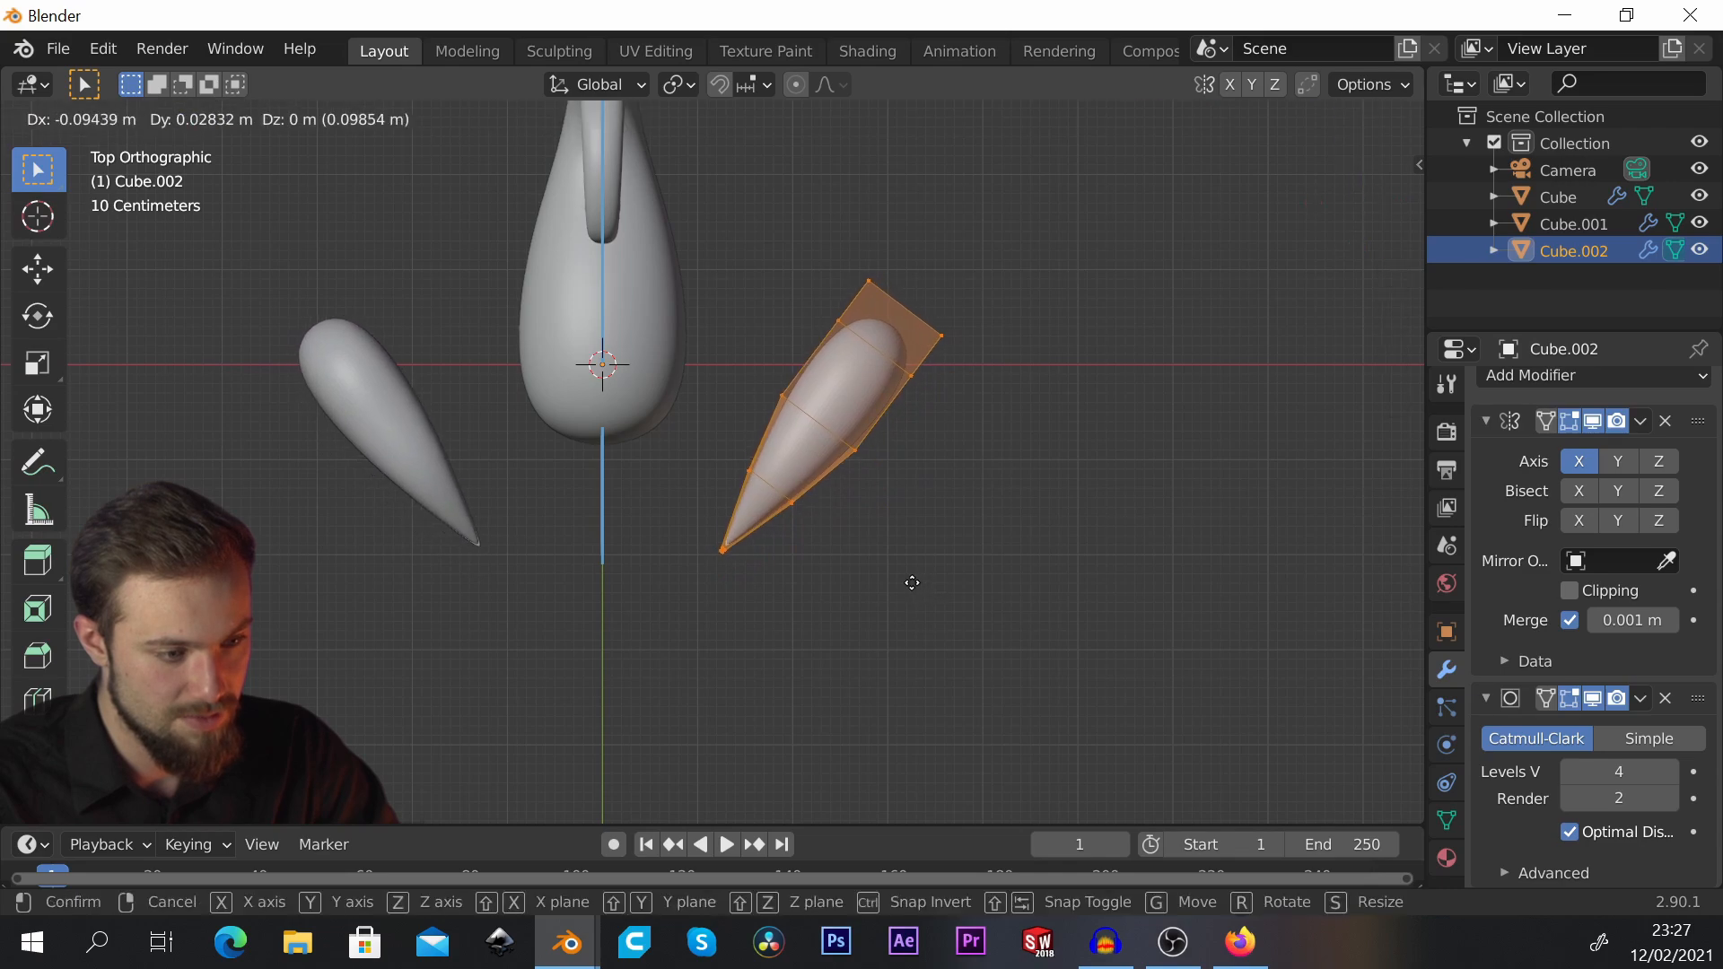
pyautogui.click(906, 591)
# Step: Tilt the claw in the front view and turn it further in the top view, angling the pincers toward the body
pyautogui.moveTo(906, 600); pyautogui.dragTo(896, 441, button='middle')
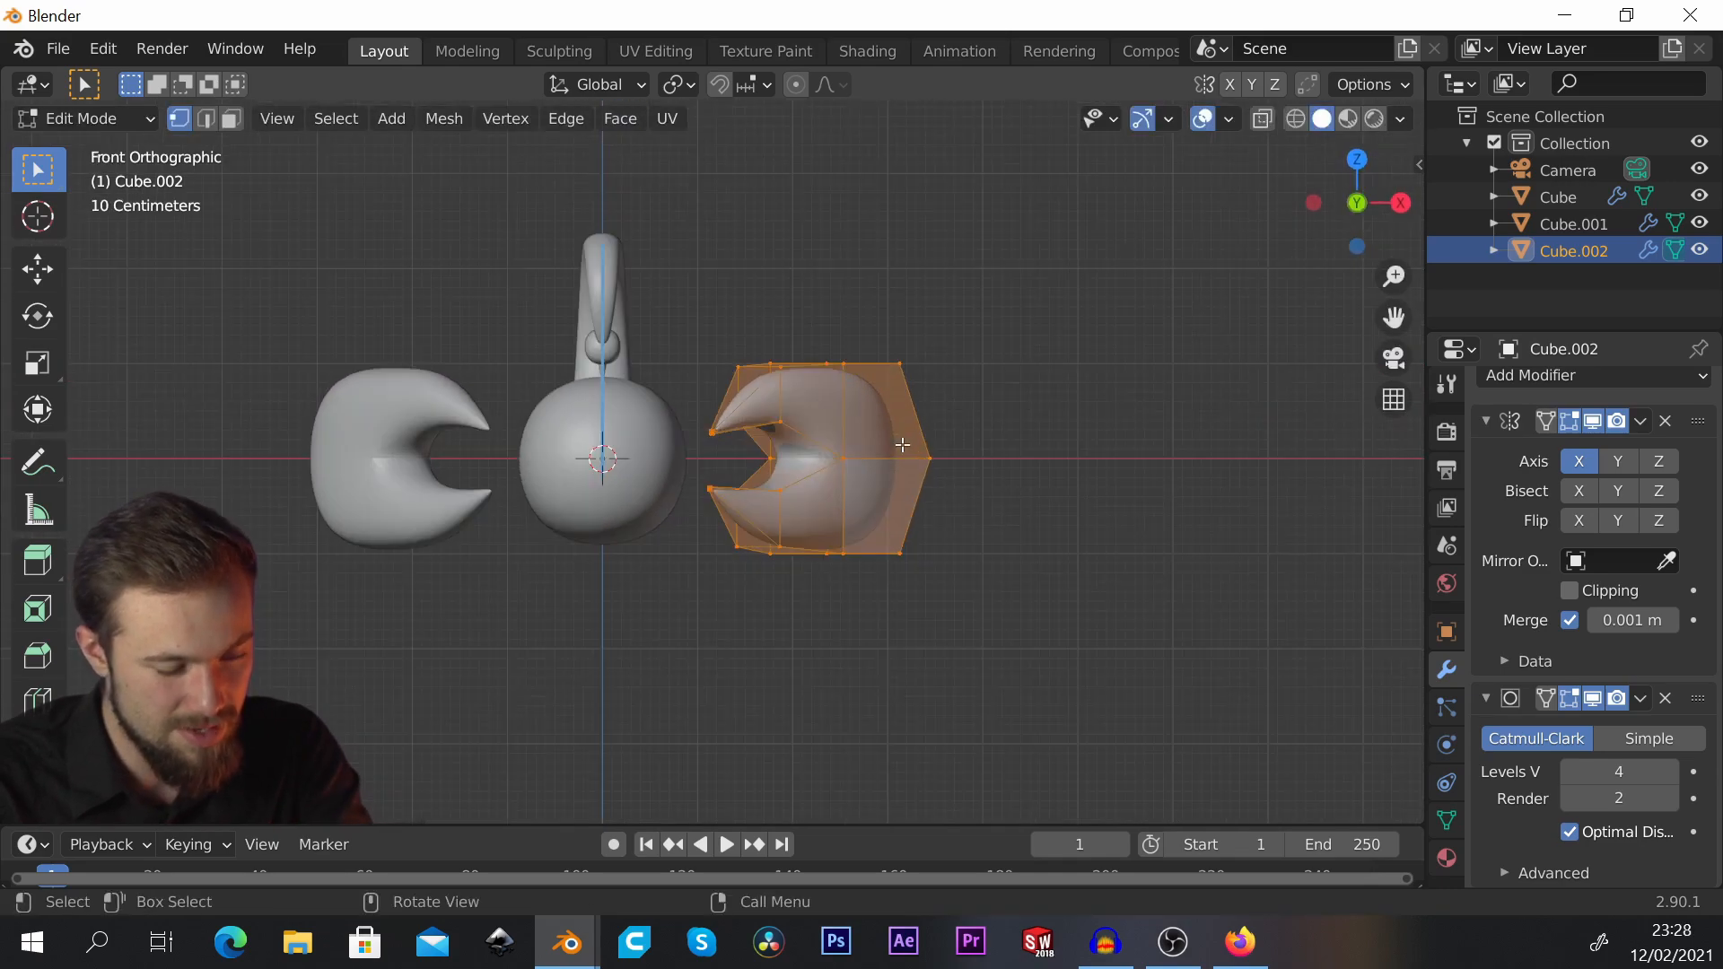
pyautogui.scroll(1, 681, 429)
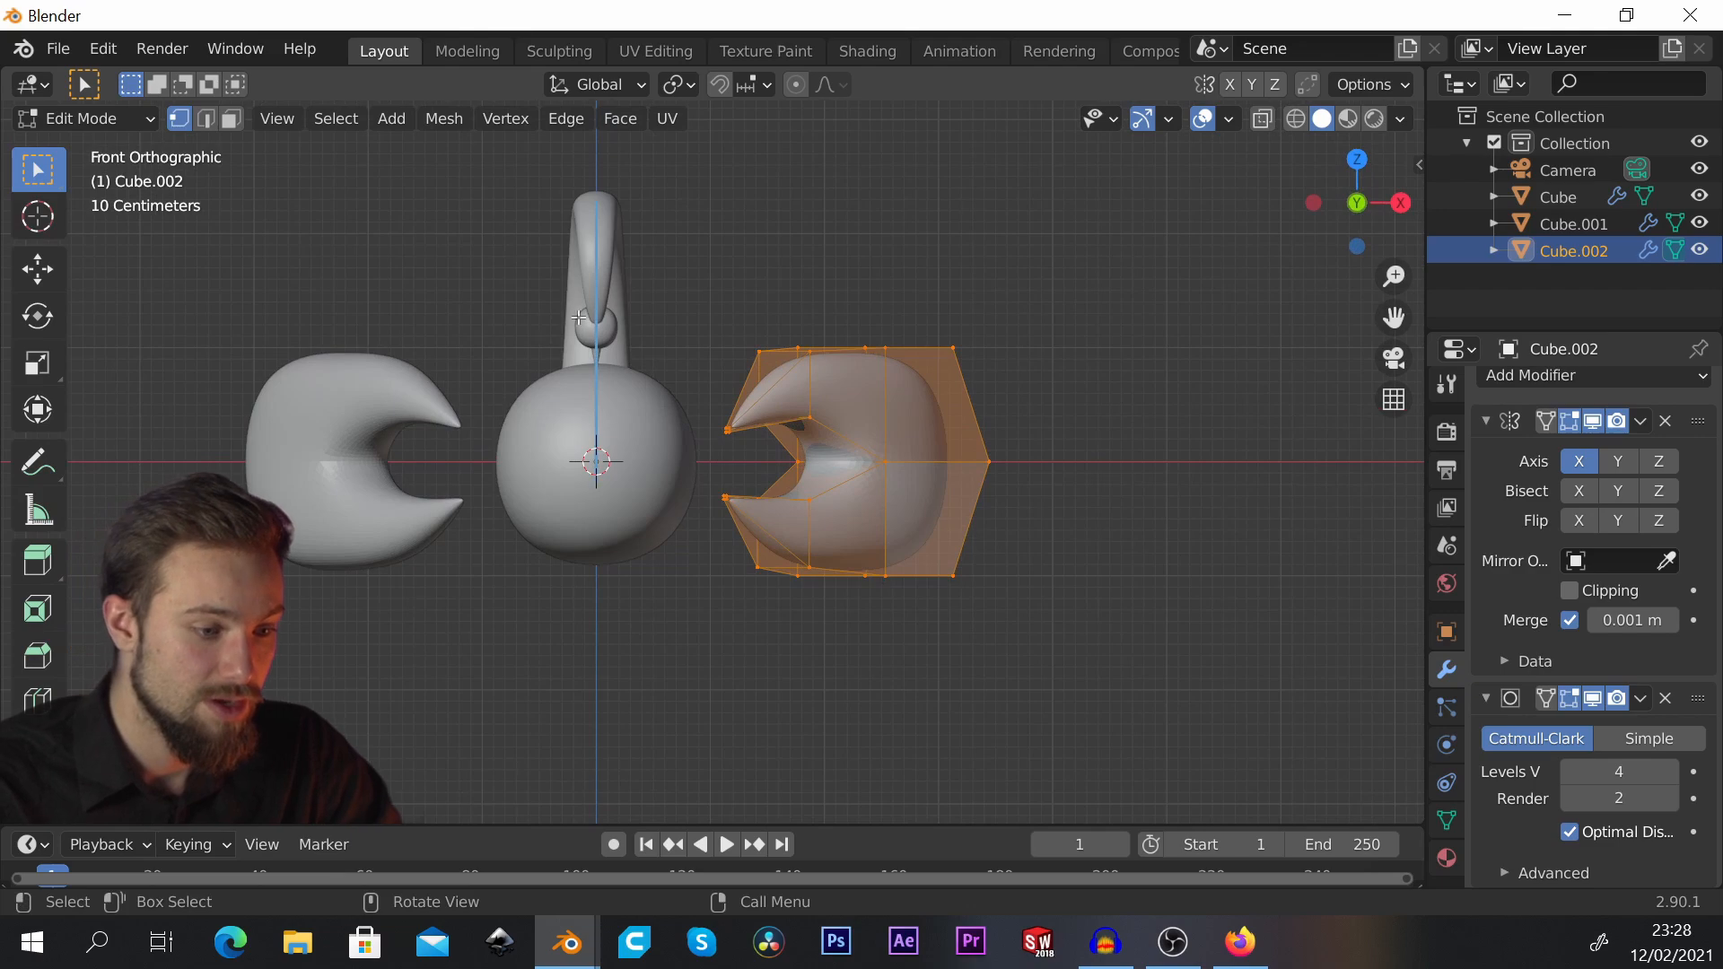
pyautogui.press('r')
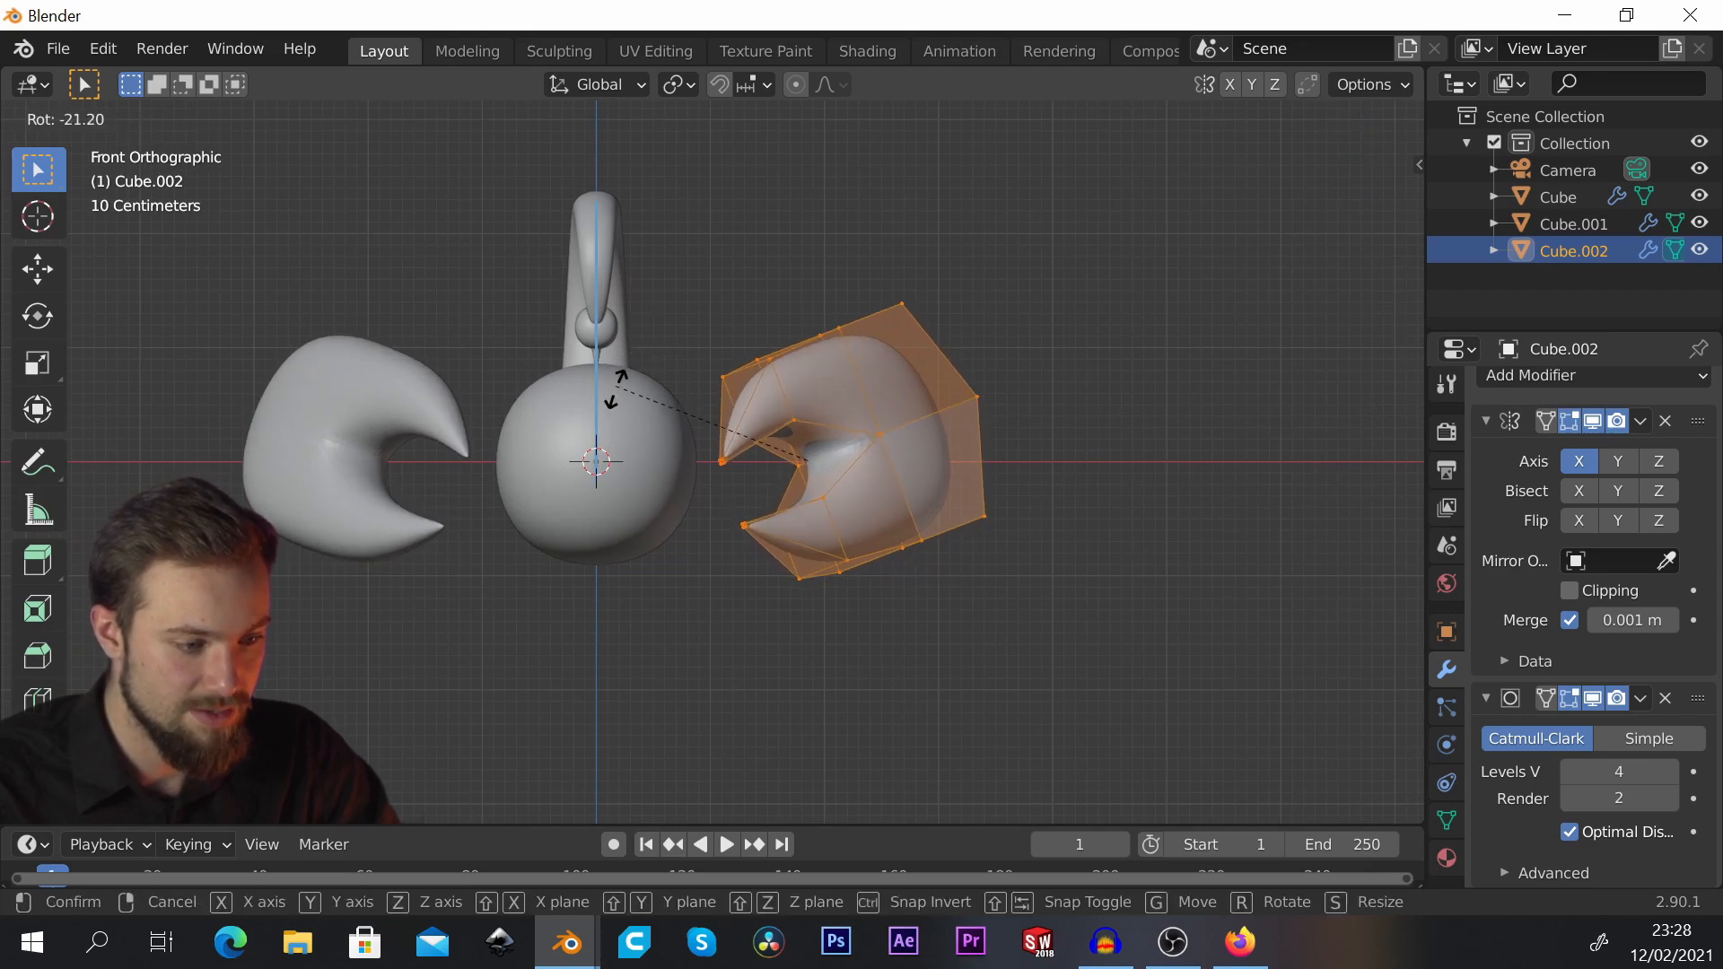
pyautogui.click(618, 409)
pyautogui.press('KP_7')
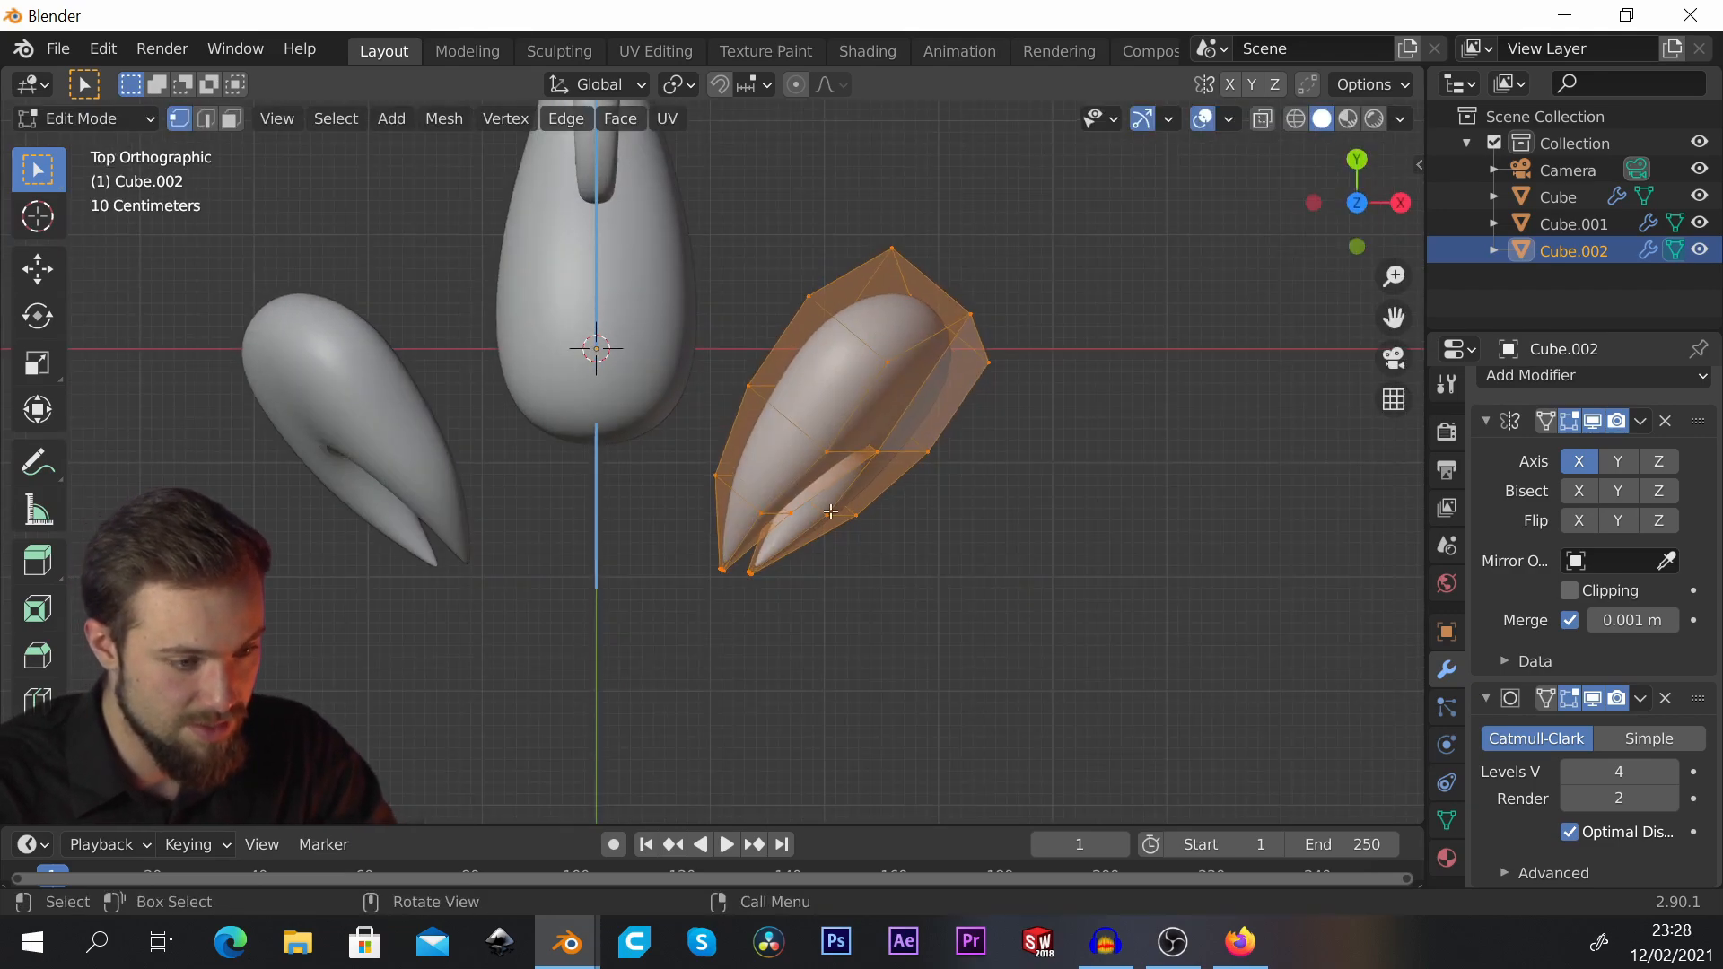
pyautogui.press('r')
pyautogui.click(880, 489)
pyautogui.moveTo(883, 498); pyautogui.dragTo(807, 319, button='middle')
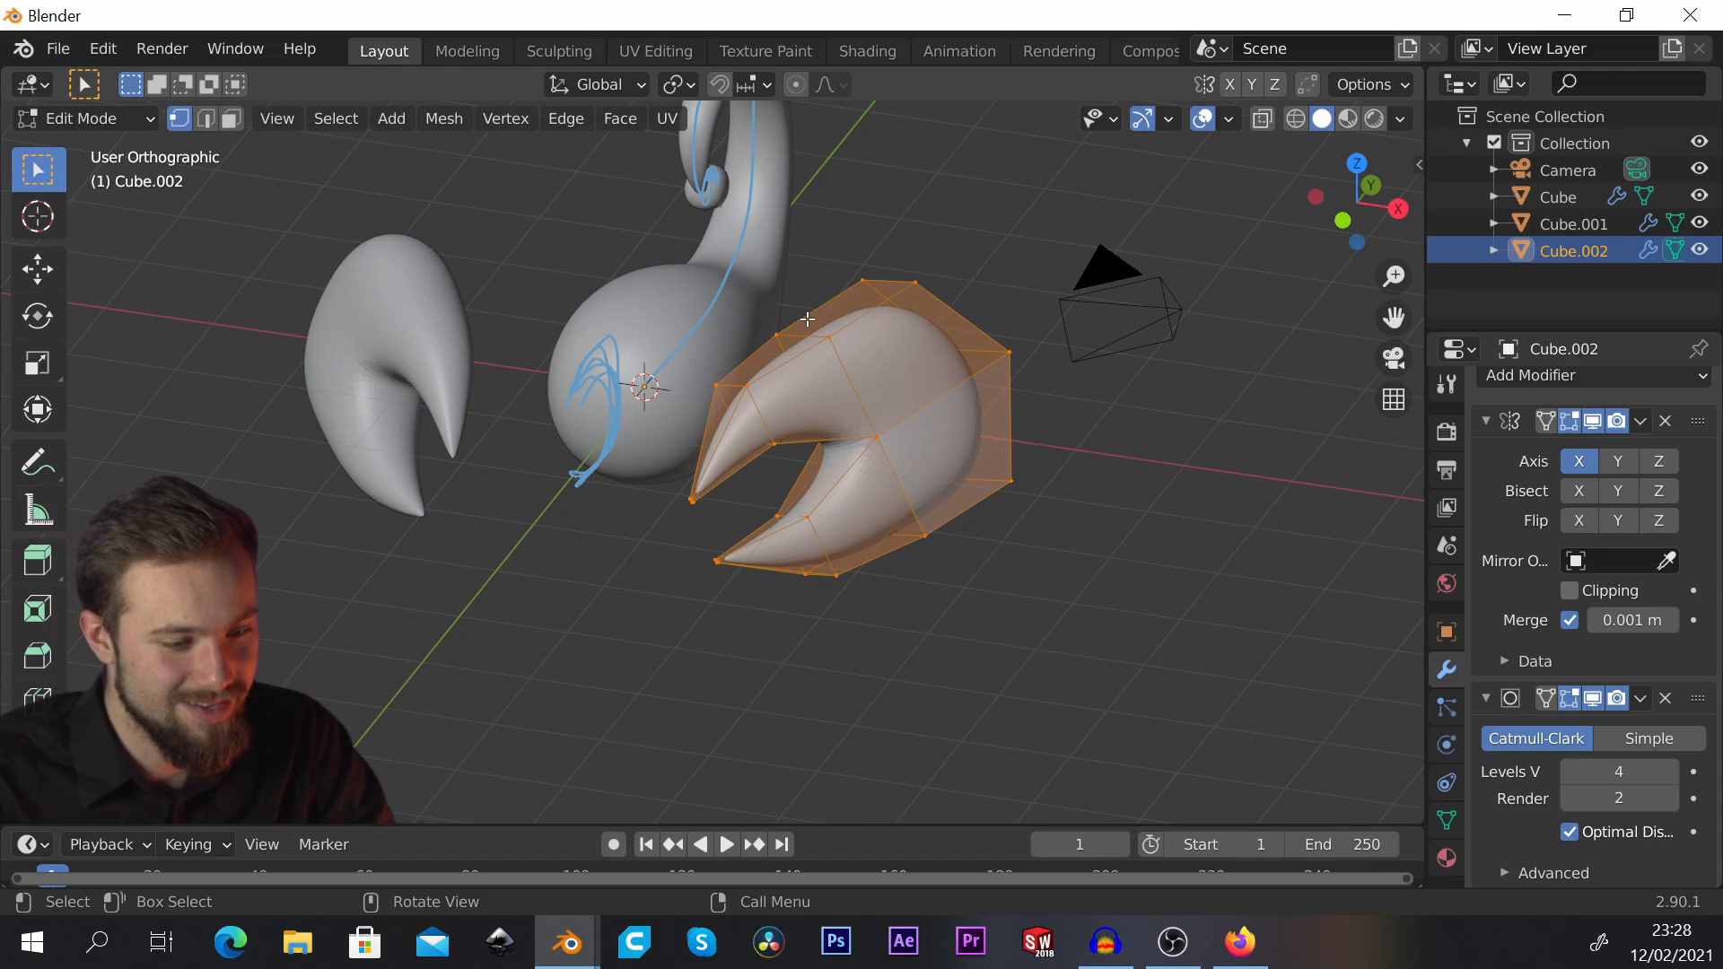
pyautogui.press('KP_1')
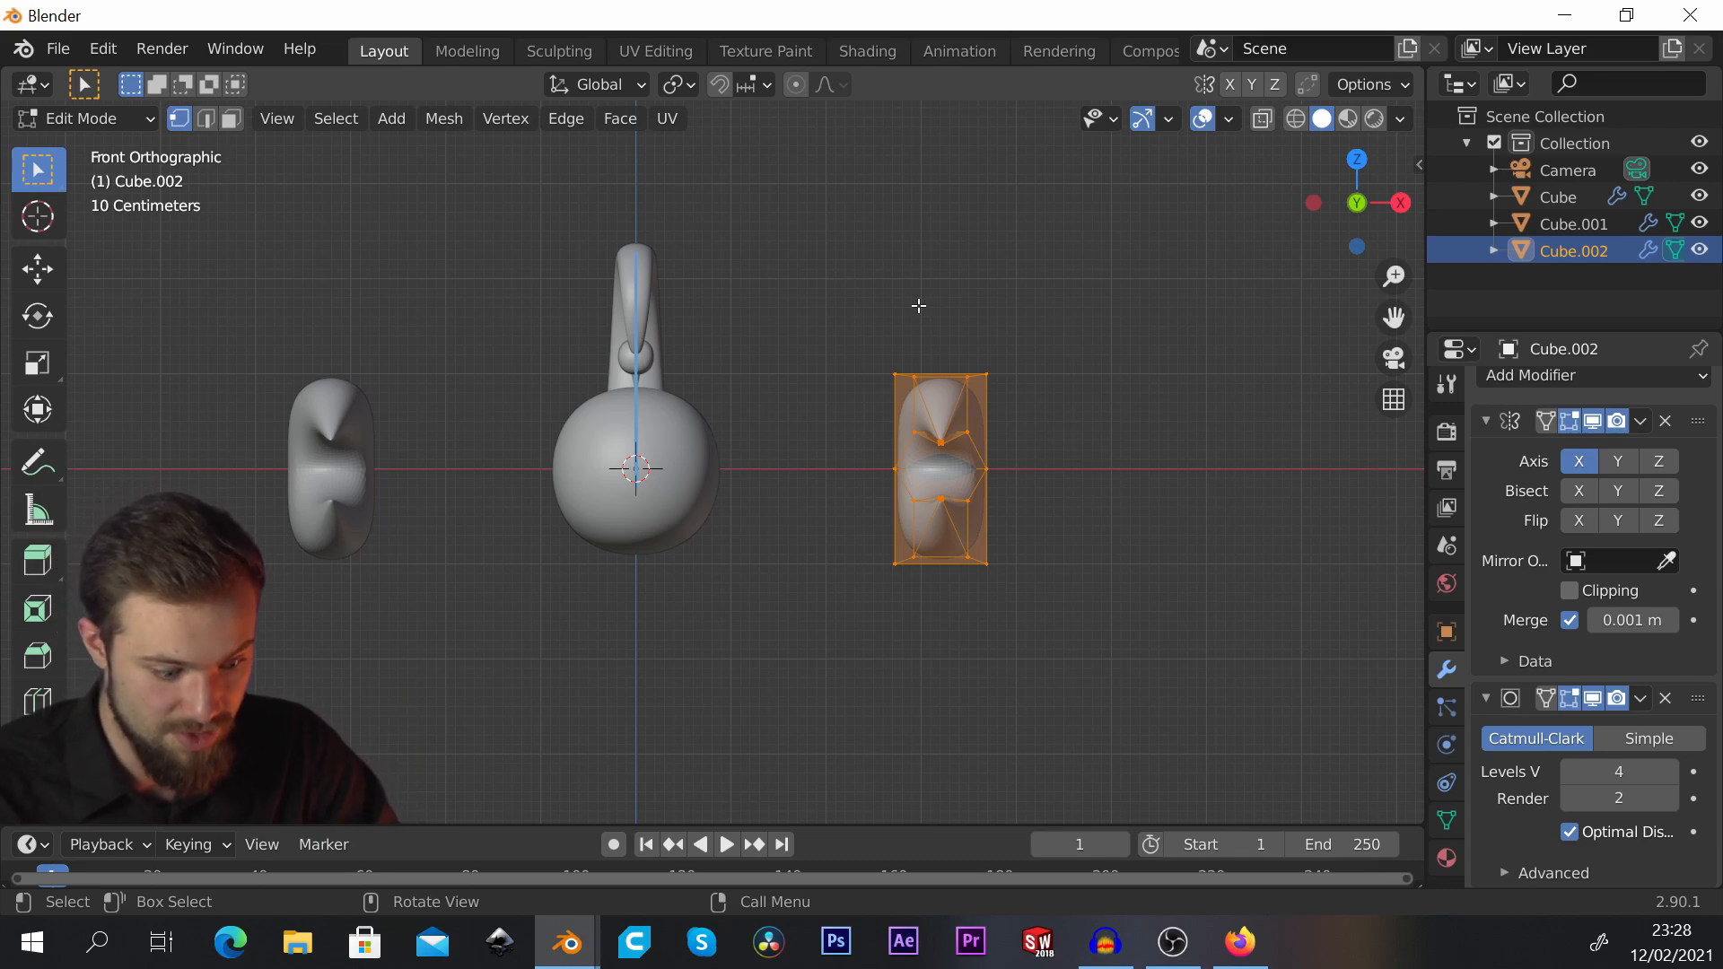
pyautogui.press('r')
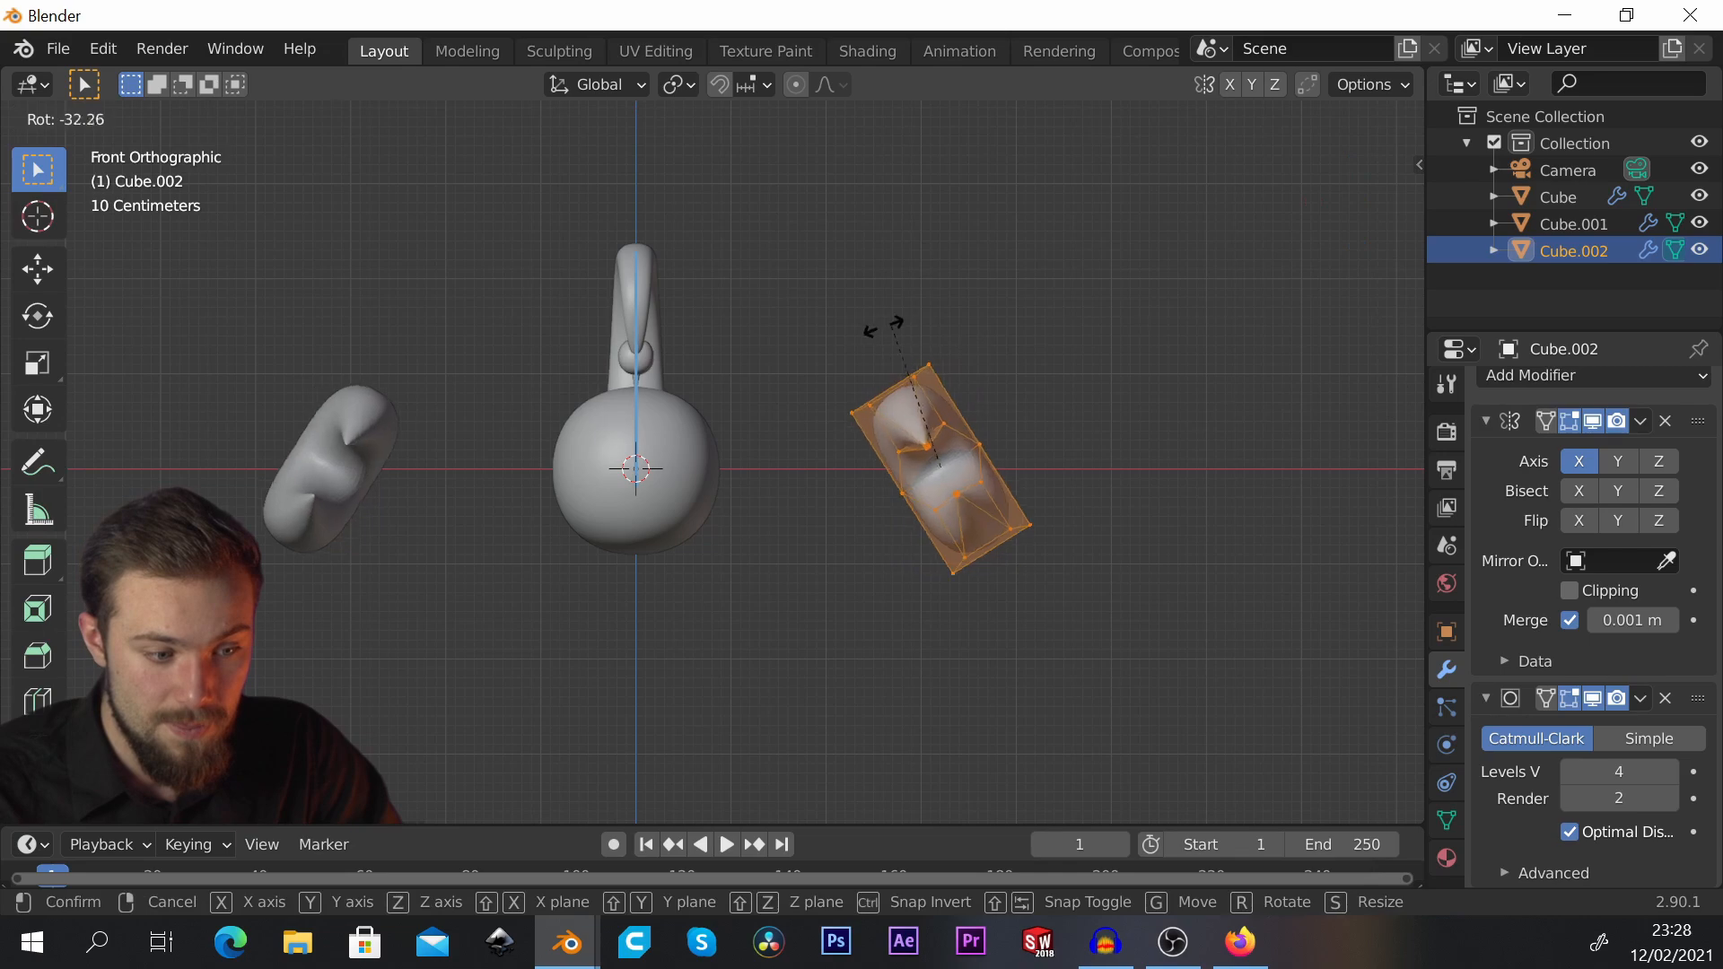
pyautogui.press('Escape')
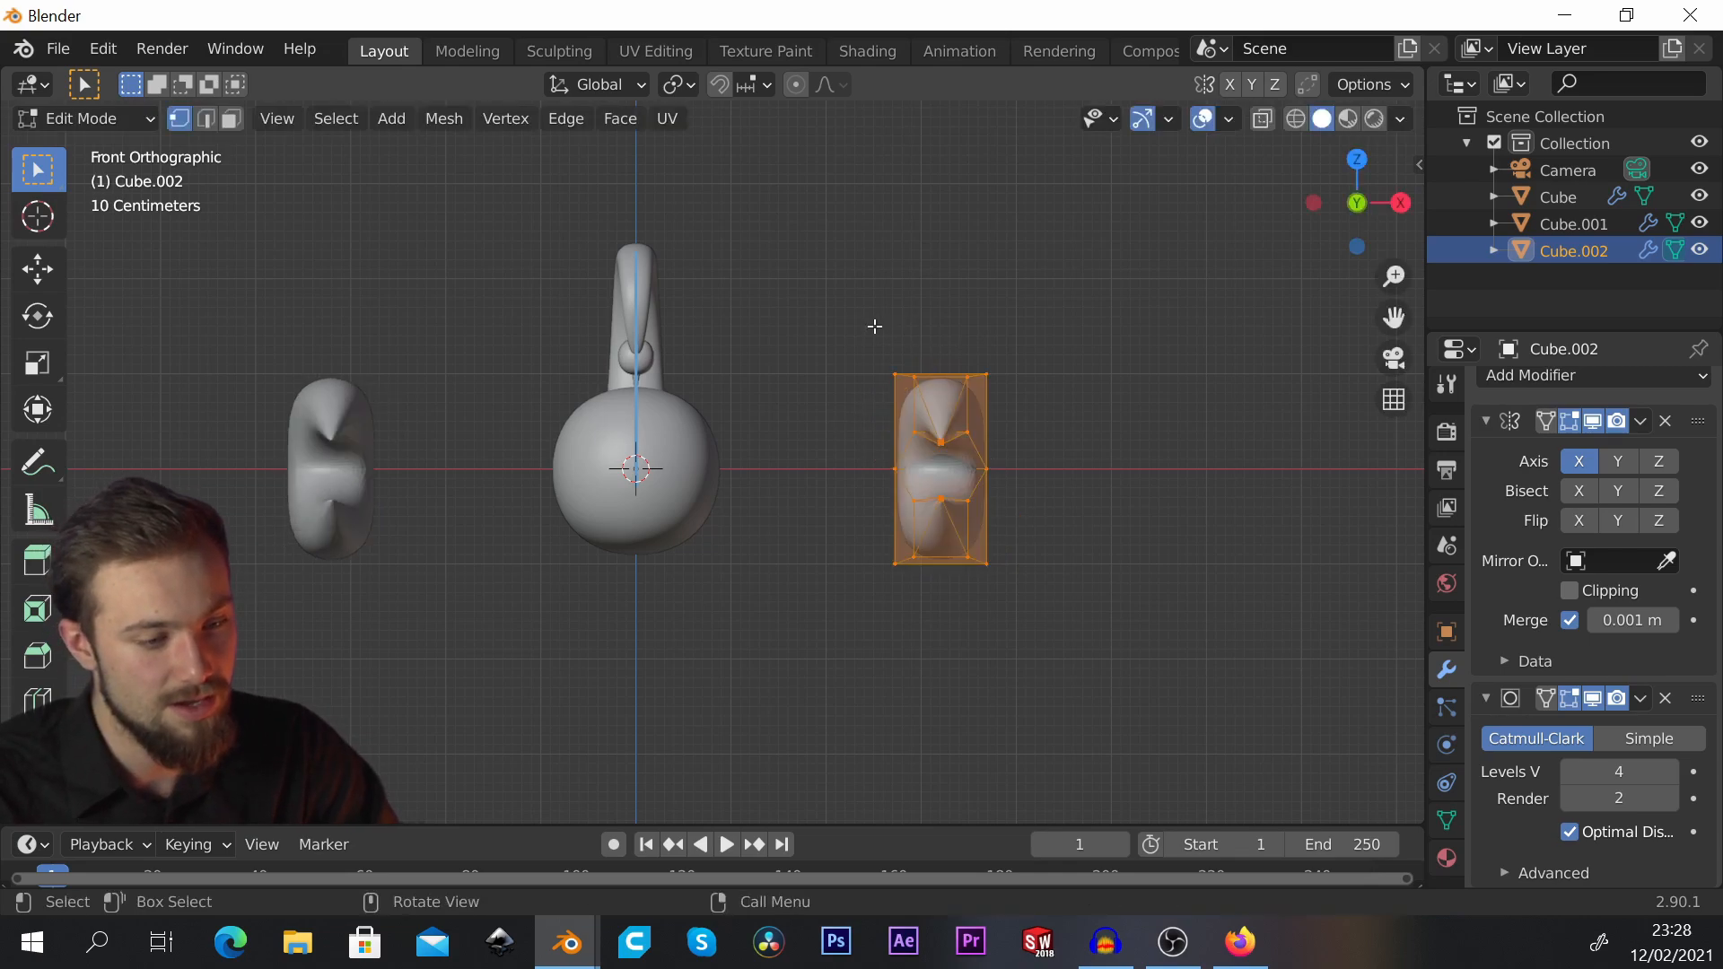
pyautogui.press('r')
pyautogui.press('r')
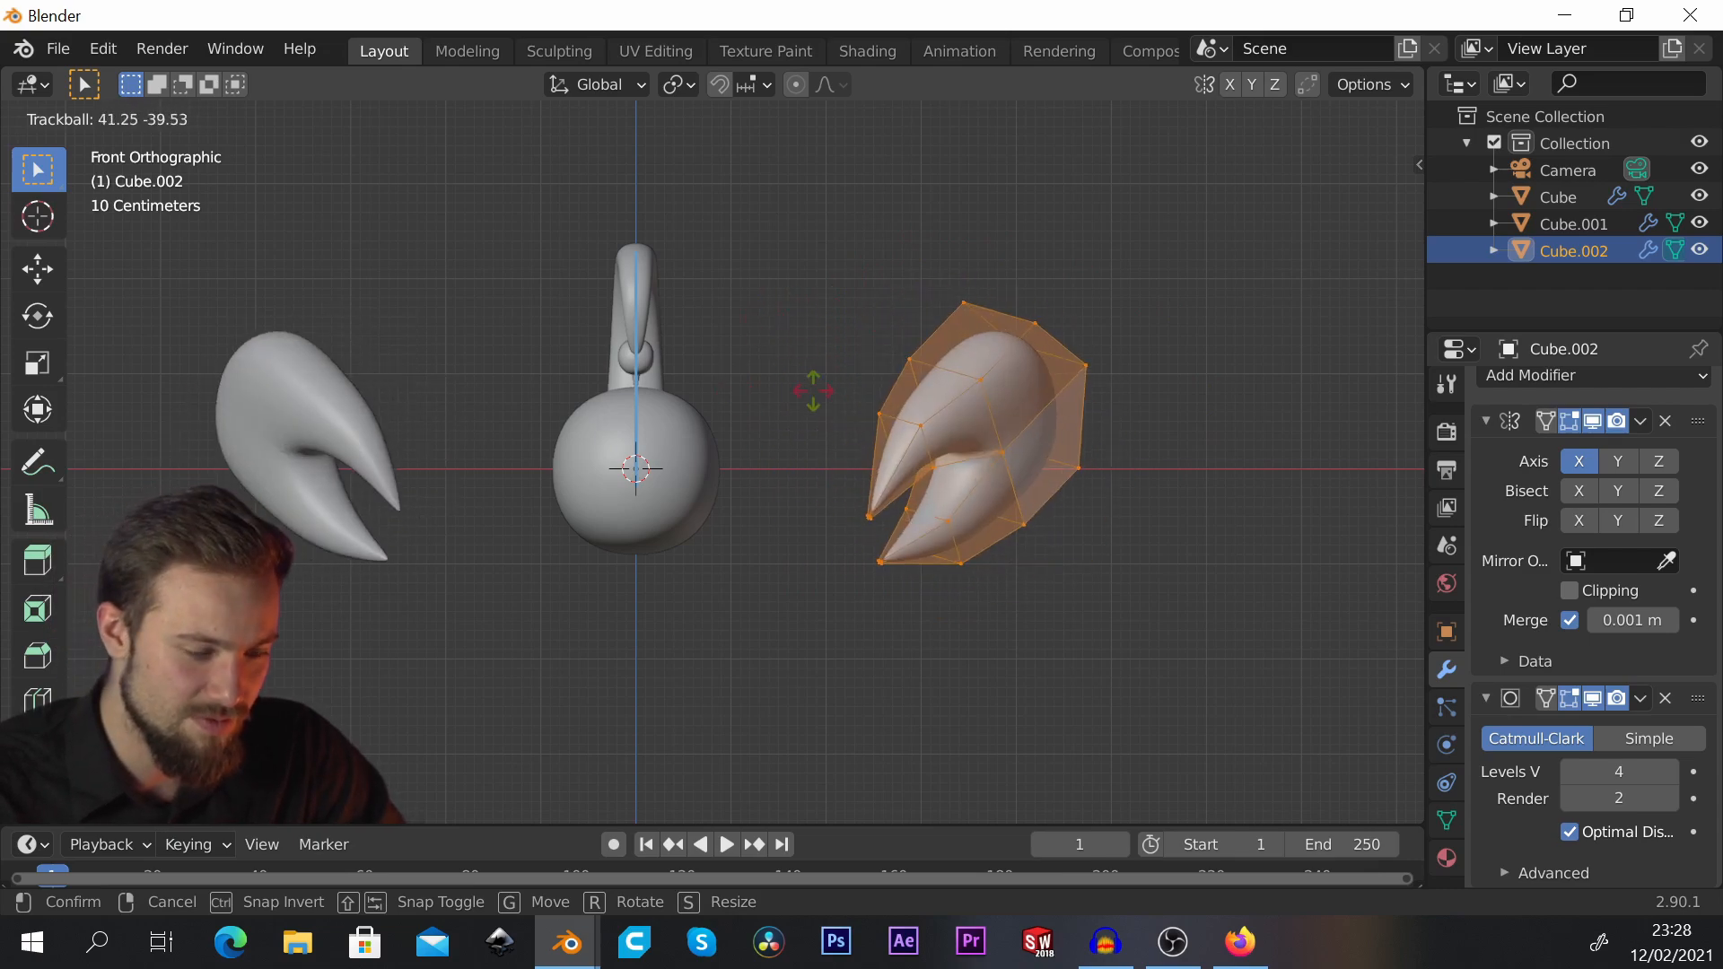
pyautogui.rightClick(788, 392)
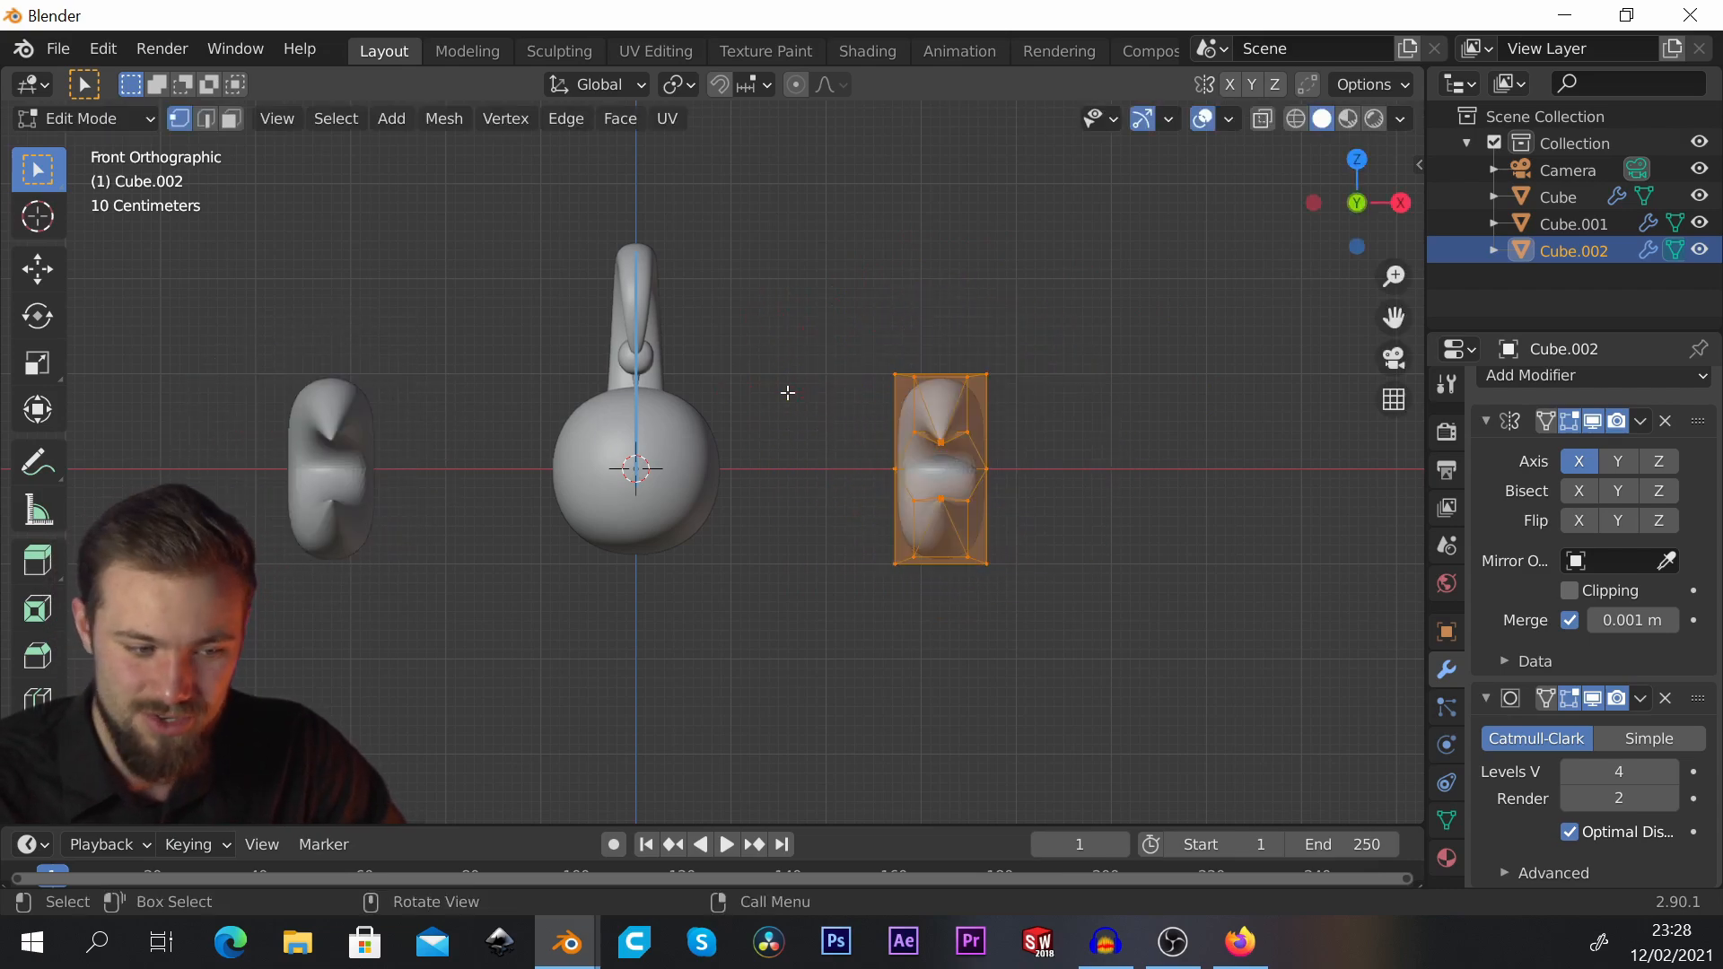
pyautogui.press('r')
pyautogui.press('r')
pyautogui.rightClick(902, 361)
pyautogui.rightClick(904, 366)
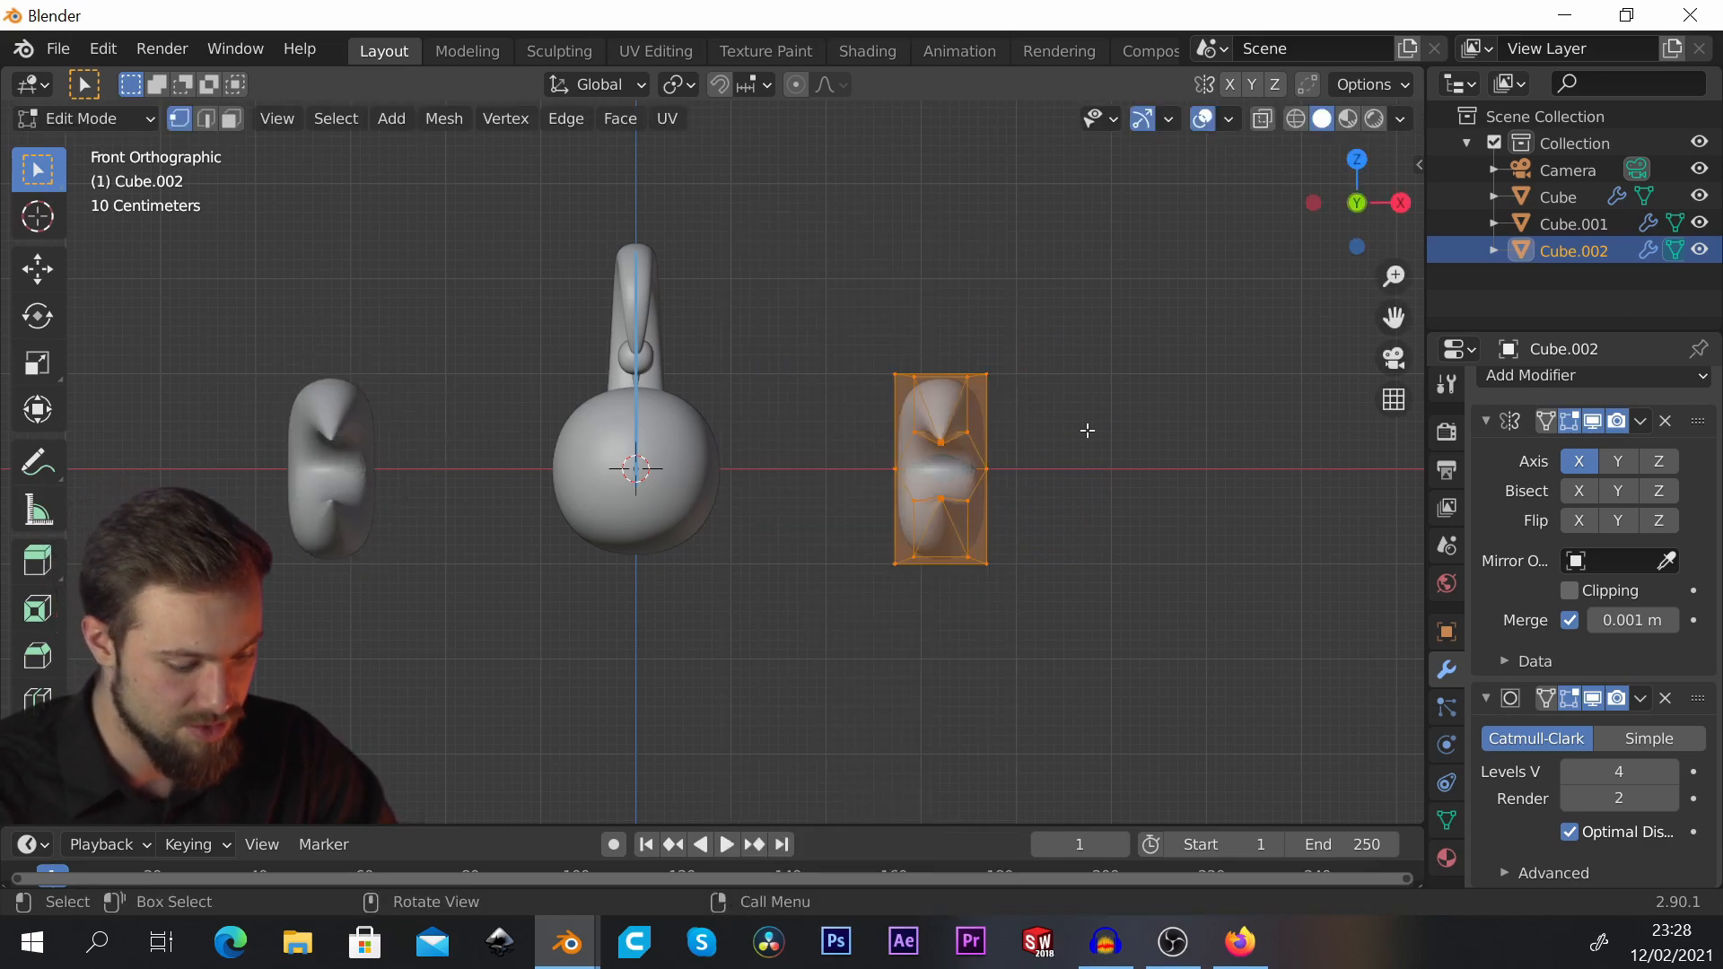
# Step: Move the claw about 1.1 m toward the body along the X axis
pyautogui.press('g')
pyautogui.press('x')
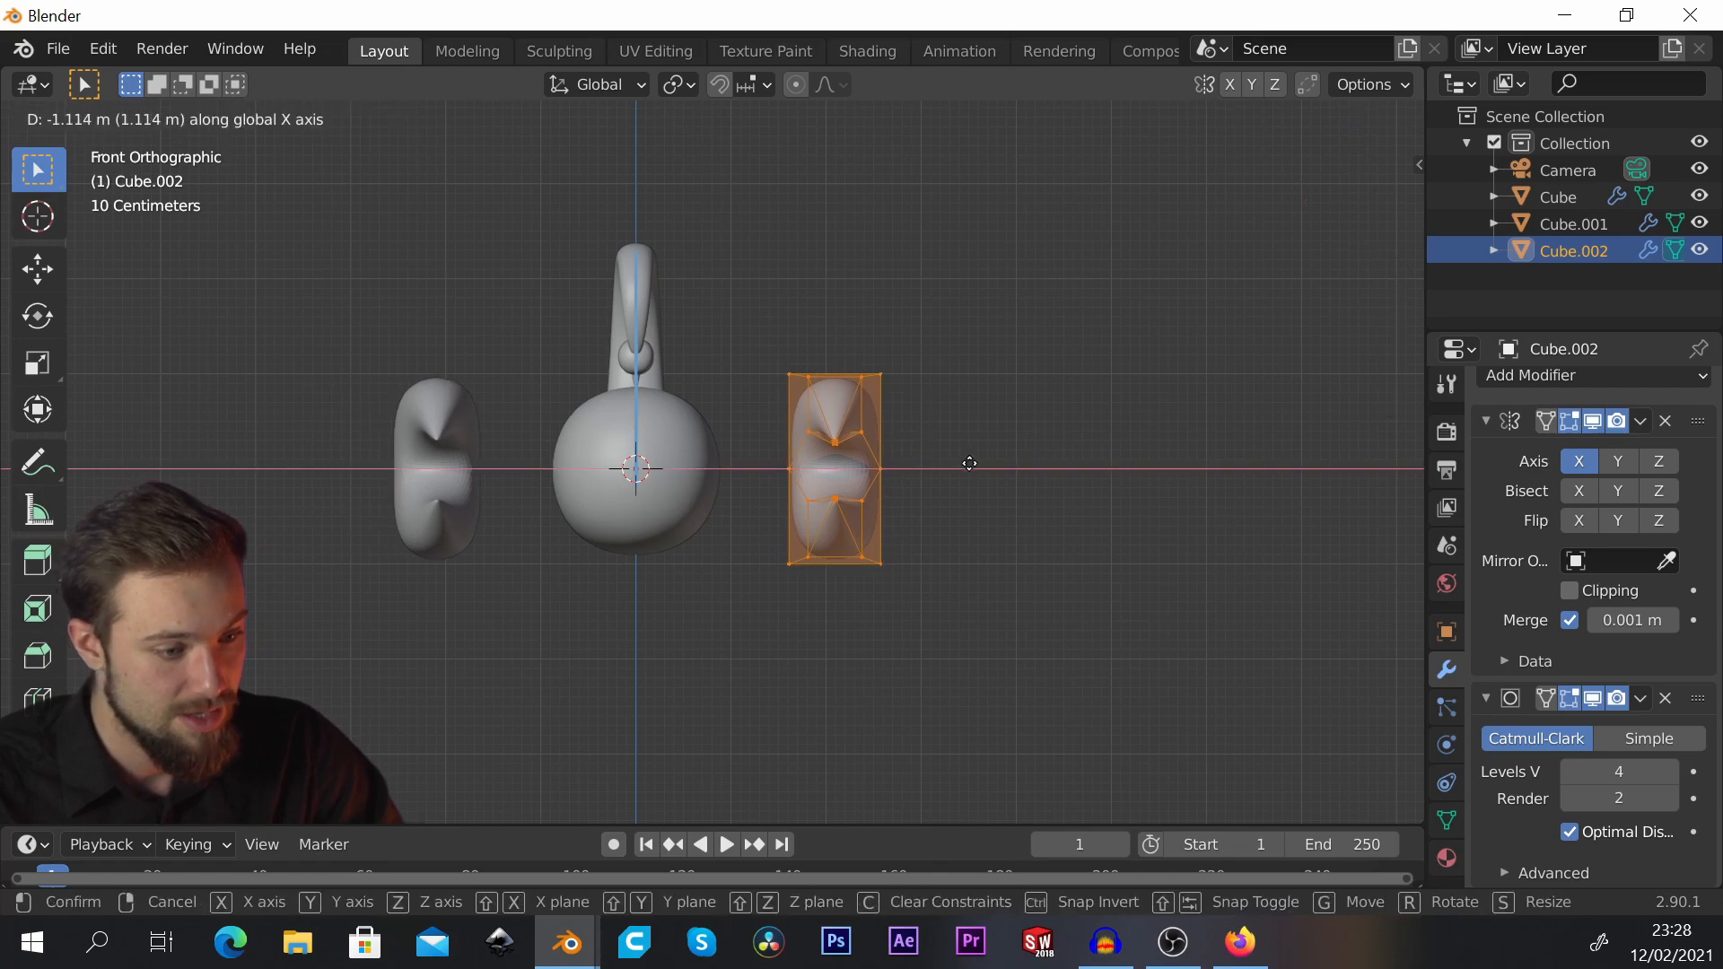
pyautogui.click(958, 409)
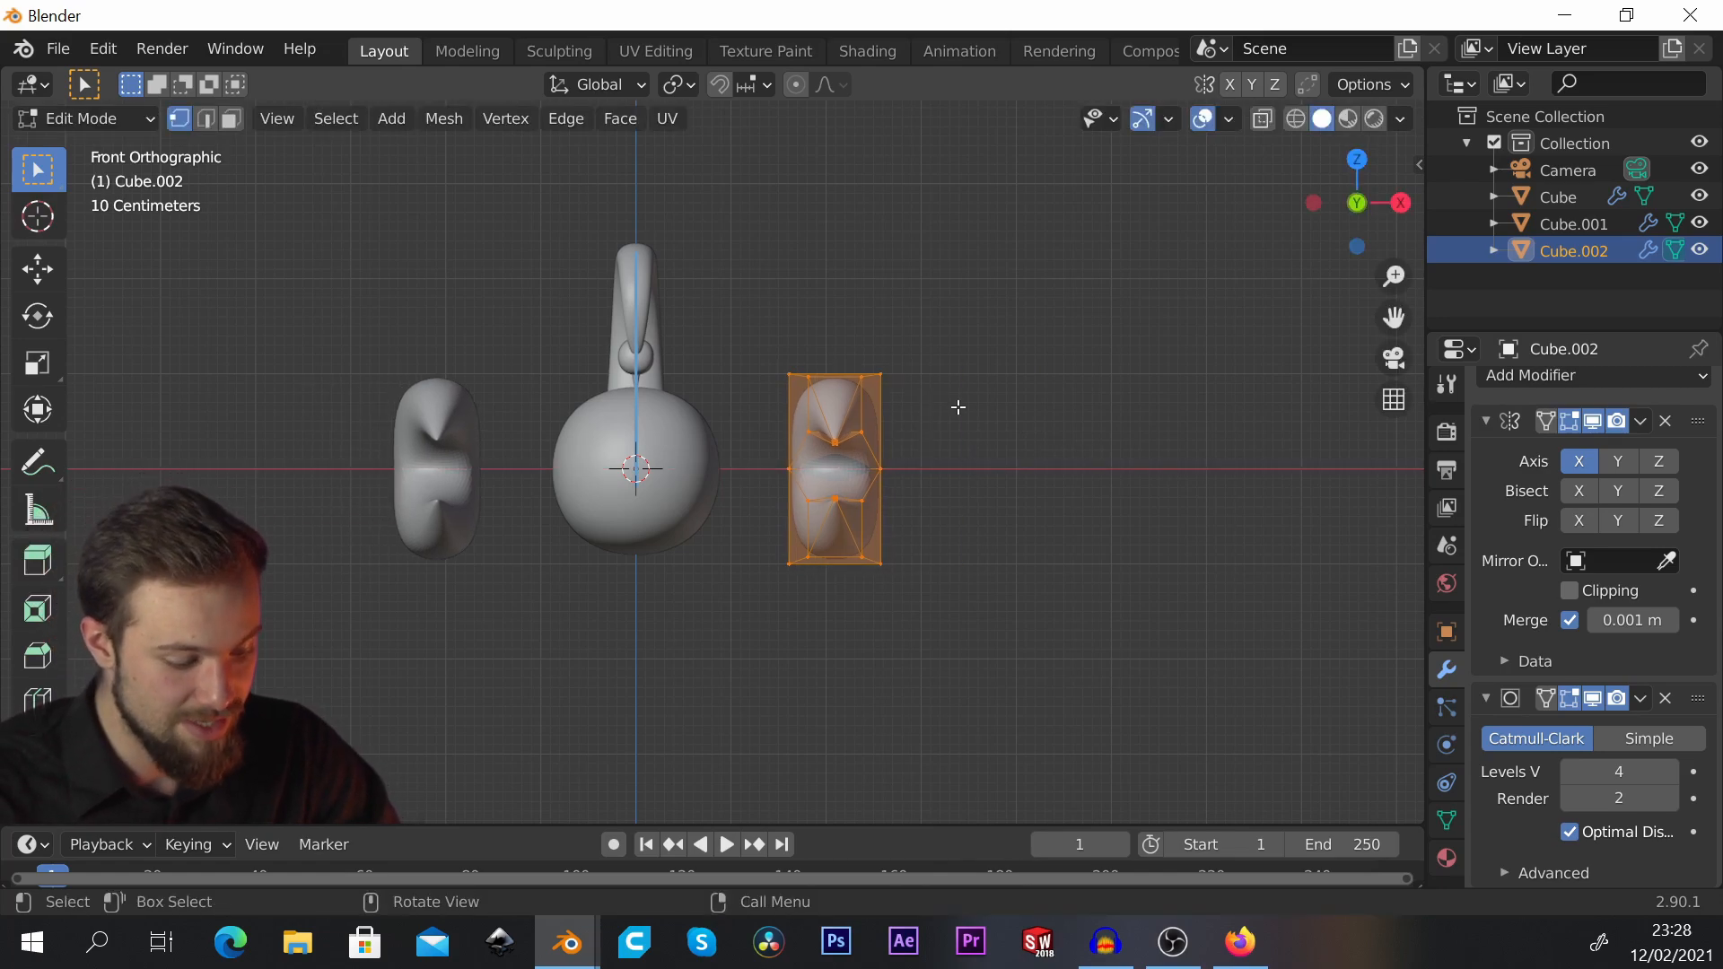
# Step: Tilt the claw in the front view and trackball-rotate it so its pincers open toward the body
pyautogui.press('r')
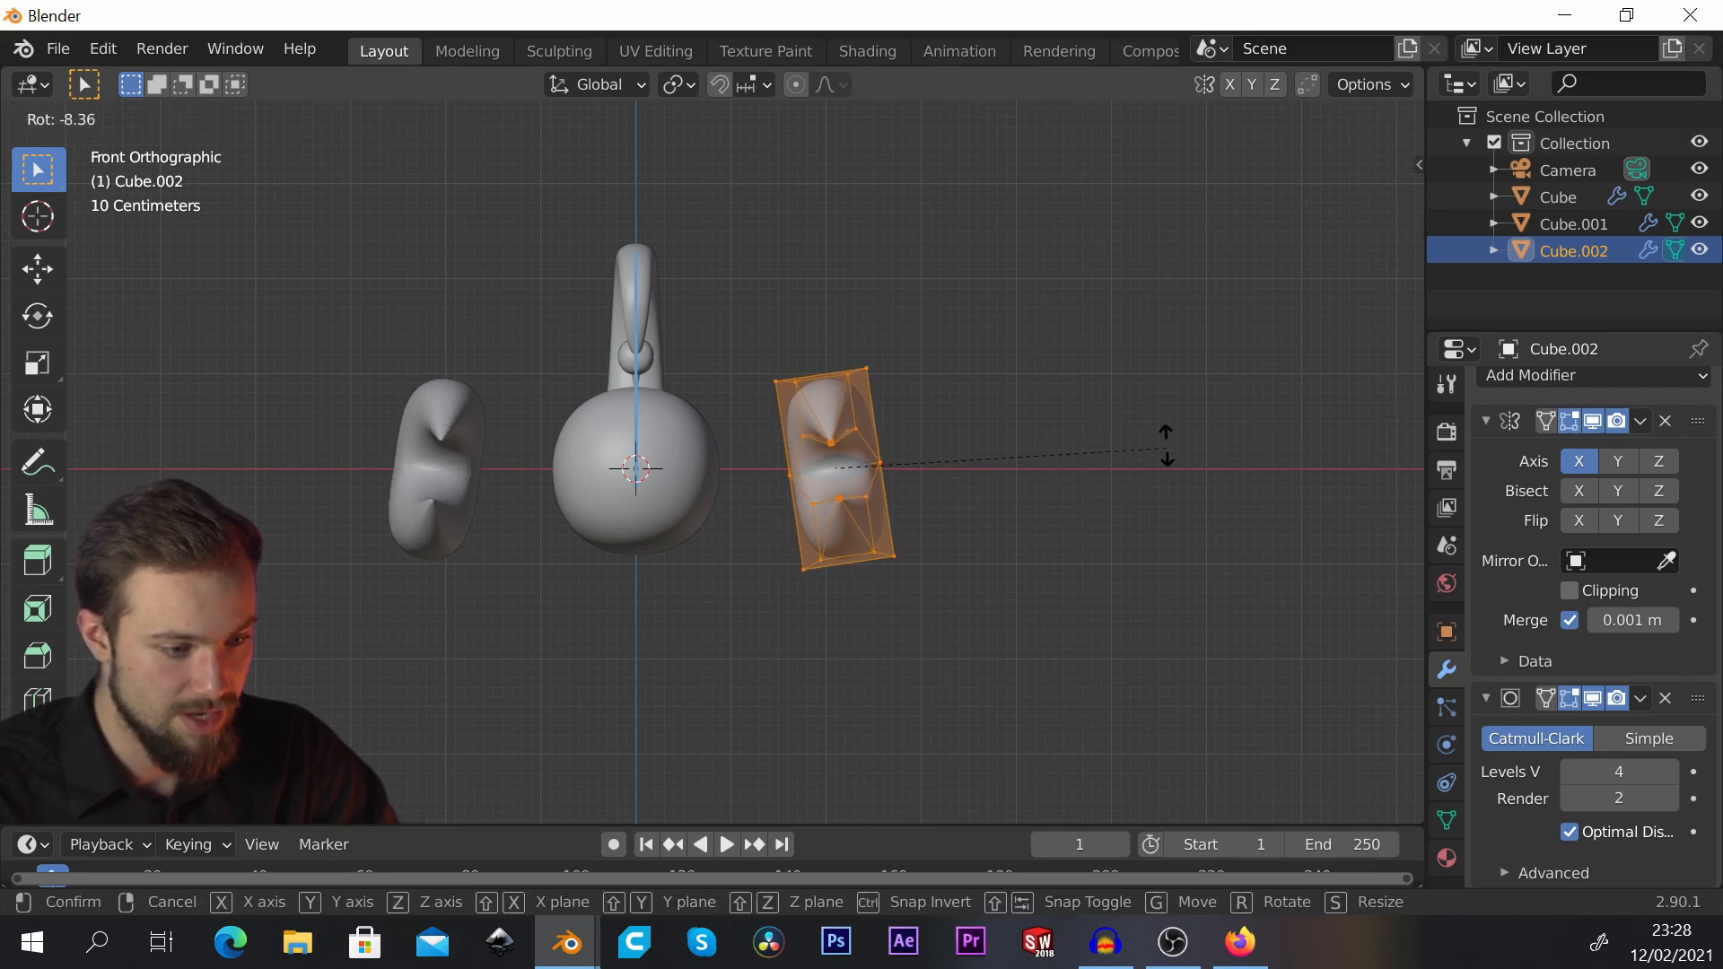
pyautogui.click(1150, 330)
pyautogui.press('r')
pyautogui.press('r')
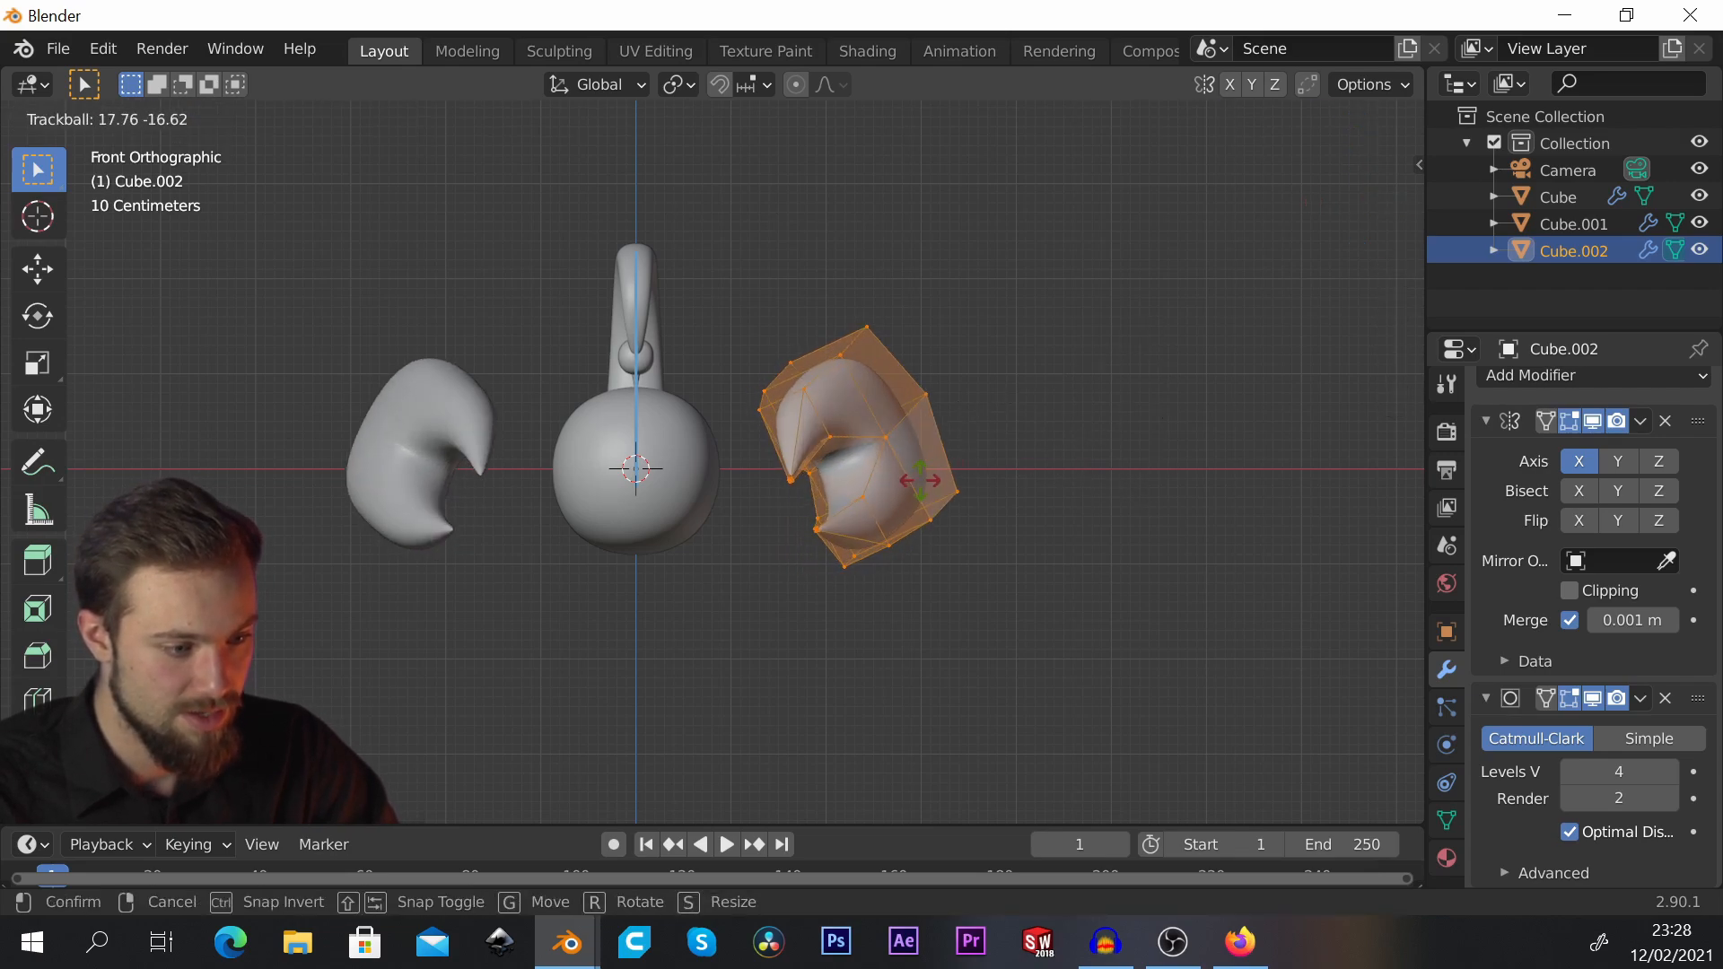
pyautogui.click(871, 497)
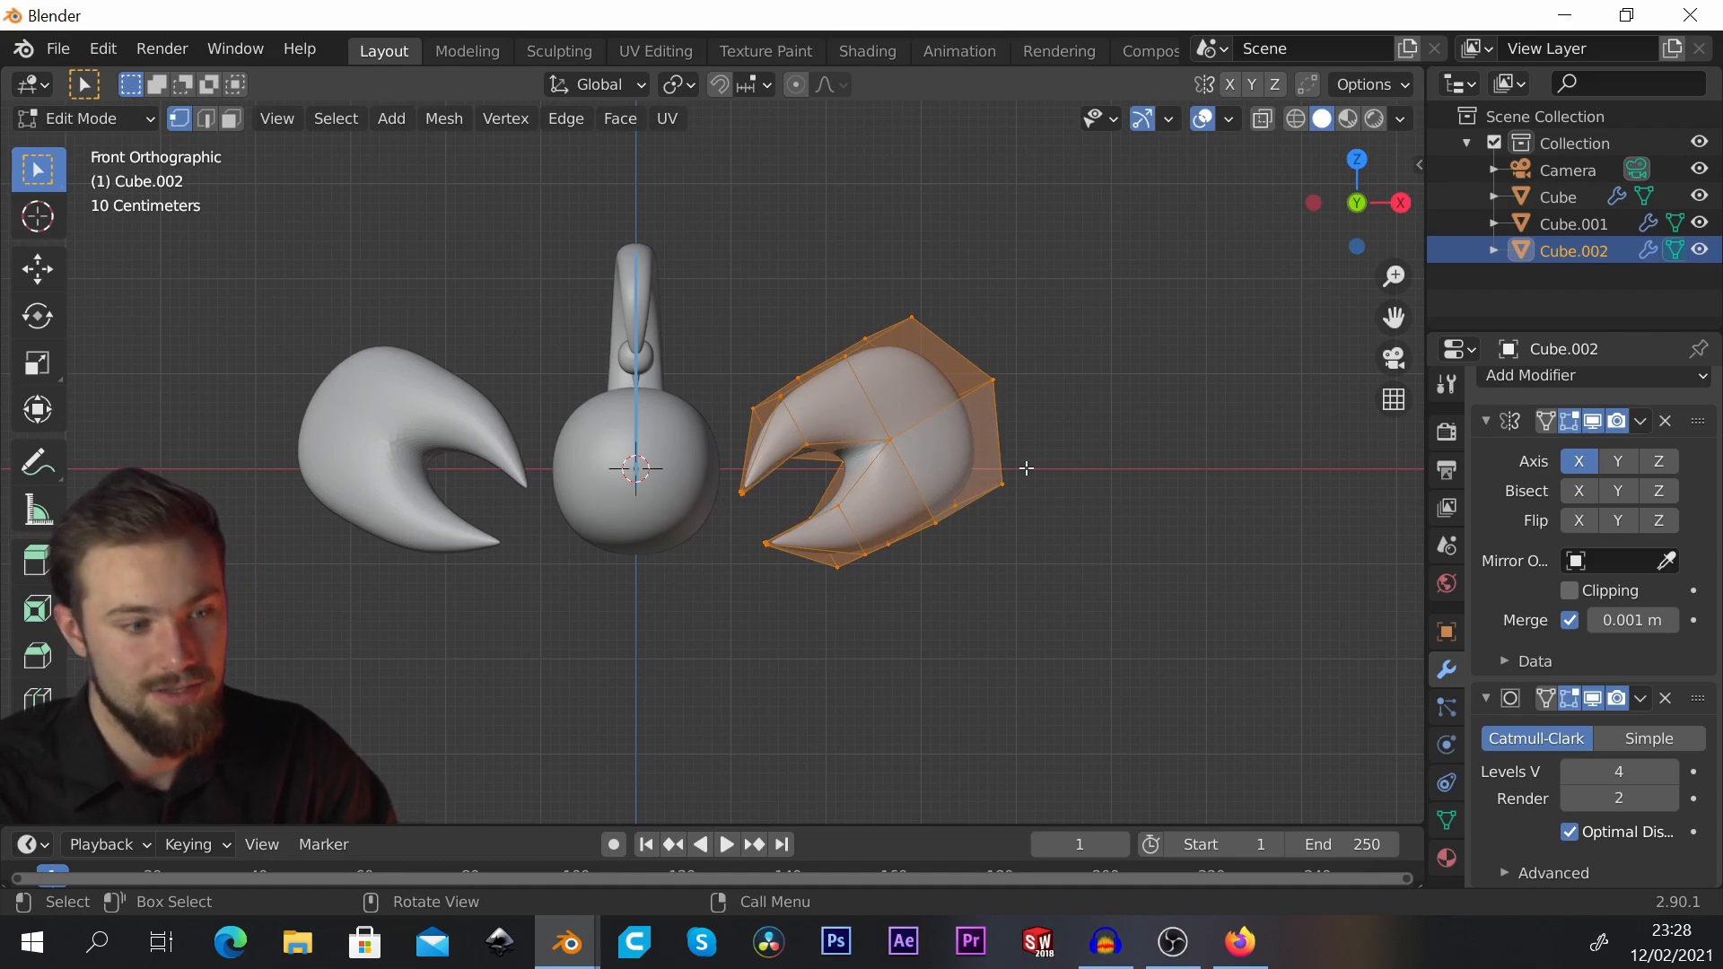
# Step: Shift the rotated claw closer to the body along the X axis and adjust its position along the Y axis
pyautogui.moveTo(1026, 468)
pyautogui.mouseDown(button='middle')
pyautogui.moveTo(1047, 392)
pyautogui.moveTo(1374, 504)
pyautogui.moveTo(1038, 481)
pyautogui.mouseUp(button='middle')
pyautogui.press('KP_1')
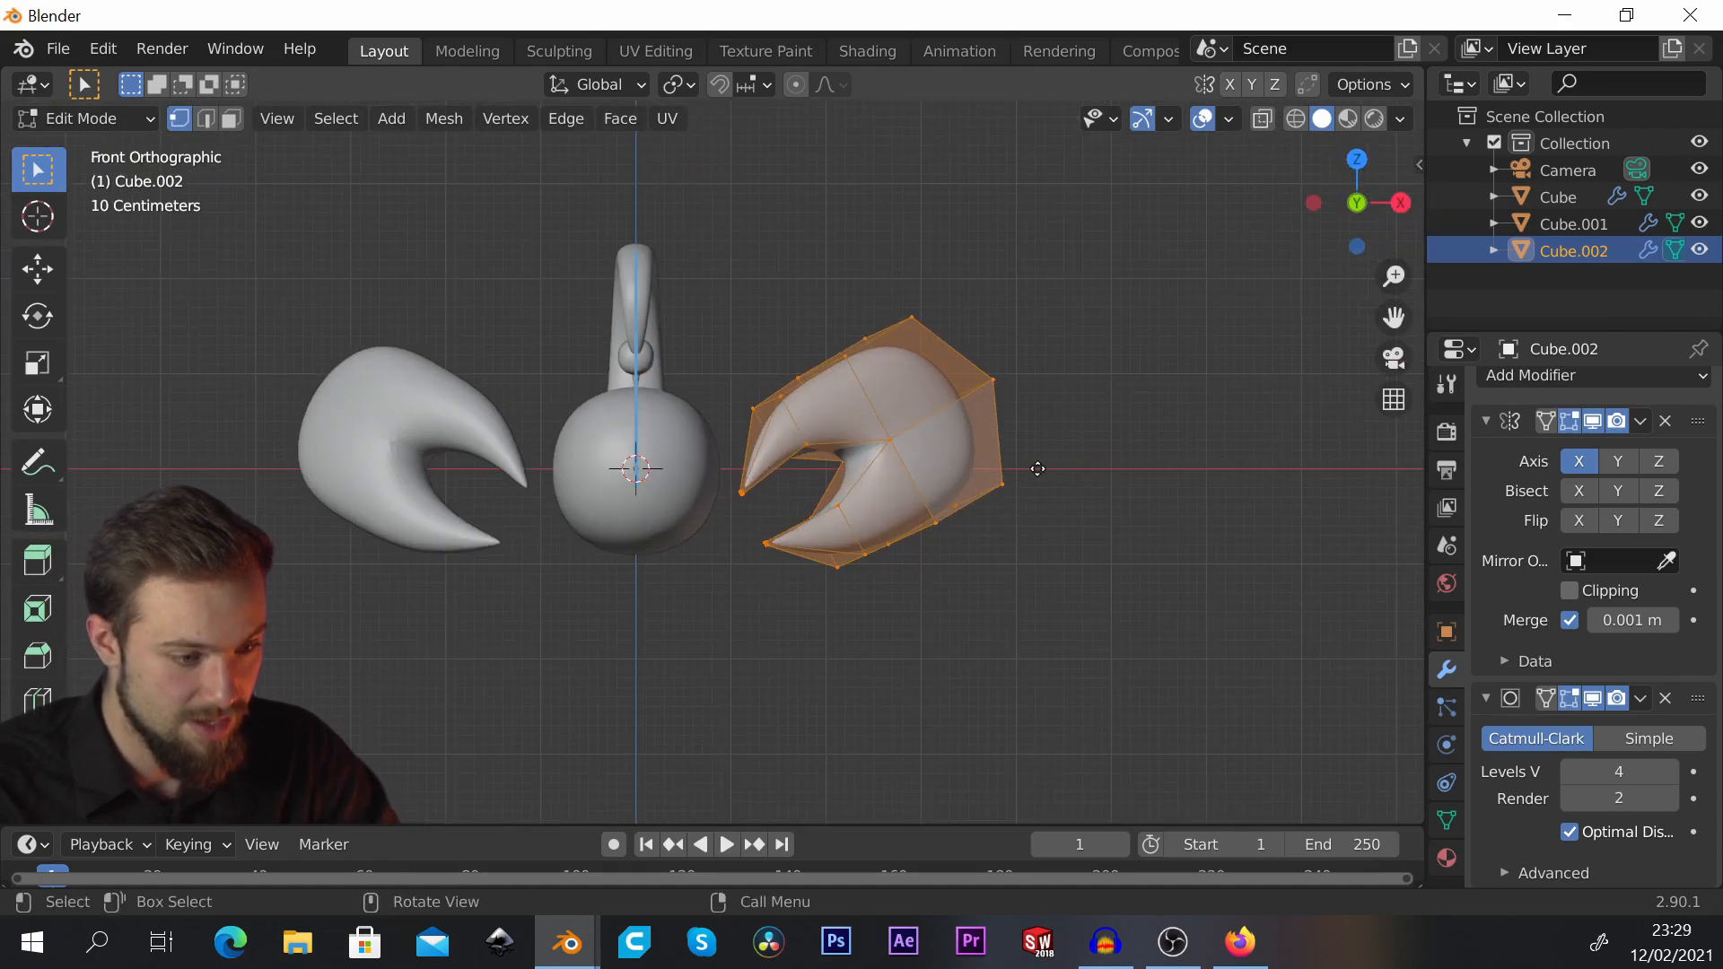
pyautogui.press('g')
pyautogui.press('x')
pyautogui.click(1008, 465)
pyautogui.moveTo(1008, 465); pyautogui.dragTo(732, 588, button='middle')
pyautogui.press('g')
pyautogui.press('y')
pyautogui.click(862, 577)
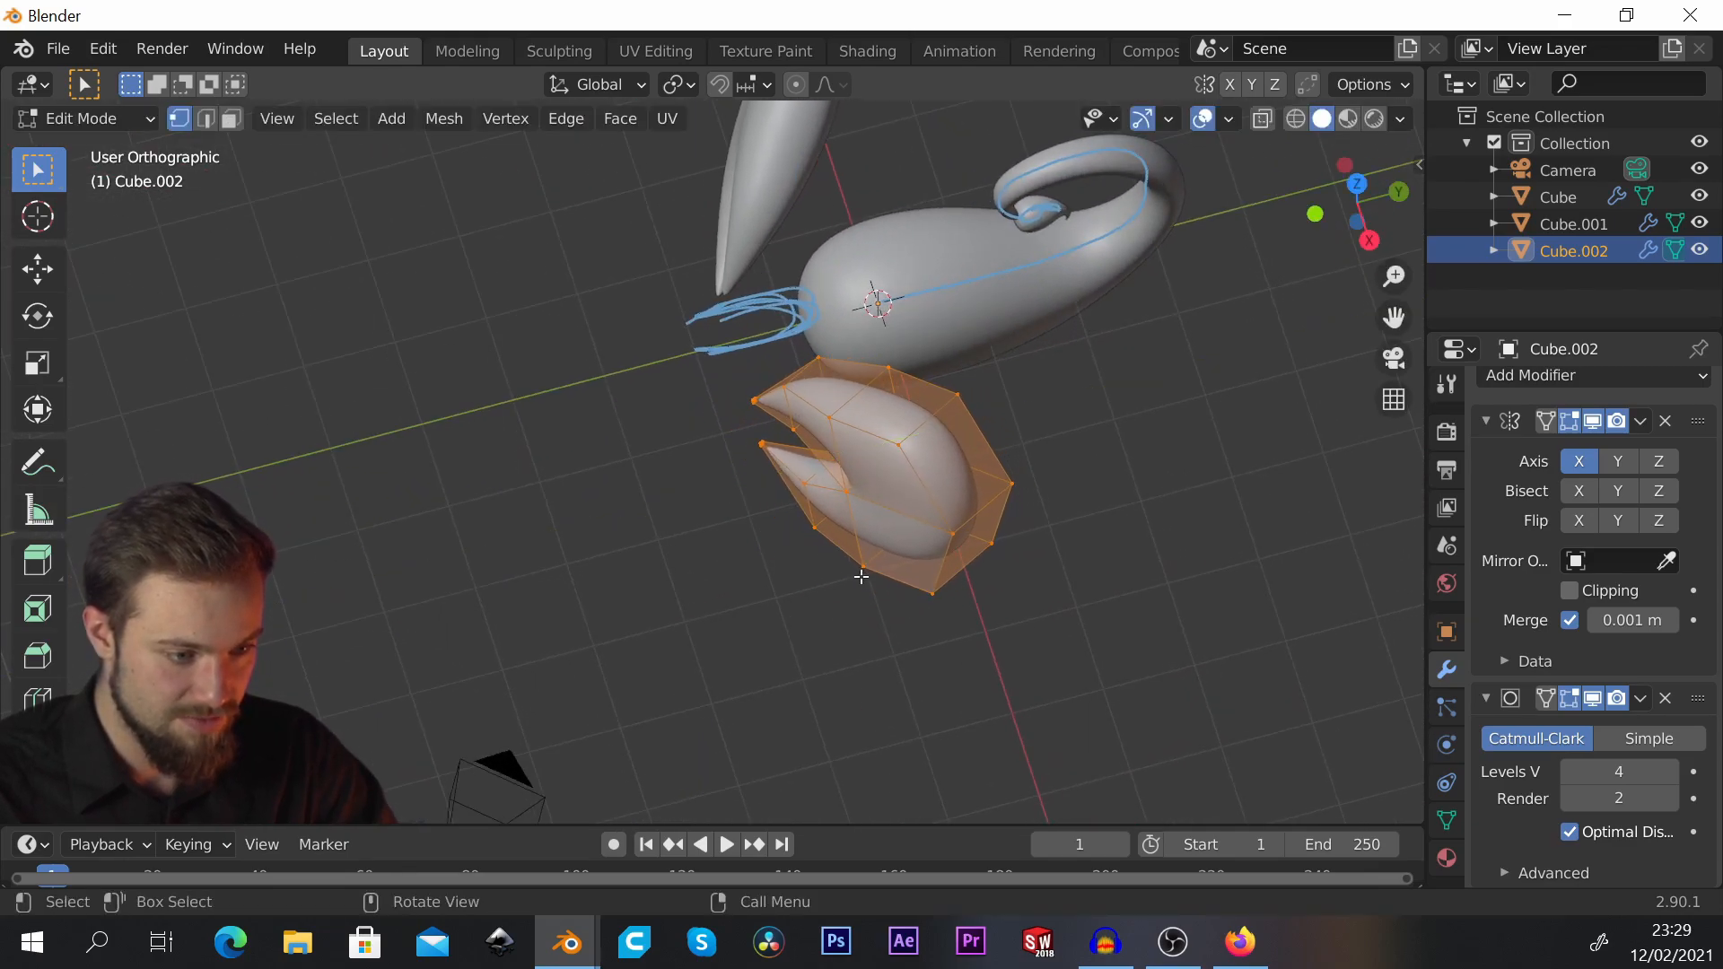
# Step: Examine the placement and orientation of both mirrored claws around the body from several sides
pyautogui.moveTo(862, 577); pyautogui.dragTo(721, 415, button='middle')
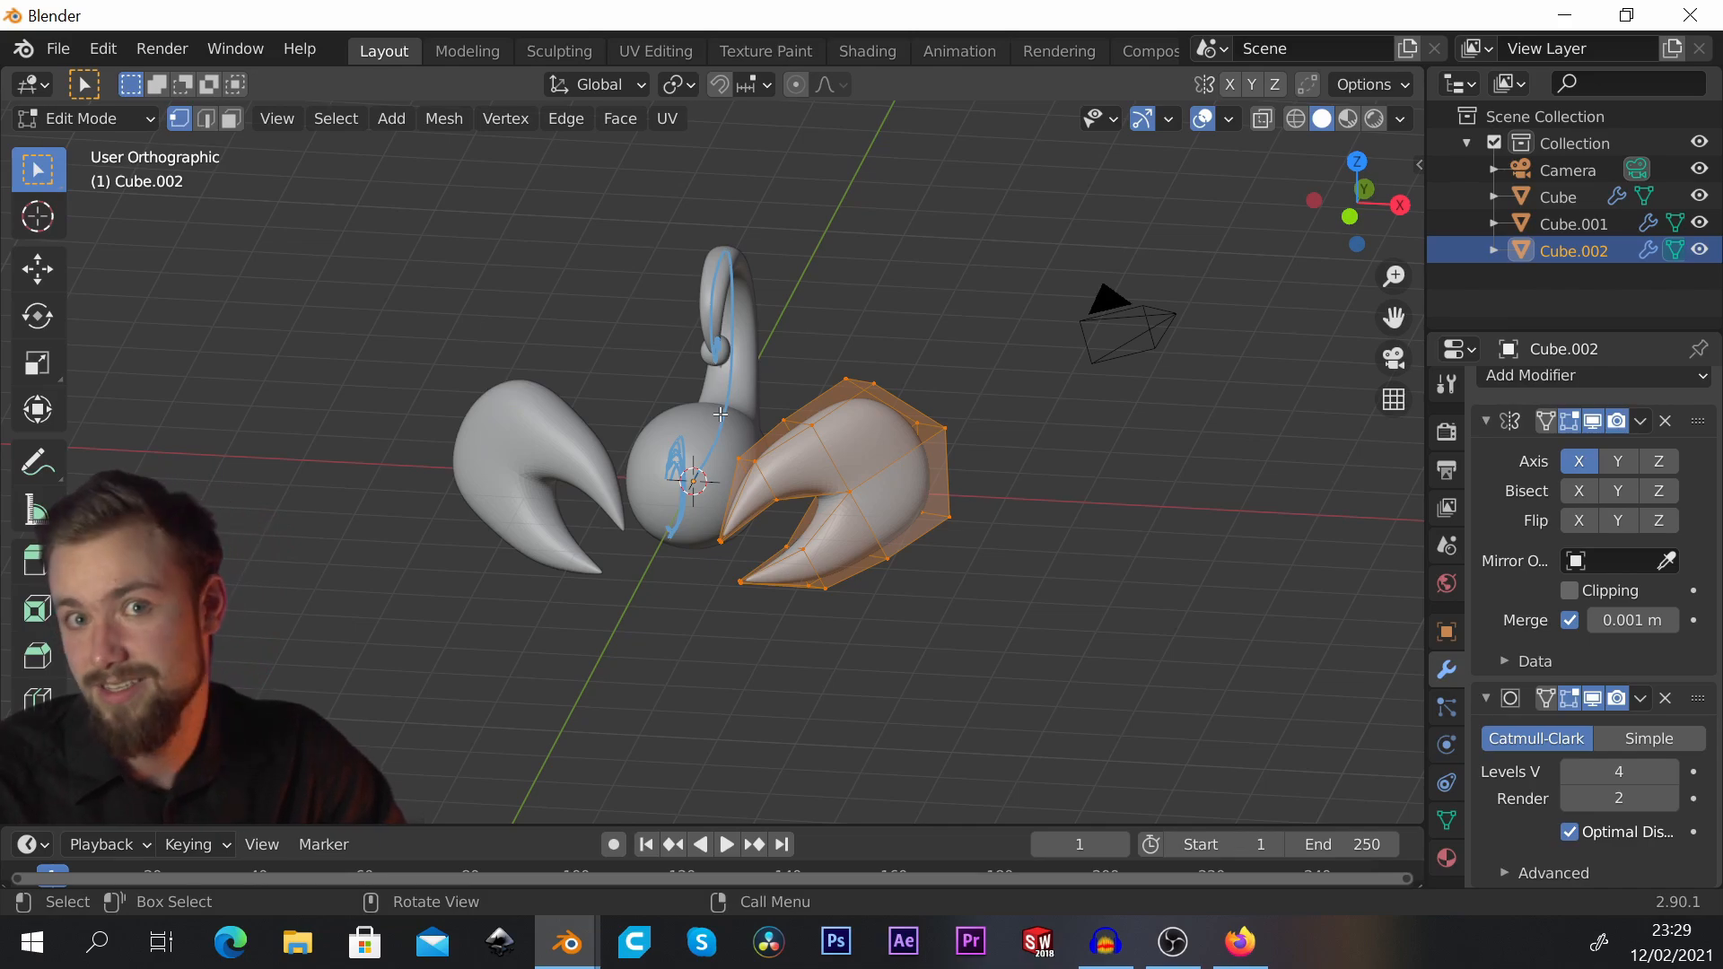
pyautogui.moveTo(818, 358); pyautogui.dragTo(585, 391, button='middle')
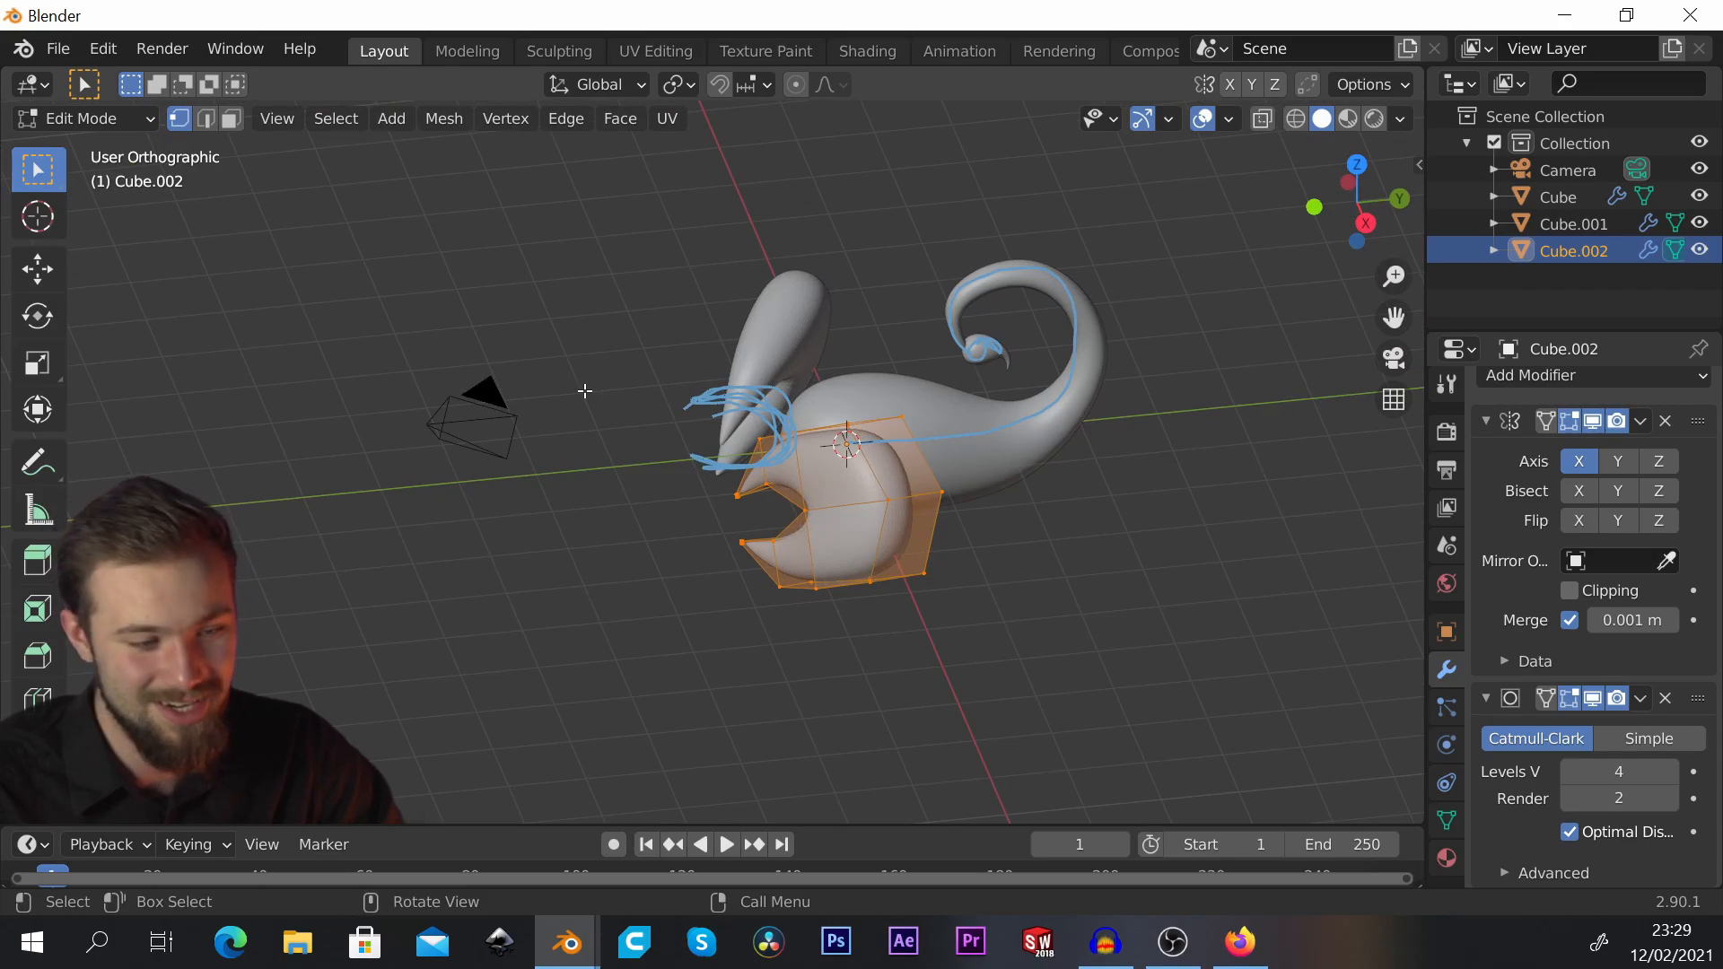
pyautogui.keyDown('shift'); pyautogui.moveTo(804, 409); pyautogui.dragTo(862, 372, button='middle'); pyautogui.keyUp('shift')
pyautogui.moveTo(739, 377); pyautogui.dragTo(679, 474, button='middle')
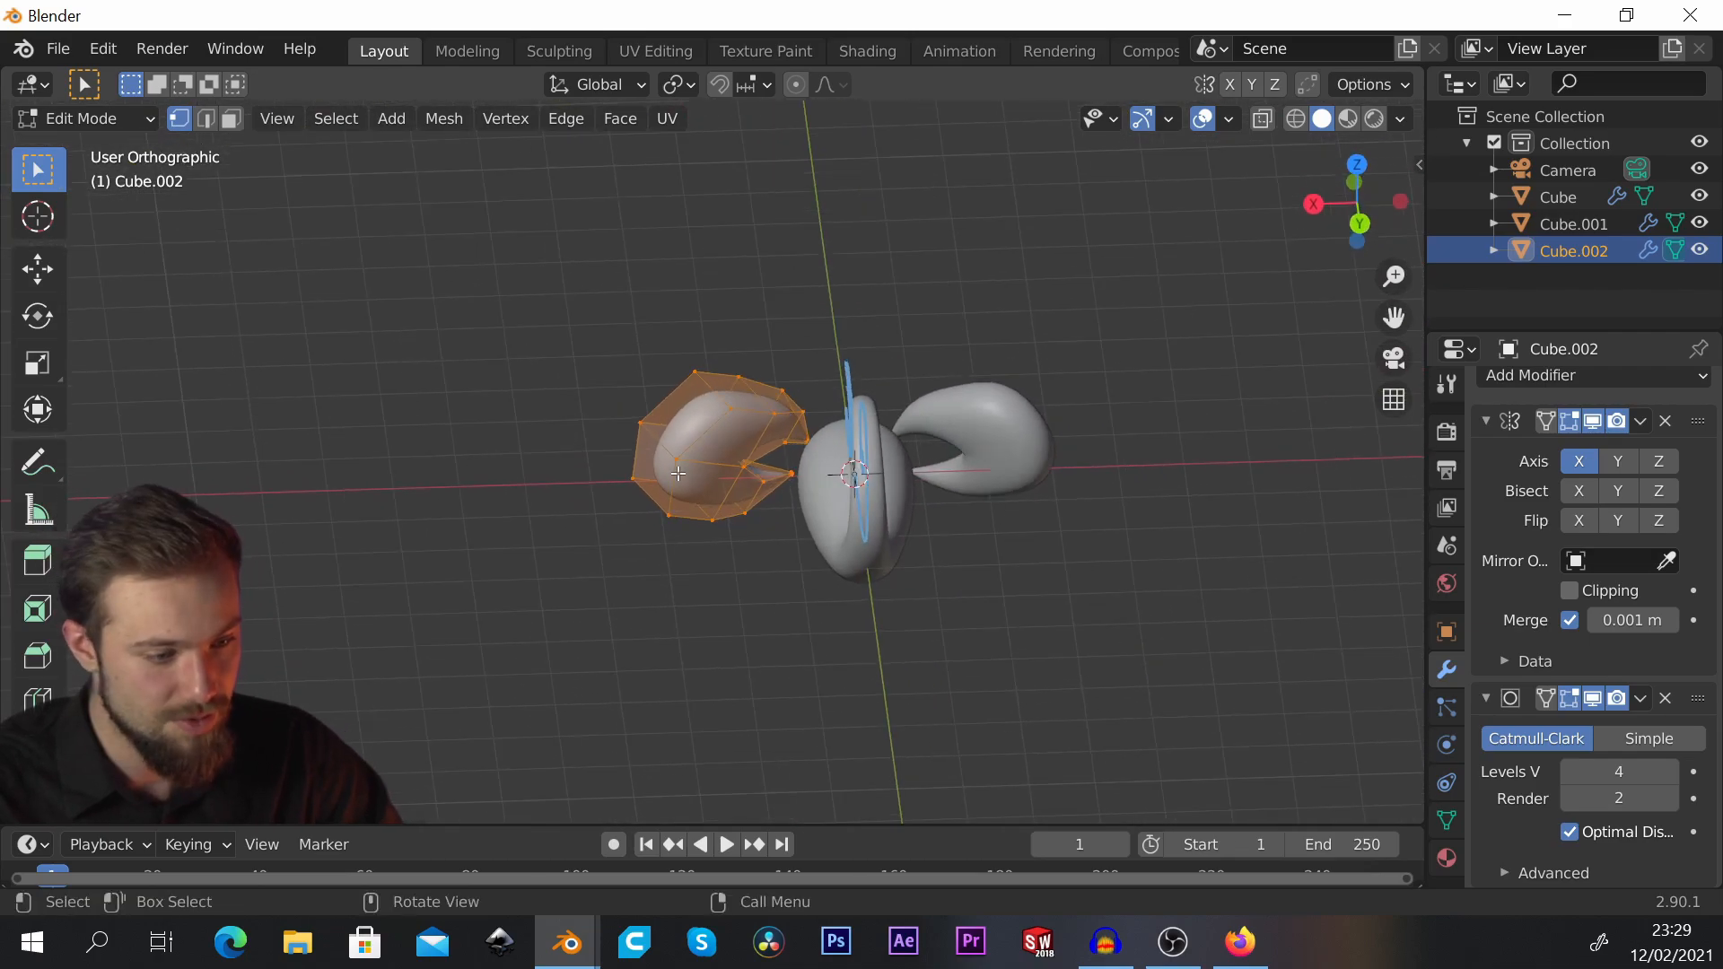
pyautogui.click(629, 446)
pyautogui.keyDown('shift'); pyautogui.click(670, 517); pyautogui.keyUp('shift')
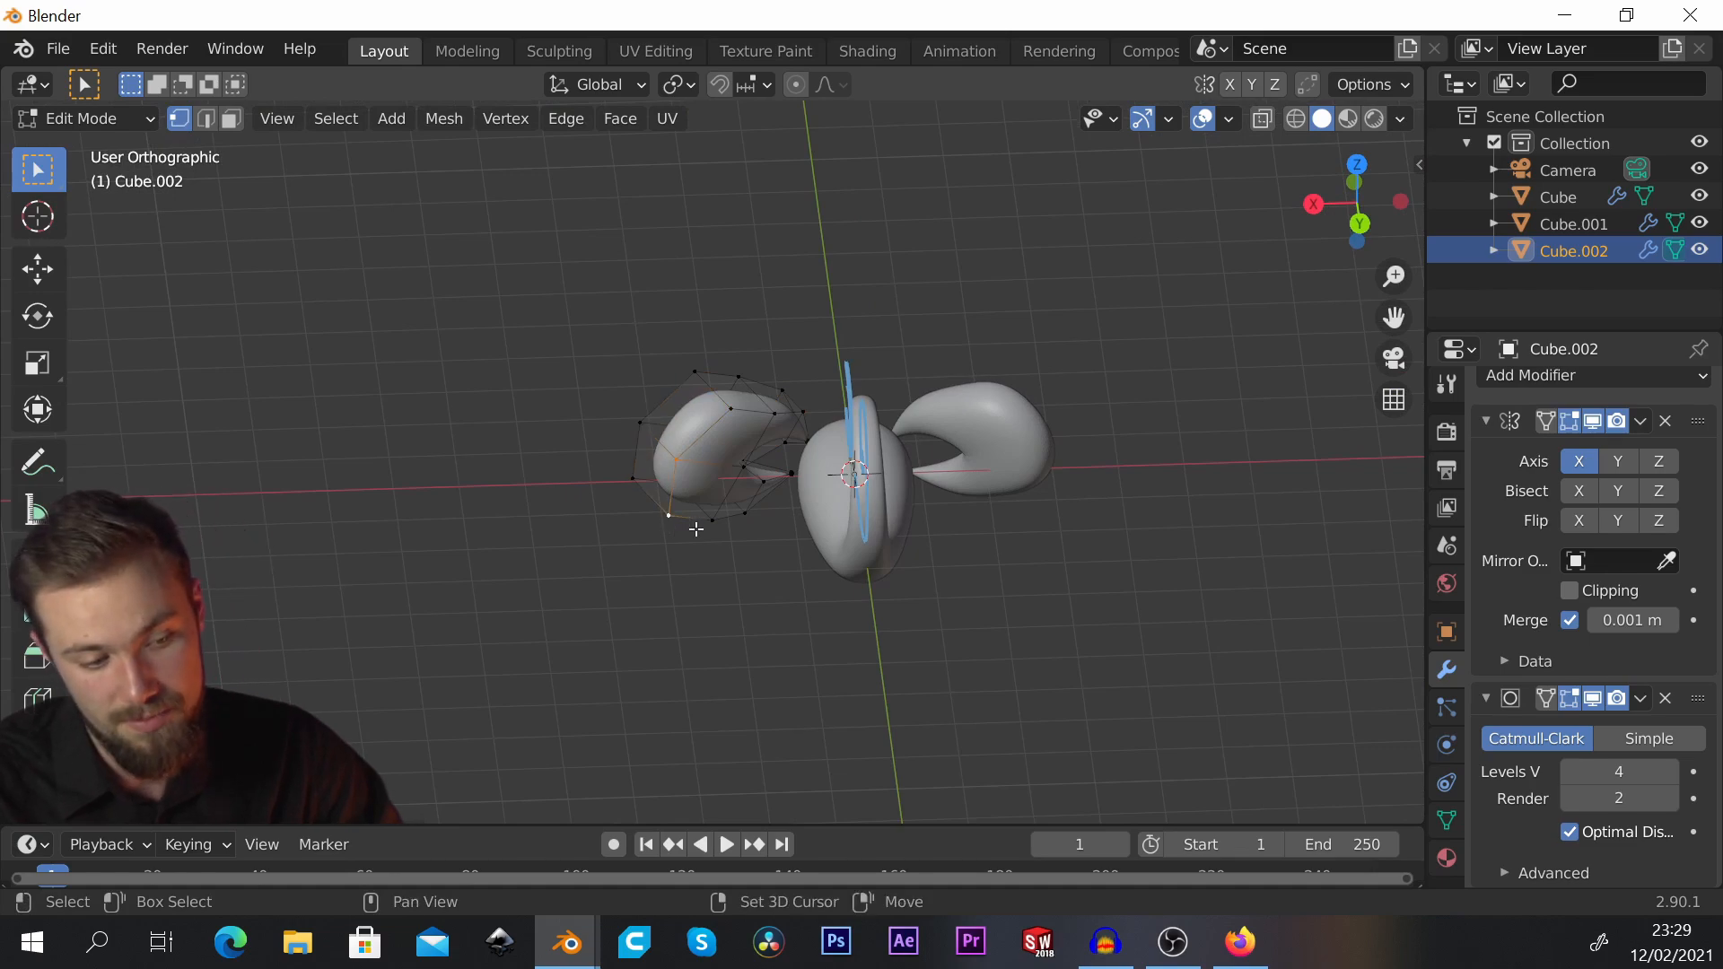
pyautogui.keyDown('shift'); pyautogui.click(742, 466); pyautogui.keyUp('shift')
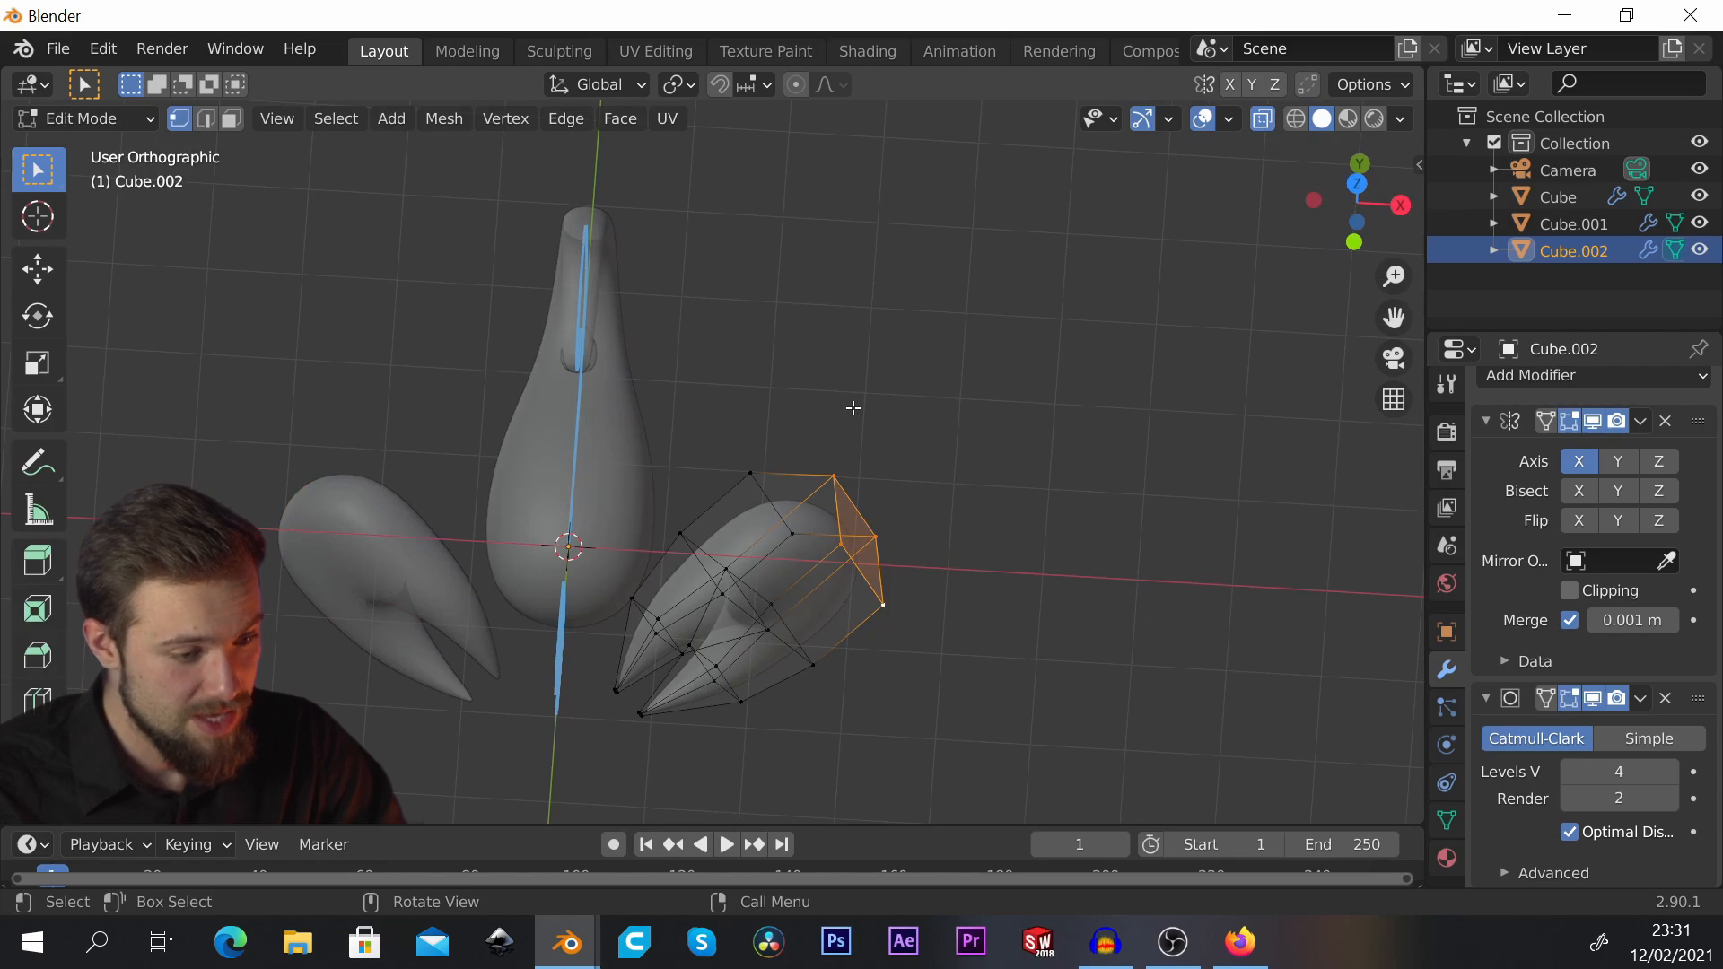
# Step: Select the entire claw mesh and move it forward and slightly toward the body in the top view
pyautogui.press('KP_7')
pyautogui.scroll(-1, 865, 364)
pyautogui.scroll(2, 700, 623)
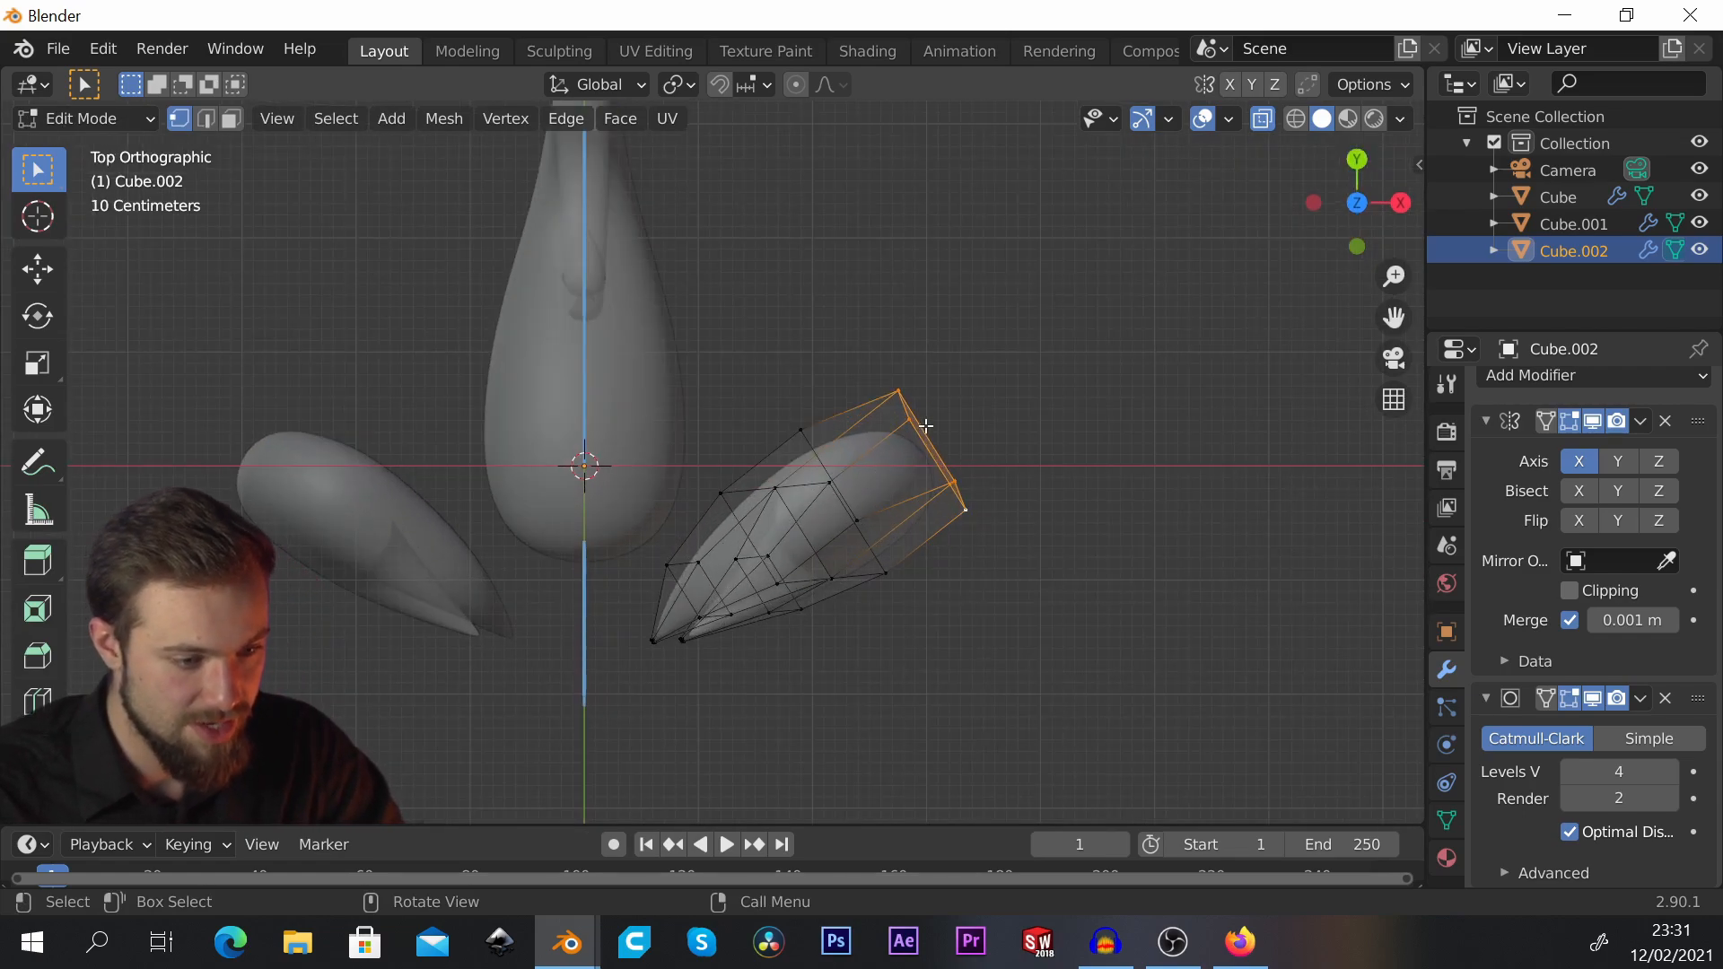
pyautogui.press('a')
pyautogui.hotkey('alt', 'a')
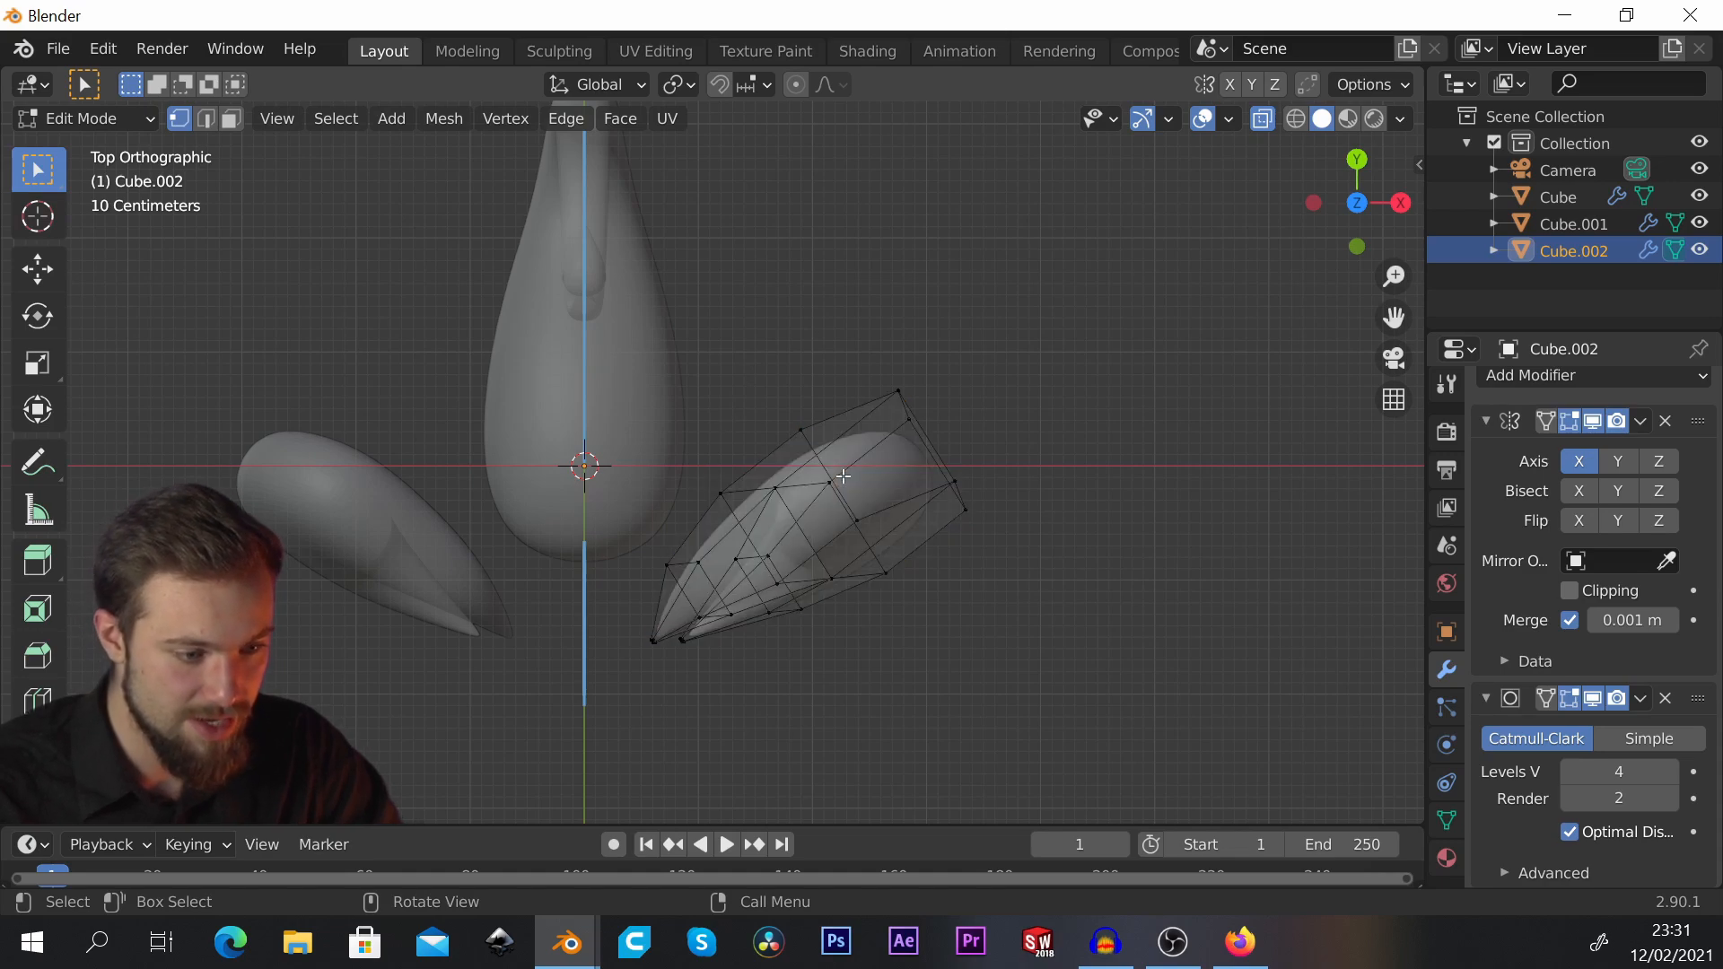
pyautogui.press('a')
pyautogui.press('g')
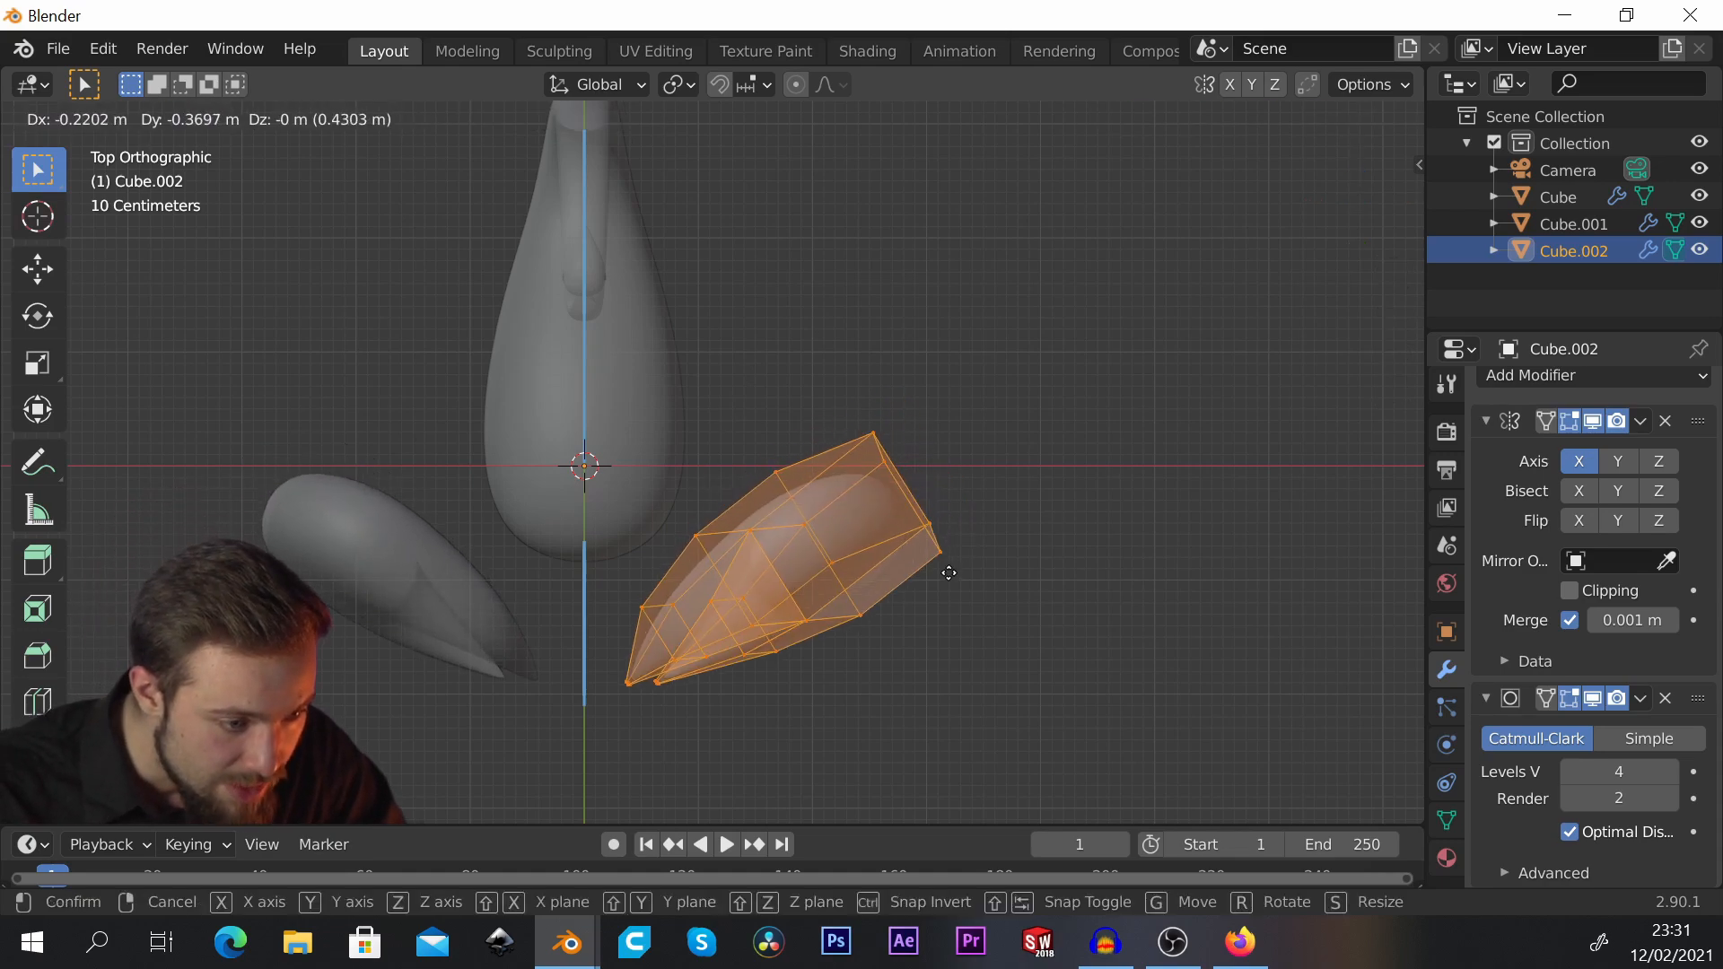
pyautogui.click(938, 585)
# Step: Rotate the entire claw slightly in the top view to refine the direction its pincers point
pyautogui.press('r')
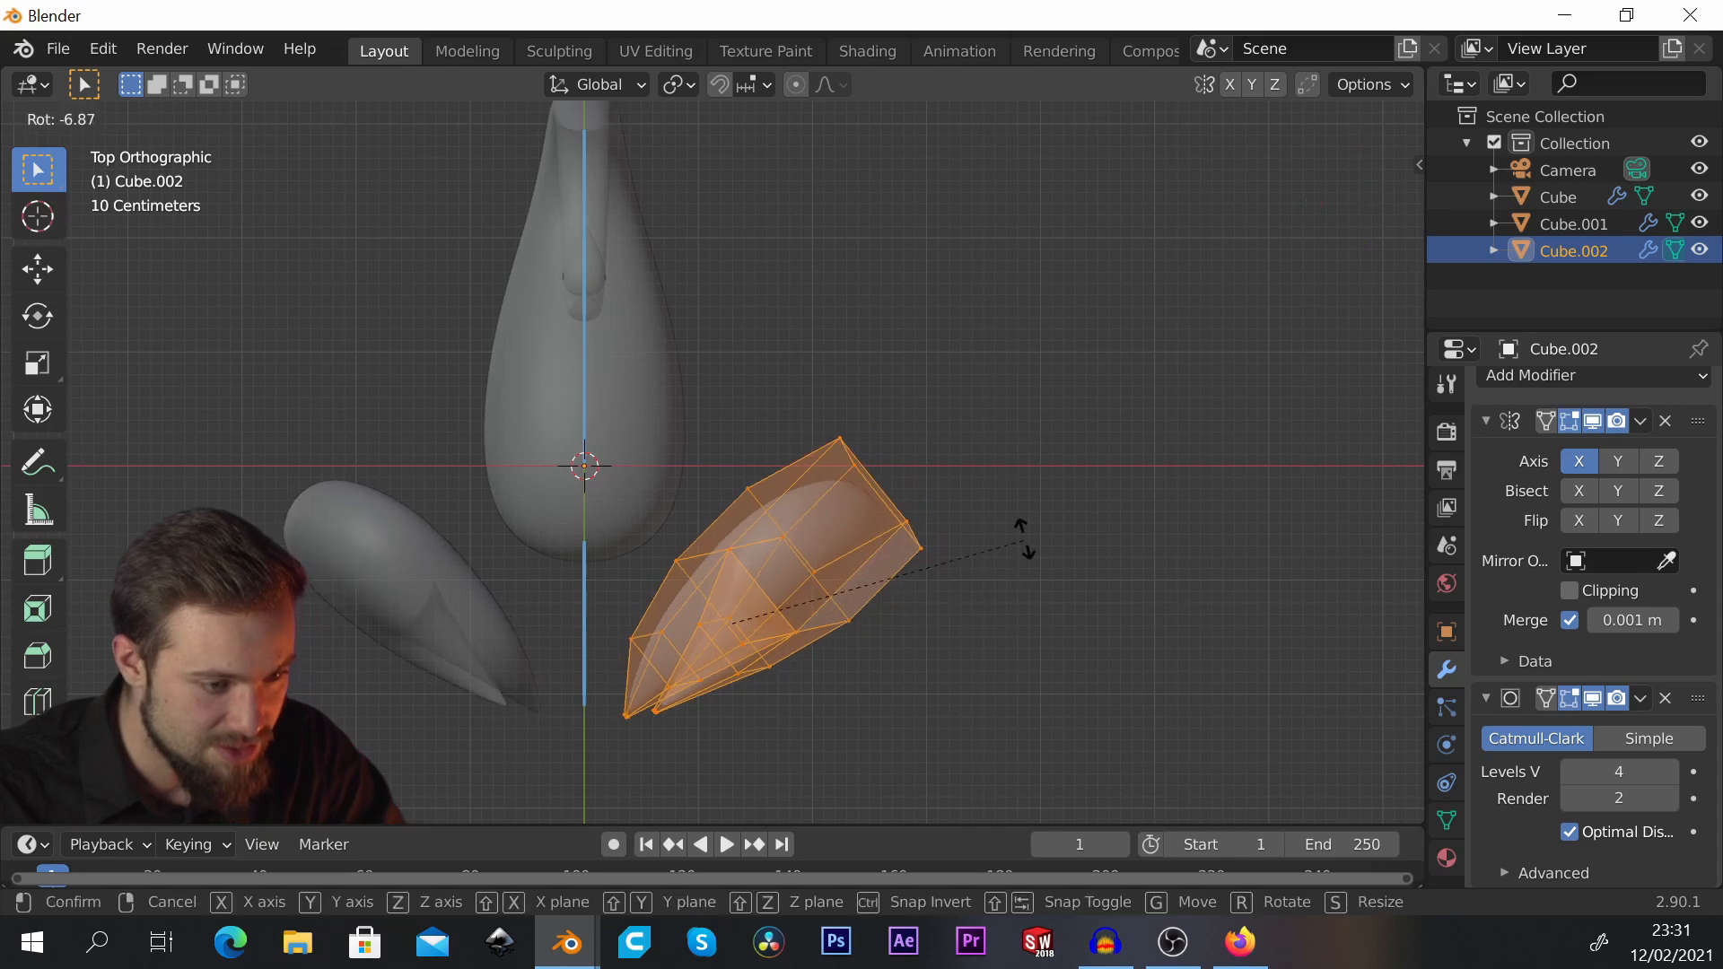
pyautogui.click(1023, 519)
pyautogui.press('r')
pyautogui.click(1029, 532)
# Step: Select the claw's rear face loop and extrude it about 1.1 m along its normal in the top view
pyautogui.moveTo(1029, 532); pyautogui.dragTo(845, 397, button='middle')
pyautogui.hotkey('alt', 'a')
pyautogui.scroll(2, 844, 397)
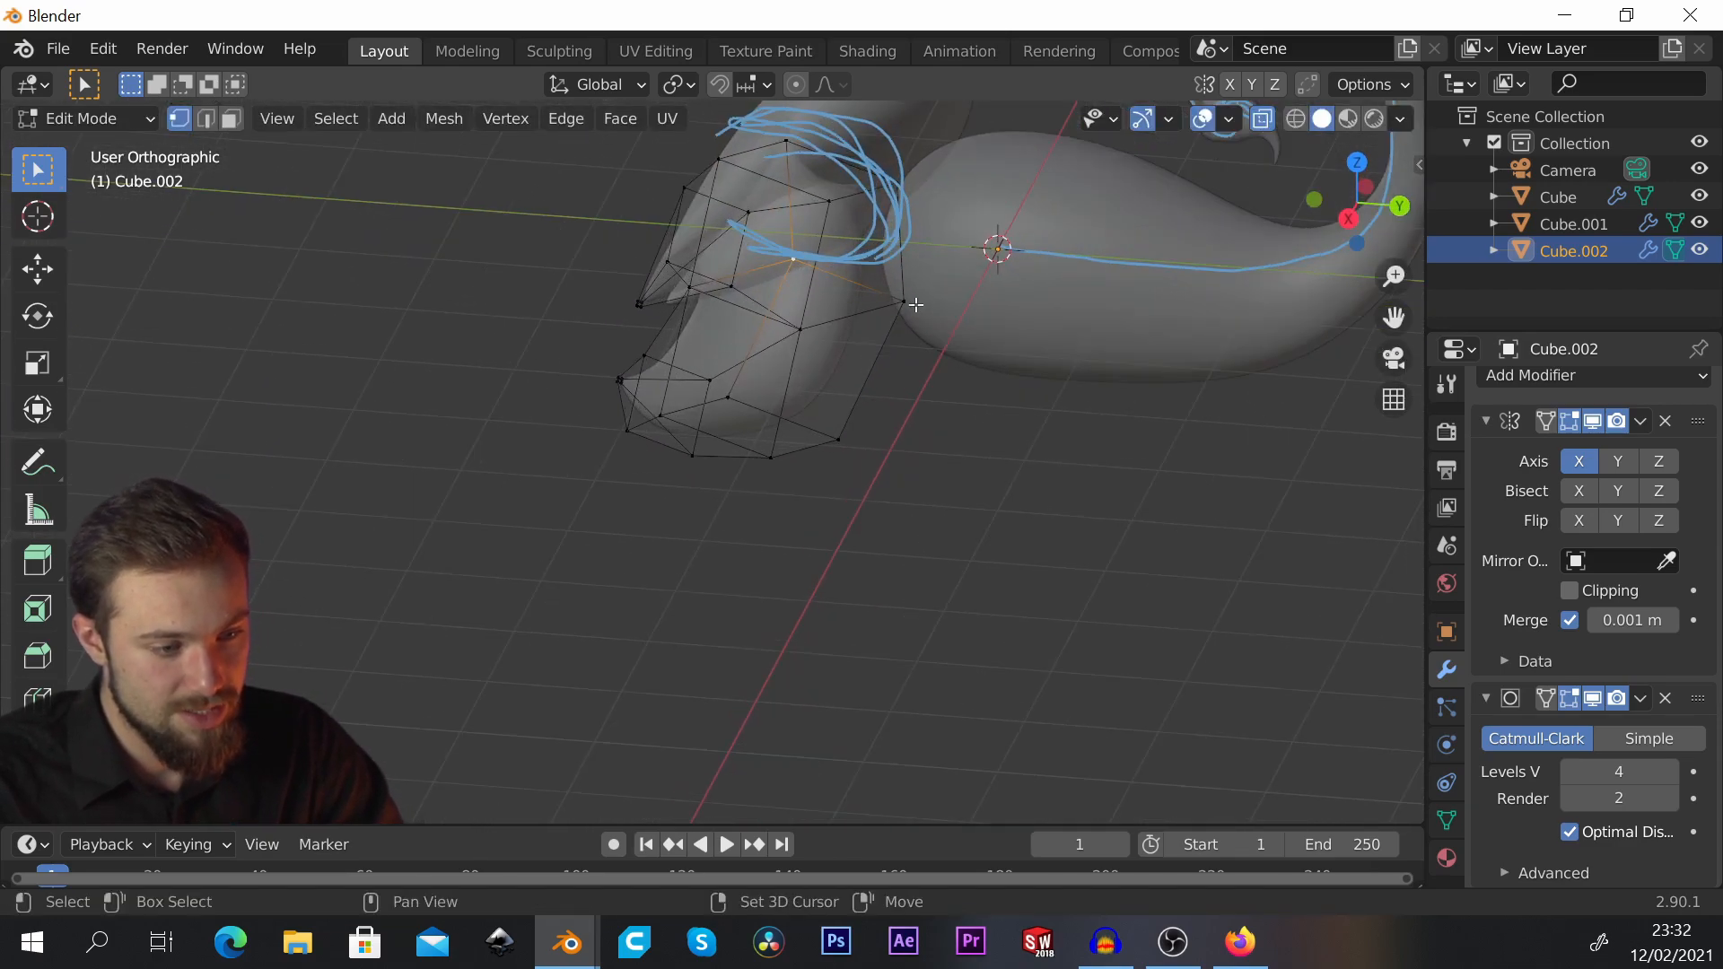
pyautogui.keyDown('alt'); pyautogui.click(741, 382); pyautogui.keyUp('alt')
pyautogui.moveTo(742, 382); pyautogui.dragTo(1034, 260, button='middle')
pyautogui.press('KP_7')
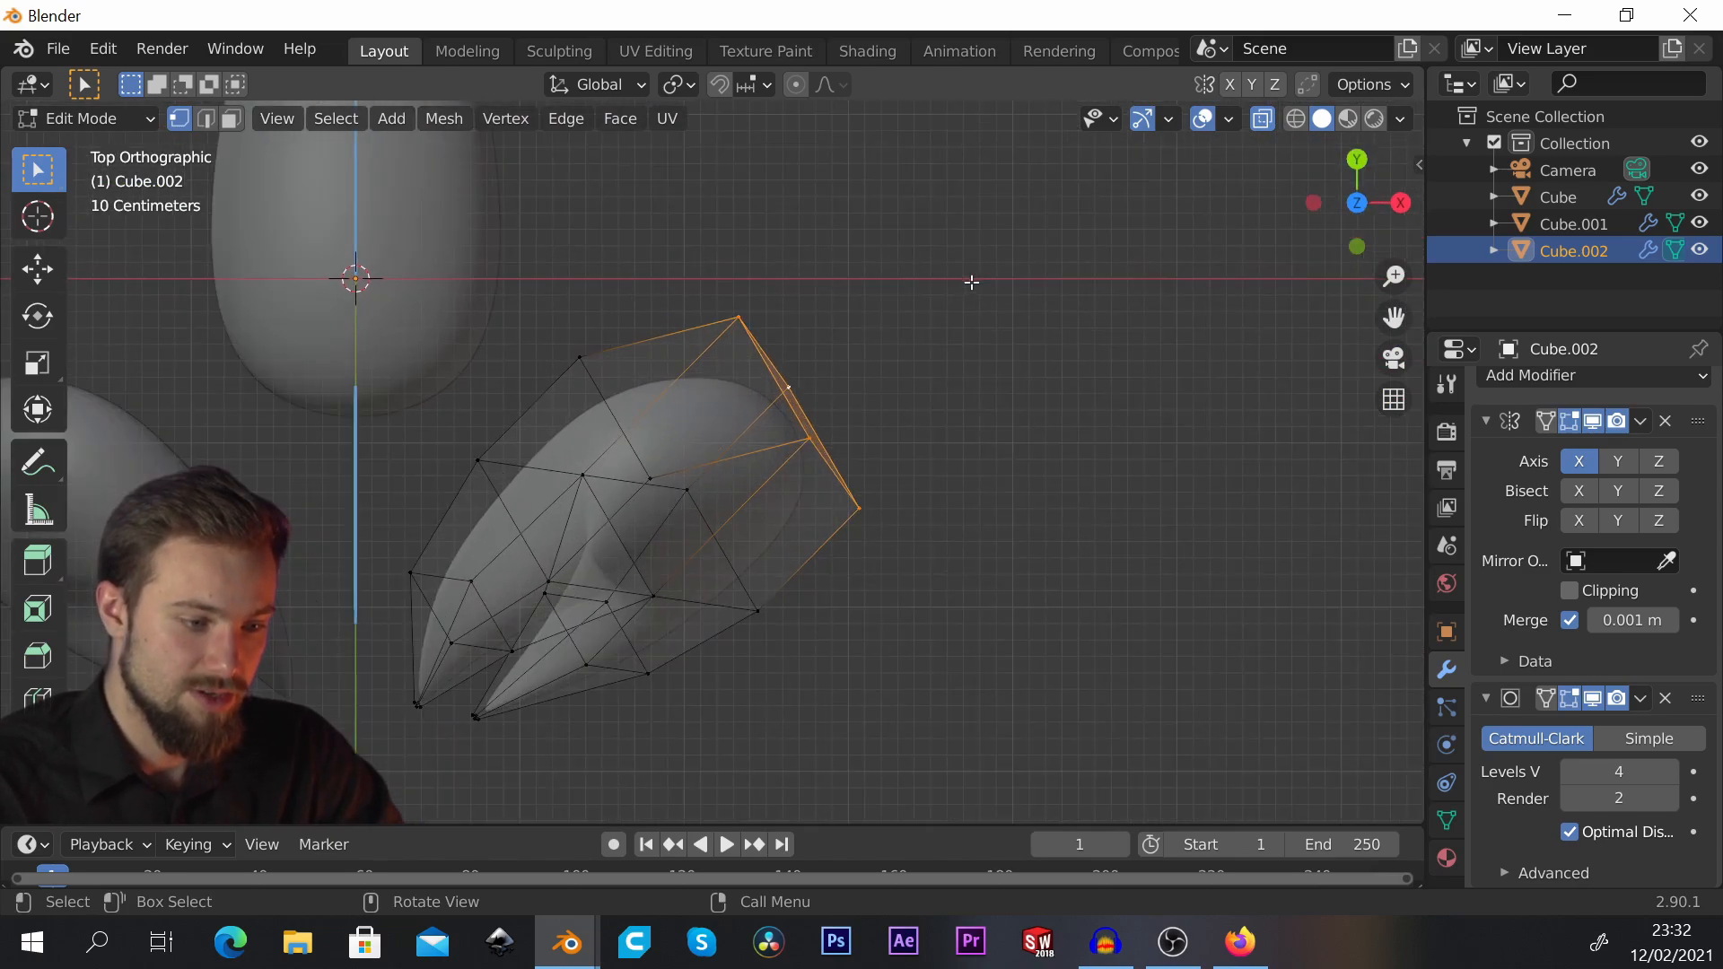
pyautogui.press('e')
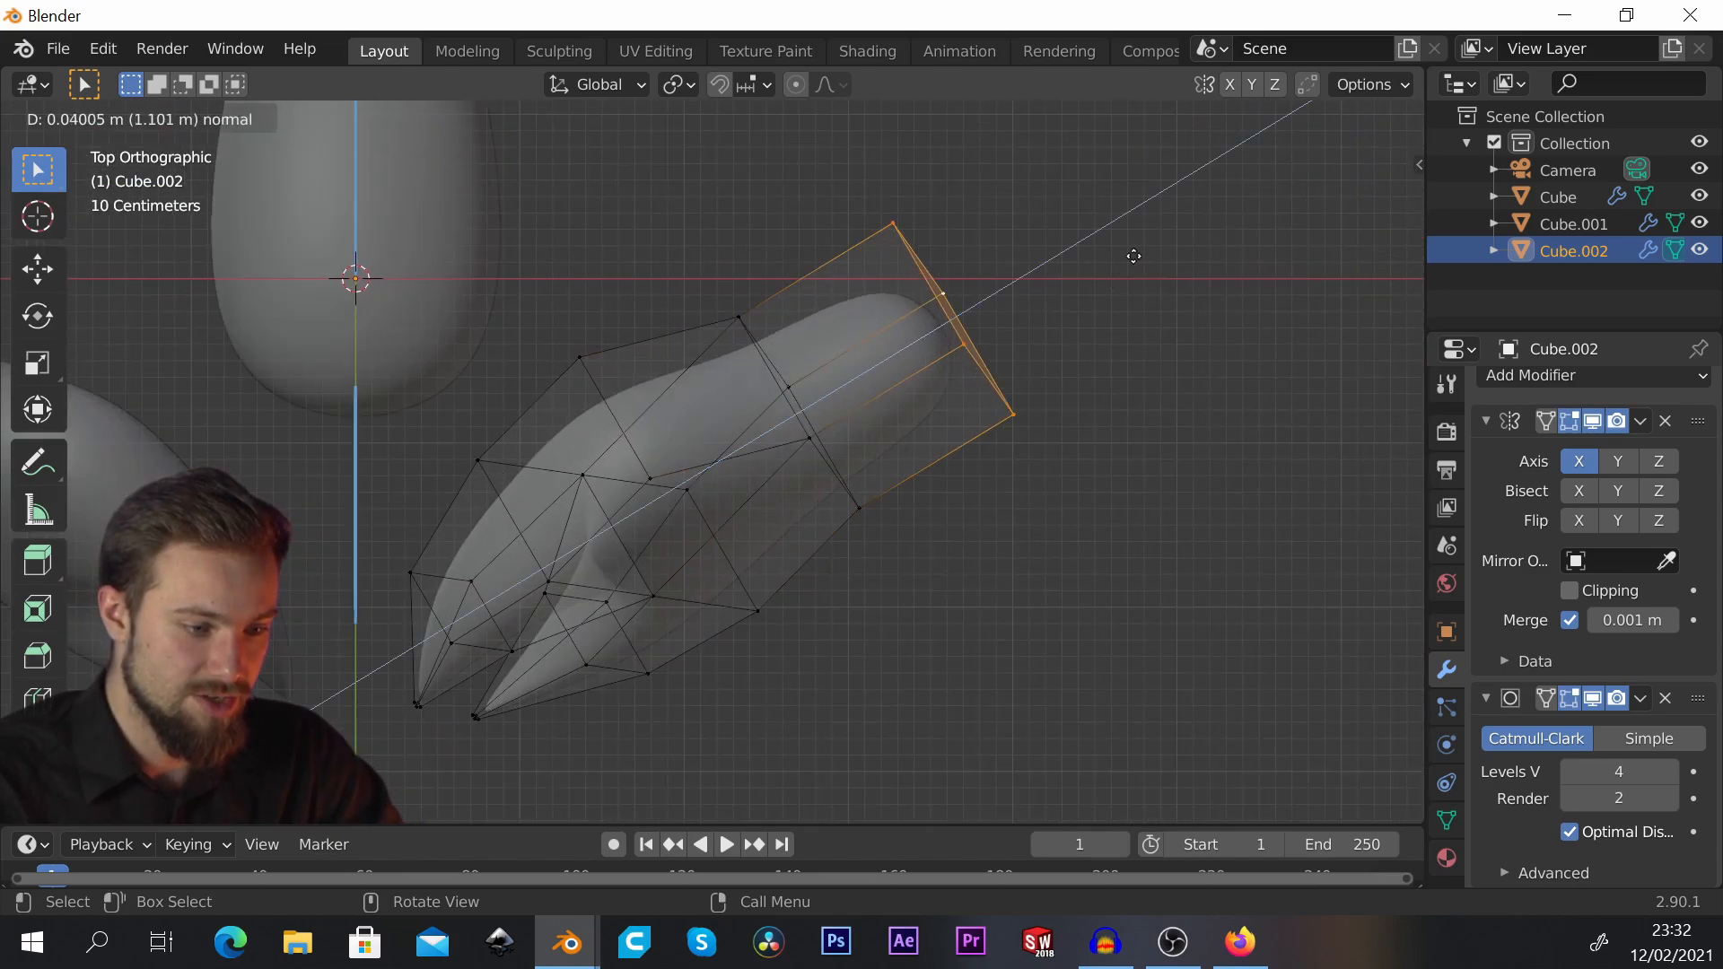
pyautogui.press('Escape')
# Step: Move the extruded rear section inward so the arm runs straight back from the claw
pyautogui.scroll(-2, 1147, 276)
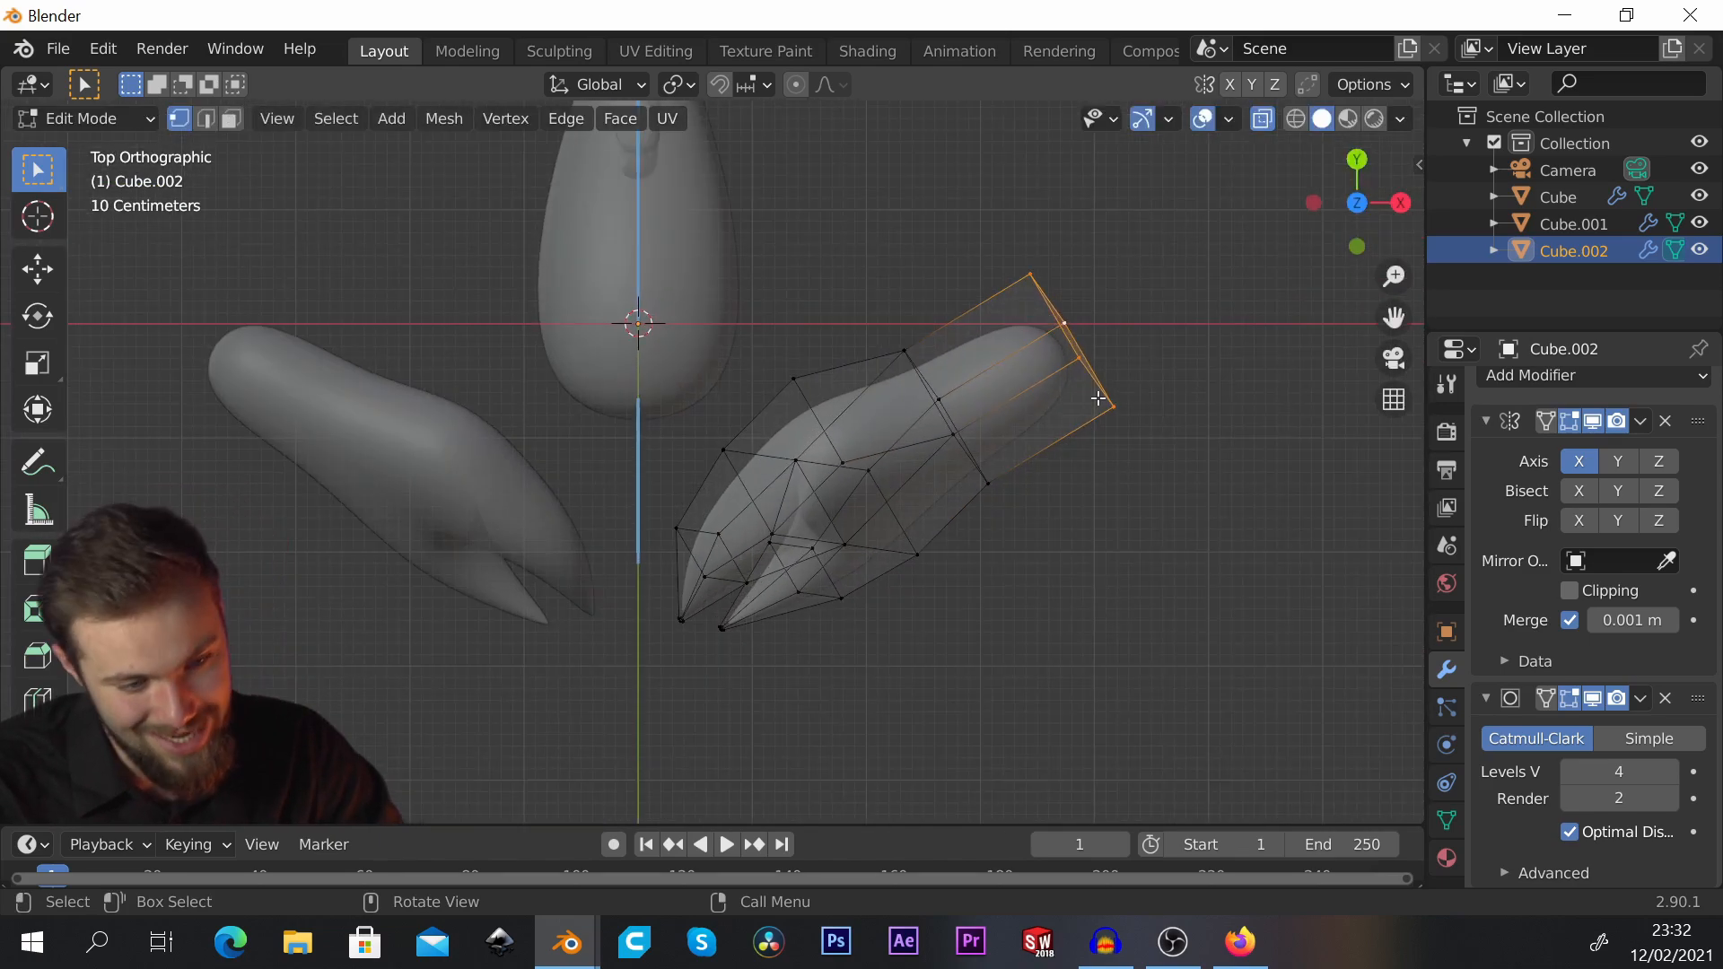
pyautogui.keyDown('shift'); pyautogui.moveTo(1099, 398); pyautogui.dragTo(853, 269, button='middle'); pyautogui.keyUp('shift')
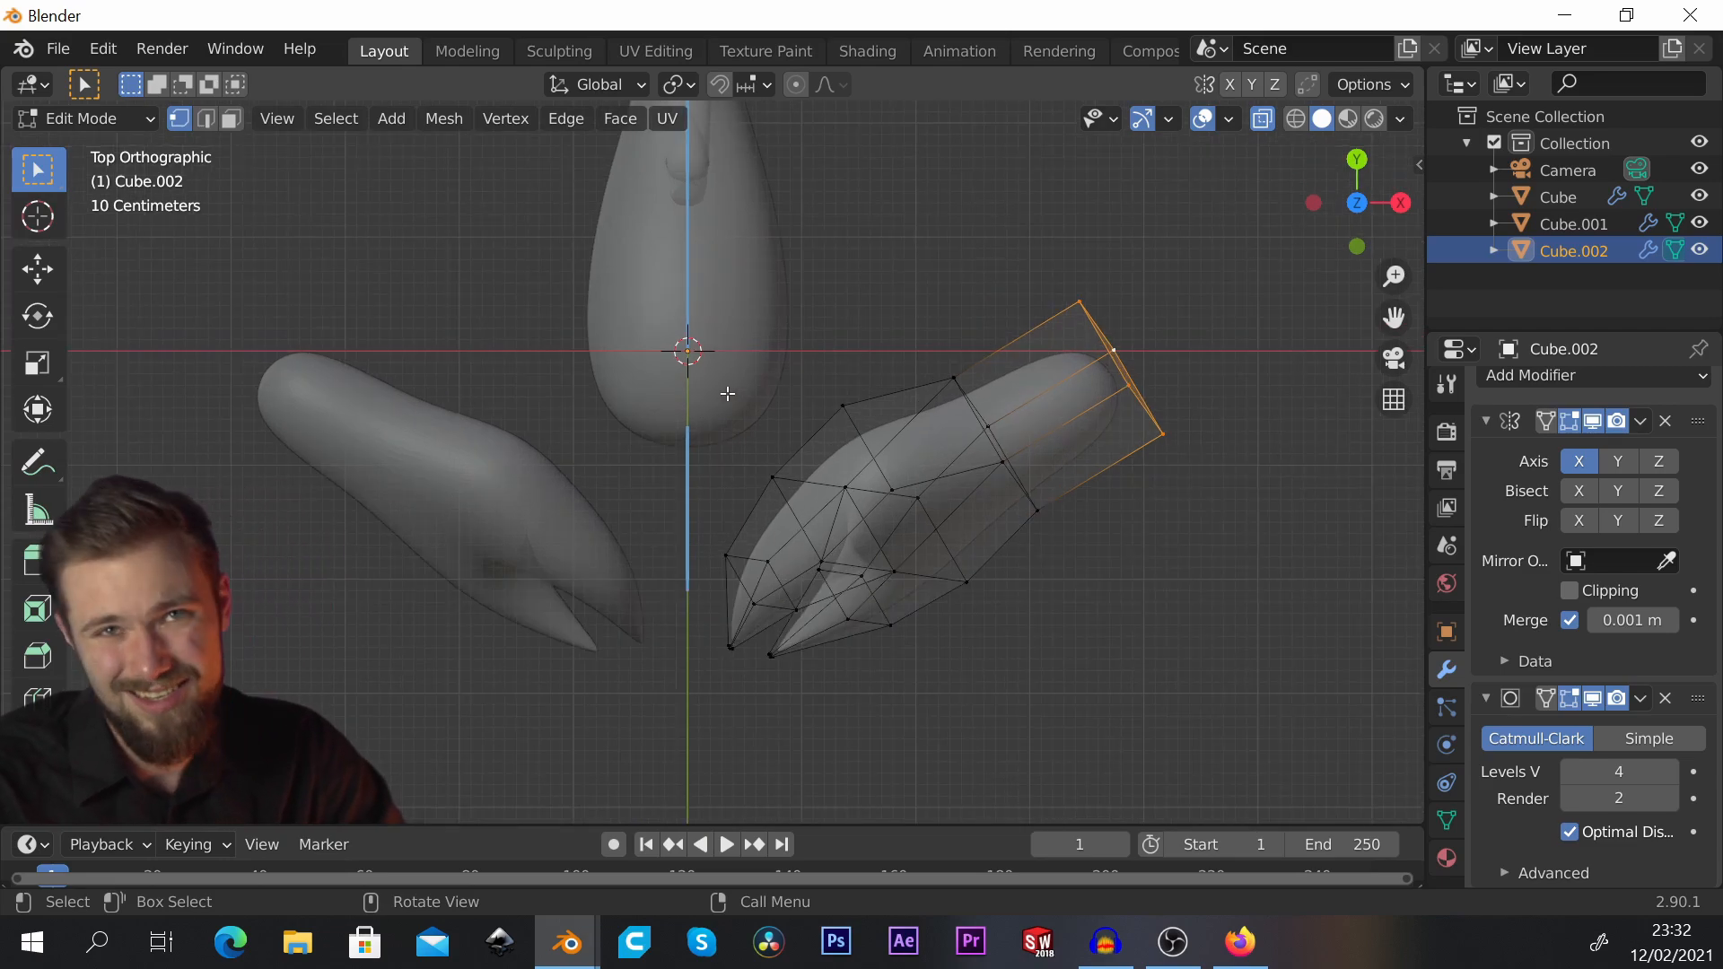
pyautogui.keyDown('shift'); pyautogui.moveTo(727, 393); pyautogui.dragTo(782, 415, button='middle'); pyautogui.keyUp('shift')
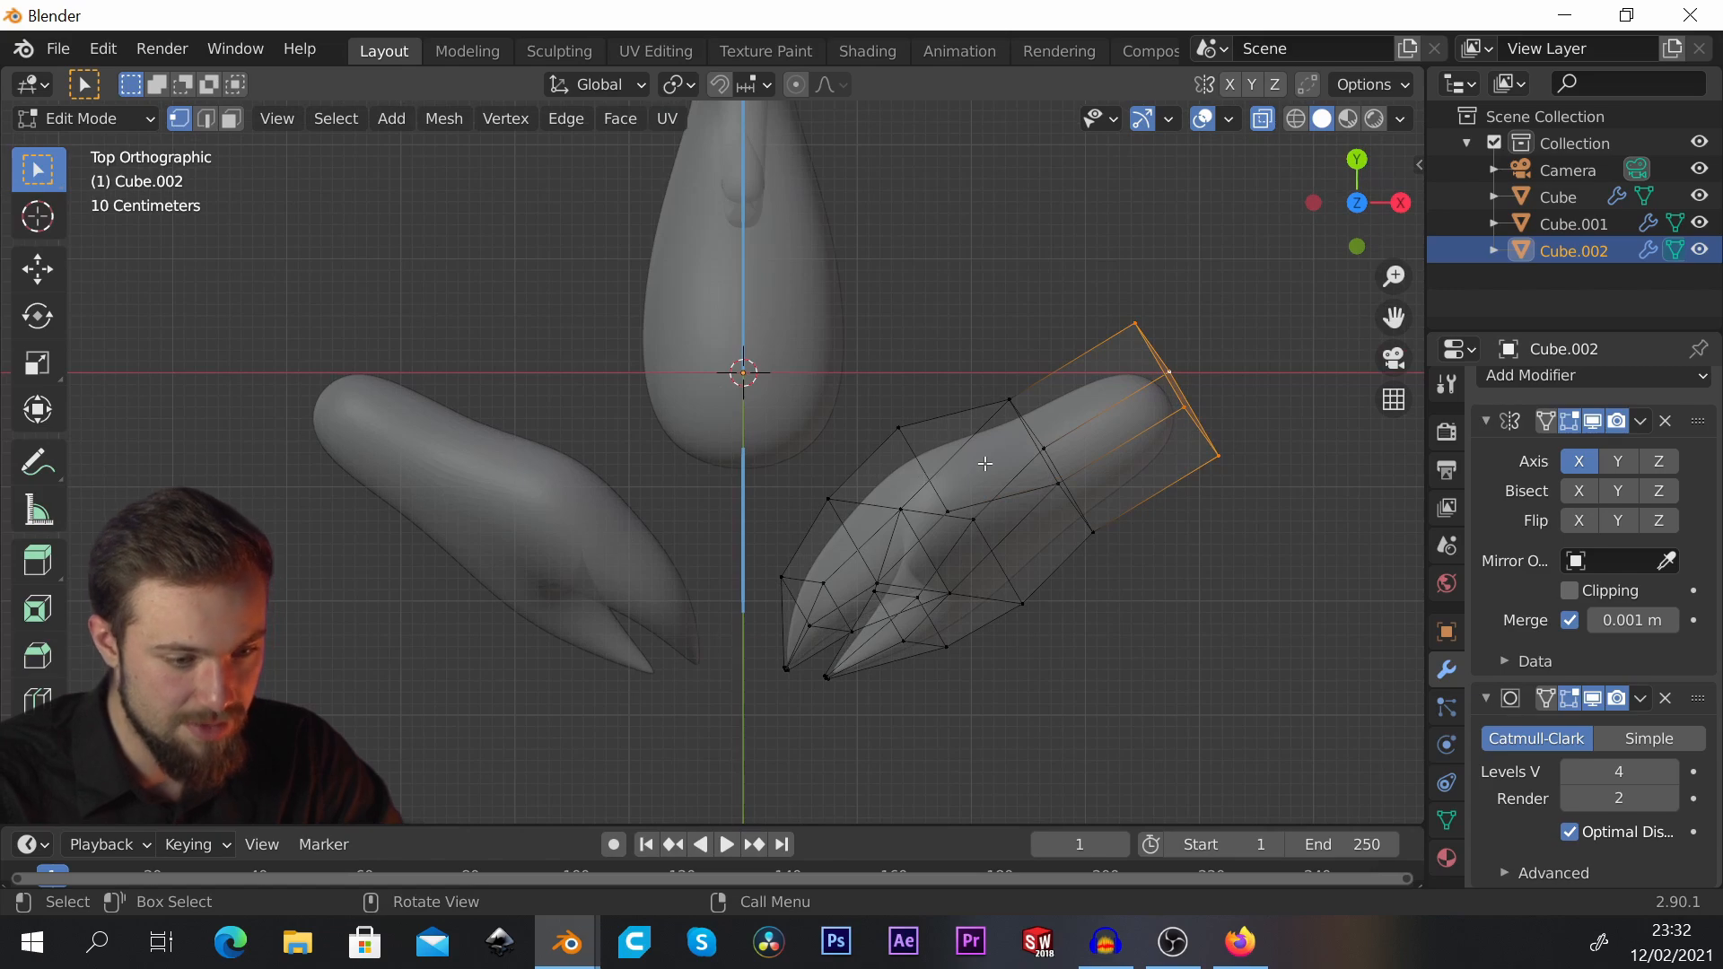
pyautogui.keyDown('shift'); pyautogui.moveTo(1074, 529); pyautogui.dragTo(1097, 556, button='middle'); pyautogui.keyUp('shift')
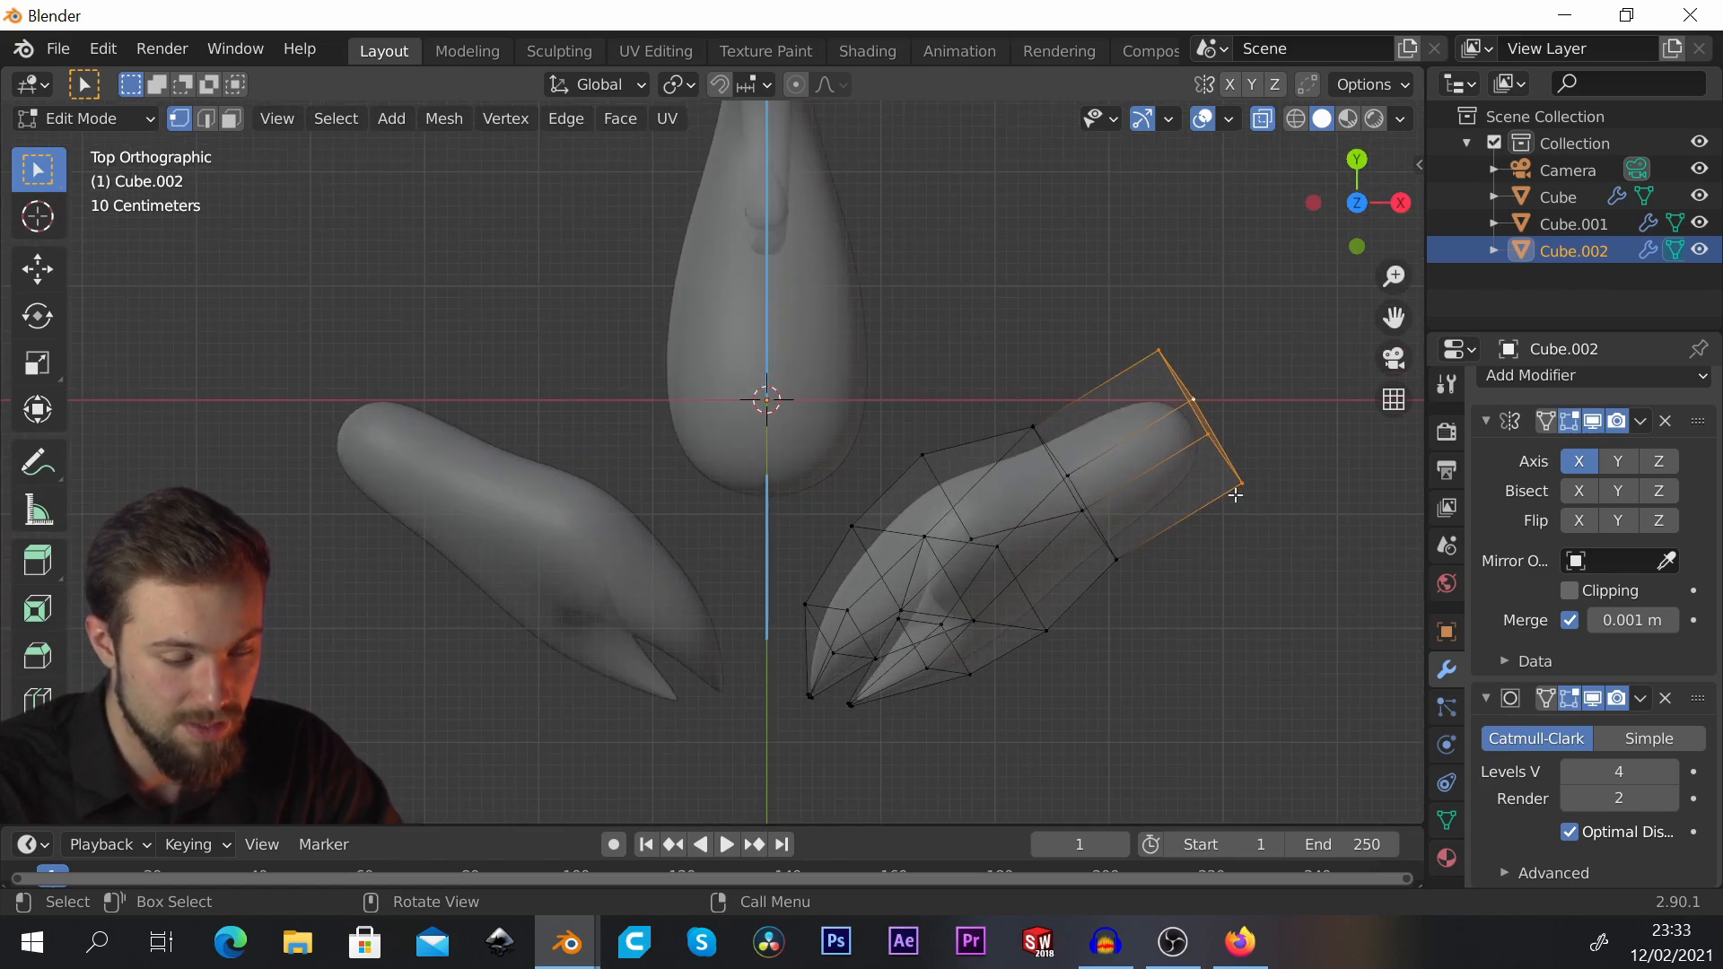
pyautogui.click(1046, 435)
pyautogui.scroll(1, 1045, 382)
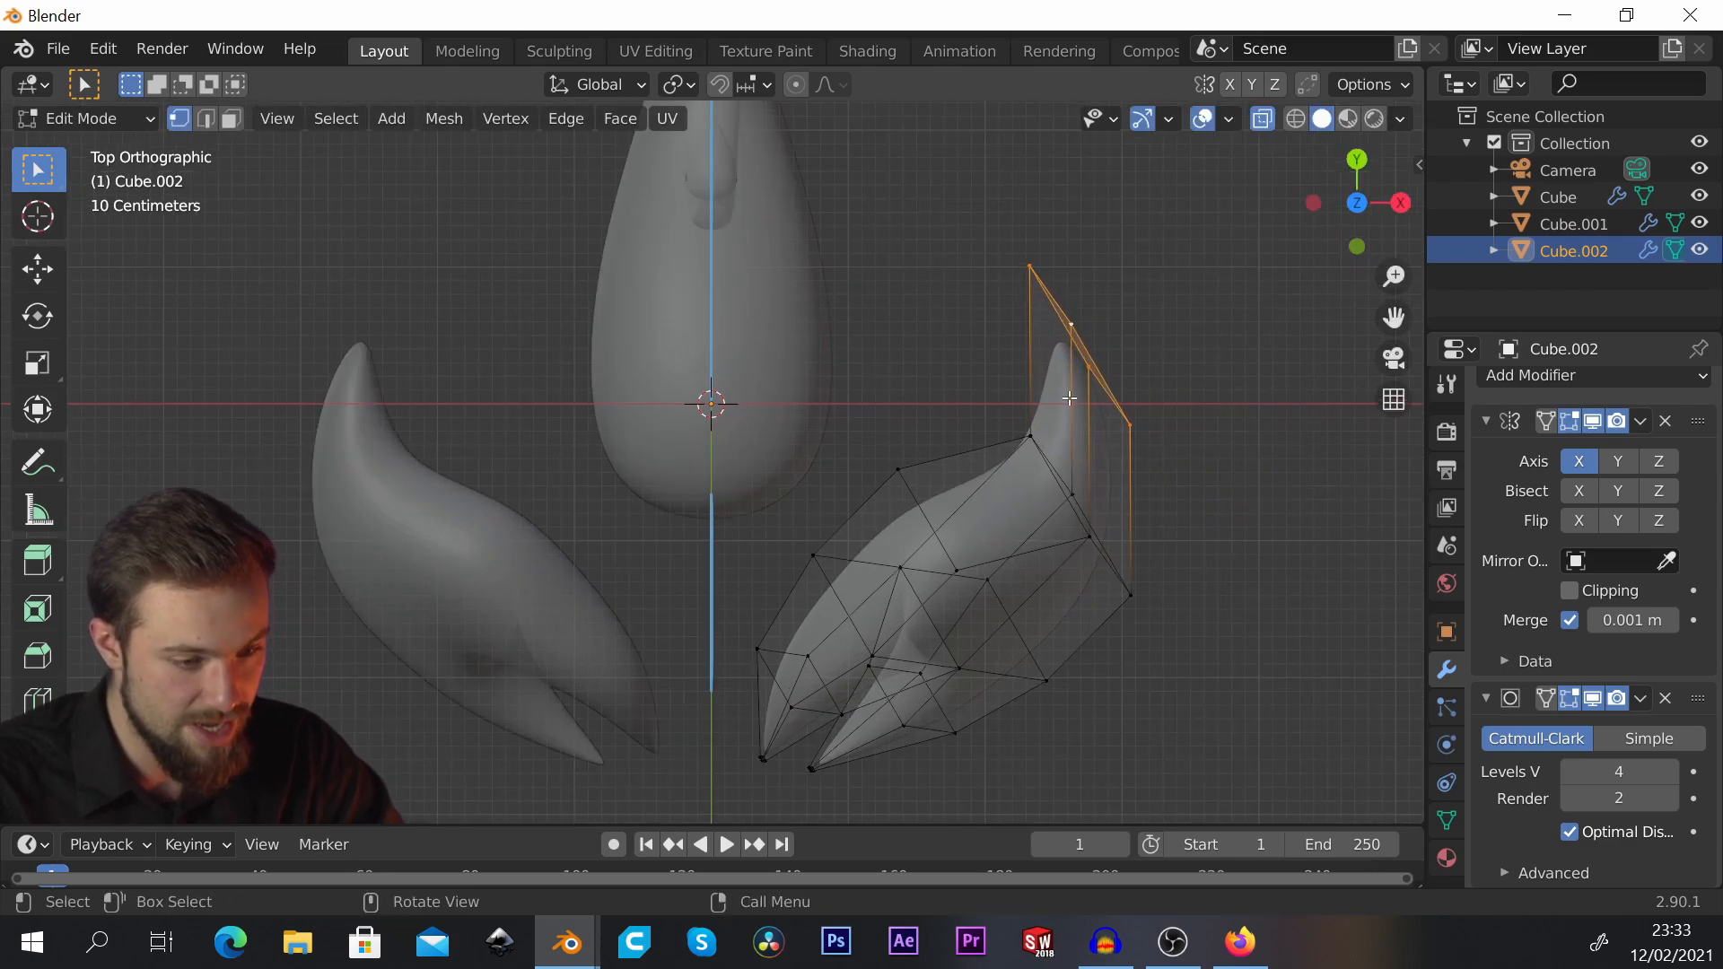
# Step: Examine the extruded arm section and its end face from several angles and from above
pyautogui.scroll(2, 1095, 347)
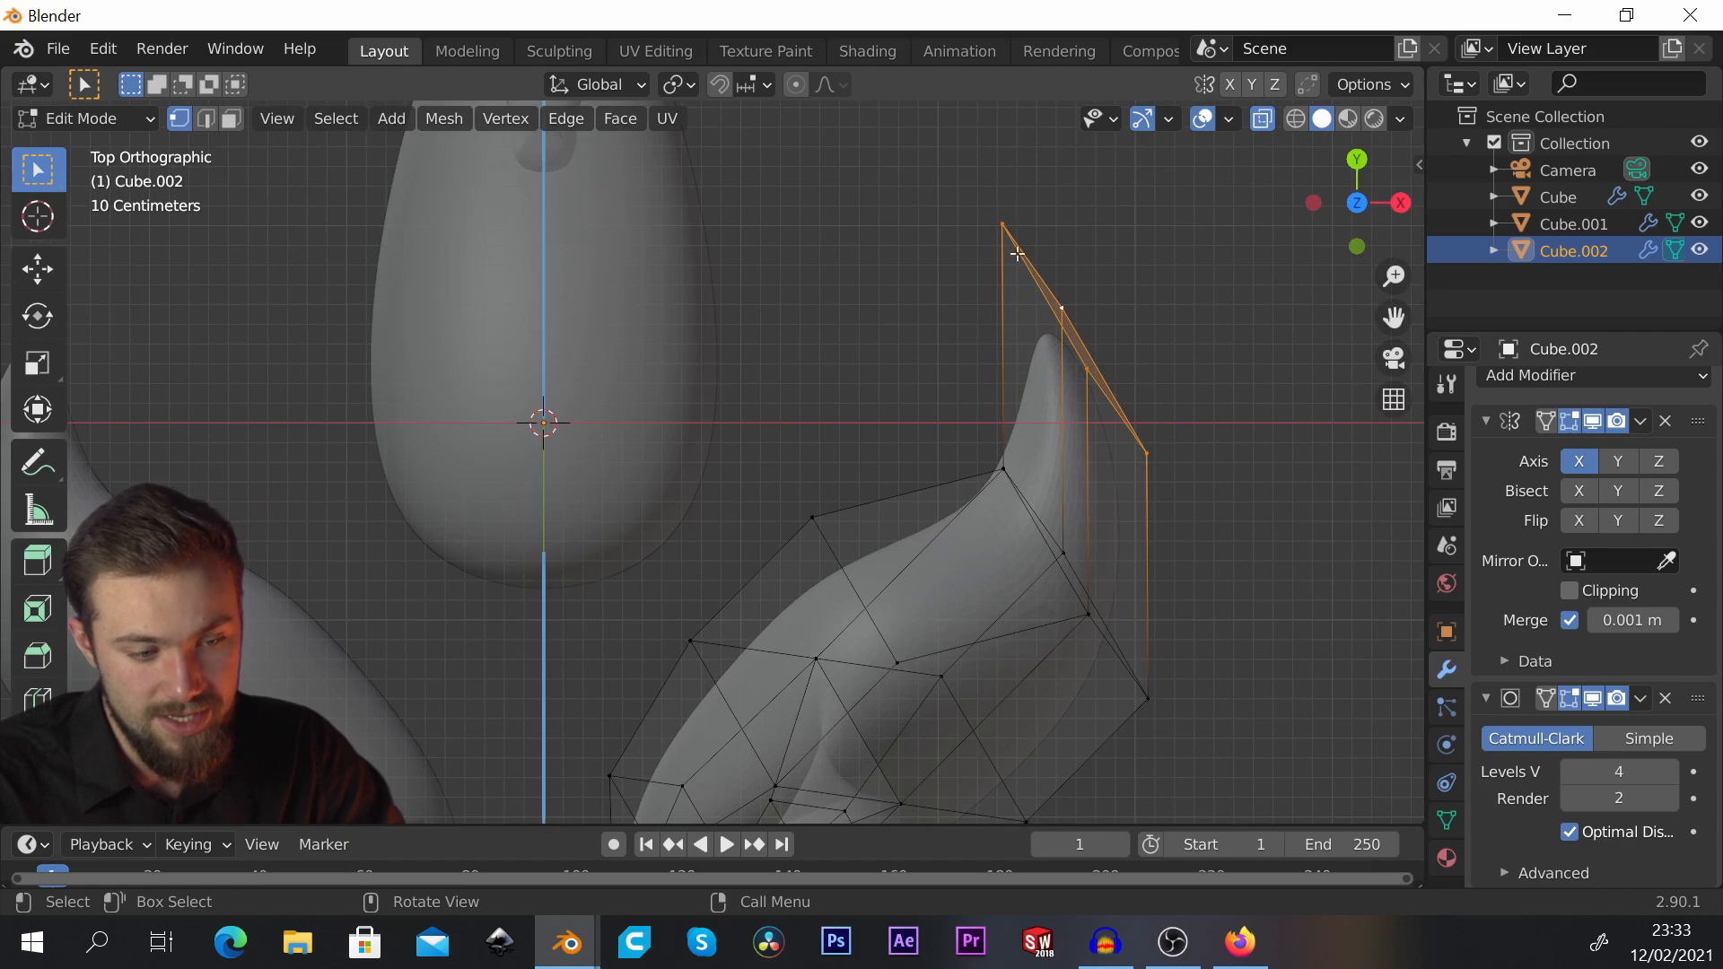
pyautogui.moveTo(1017, 255); pyautogui.dragTo(980, 313, button='middle')
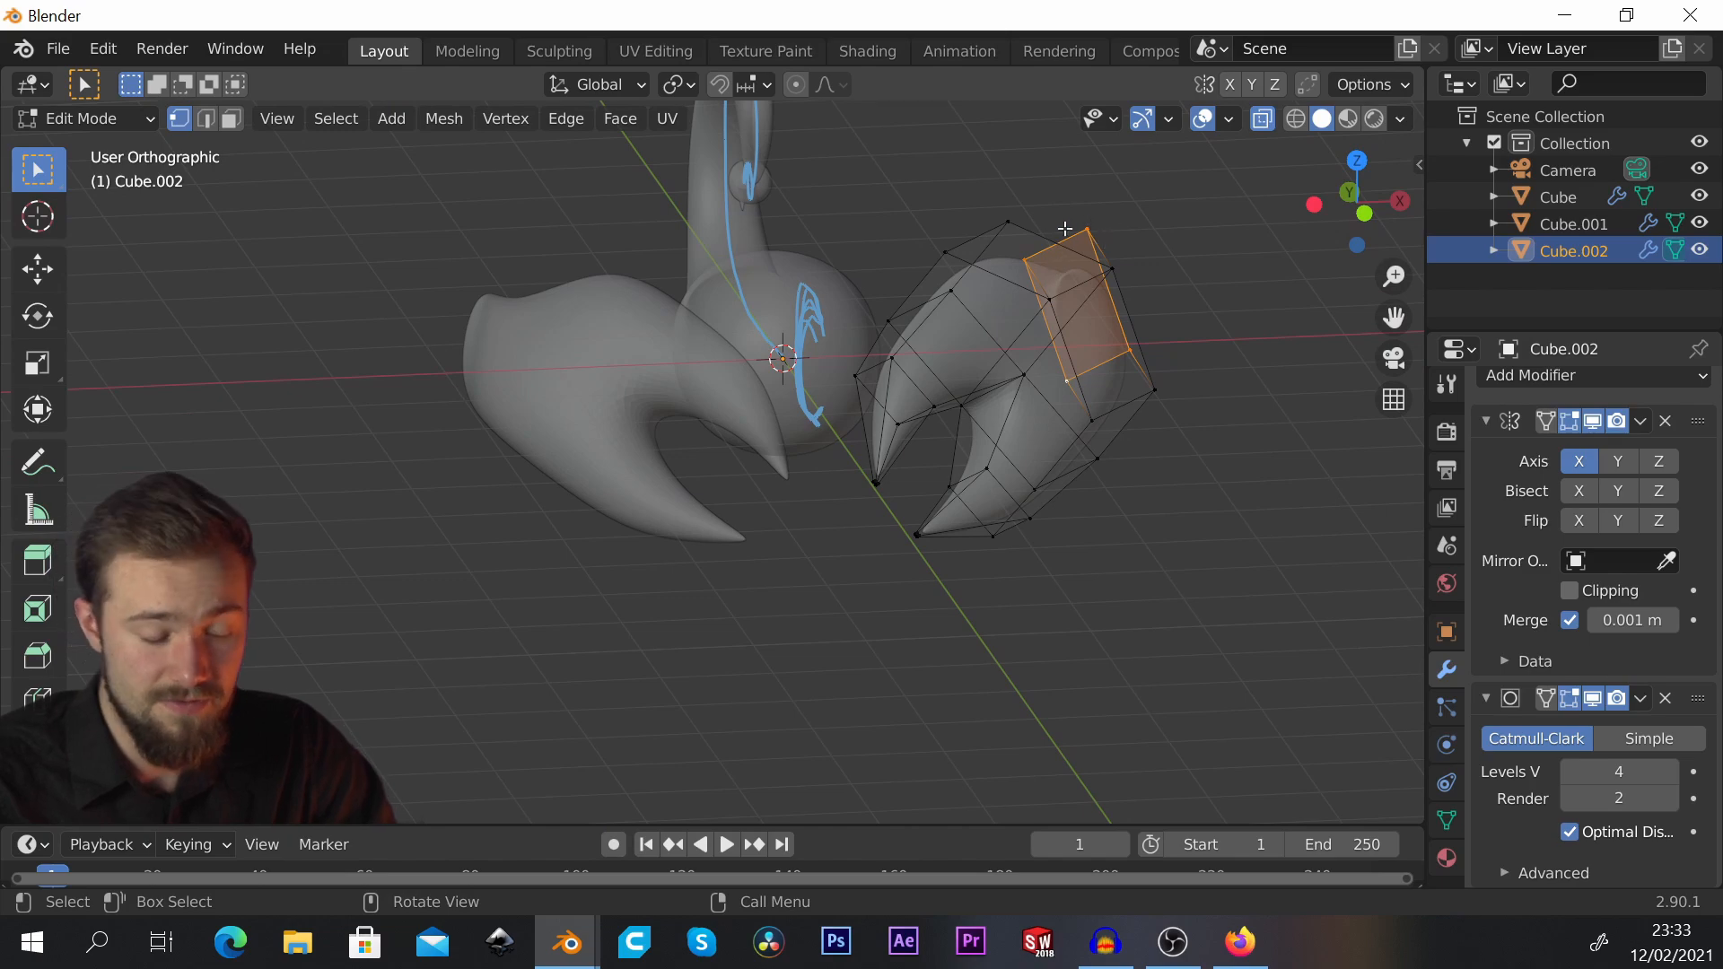
pyautogui.keyDown('alt'); pyautogui.moveTo(1064, 229); pyautogui.dragTo(1033, 301, button='middle'); pyautogui.keyUp('alt')
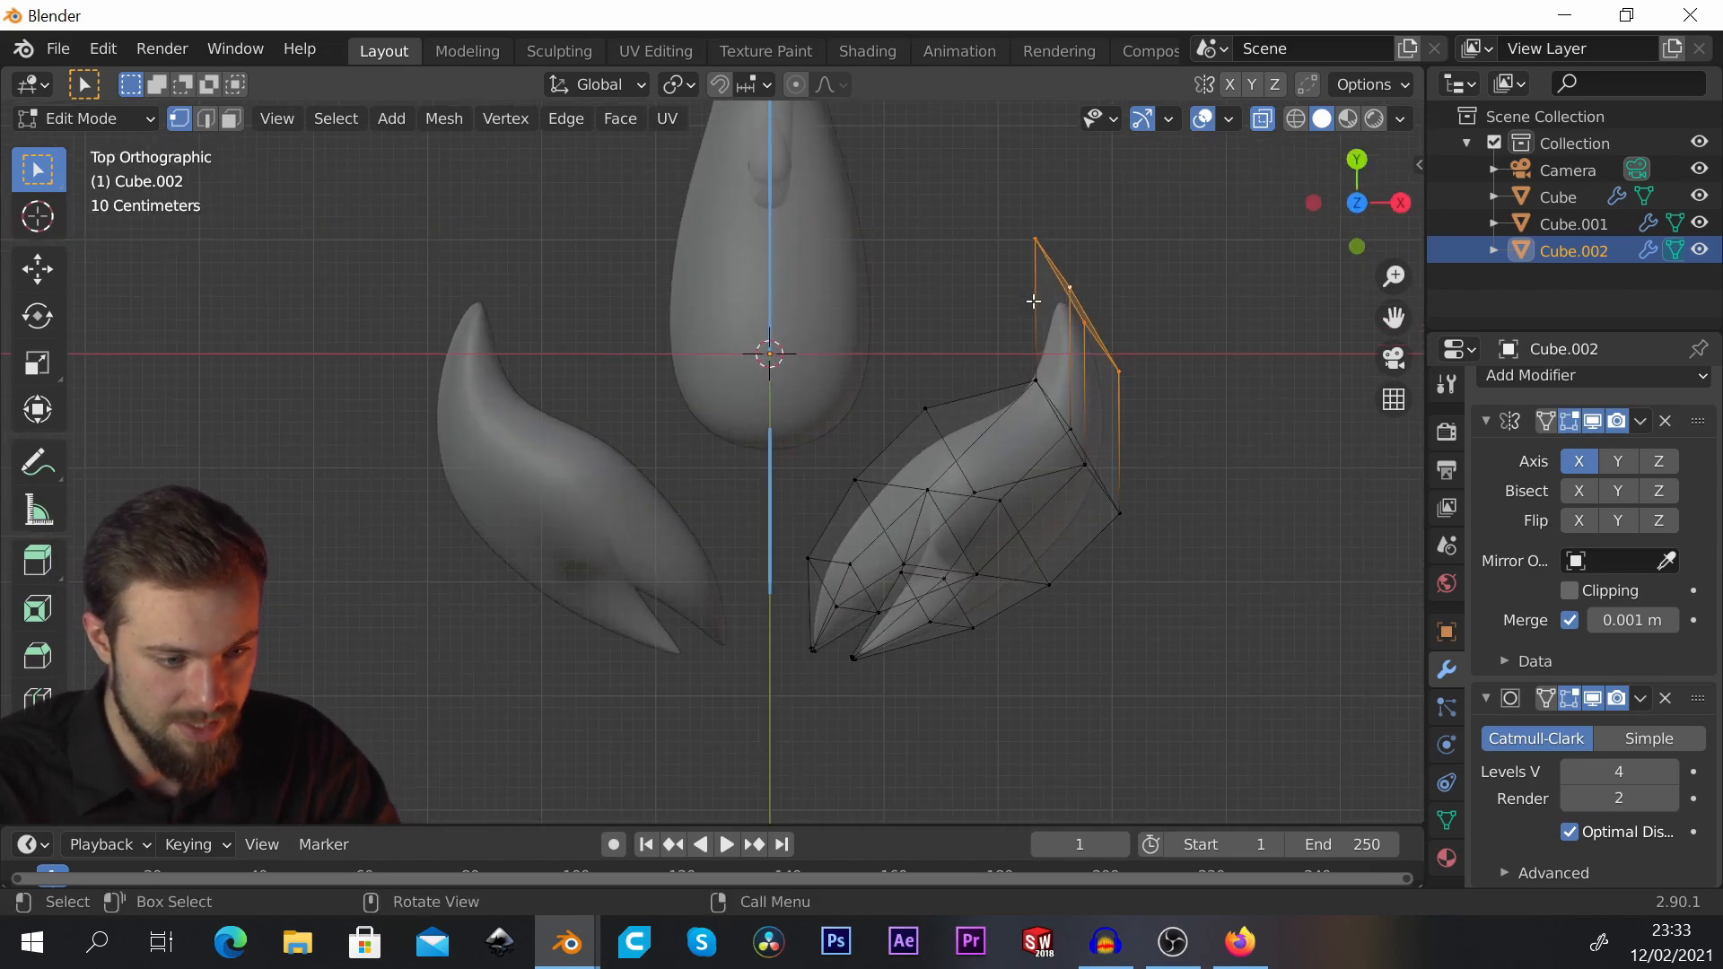
pyautogui.scroll(2, 1124, 286)
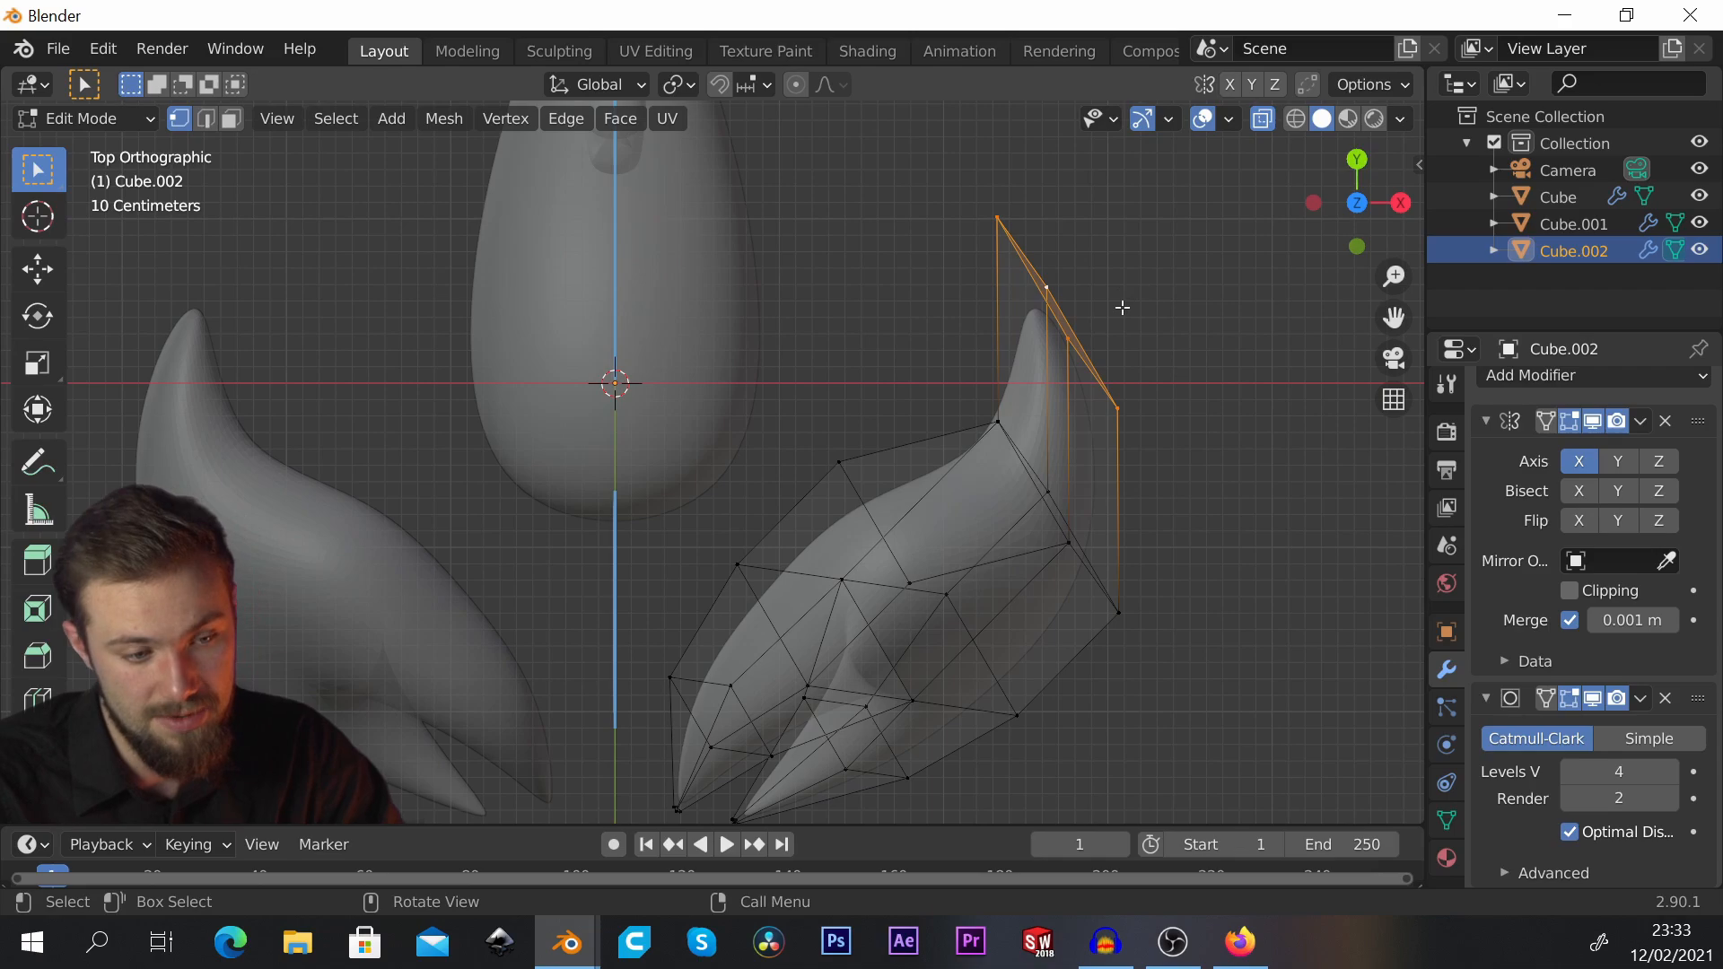
pyautogui.moveTo(1045, 522); pyautogui.dragTo(1157, 251, button='middle')
pyautogui.press('g')
pyautogui.press('Escape')
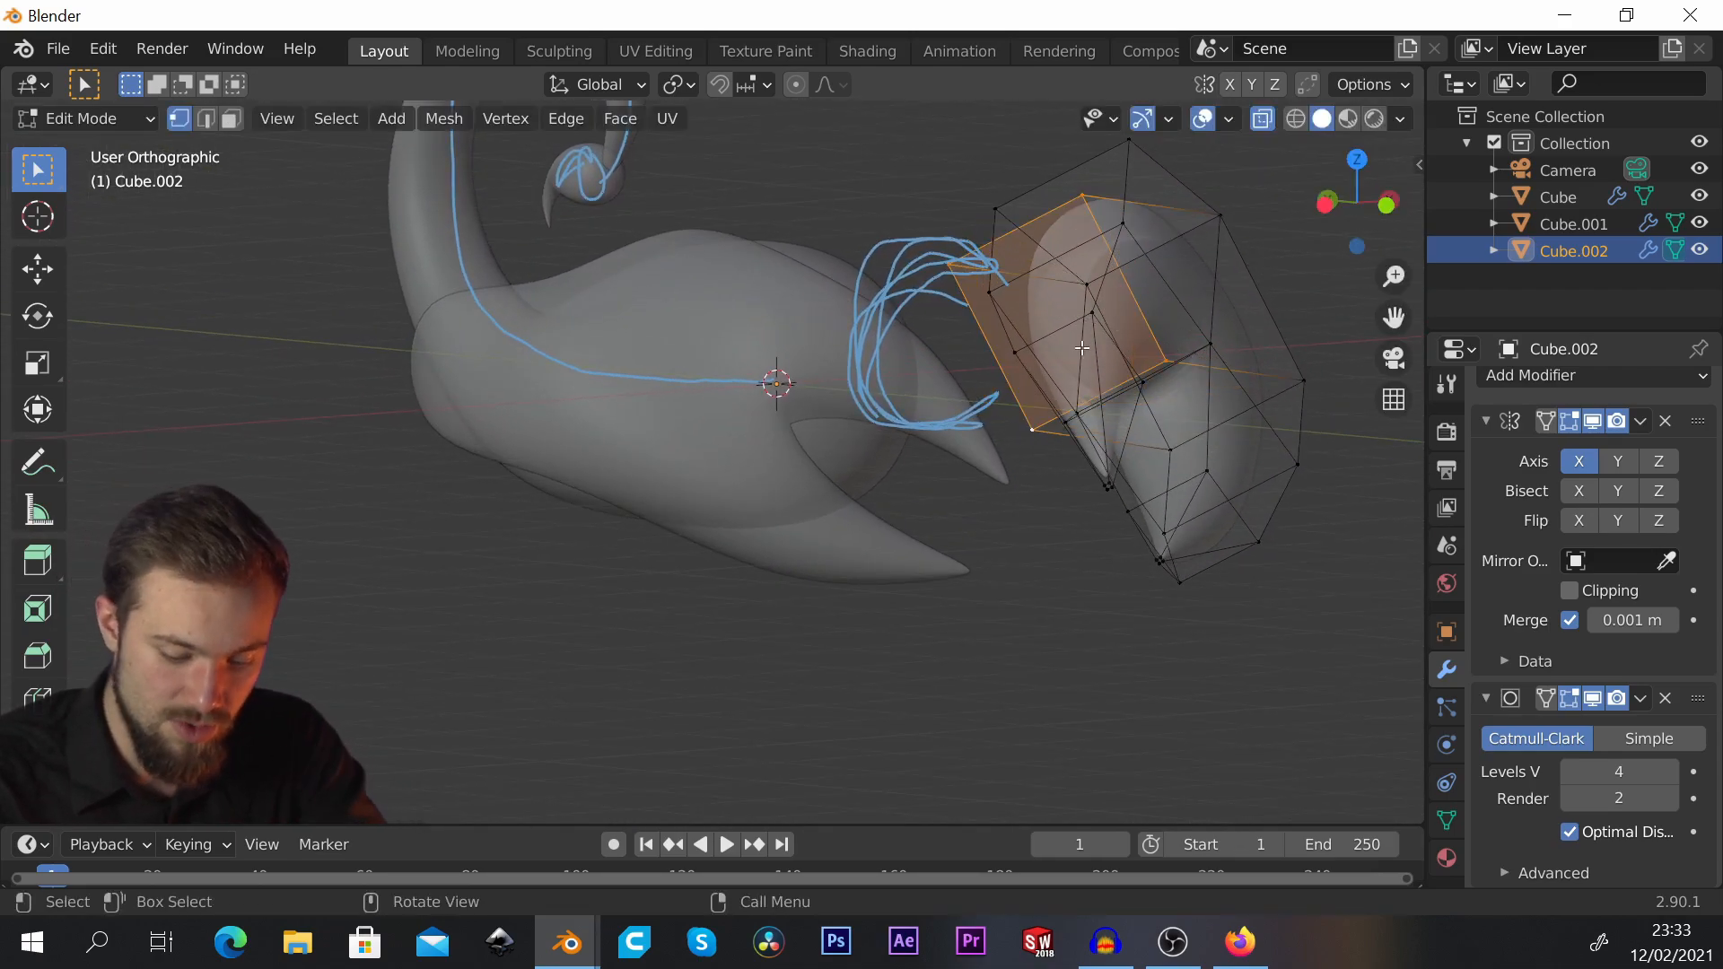
pyautogui.press('KP_7')
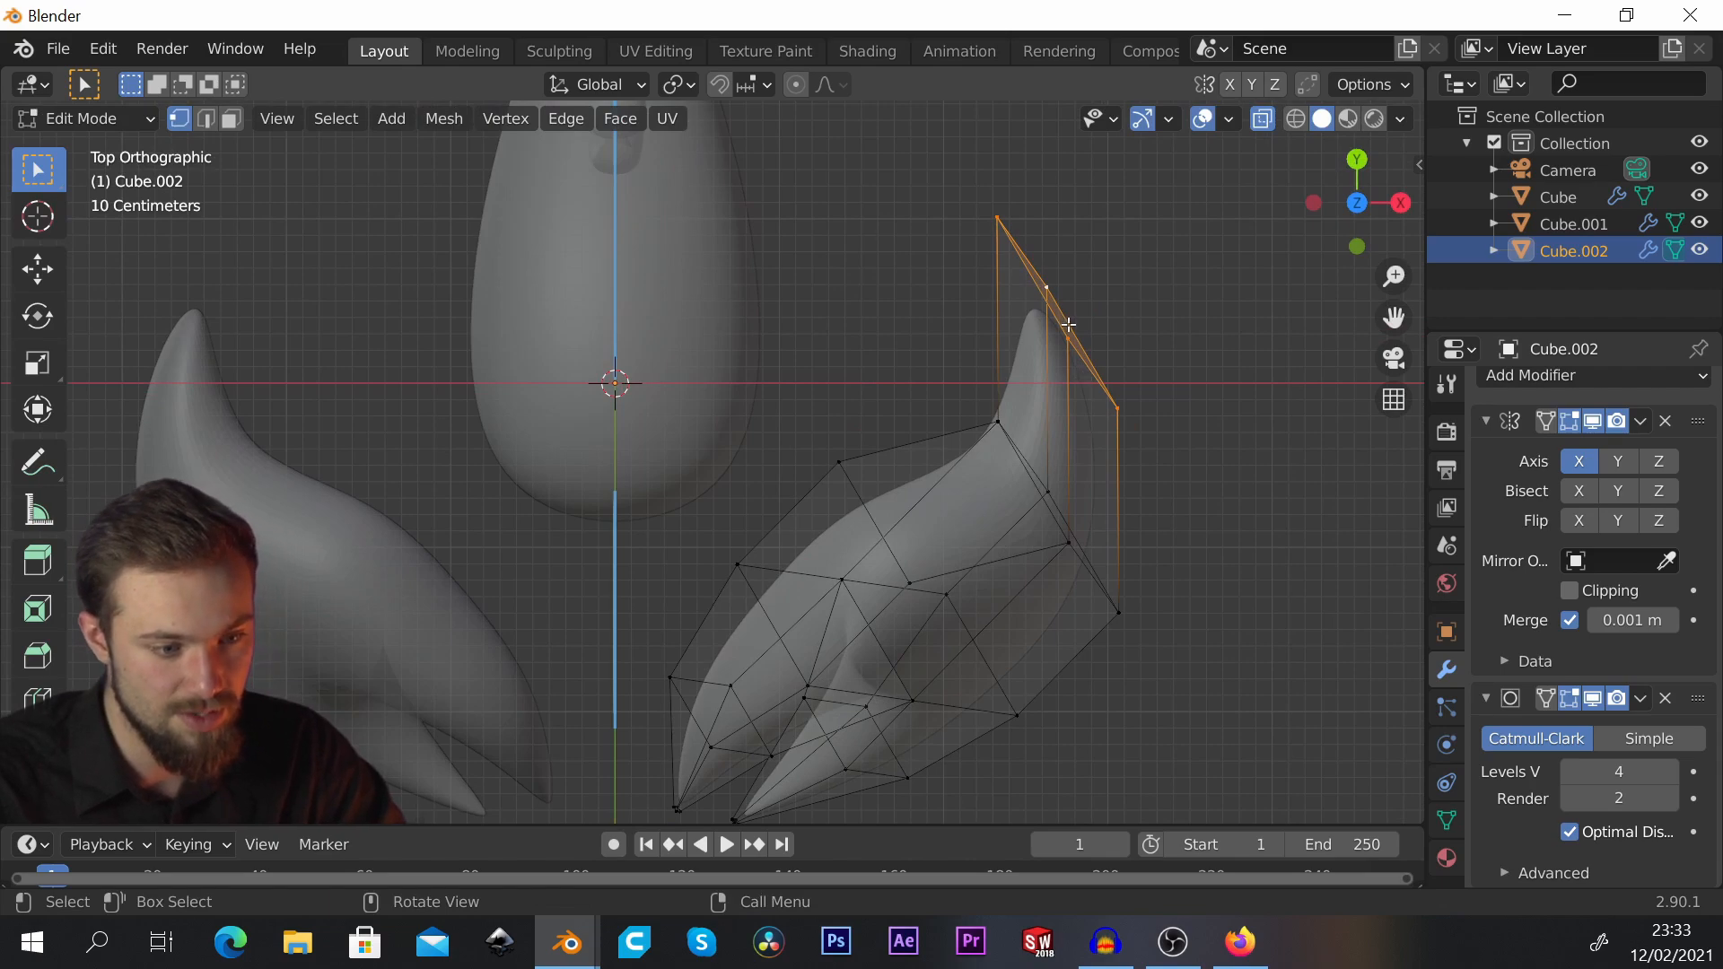
# Step: Tilt the arm's end face with a free trackball rotation to bring it closer to vertical
pyautogui.press('r')
pyautogui.press('r')
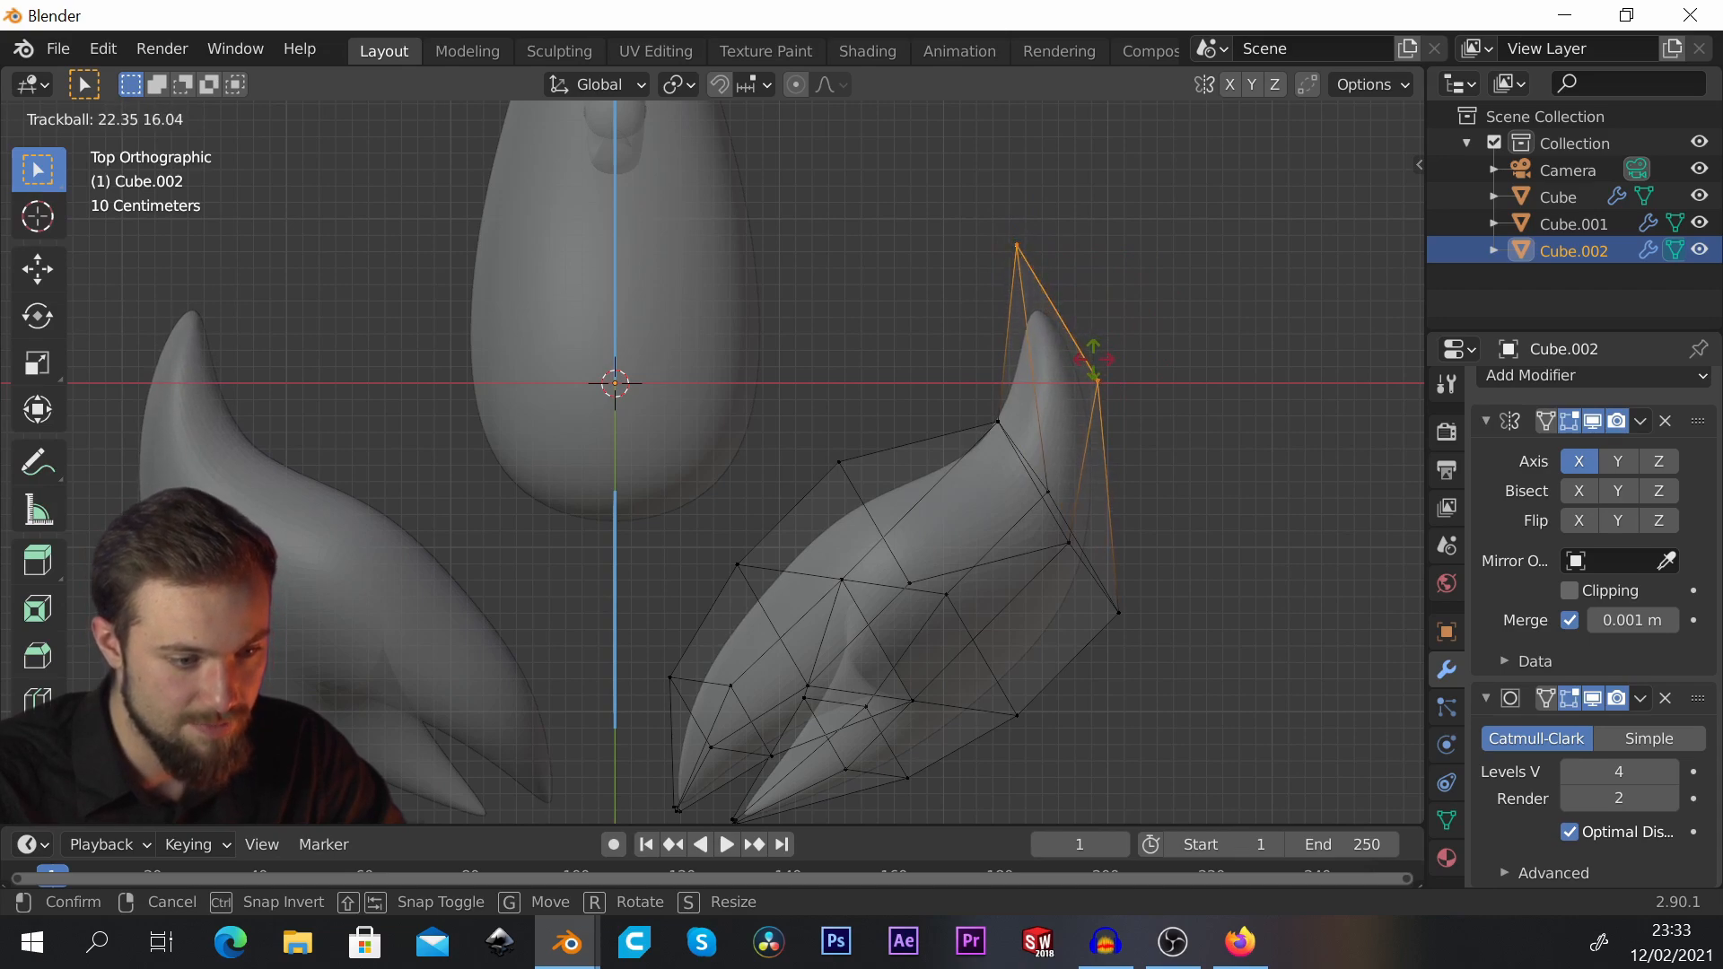
pyautogui.click(1152, 401)
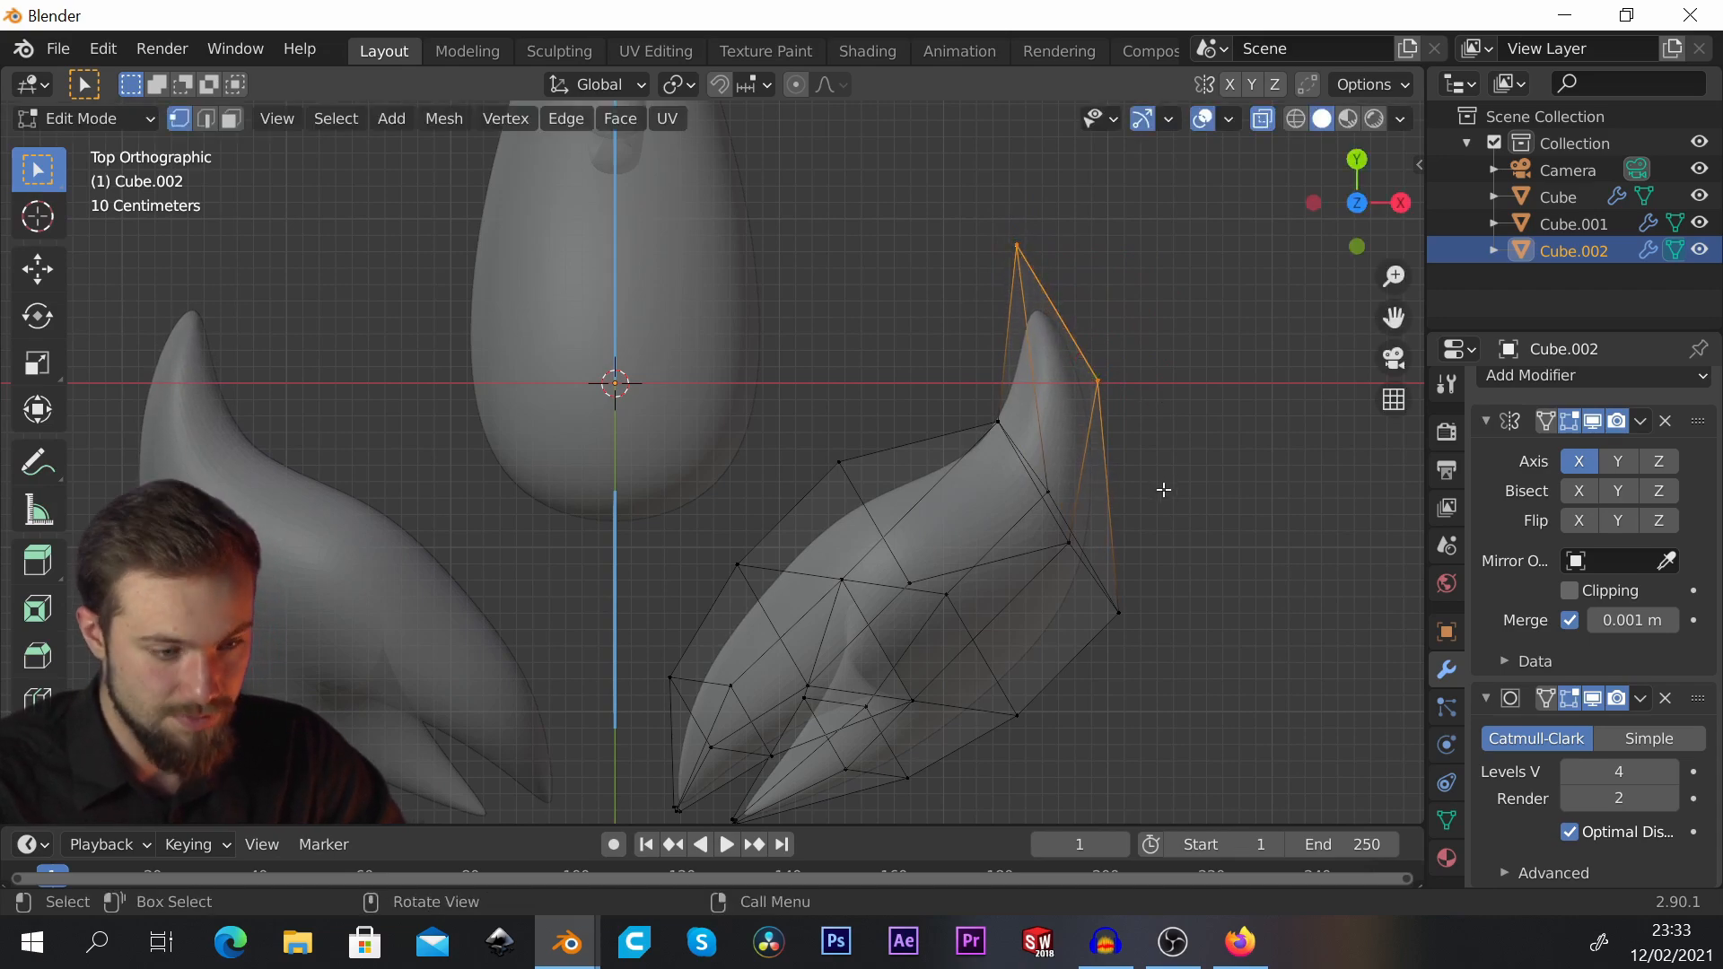
# Step: Turn the arm's end face toward the body in the top view and shift it slightly inward
pyautogui.press('r')
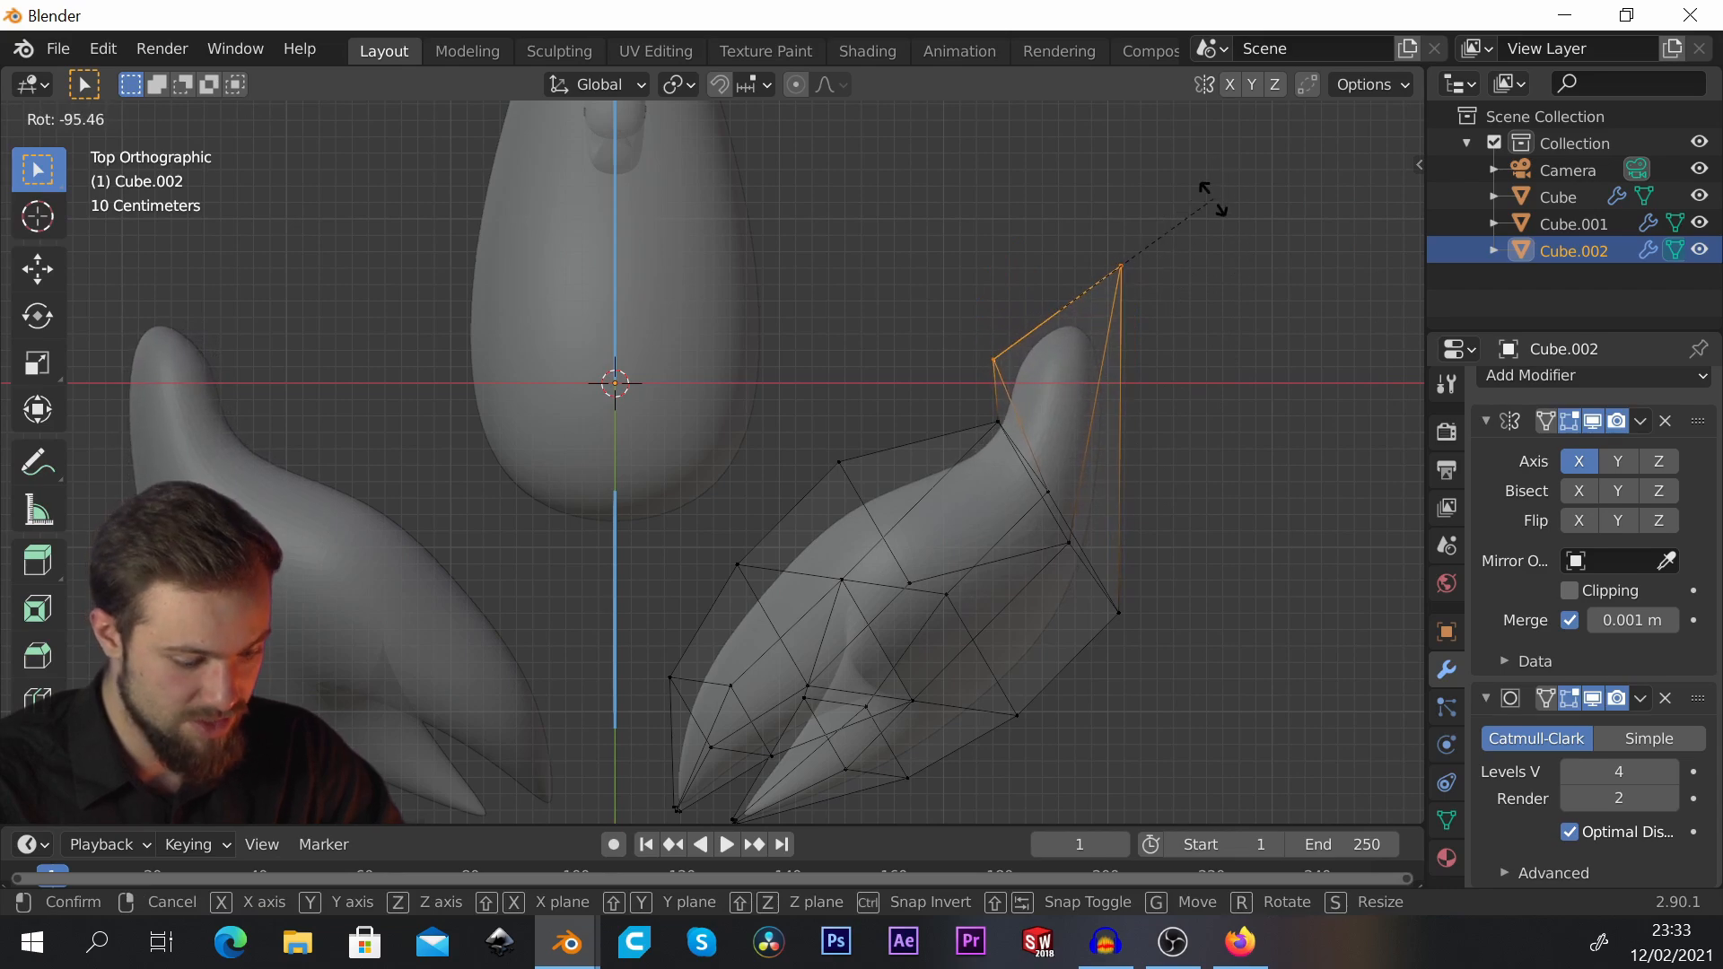
pyautogui.click(1215, 192)
pyautogui.press('g')
pyautogui.click(1156, 347)
pyautogui.press('r')
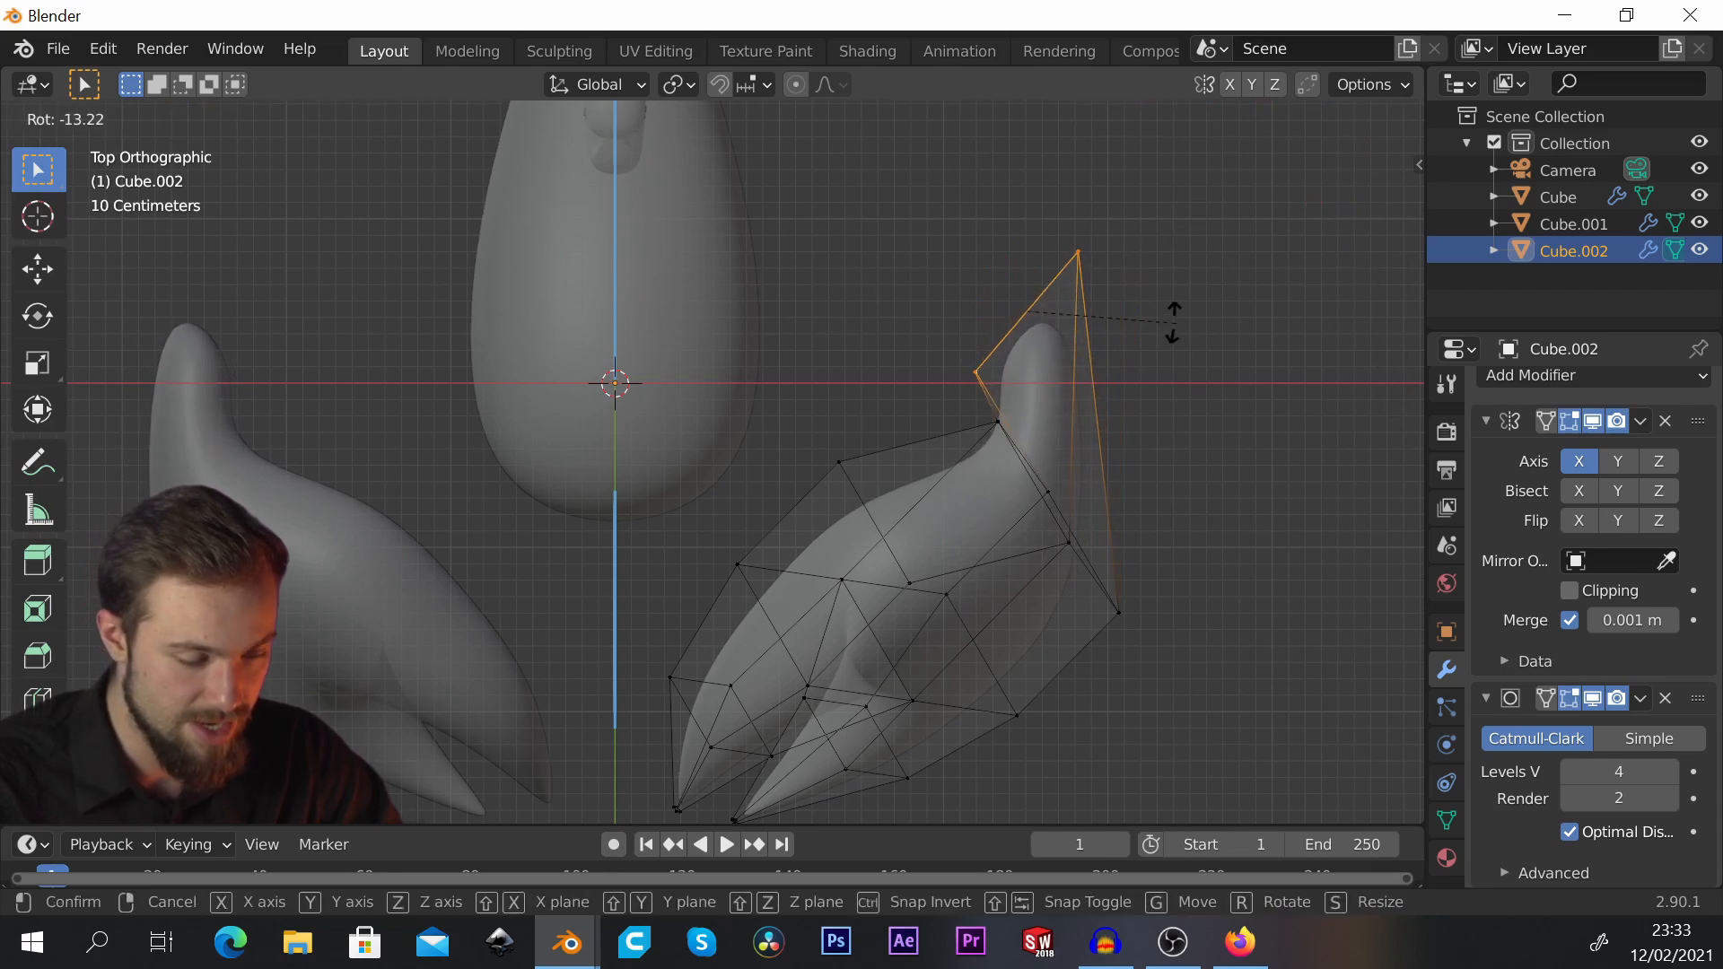
pyautogui.click(1173, 319)
# Step: Extrude the arm's end face toward the body and move the new section forward to bend the arm inward
pyautogui.press('g')
pyautogui.press('z')
pyautogui.press('z')
pyautogui.click(925, 323)
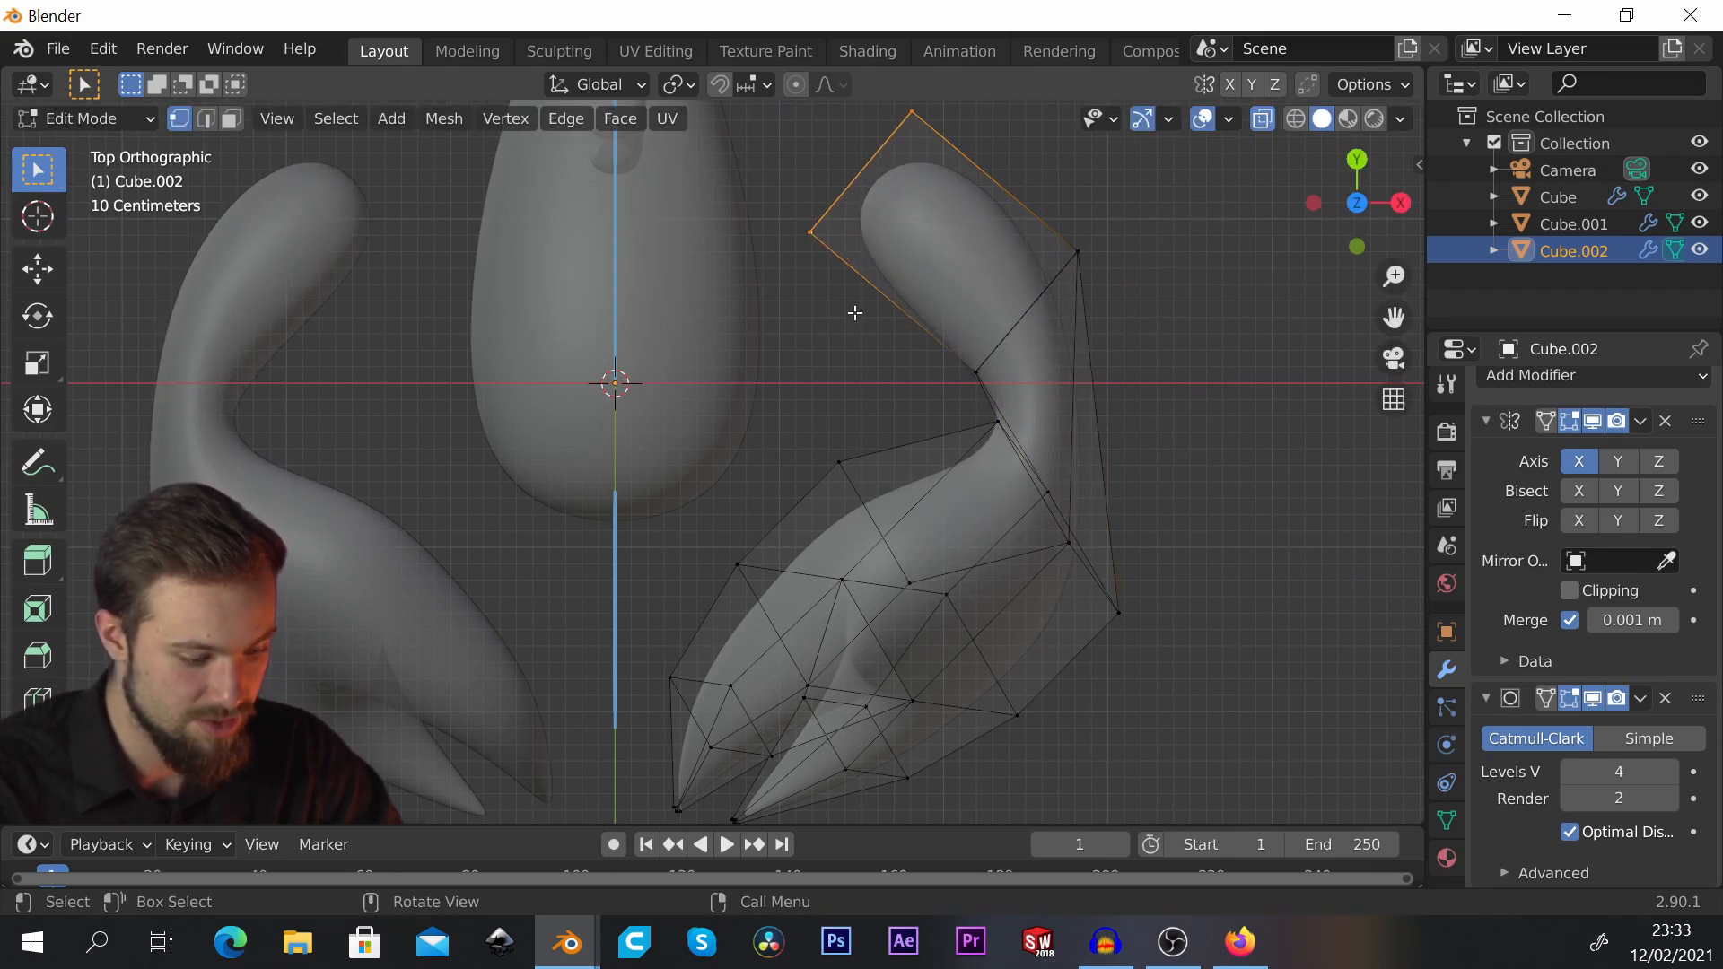
pyautogui.press('g')
pyautogui.click(817, 511)
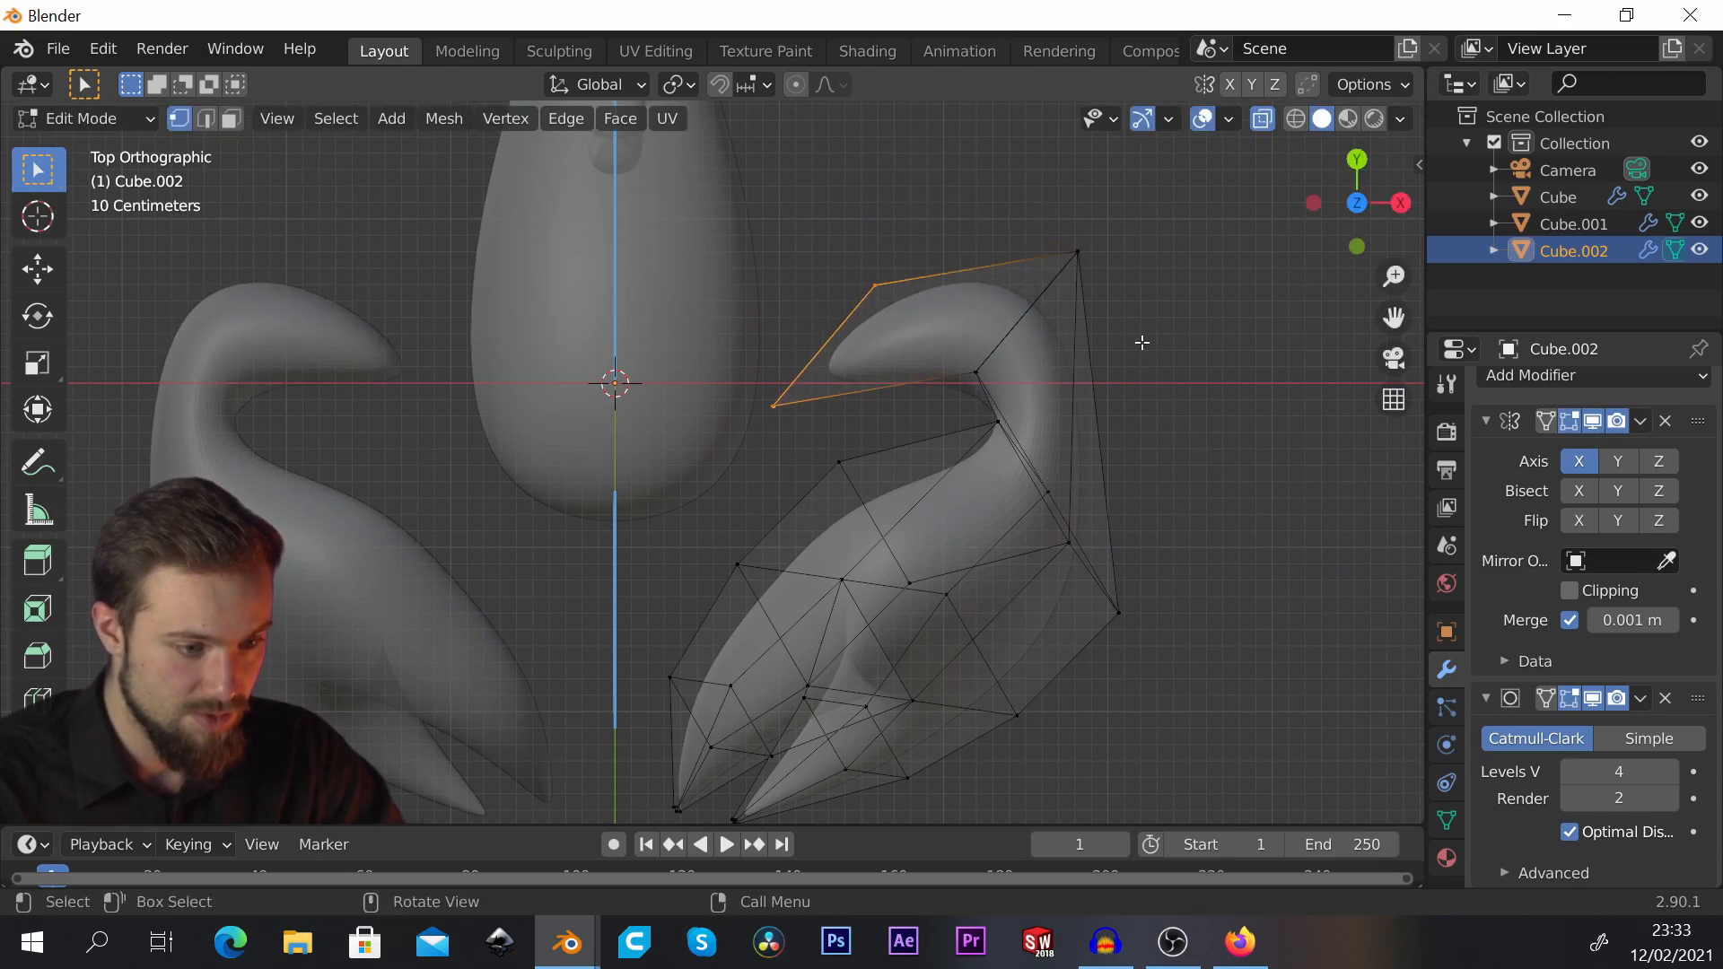
# Step: Rotate the arm's new end section, scale it down slightly and reposition it to smooth the bend
pyautogui.press('r')
pyautogui.click(844, 215)
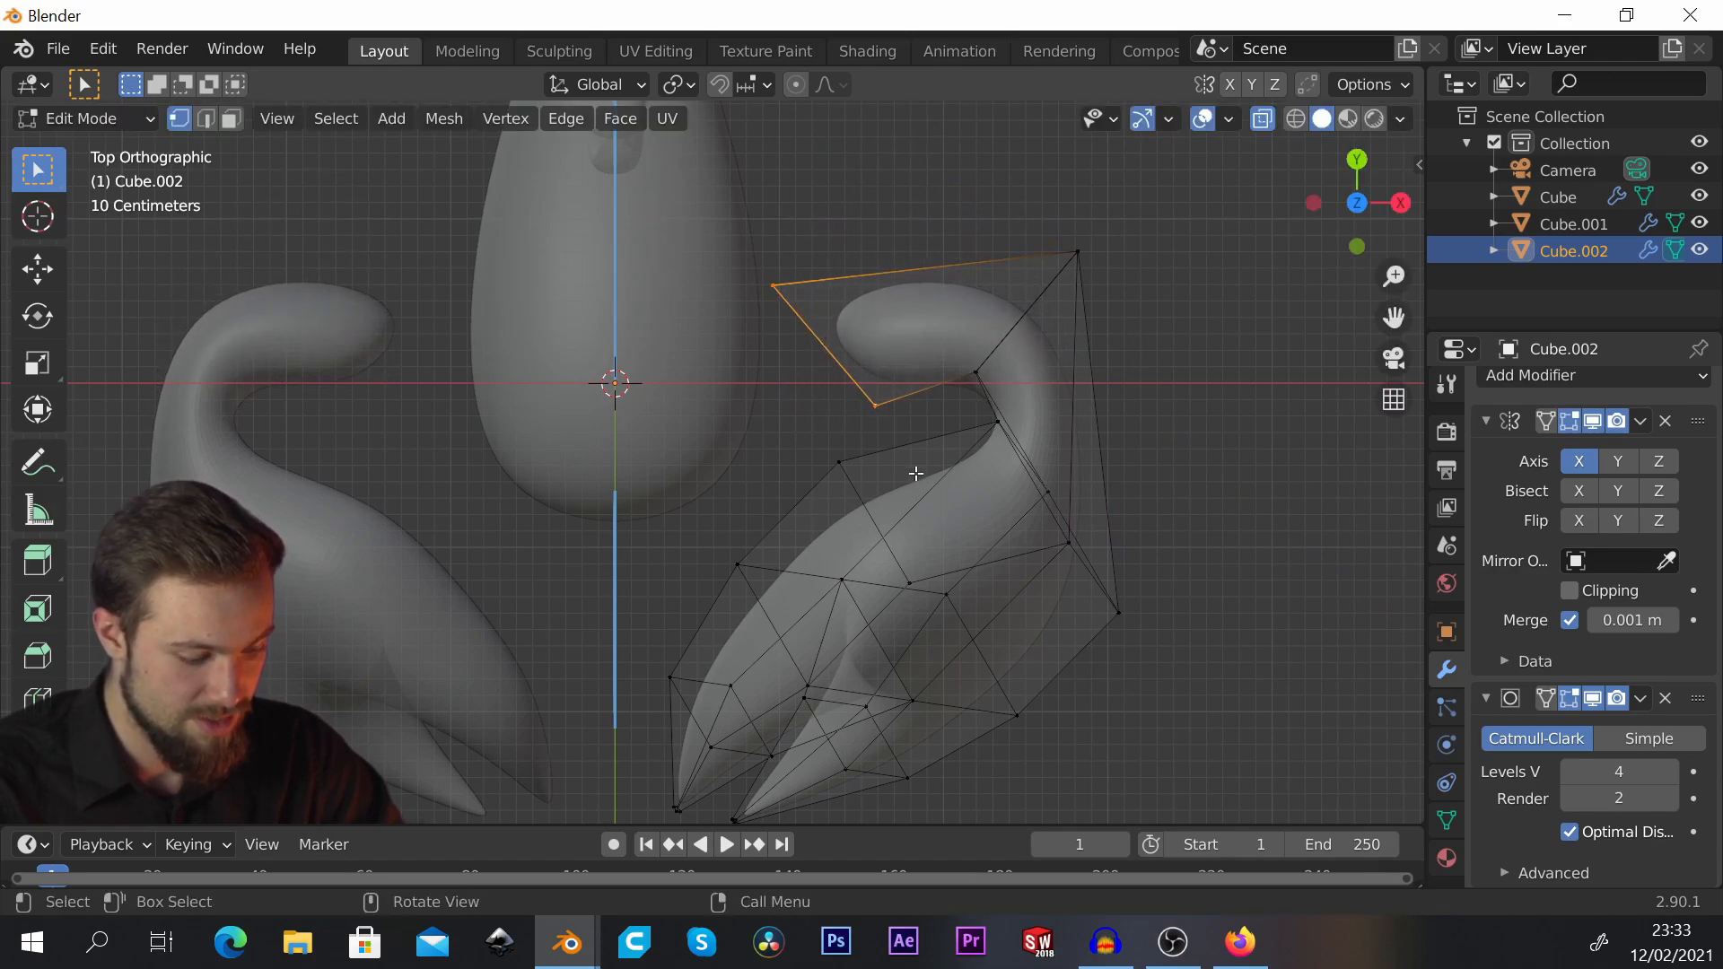
pyautogui.press('s')
pyautogui.click(907, 436)
pyautogui.press('g')
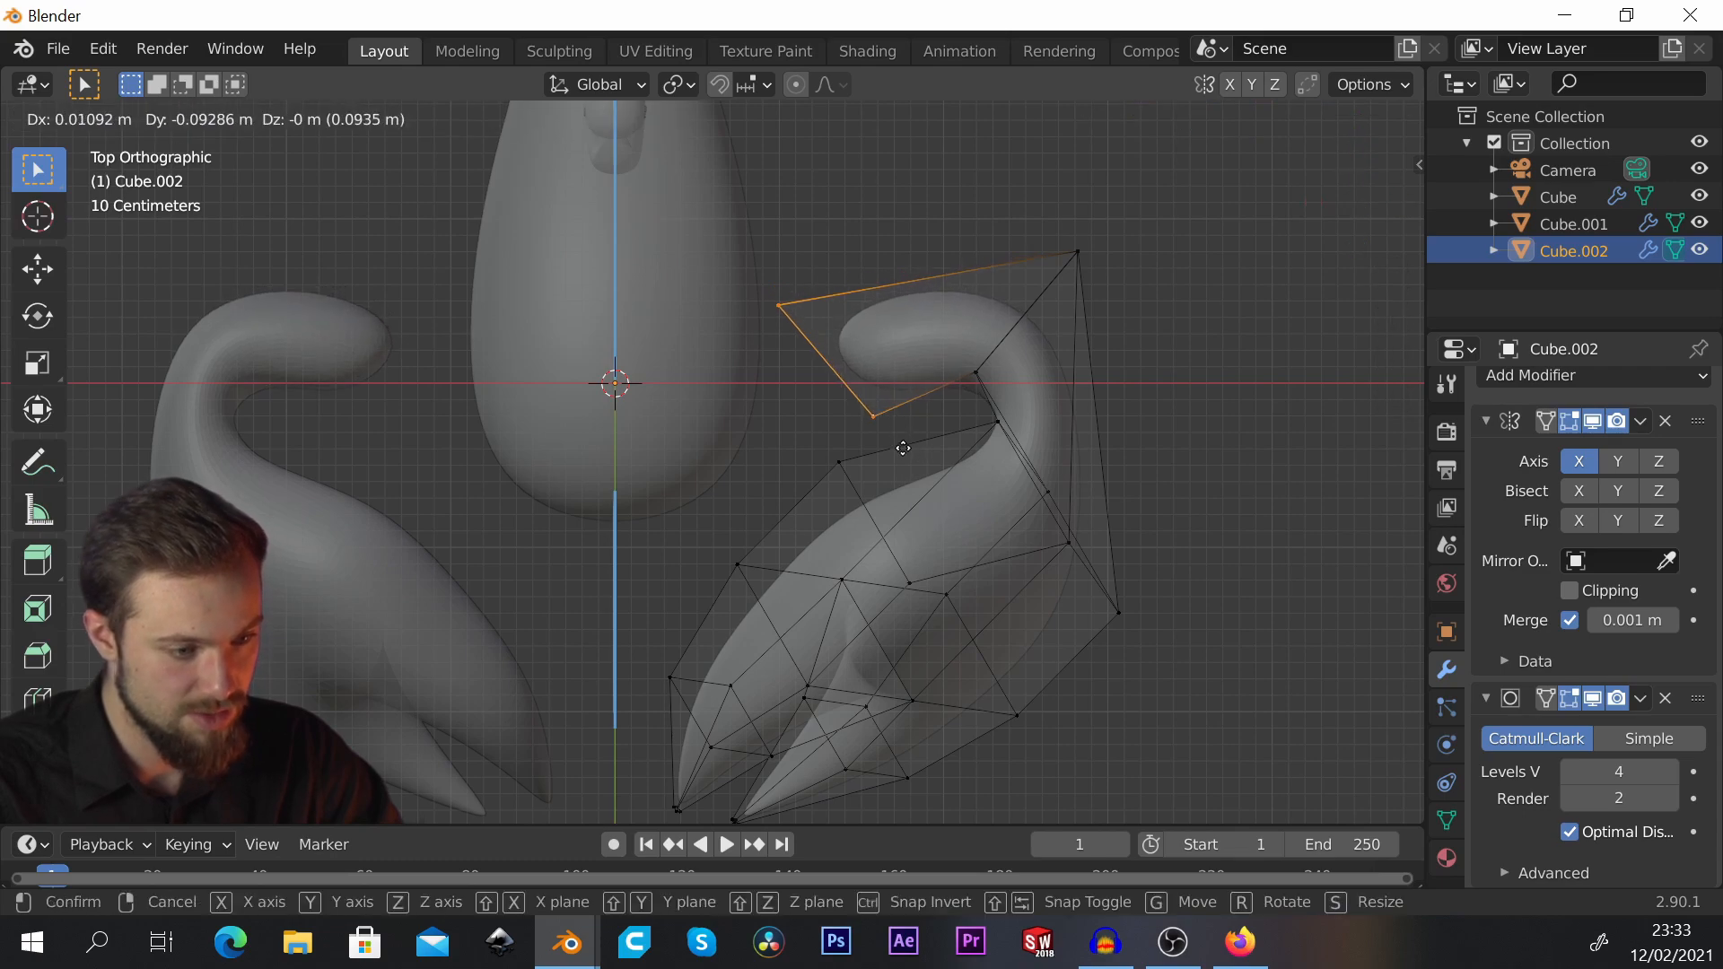
pyautogui.click(831, 435)
# Step: Extrude the arm about 1.28 m diagonally toward the body's front, then shift and shrink the new end
pyautogui.press('e')
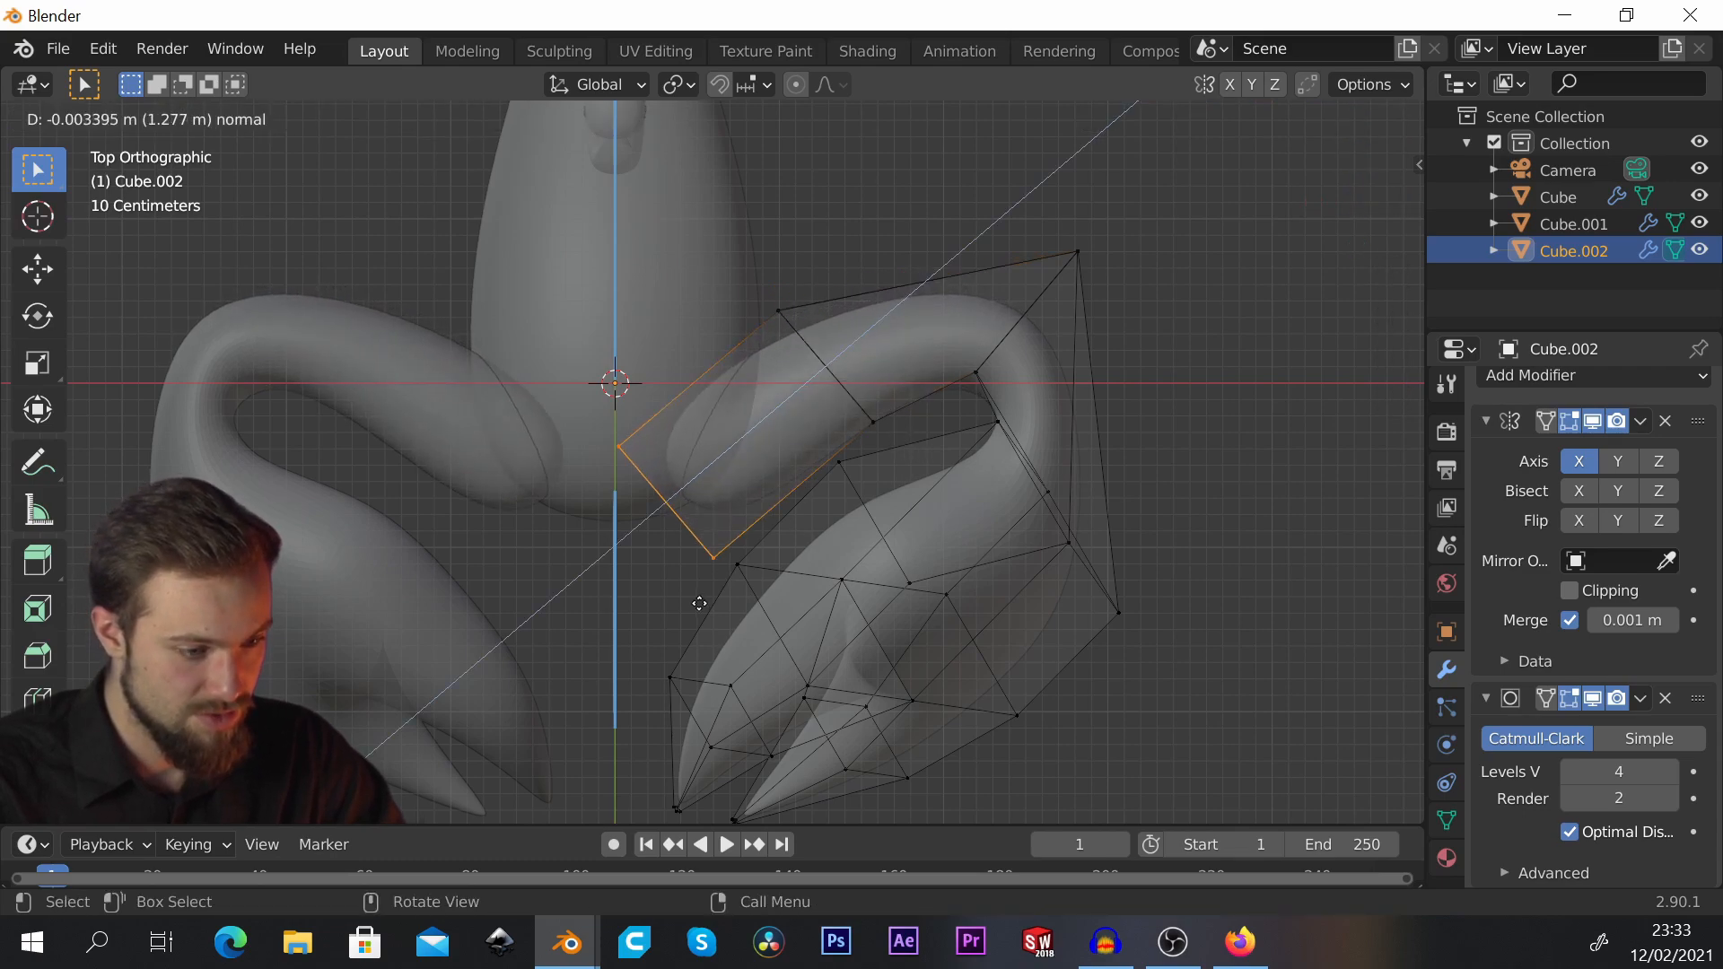
pyautogui.click(700, 599)
pyautogui.press('g')
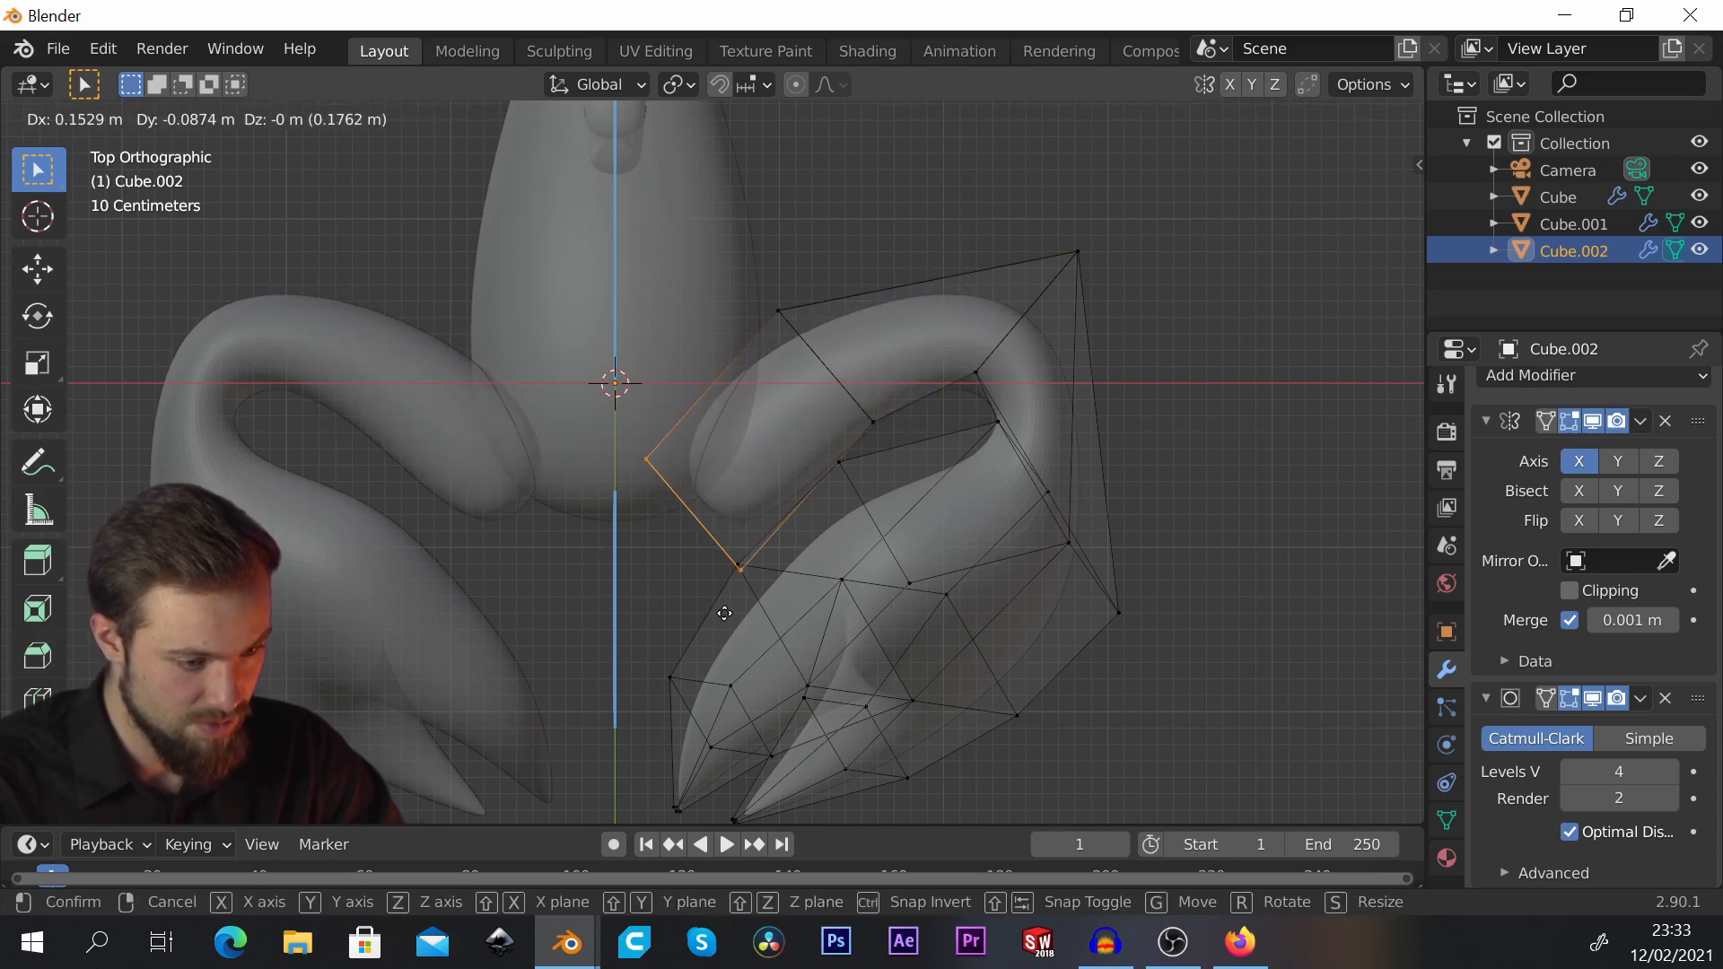
pyautogui.click(724, 613)
pyautogui.press('s')
pyautogui.click(720, 602)
# Step: Rotate the arm's inner end face parallel to the centre line and adjust its position beside the body
pyautogui.press('r')
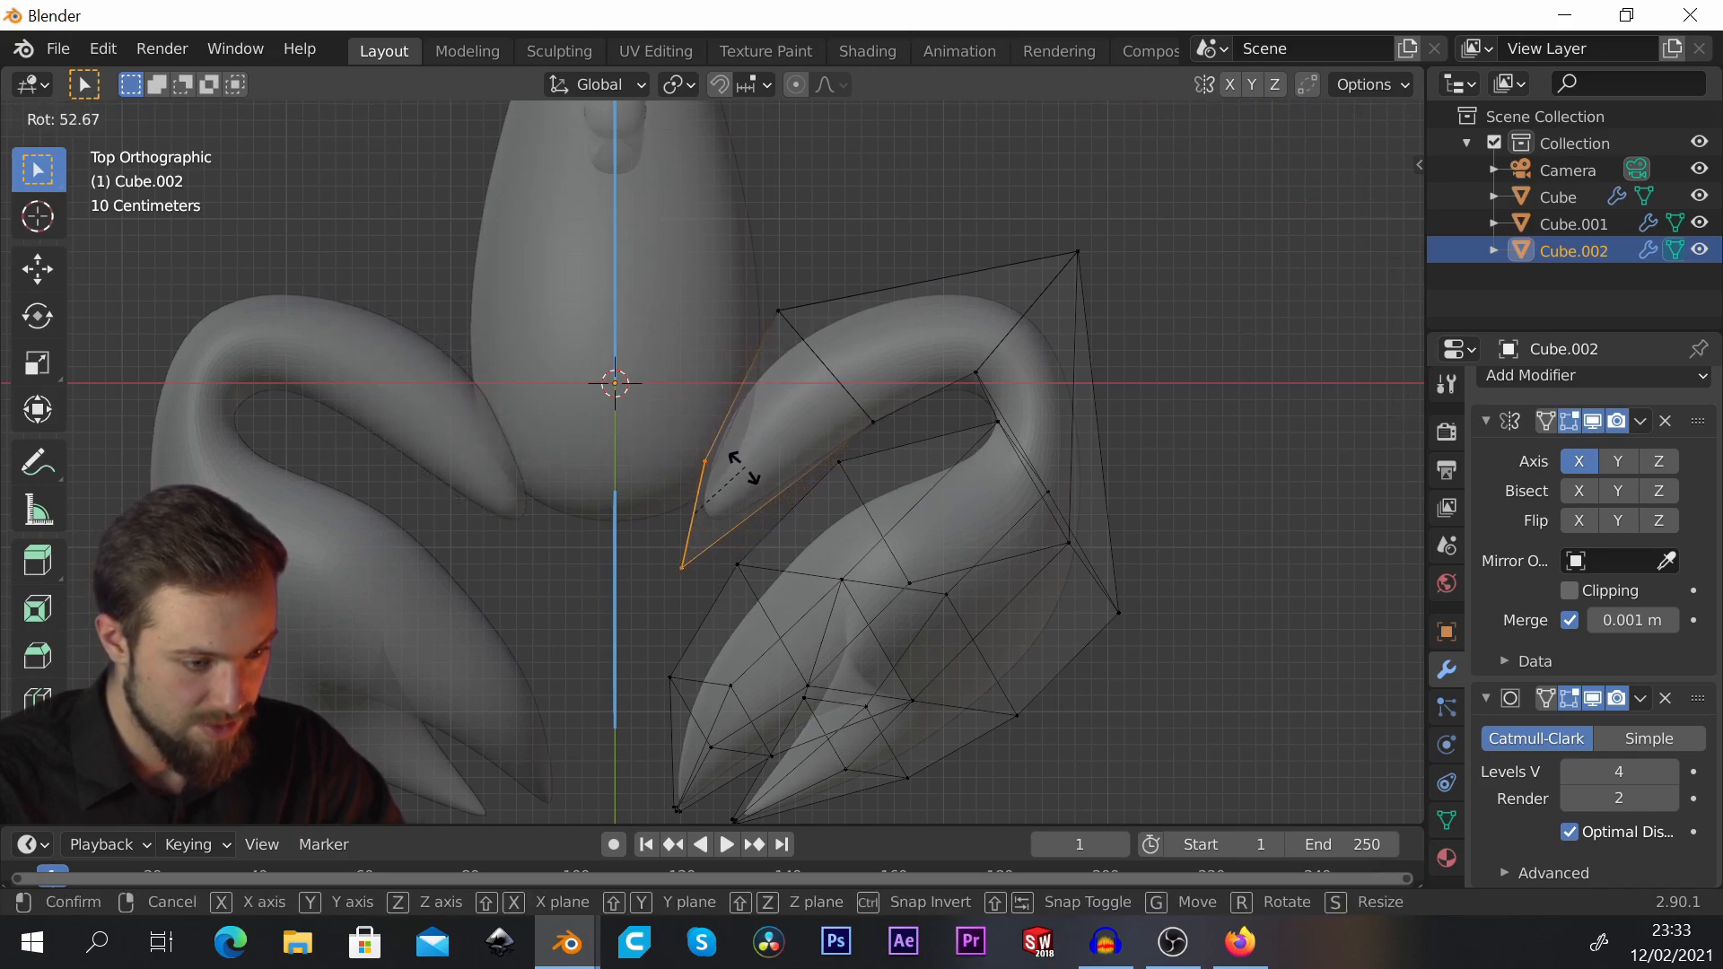
pyautogui.click(743, 470)
pyautogui.press('g')
pyautogui.click(745, 451)
pyautogui.press('r')
pyautogui.click(725, 503)
# Step: Extrude the arm's inner end to the body's centre line and move it backward along the body
pyautogui.press('e')
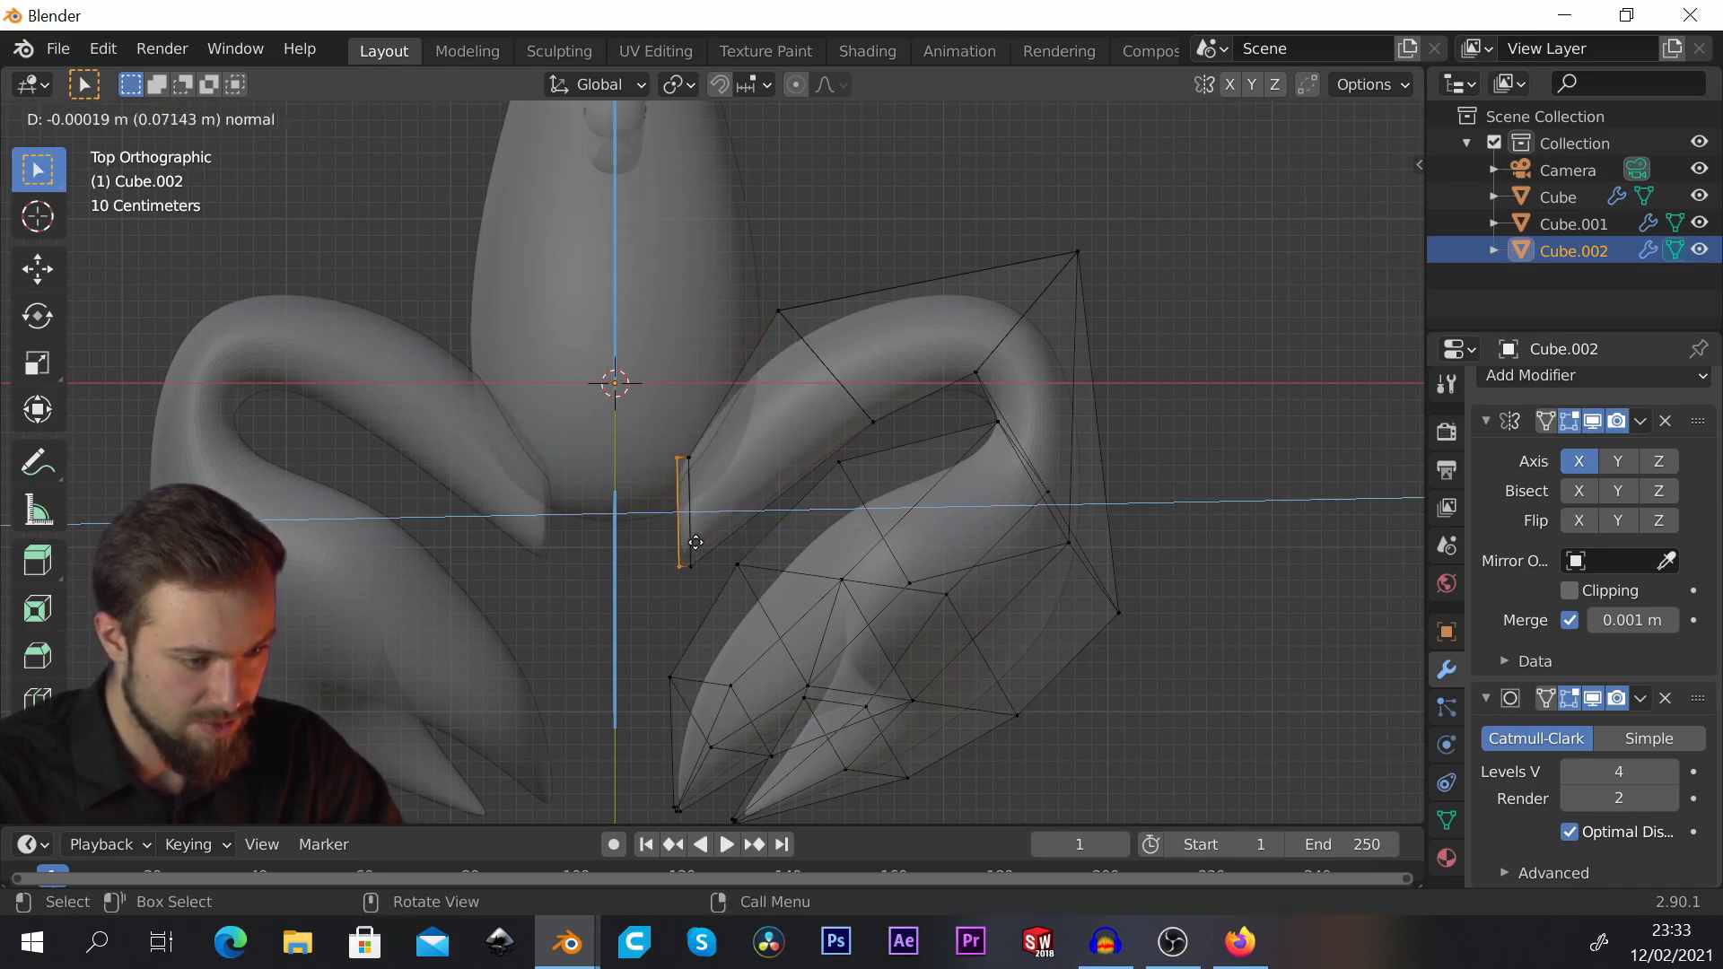
pyautogui.click(643, 546)
pyautogui.press('g')
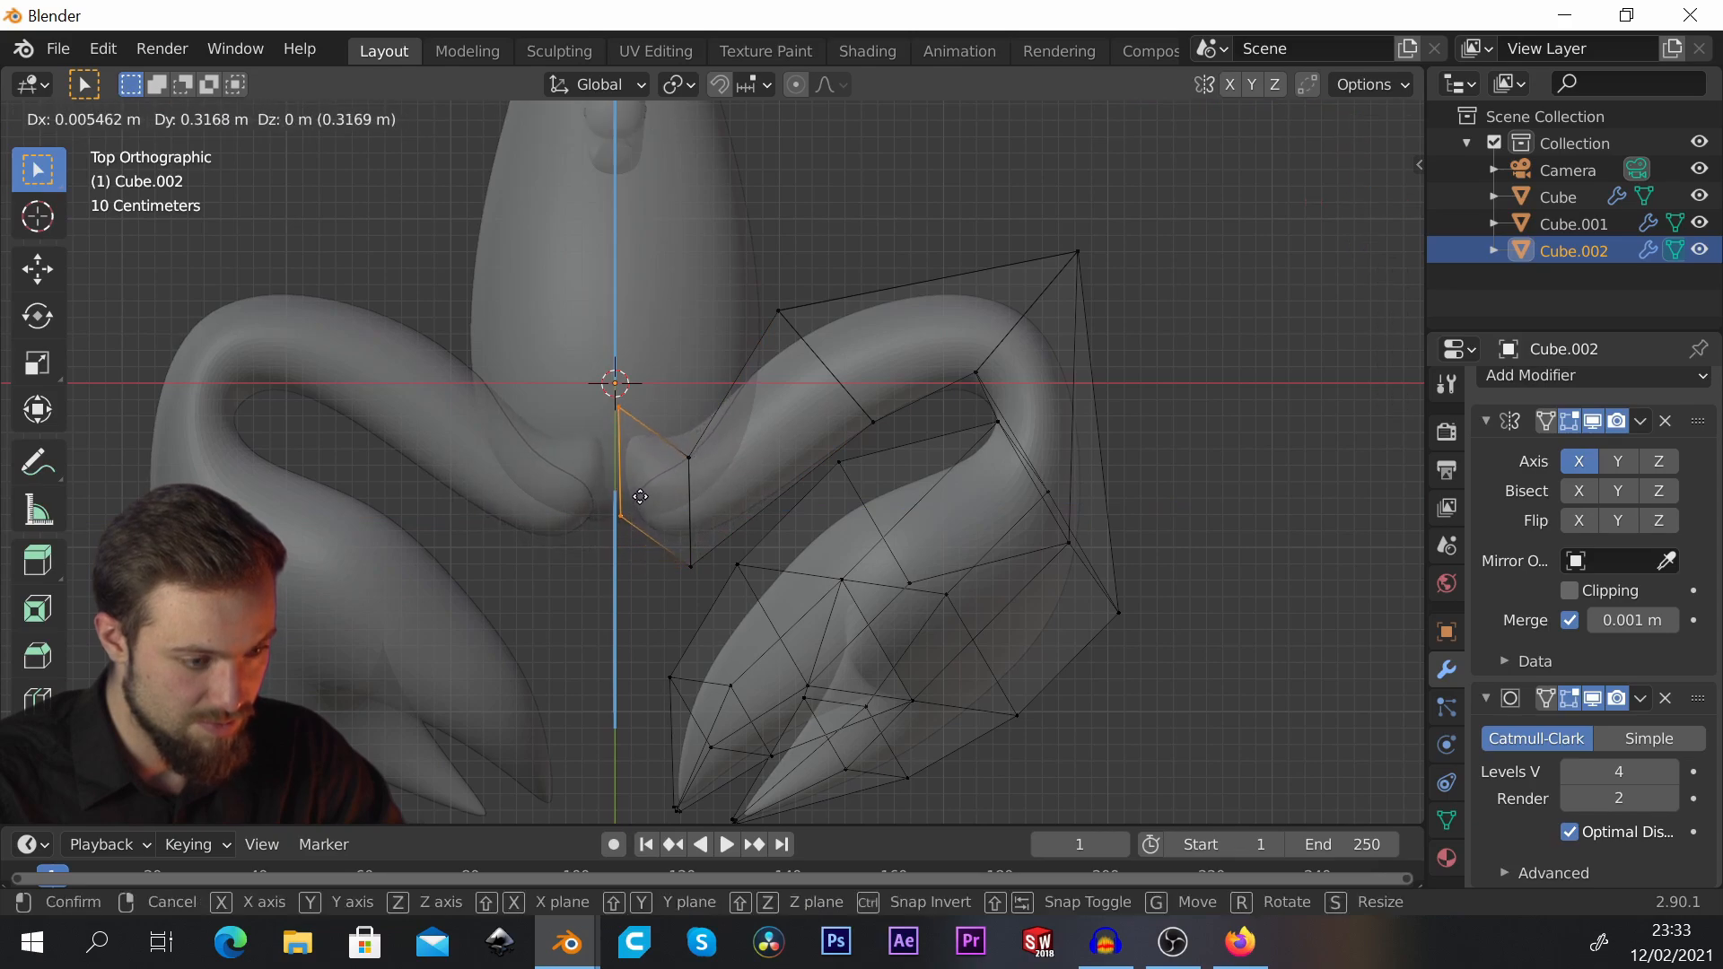
pyautogui.click(636, 495)
# Step: Select the rear corner vertices where the arm meets the body and move them back about 0.23 m
pyautogui.moveTo(668, 436); pyautogui.dragTo(704, 505)
pyautogui.press('g')
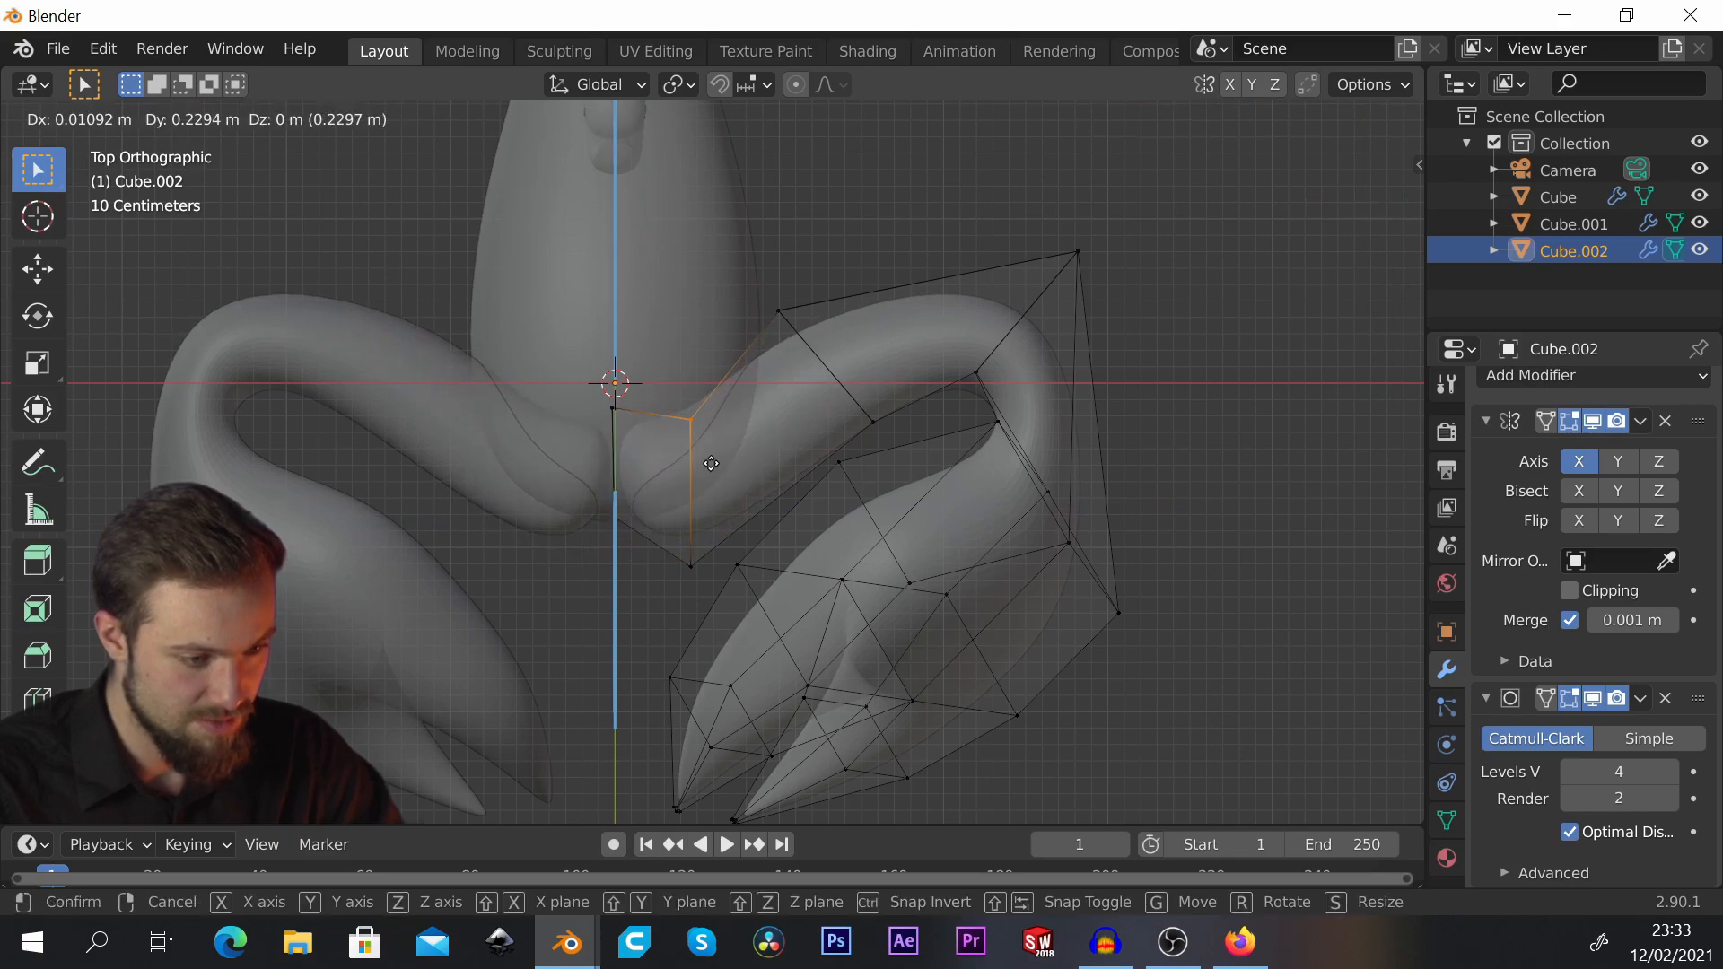
pyautogui.click(703, 465)
# Step: Select the vertices of the arm's innermost section and lower them along the Z axis in the front view
pyautogui.moveTo(678, 558); pyautogui.dragTo(676, 431, button='middle')
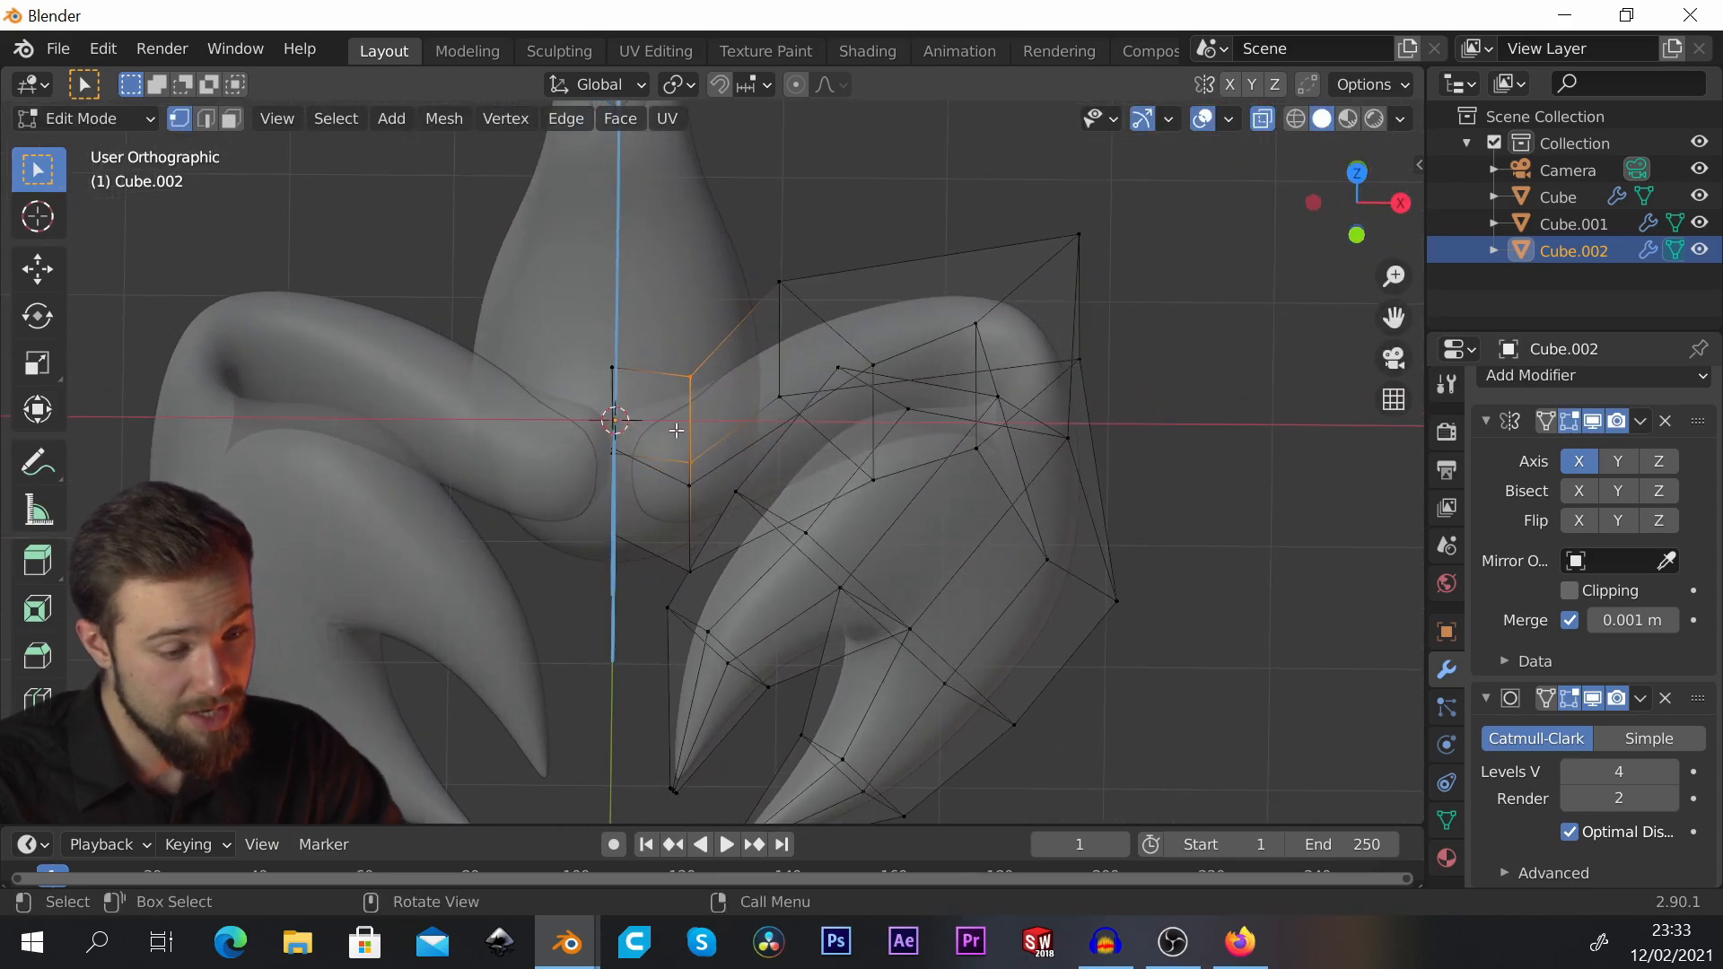
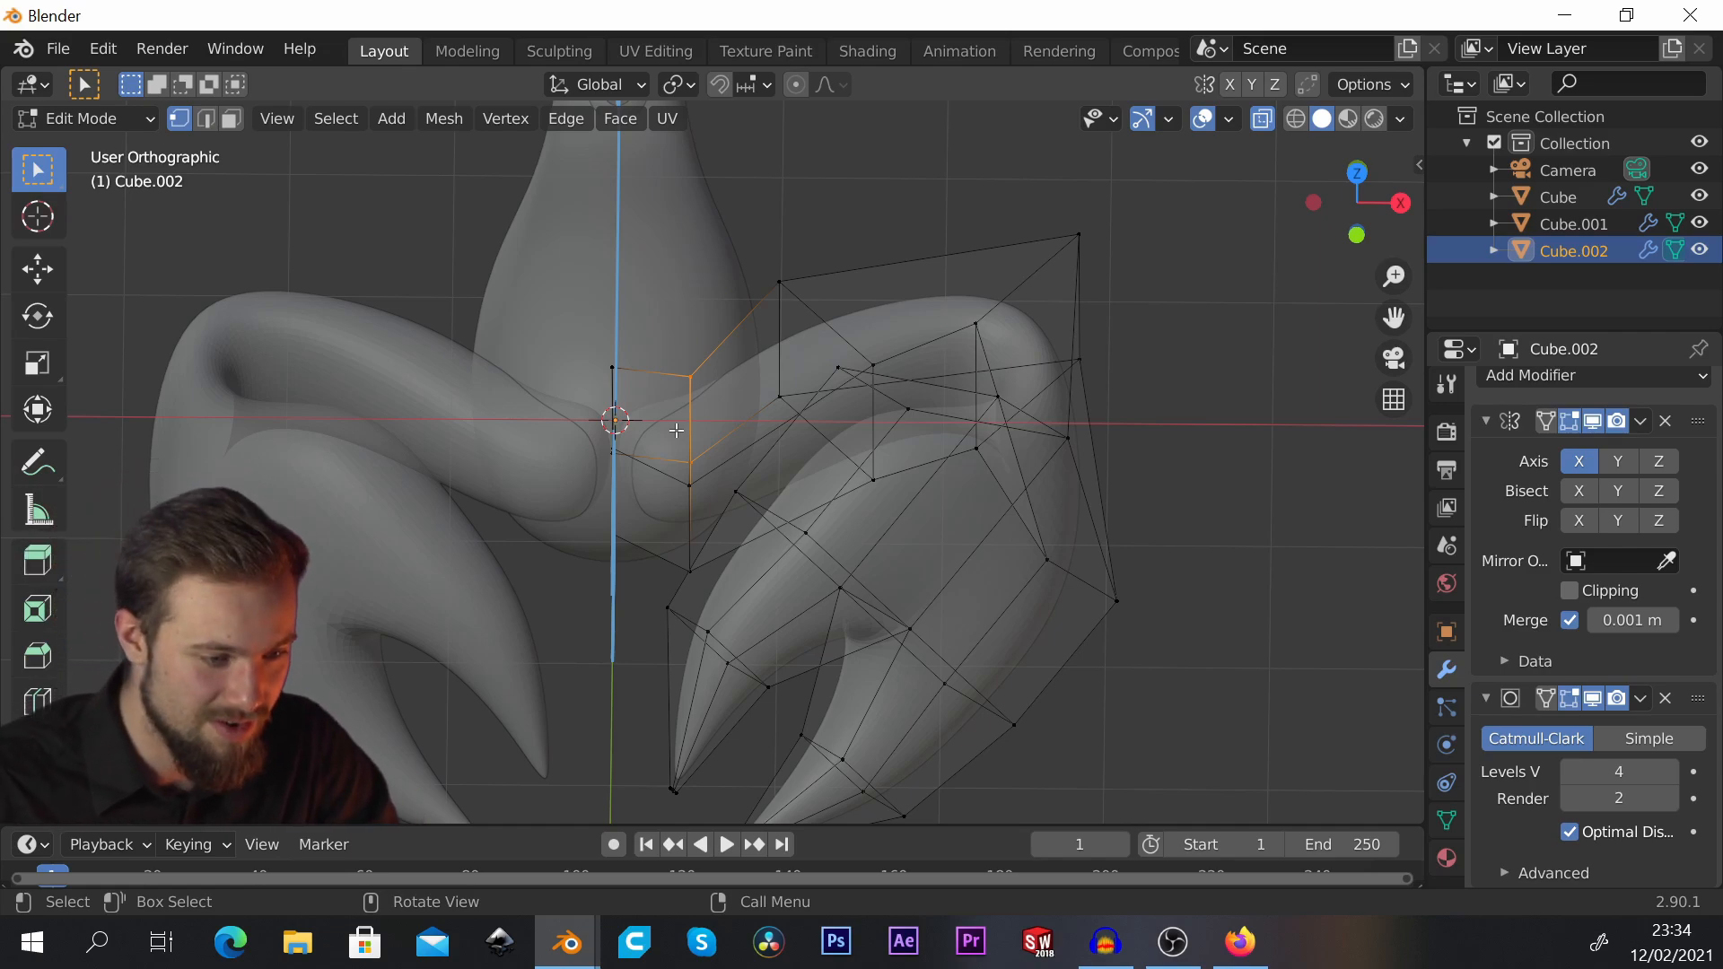
pyautogui.click(611, 366)
pyautogui.keyDown('shift'); pyautogui.click(689, 377); pyautogui.keyUp('shift')
pyautogui.keyDown('shift'); pyautogui.click(686, 486); pyautogui.keyUp('shift')
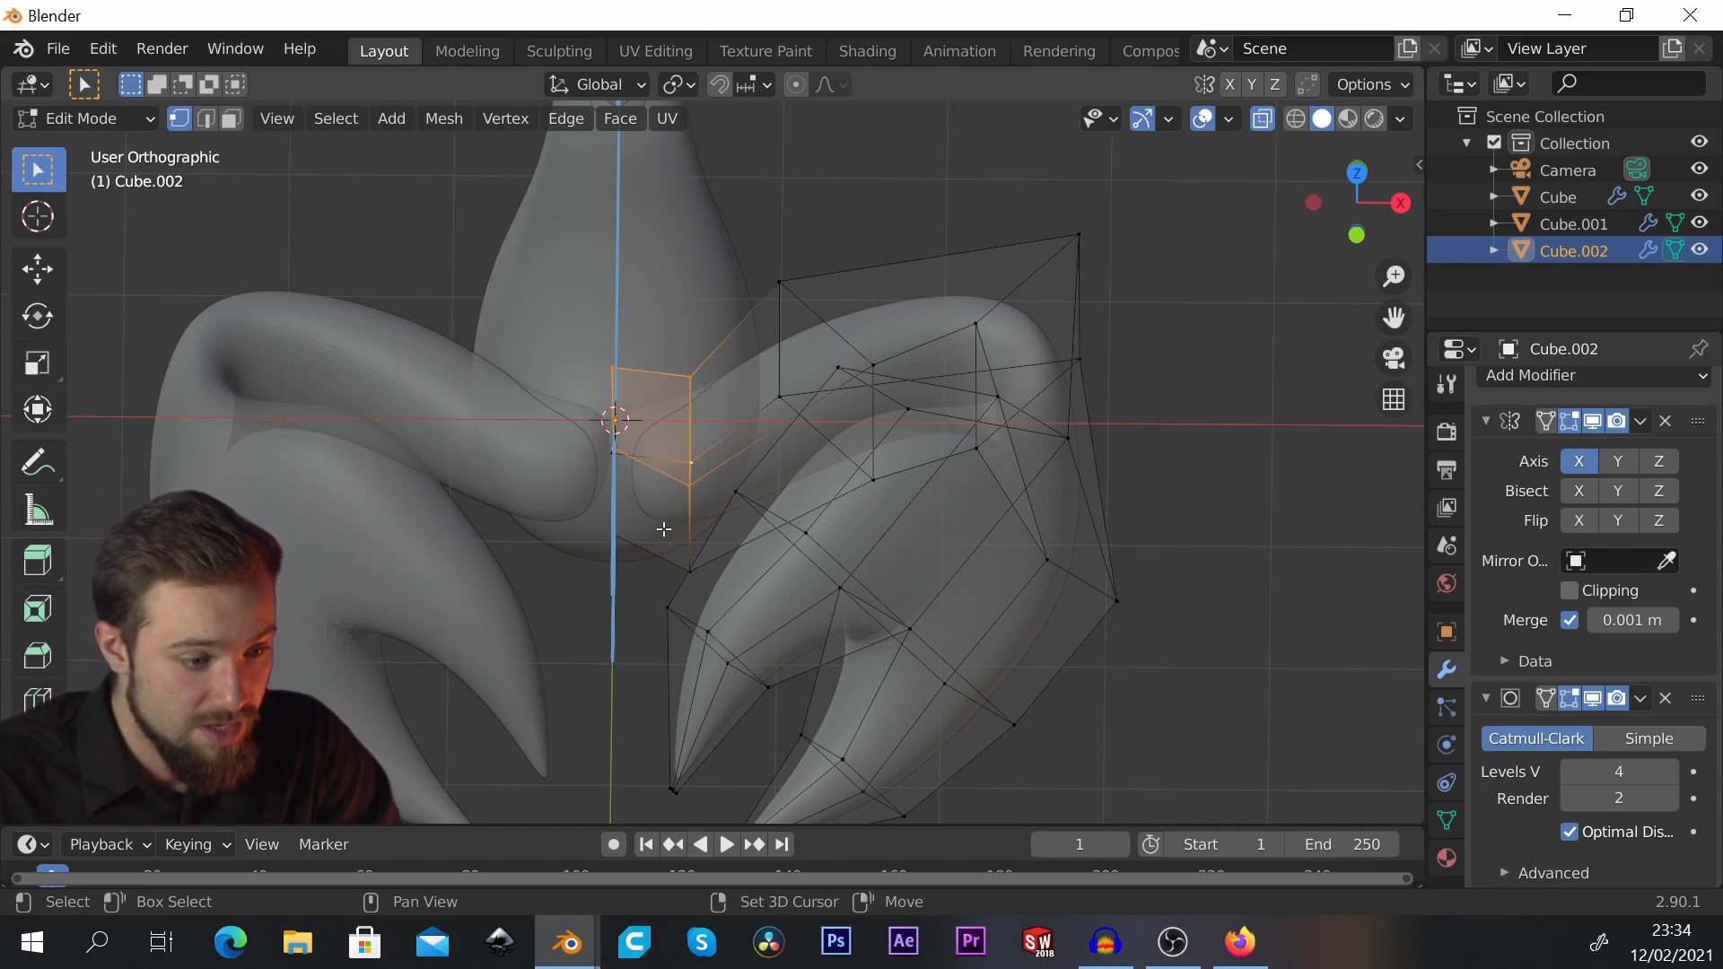
pyautogui.keyDown('shift'); pyautogui.click(689, 567); pyautogui.keyUp('shift')
pyautogui.moveTo(631, 492); pyautogui.dragTo(644, 564, button='middle')
pyautogui.press('KP_1')
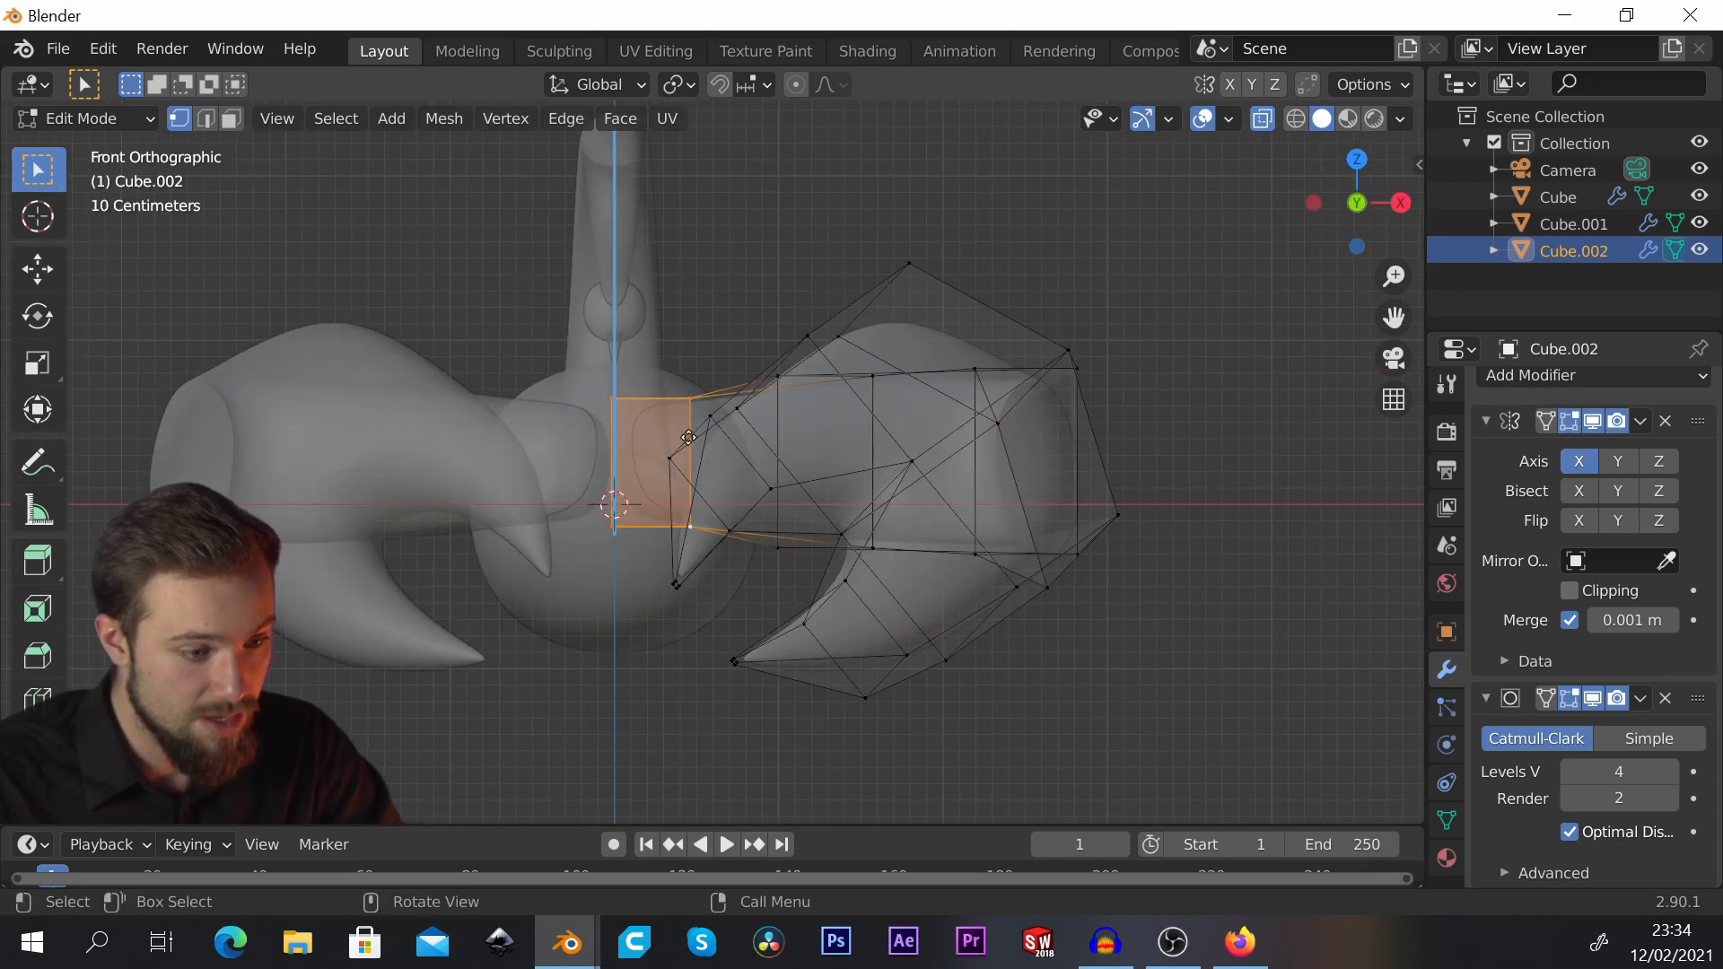
pyautogui.press('g')
pyautogui.press('z')
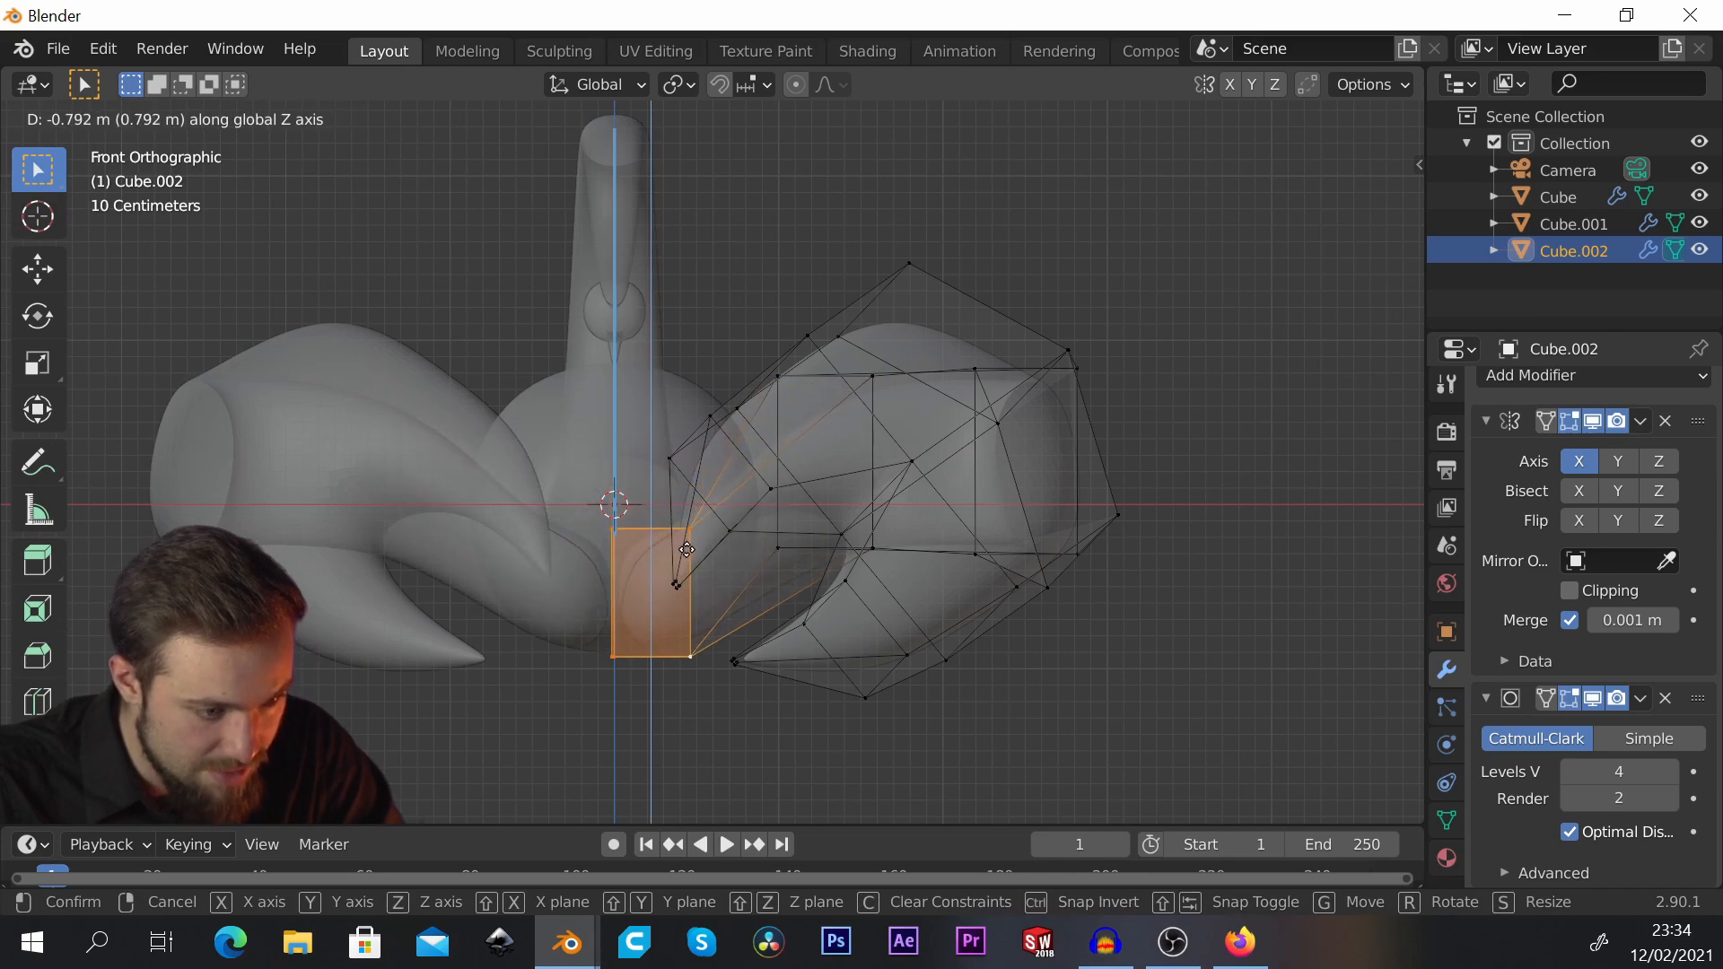
pyautogui.click(680, 576)
pyautogui.moveTo(680, 576); pyautogui.dragTo(704, 554, button='middle')
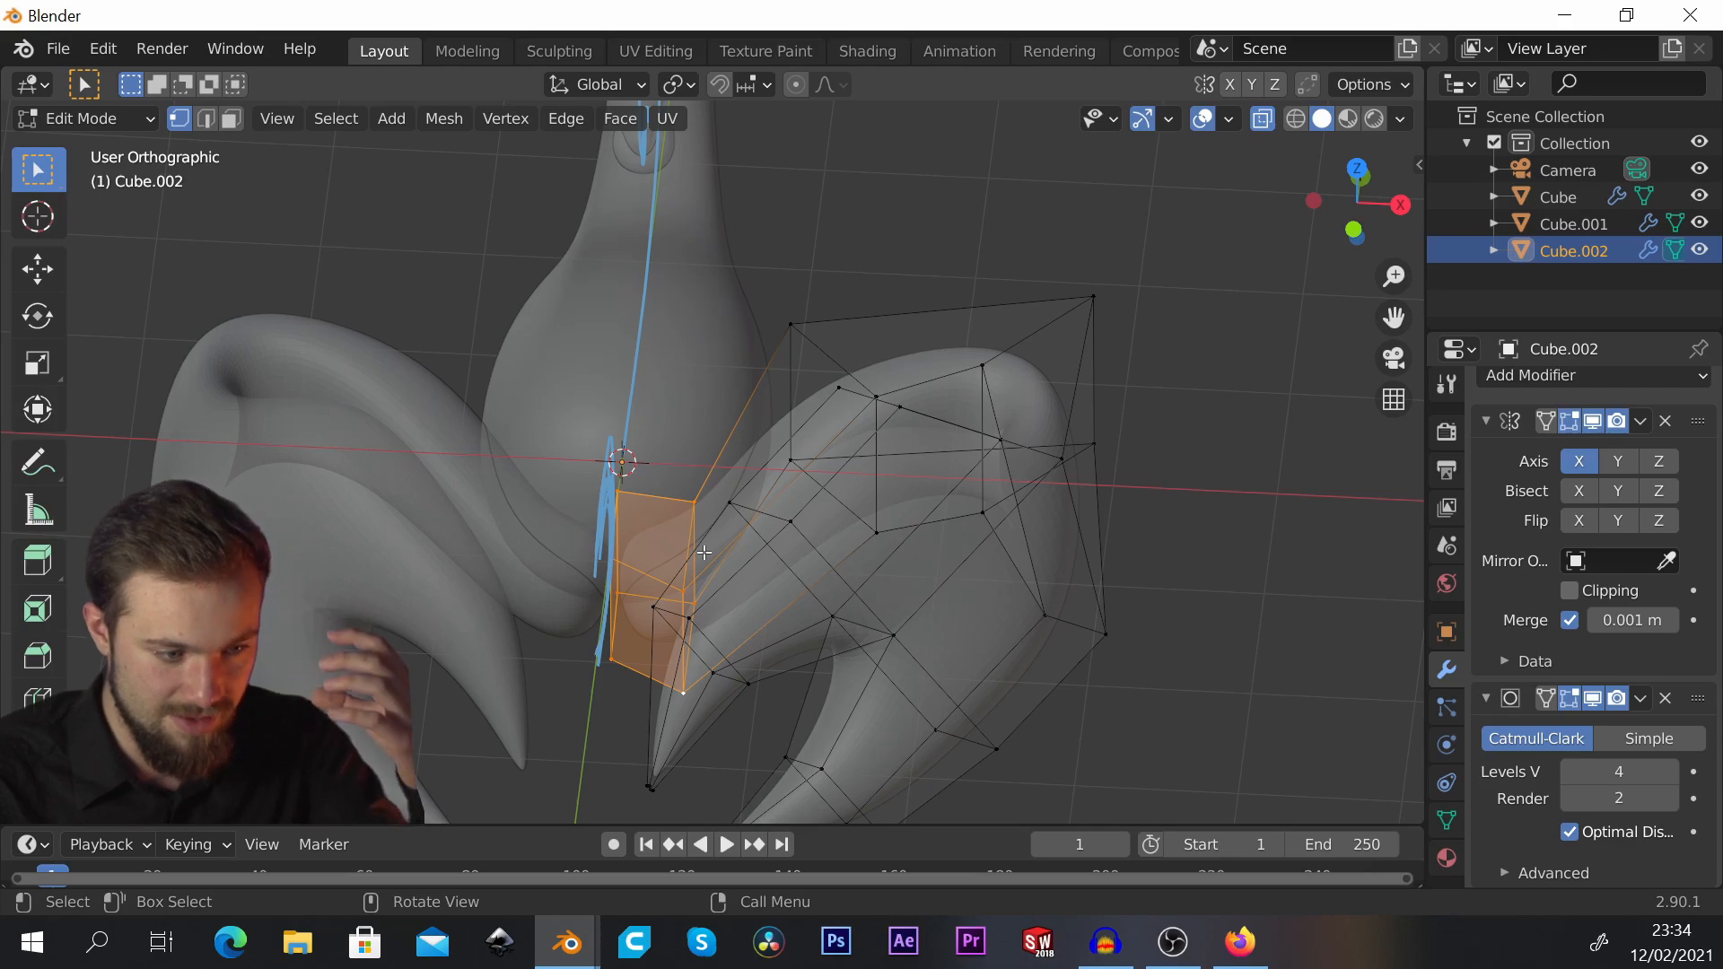
pyautogui.moveTo(704, 552); pyautogui.dragTo(765, 489, button='middle')
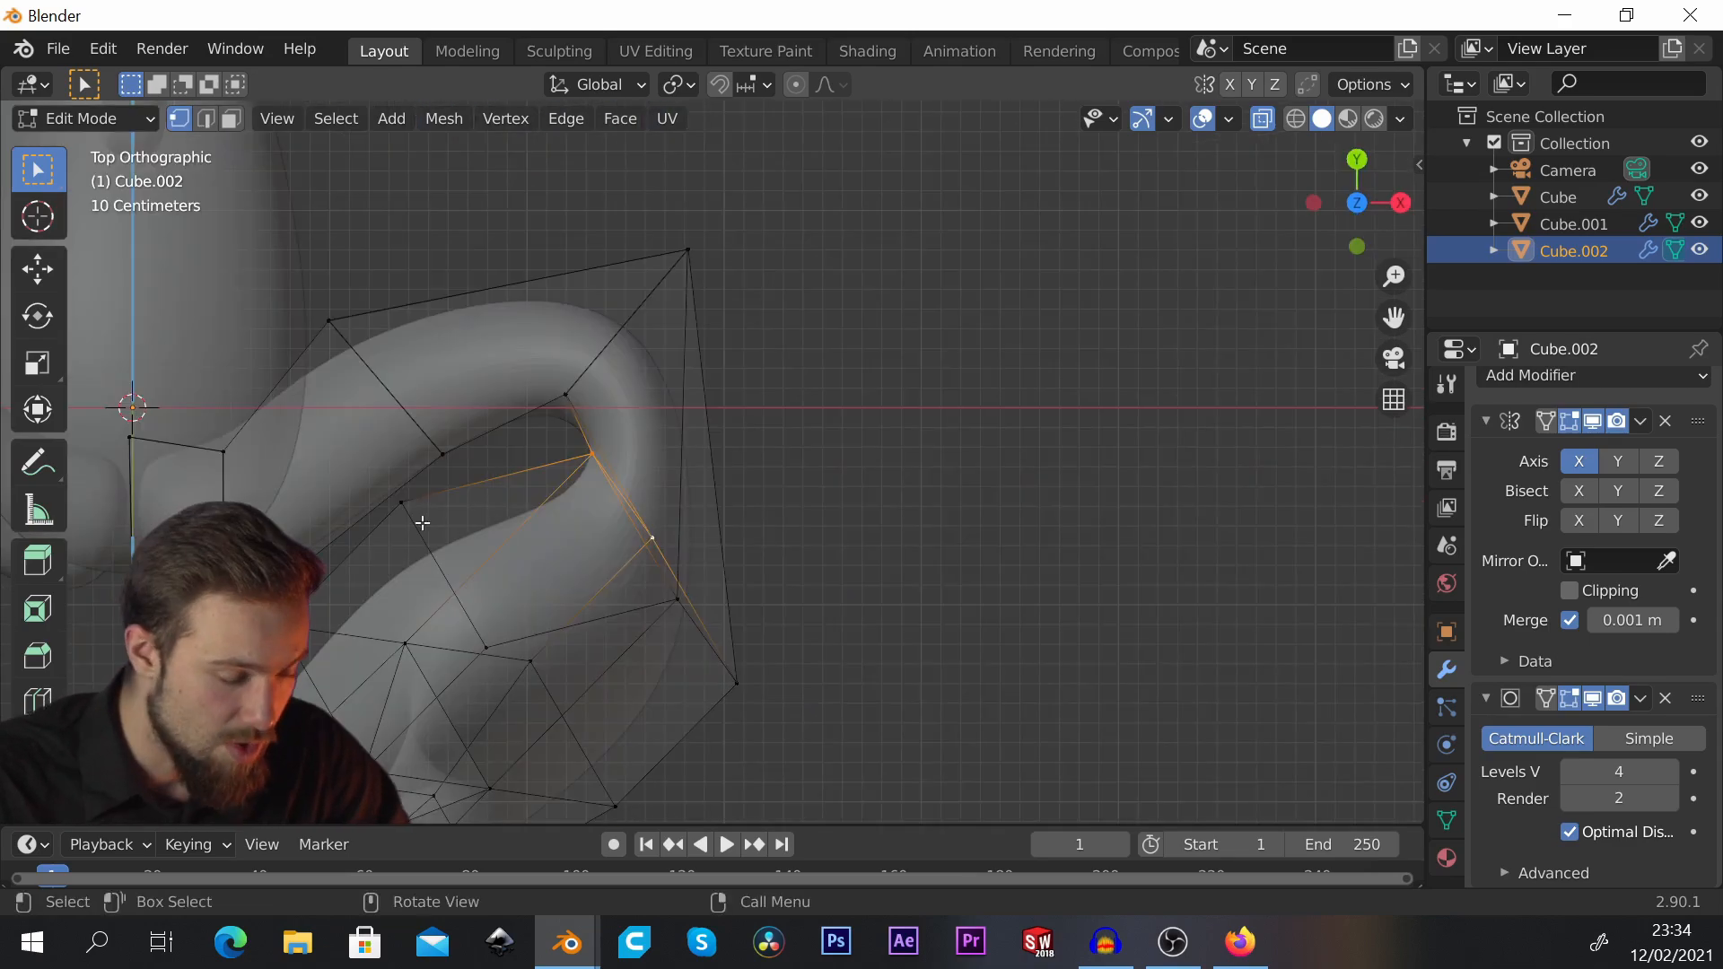
# Step: Select the vertices on the inner side of the arm's bend and move them toward the body to open up the curve
pyautogui.keyDown('shift'); pyautogui.moveTo(509, 476); pyautogui.dragTo(581, 409, button='middle'); pyautogui.keyUp('shift')
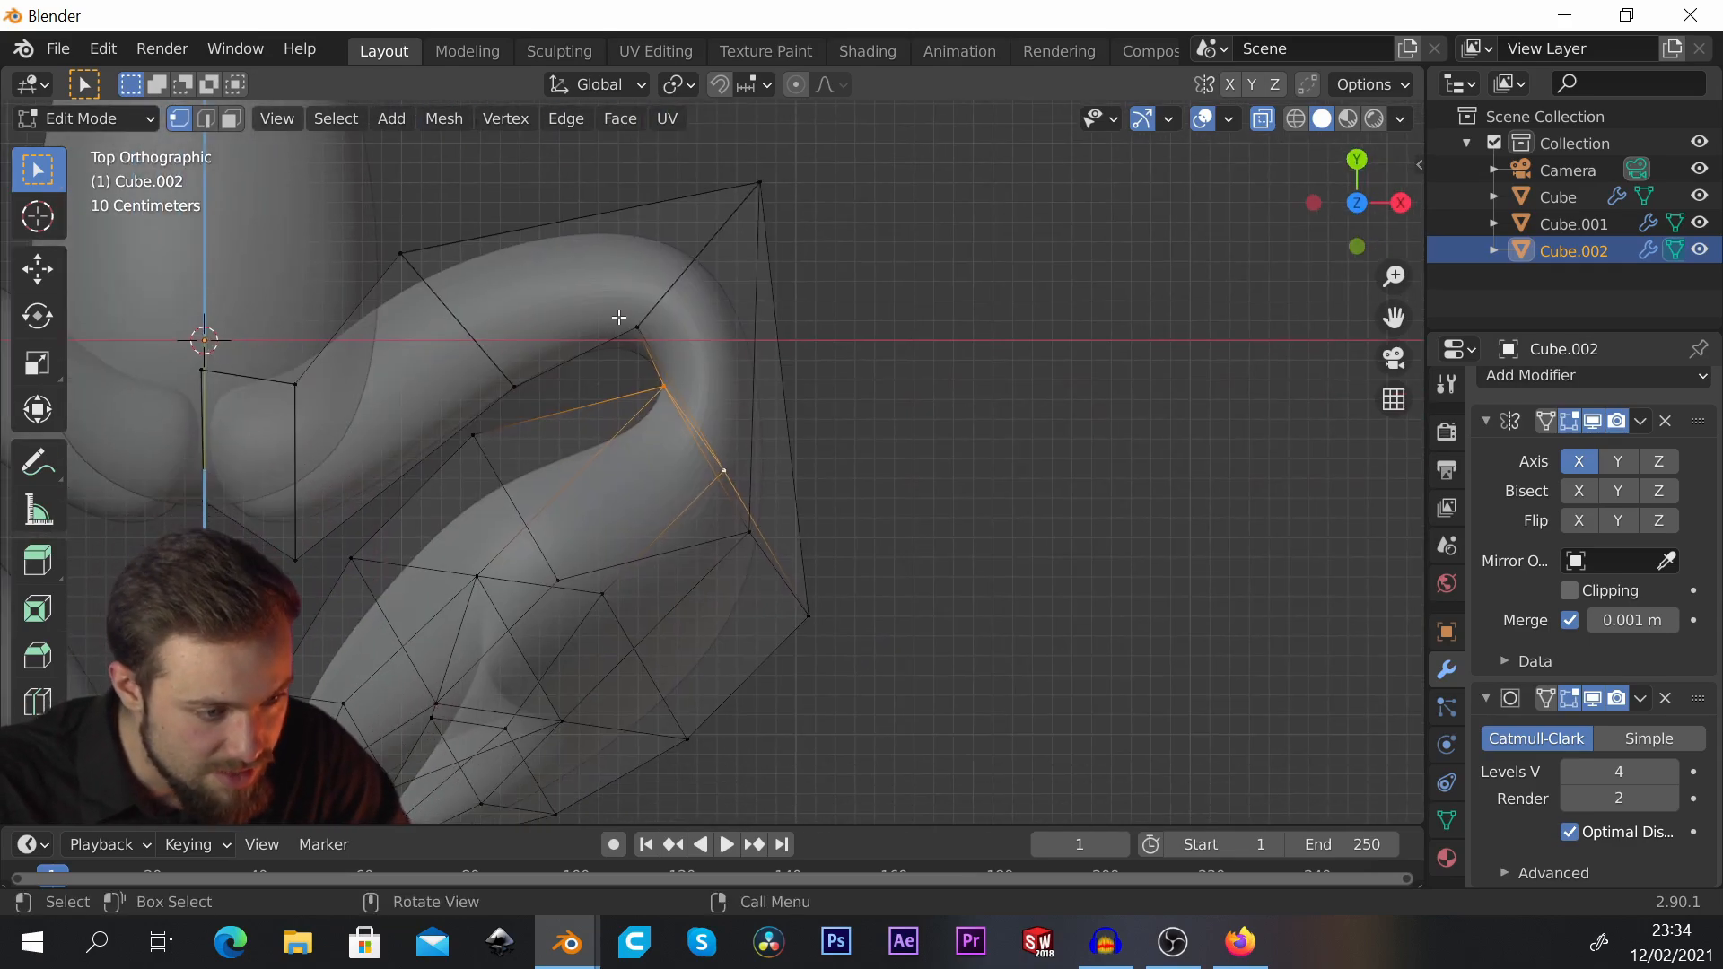
pyautogui.moveTo(619, 318); pyautogui.dragTo(679, 417)
pyautogui.scroll(-3, 873, 343)
pyautogui.scroll(5, 589, 405)
pyautogui.scroll(-1, 1096, 335)
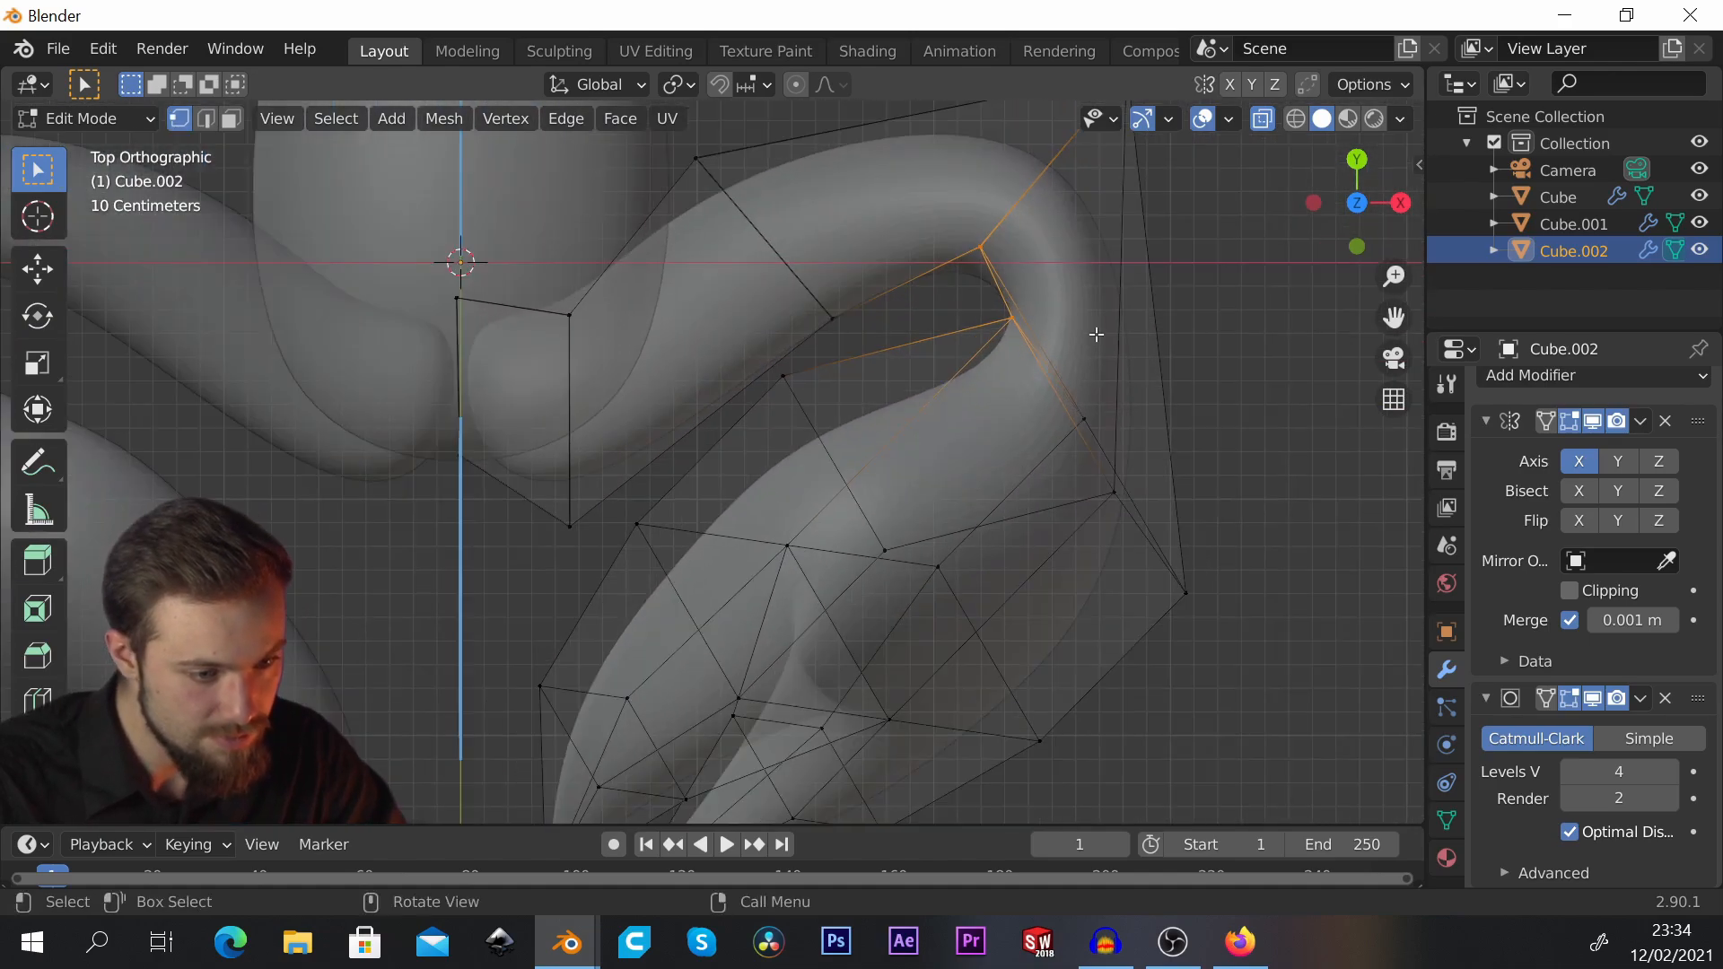
pyautogui.scroll(-1, 1067, 313)
pyautogui.press('g')
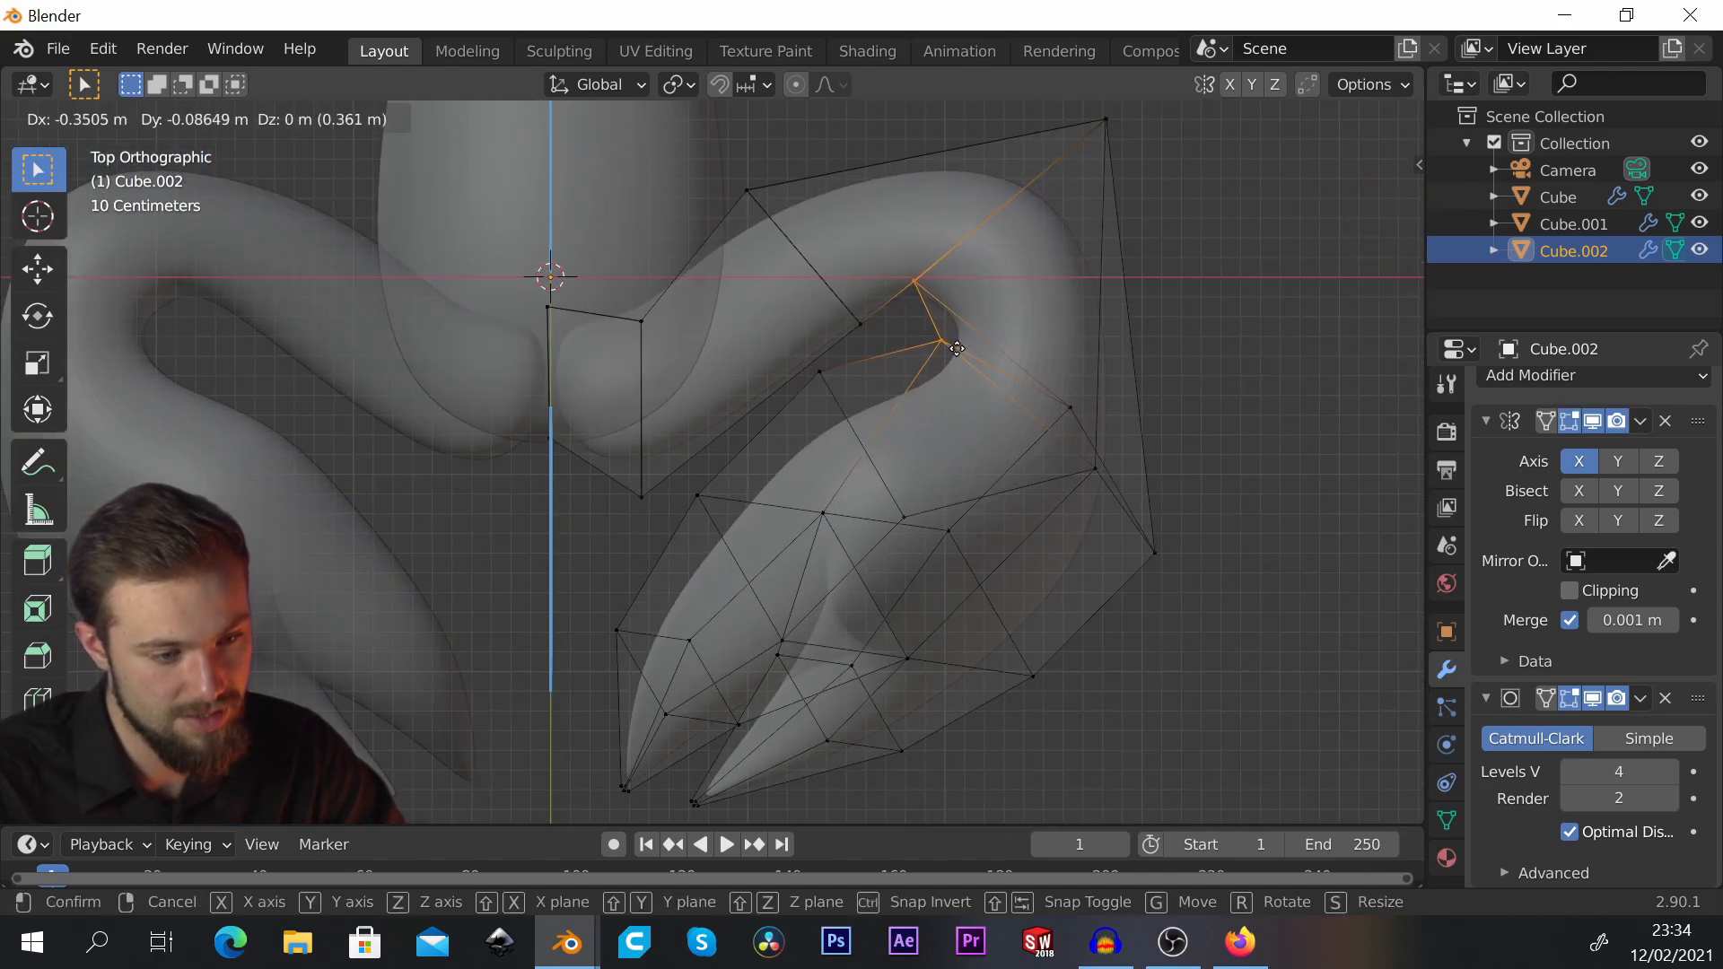
pyautogui.rightClick(967, 346)
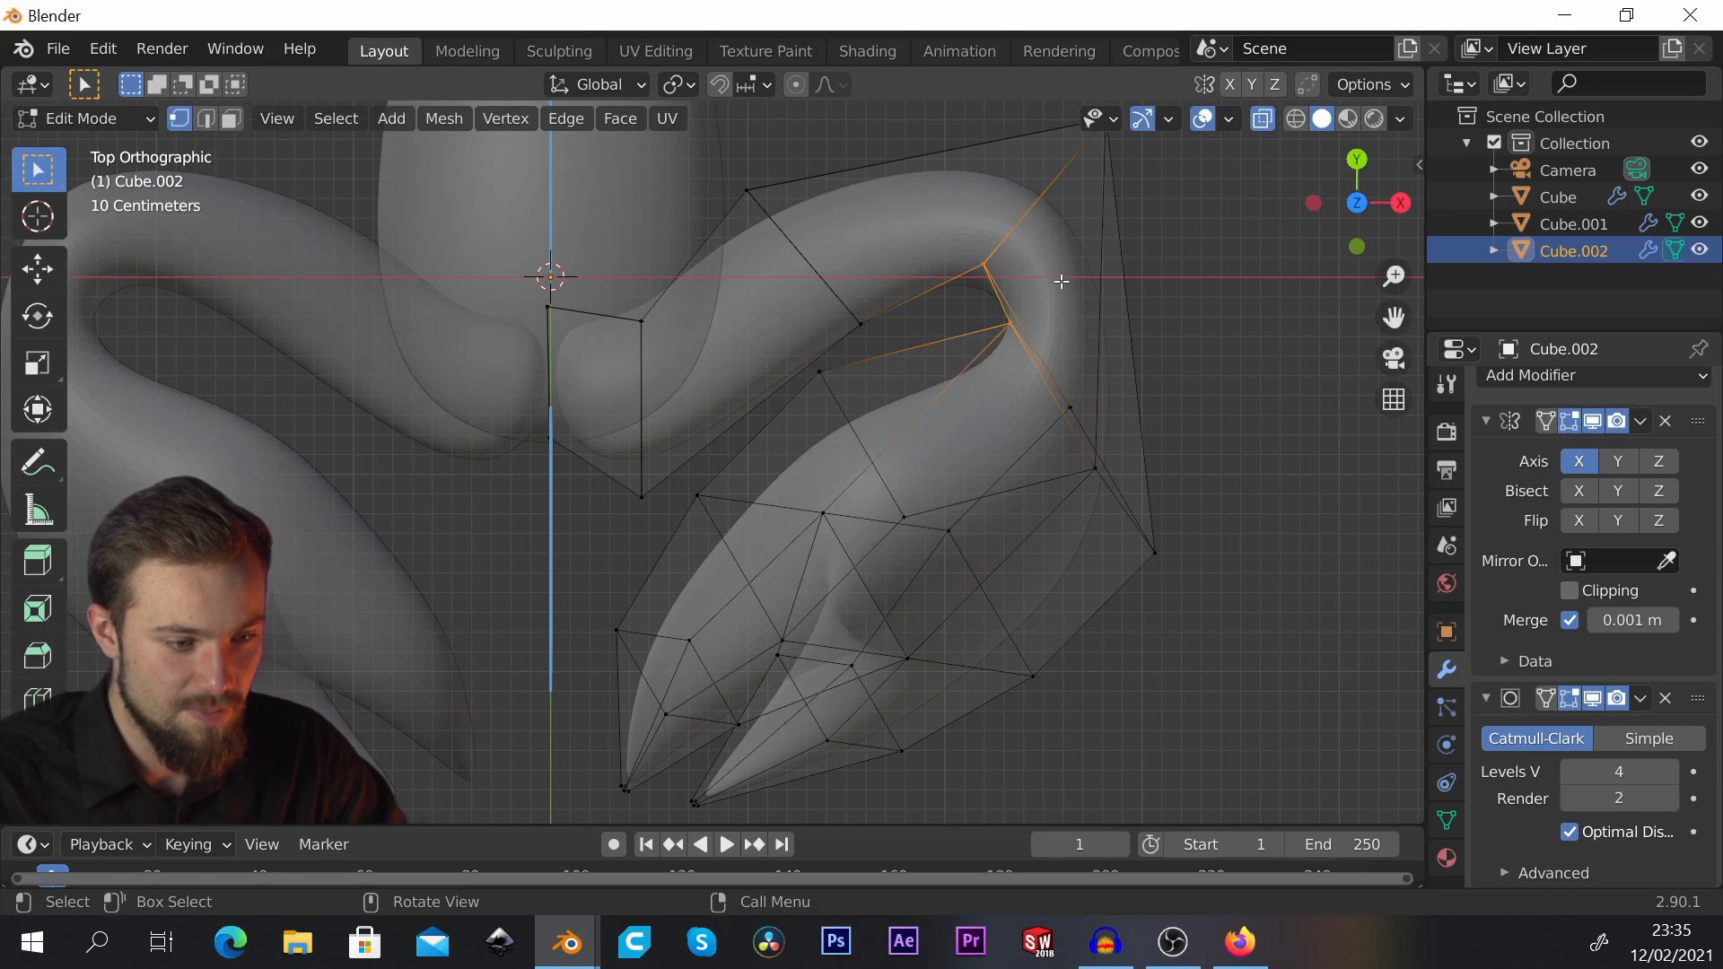
pyautogui.scroll(-2, 994, 318)
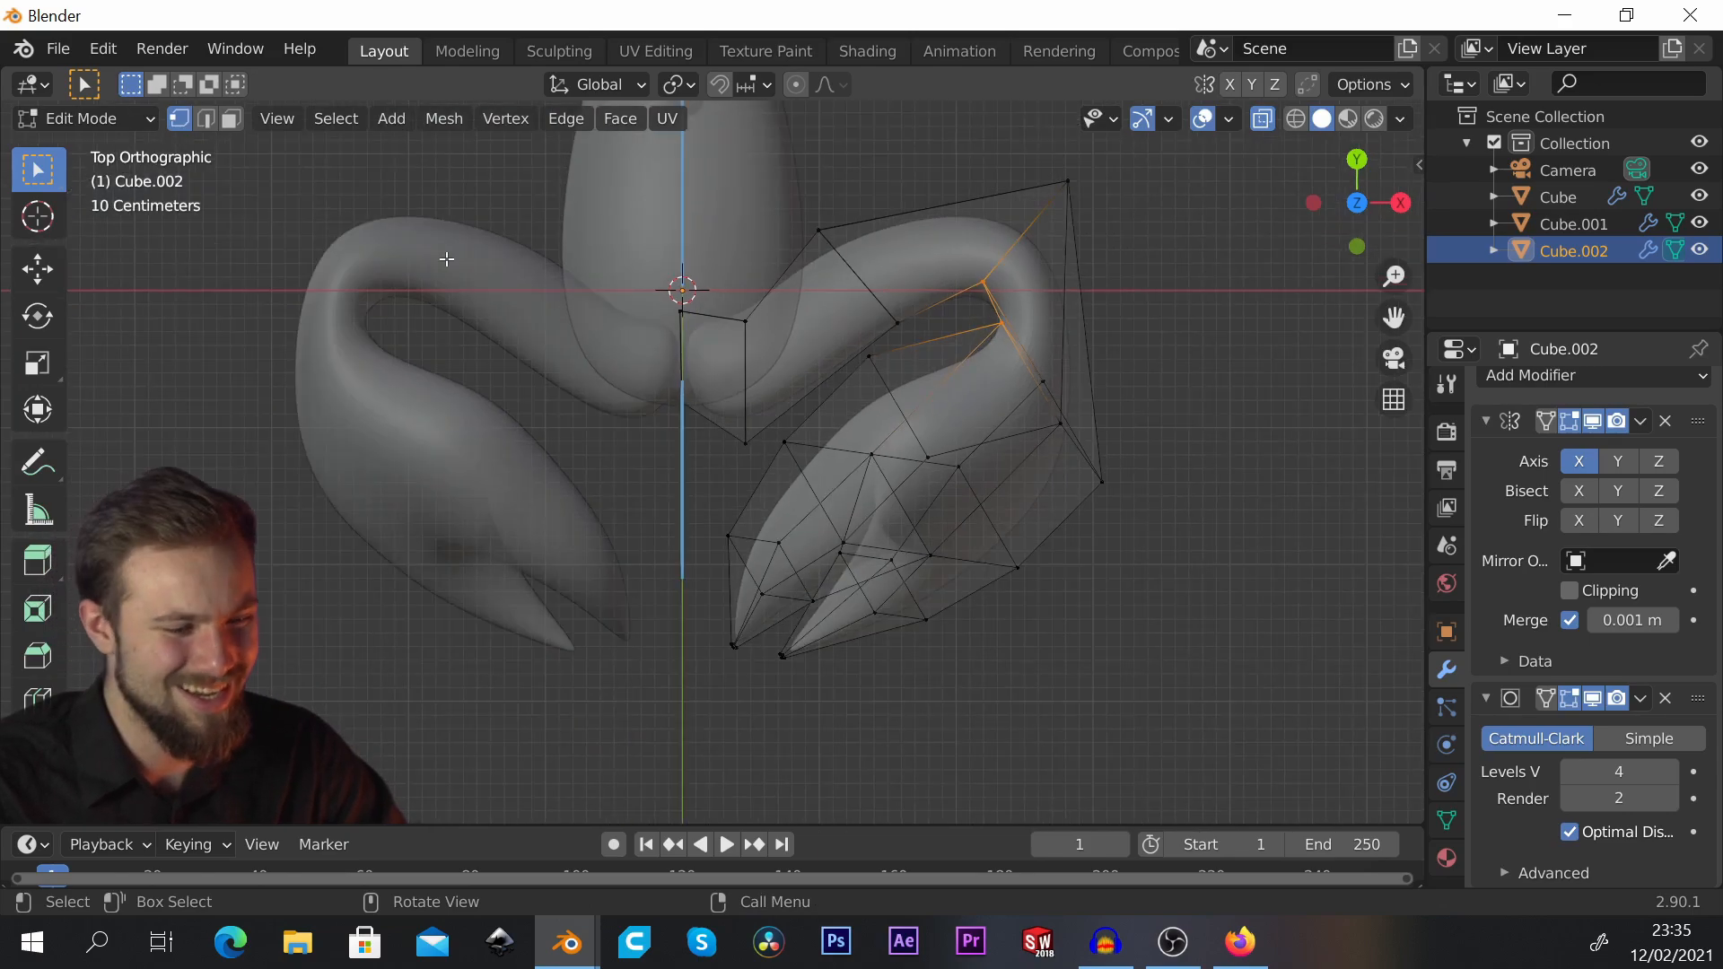
pyautogui.scroll(1, 414, 261)
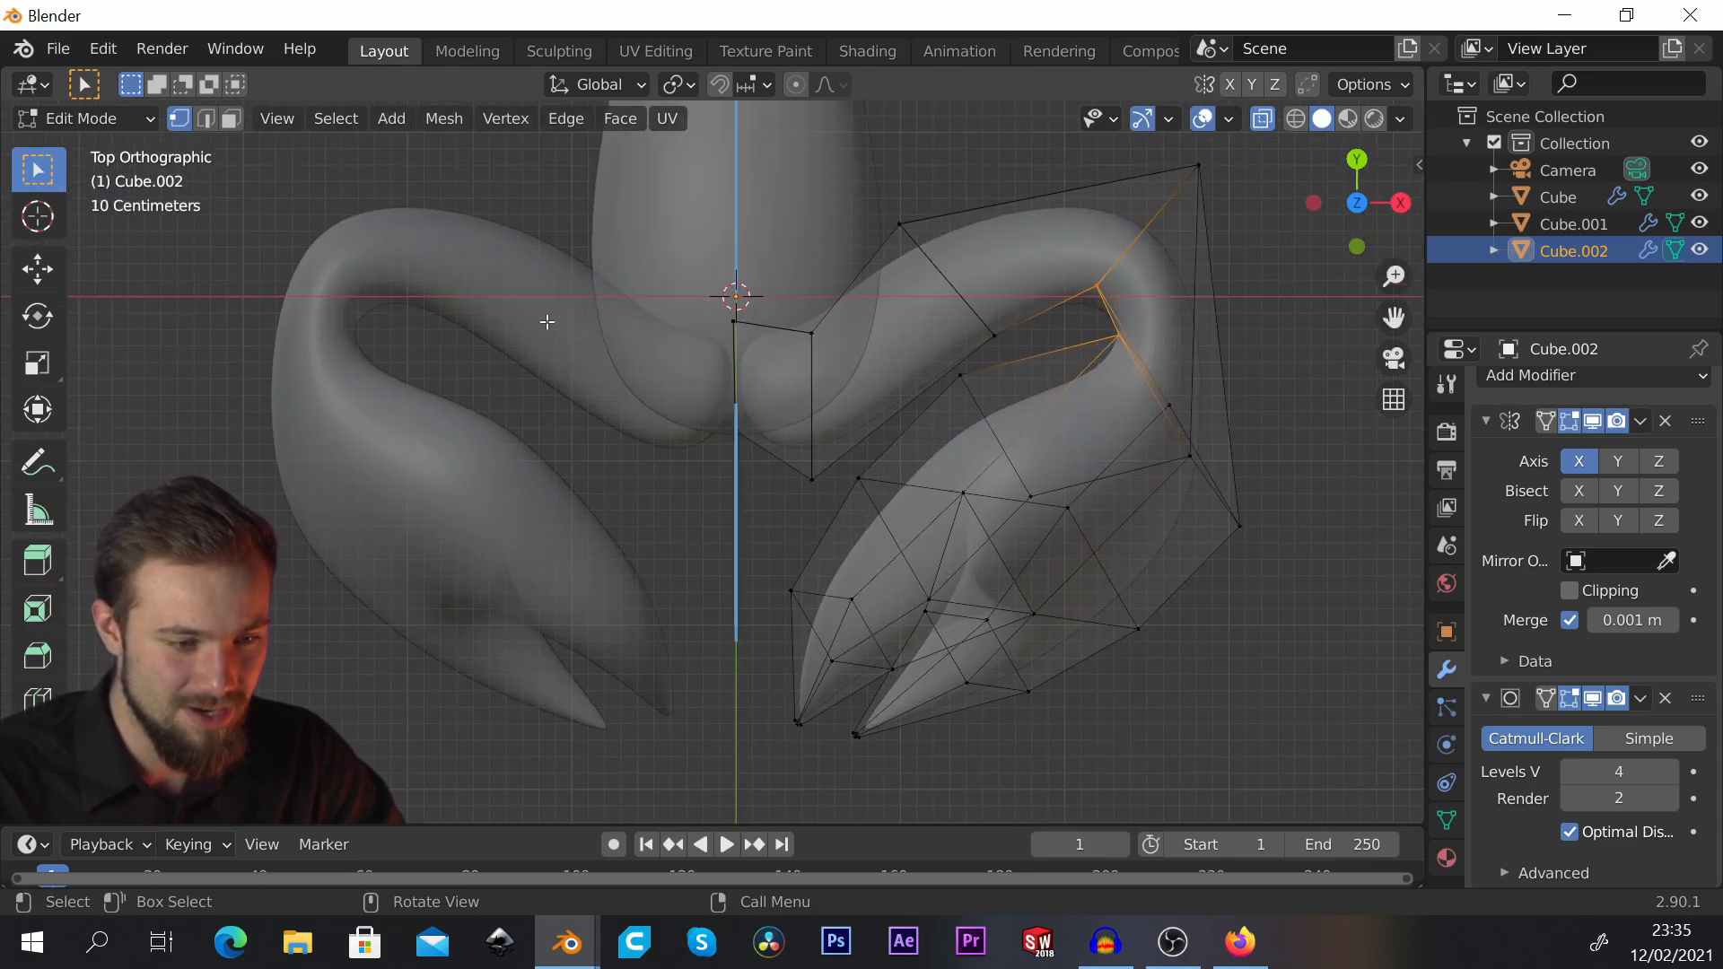
pyautogui.press('g')
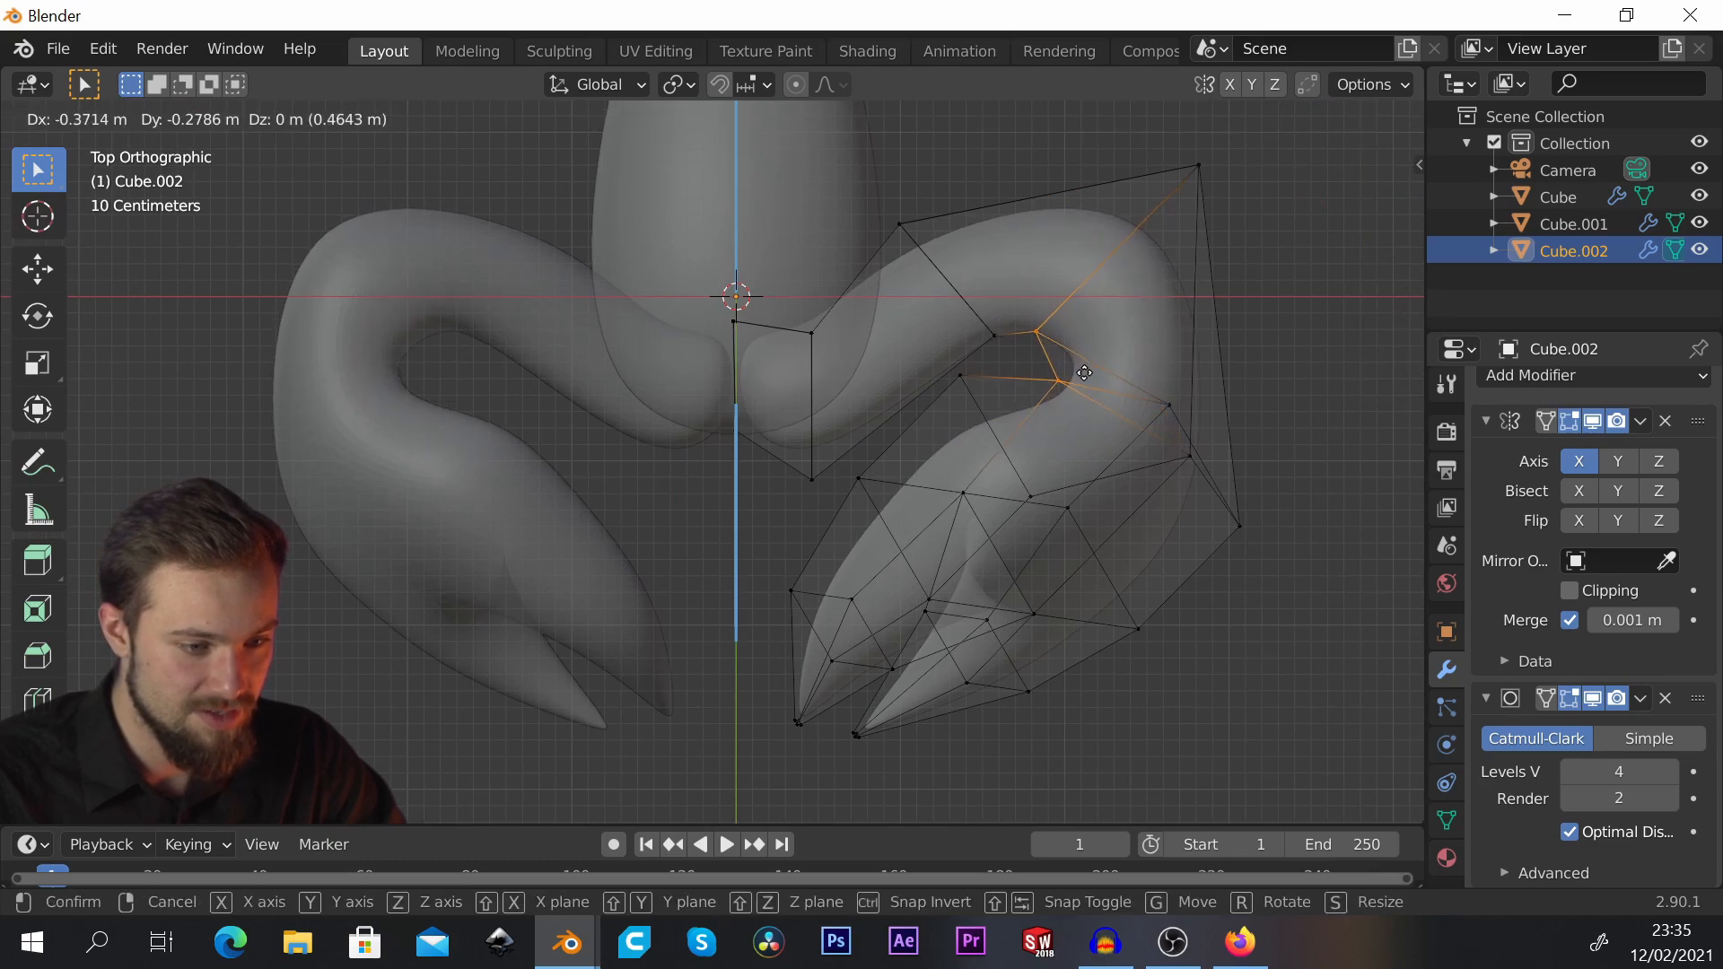
pyautogui.click(1096, 353)
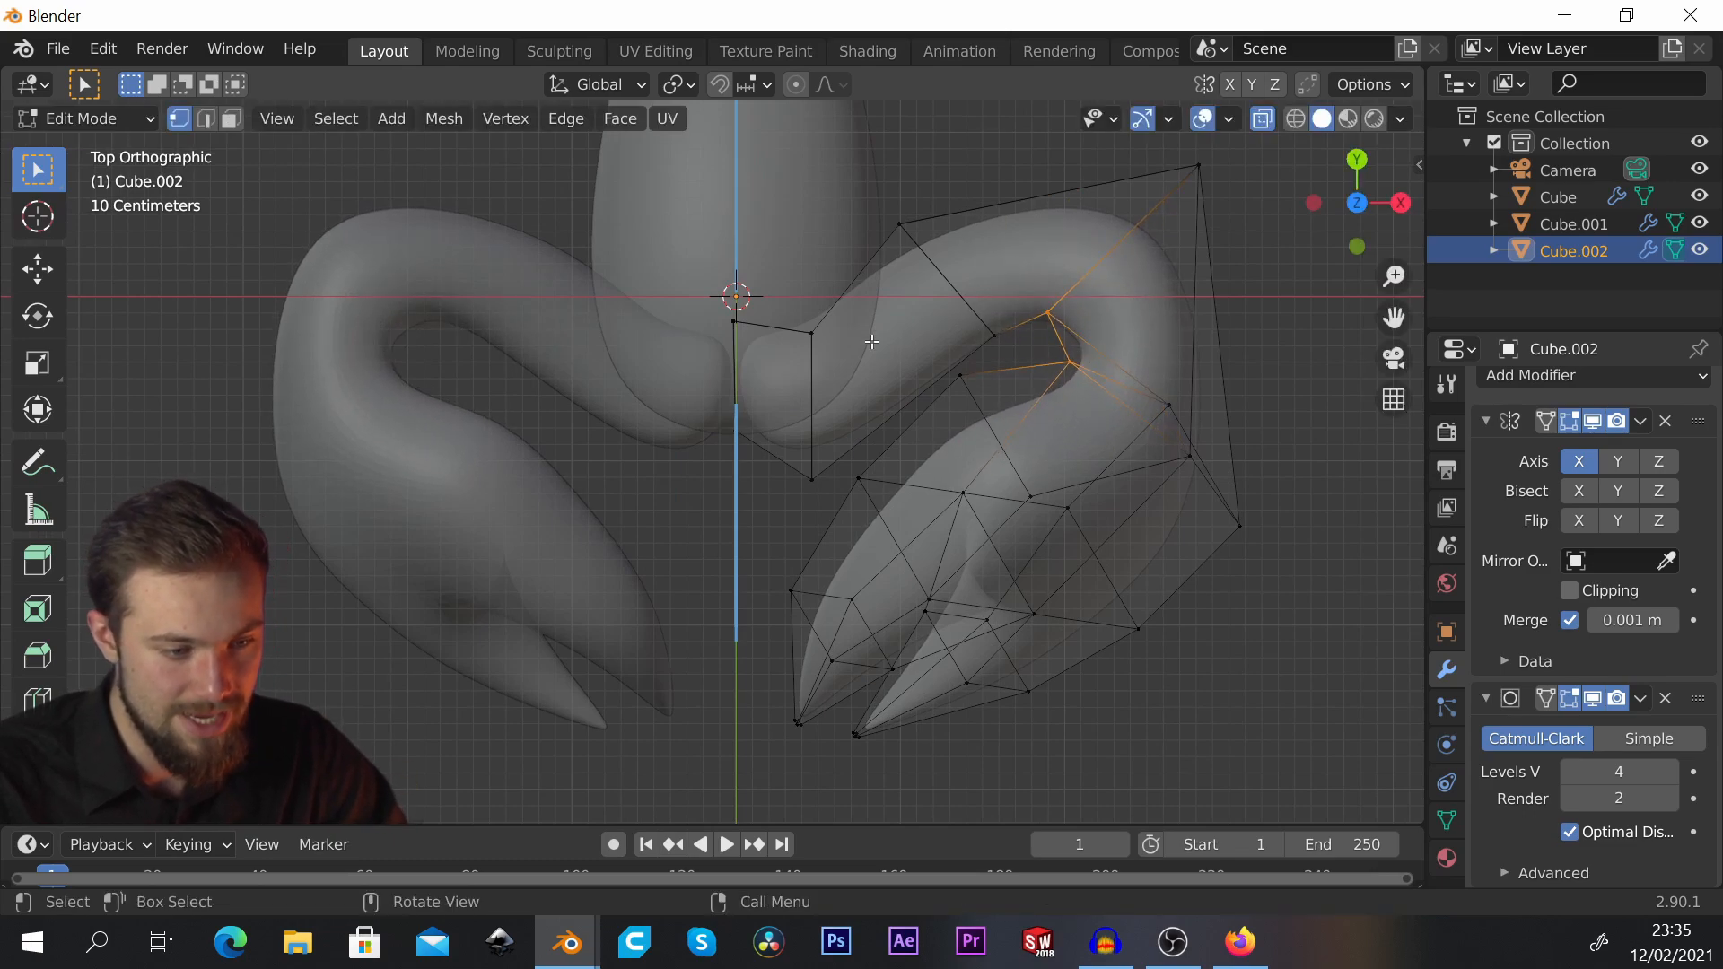
# Step: Select the front vertices of the arm's section between bend and body and adjust their position in the top view
pyautogui.moveTo(962, 328); pyautogui.dragTo(1015, 358)
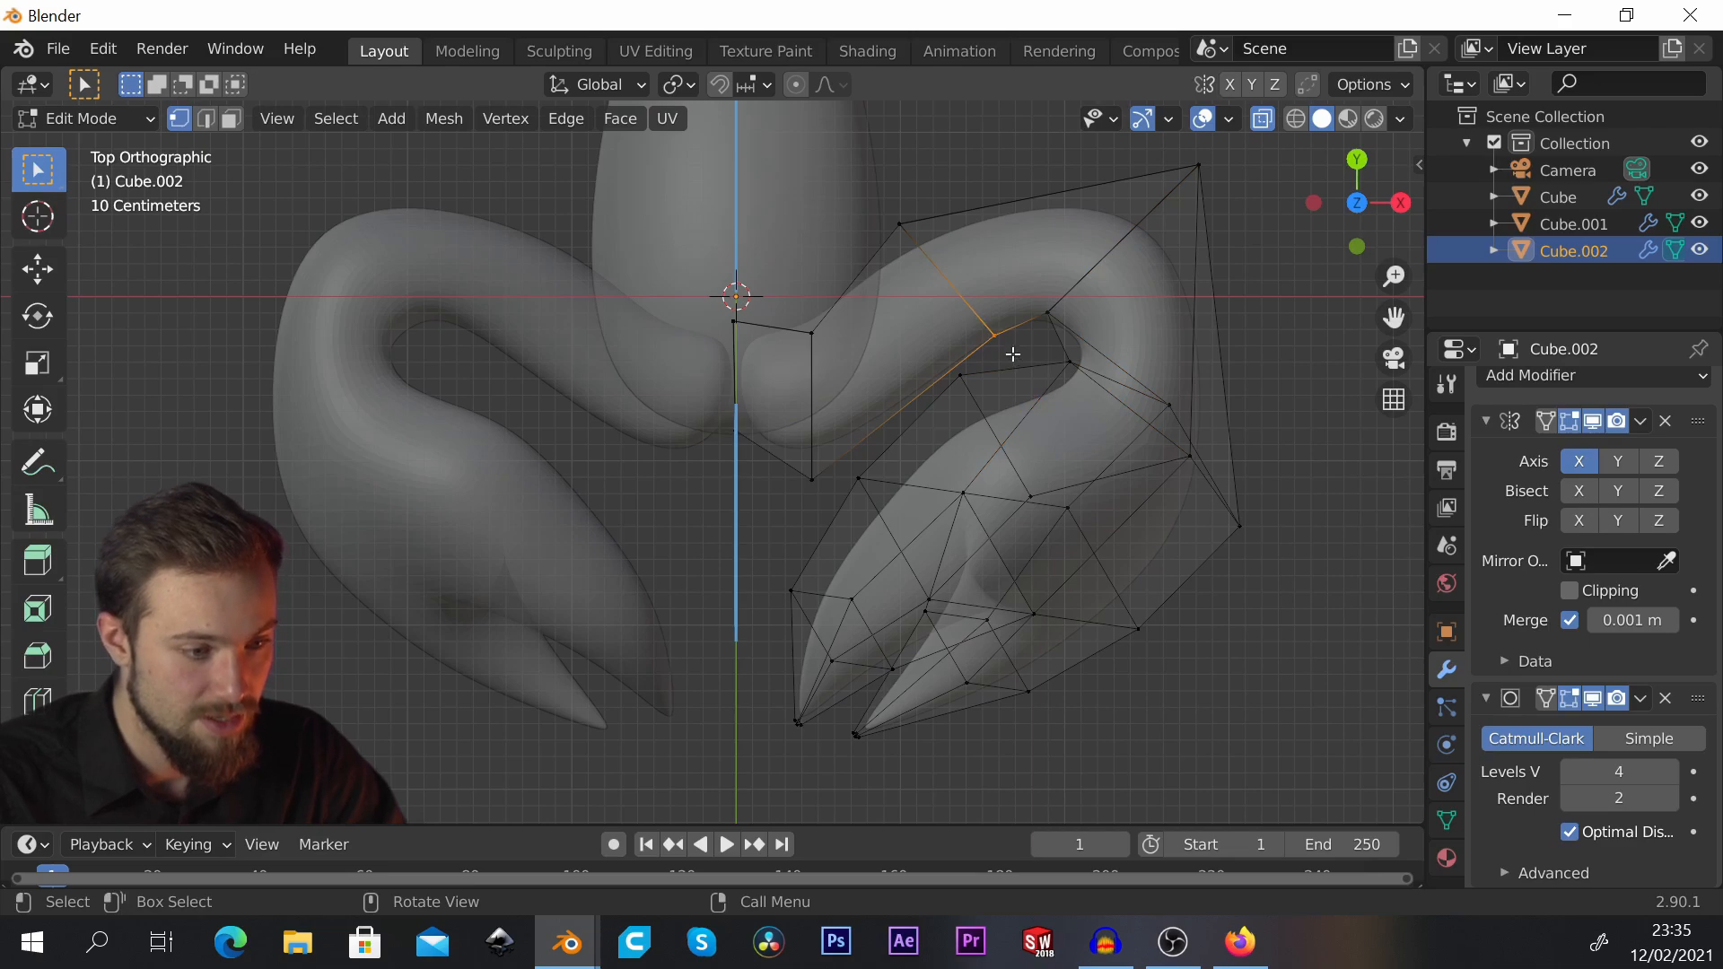
pyautogui.press('g')
pyautogui.click(1000, 334)
# Step: Select the outer vertices of the arm's bend, lower them along the Z axis, and return to Object Mode
pyautogui.moveTo(978, 436); pyautogui.dragTo(1093, 407, button='middle')
pyautogui.moveTo(1060, 190); pyautogui.dragTo(1103, 281, button='middle')
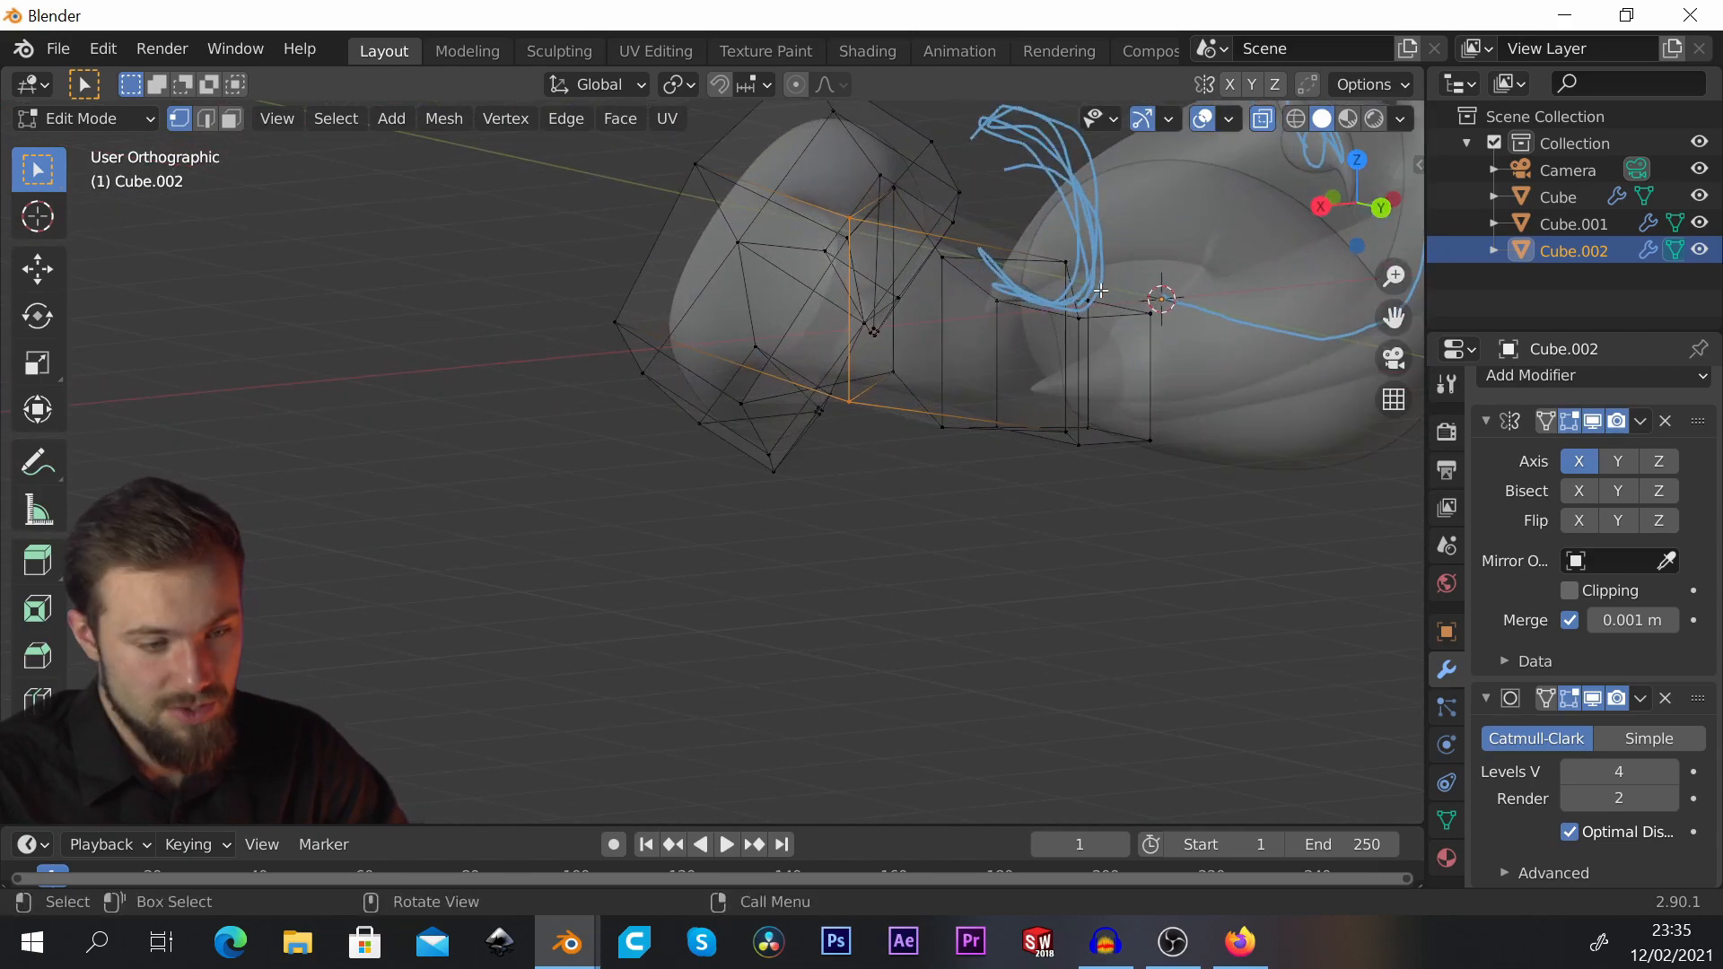
pyautogui.moveTo(694, 509)
pyautogui.mouseDown(button='middle')
pyautogui.moveTo(709, 503)
pyautogui.moveTo(685, 493)
pyautogui.moveTo(815, 375)
pyautogui.moveTo(1108, 396)
pyautogui.moveTo(689, 435)
pyautogui.moveTo(709, 489)
pyautogui.mouseUp(button='middle')
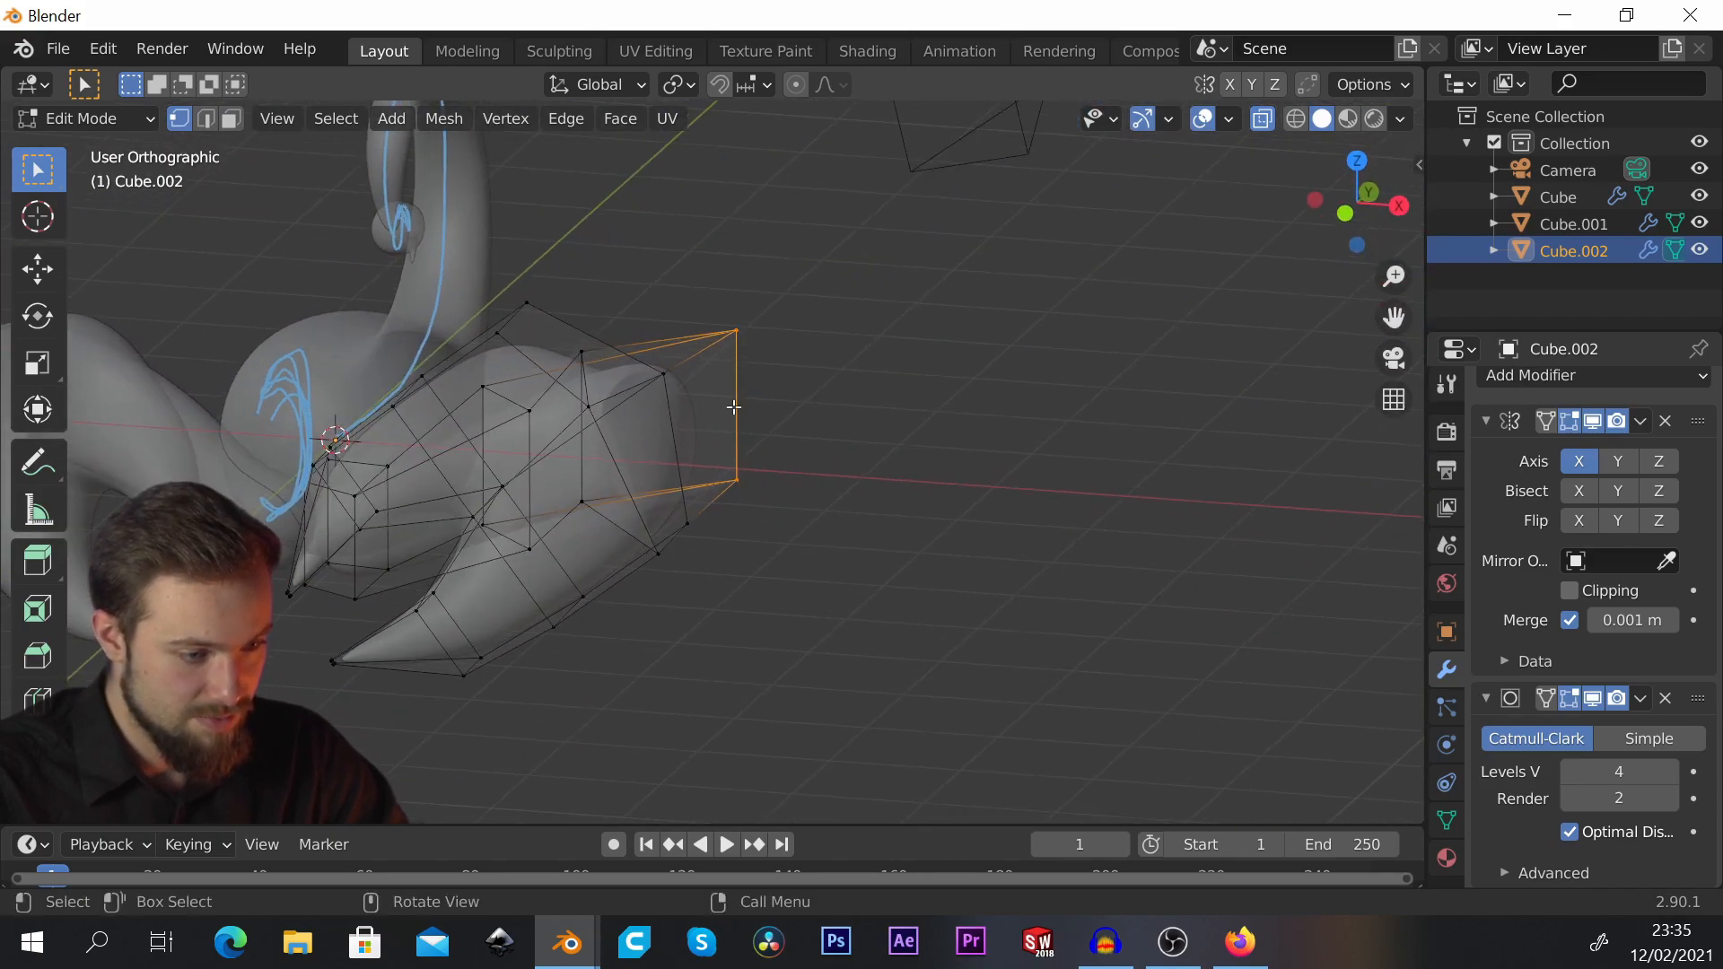
pyautogui.keyDown('shift'); pyautogui.click(708, 500); pyautogui.keyUp('shift')
pyautogui.press('g')
pyautogui.press('z')
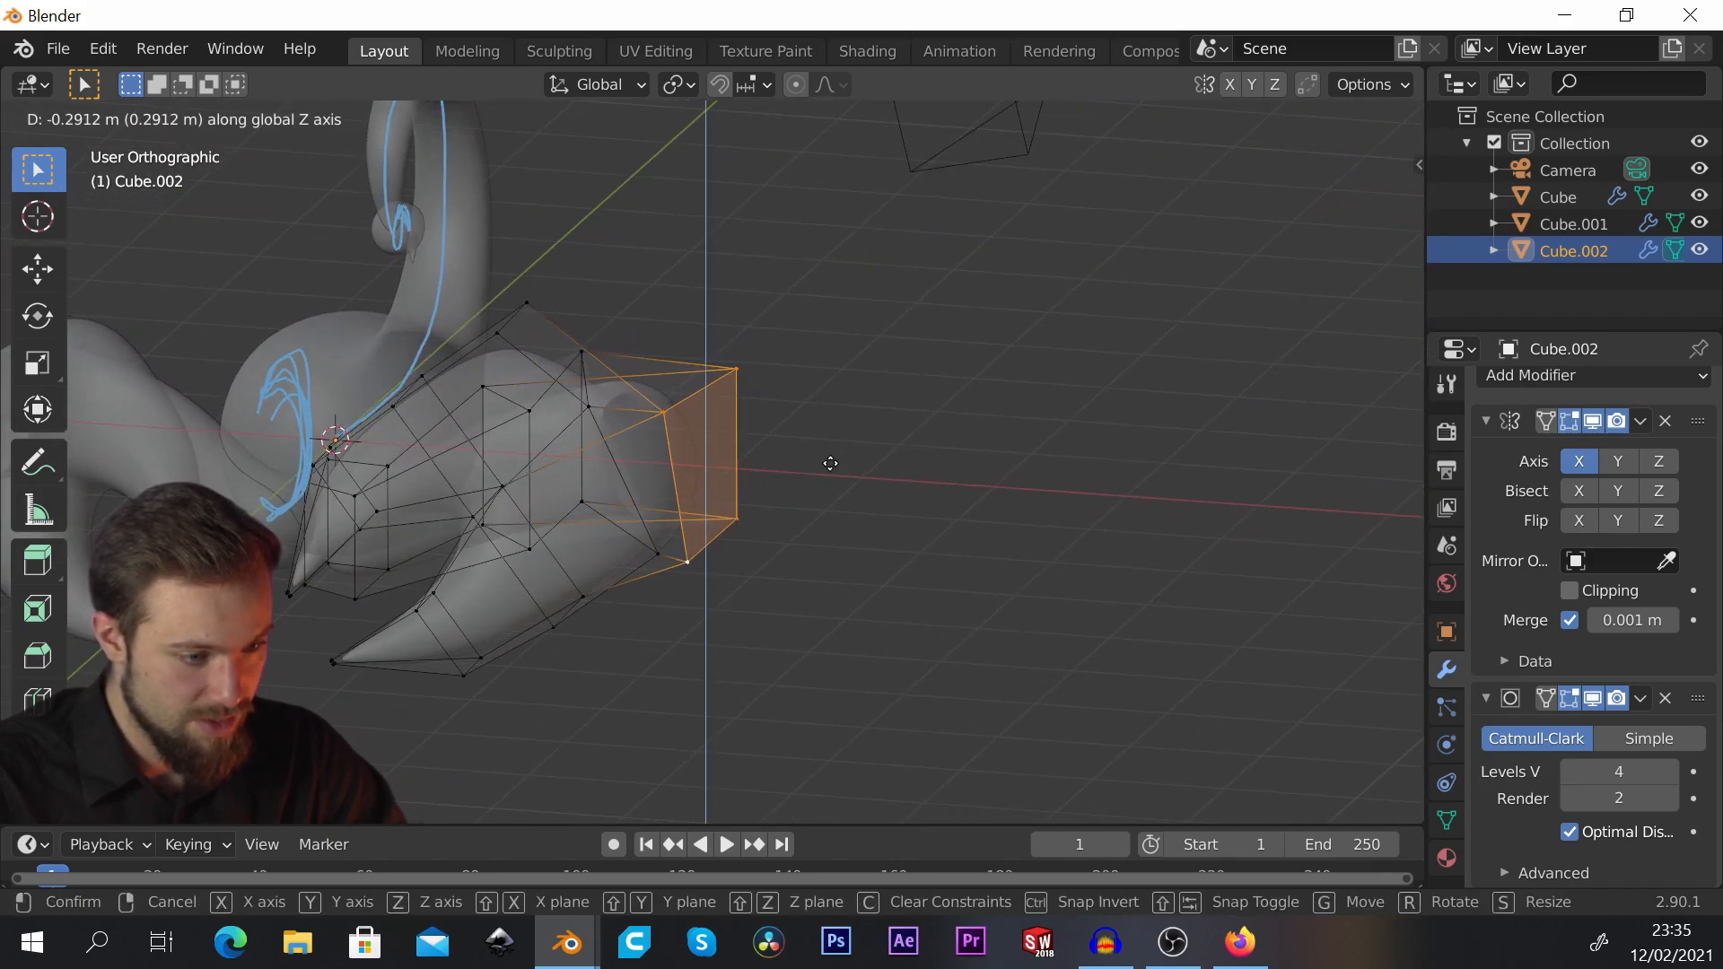
pyautogui.click(853, 446)
pyautogui.moveTo(869, 431); pyautogui.dragTo(826, 461, button='middle')
pyautogui.keyDown('shift'); pyautogui.moveTo(876, 530); pyautogui.dragTo(897, 483, button='middle'); pyautogui.keyUp('shift')
pyautogui.press('Tab')
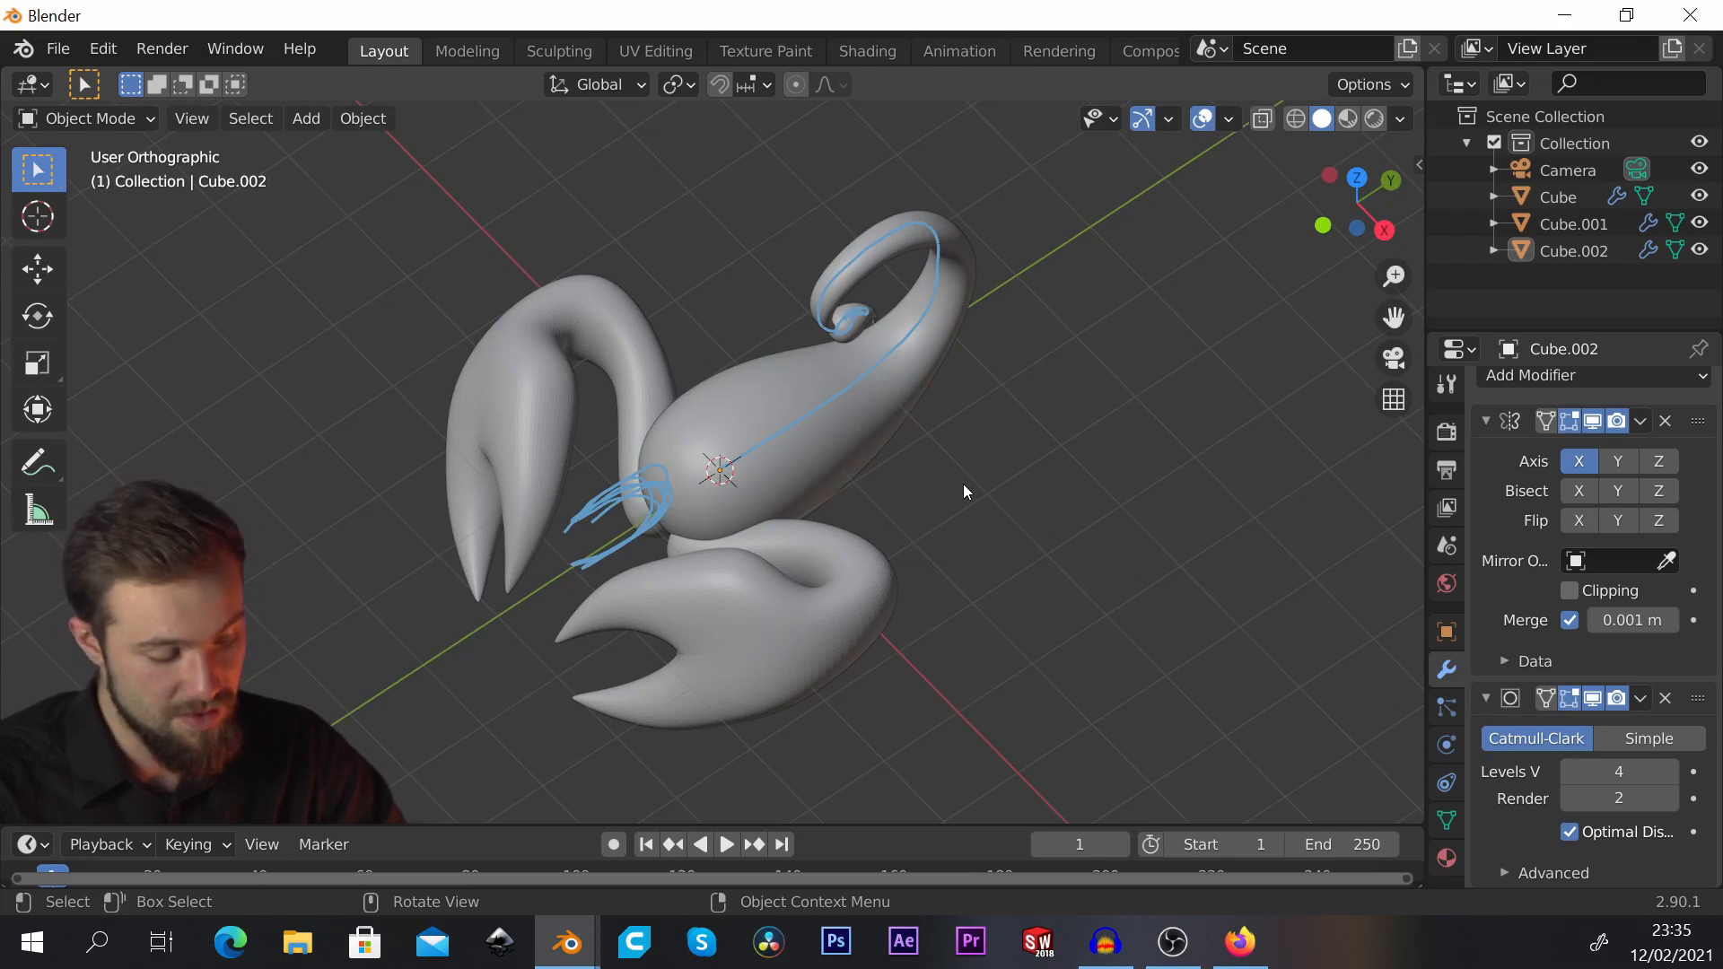
pyautogui.moveTo(759, 474); pyautogui.dragTo(868, 467, button='middle')
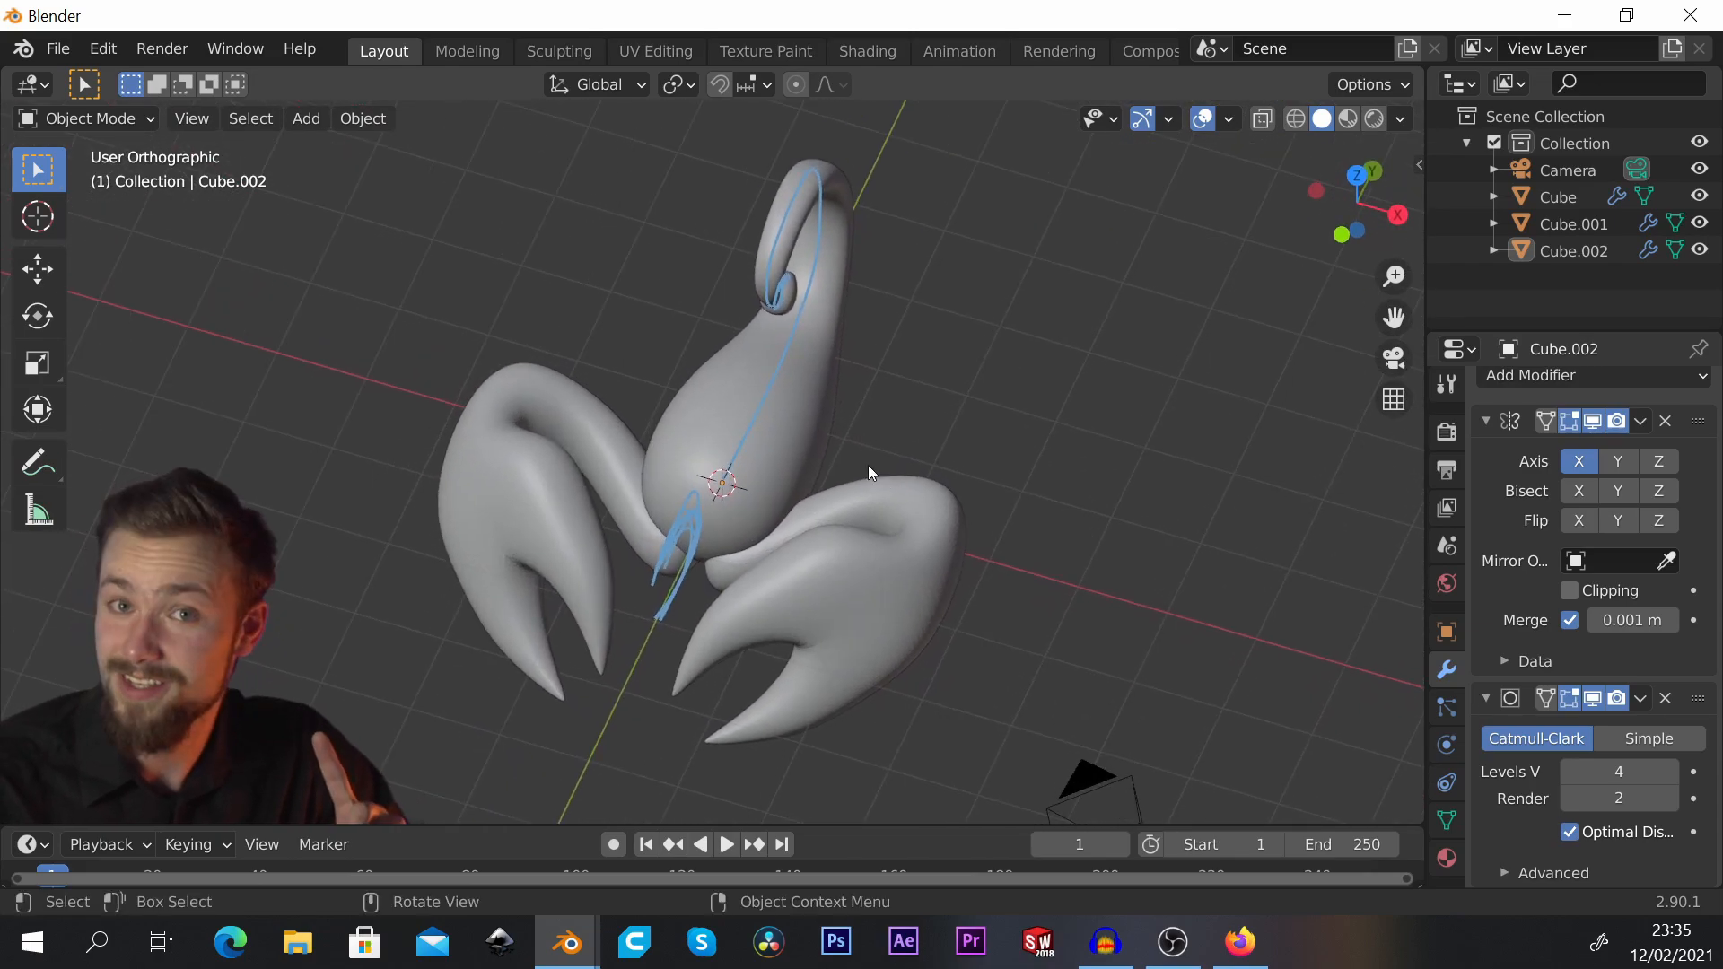
# Step: Add a new mesh cube at the origin and give it a Mirror modifier on the X axis
pyautogui.press('KP_7')
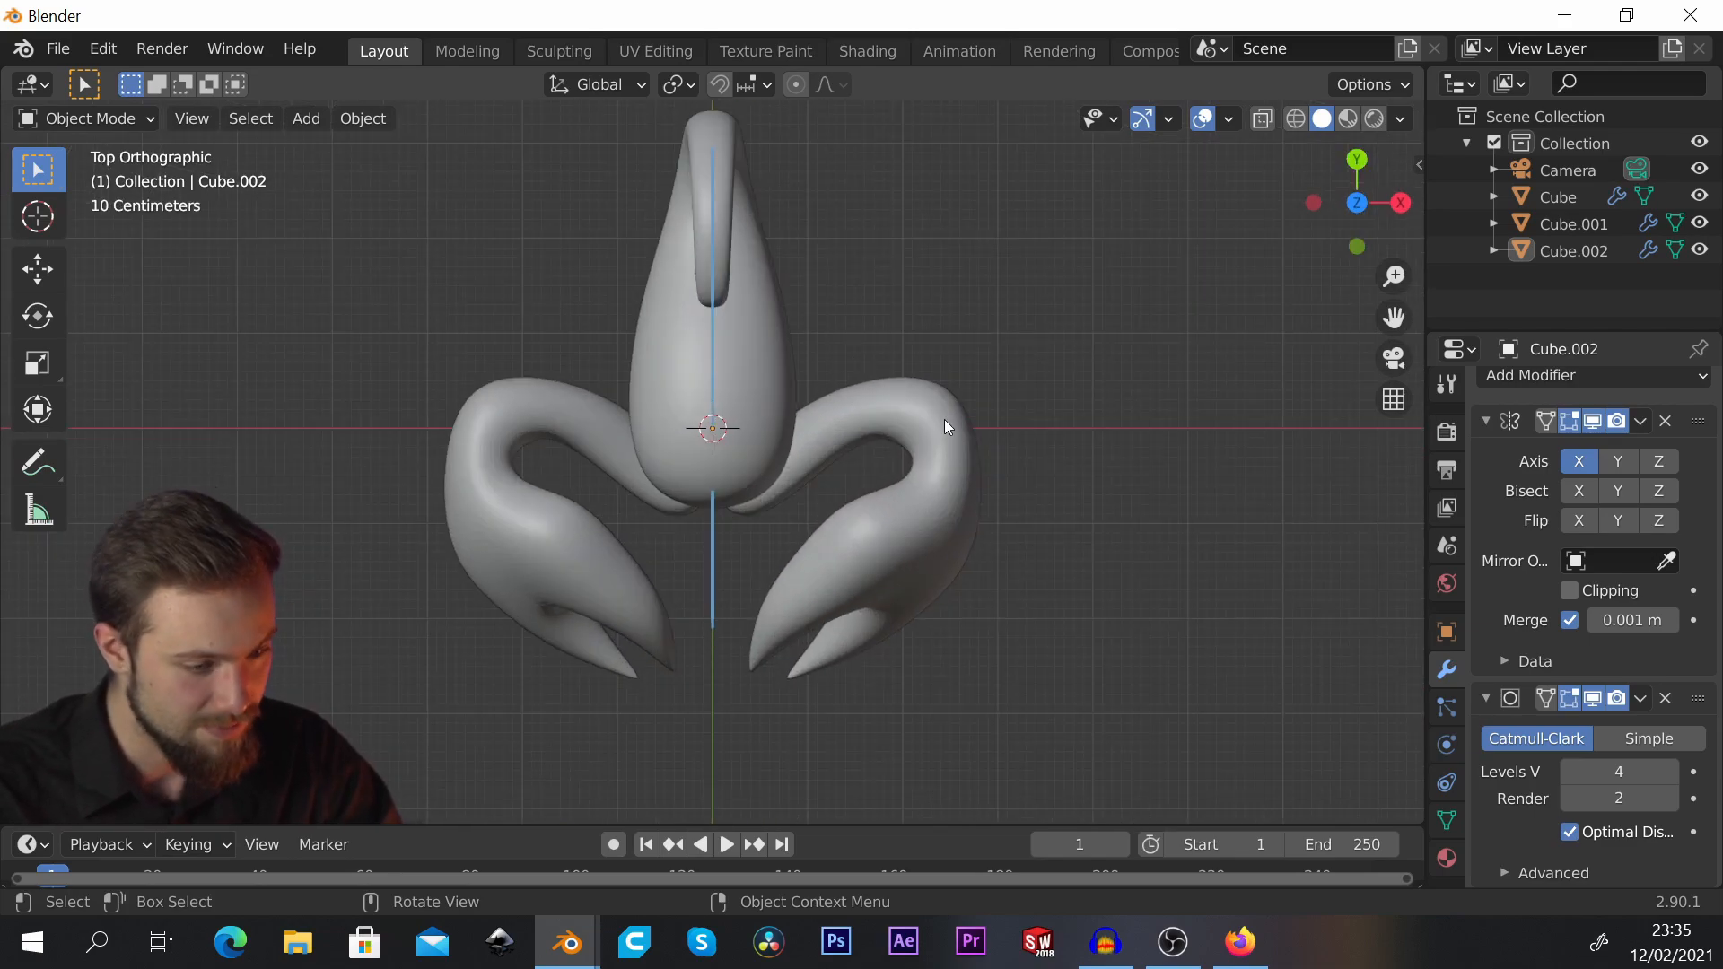
pyautogui.press('shift')
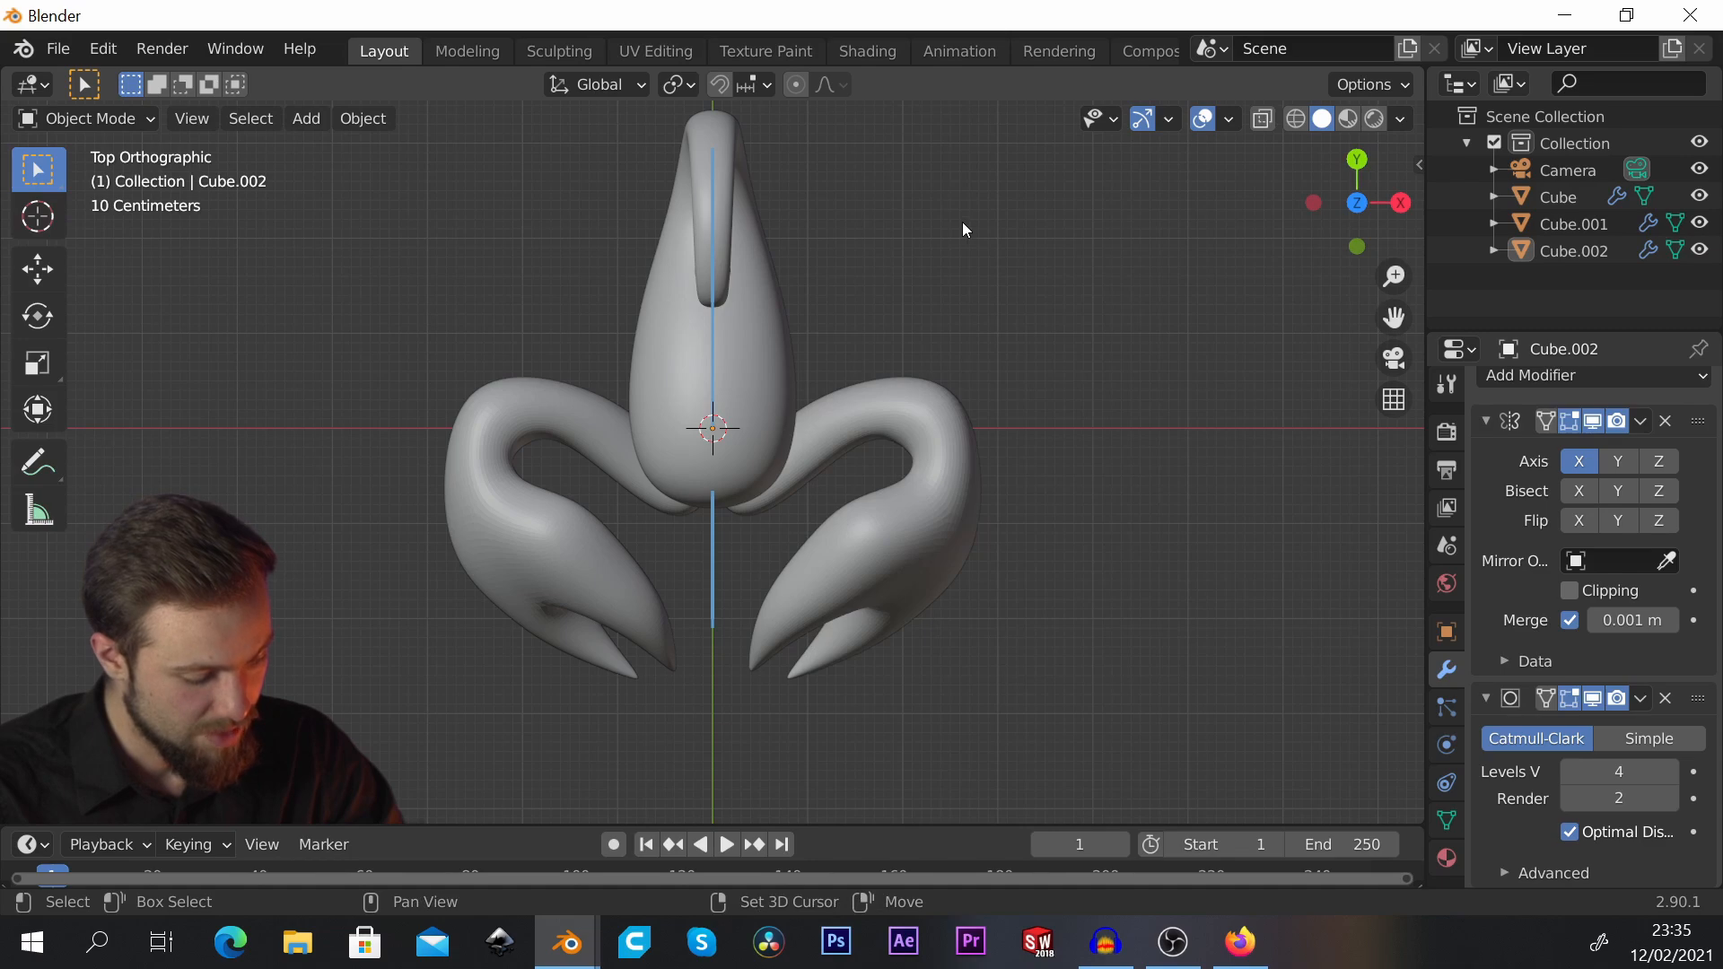
pyautogui.hotkey('shift', 'a')
pyautogui.moveTo(962, 223)
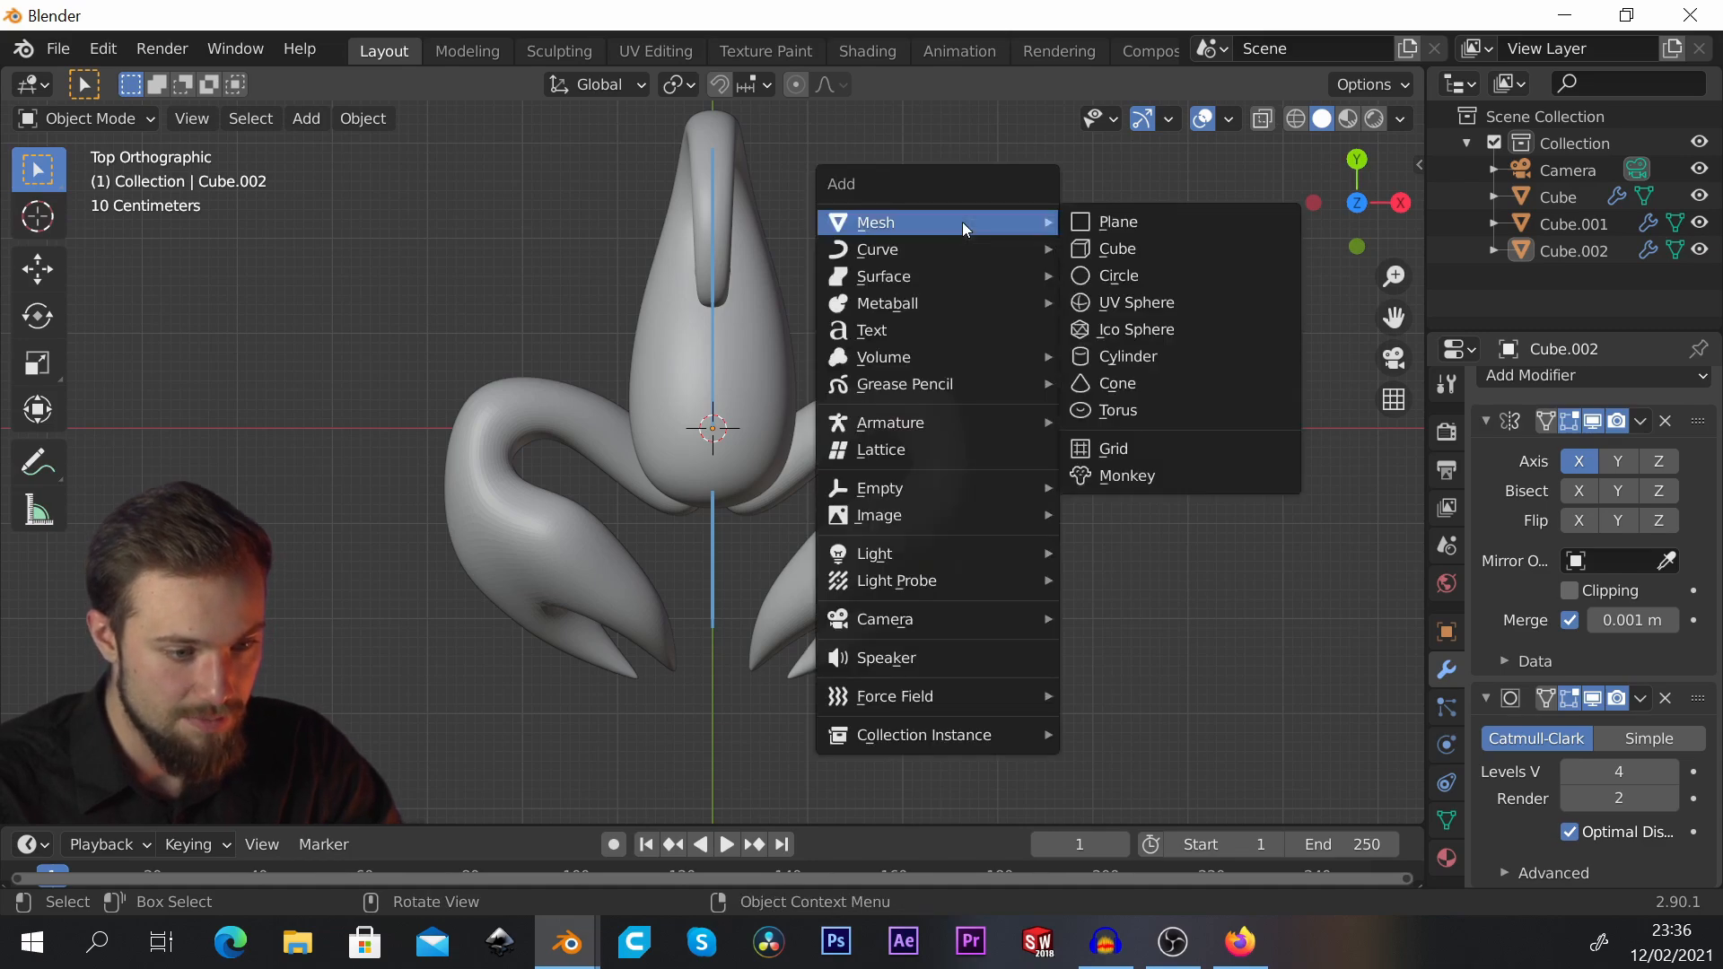
pyautogui.click(1165, 238)
pyautogui.moveTo(648, 444)
pyautogui.mouseDown(button='middle')
pyautogui.moveTo(788, 455)
pyautogui.moveTo(788, 420)
pyautogui.moveTo(655, 431)
pyautogui.mouseUp(button='middle')
pyautogui.click(1522, 393)
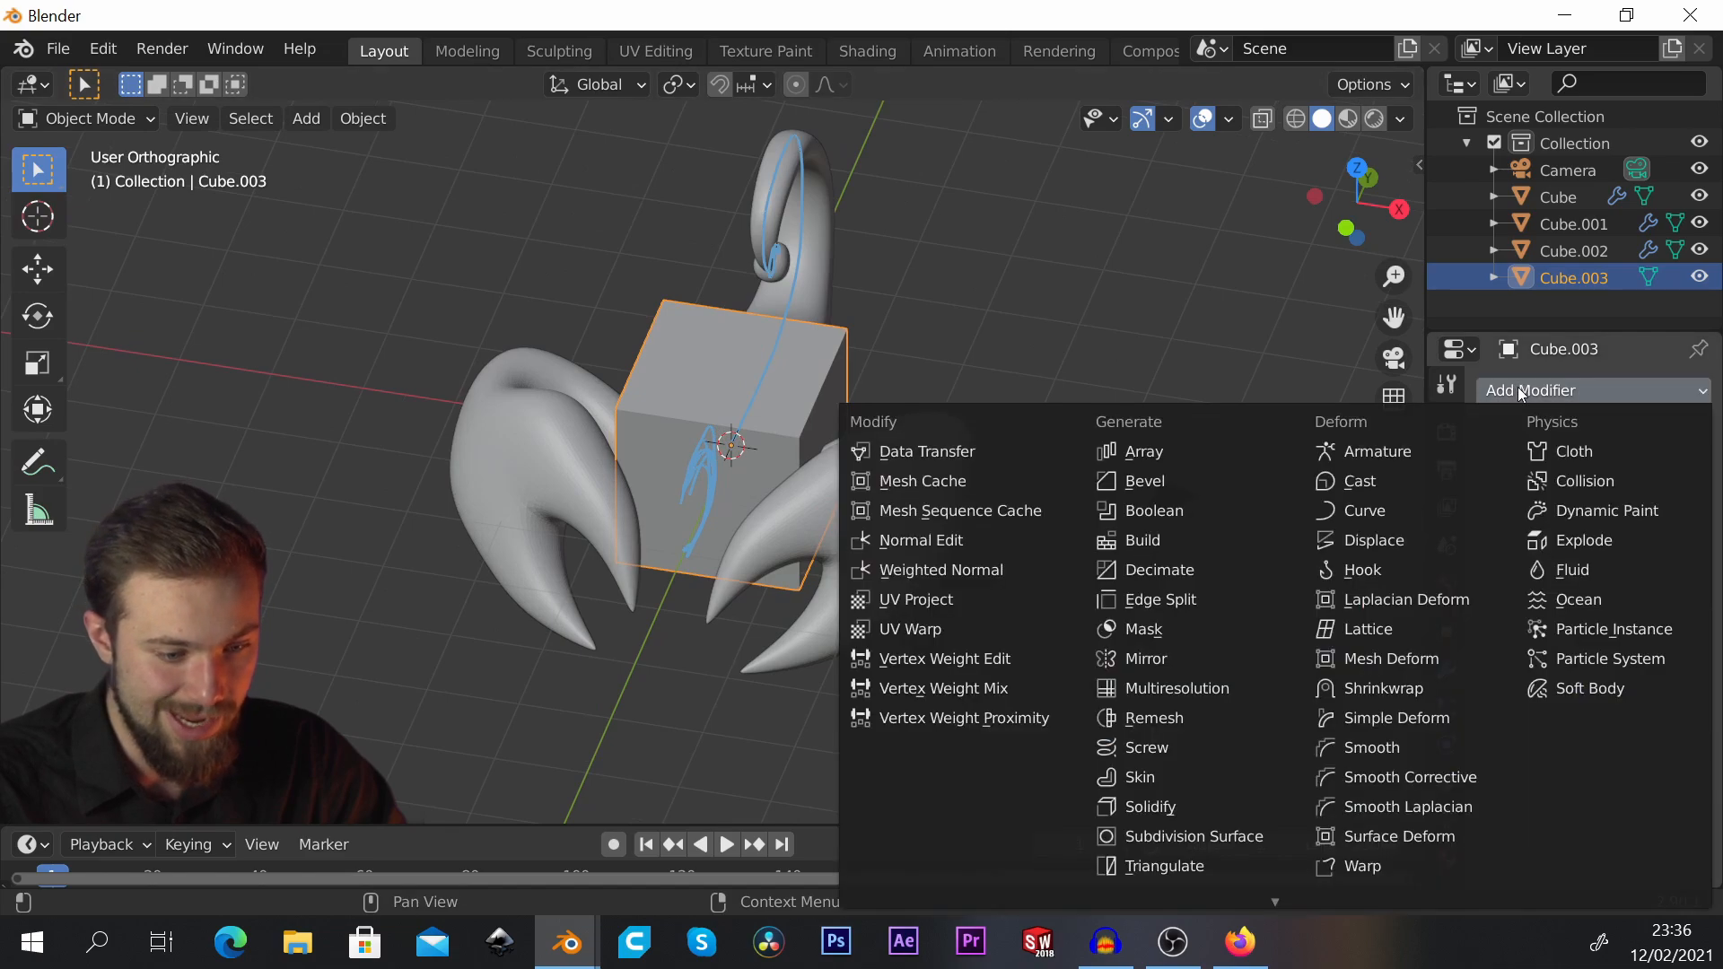
pyautogui.click(1179, 657)
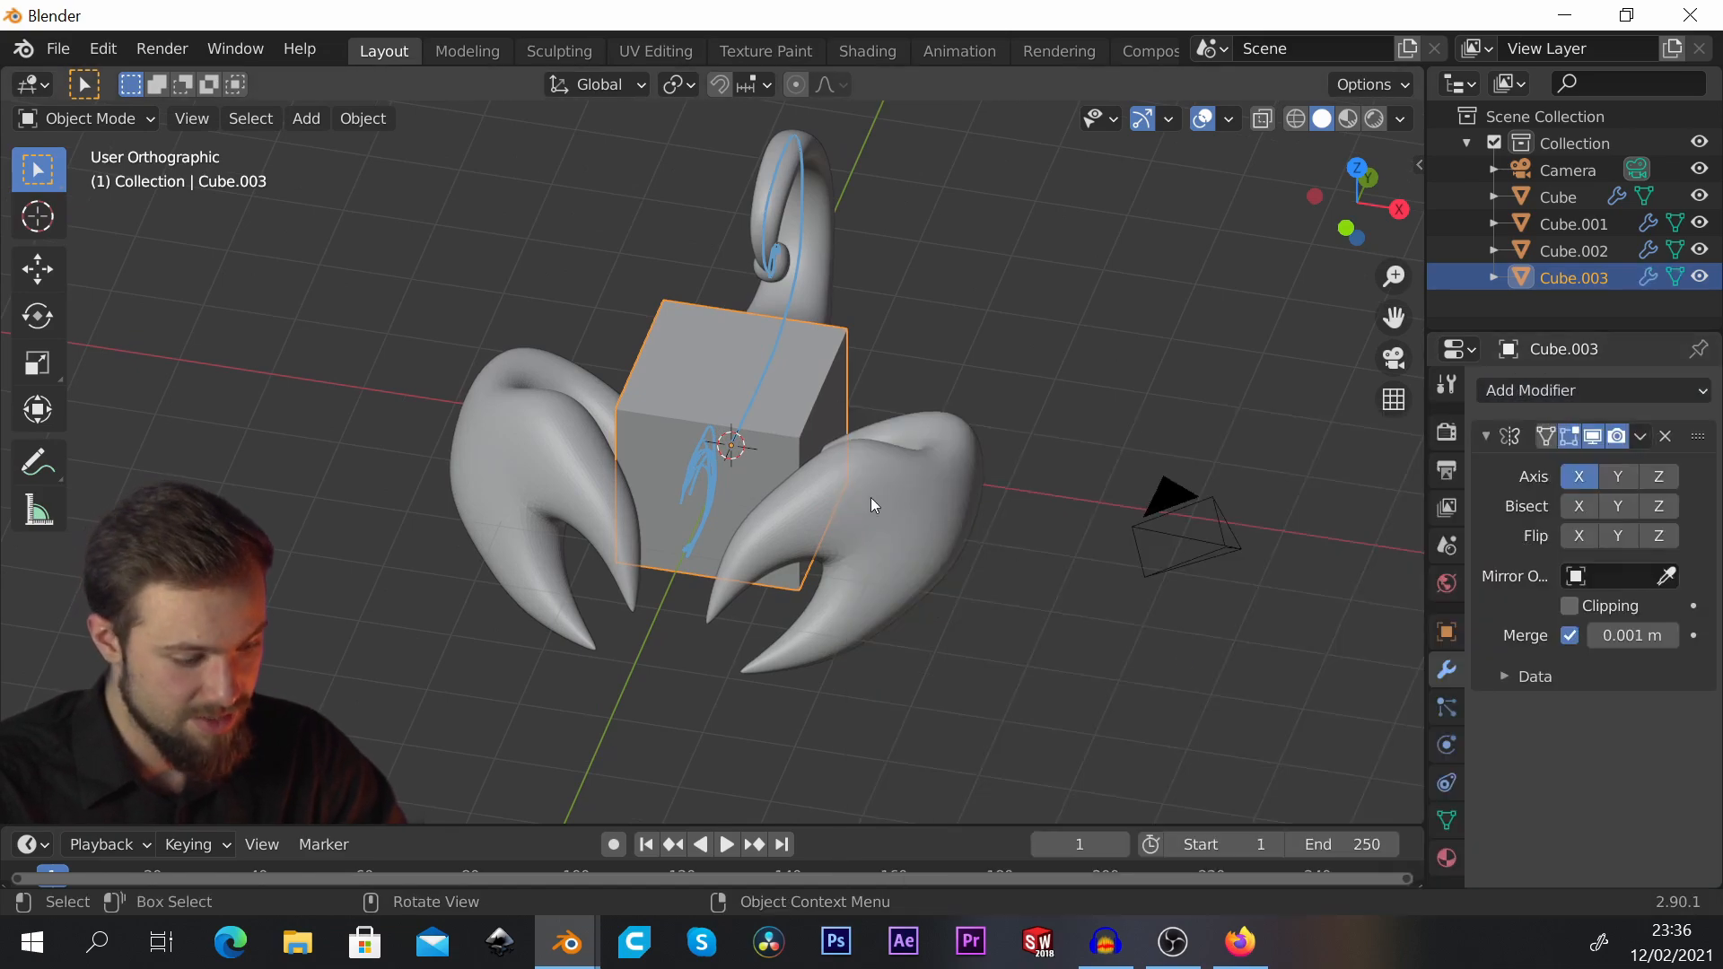
# Step: Move the new cube's whole mesh in Edit Mode along the X axis until it sits outside the claw
pyautogui.moveTo(804, 486); pyautogui.dragTo(838, 490, button='middle')
pyautogui.press('Tab')
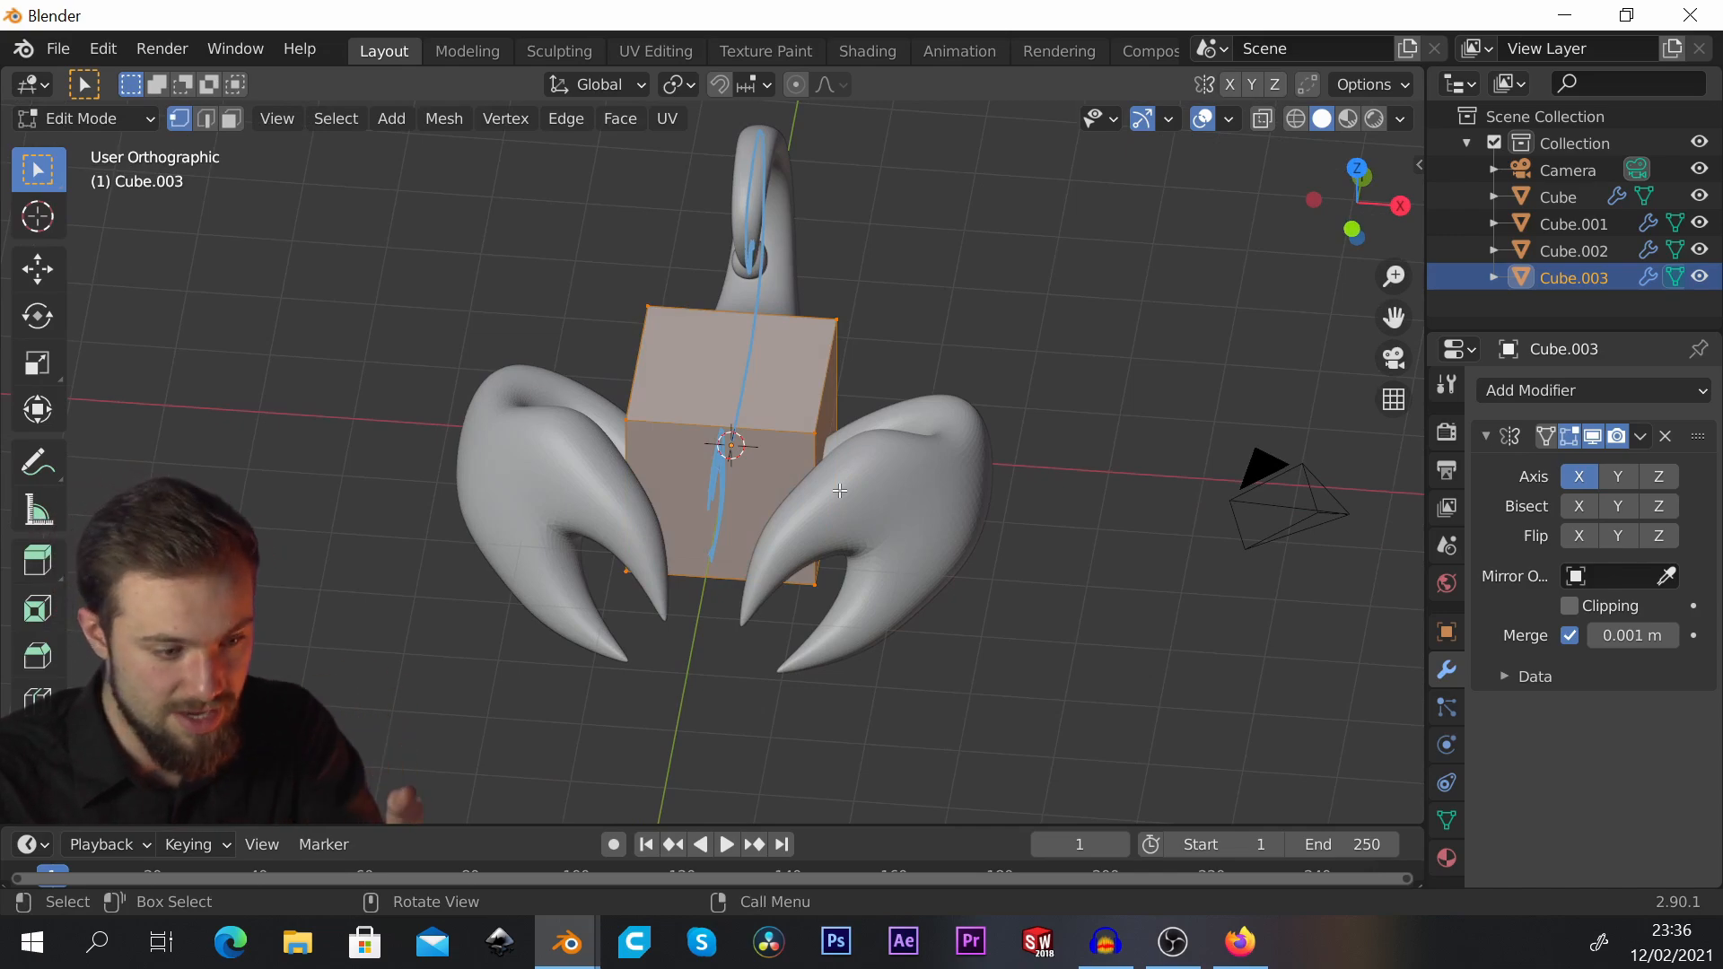
pyautogui.press('g')
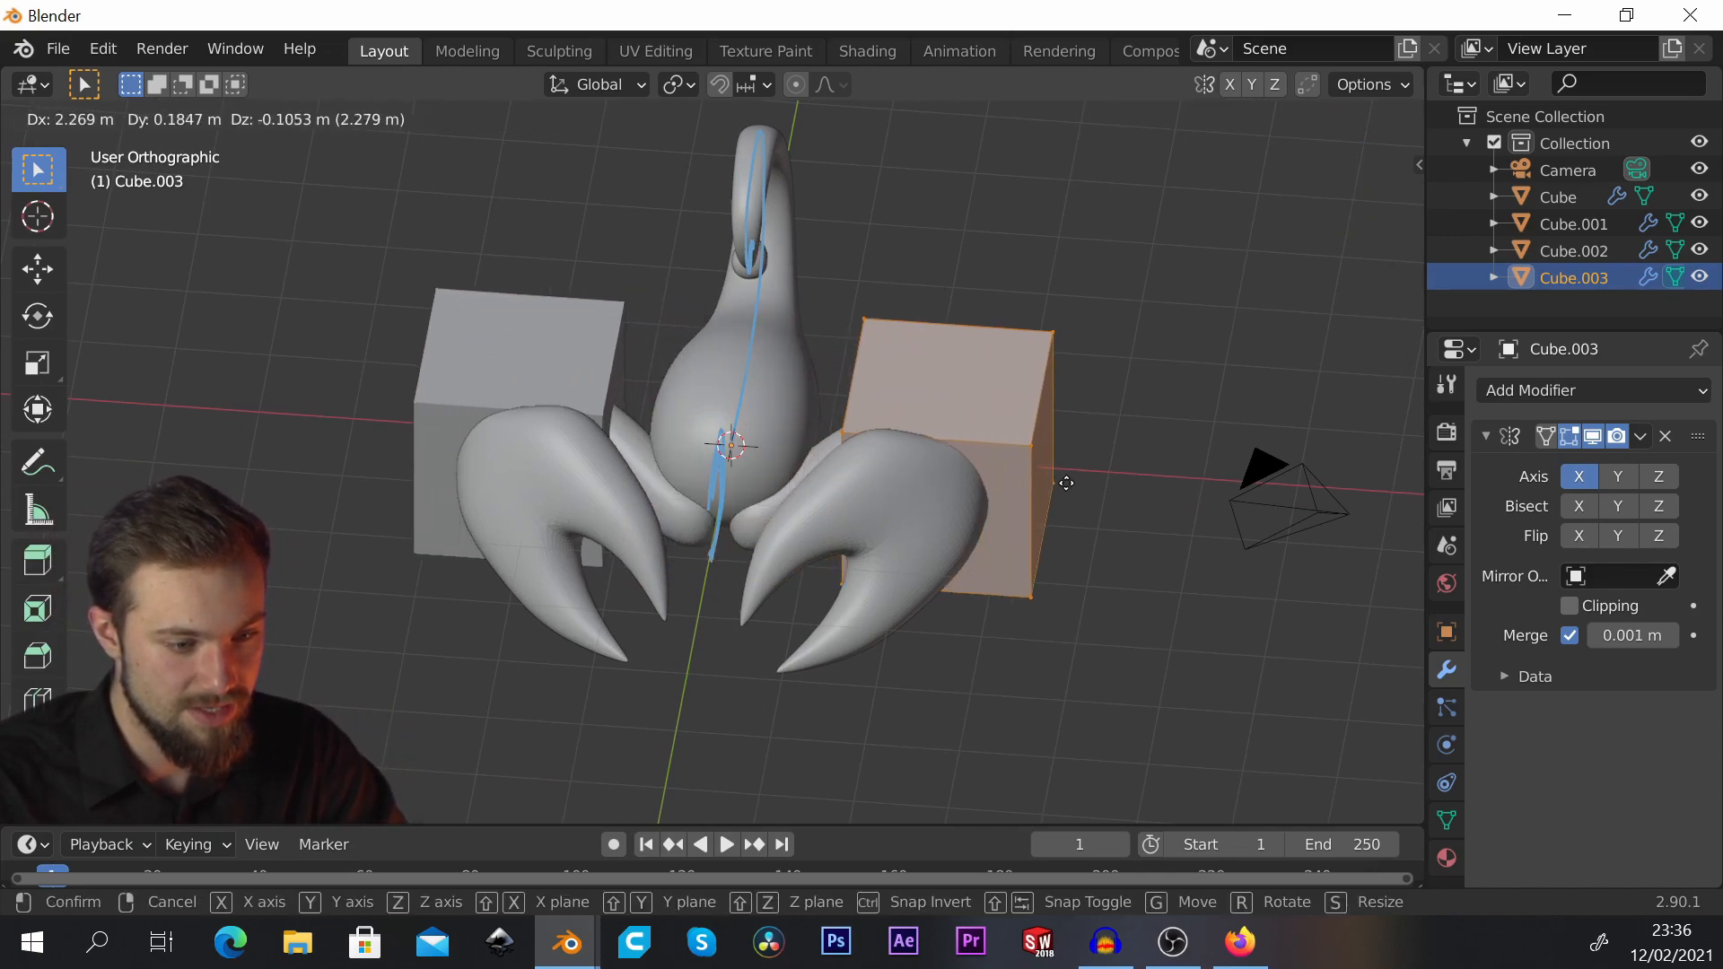
pyautogui.press('x')
pyautogui.click(1198, 490)
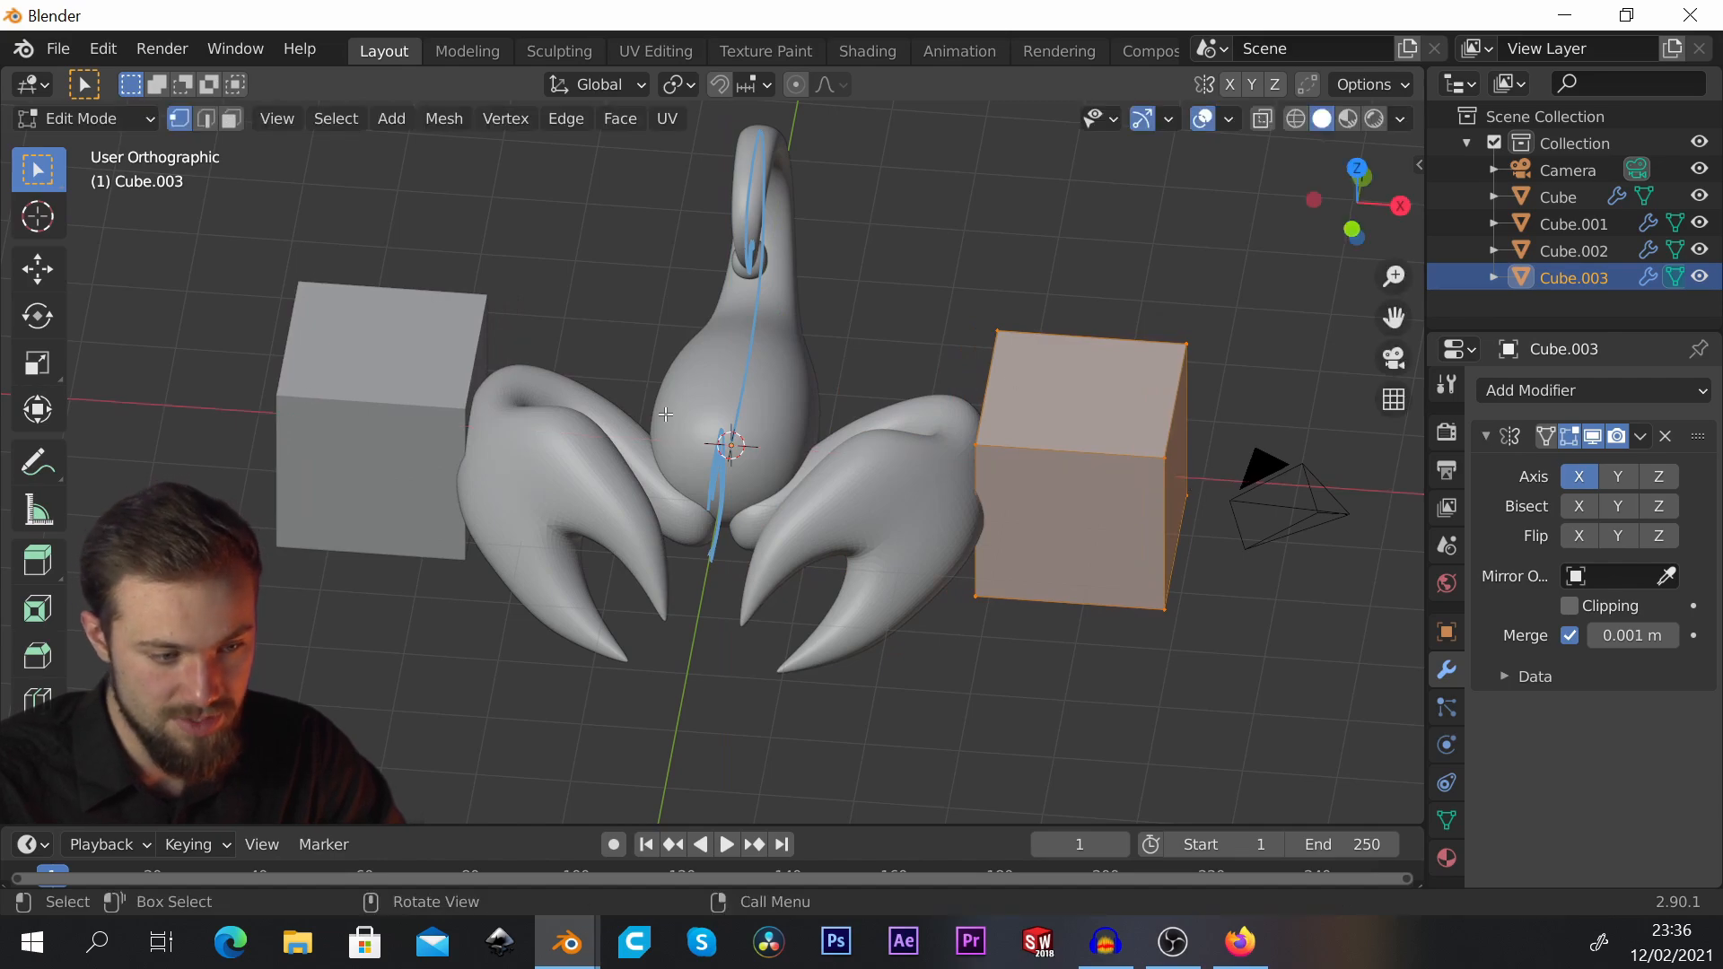
pyautogui.keyDown('shift'); pyautogui.moveTo(1014, 464); pyautogui.dragTo(962, 462, button='middle'); pyautogui.keyUp('shift')
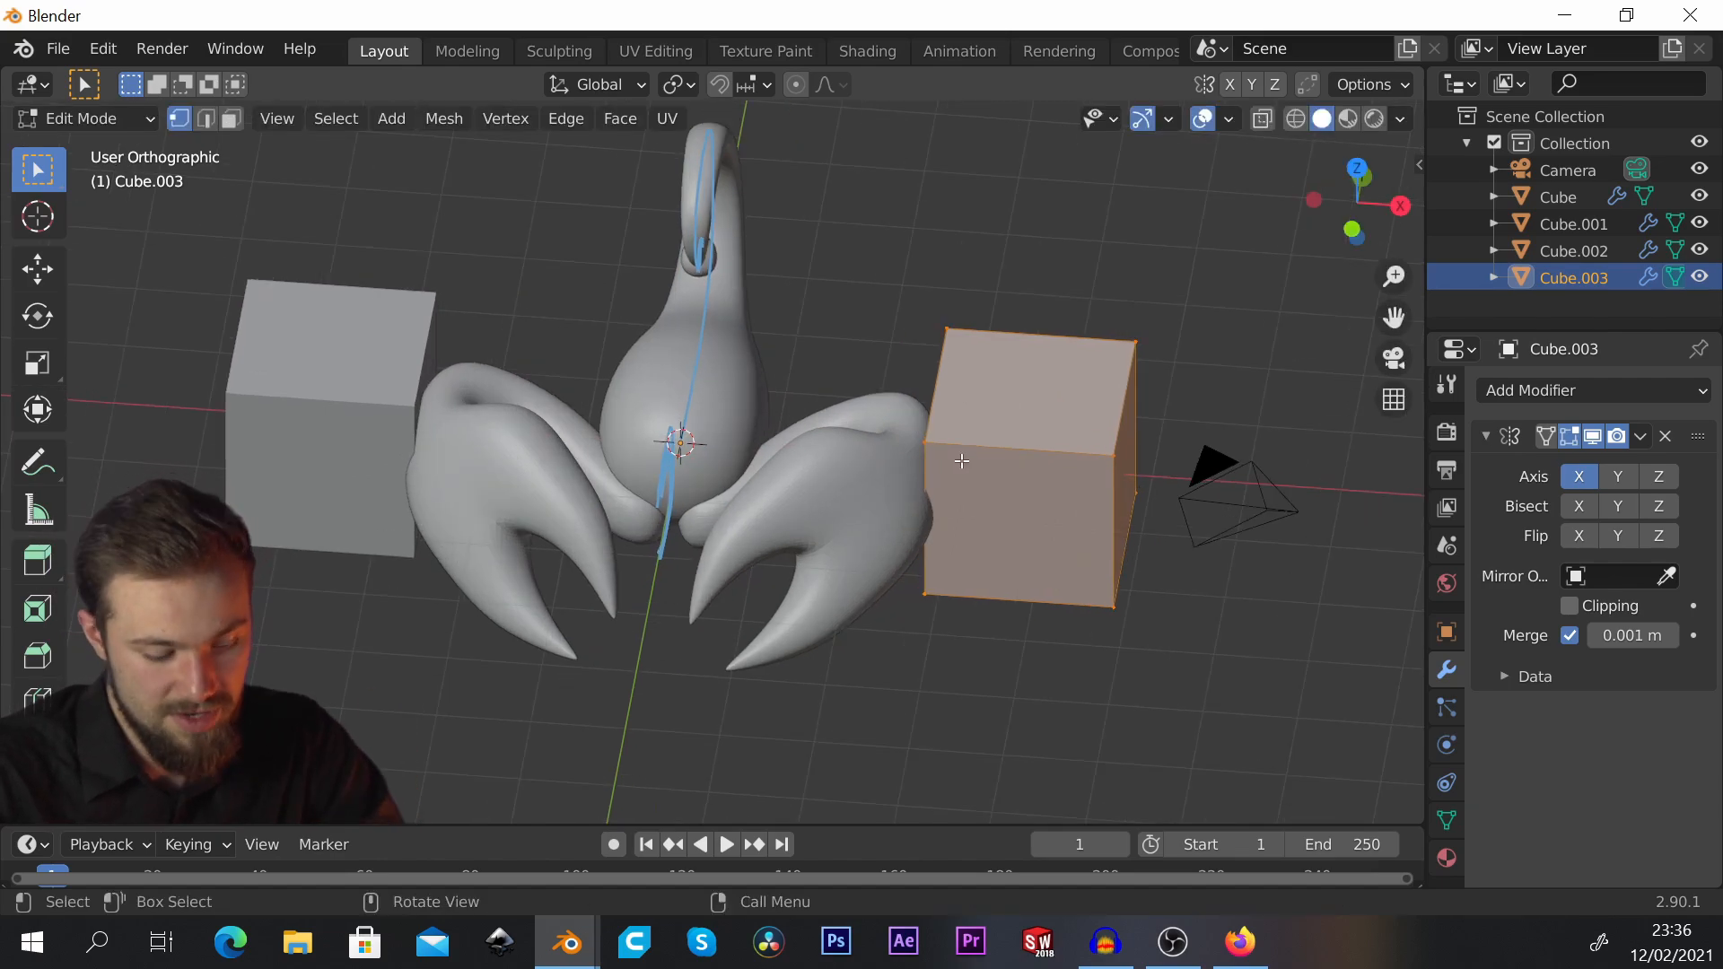
# Step: Add a Subdivision Surface modifier with 3 viewport levels to the mirrored cube and return to Object Mode
pyautogui.click(1570, 395)
pyautogui.click(1218, 835)
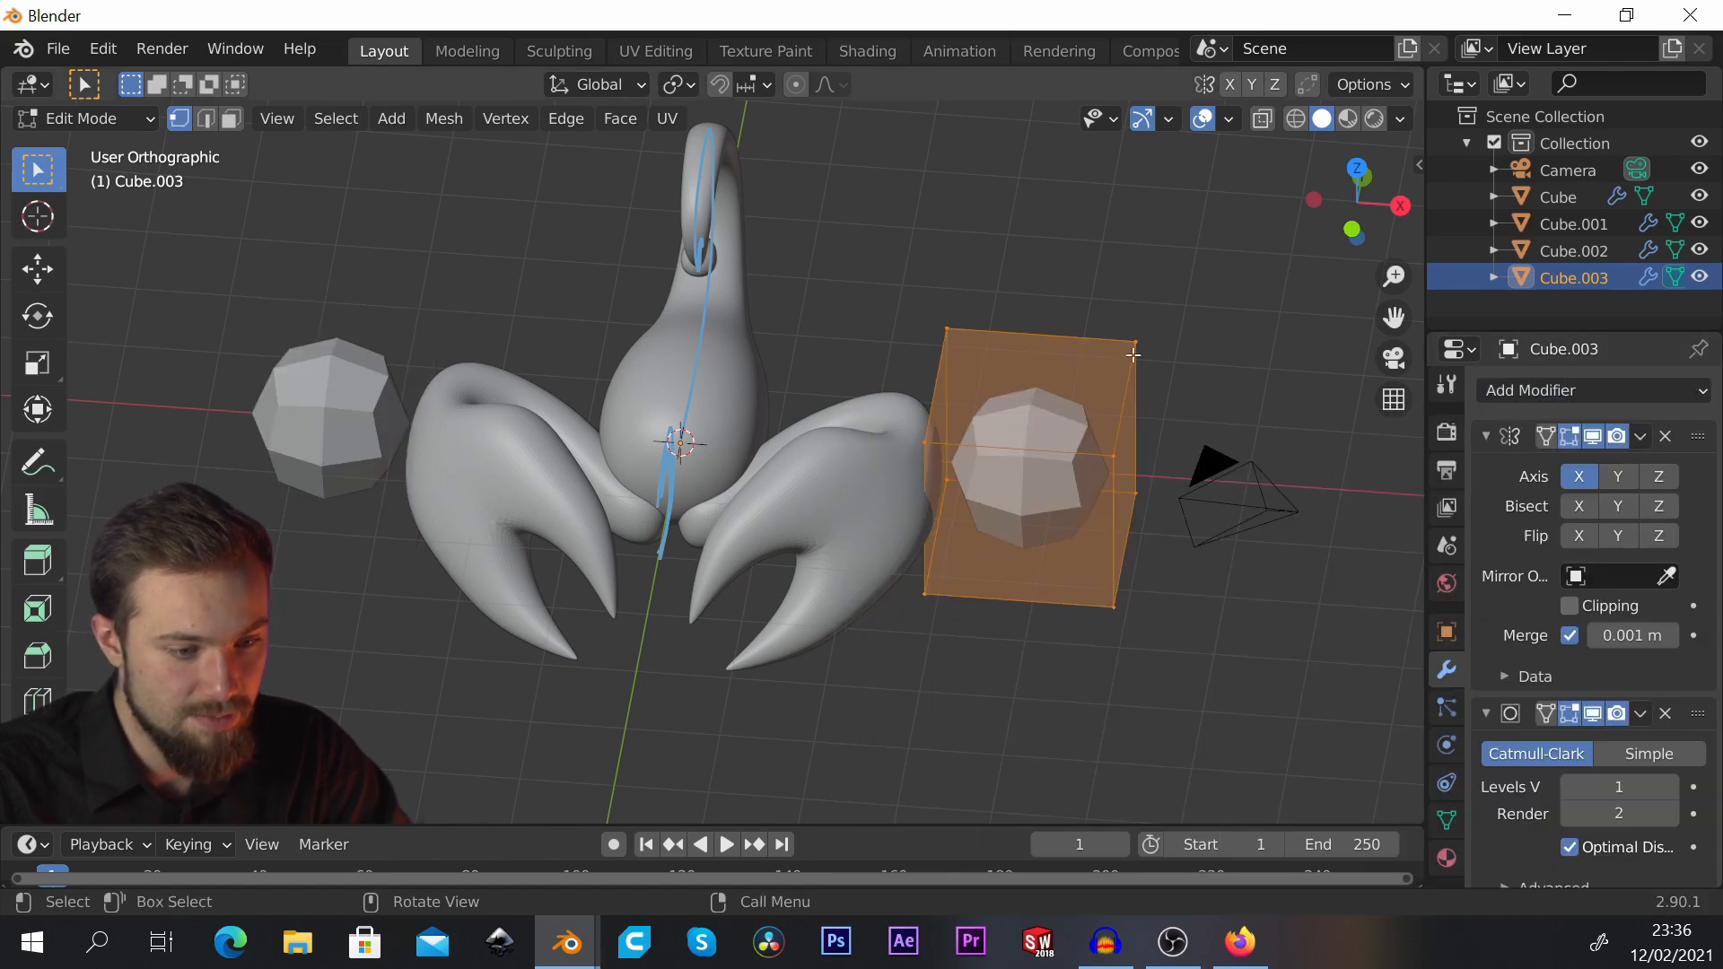
pyautogui.click(1671, 790)
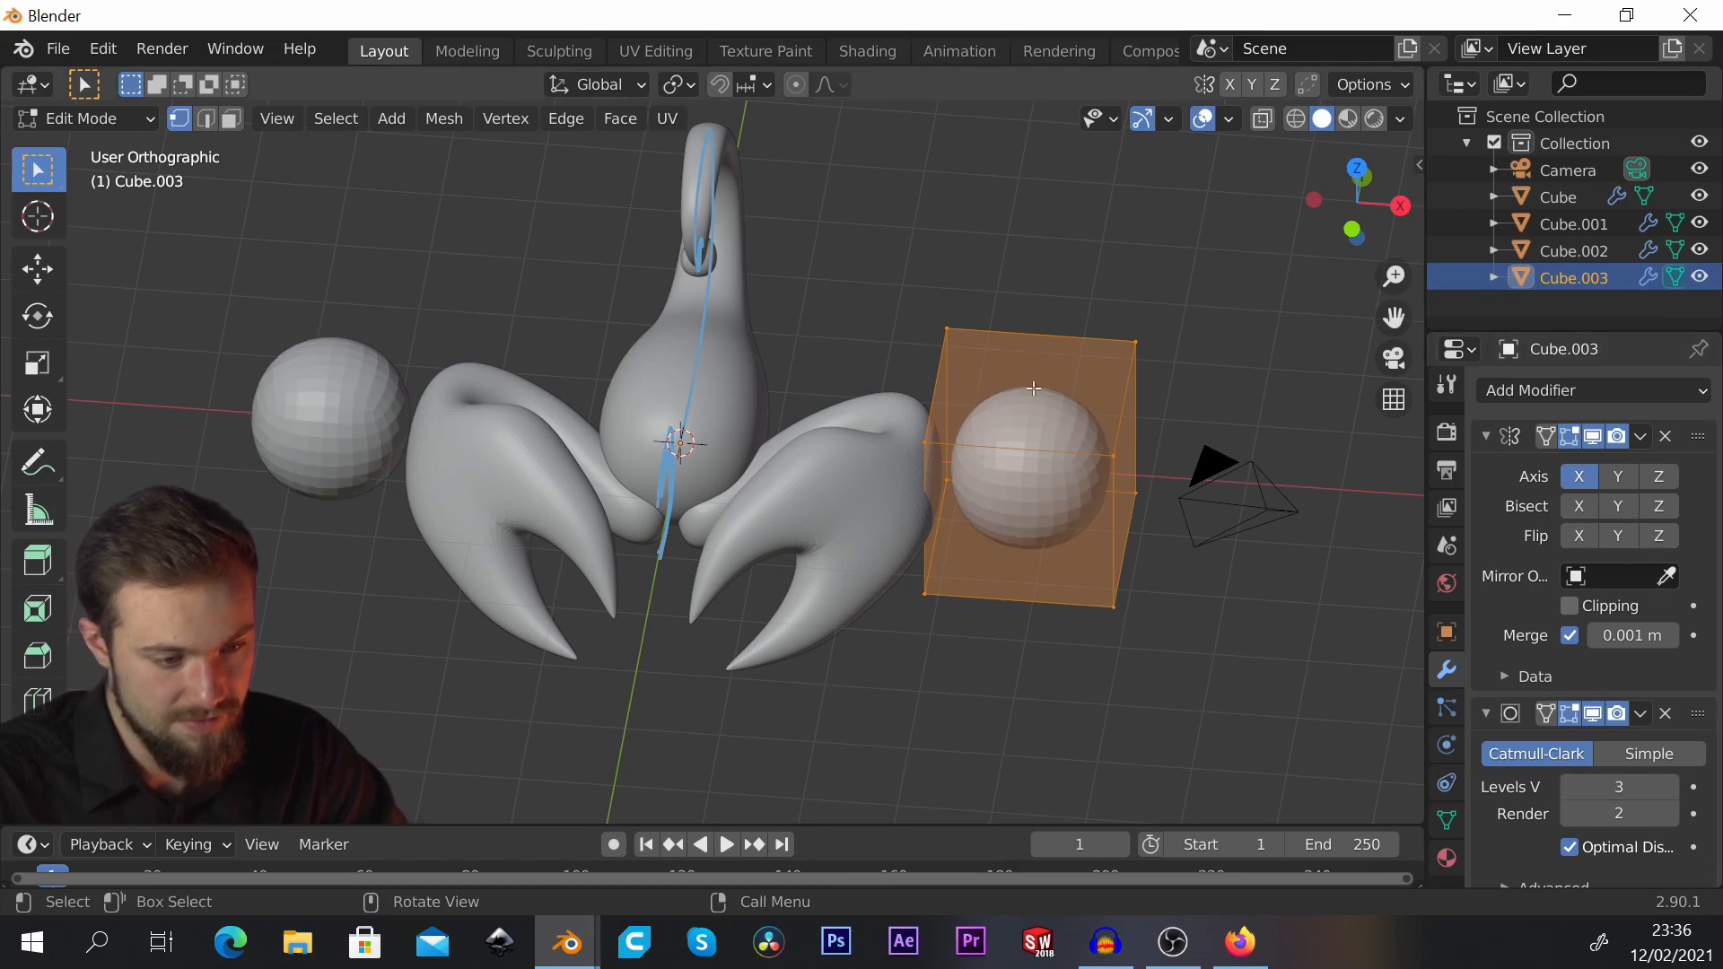
pyautogui.keyDown('shift'); pyautogui.moveTo(1081, 436); pyautogui.dragTo(1047, 427, button='middle'); pyautogui.keyUp('shift')
pyautogui.press('Tab')
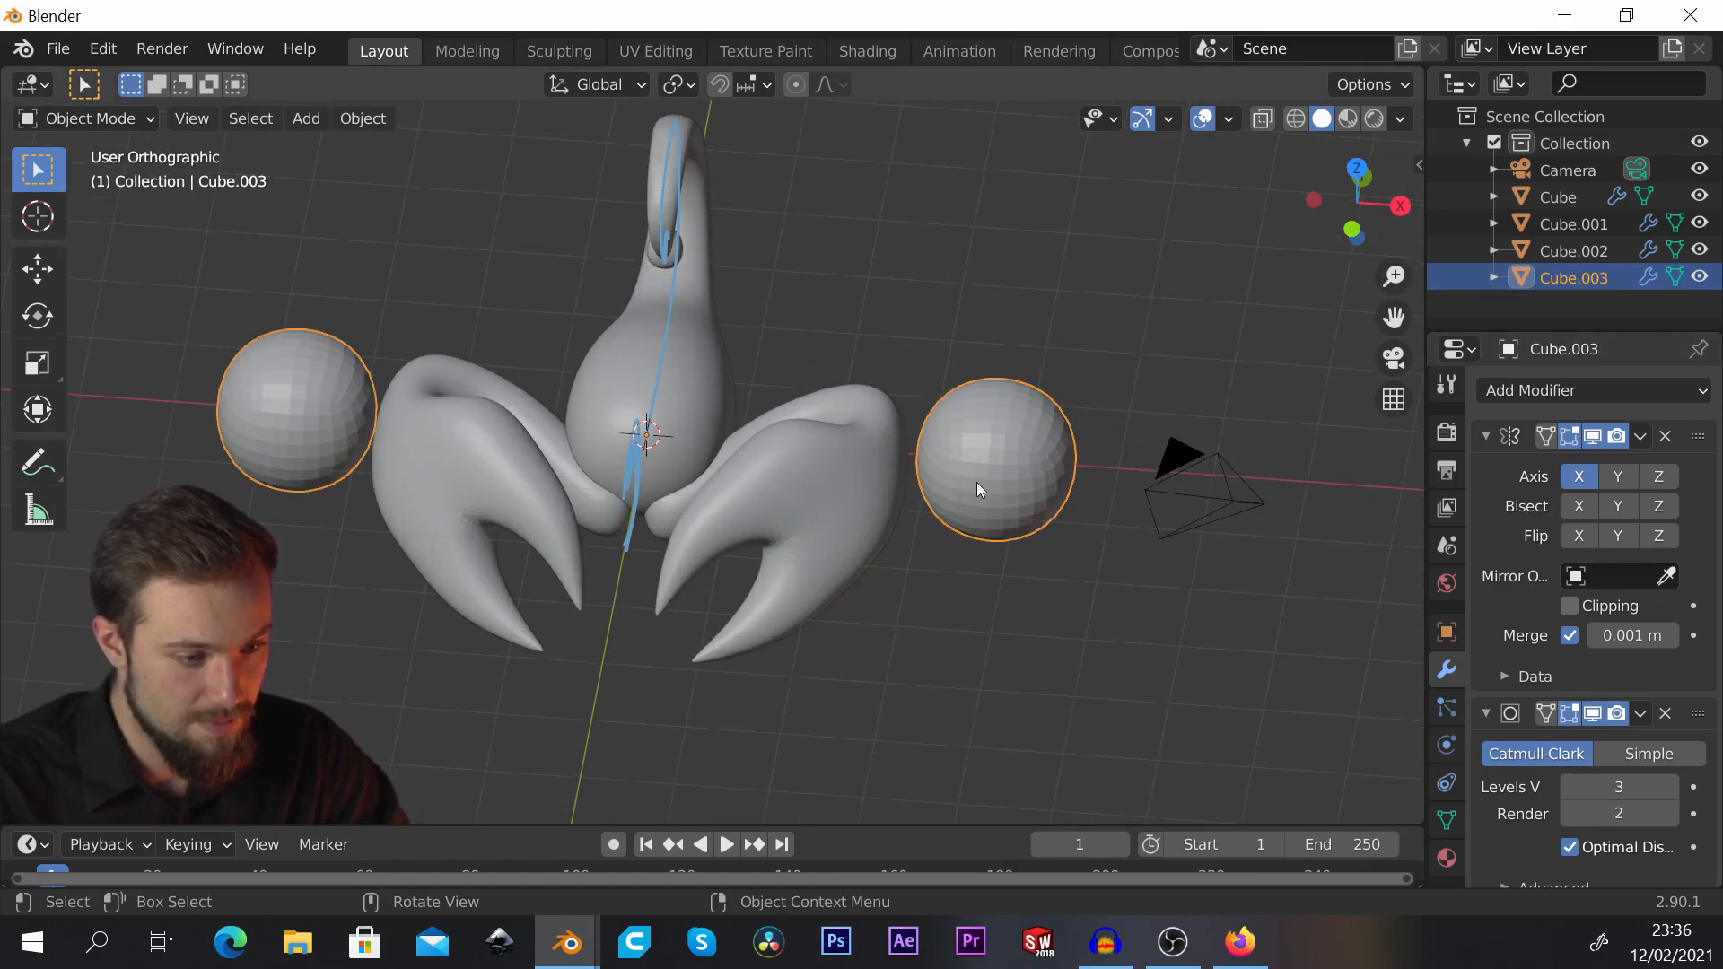
# Step: Apply smooth shading to the claws and to the new mirrored spheres
pyautogui.scroll(6, 797, 510)
pyautogui.click(650, 305)
pyautogui.scroll(2, 836, 315)
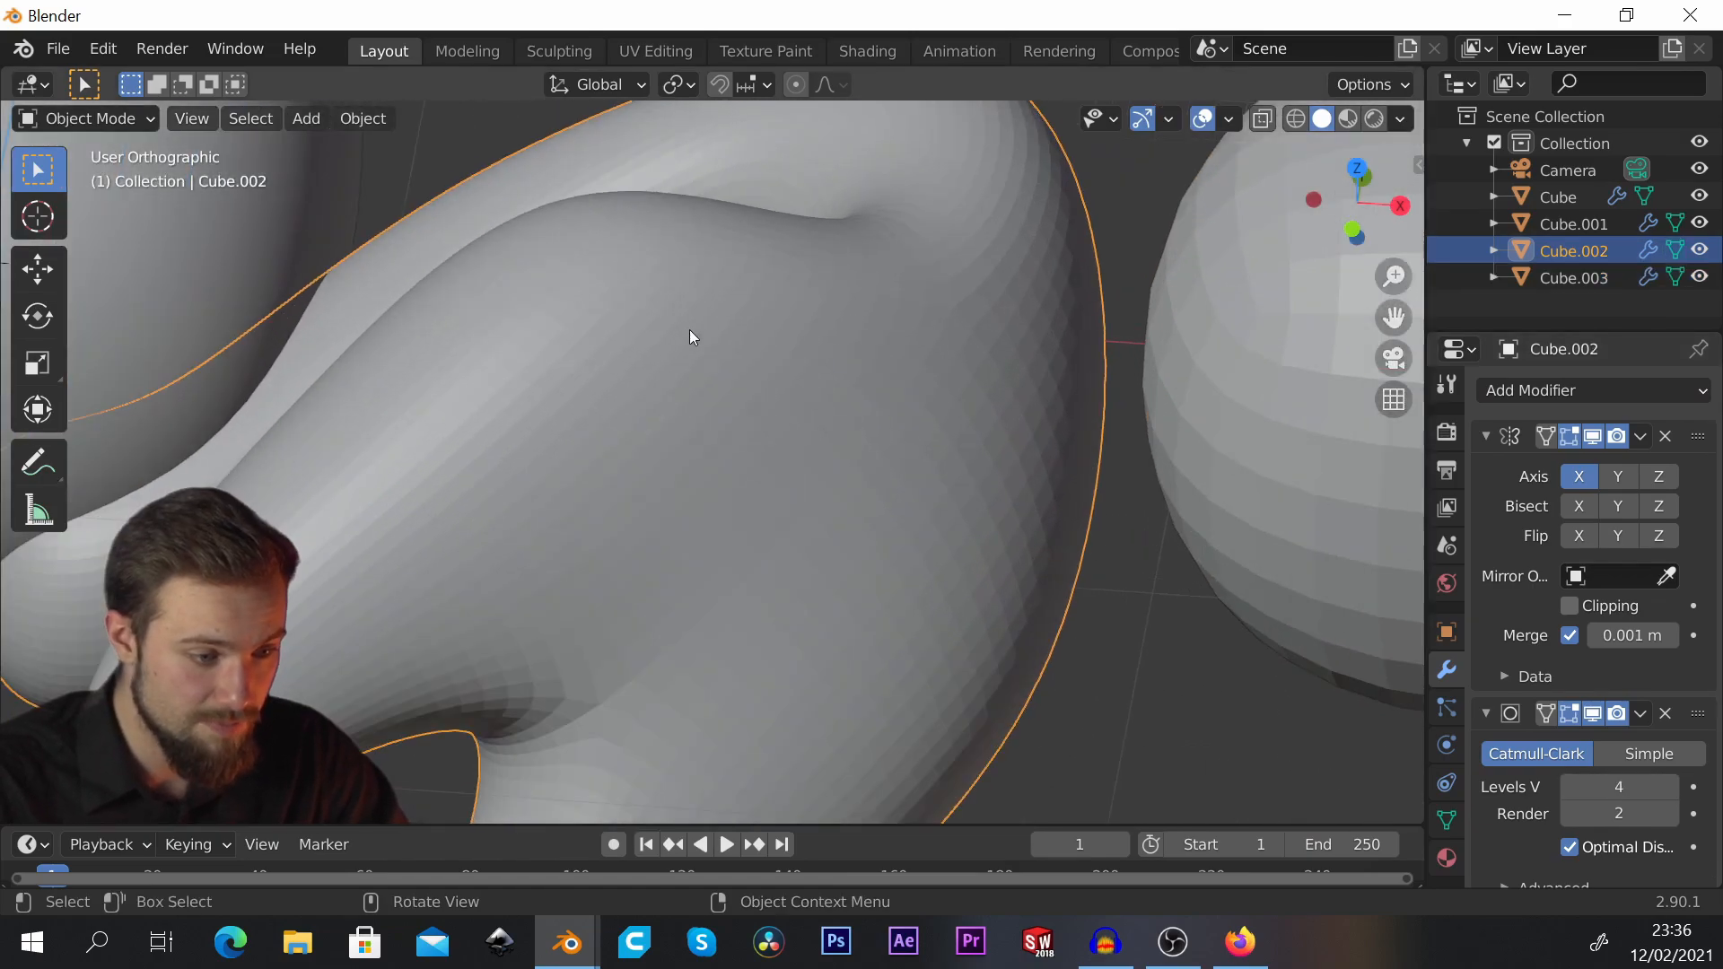
pyautogui.rightClick(691, 336)
pyautogui.click(718, 335)
pyautogui.scroll(-4, 718, 335)
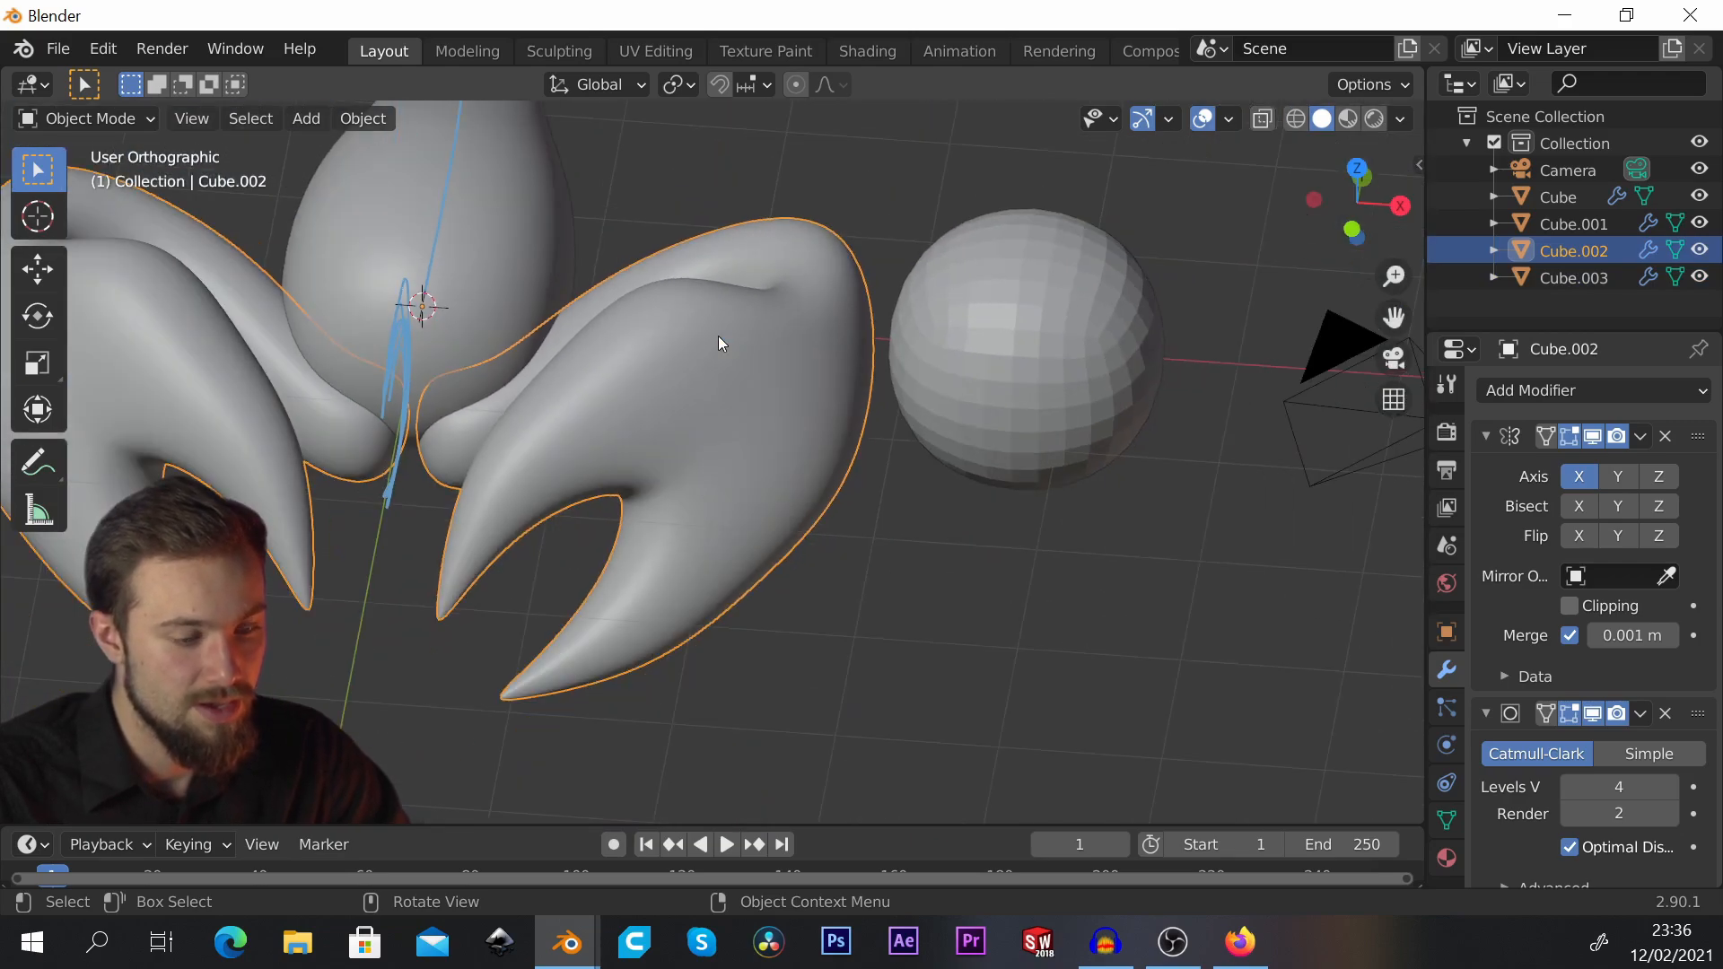
pyautogui.scroll(4, 691, 327)
pyautogui.click(666, 320)
pyautogui.rightClick(666, 320)
pyautogui.click(666, 320)
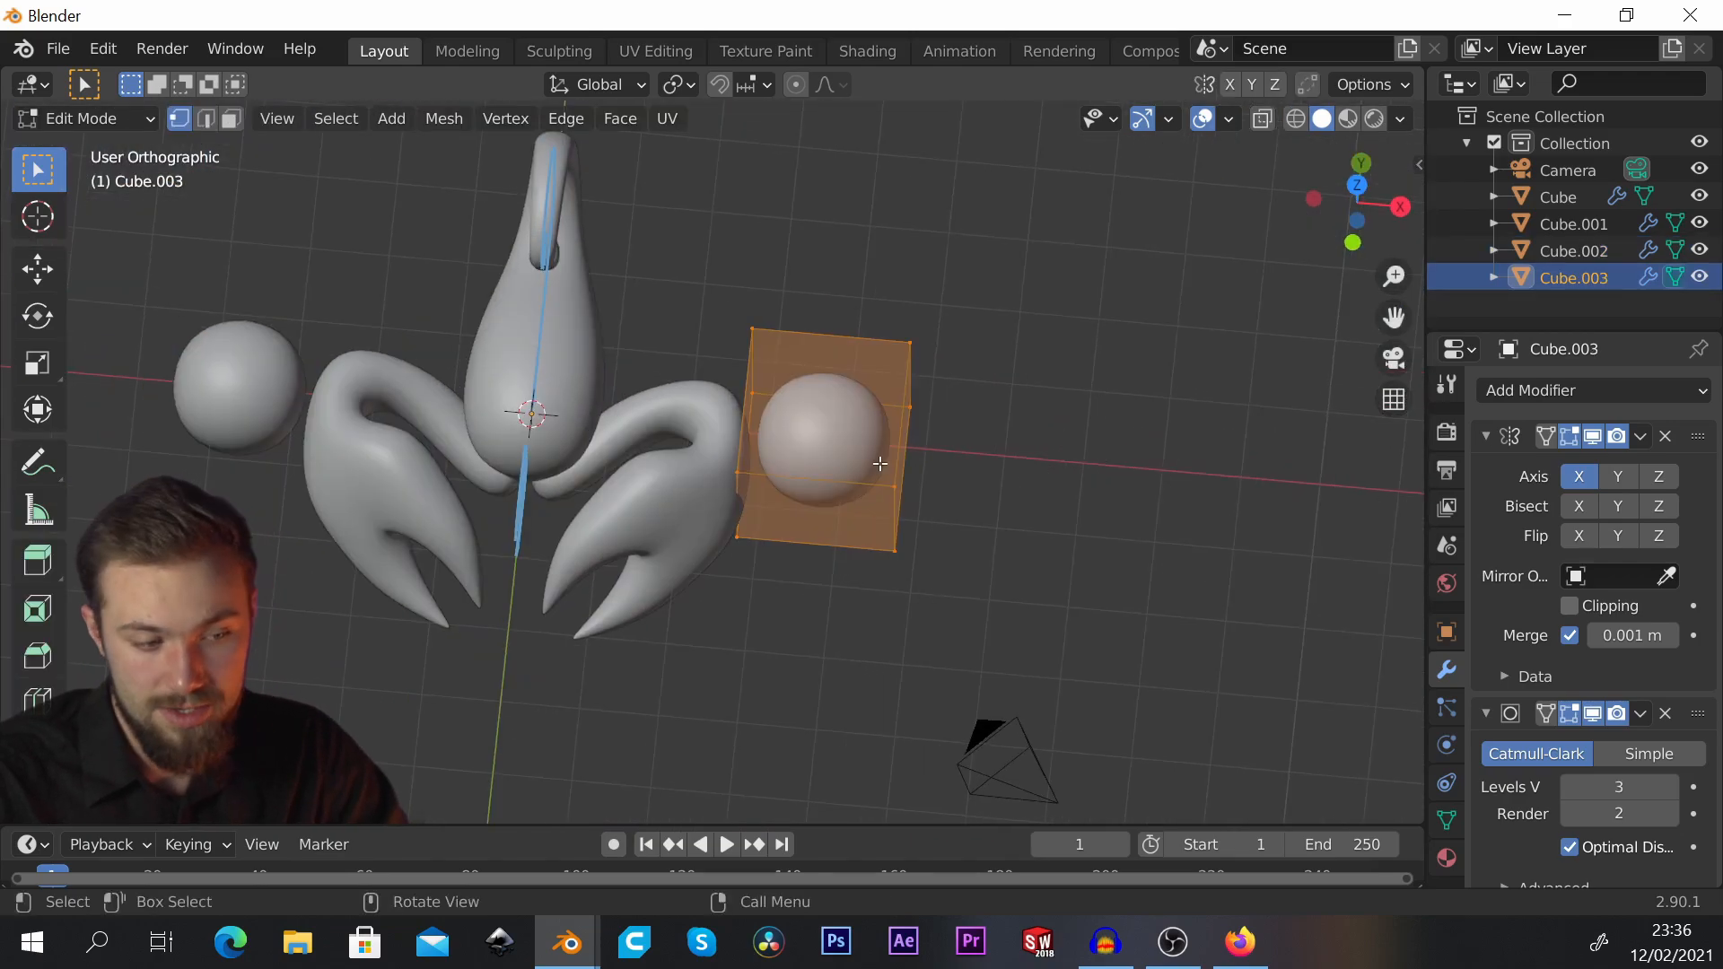
# Step: Scale the new sphere's whole mesh down in Edit Mode to just under 0.2 of its size
pyautogui.moveTo(880, 463); pyautogui.dragTo(900, 380, button='middle')
pyautogui.scroll(1, 899, 381)
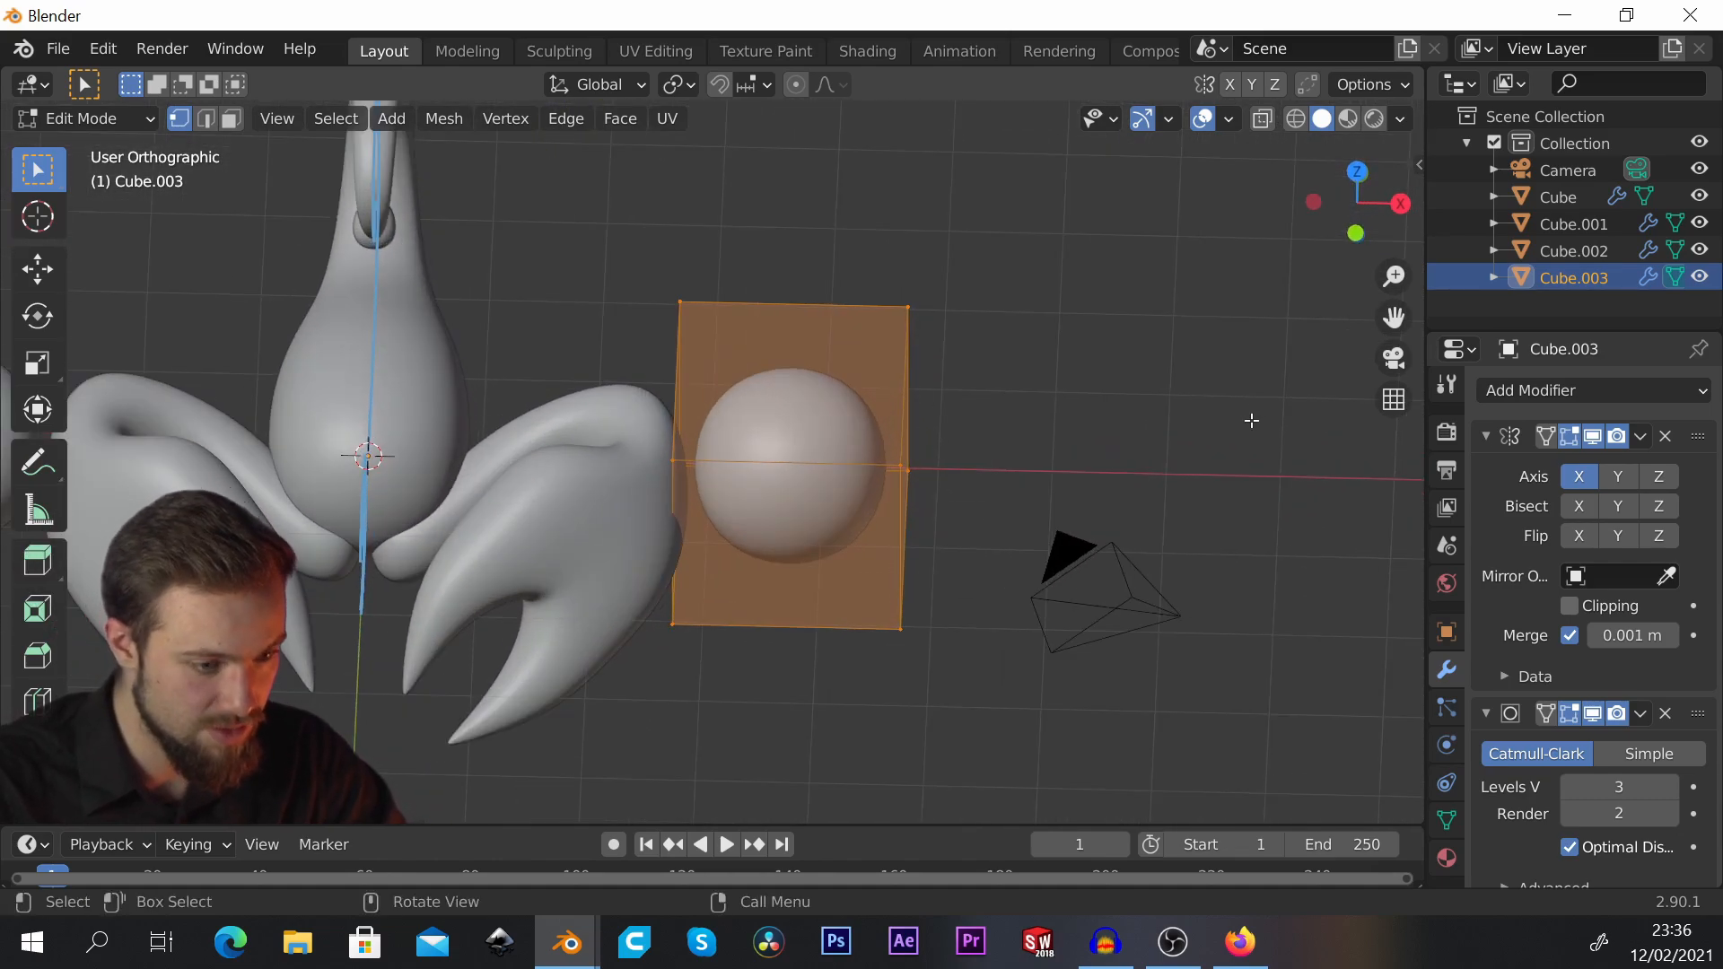
pyautogui.press('s')
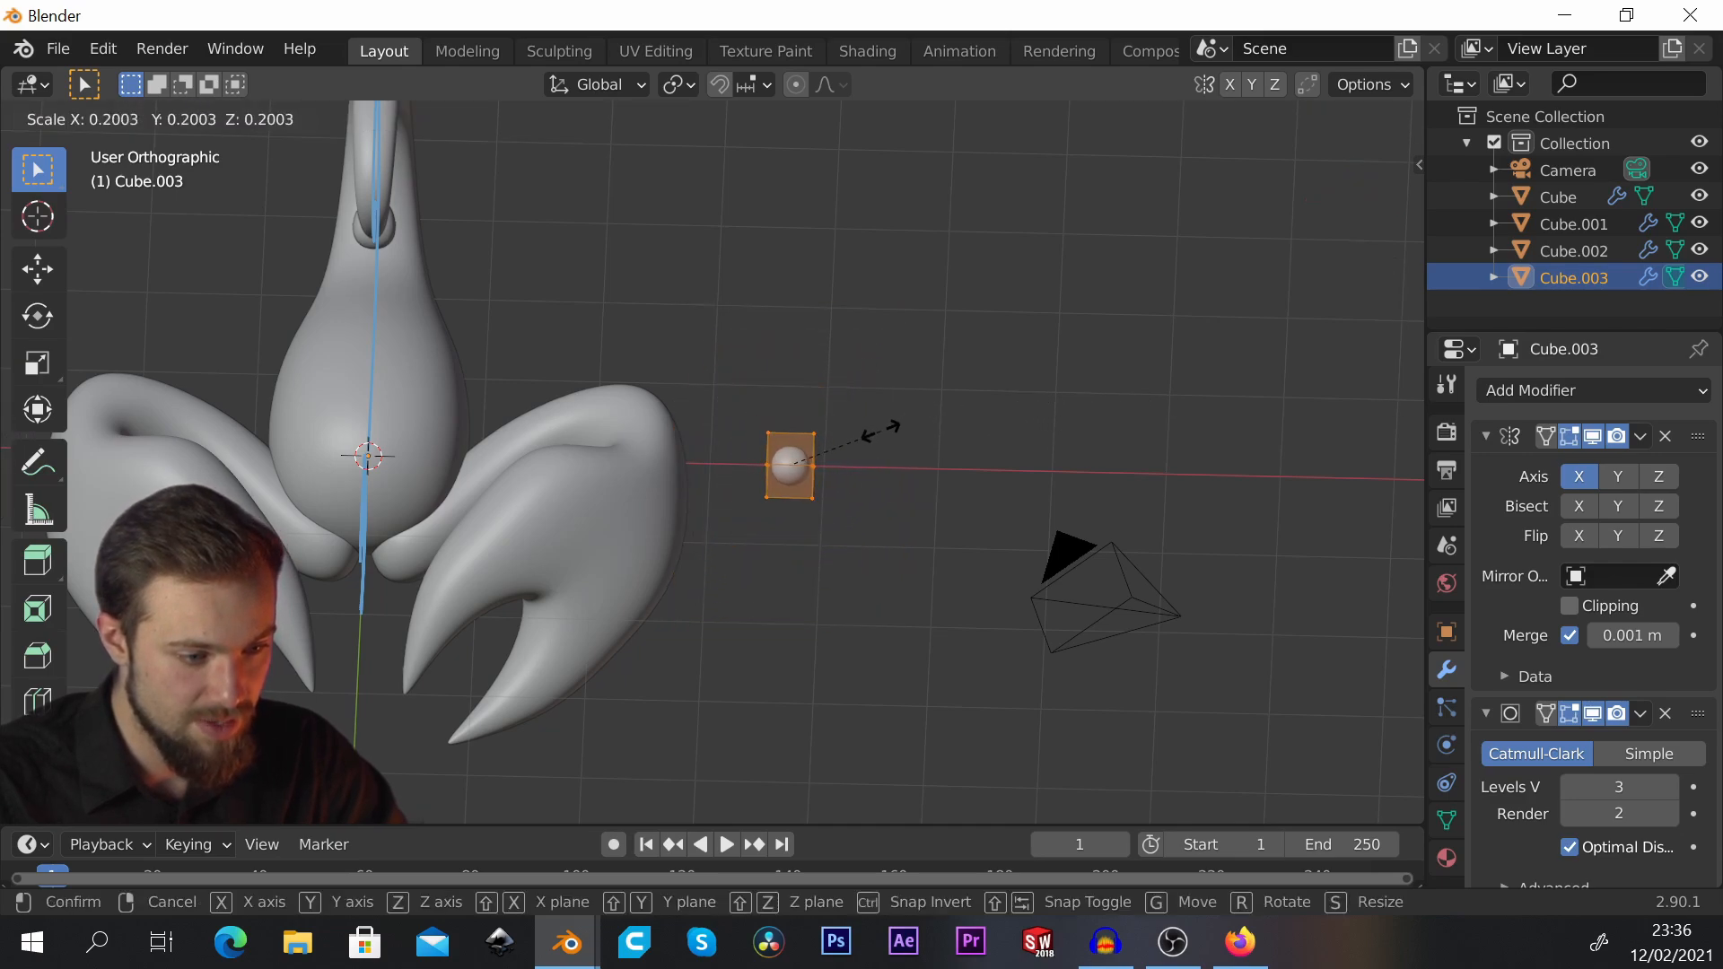
pyautogui.click(870, 443)
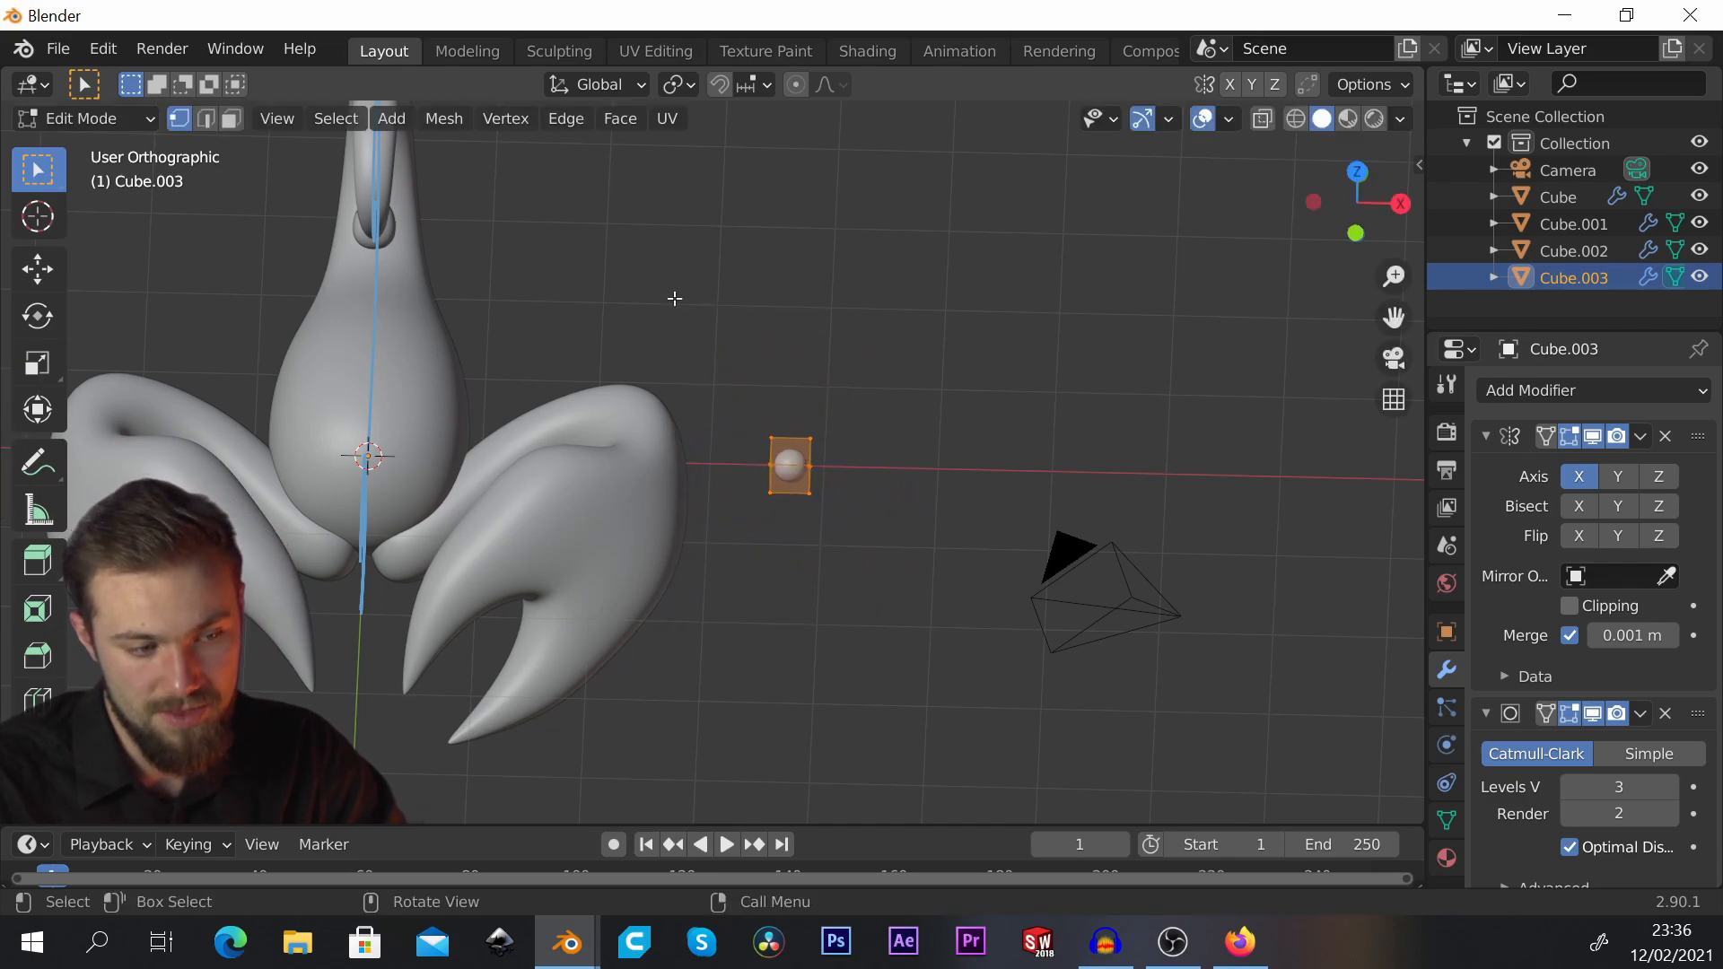
pyautogui.moveTo(725, 439); pyautogui.dragTo(877, 447, button='middle')
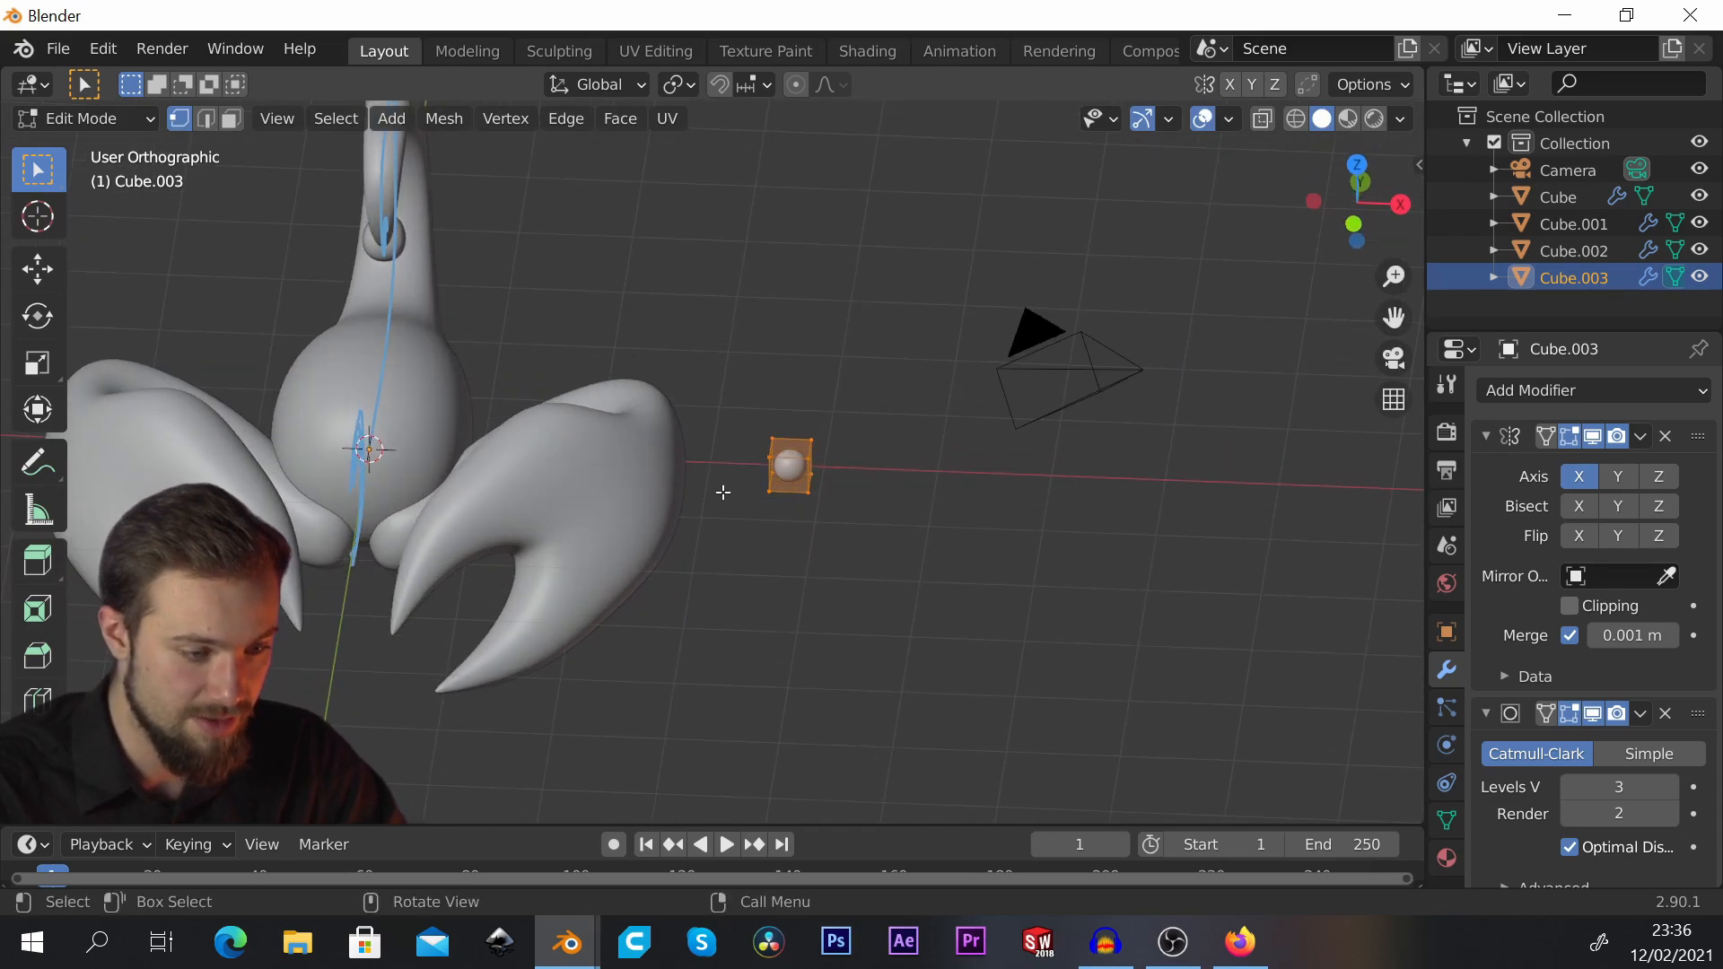
pyautogui.scroll(2, 779, 466)
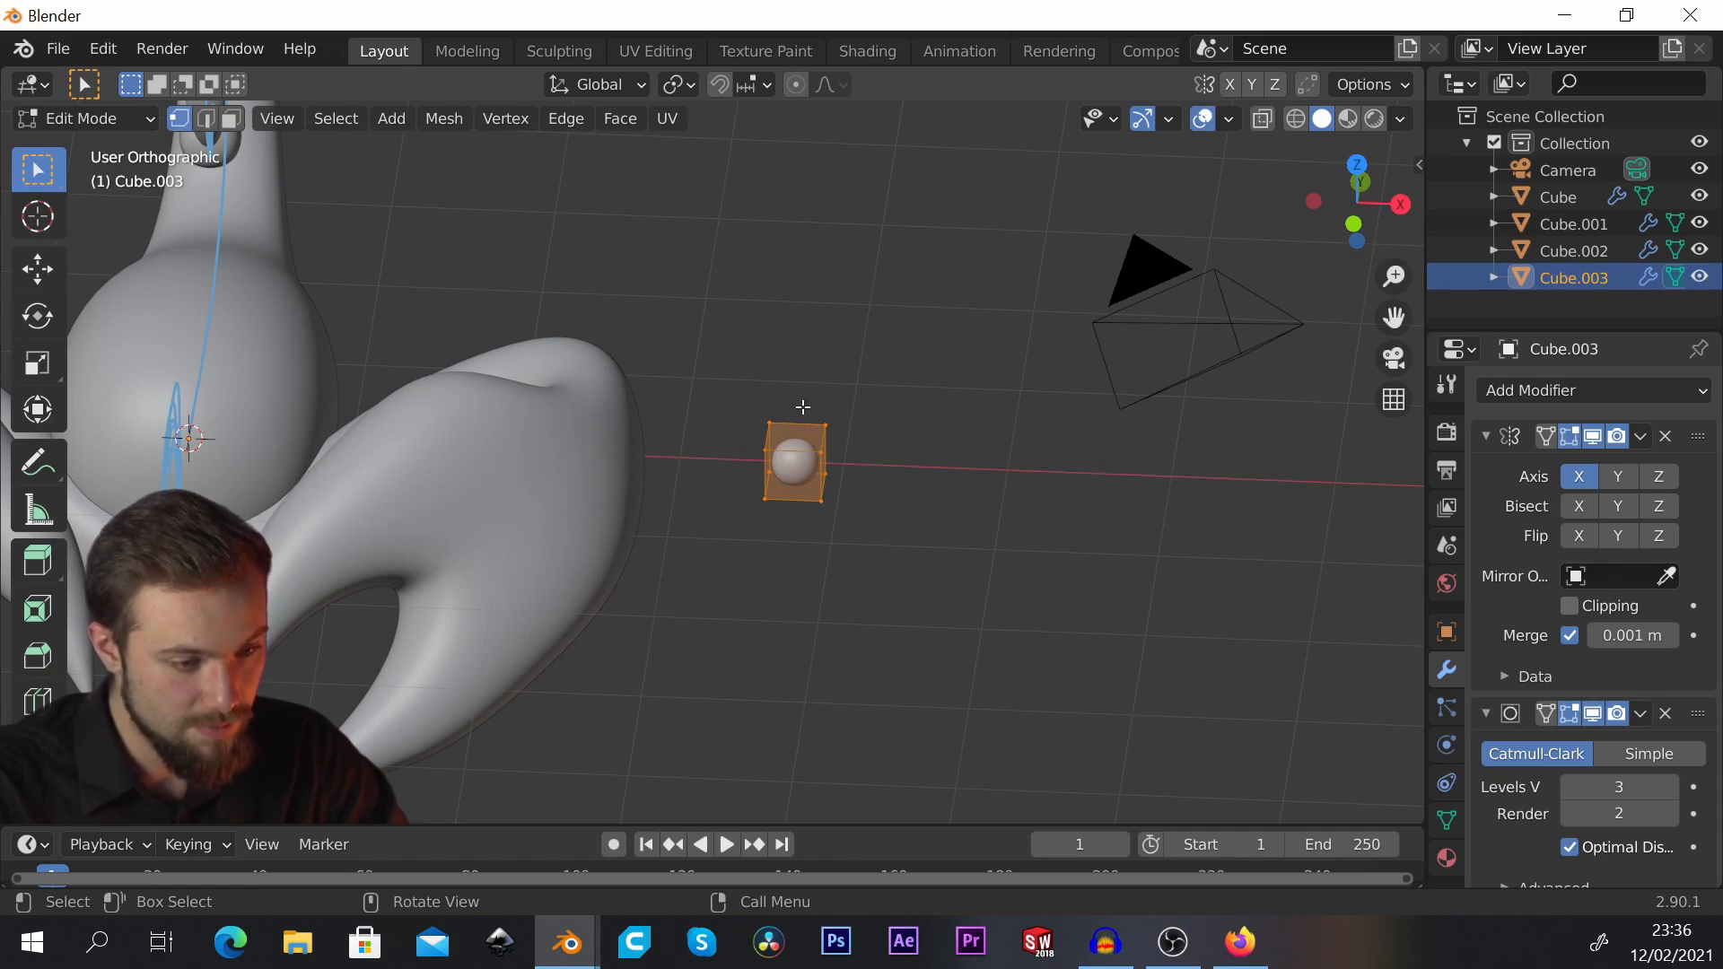
pyautogui.scroll(-2, 875, 444)
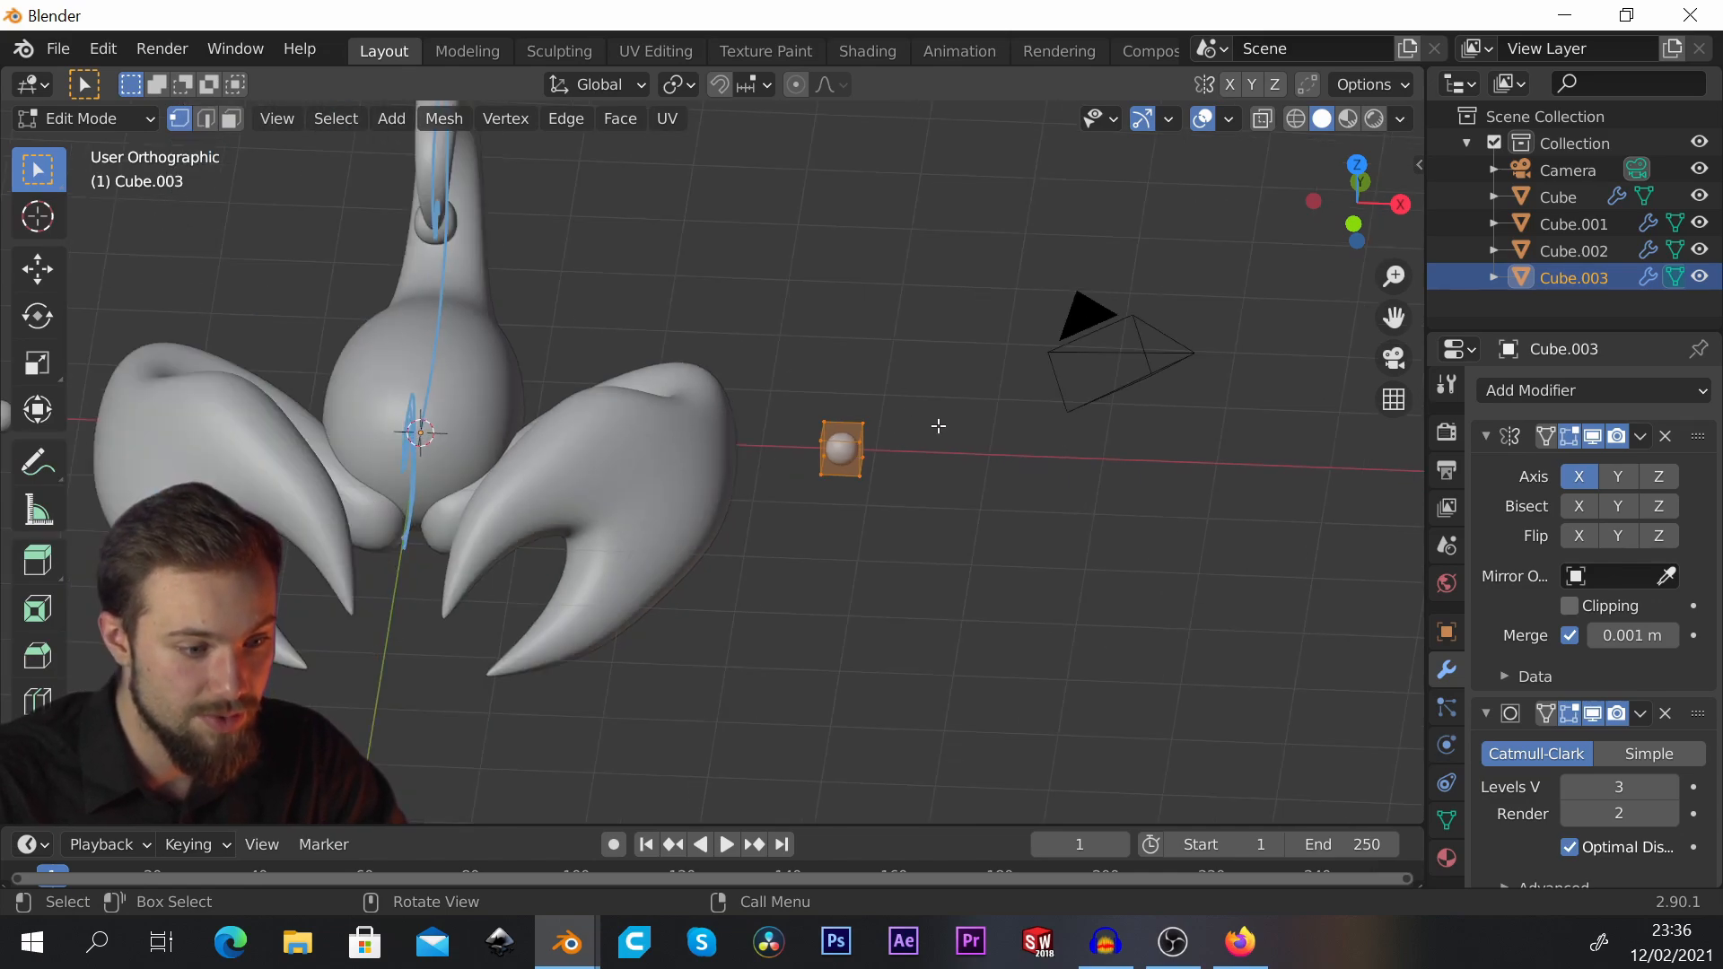
# Step: Stretch the small cube's whole mesh along the X axis to more than twice its length
pyautogui.press('s')
pyautogui.press('x')
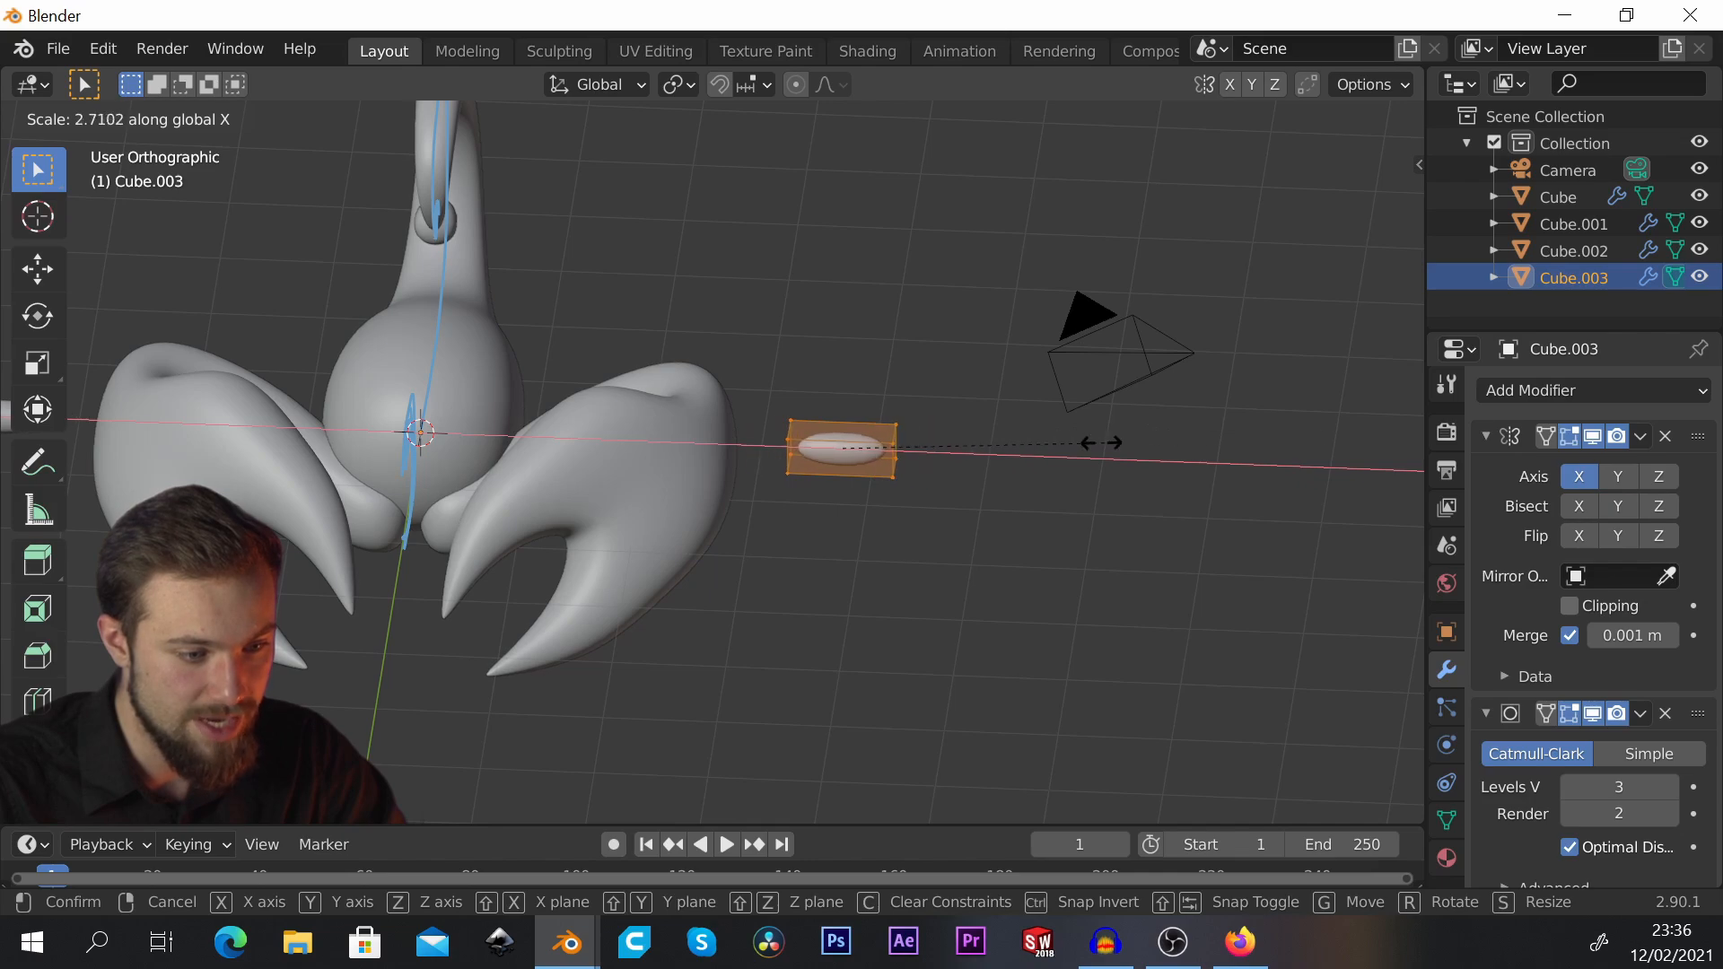
pyautogui.click(1097, 443)
pyautogui.press('Tab')
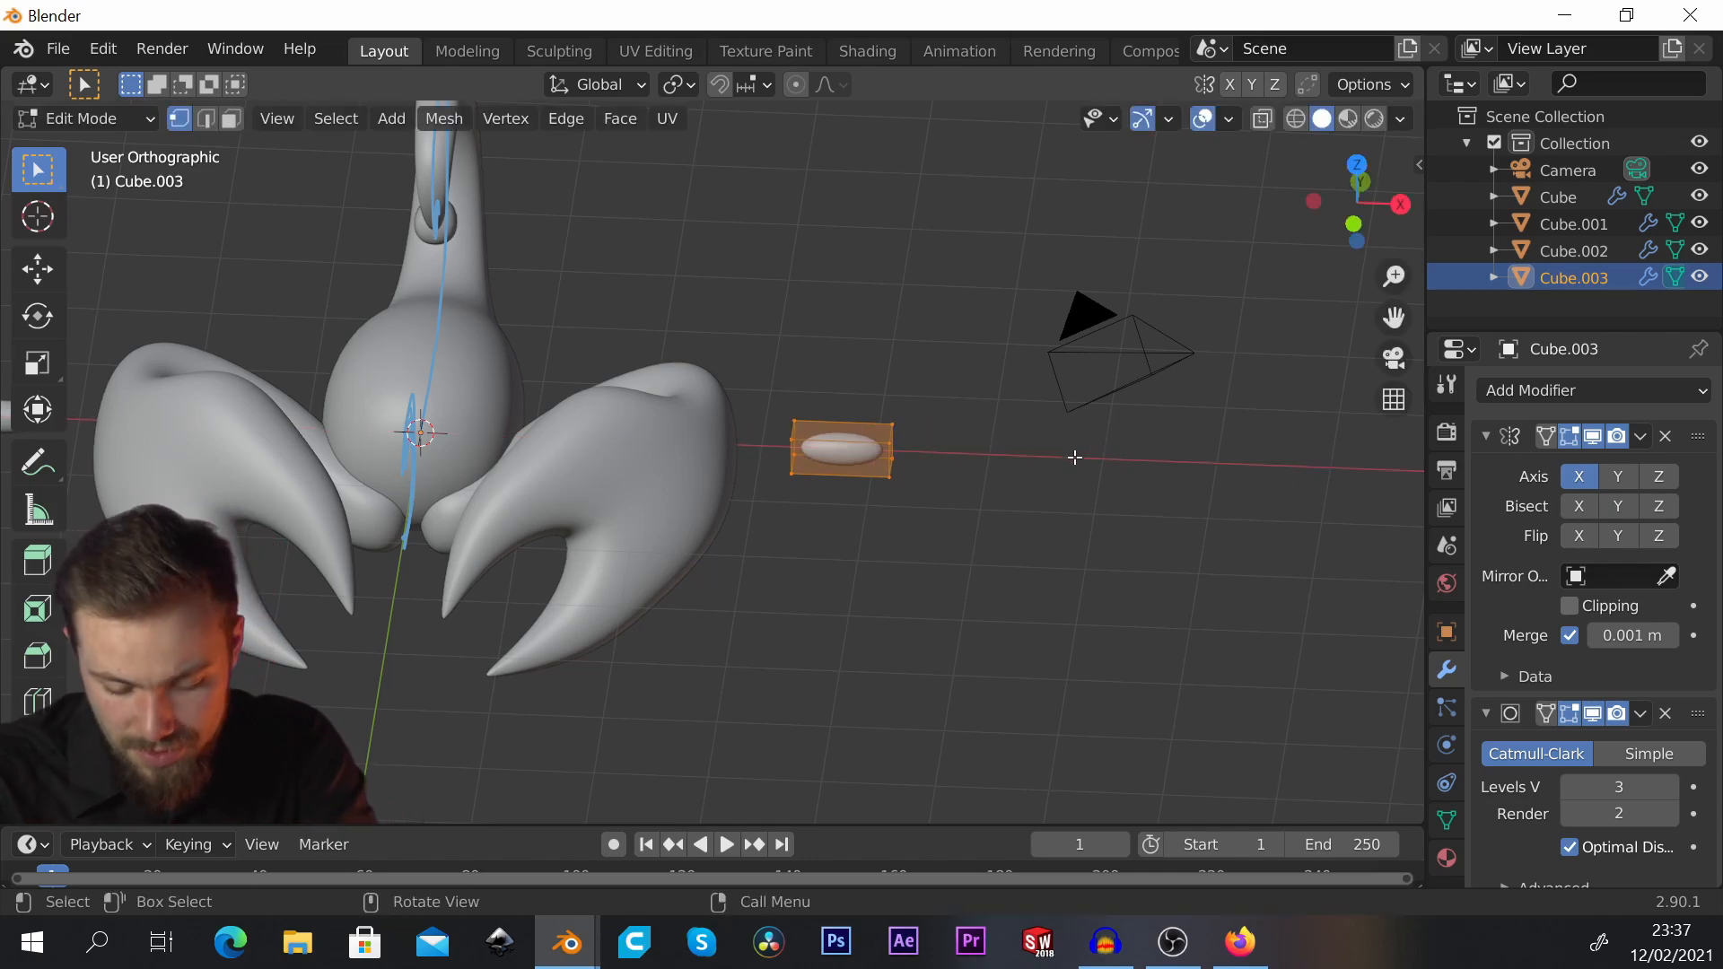
# Step: In front view with X-ray on, rotate the block's outer end vertices about -28 degrees and move them up slightly
pyautogui.press('KP_1')
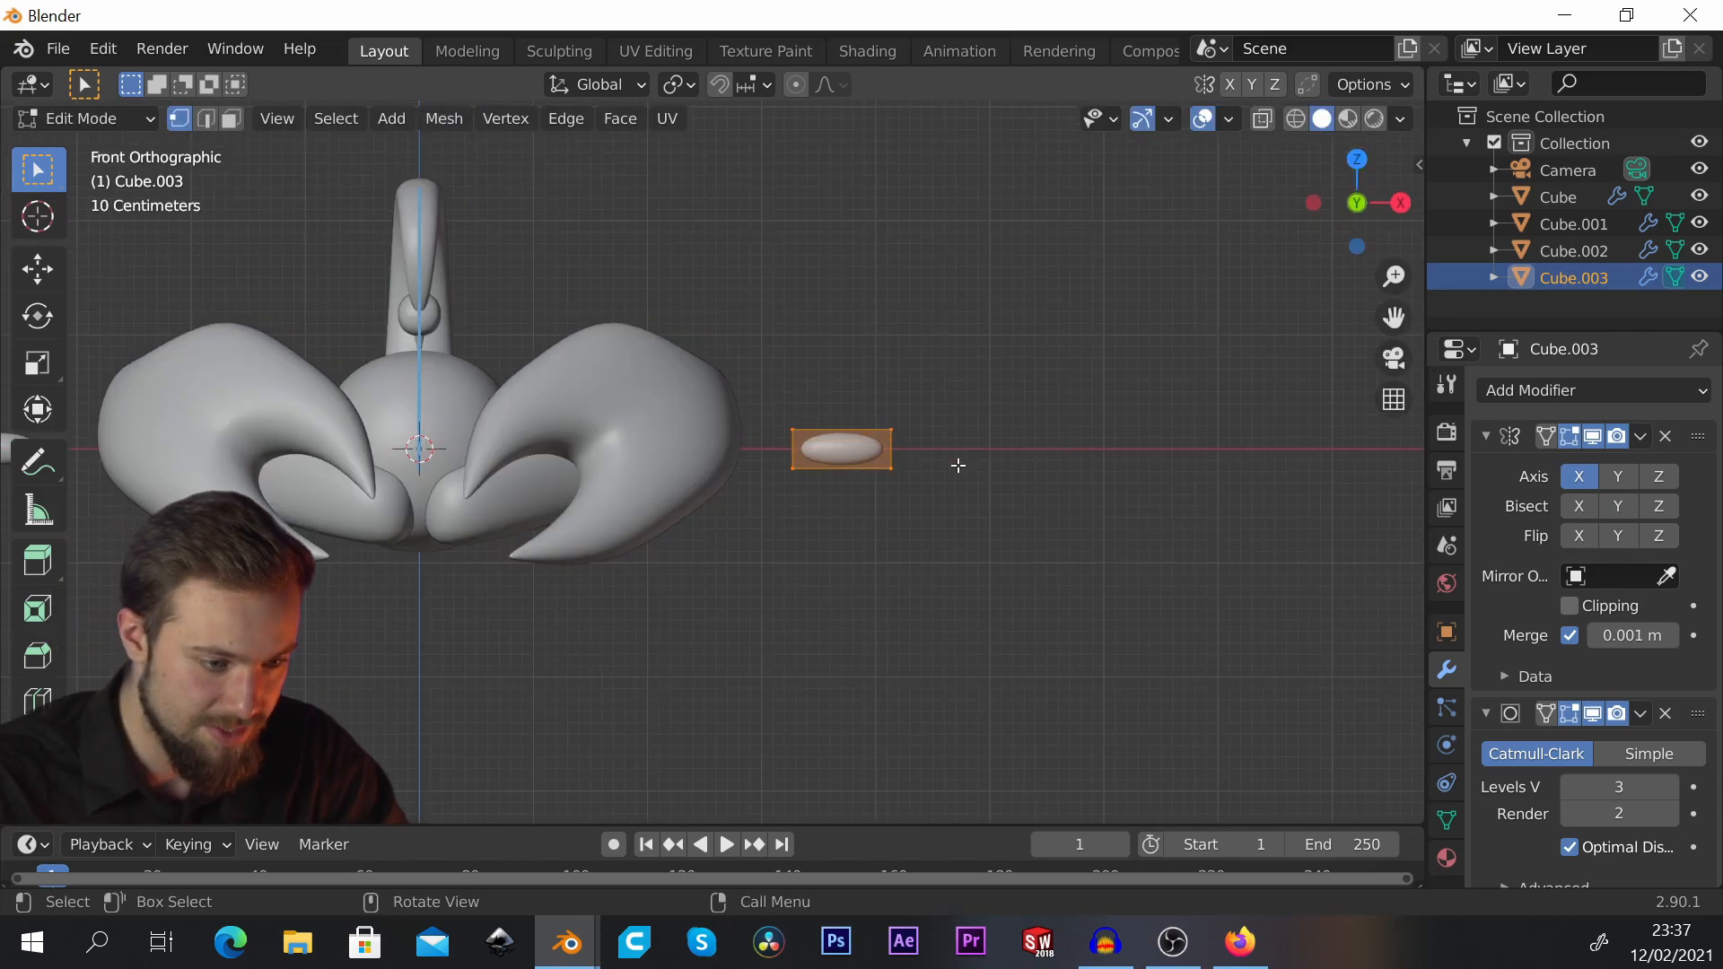
pyautogui.scroll(3, 958, 464)
pyautogui.moveTo(826, 373); pyautogui.dragTo(965, 581)
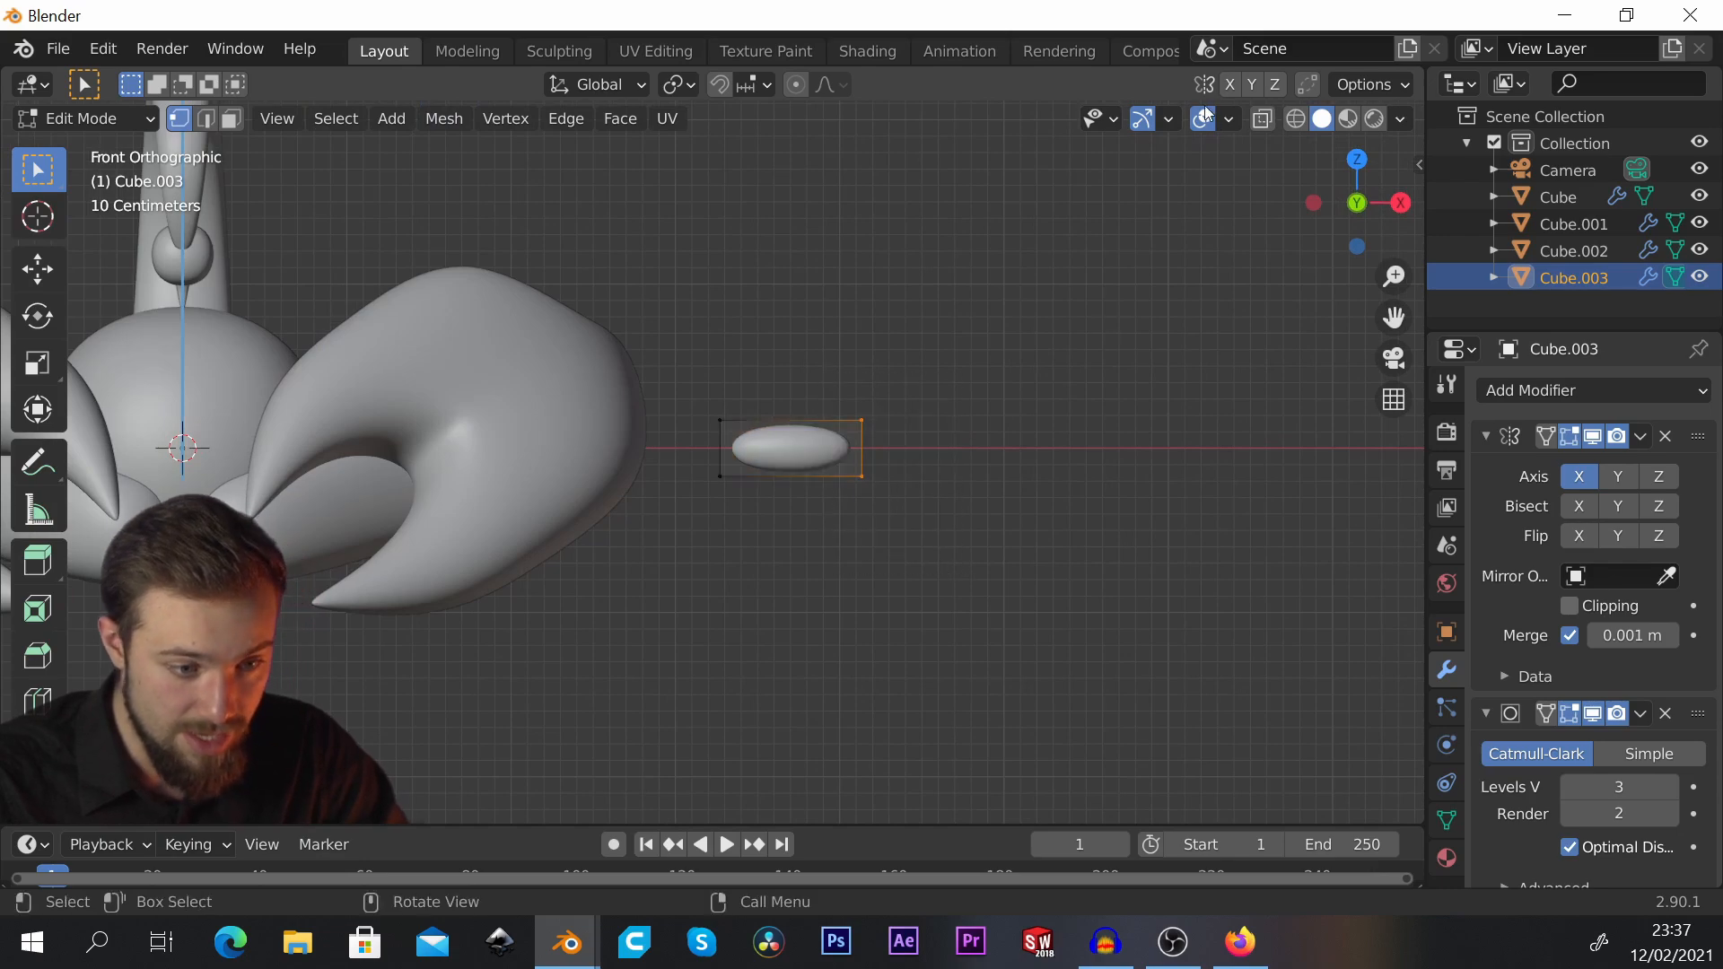
pyautogui.click(1261, 123)
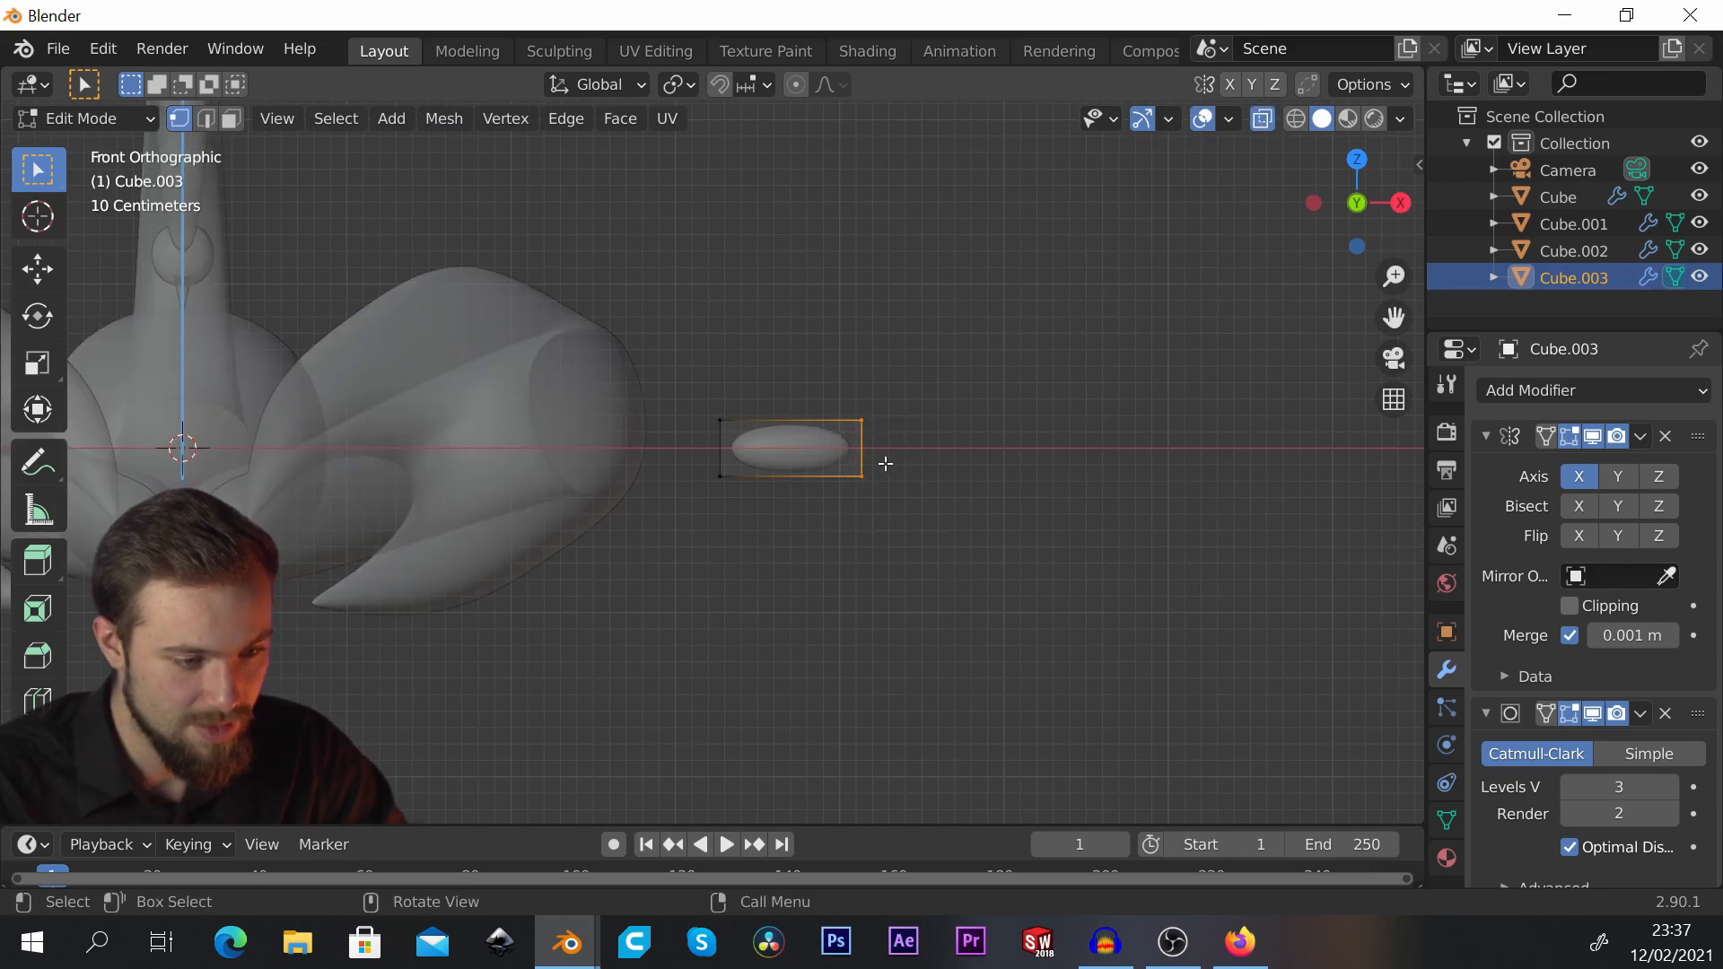
pyautogui.scroll(1, 886, 463)
pyautogui.press('r')
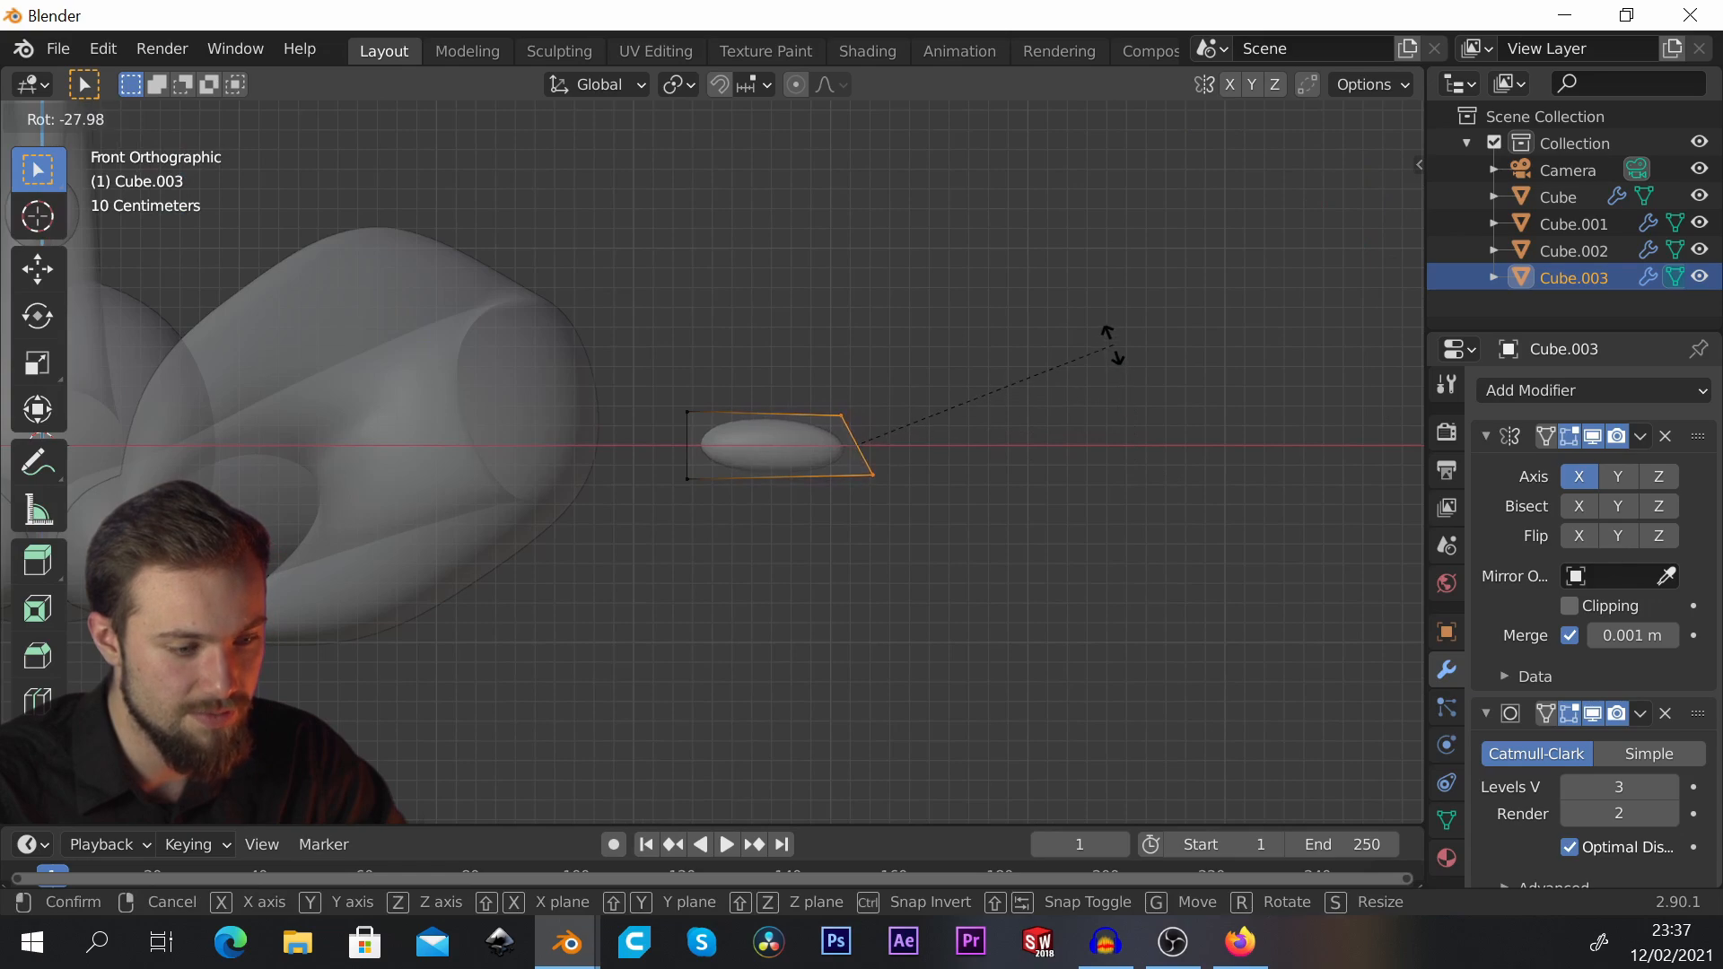
pyautogui.click(1113, 327)
pyautogui.press('g')
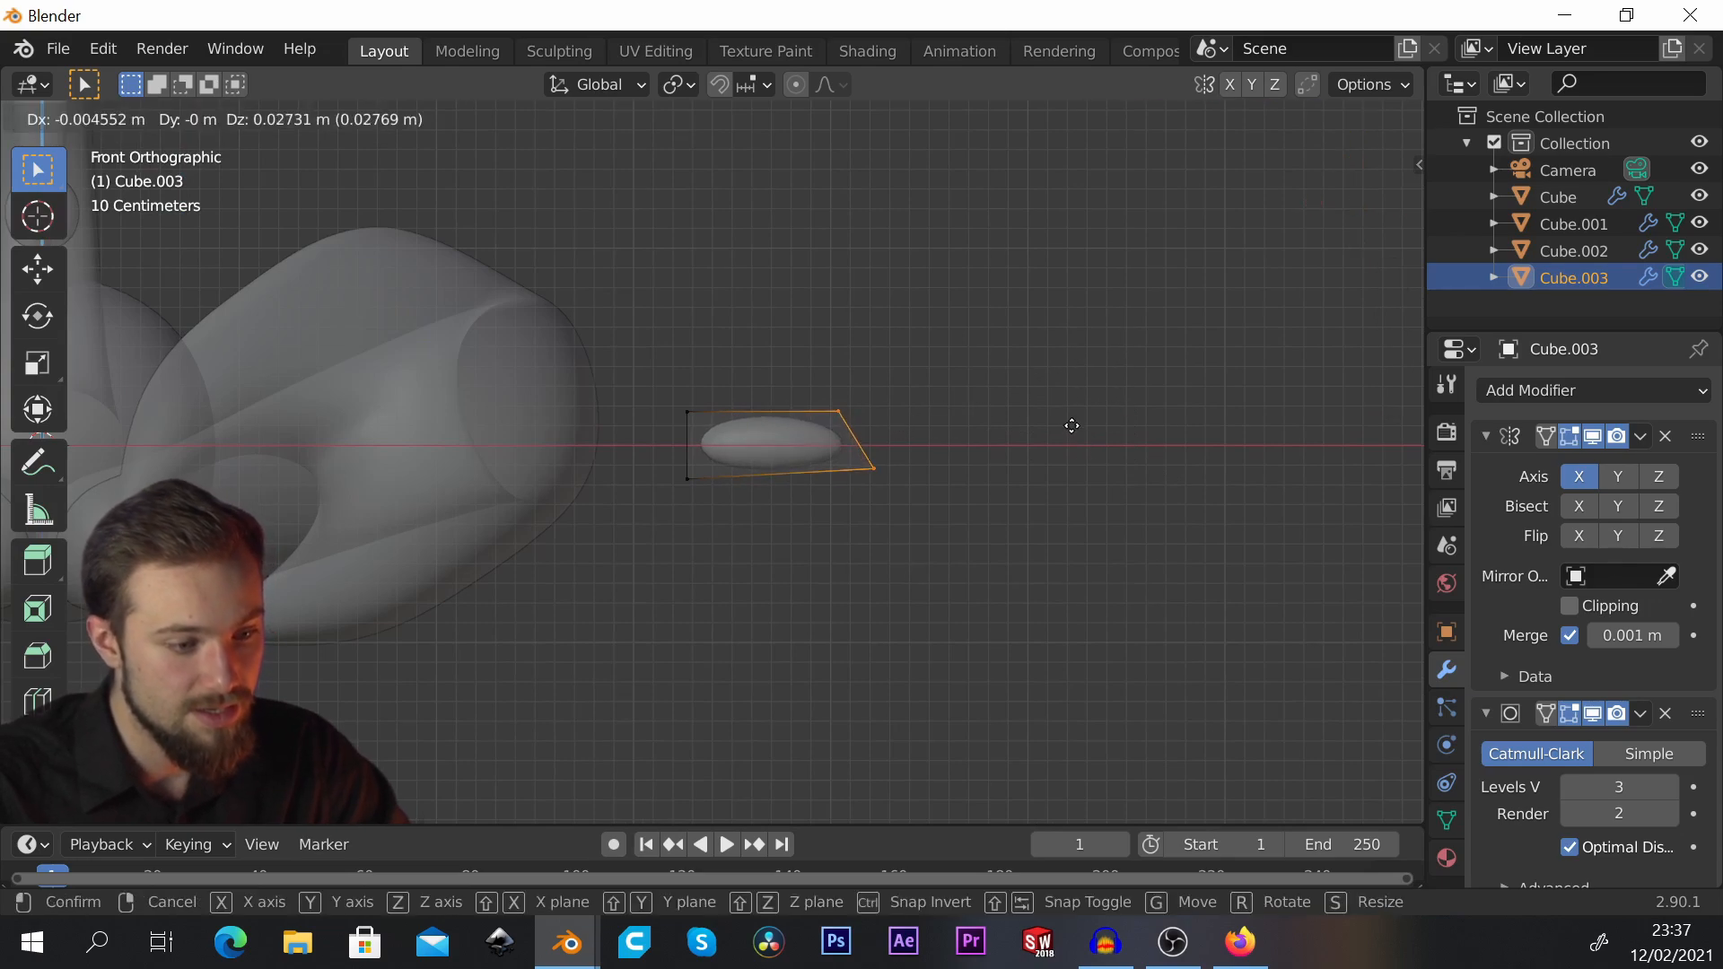
pyautogui.click(1063, 423)
# Step: Extrude the tilted end into a leg segment rising diagonally outward, then rotate its end vertices about 34 degrees to stand upright
pyautogui.scroll(-3, 685, 511)
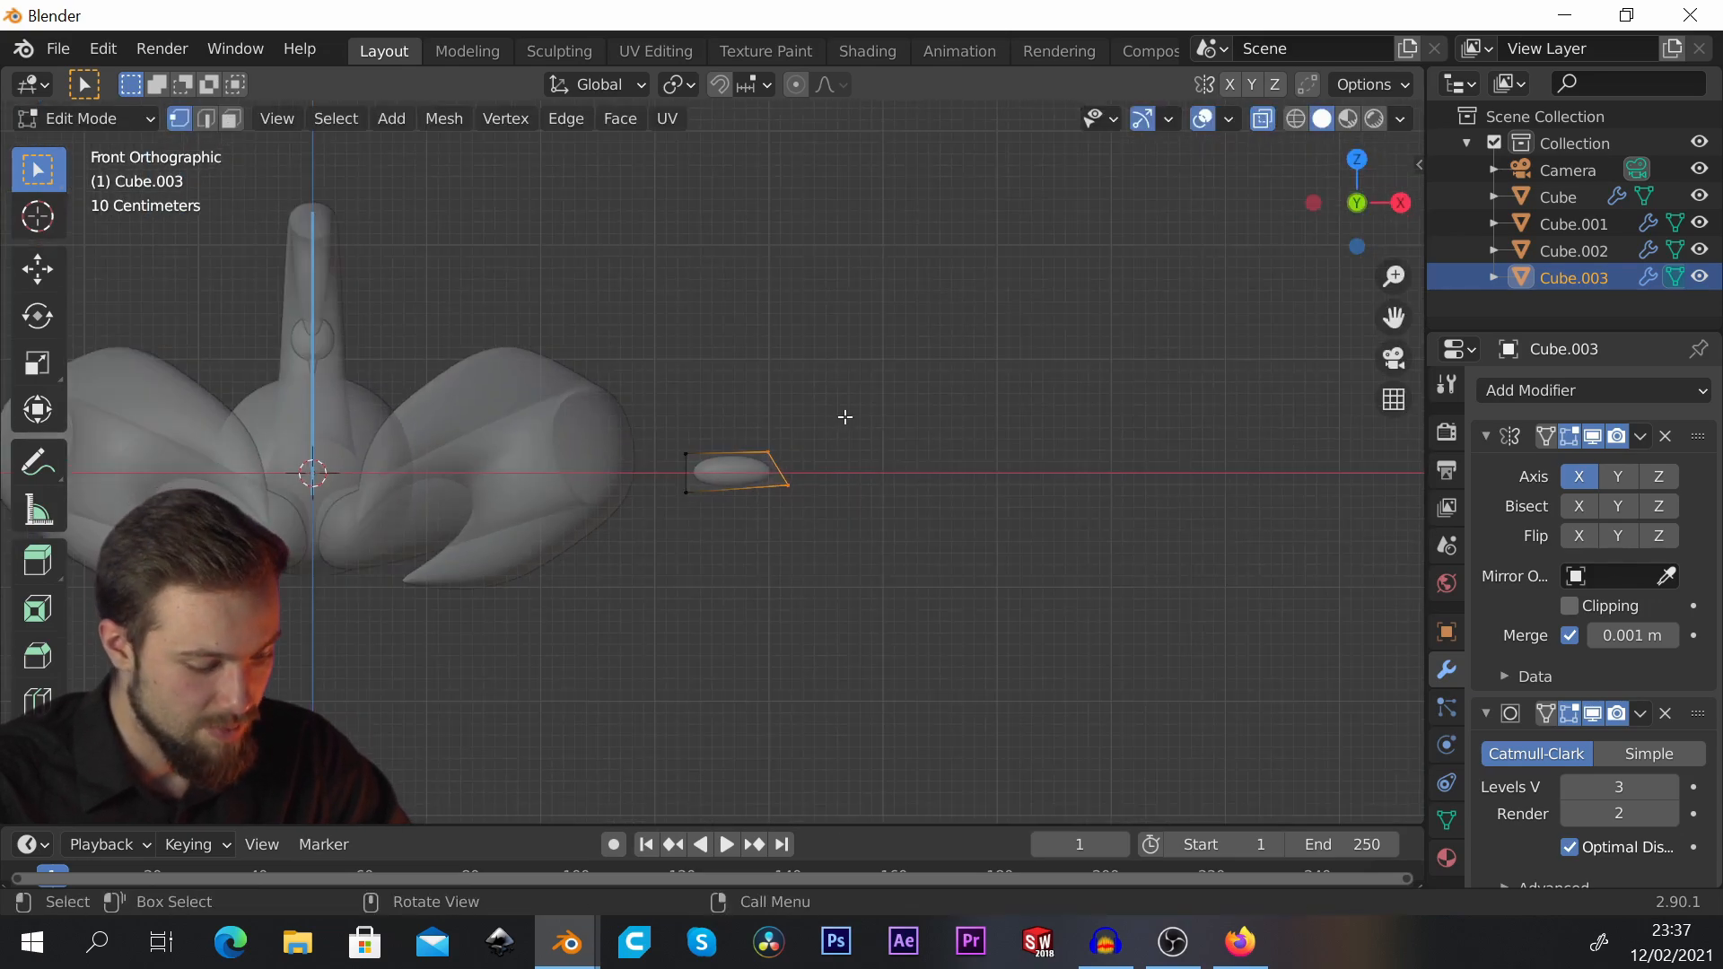
pyautogui.press('e')
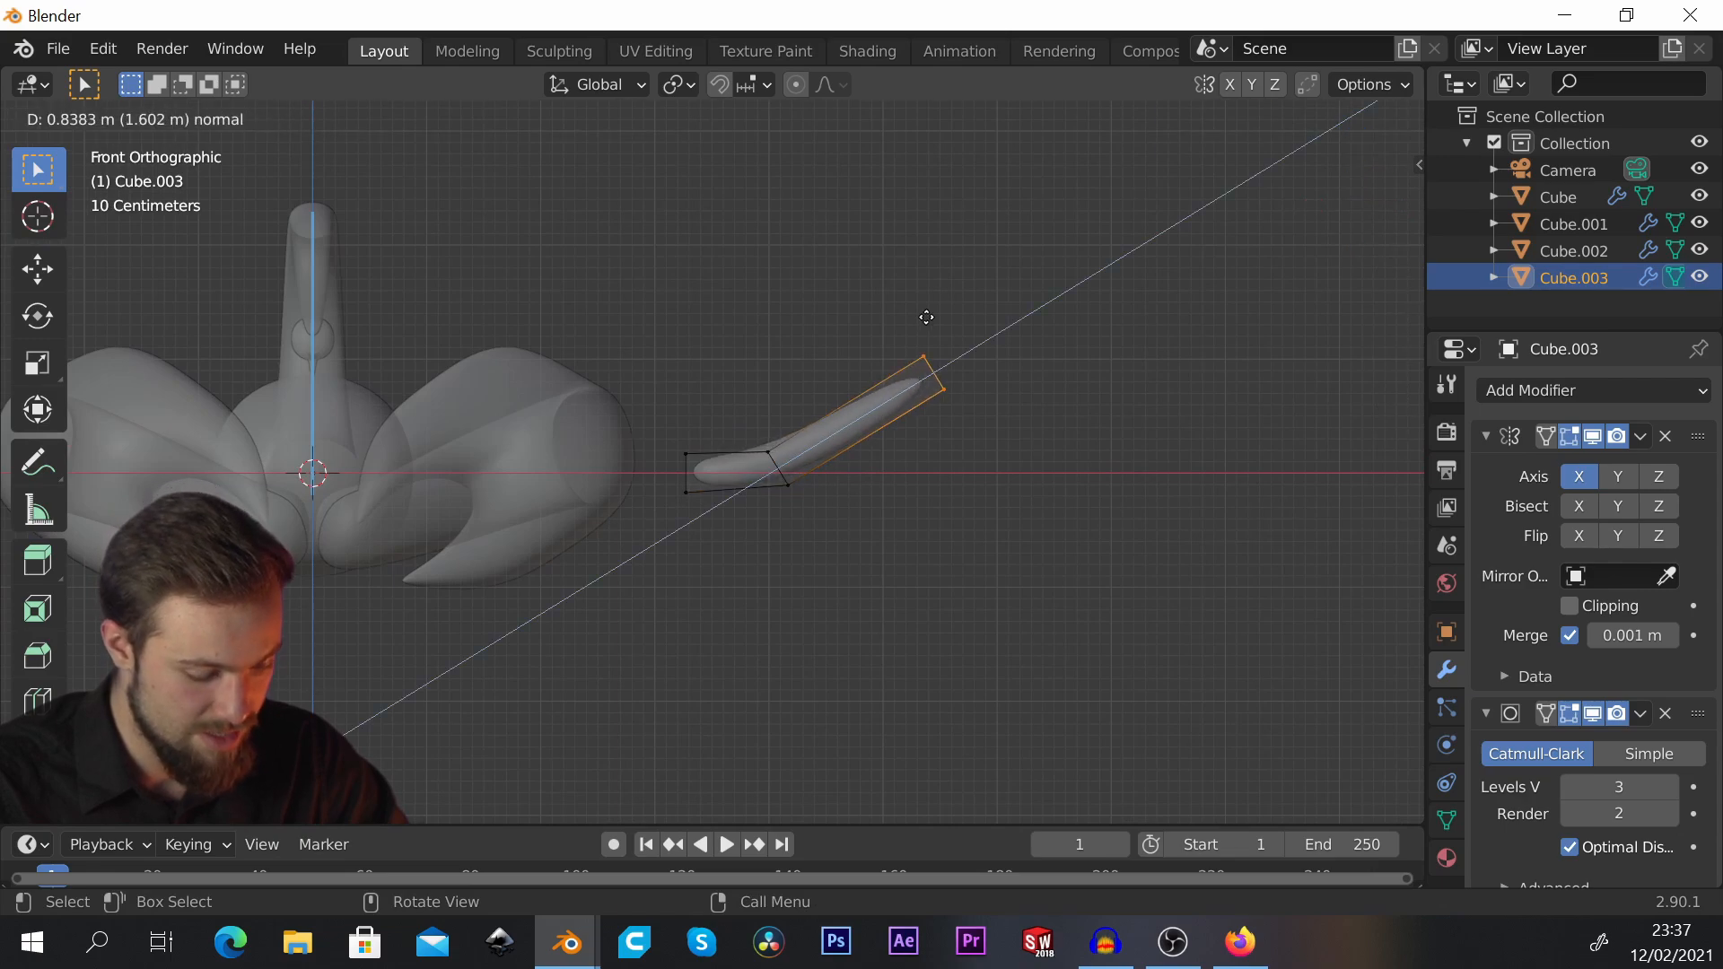
pyautogui.click(939, 398)
pyautogui.press('g')
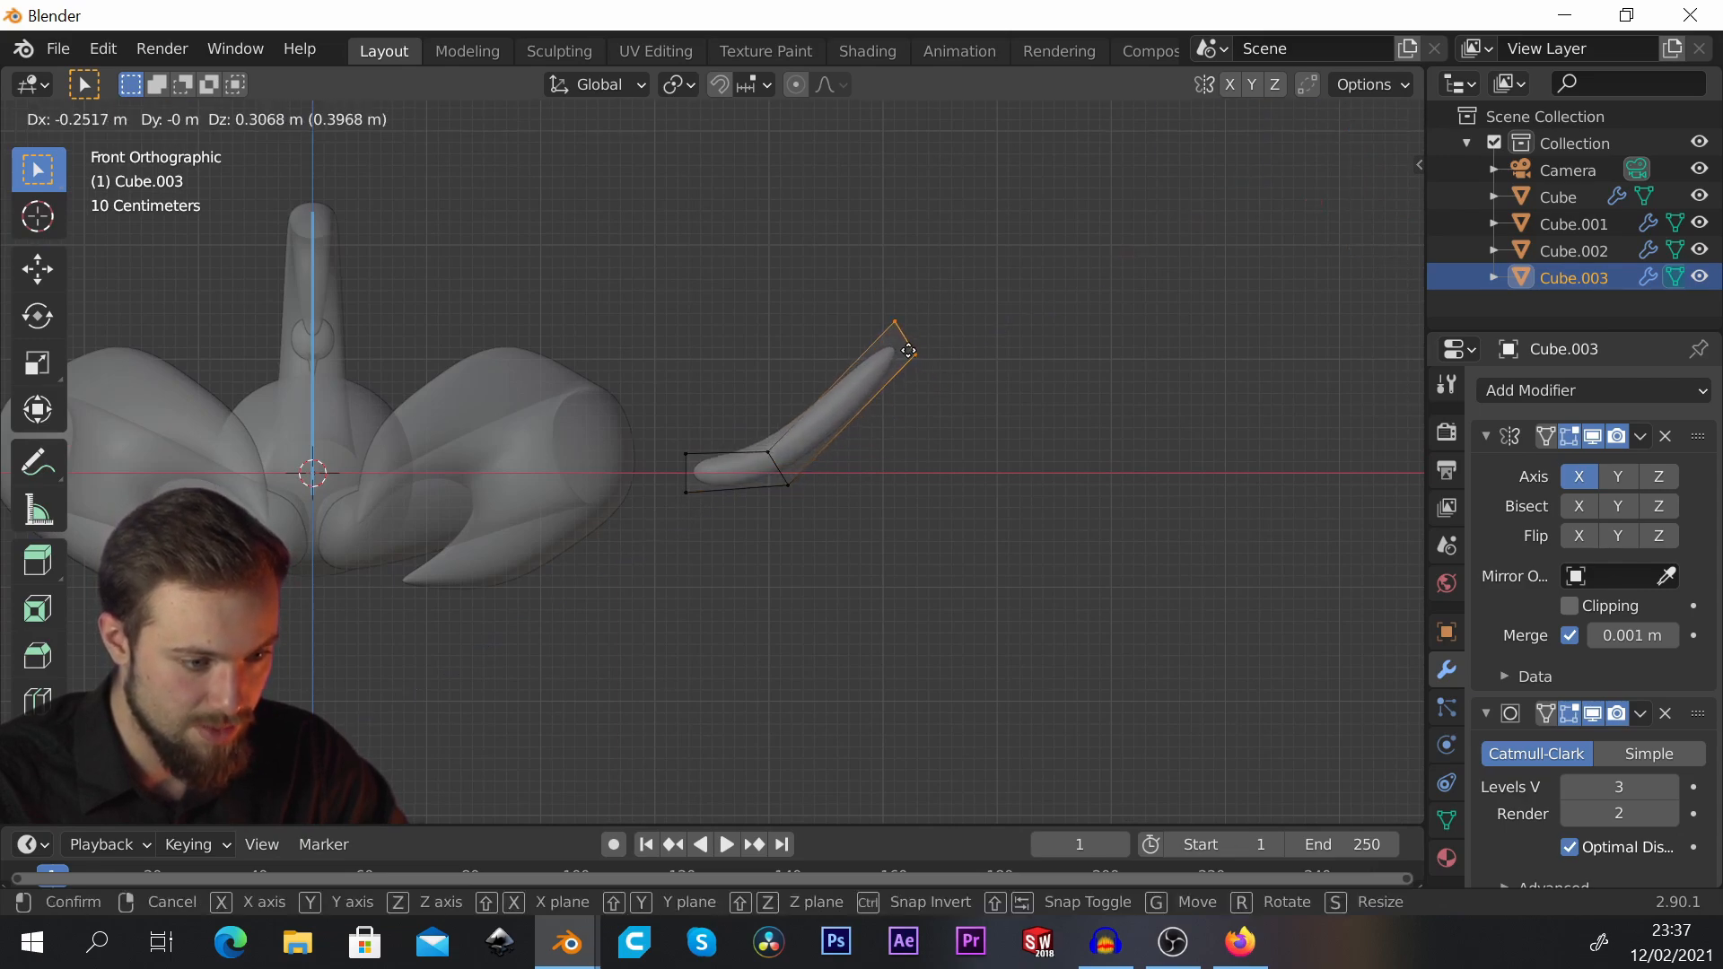
pyautogui.click(908, 350)
pyautogui.scroll(3, 909, 350)
pyautogui.press('r')
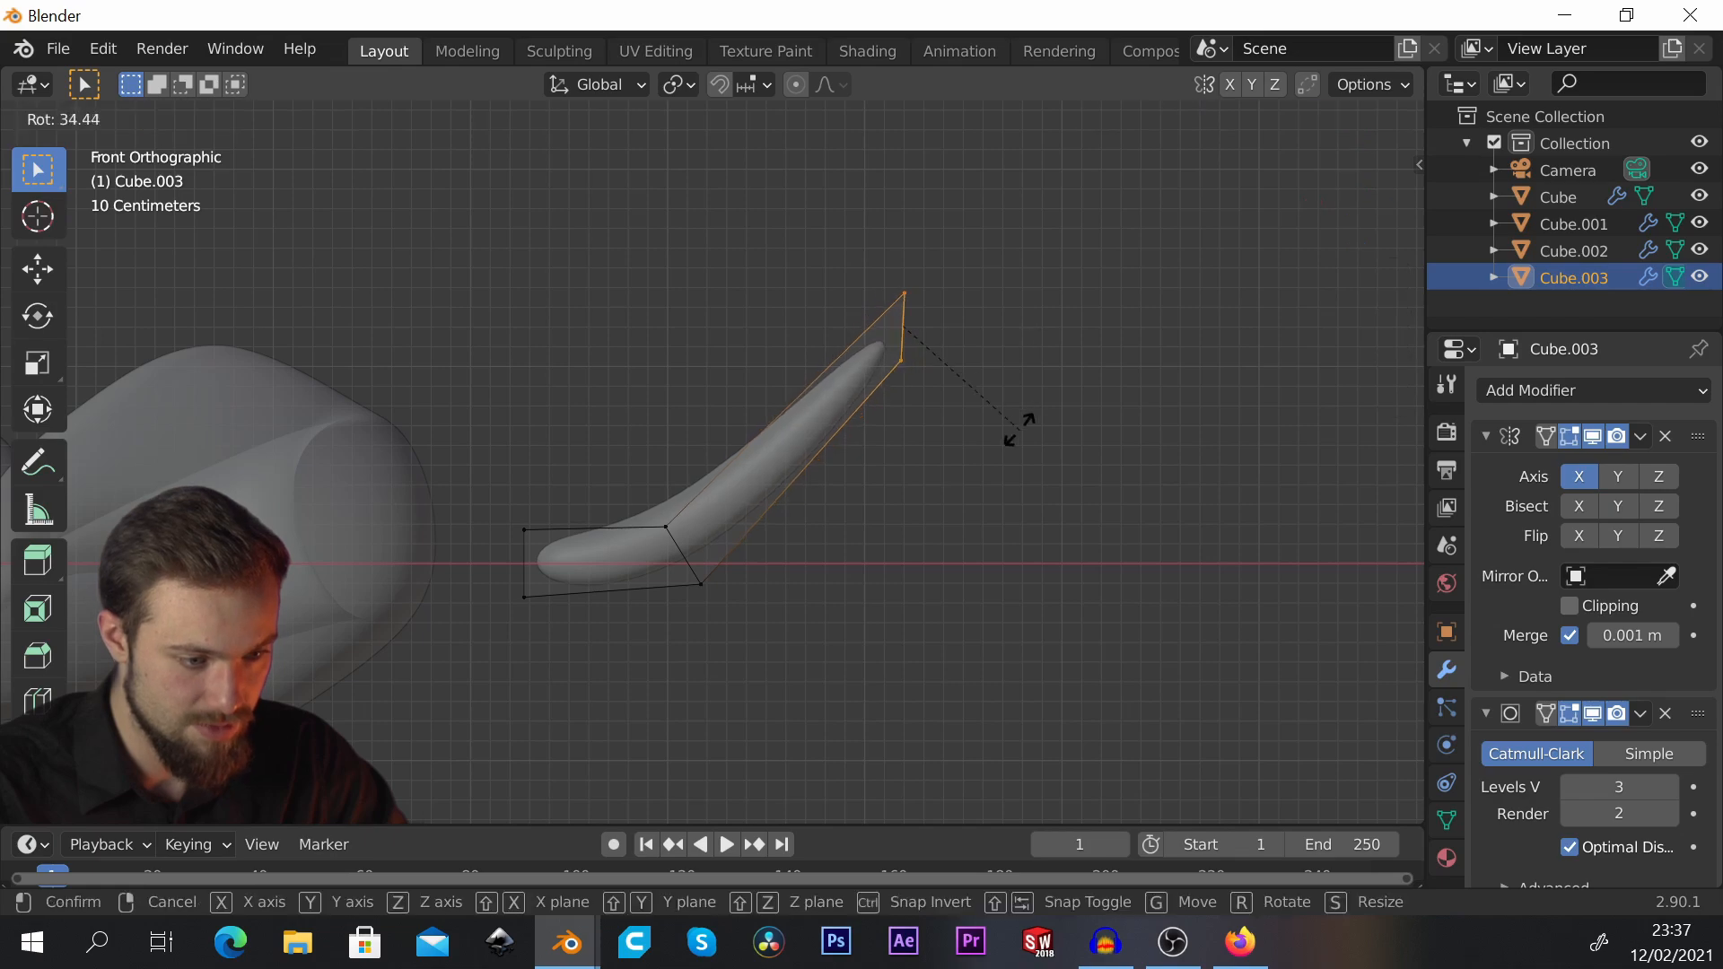
pyautogui.click(1031, 415)
pyautogui.scroll(-2, 862, 367)
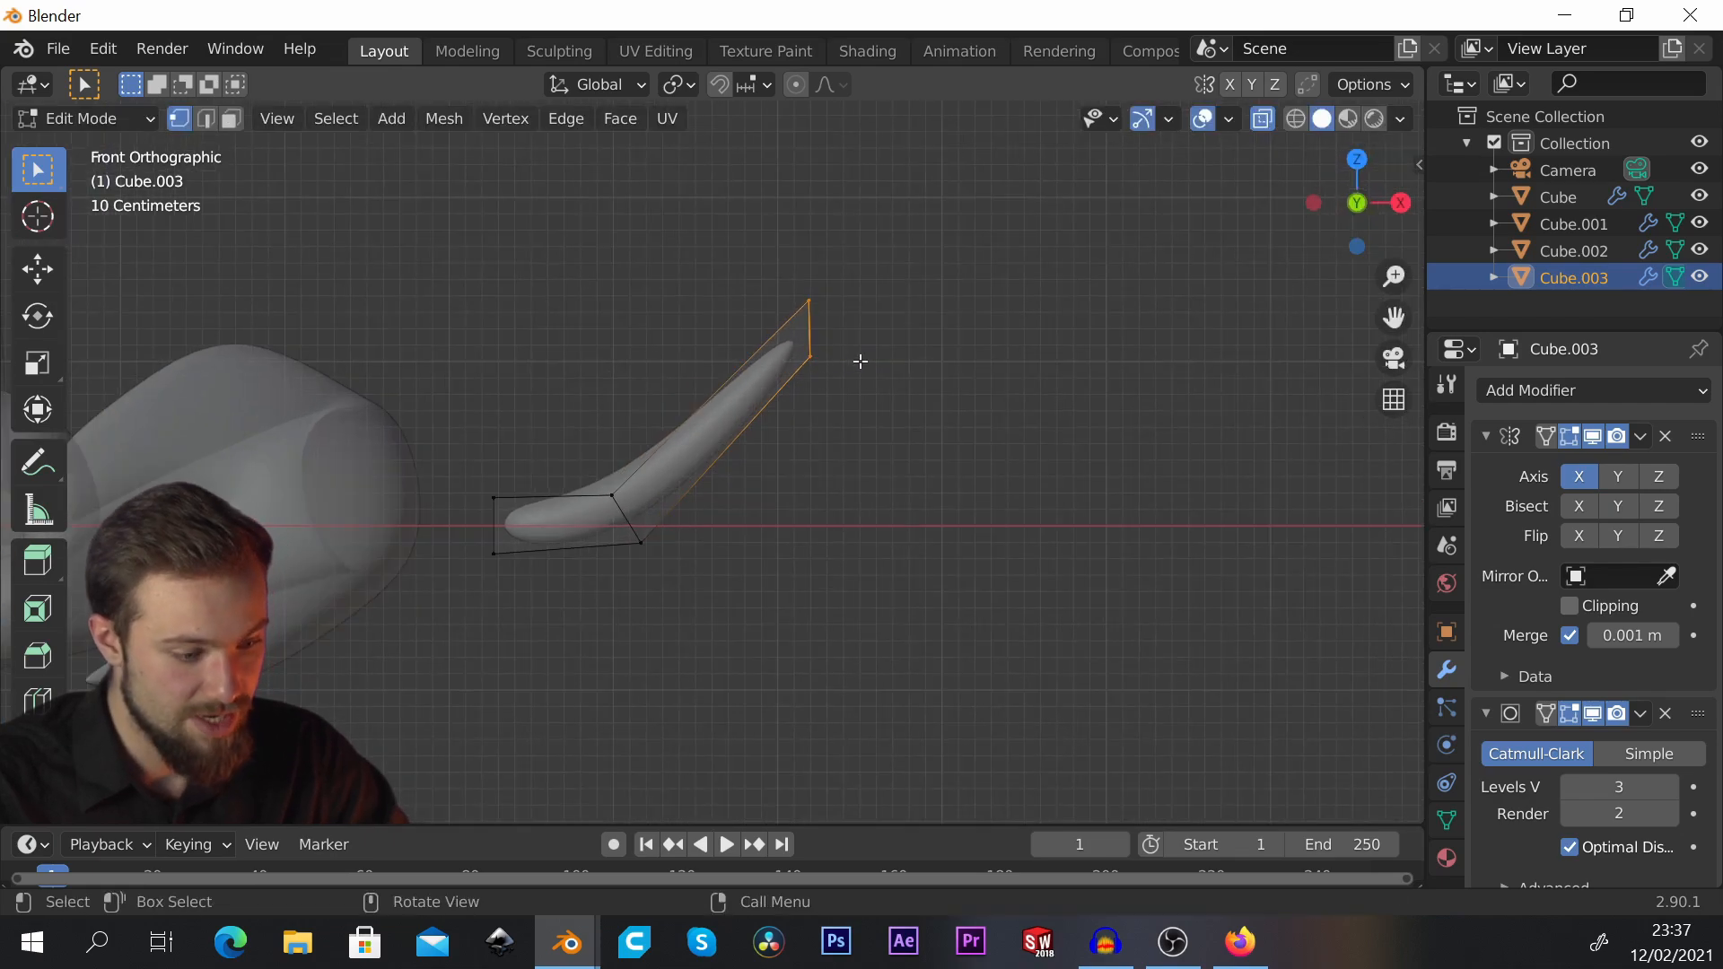
# Step: Extrude a second leg segment outward from the raised end and move its end down to the X axis level
pyautogui.press('e')
pyautogui.click(1166, 371)
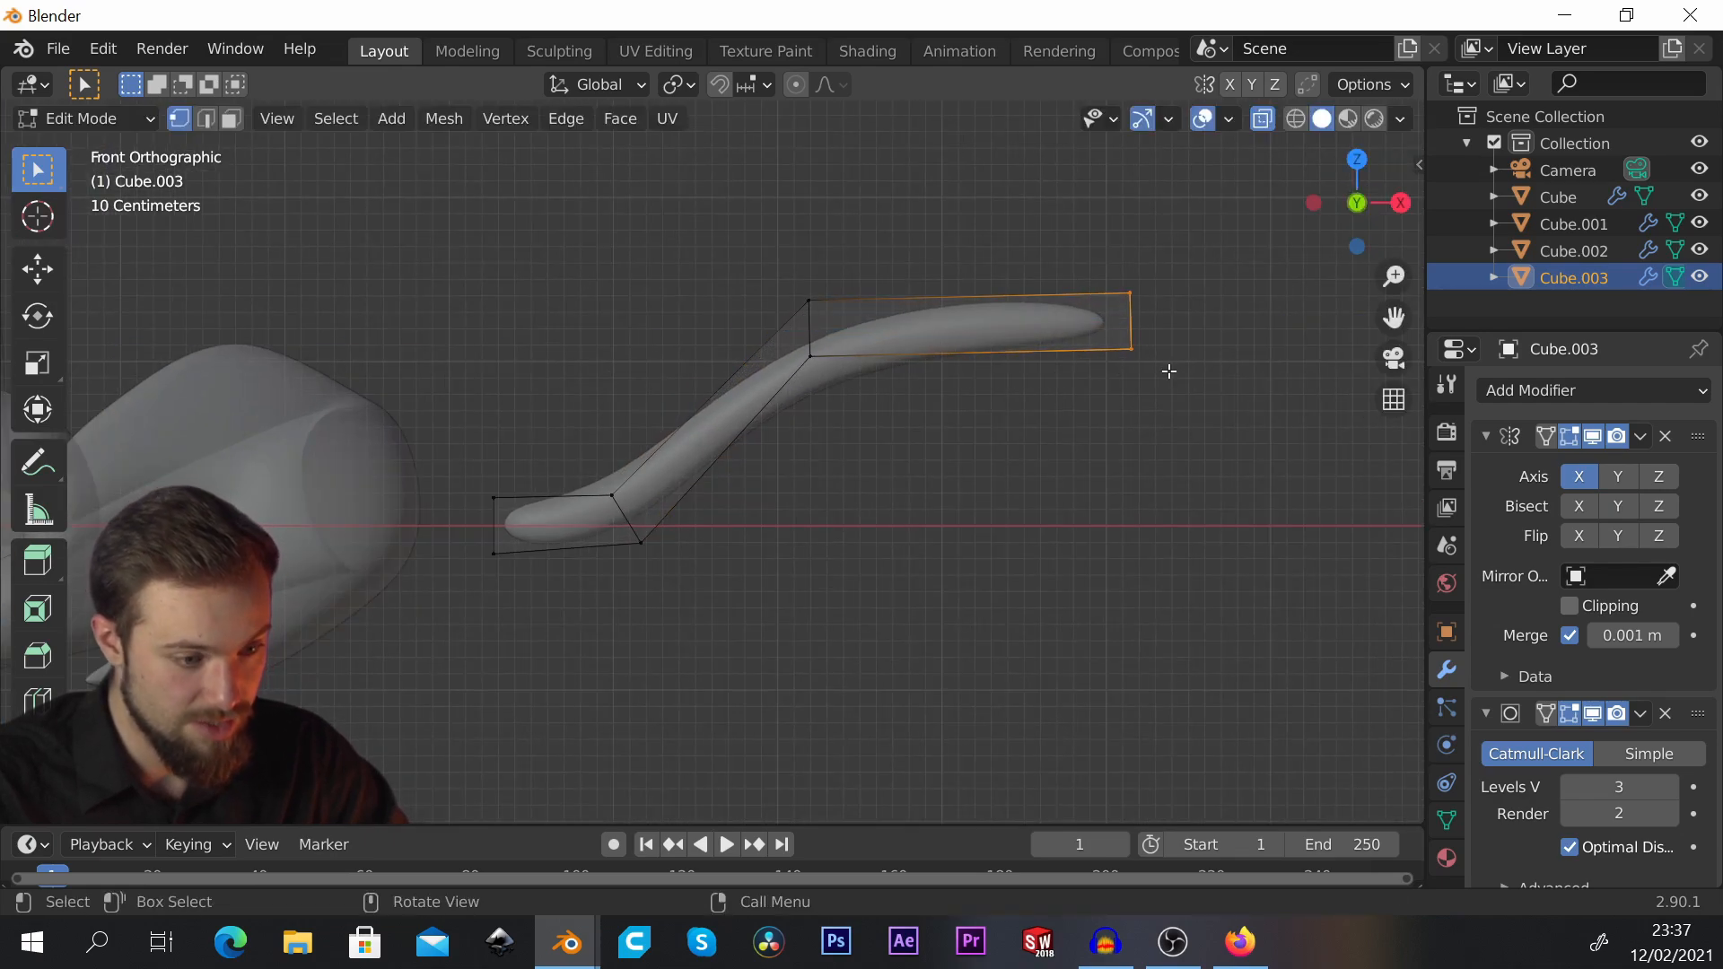
pyautogui.press('g')
pyautogui.click(1075, 597)
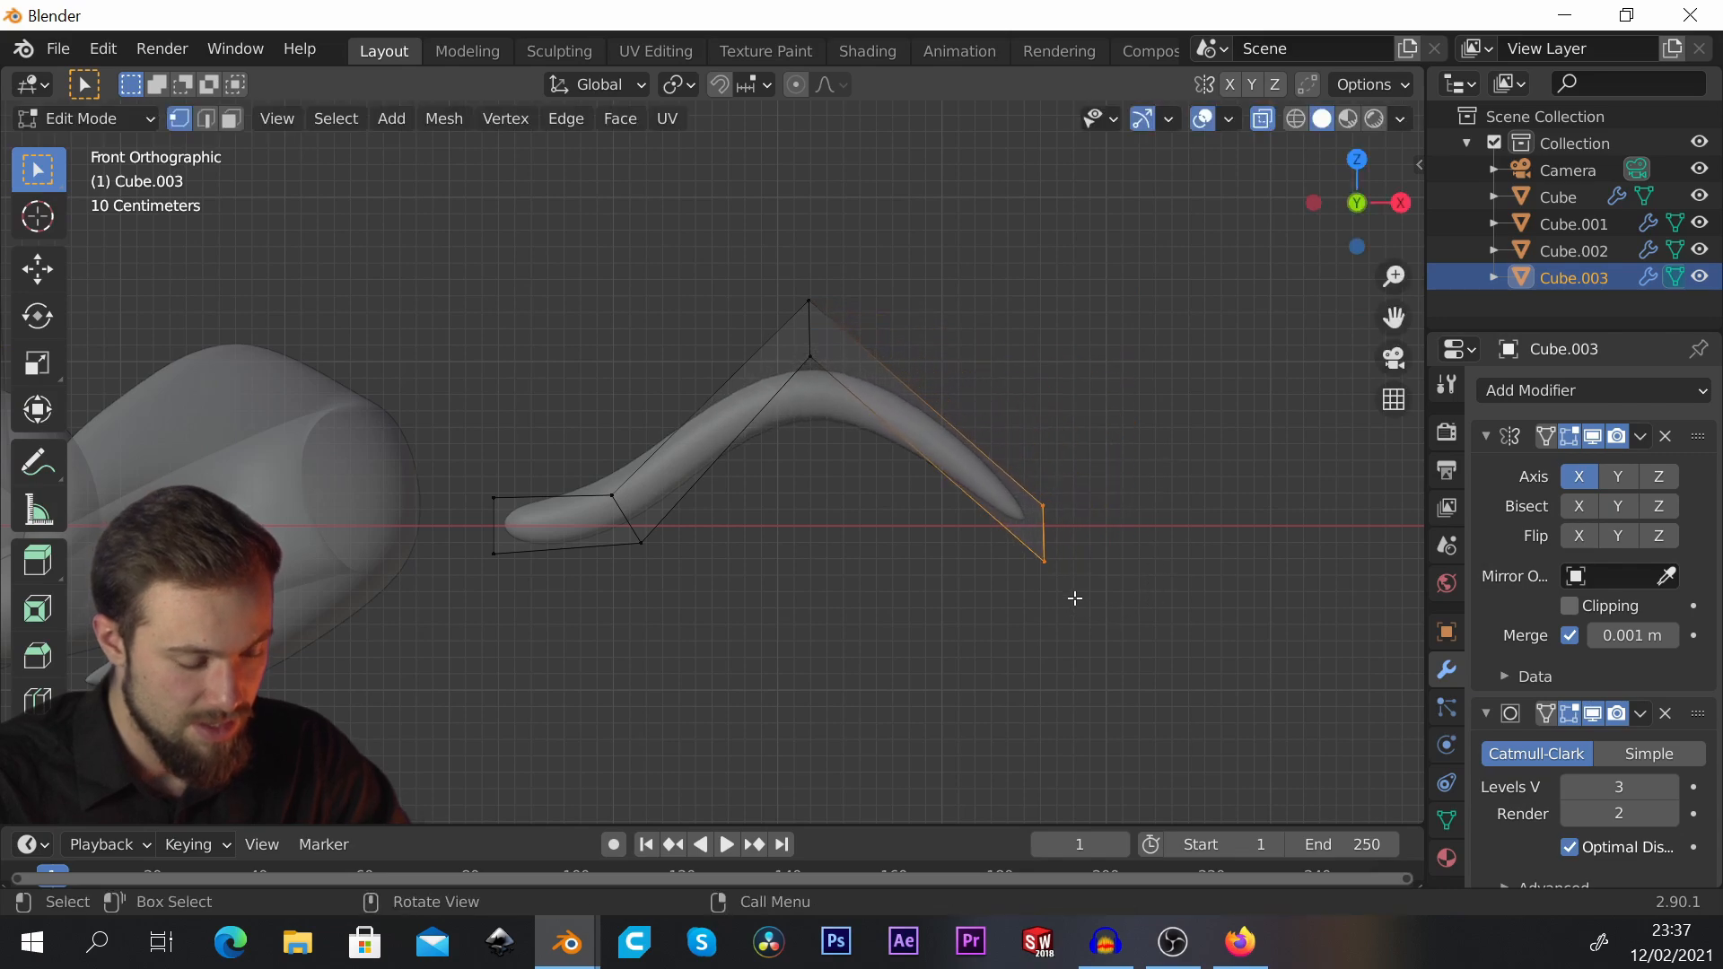
# Step: Extrude a short foot segment from the lowered end and scale its end face down to a narrow tip
pyautogui.press('e')
pyautogui.click(1158, 569)
pyautogui.press('s')
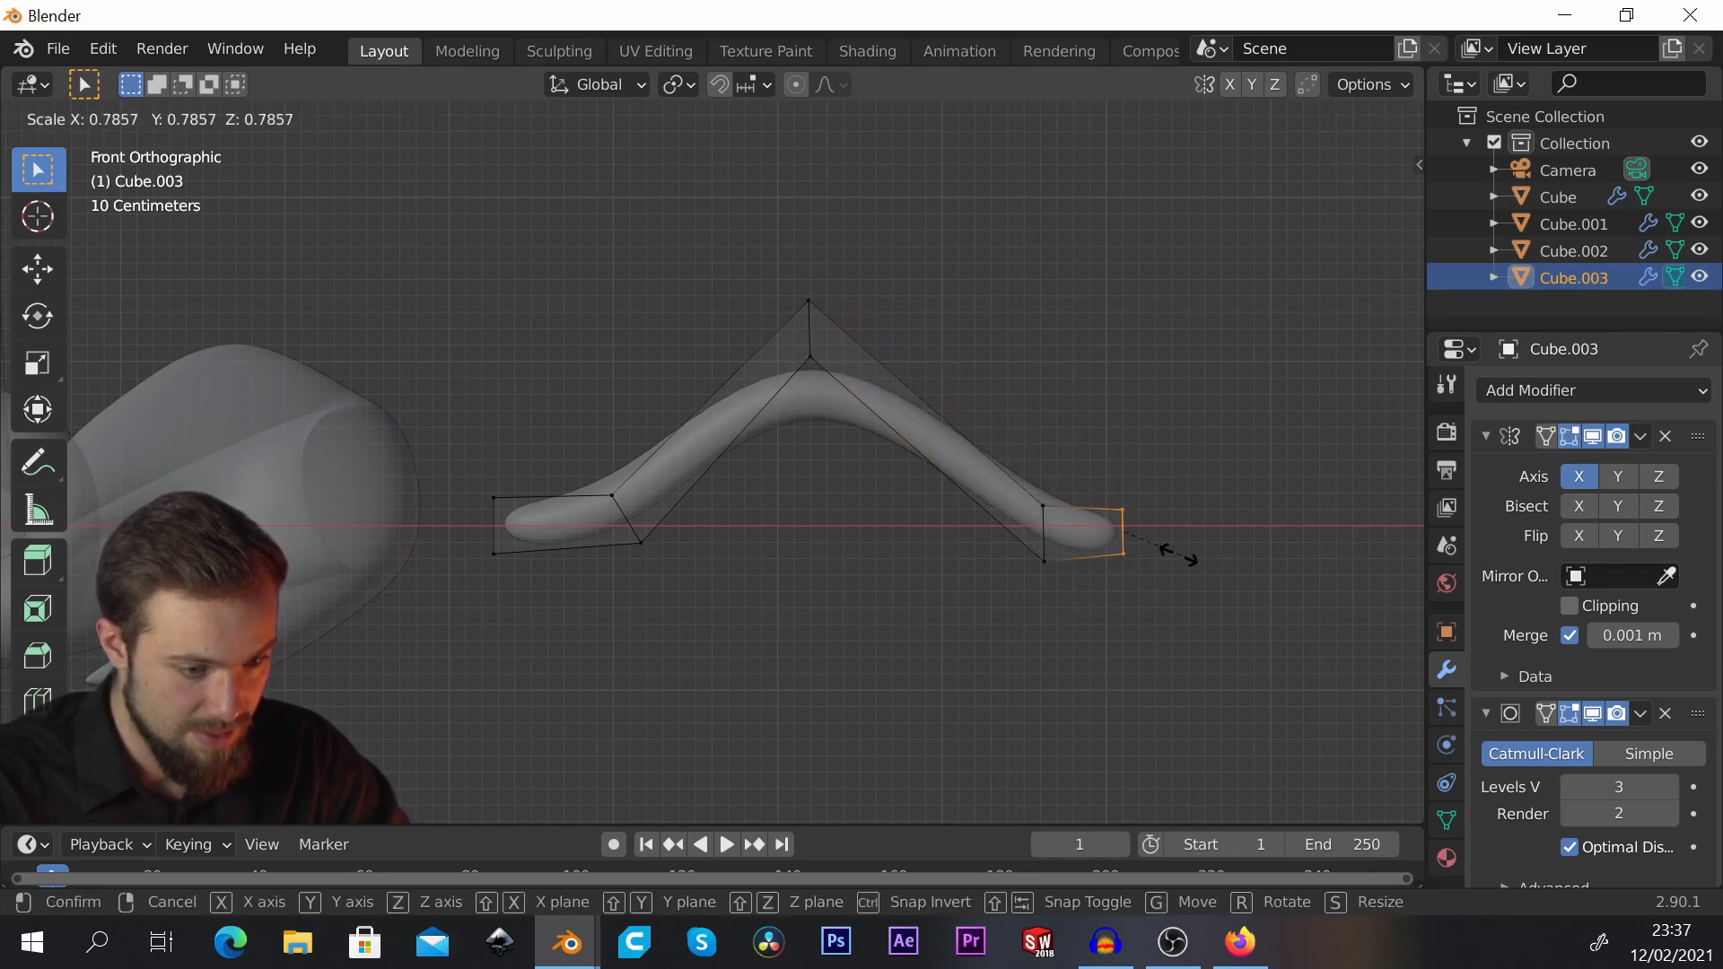
pyautogui.click(1122, 541)
pyautogui.scroll(-3, 797, 449)
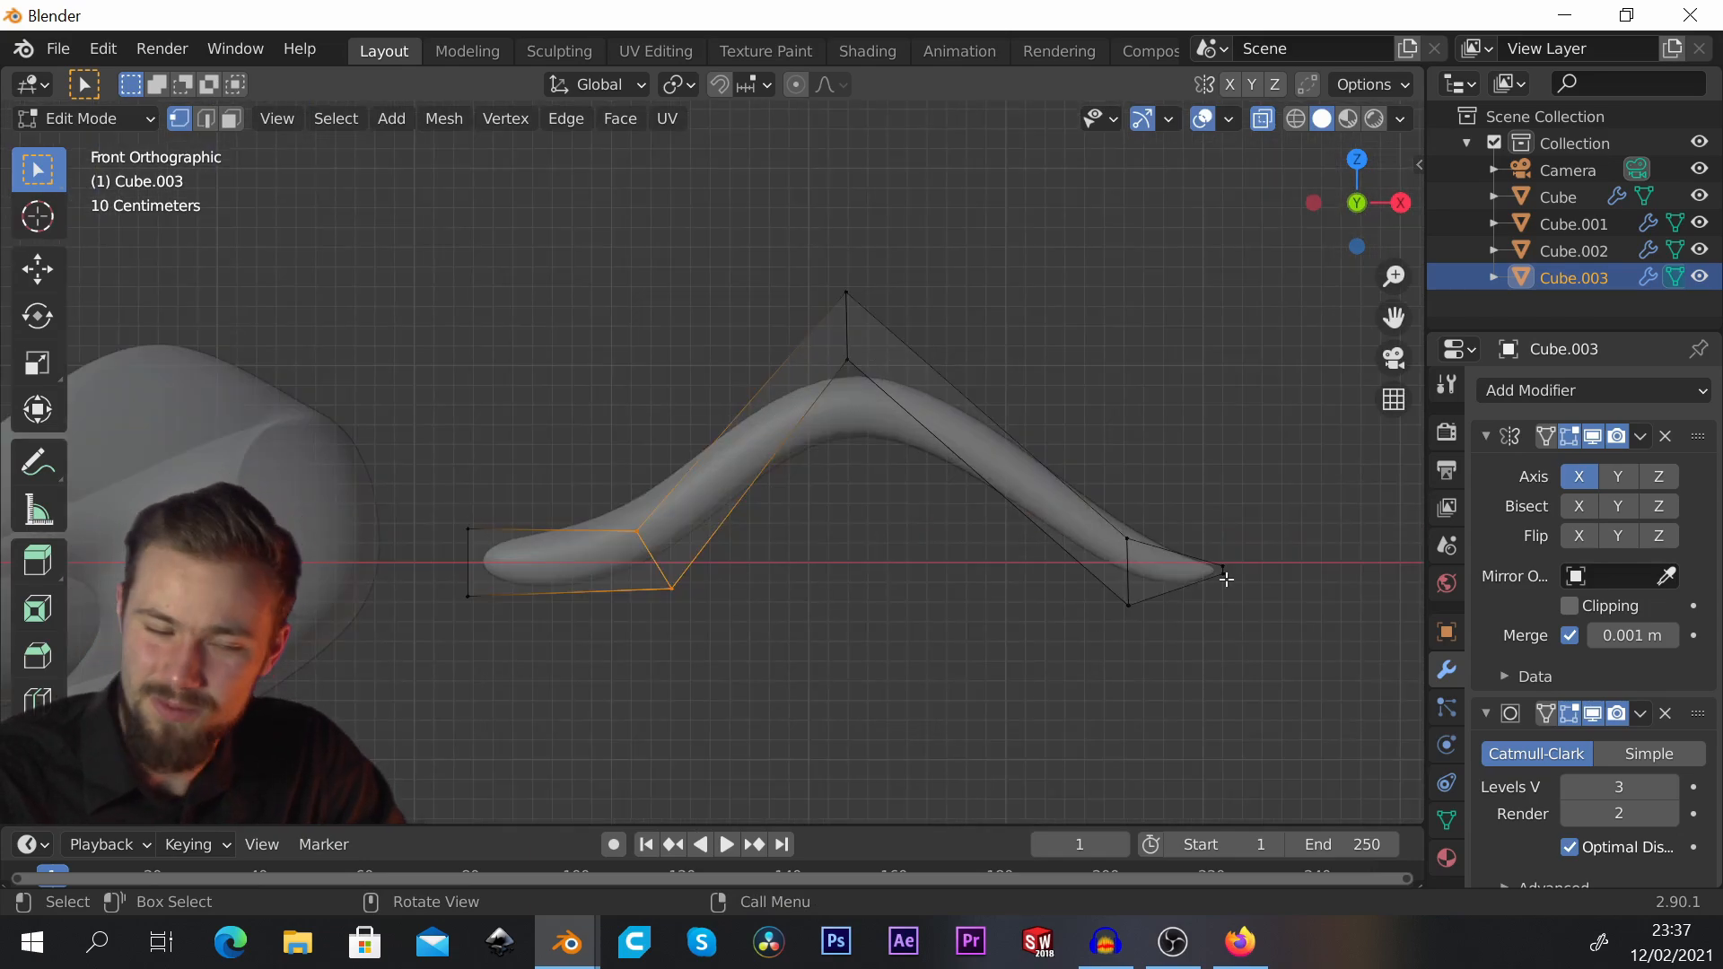
# Step: Add a loop cut on each side of the leg's first bend, slid close to the joint
pyautogui.keyDown('shift'); pyautogui.moveTo(683, 502); pyautogui.dragTo(670, 462, button='middle'); pyautogui.keyUp('shift')
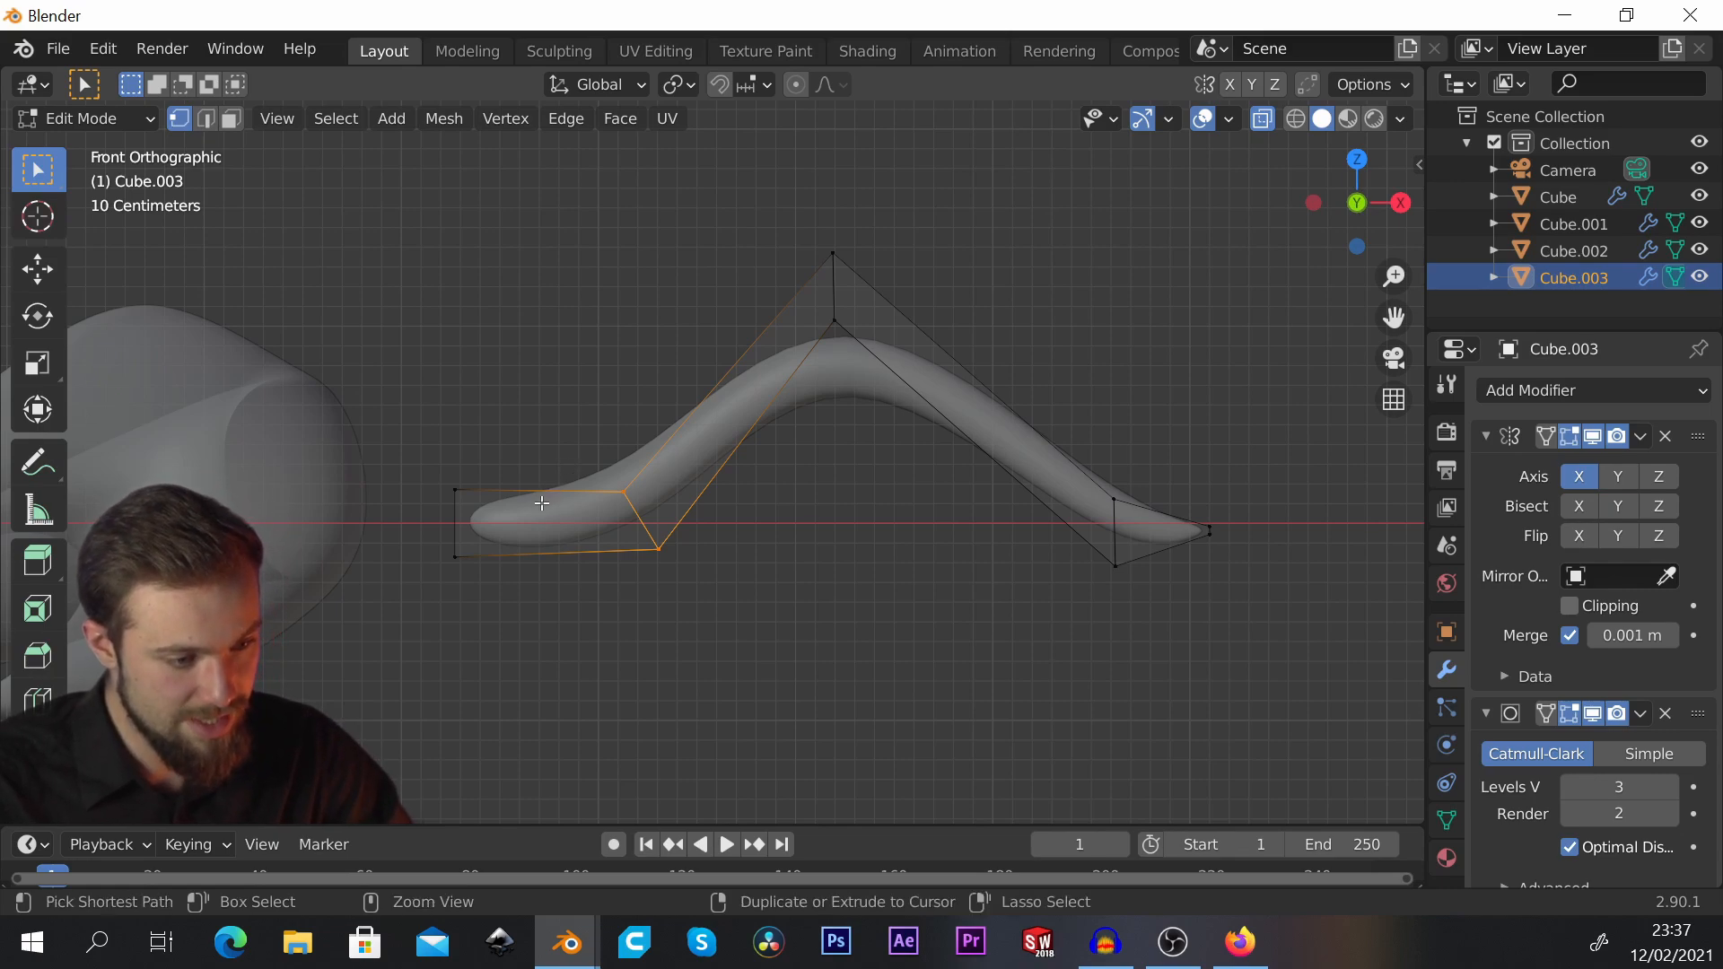
pyautogui.hotkey('ctrl', 'r')
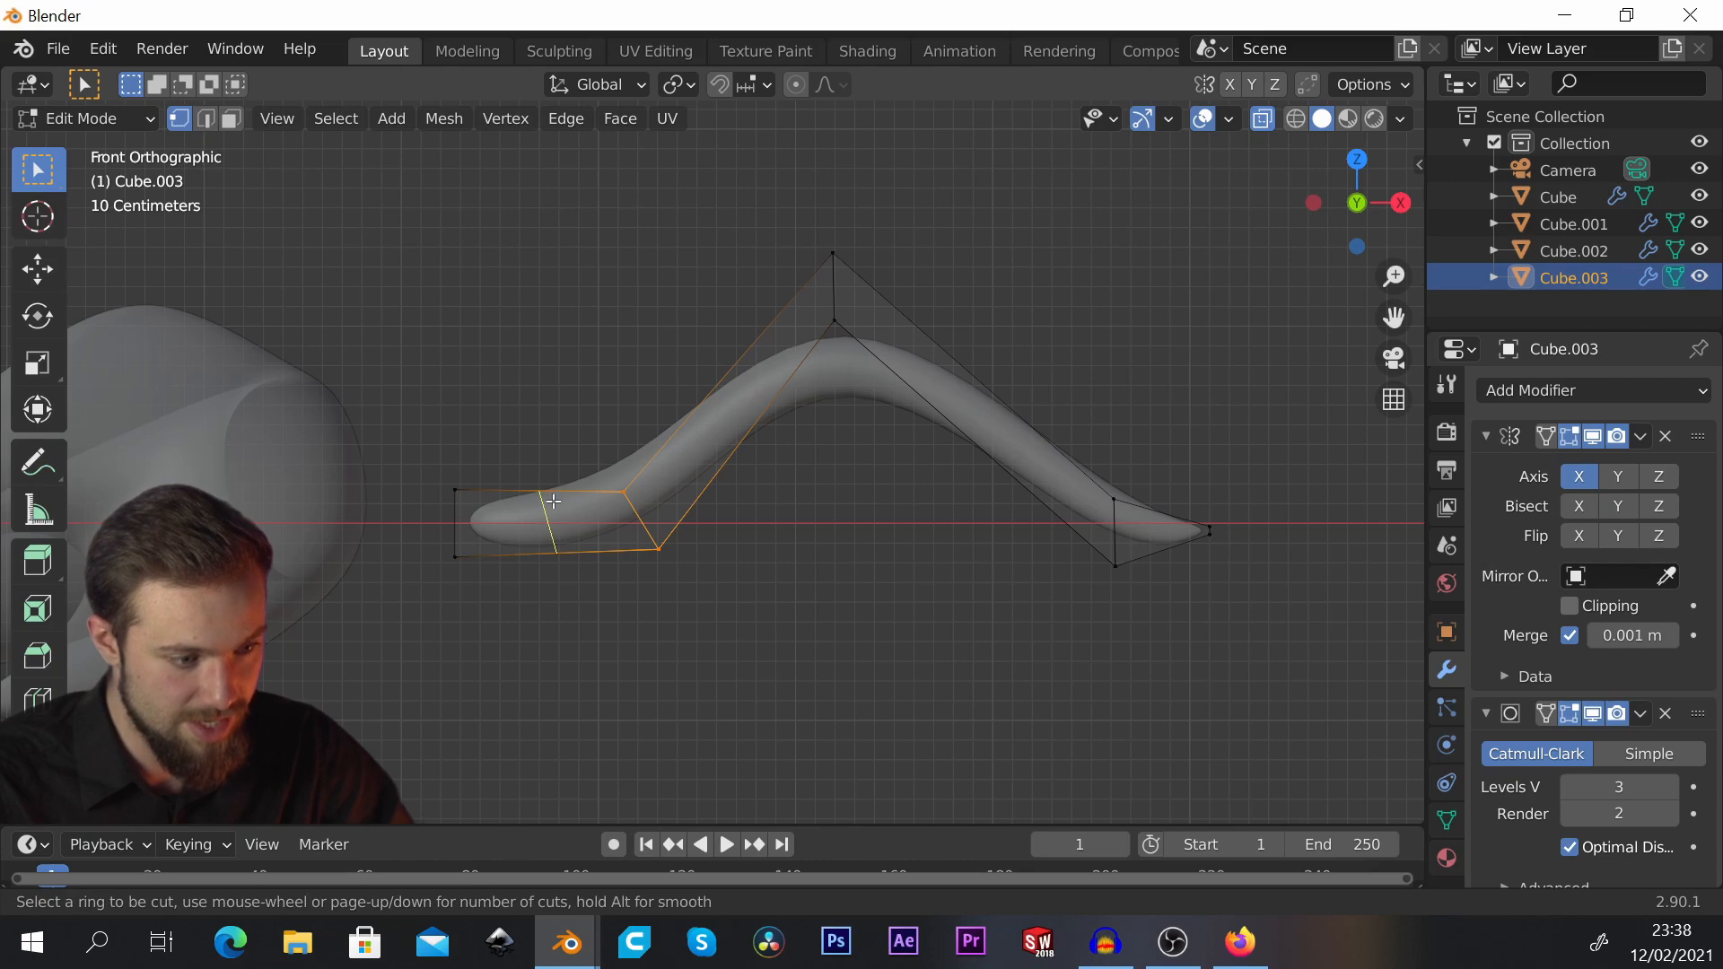
pyautogui.click(554, 506)
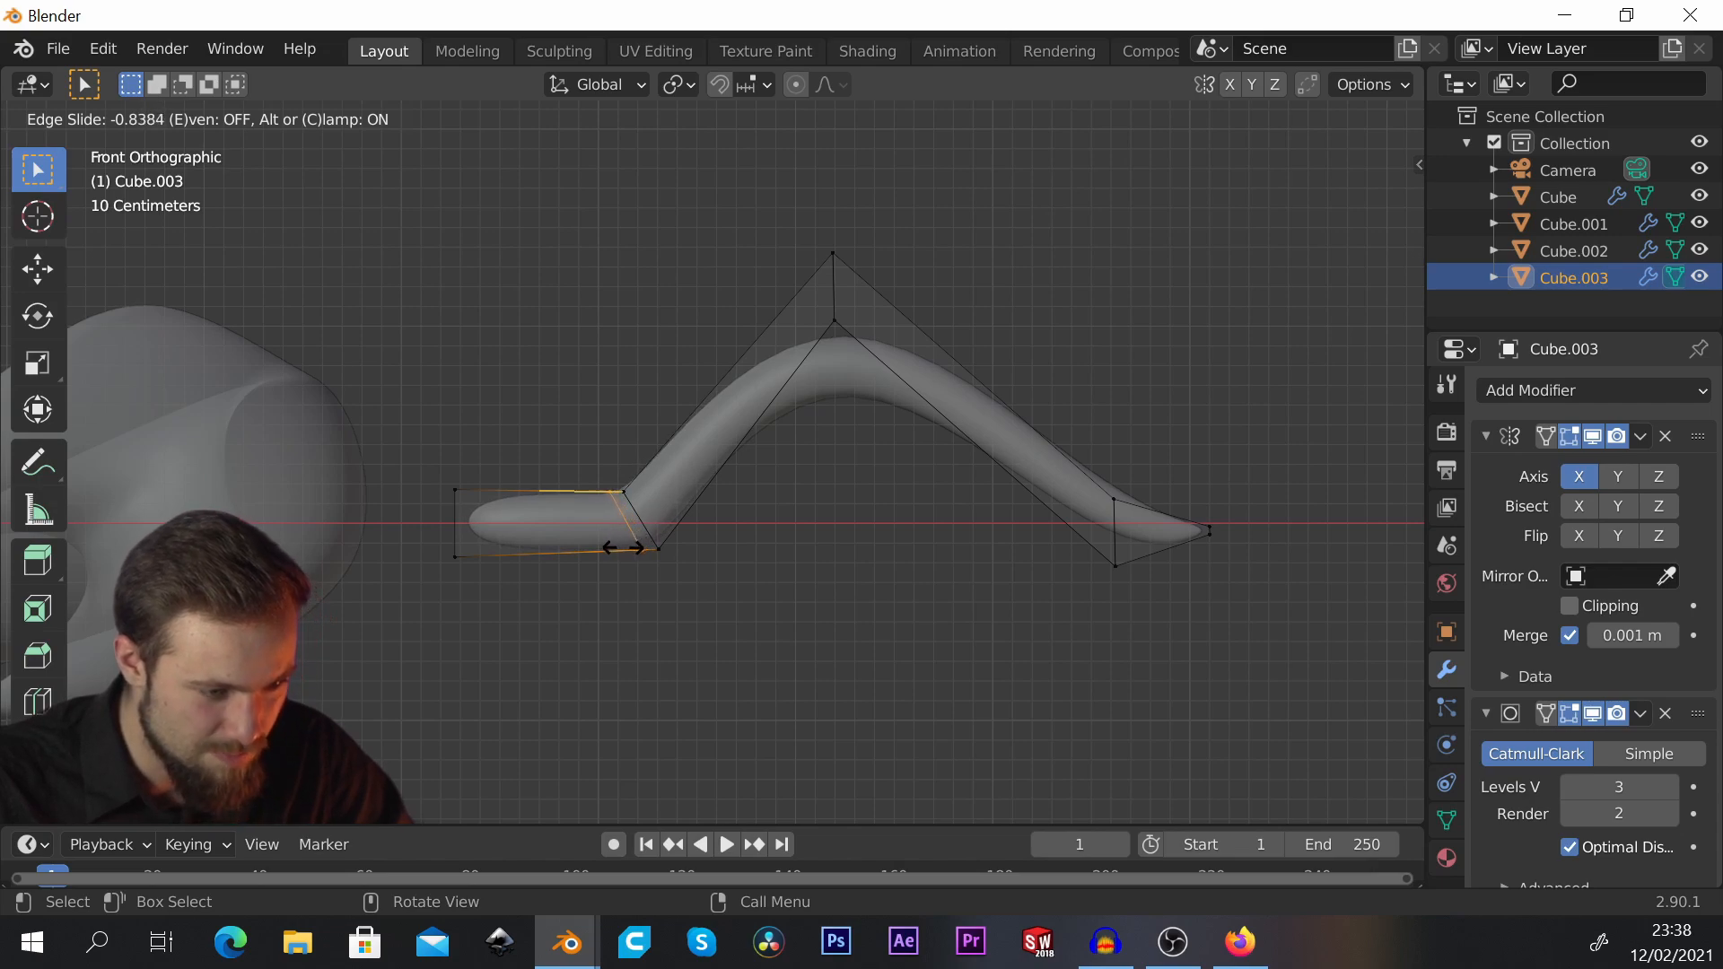
pyautogui.click(623, 548)
pyautogui.hotkey('ctrl', 'r')
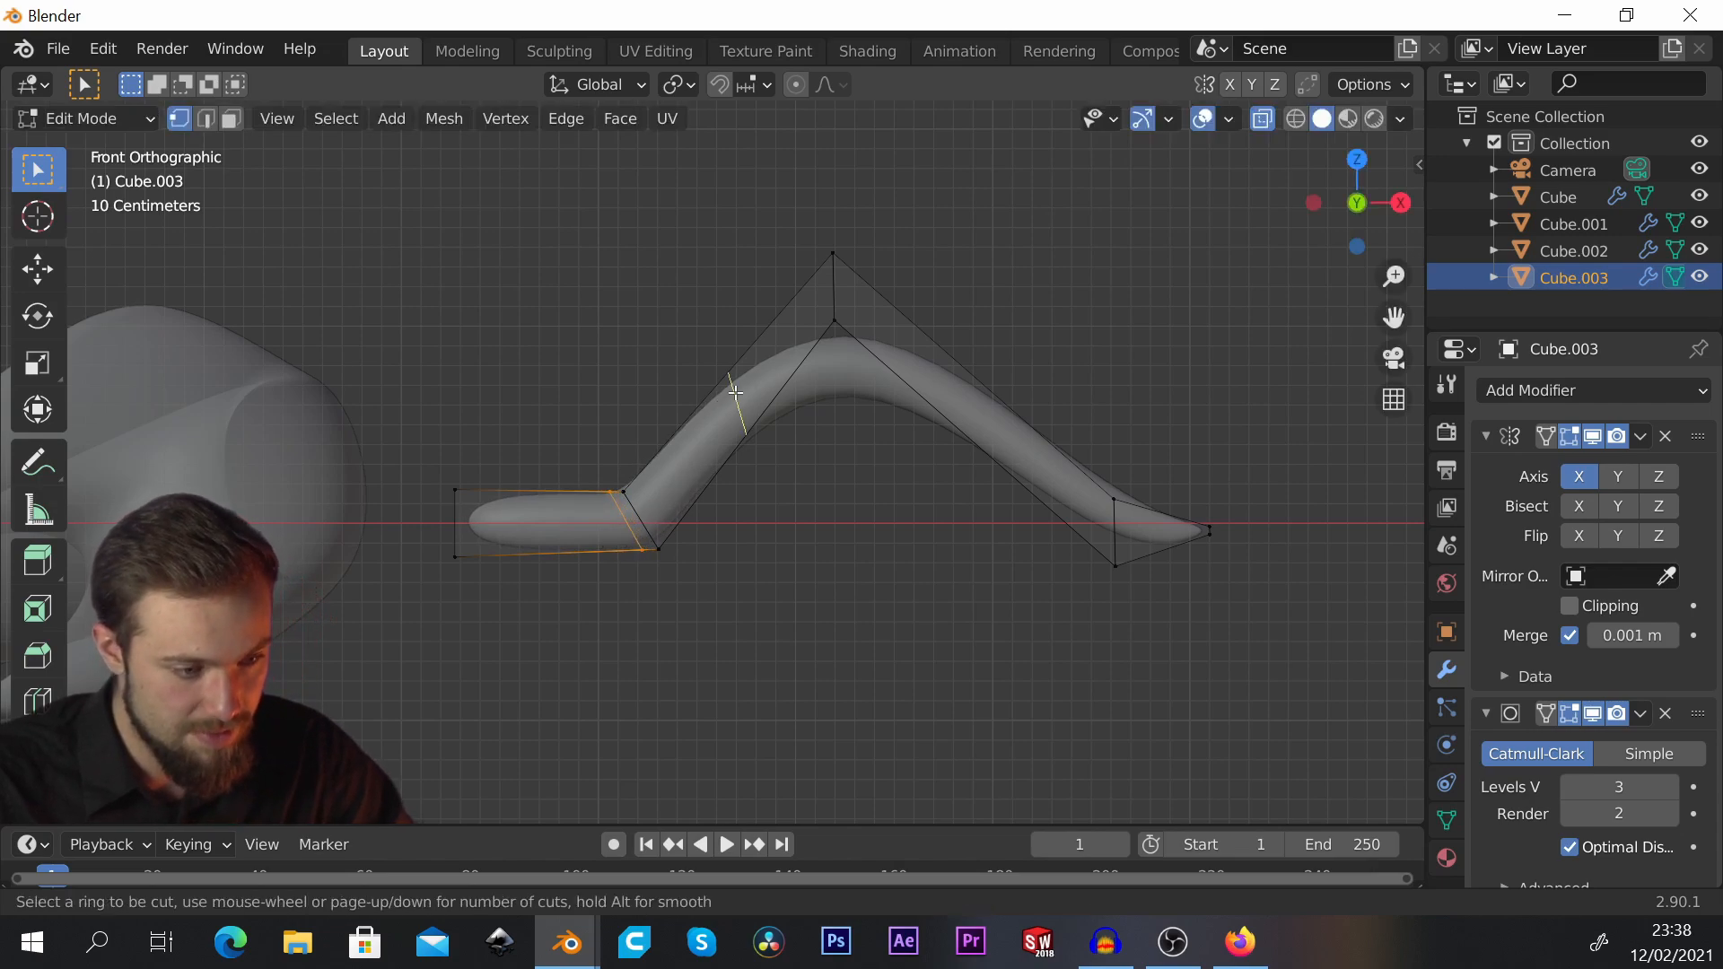
pyautogui.click(728, 399)
pyautogui.click(706, 554)
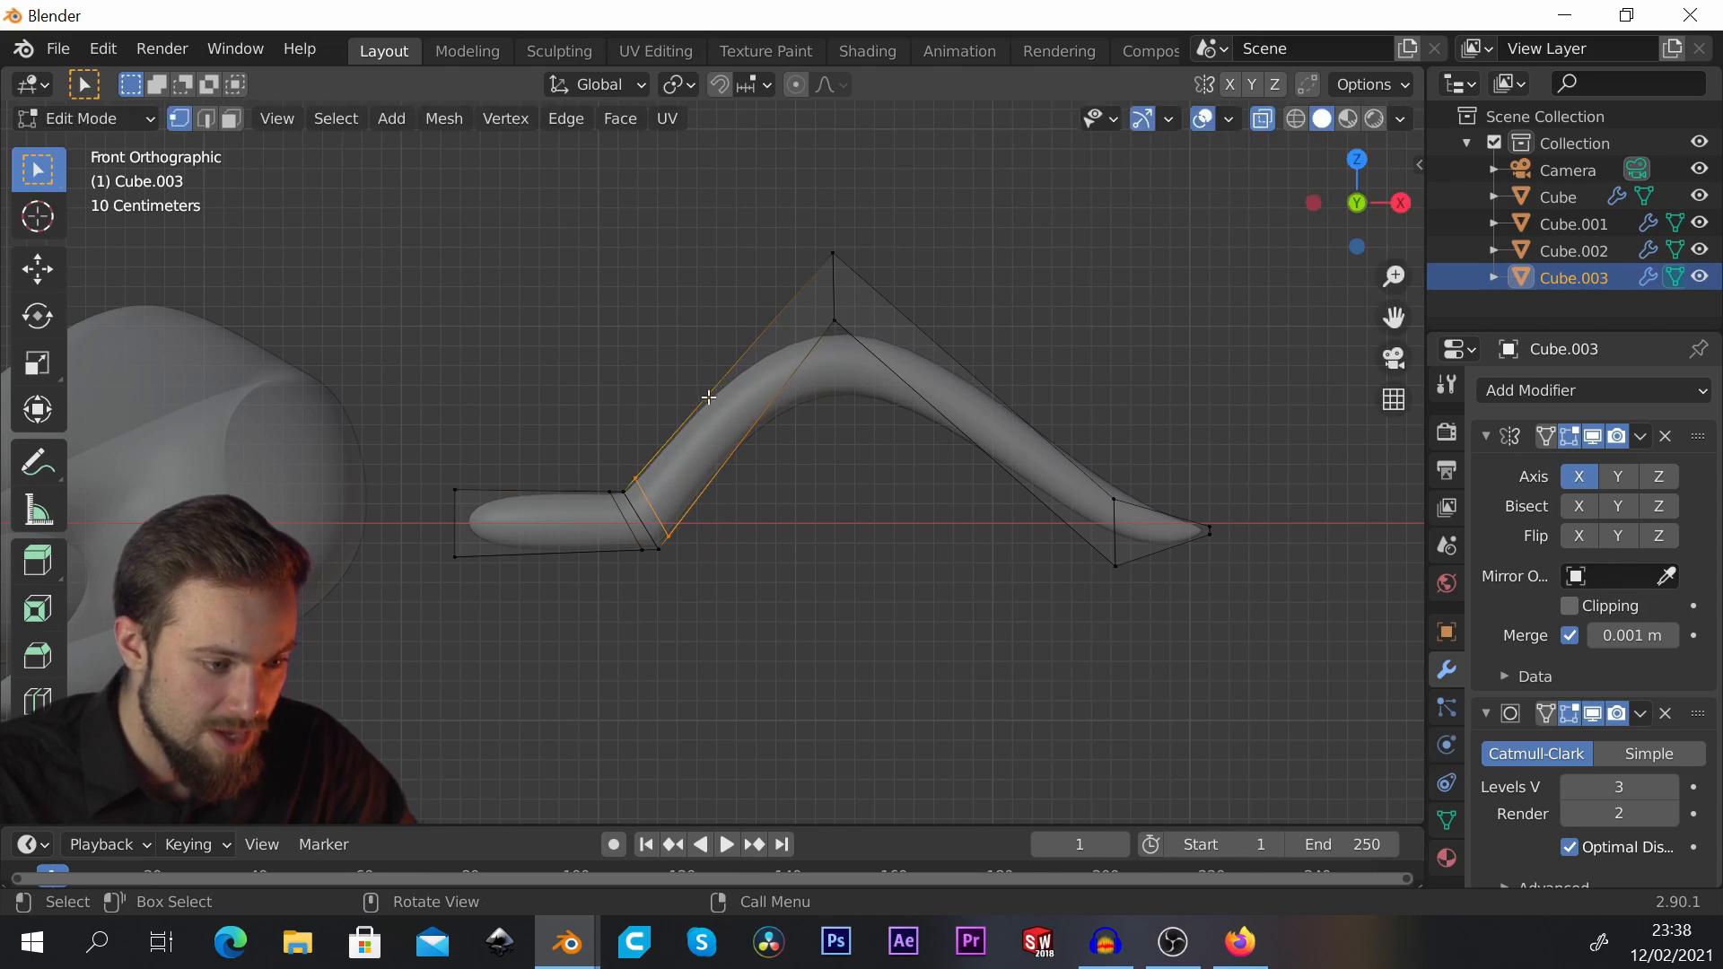
# Step: Examine the edge loops around the leg's first joint up close and from the front
pyautogui.moveTo(705, 396); pyautogui.dragTo(691, 480, button='middle')
pyautogui.scroll(3, 584, 502)
pyautogui.scroll(3, 584, 503)
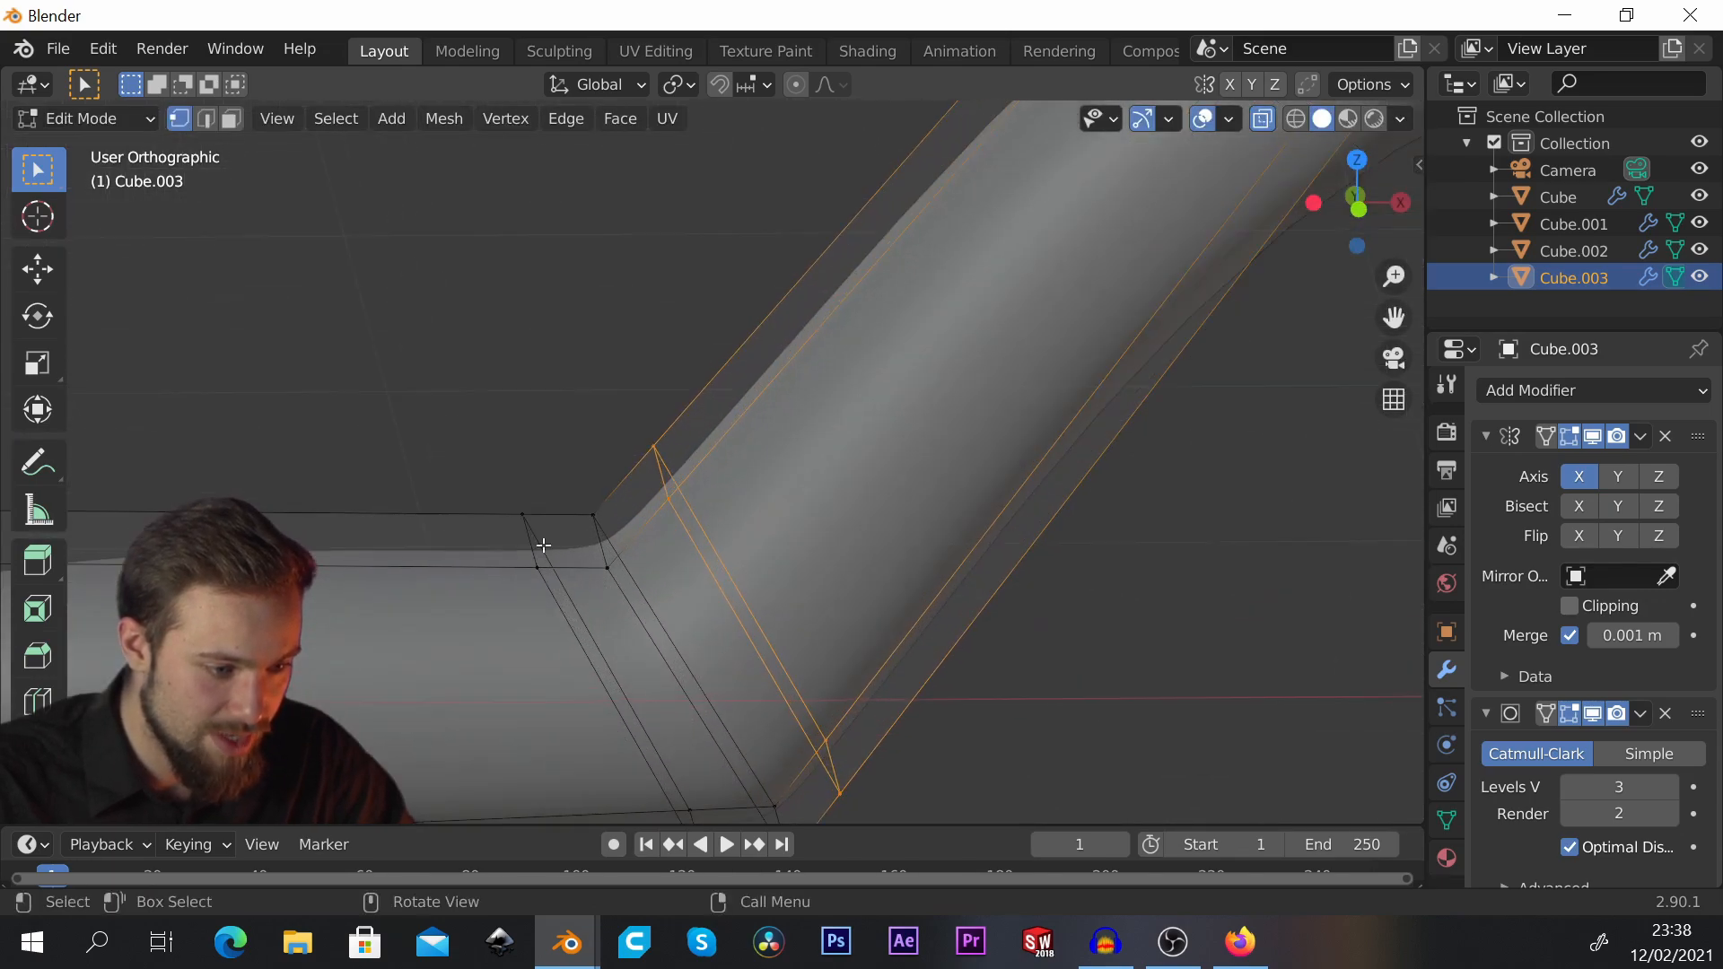
pyautogui.scroll(-3, 648, 469)
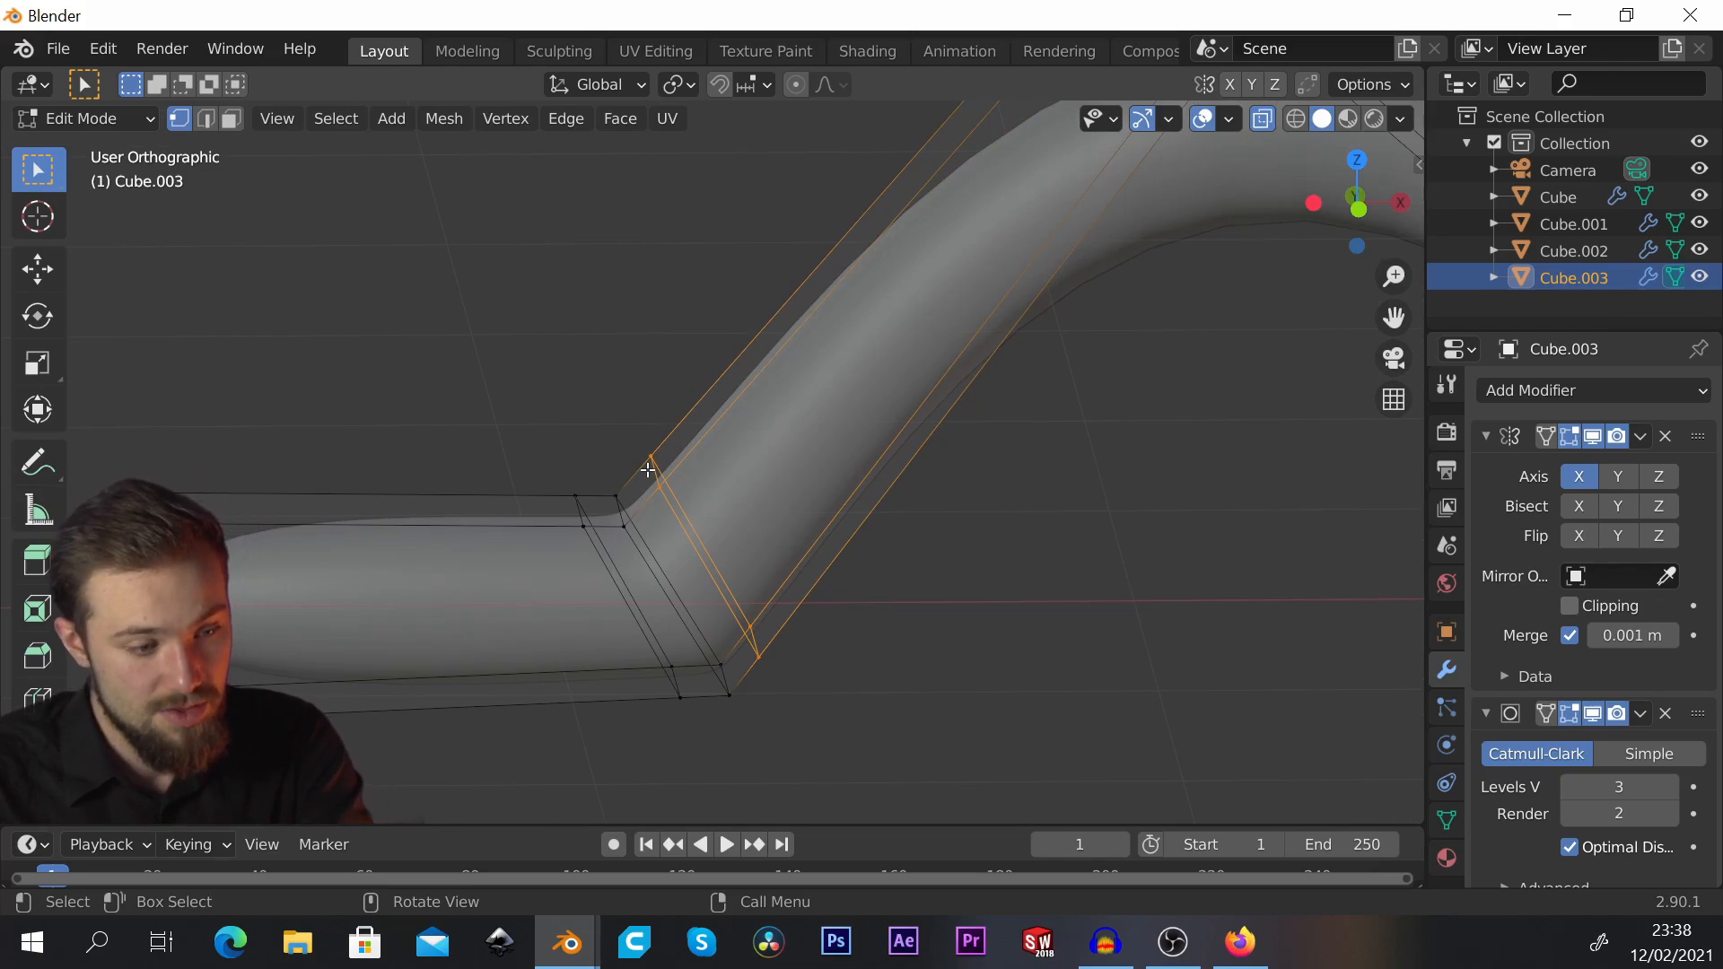
pyautogui.press('KP_1')
pyautogui.scroll(-3, 511, 458)
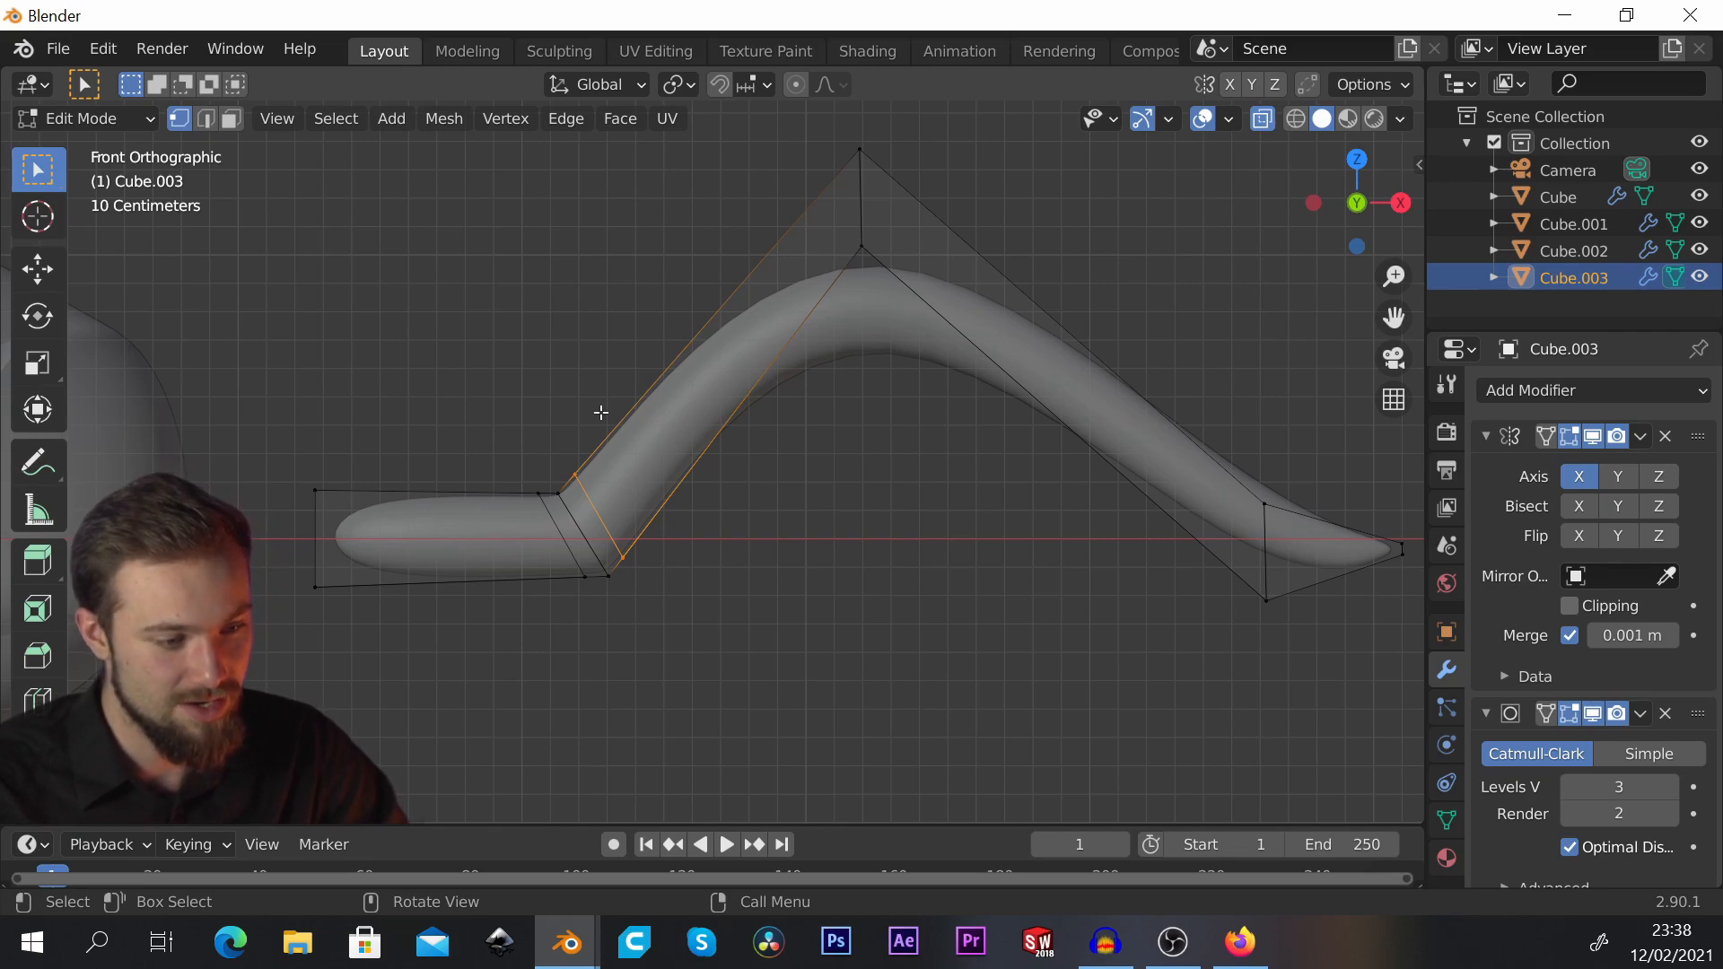
pyautogui.scroll(-1, 602, 412)
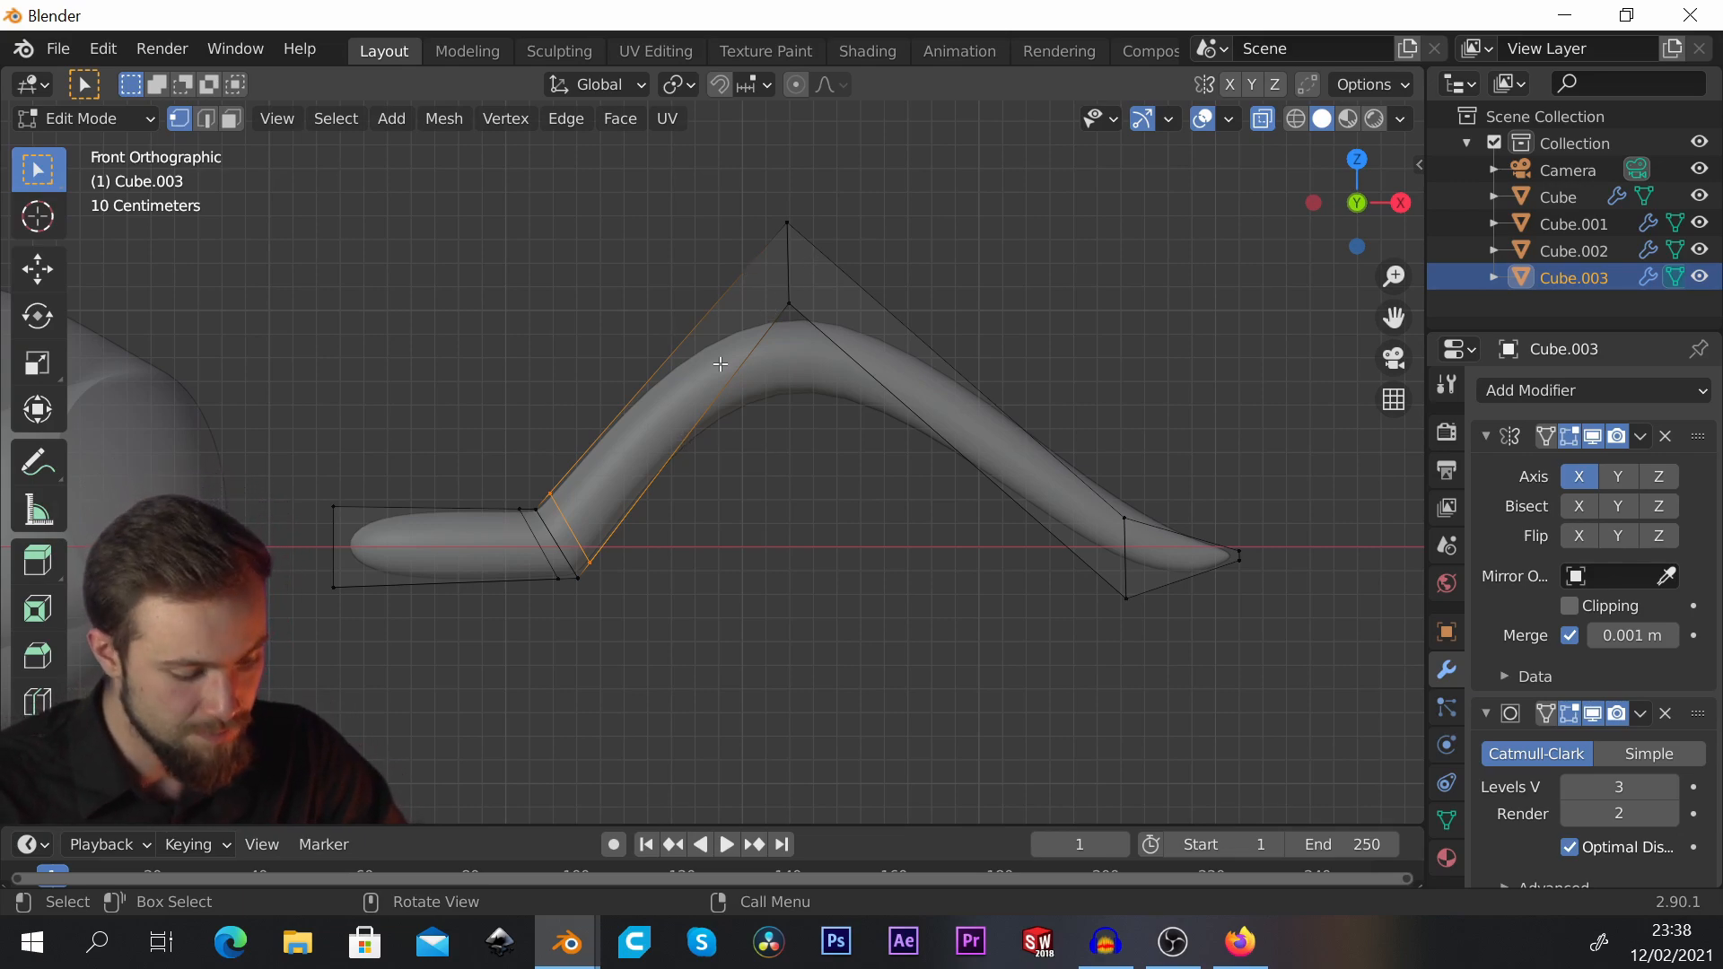
# Step: Add loop cuts close to both sides of the leg's upper bend and just before the foot joint
pyautogui.hotkey('ctrl', 'r')
pyautogui.moveTo(688, 377); pyautogui.dragTo(812, 263)
pyautogui.hotkey('ctrl', 'r')
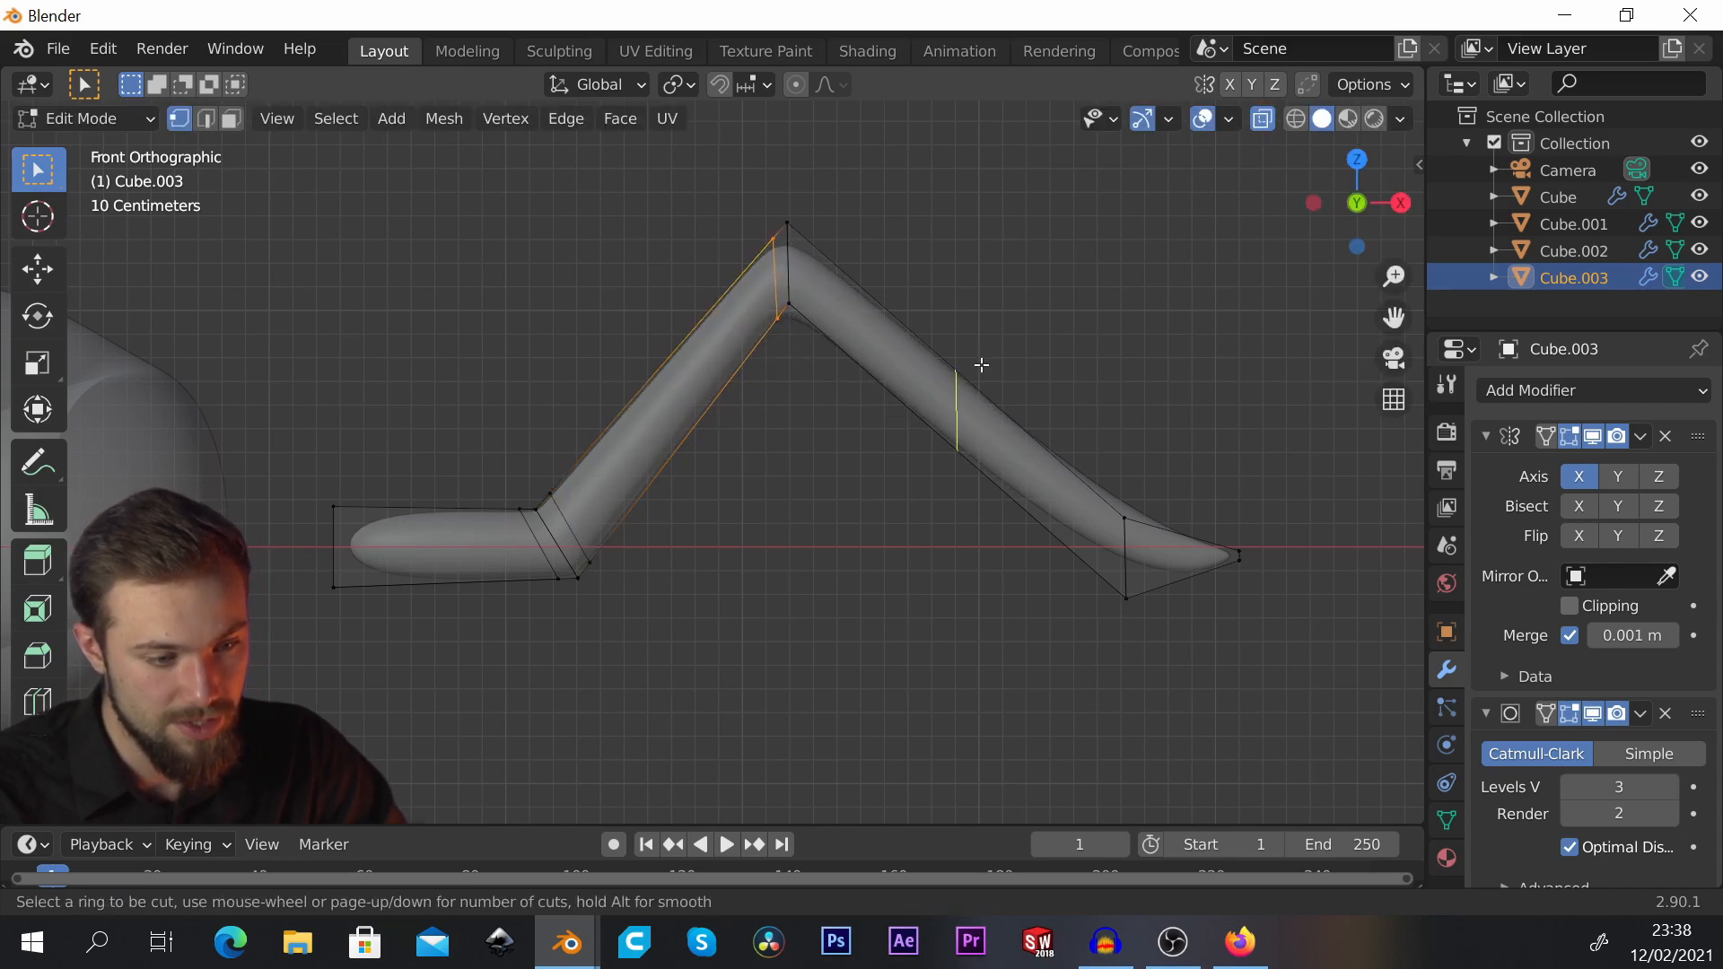
pyautogui.moveTo(982, 365); pyautogui.dragTo(880, 180)
pyautogui.hotkey('ctrl', 'r')
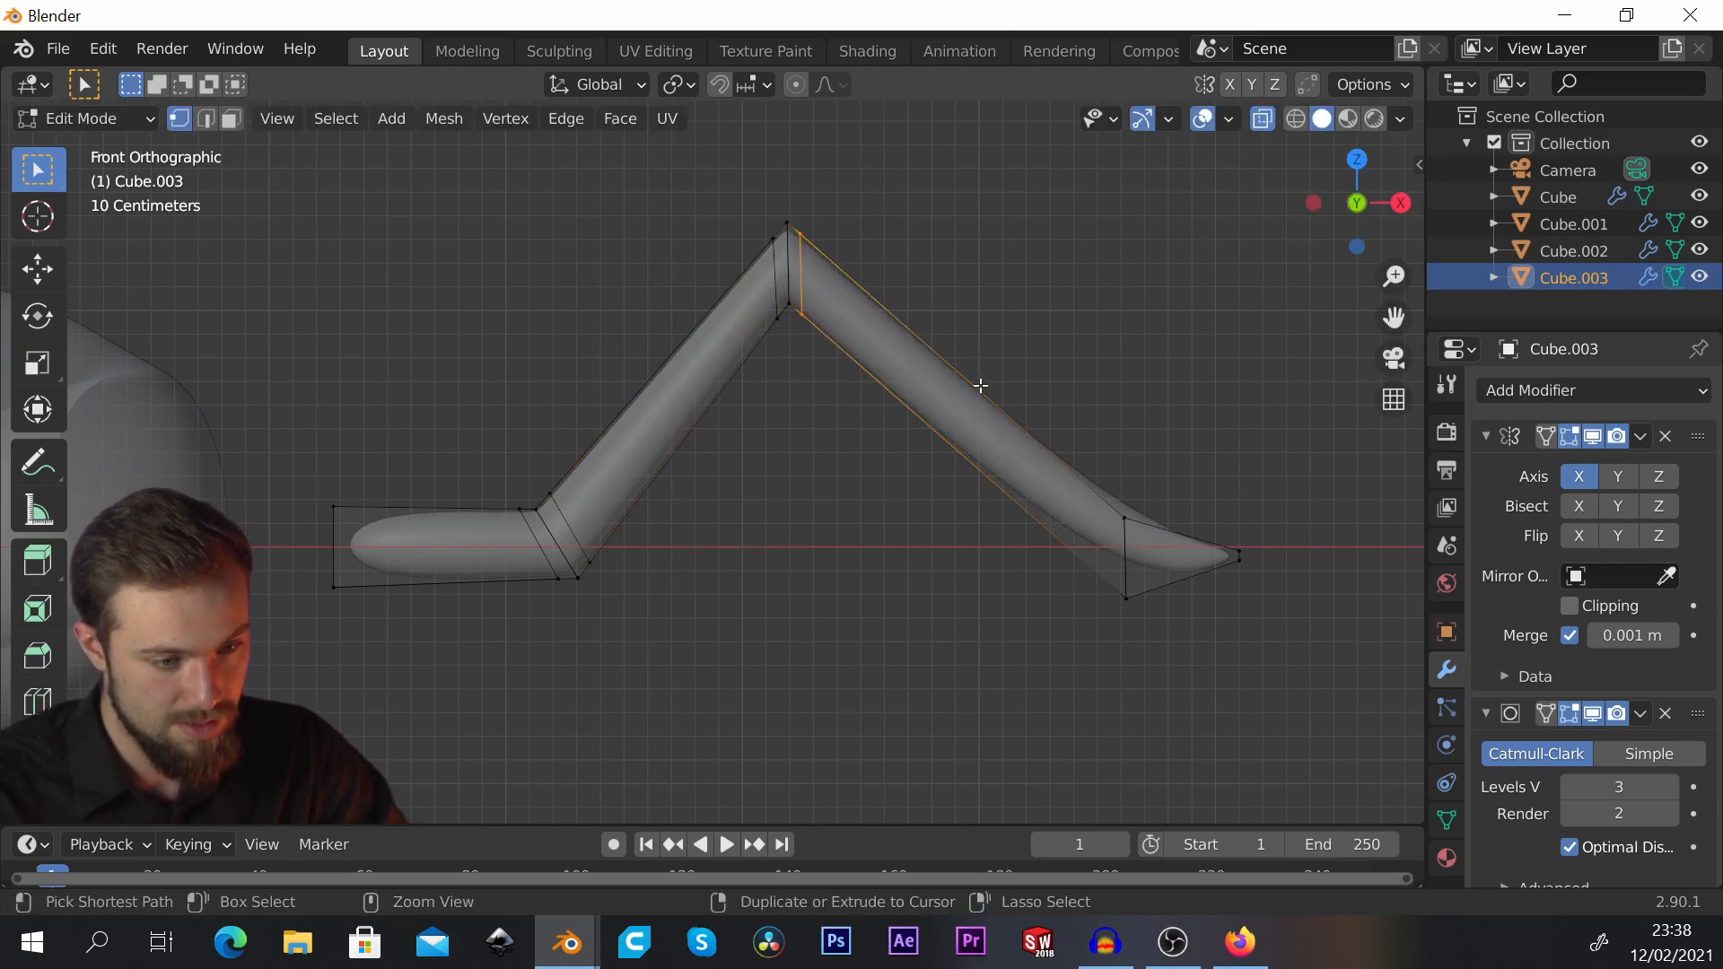
pyautogui.moveTo(981, 385); pyautogui.dragTo(1165, 525)
# Step: Select the foot's tip vertices and move them down about 0.15 m along the Z axis
pyautogui.scroll(4, 1167, 524)
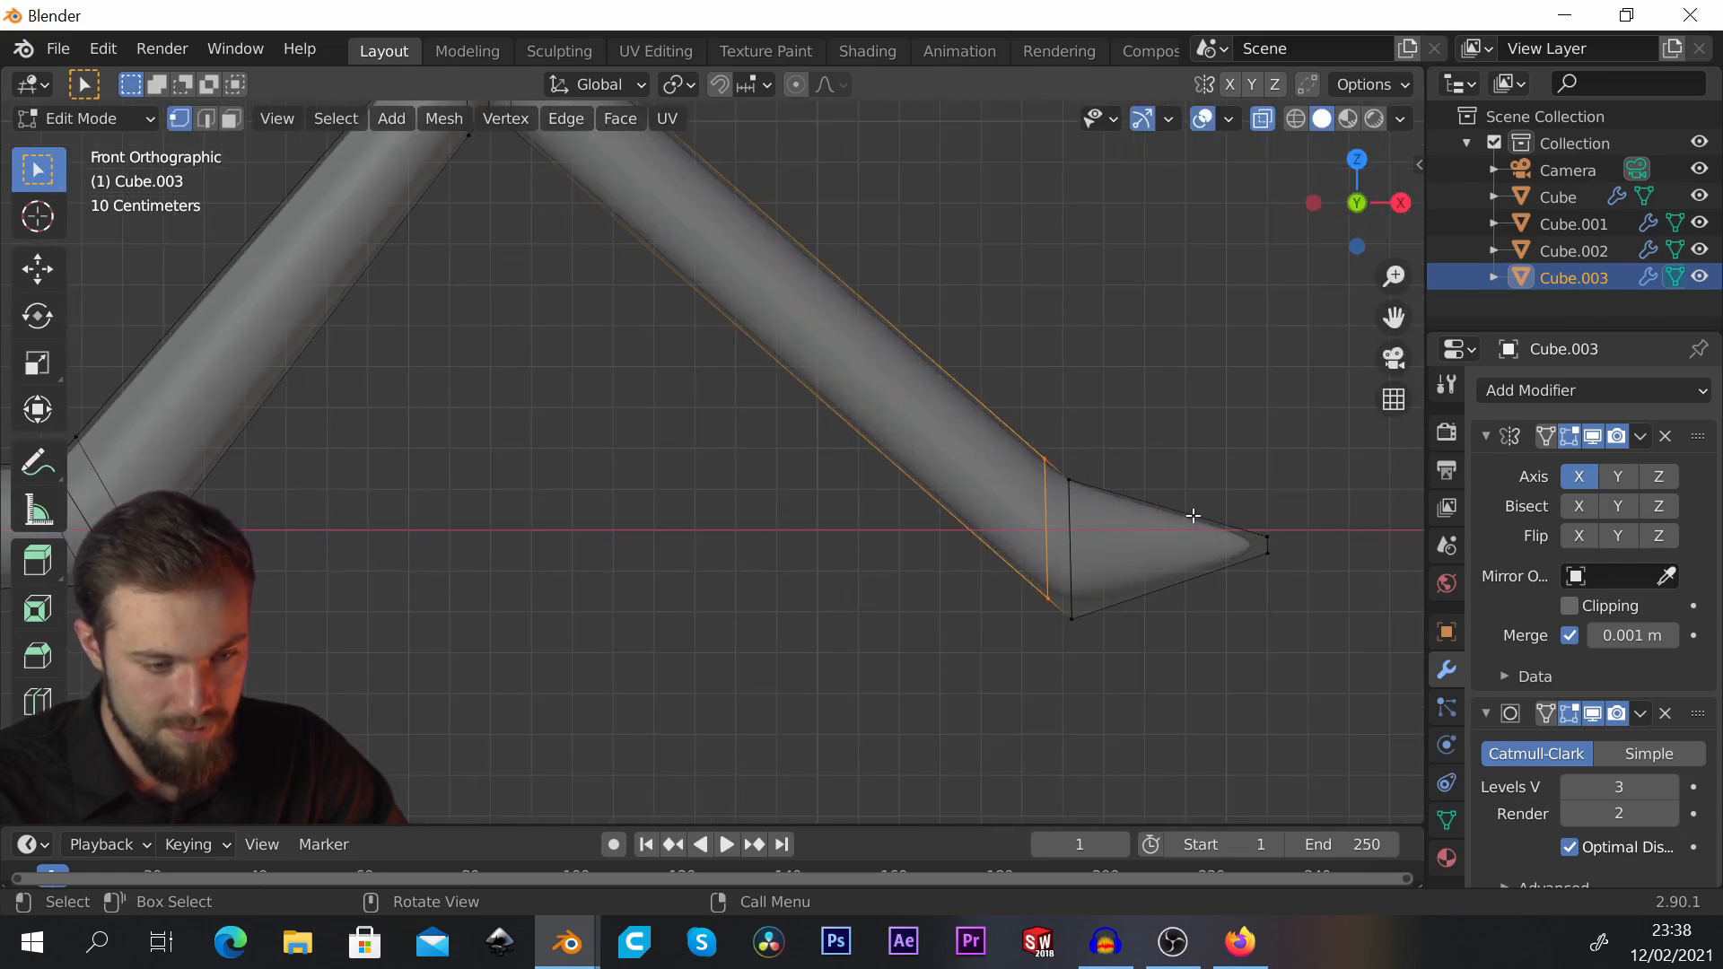
pyautogui.moveTo(1165, 460); pyautogui.dragTo(1328, 627)
pyautogui.moveTo(780, 358)
pyautogui.mouseDown(button='middle')
pyautogui.moveTo(1097, 447)
pyautogui.moveTo(1086, 466)
pyautogui.mouseUp(button='middle')
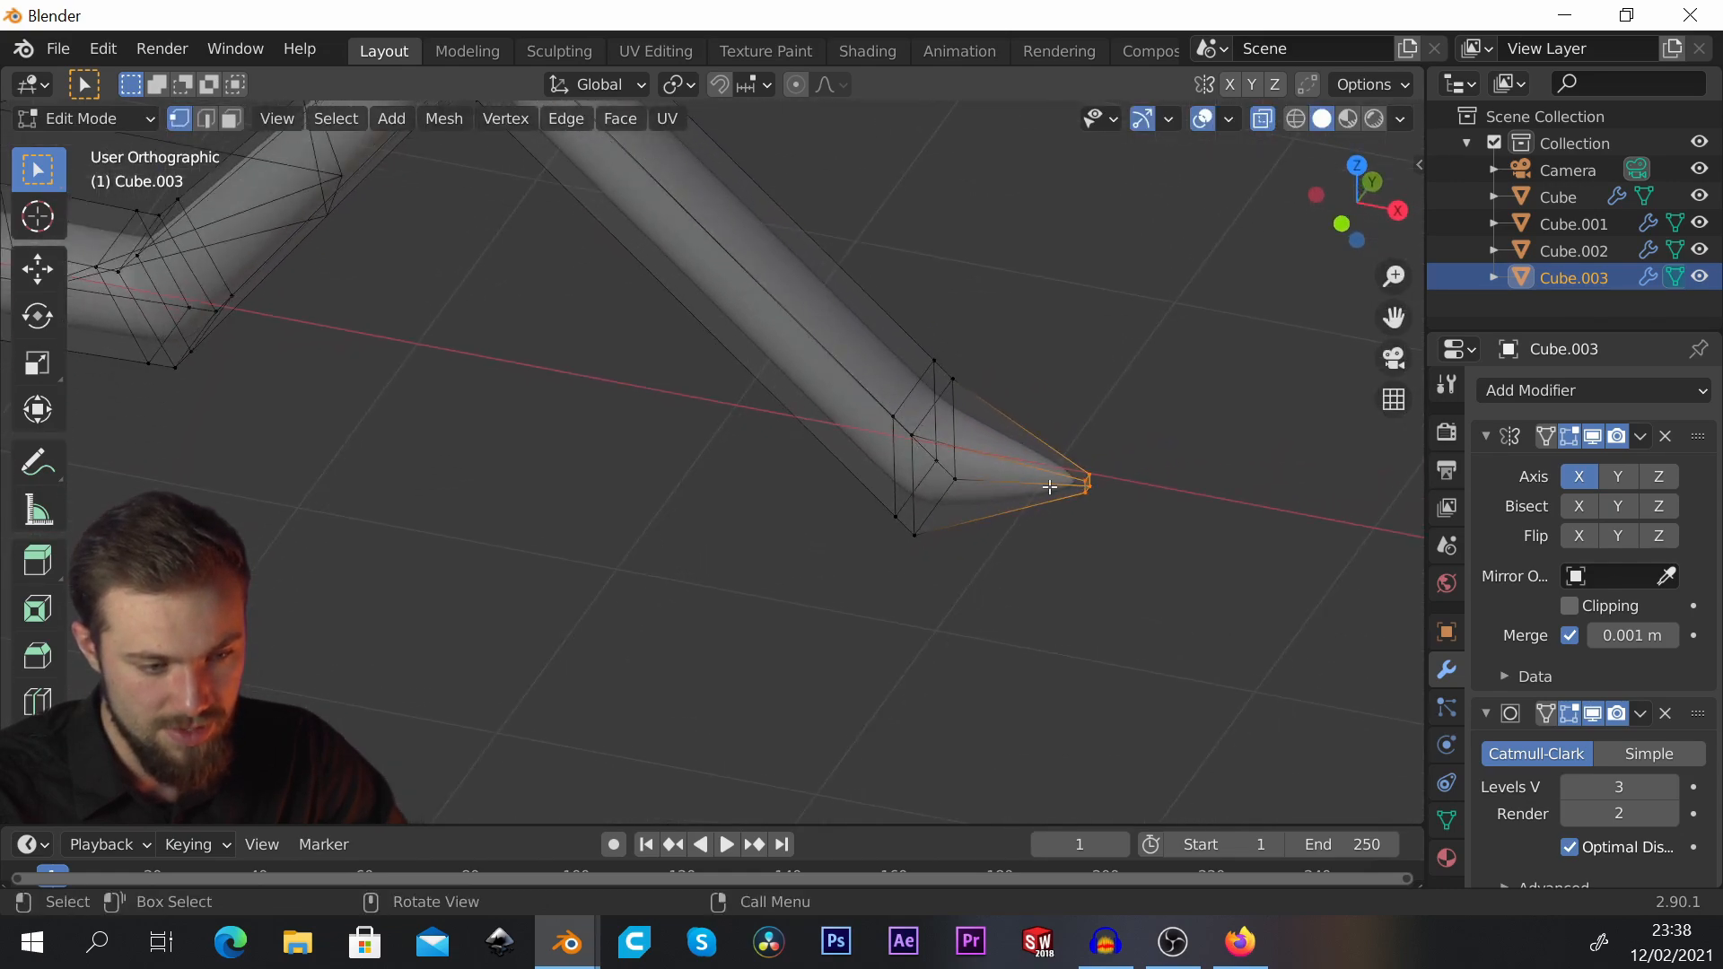
pyautogui.press('KP_3')
pyautogui.press('KP_1')
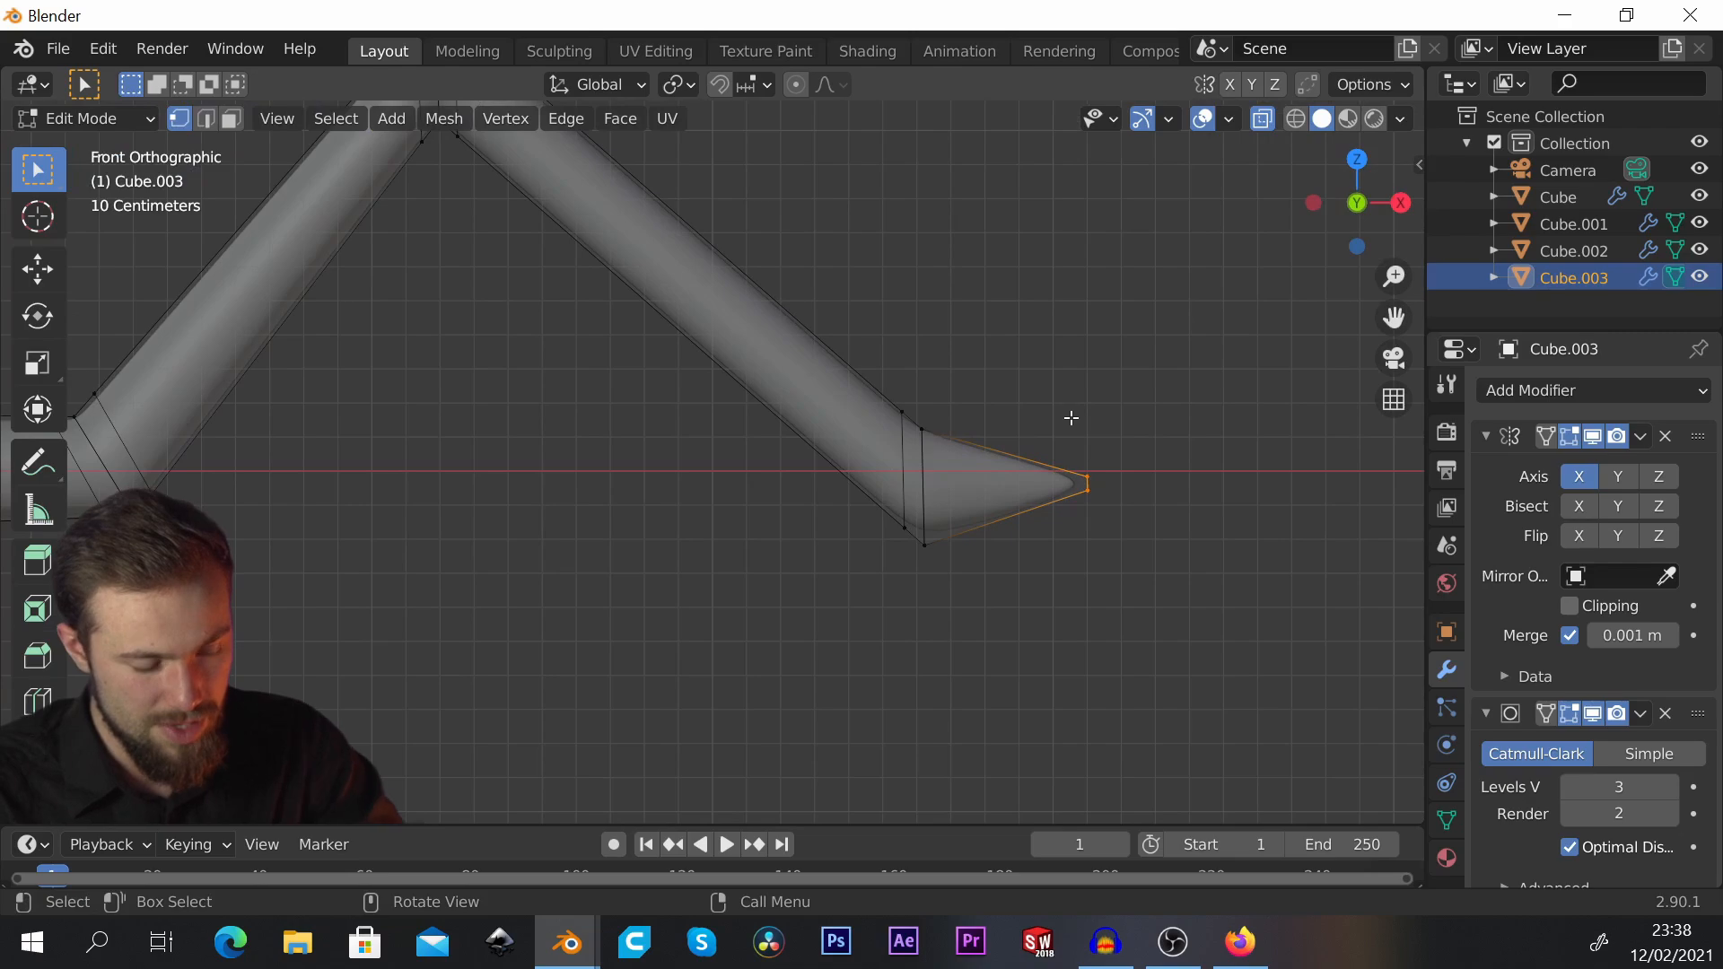
pyautogui.press('g')
pyautogui.press('z')
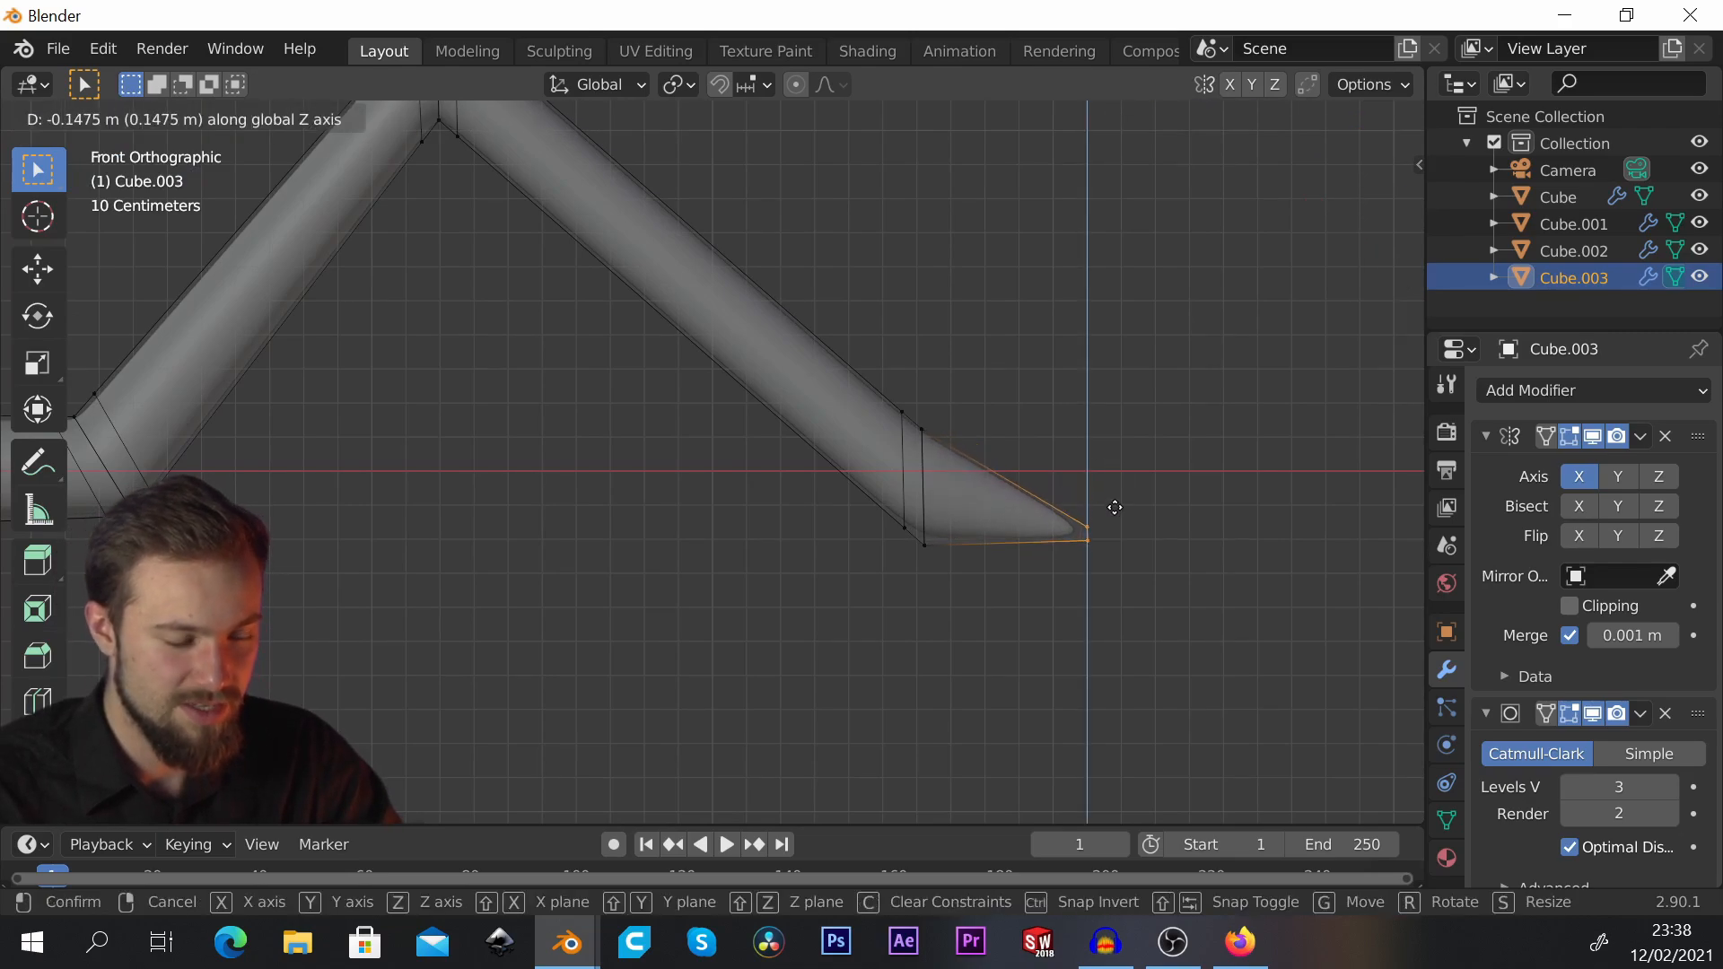
pyautogui.click(1115, 503)
# Step: Select the entire leg mesh and move it in the horizontal plane from top view
pyautogui.scroll(-4, 1096, 493)
pyautogui.moveTo(1096, 493)
pyautogui.mouseDown(button='middle')
pyautogui.moveTo(1135, 446)
pyautogui.moveTo(1144, 528)
pyautogui.moveTo(1031, 584)
pyautogui.moveTo(850, 565)
pyautogui.moveTo(1112, 524)
pyautogui.moveTo(1093, 522)
pyautogui.mouseUp(button='middle')
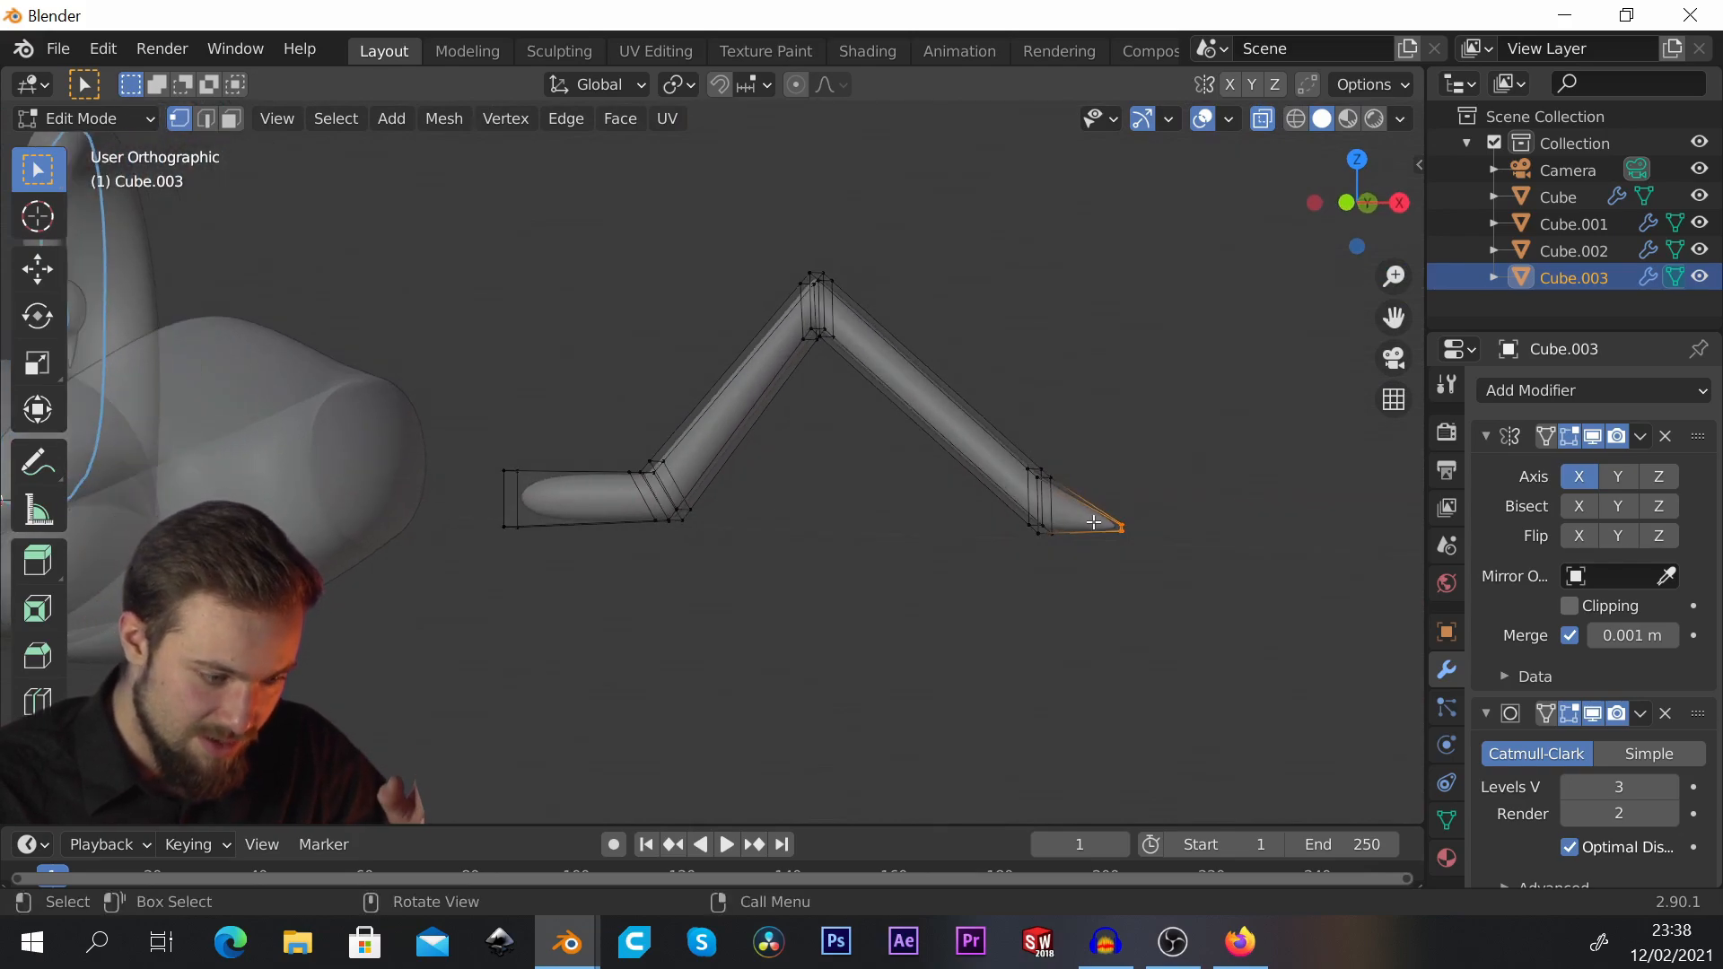
pyautogui.moveTo(1120, 445); pyautogui.dragTo(1122, 503, button='middle')
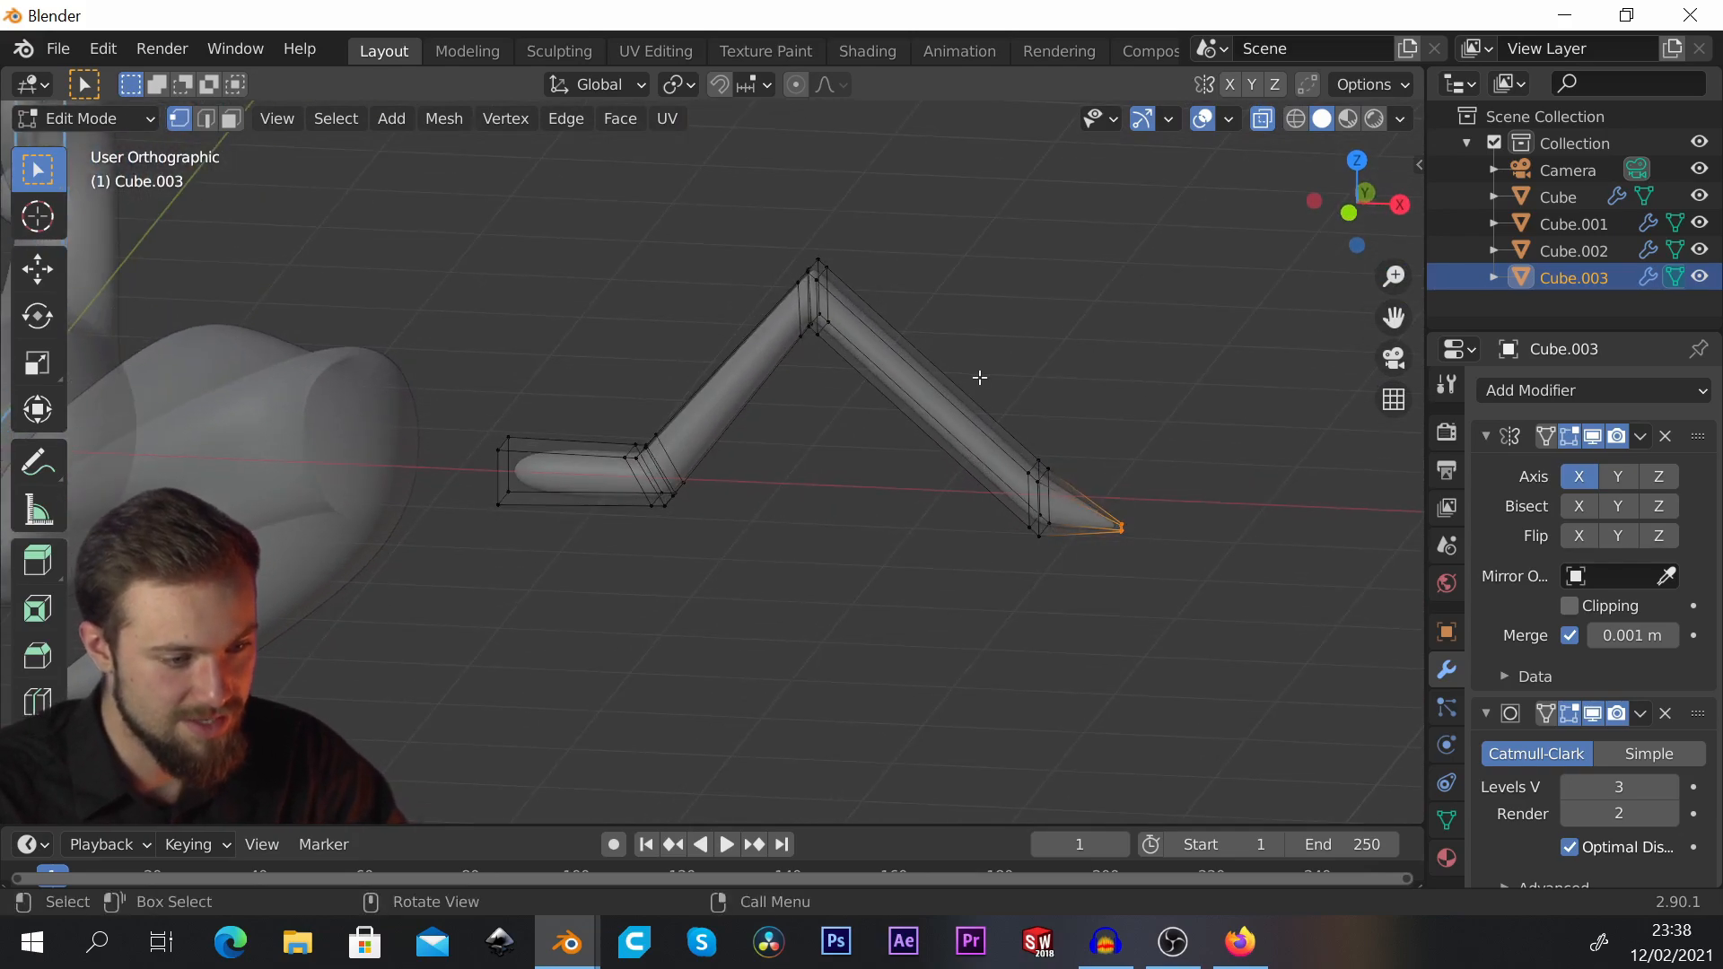
pyautogui.moveTo(979, 377)
pyautogui.mouseDown(button='middle')
pyautogui.moveTo(1008, 455)
pyautogui.moveTo(1019, 400)
pyautogui.moveTo(999, 350)
pyautogui.mouseUp(button='middle')
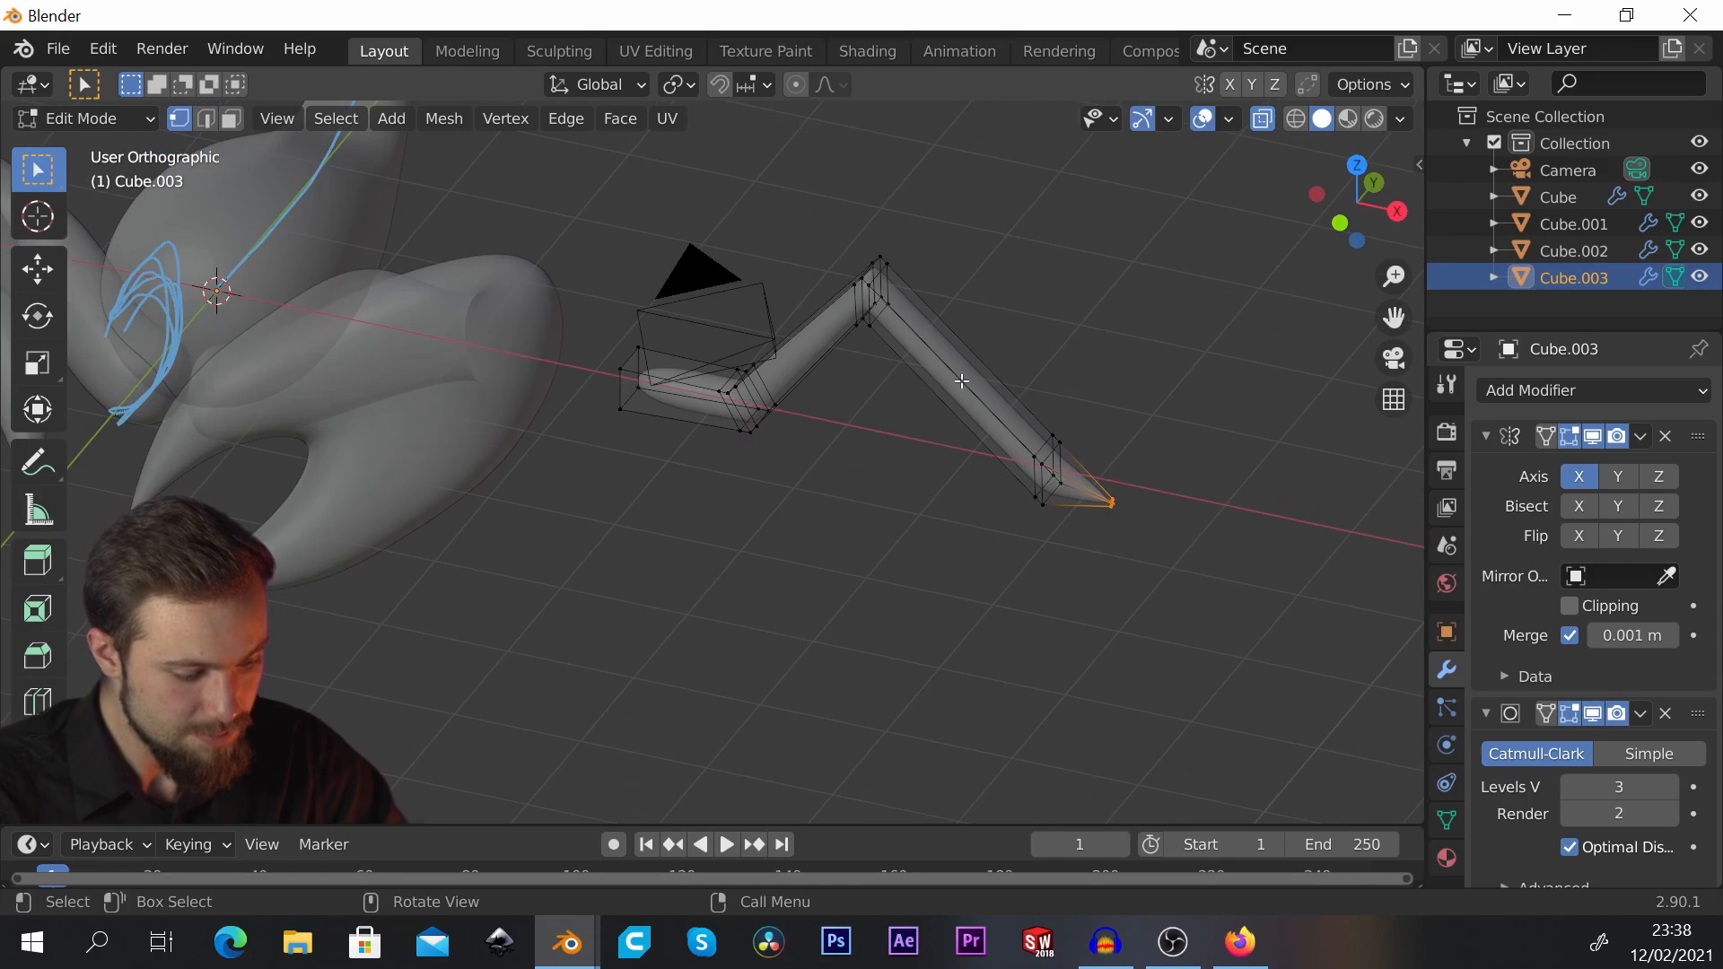
pyautogui.press('a')
pyautogui.press('Tab')
pyautogui.press('Tab')
pyautogui.scroll(-6, 1001, 368)
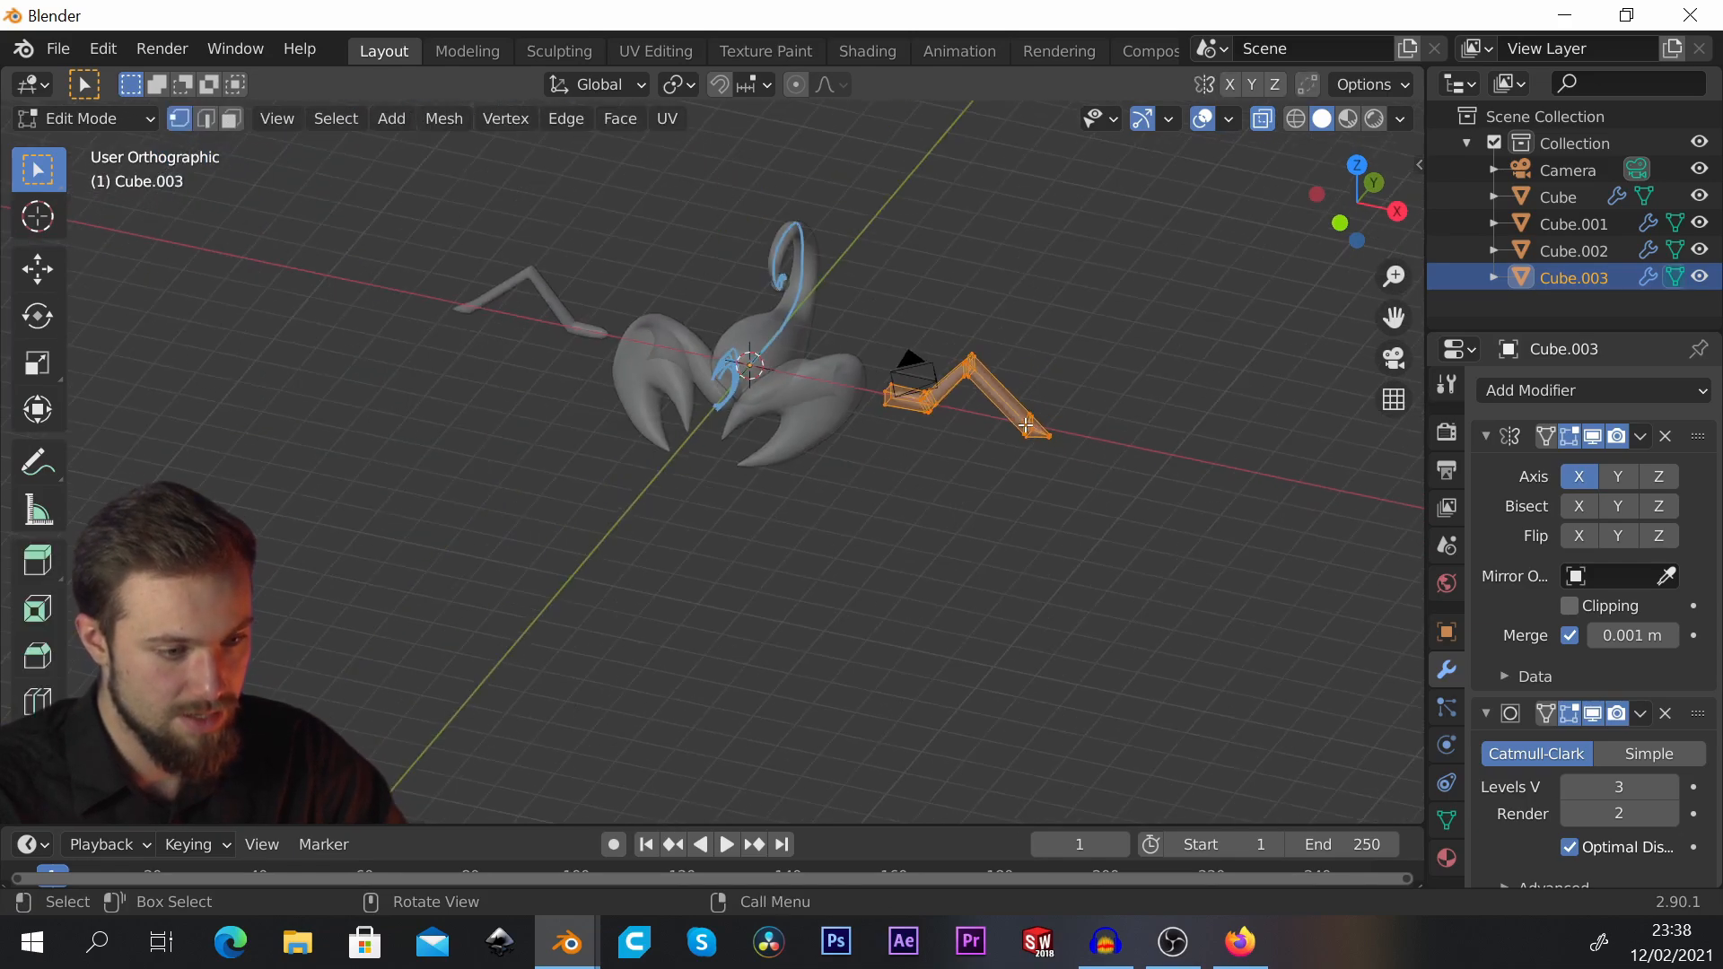
pyautogui.scroll(2, 998, 374)
pyautogui.hotkey('alt', 'a')
pyautogui.press('a')
pyautogui.press('KP_7')
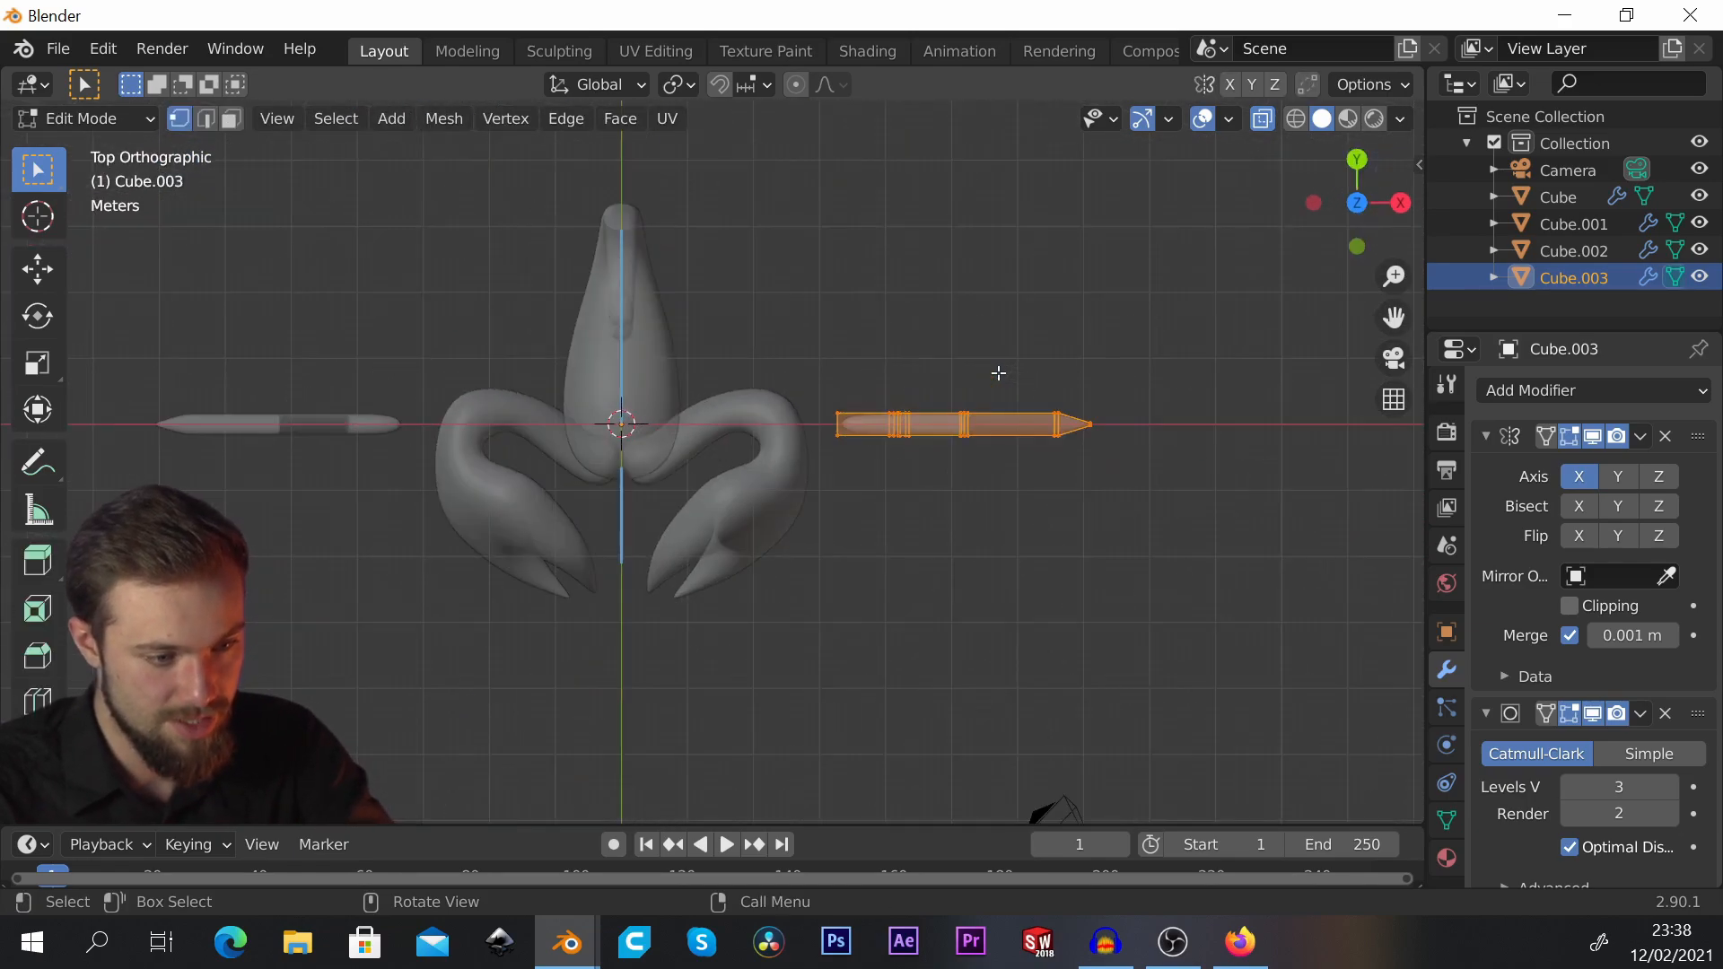
pyautogui.scroll(4, 1015, 423)
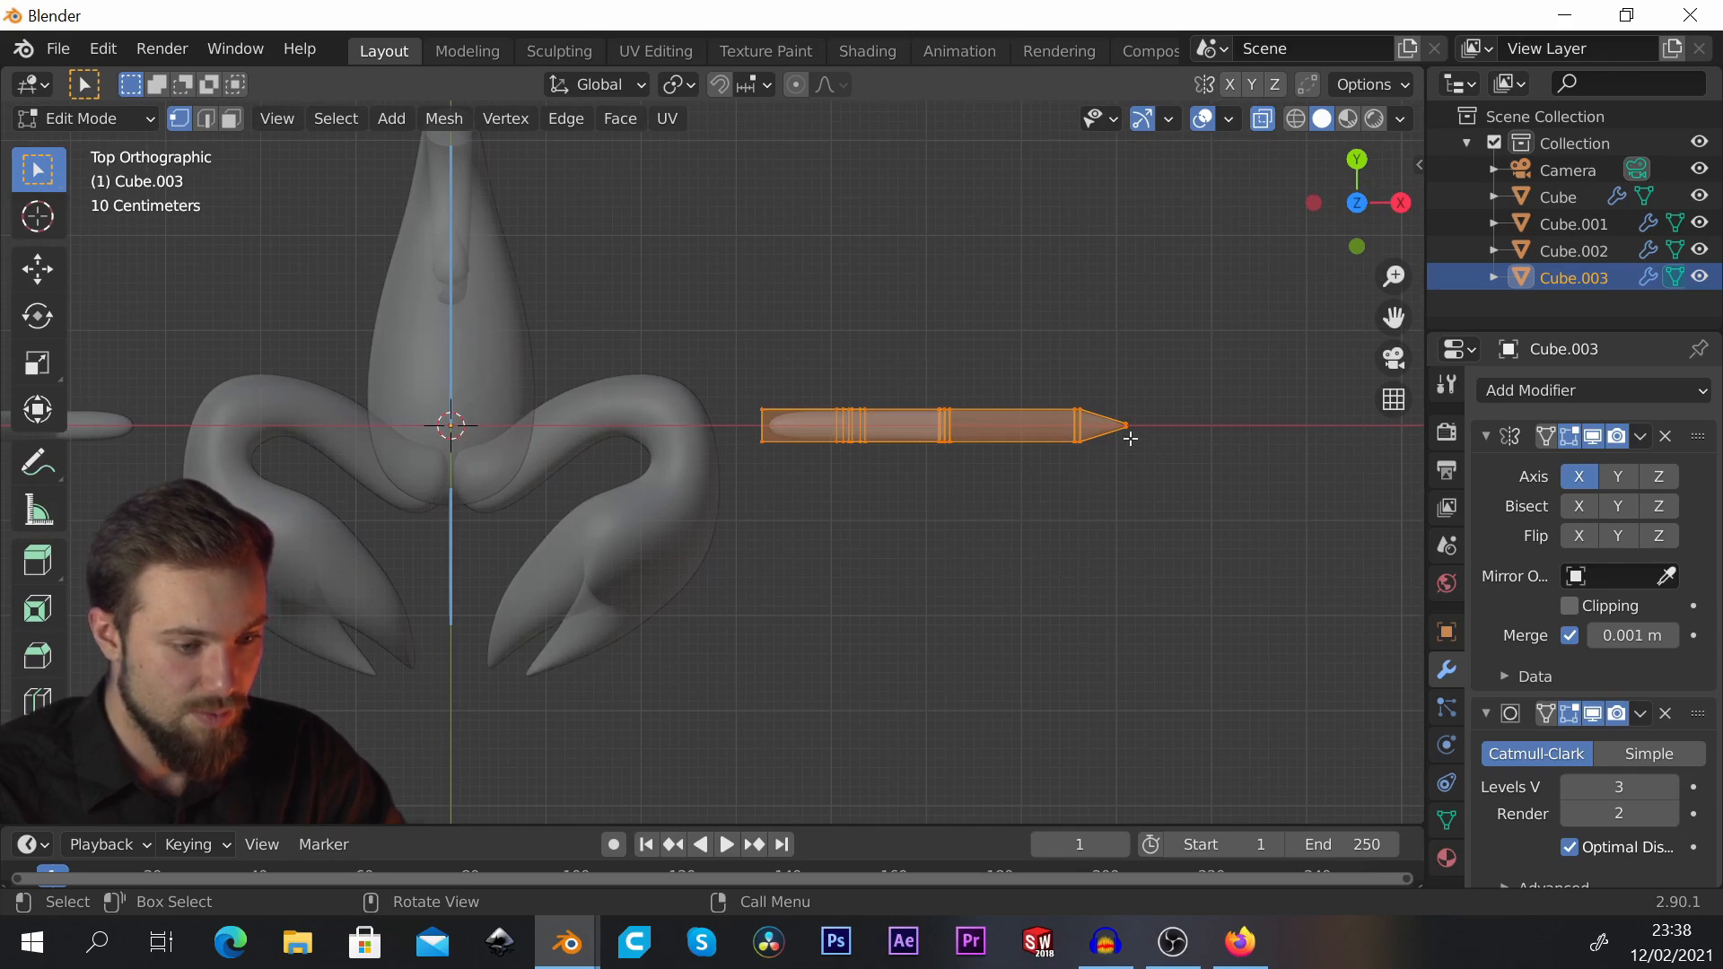
pyautogui.scroll(-2, 1027, 471)
pyautogui.scroll(2, 1030, 430)
pyautogui.press('g')
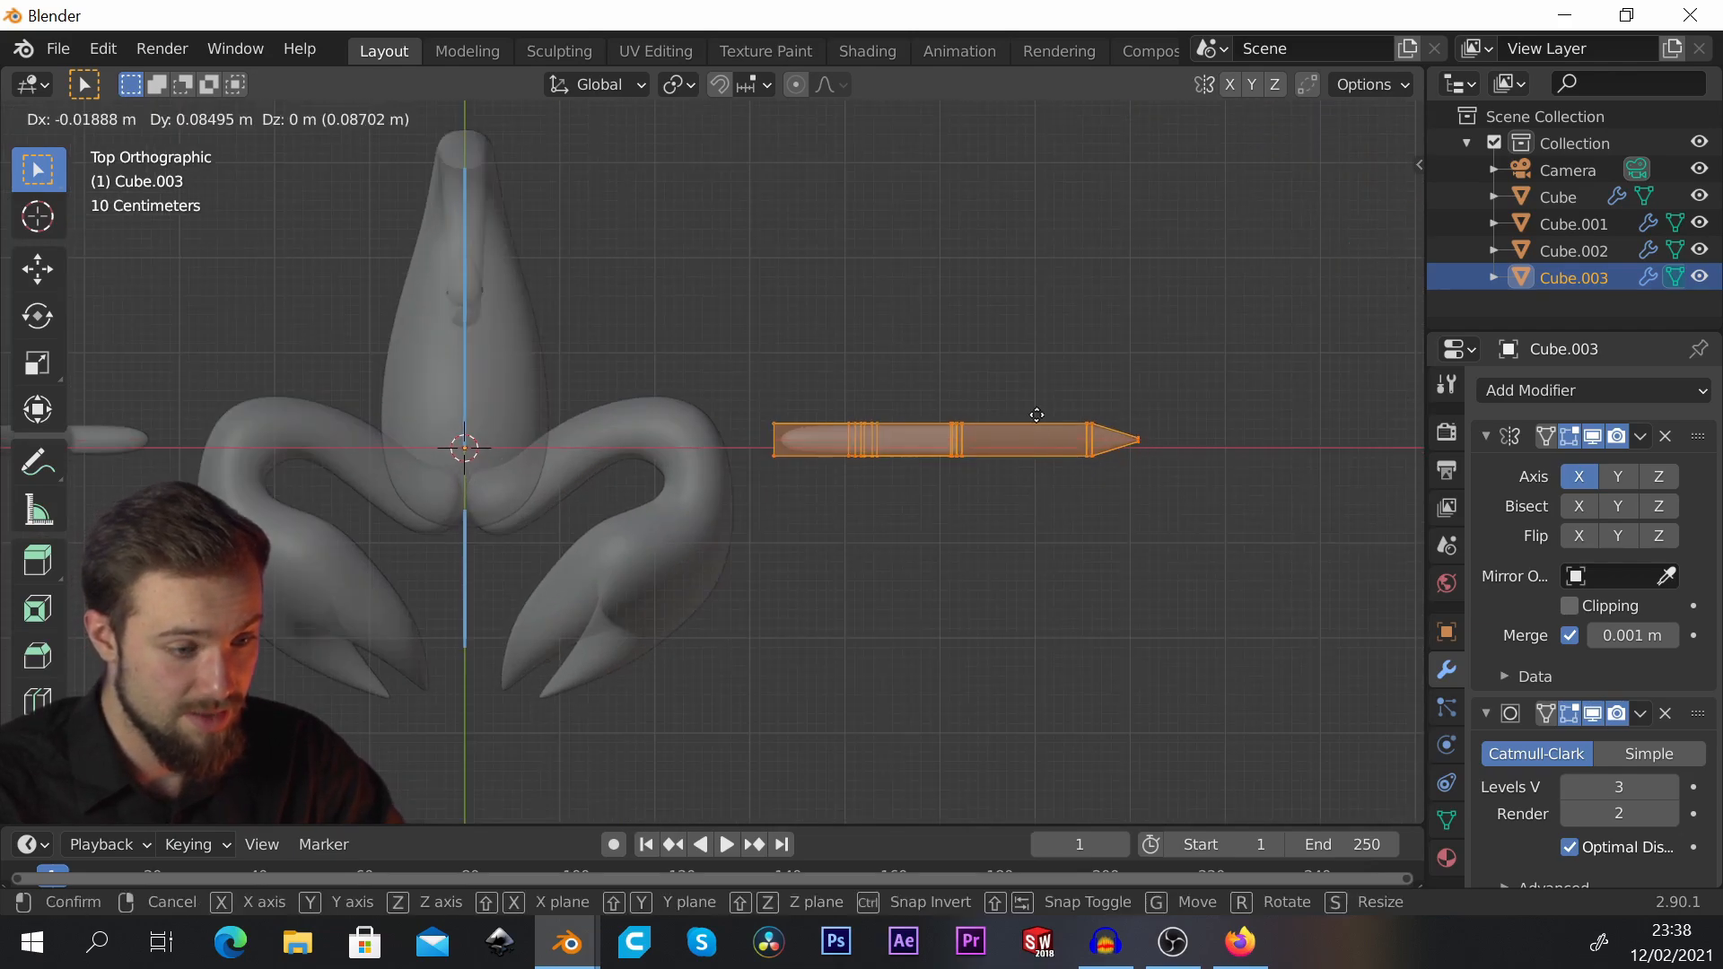
# Step: Move the leg mesh sideways in top view so its inner end sits close to the scorpion's body
pyautogui.press('y')
pyautogui.click(1088, 378)
pyautogui.press('g')
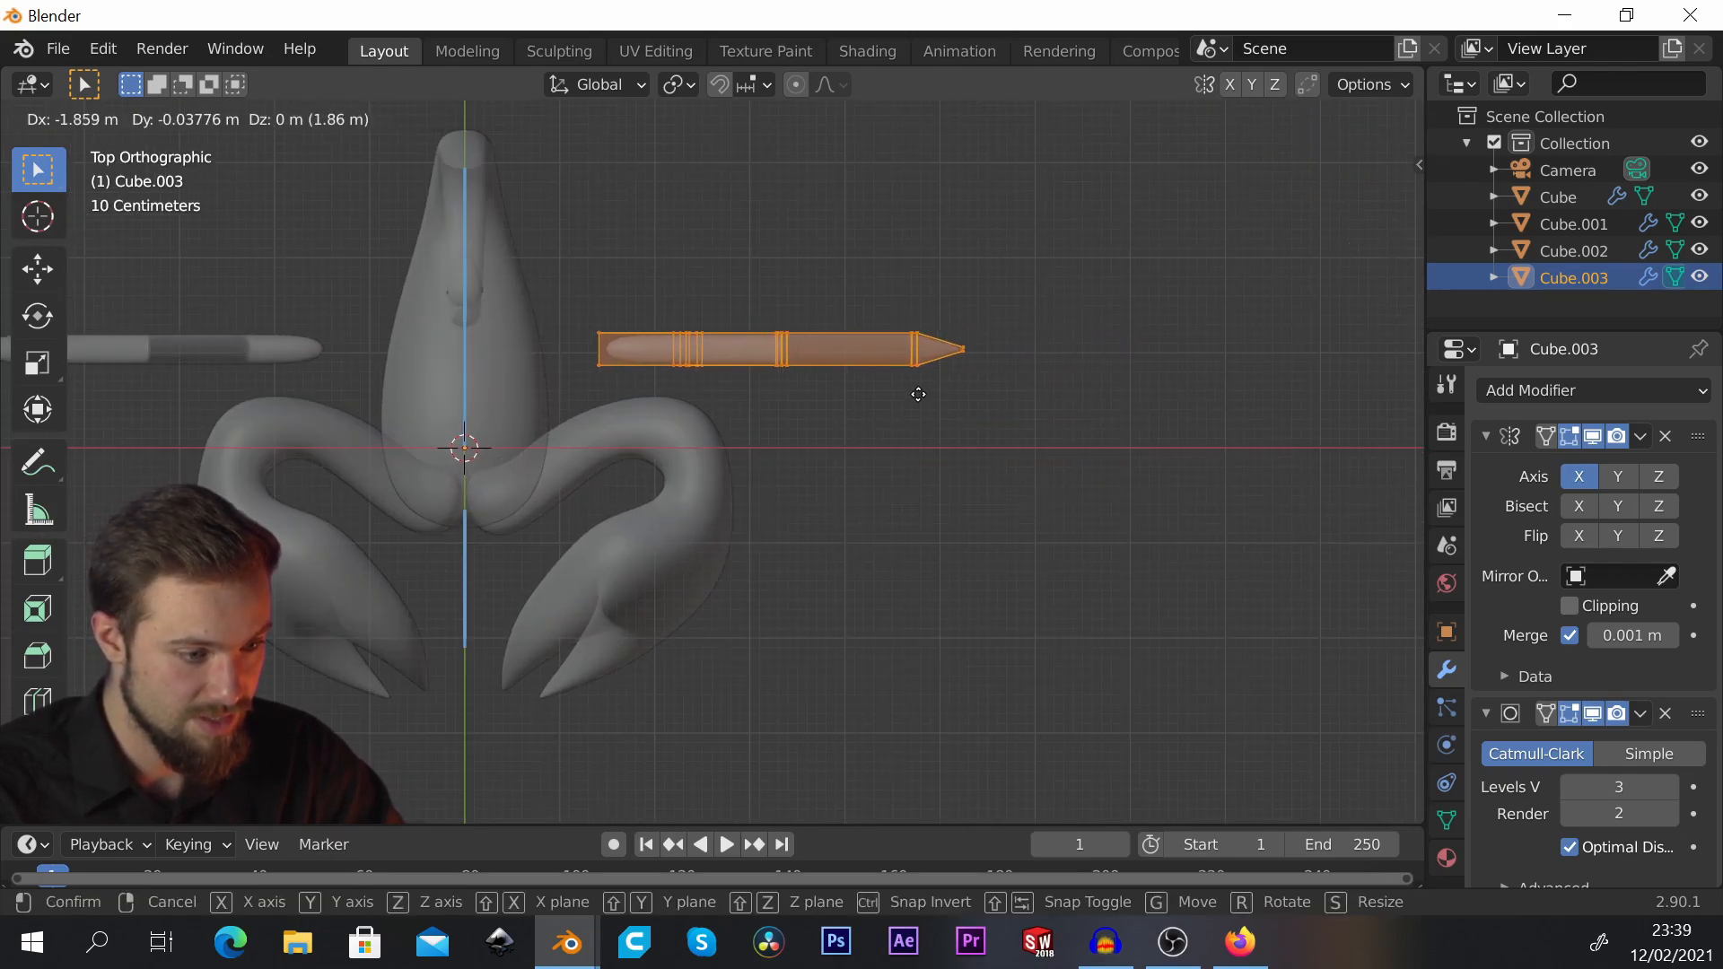
pyautogui.click(836, 406)
# Step: Lower the leg along the Z axis so its base lines up with the side of the body
pyautogui.moveTo(810, 439); pyautogui.dragTo(507, 126, button='middle')
pyautogui.moveTo(902, 283); pyautogui.dragTo(800, 327, button='middle')
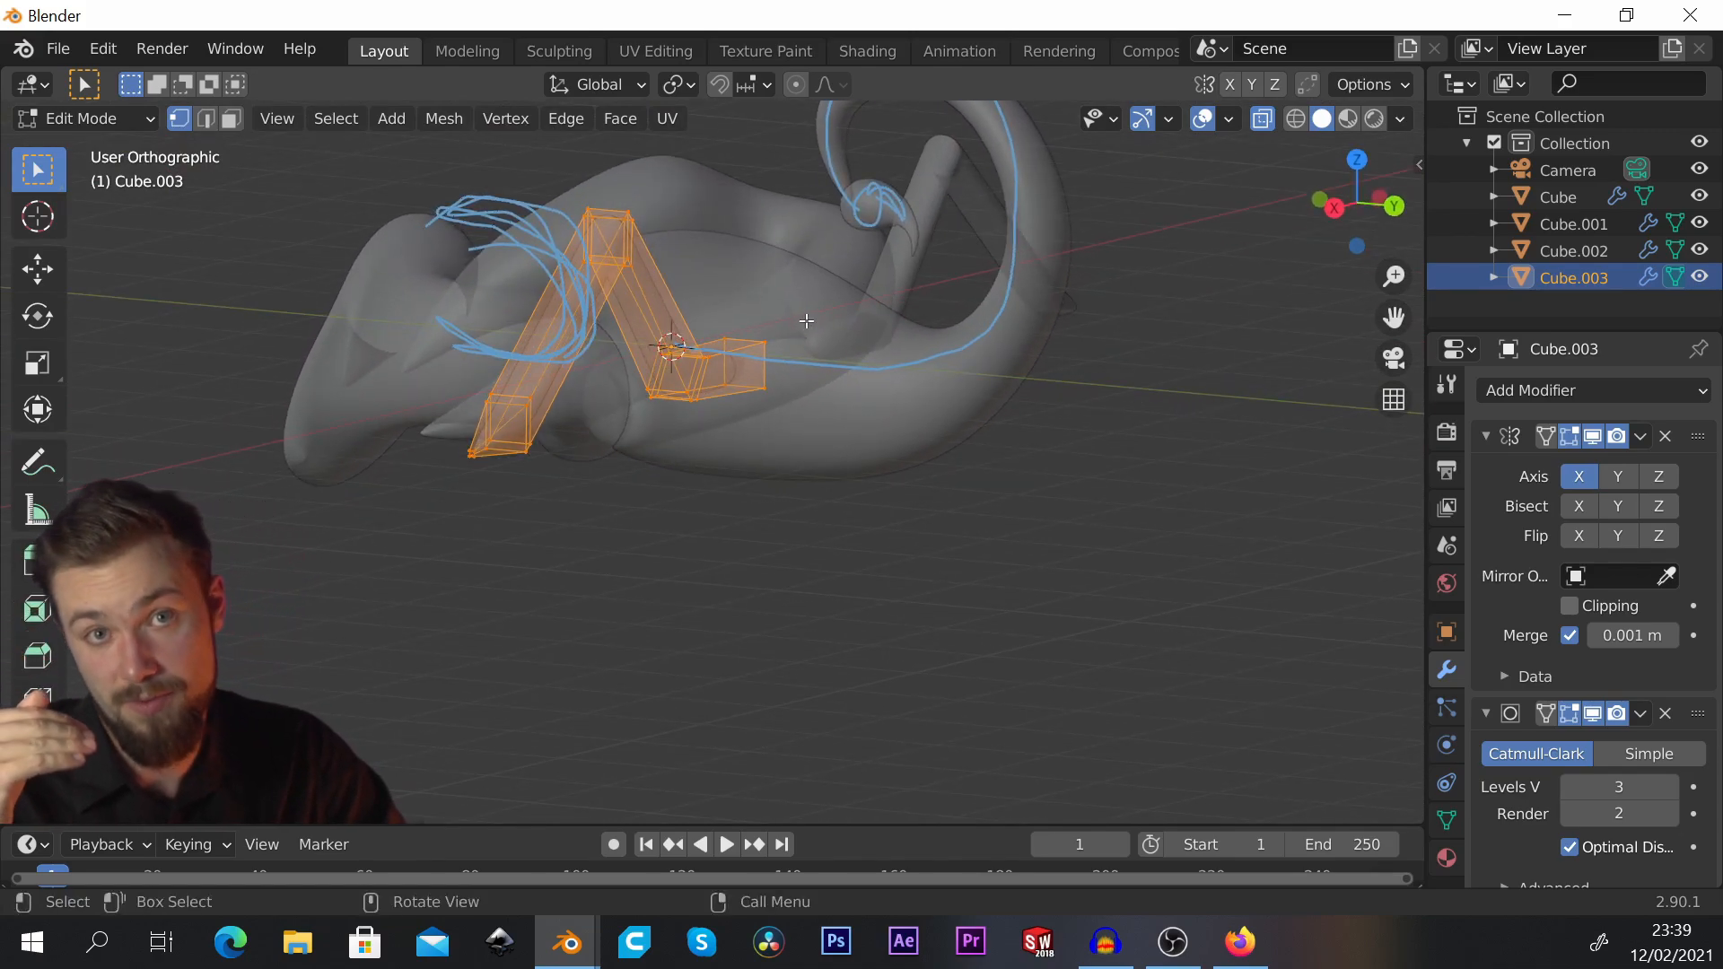
pyautogui.moveTo(806, 321); pyautogui.dragTo(816, 301, button='middle')
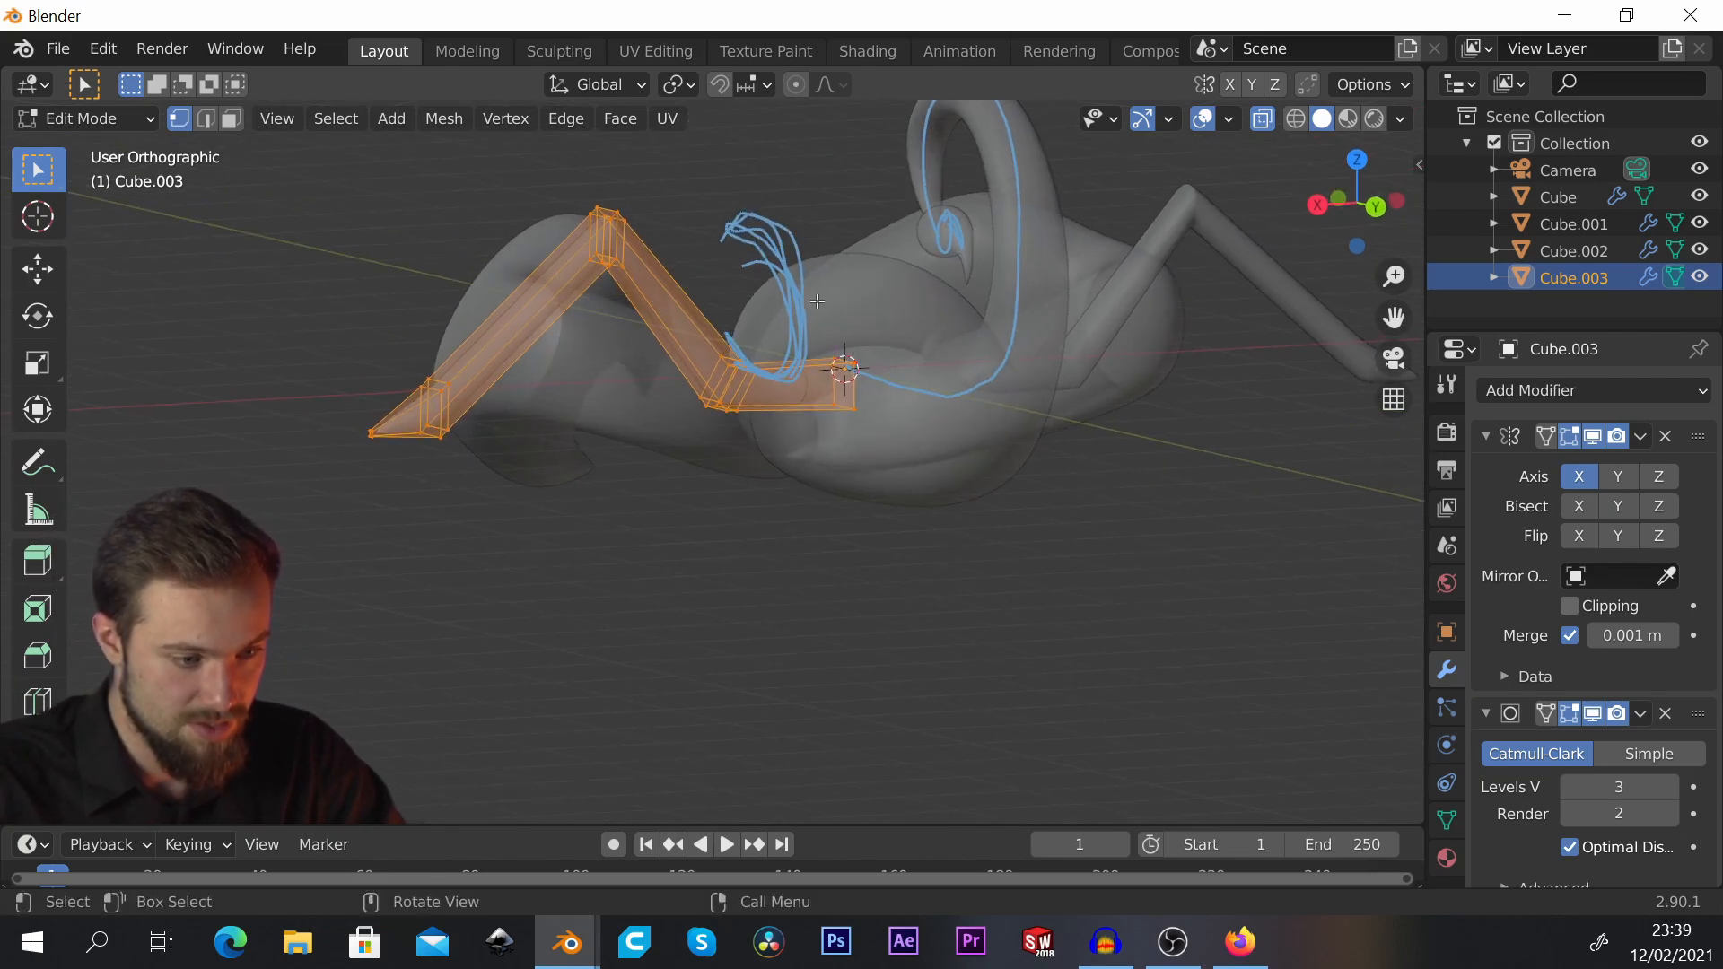
pyautogui.press('g')
pyautogui.press('g')
pyautogui.rightClick(806, 346)
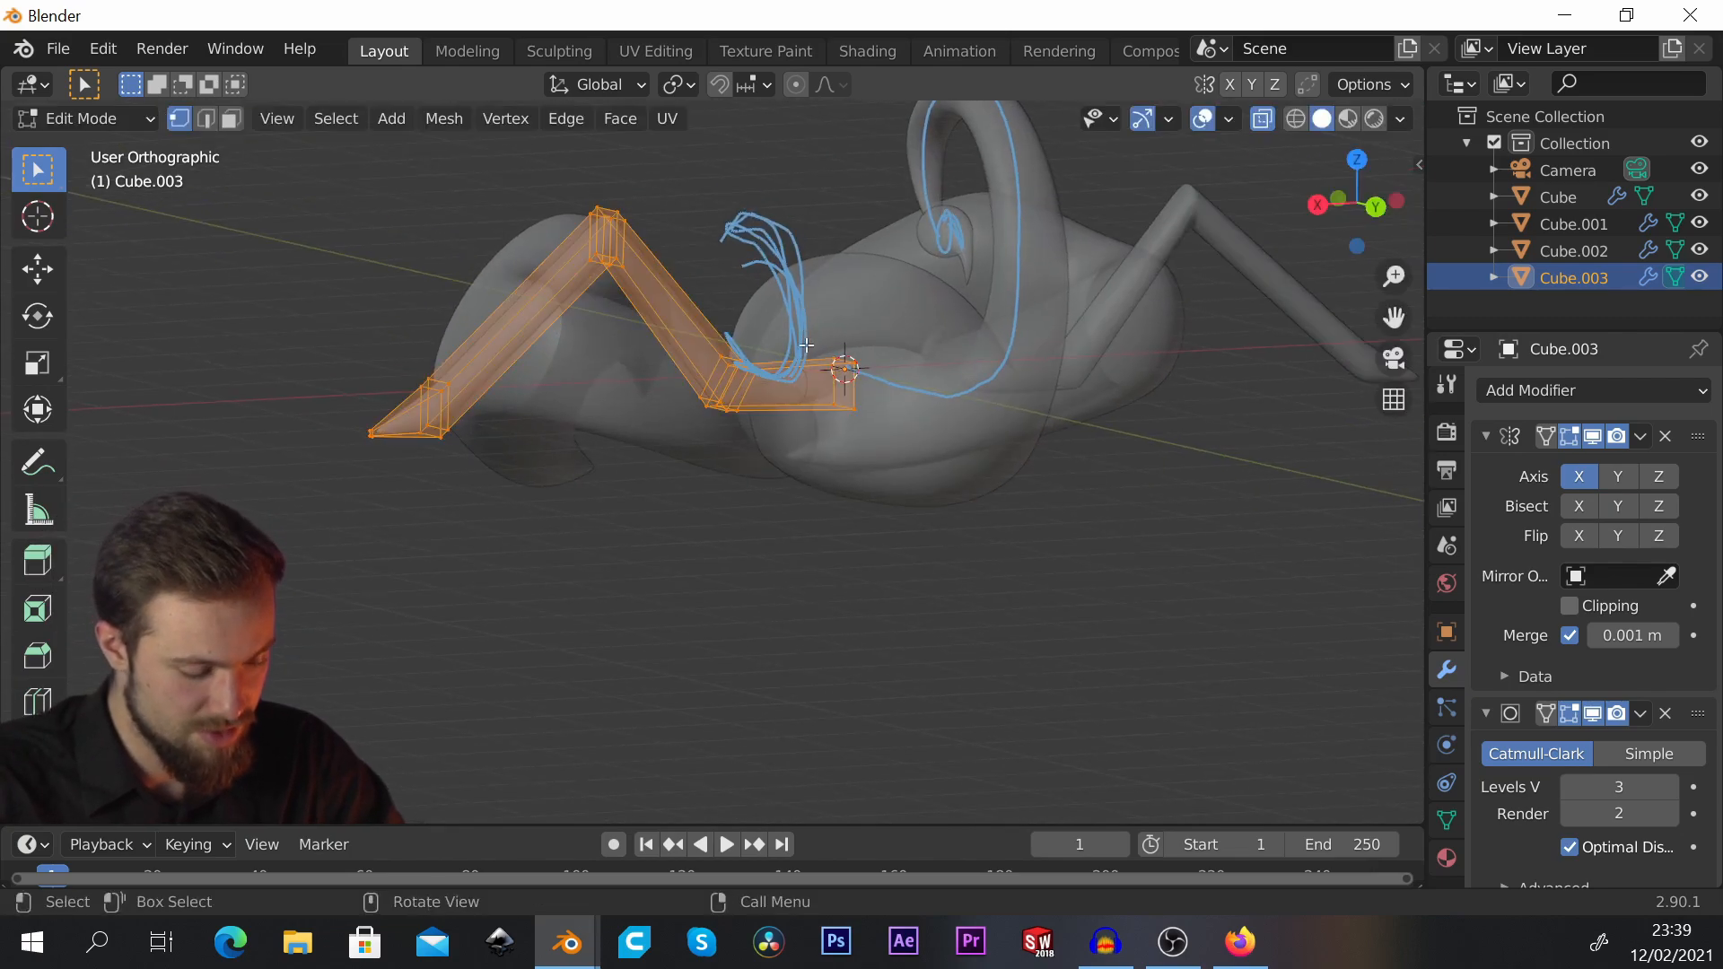
pyautogui.press('g')
pyautogui.press('z')
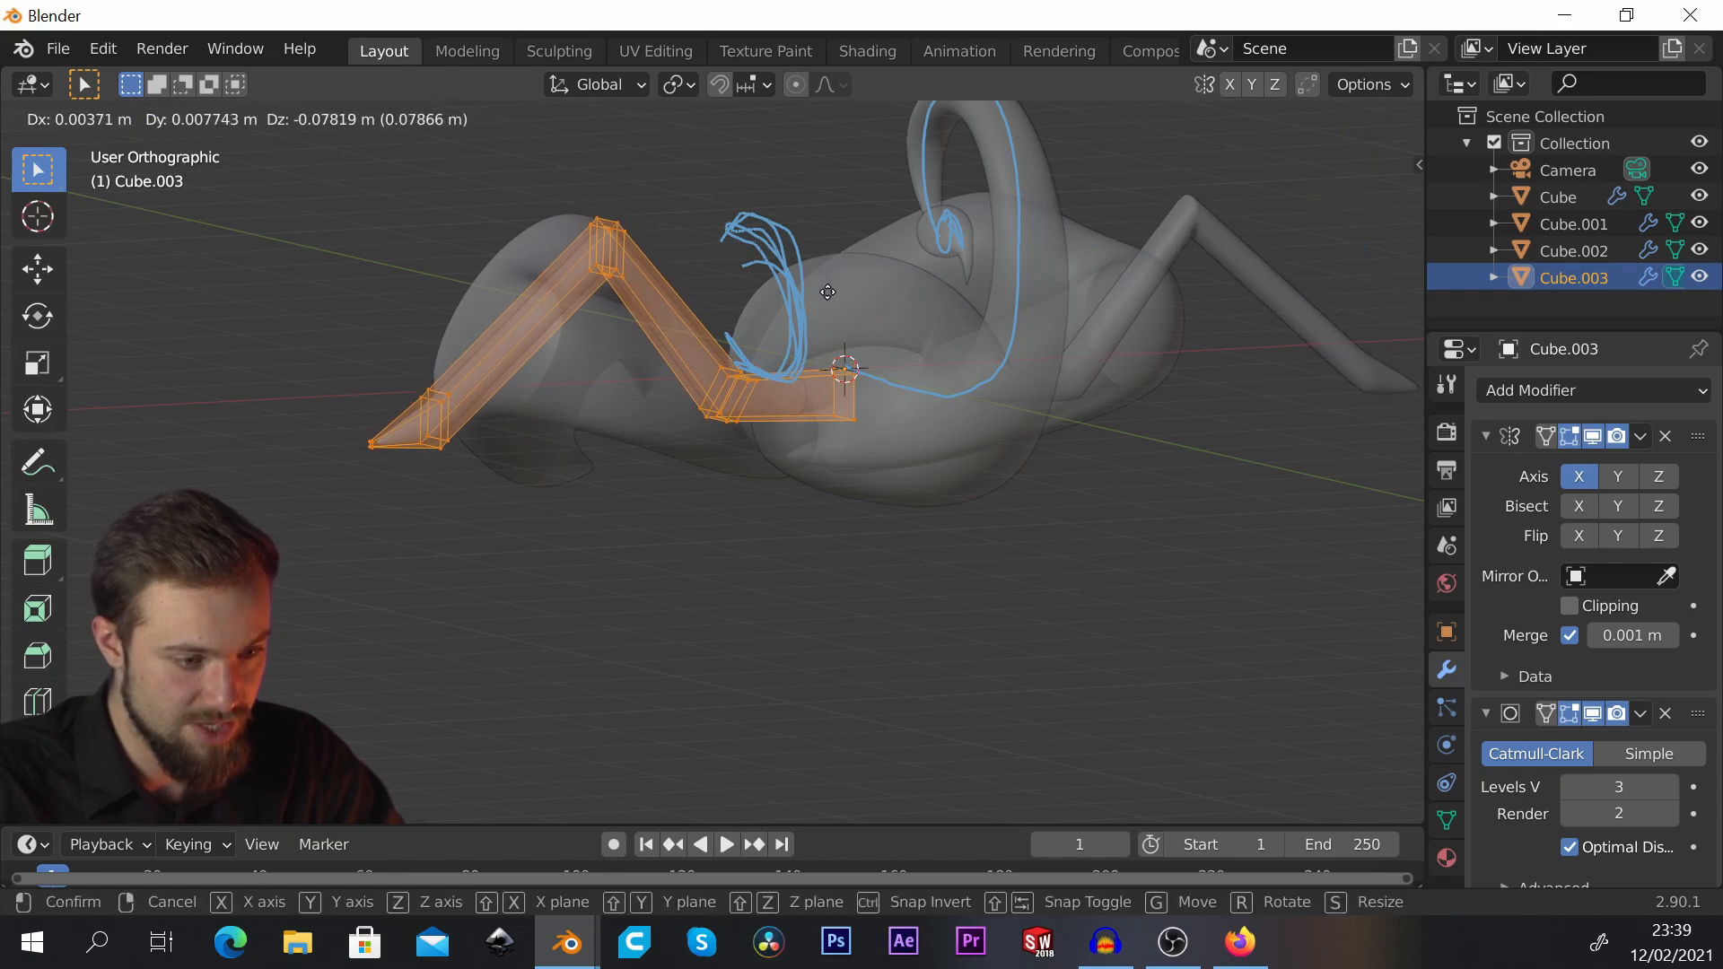
pyautogui.click(836, 359)
# Step: Move the leg forward along the Y axis by about 0.24 m, placing it just behind the claw arm
pyautogui.moveTo(836, 359); pyautogui.dragTo(1089, 616, button='middle')
pyautogui.press('KP_7')
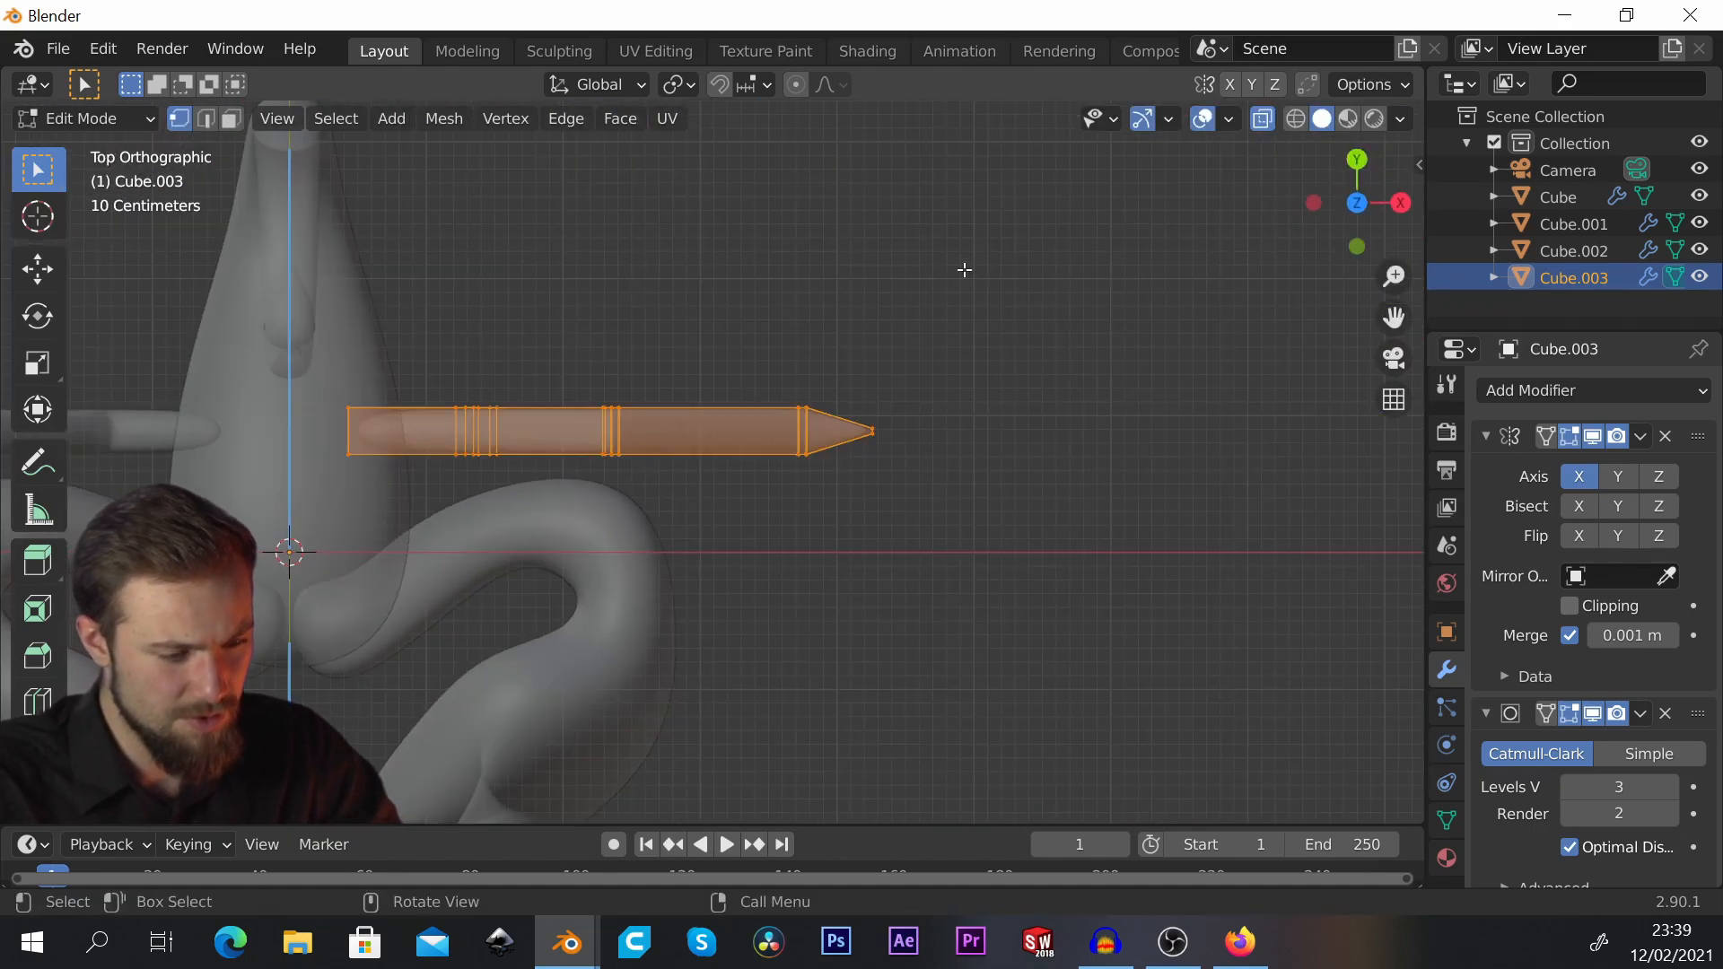
pyautogui.press('g')
pyautogui.press('y')
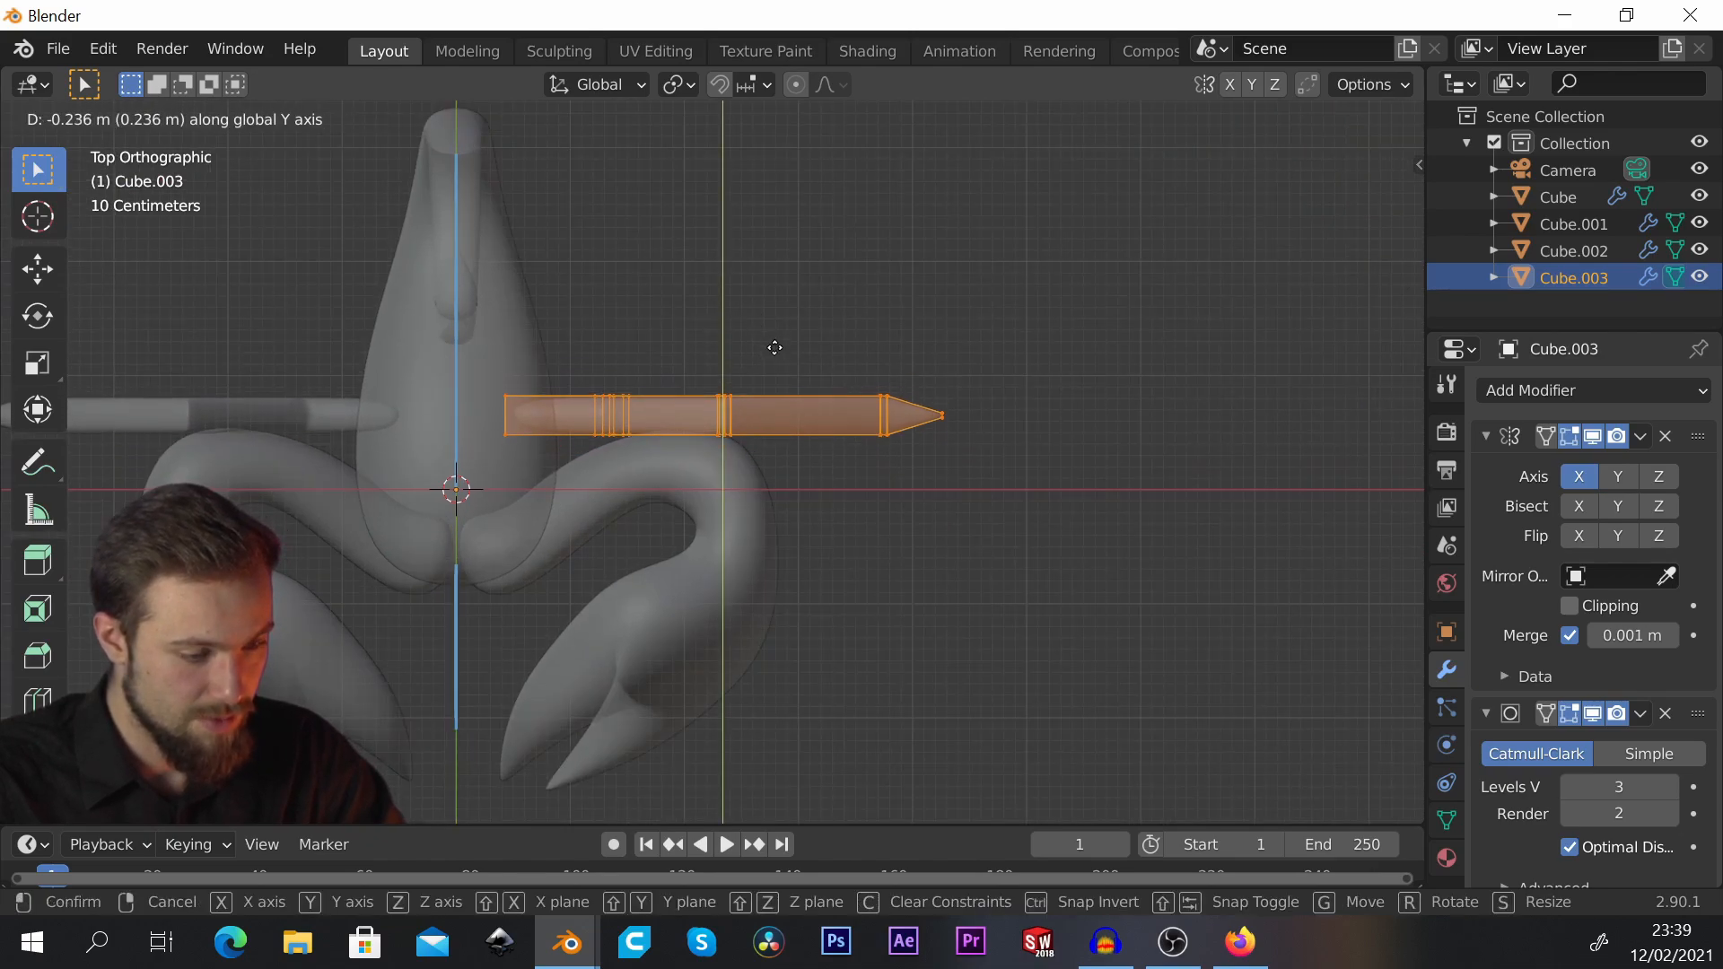
pyautogui.click(775, 352)
# Step: Rotate the leg about 18 degrees so its tip points outward and backward, and reposition it beside the body
pyautogui.keyDown('shift'); pyautogui.moveTo(552, 361); pyautogui.dragTo(757, 388, button='middle'); pyautogui.keyUp('shift')
pyautogui.scroll(1, 757, 387)
pyautogui.scroll(-2, 862, 394)
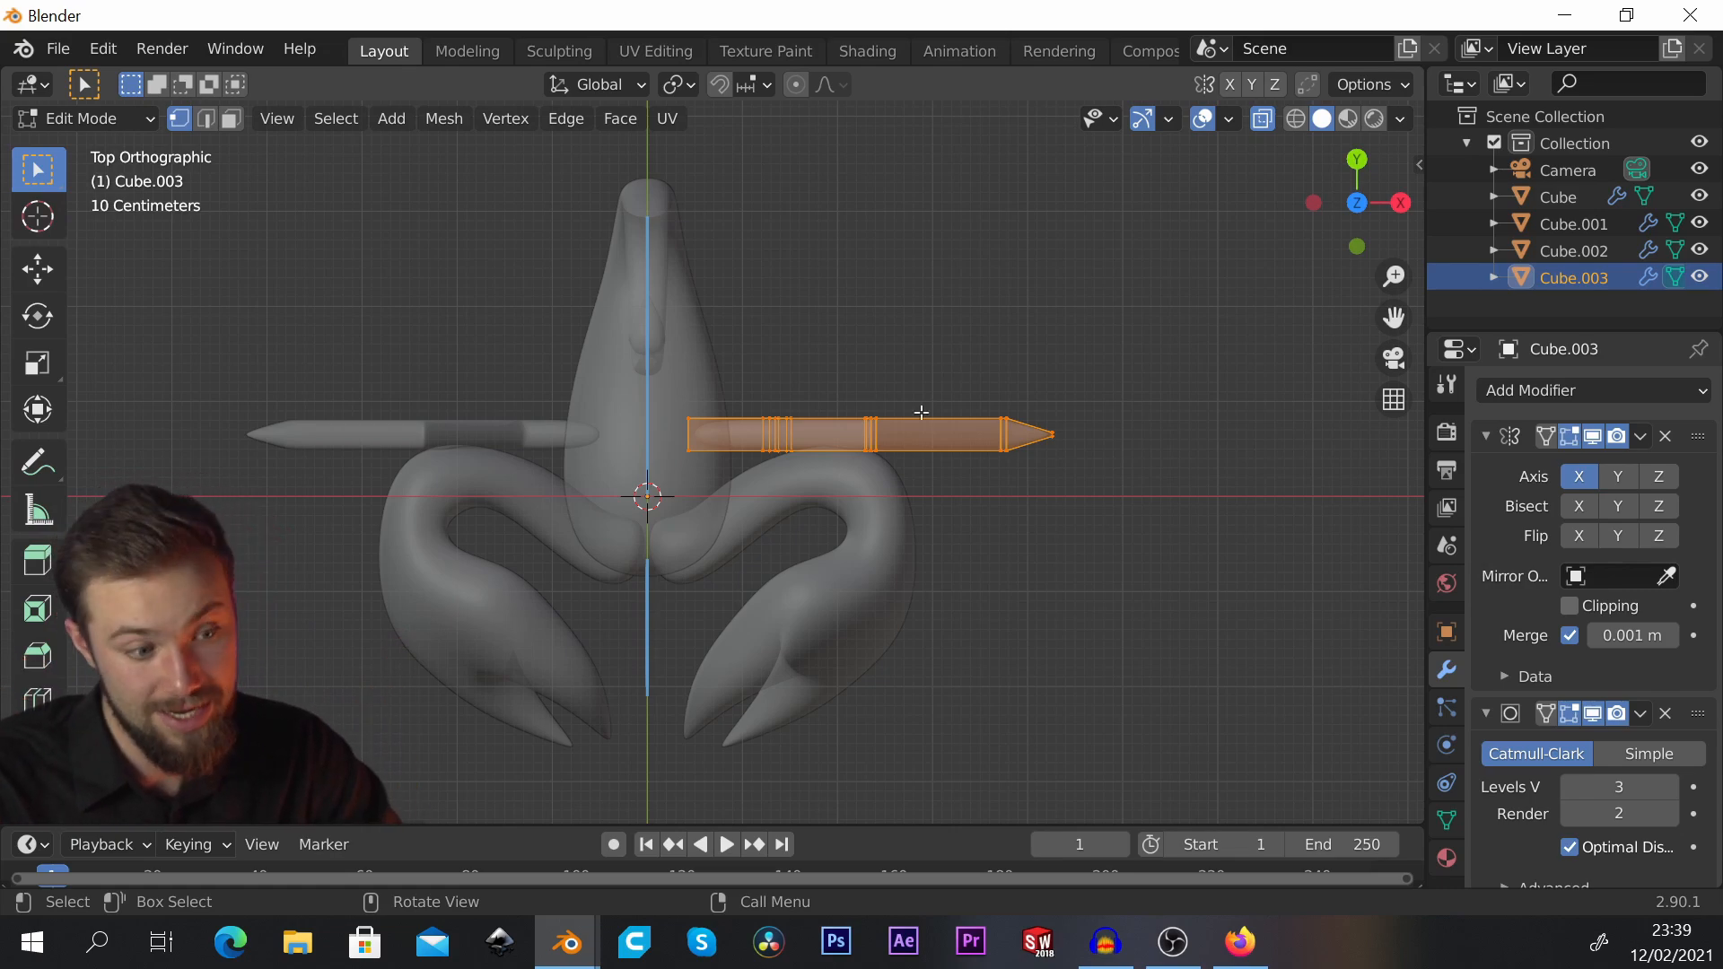
pyautogui.keyDown('shift'); pyautogui.moveTo(850, 393); pyautogui.dragTo(879, 400, button='middle'); pyautogui.keyUp('shift')
pyautogui.press('r')
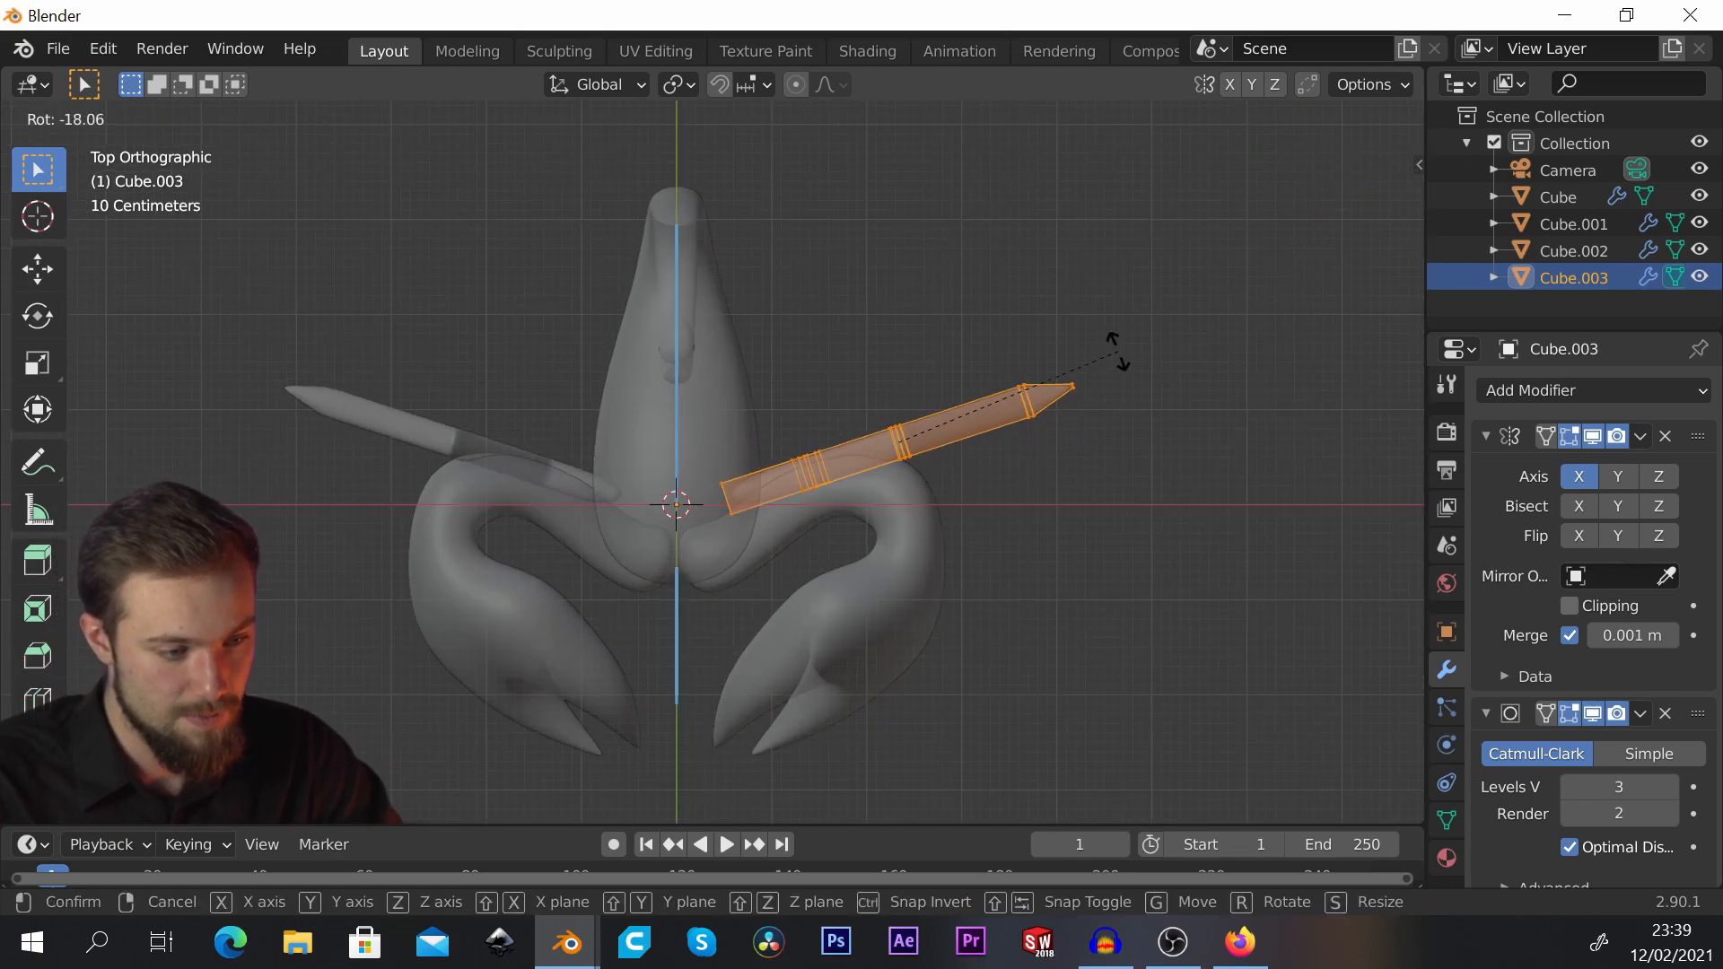
pyautogui.click(1112, 338)
pyautogui.press('g')
pyautogui.click(1017, 439)
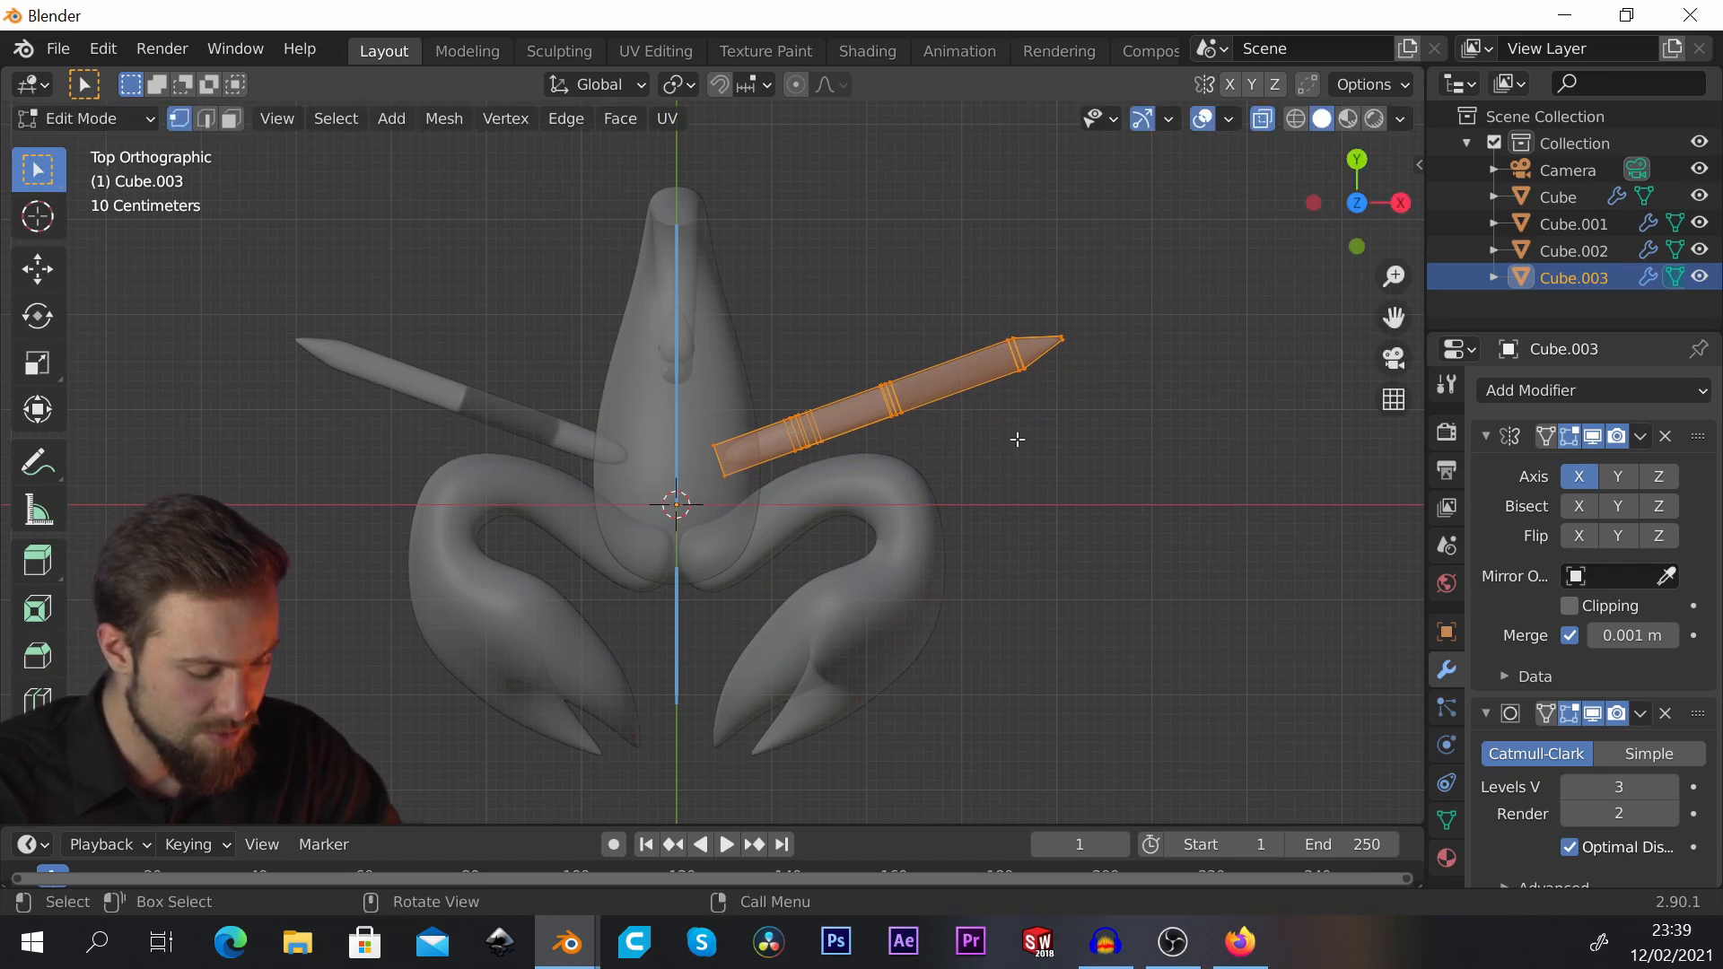
# Step: Scale the leg down to fit the body's proportions and move it back against the body
pyautogui.press('s')
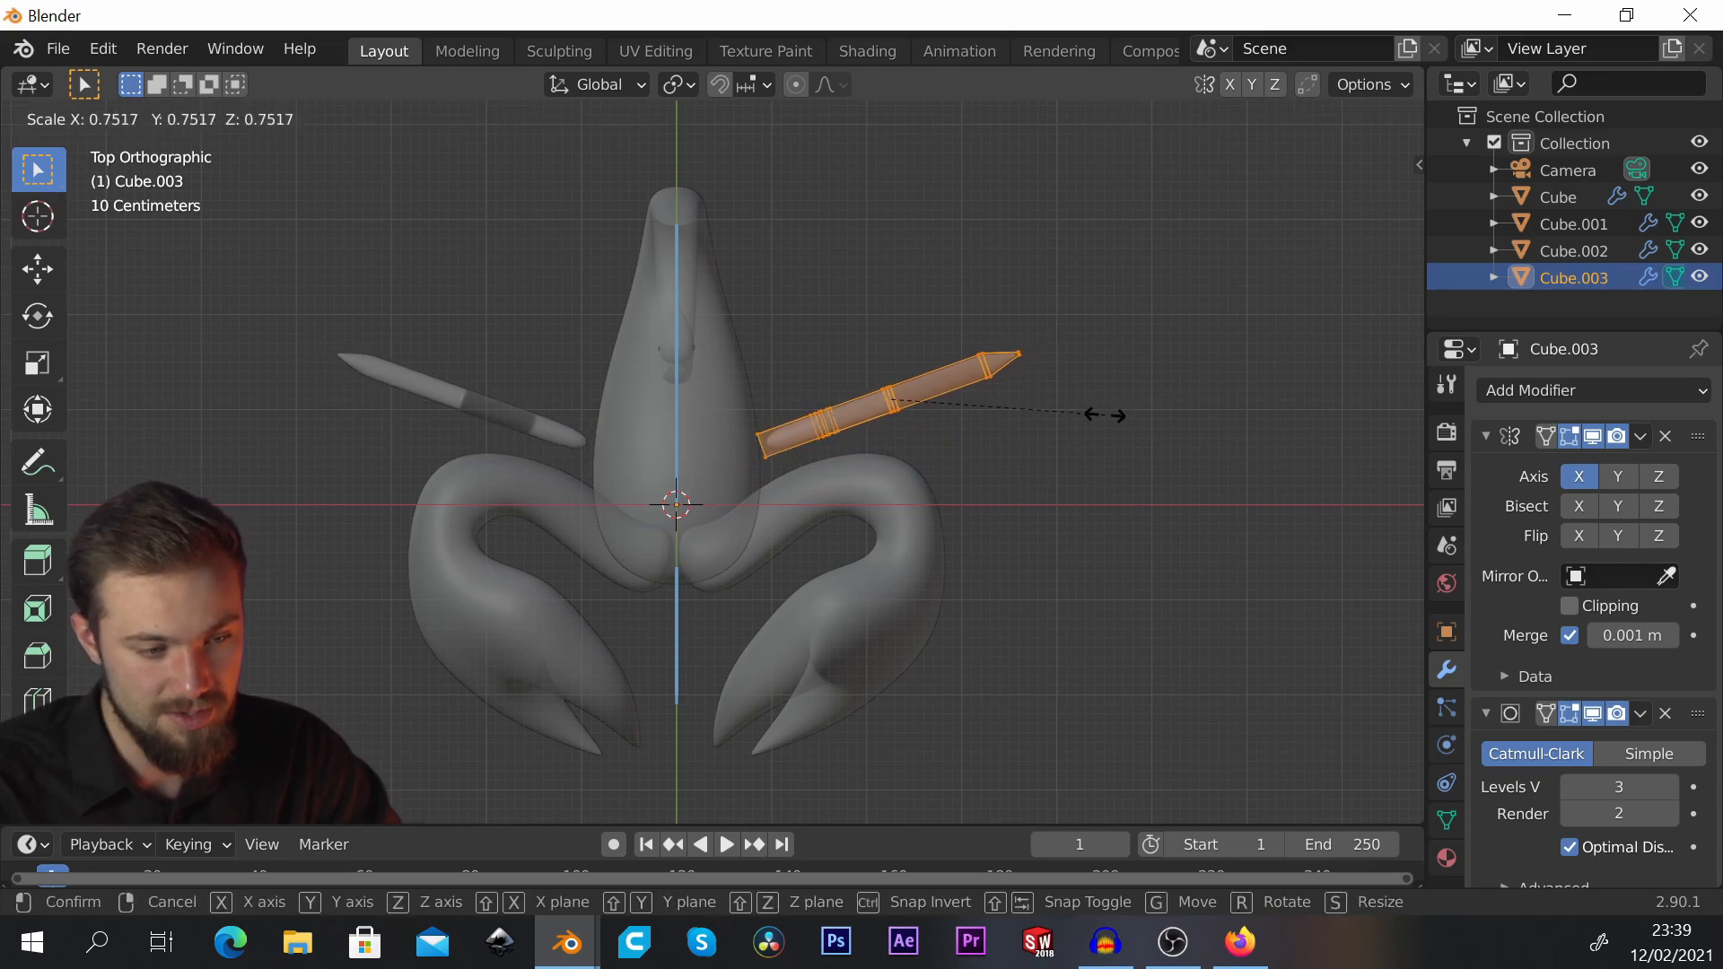
pyautogui.click(1088, 425)
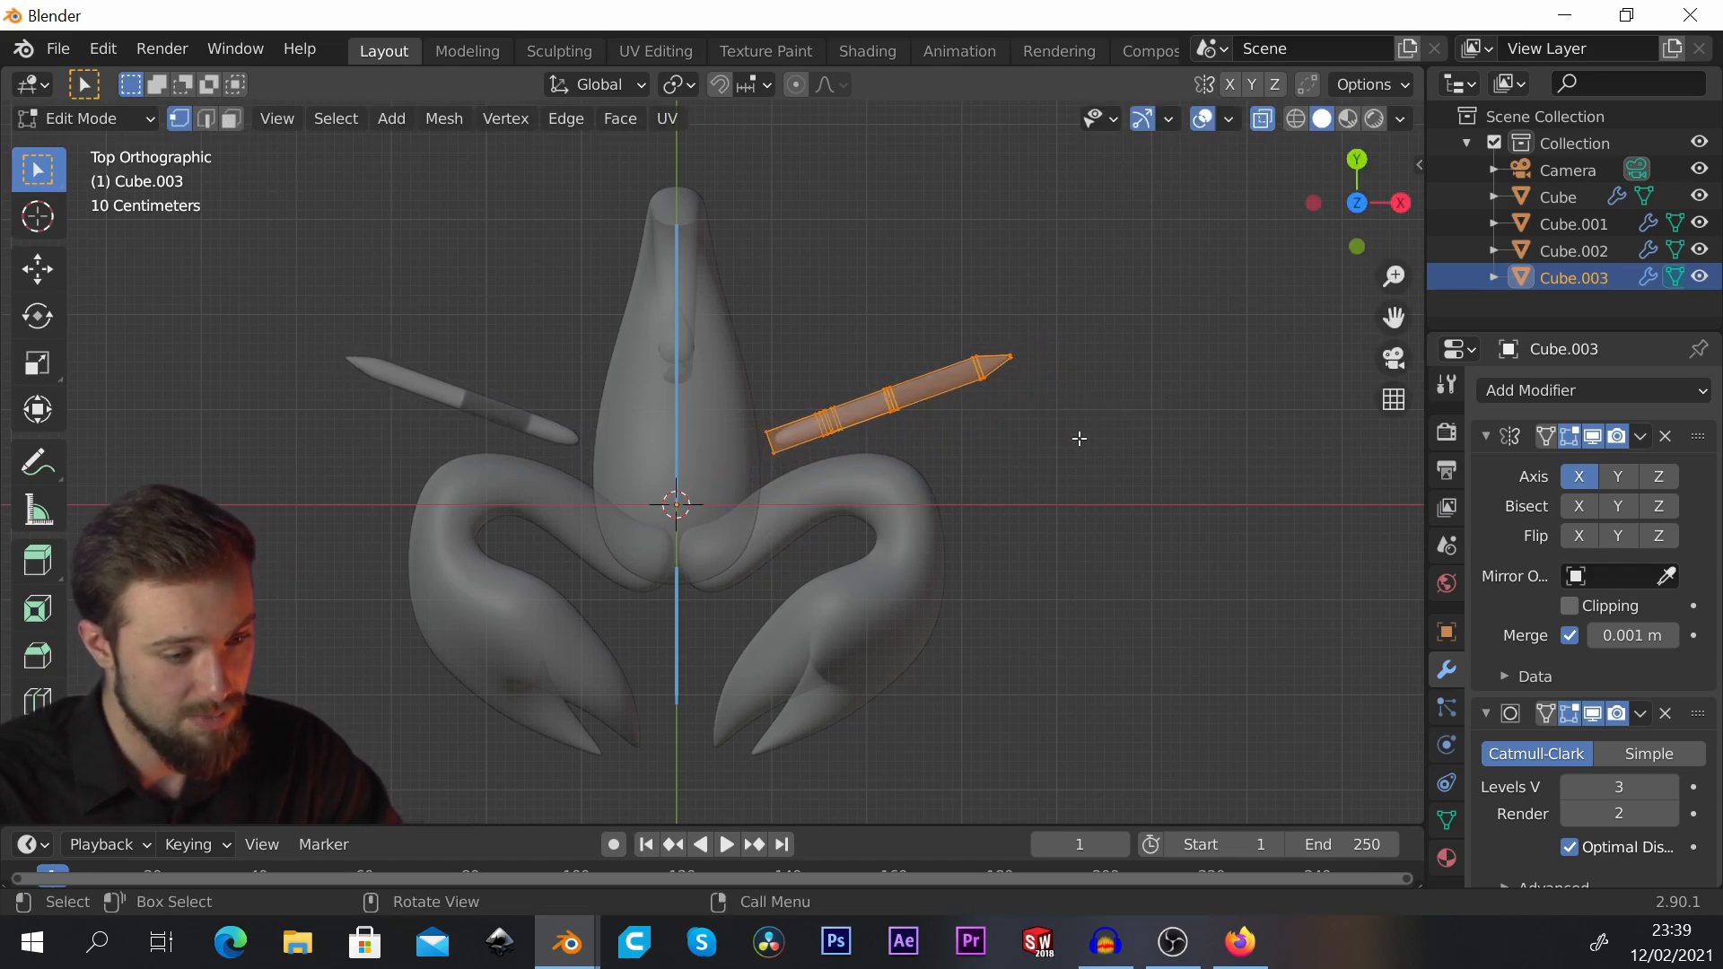
pyautogui.moveTo(1001, 411)
pyautogui.keyDown('shift'); pyautogui.mouseDown(button='middle')
pyautogui.moveTo(1059, 416)
pyautogui.moveTo(923, 434)
pyautogui.moveTo(739, 262)
pyautogui.moveTo(548, 293)
pyautogui.moveTo(443, 273)
pyautogui.moveTo(957, 372)
pyautogui.mouseUp(button='middle'); pyautogui.keyUp('shift')
pyautogui.press('s')
pyautogui.click(1108, 419)
pyautogui.press('g')
pyautogui.click(1066, 431)
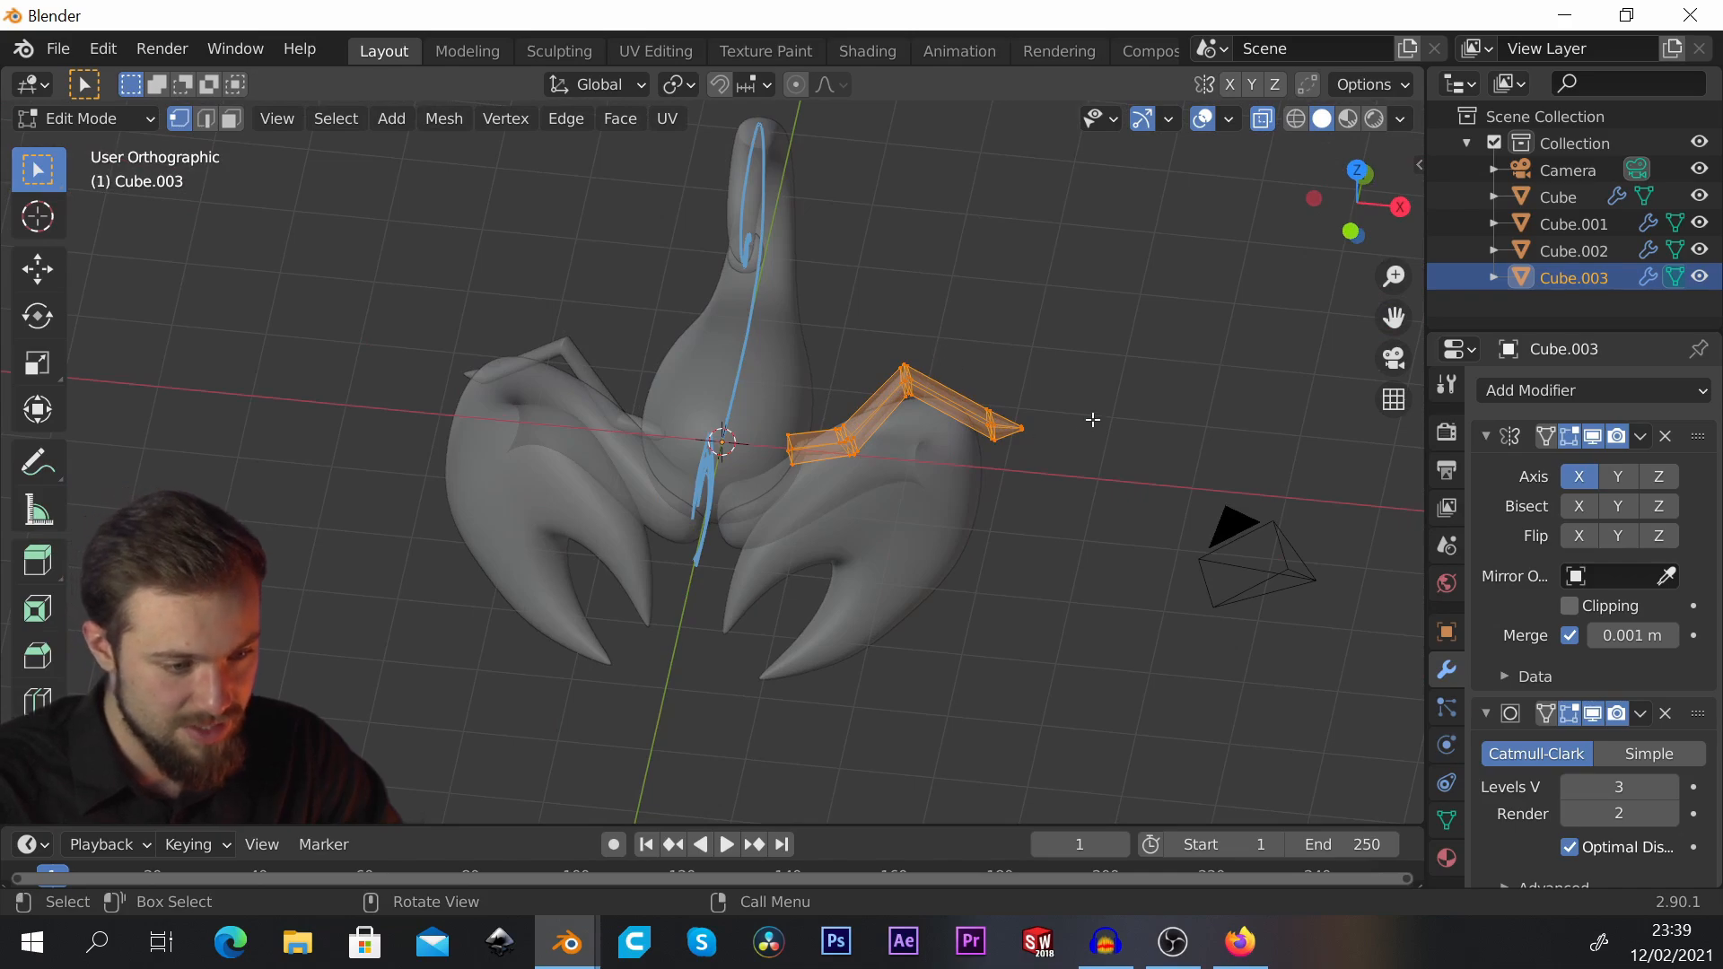
# Step: Enlarge the leg and shift it outward along the X axis so only its base overlaps the body
pyautogui.press('s')
pyautogui.click(1179, 367)
pyautogui.press('g')
pyautogui.press('x')
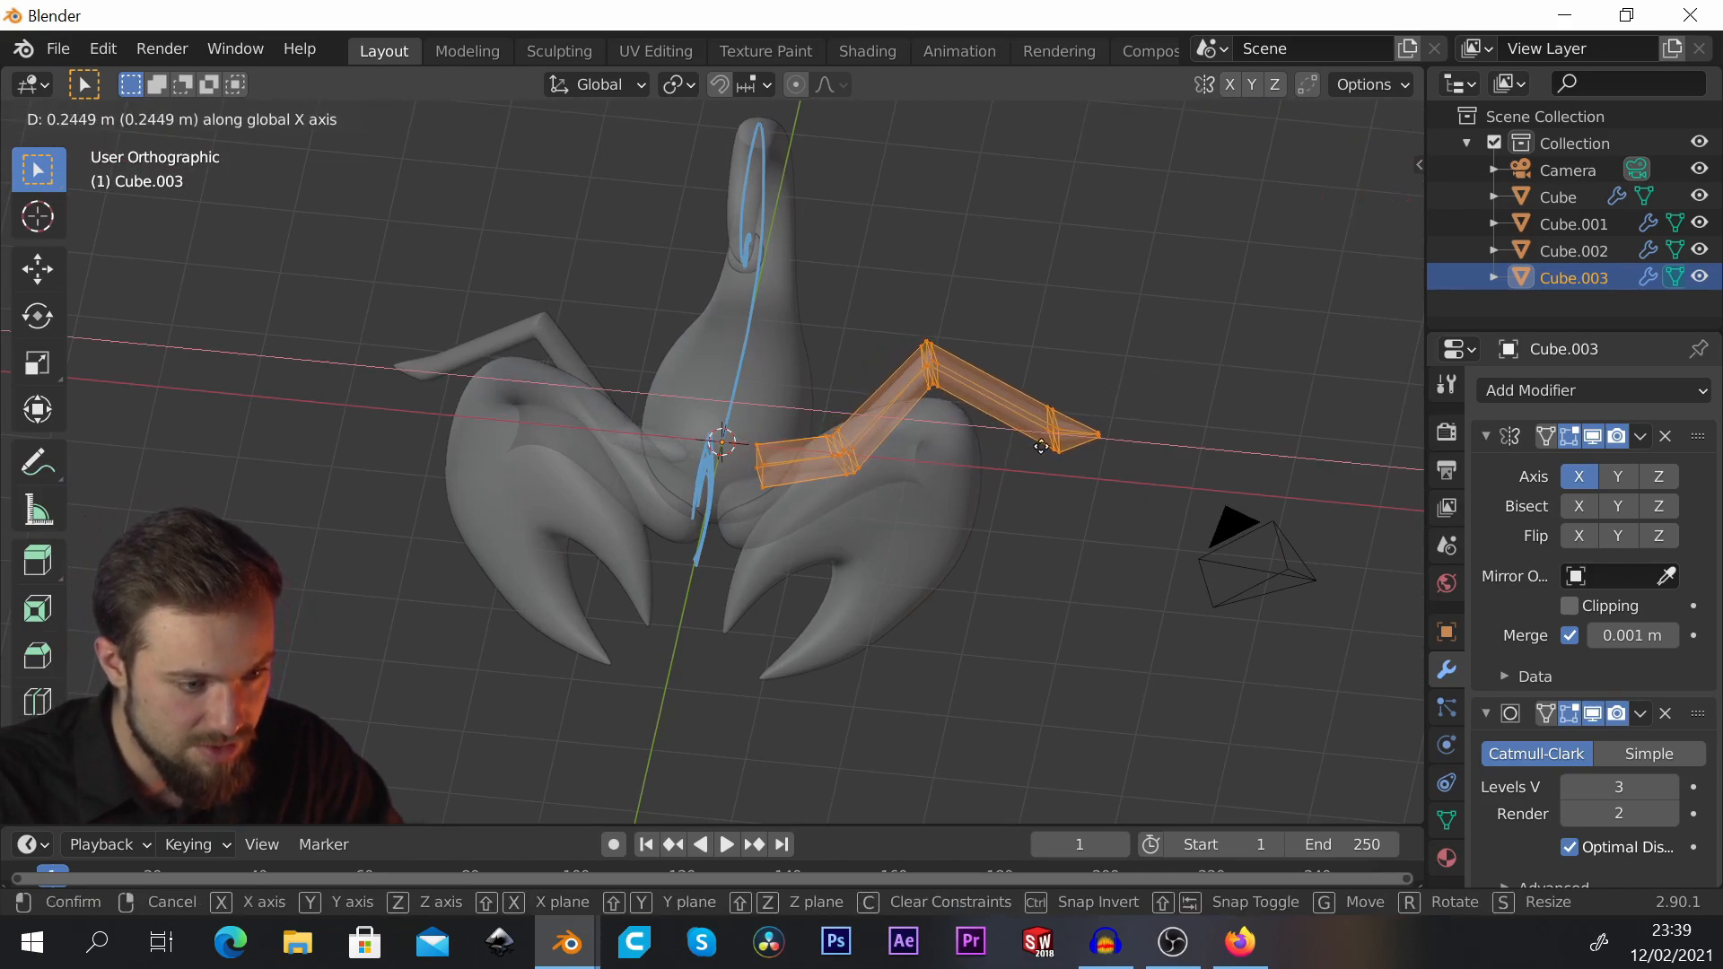
pyautogui.click(1056, 447)
# Step: Adjust the leg's position along the Y axis while viewing the model at an angle
pyautogui.moveTo(1051, 440); pyautogui.dragTo(1089, 427, button='middle')
pyautogui.press('g')
pyautogui.press('y')
pyautogui.click(877, 428)
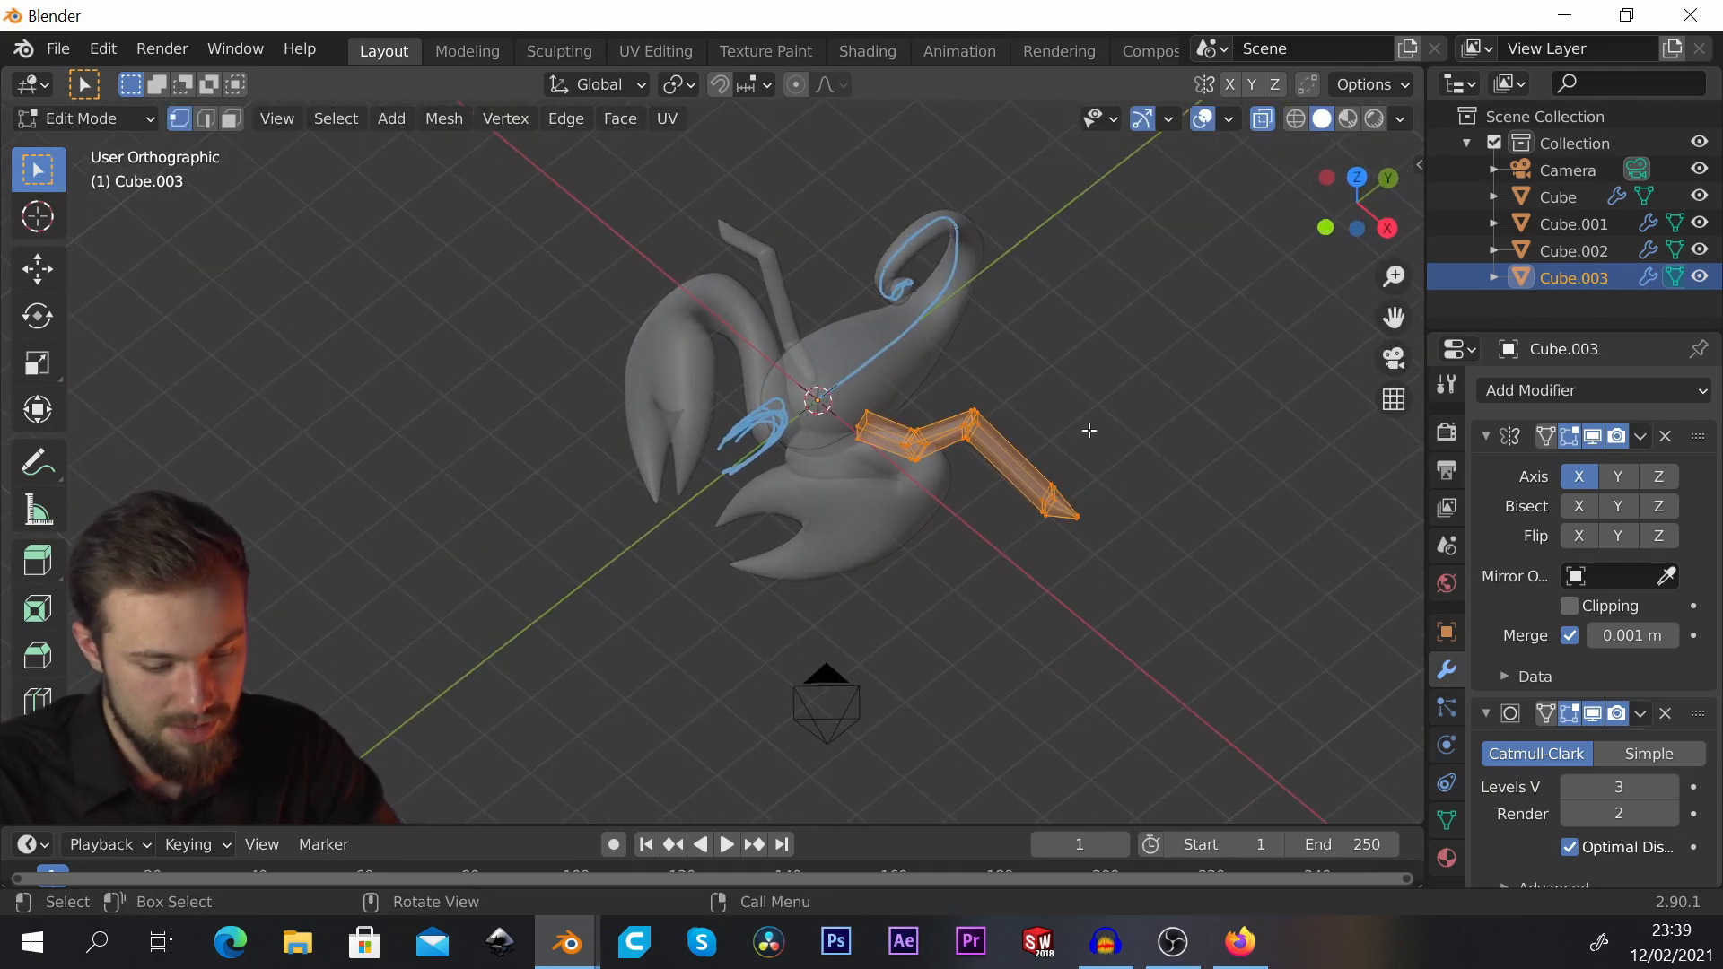
# Step: Scale the leg down slightly in top view and move its base into the side of the body
pyautogui.press('KP_7')
pyautogui.scroll(2, 1040, 430)
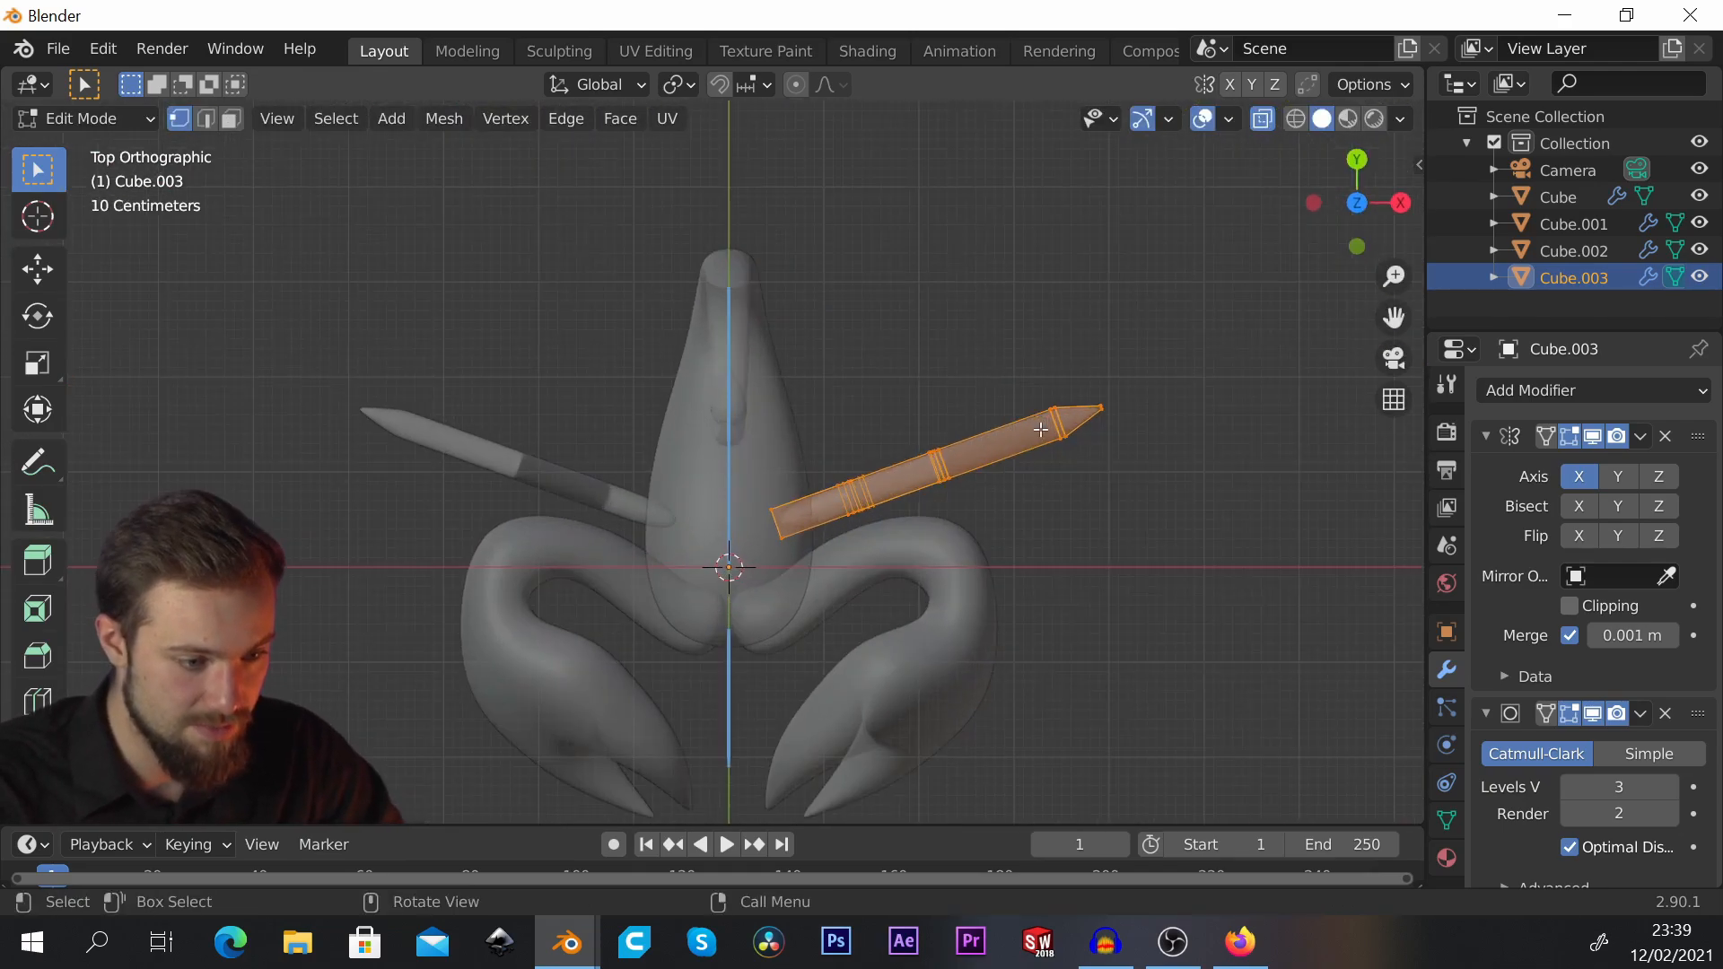
pyautogui.press('s')
pyautogui.click(1089, 416)
pyautogui.press('g')
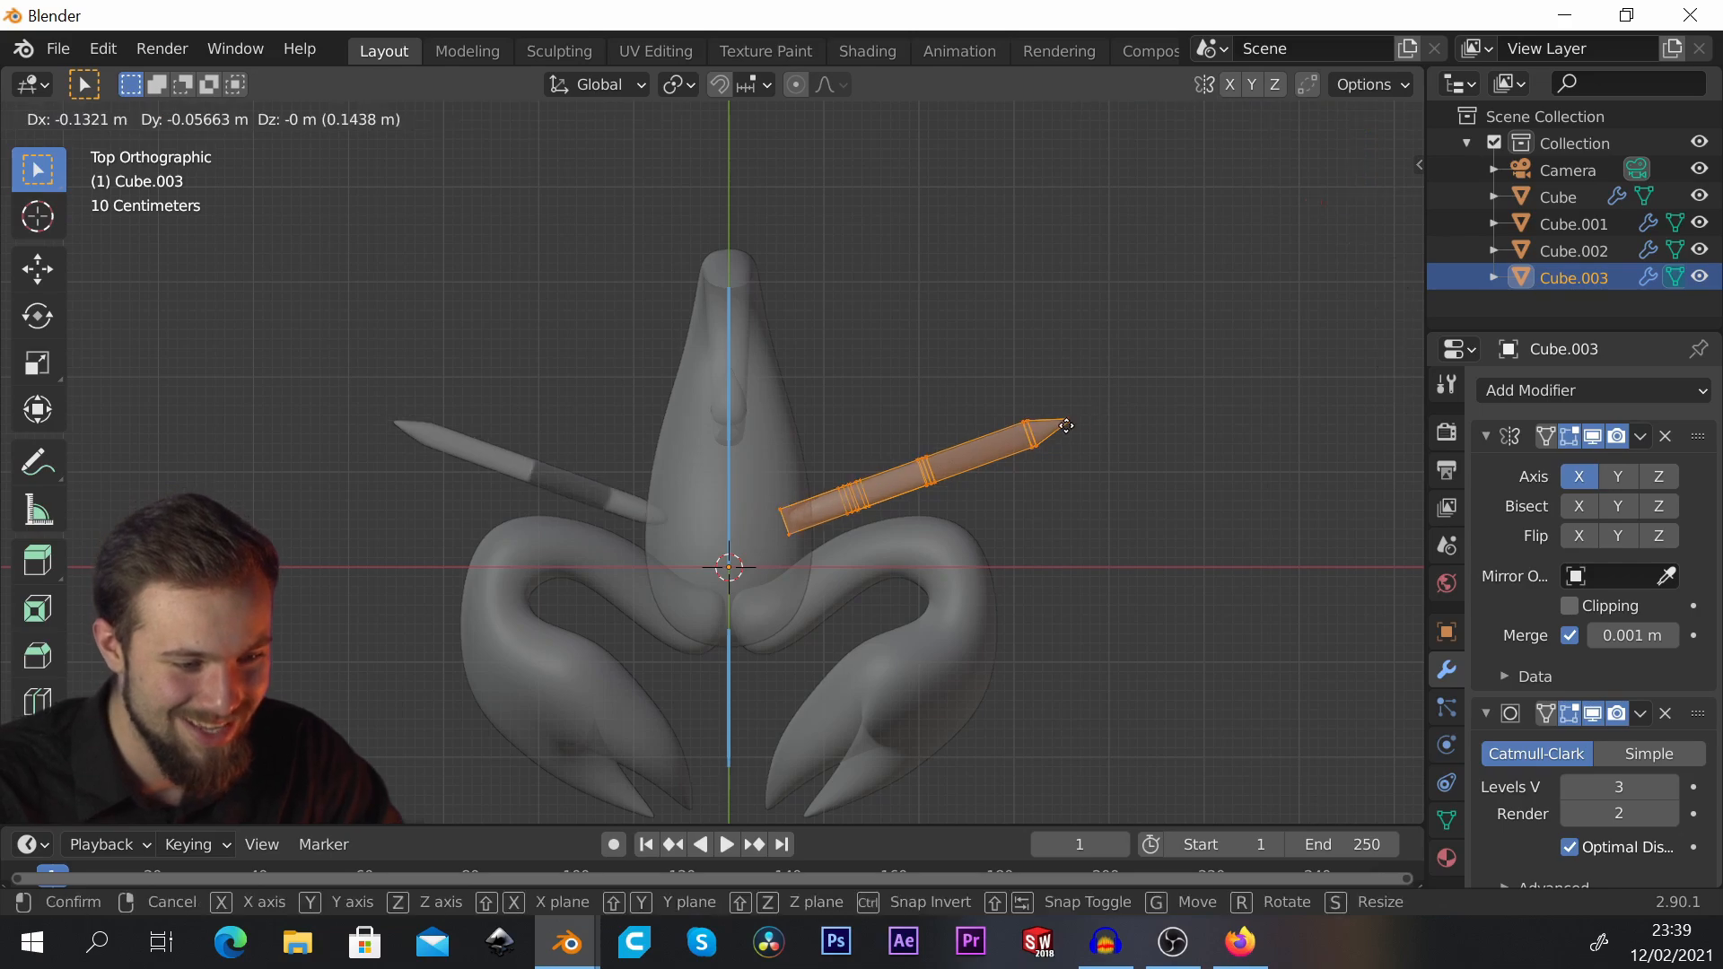
pyautogui.click(1054, 443)
pyautogui.press('Tab')
pyautogui.moveTo(1054, 443)
pyautogui.mouseDown(button='middle')
pyautogui.moveTo(374, 354)
pyautogui.moveTo(723, 223)
pyautogui.mouseUp(button='middle')
pyautogui.press('KP_7')
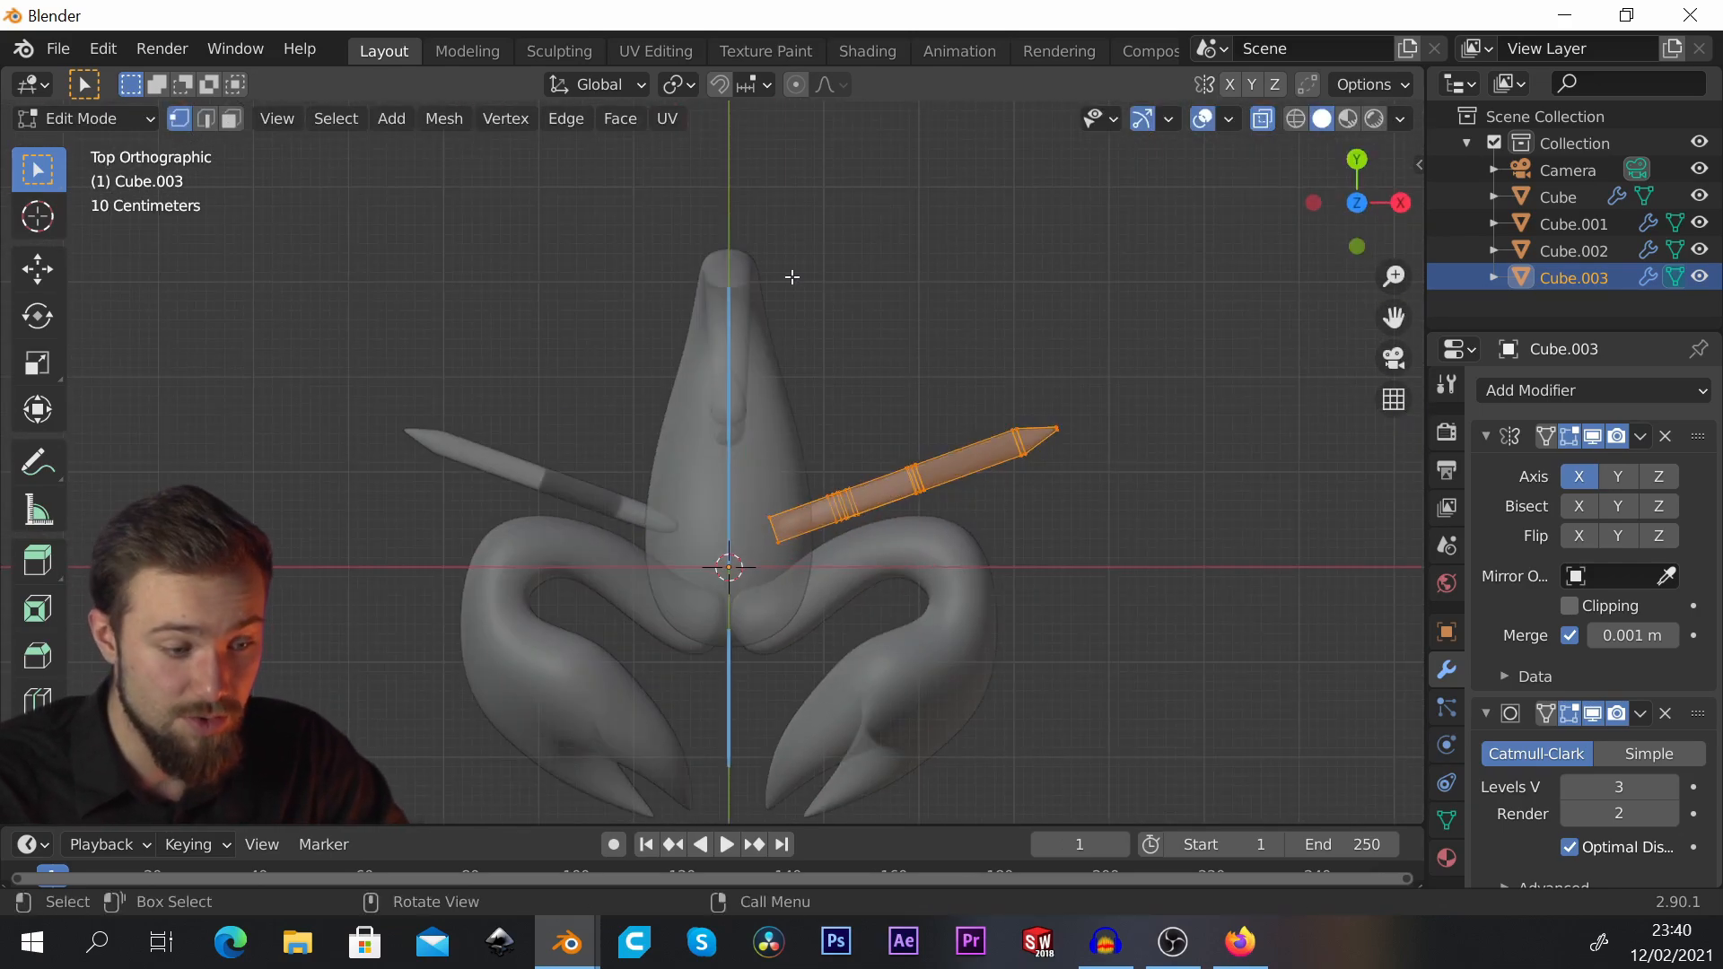
# Step: Deselect and reselect all of the leg's geometry several times
pyautogui.scroll(2, 898, 395)
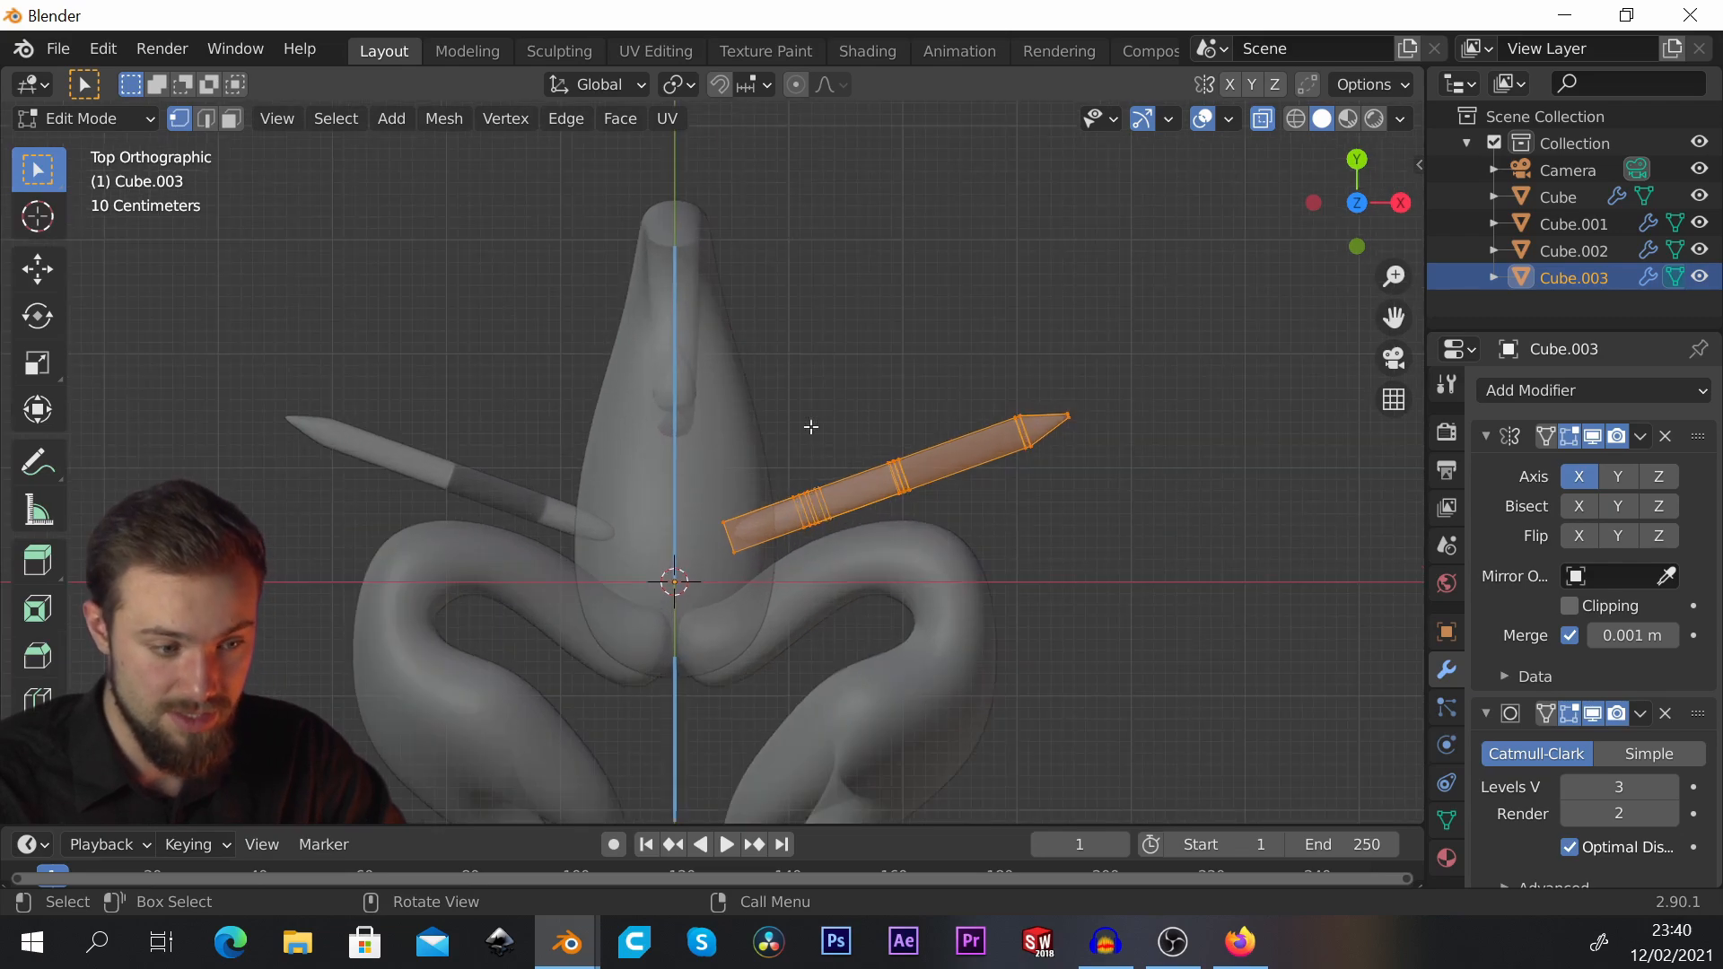
pyautogui.hotkey('alt', 'a')
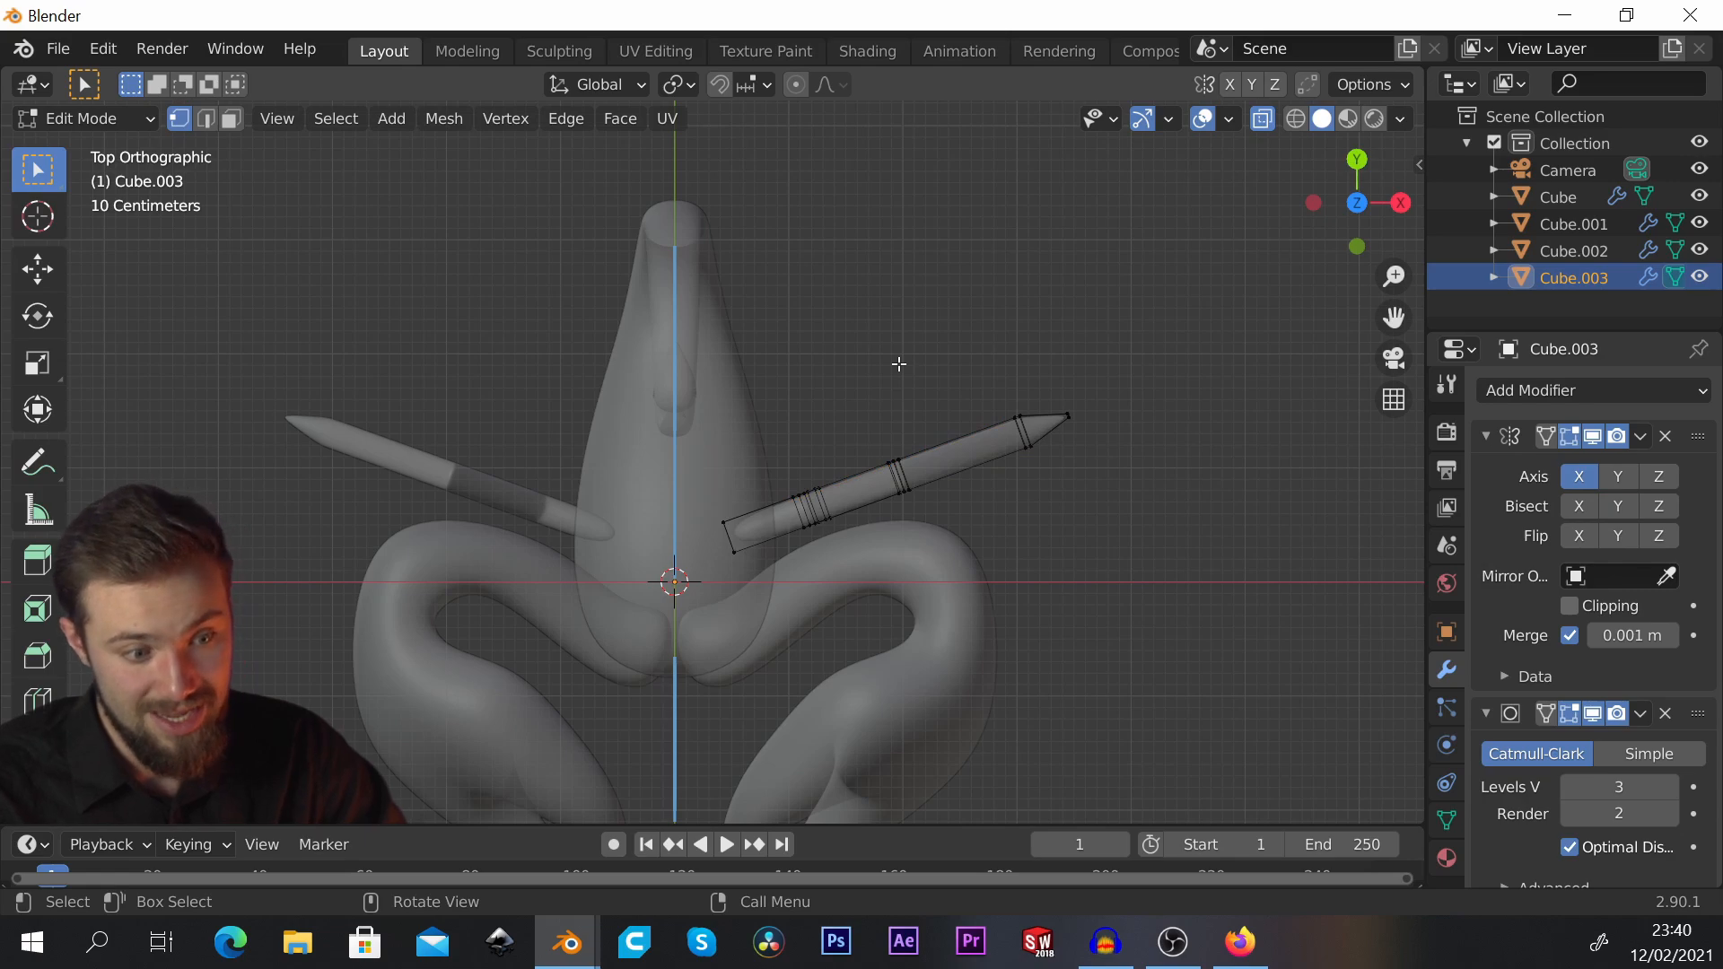
pyautogui.press('a')
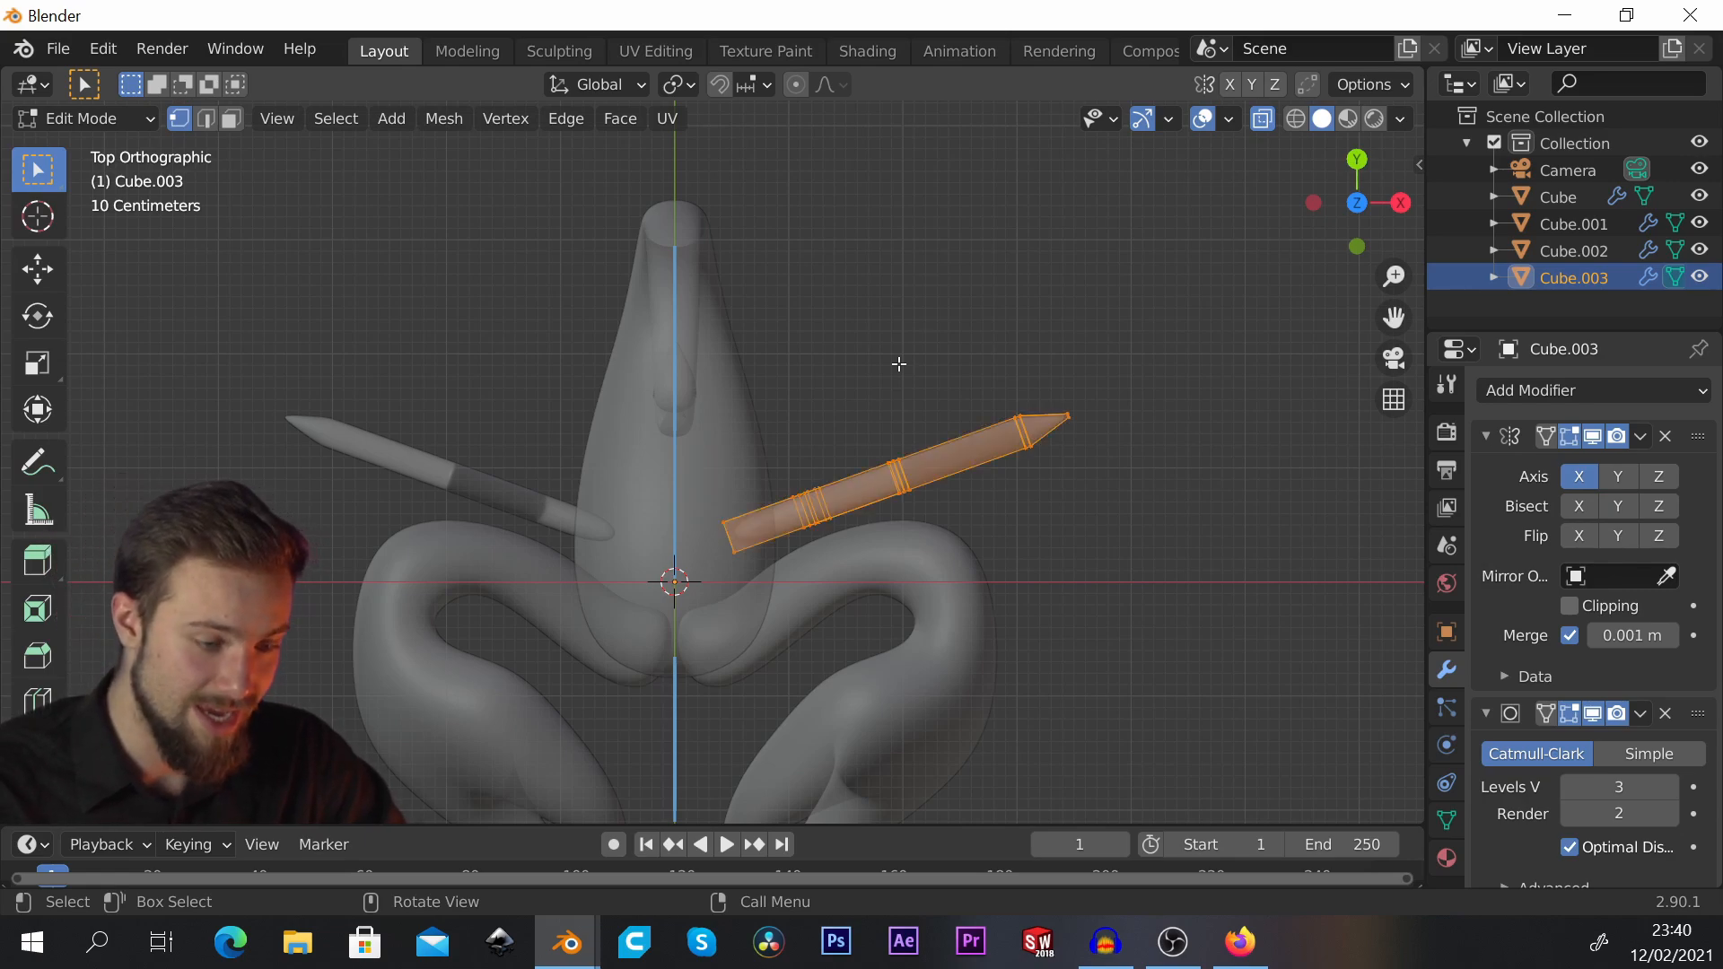
pyautogui.hotkey('alt', 'a')
pyautogui.press('a')
pyautogui.hotkey('alt', 'a')
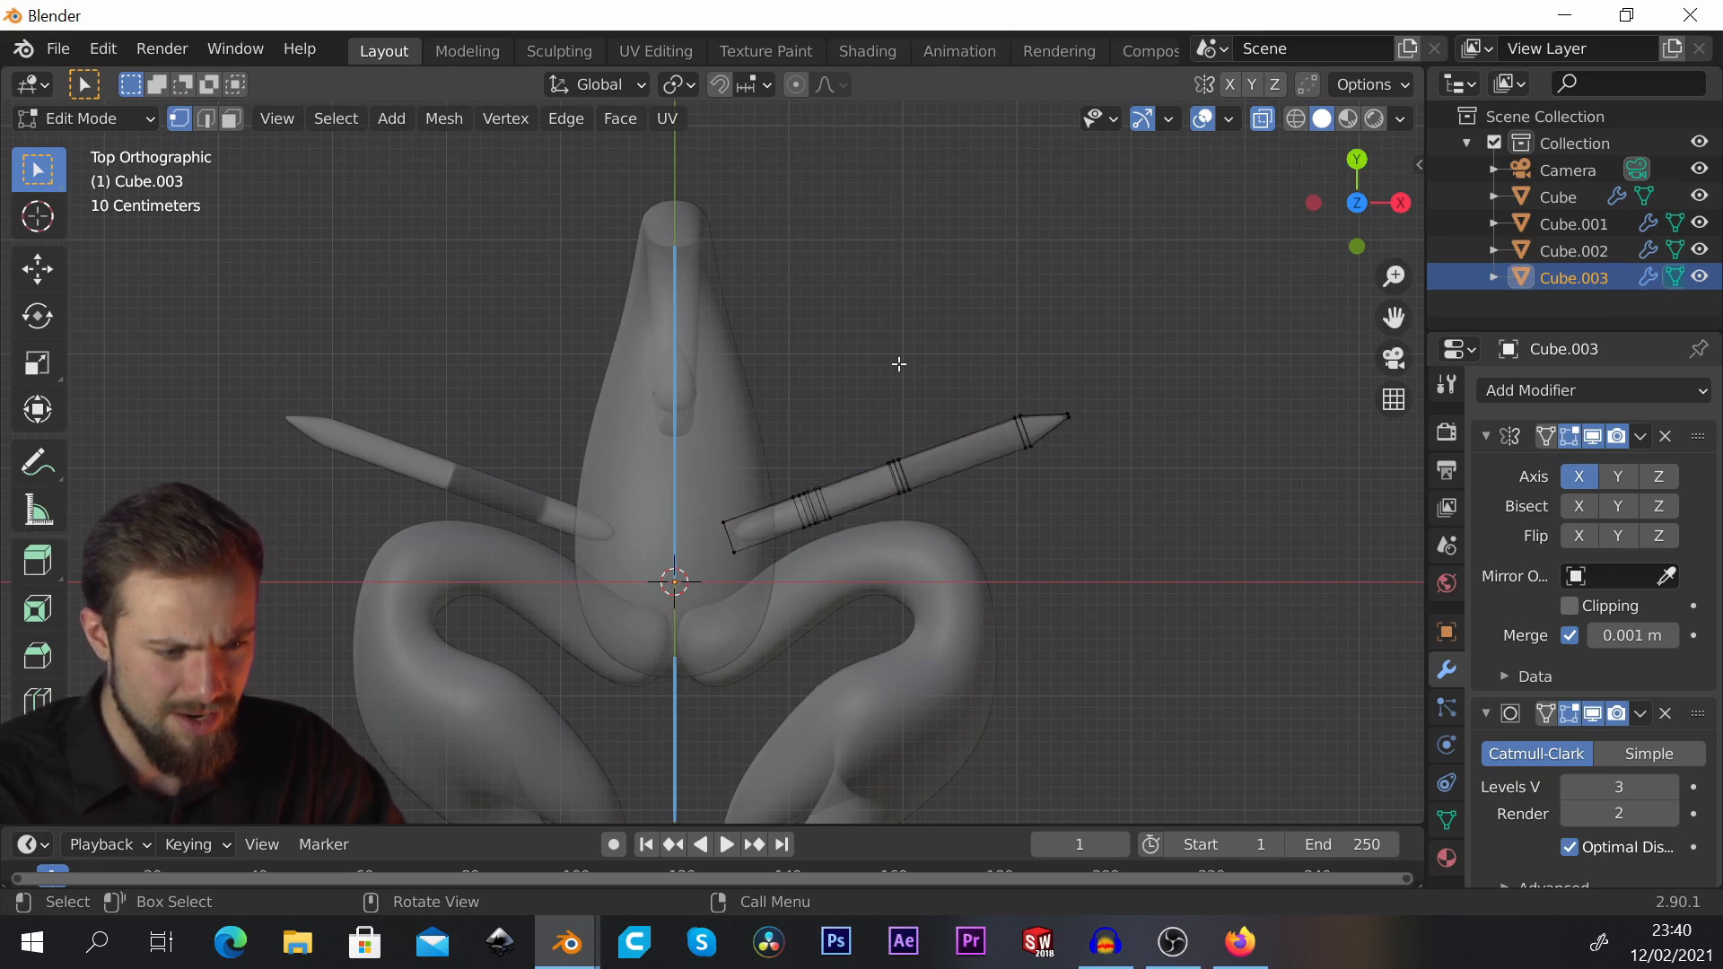
pyautogui.press('a')
pyautogui.hotkey('alt', 'a')
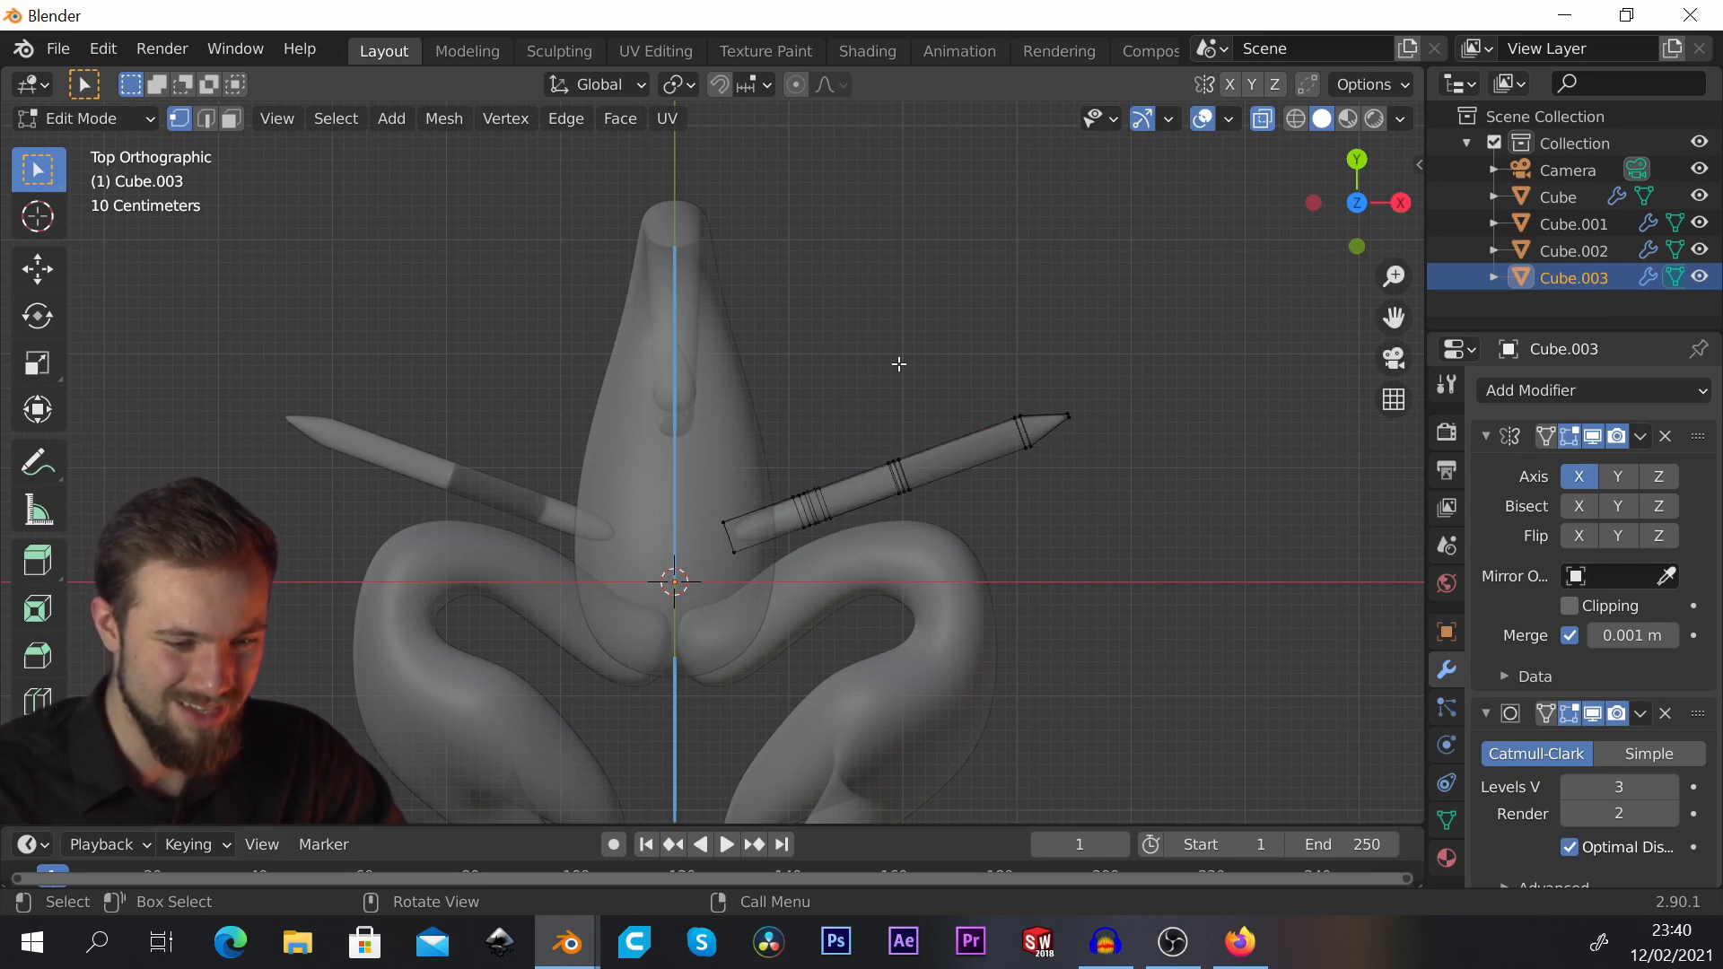
pyautogui.press('a')
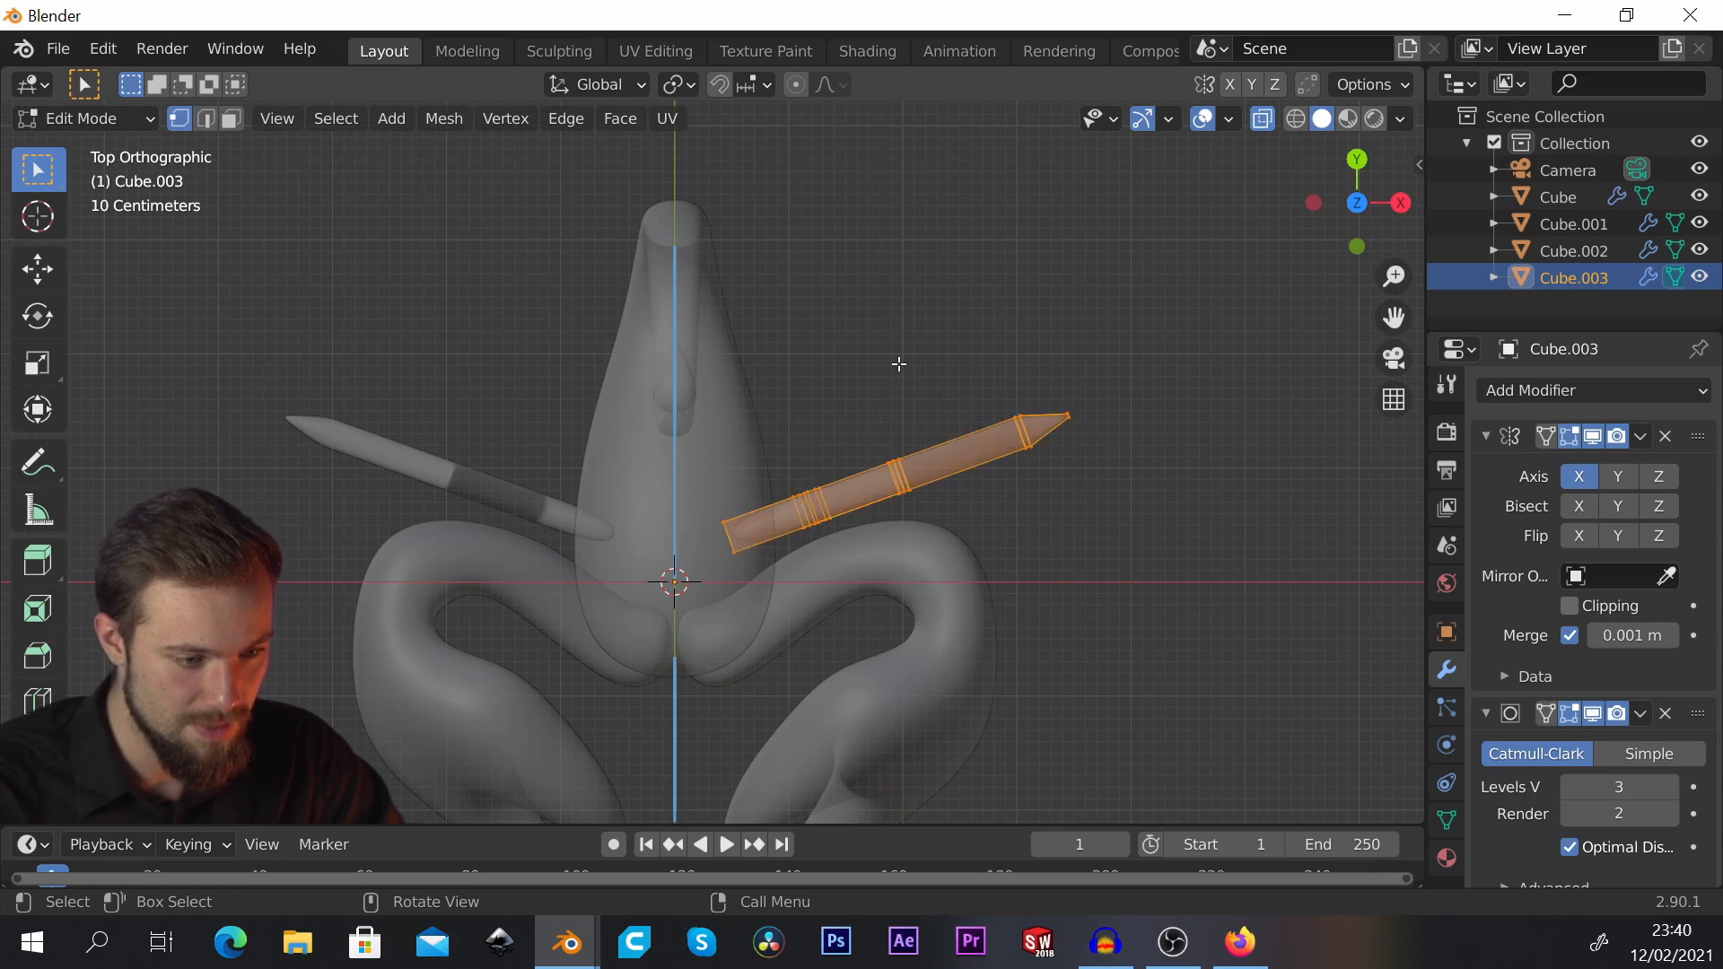
pyautogui.hotkey('alt', 'a')
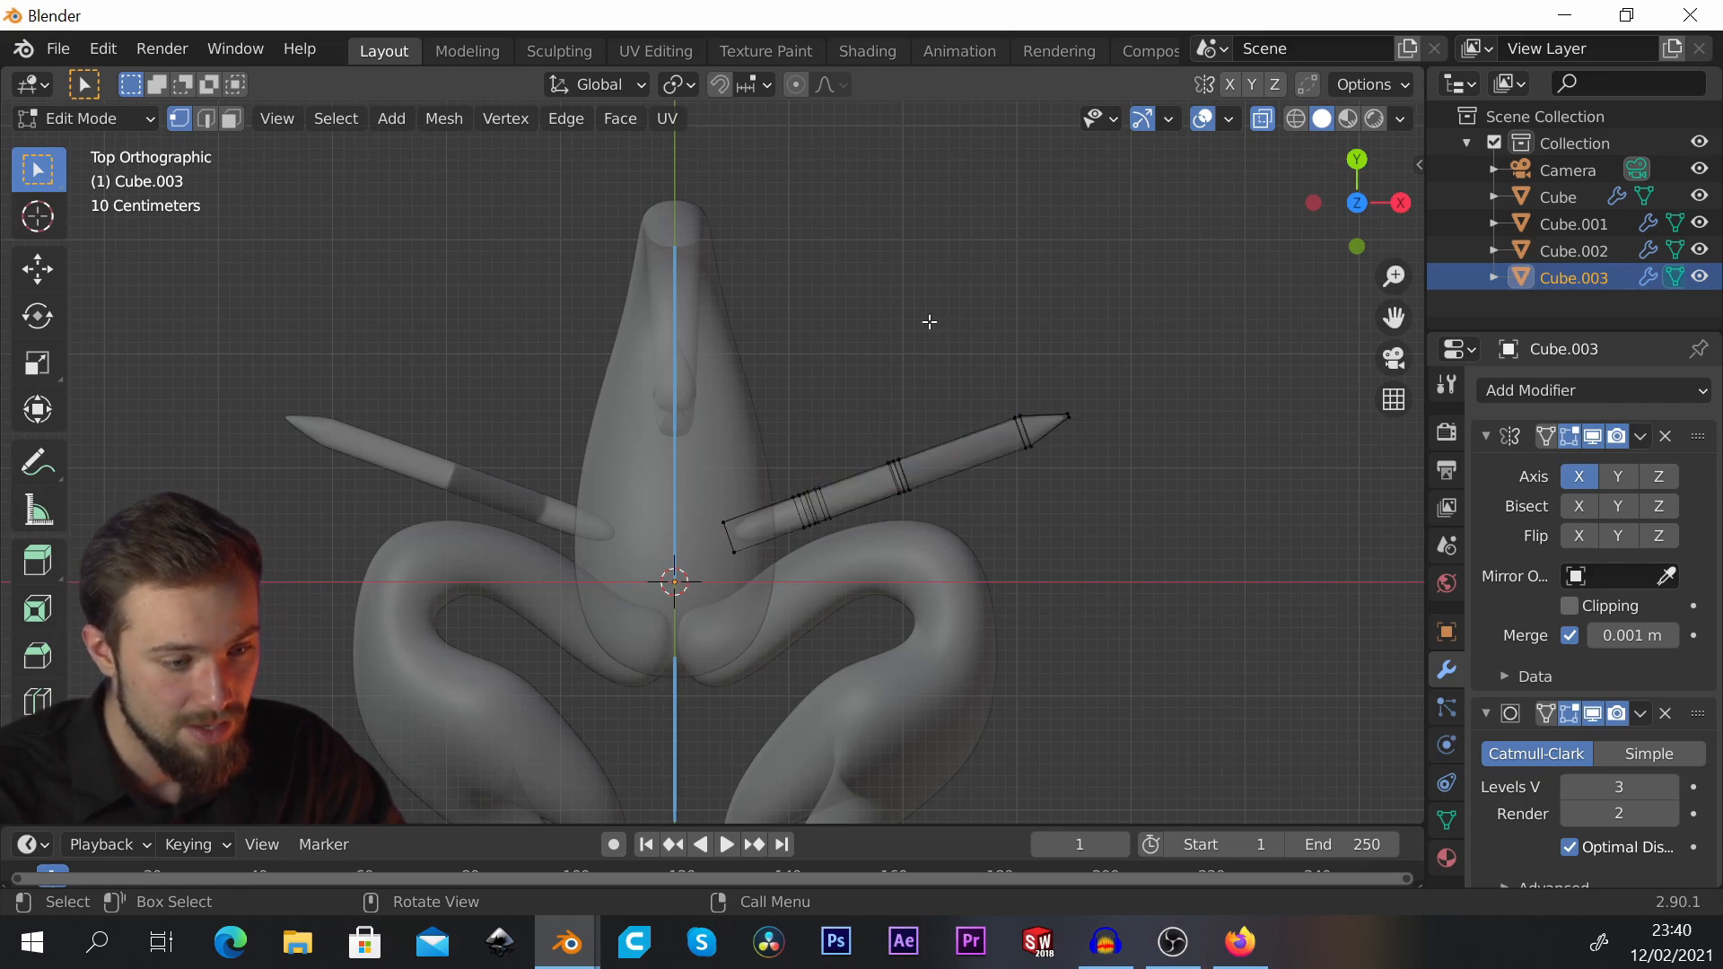
# Step: Select the whole leg and duplicate it backward along the Y axis by about 0.6 m
pyautogui.press('a')
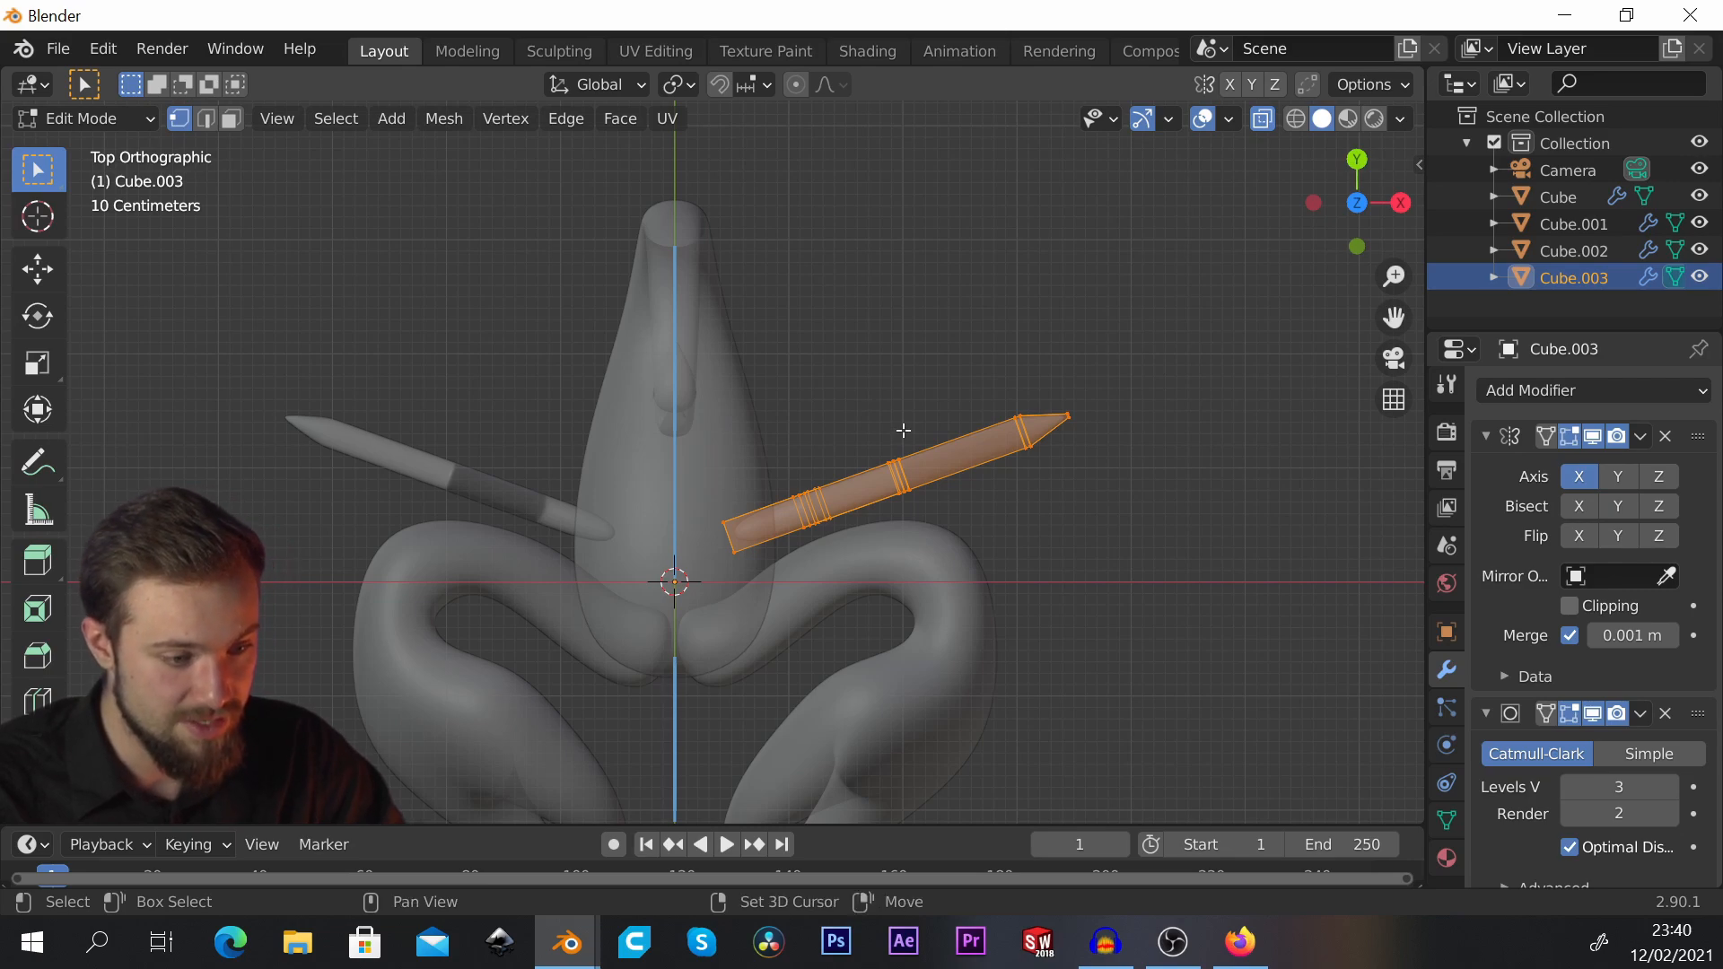
pyautogui.hotkey('shift', 'd')
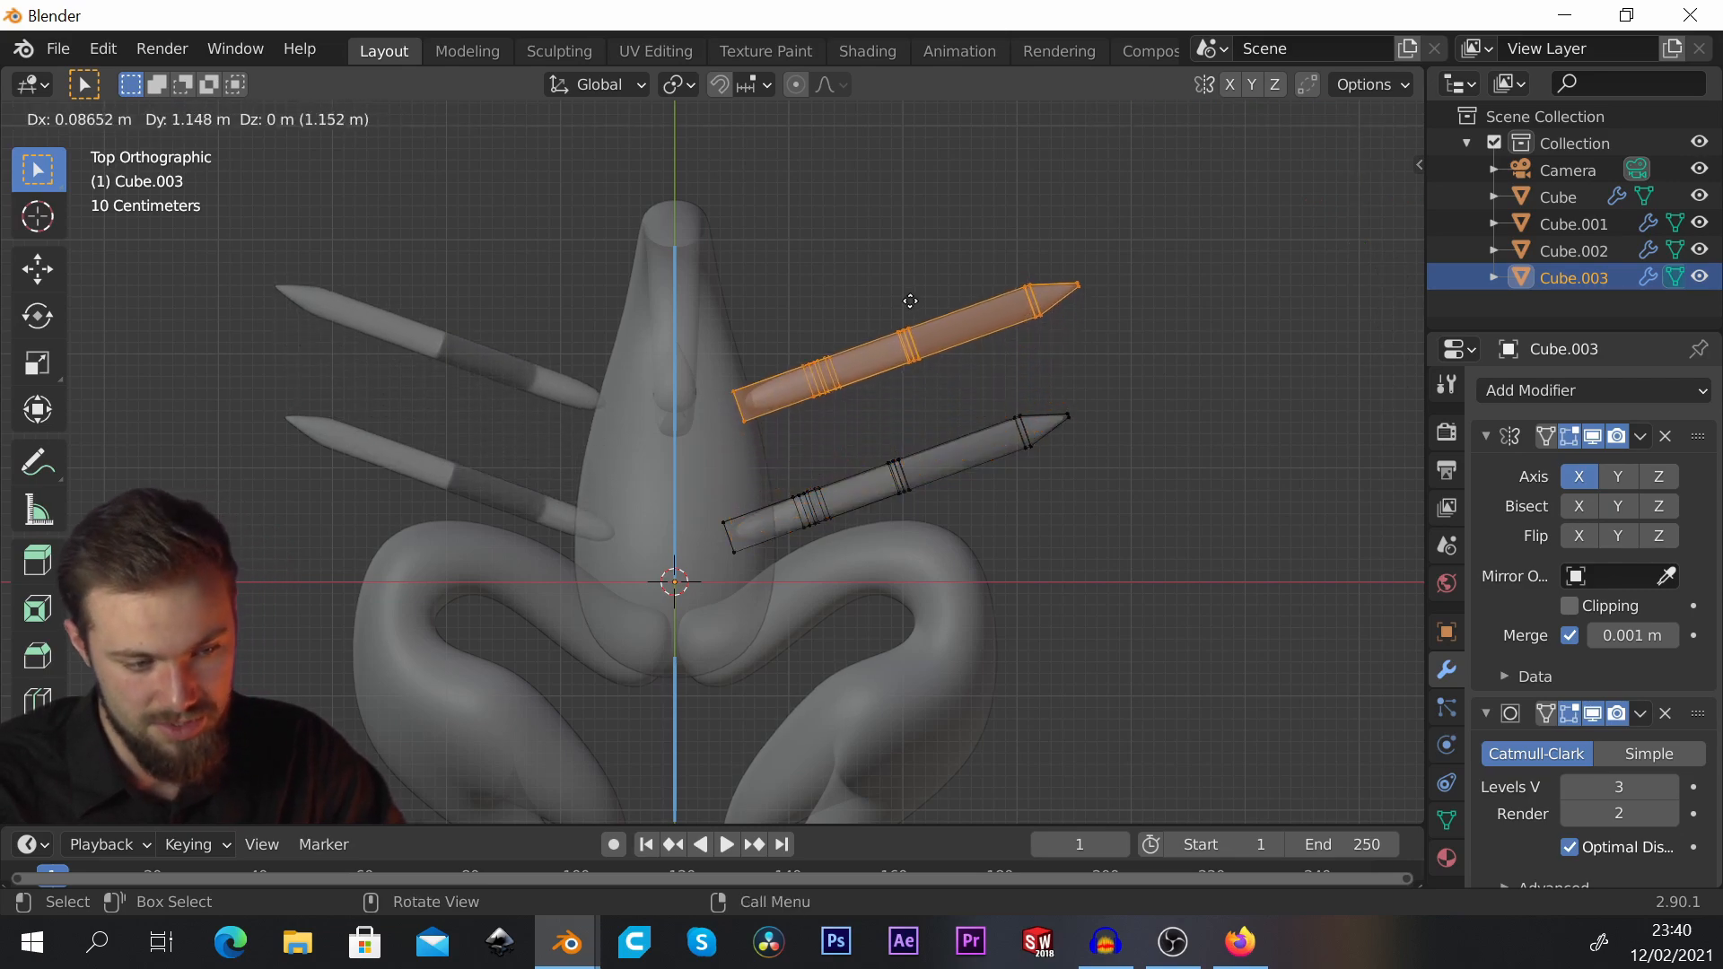
pyautogui.press('y')
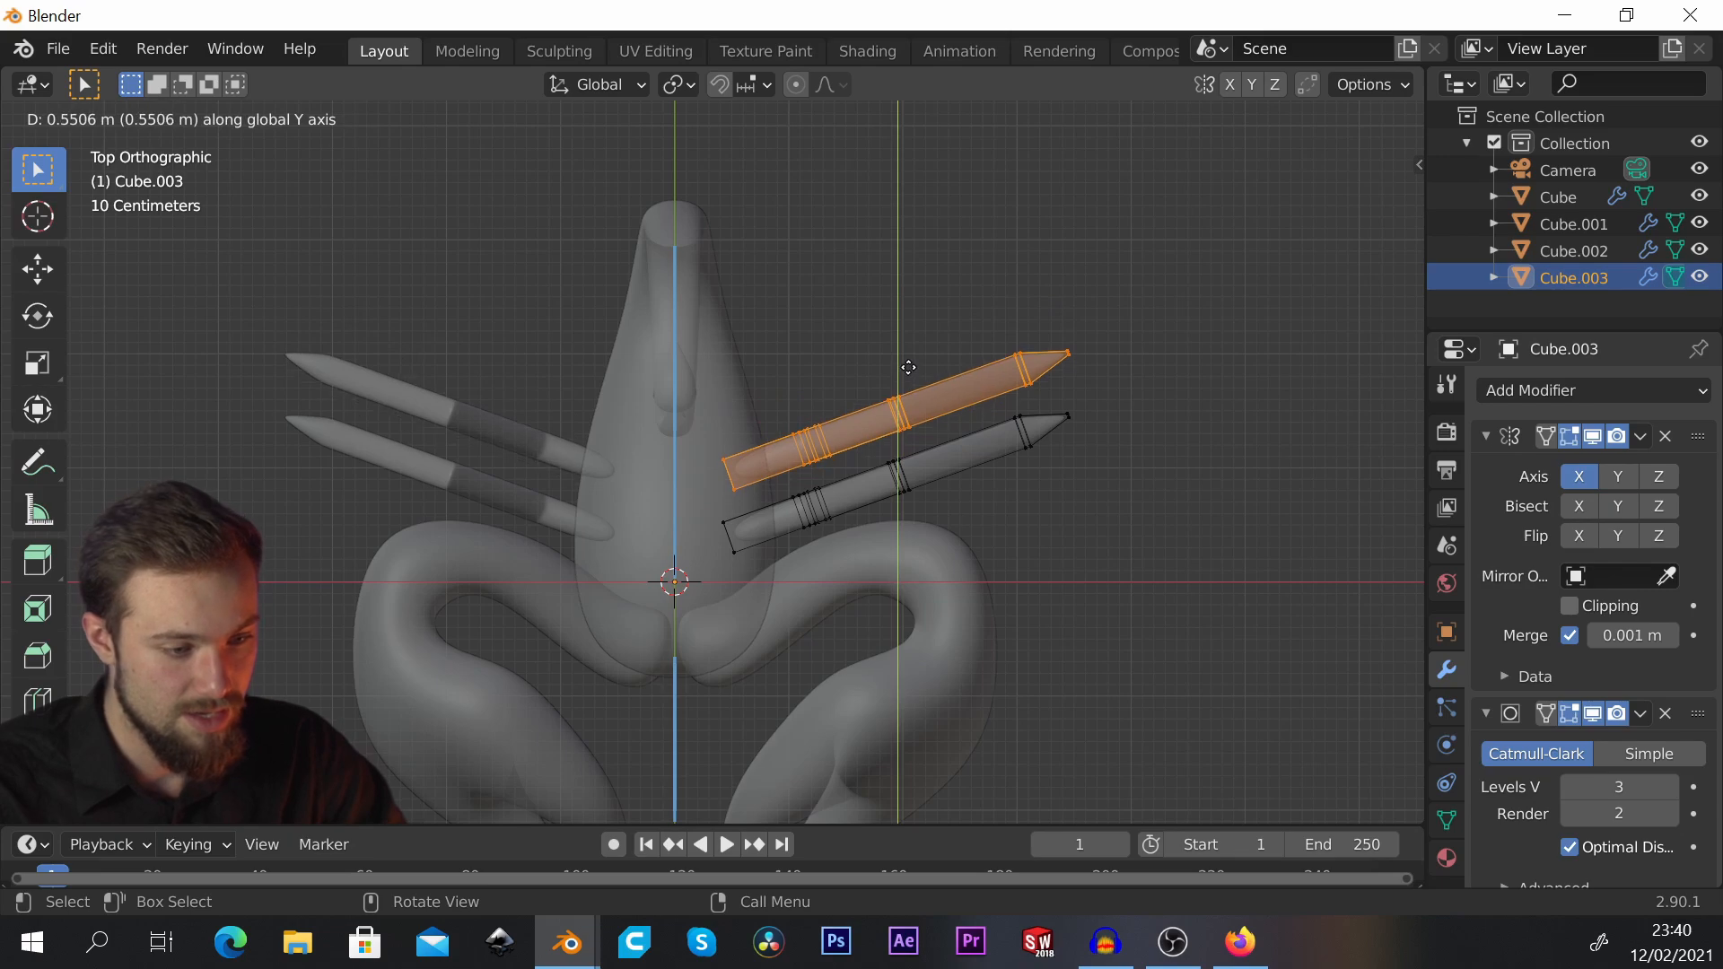
pyautogui.click(912, 360)
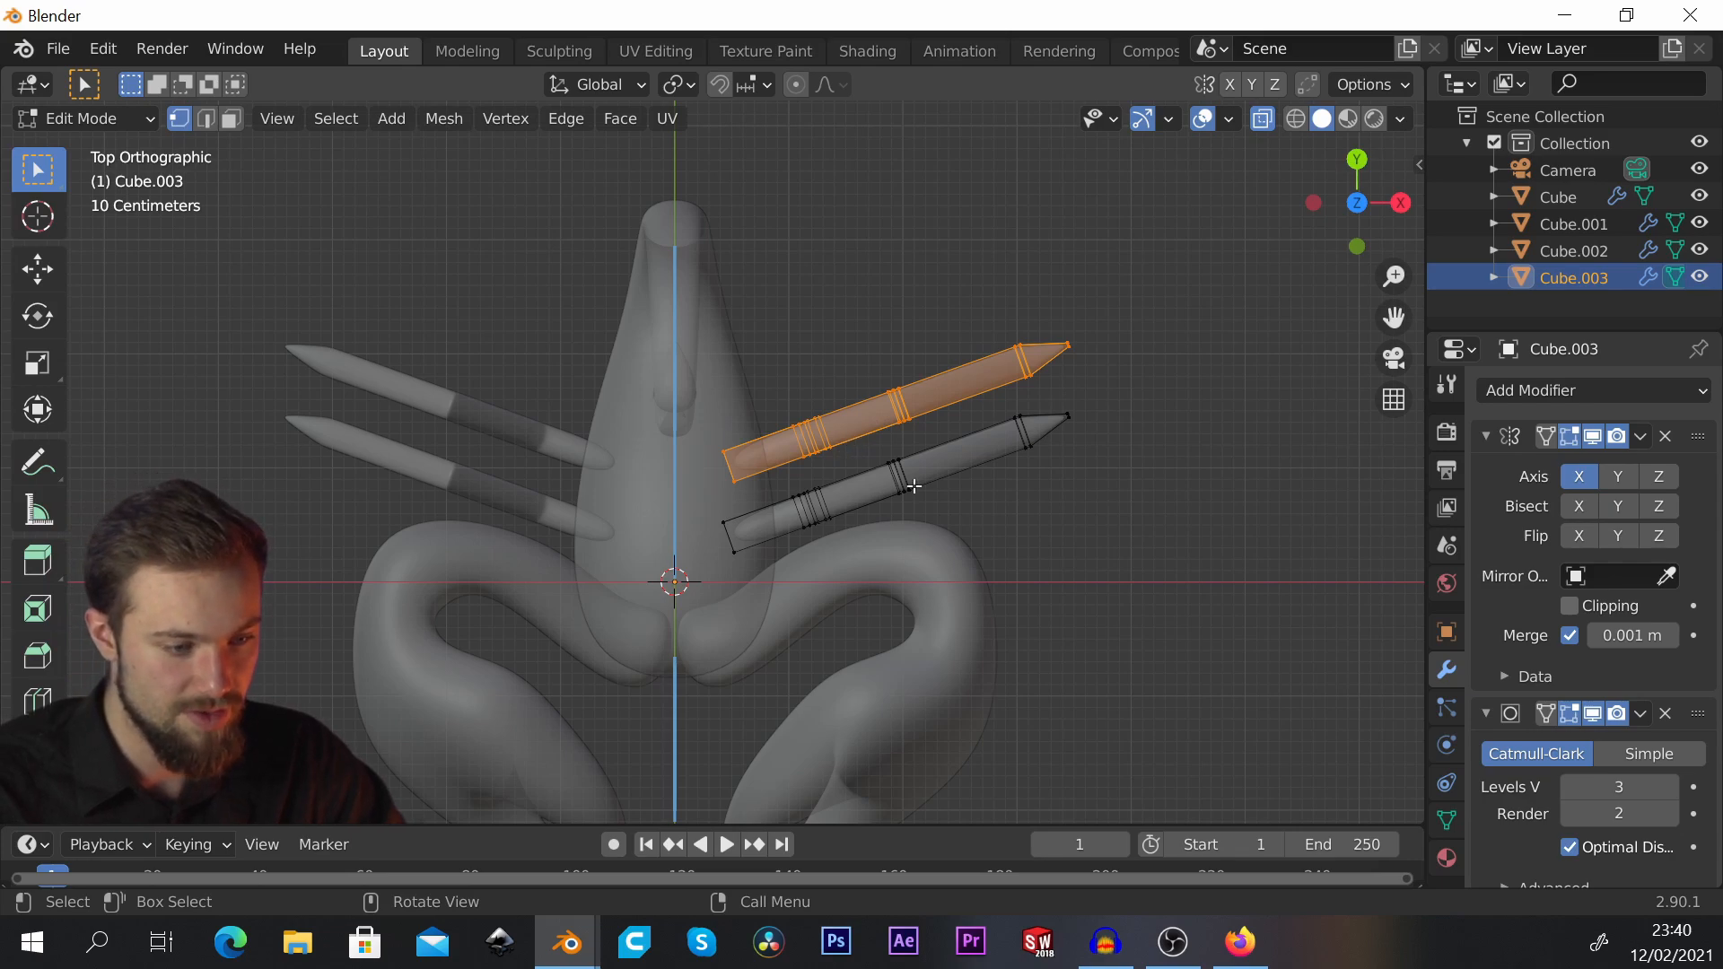
# Step: Rotate the second leg further backward and move its base against the body to fan it from the first
pyautogui.keyDown('shift'); pyautogui.moveTo(673, 399); pyautogui.dragTo(713, 413, button='middle'); pyautogui.keyUp('shift')
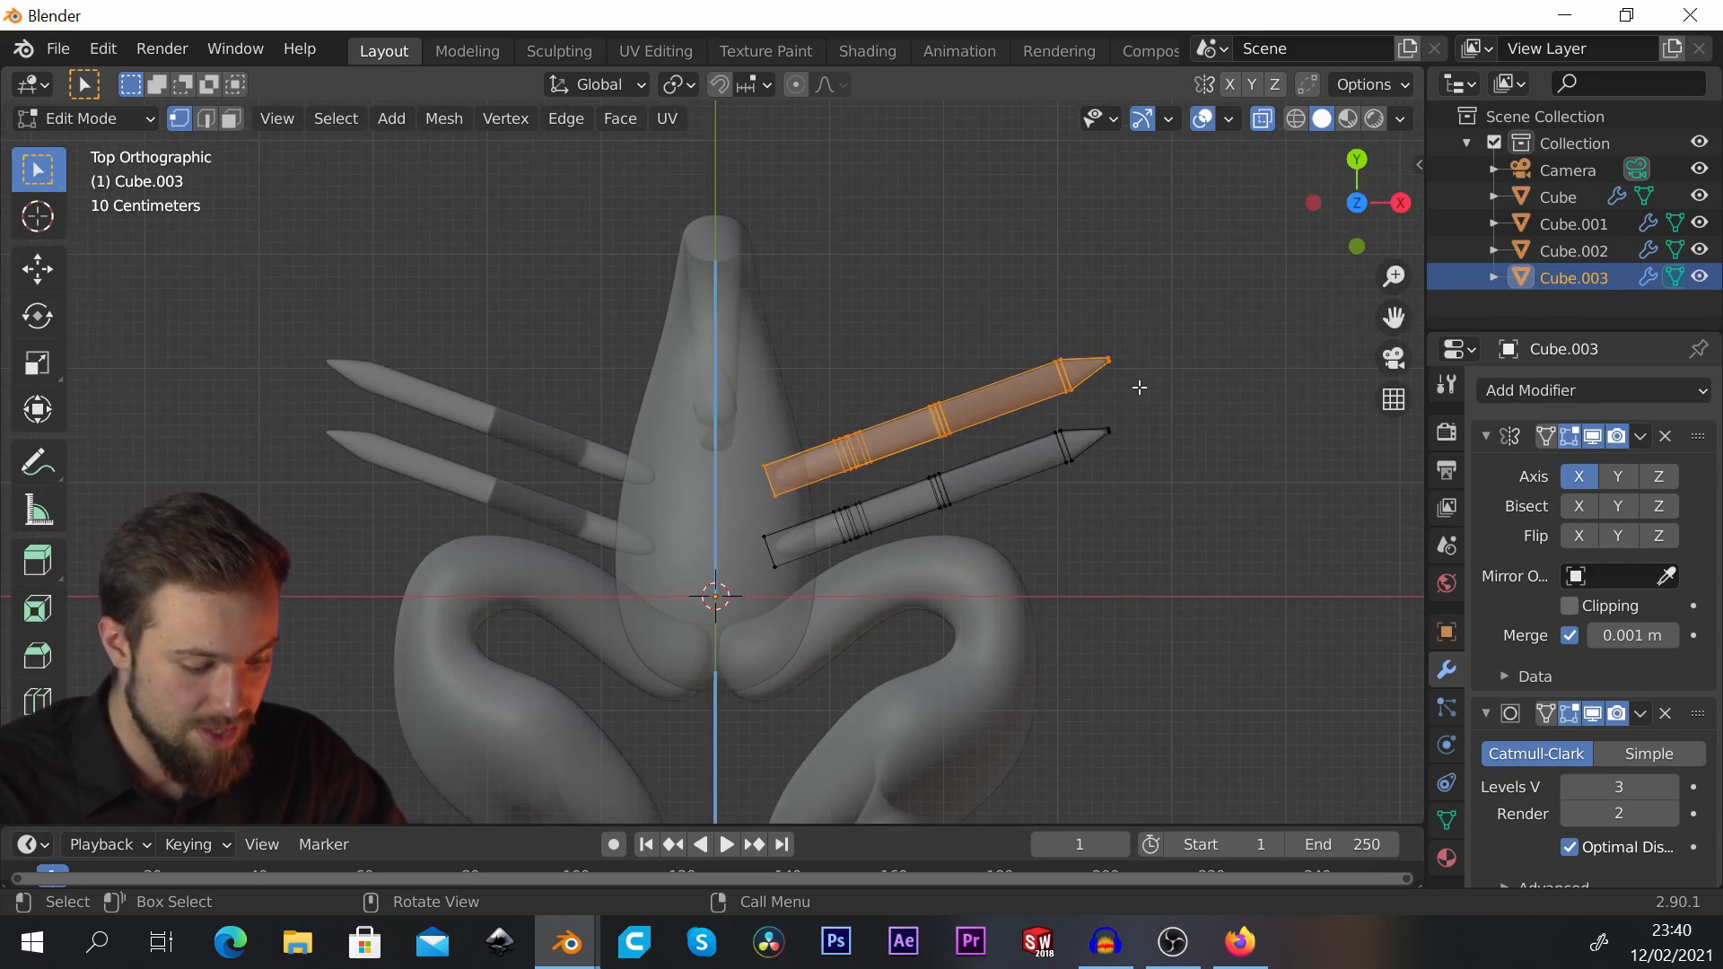
pyautogui.press('r')
pyautogui.click(1146, 346)
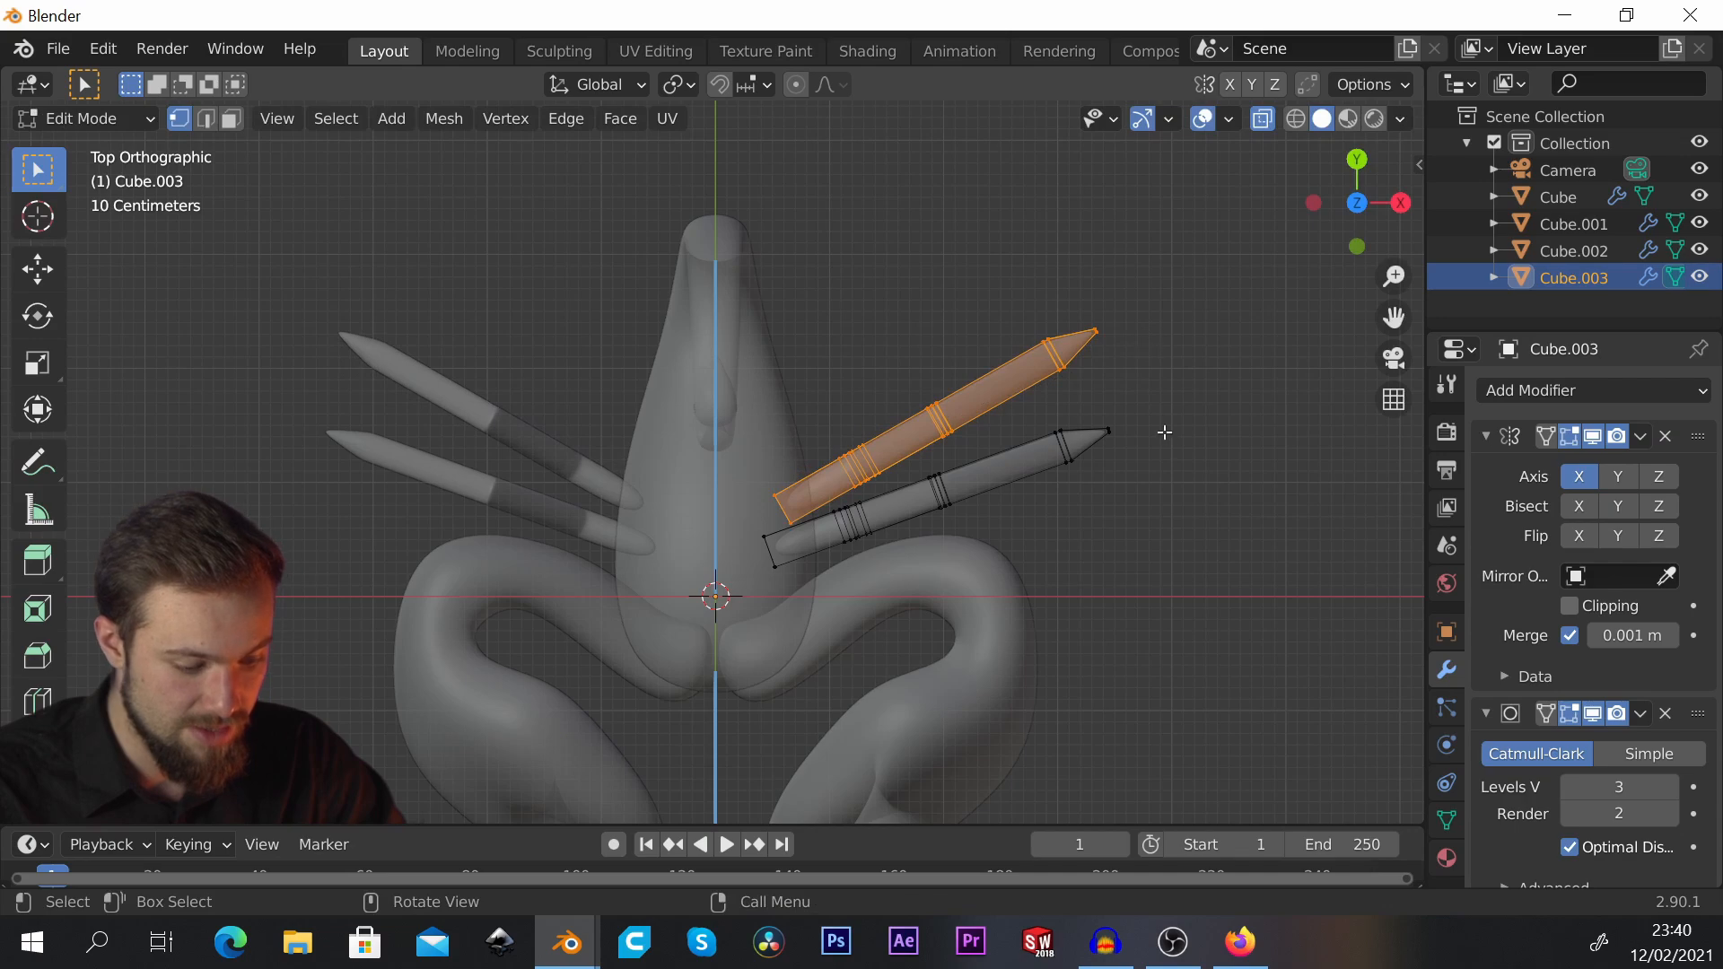
pyautogui.press('g')
pyautogui.click(1153, 435)
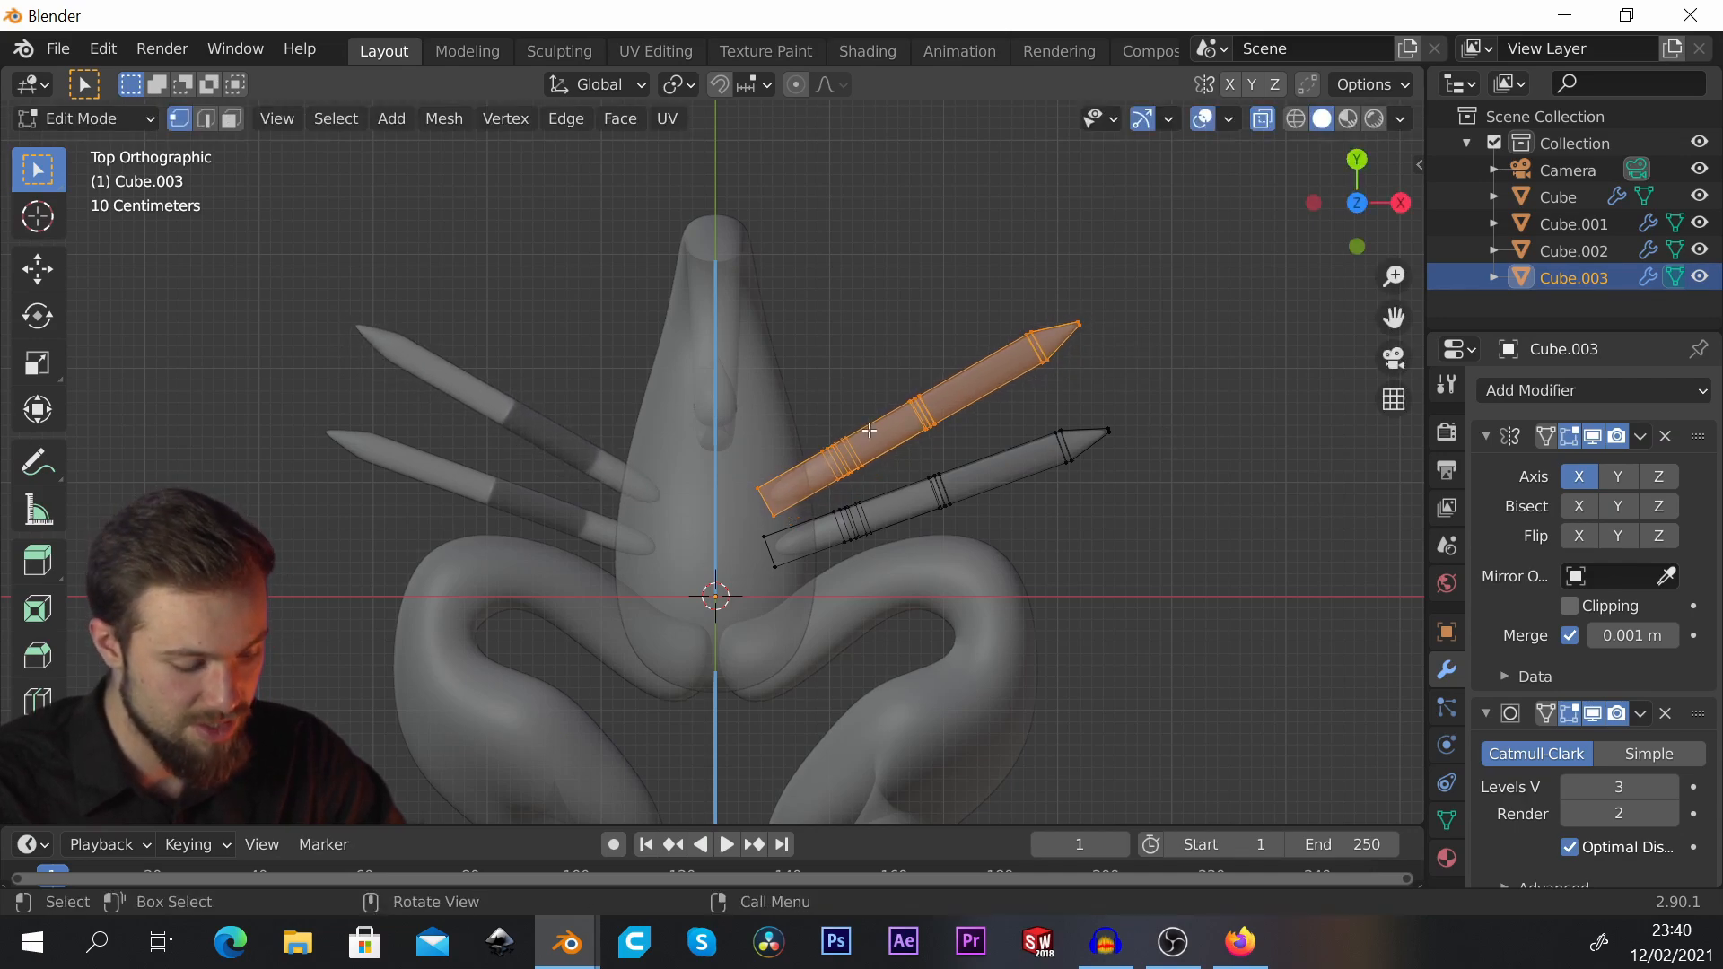
# Step: Add a third leg by duplicating the second along the Y axis, angling it further back with its base against the body
pyautogui.hotkey('shift', 'd')
pyautogui.press('y')
pyautogui.click(937, 369)
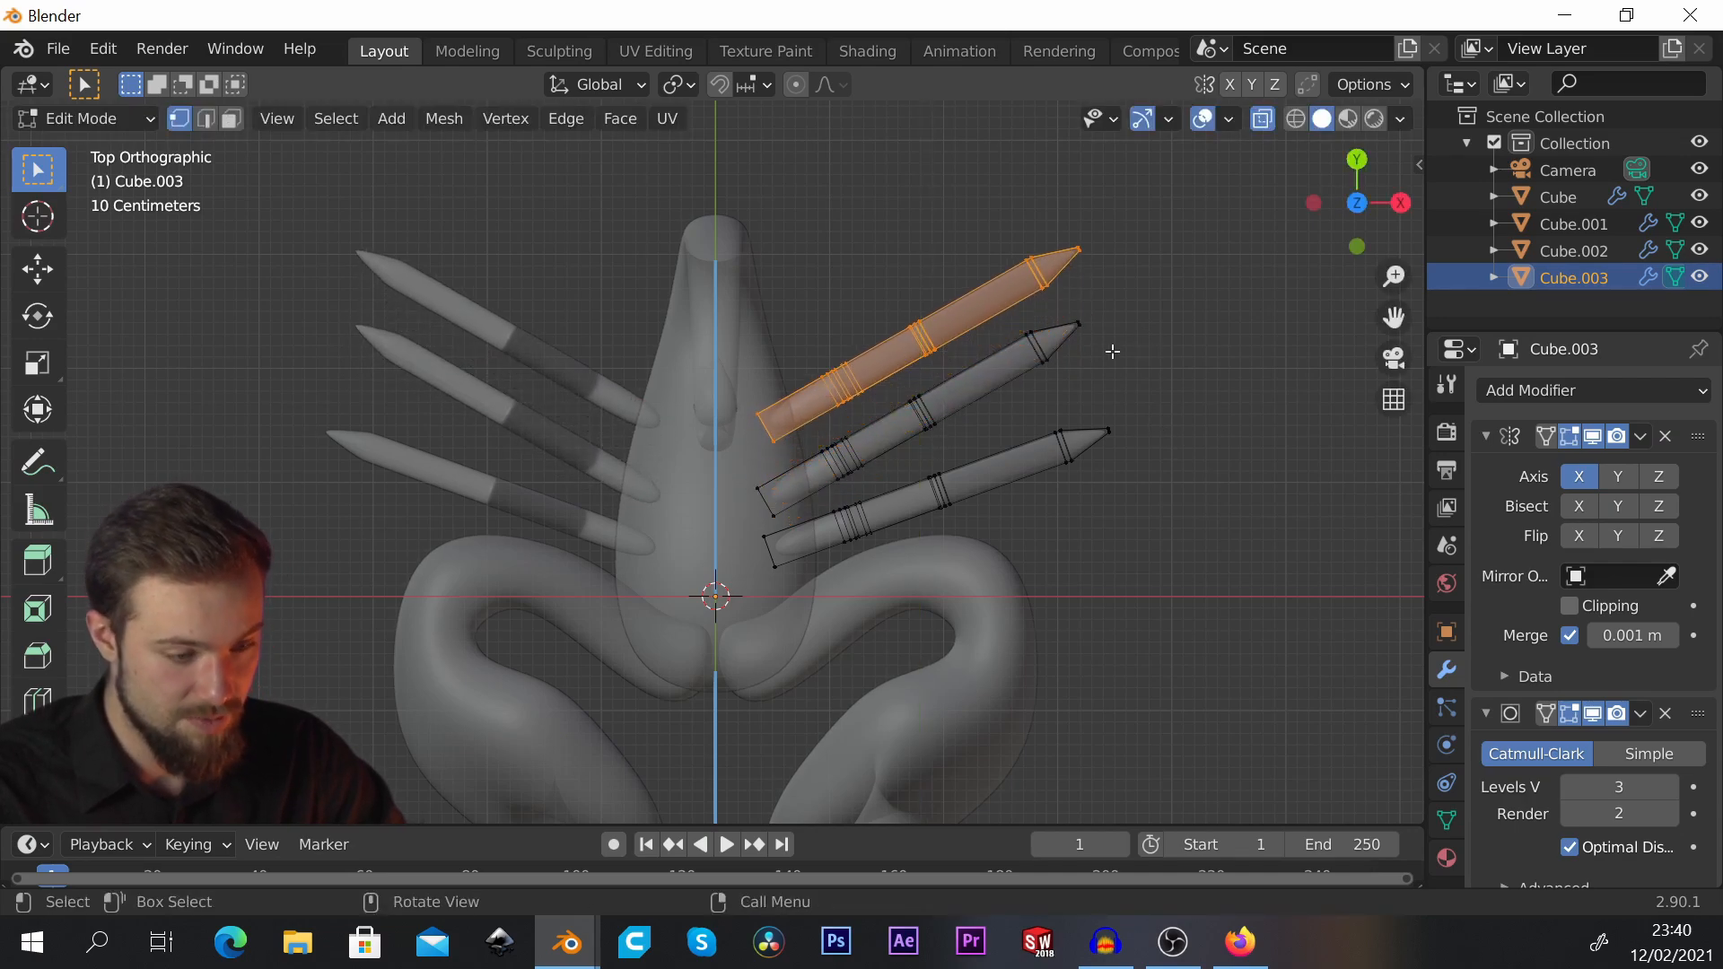
pyautogui.press('r')
pyautogui.click(1112, 305)
pyautogui.press('g')
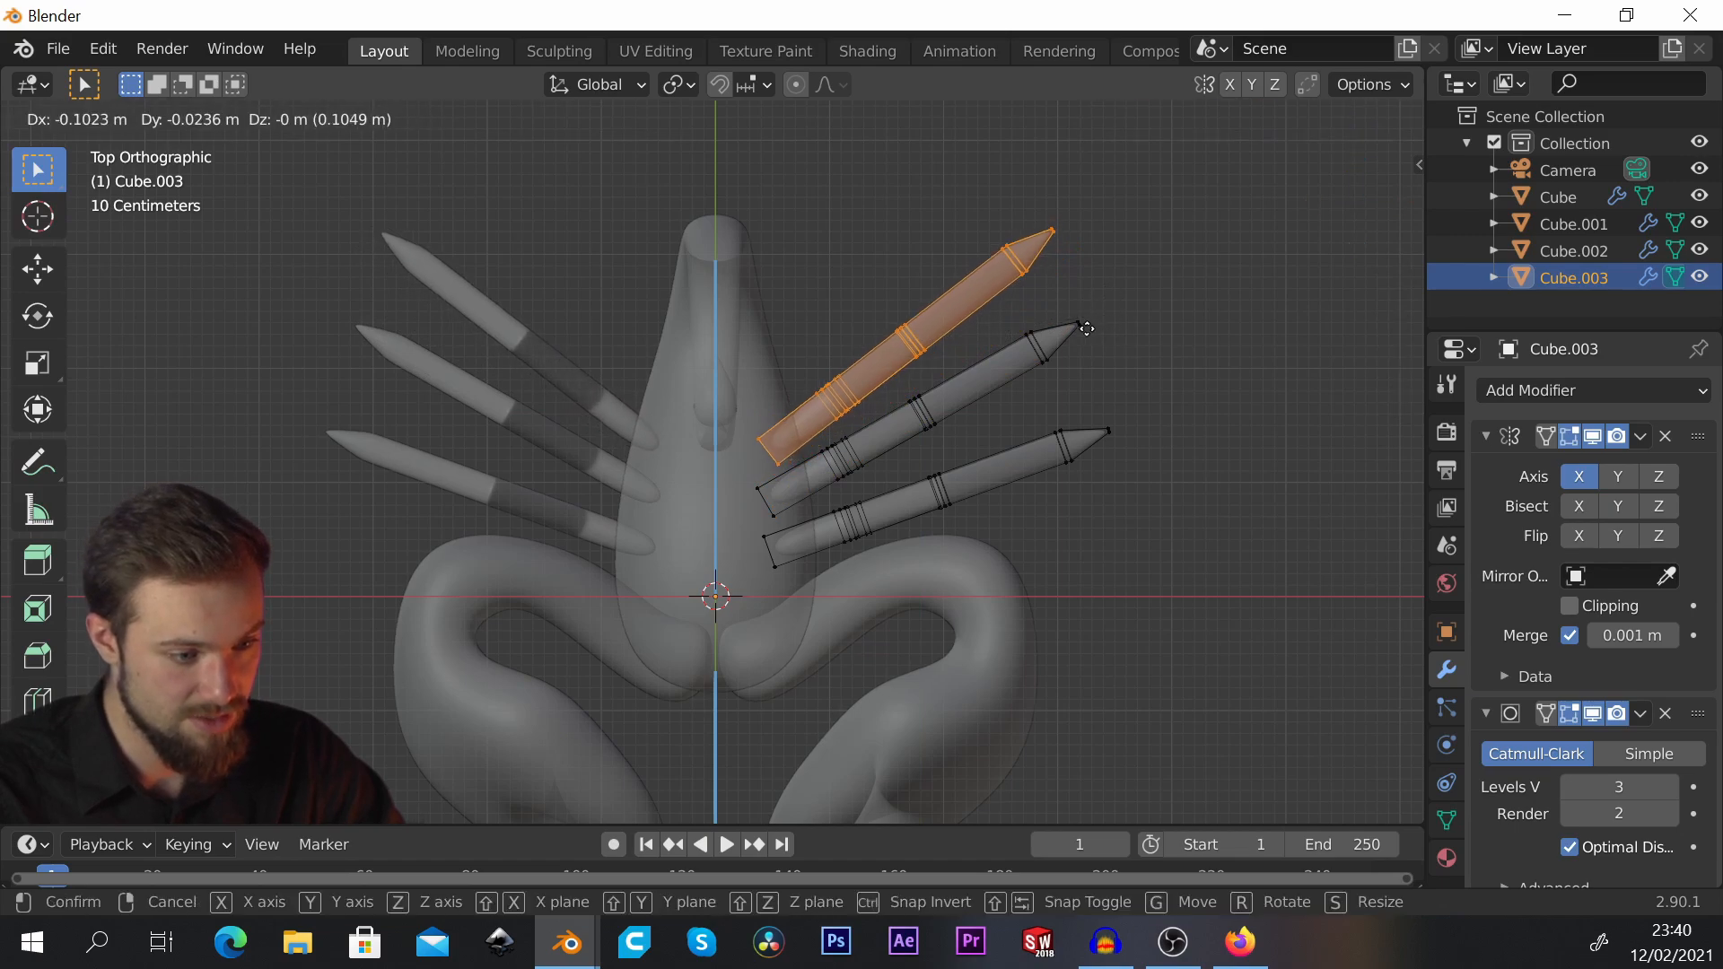
pyautogui.click(1080, 331)
# Step: Add a fourth leg by duplicating the third along the Y axis, rotating it further back and moving its base against the body
pyautogui.hotkey('shift', 'd')
pyautogui.press('y')
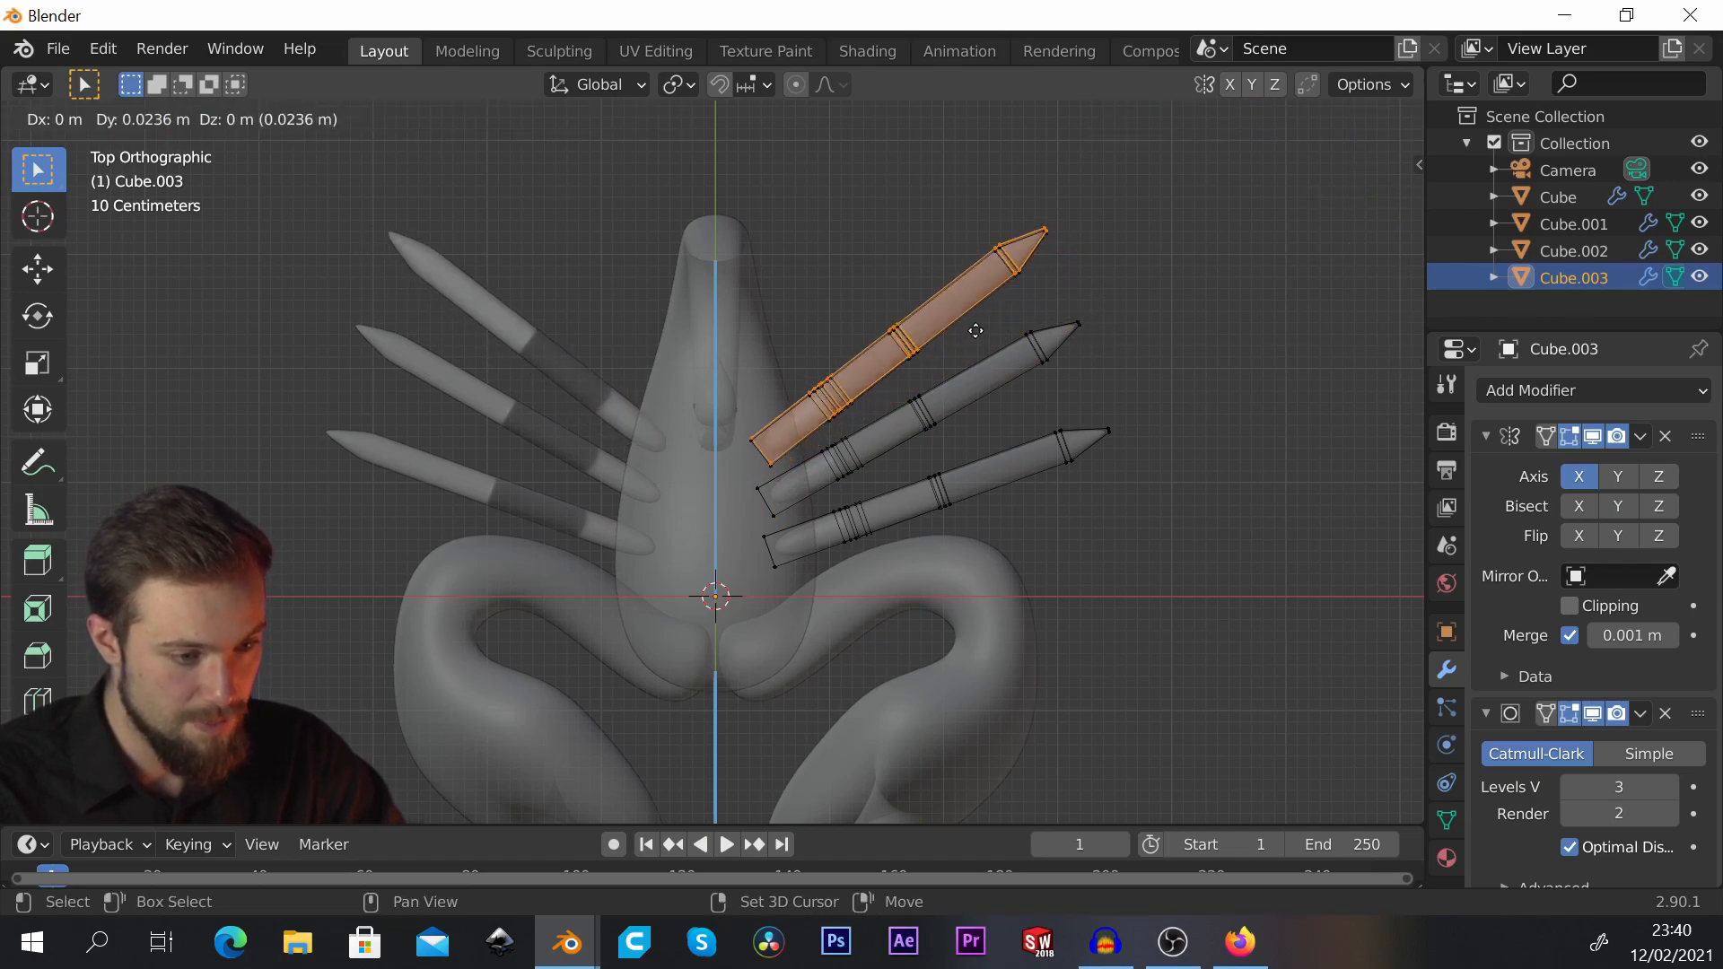
pyautogui.click(979, 289)
pyautogui.press('r')
pyautogui.click(1032, 222)
pyautogui.press('g')
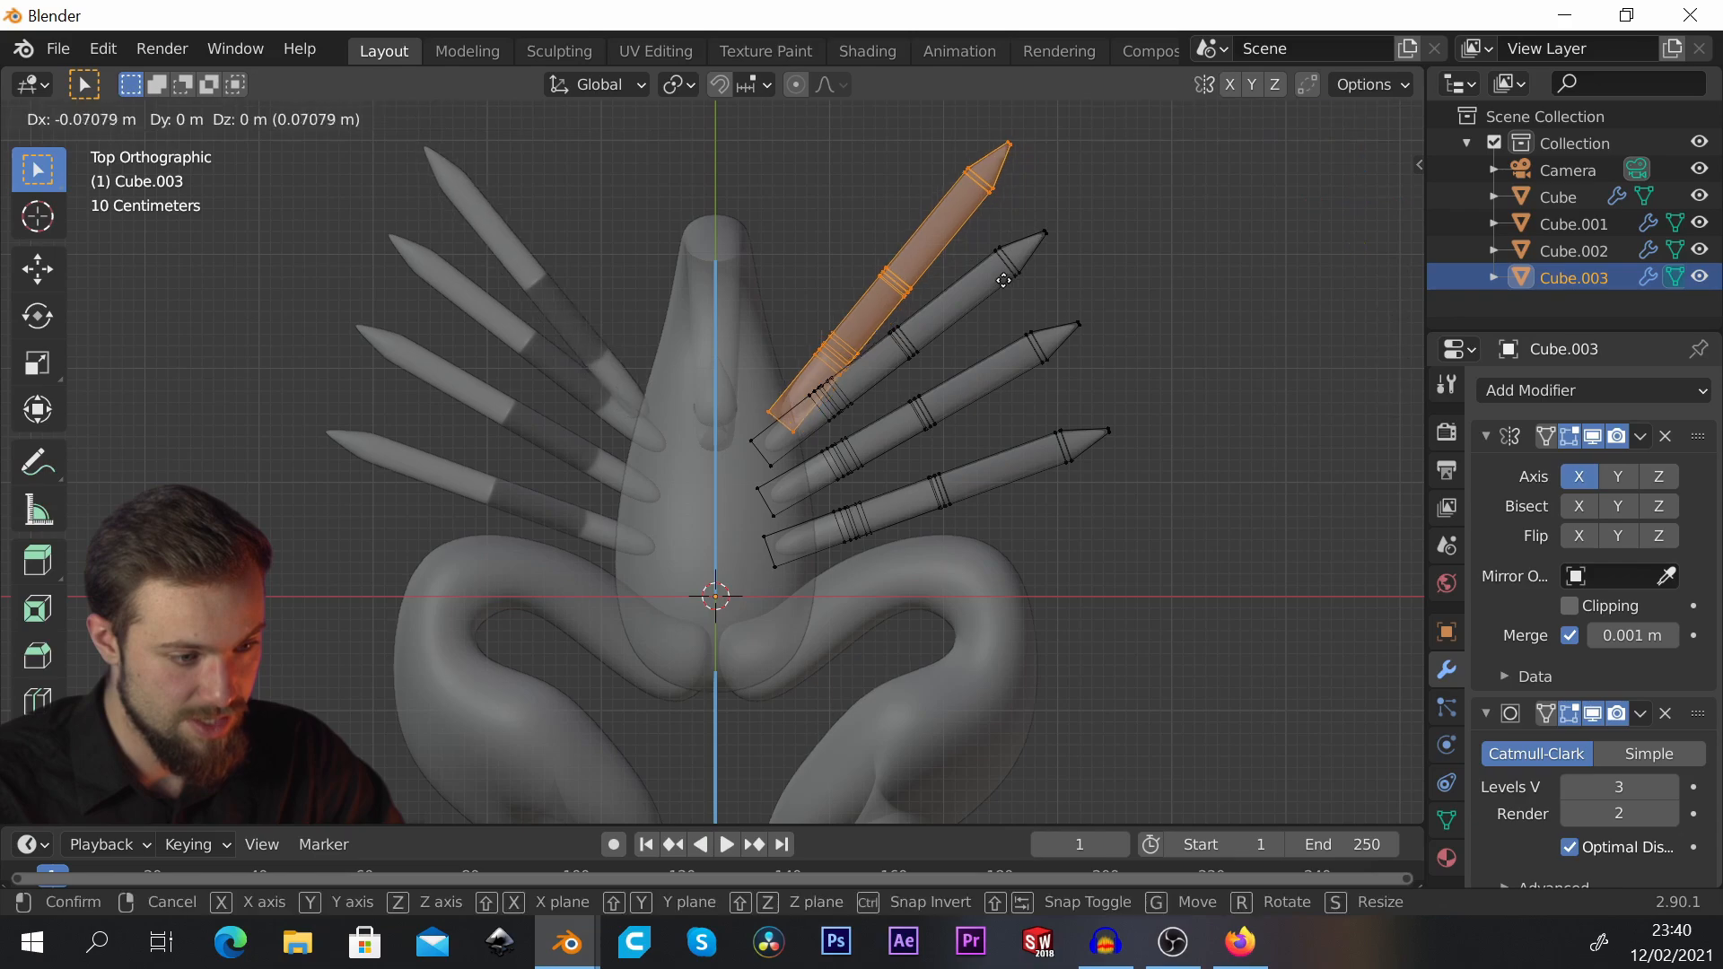
pyautogui.click(1051, 295)
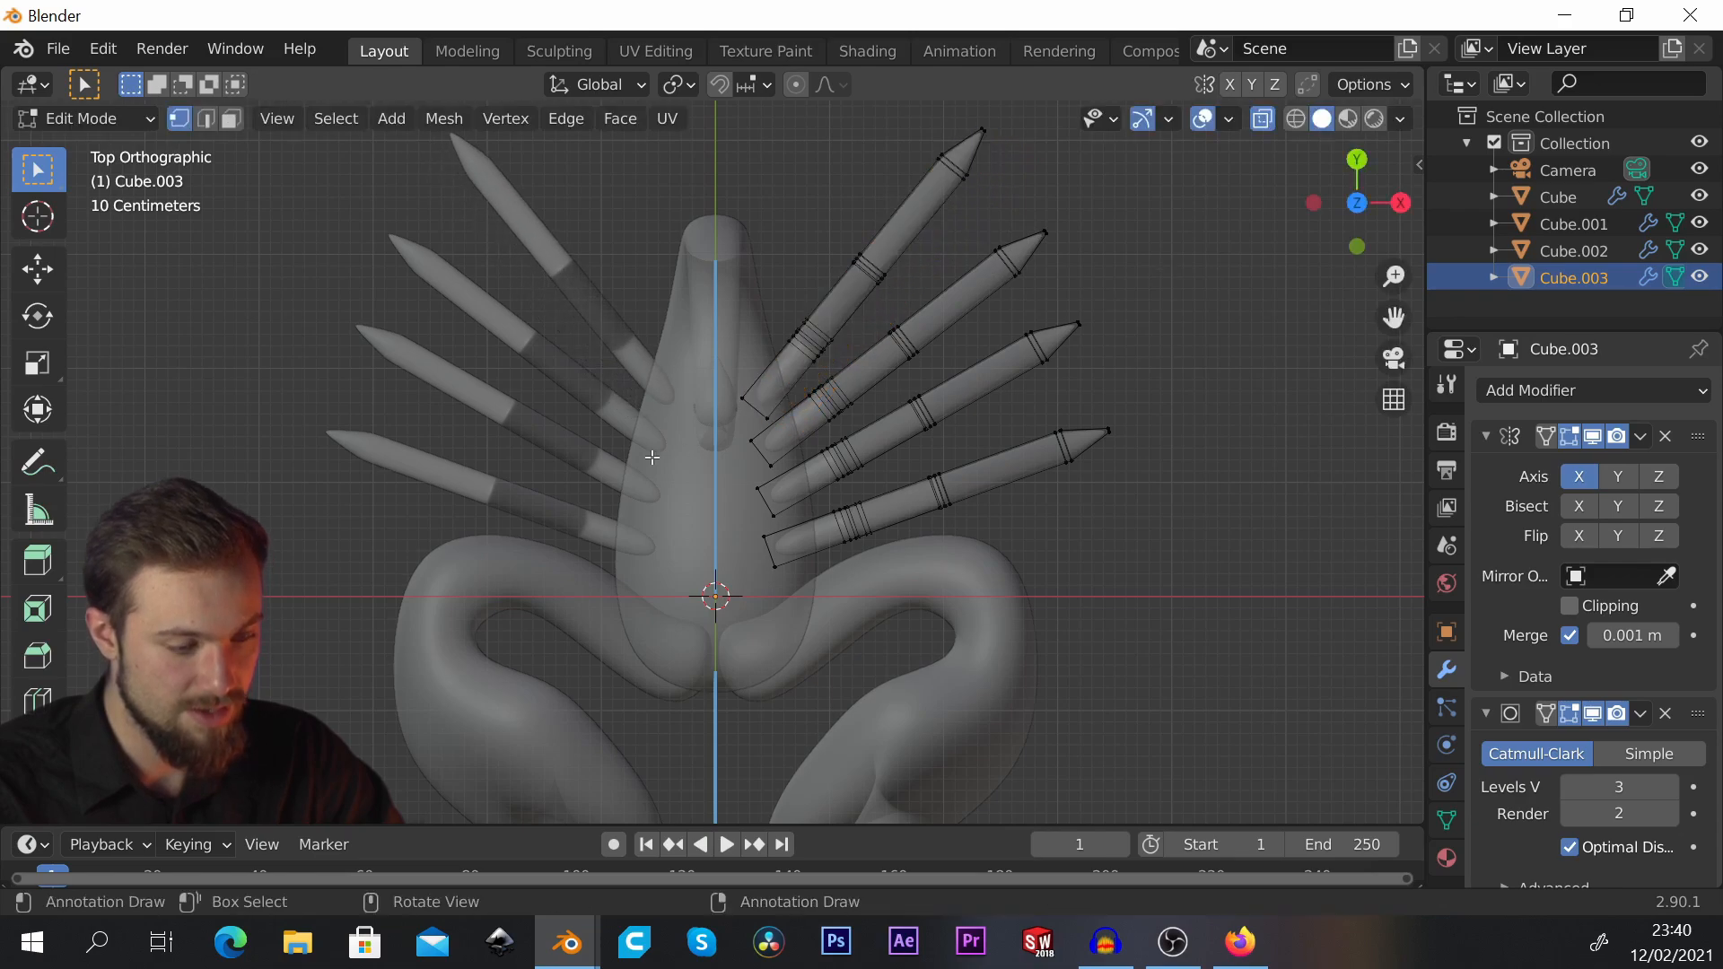
pyautogui.scroll(-4, 1050, 295)
pyautogui.moveTo(1050, 294); pyautogui.dragTo(682, 388, button='middle')
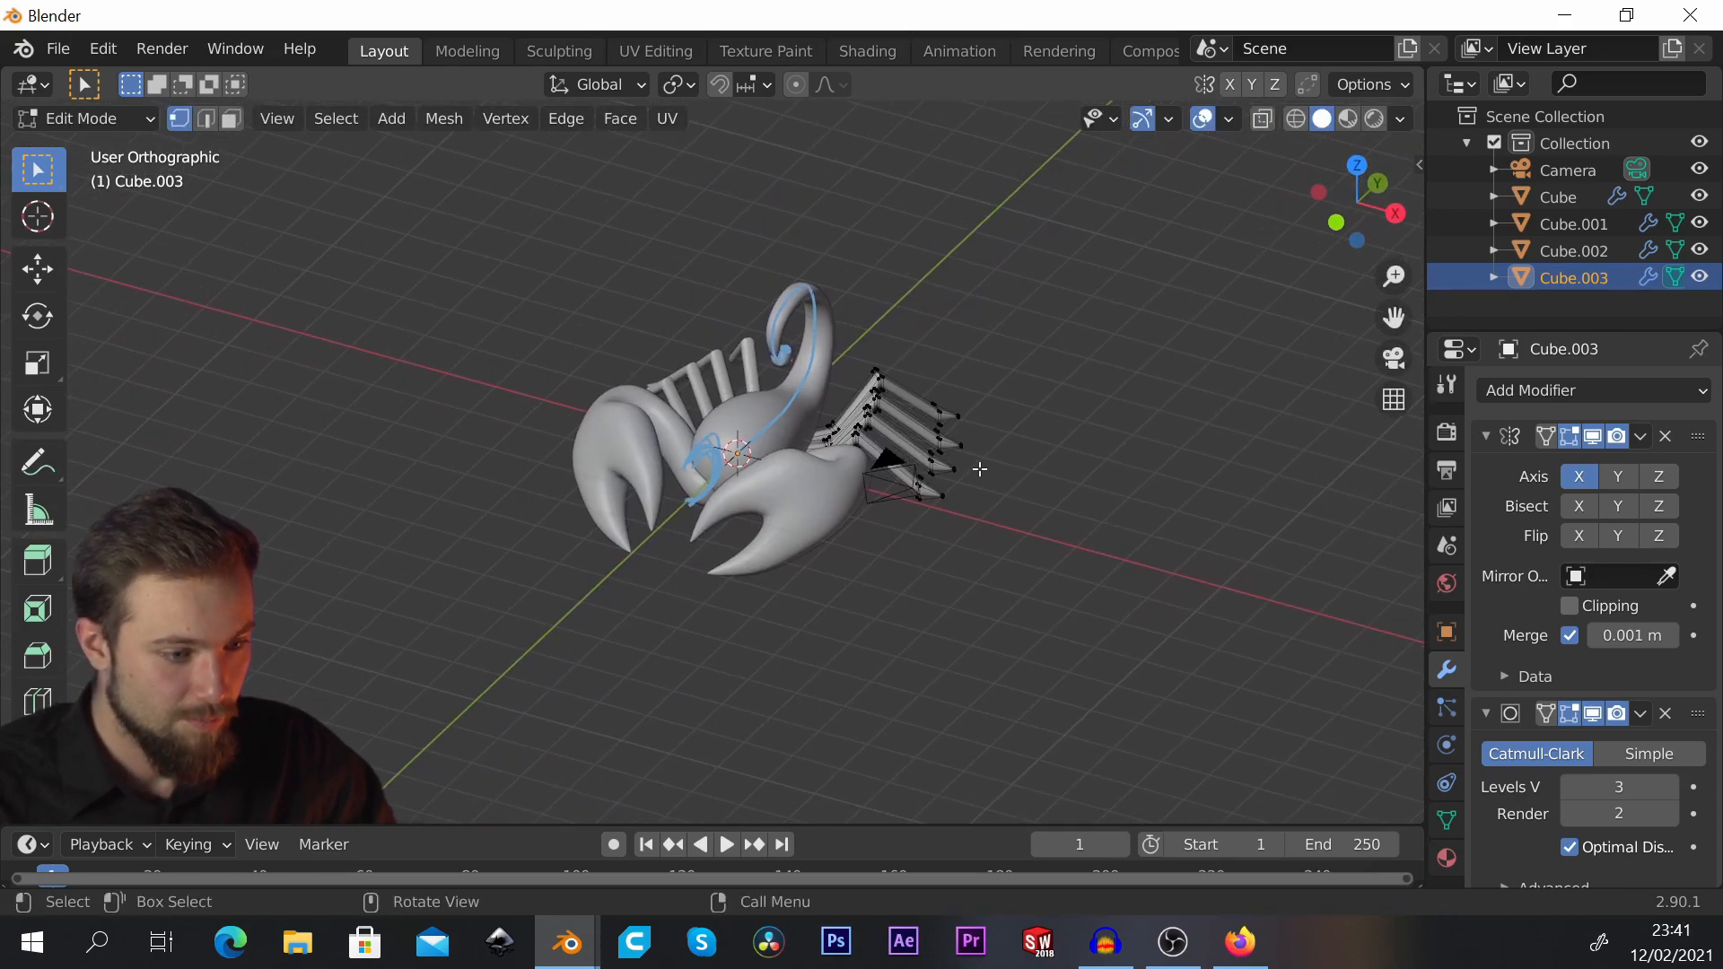
pyautogui.scroll(3, 978, 470)
pyautogui.moveTo(846, 402); pyautogui.dragTo(862, 493, button='middle')
pyautogui.press('Tab')
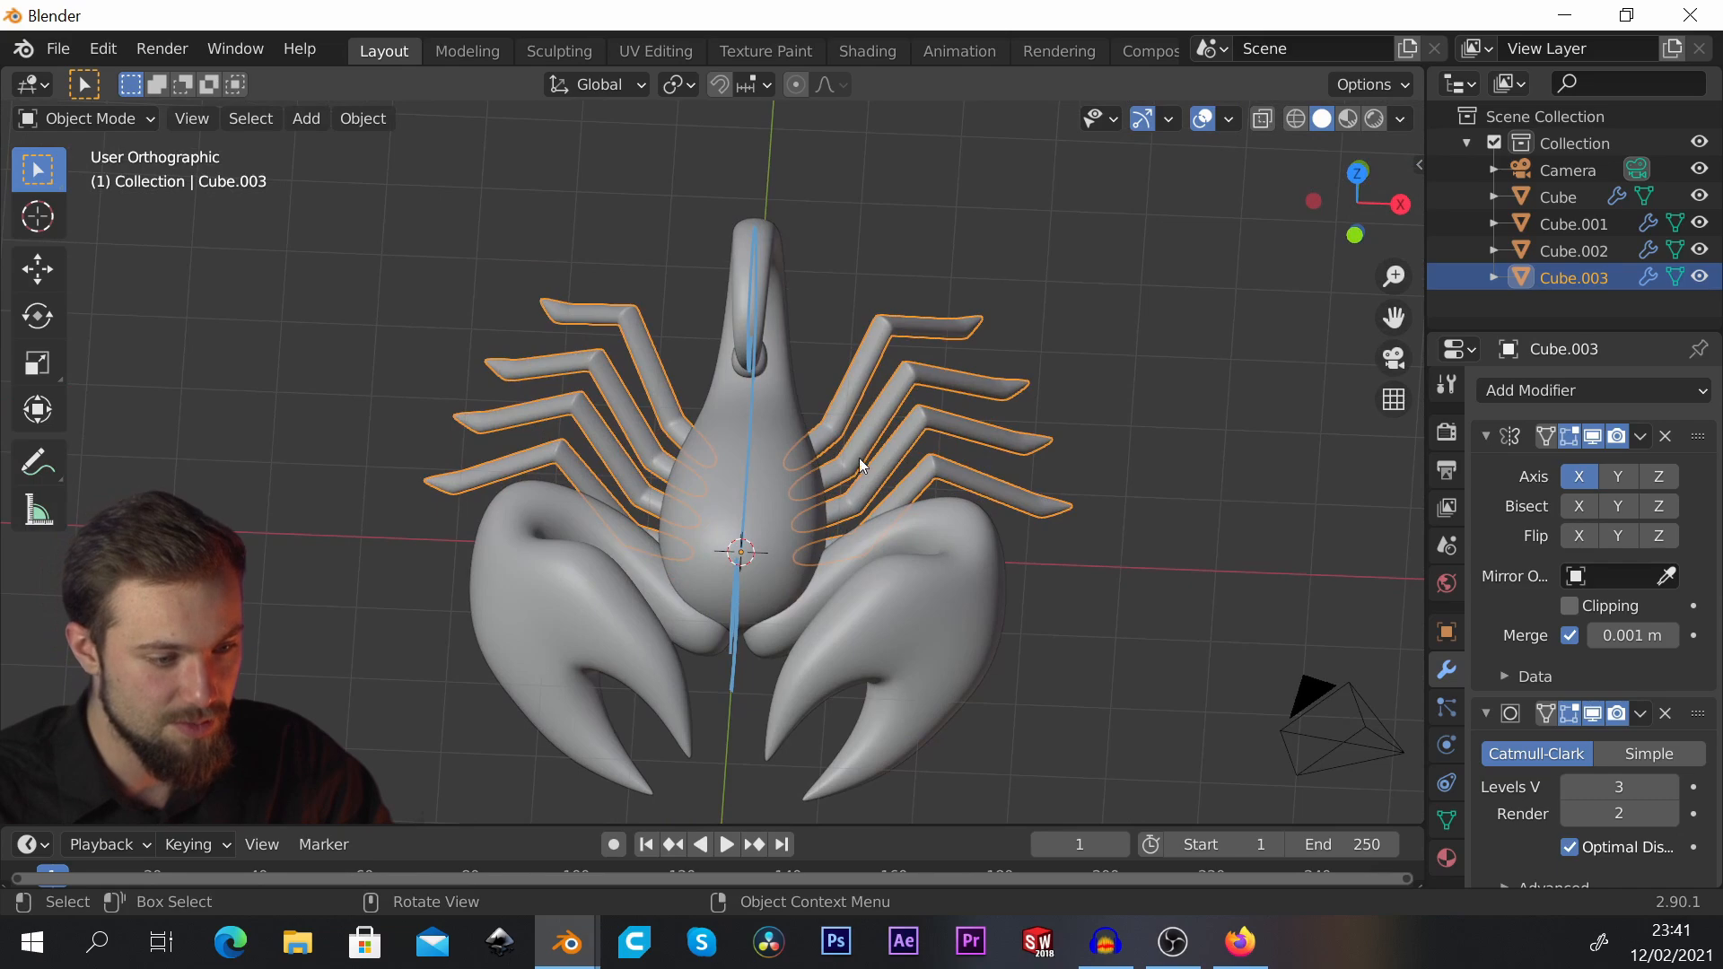
# Step: Select all the leg geometry in Edit Mode and set the transform pivot point to 3D Cursor
pyautogui.press('Tab')
pyautogui.press('a')
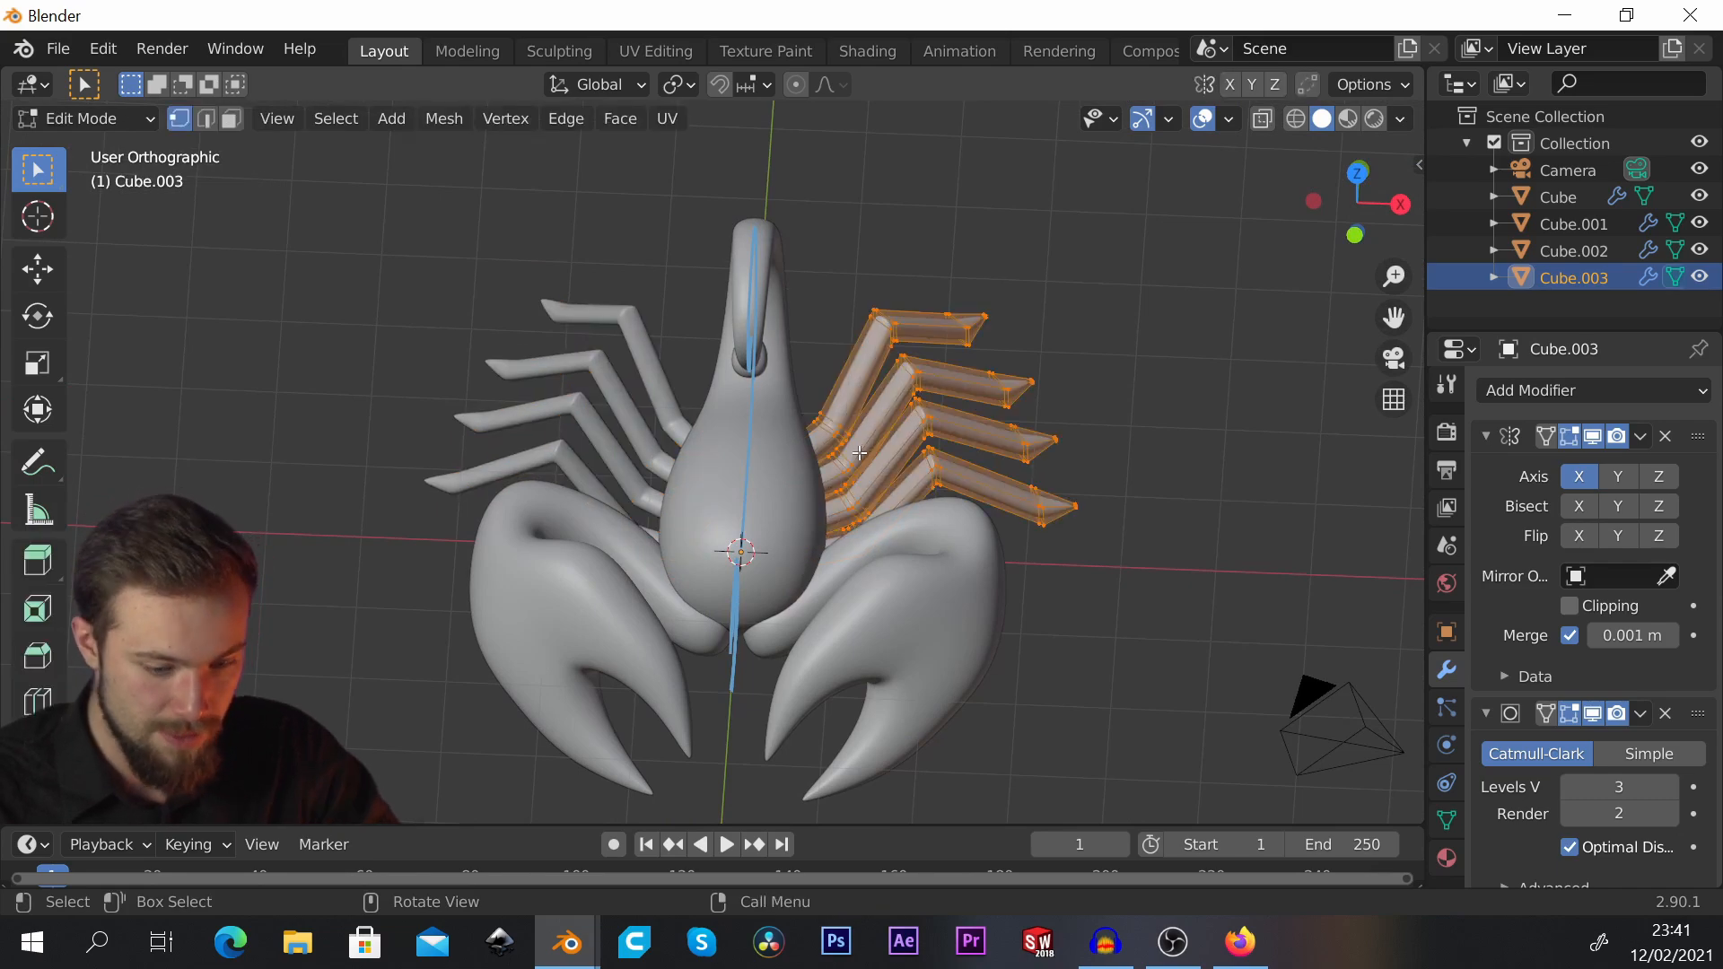
pyautogui.press('s')
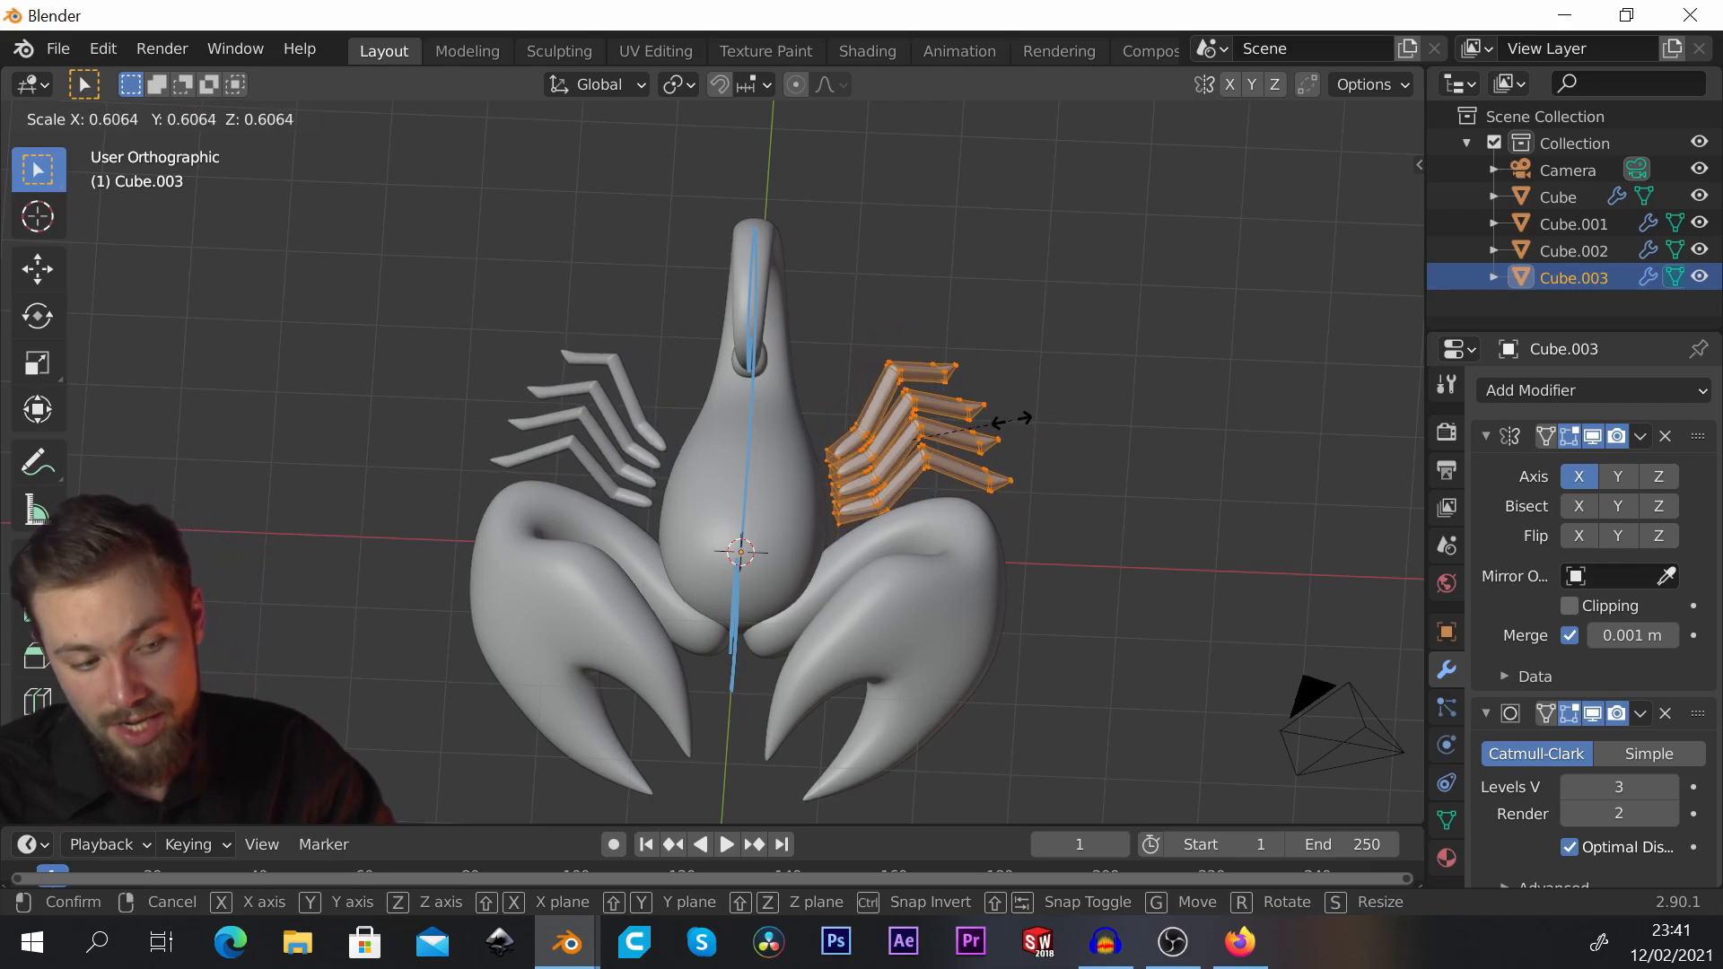
pyautogui.press('Escape')
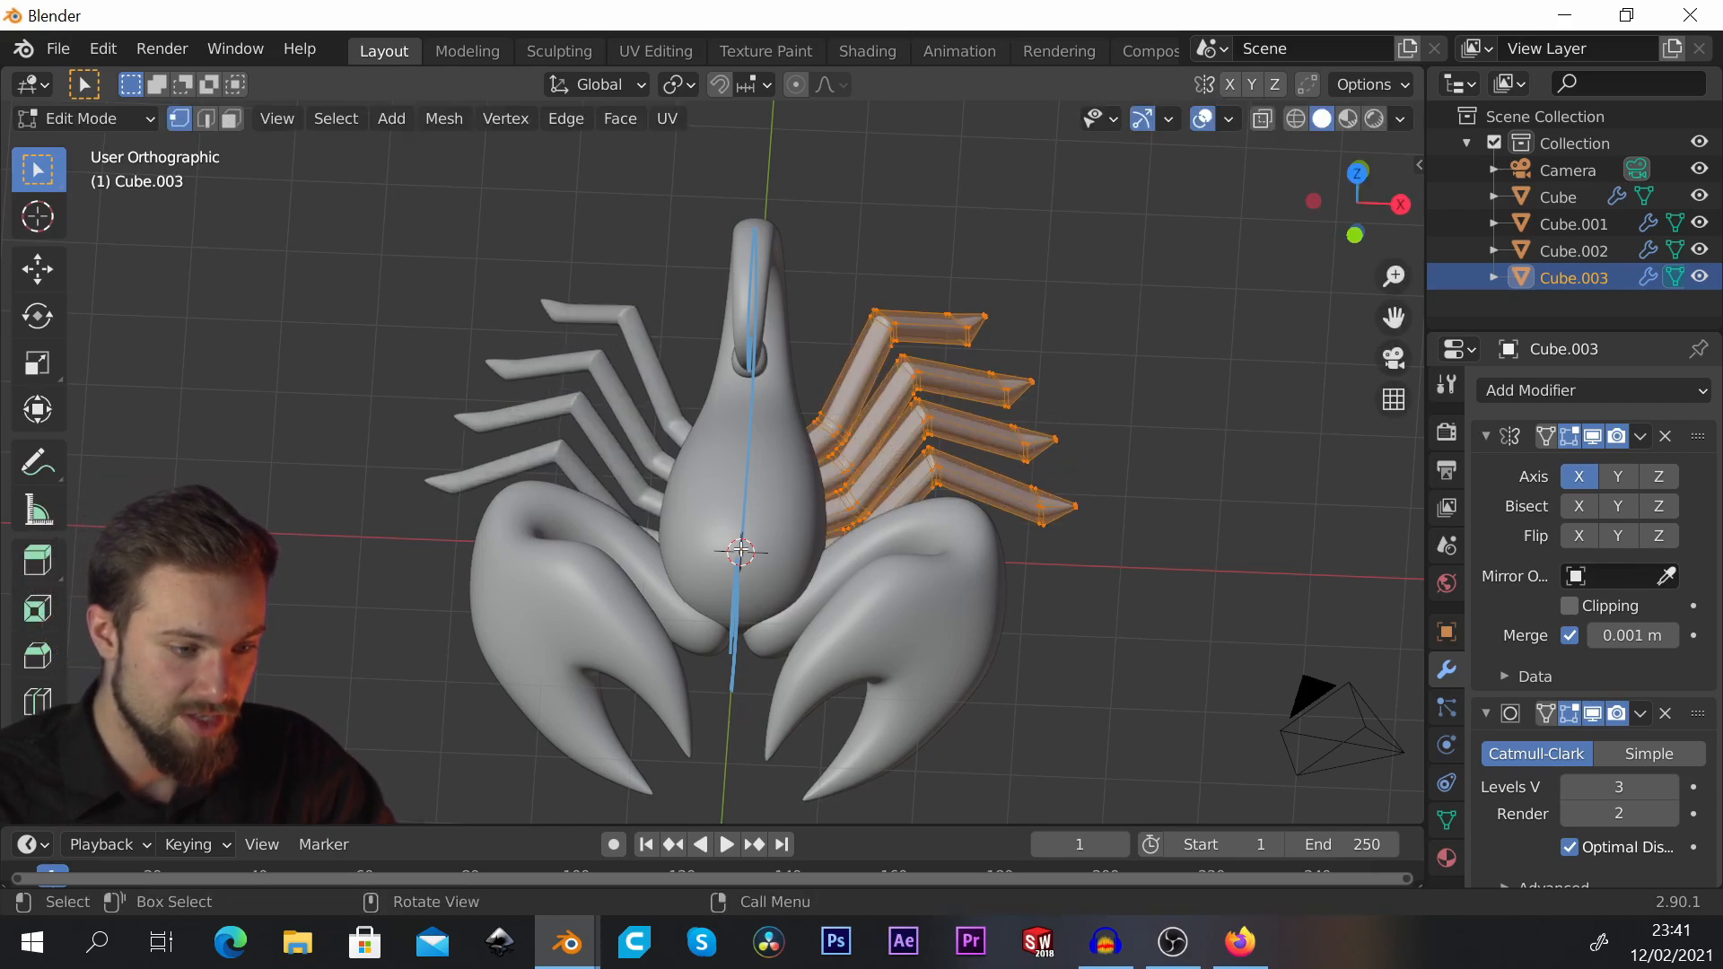
pyautogui.moveTo(742, 551); pyautogui.dragTo(1027, 410, button='middle')
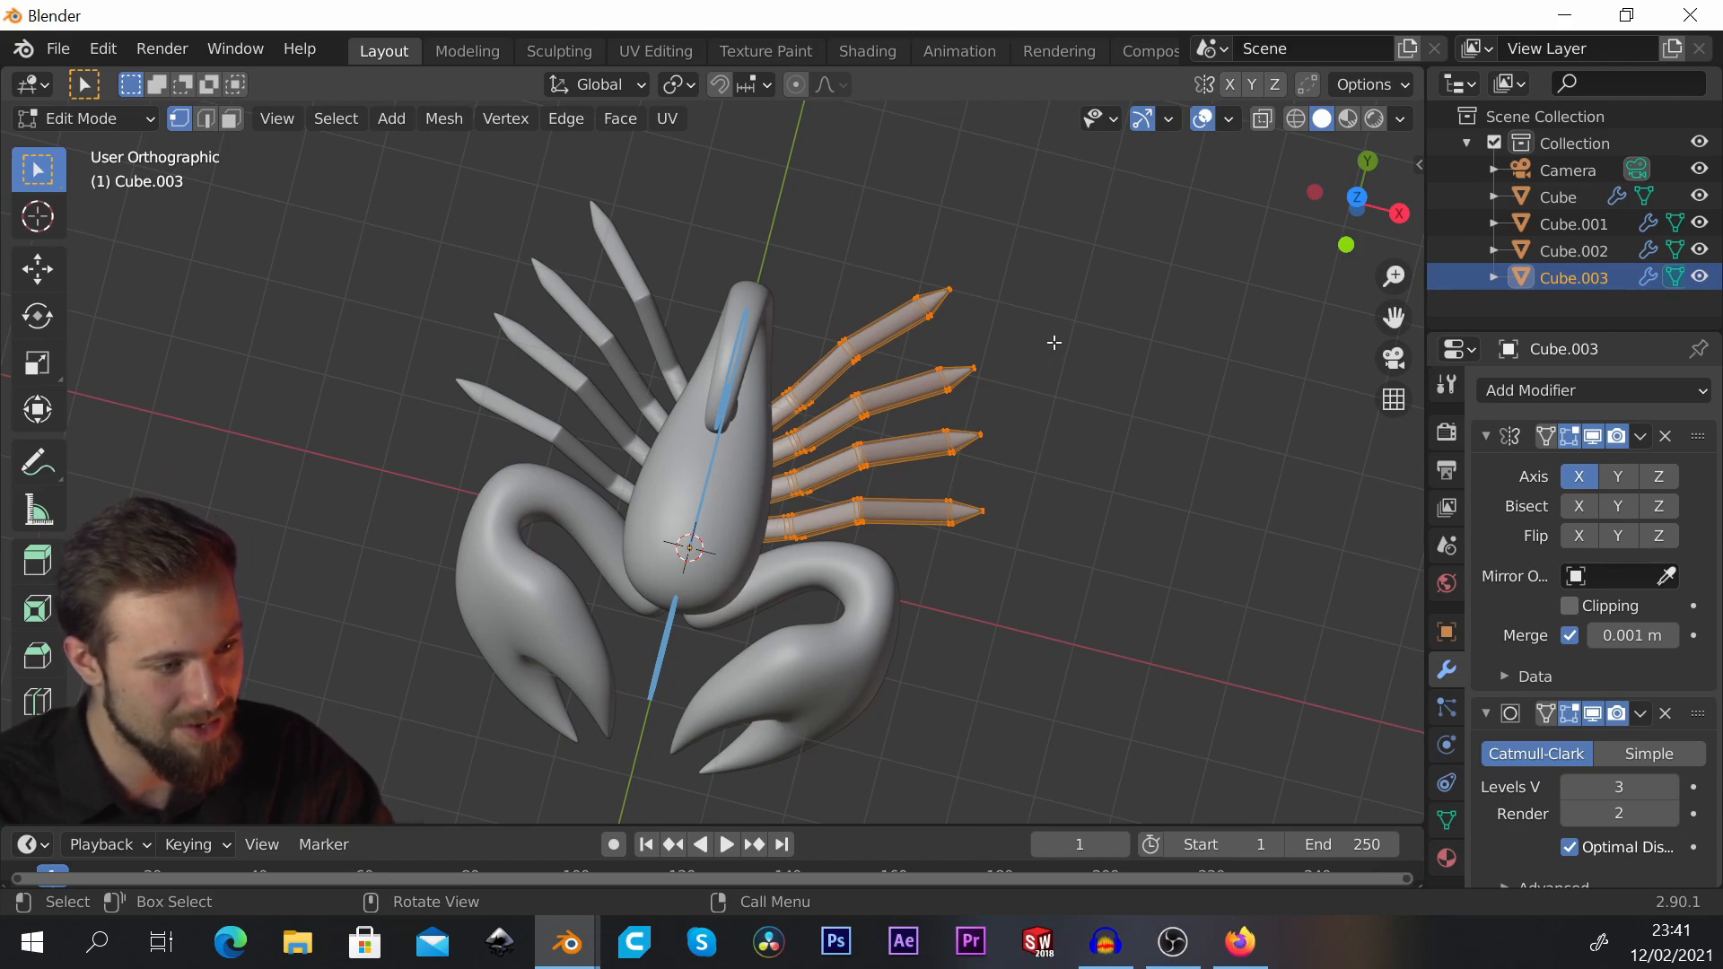
pyautogui.click(680, 83)
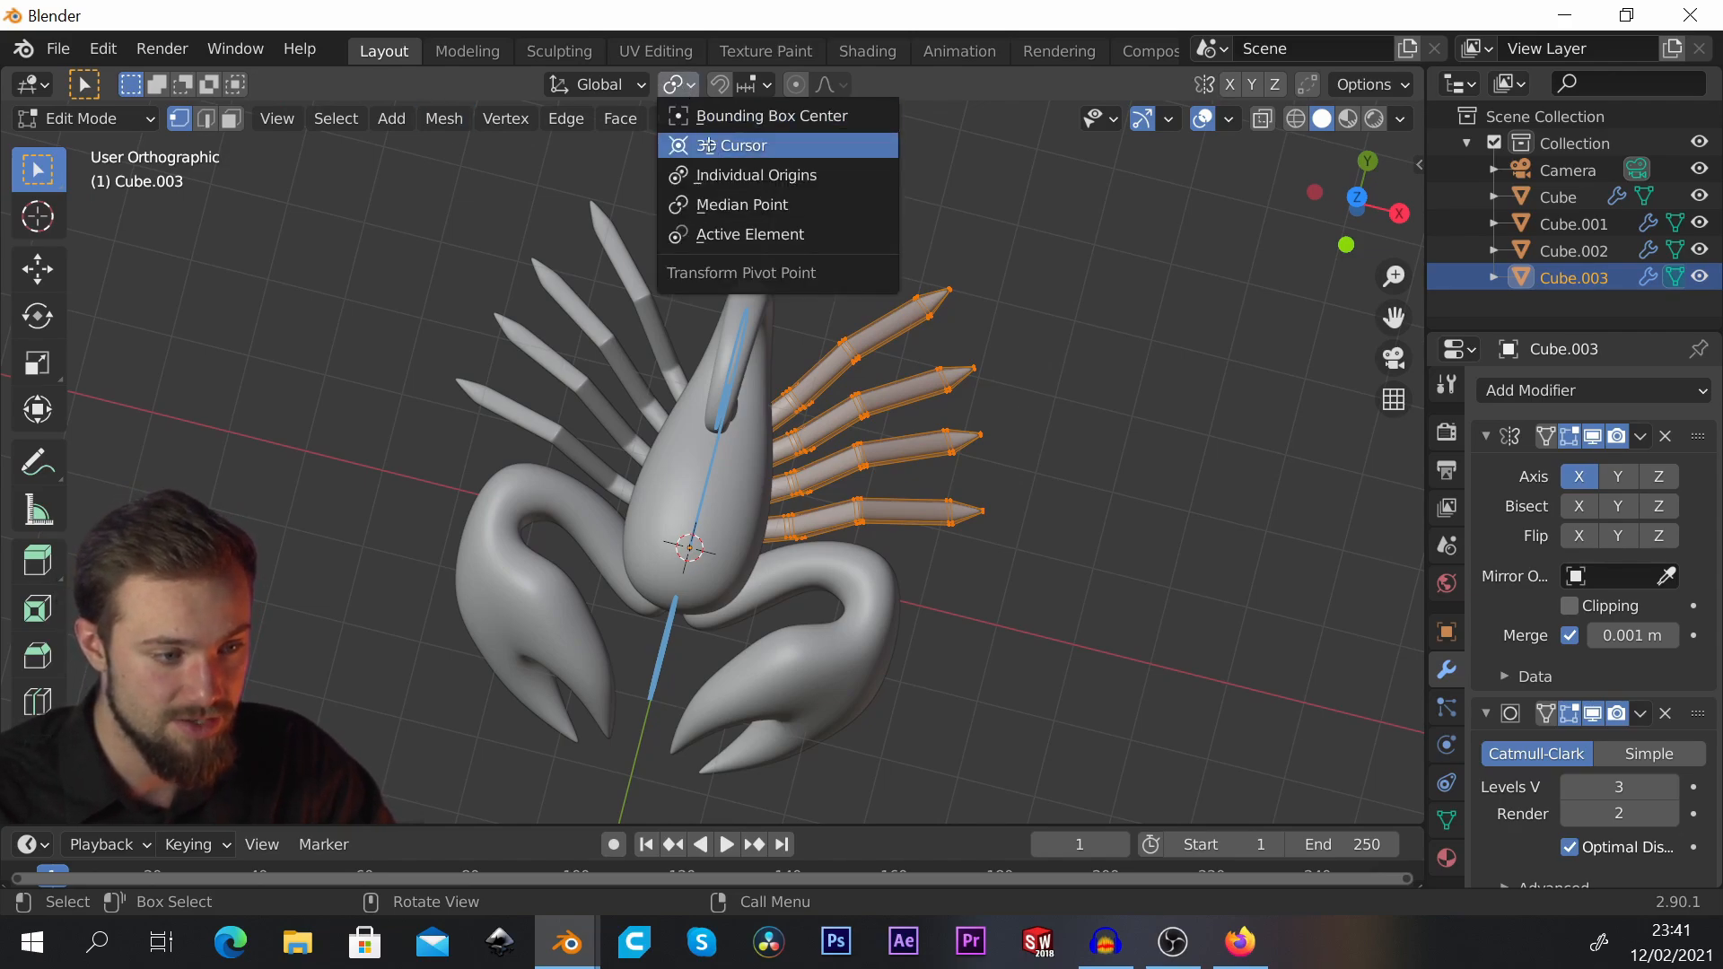
pyautogui.click(711, 146)
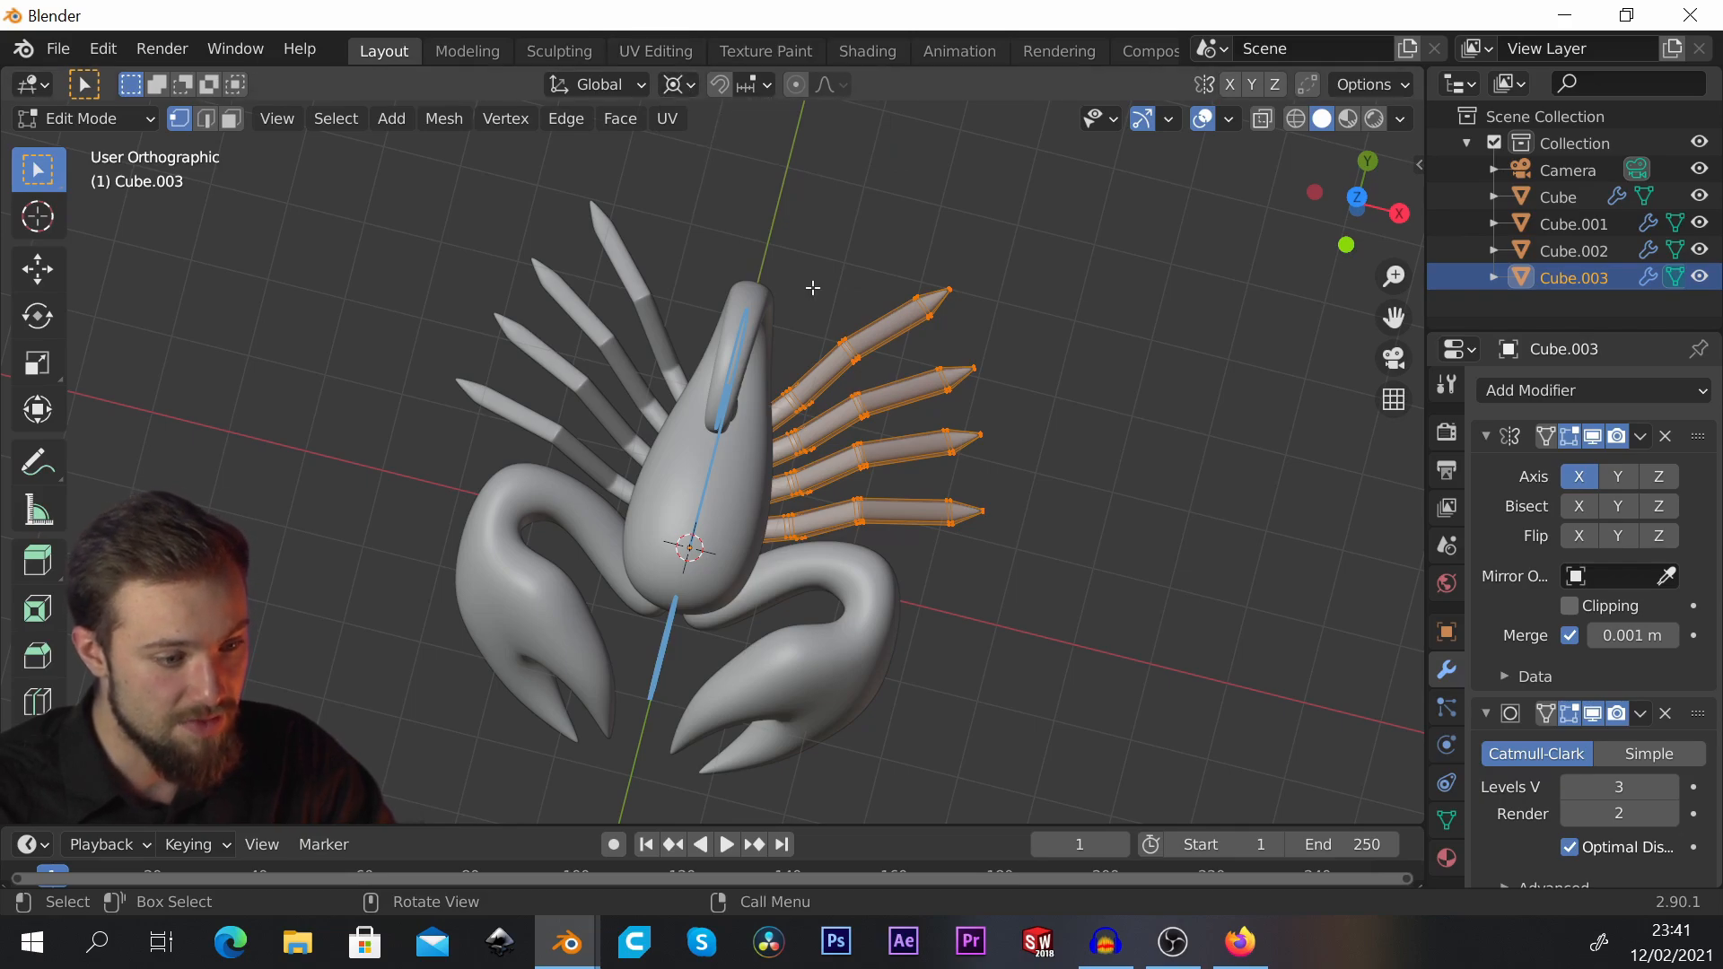
# Step: Scale all the legs down uniformly to about 0.83 around the 3D cursor
pyautogui.scroll(-1, 792, 349)
pyautogui.press('s')
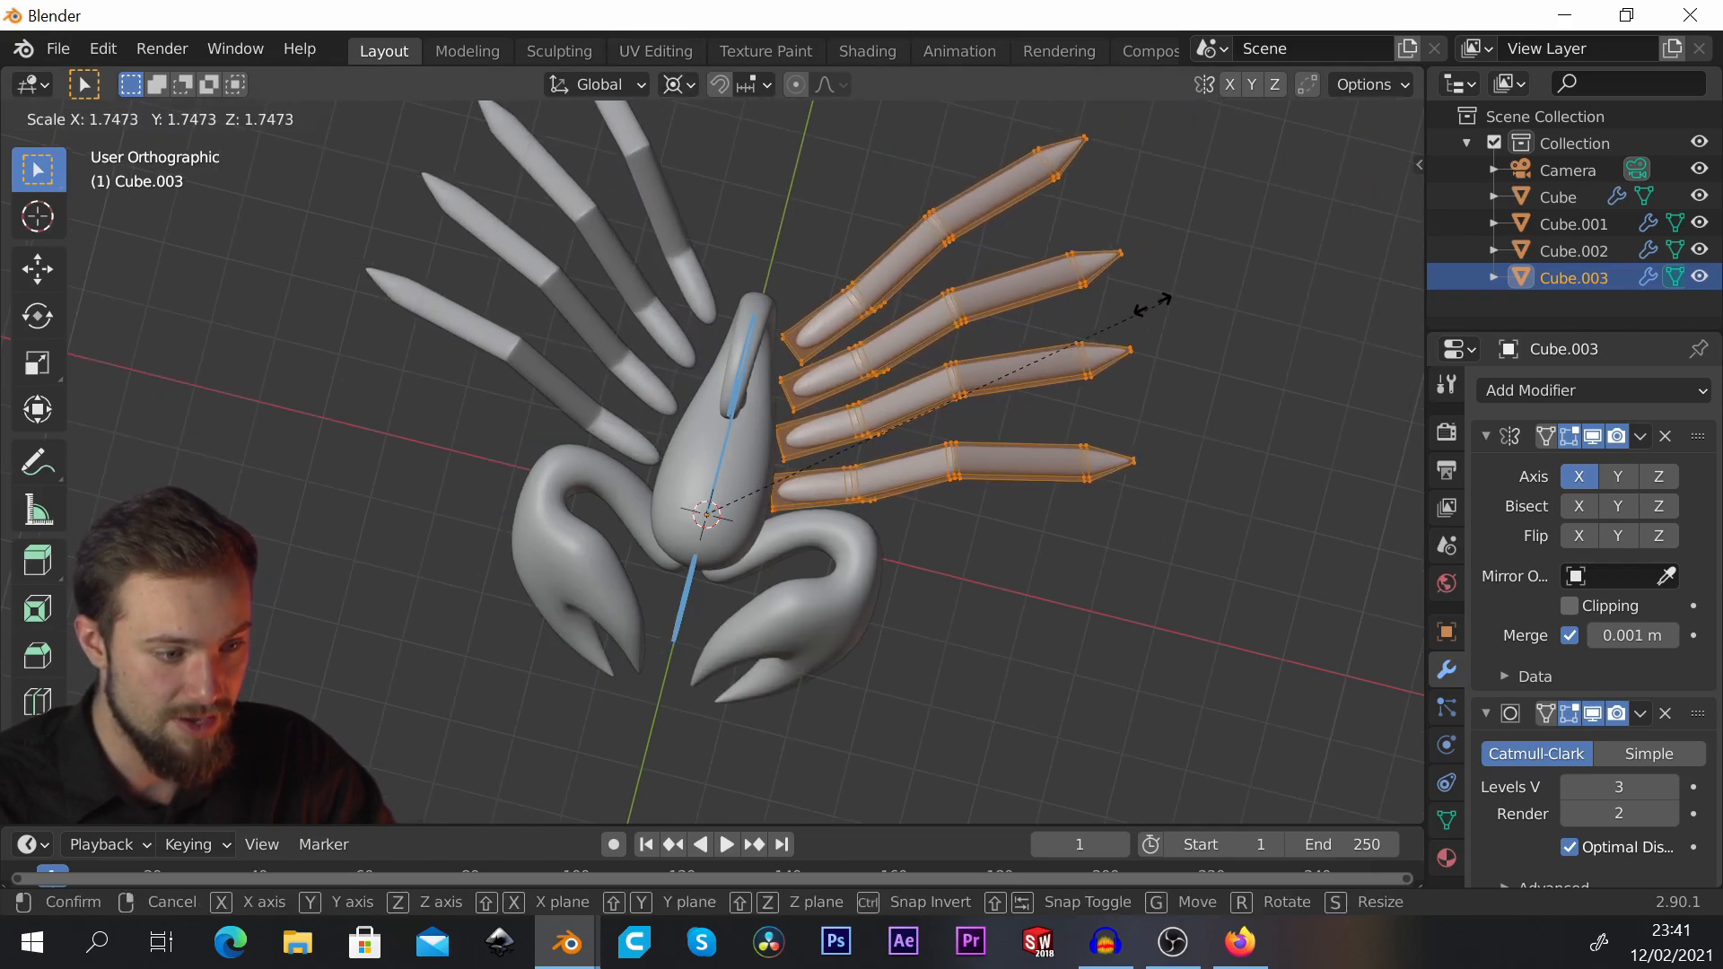
pyautogui.click(907, 398)
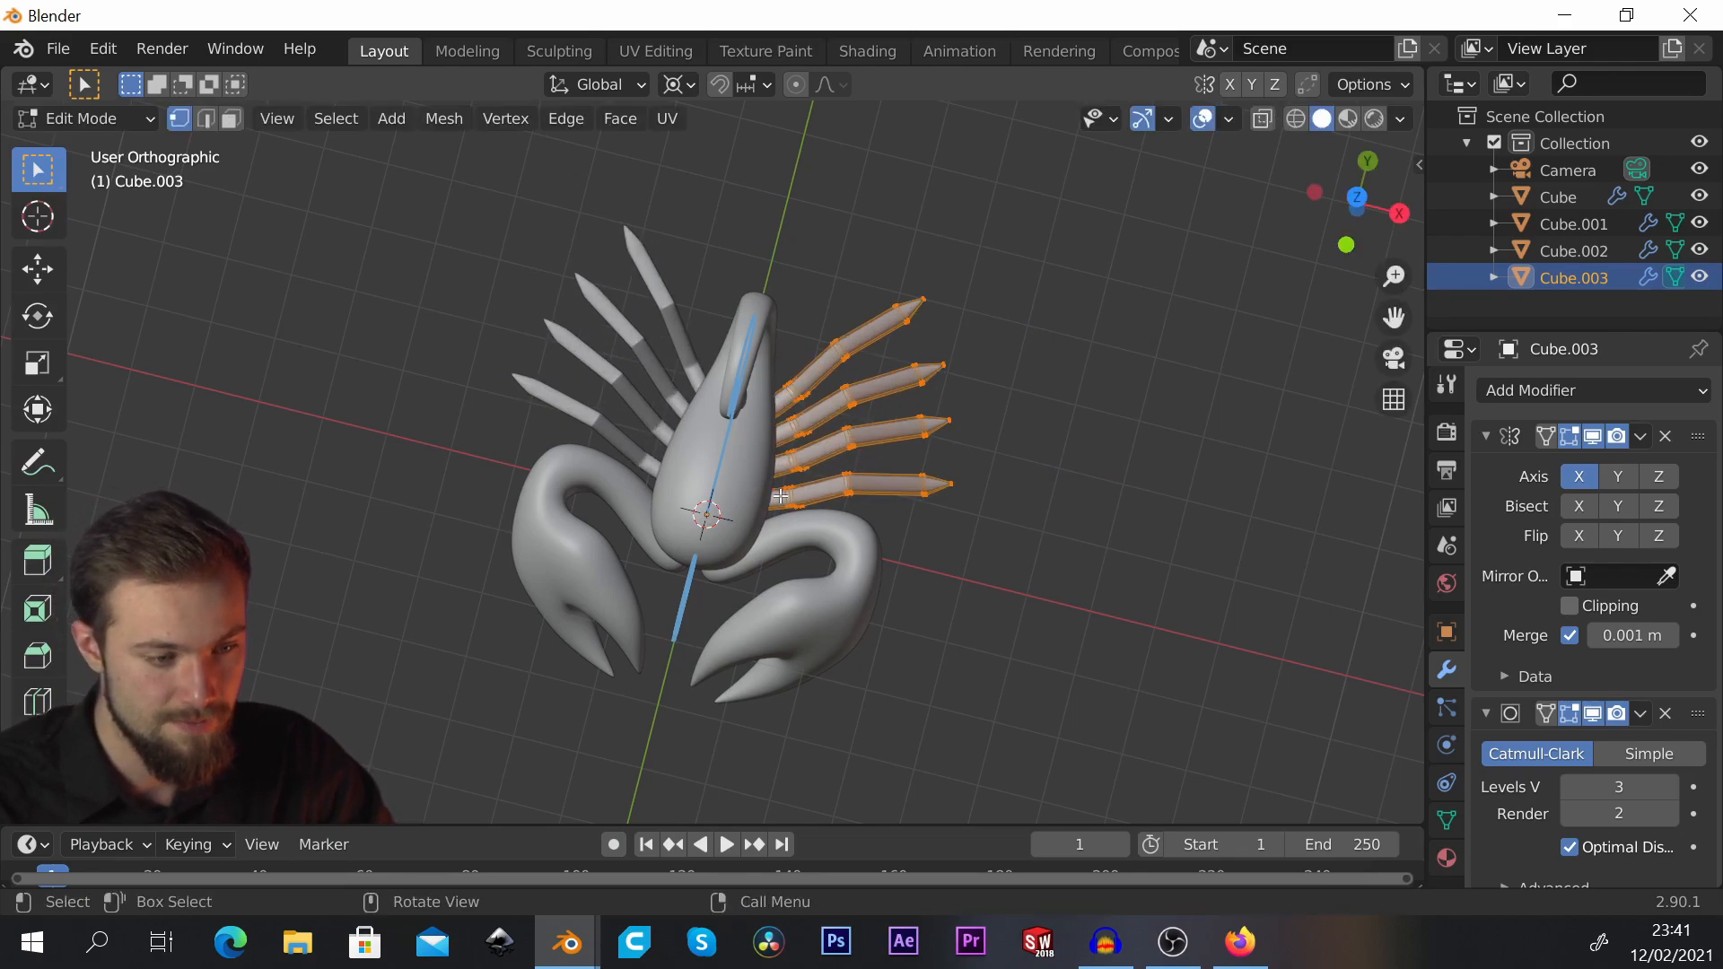
pyautogui.moveTo(781, 497); pyautogui.dragTo(734, 527, button='middle')
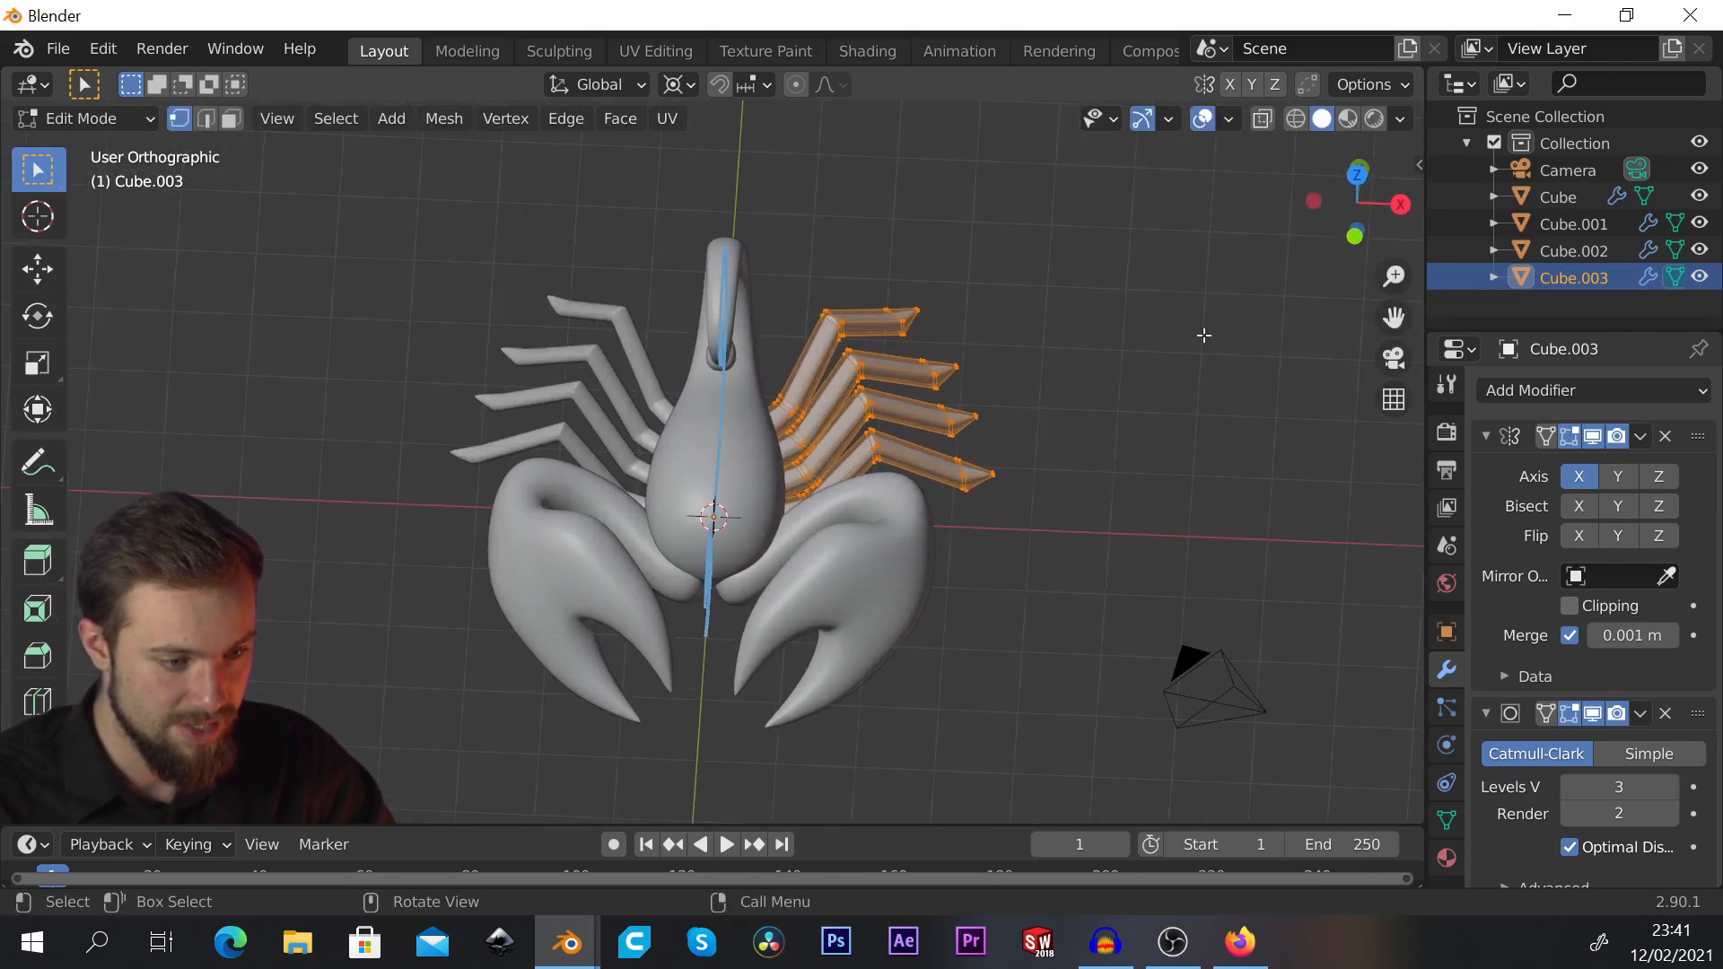
pyautogui.press('s')
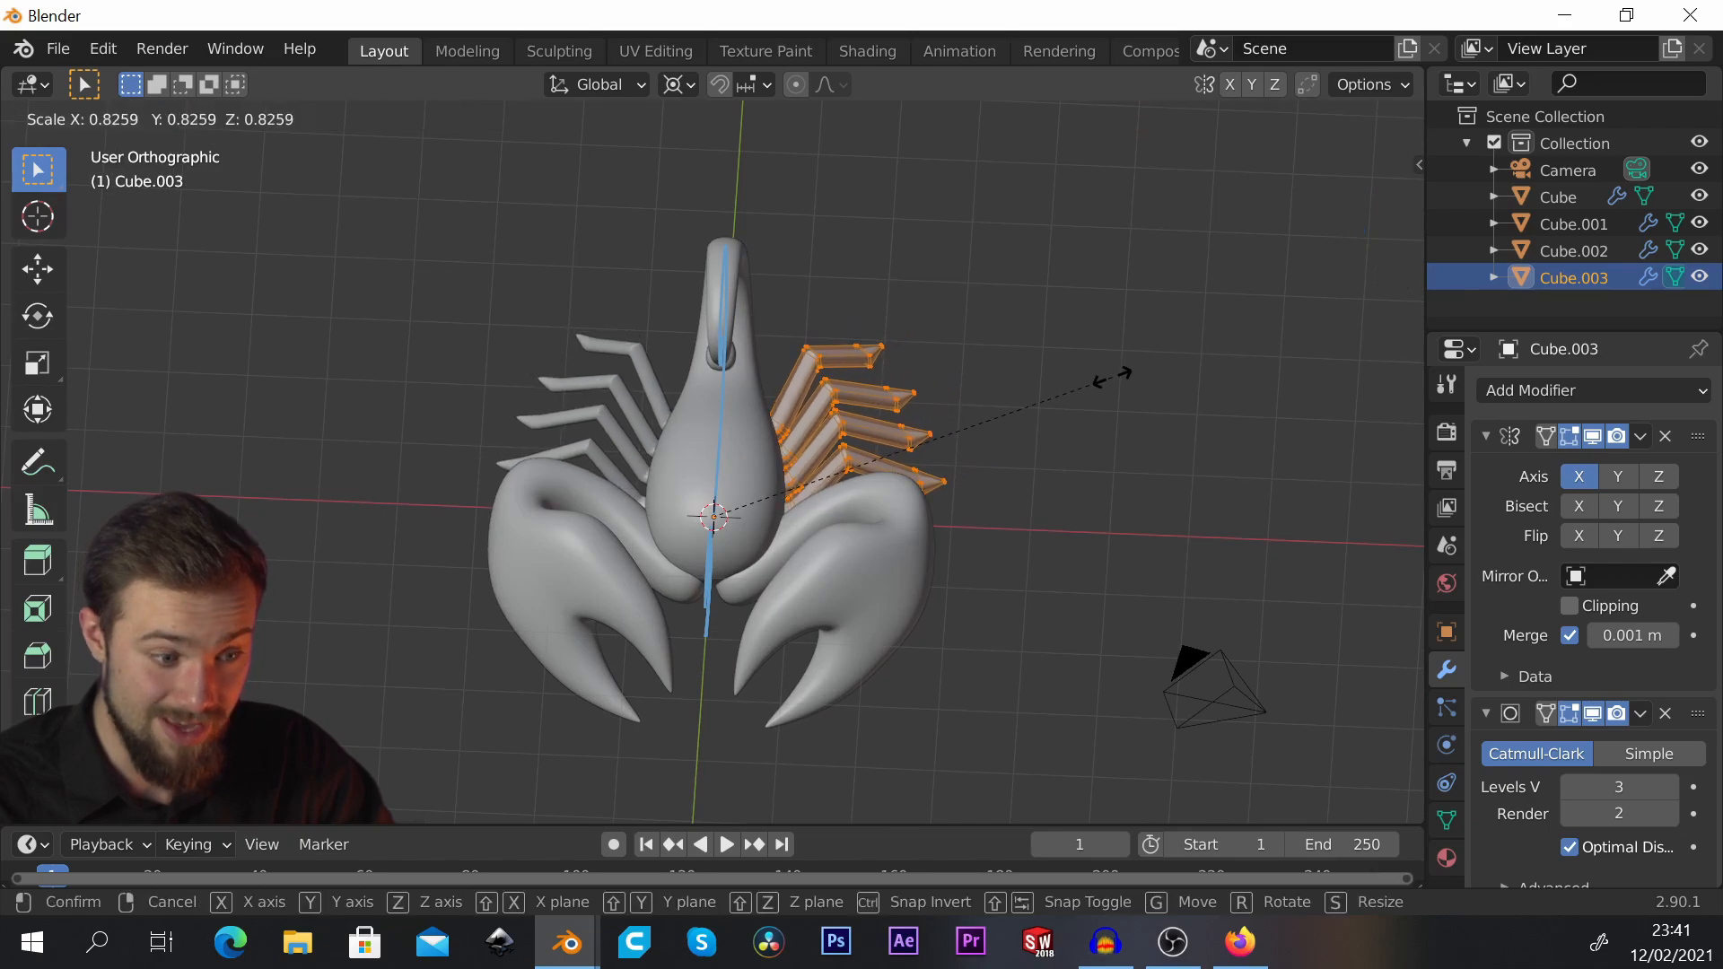
pyautogui.click(1122, 376)
pyautogui.moveTo(1104, 382); pyautogui.dragTo(946, 198, button='middle')
pyautogui.scroll(1, 947, 197)
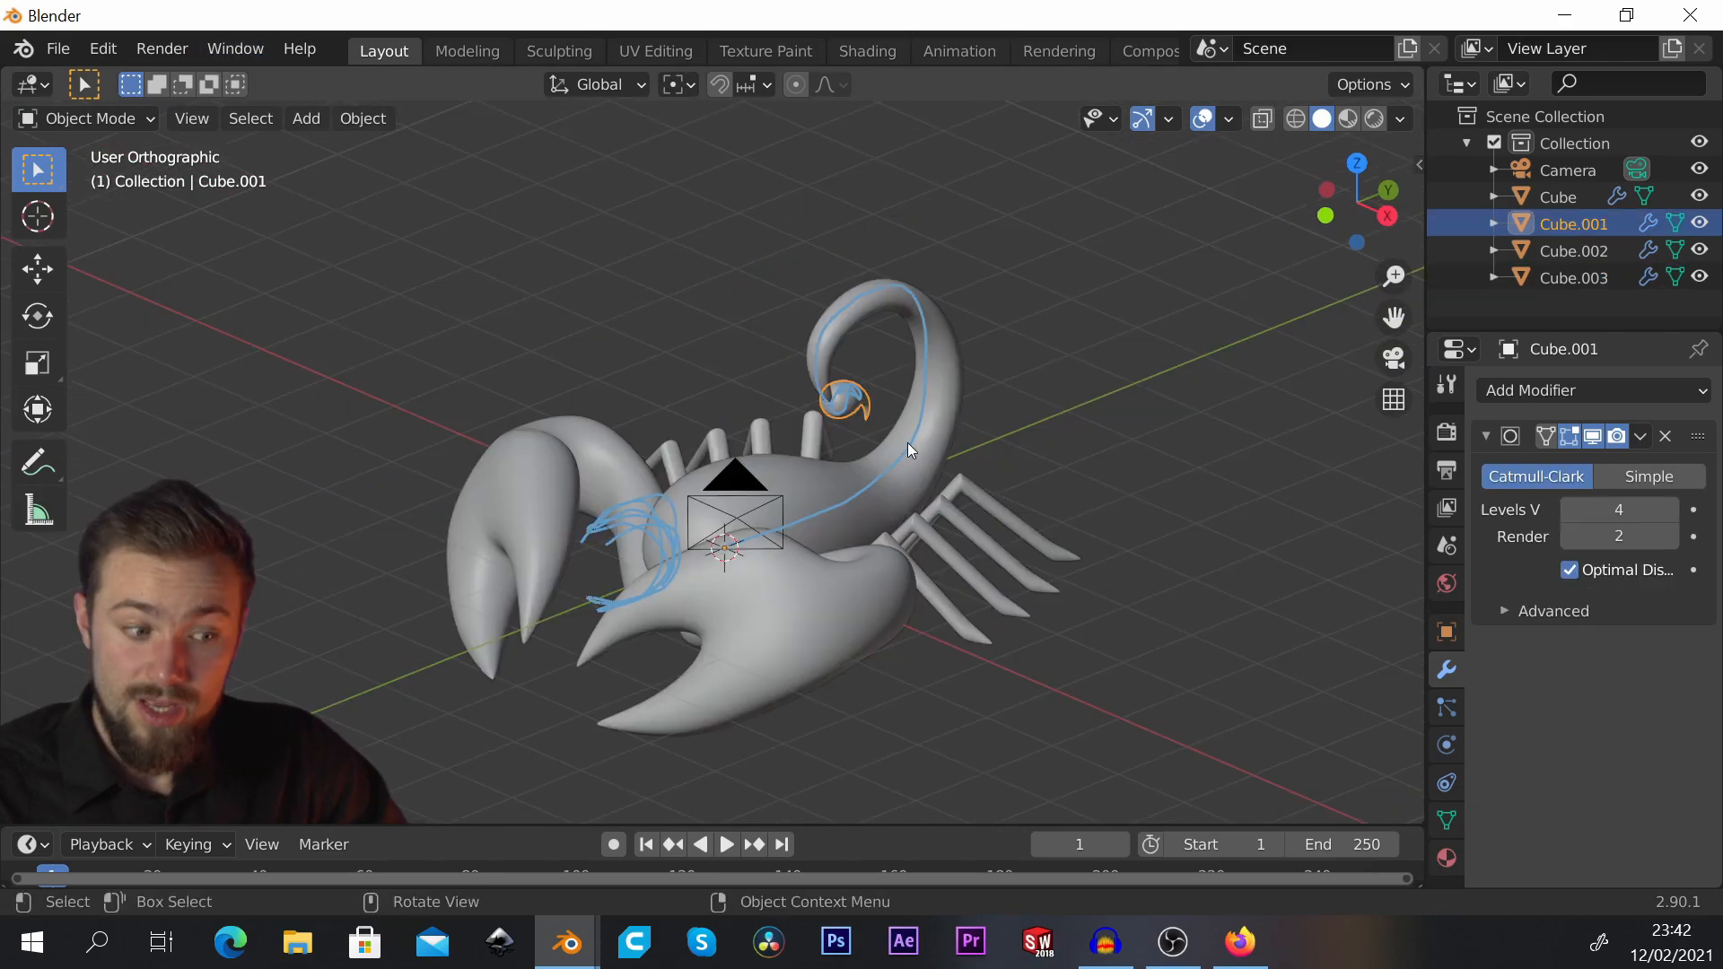
# Step: Select all of the stinger's geometry at the tail tip, scale it up uniformly, and leave it deselected in Object Mode
pyautogui.moveTo(907, 444); pyautogui.dragTo(844, 434, button='middle')
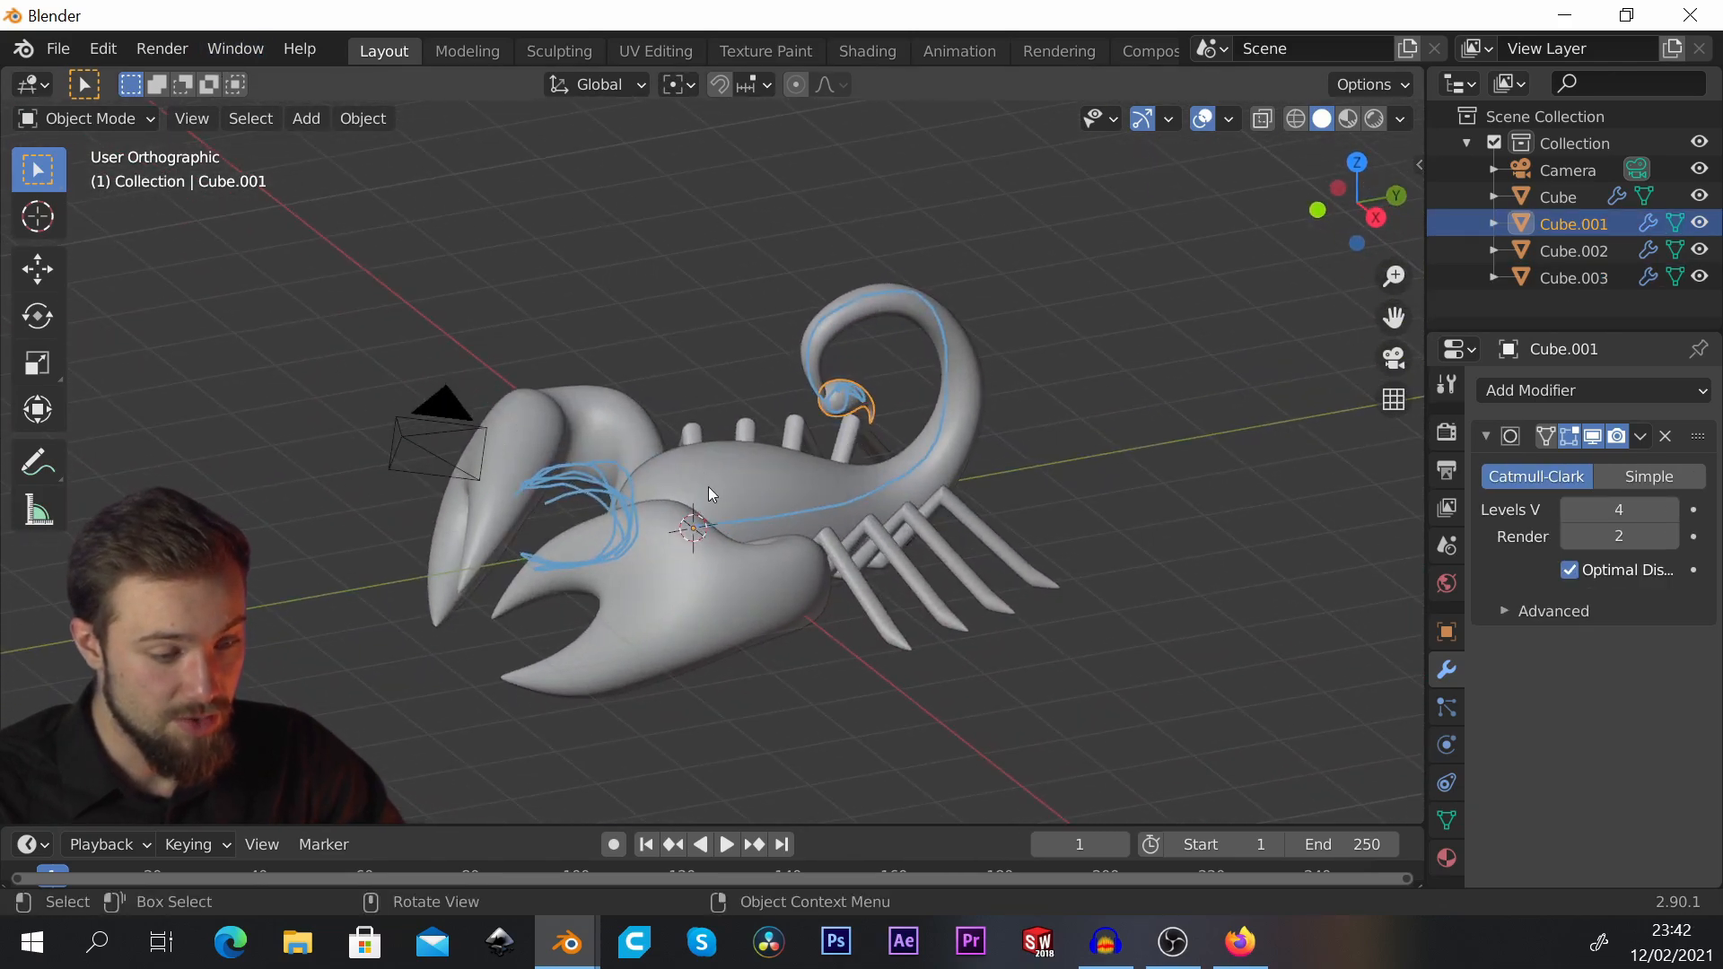
pyautogui.moveTo(708, 486); pyautogui.dragTo(425, 439, button='middle')
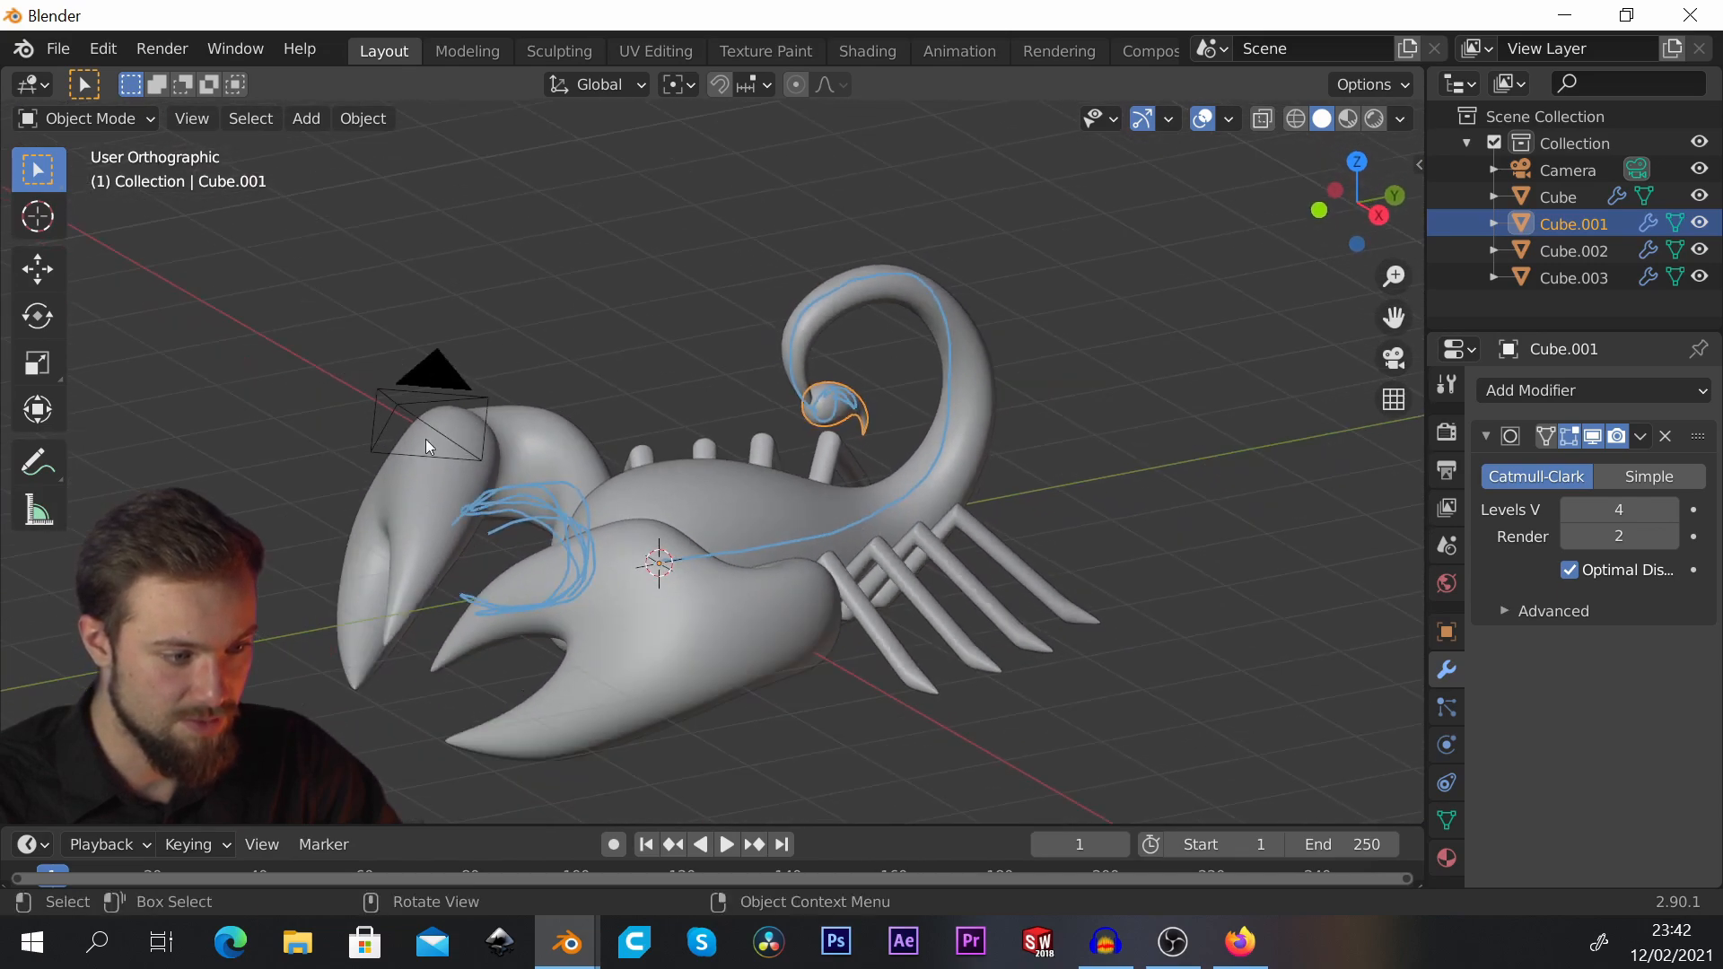
pyautogui.moveTo(775, 568); pyautogui.dragTo(762, 485, button='middle')
pyautogui.scroll(4, 807, 388)
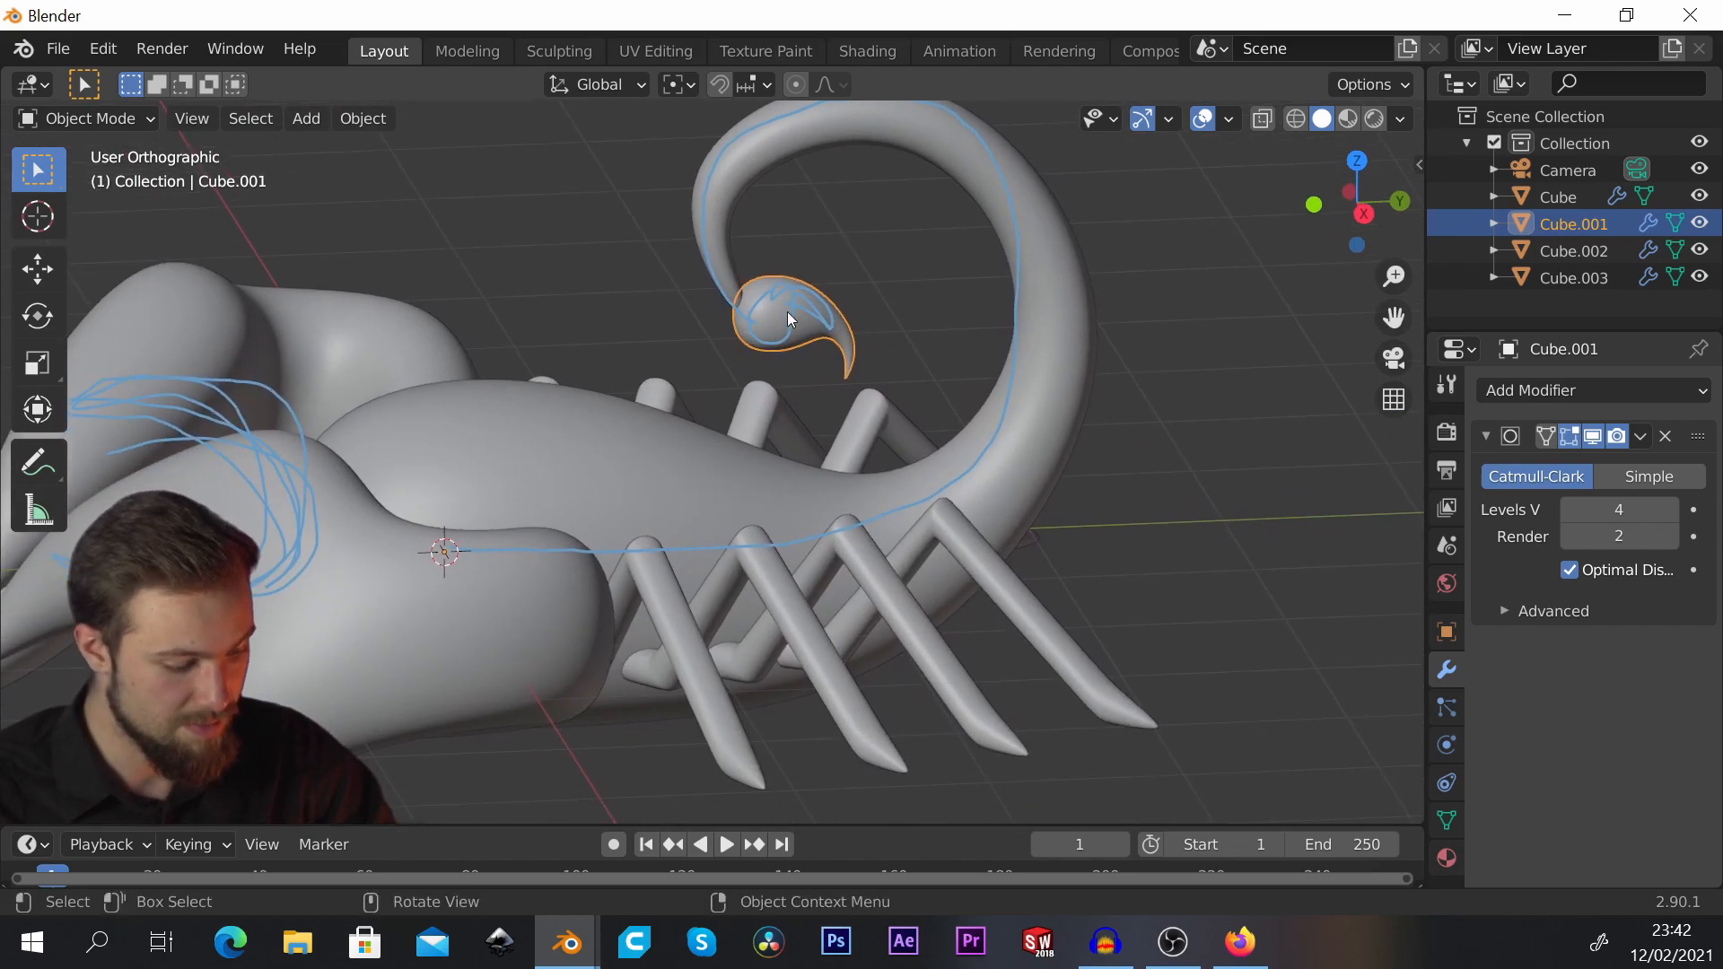
pyautogui.moveTo(828, 329); pyautogui.dragTo(823, 305, button='middle')
pyautogui.press('Tab')
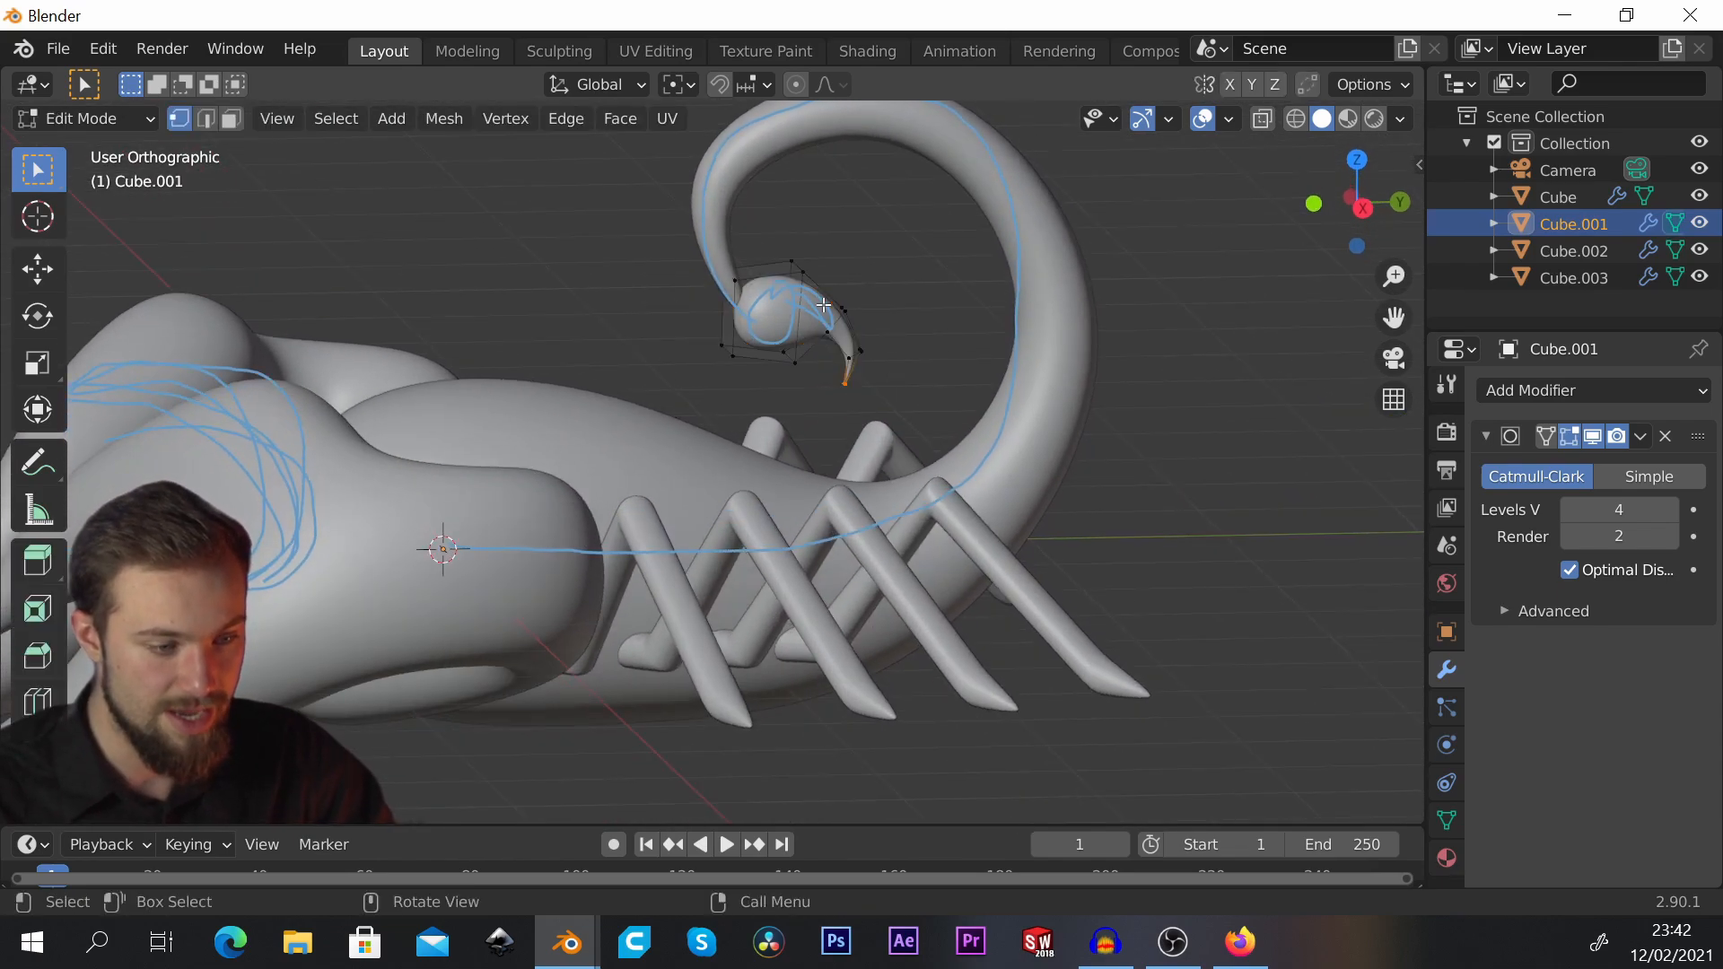
pyautogui.press('a')
pyautogui.hotkey('alt', 'a')
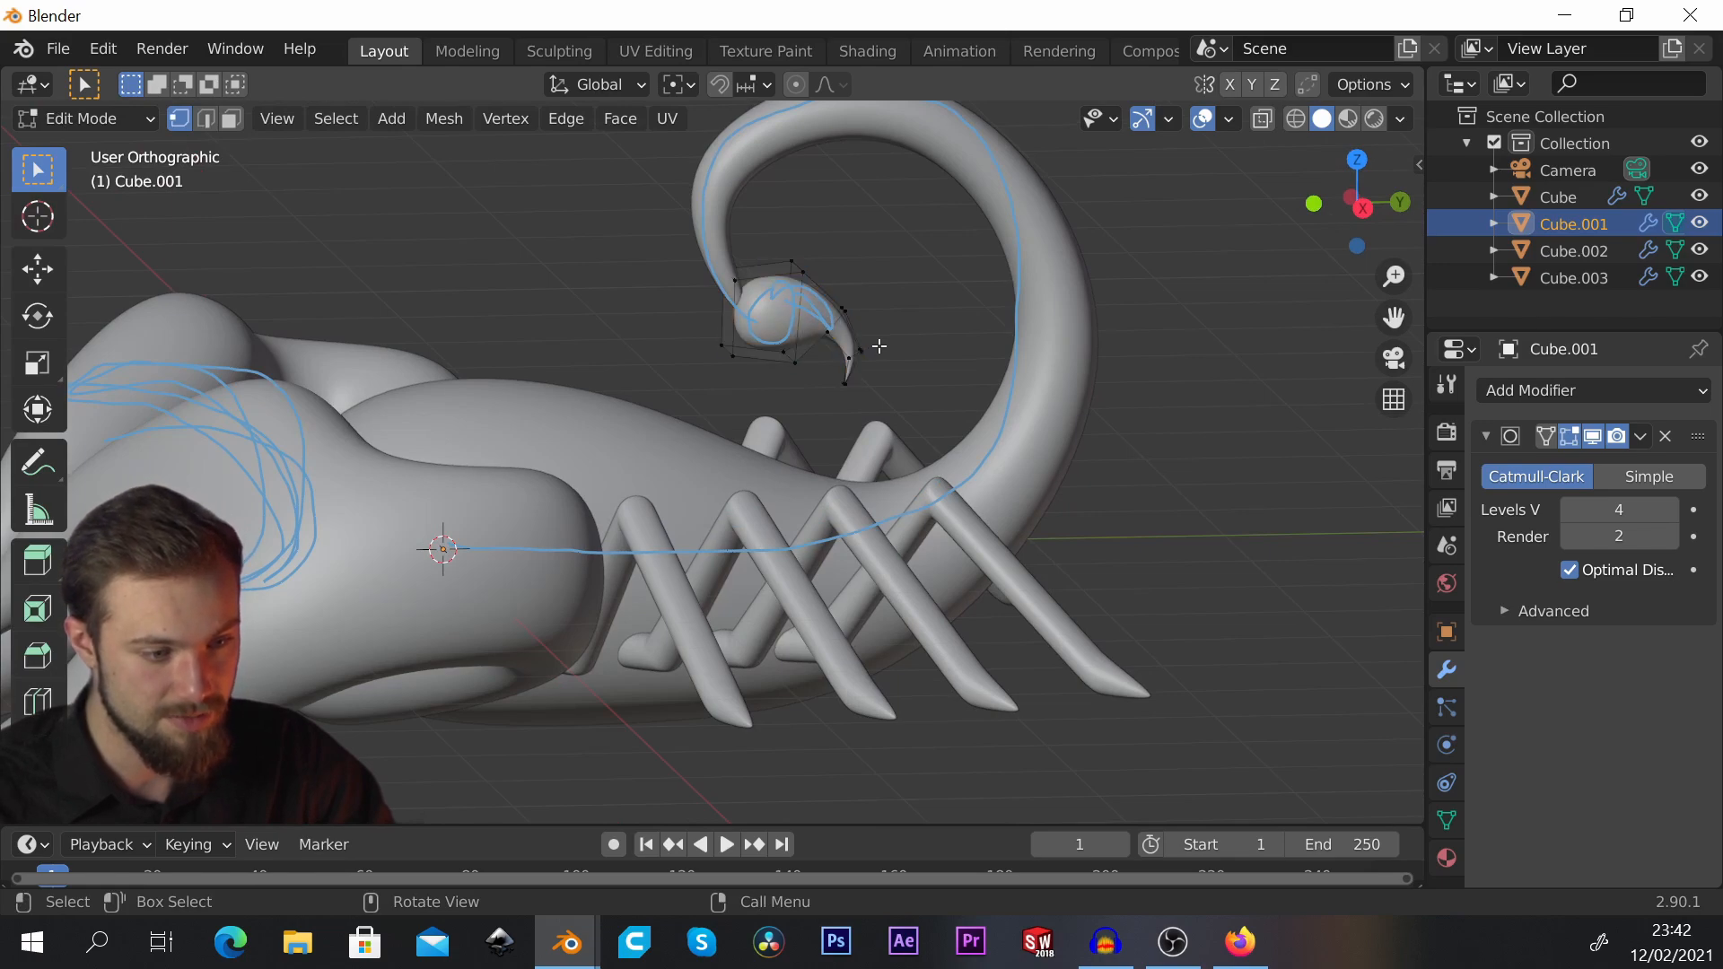
pyautogui.press('a')
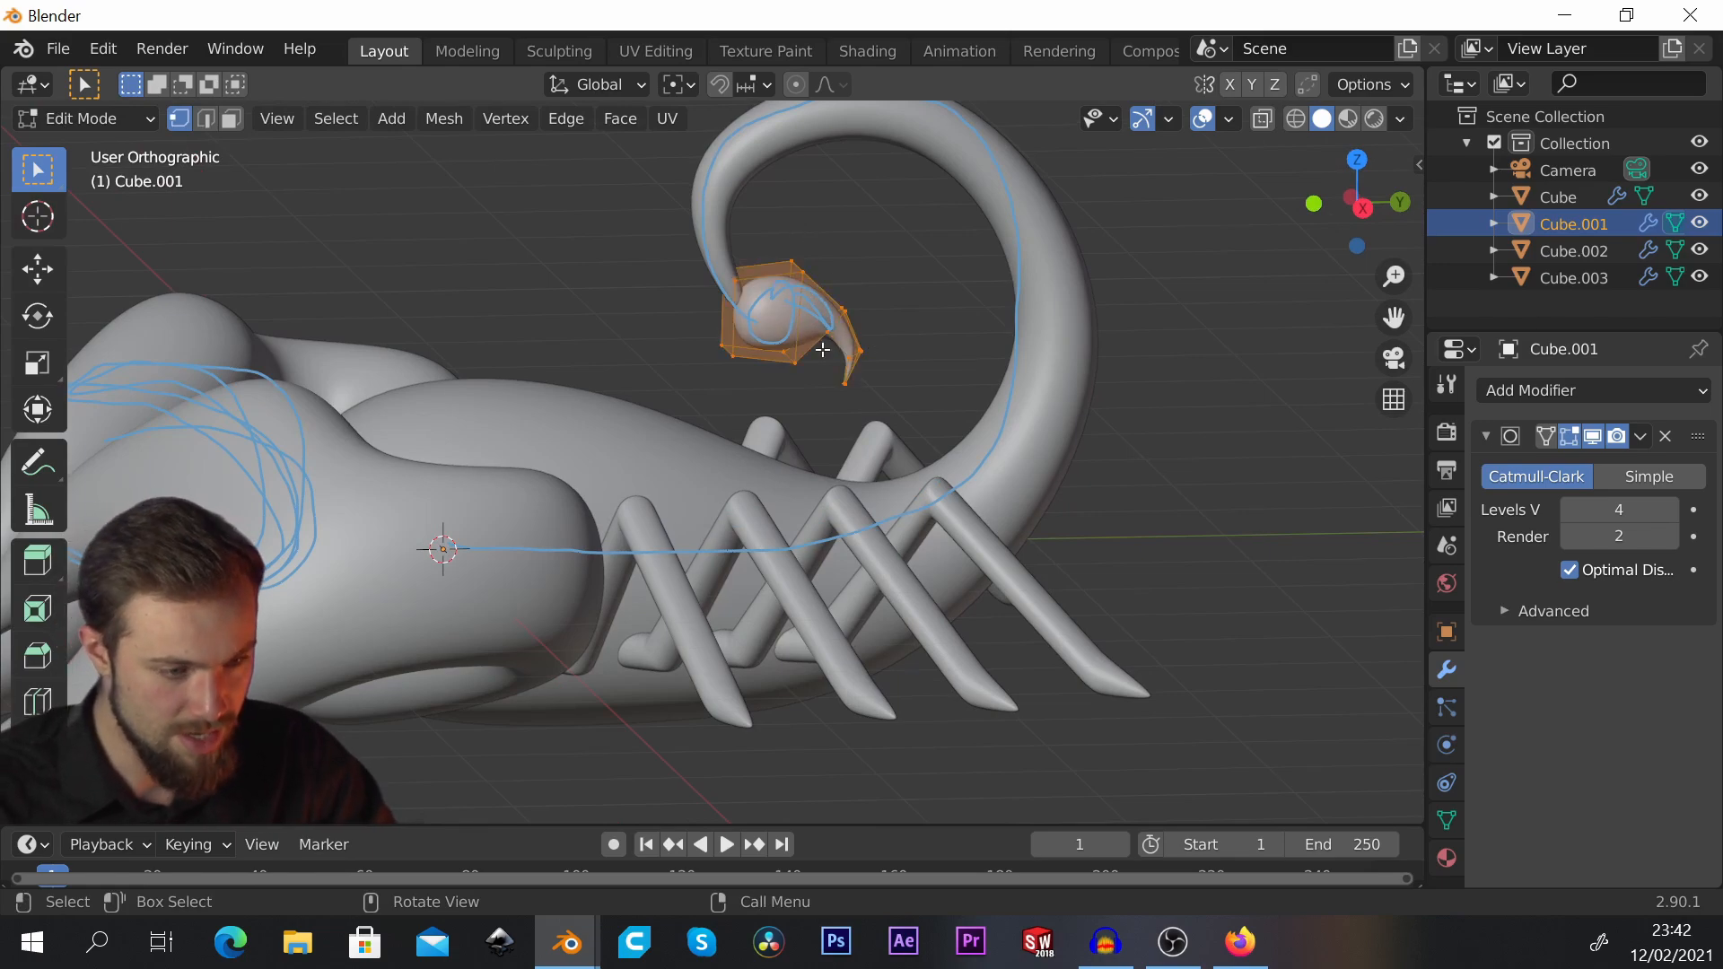
pyautogui.press('s')
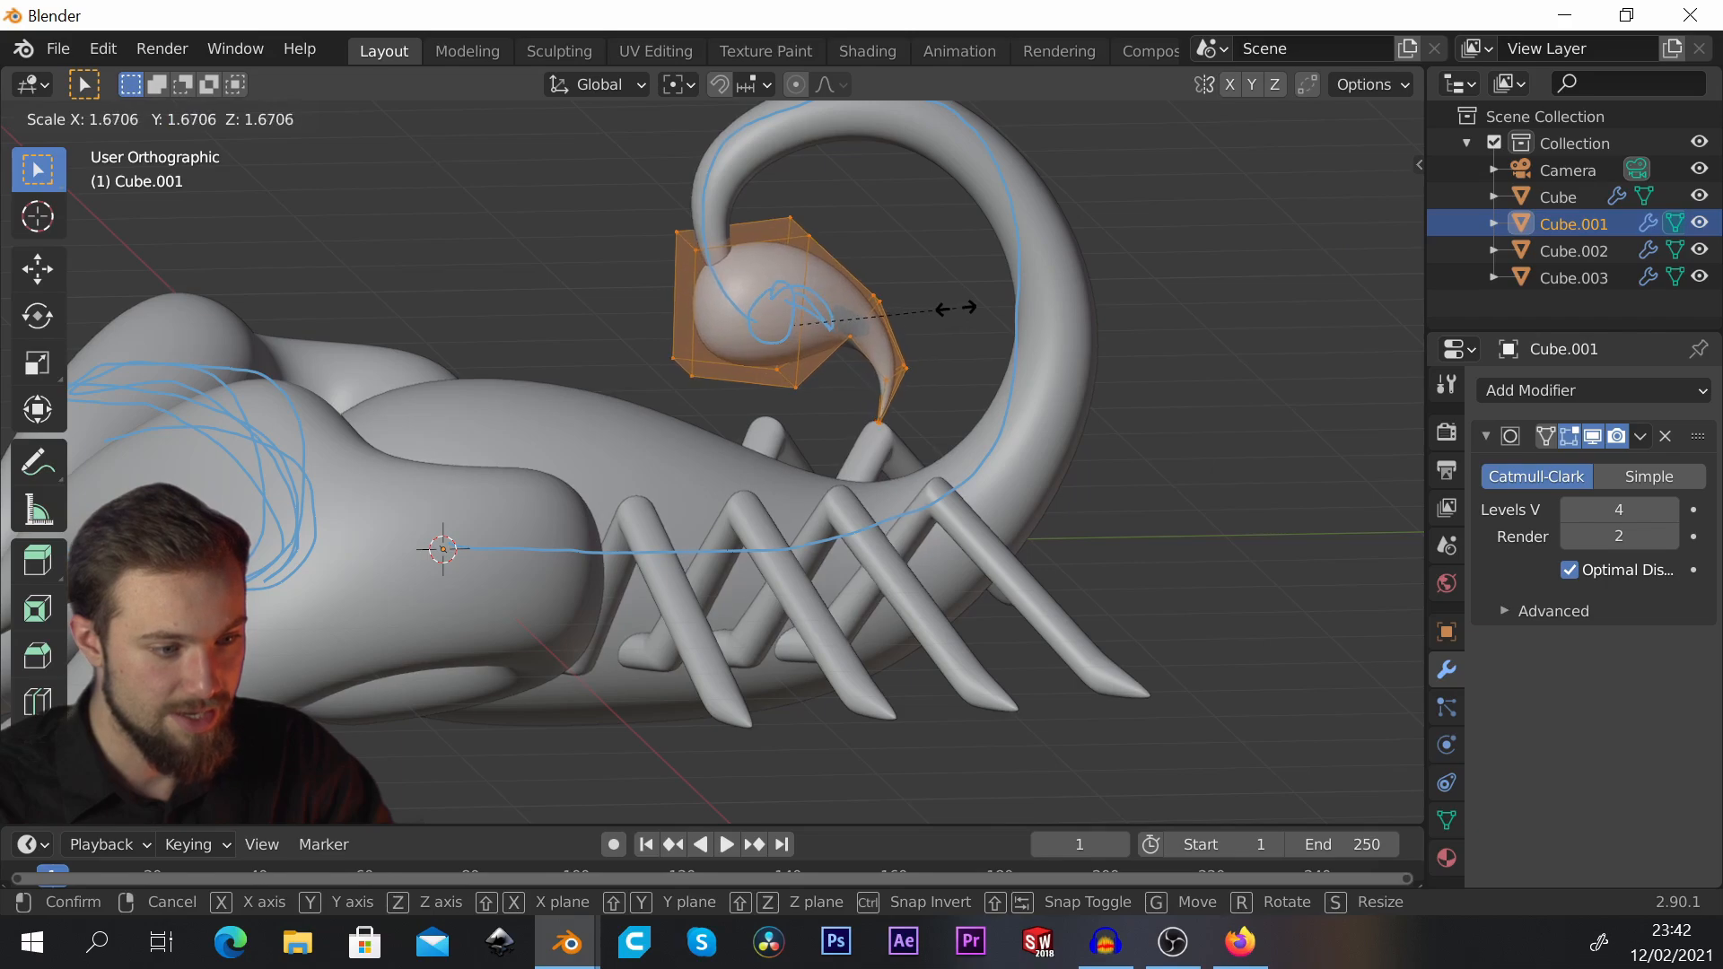
pyautogui.click(863, 316)
pyautogui.moveTo(863, 317); pyautogui.dragTo(962, 434, button='middle')
pyautogui.scroll(-3, 1107, 359)
pyautogui.press('Tab')
pyautogui.click(1327, 401)
pyautogui.moveTo(1327, 400); pyautogui.dragTo(799, 498, button='middle')
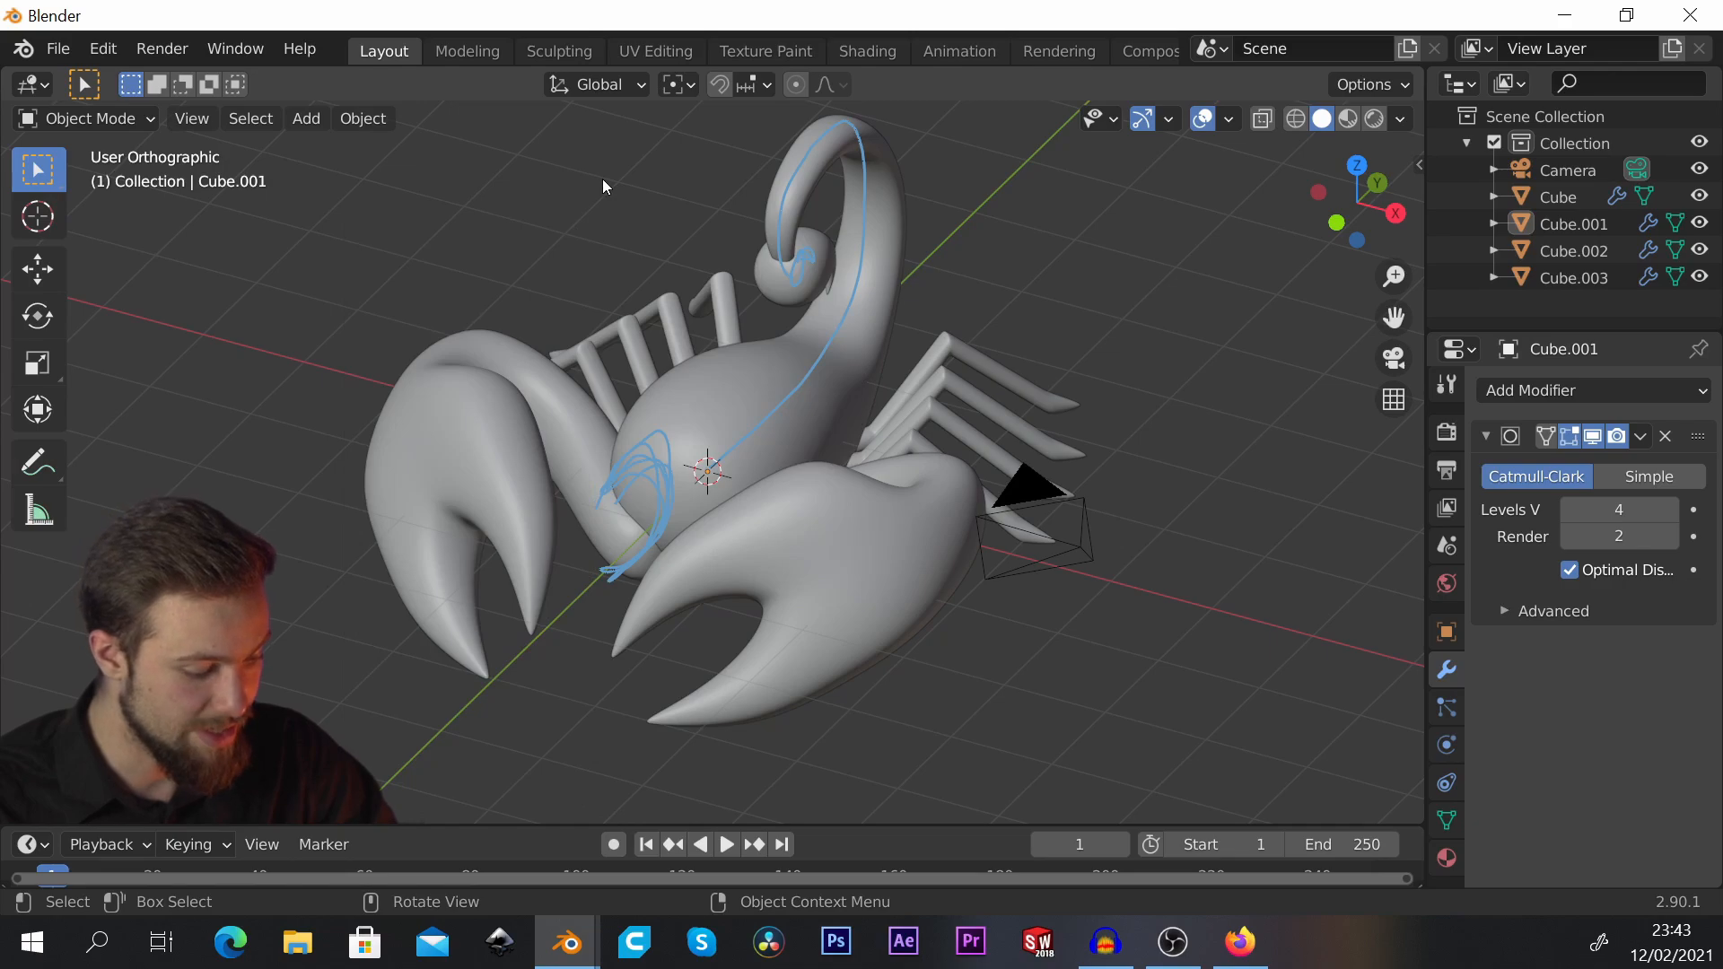
# Step: Add a UV sphere at the 3D cursor and give it a Mirror modifier on the X axis
pyautogui.hotkey('shift', 'a')
pyautogui.moveTo(601, 180)
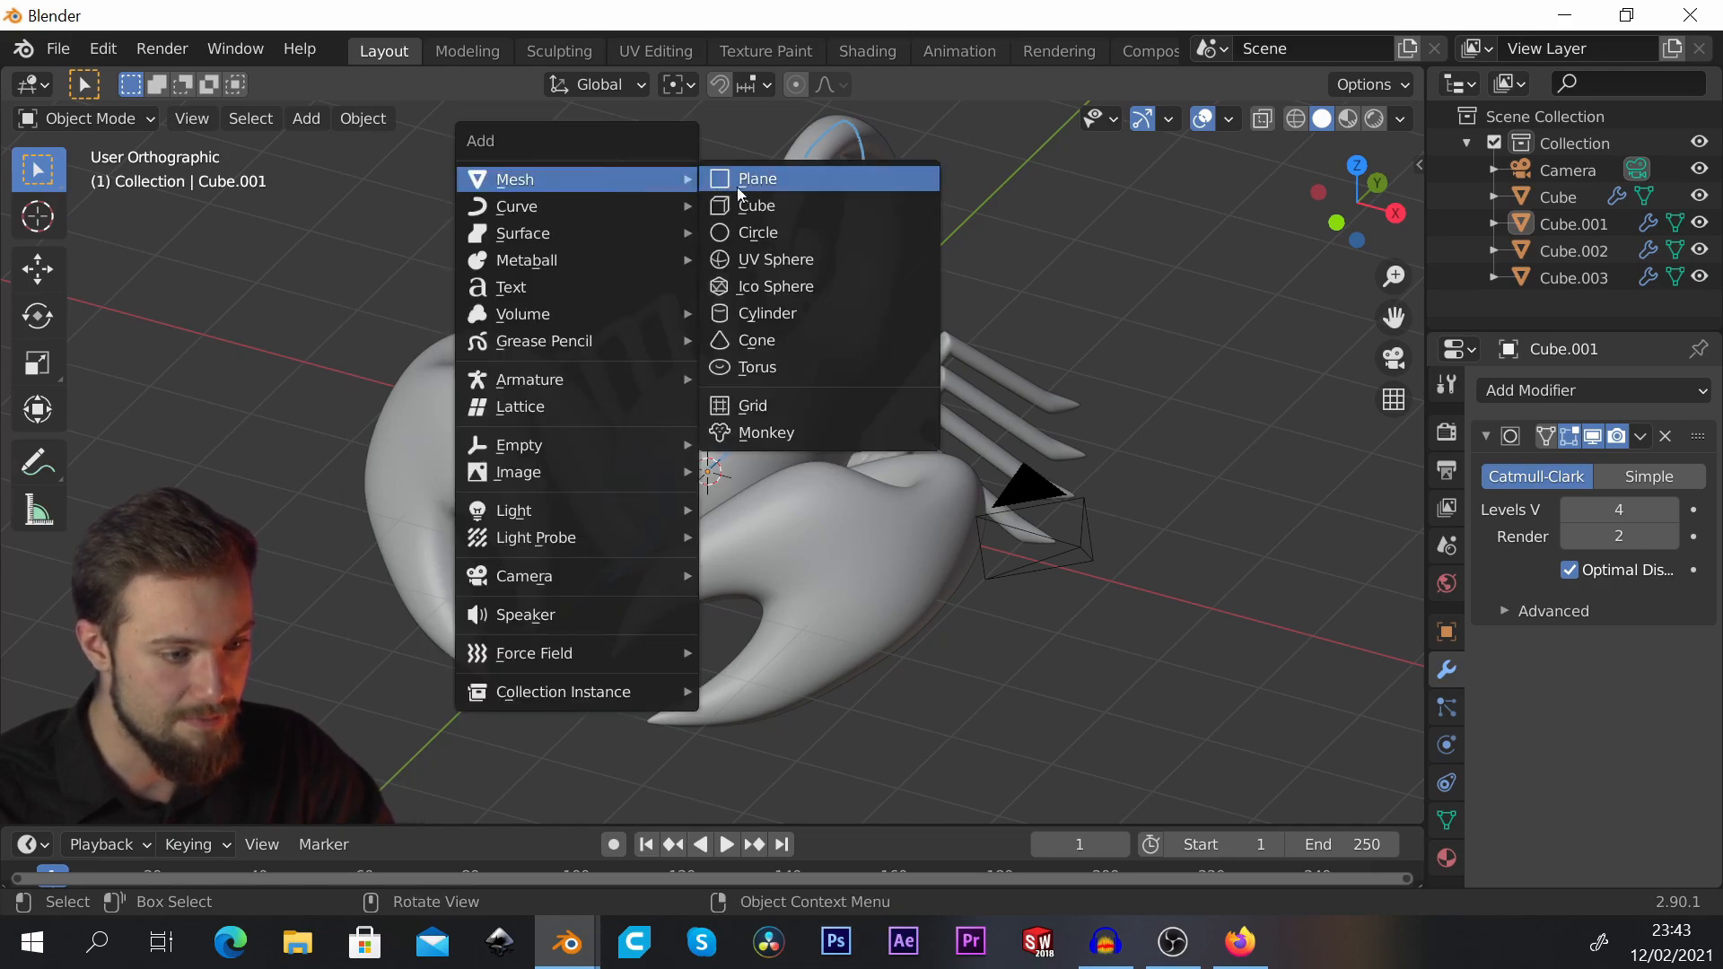
pyautogui.click(806, 258)
pyautogui.moveTo(857, 418); pyautogui.dragTo(798, 476, button='middle')
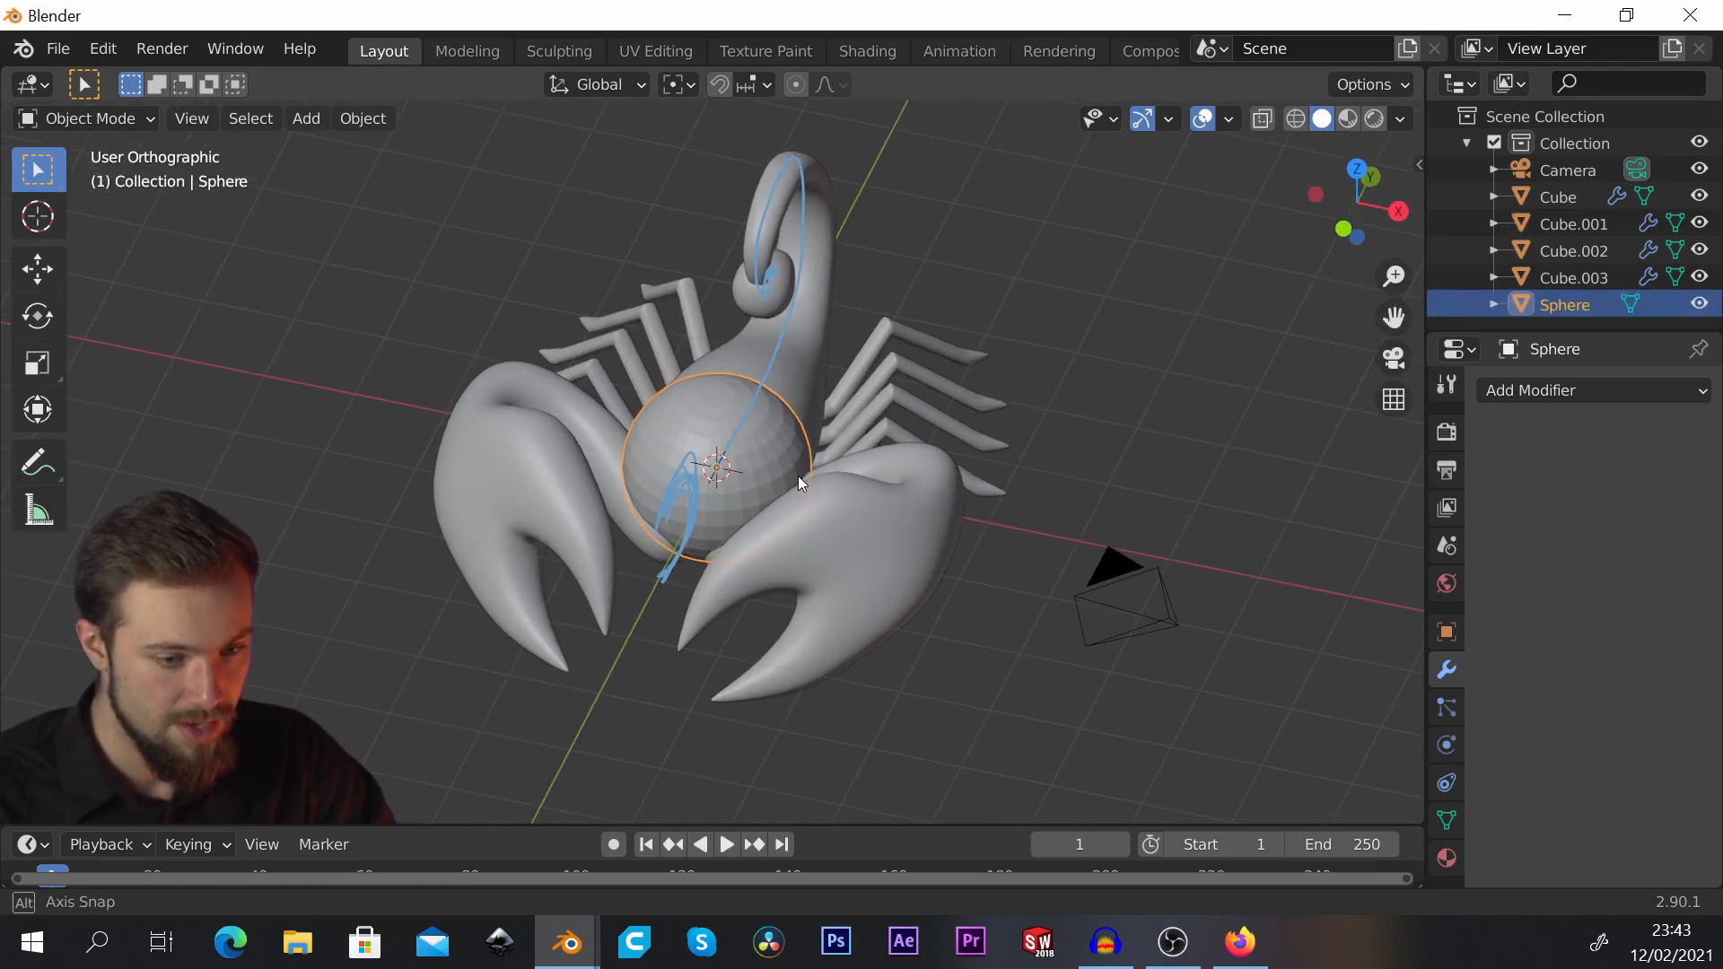
pyautogui.scroll(2, 799, 475)
pyautogui.click(1536, 392)
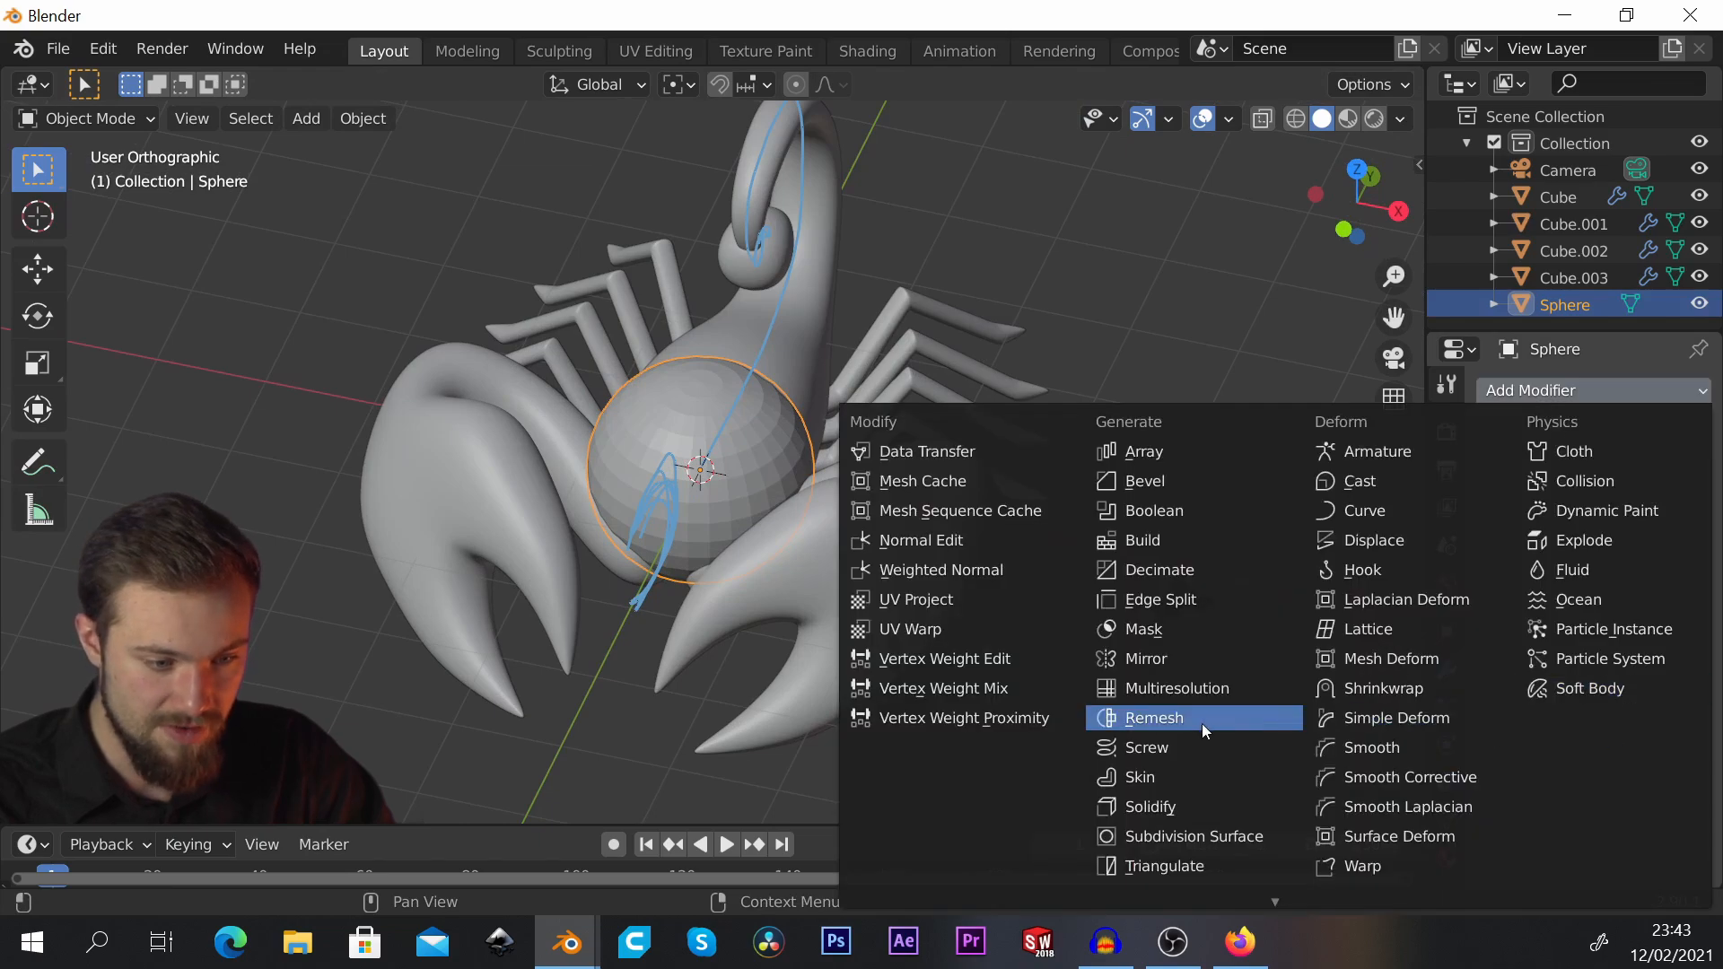
pyautogui.click(1182, 664)
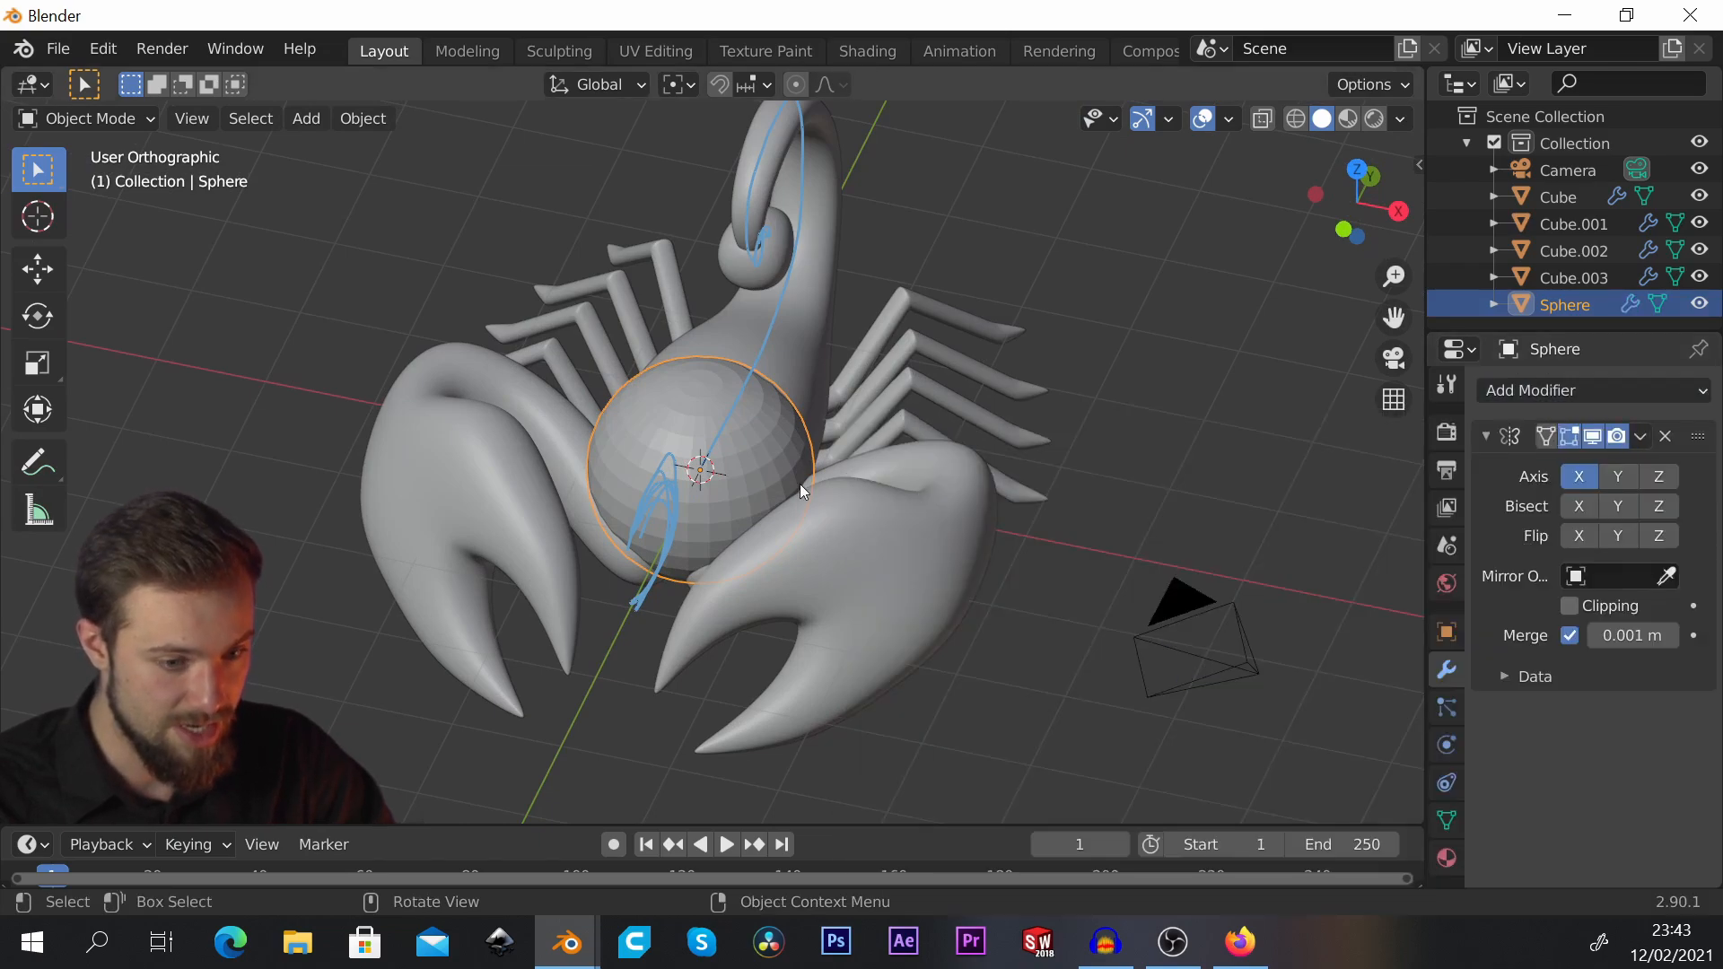
# Step: Move all of the sphere's geometry about 1.23 m along the X axis in Edit Mode, separating it from its mirror copy
pyautogui.press('Tab')
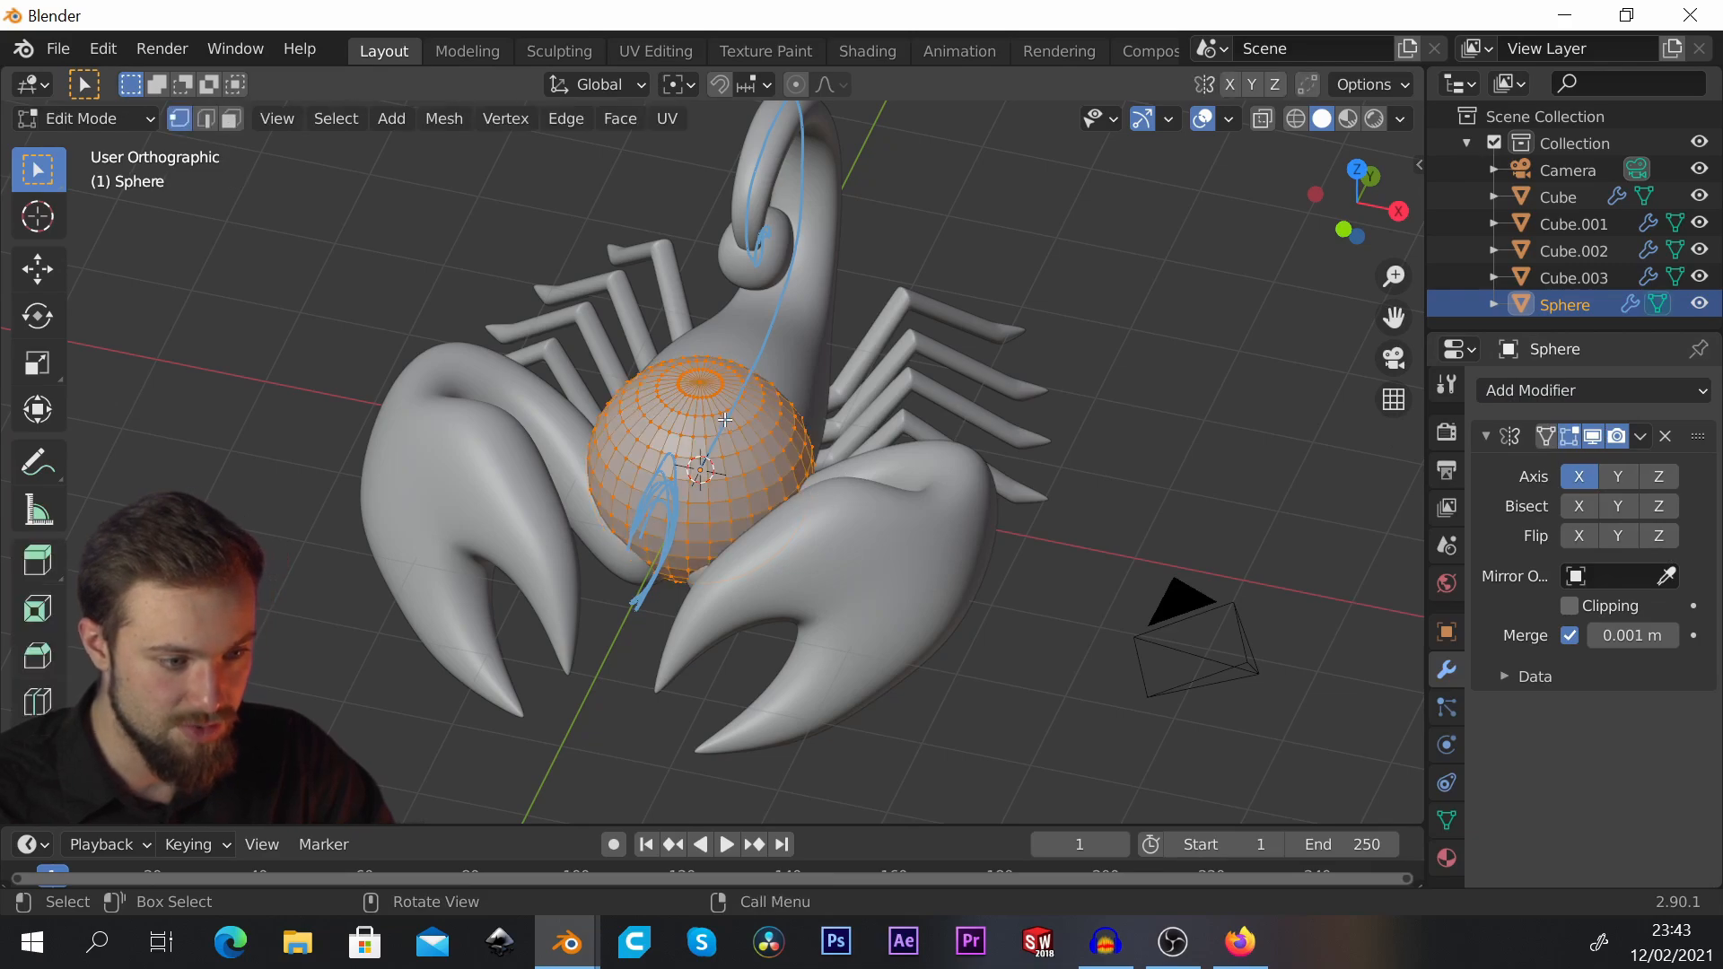
pyautogui.moveTo(754, 416); pyautogui.dragTo(793, 428, button='middle')
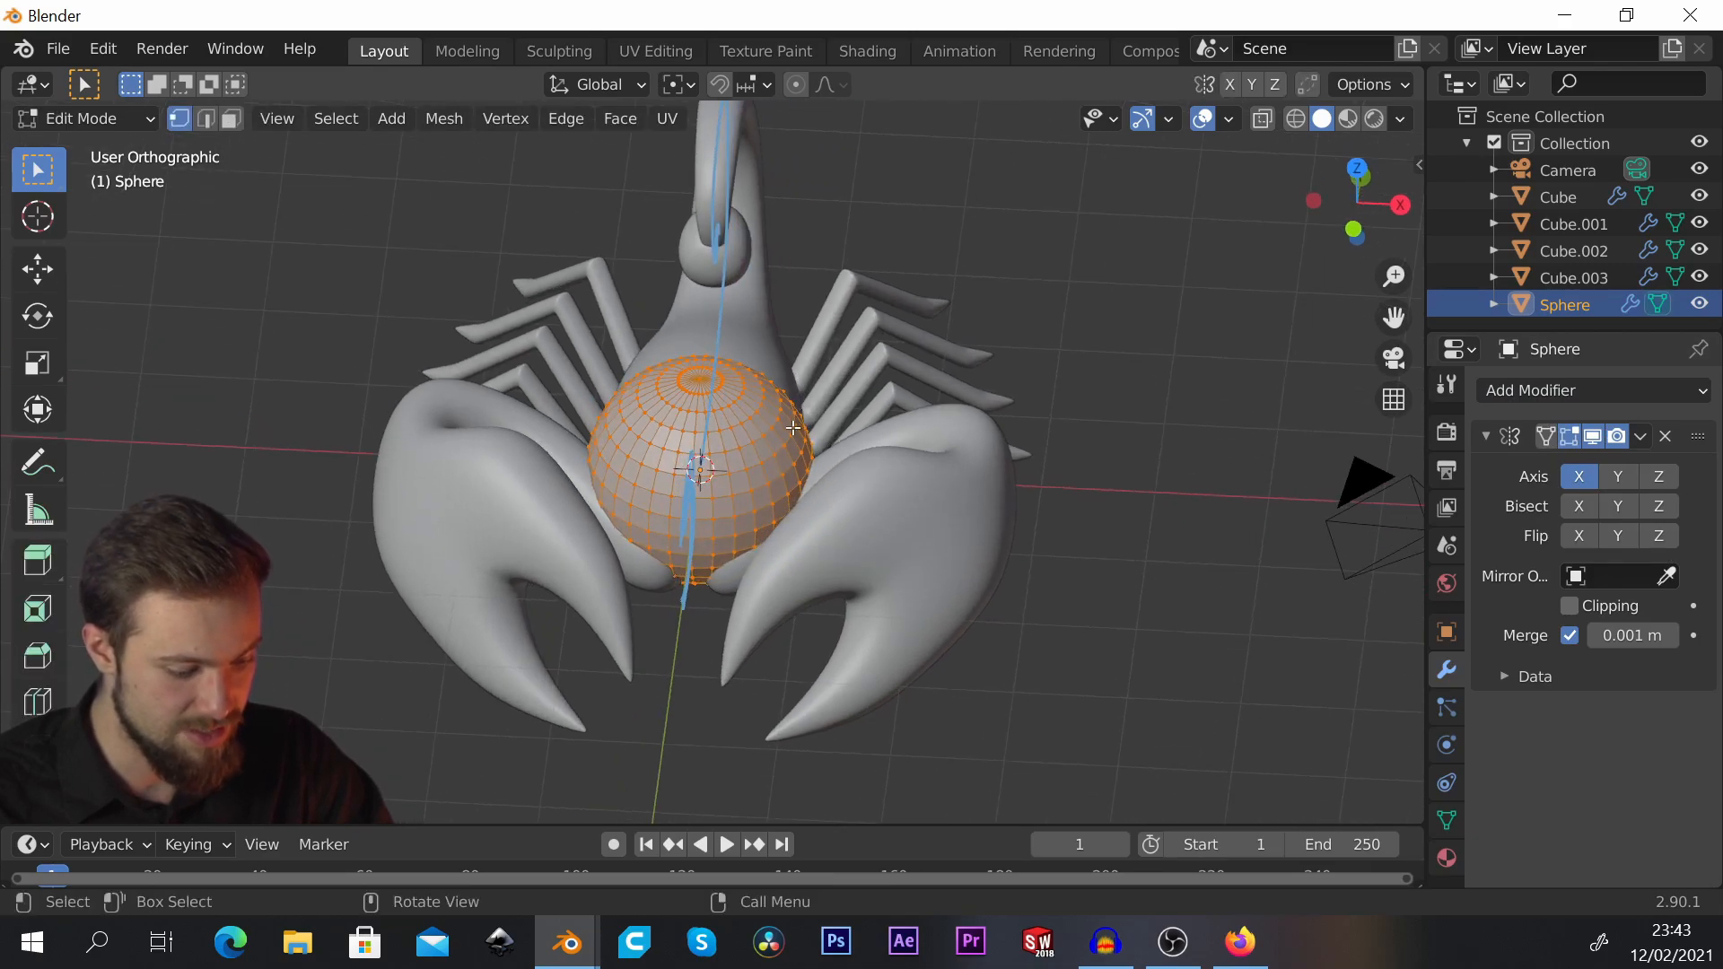
pyautogui.press('g')
pyautogui.press('x')
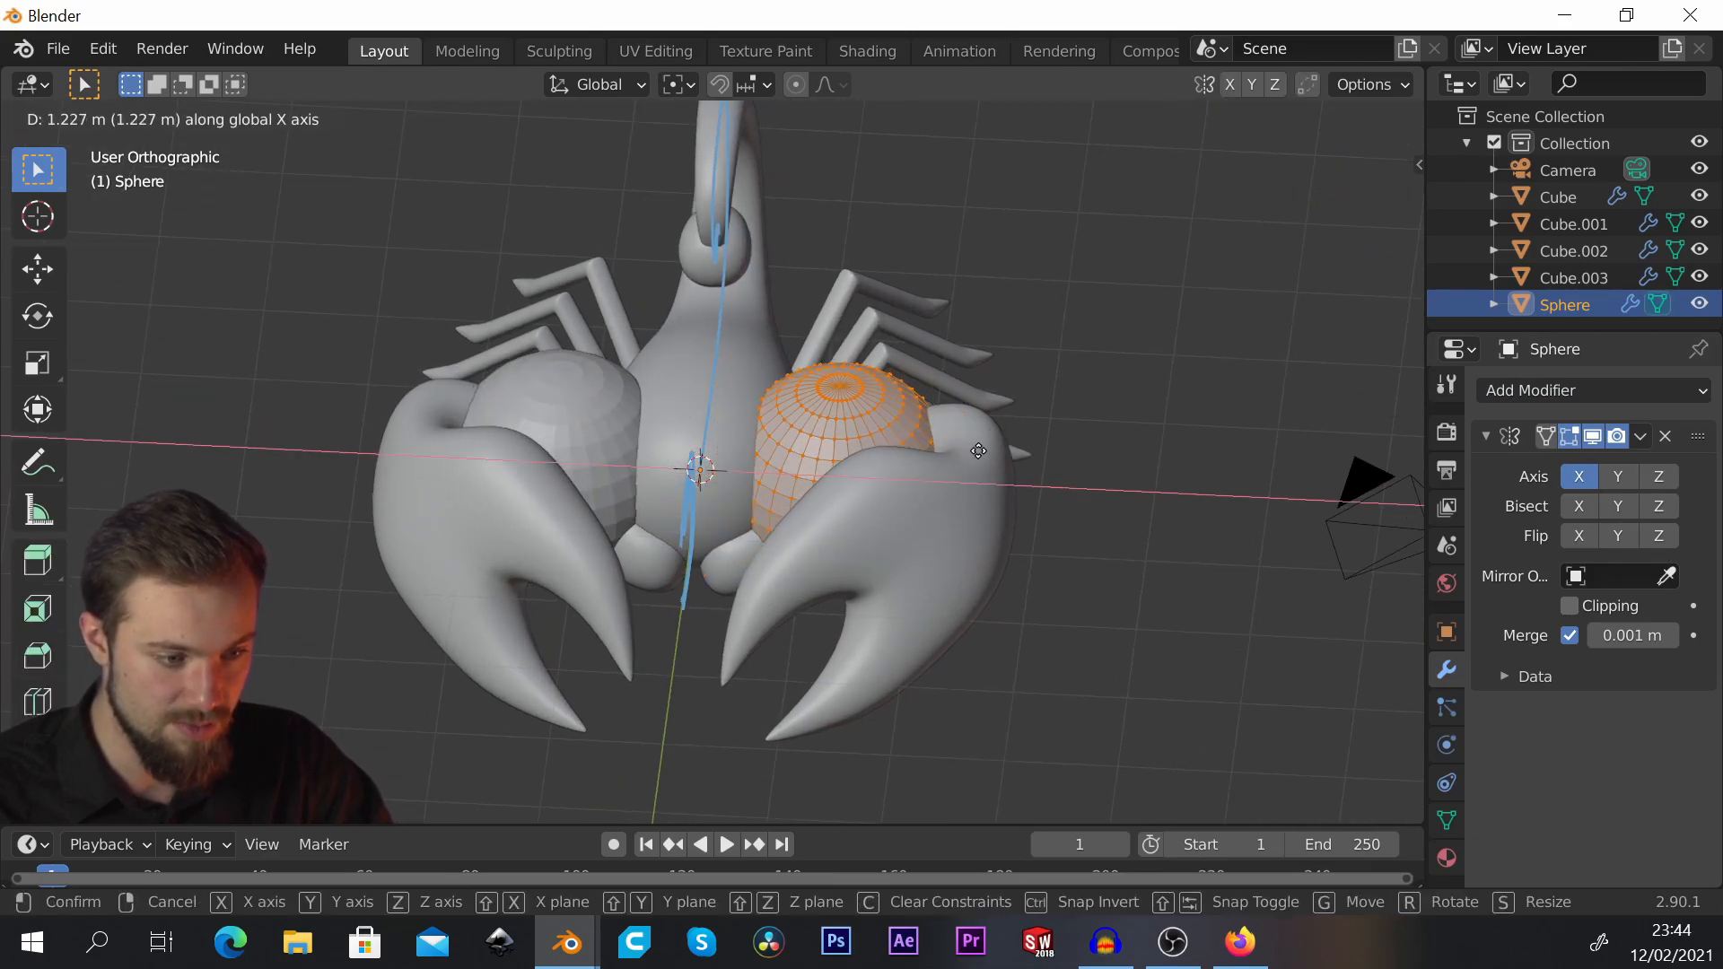
pyautogui.click(977, 455)
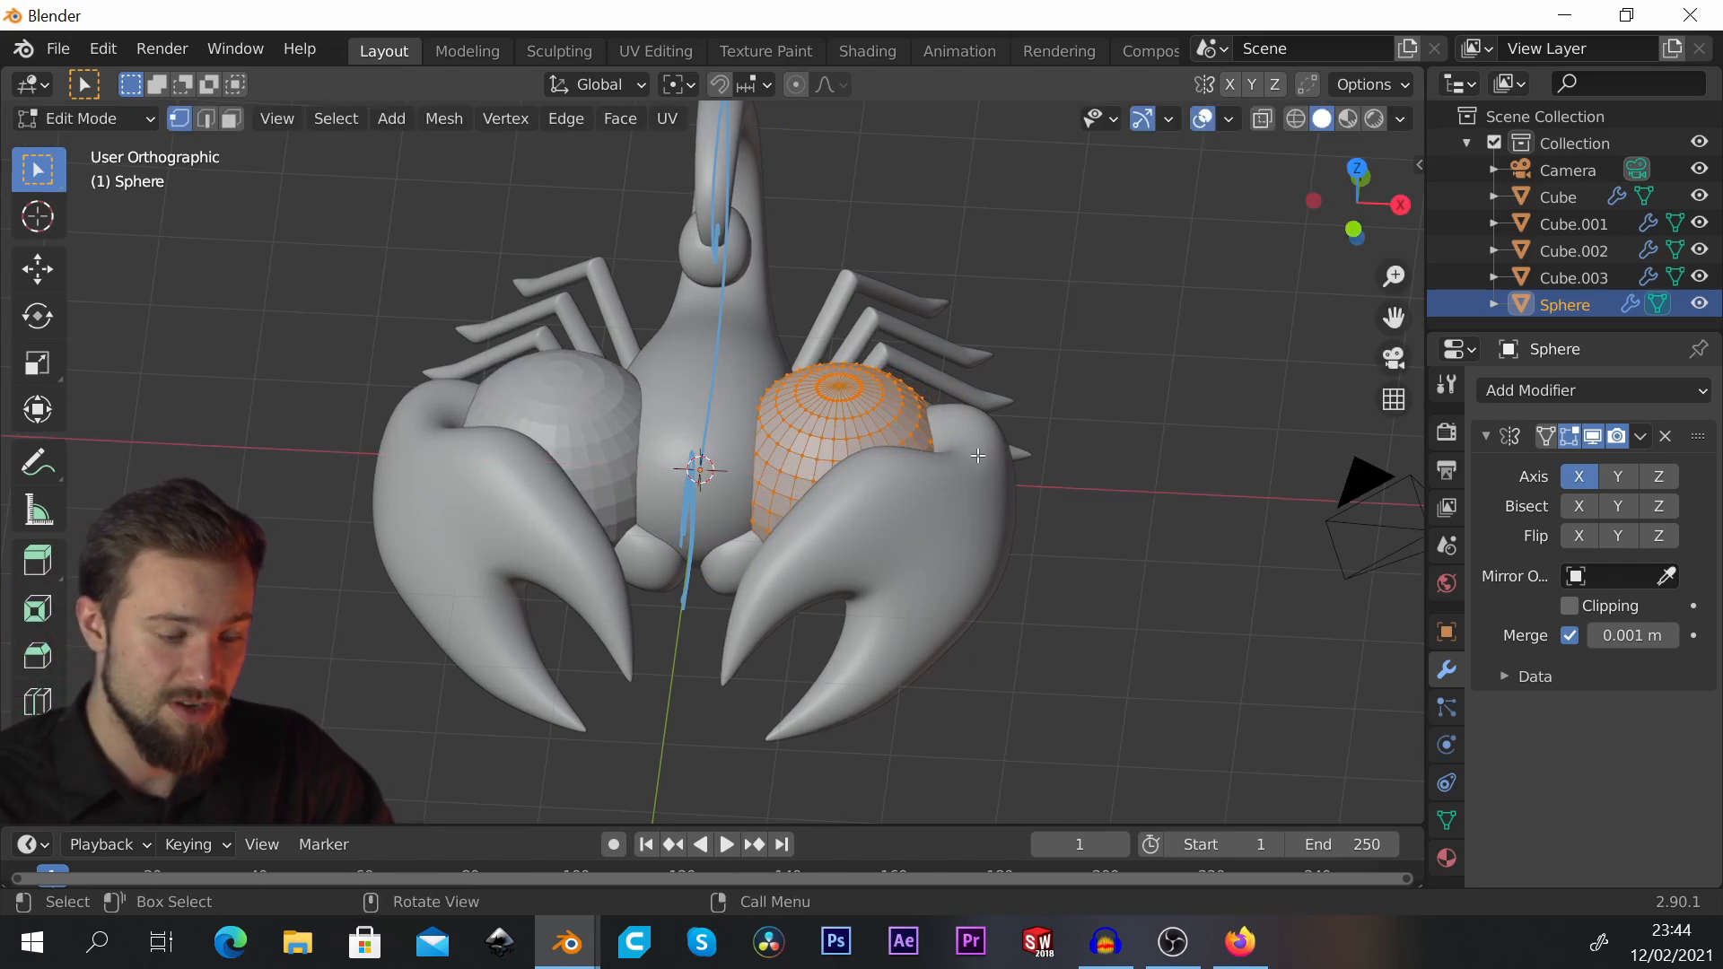
# Step: Return to Object Mode and apply smooth shading to the mirrored spheres
pyautogui.scroll(5, 864, 476)
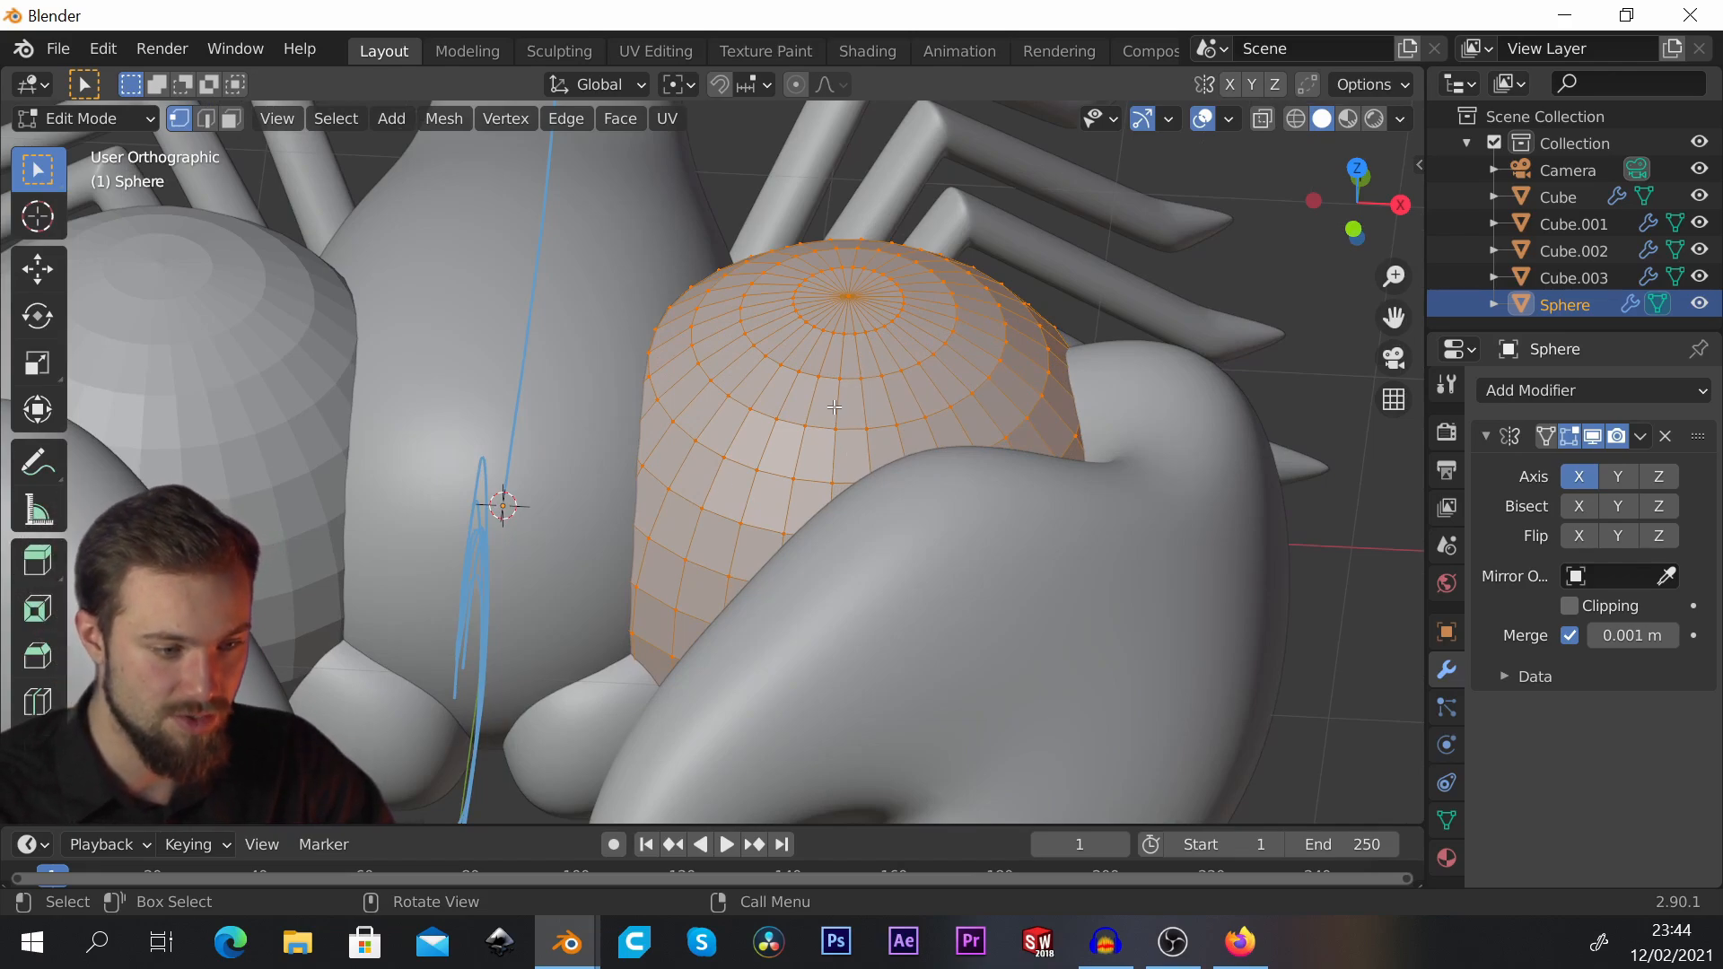
pyautogui.scroll(-4, 833, 406)
pyautogui.scroll(-1, 833, 407)
pyautogui.scroll(5, 793, 396)
pyautogui.press('Tab')
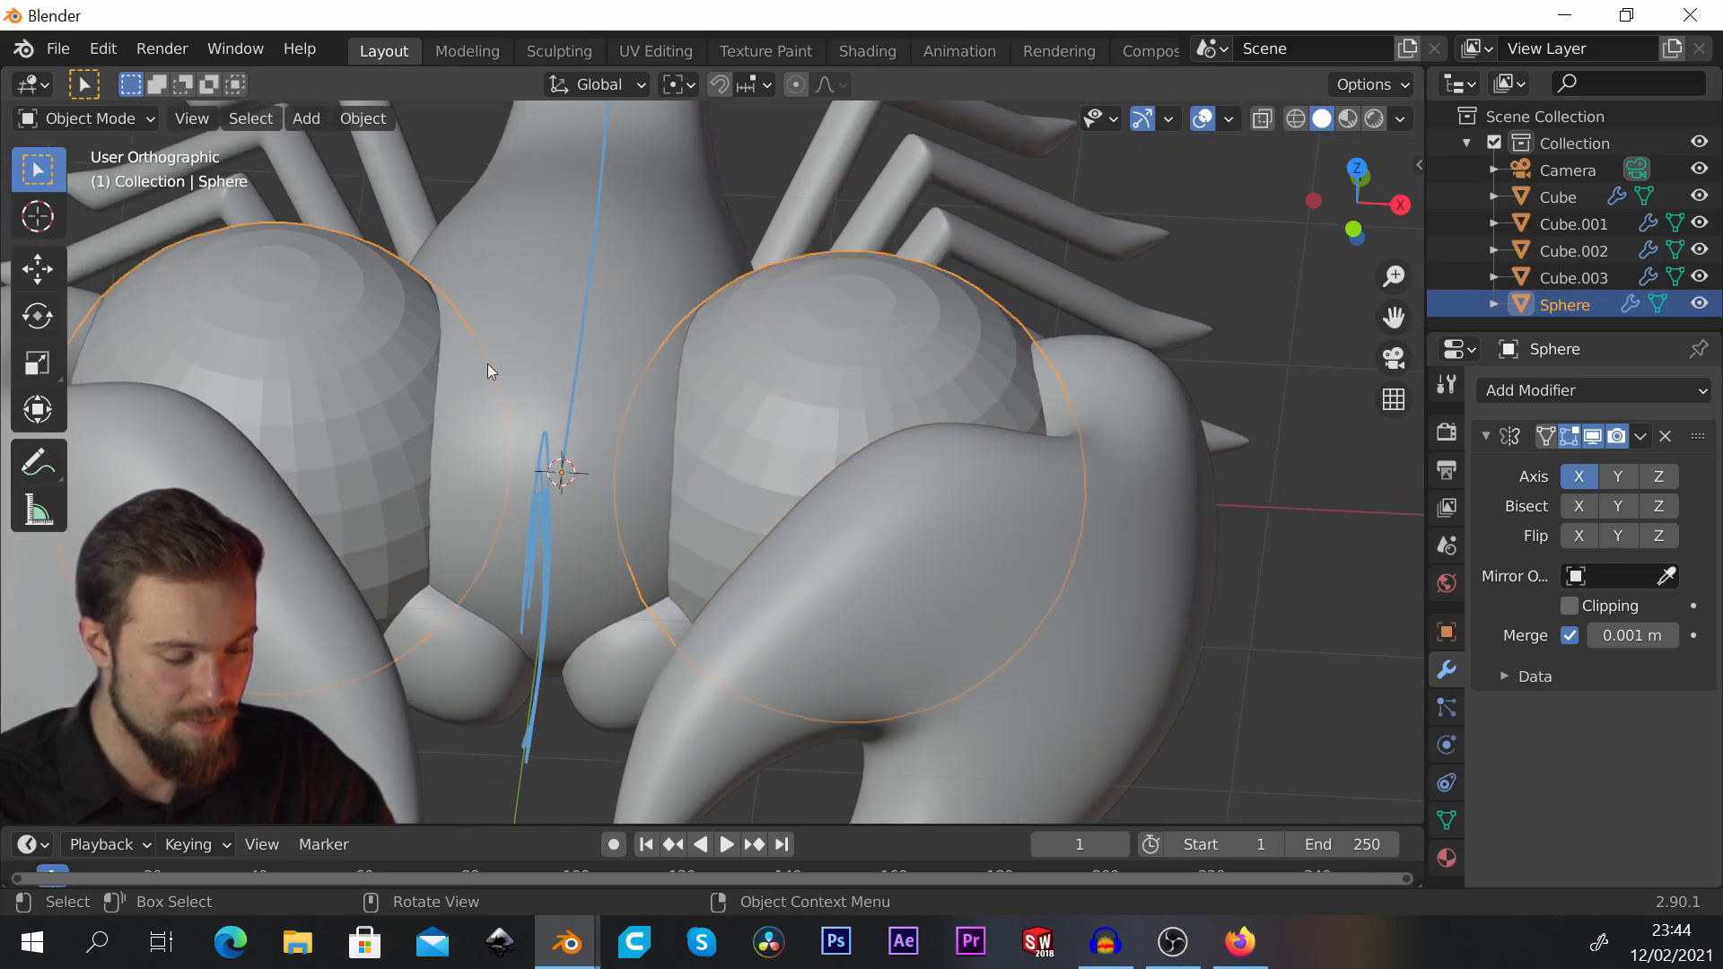
pyautogui.scroll(-3, 772, 399)
pyautogui.scroll(3, 743, 344)
pyautogui.click(729, 289)
pyautogui.click(864, 336)
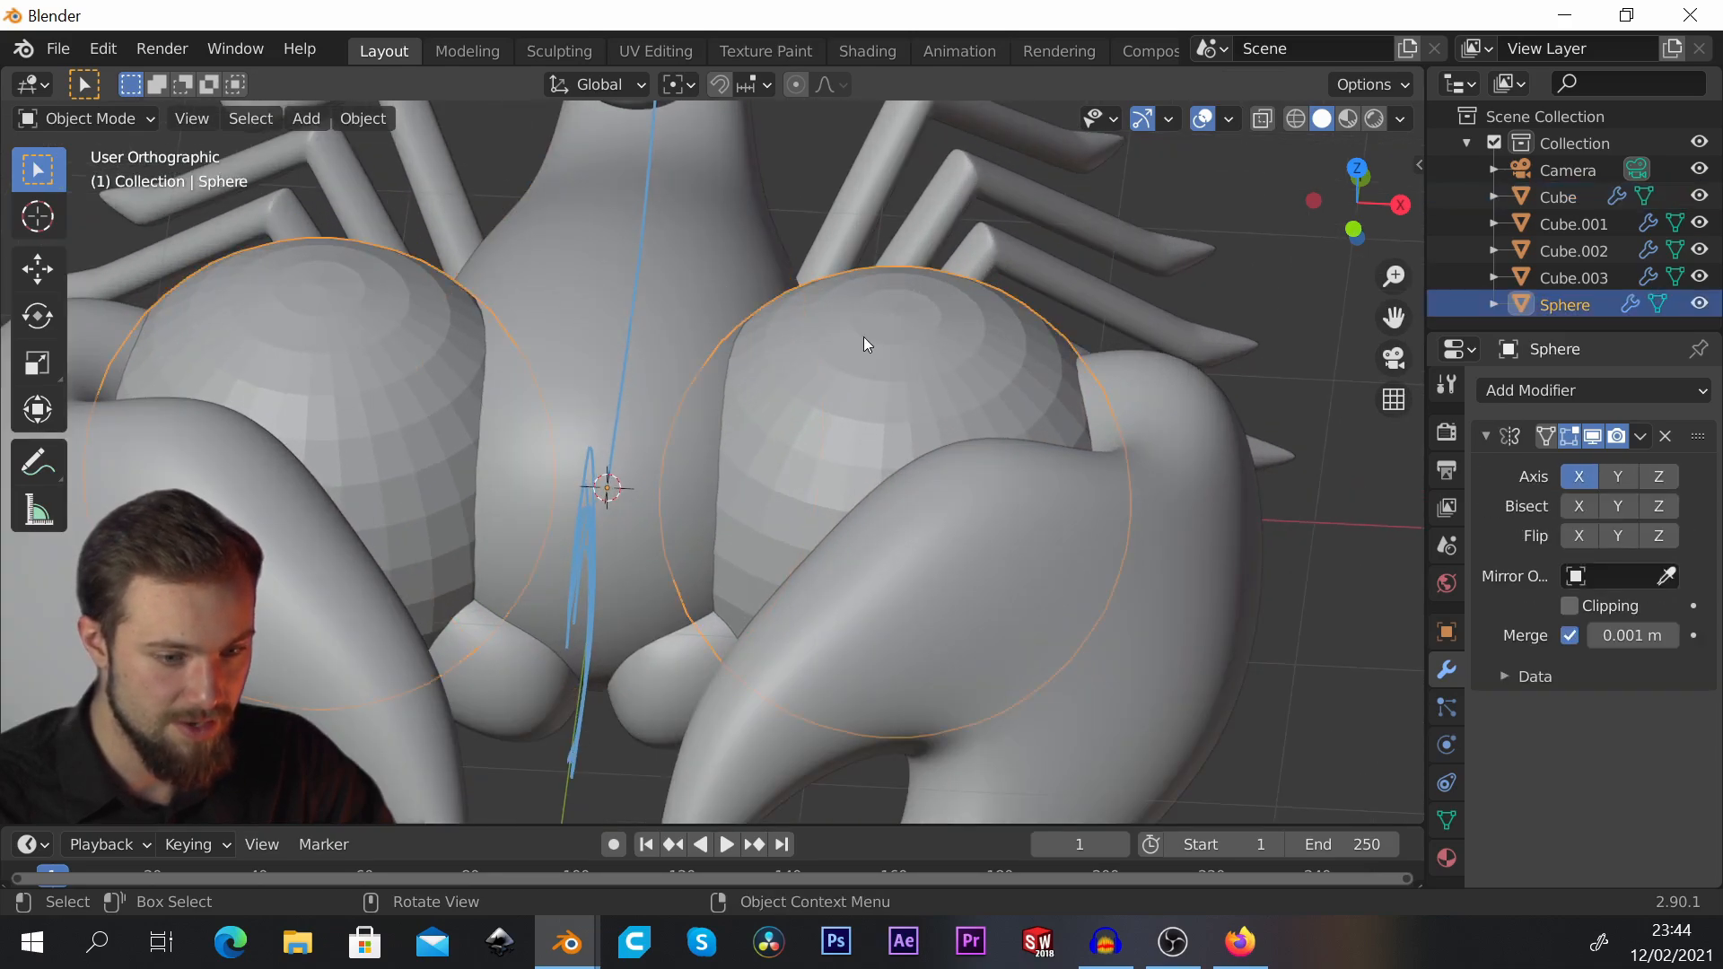
pyautogui.rightClick(893, 371)
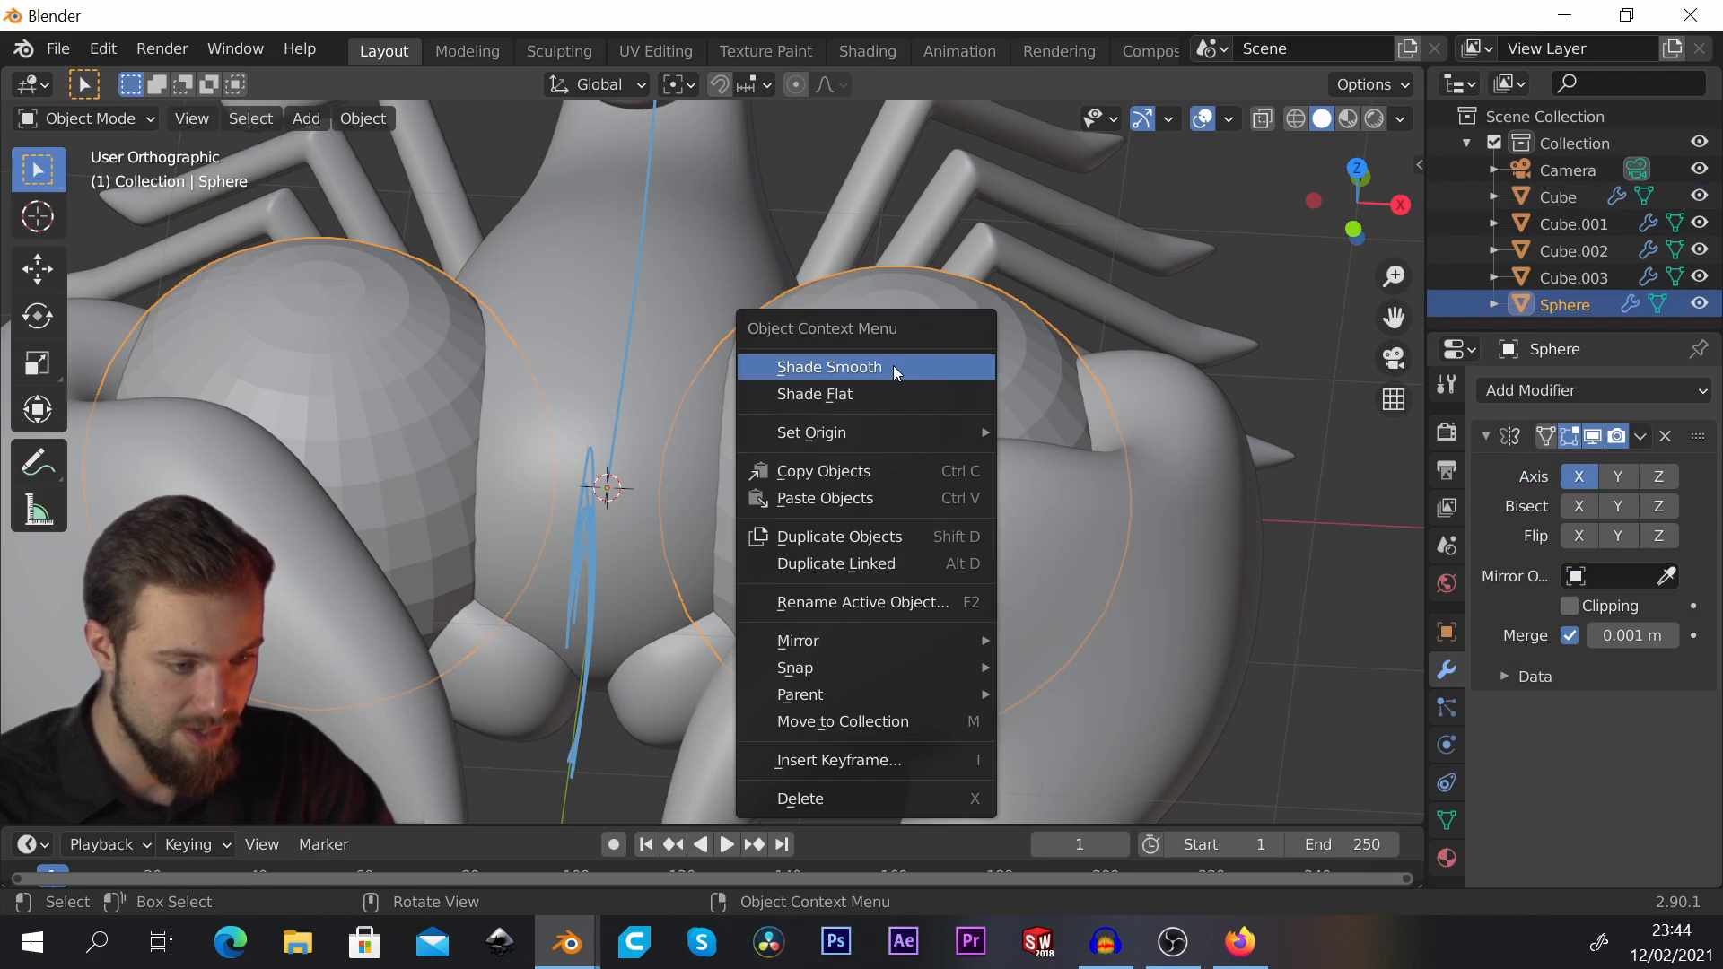
pyautogui.click(895, 370)
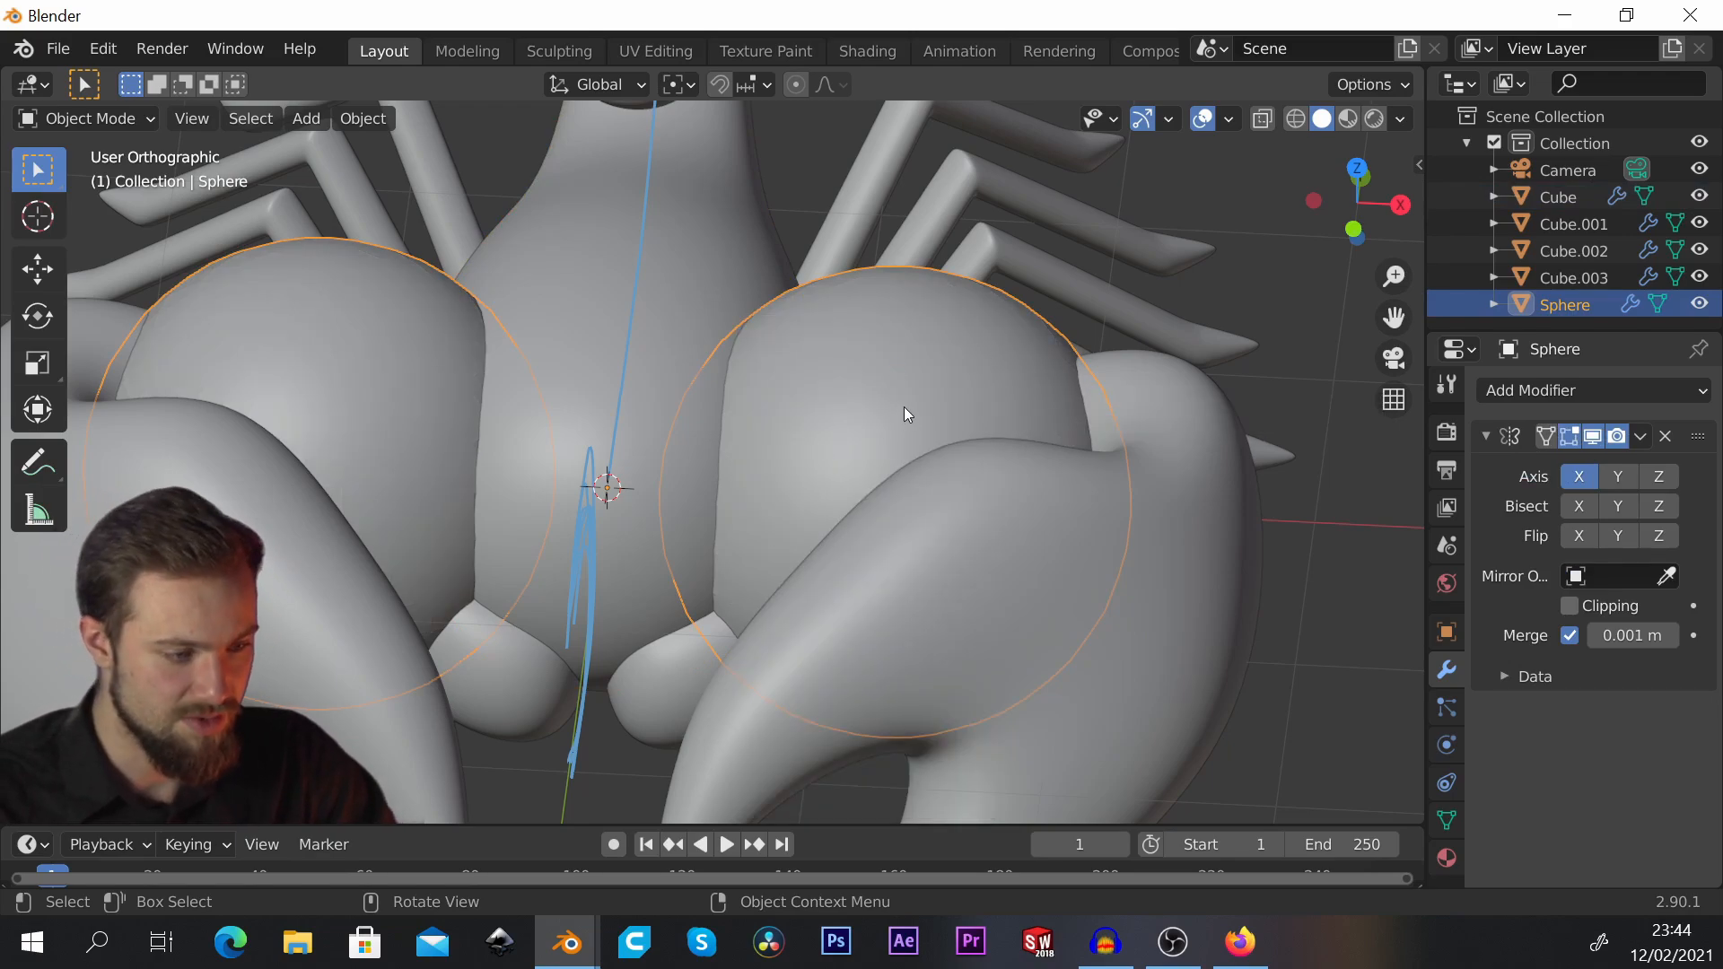
# Step: In Edit Mode, move the sphere's geometry clear of the claws and scale it down uniformly to about 0.146
pyautogui.scroll(-4, 969, 359)
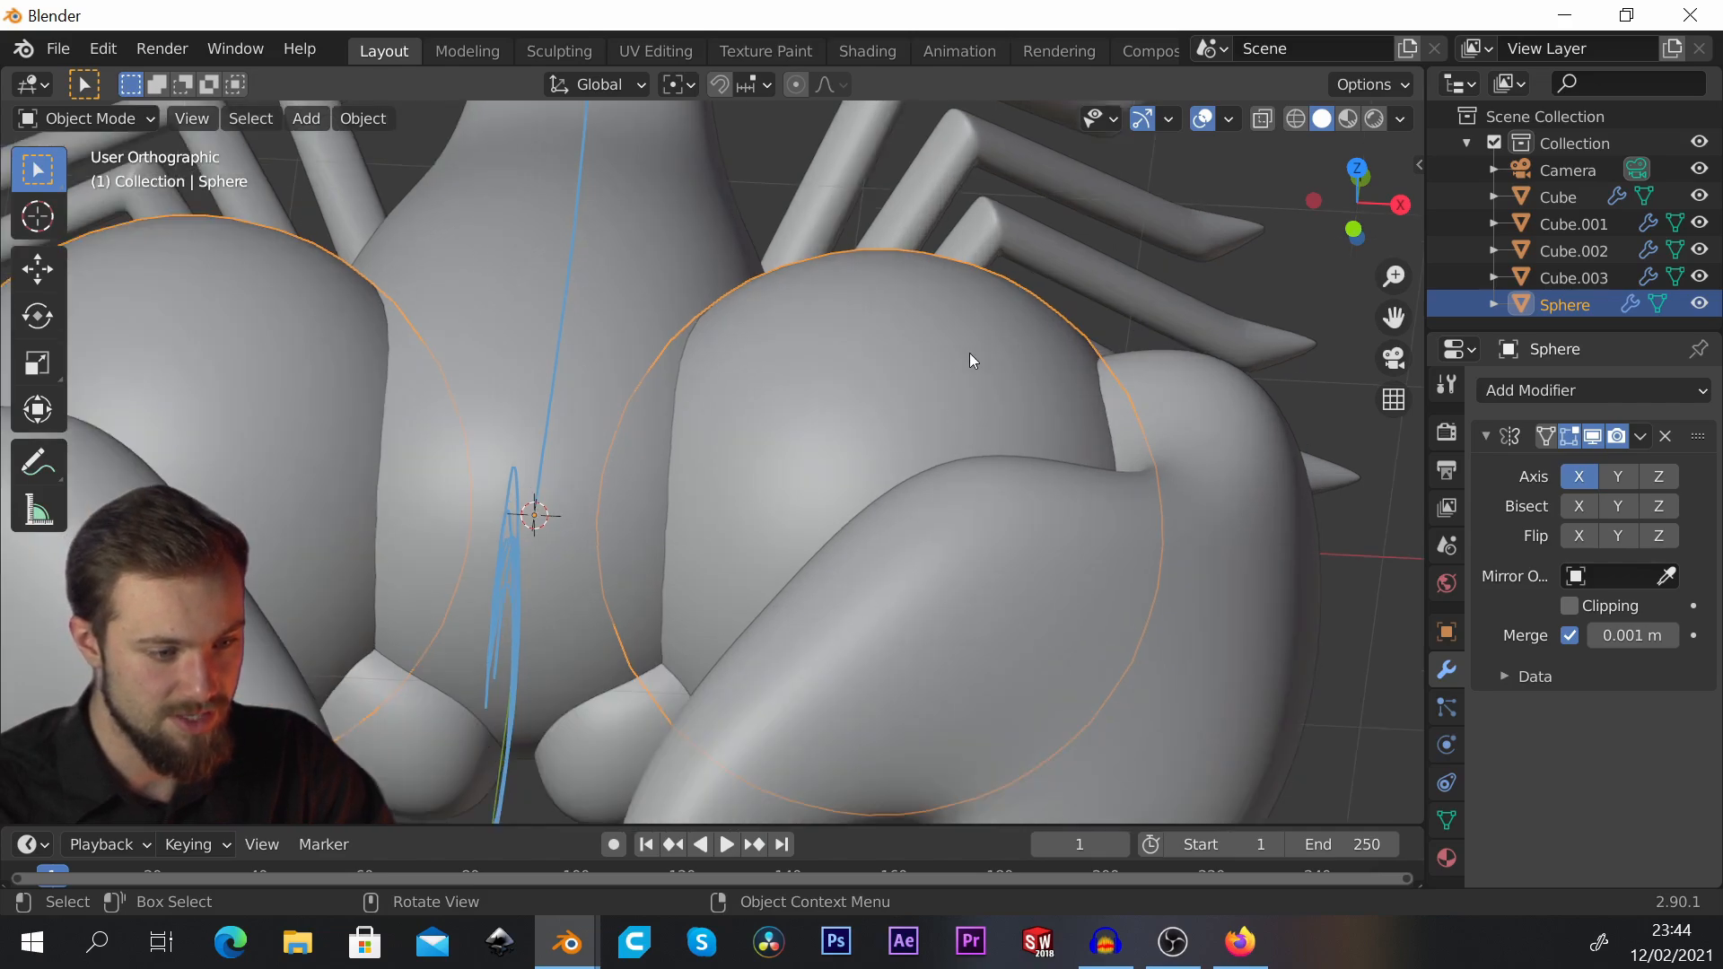
pyautogui.press('Tab')
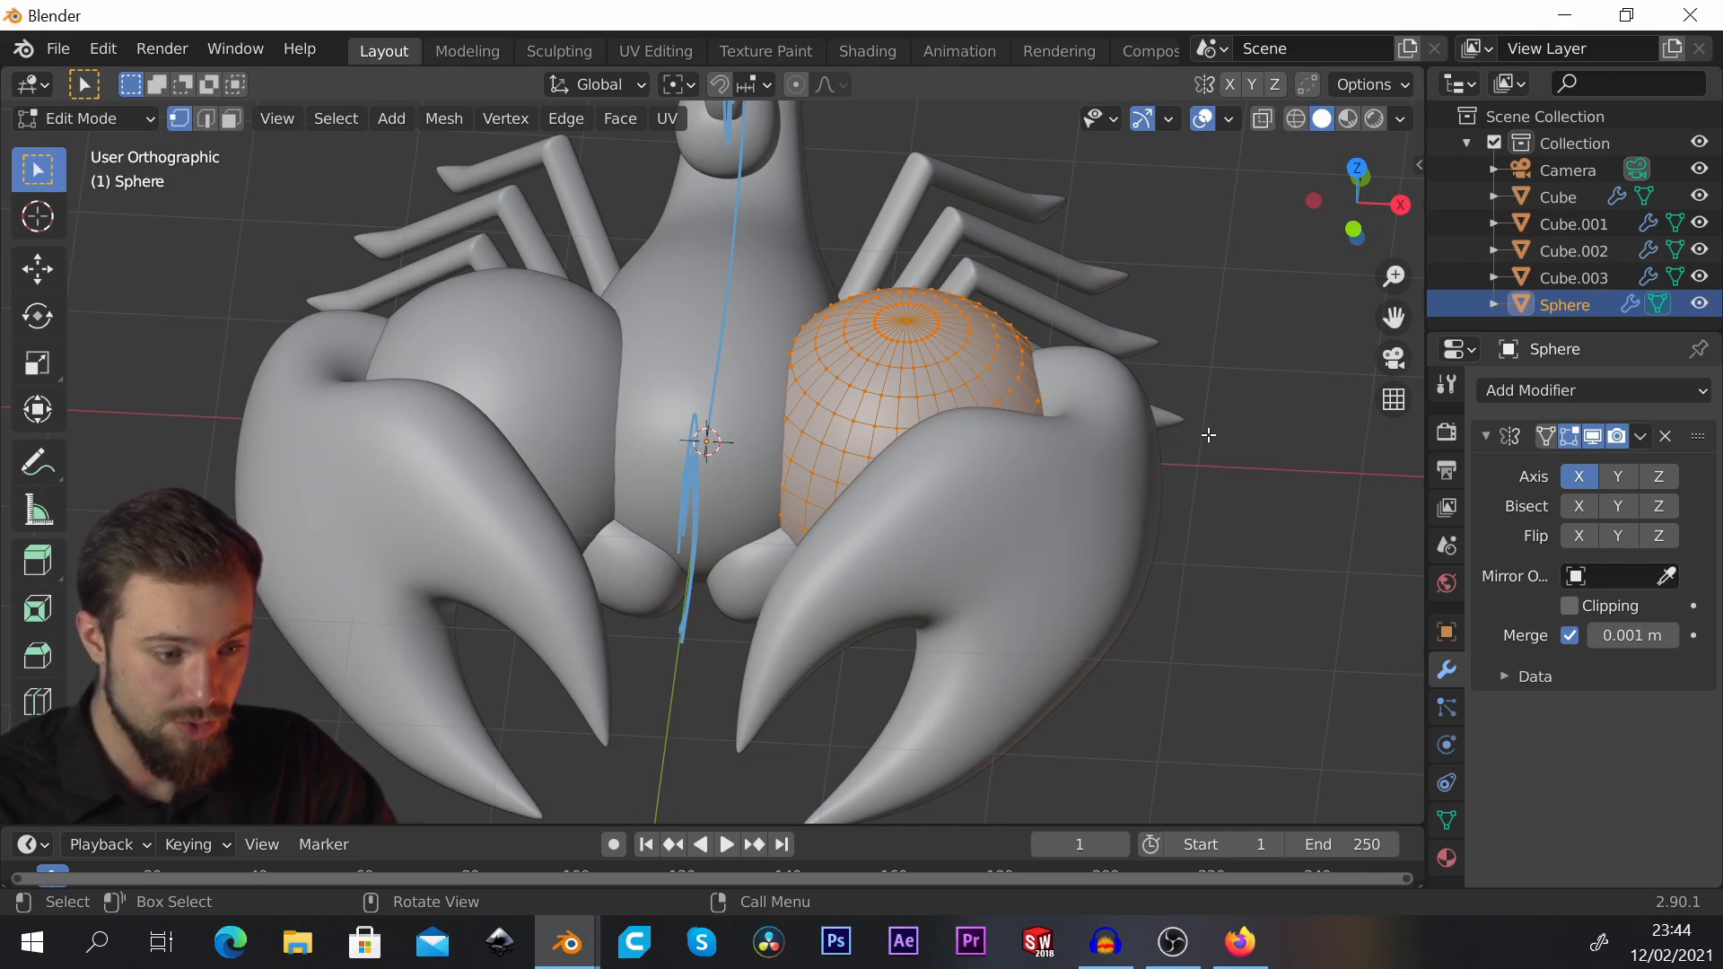
pyautogui.moveTo(1201, 434); pyautogui.dragTo(1095, 359, button='middle')
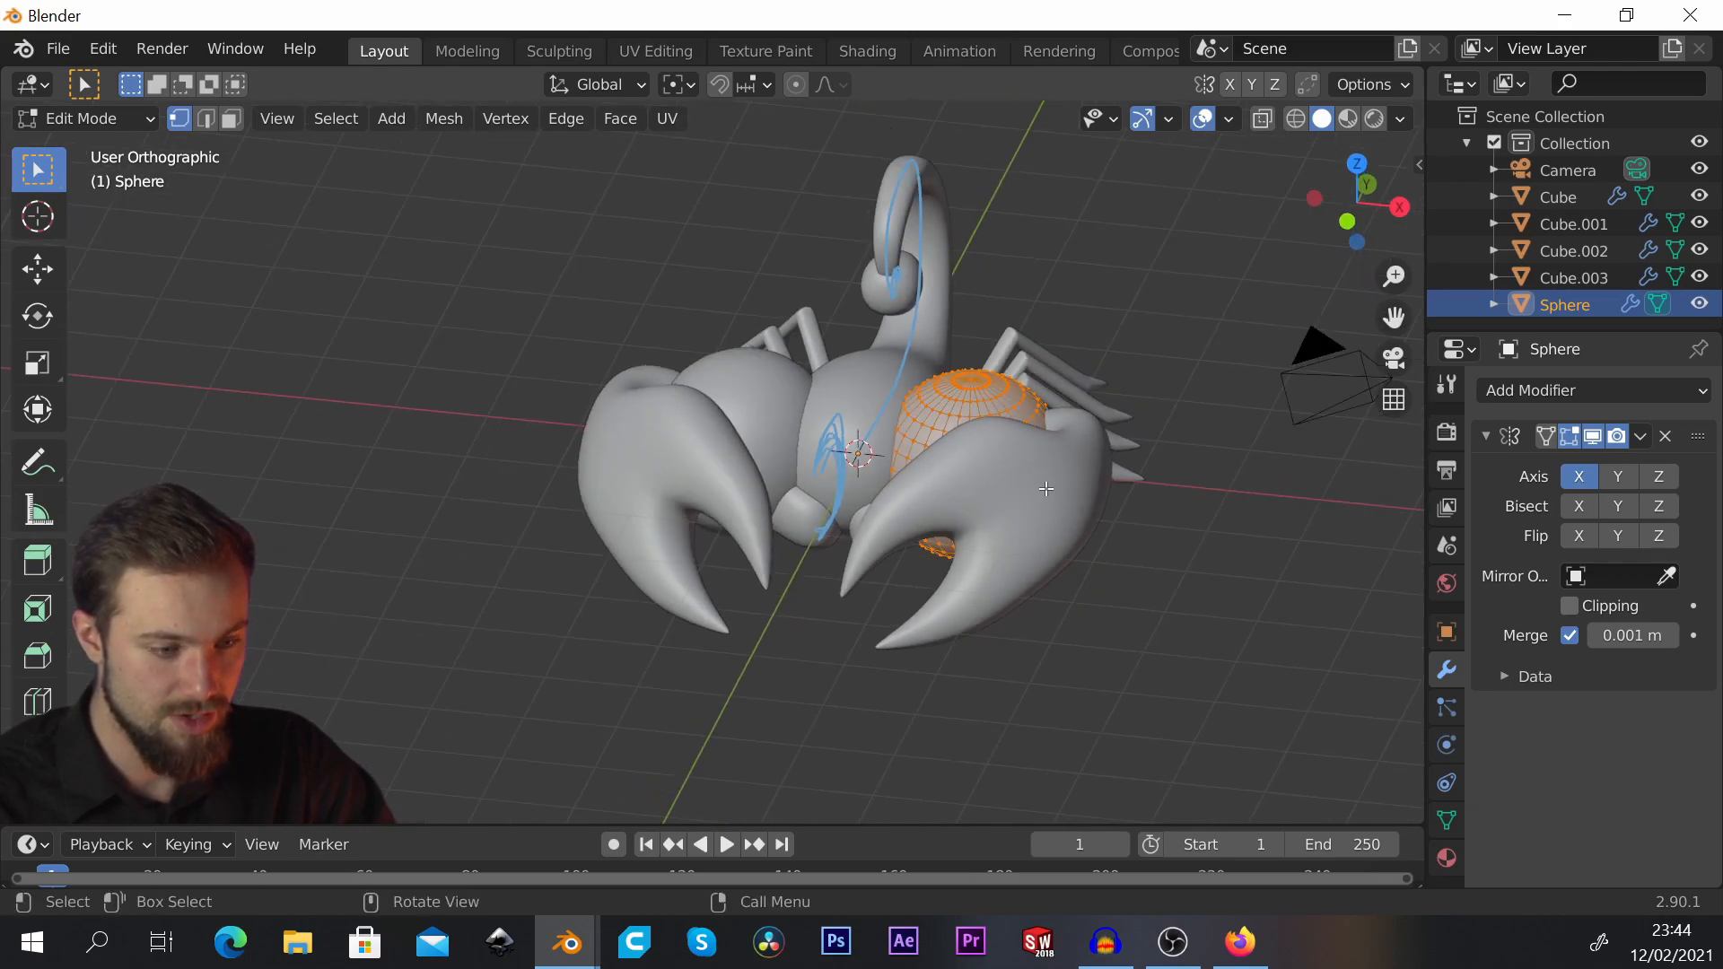
pyautogui.press('g')
pyautogui.click(1057, 287)
pyautogui.moveTo(981, 148); pyautogui.dragTo(1007, 183, button='middle')
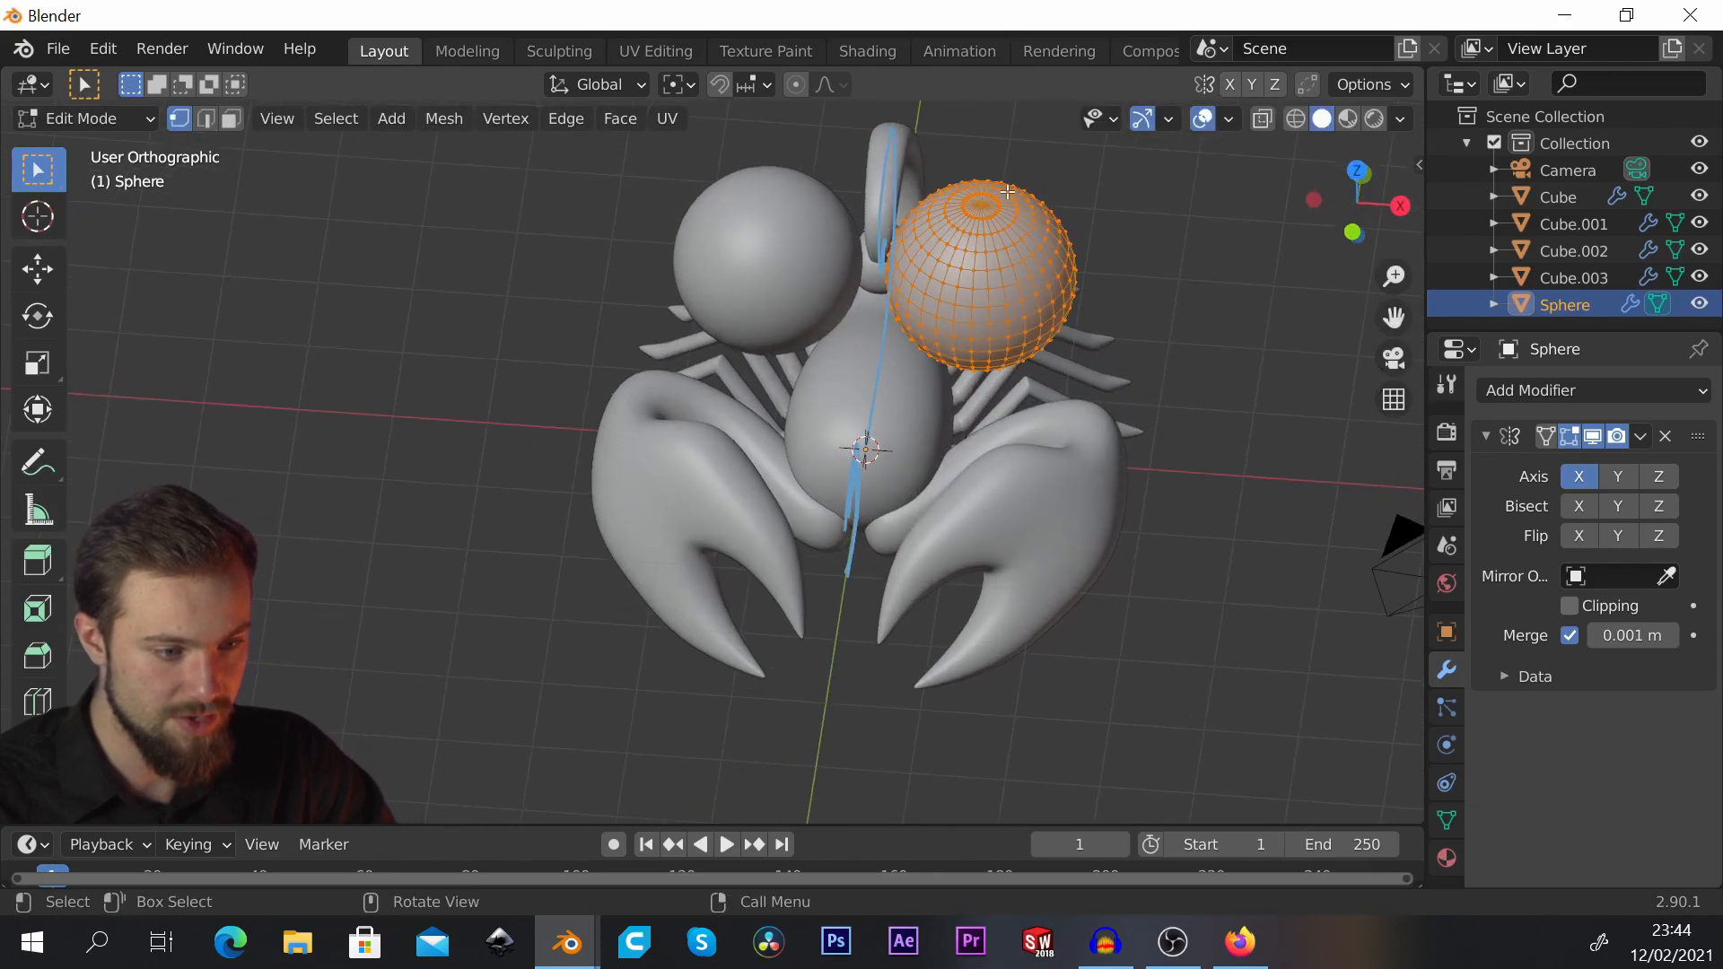
pyautogui.scroll(3, 1007, 183)
pyautogui.press('s')
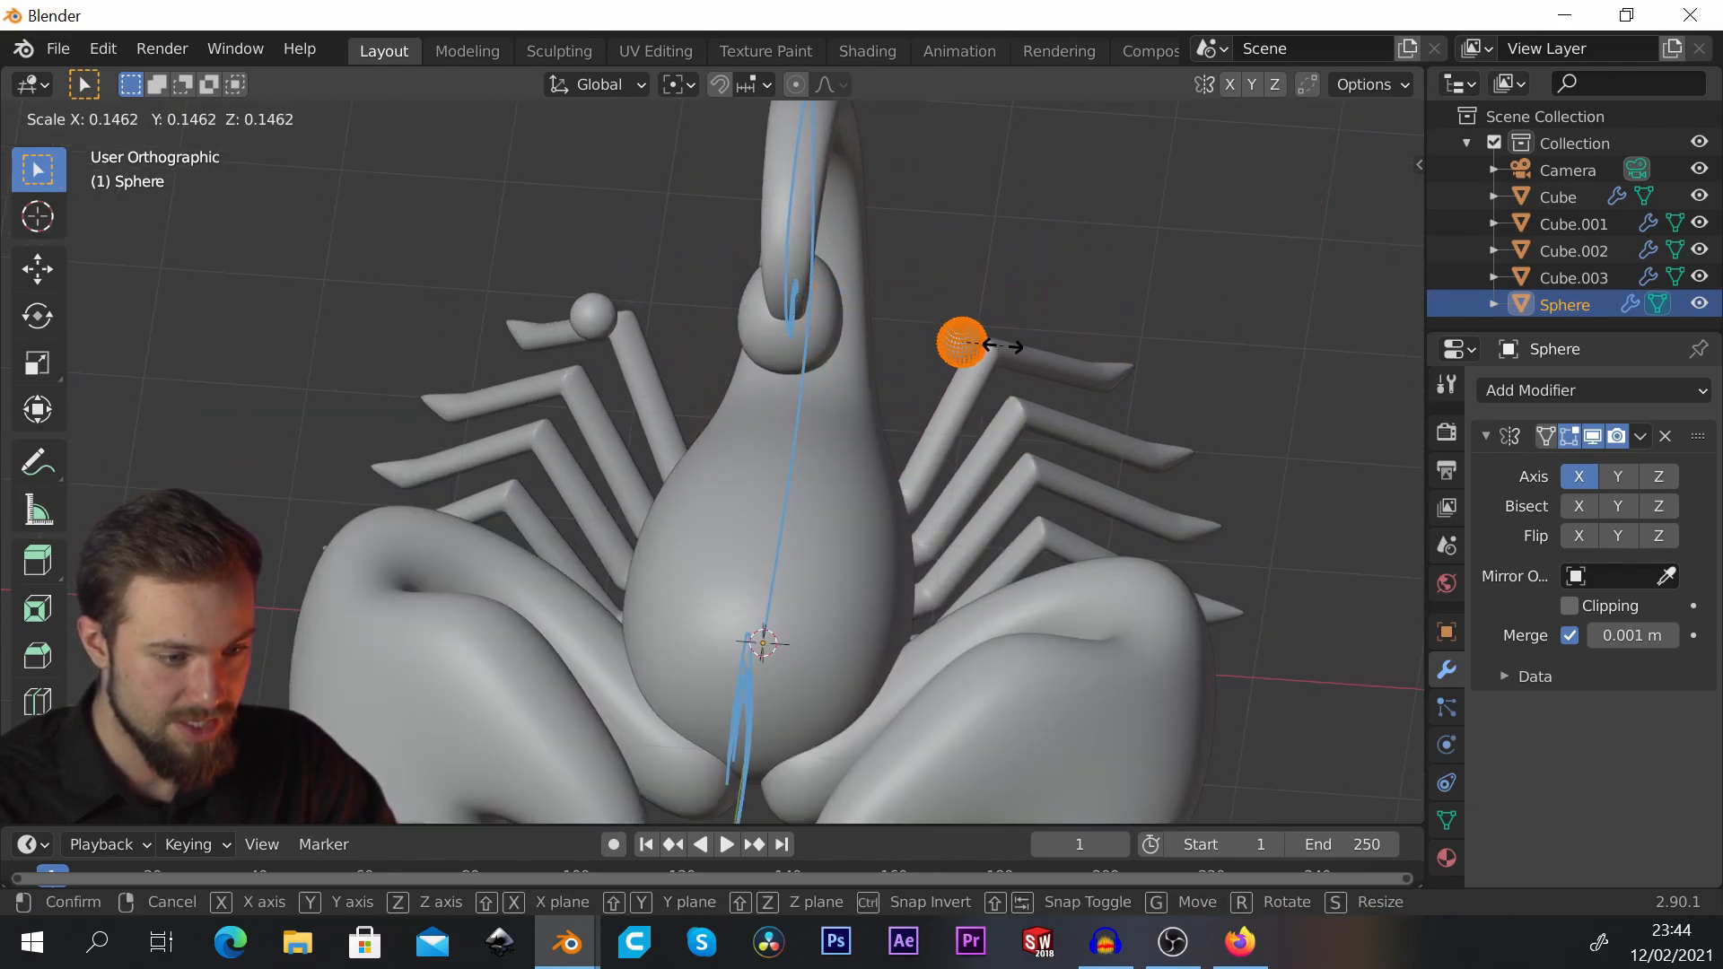
pyautogui.click(1007, 348)
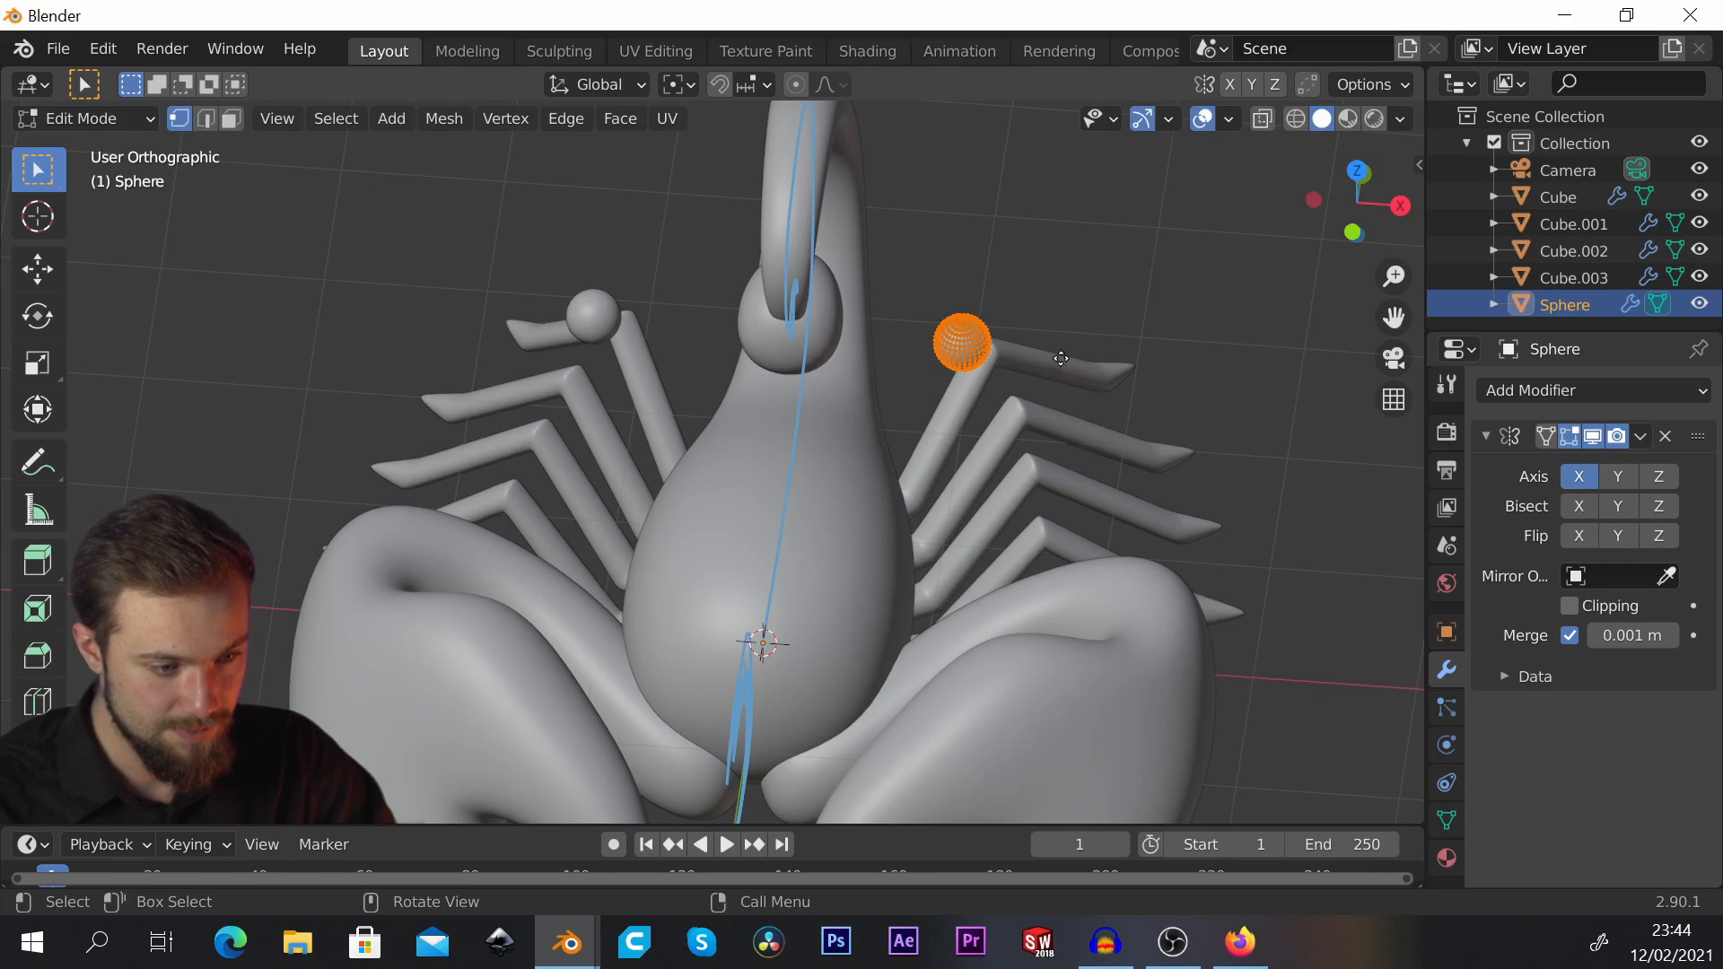
# Step: Move the shrunken sphere inward along the X axis and lower it along the Z axis toward the body
pyautogui.press('g')
pyautogui.press('x')
pyautogui.click(916, 357)
pyautogui.press('g')
pyautogui.press('z')
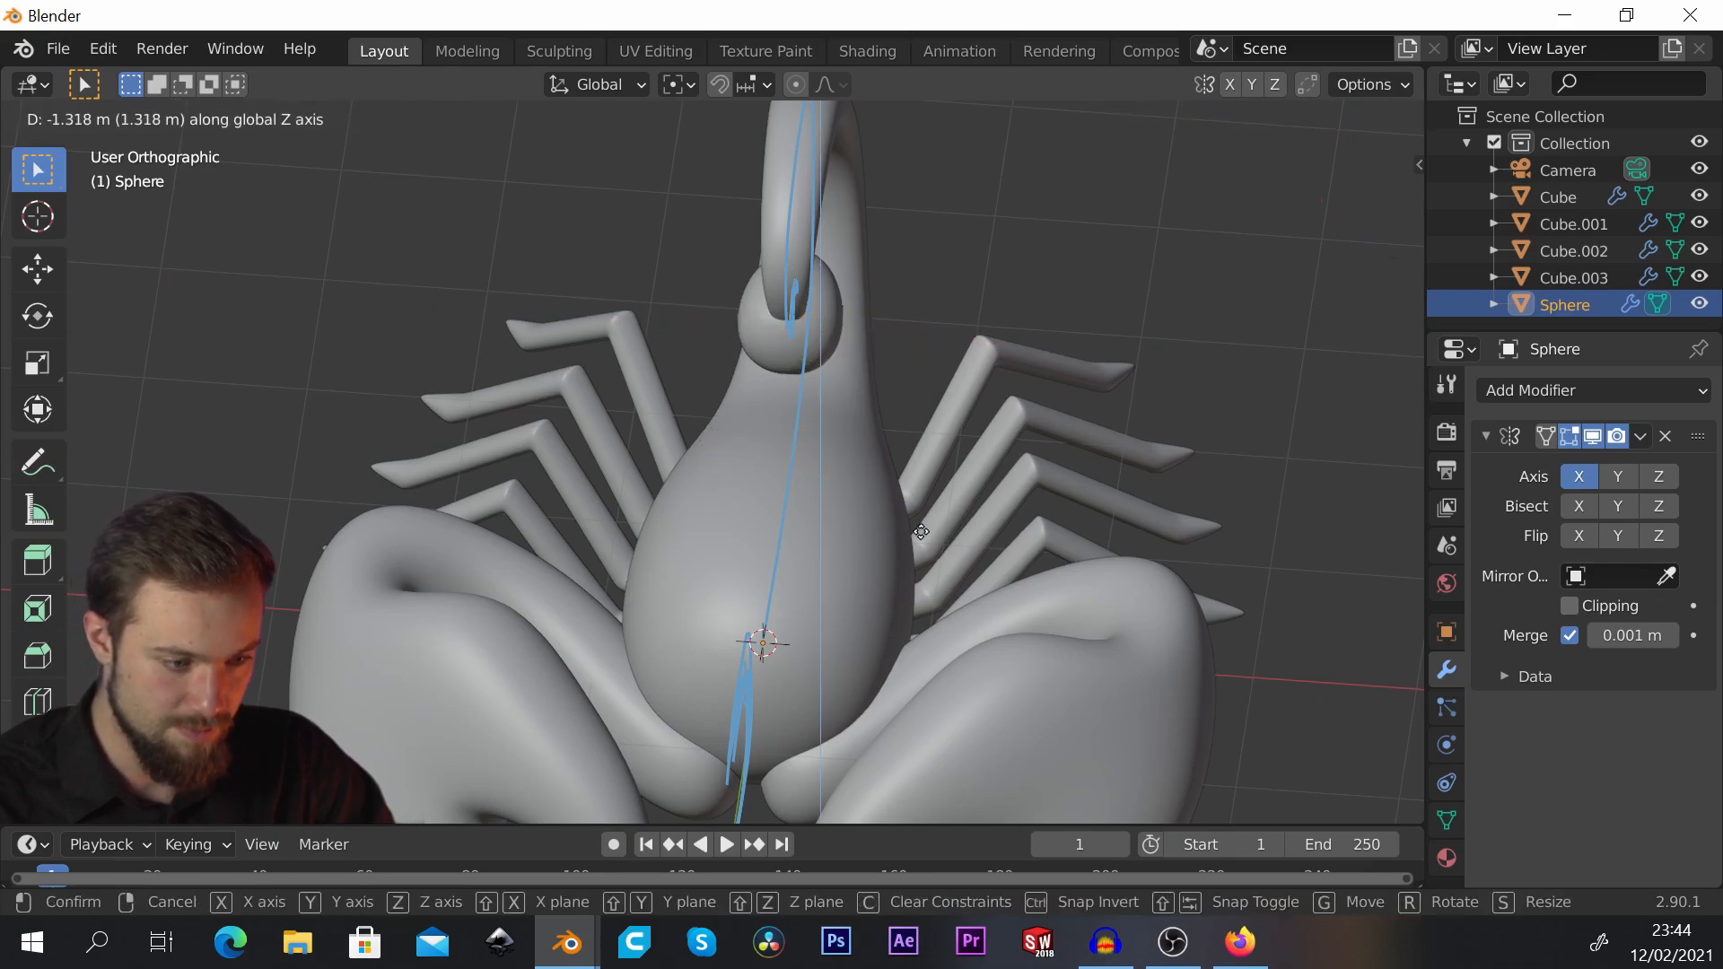
pyautogui.click(922, 504)
# Step: Move the small sphere freely about 1.07 m, mostly along negative Y, onto the front of the scorpion's body
pyautogui.moveTo(1005, 503); pyautogui.dragTo(908, 472, button='middle')
pyautogui.scroll(-3, 909, 472)
pyautogui.press('g')
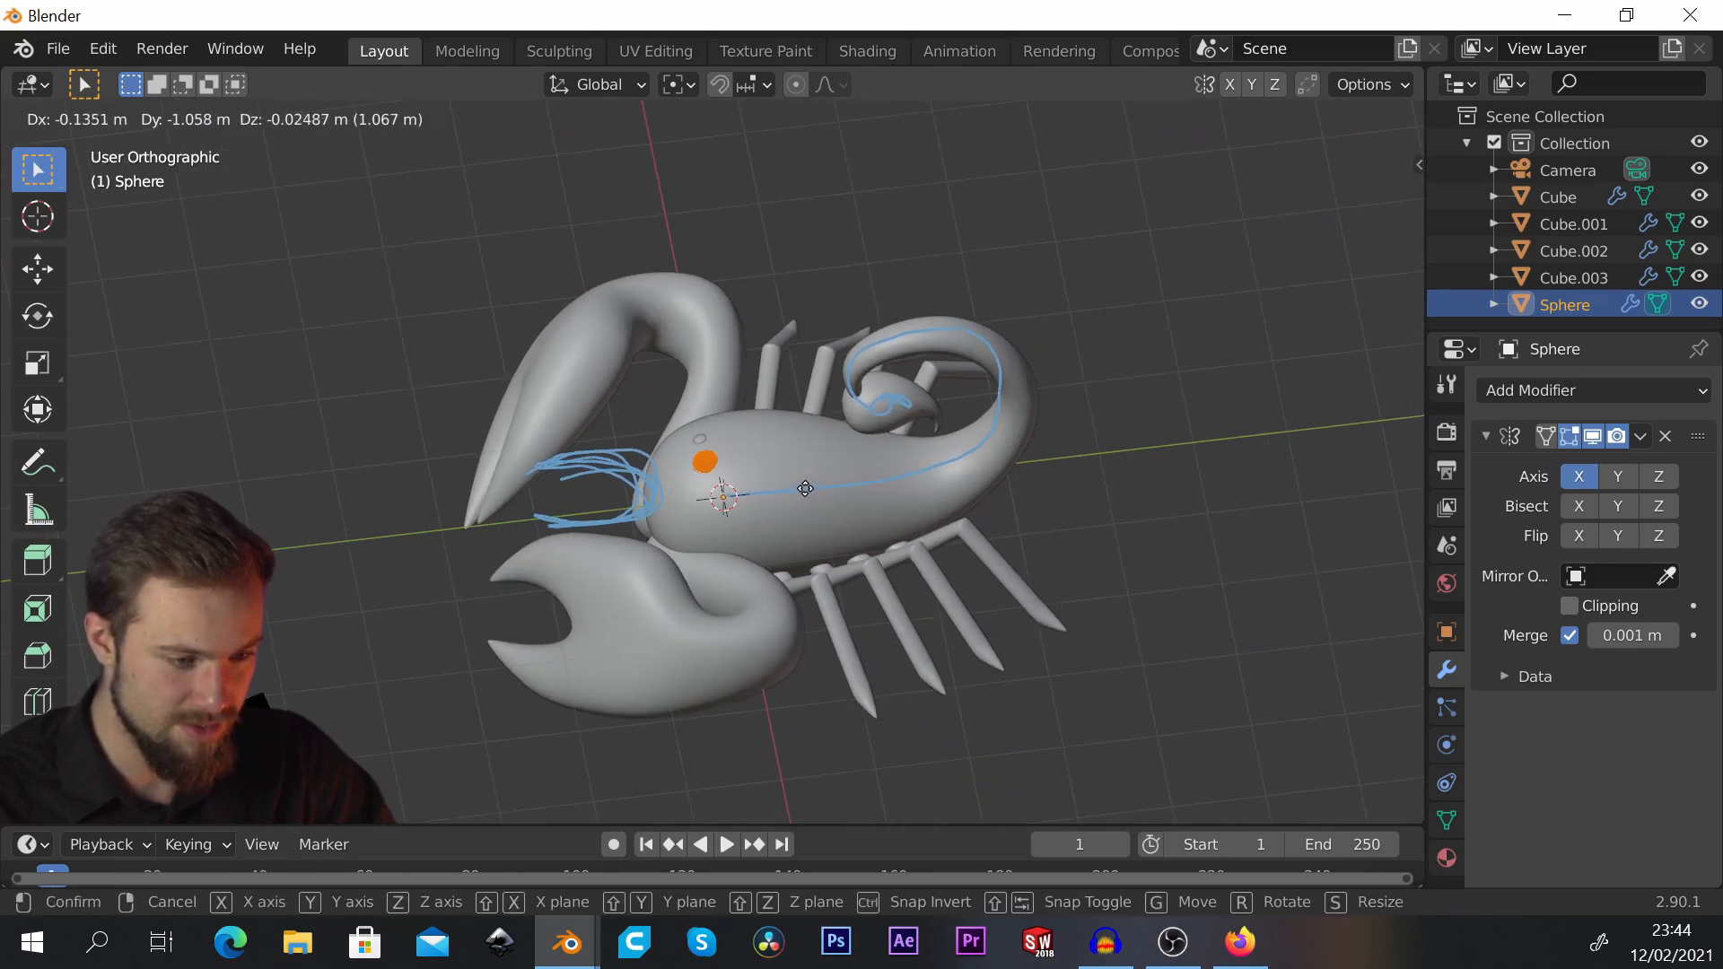
pyautogui.click(804, 484)
# Step: Fine-tune the eye sphere's position on the head along X, Y and Z, and leave it deselected in Object Mode
pyautogui.moveTo(802, 485); pyautogui.dragTo(937, 463, button='middle')
pyautogui.scroll(5, 862, 476)
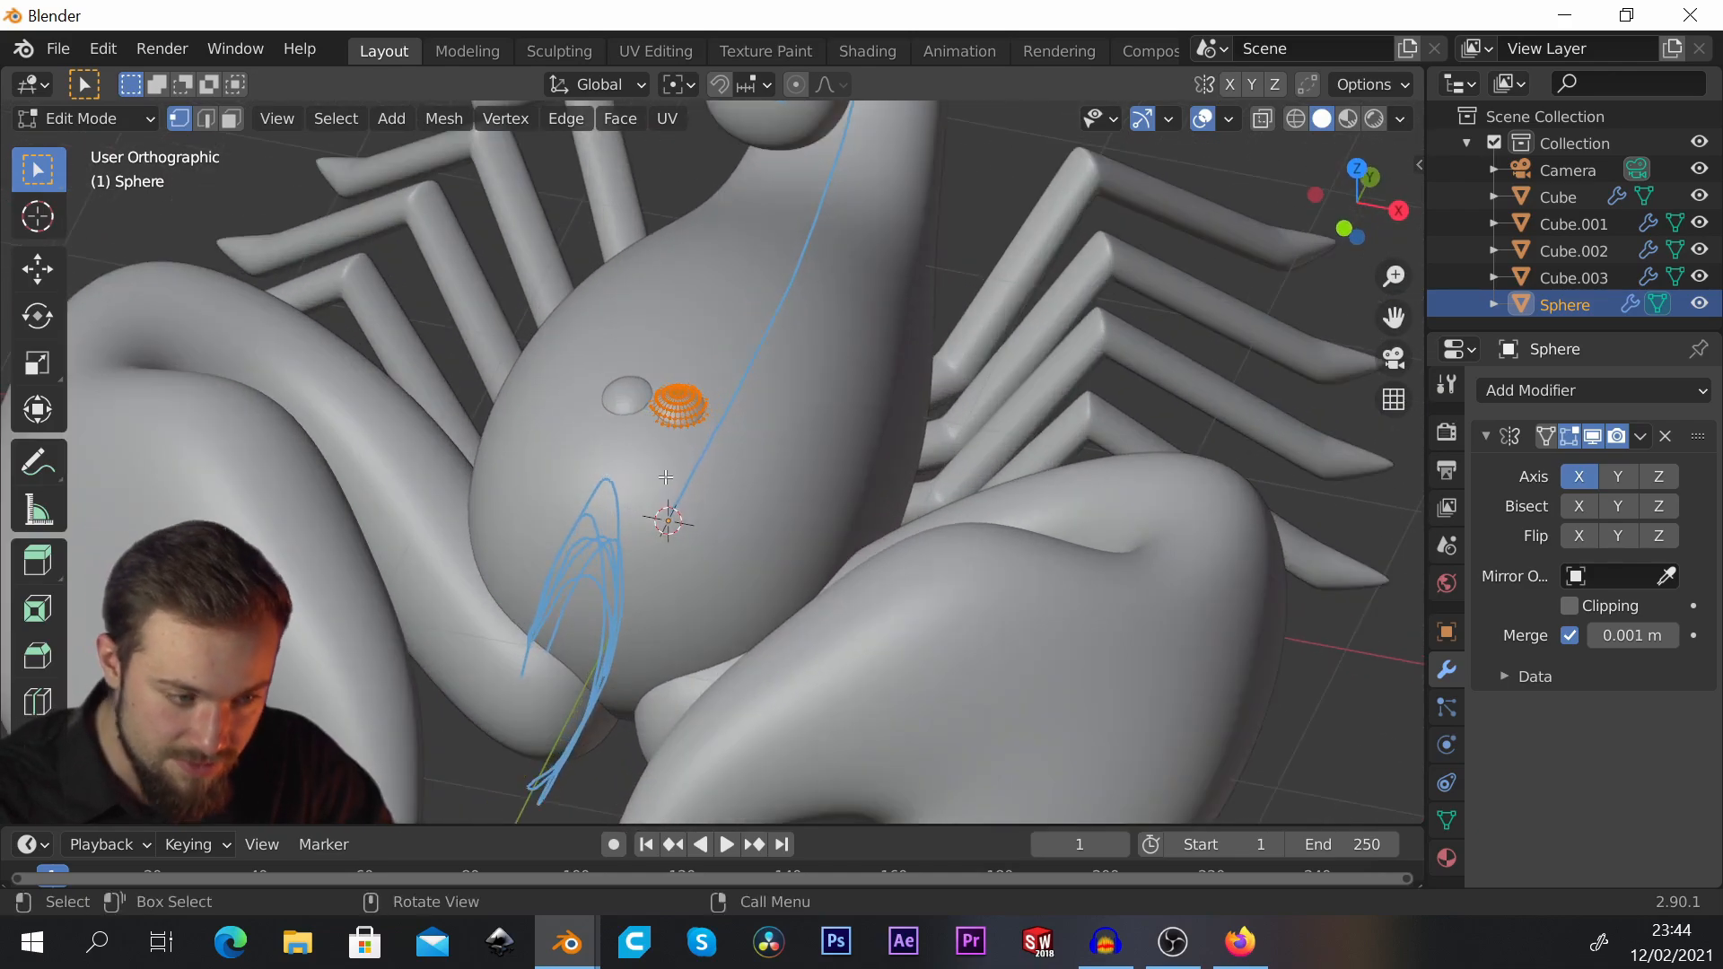
pyautogui.press('g')
pyautogui.press('x')
pyautogui.click(680, 482)
pyautogui.moveTo(680, 482); pyautogui.dragTo(797, 238, button='middle')
pyautogui.press('g')
pyautogui.press('y')
pyautogui.click(723, 503)
pyautogui.press('g')
pyautogui.press('z')
pyautogui.click(853, 485)
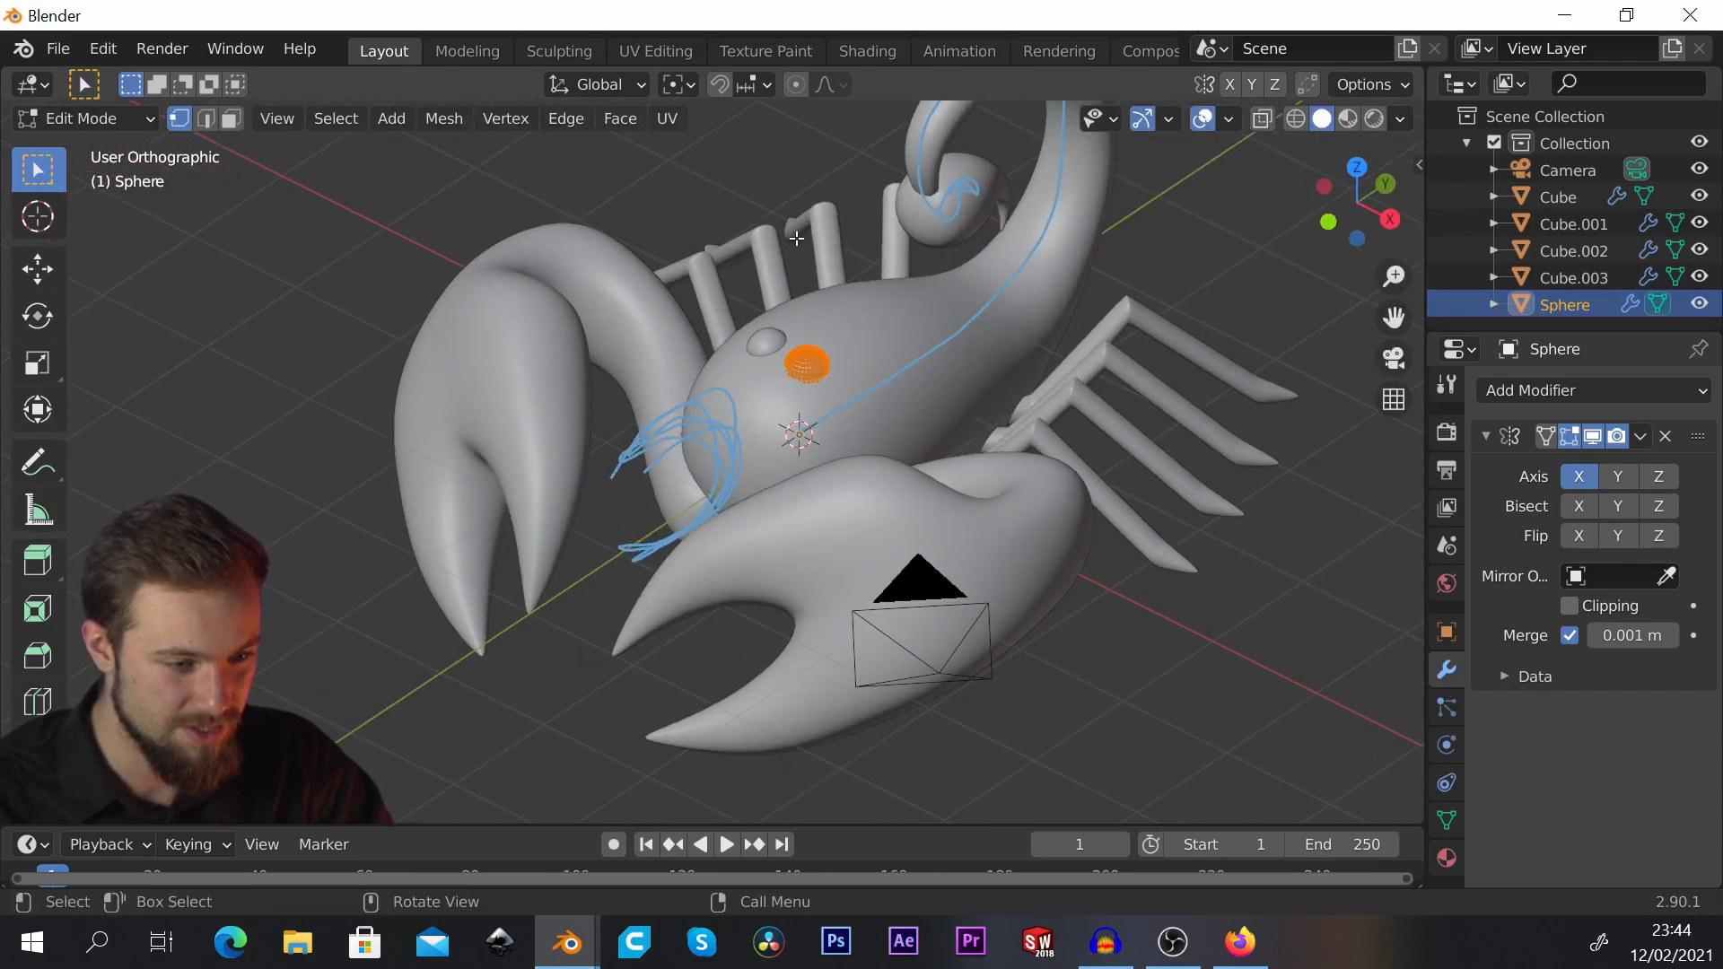
pyautogui.moveTo(718, 459)
pyautogui.mouseDown(button='middle')
pyautogui.moveTo(824, 463)
pyautogui.moveTo(754, 463)
pyautogui.moveTo(754, 395)
pyautogui.moveTo(862, 311)
pyautogui.moveTo(815, 256)
pyautogui.moveTo(712, 354)
pyautogui.moveTo(746, 375)
pyautogui.moveTo(686, 397)
pyautogui.moveTo(707, 477)
pyautogui.mouseUp(button='middle')
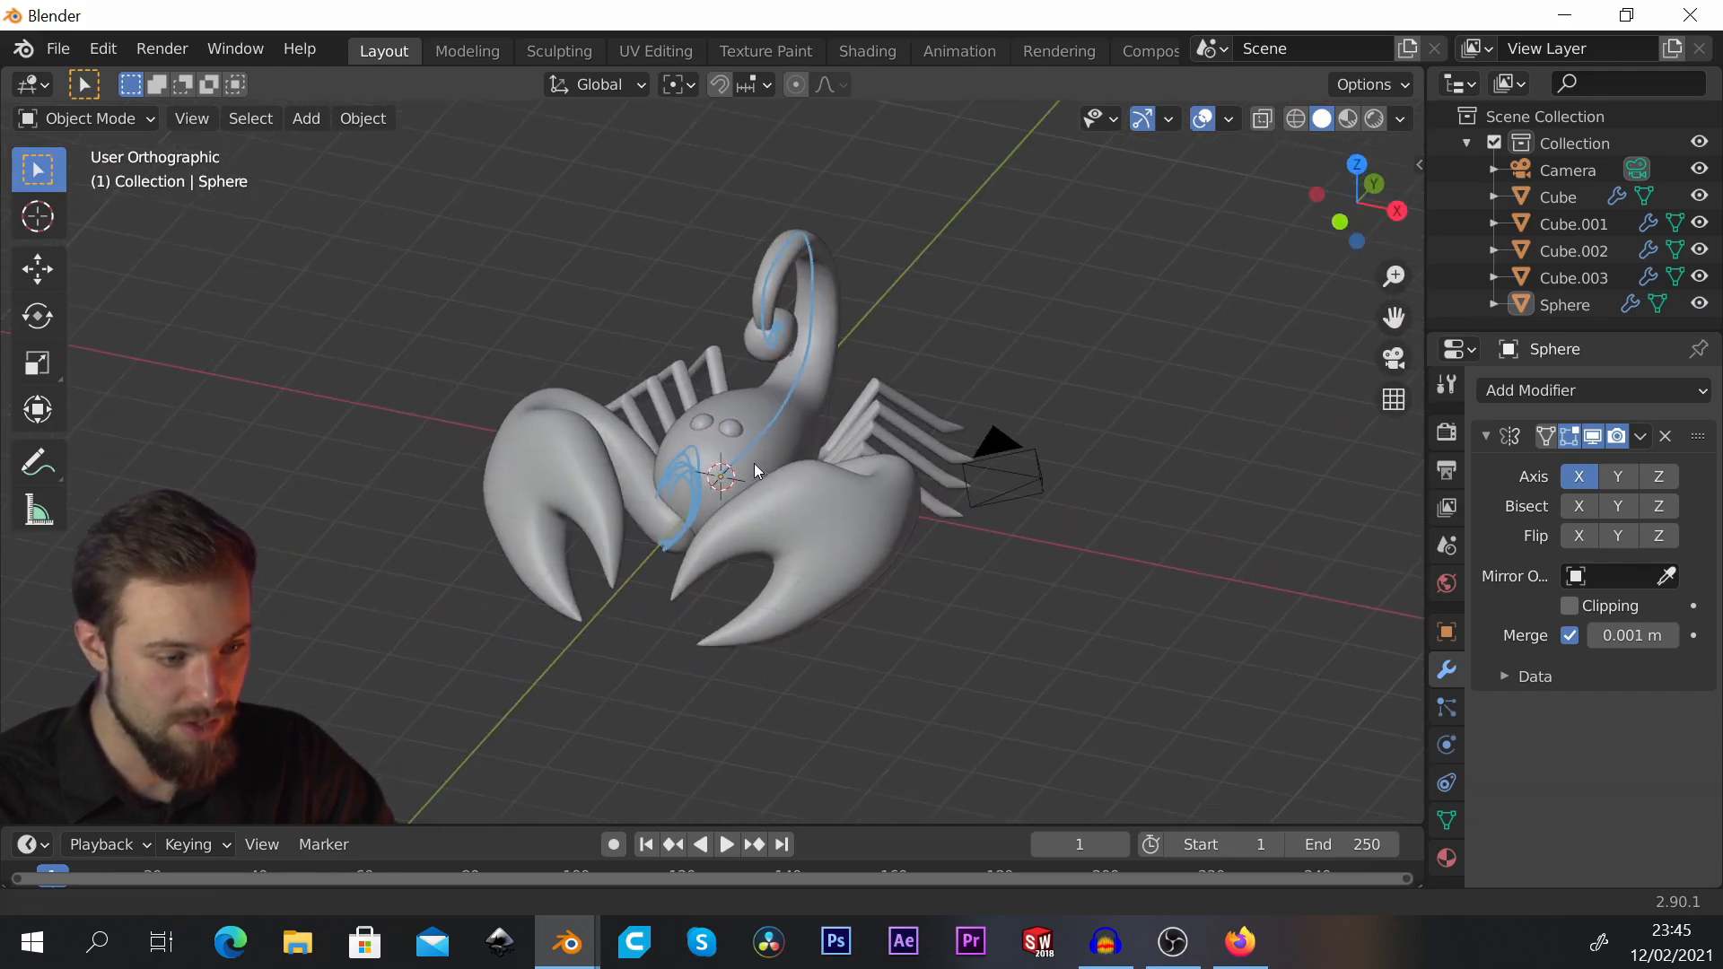
# Step: Open the claw mesh in Edit Mode and nudge the raised vertex on its upper inner edge slightly toward the tail
pyautogui.click(709, 484)
pyautogui.press('Tab')
pyautogui.scroll(4, 795, 400)
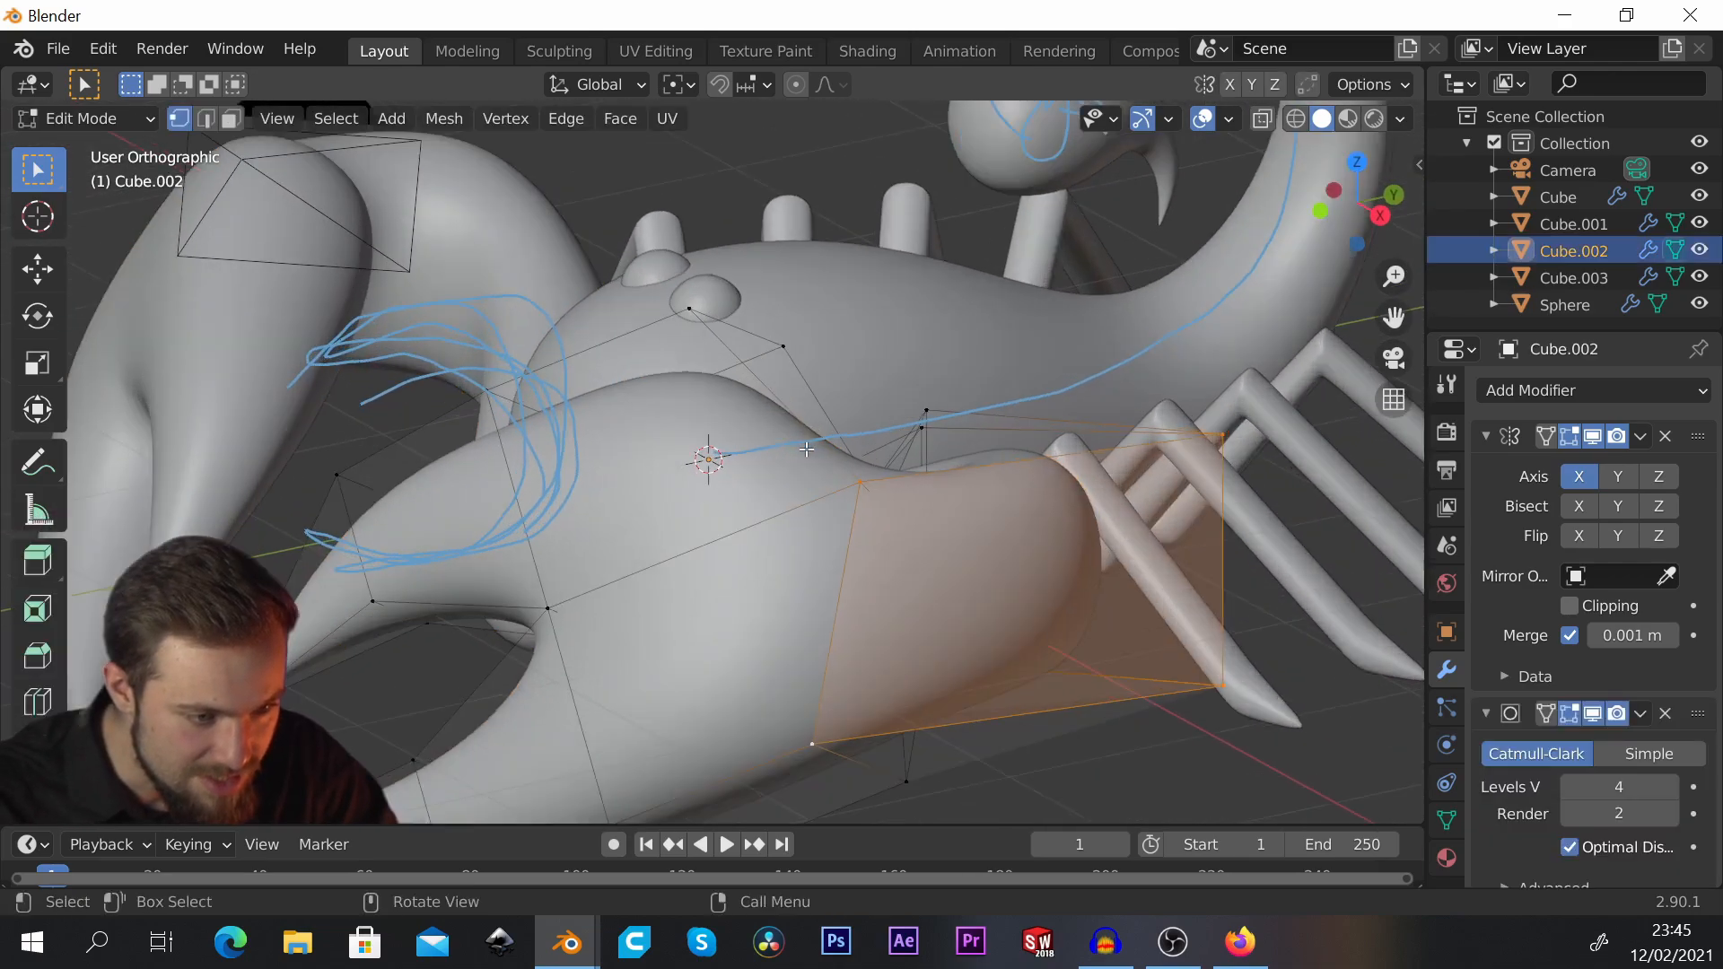
pyautogui.click(779, 327)
pyautogui.moveTo(779, 328); pyautogui.dragTo(860, 487, button='middle')
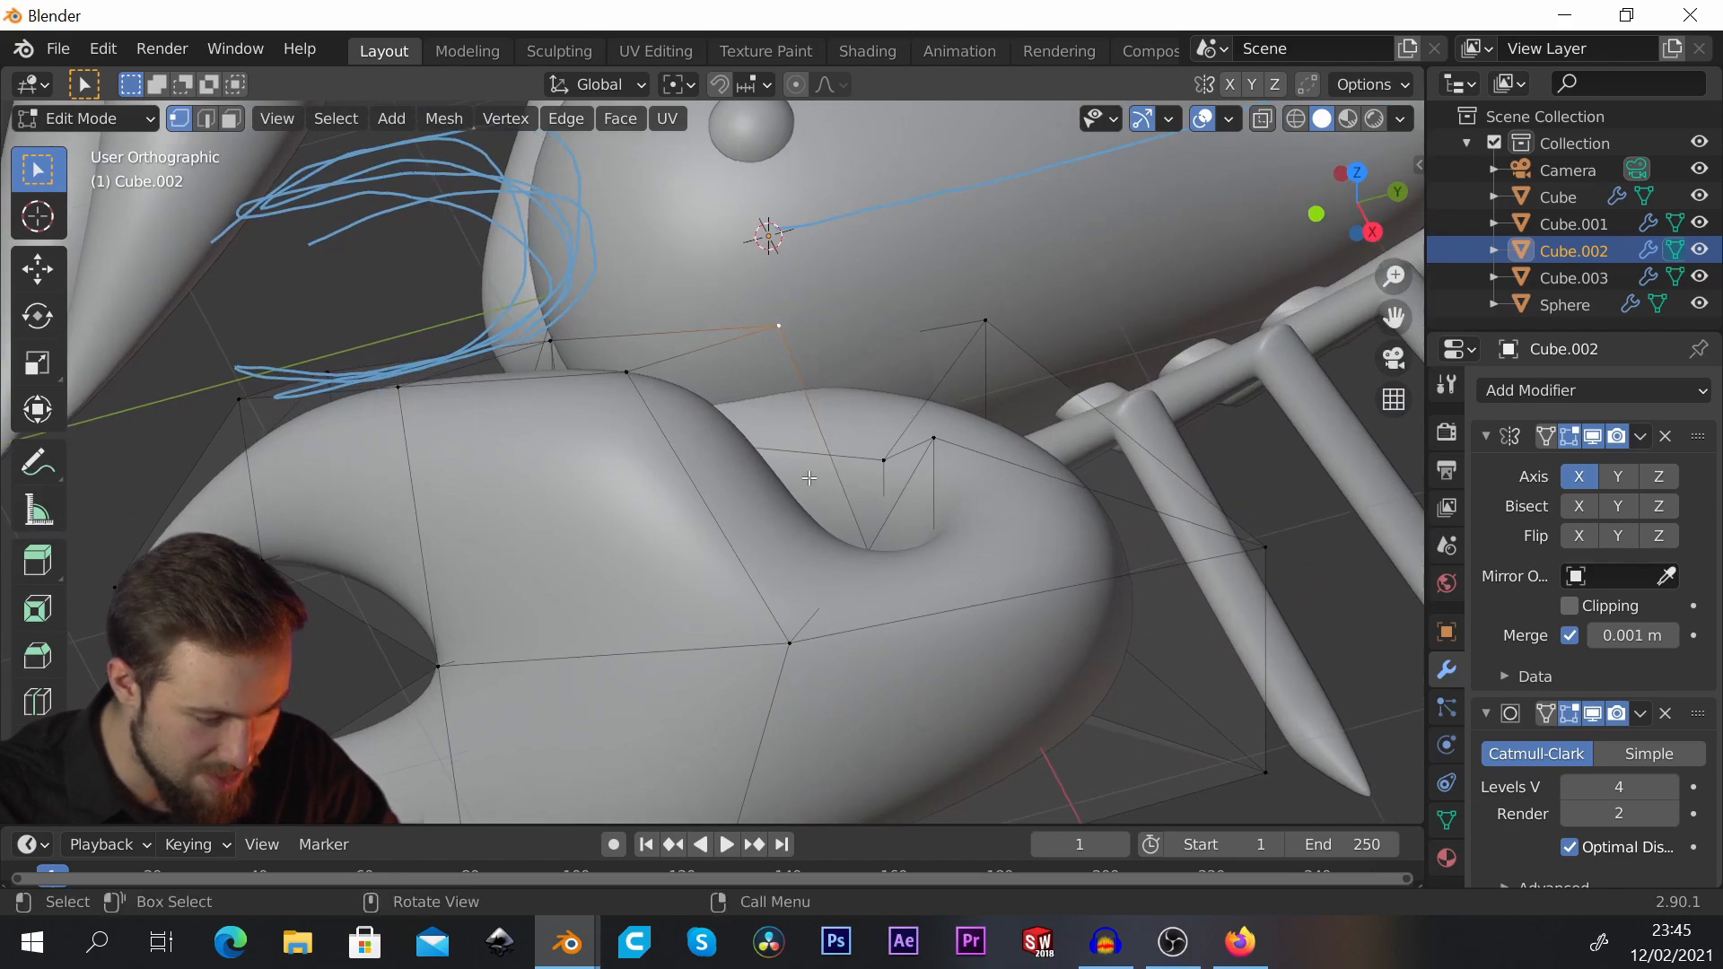
pyautogui.press('g')
pyautogui.click(718, 391)
# Step: Nudge the neighbouring upper vertex of the claw slightly toward the tail, and leave the claws deselected in Object Mode
pyautogui.click(632, 375)
pyautogui.press('g')
pyautogui.click(719, 396)
pyautogui.scroll(-3, 719, 396)
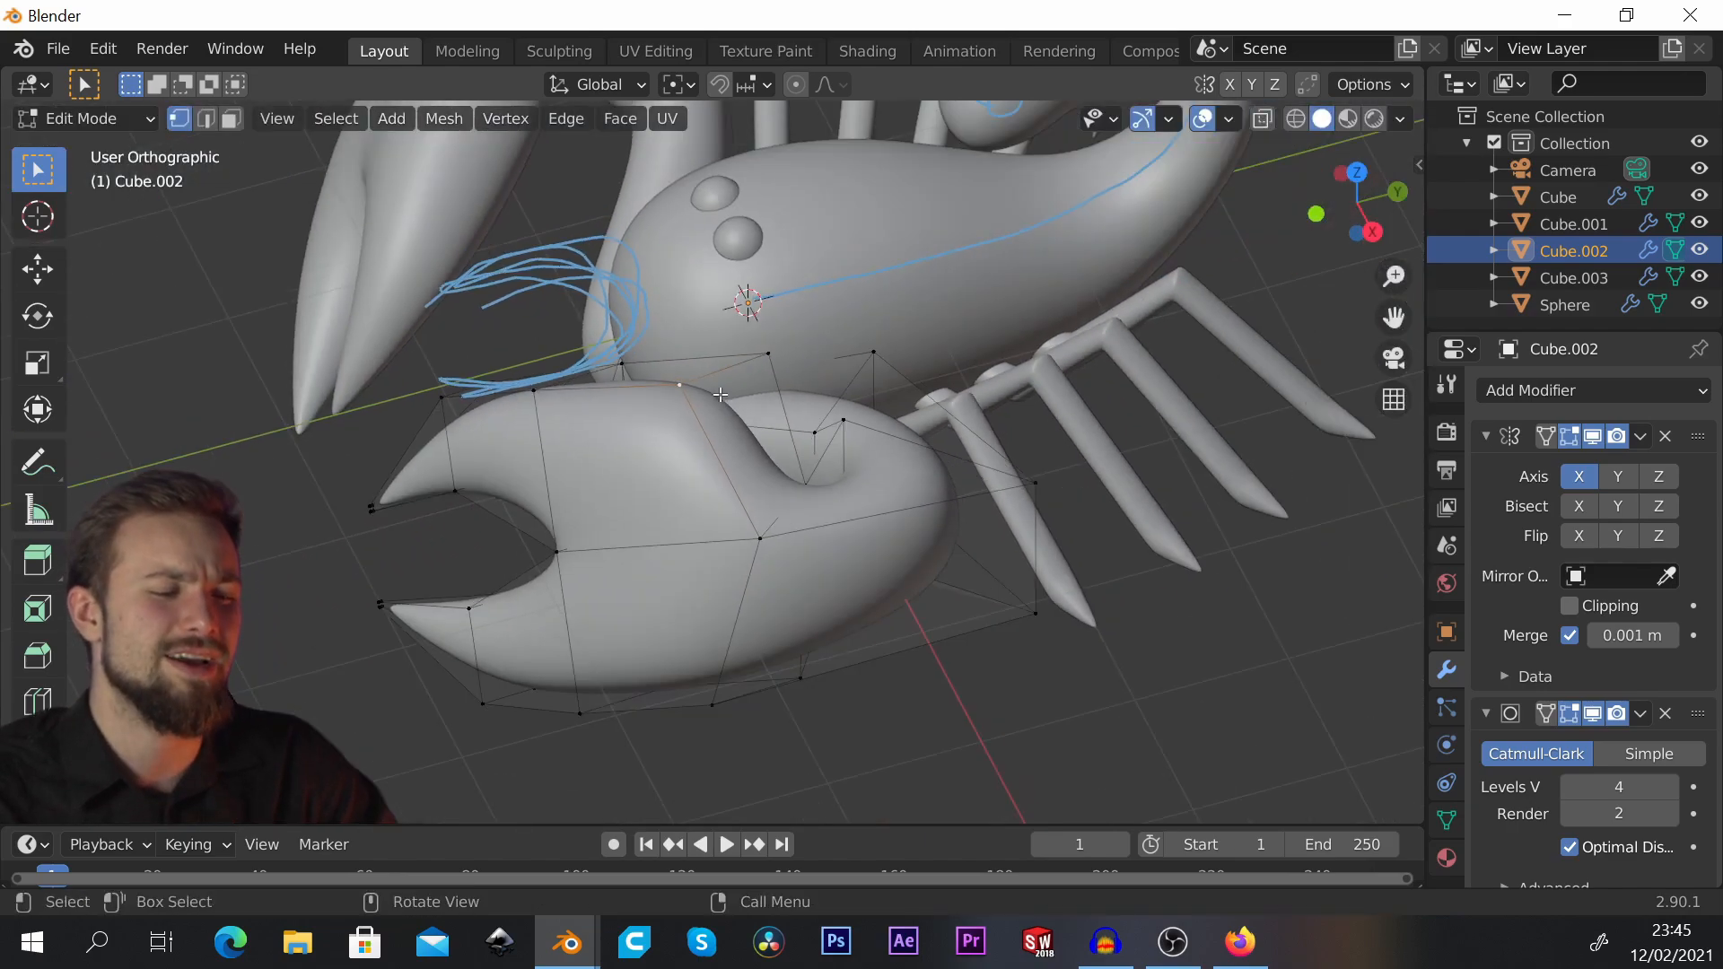
pyautogui.moveTo(721, 395); pyautogui.dragTo(772, 379, button='middle')
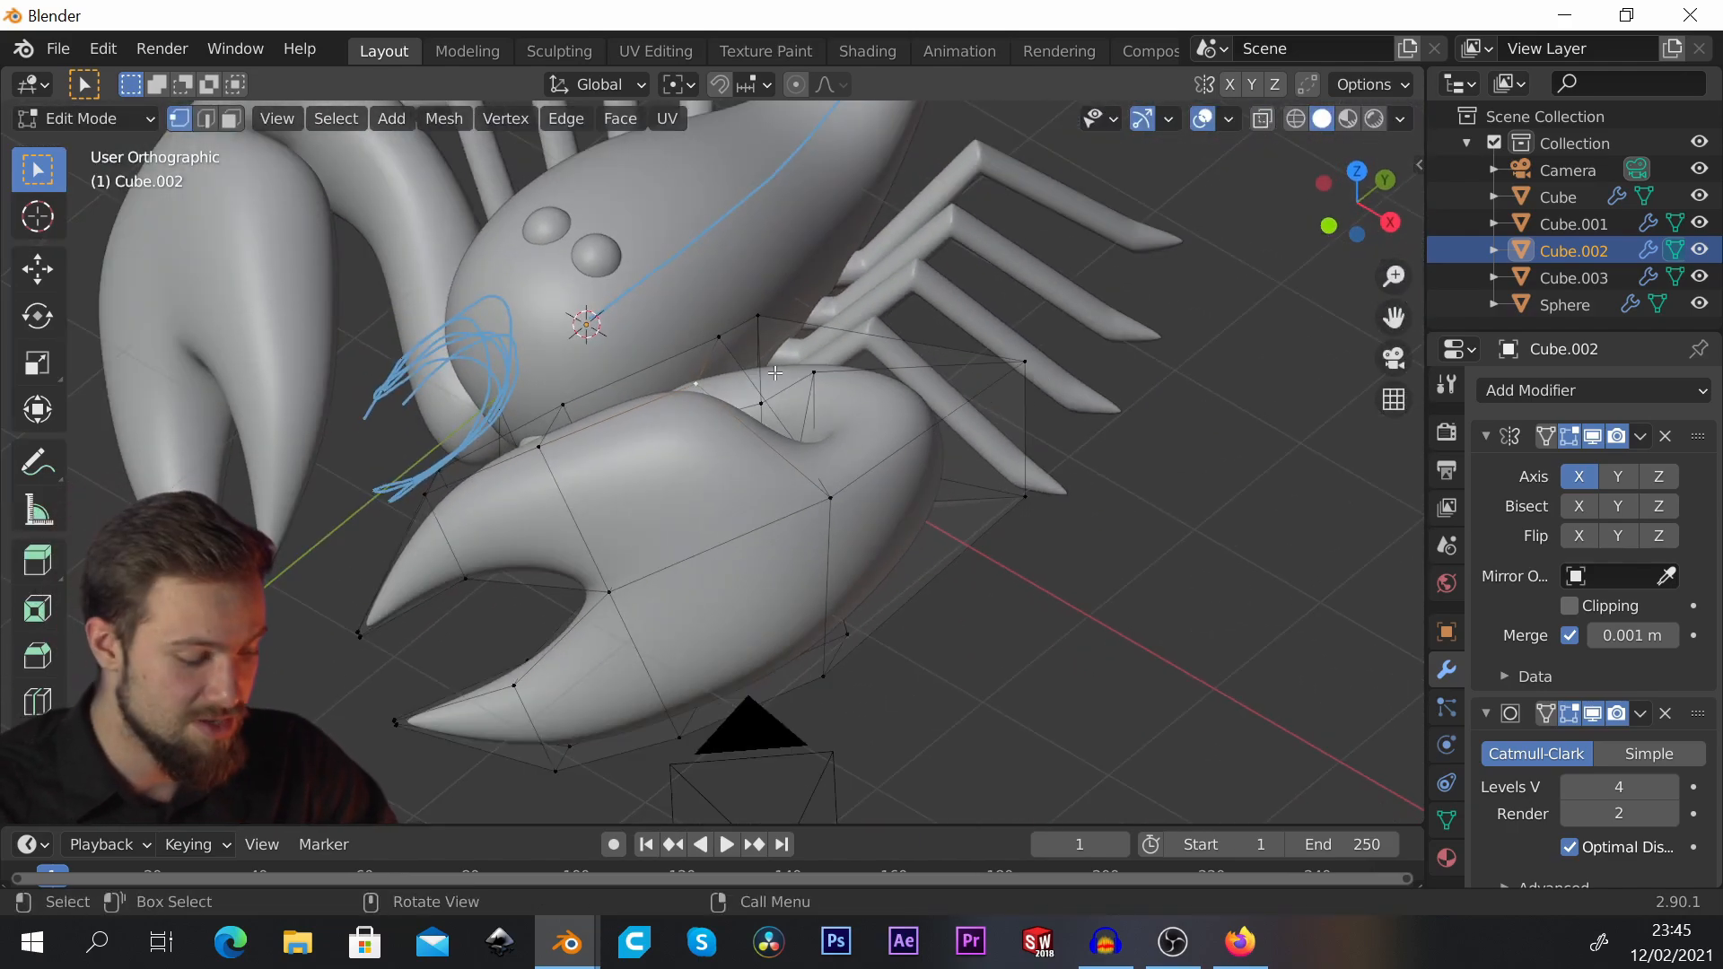
pyautogui.press('Tab')
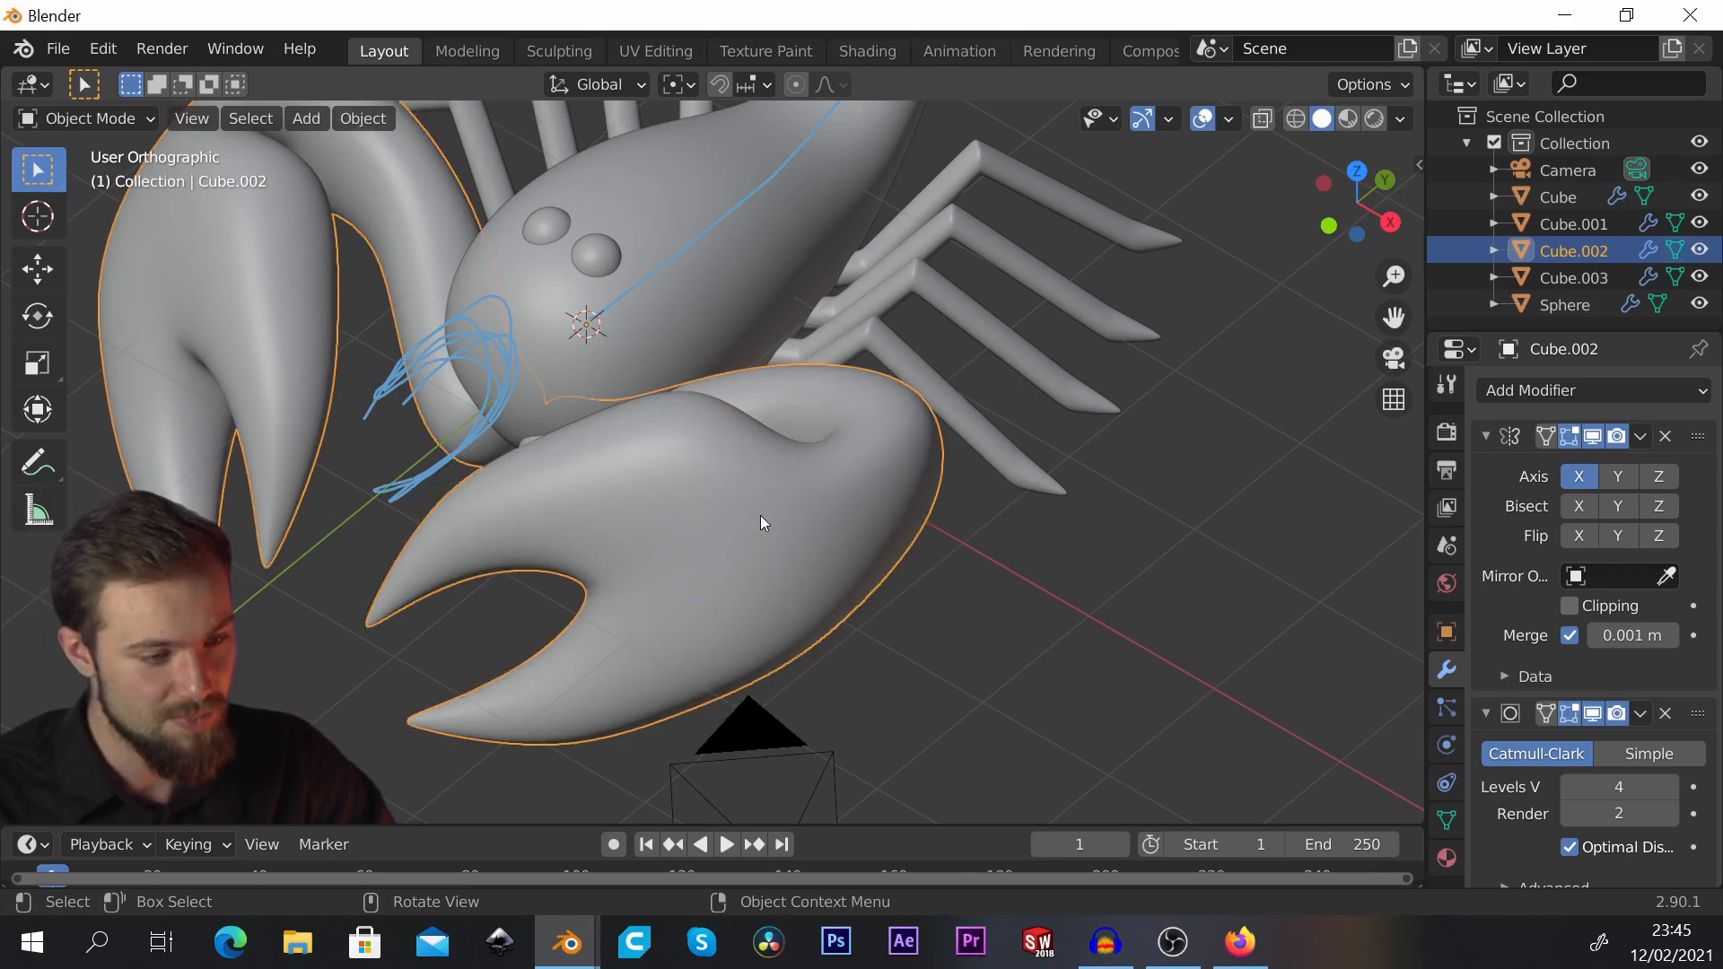
pyautogui.scroll(-6, 761, 515)
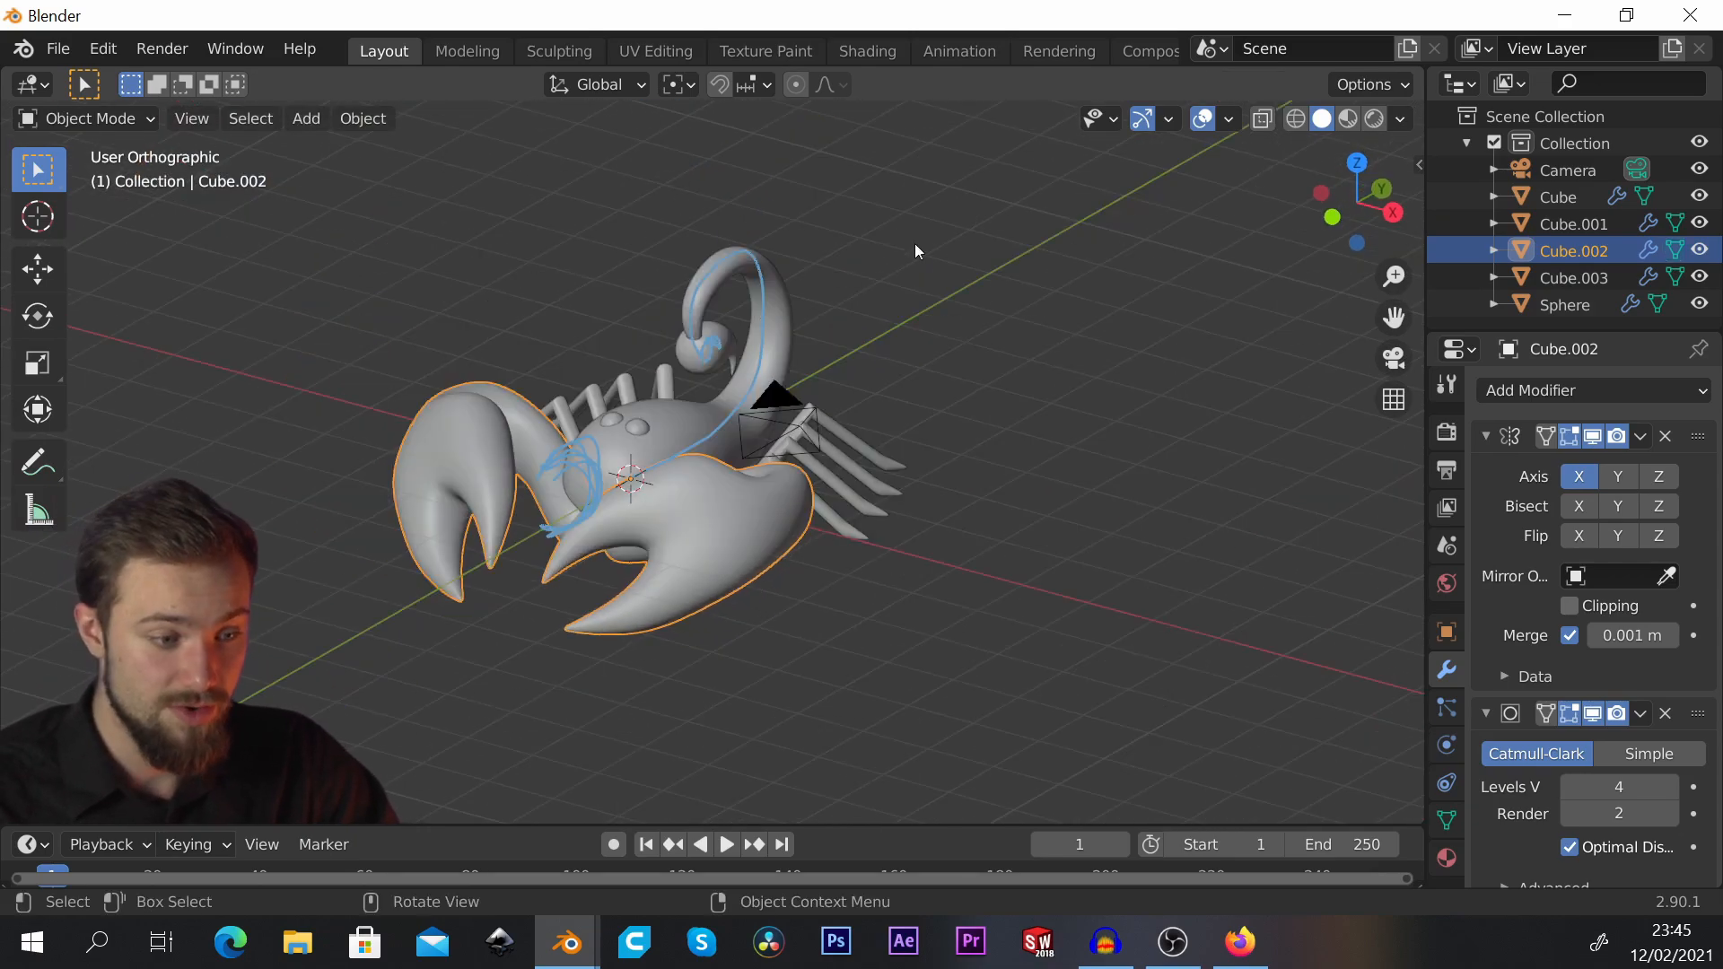
pyautogui.click(913, 244)
pyautogui.scroll(-2, 872, 300)
pyautogui.scroll(2, 704, 316)
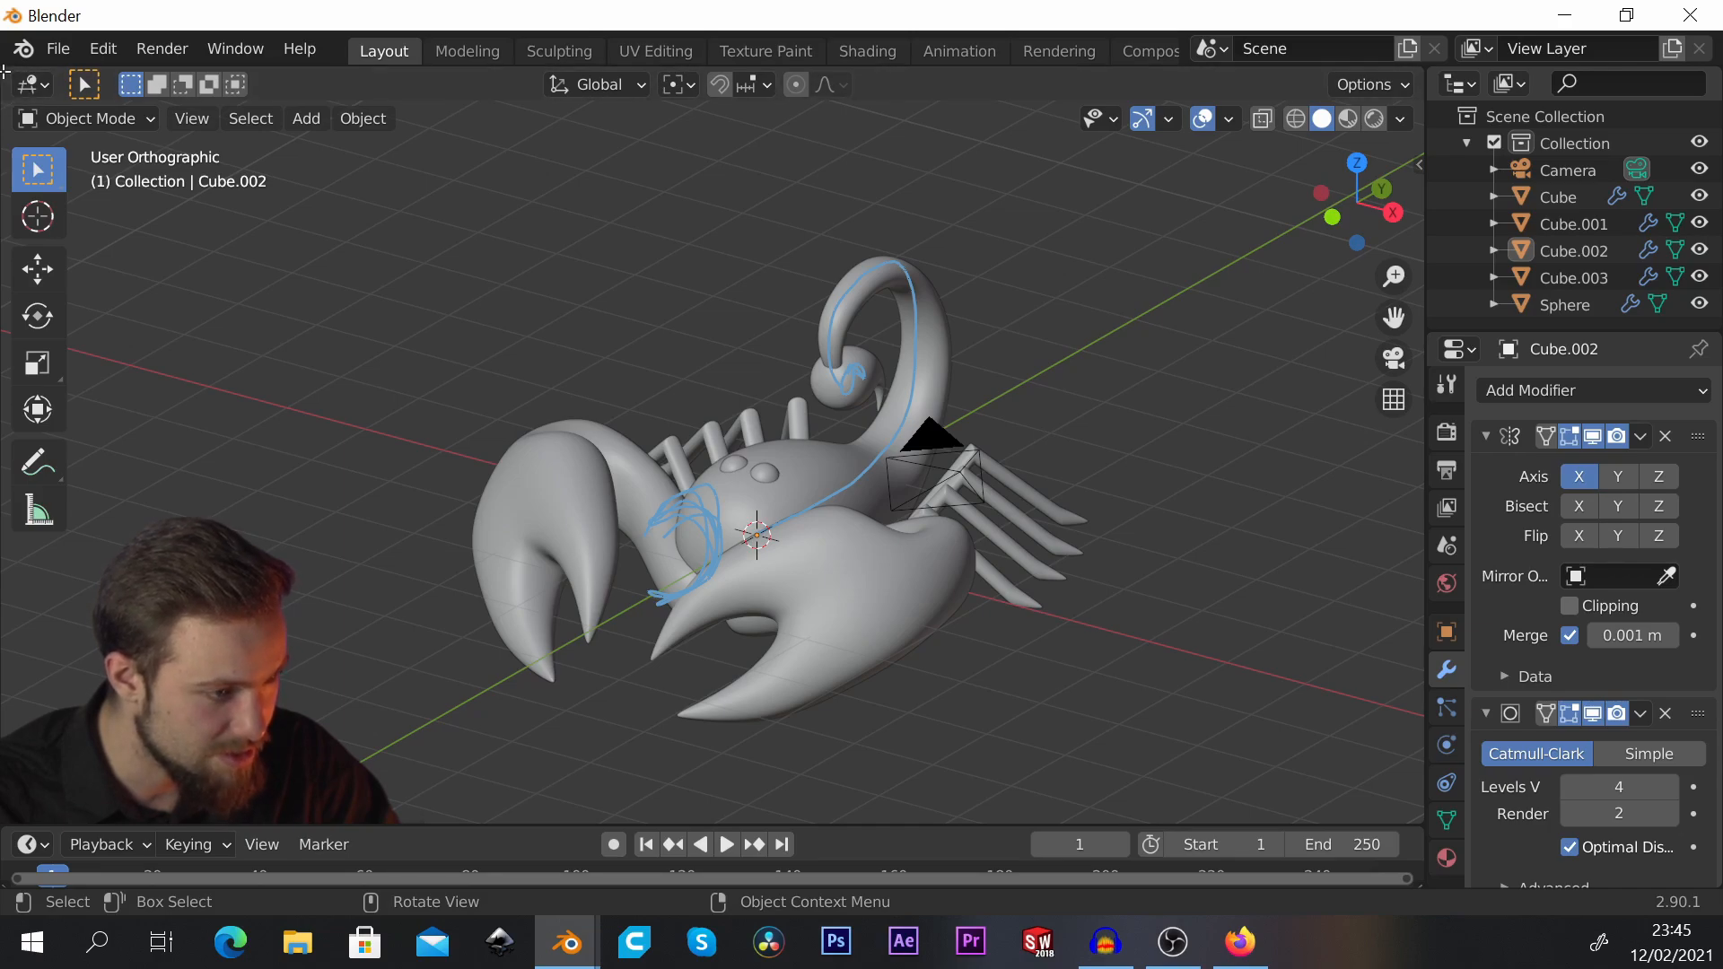
# Step: Split the 3D viewport into two side-by-side areas and change one of them to the Shader Editor
pyautogui.moveTo(5, 70); pyautogui.dragTo(688, 119)
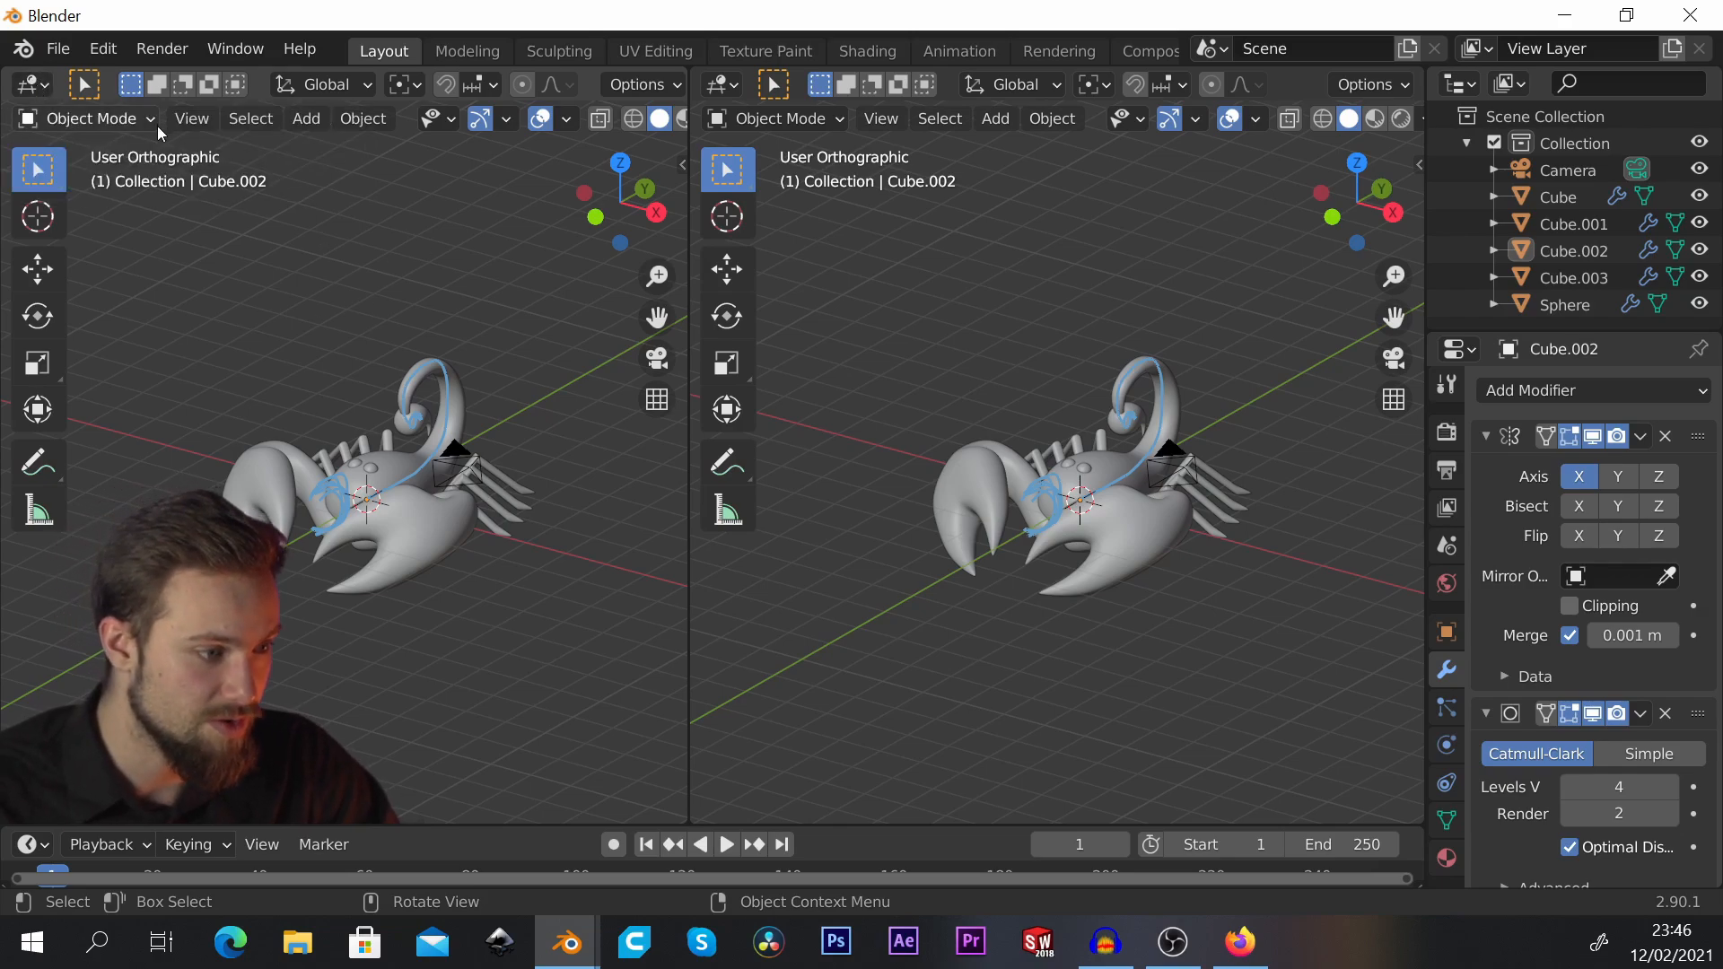
pyautogui.click(35, 86)
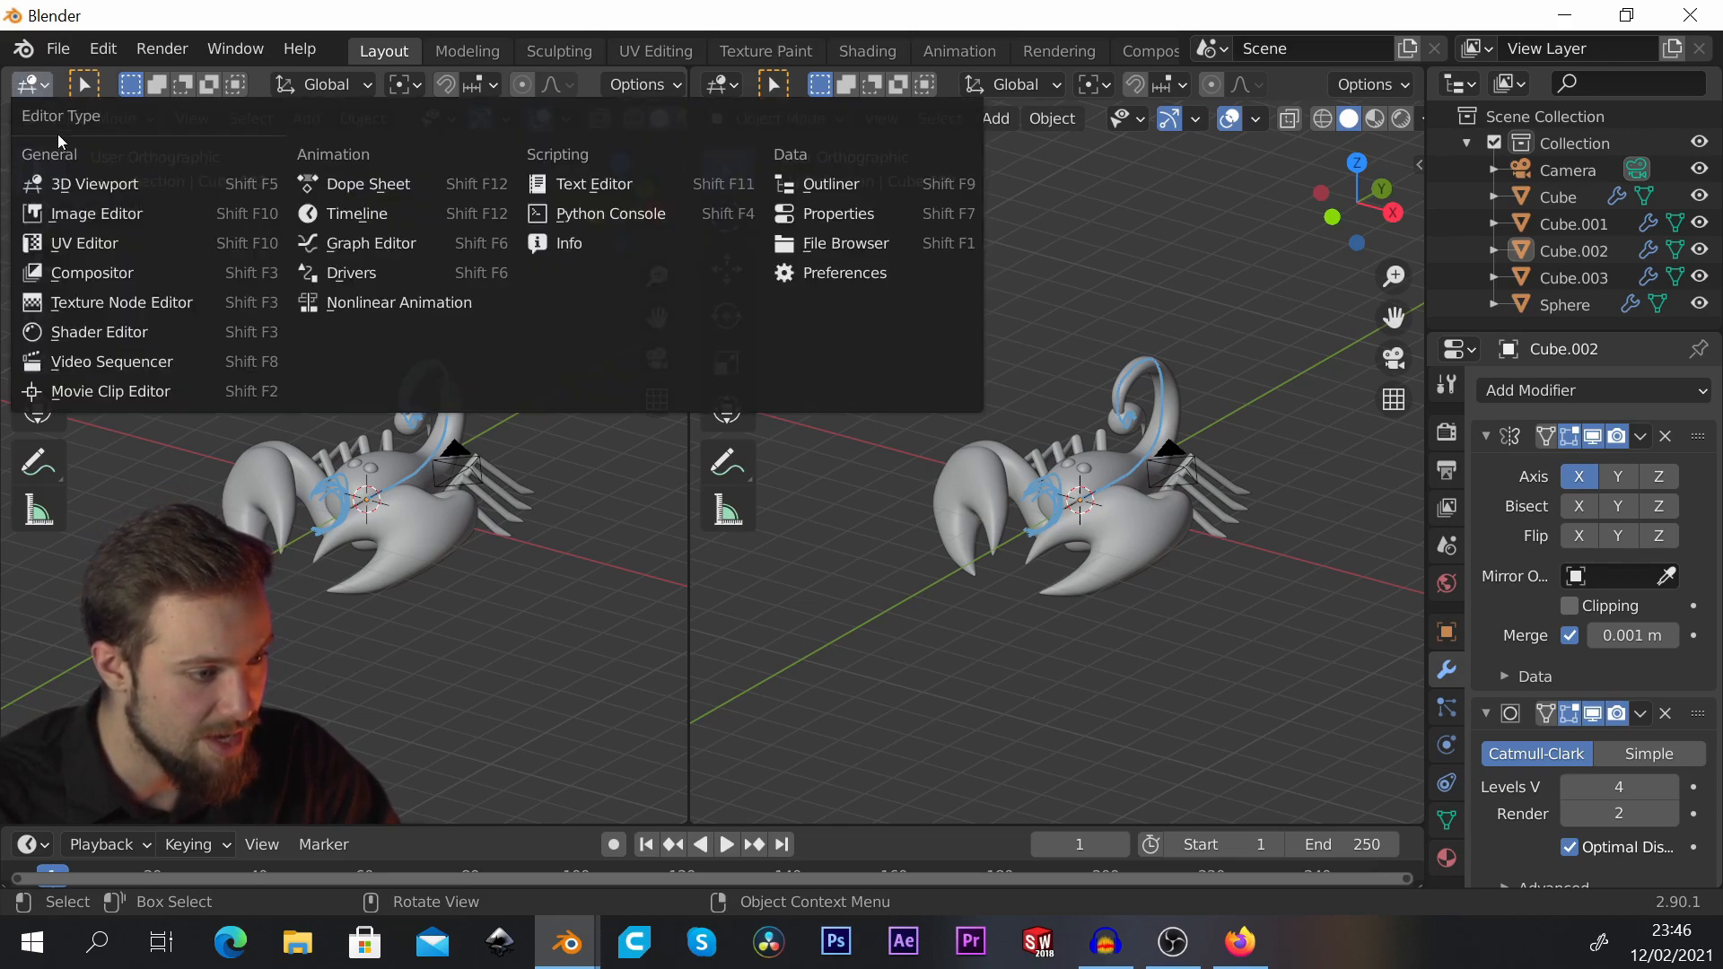
pyautogui.click(97, 332)
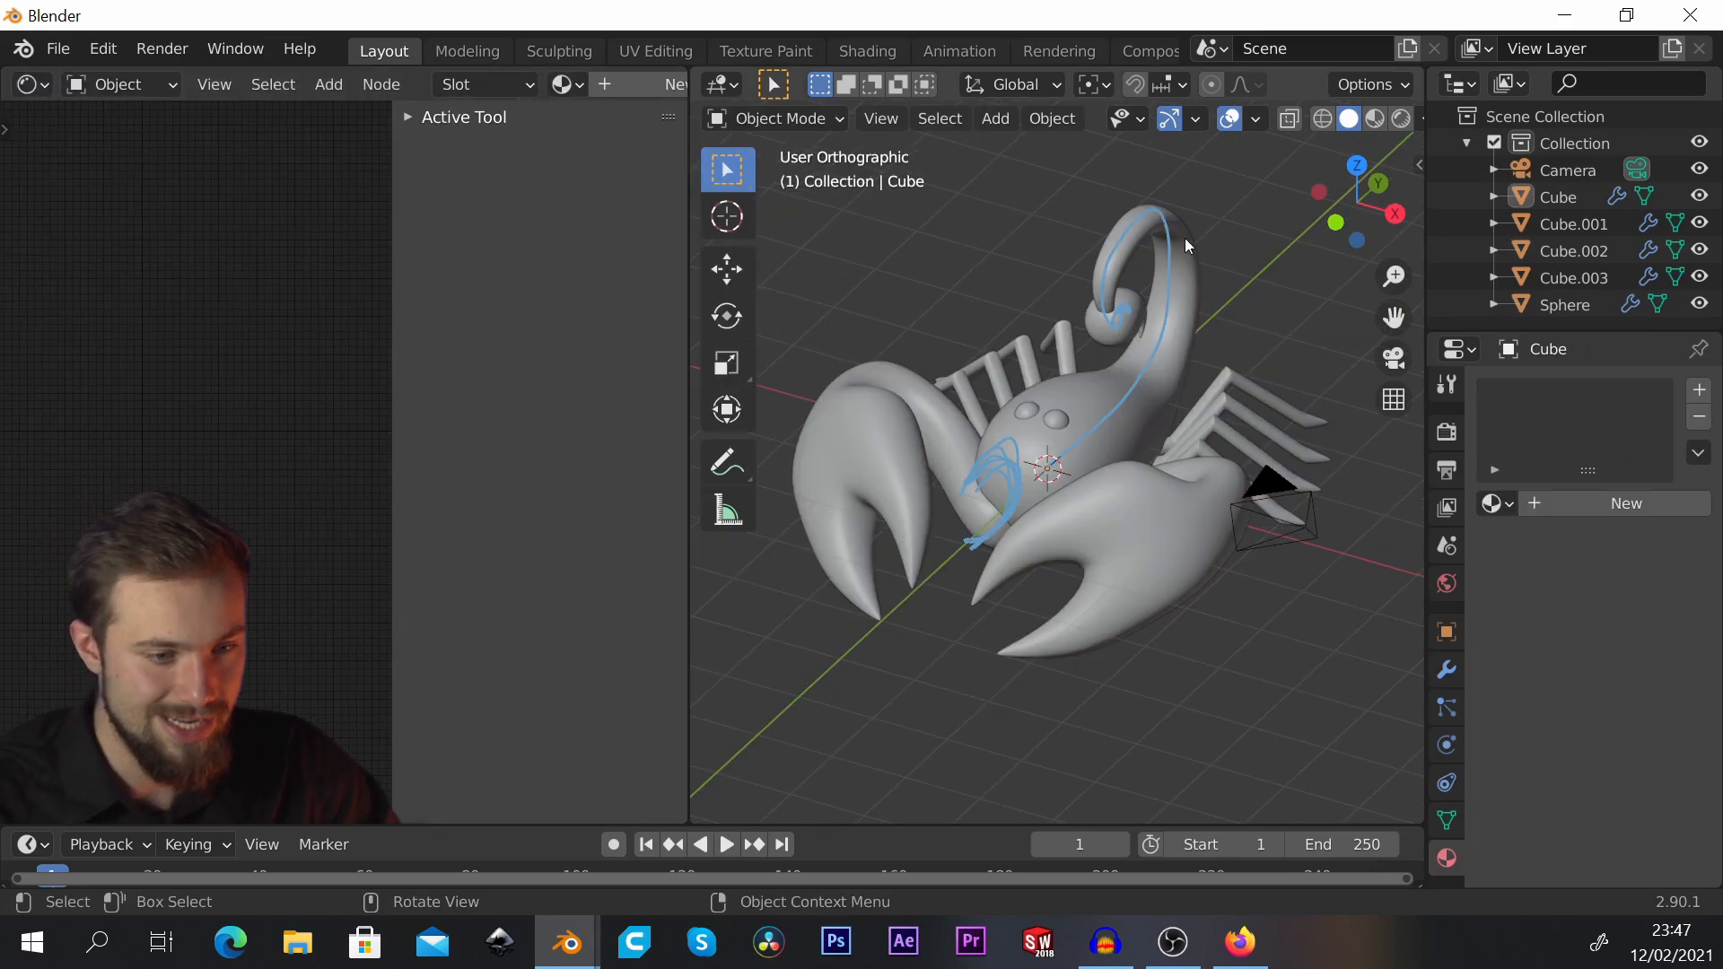
# Step: Switch the 3D viewport to Material Preview shading
pyautogui.click(1370, 124)
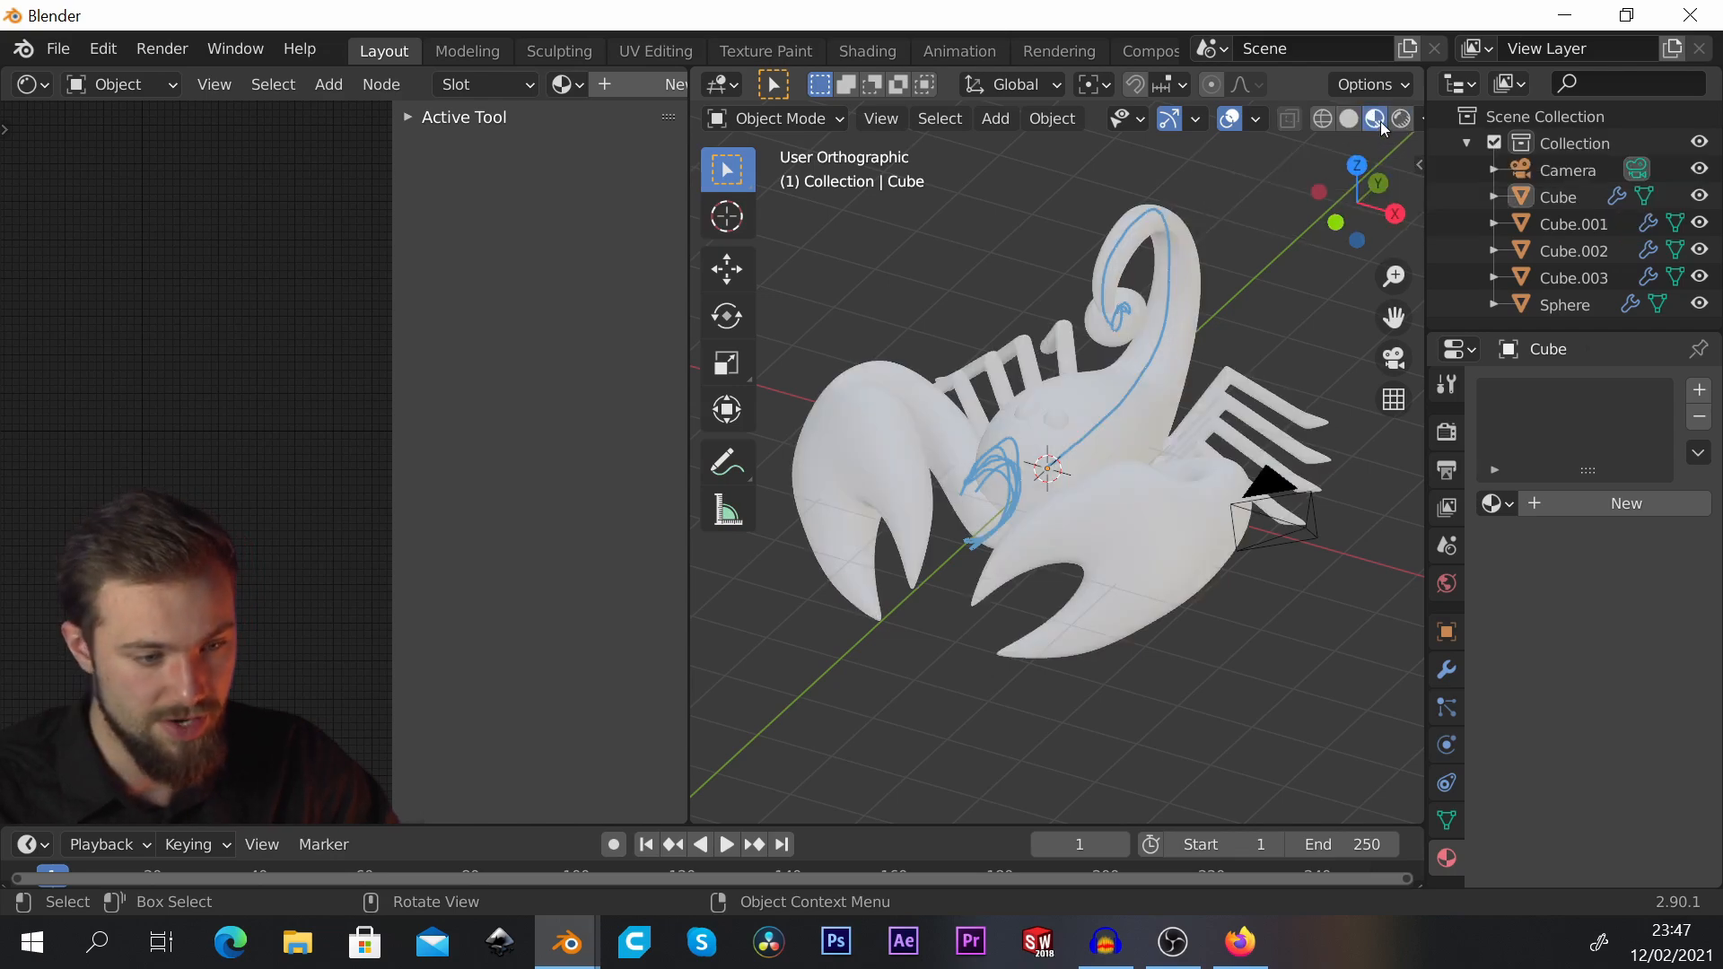
pyautogui.moveTo(1139, 368); pyautogui.dragTo(1167, 433, button='middle')
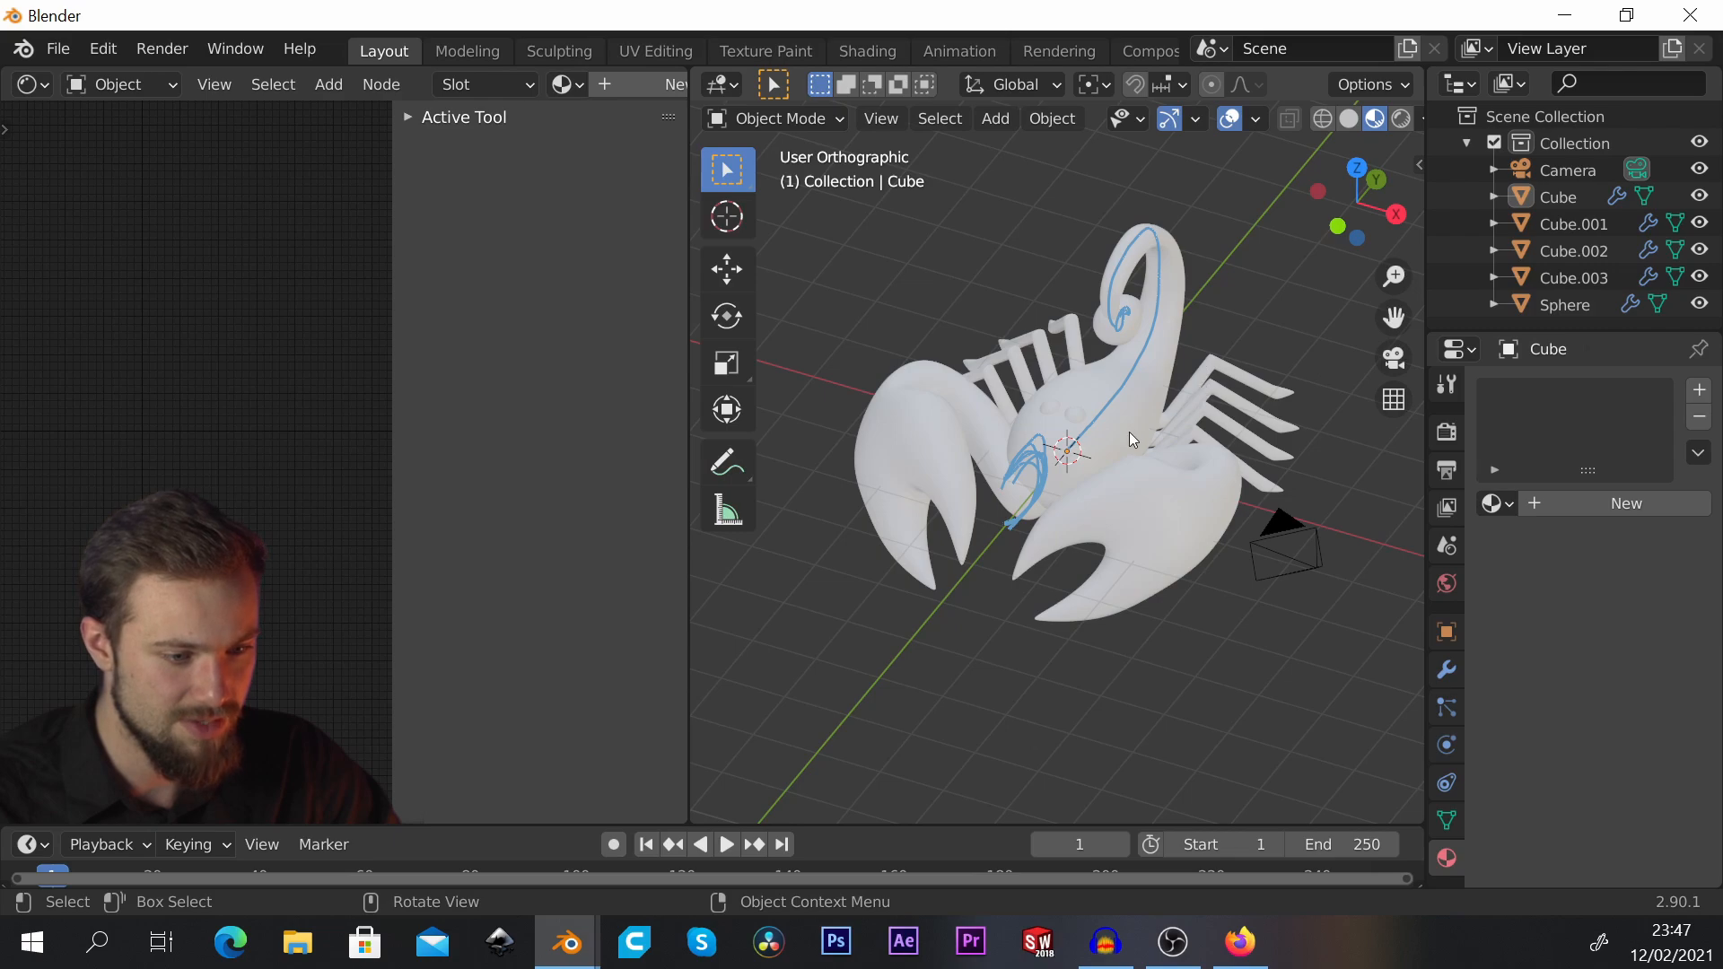
pyautogui.scroll(1, 1129, 432)
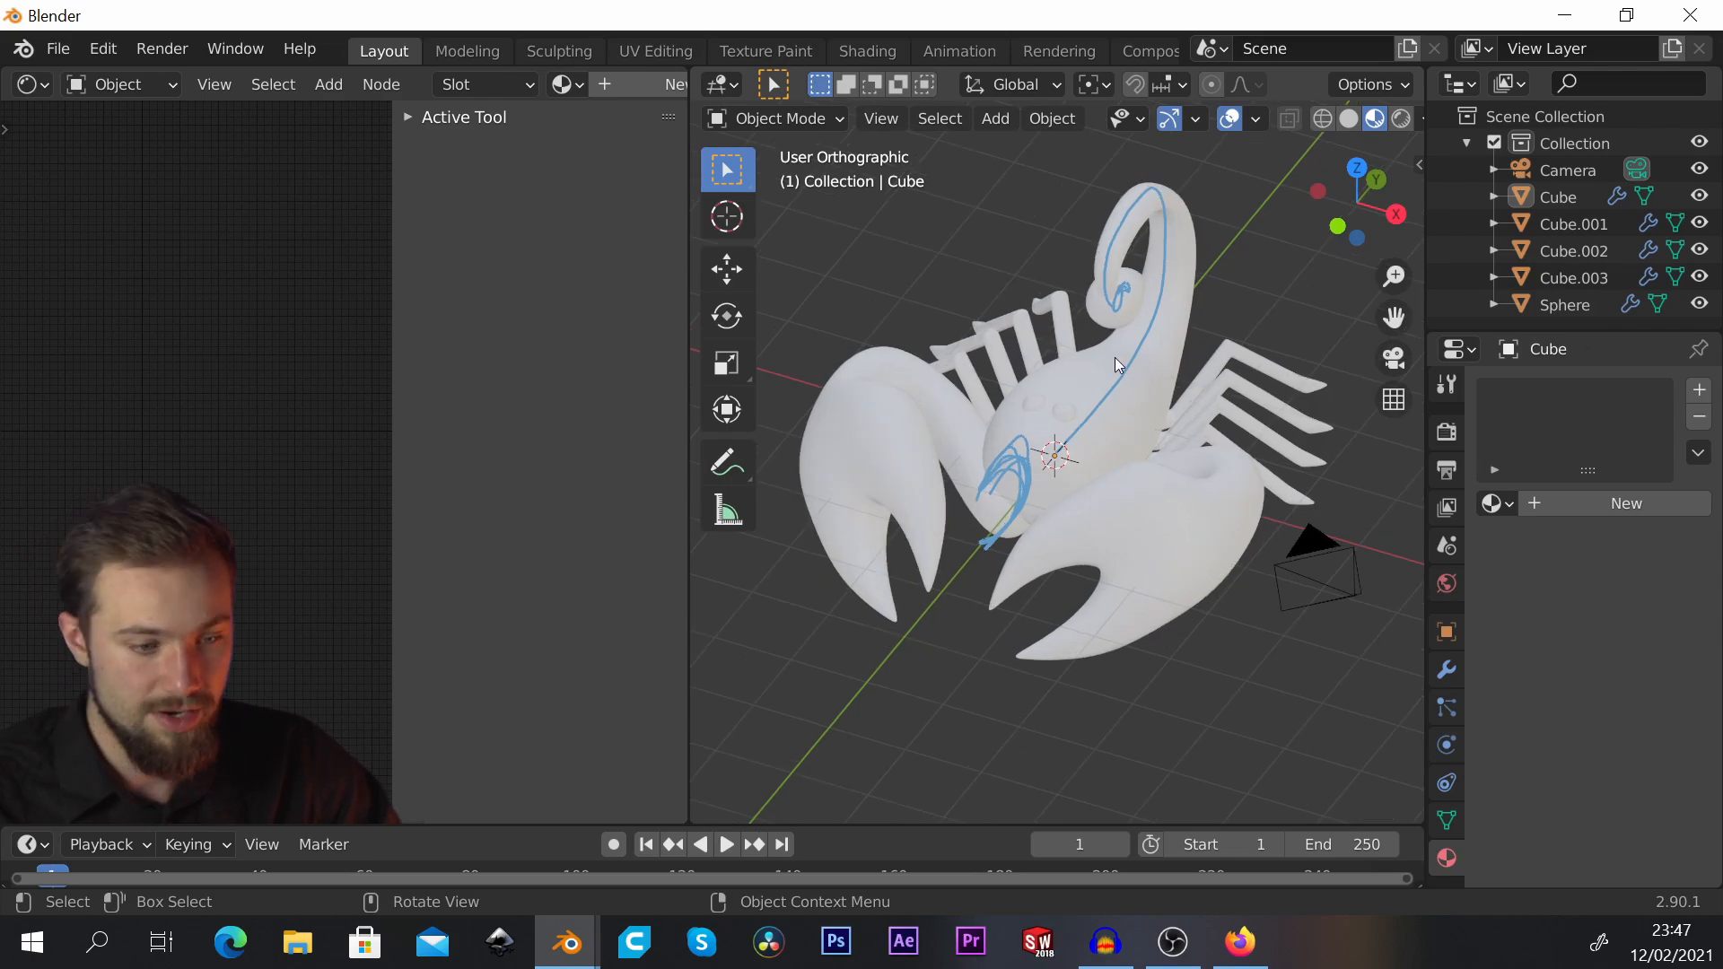
# Step: Select the scorpion's body and create a new material for it
pyautogui.click(1115, 364)
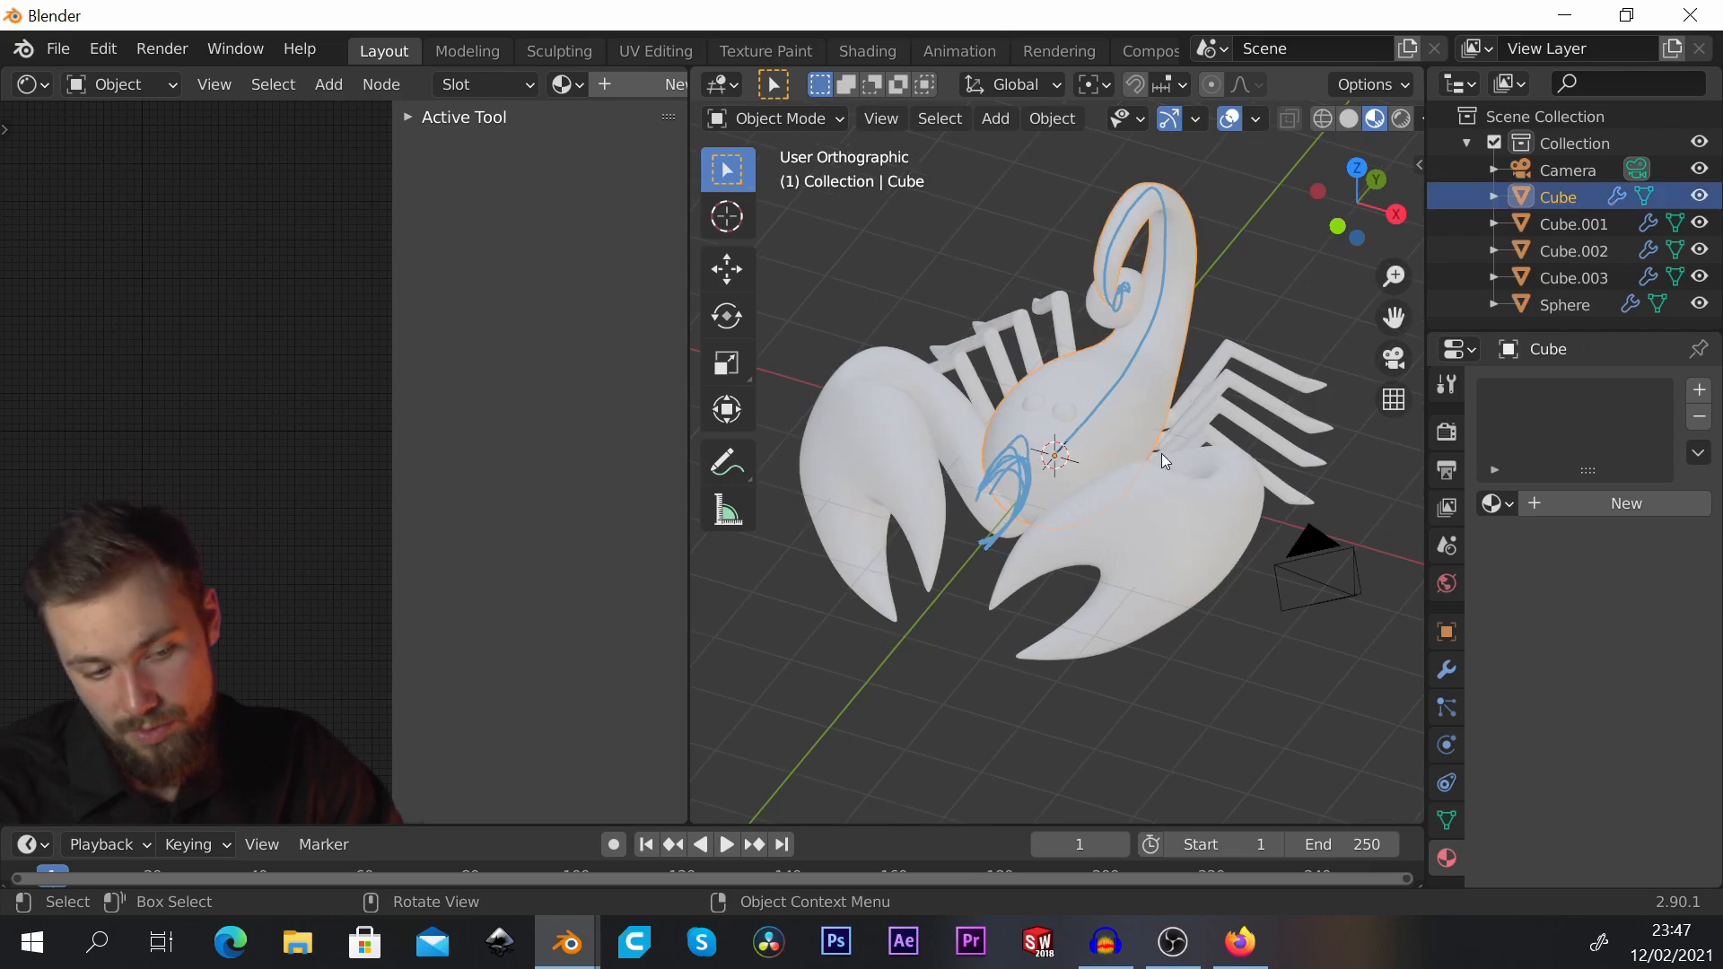
pyautogui.moveTo(1162, 454); pyautogui.dragTo(1113, 380, button='middle')
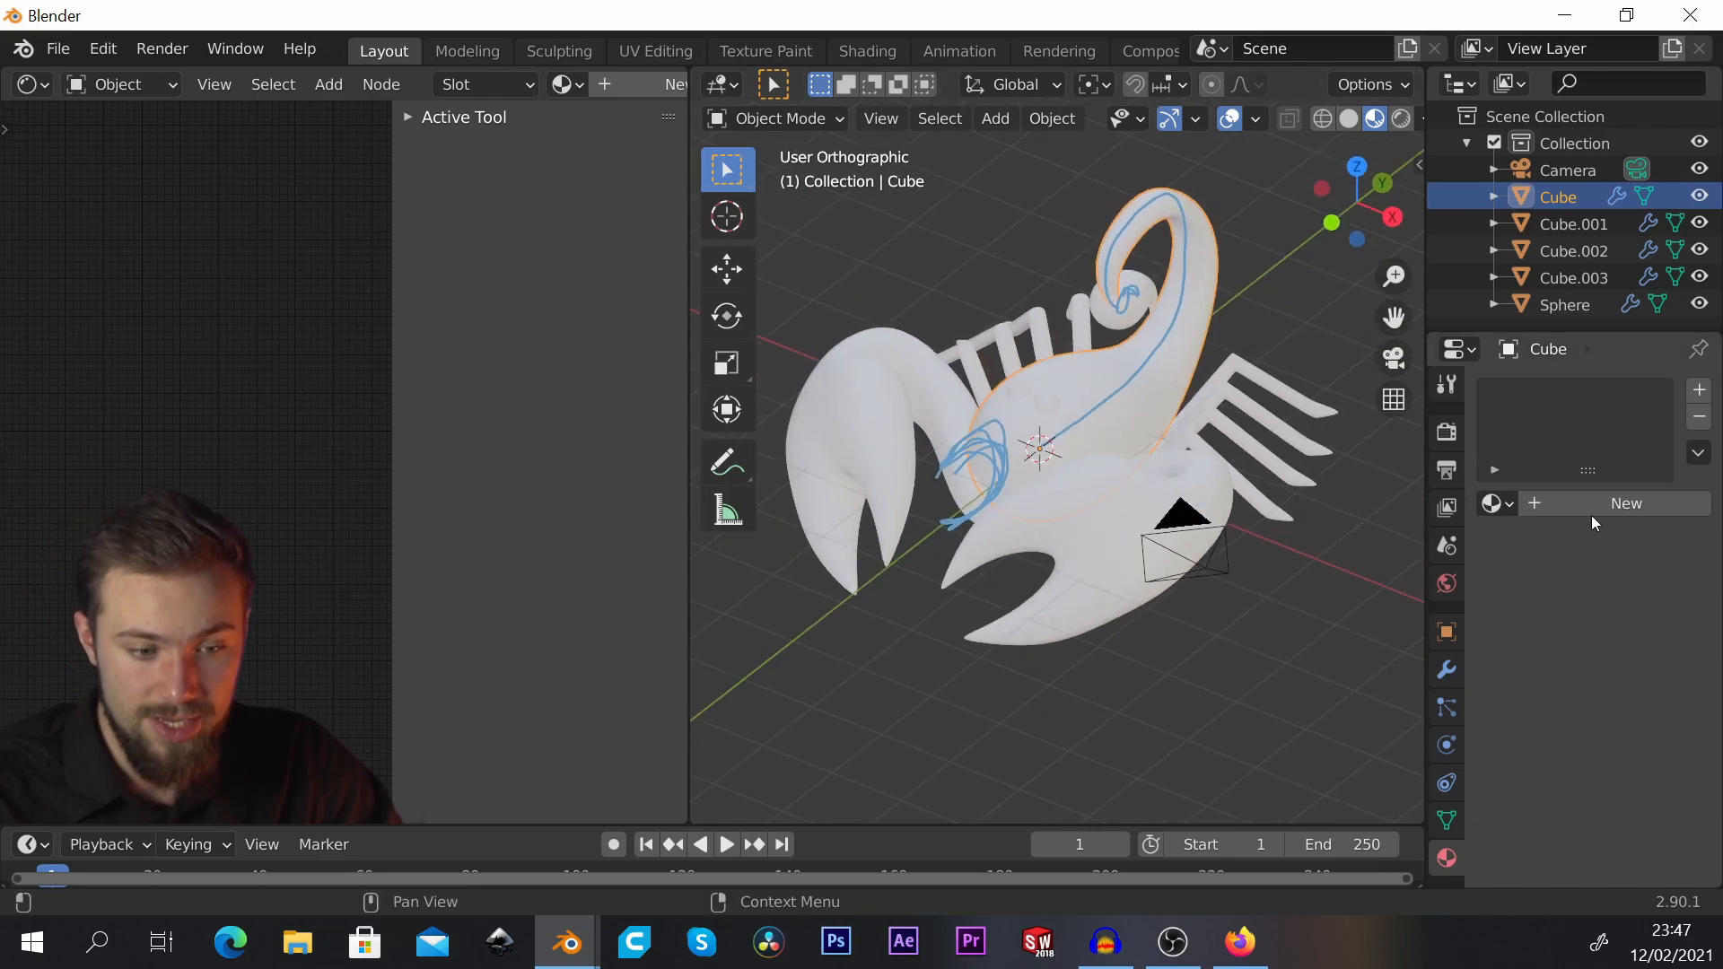
pyautogui.scroll(-2, 1445, 628)
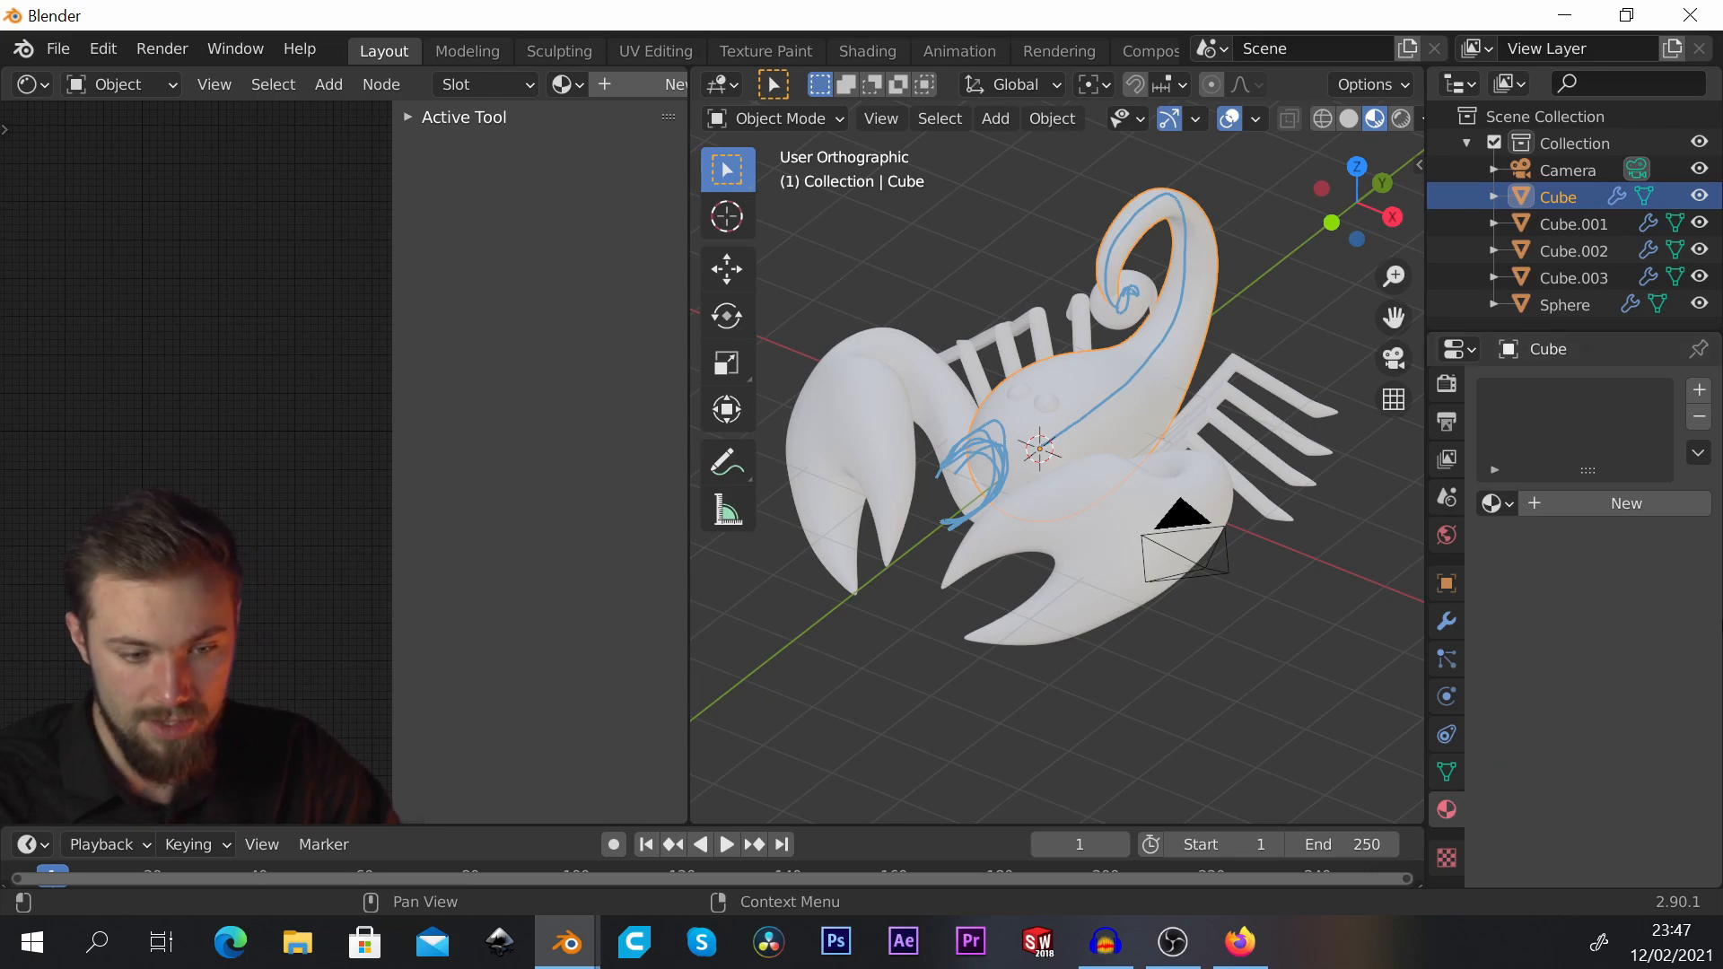
pyautogui.click(1618, 504)
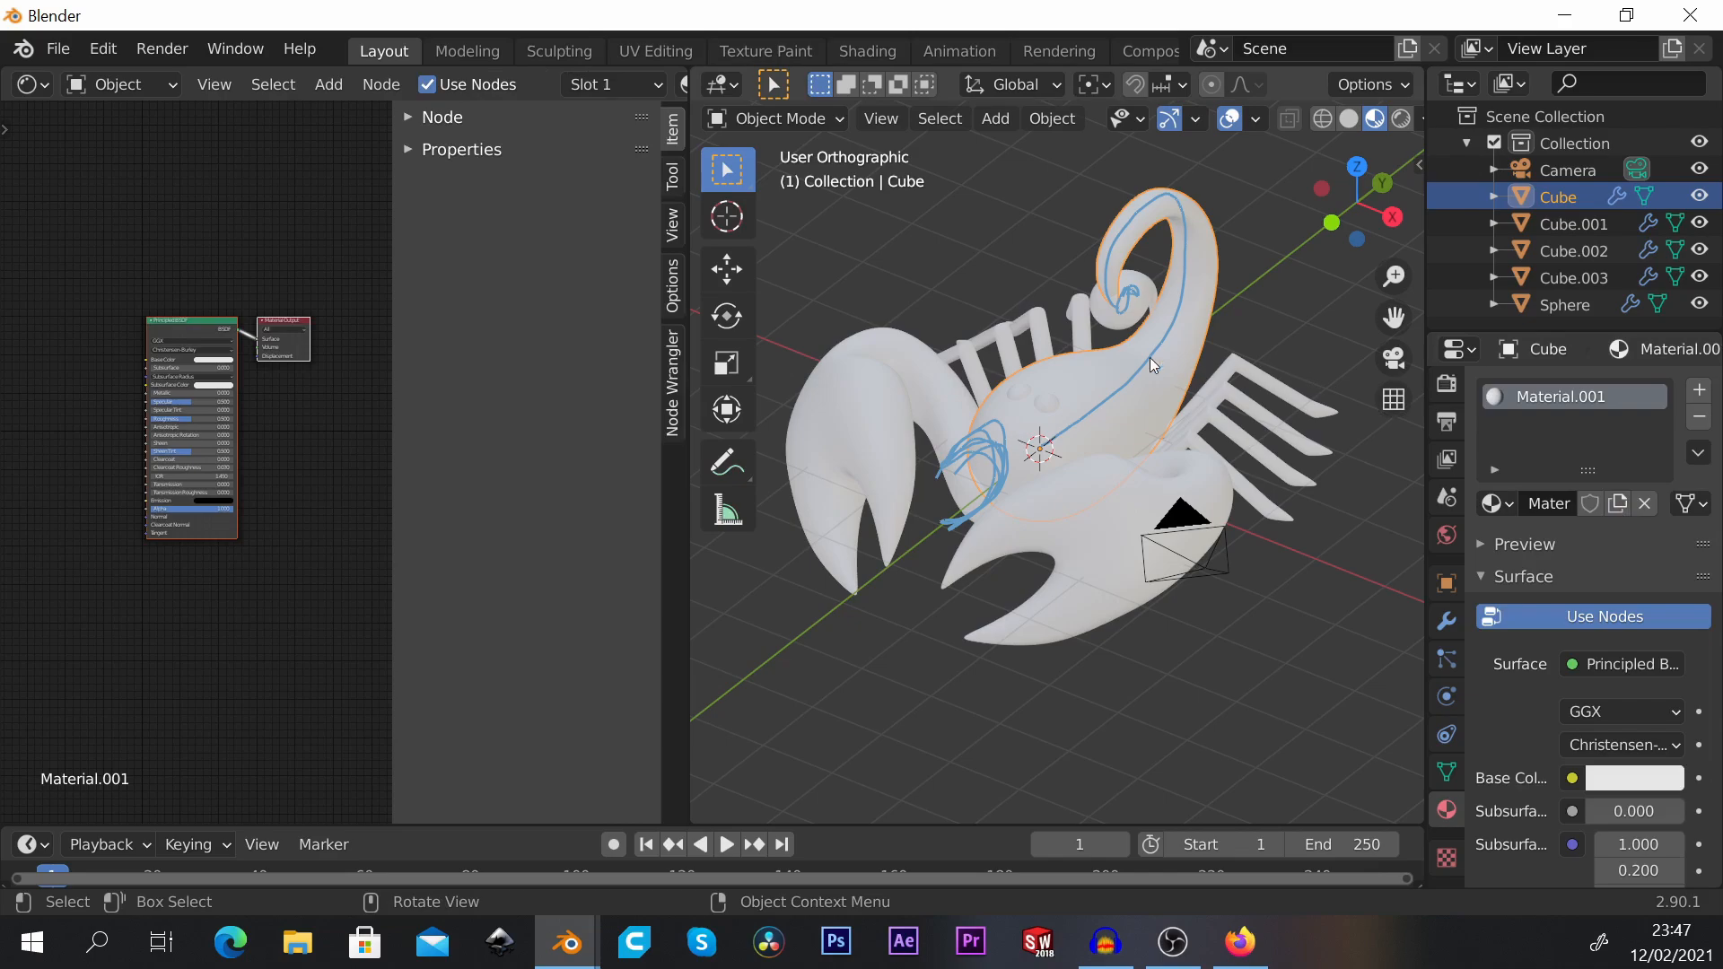
# Step: Narrow the Shader Editor's sidebar and enlarge the view of the body material's nodes
pyautogui.scroll(2, 1059, 355)
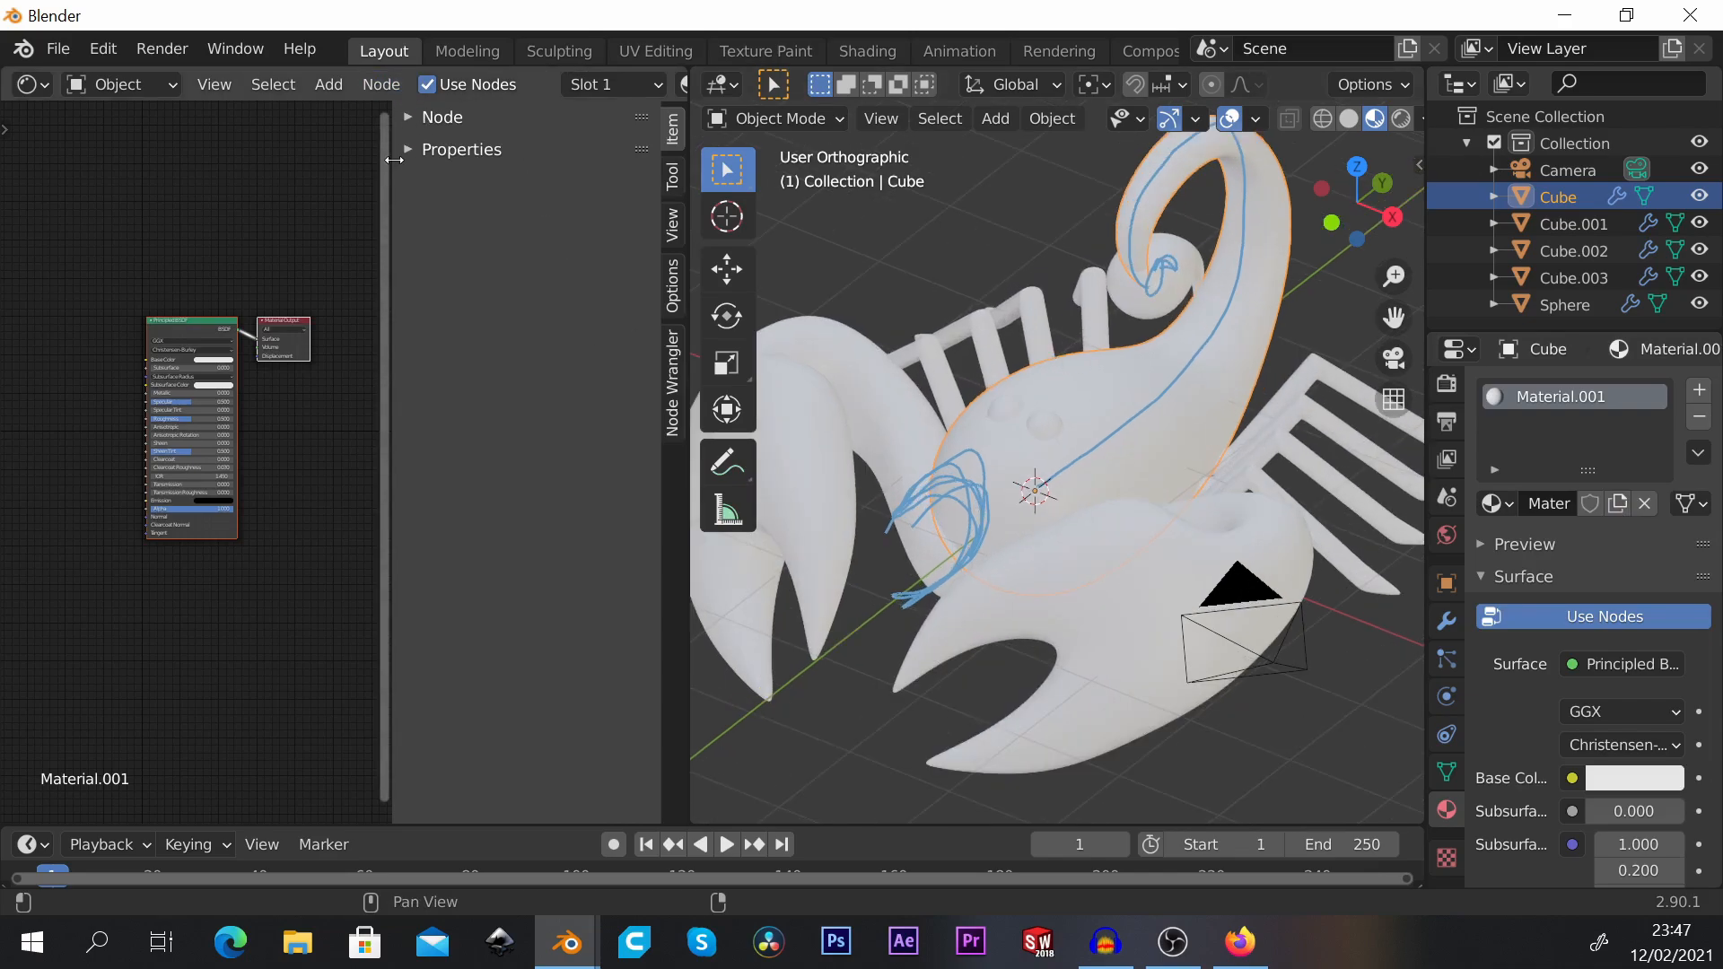
pyautogui.press('n')
pyautogui.press('Home')
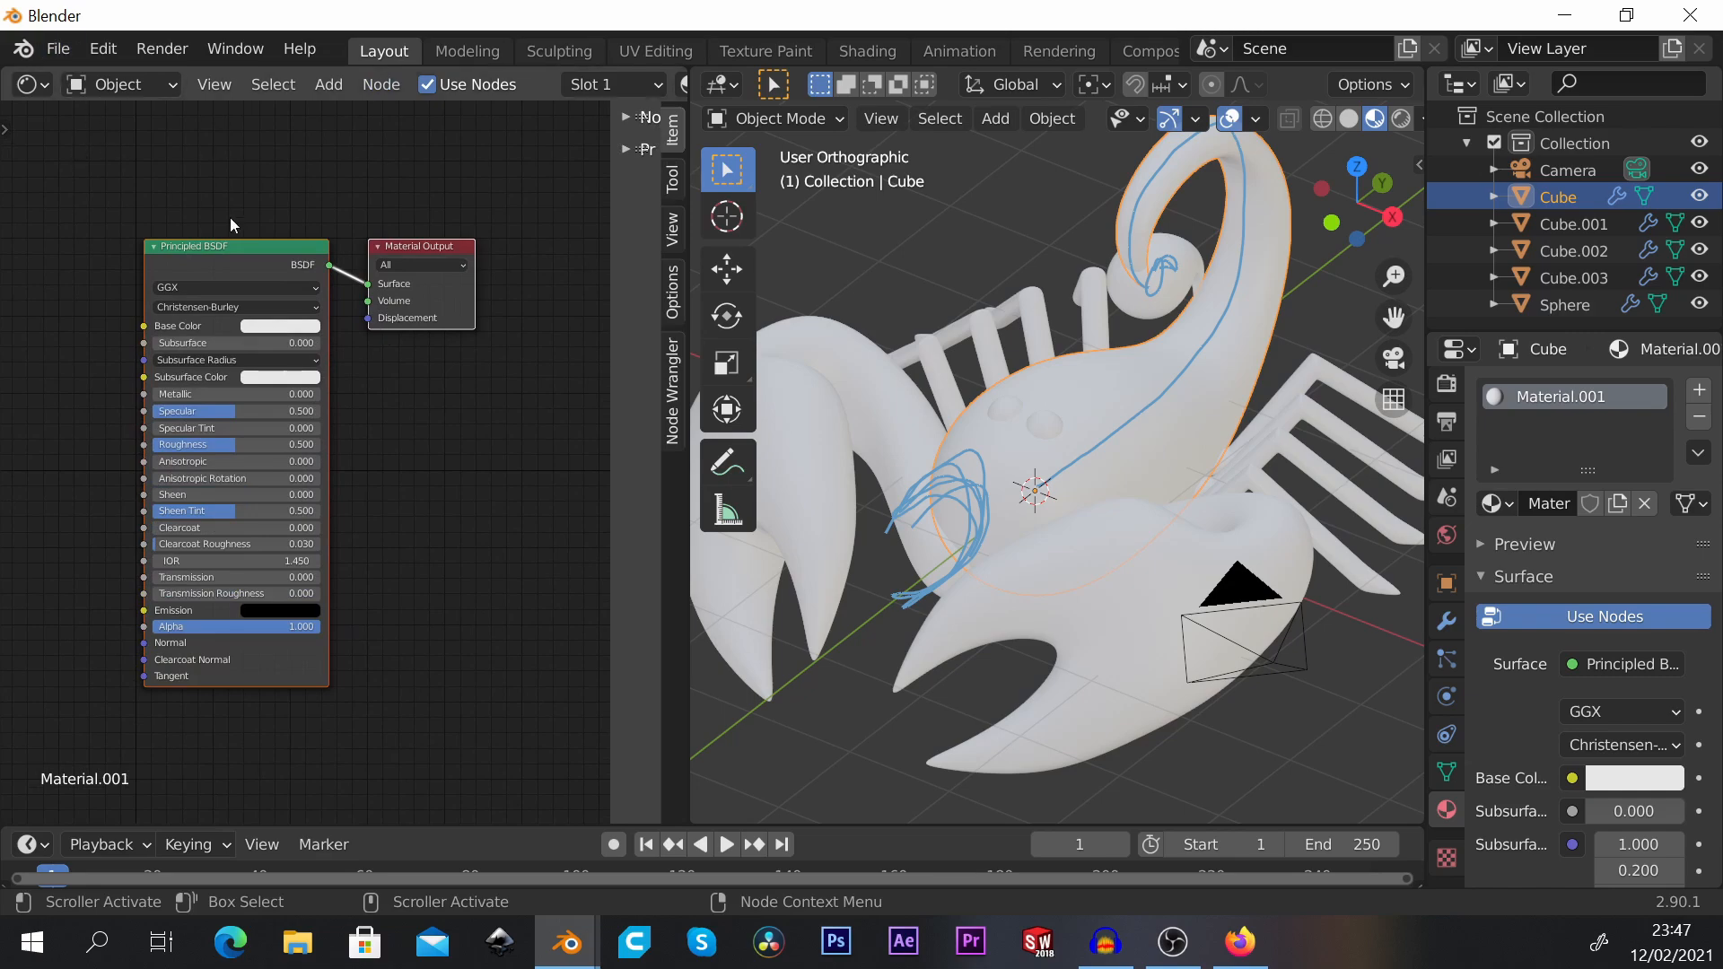
# Step: Move the body material's Principled BSDF node up slightly and set its base color to black
pyautogui.scroll(2, 230, 225)
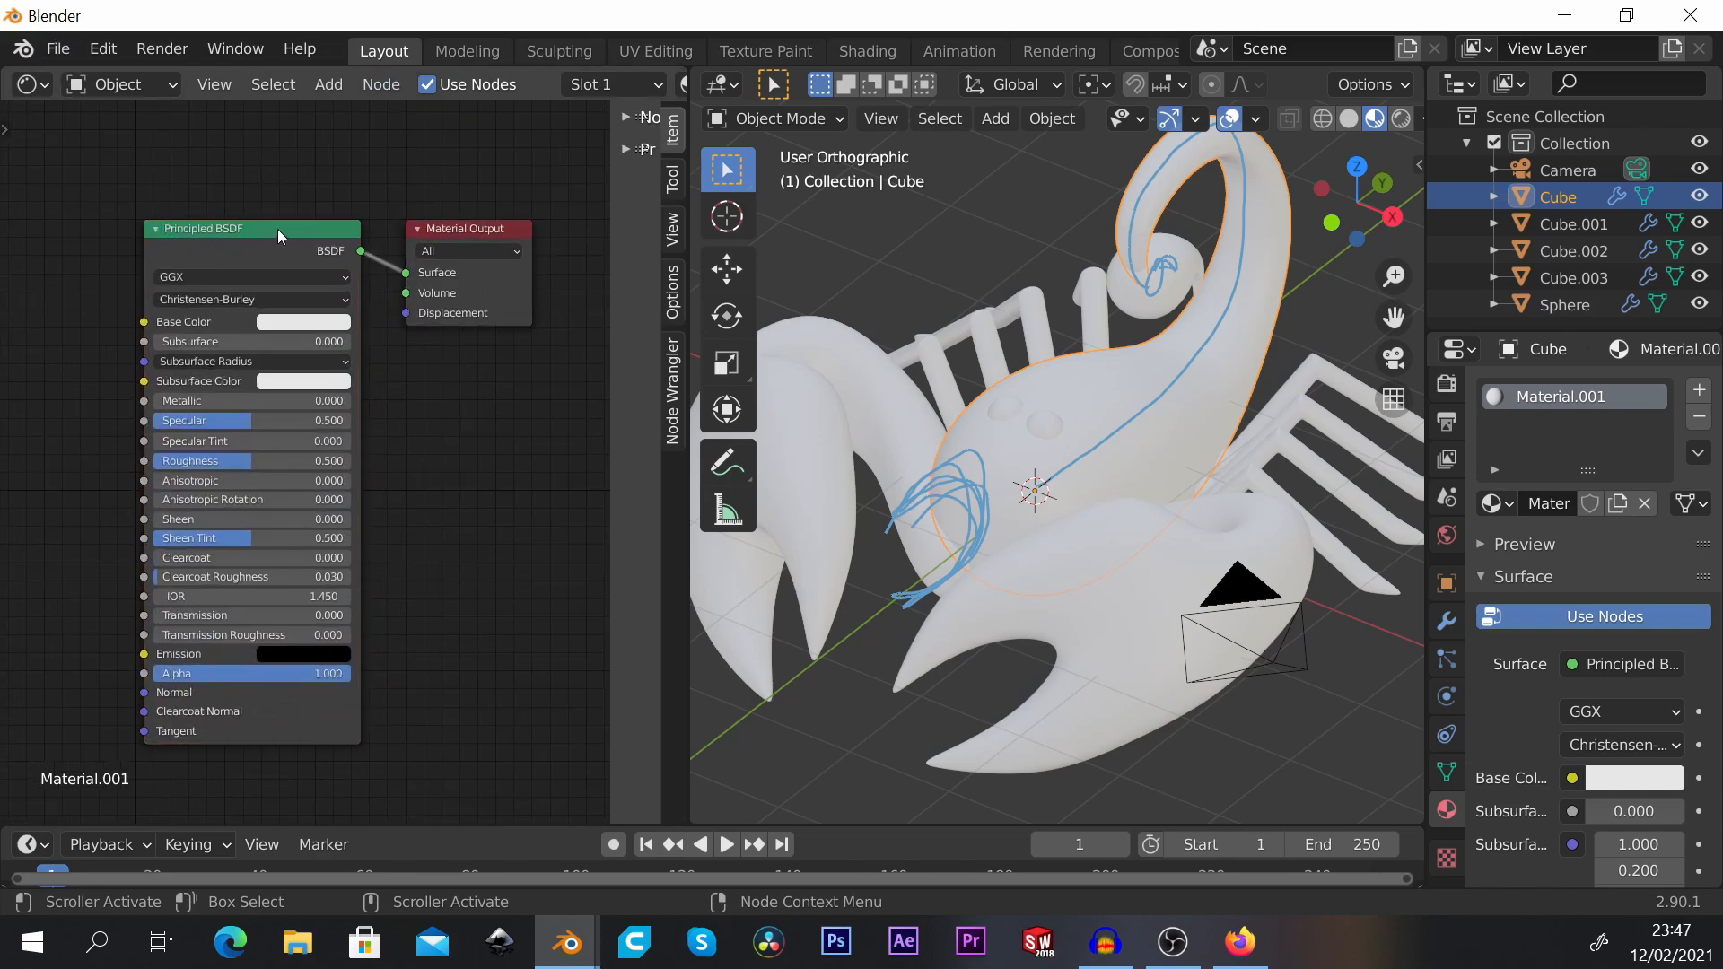
pyautogui.moveTo(287, 225); pyautogui.dragTo(287, 197)
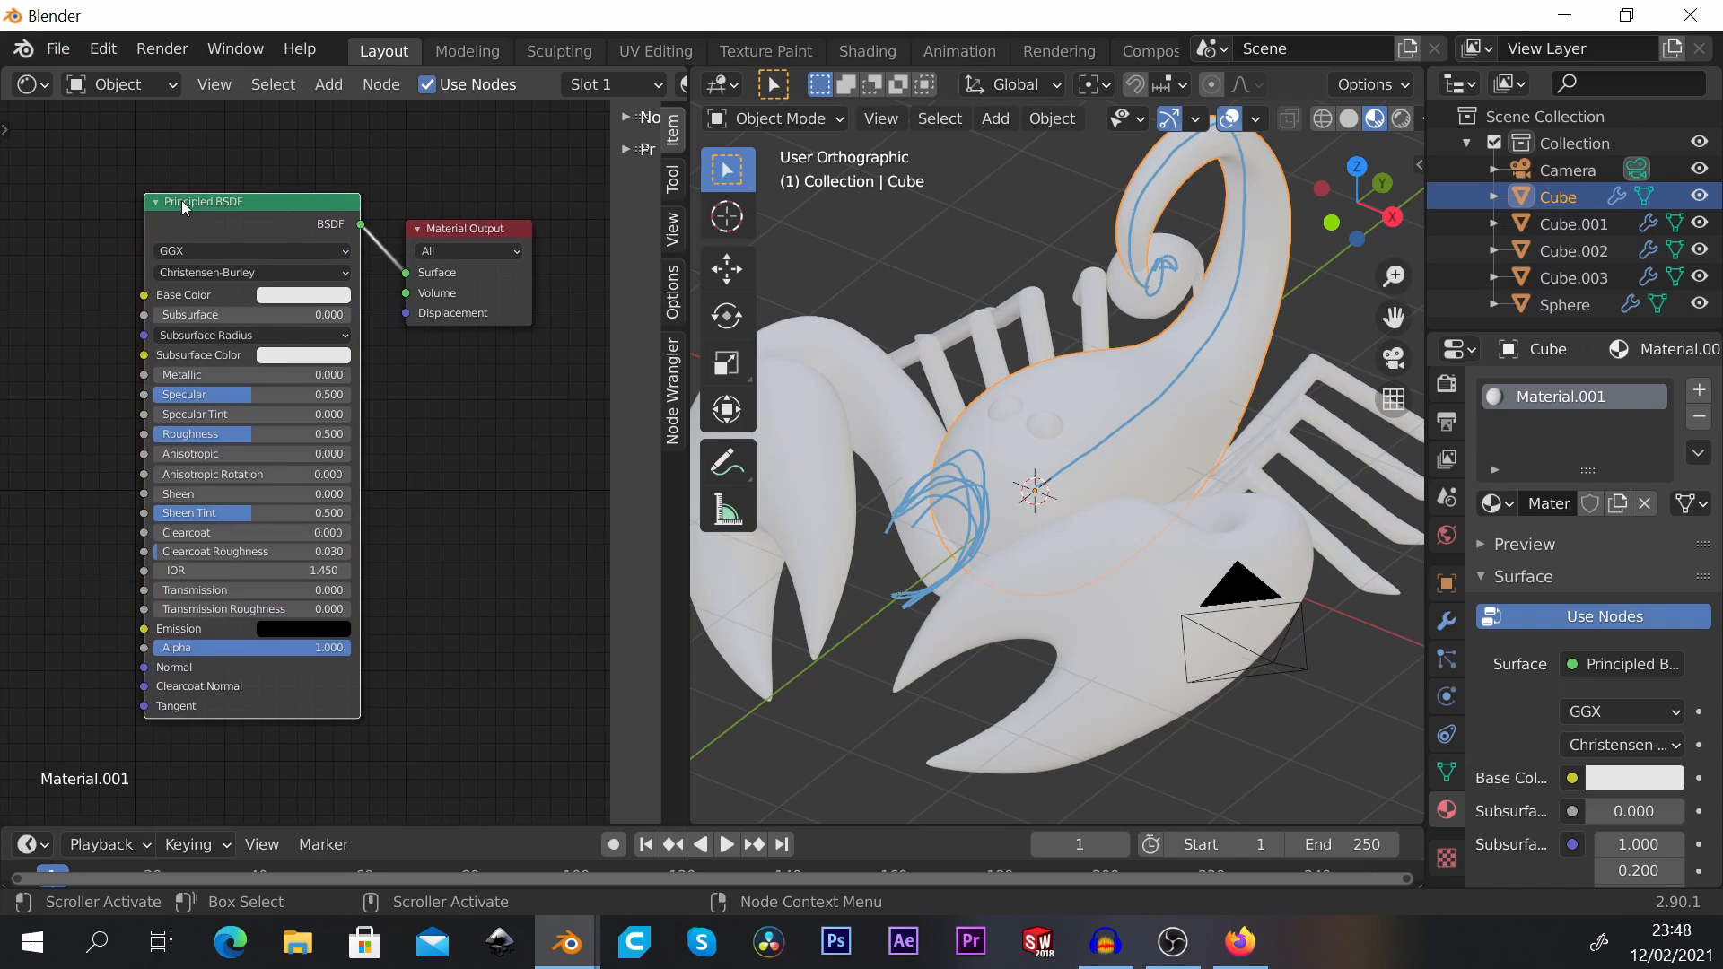
pyautogui.scroll(2, 303, 267)
pyautogui.click(307, 271)
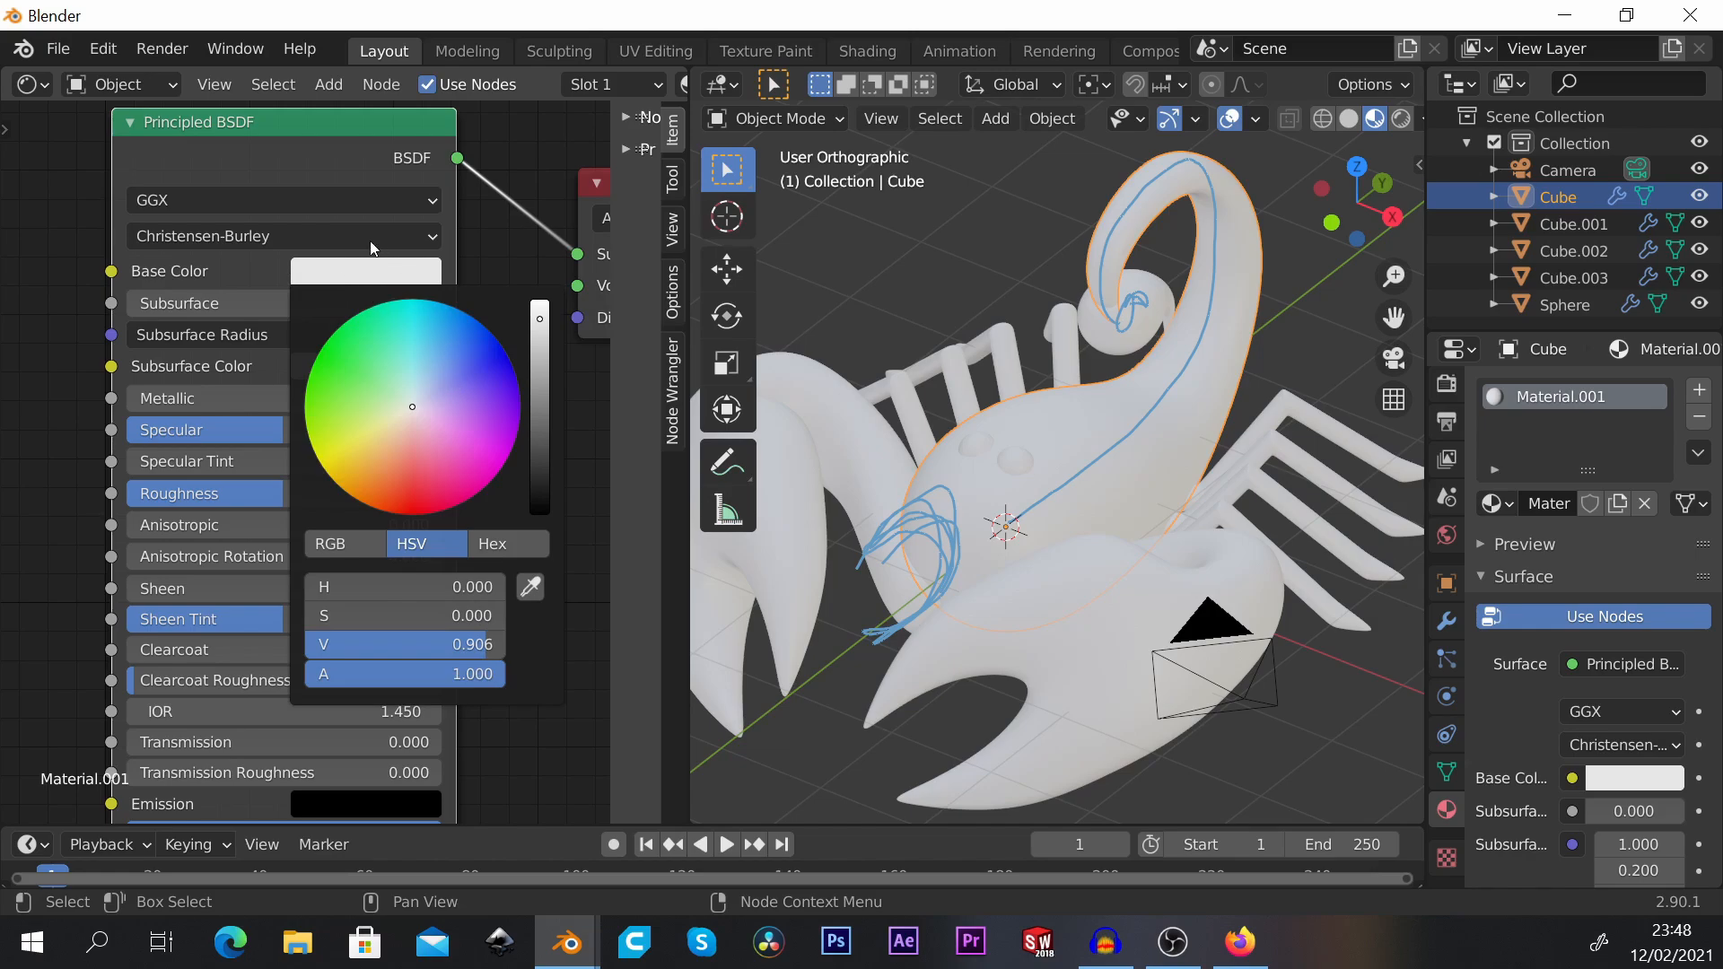
pyautogui.moveTo(406, 384); pyautogui.dragTo(519, 423)
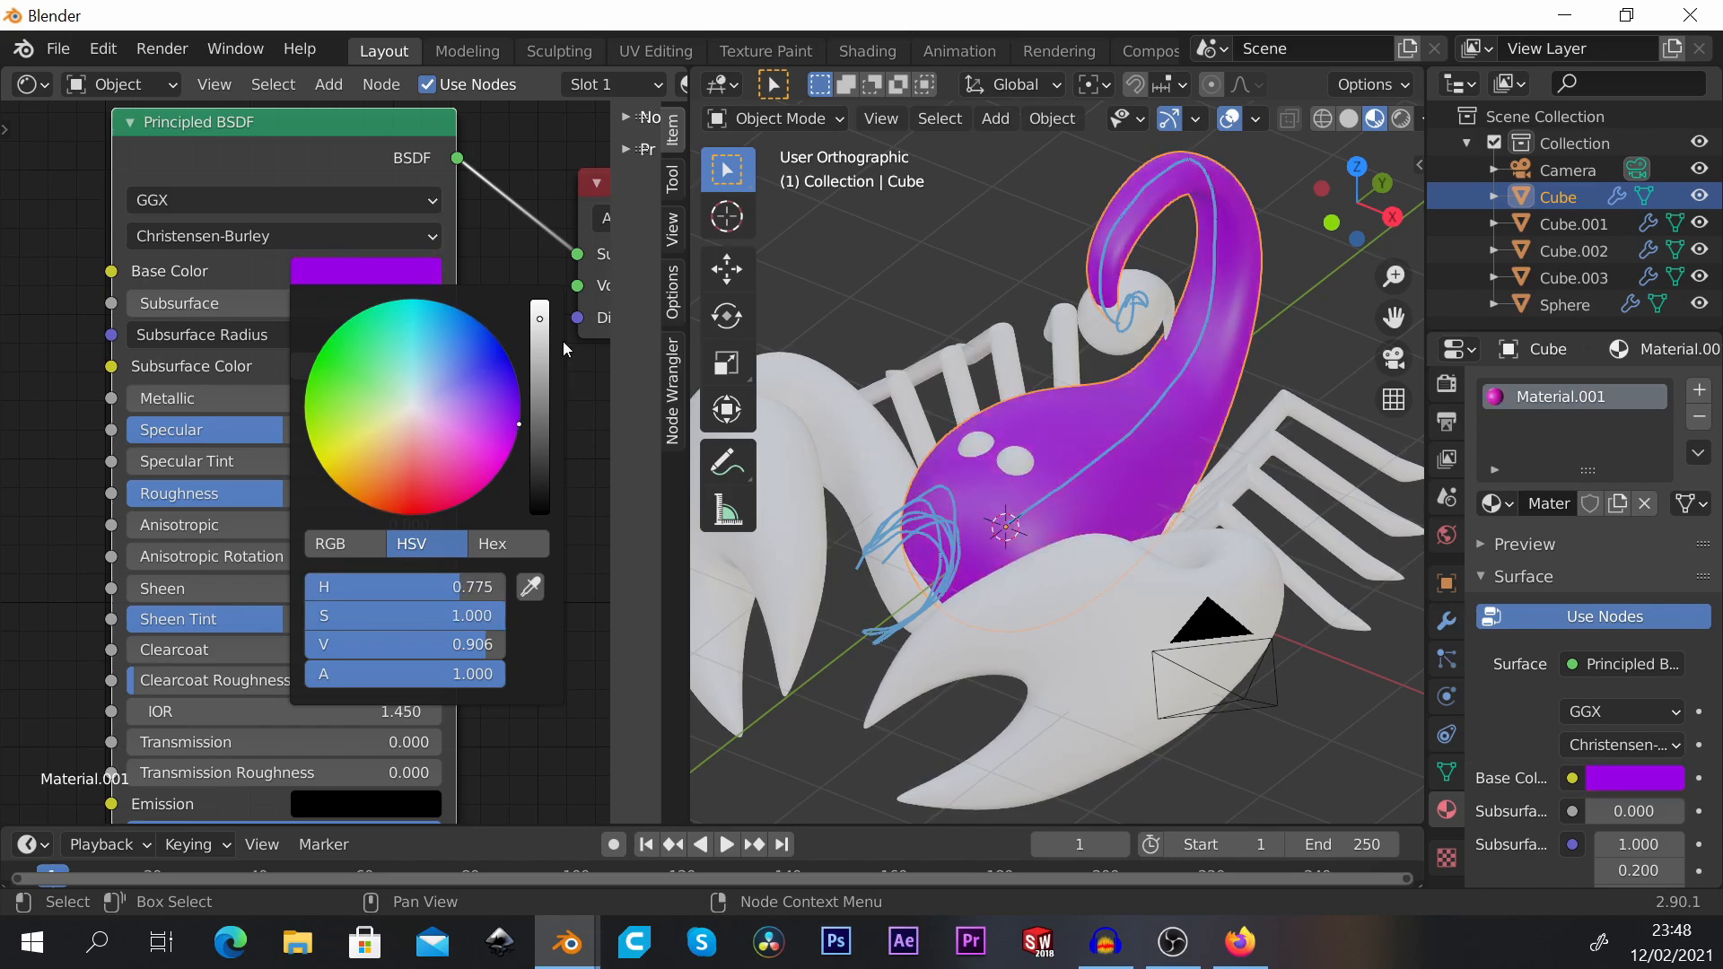
pyautogui.moveTo(539, 322); pyautogui.dragTo(539, 513)
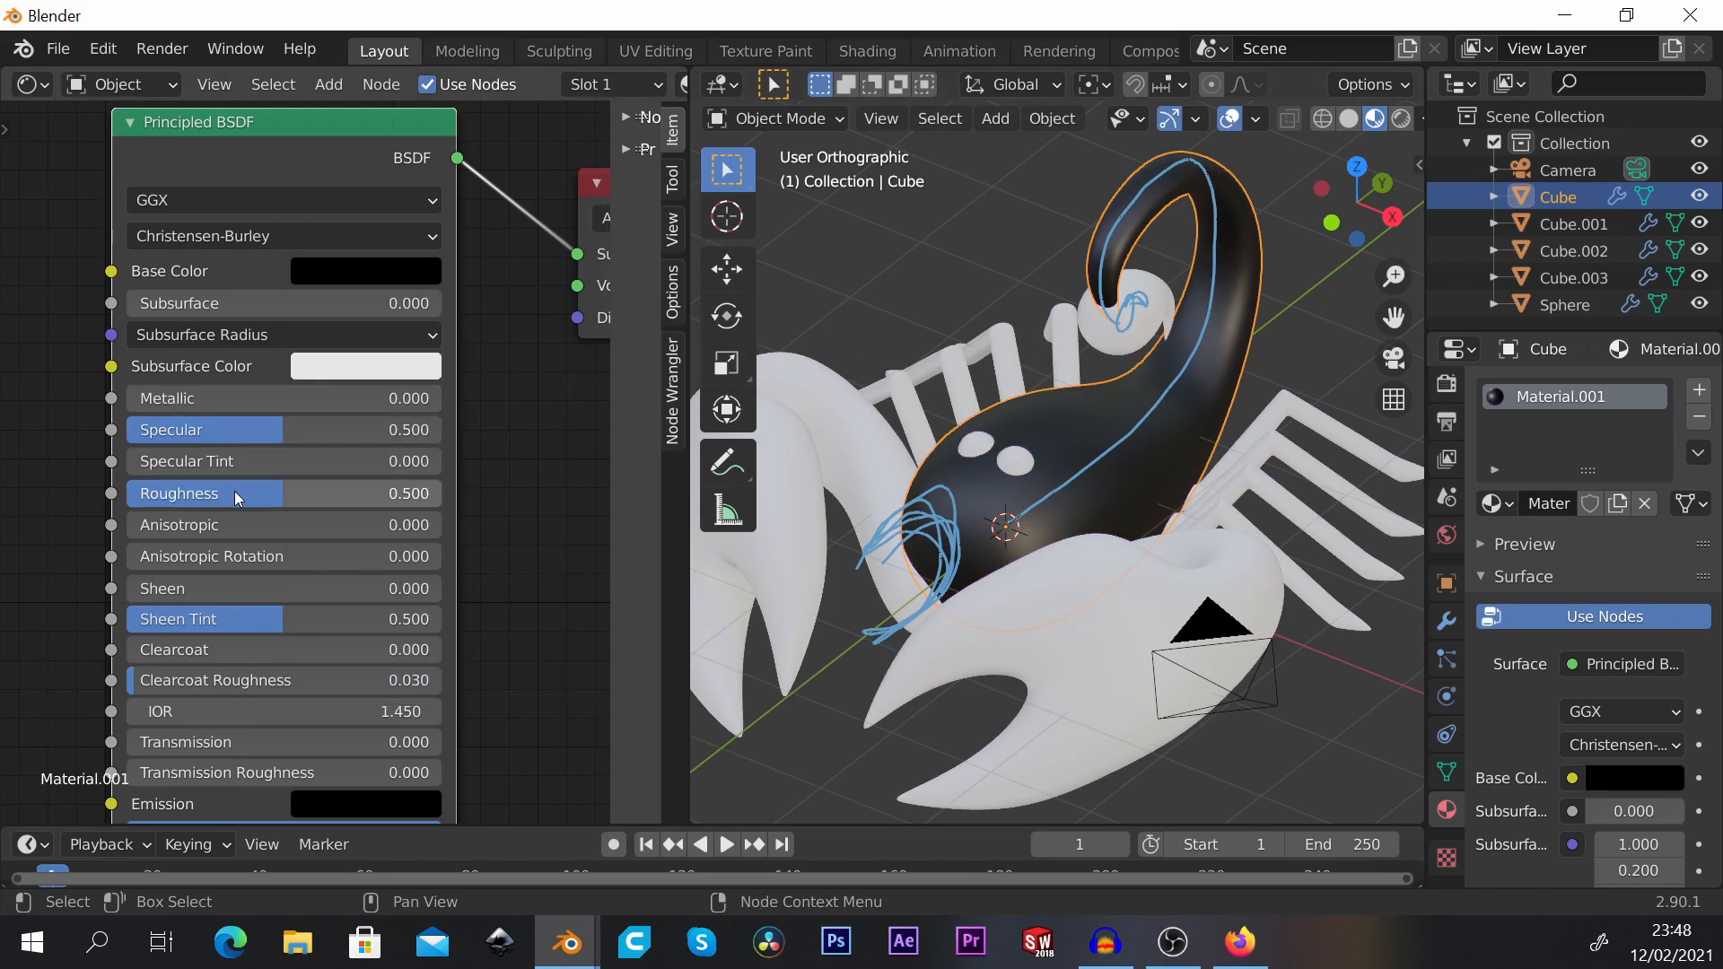
# Step: Try the body material's roughness at about 0.89 and at 0, examining the reflections on the scorpion
pyautogui.moveTo(267, 488); pyautogui.dragTo(296, 493)
pyautogui.moveTo(294, 492); pyautogui.dragTo(408, 499)
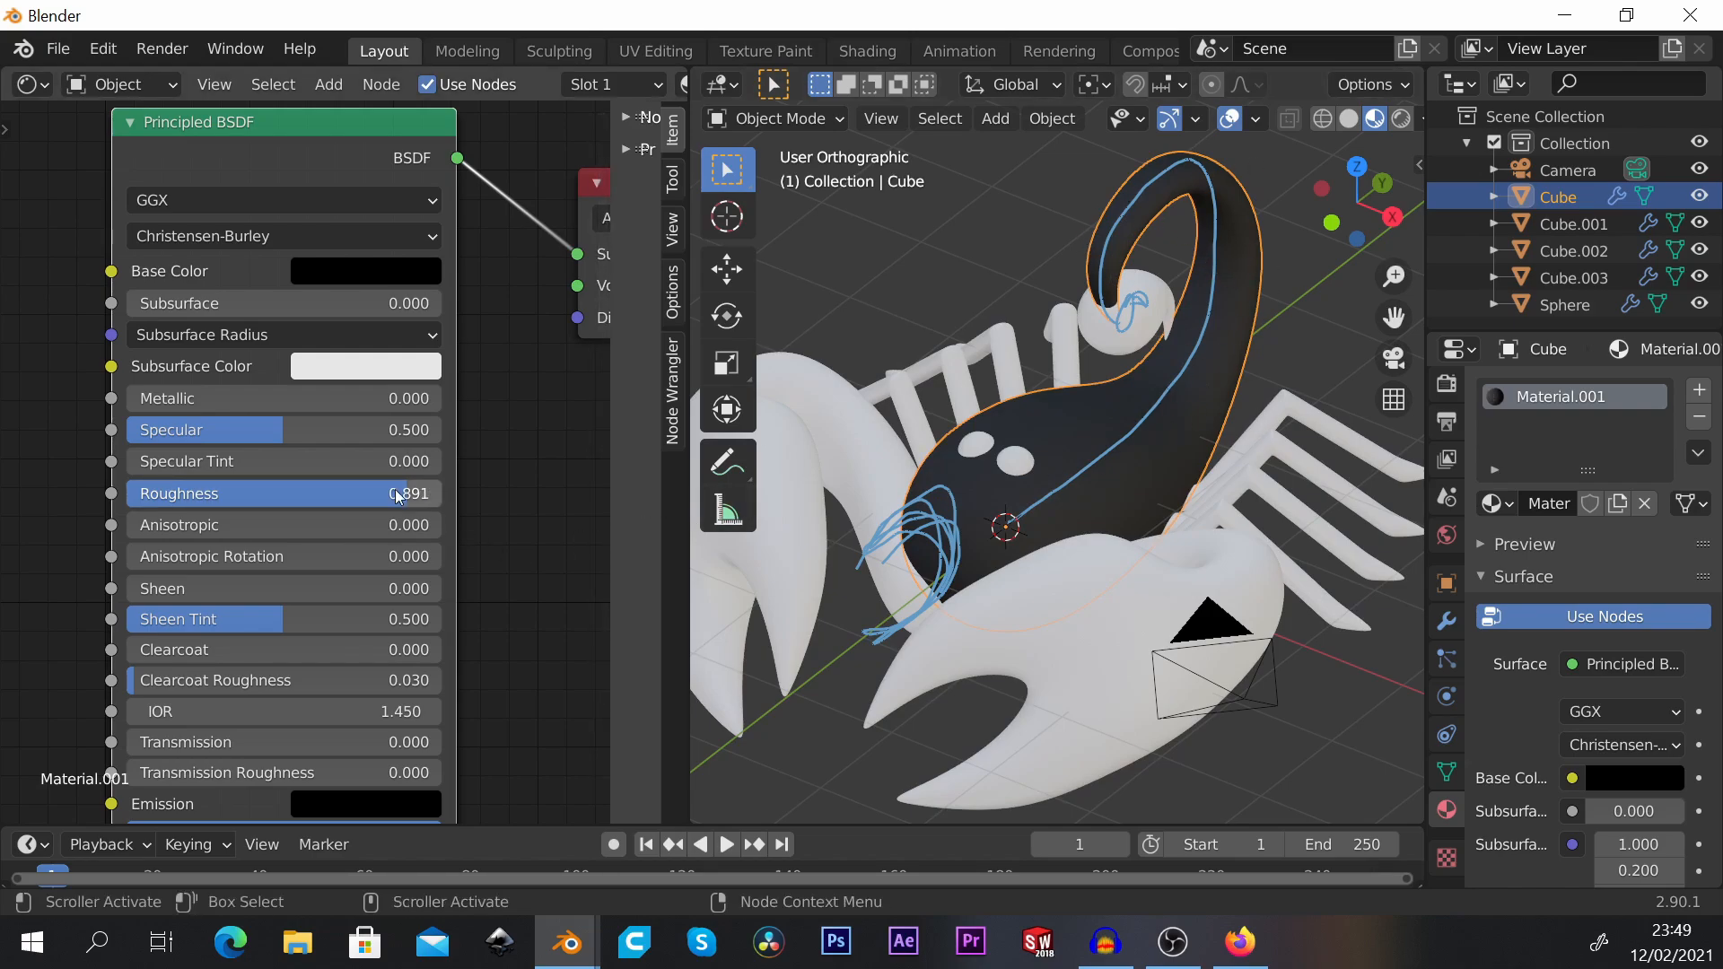
pyautogui.moveTo(395, 492); pyautogui.dragTo(113, 494)
pyautogui.scroll(-1, 1007, 380)
pyautogui.moveTo(1042, 386); pyautogui.dragTo(1090, 413, button='middle')
pyautogui.scroll(2, 1166, 348)
pyautogui.scroll(-2, 1031, 455)
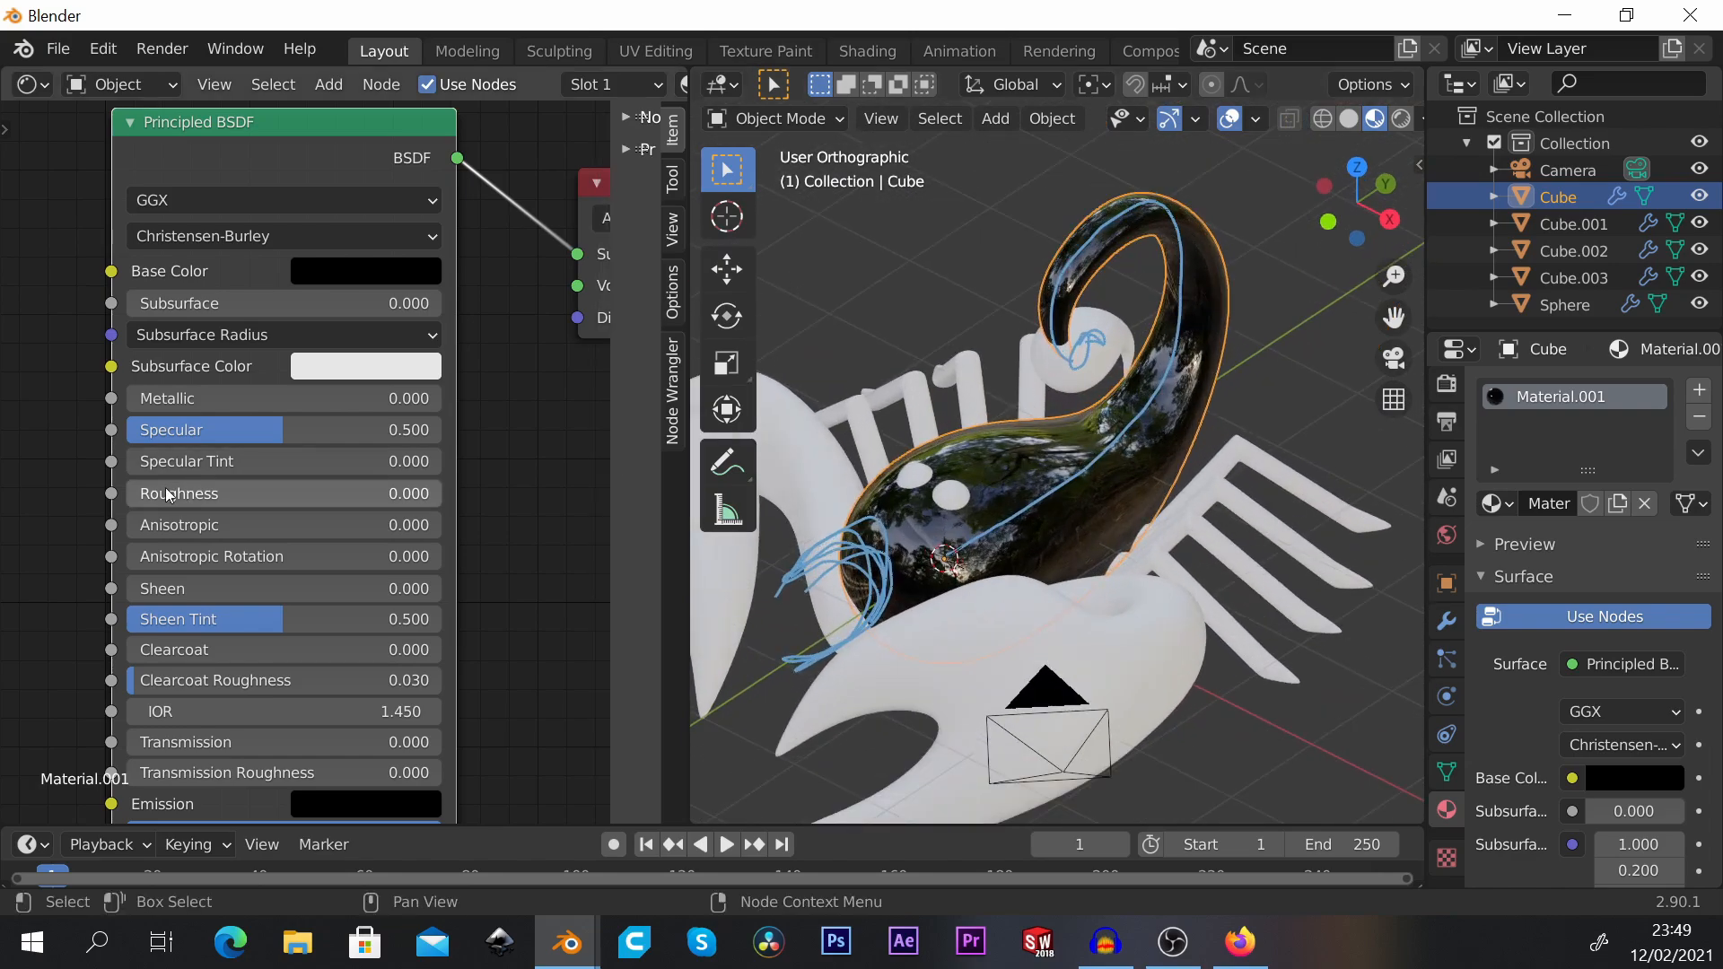
# Step: Set the body material's roughness to about 0.25 and check the sheen on the scorpion
pyautogui.moveTo(170, 493); pyautogui.dragTo(372, 500)
pyautogui.scroll(-3, 989, 461)
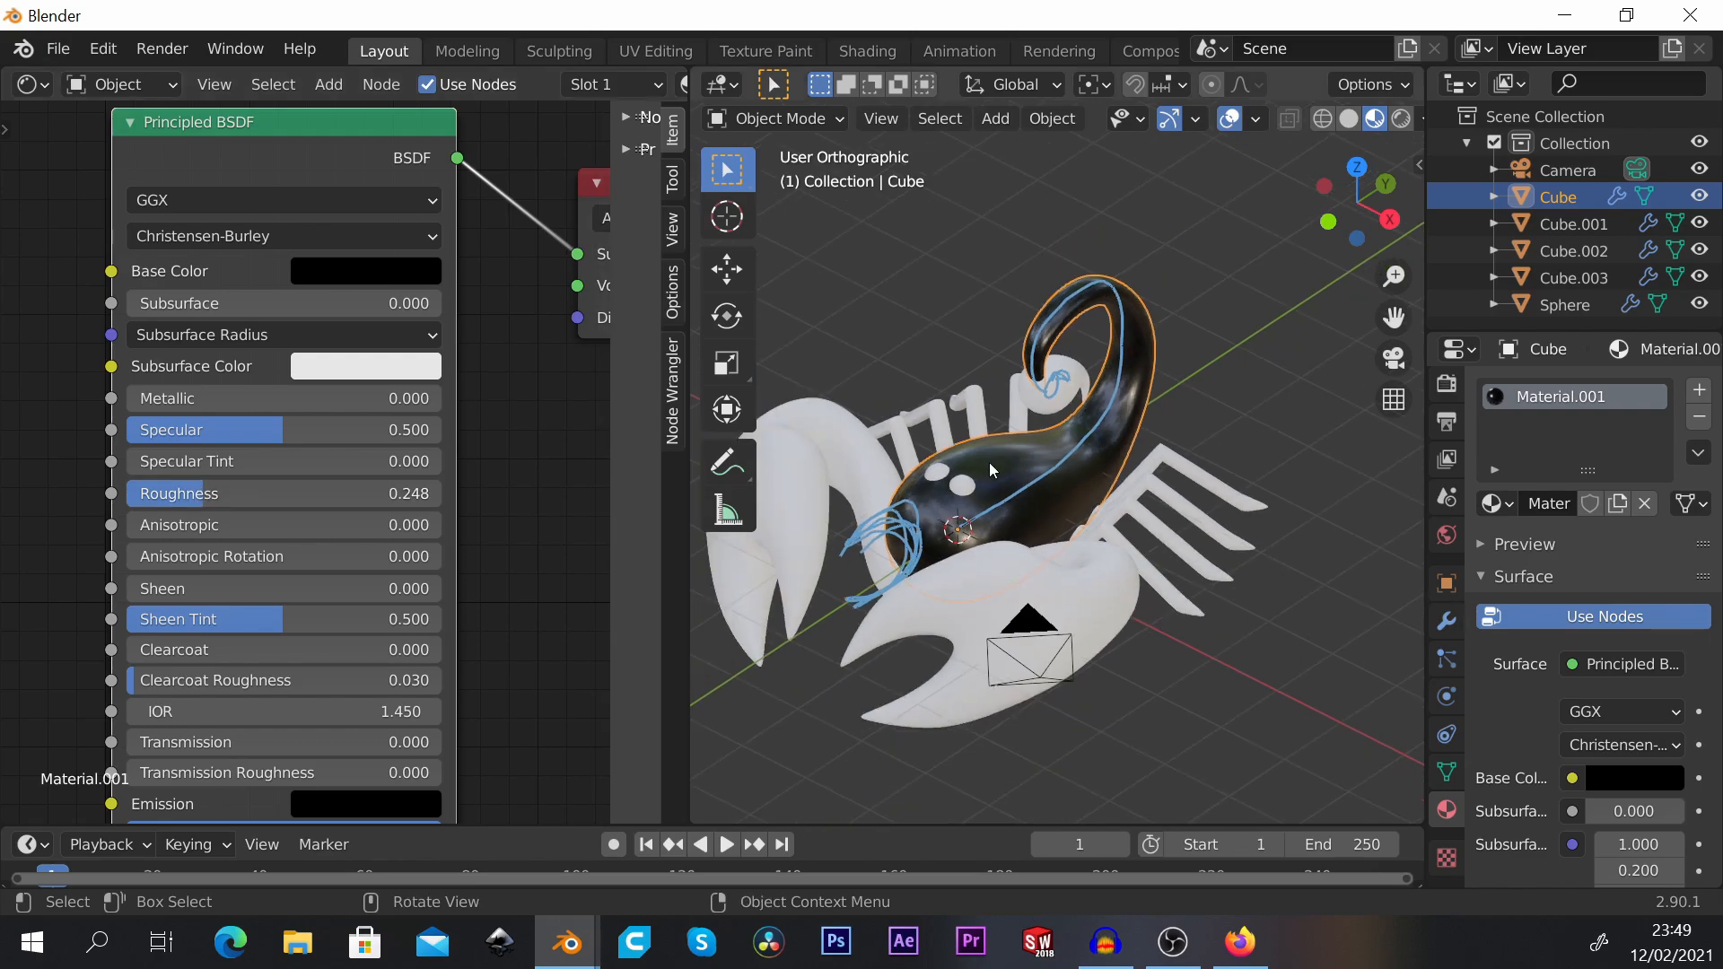
pyautogui.scroll(3, 989, 461)
pyautogui.moveTo(989, 459); pyautogui.dragTo(1054, 445, button='middle')
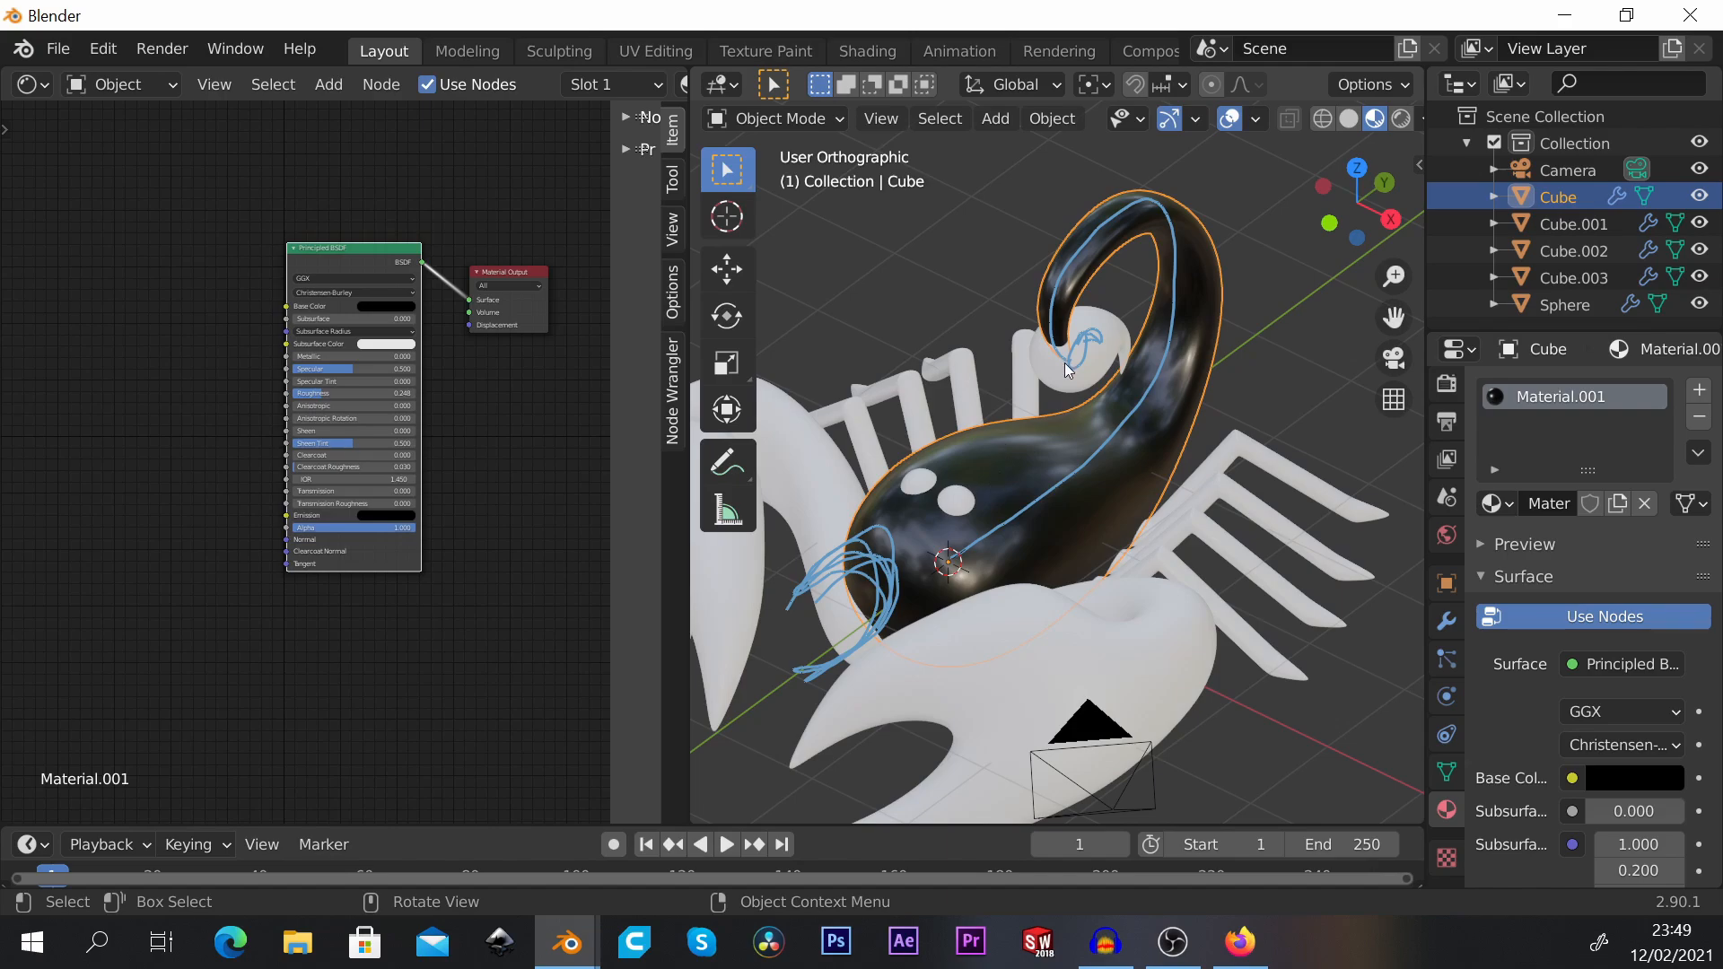
pyautogui.scroll(-1, 1064, 363)
pyautogui.scroll(1, 1052, 375)
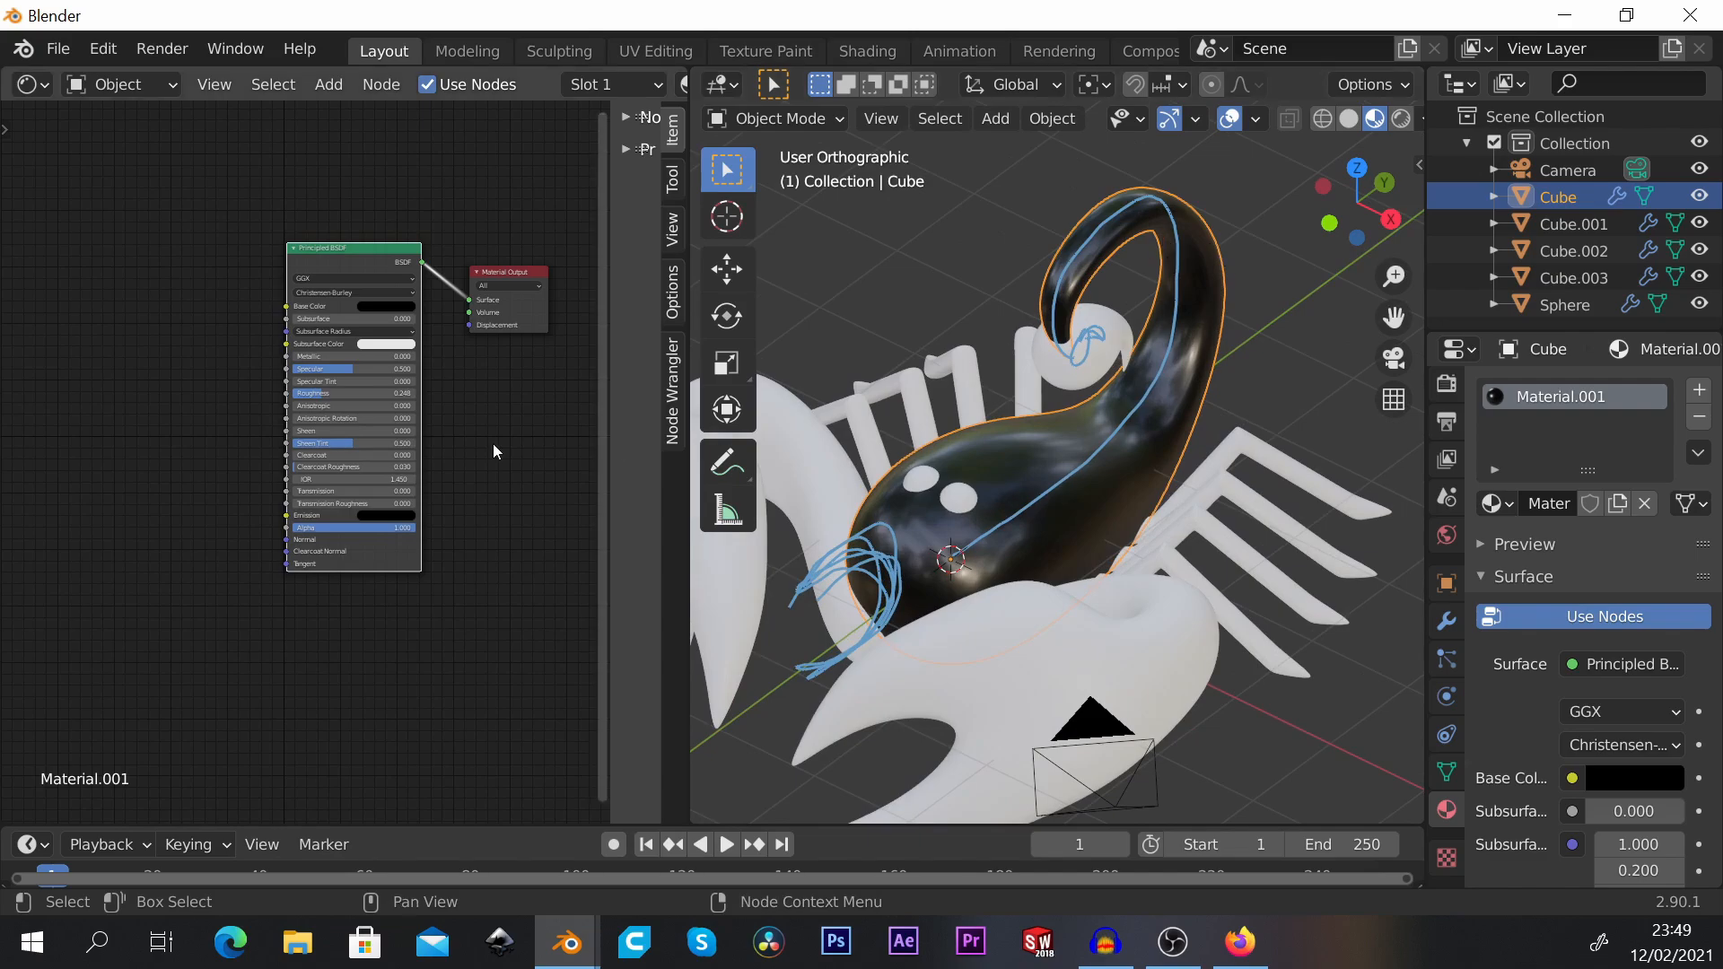
# Step: Widen the Shader Editor area slightly to make room for more nodes beside the Principled BSDF
pyautogui.moveTo(153, 431); pyautogui.dragTo(196, 368, button='middle')
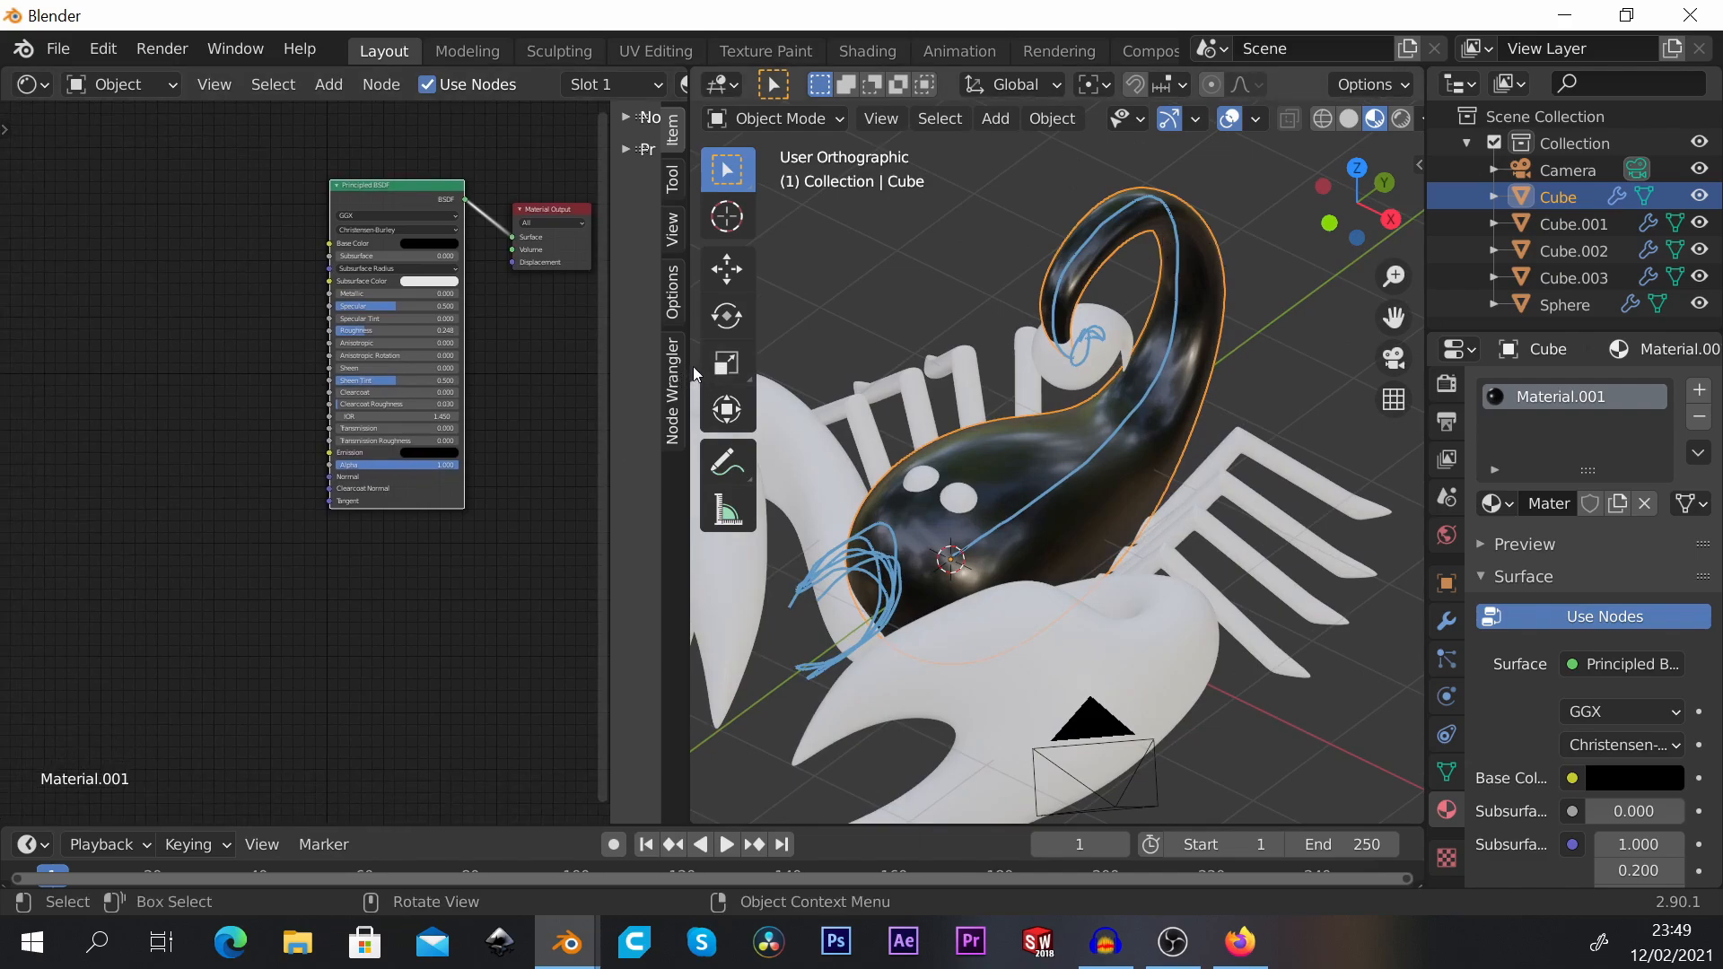
pyautogui.moveTo(699, 372); pyautogui.dragTo(735, 373)
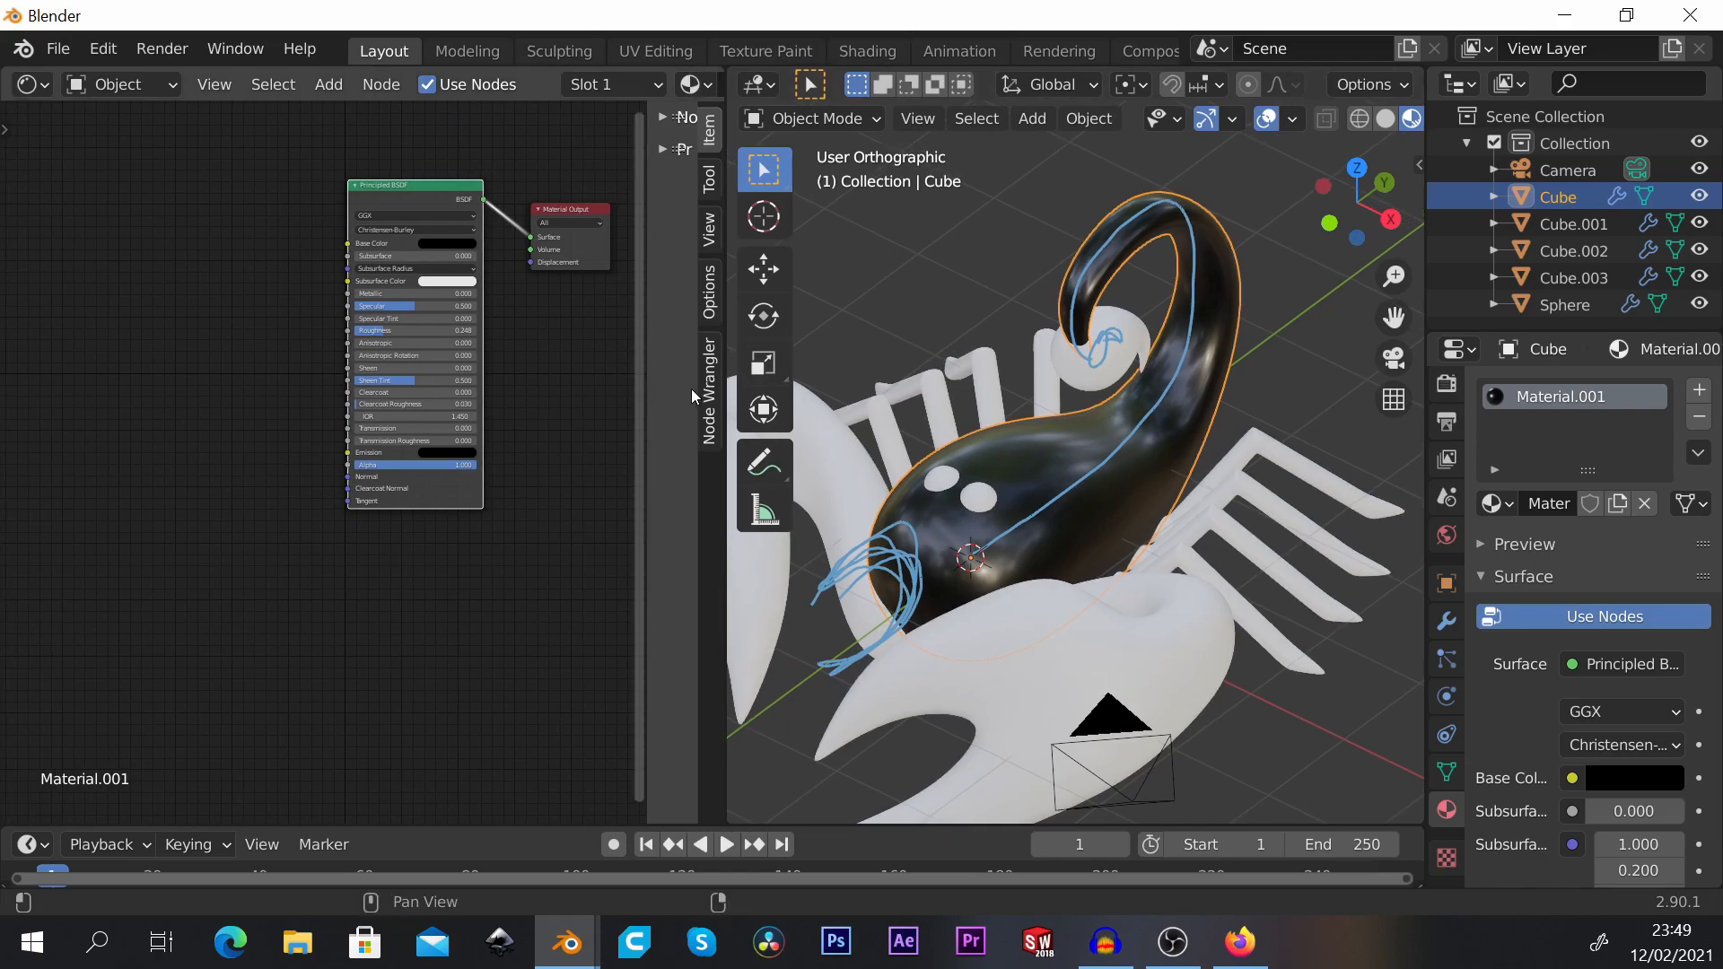
pyautogui.scroll(2, 408, 468)
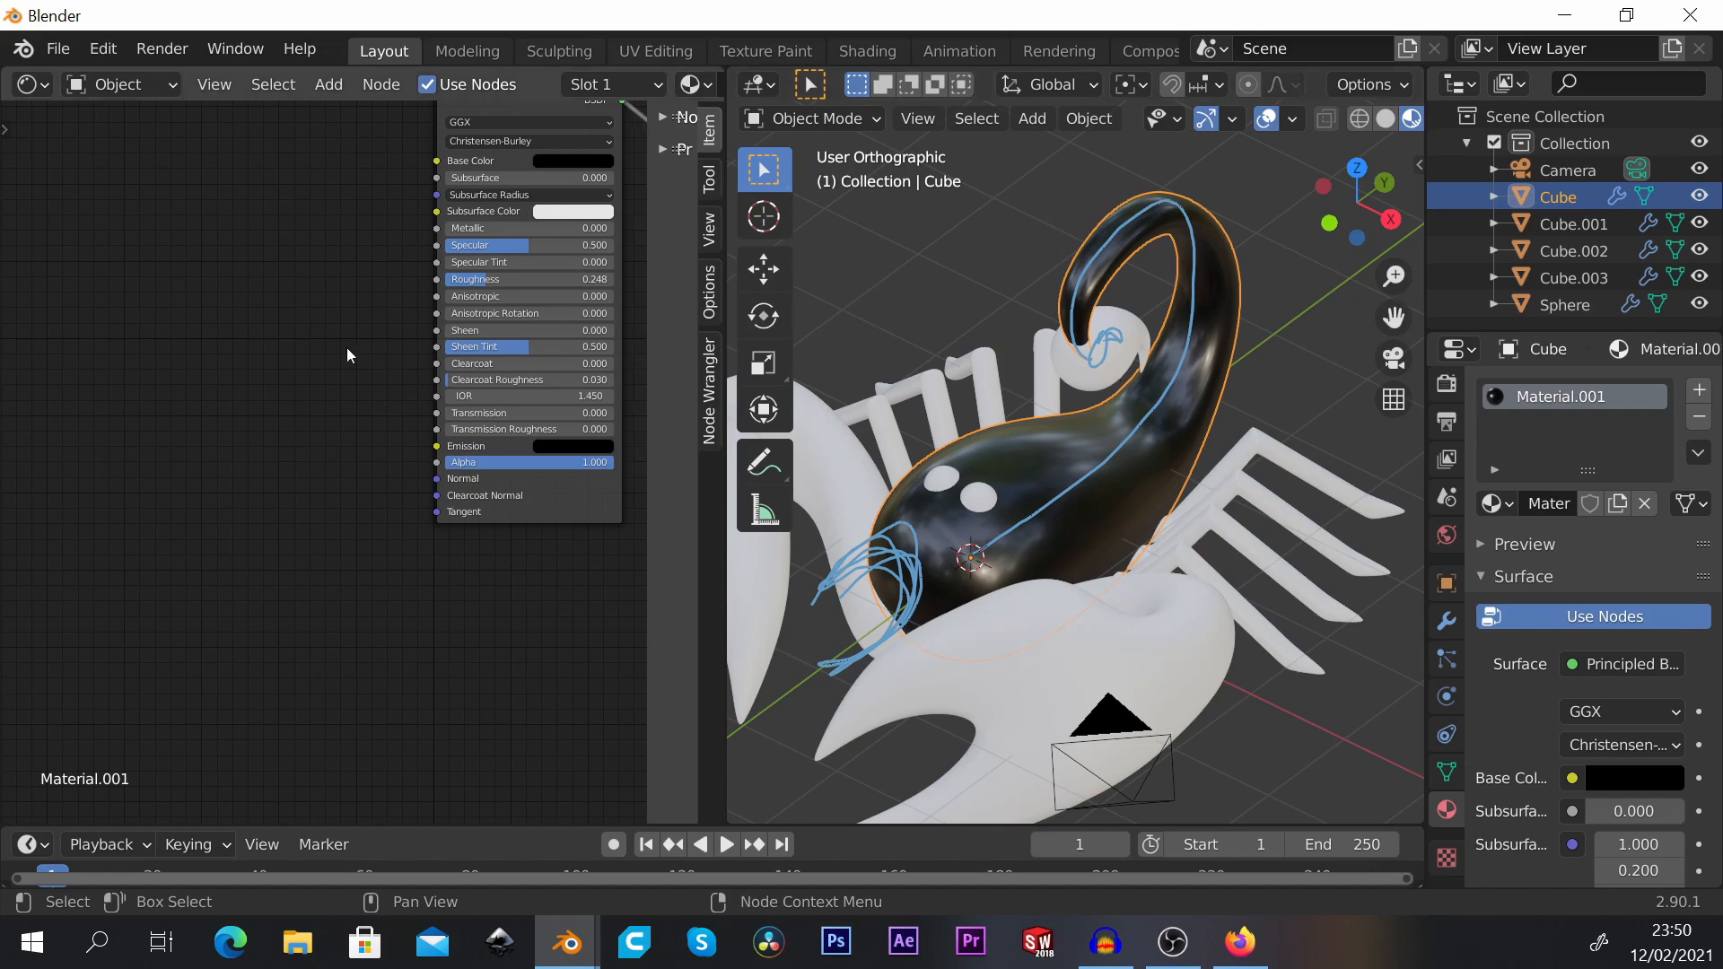
# Step: Add a Noise Texture node and place it to the left of the Principled BSDF node
pyautogui.hotkey('shift', 'a')
pyautogui.moveTo(183, 581)
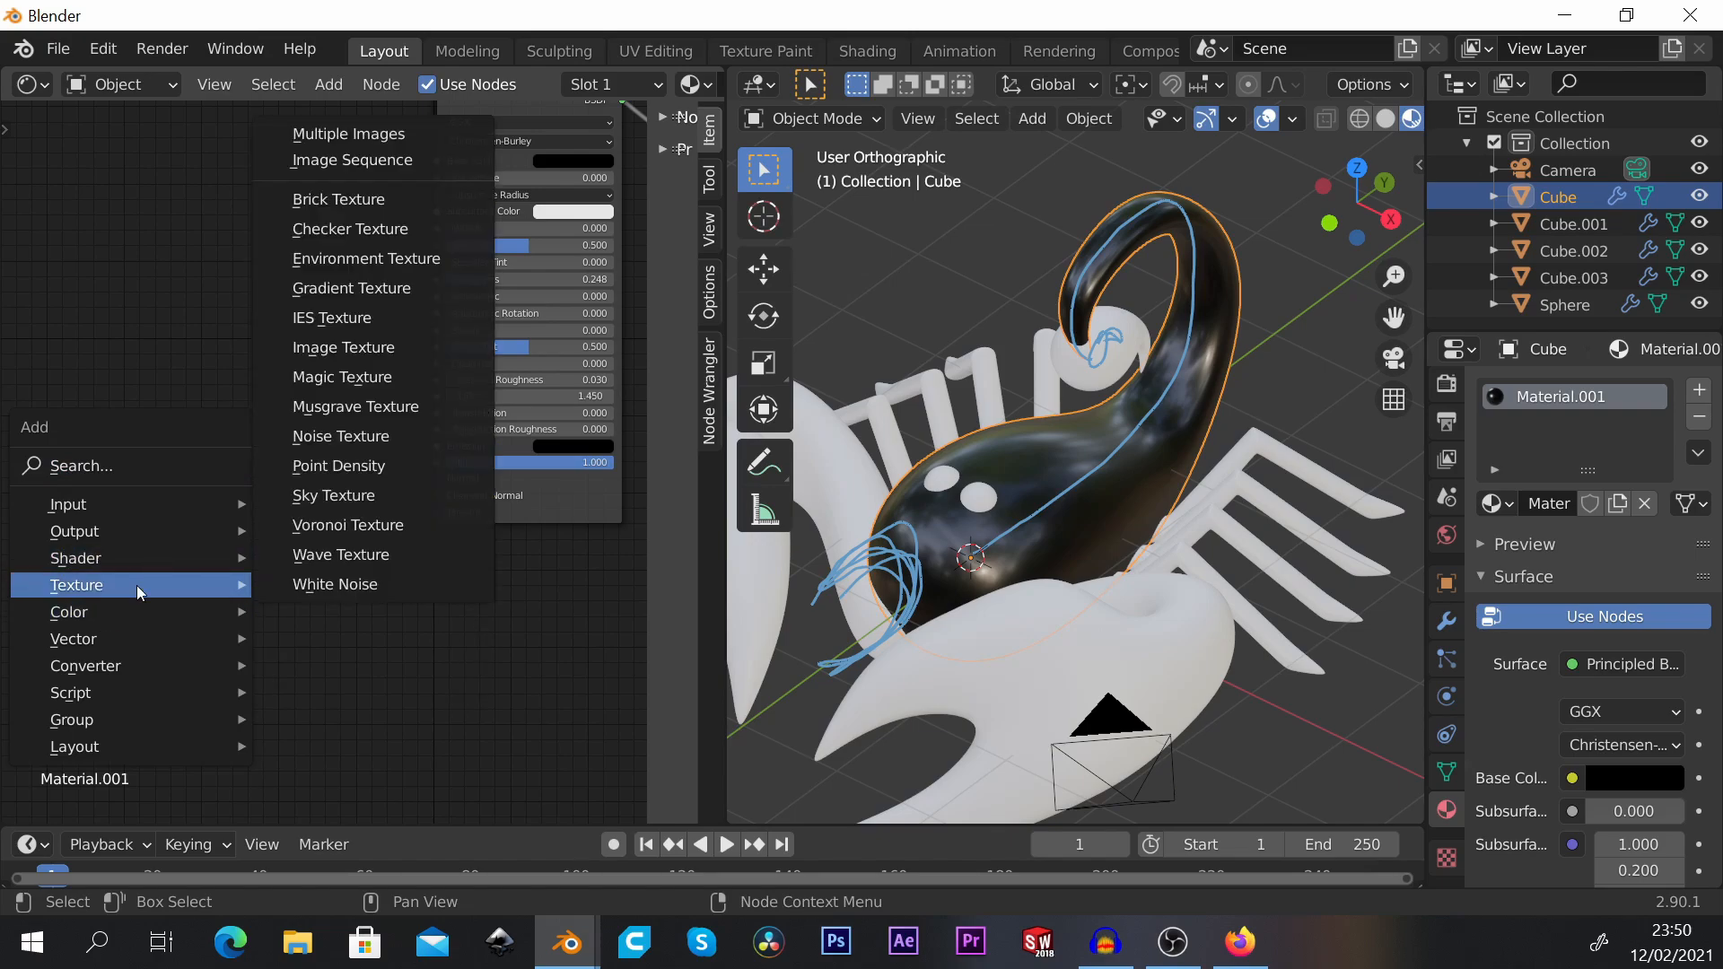
pyautogui.click(372, 438)
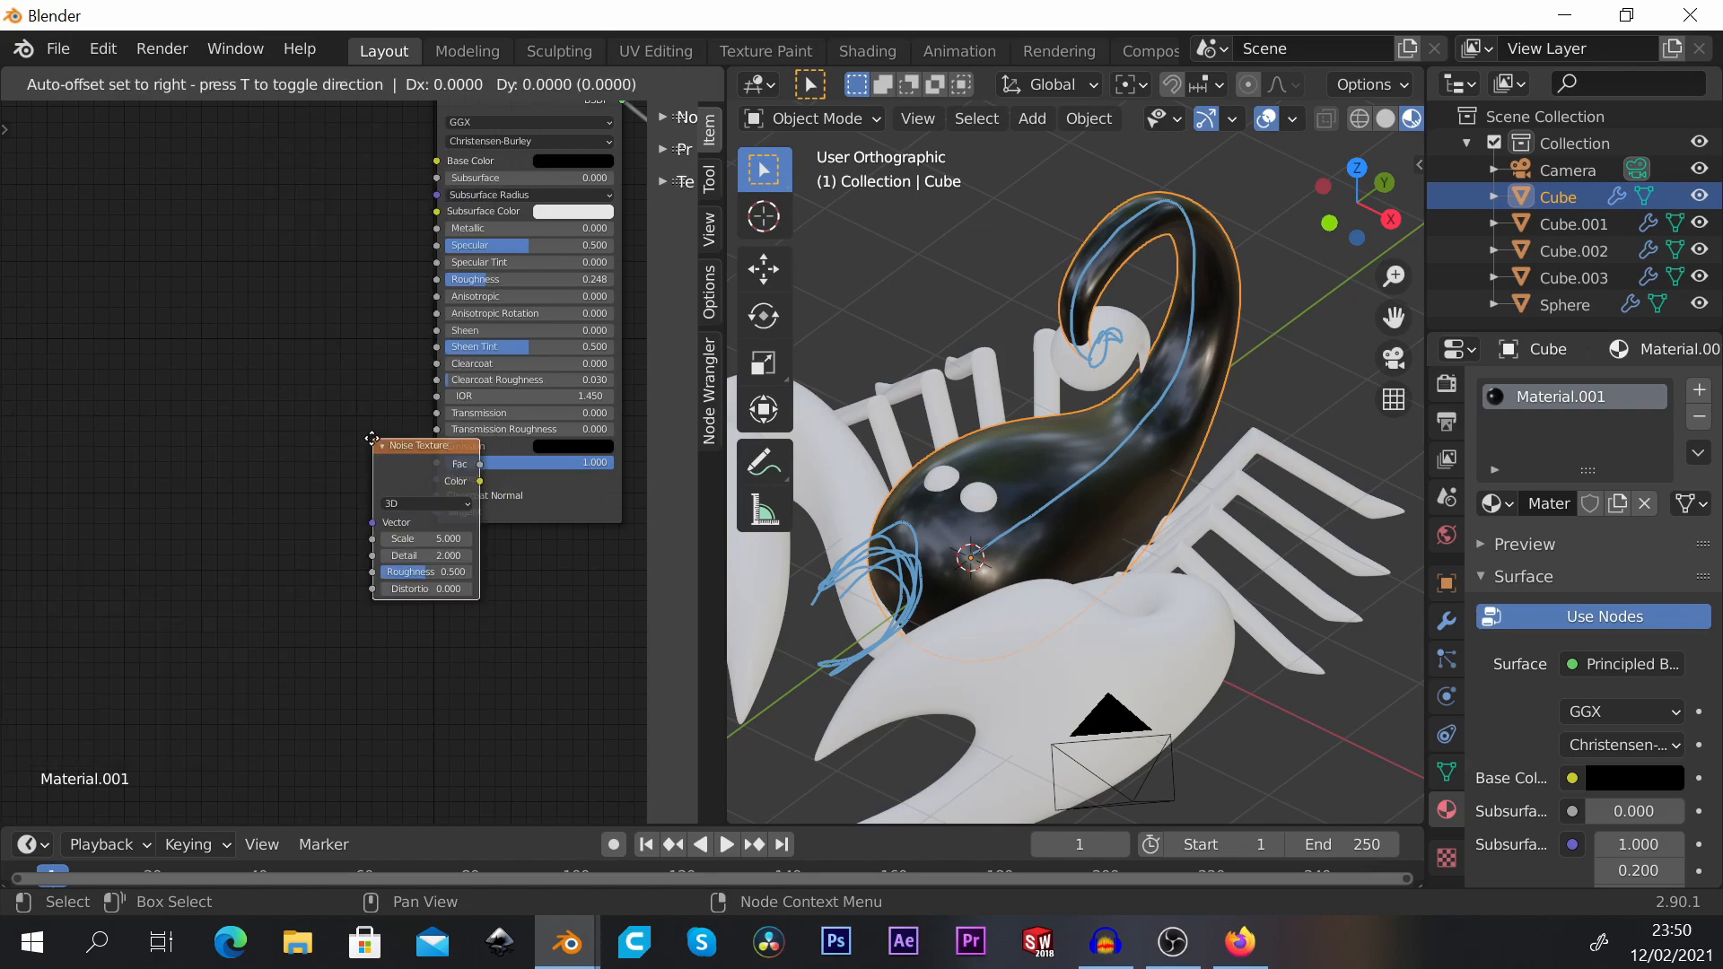
pyautogui.click(32, 462)
pyautogui.scroll(-1, 269, 482)
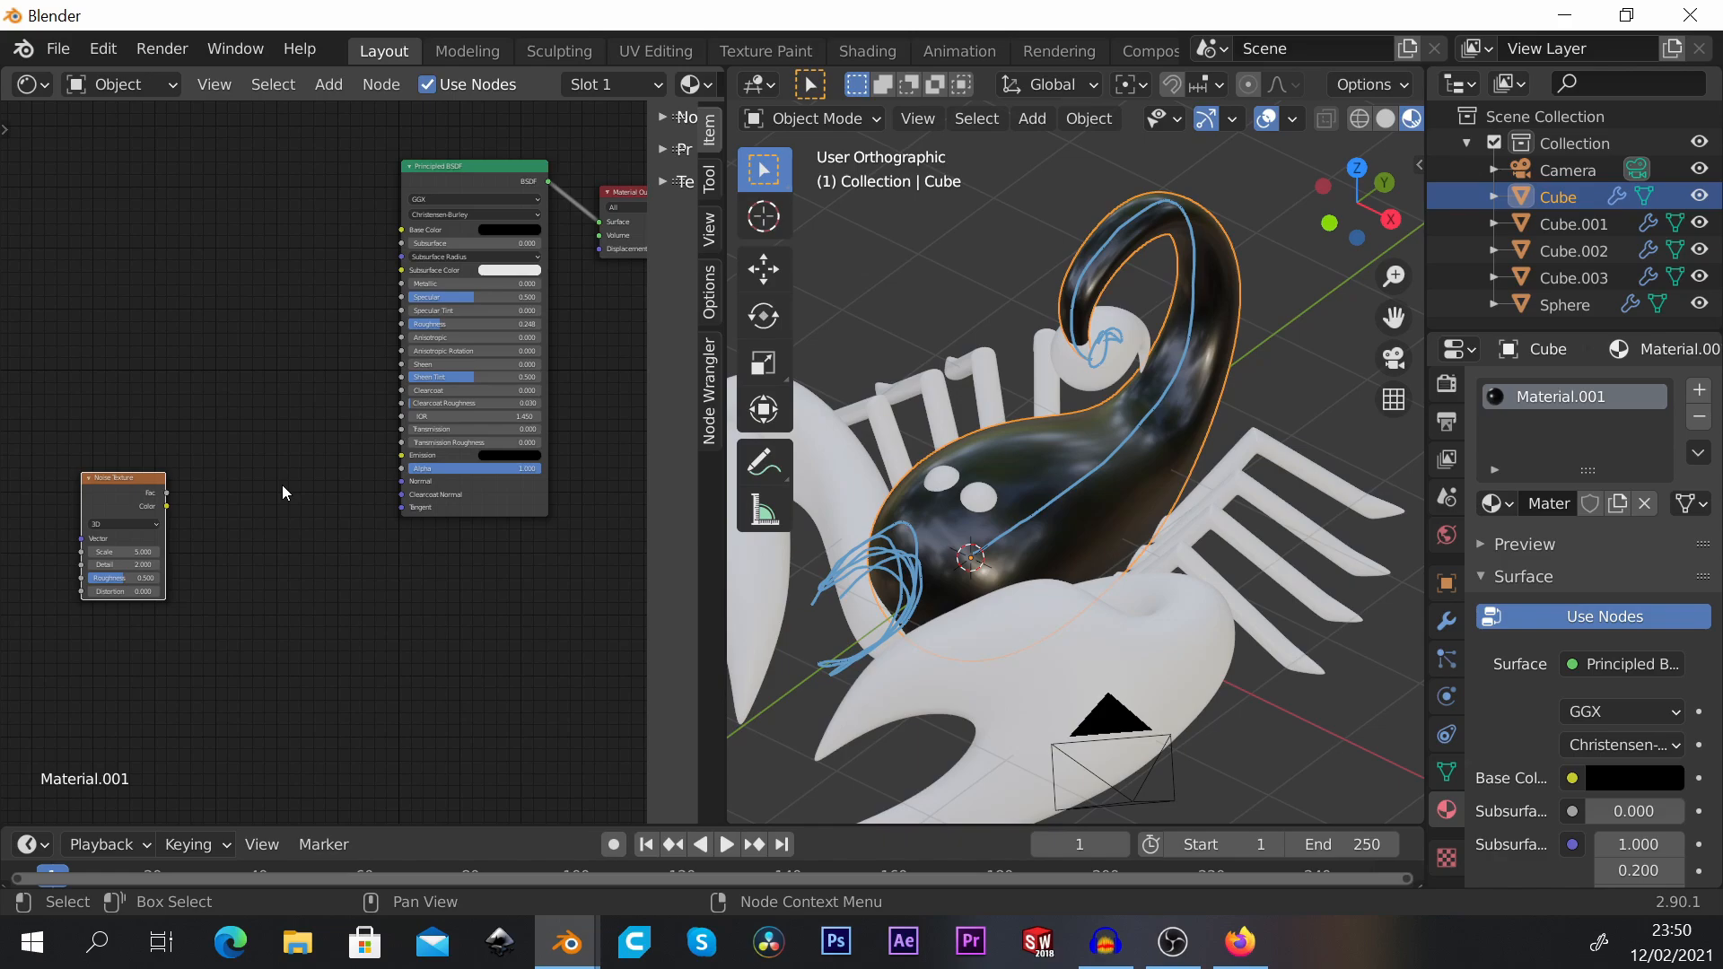
pyautogui.scroll(3, 236, 467)
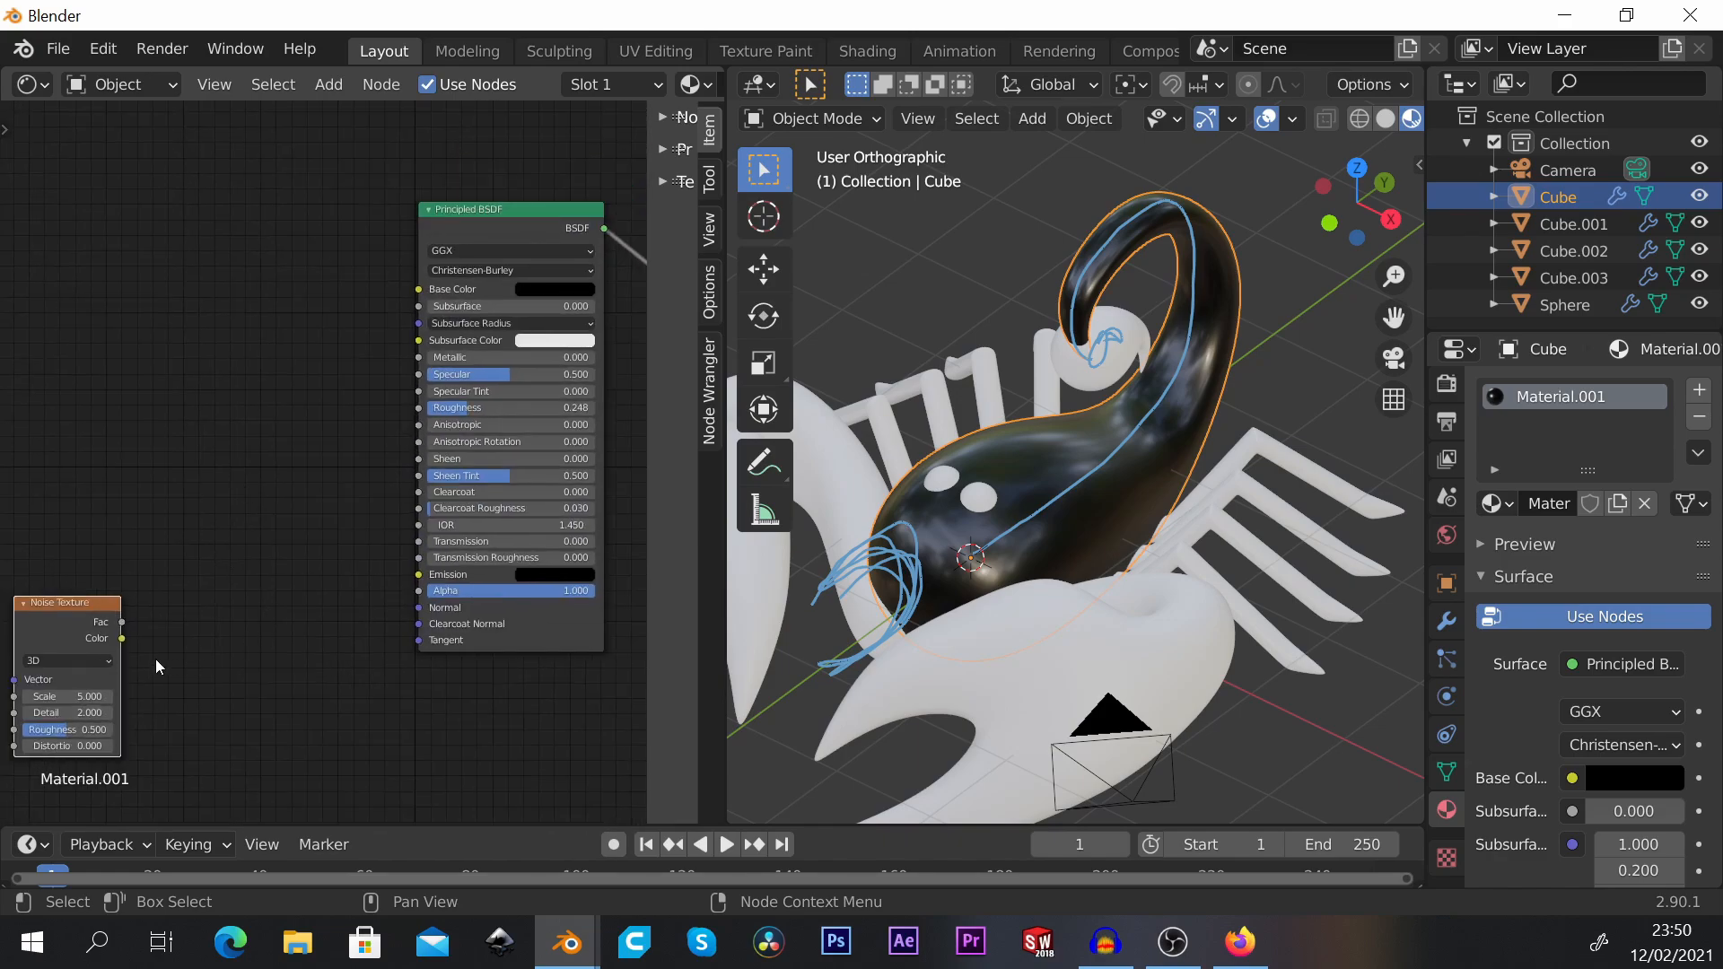
pyautogui.moveTo(76, 614); pyautogui.dragTo(177, 410)
pyautogui.scroll(1, 199, 454)
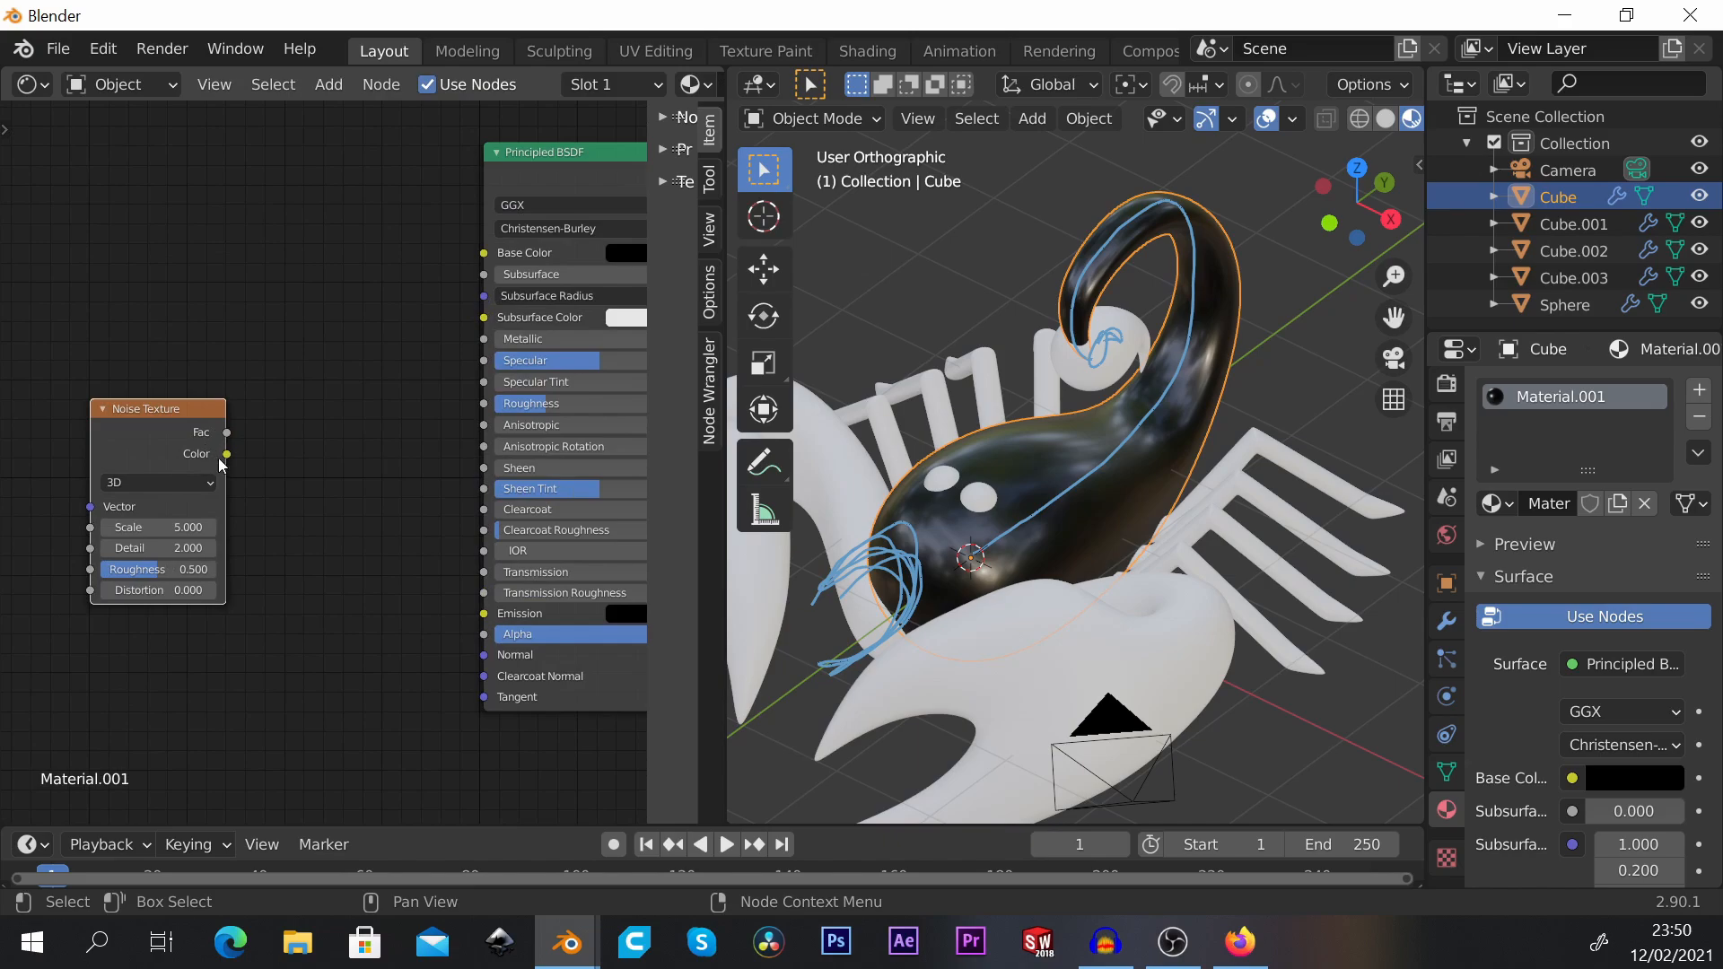
pyautogui.moveTo(212, 458); pyautogui.dragTo(130, 492, button='middle')
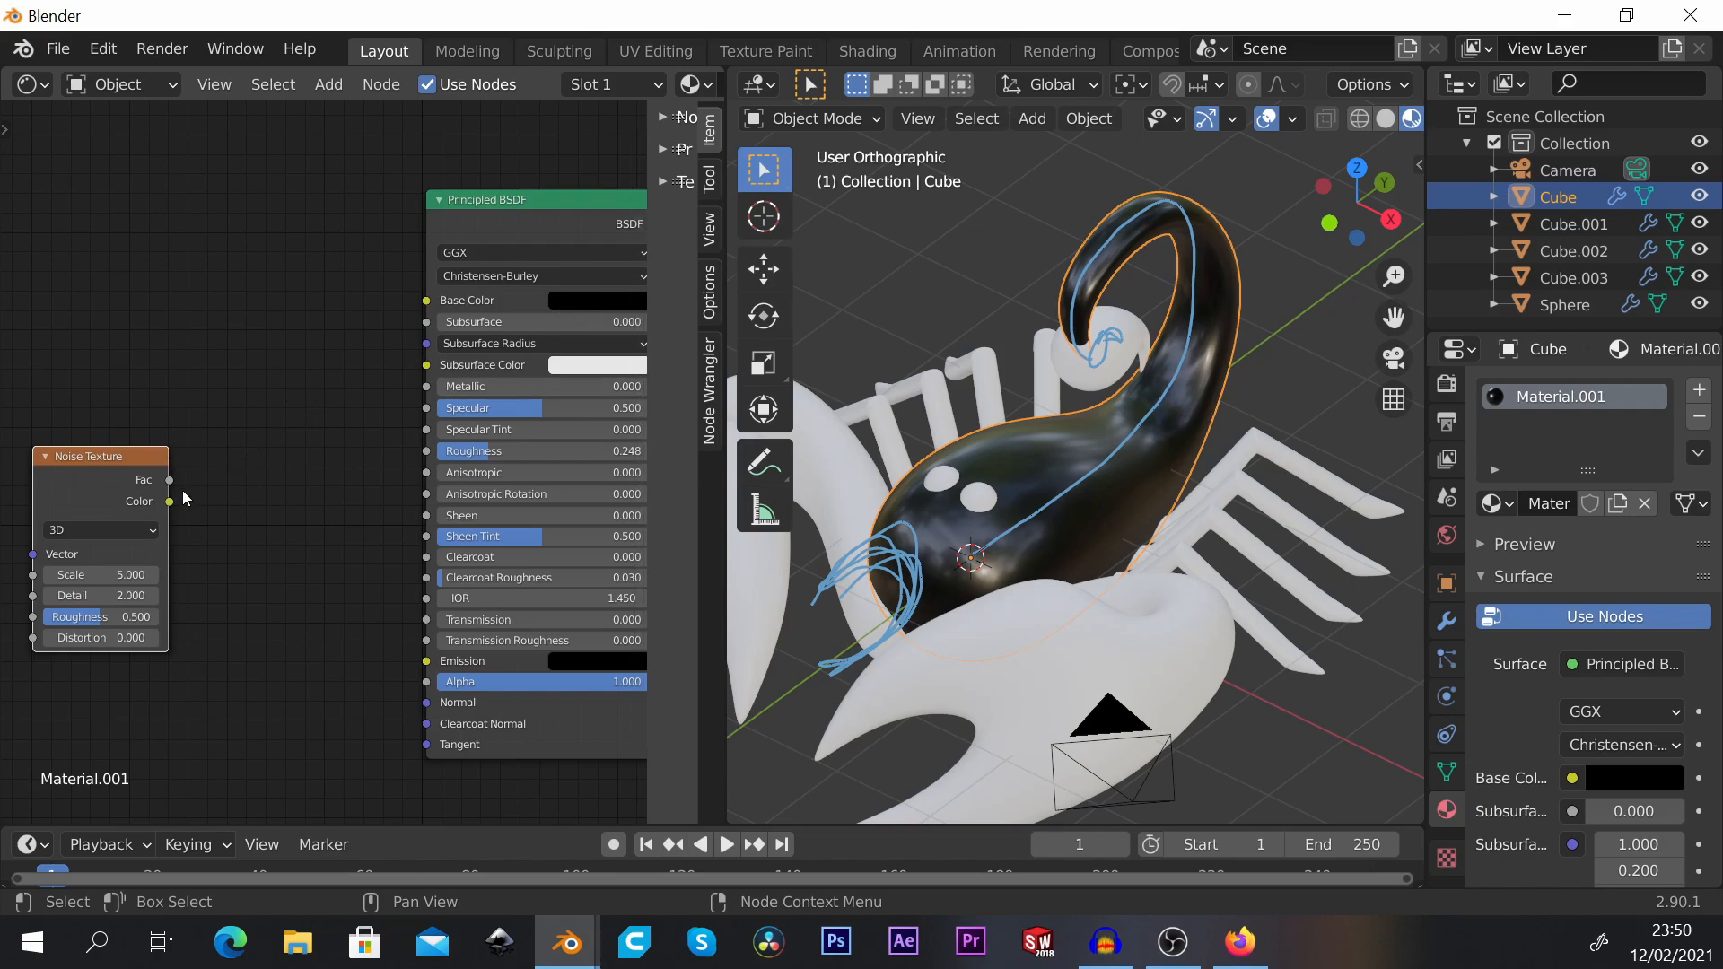
# Step: Connect the Noise Texture's Color output to the Principled BSDF's Base Color and examine the pattern on the body
pyautogui.moveTo(171, 500); pyautogui.dragTo(426, 301)
pyautogui.scroll(6, 1072, 487)
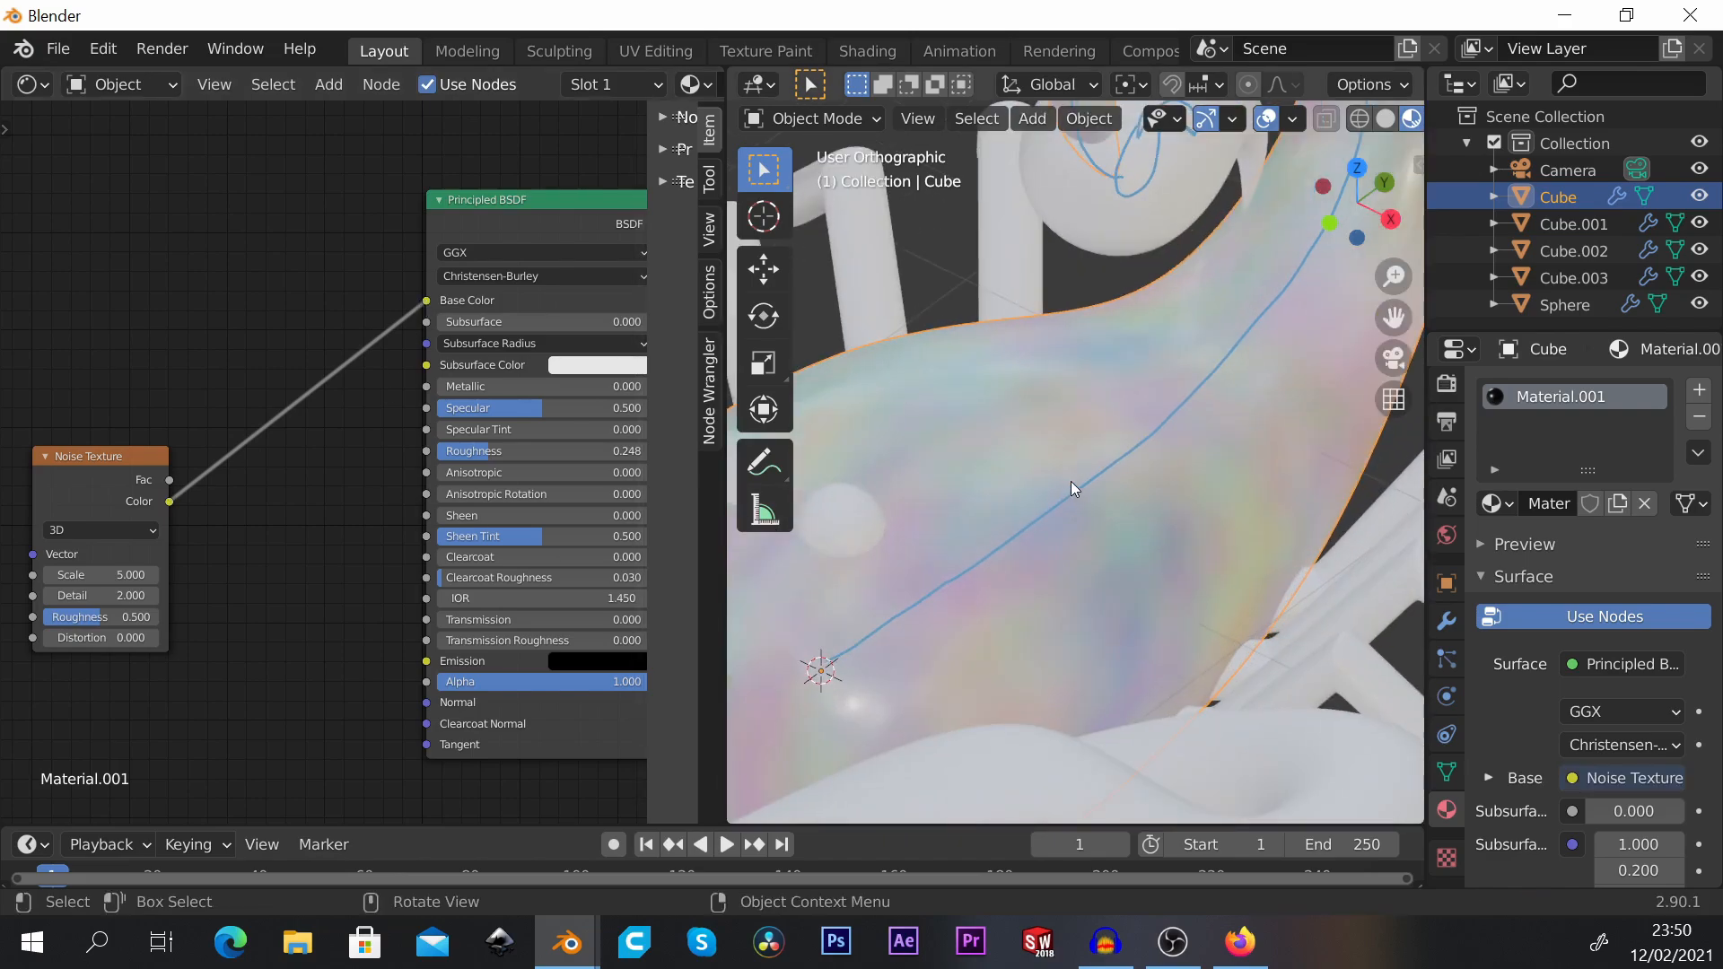
pyautogui.scroll(-3, 1070, 481)
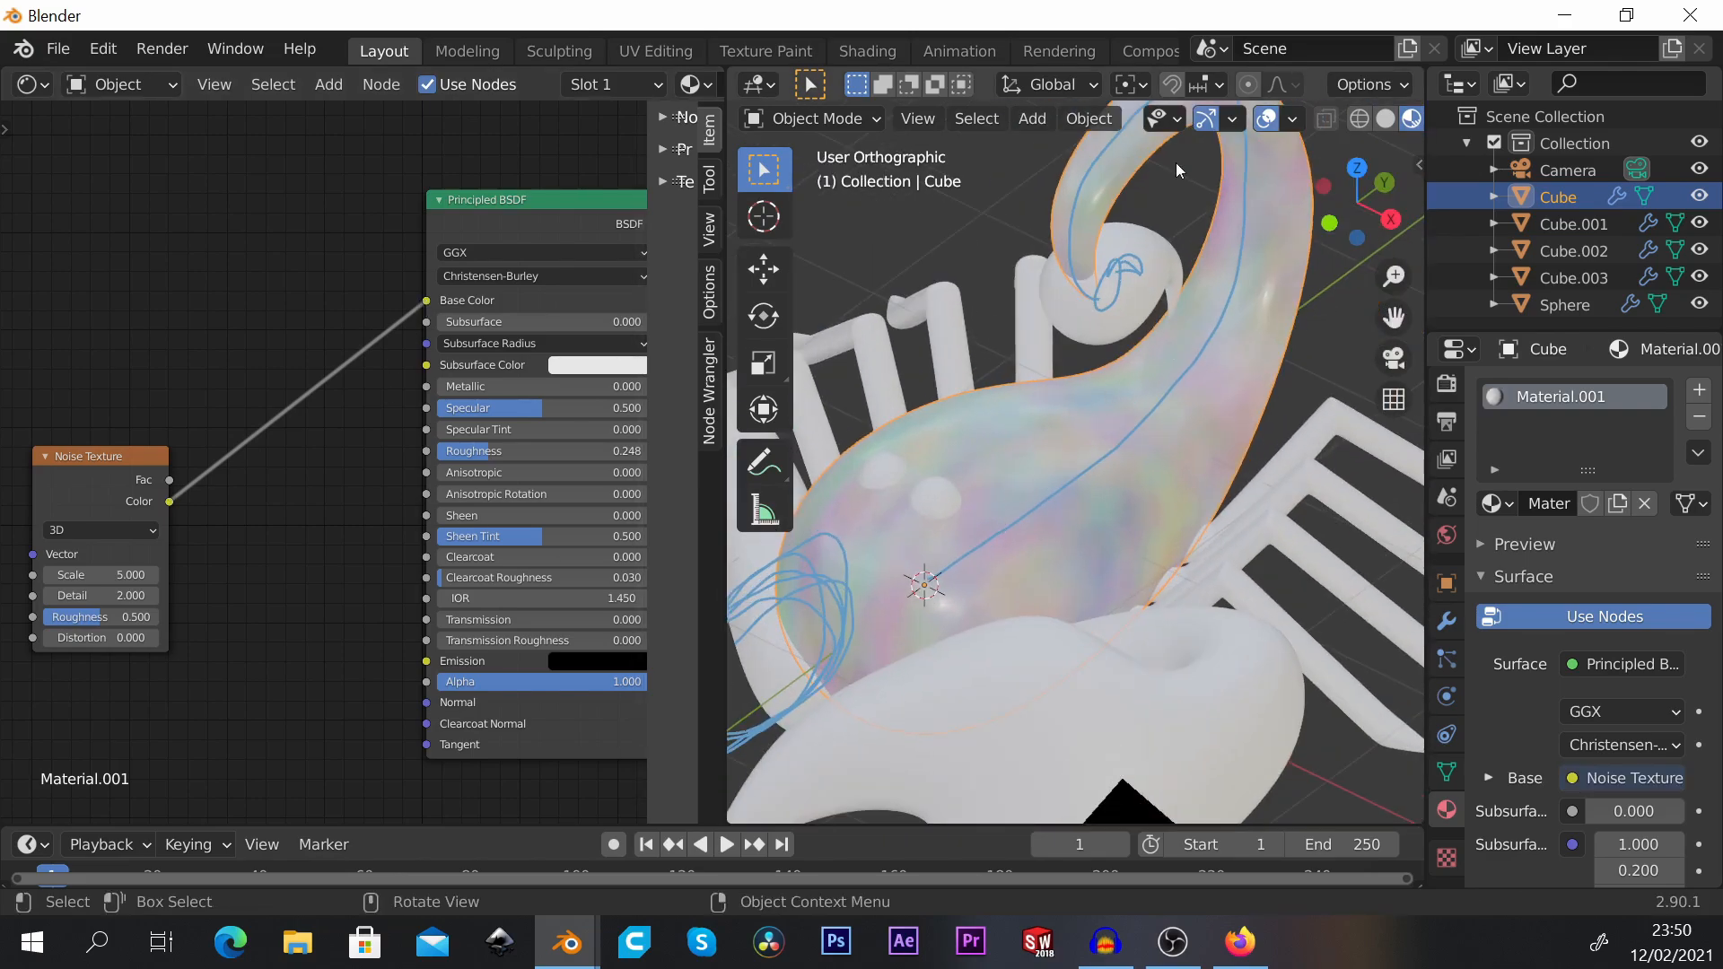
pyautogui.moveTo(65, 449); pyautogui.dragTo(104, 400, button='middle')
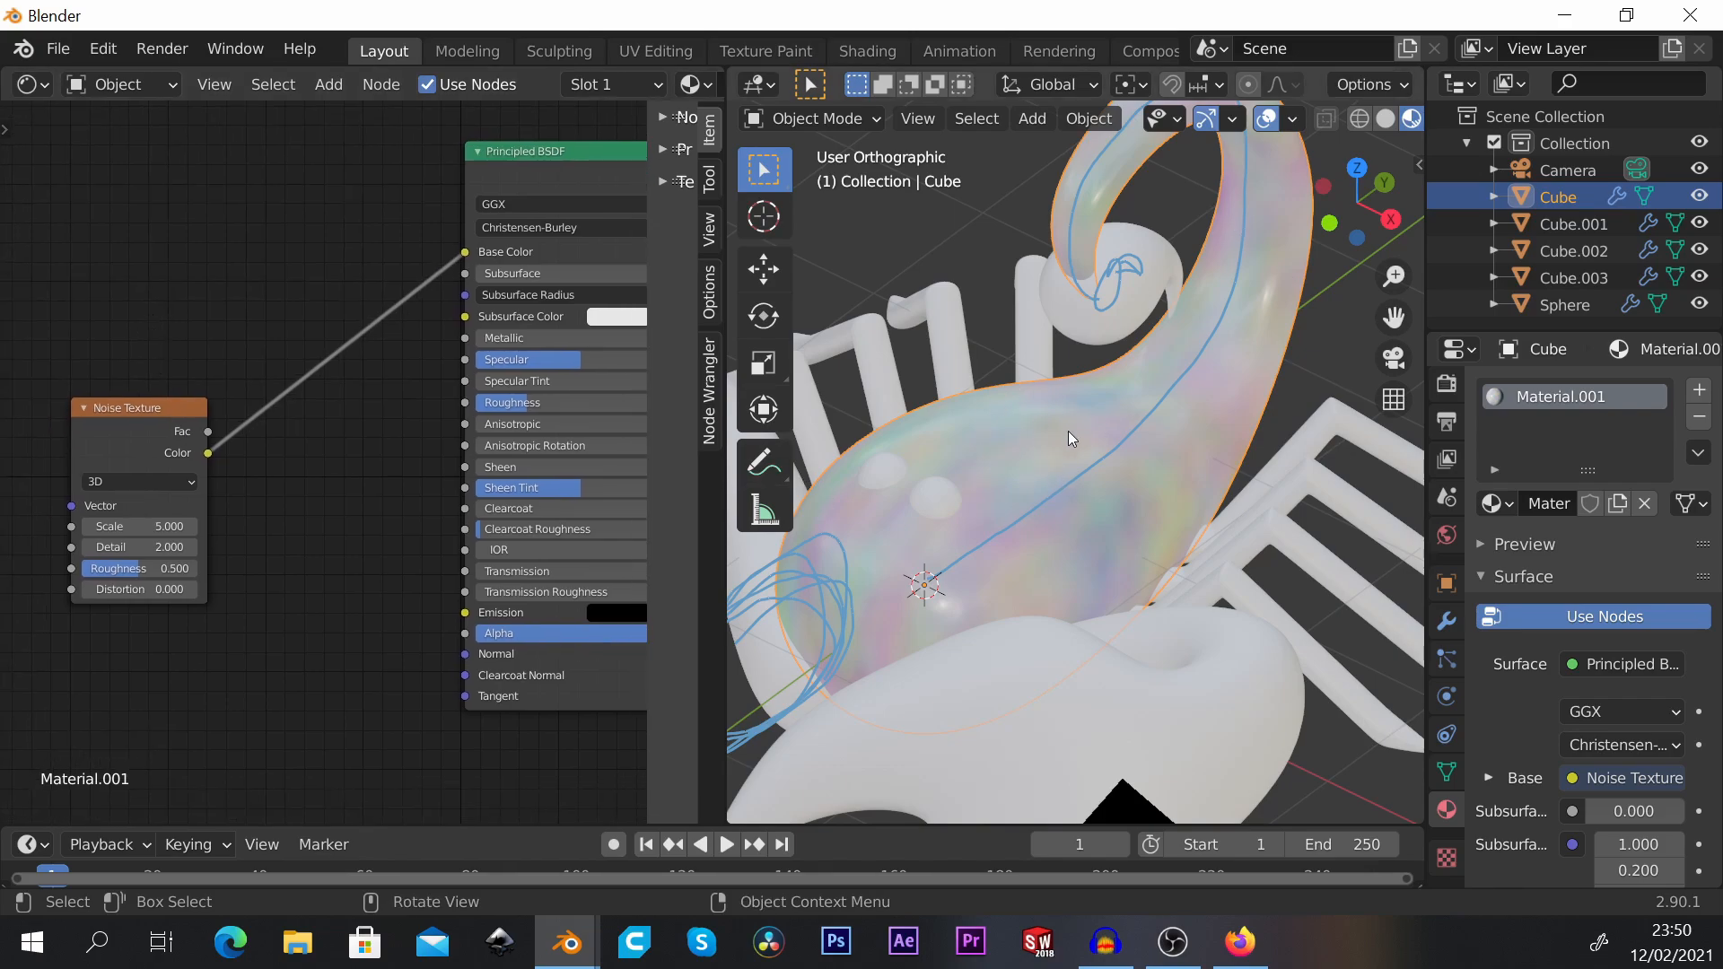
pyautogui.scroll(4, 101, 482)
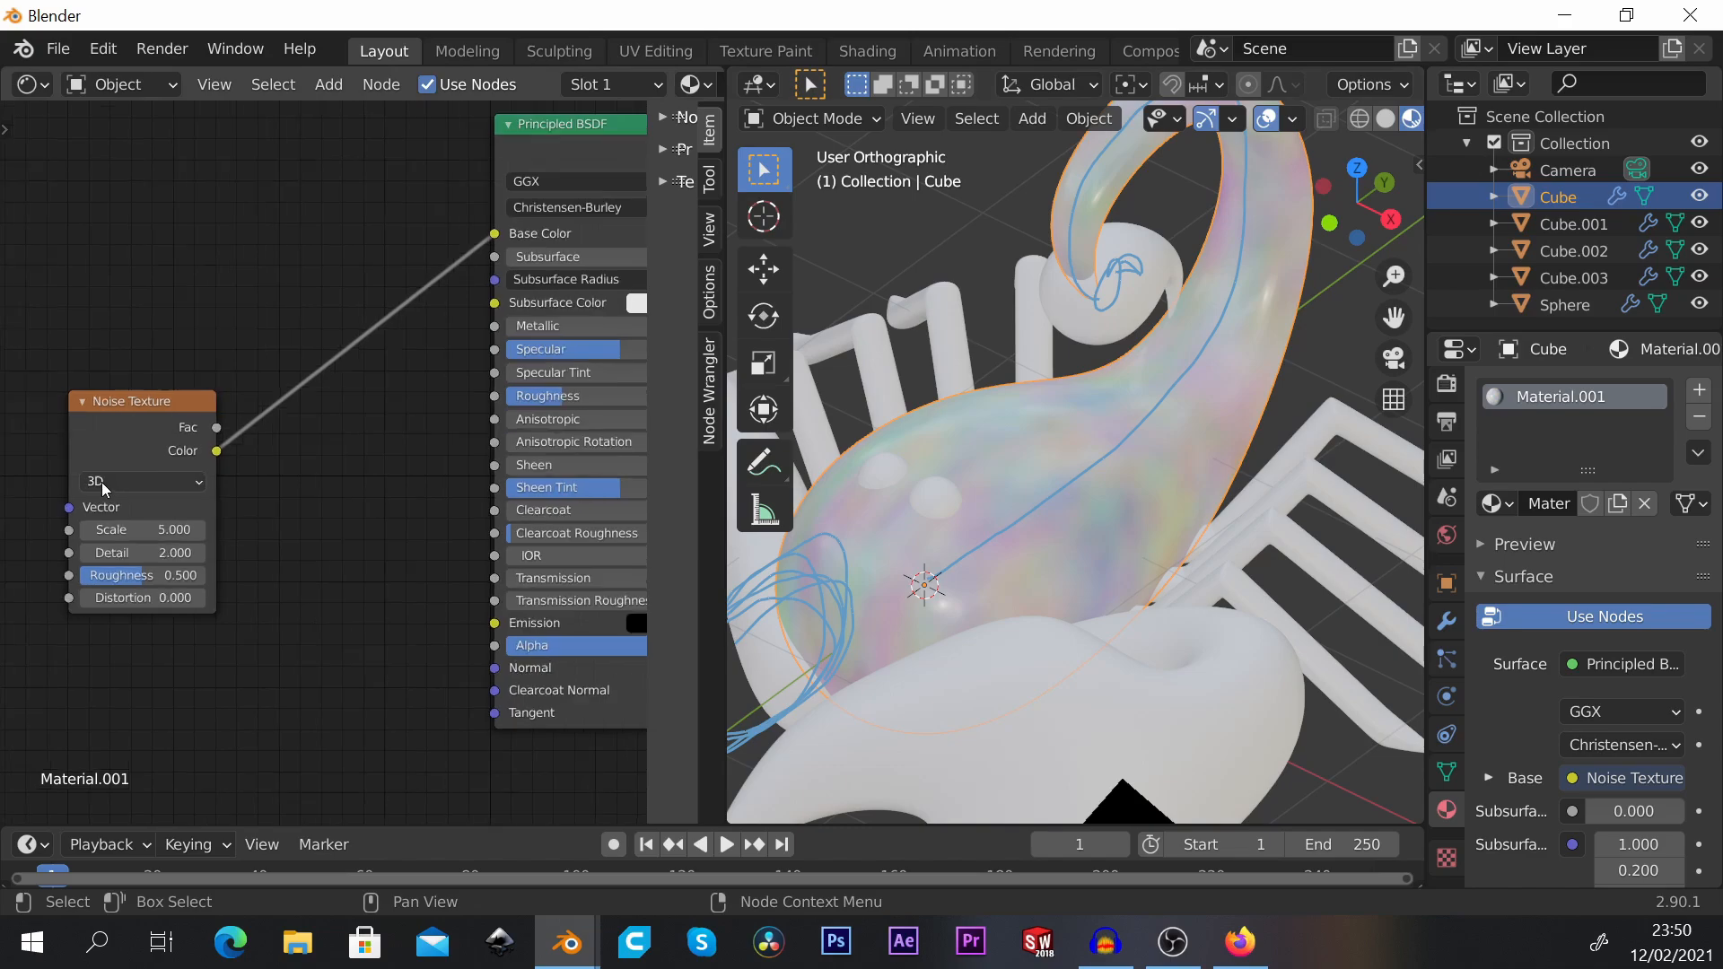
# Step: Set the Noise Texture's scale to 50
pyautogui.scroll(1, 200, 451)
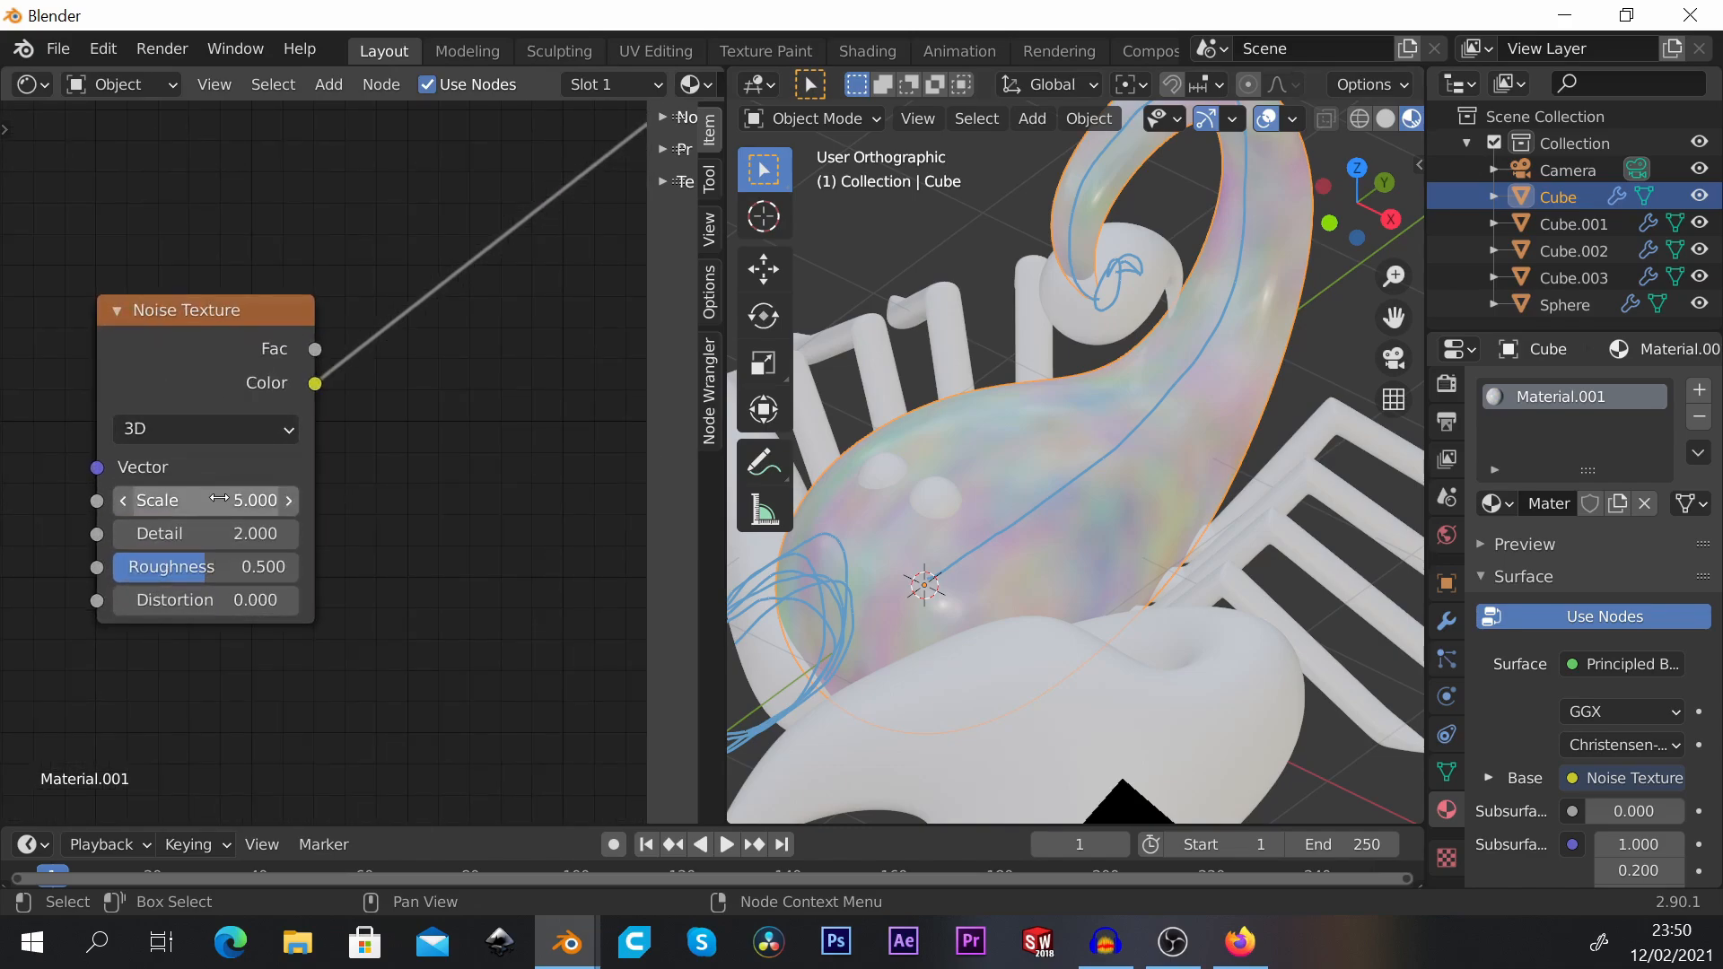
pyautogui.moveTo(207, 500); pyautogui.dragTo(597, 500)
pyautogui.click(173, 502)
pyautogui.write('50')
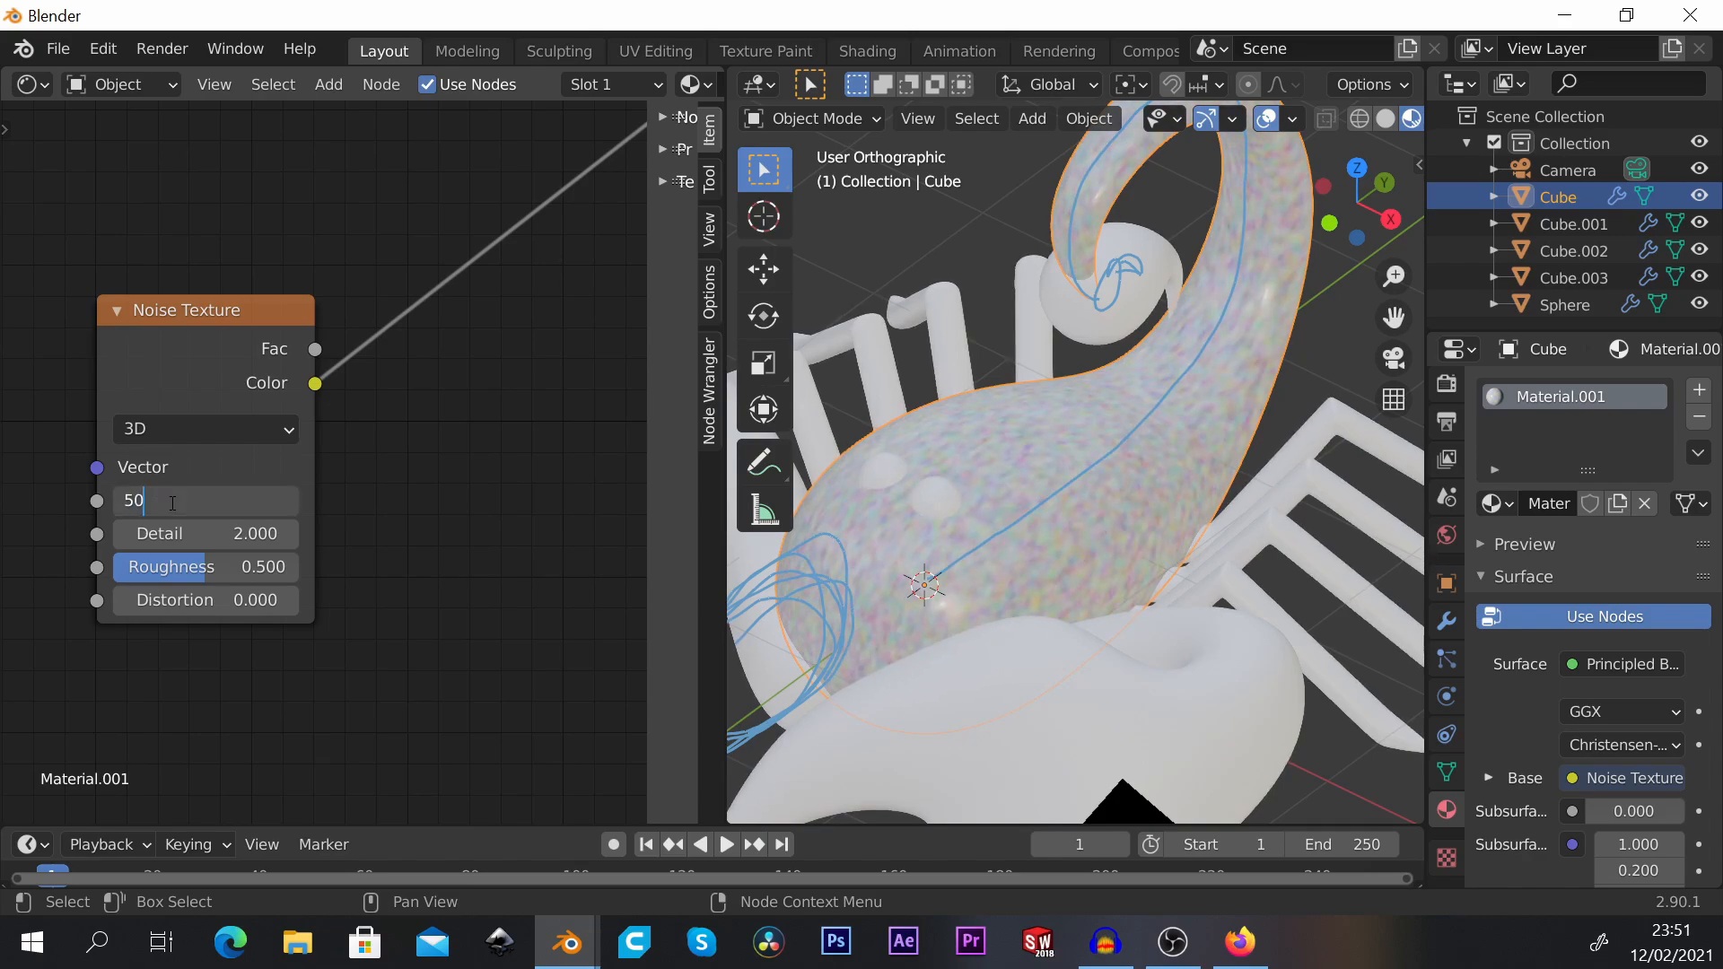
pyautogui.press('Return')
# Step: Set the Noise Texture's detail to 0 and its roughness to 0.5
pyautogui.moveTo(239, 533); pyautogui.dragTo(222, 567)
pyautogui.click(225, 567)
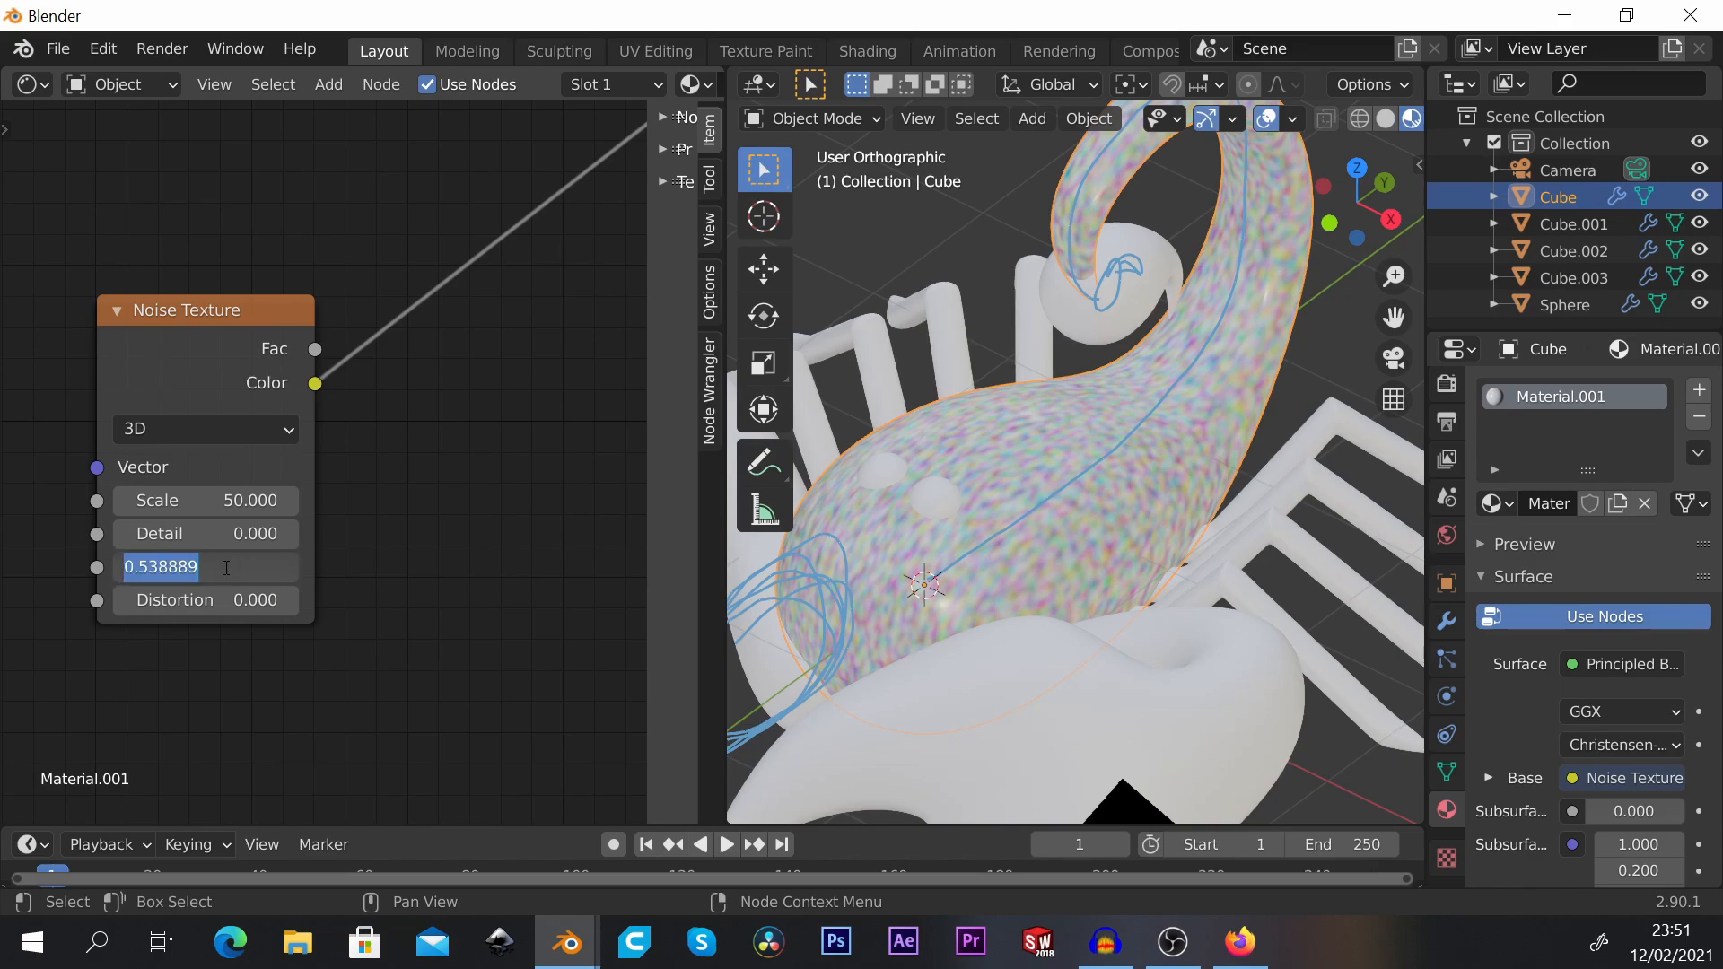
pyautogui.write('.5')
pyautogui.press('Return')
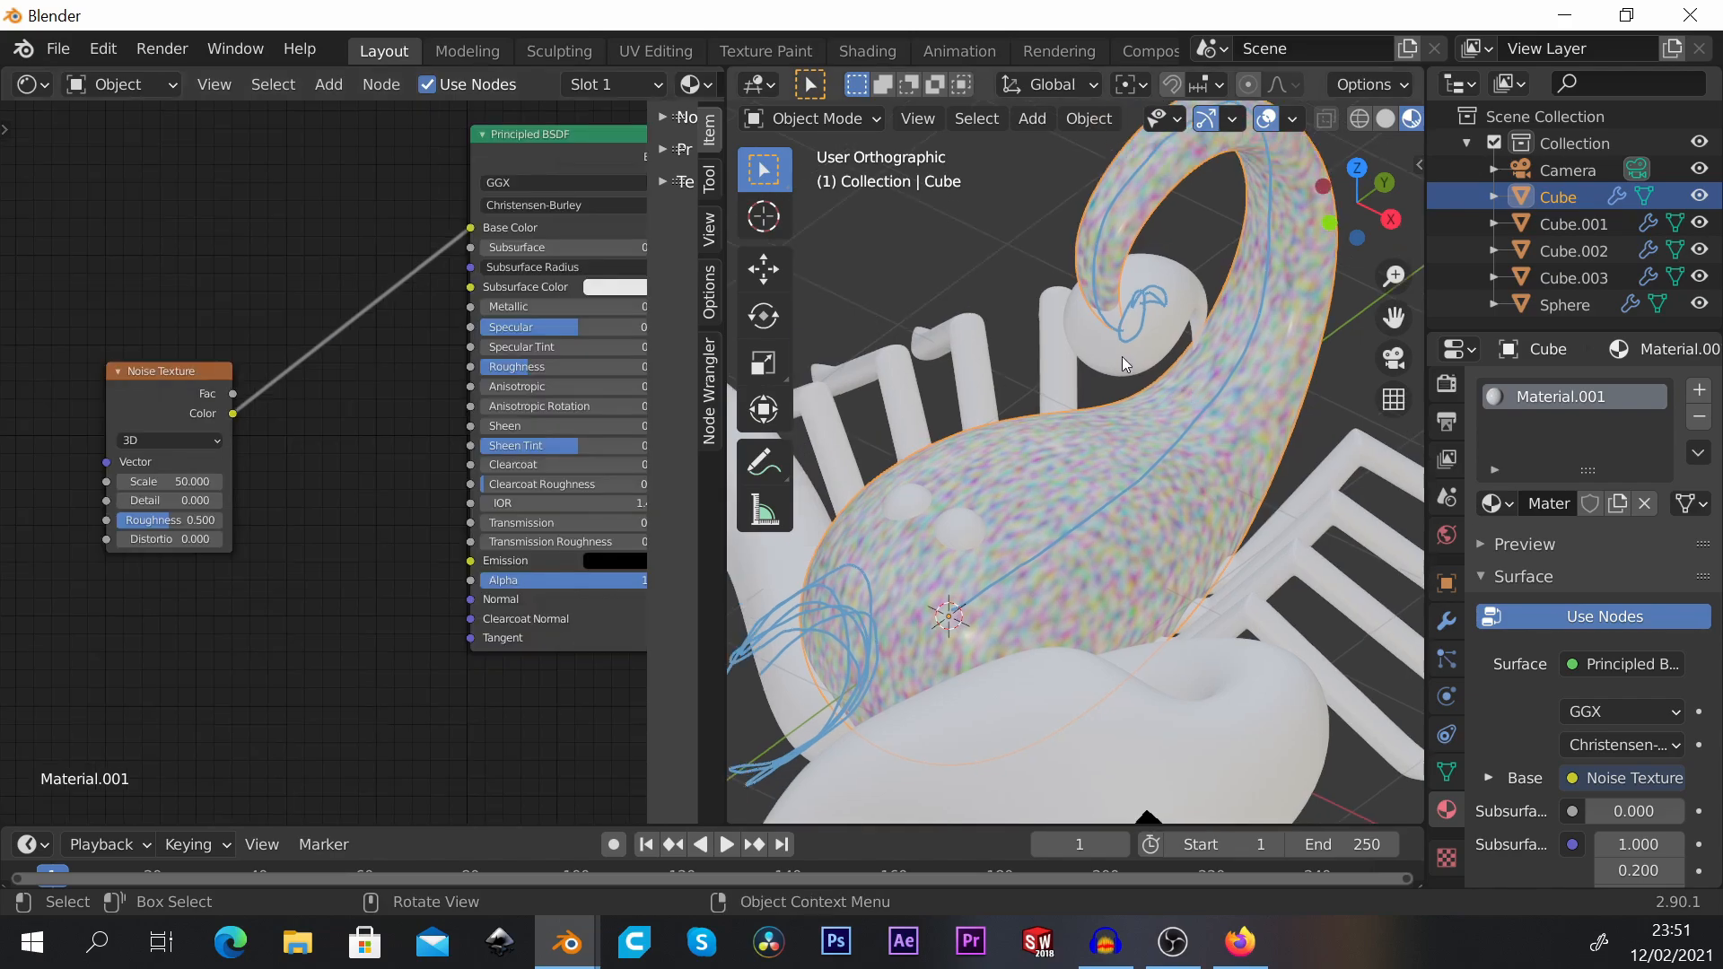
# Step: Disconnect the Noise Texture from the Base Color input and move its node farther from the Principled BSDF
pyautogui.moveTo(1122, 358); pyautogui.dragTo(1127, 427, button='middle')
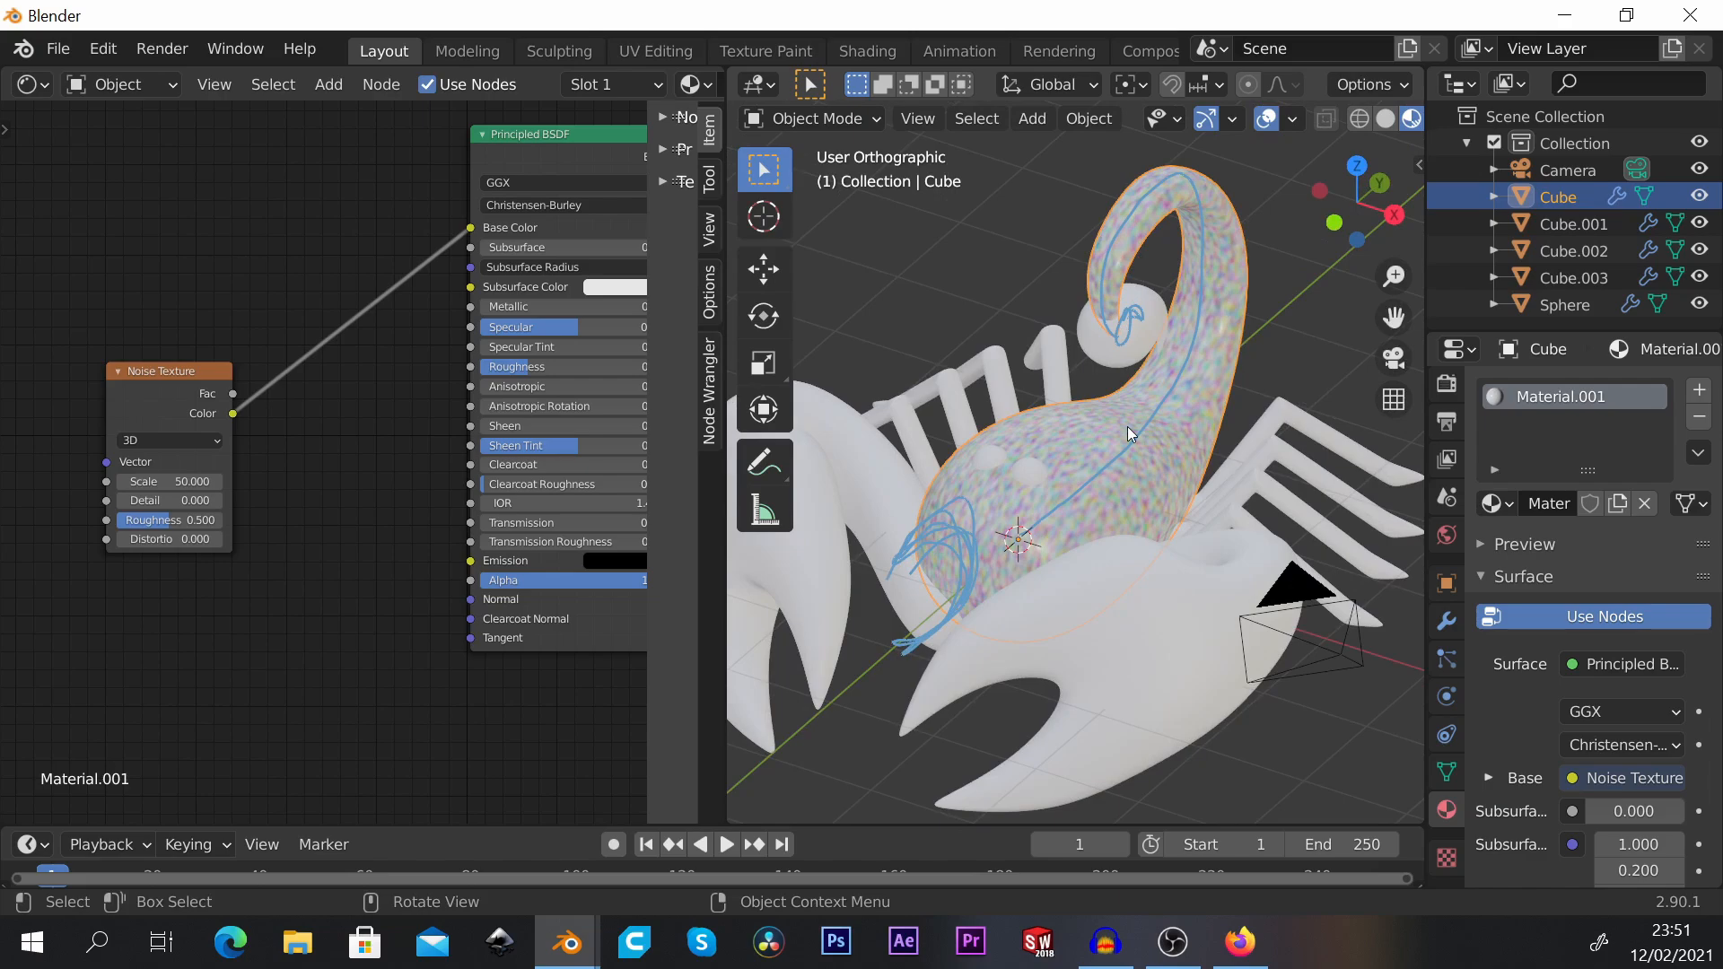
pyautogui.moveTo(470, 236); pyautogui.dragTo(361, 277)
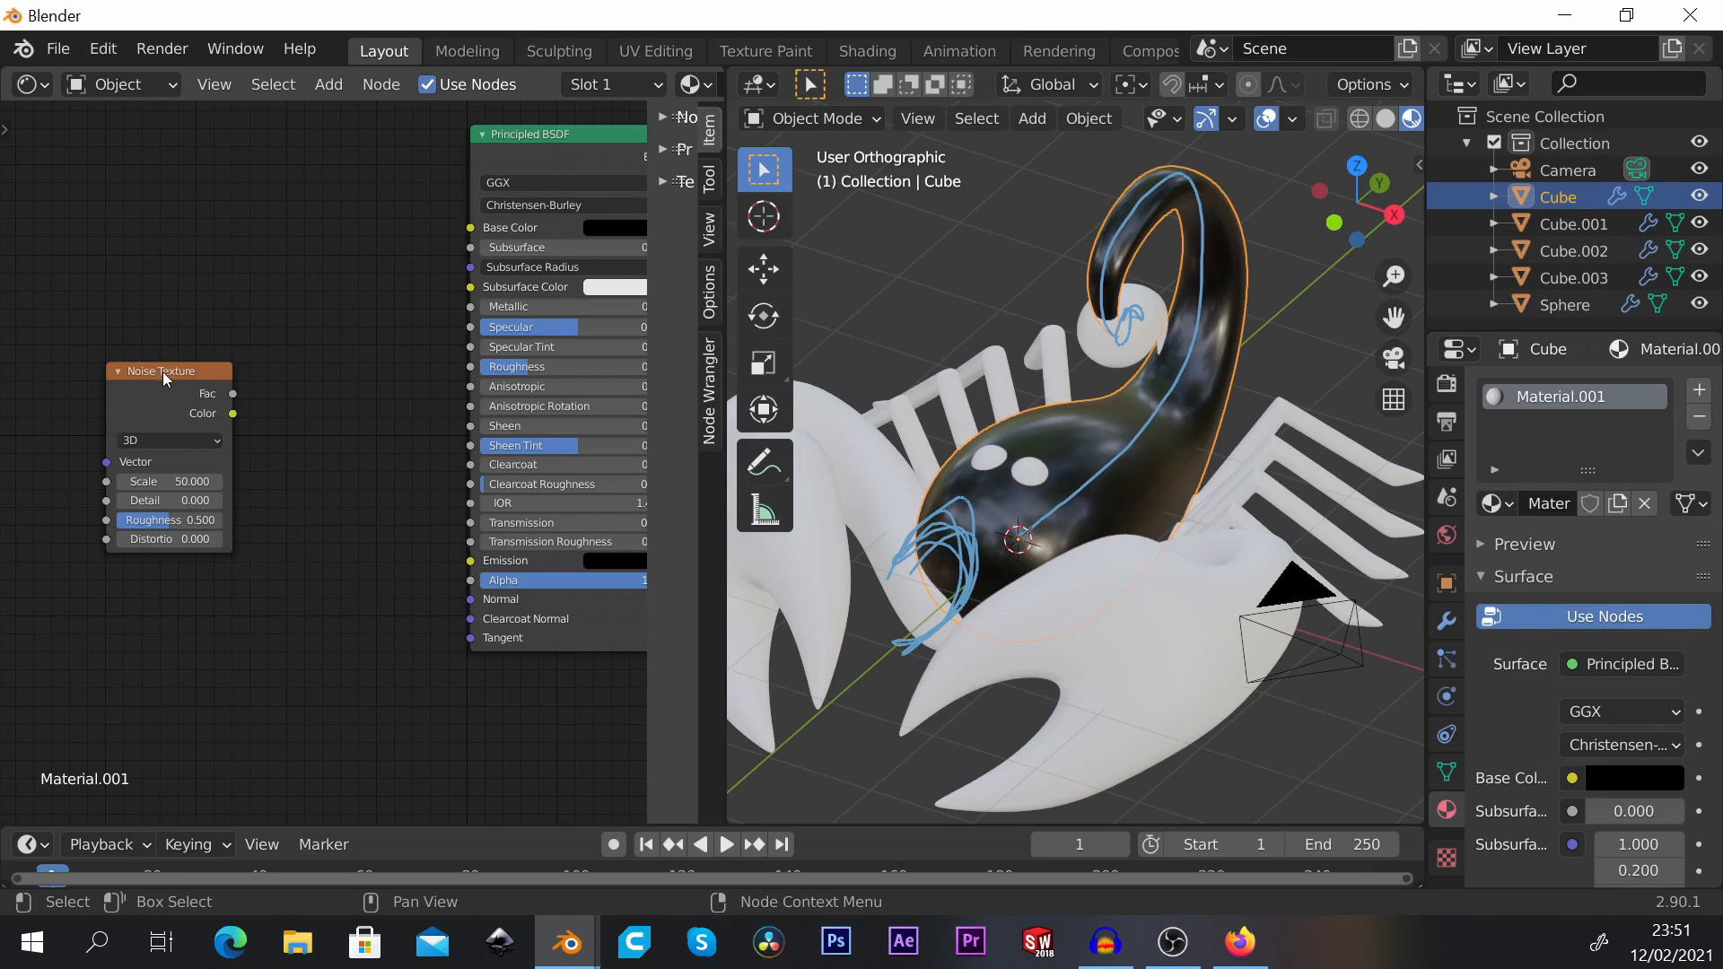
pyautogui.moveTo(164, 371); pyautogui.dragTo(110, 383)
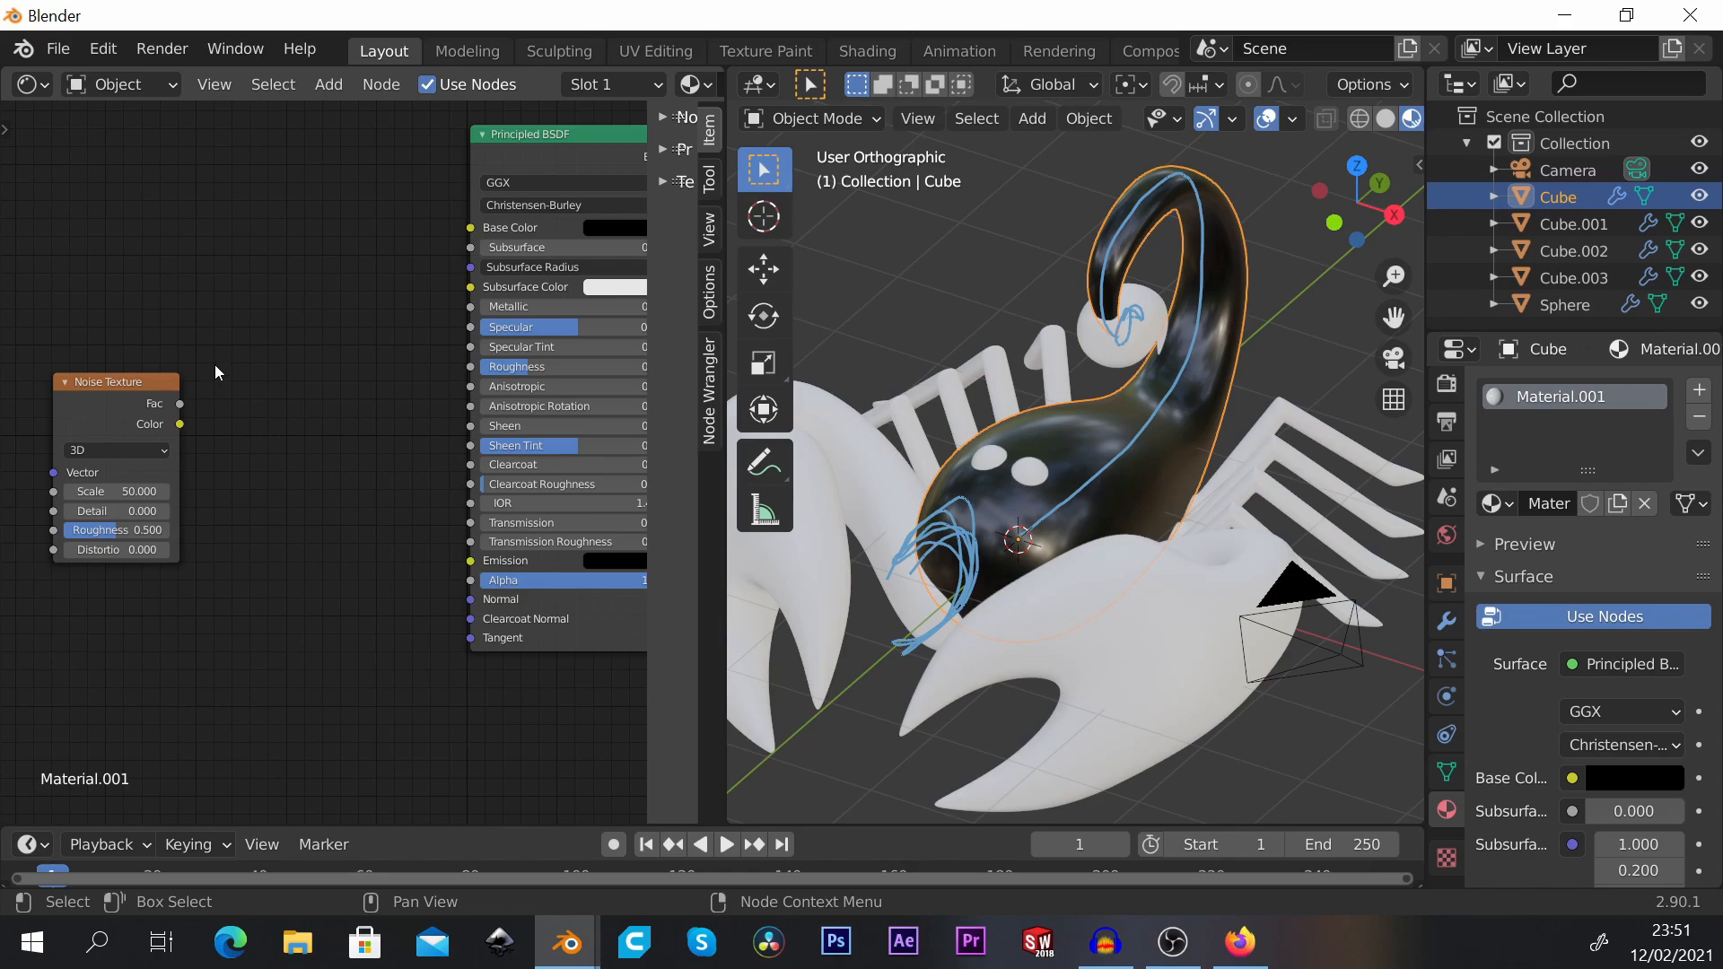
# Step: Add a Normal Map node between the Noise Texture and the Principled BSDF, and connect the noise's Color output to its Color input
pyautogui.hotkey('shift', 'a')
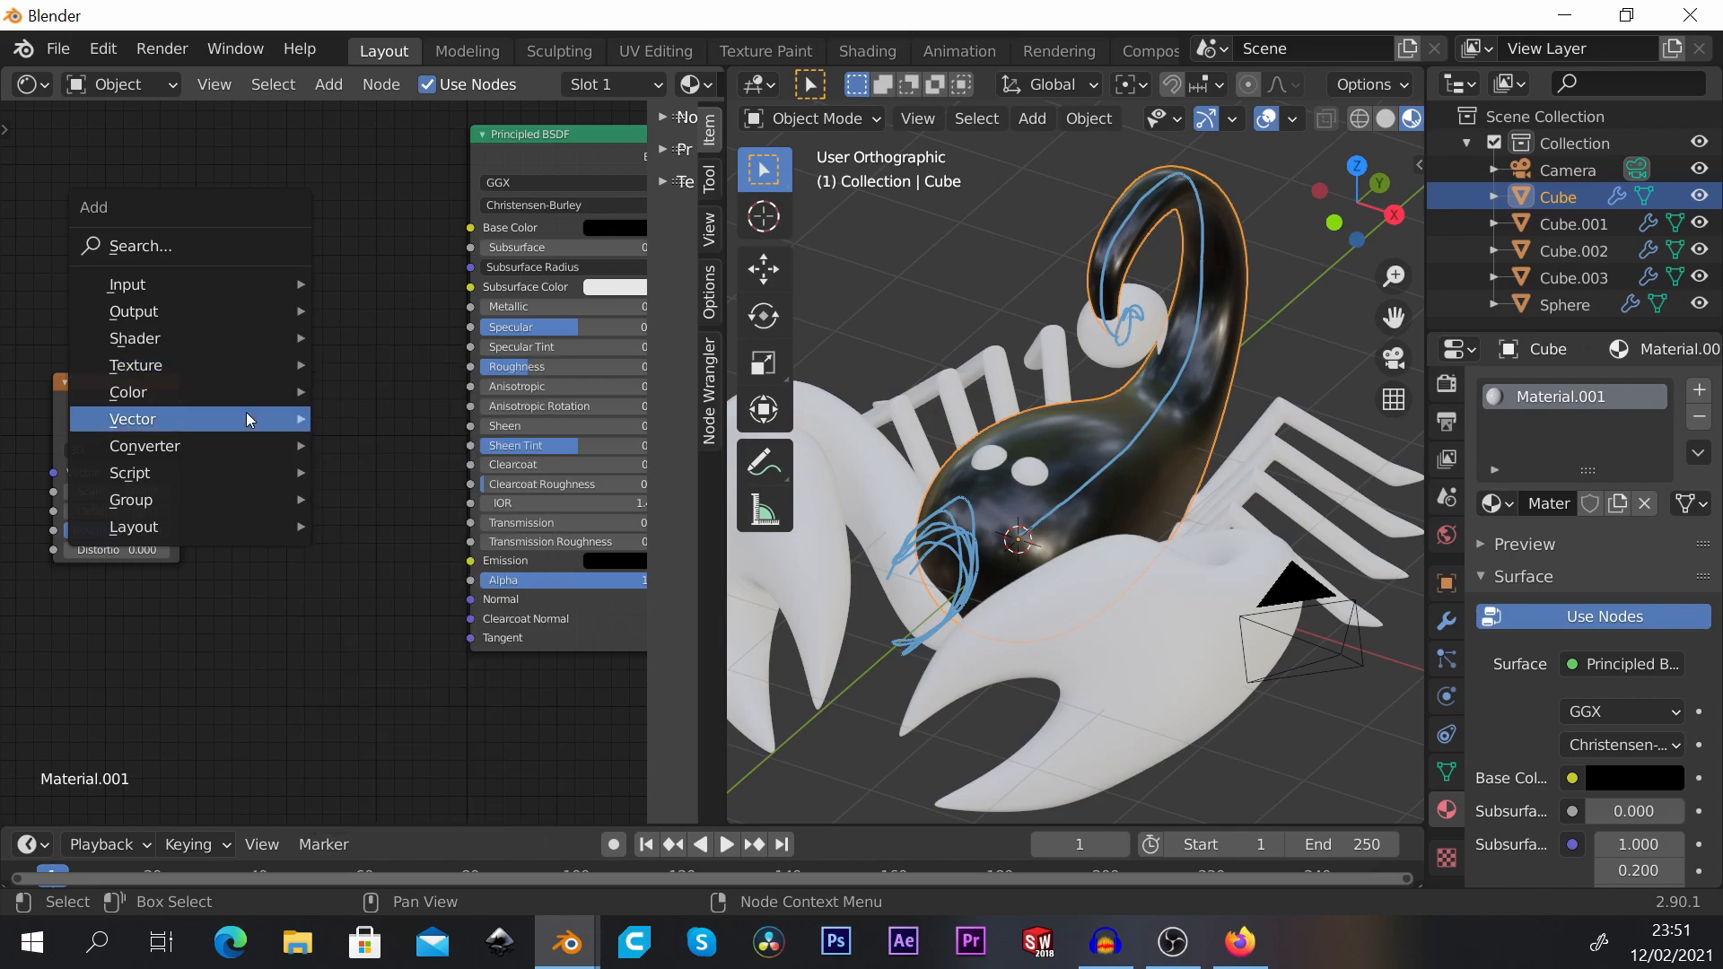
pyautogui.moveTo(245, 330)
pyautogui.moveTo(213, 413)
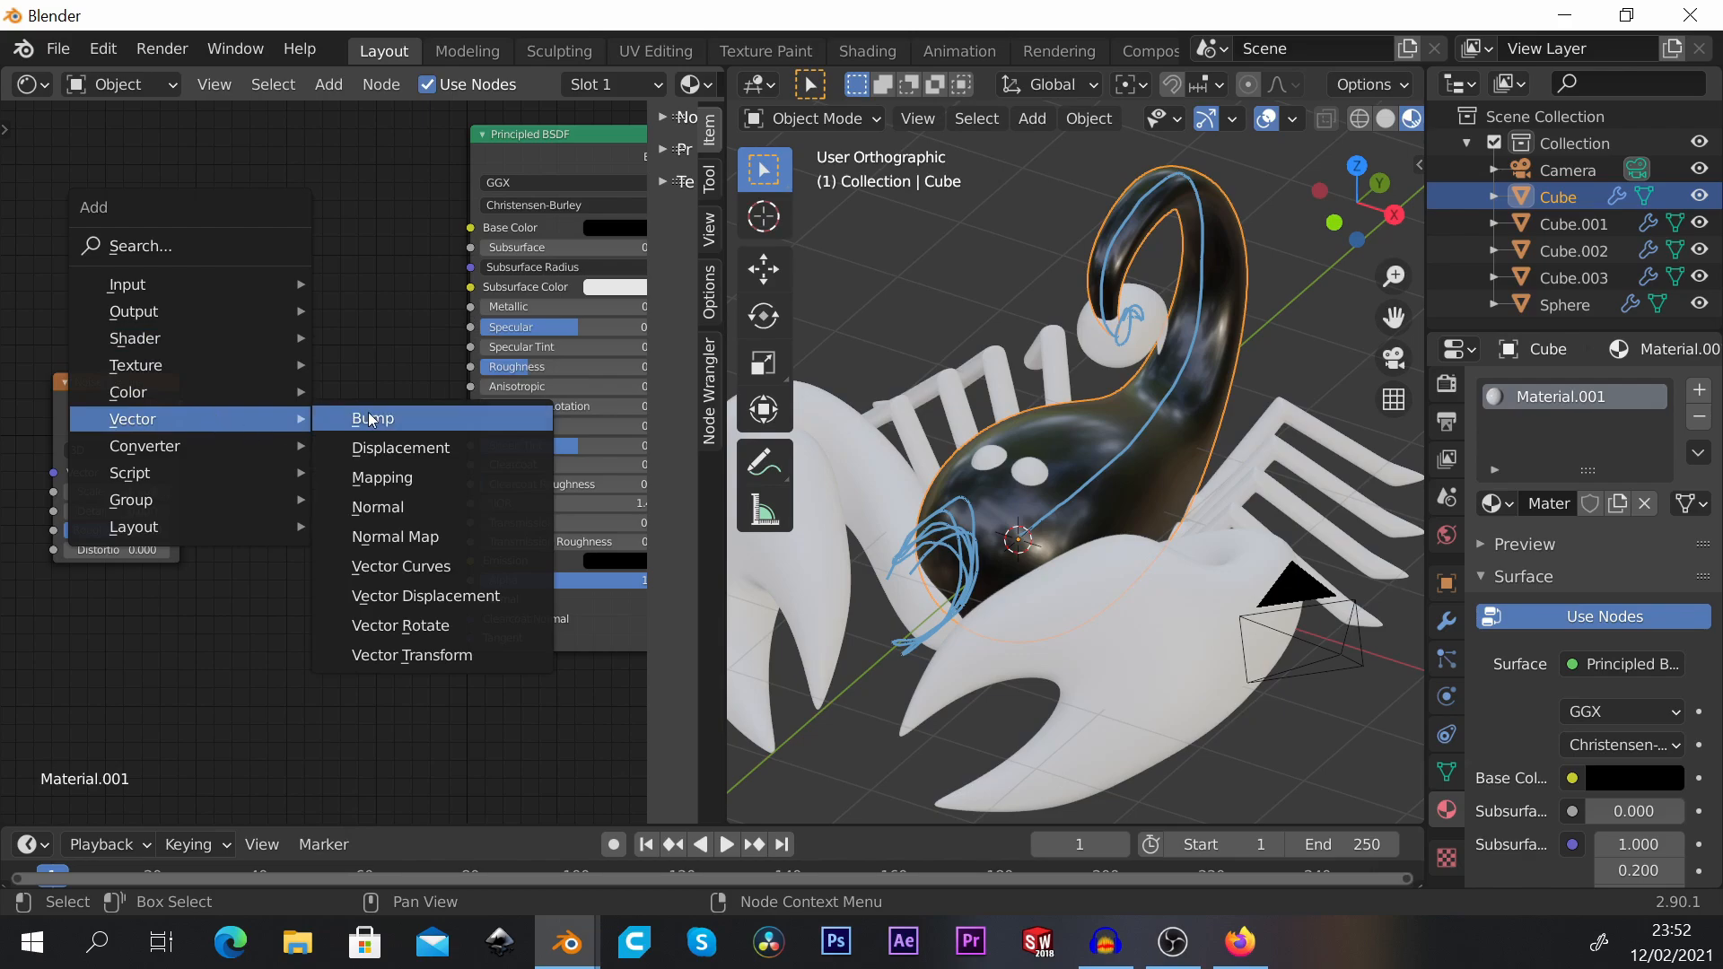
pyautogui.click(413, 537)
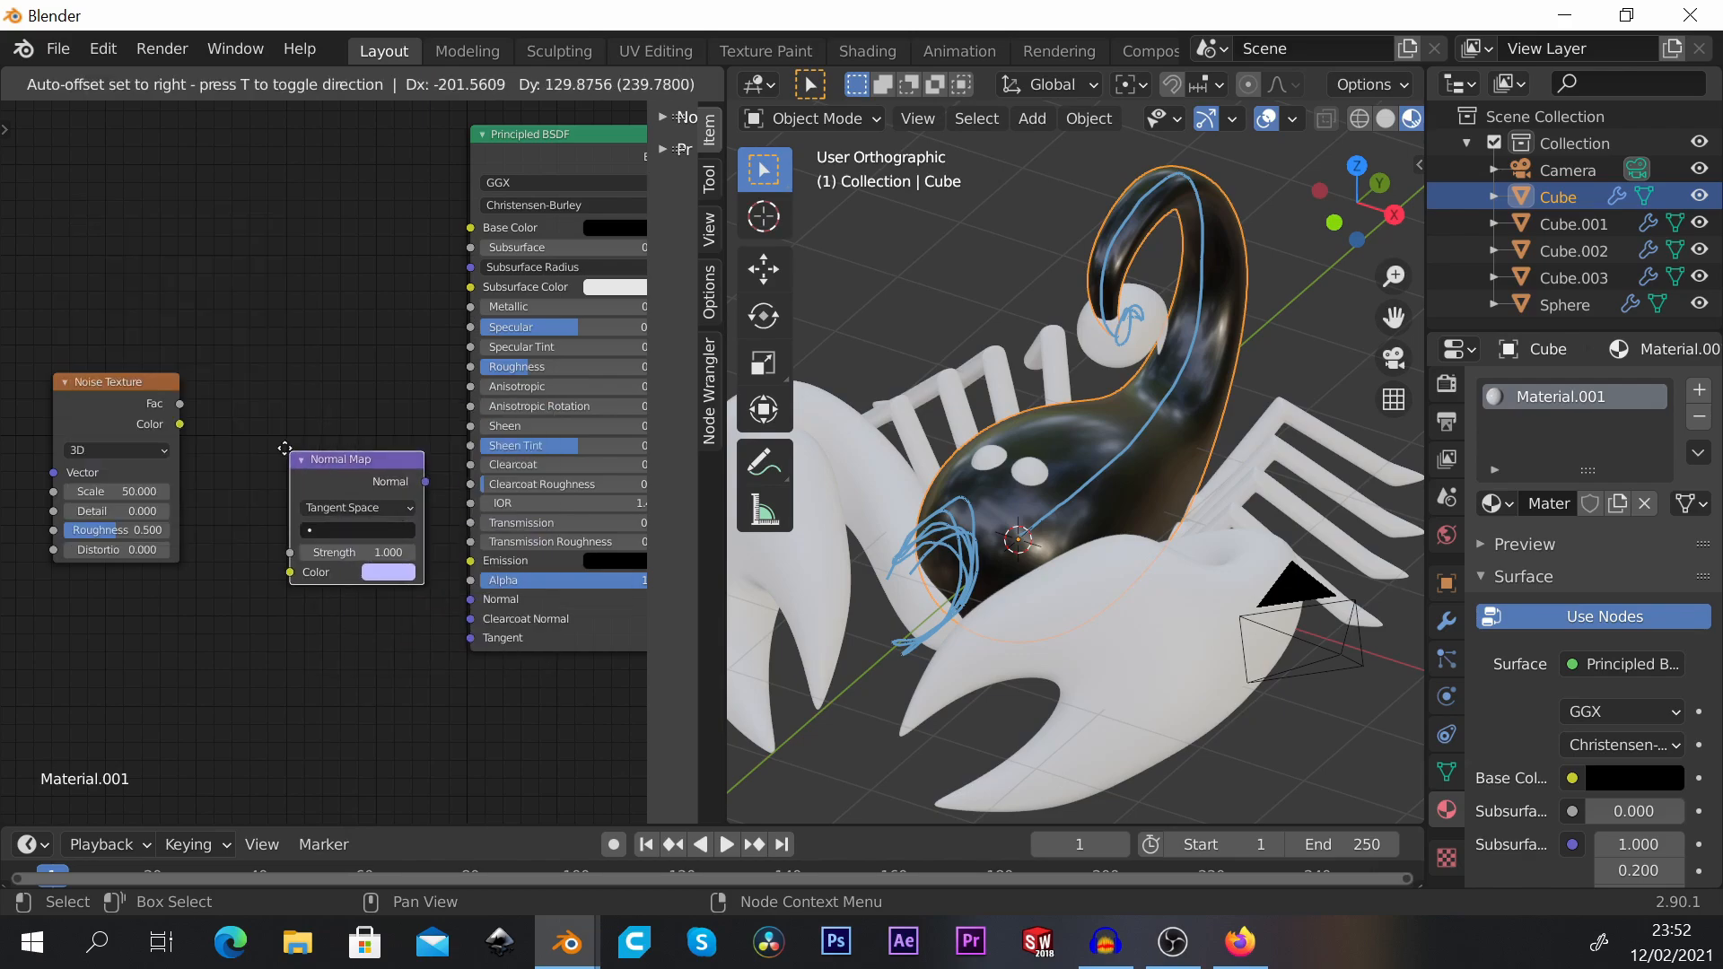
pyautogui.click(314, 529)
pyautogui.moveTo(161, 527); pyautogui.dragTo(177, 552)
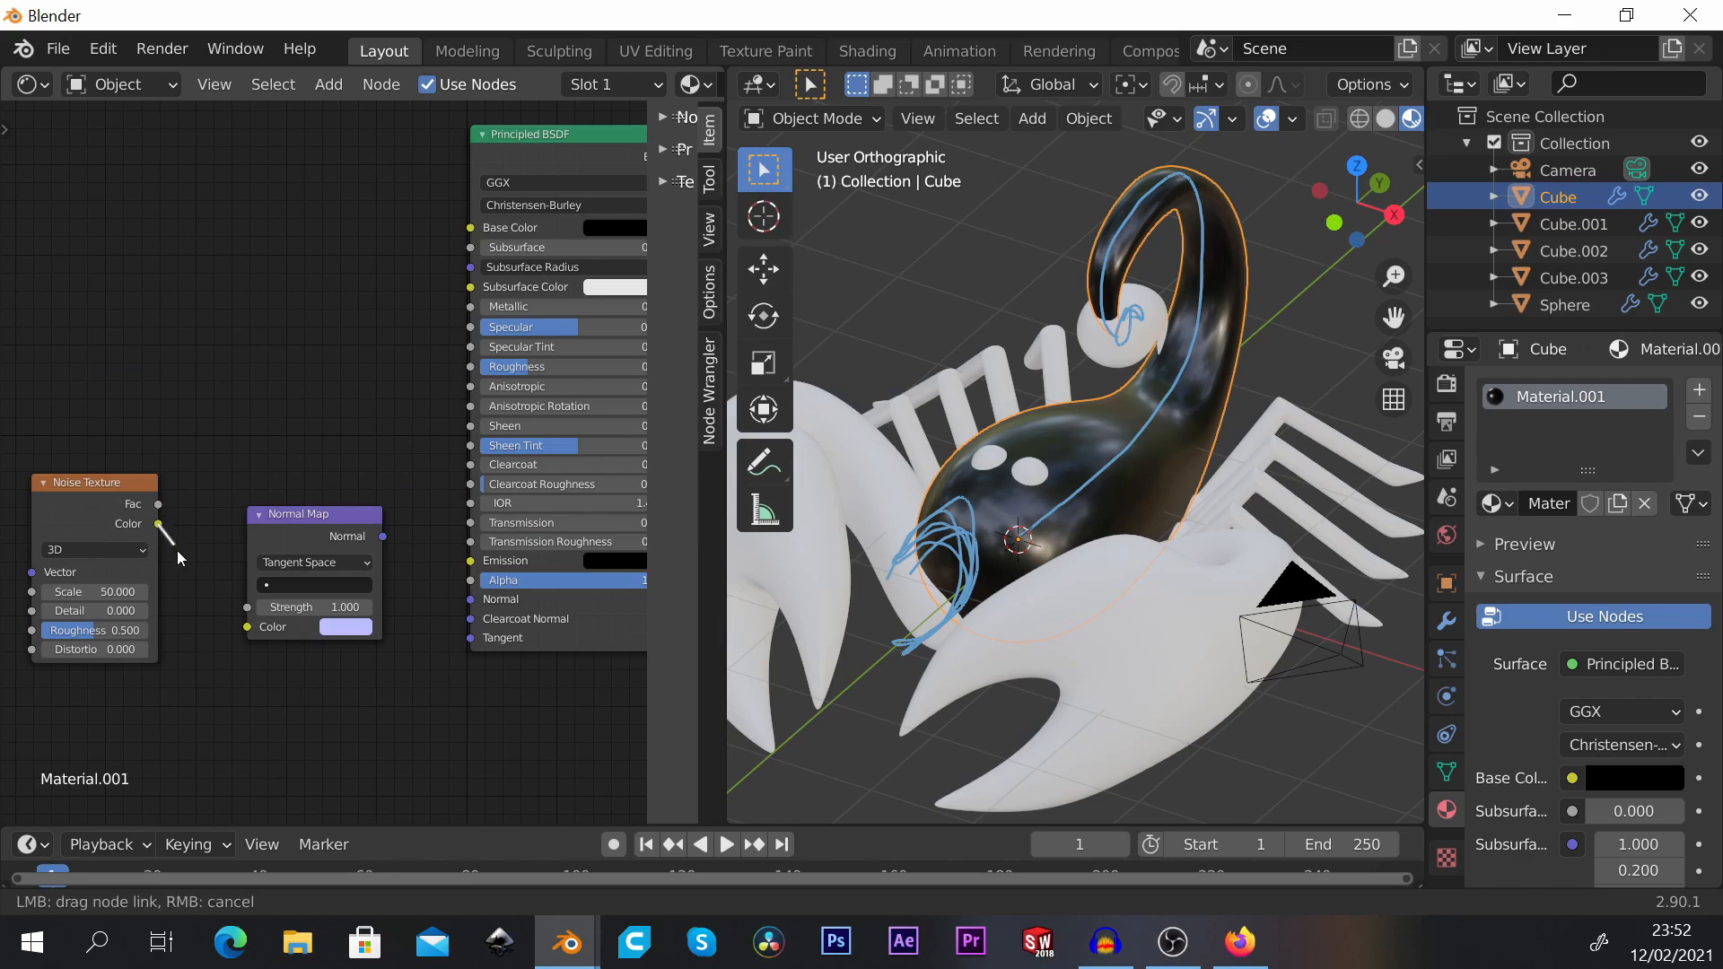
pyautogui.moveTo(224, 622); pyautogui.dragTo(248, 627)
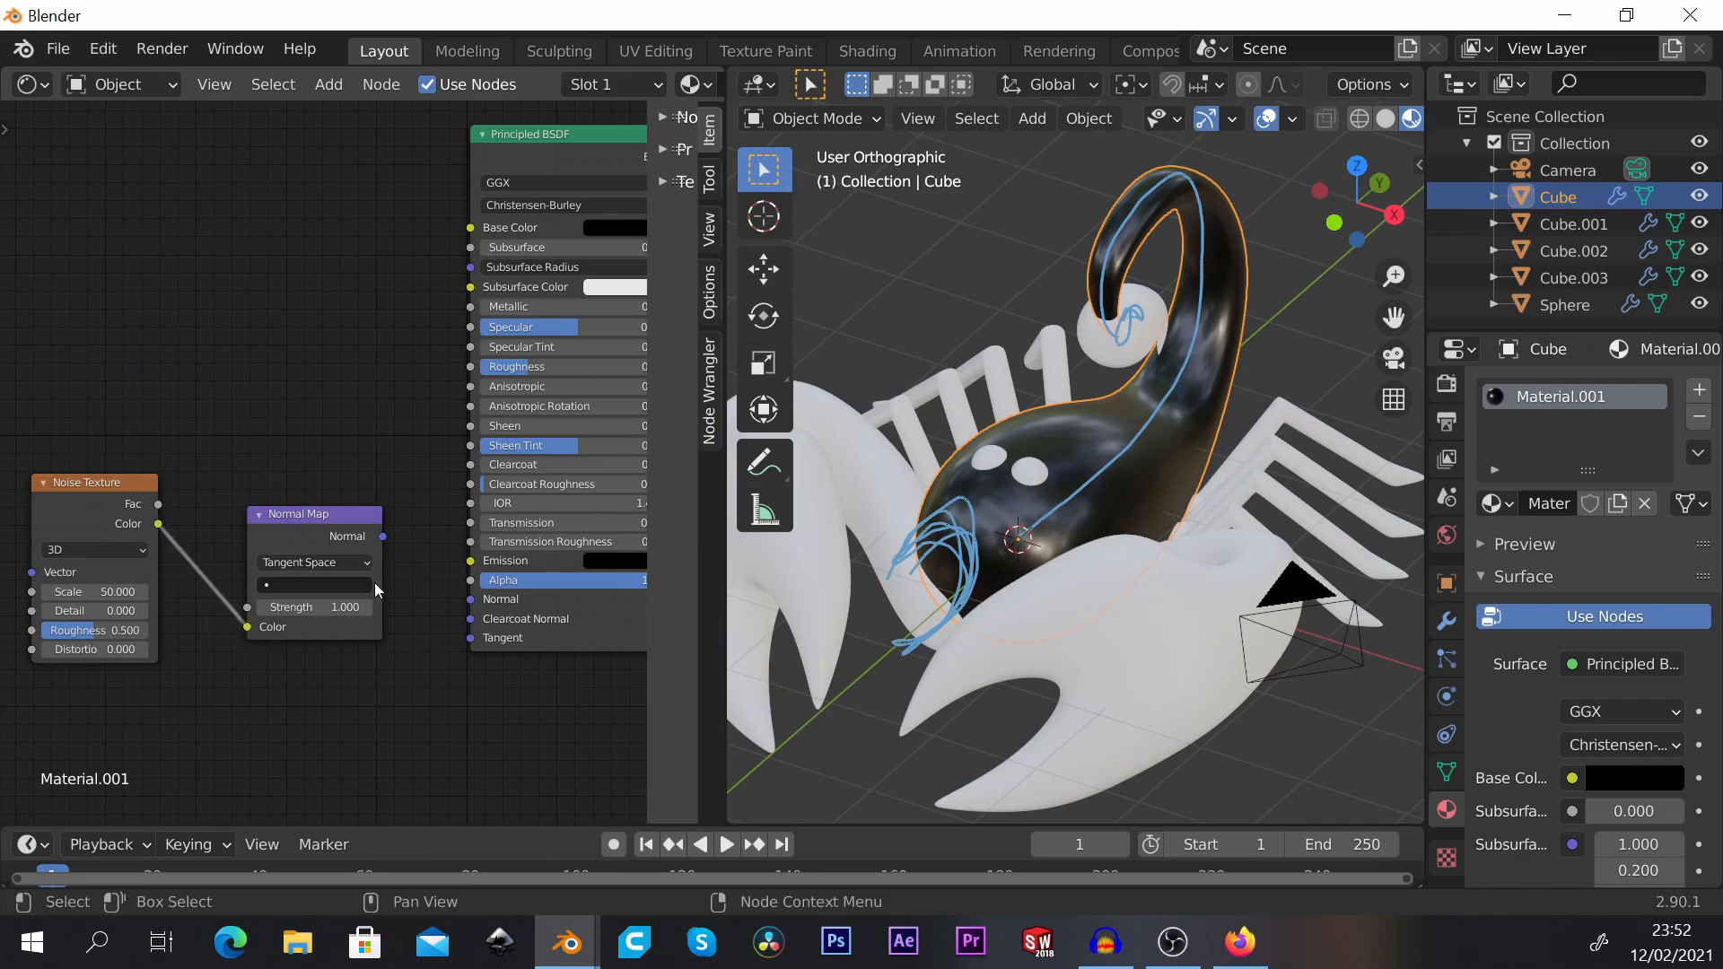
# Step: Connect the Normal Map's Normal output to the Principled BSDF's Normal input and check the bumpy surface on the scorpion's body
pyautogui.scroll(2, 377, 582)
pyautogui.moveTo(381, 535); pyautogui.dragTo(339, 451, button='middle')
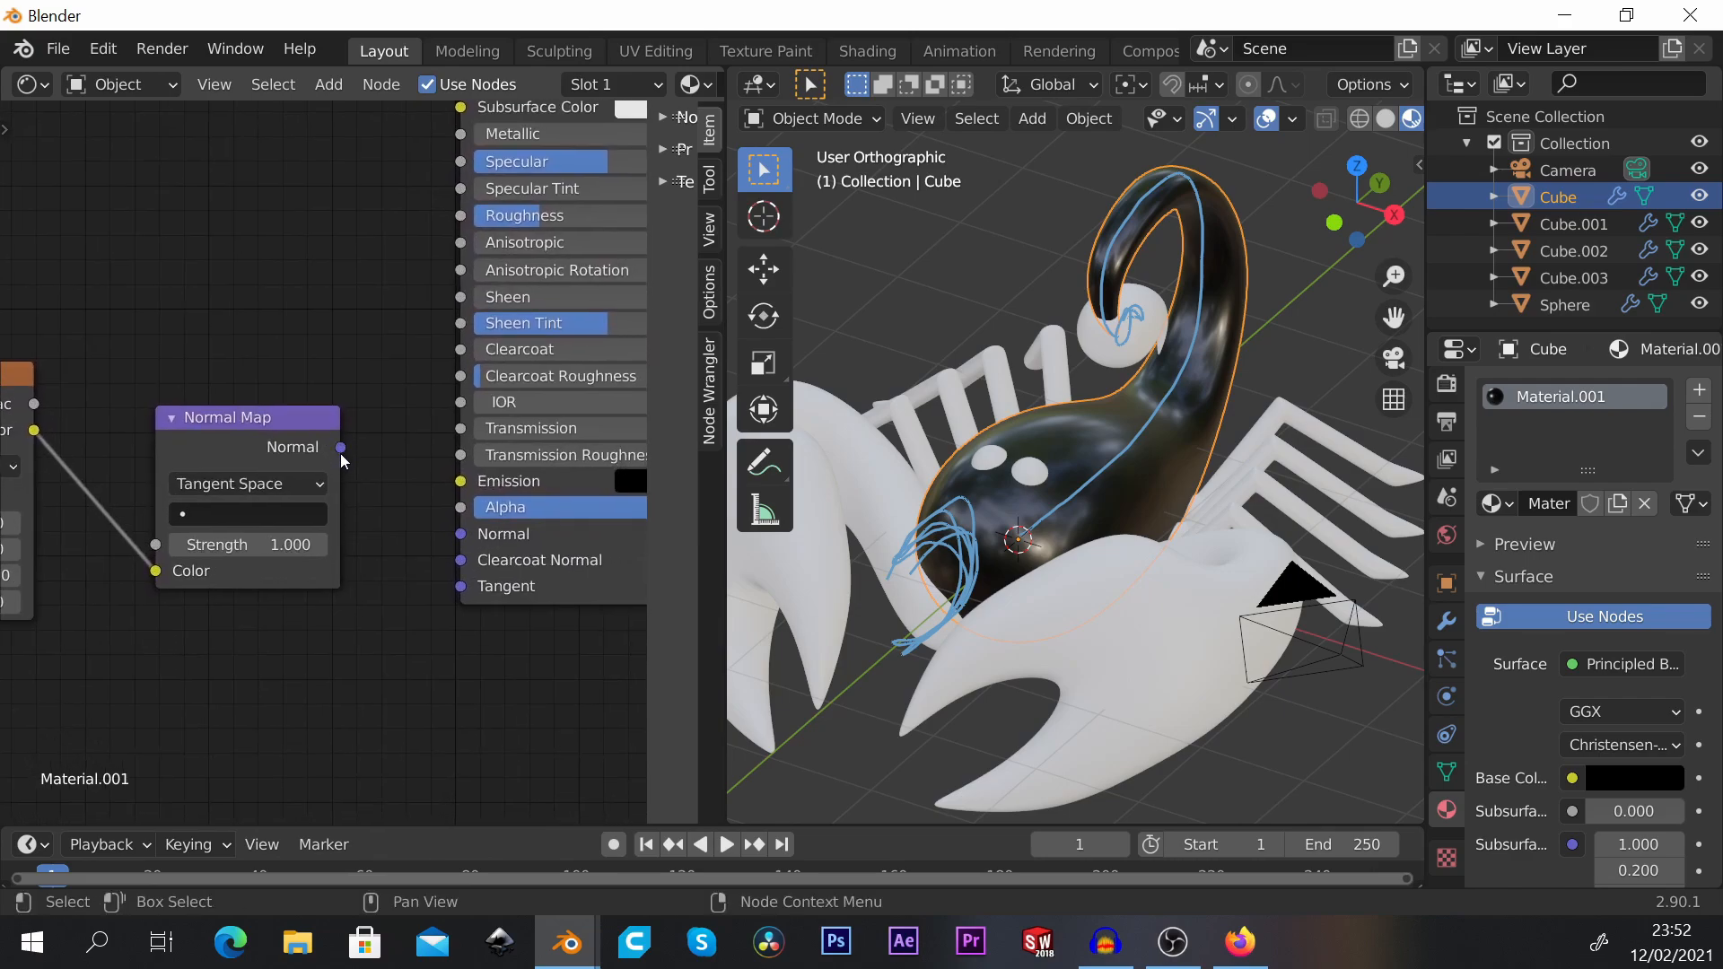
pyautogui.moveTo(342, 447)
pyautogui.mouseDown()
pyautogui.moveTo(386, 519)
pyautogui.moveTo(459, 538)
pyautogui.mouseUp()
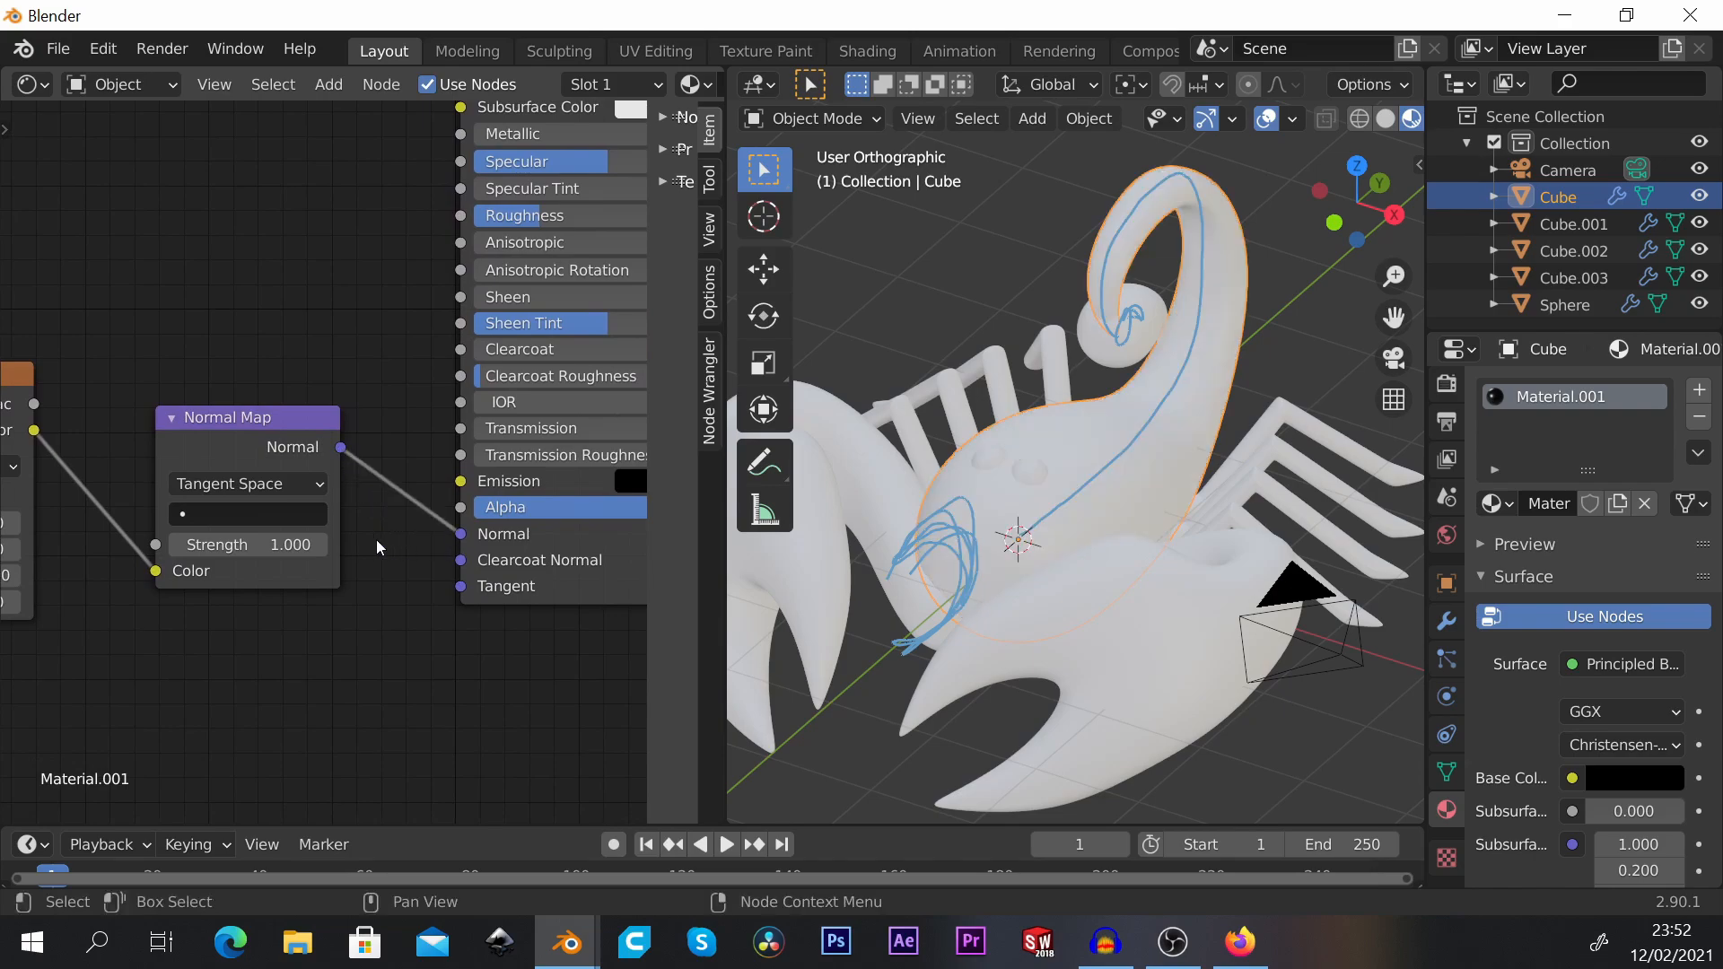
pyautogui.scroll(-2, 341, 521)
pyautogui.moveTo(467, 106); pyautogui.dragTo(428, 129, button='middle')
pyautogui.scroll(2, 1089, 459)
pyautogui.scroll(3, 1089, 457)
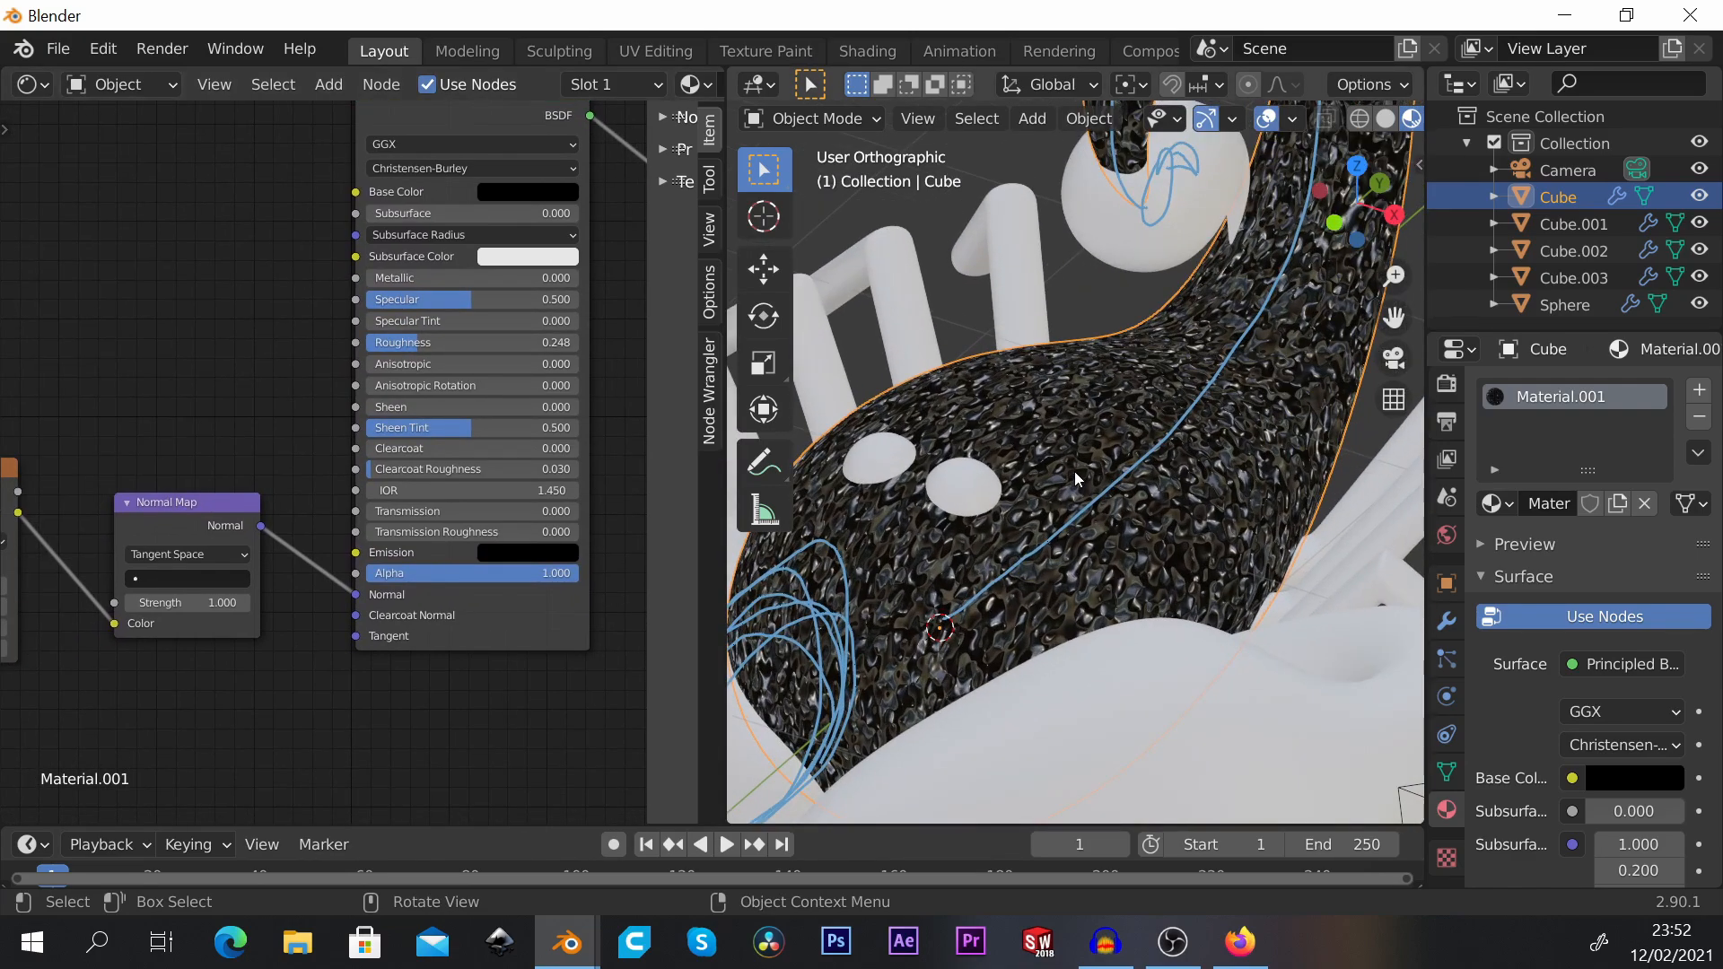
# Step: Try Normal Map strengths of 3.2 and 0, and settle on a strength of 0.2
pyautogui.scroll(3, 178, 428)
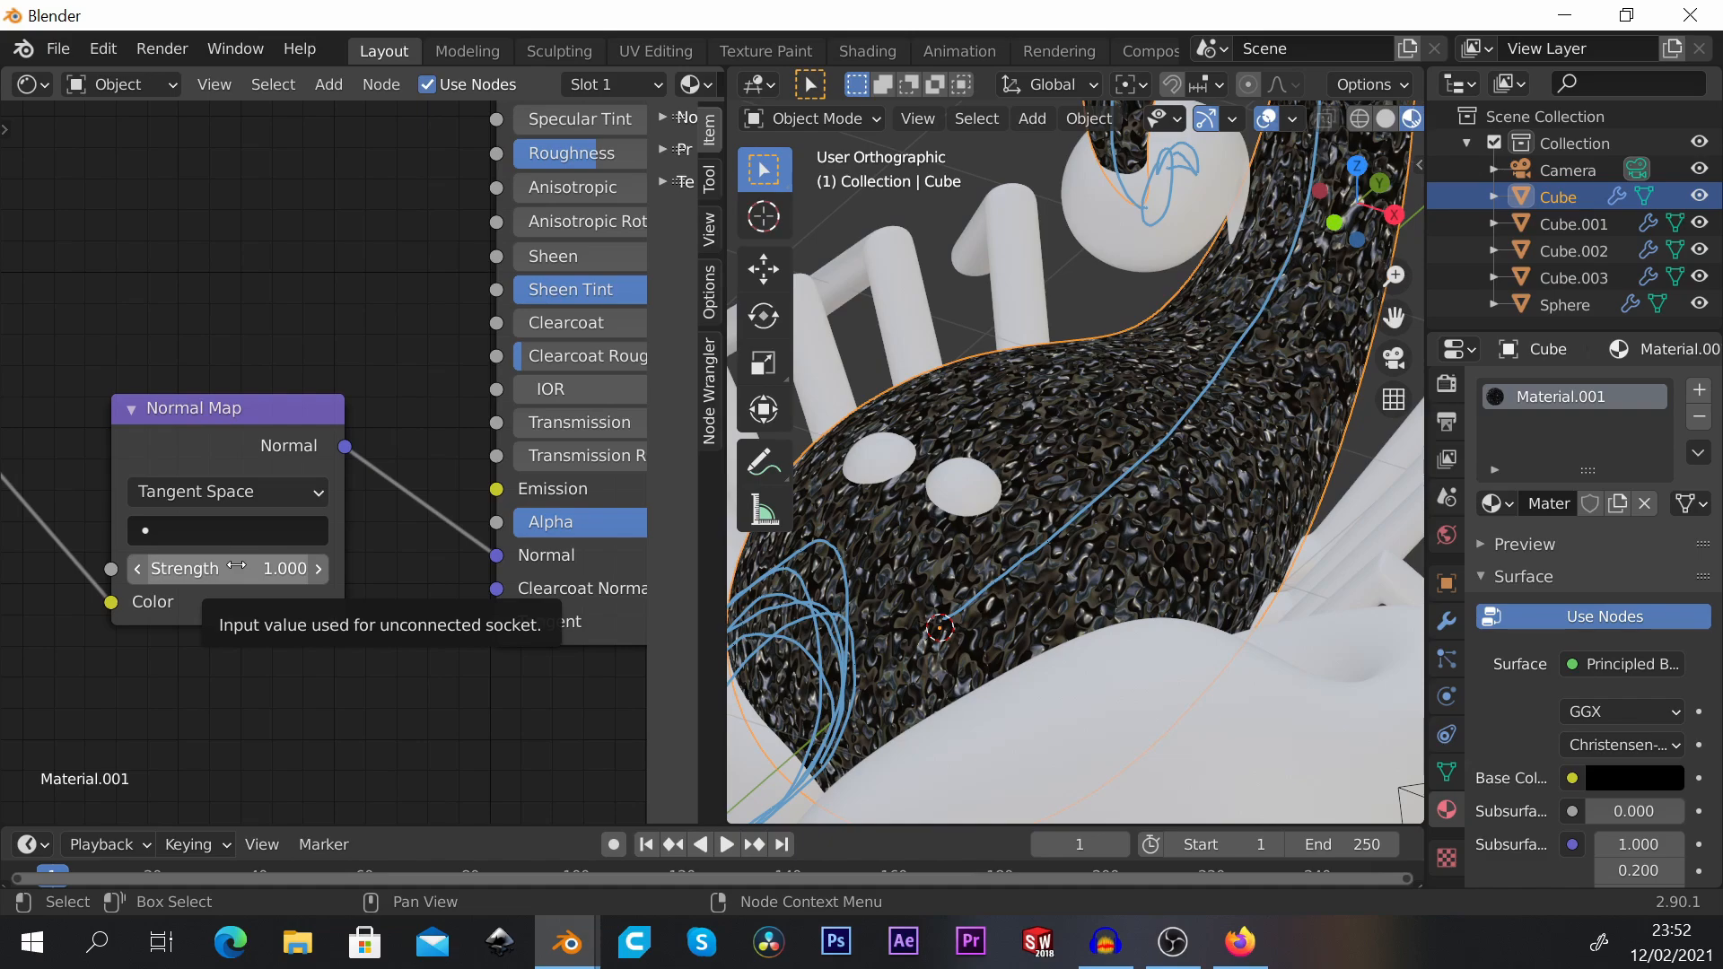
pyautogui.moveTo(236, 565)
pyautogui.mouseDown()
pyautogui.moveTo(279, 565)
pyautogui.moveTo(236, 565)
pyautogui.mouseUp()
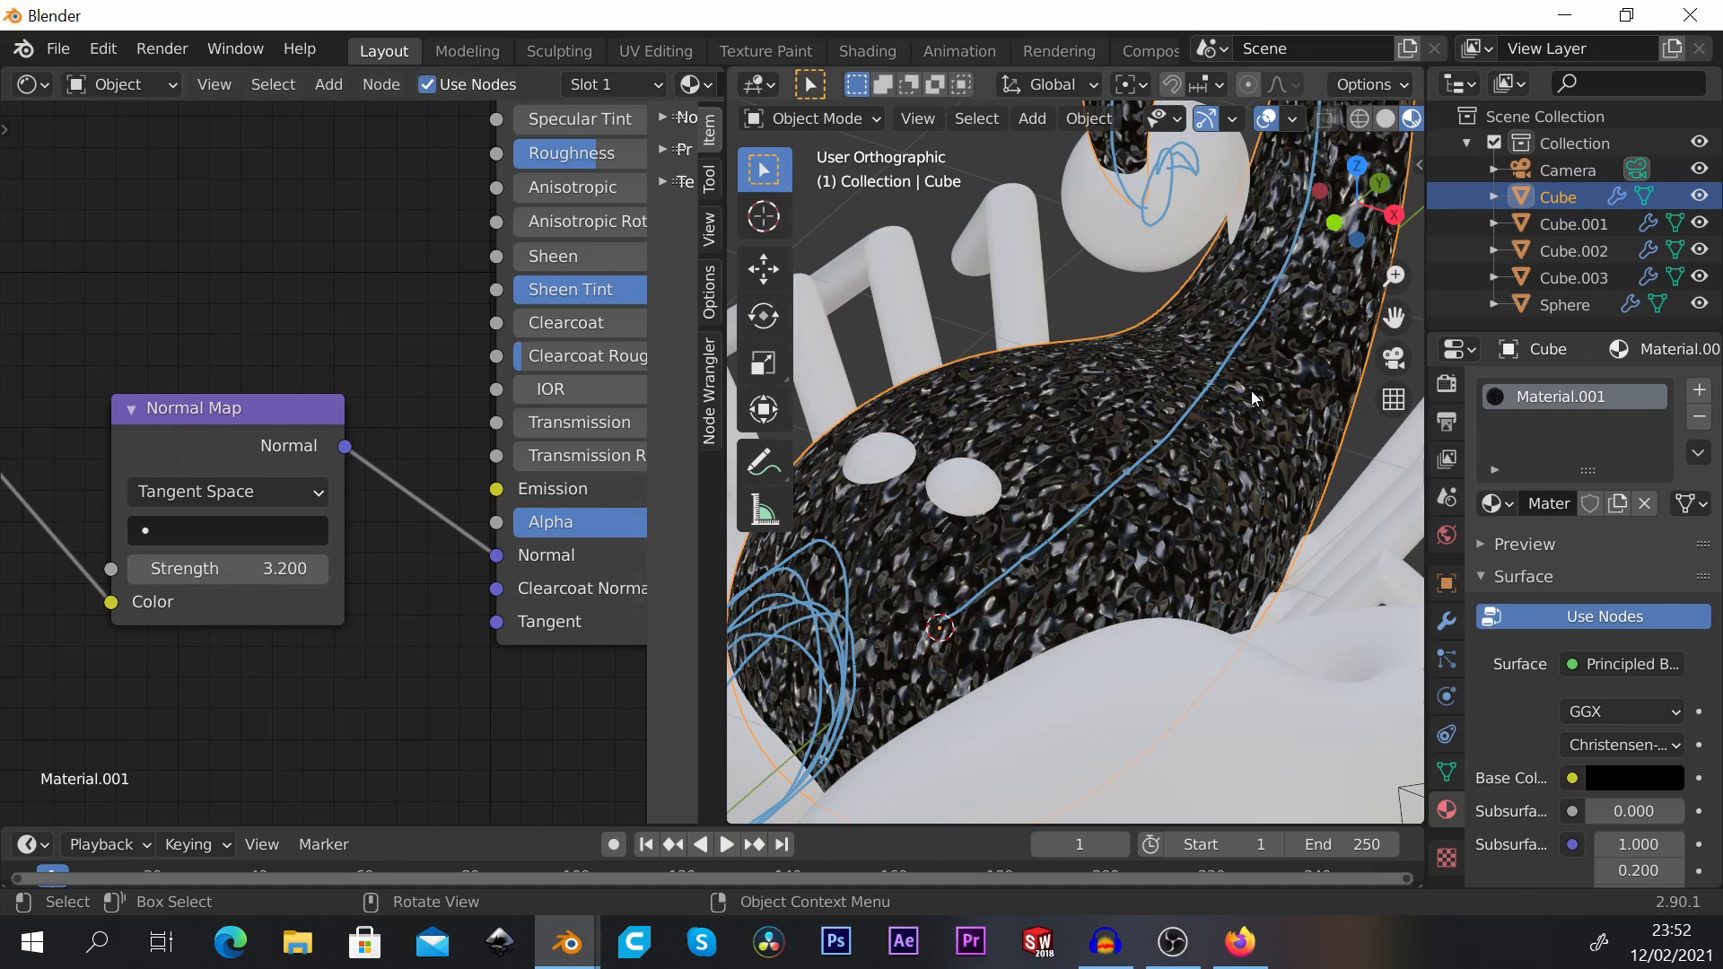
pyautogui.moveTo(267, 574); pyautogui.dragTo(204, 574)
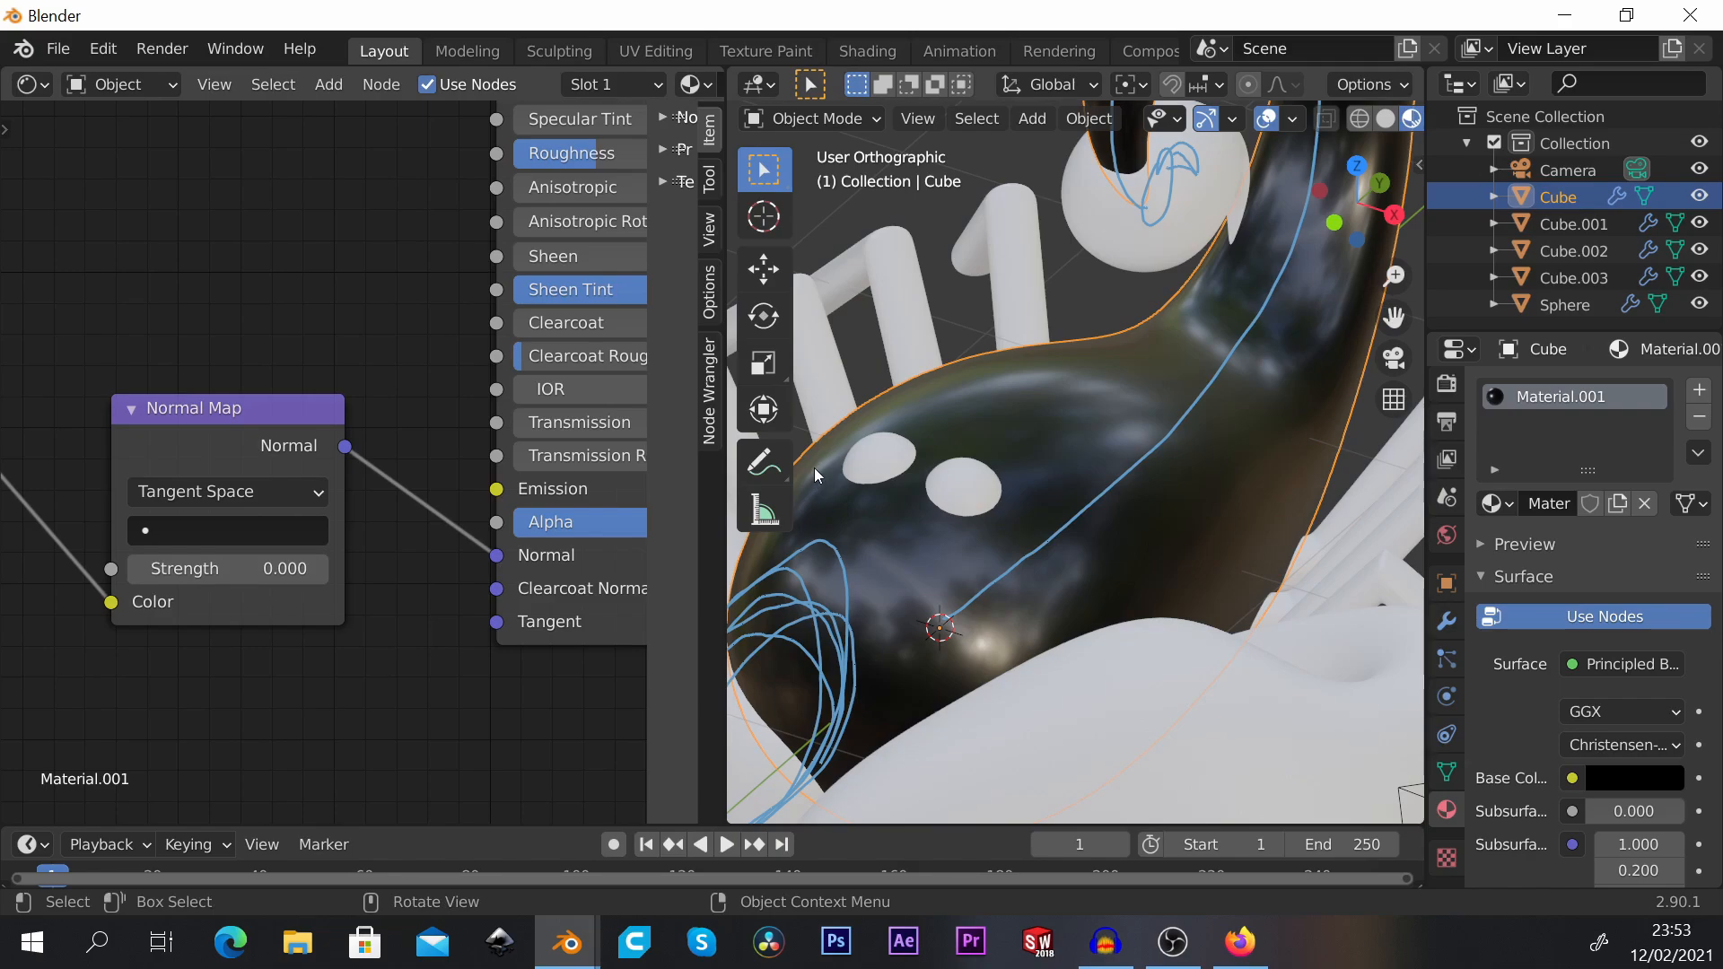
pyautogui.click(318, 570)
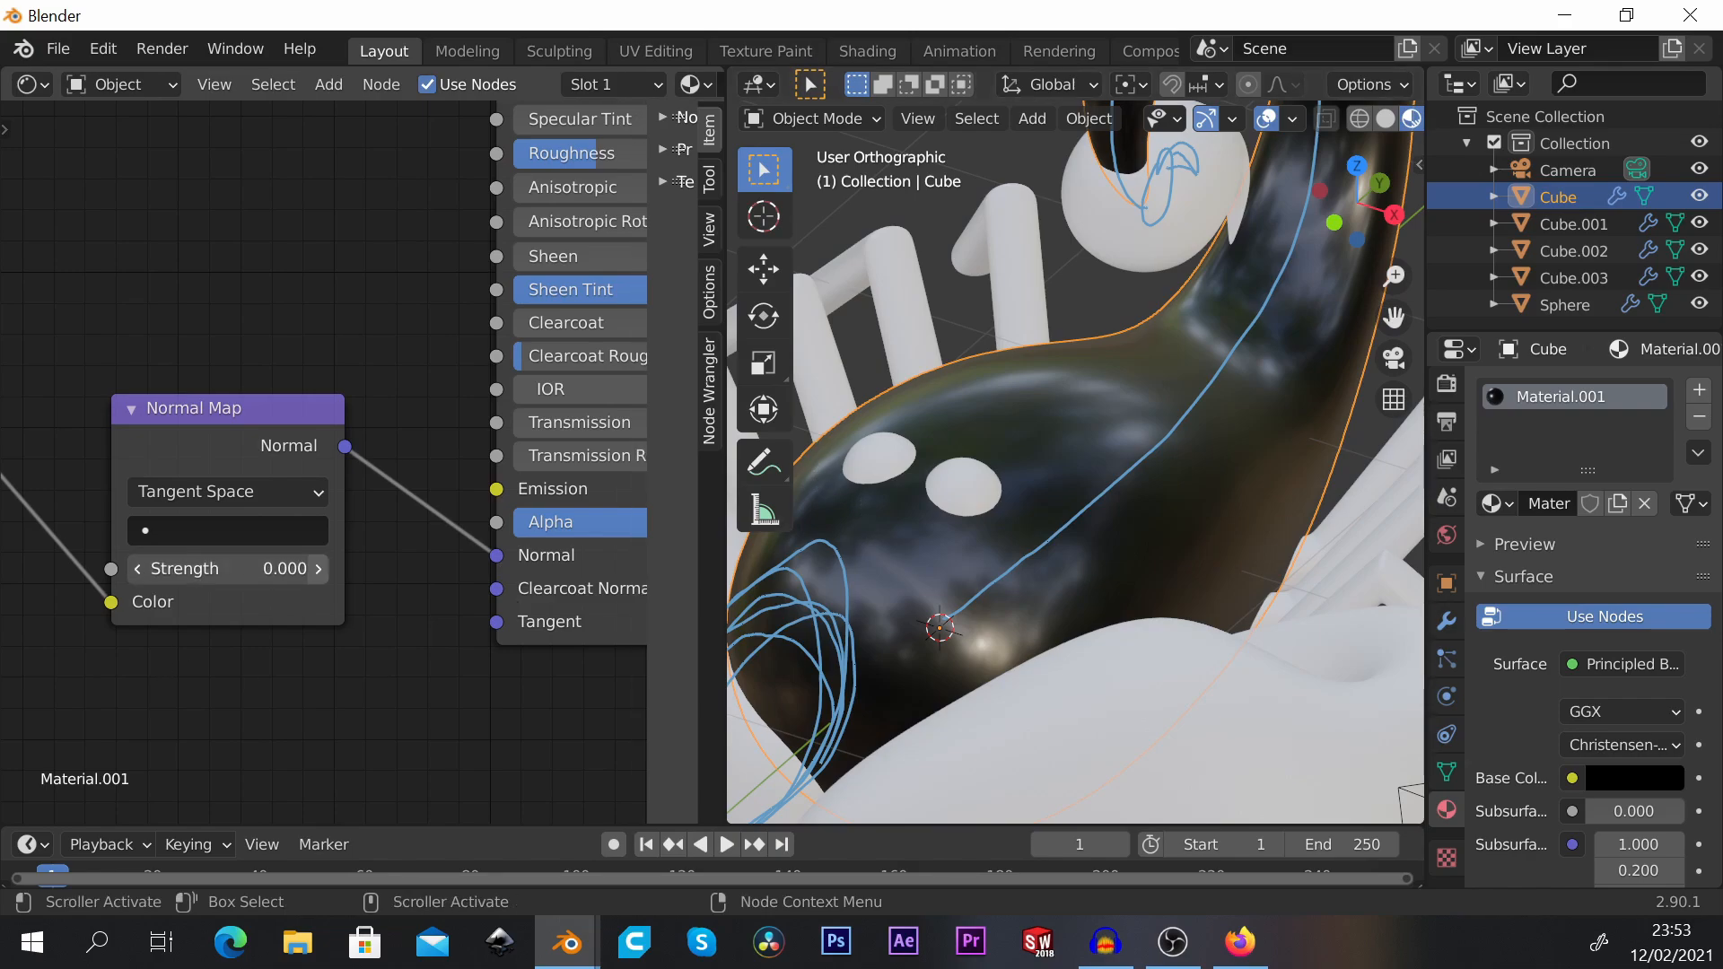
pyautogui.click(319, 570)
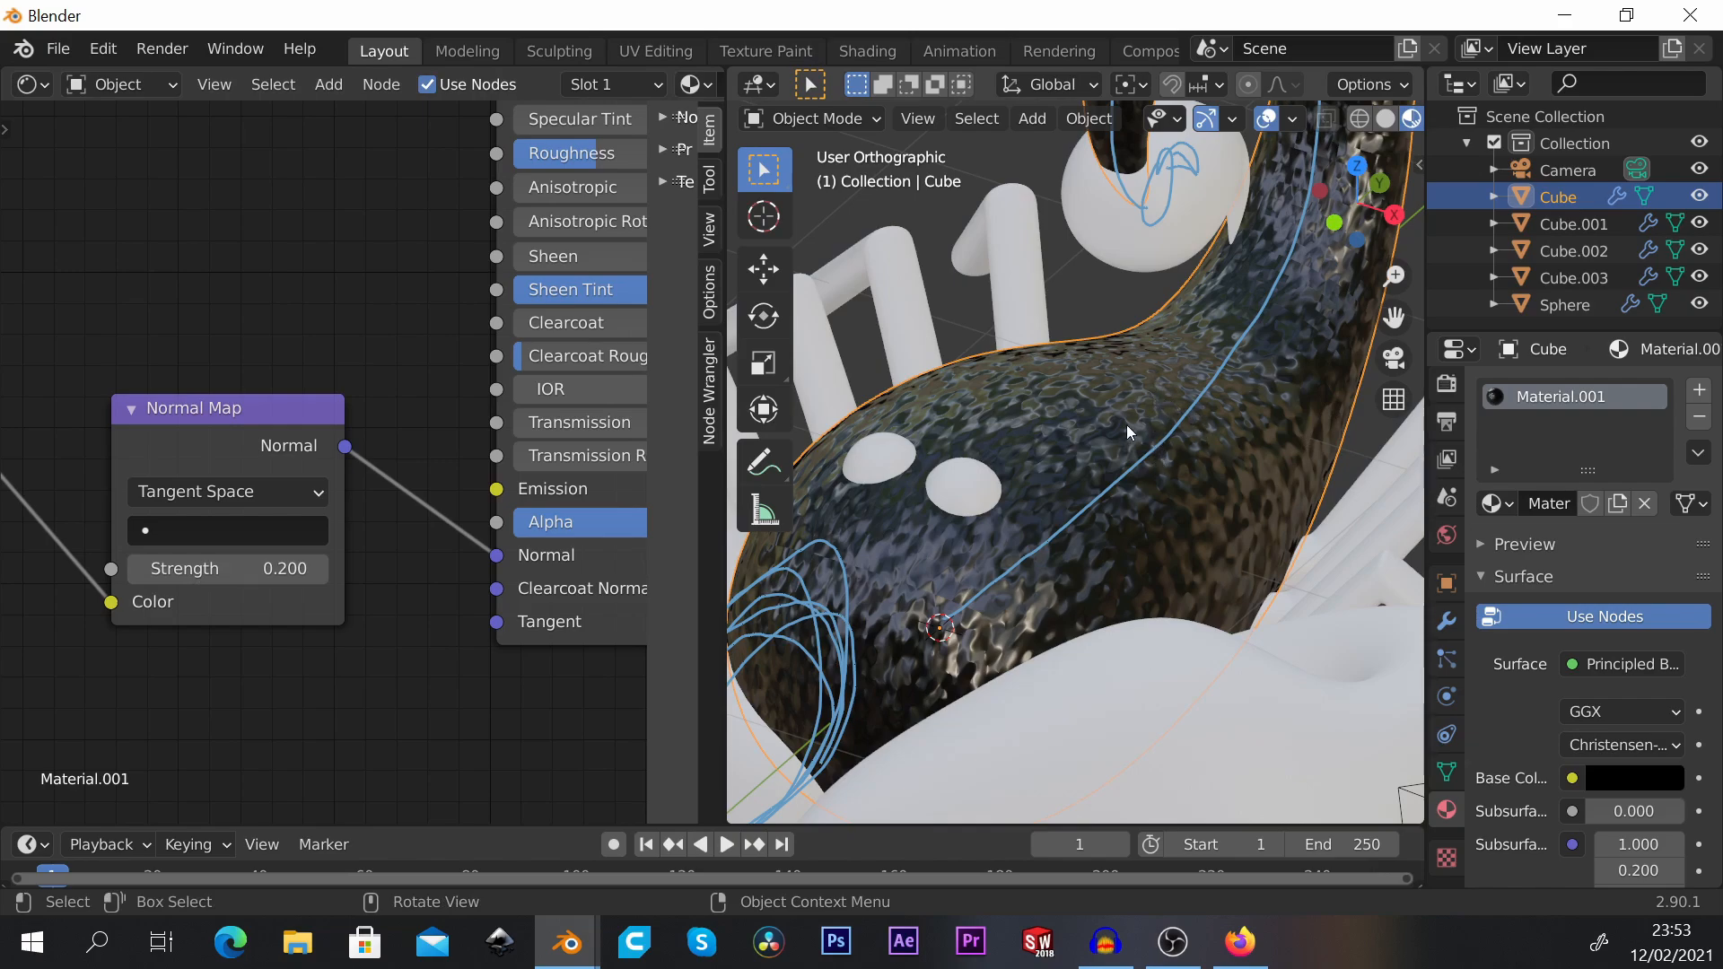
# Step: Increase the Noise Texture's scale to about 190.3 for a finer grain on the body
pyautogui.scroll(-5, 1128, 424)
pyautogui.scroll(3, 1129, 429)
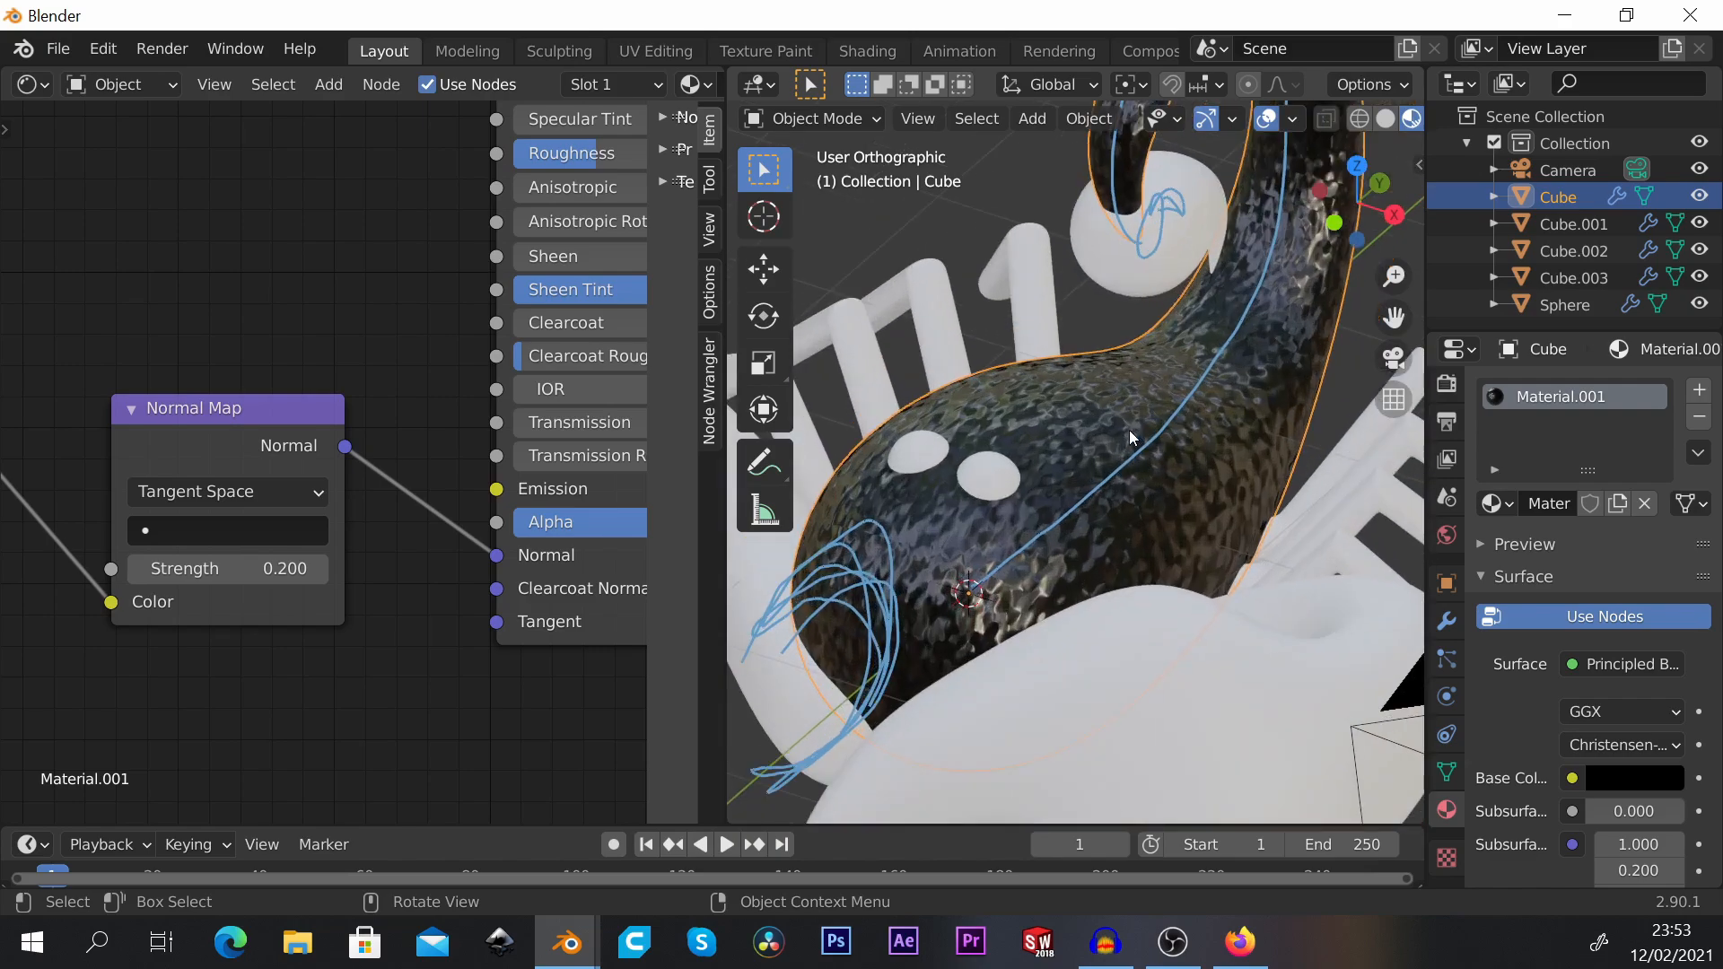
pyautogui.scroll(-2, 637, 445)
pyautogui.scroll(-2, 397, 455)
pyautogui.scroll(4, 397, 455)
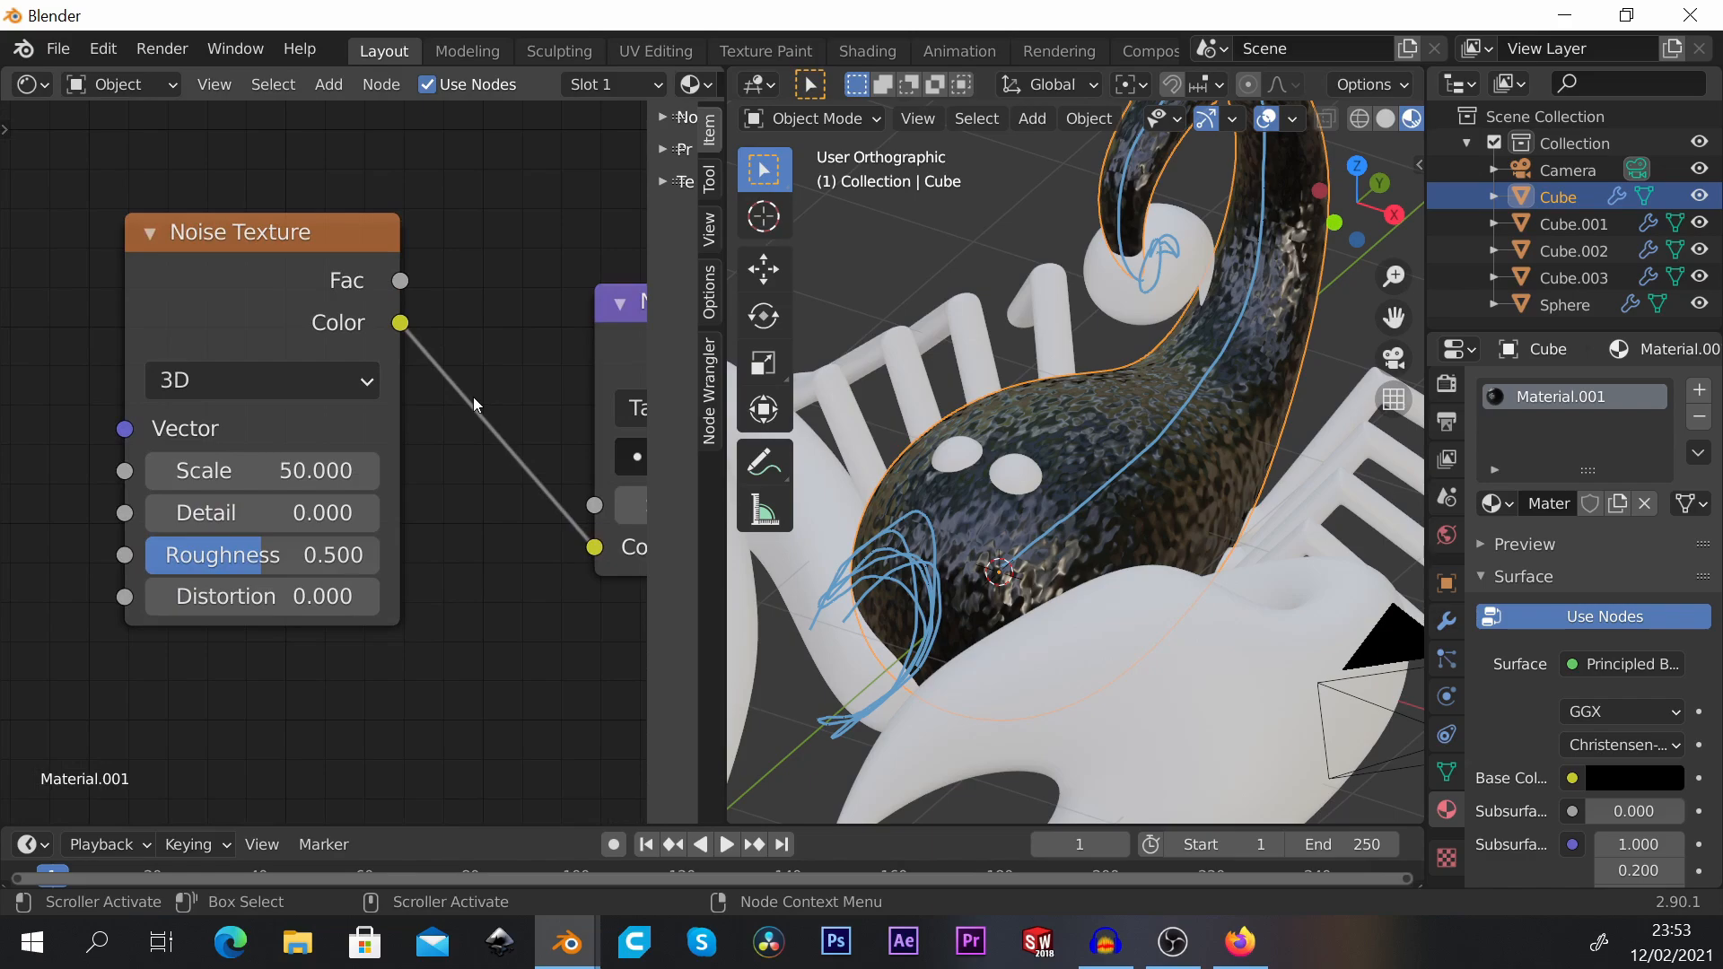
pyautogui.scroll(2, 472, 396)
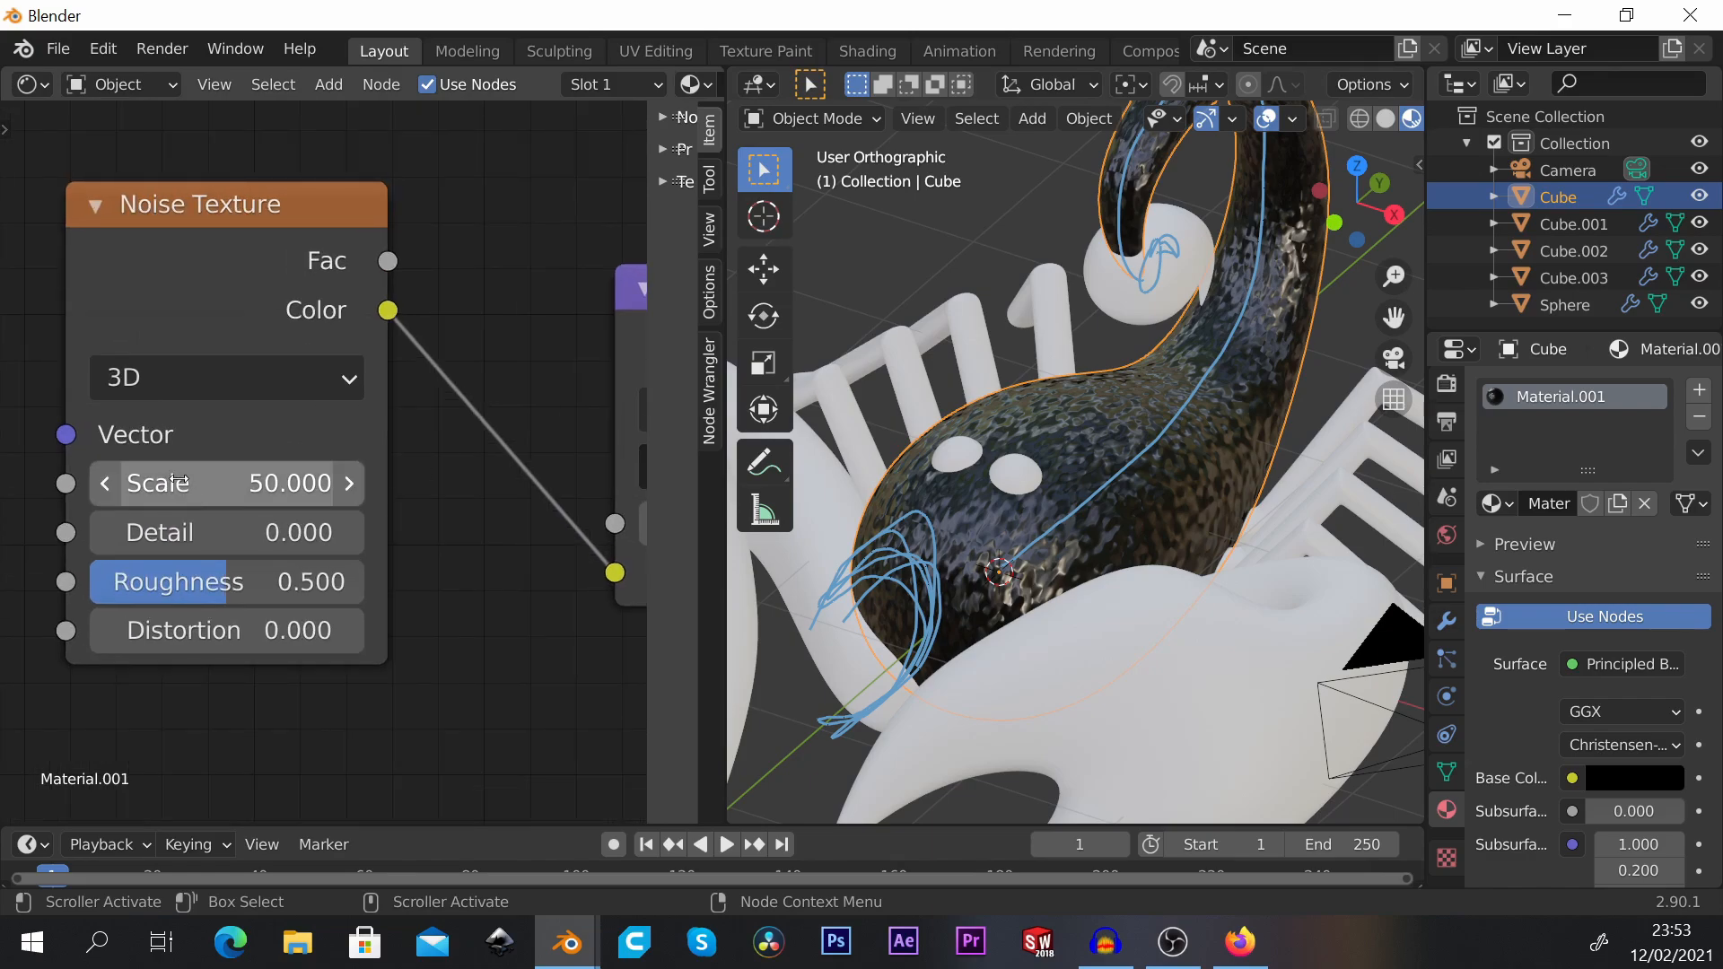
pyautogui.moveTo(177, 481); pyautogui.dragTo(731, 481)
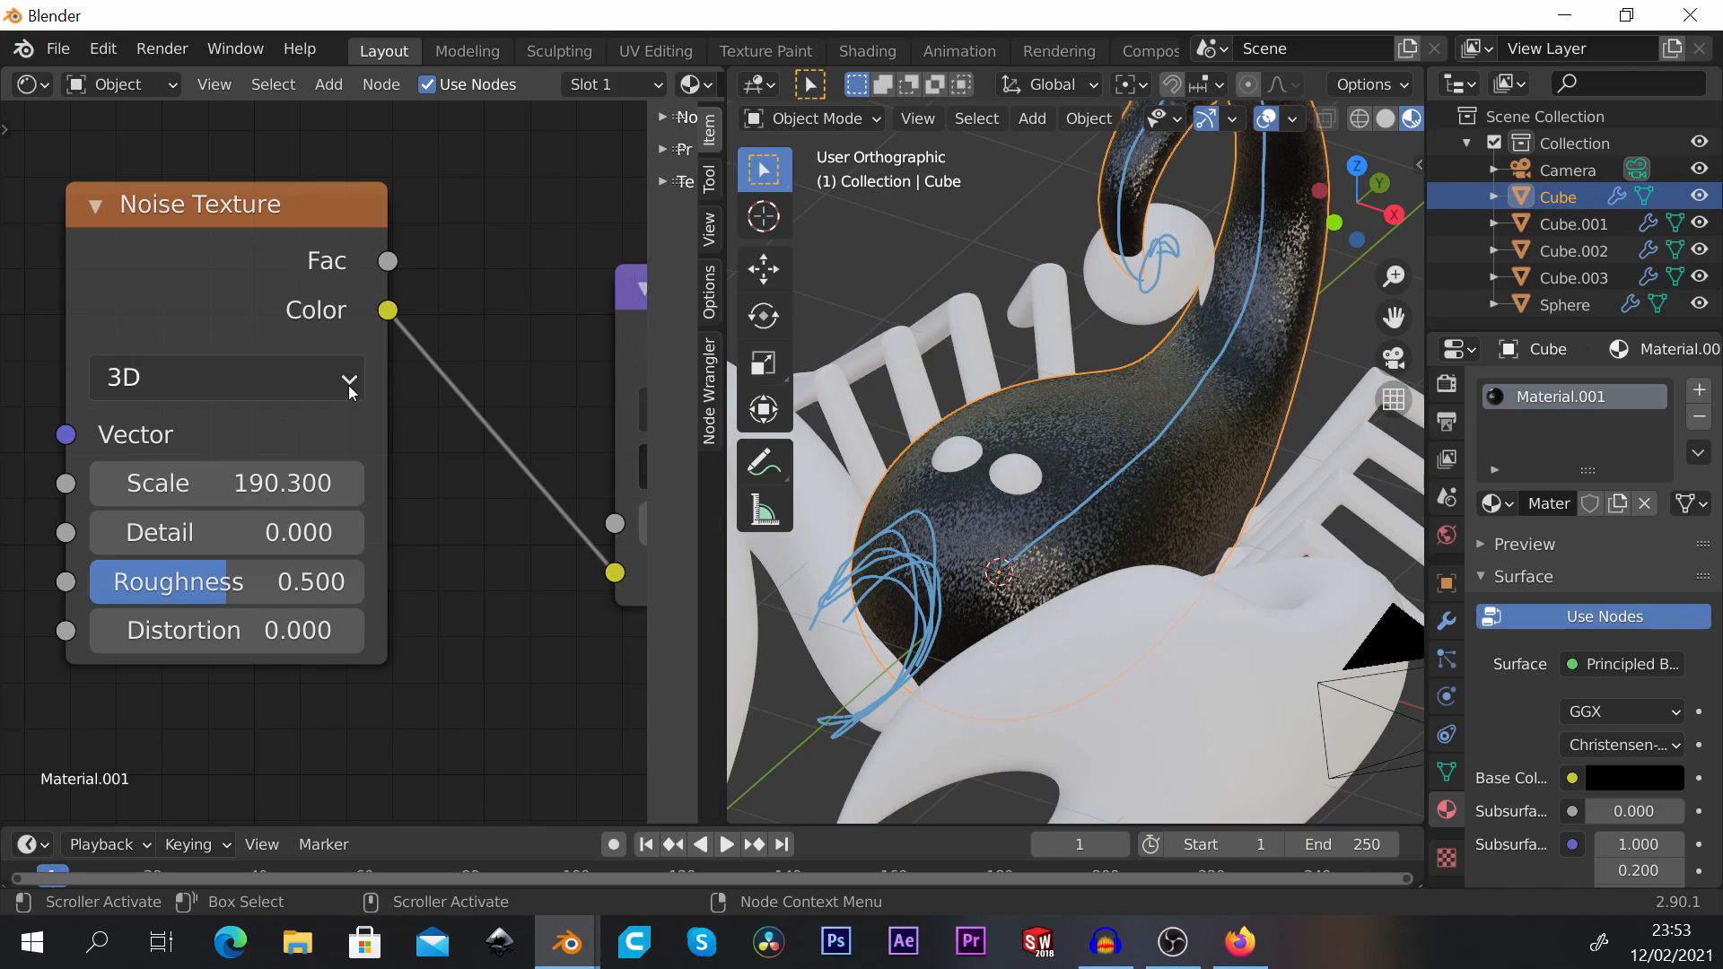
# Step: Try a Normal Map strength of 0.3
pyautogui.scroll(-4, 349, 386)
pyautogui.moveTo(353, 427); pyautogui.dragTo(16, 351, button='middle')
pyautogui.scroll(4, 283, 391)
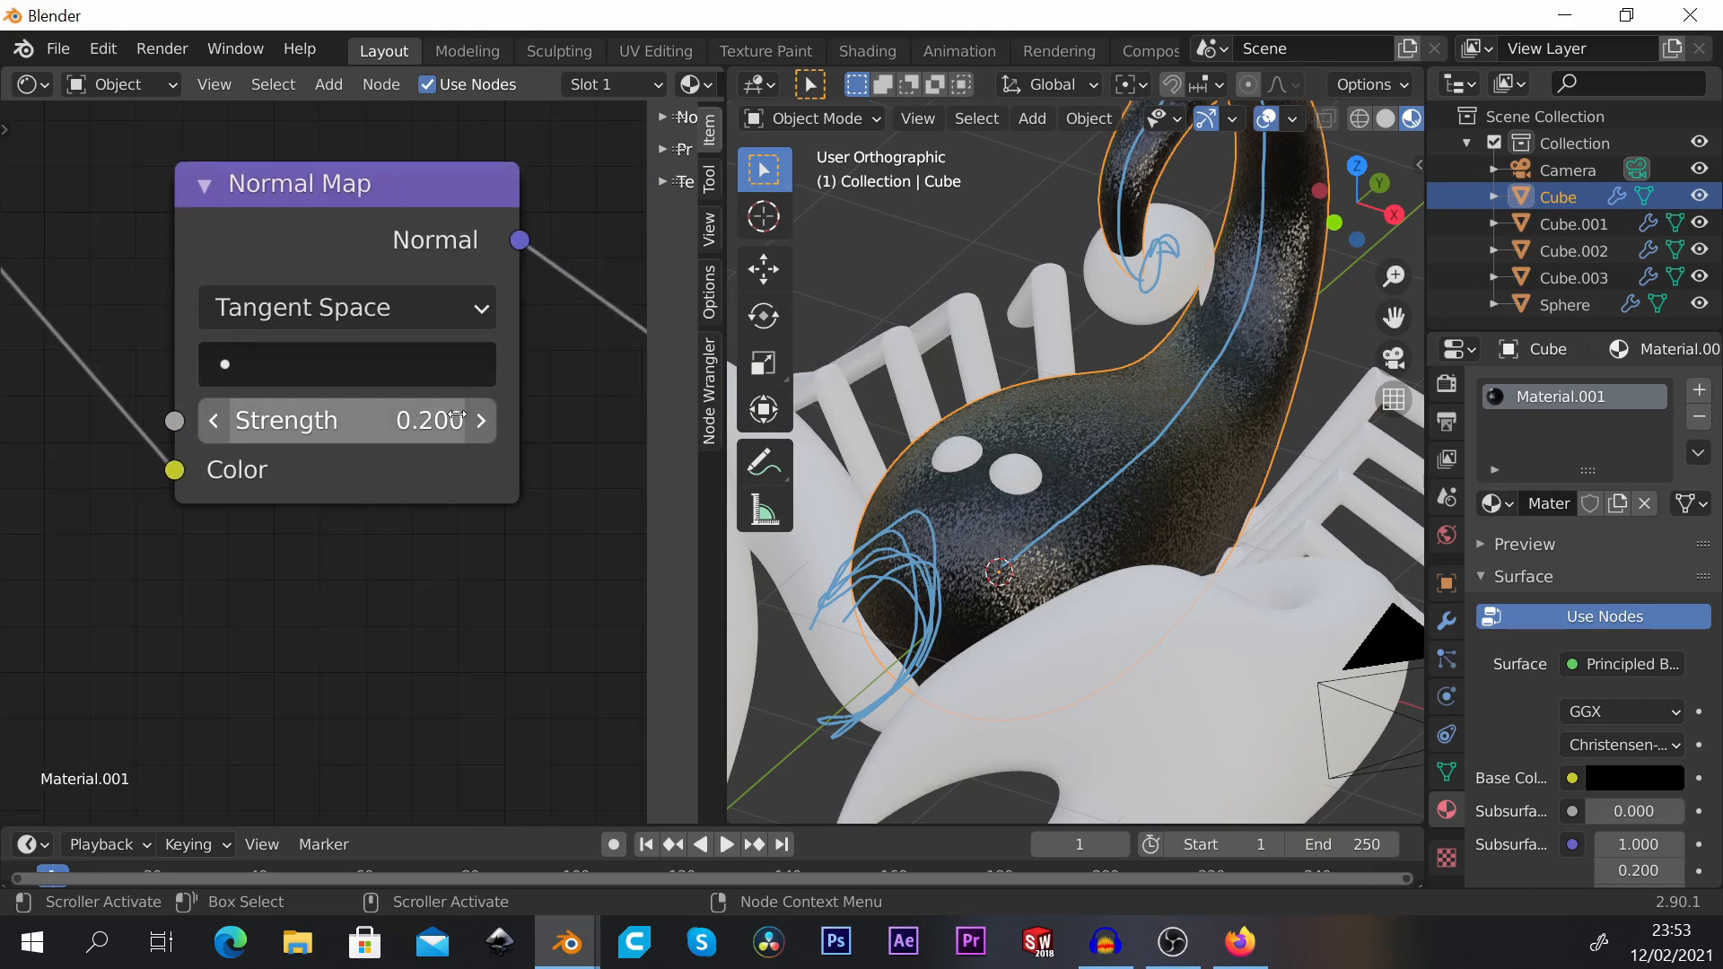
pyautogui.moveTo(456, 416); pyautogui.dragTo(462, 416)
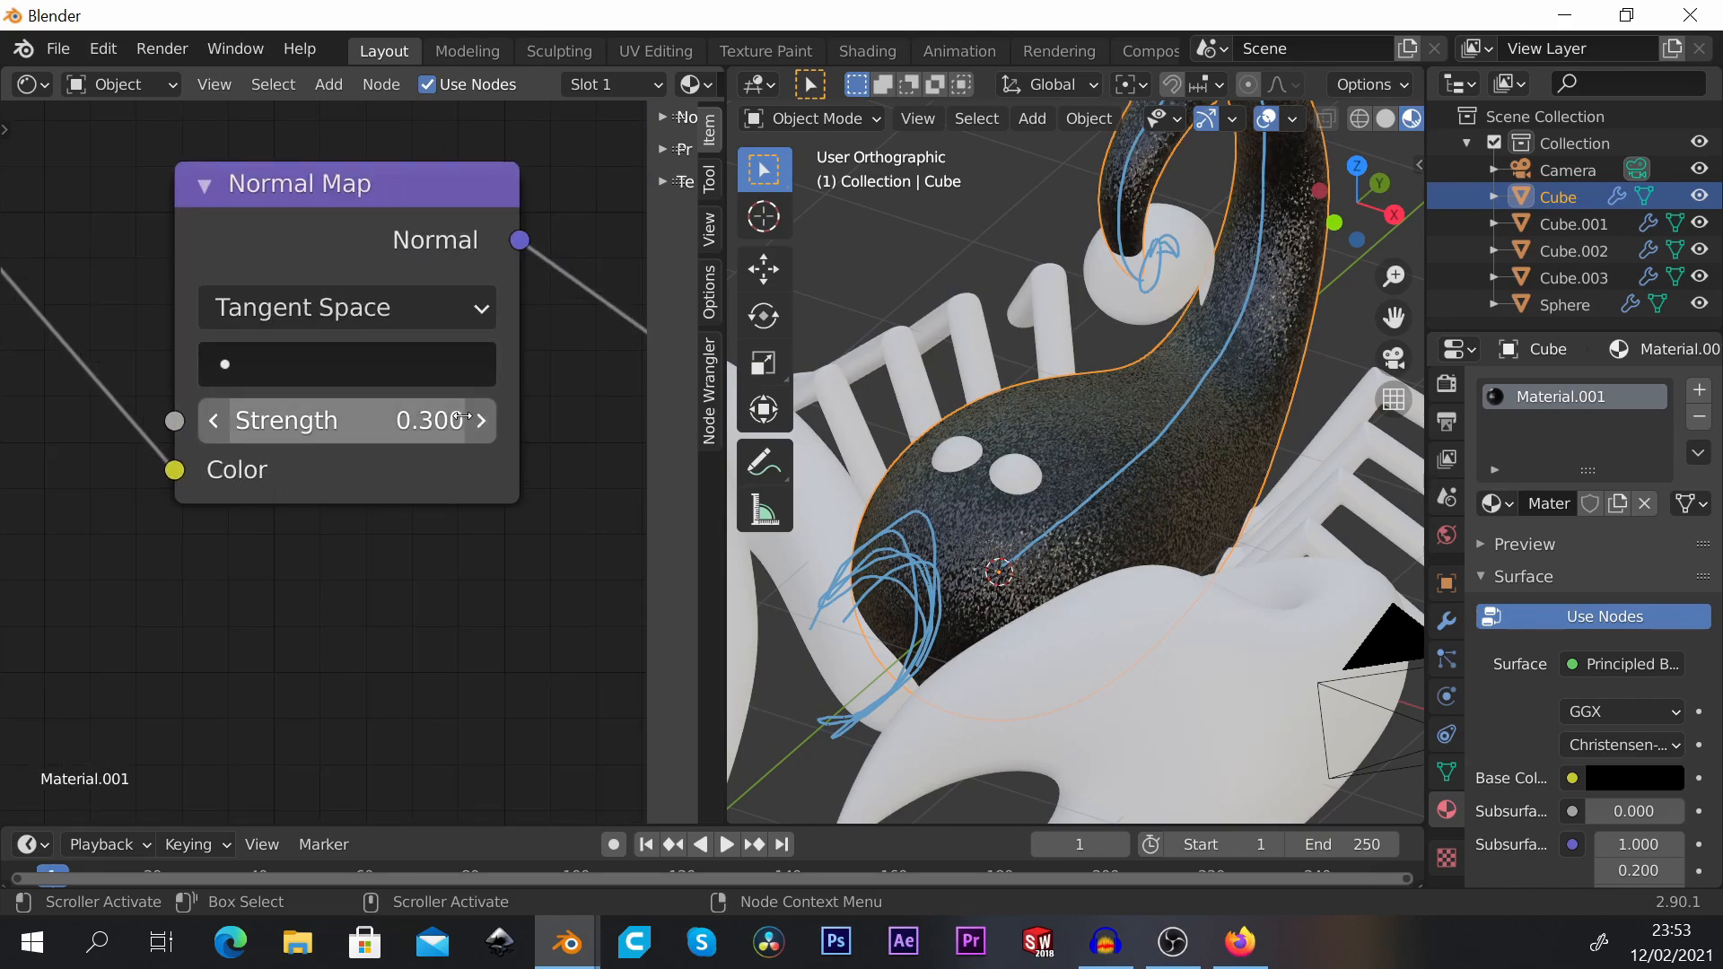
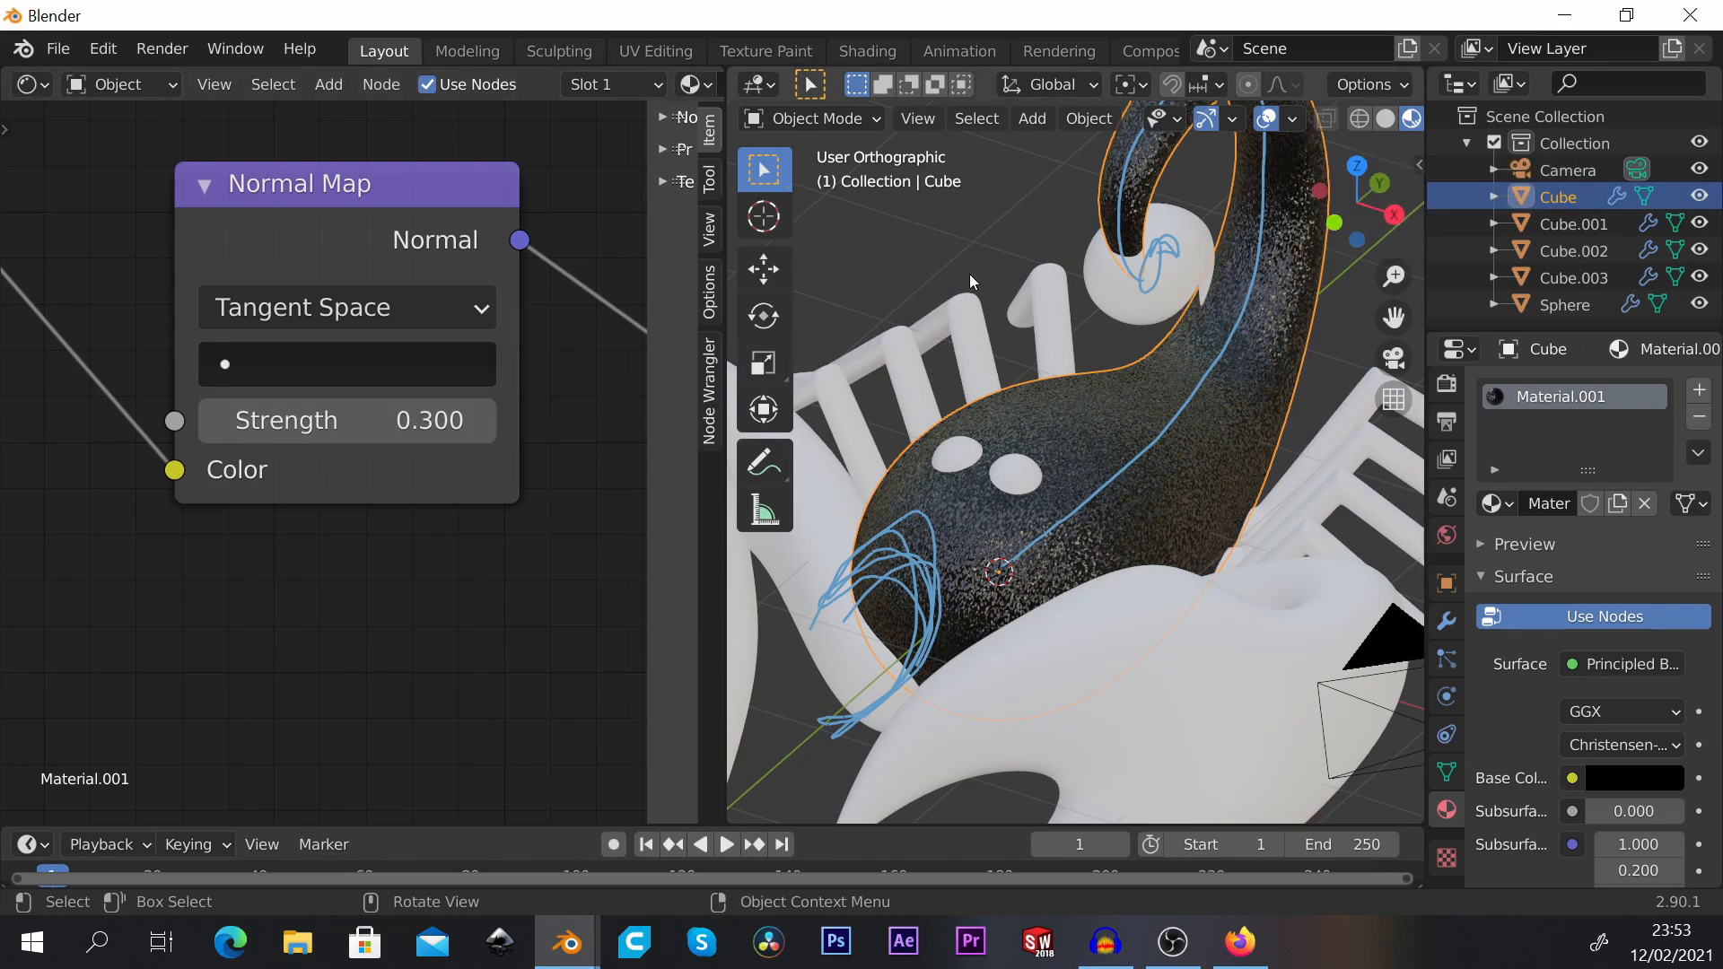
# Step: Look over the whole scorpion, reselect its body and set the Normal Map's strength to 0.2
pyautogui.click(871, 207)
pyautogui.scroll(-5, 969, 332)
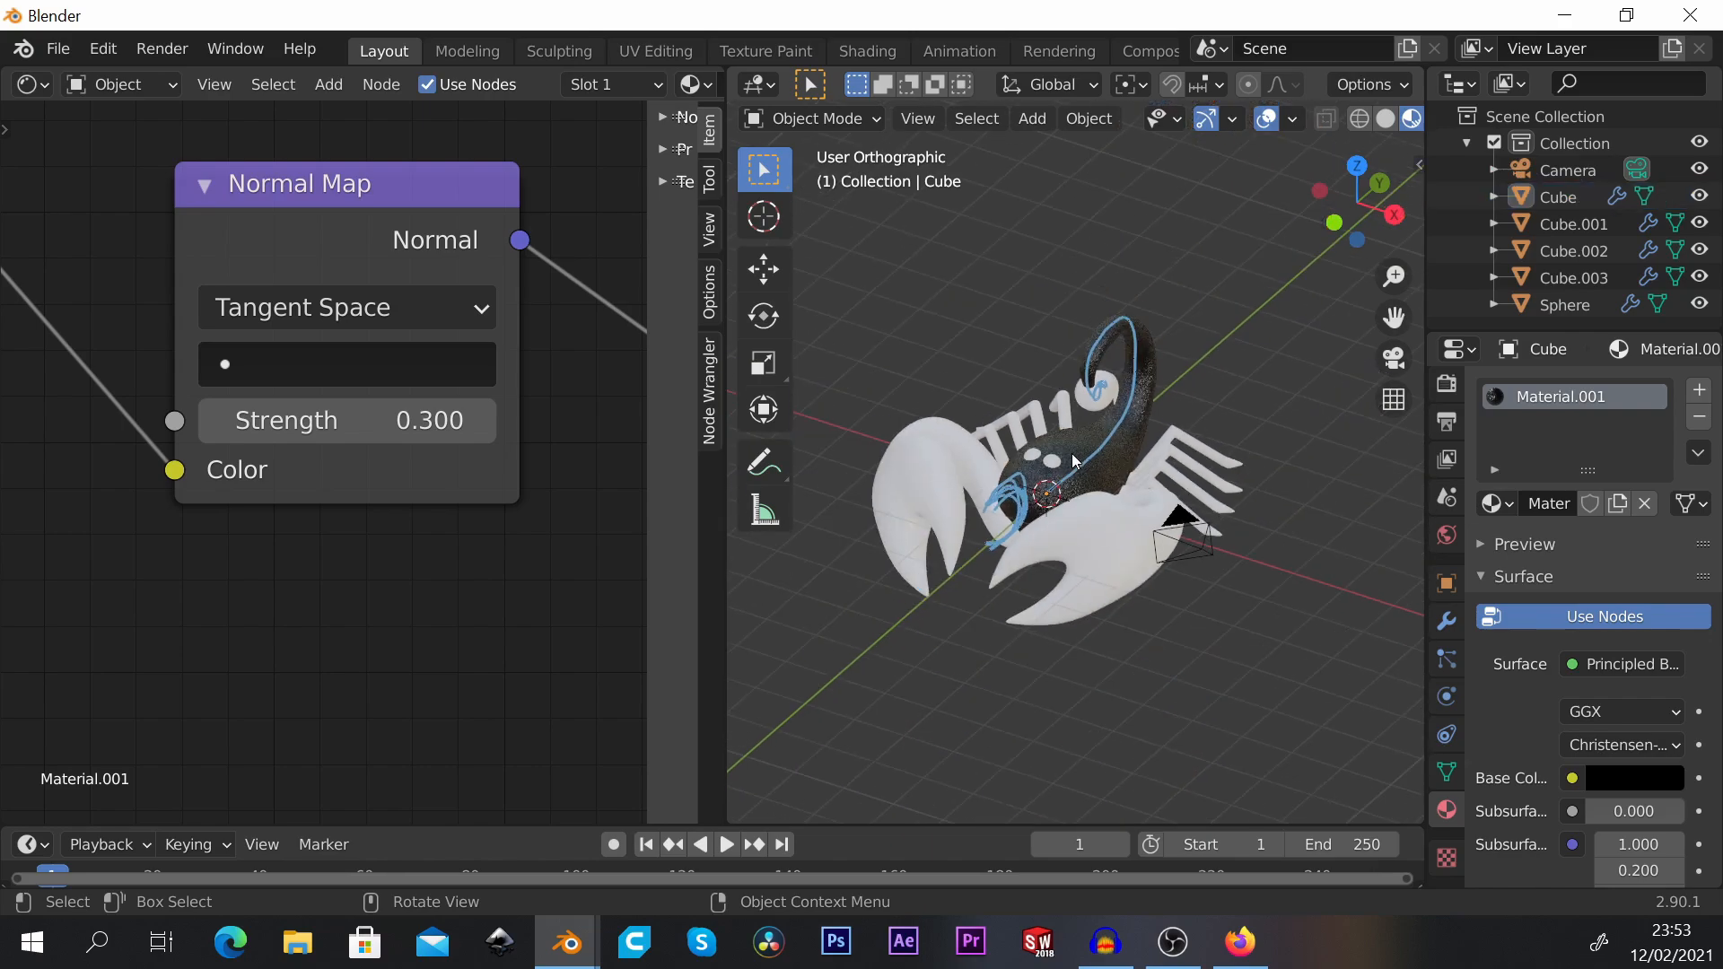
pyautogui.scroll(2, 1081, 466)
pyautogui.moveTo(1084, 471)
pyautogui.mouseDown(button='middle')
pyautogui.moveTo(1265, 504)
pyautogui.moveTo(1064, 491)
pyautogui.moveTo(1075, 504)
pyautogui.mouseUp(button='middle')
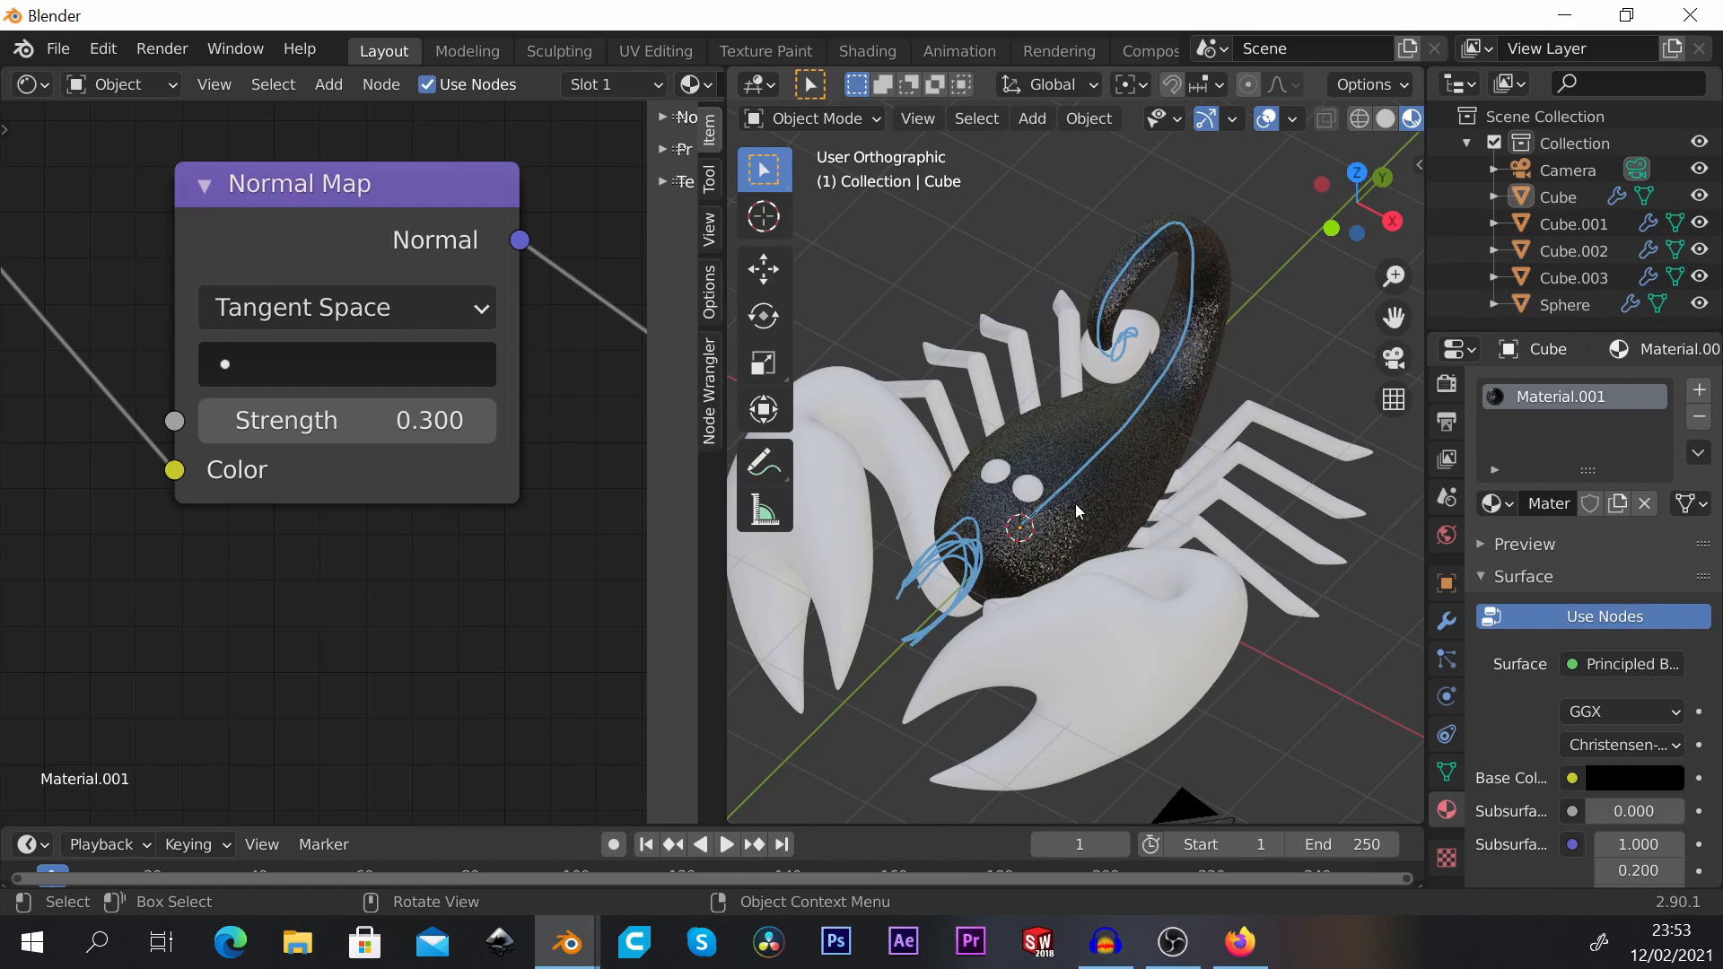
pyautogui.click(1245, 362)
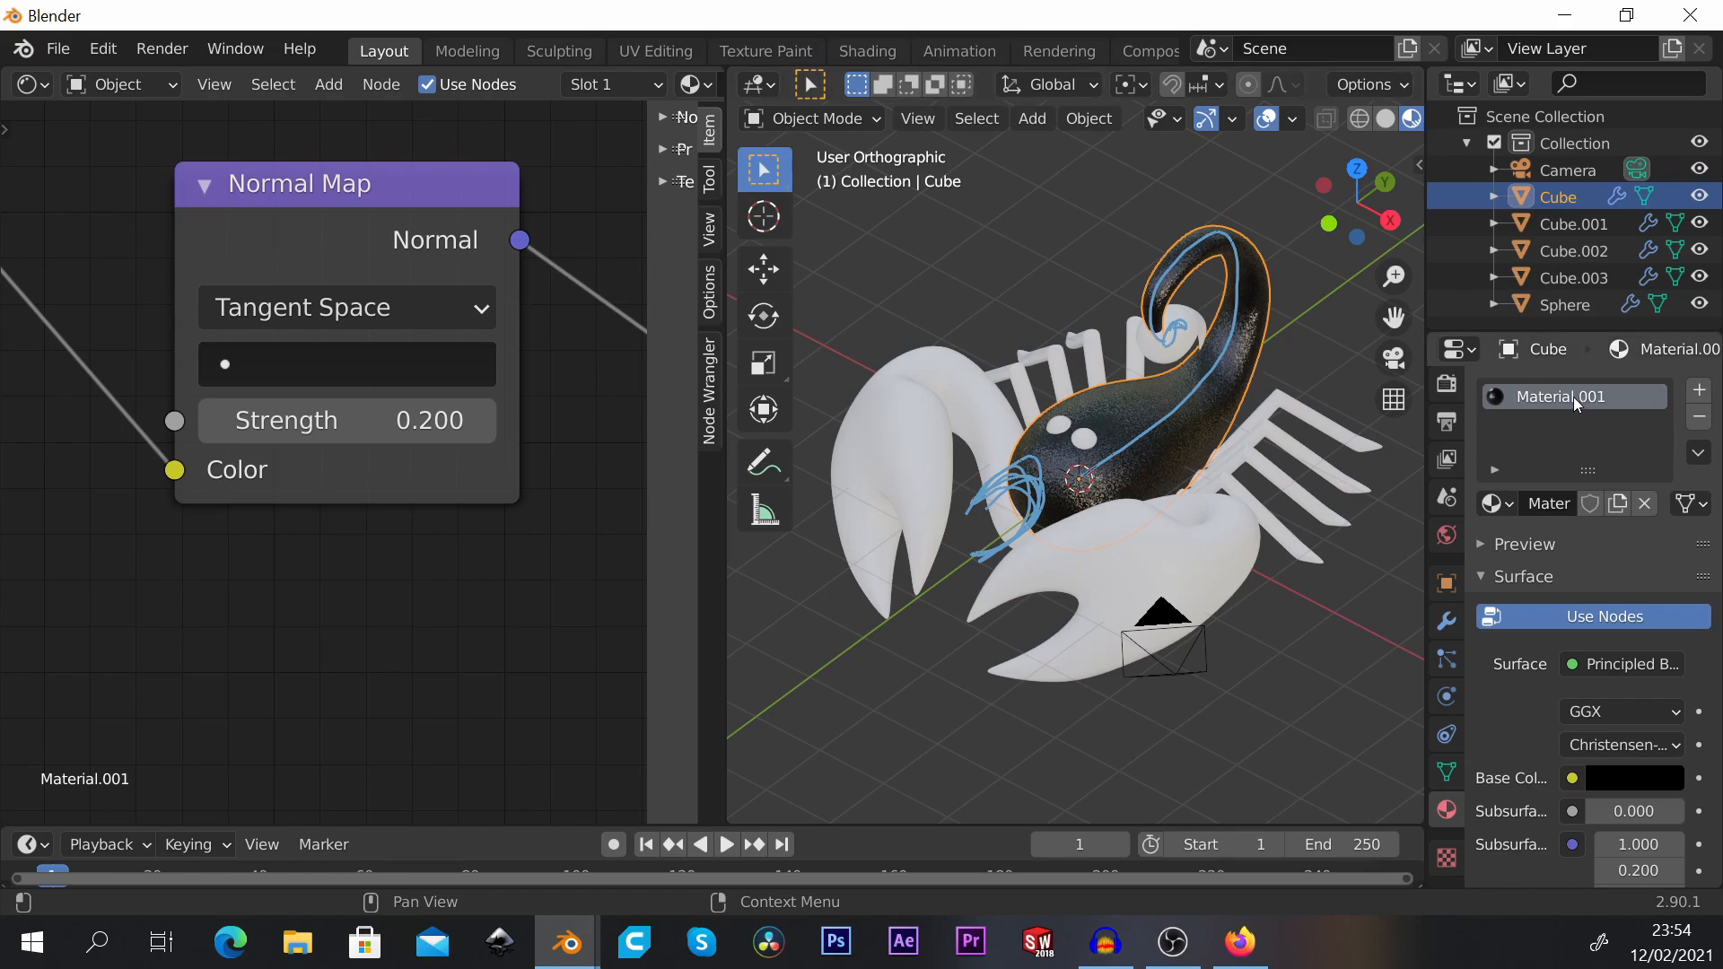
# Step: Rename the scorpion body's material as "body"
pyautogui.doubleClick(1546, 397)
pyautogui.write('body')
pyautogui.press('Return')
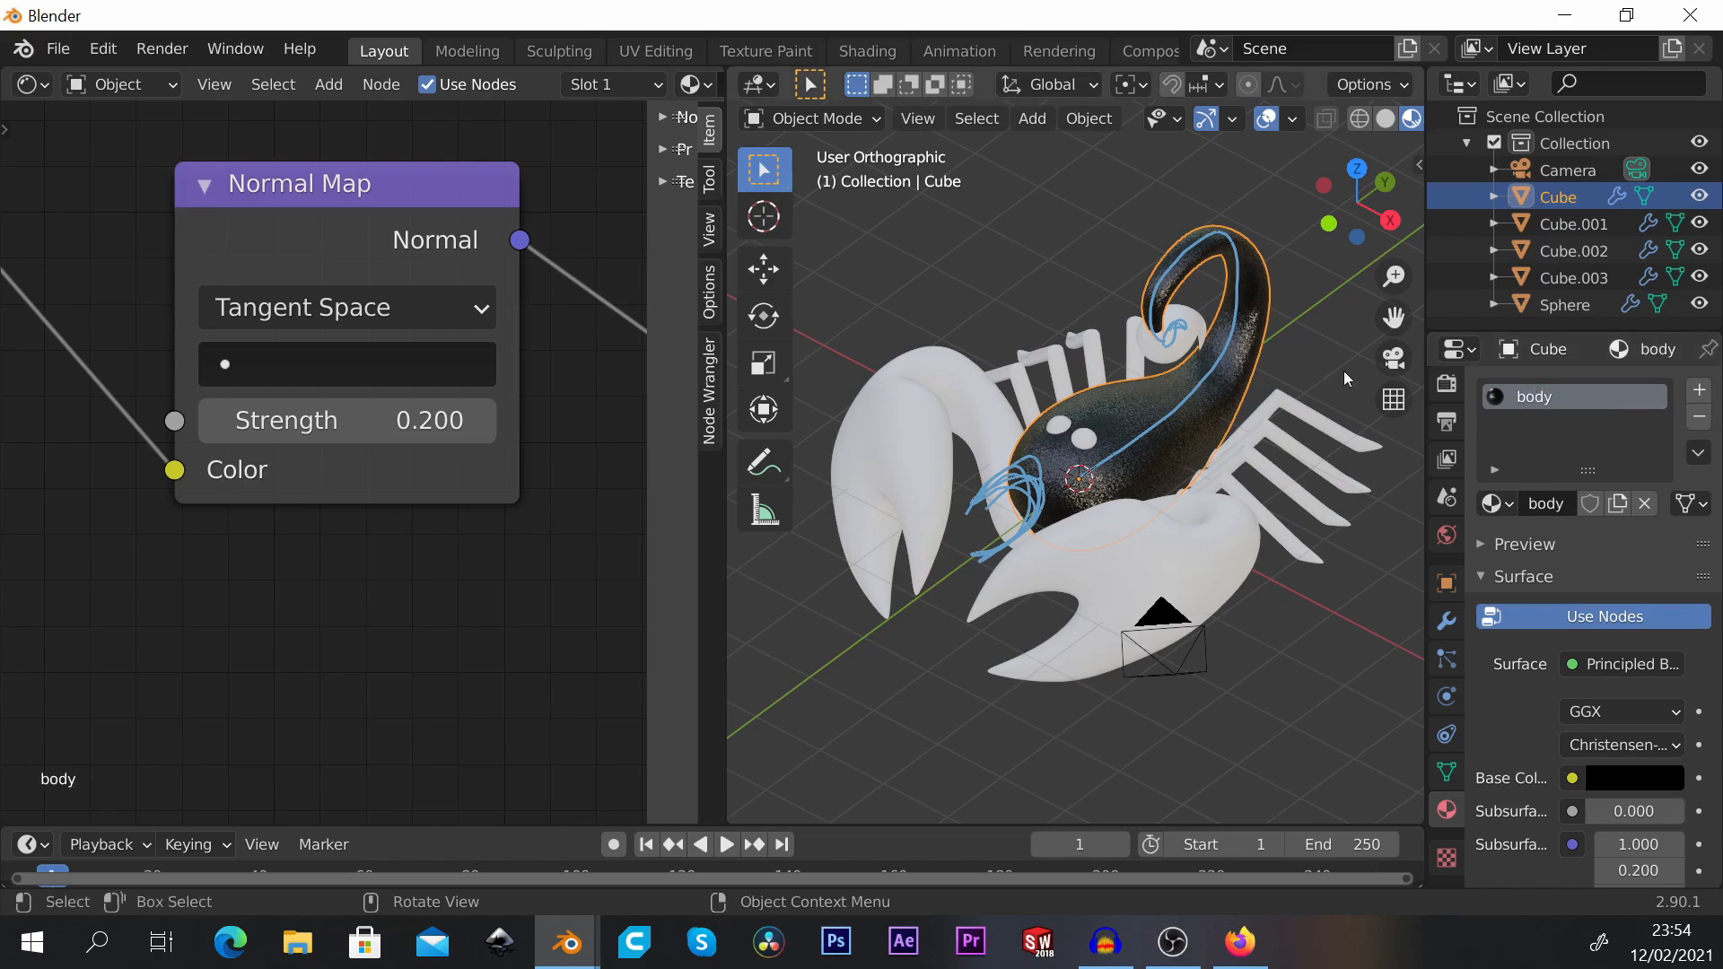
# Step: Assign the existing "body" material to the scorpion's legs (Cube.003) and check the surface up close
pyautogui.click(1278, 434)
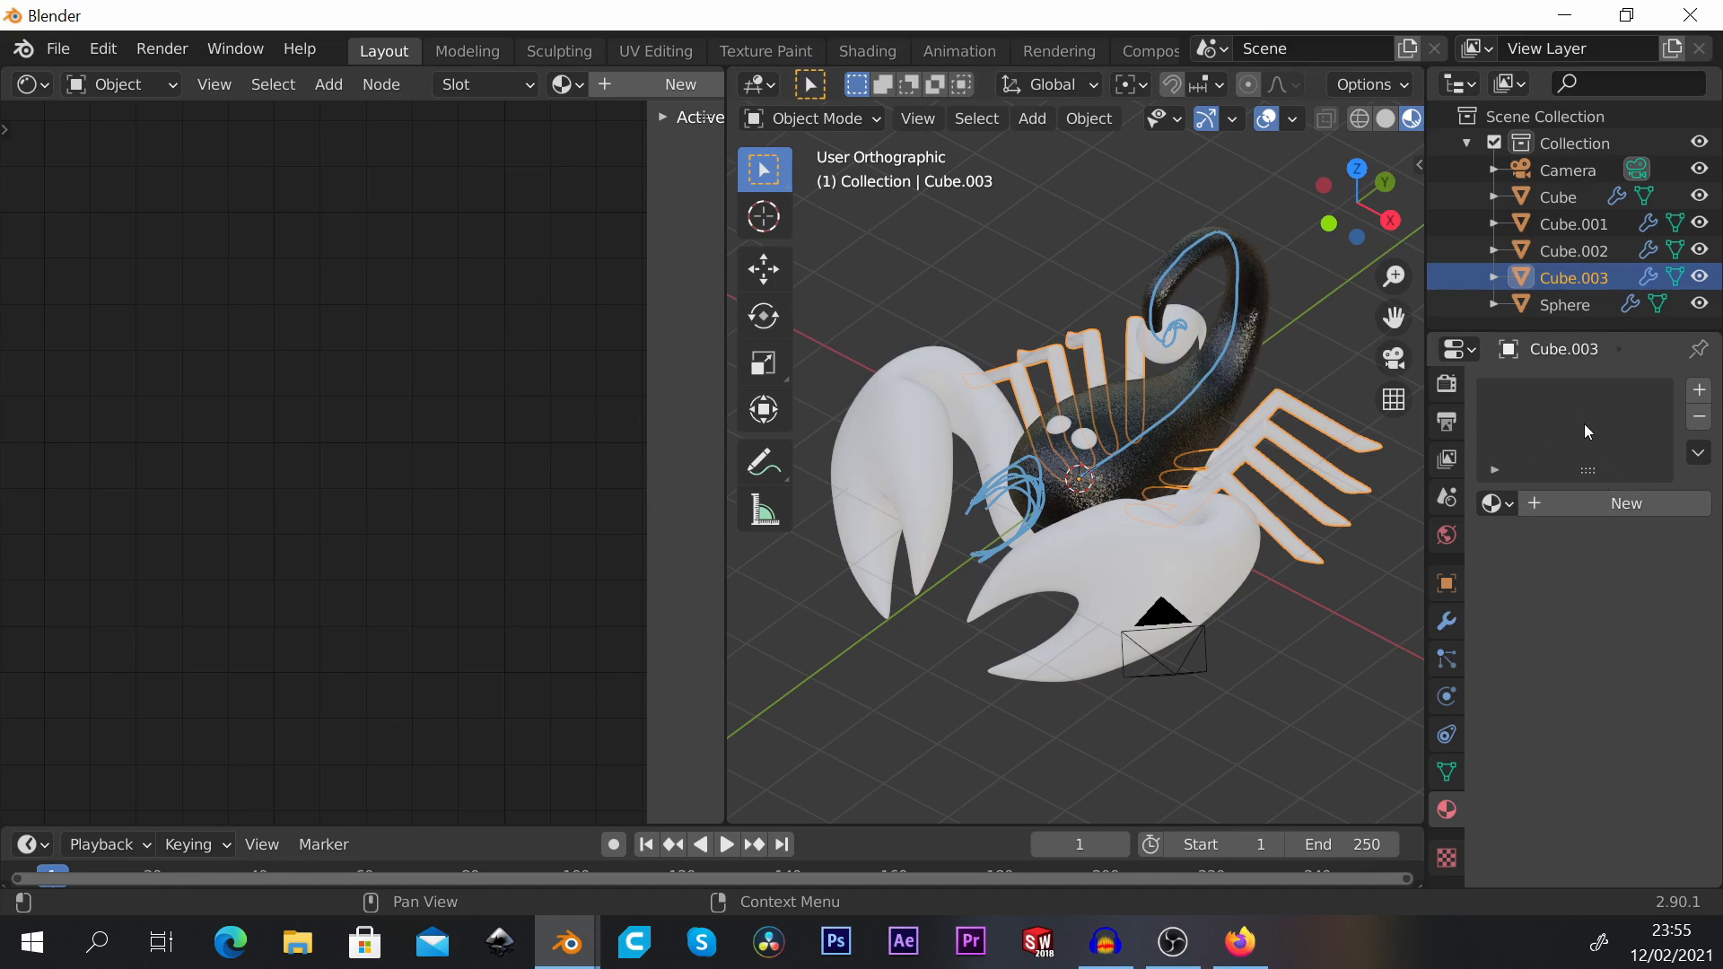
pyautogui.click(1506, 508)
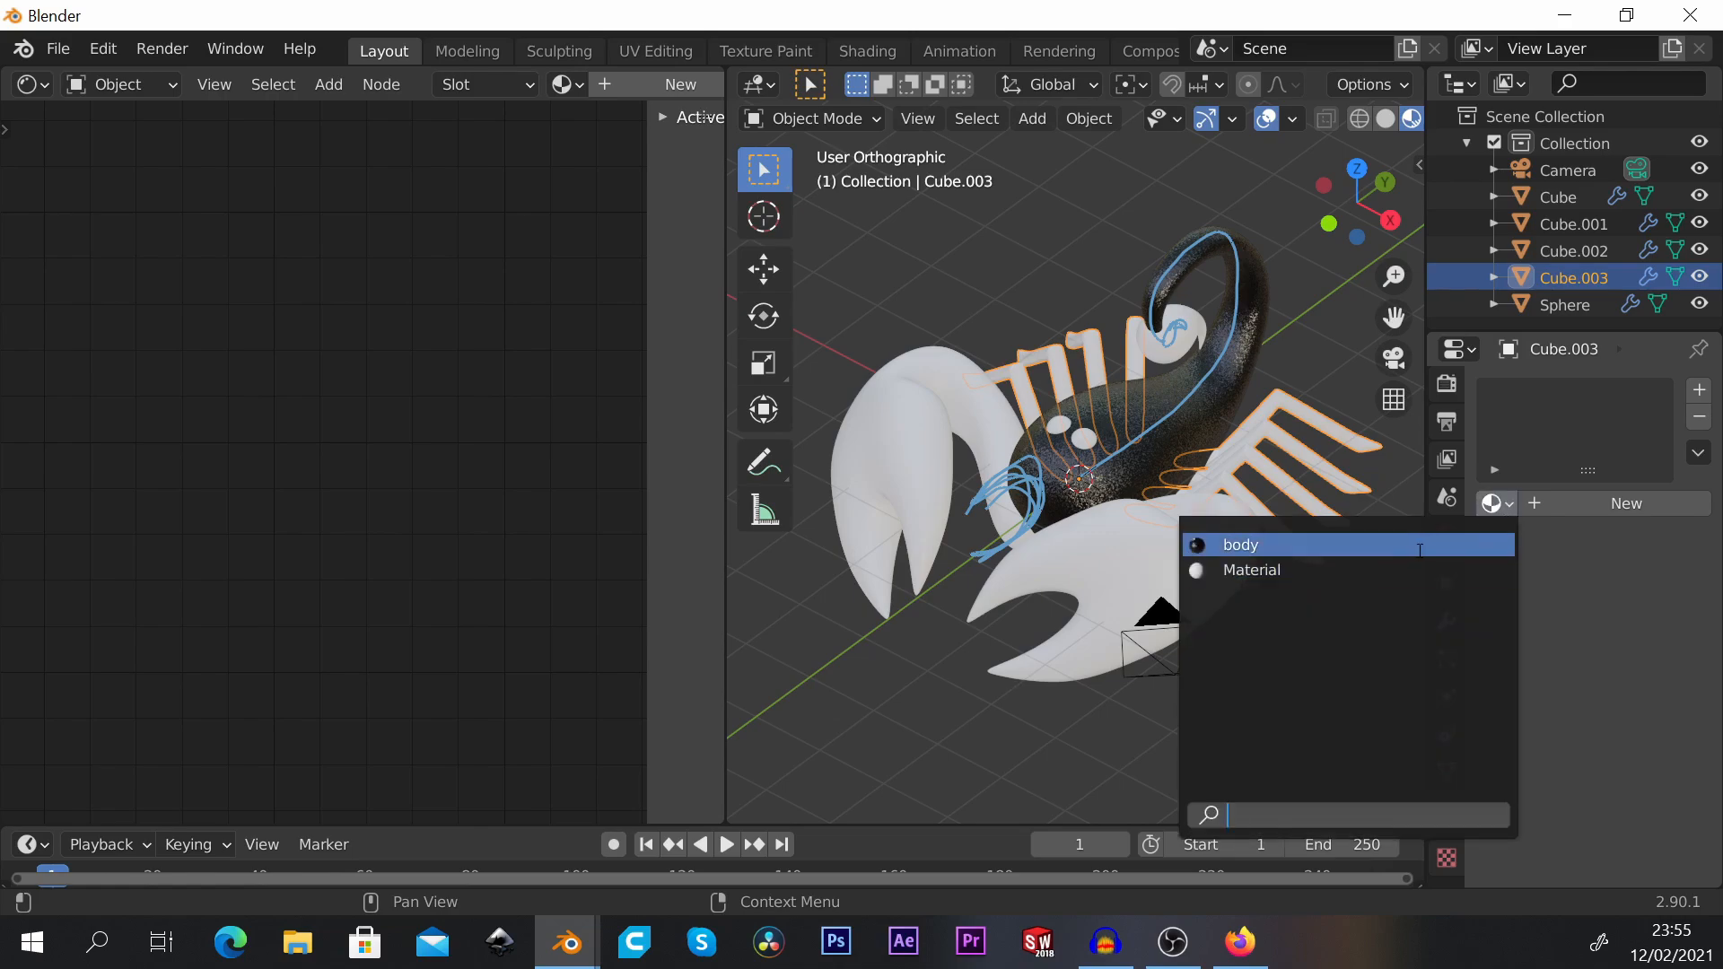
pyautogui.click(1331, 546)
pyautogui.scroll(8, 1286, 442)
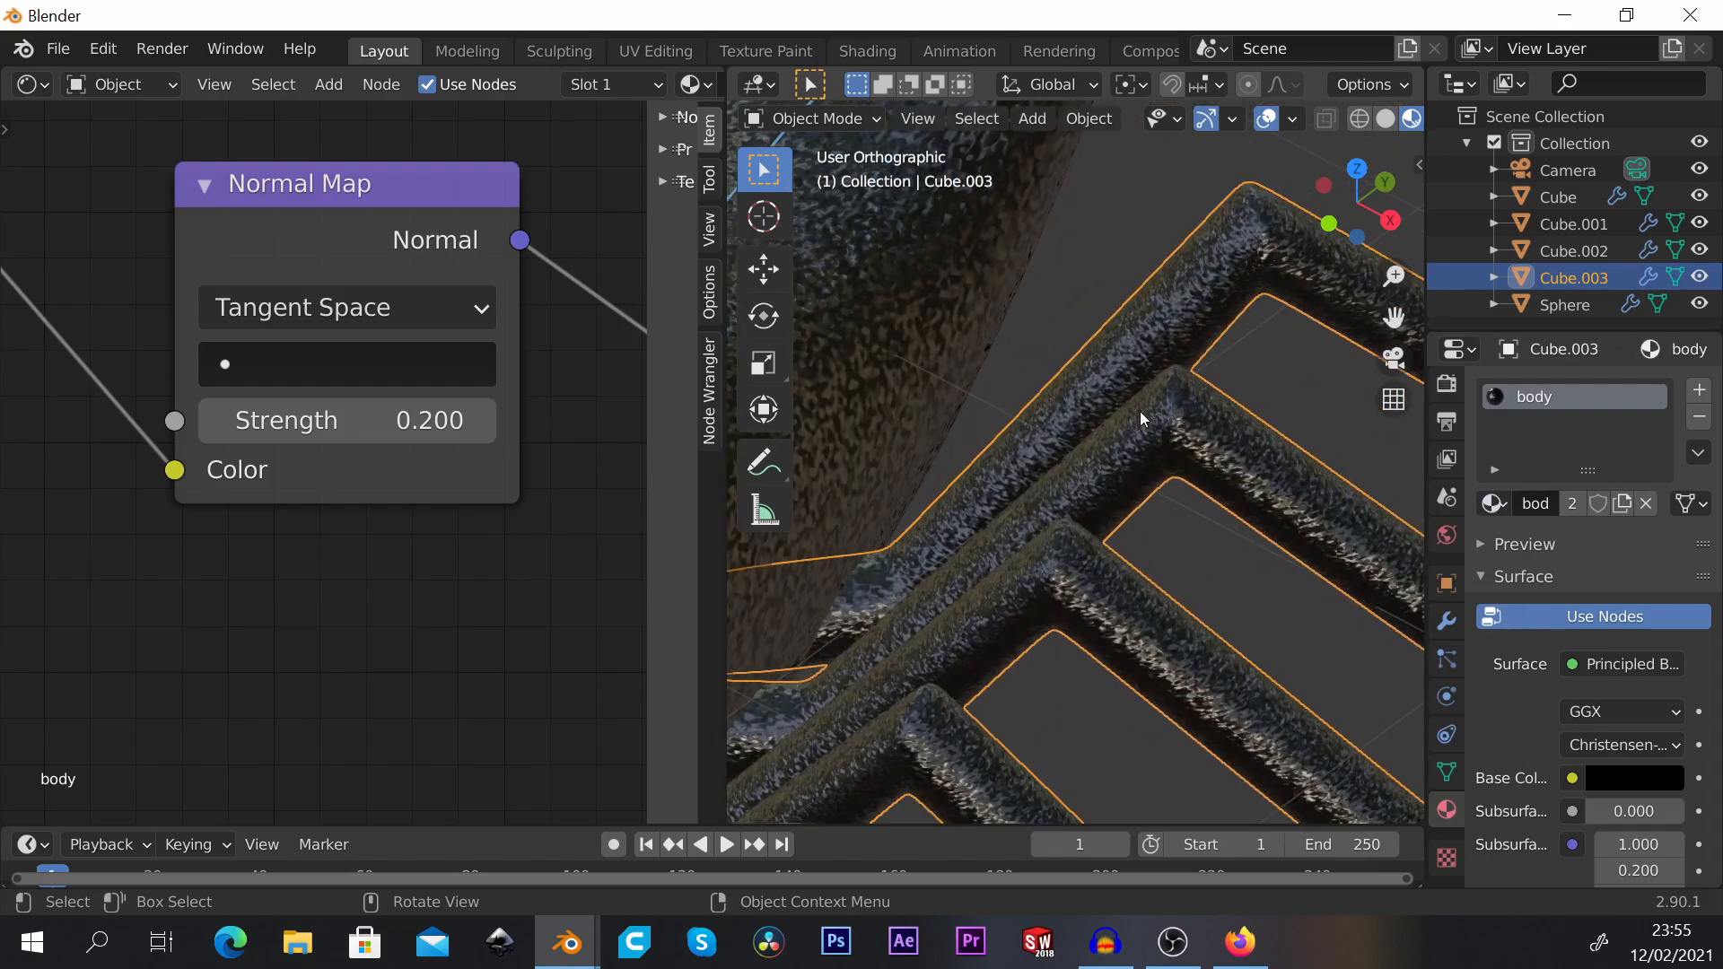
pyautogui.scroll(-8, 1169, 425)
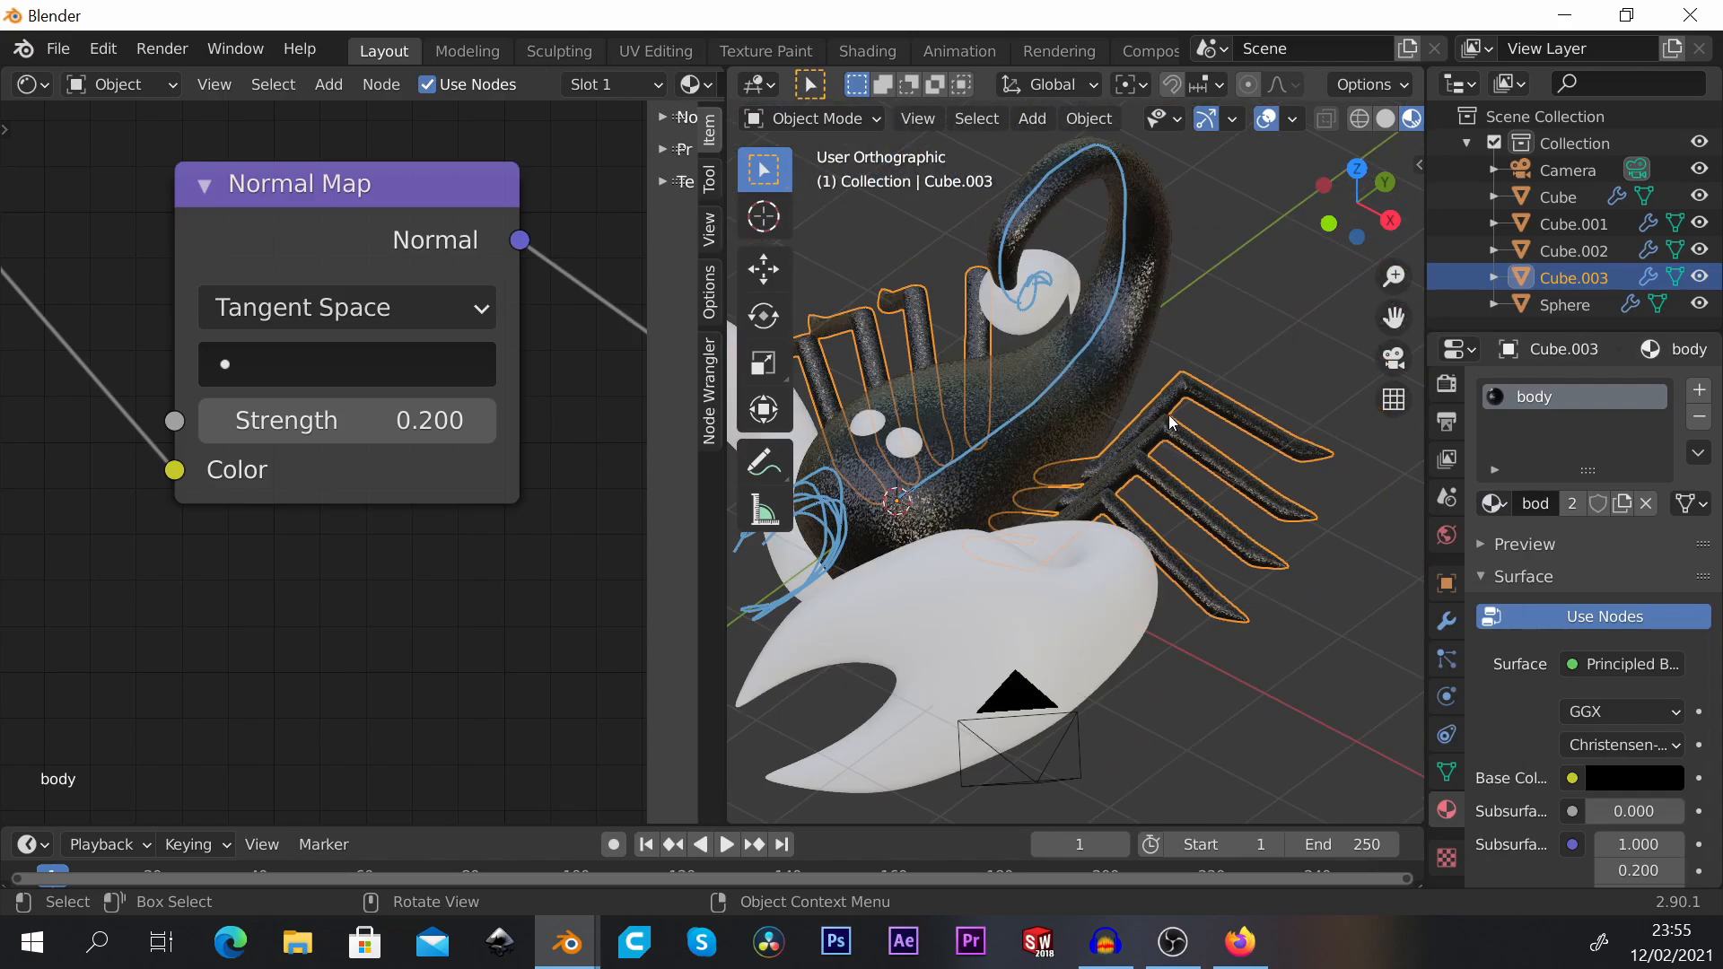
# Step: Assign the existing "body" material to the scorpion's claws (Cube.002)
pyautogui.click(933, 585)
pyautogui.click(1494, 504)
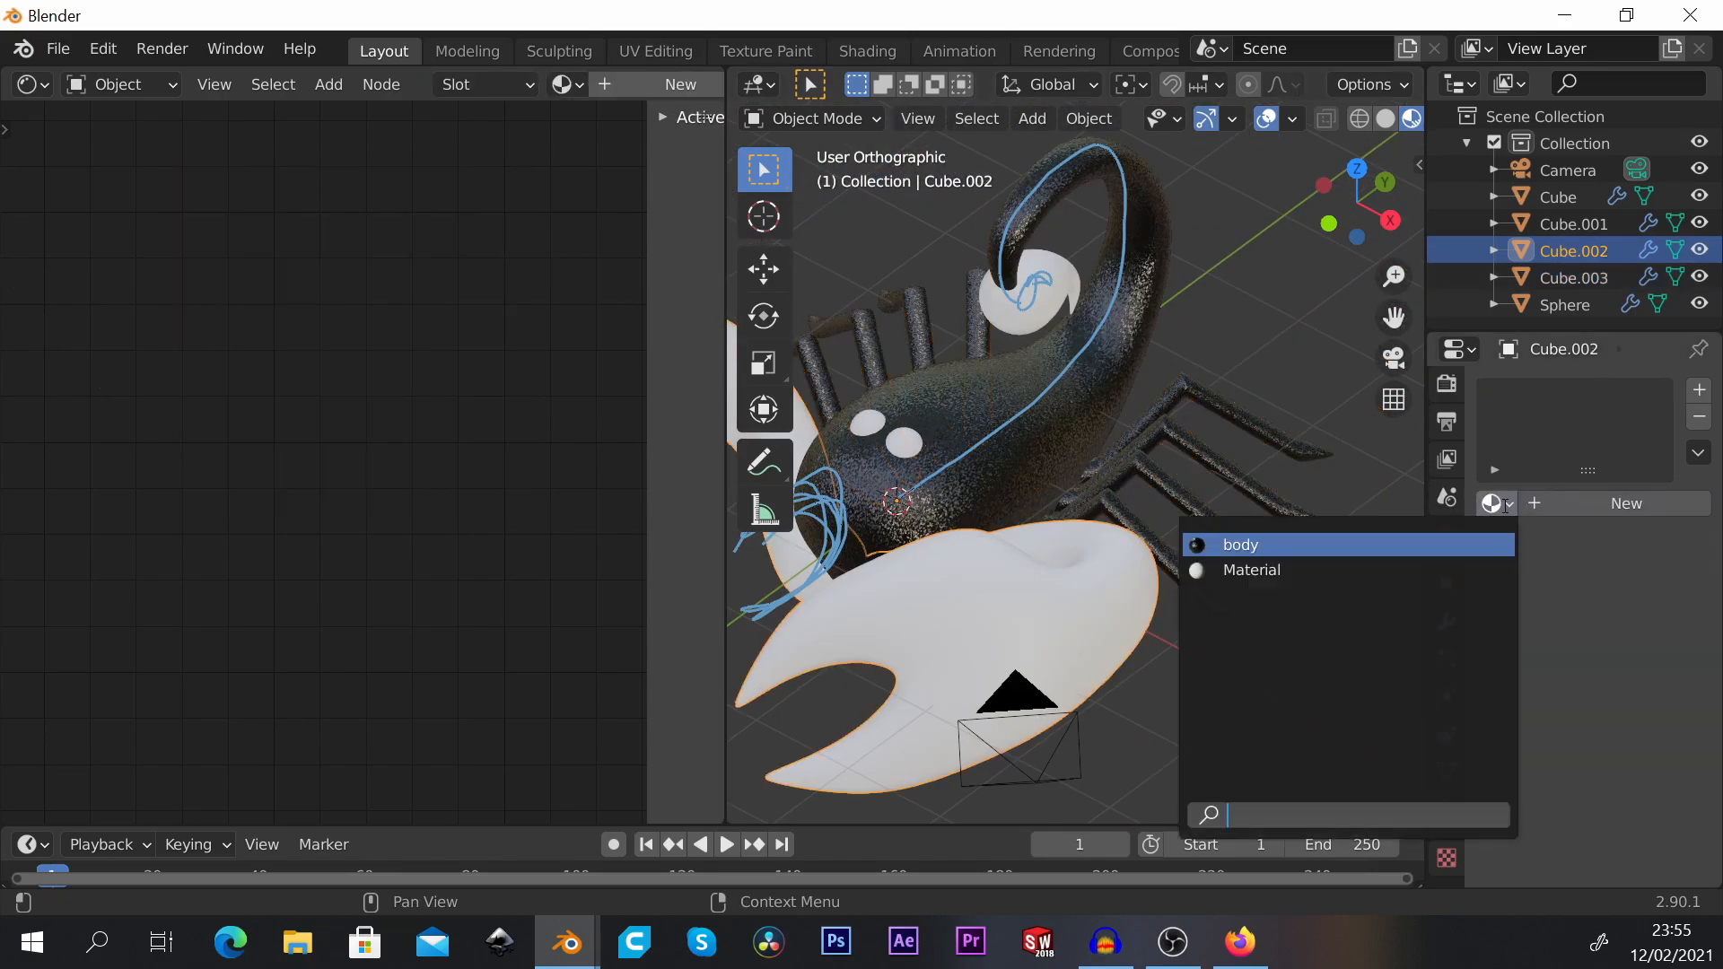
pyautogui.click(1344, 544)
pyautogui.scroll(-4, 1133, 449)
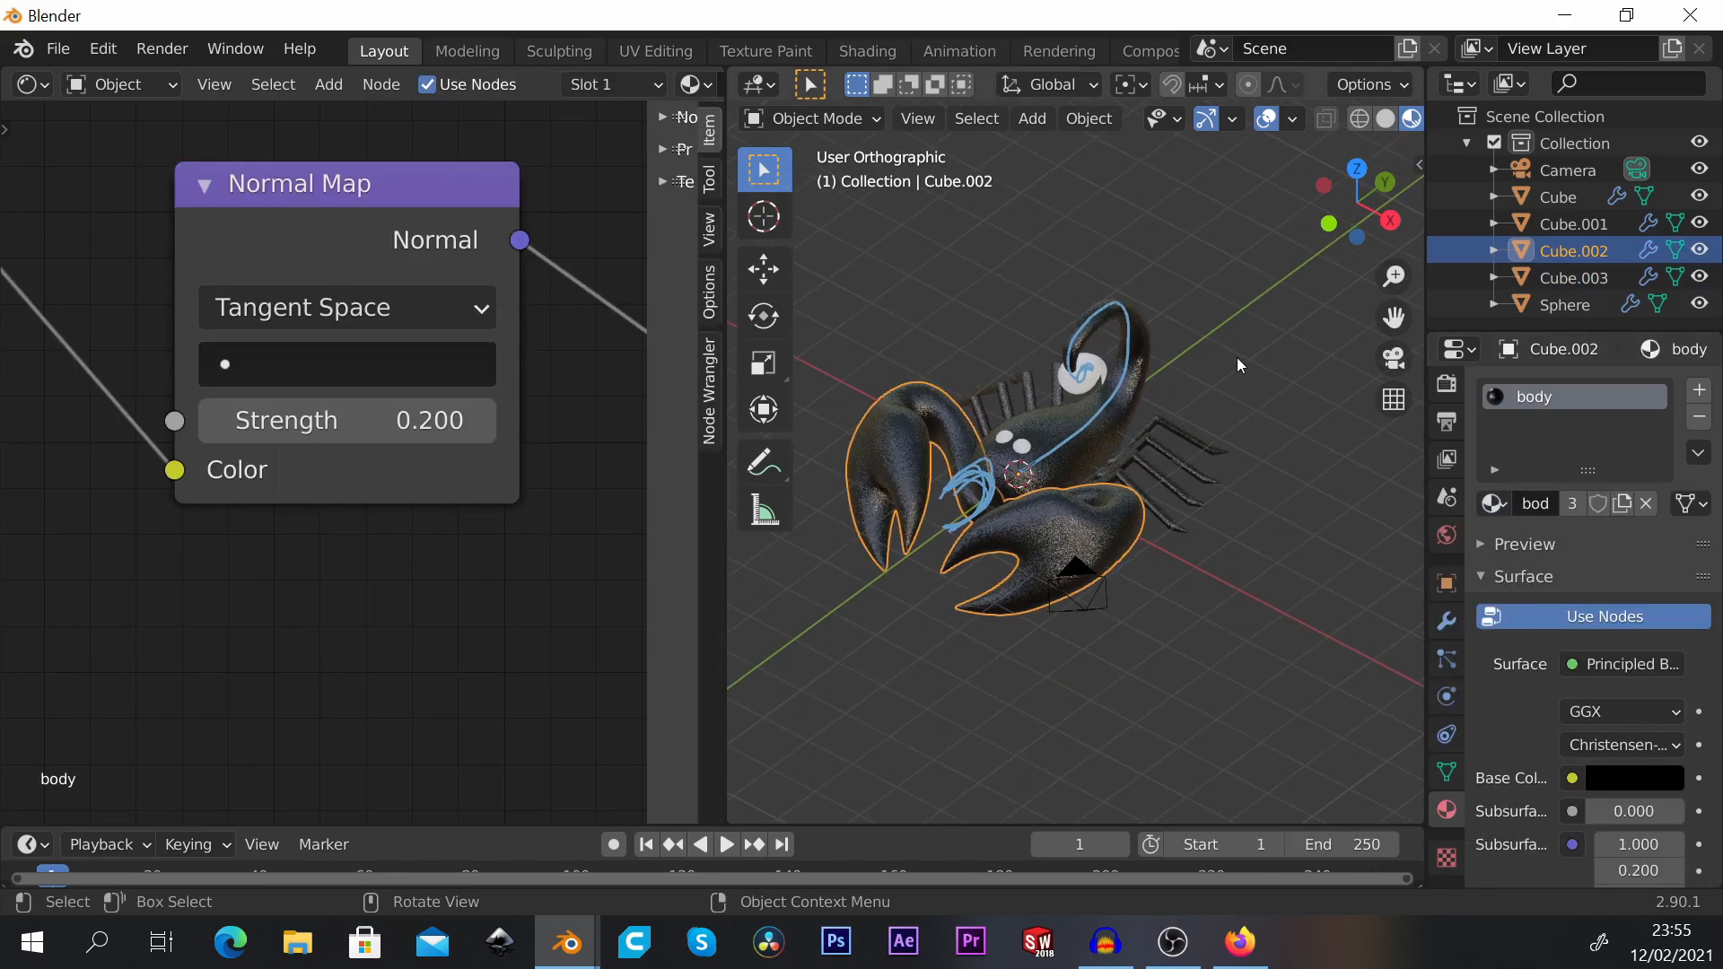
# Step: Select the stinger at the tip of the tail (Cube.001) and give it a new material
pyautogui.moveTo(1237, 357); pyautogui.dragTo(1086, 451, button='middle')
pyautogui.scroll(5, 1100, 466)
pyautogui.moveTo(1133, 514); pyautogui.dragTo(1106, 519, button='middle')
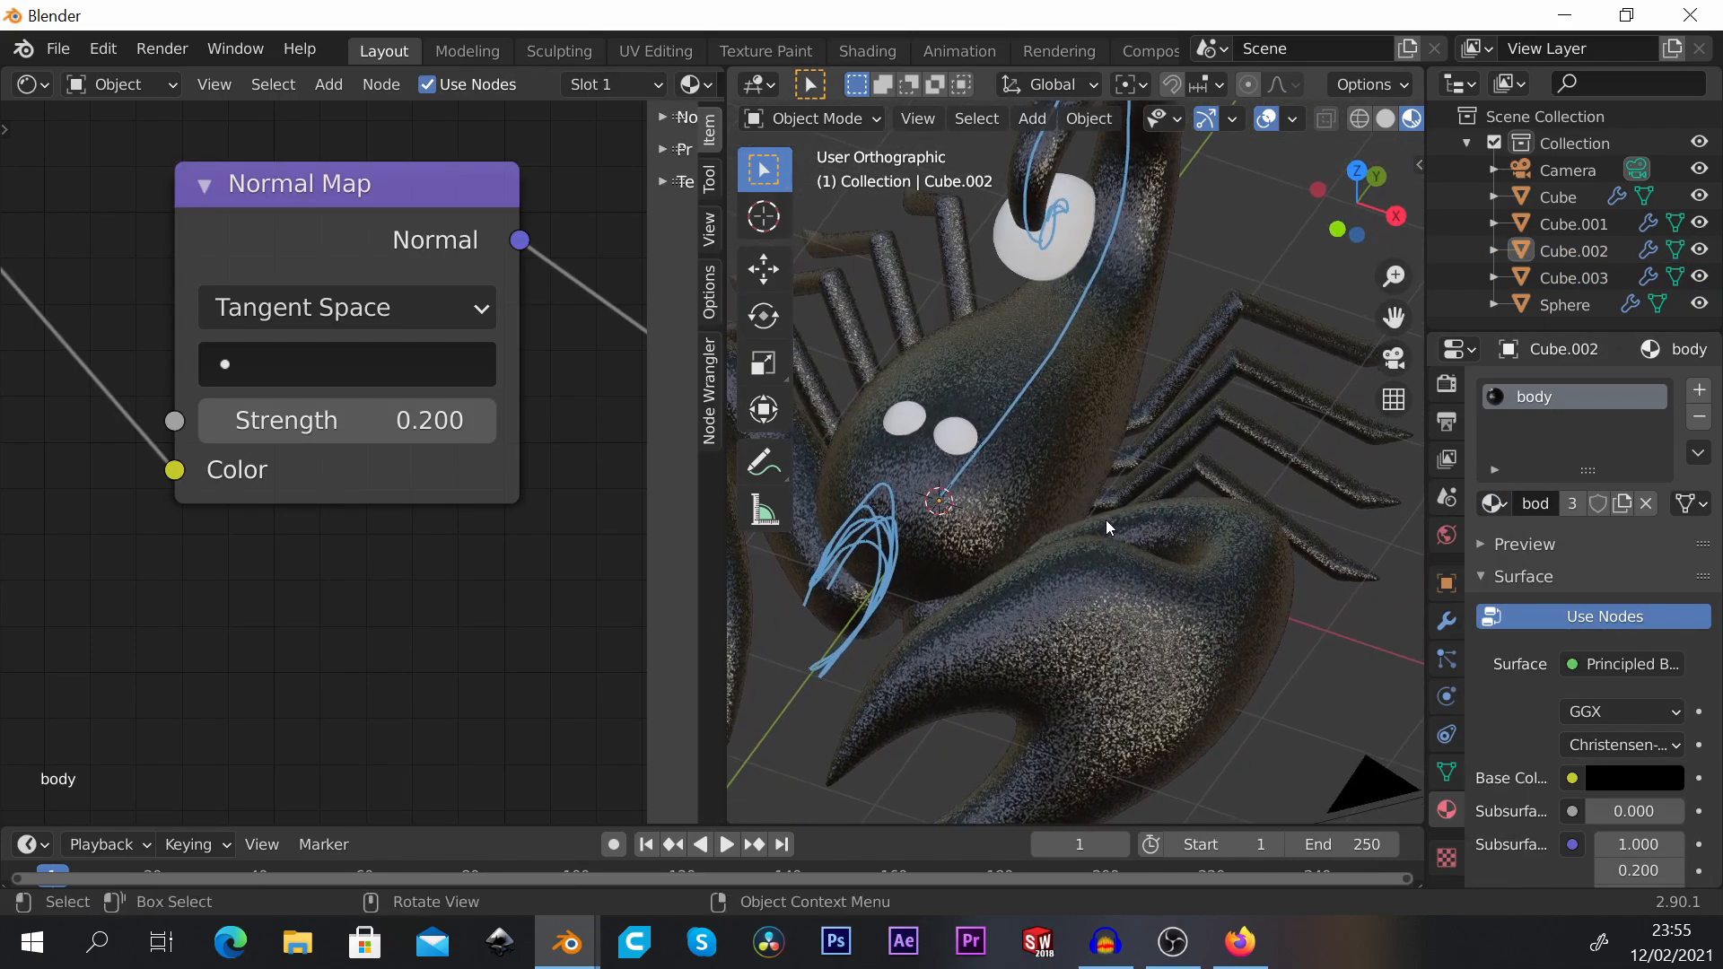
pyautogui.scroll(-1, 1104, 516)
pyautogui.click(1085, 292)
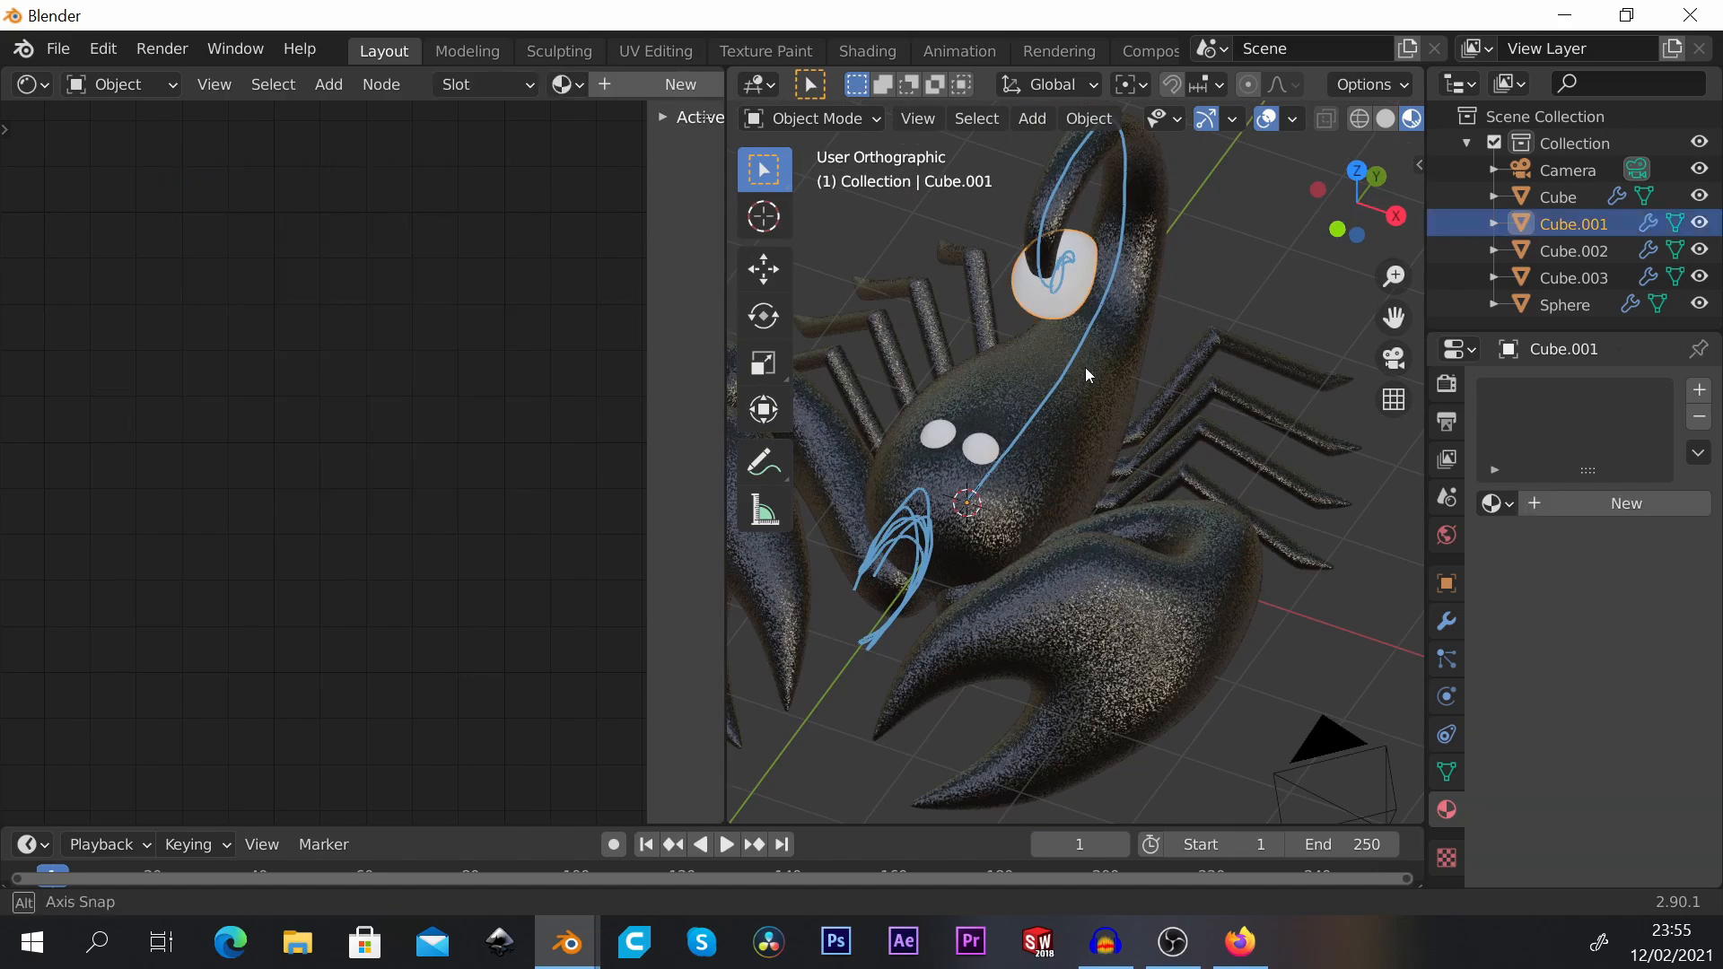
pyautogui.moveTo(1085, 368); pyautogui.dragTo(1124, 377, button='middle')
pyautogui.scroll(3, 1119, 190)
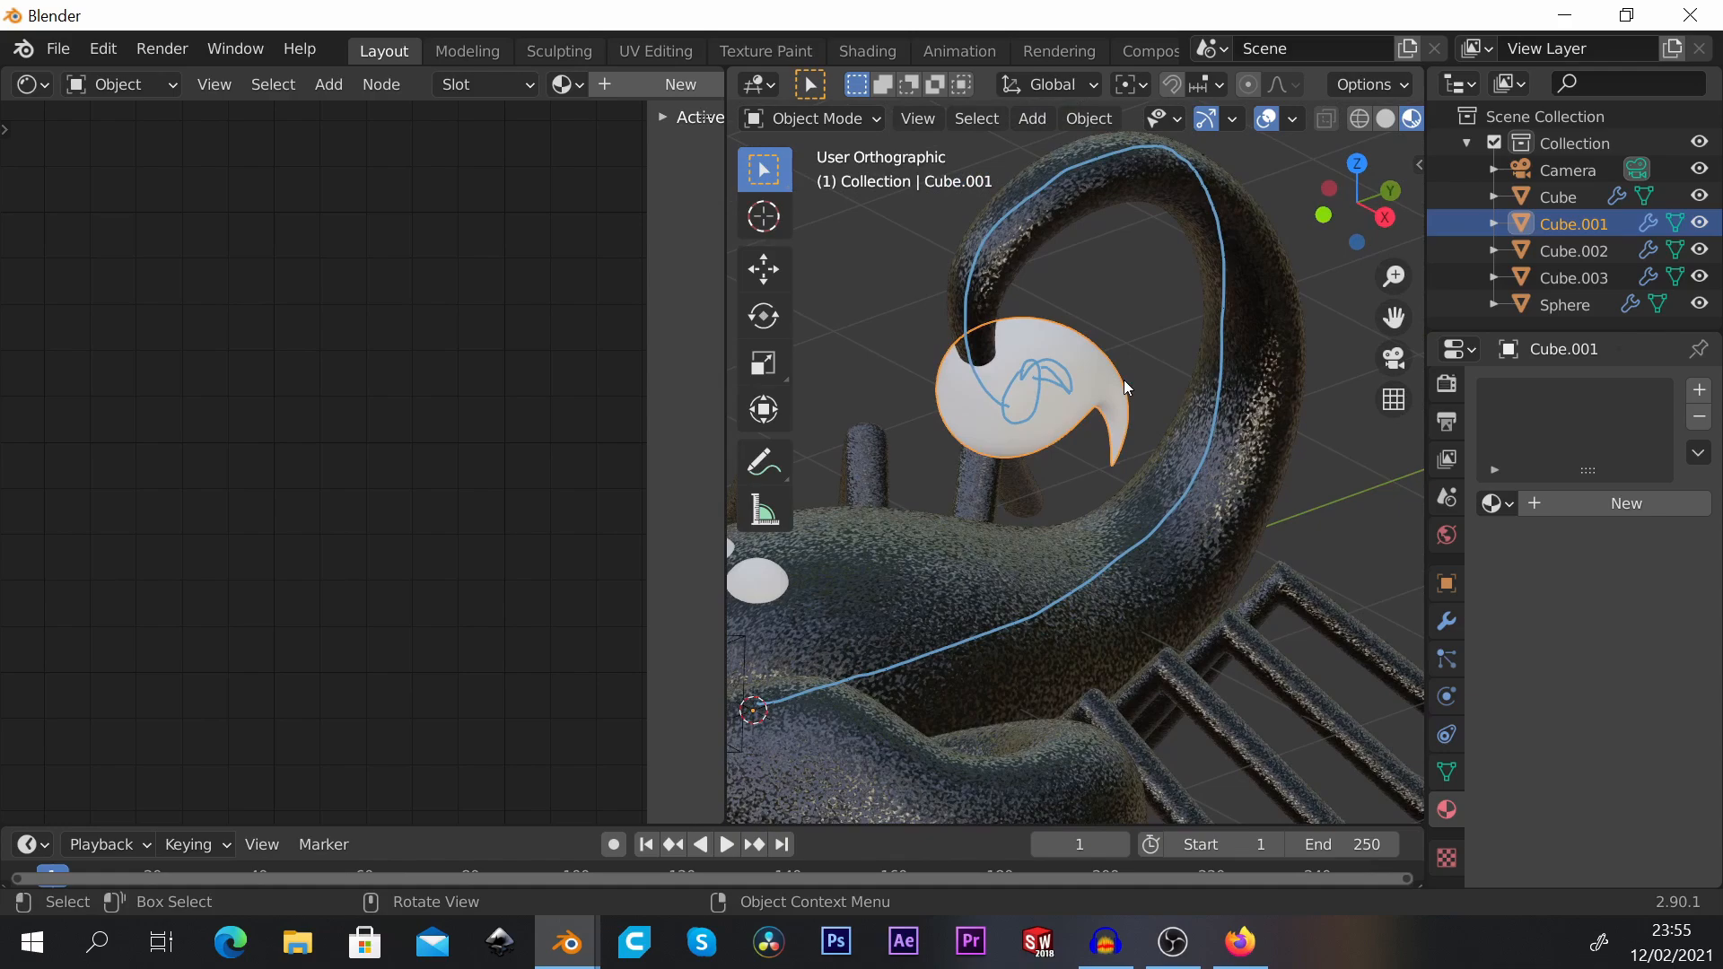
pyautogui.scroll(-2, 1116, 481)
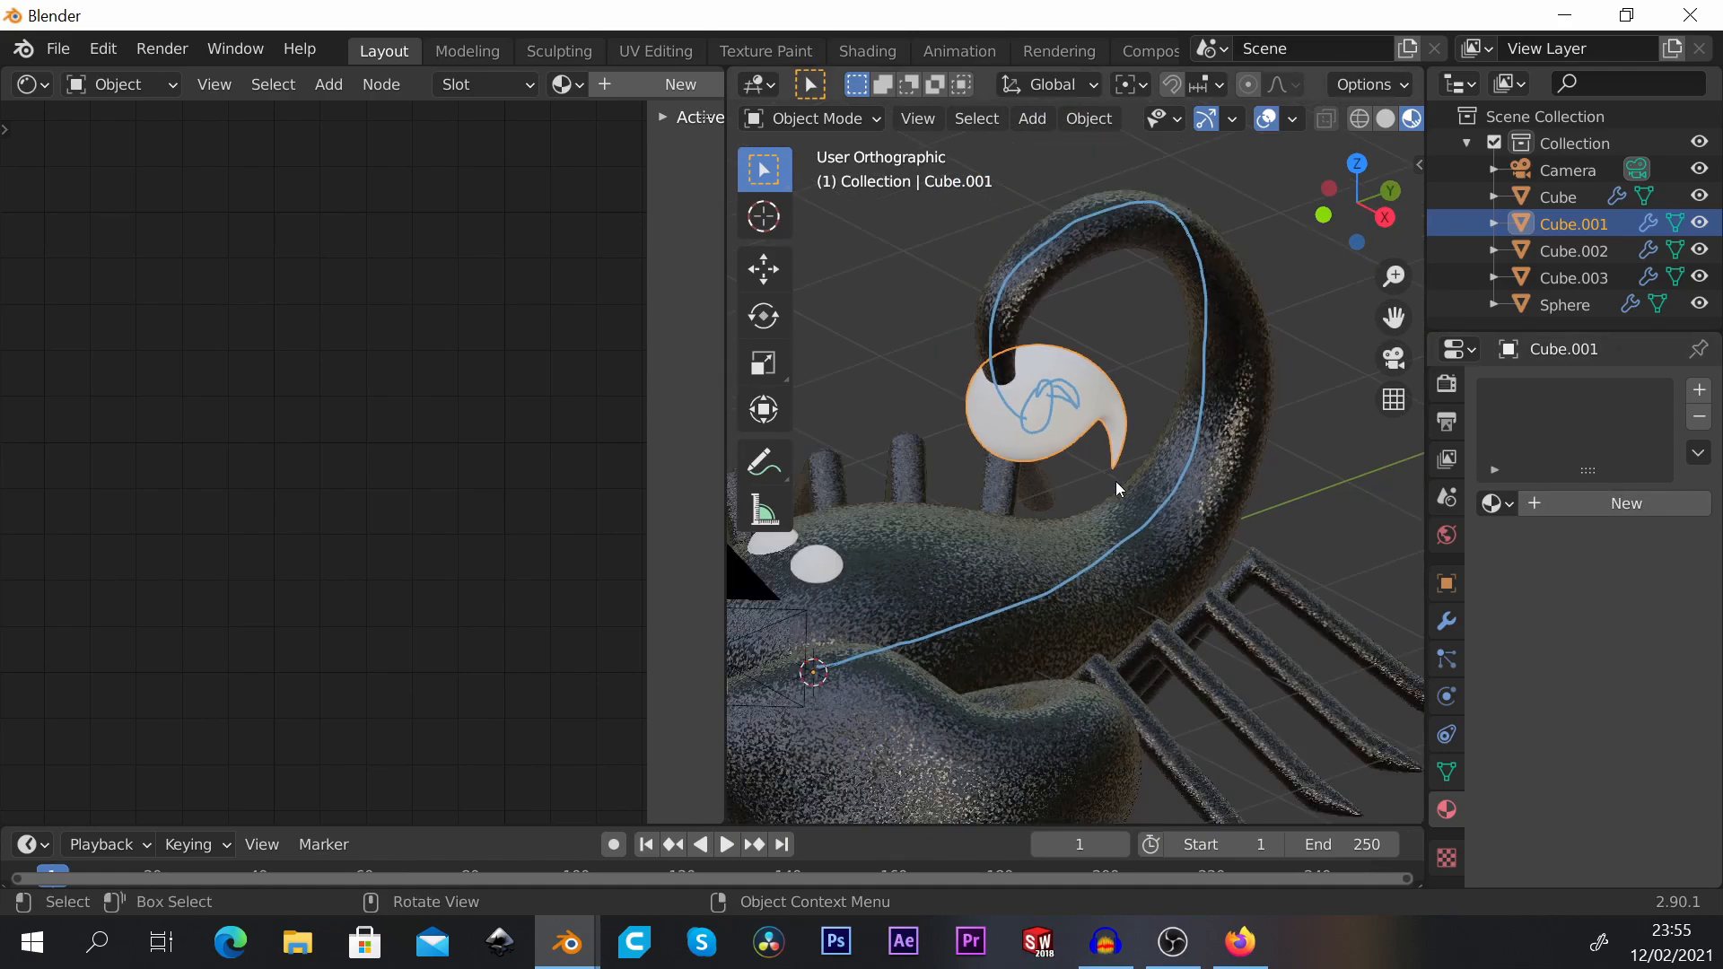
pyautogui.moveTo(1116, 481); pyautogui.dragTo(1102, 418, button='middle')
pyautogui.scroll(2, 1091, 411)
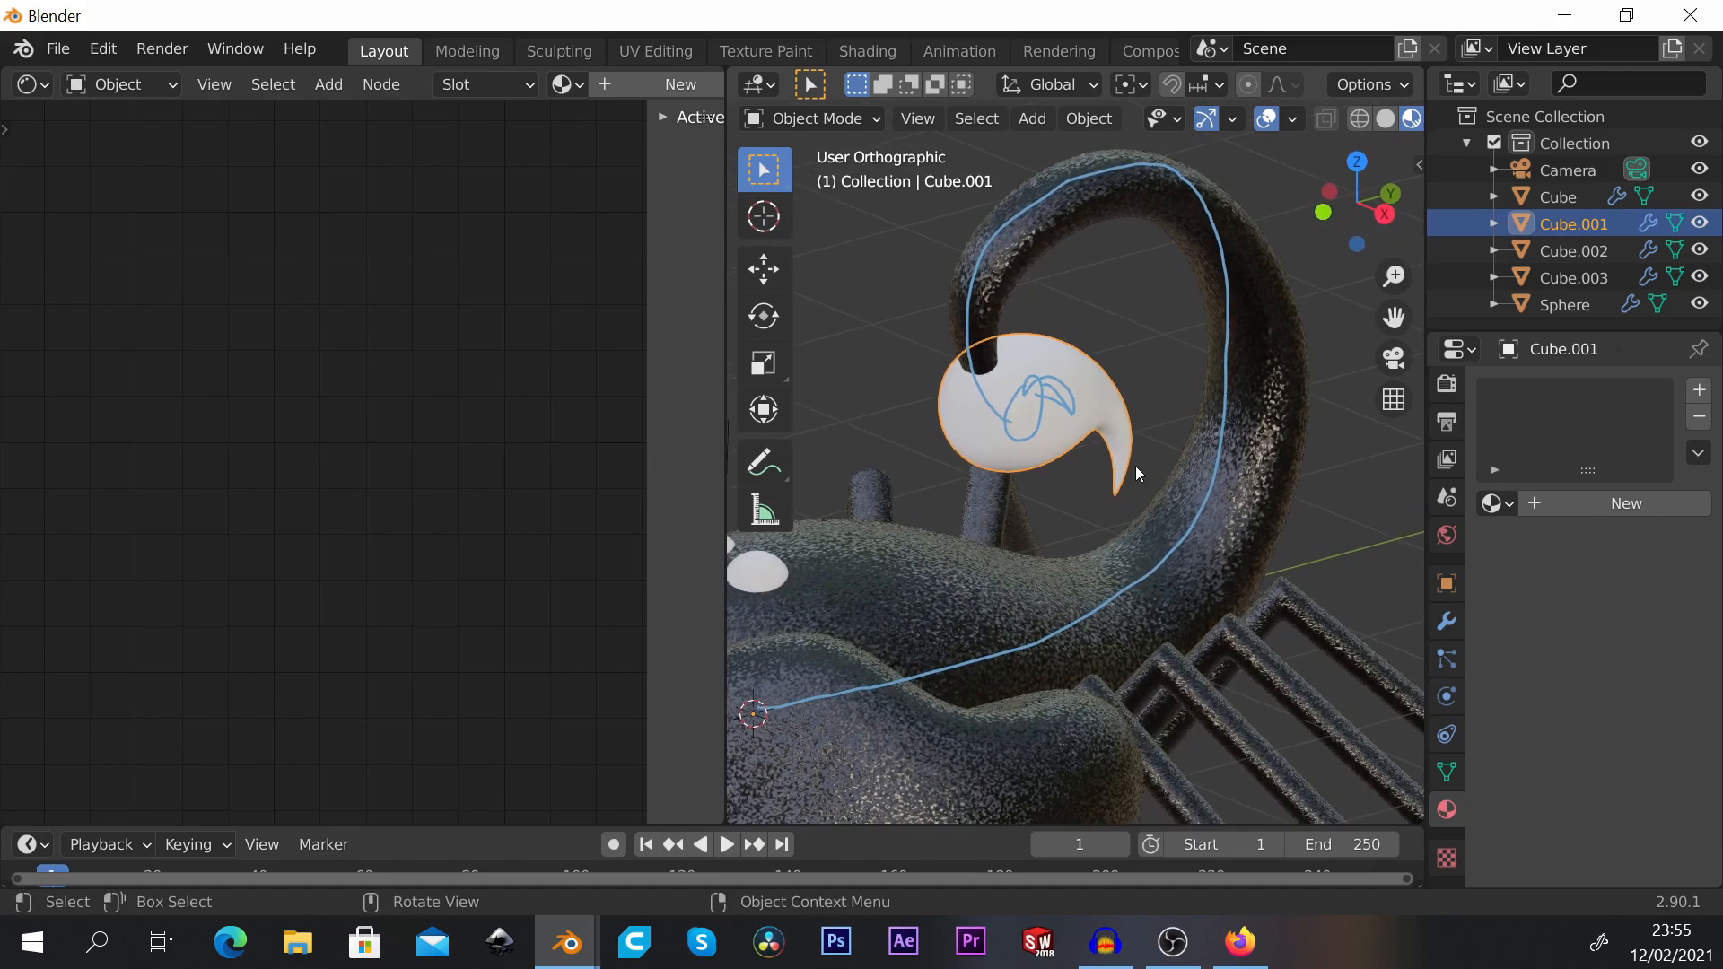
pyautogui.click(1626, 503)
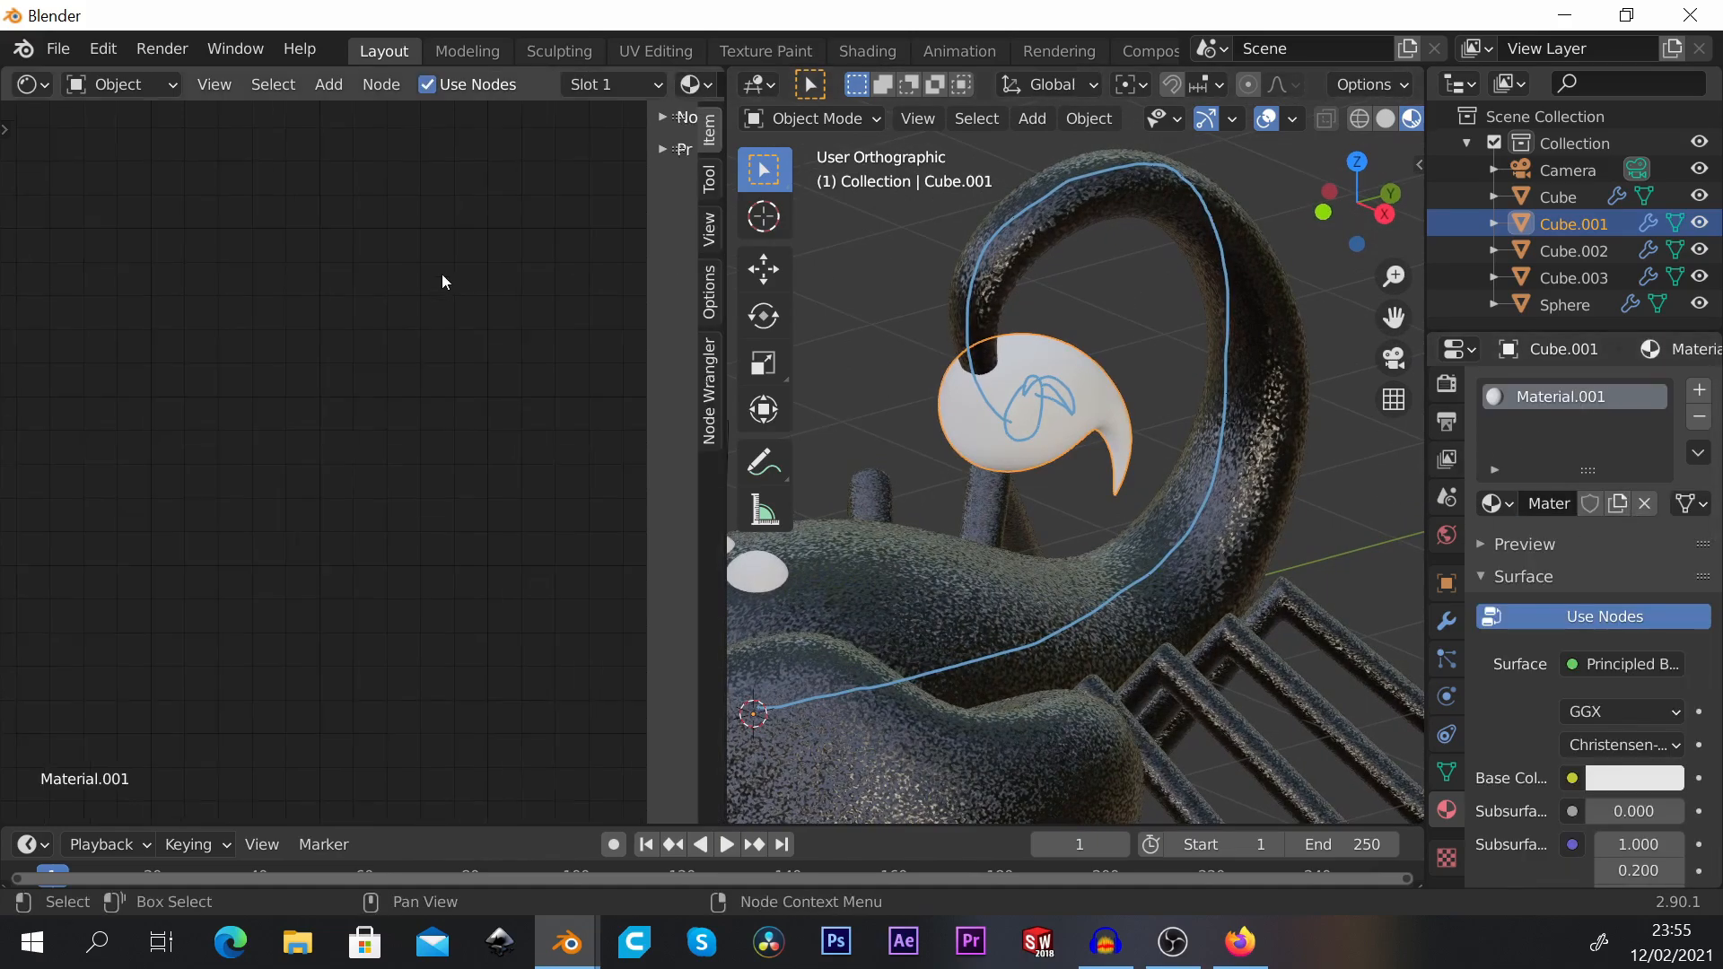
# Step: Set the stinger material's base colour to pure red, with R 1.000, G 0.000 and B 0.000
pyautogui.press('Home')
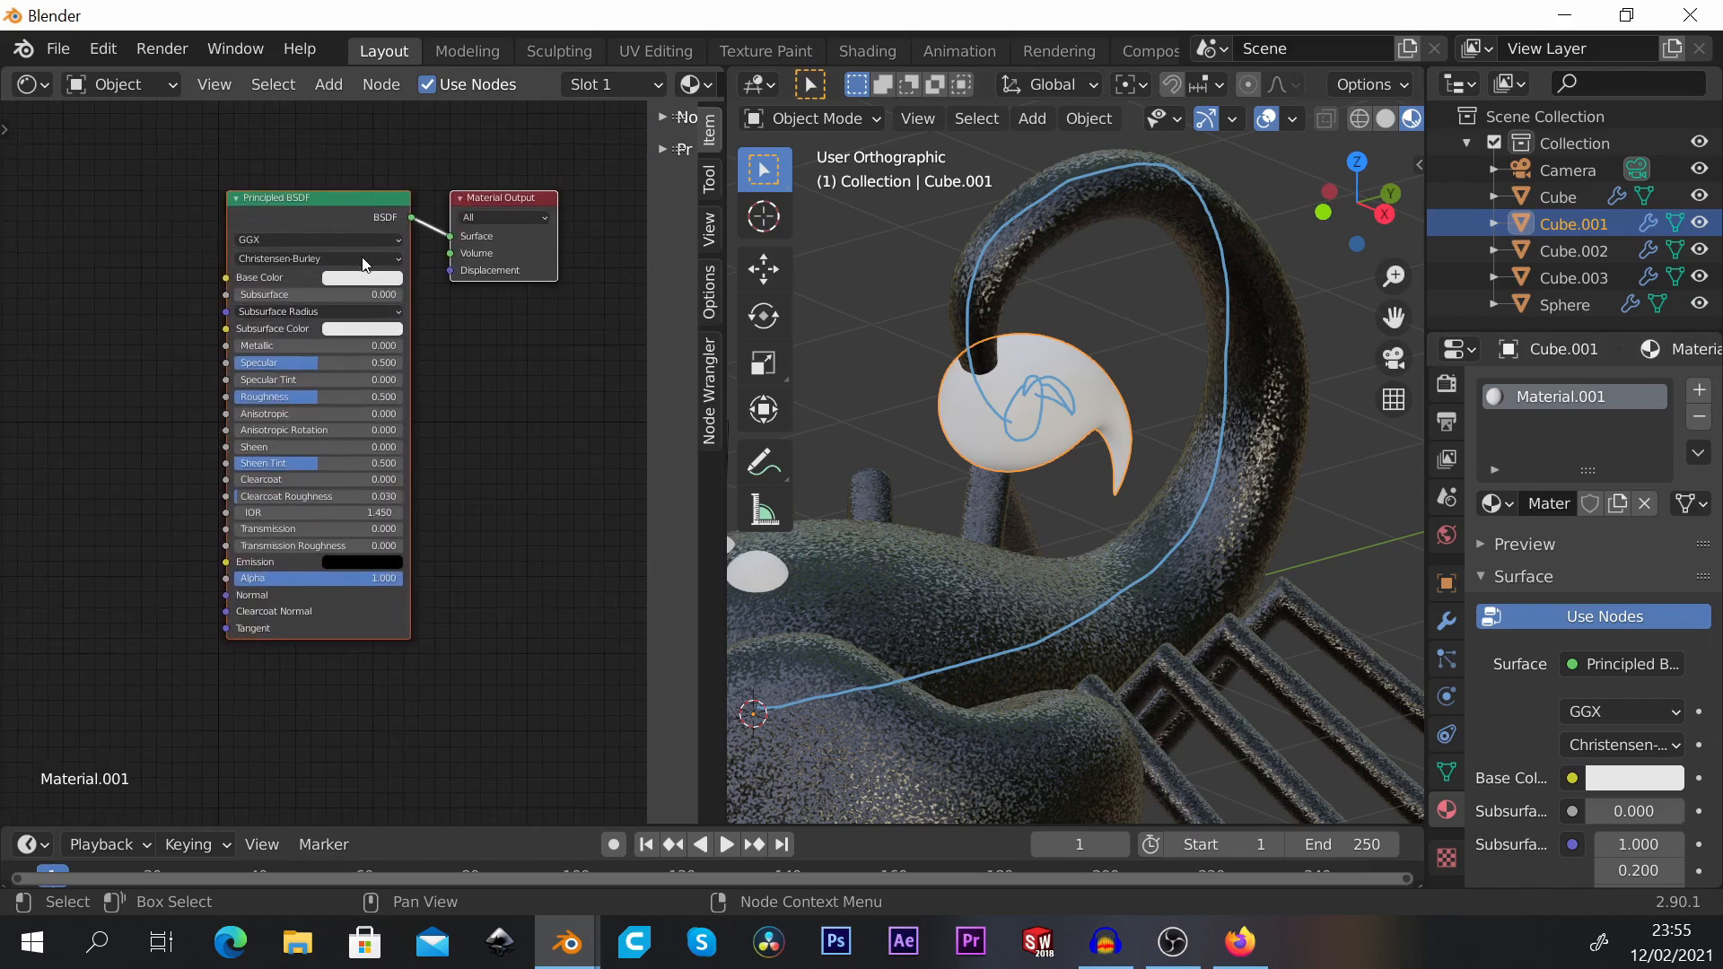
pyautogui.moveTo(376, 207); pyautogui.dragTo(352, 198)
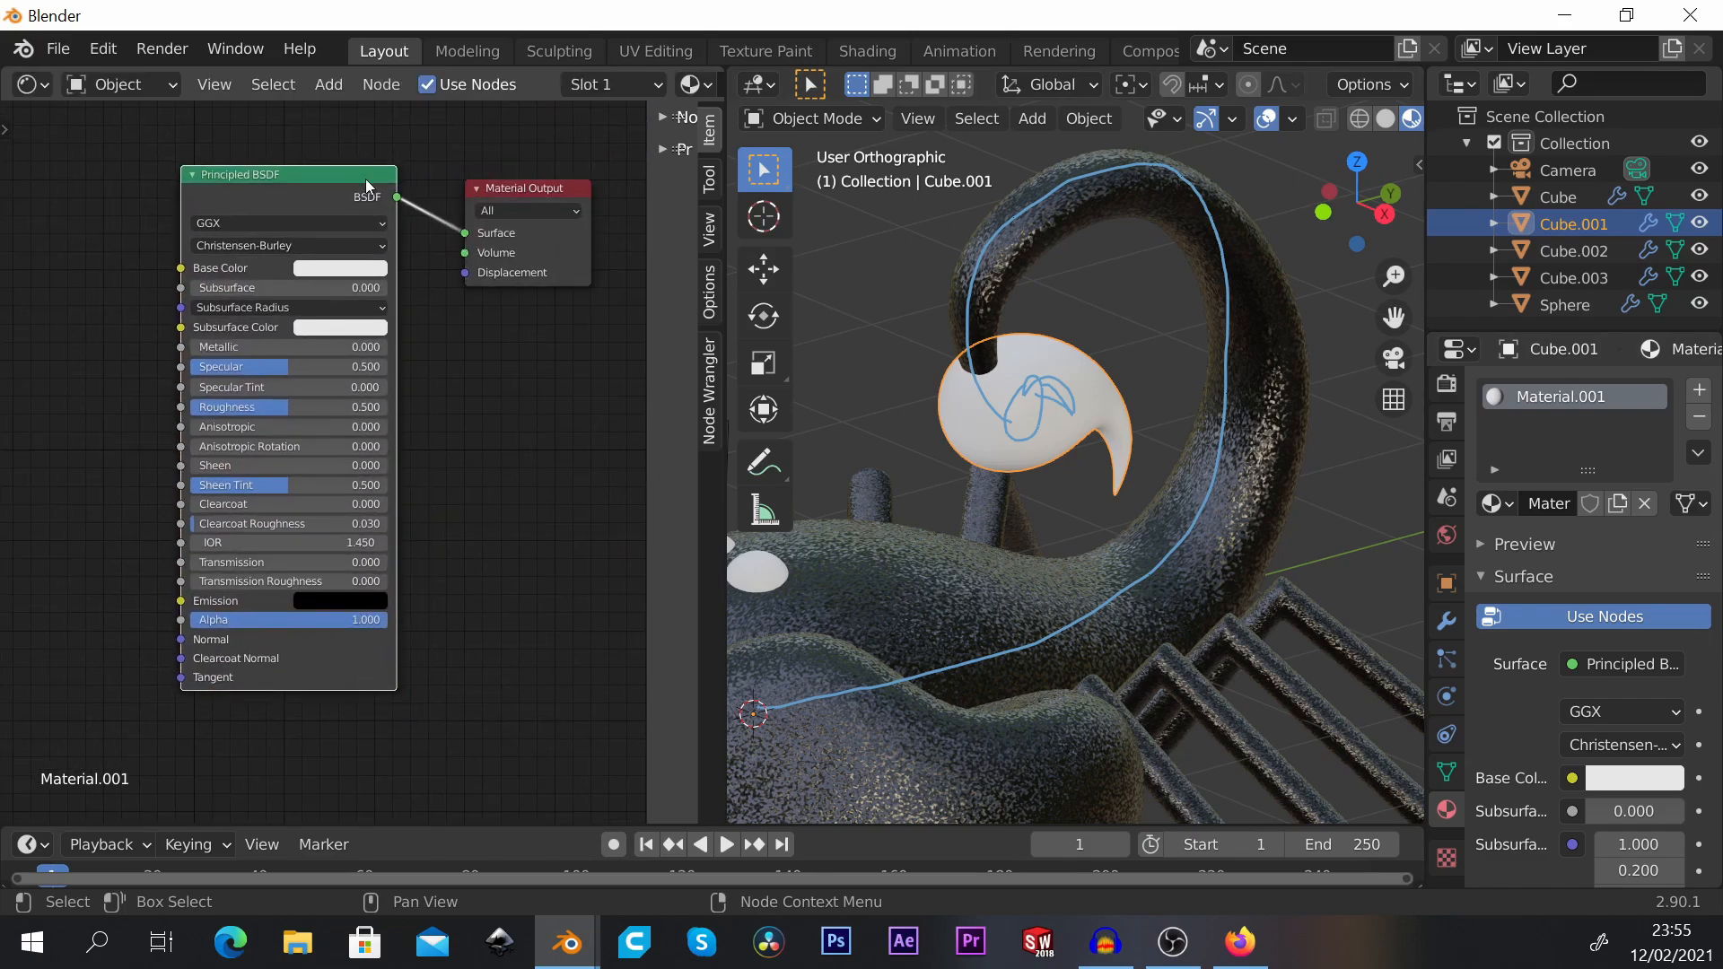
pyautogui.click(342, 278)
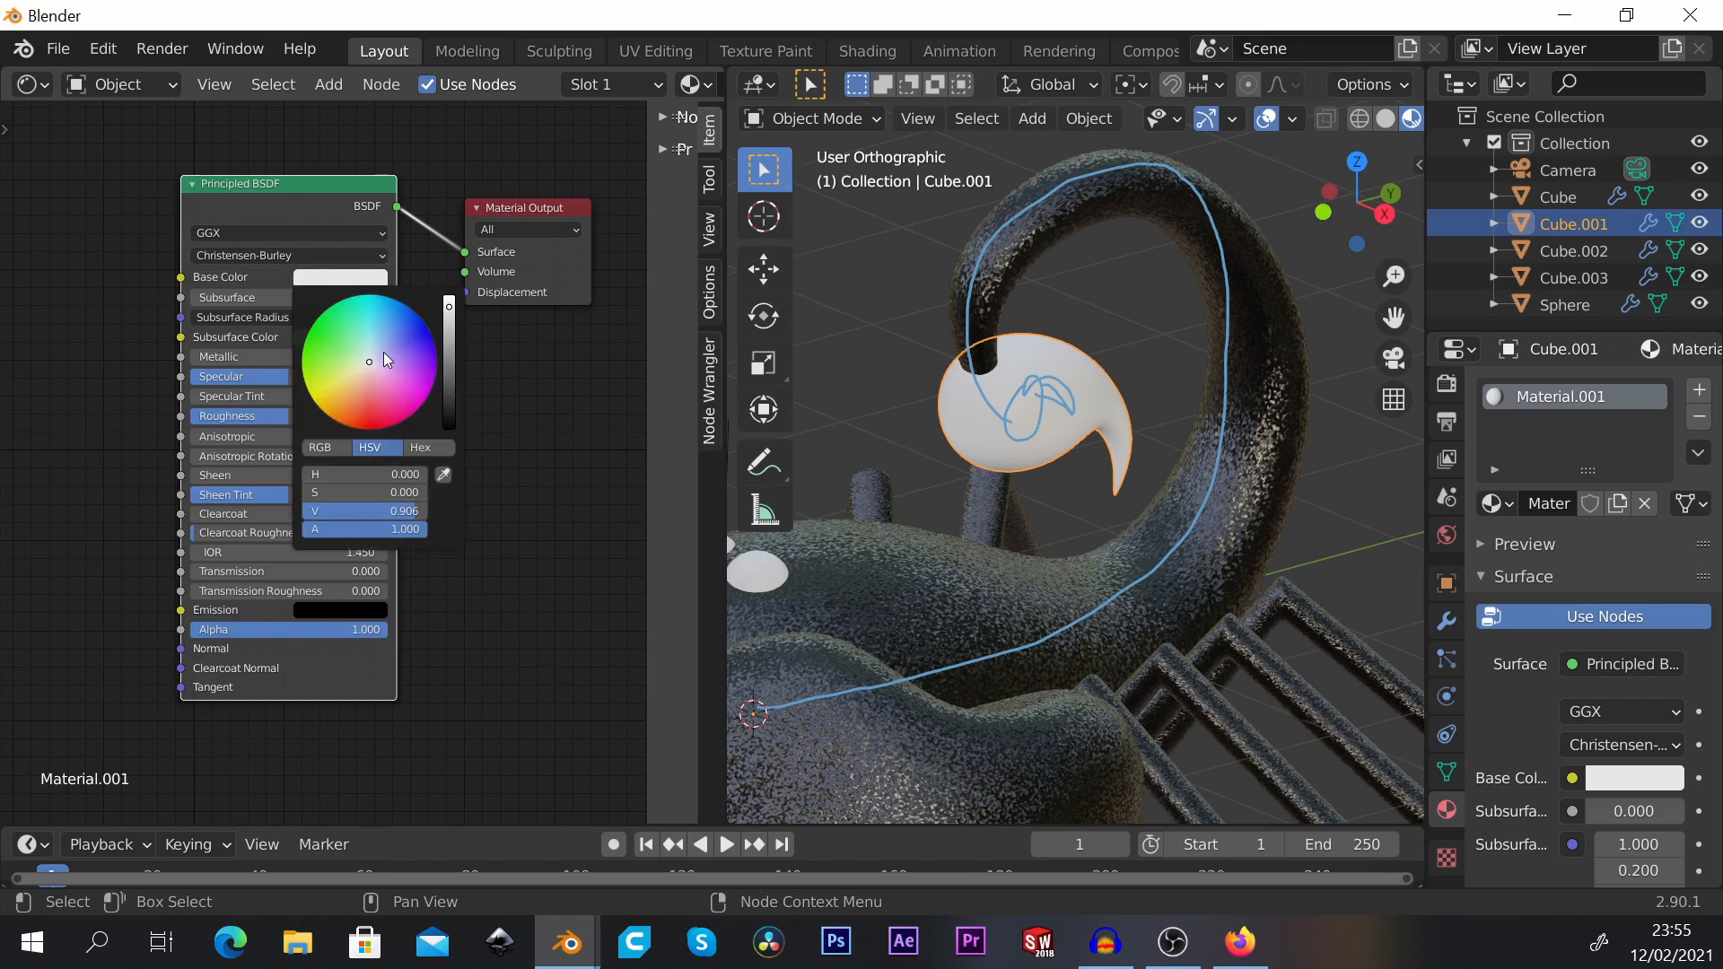
pyautogui.moveTo(369, 363)
pyautogui.mouseDown()
pyautogui.moveTo(370, 430)
pyautogui.moveTo(381, 388)
pyautogui.moveTo(359, 373)
pyautogui.moveTo(391, 357)
pyautogui.moveTo(371, 360)
pyautogui.moveTo(369, 430)
pyautogui.mouseUp()
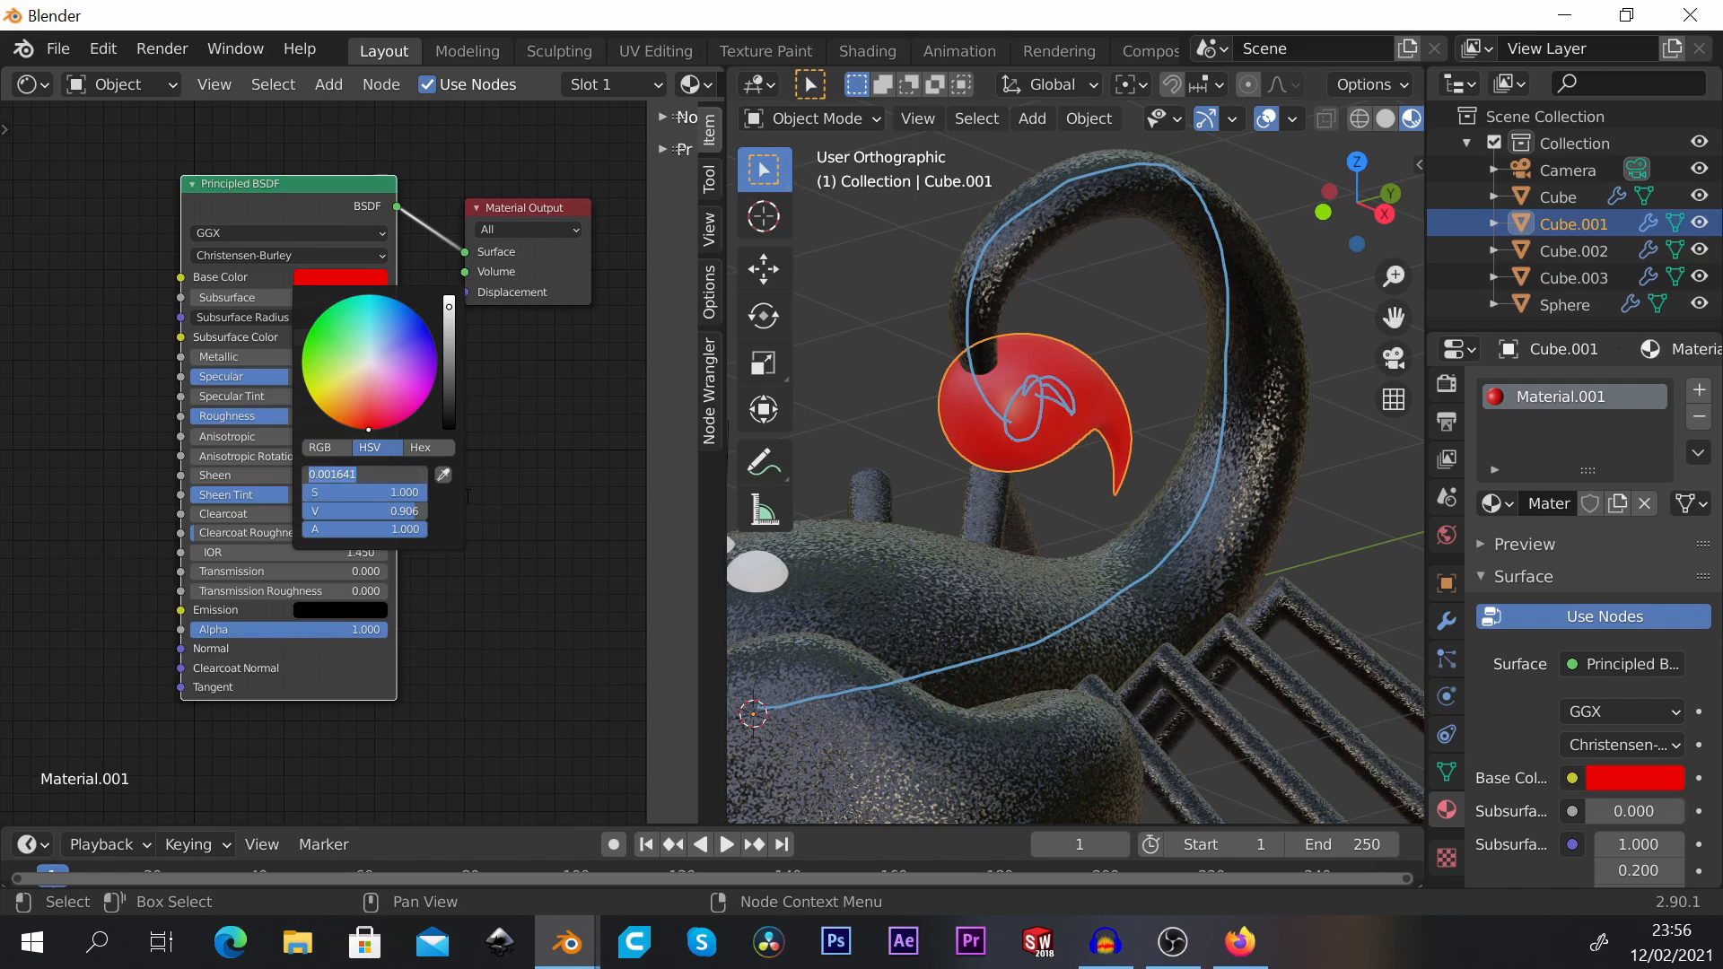
pyautogui.moveTo(381, 482)
pyautogui.mouseDown()
pyautogui.moveTo(431, 474)
pyautogui.moveTo(370, 473)
pyautogui.mouseUp()
pyautogui.click(319, 447)
pyautogui.moveTo(374, 474); pyautogui.dragTo(413, 474)
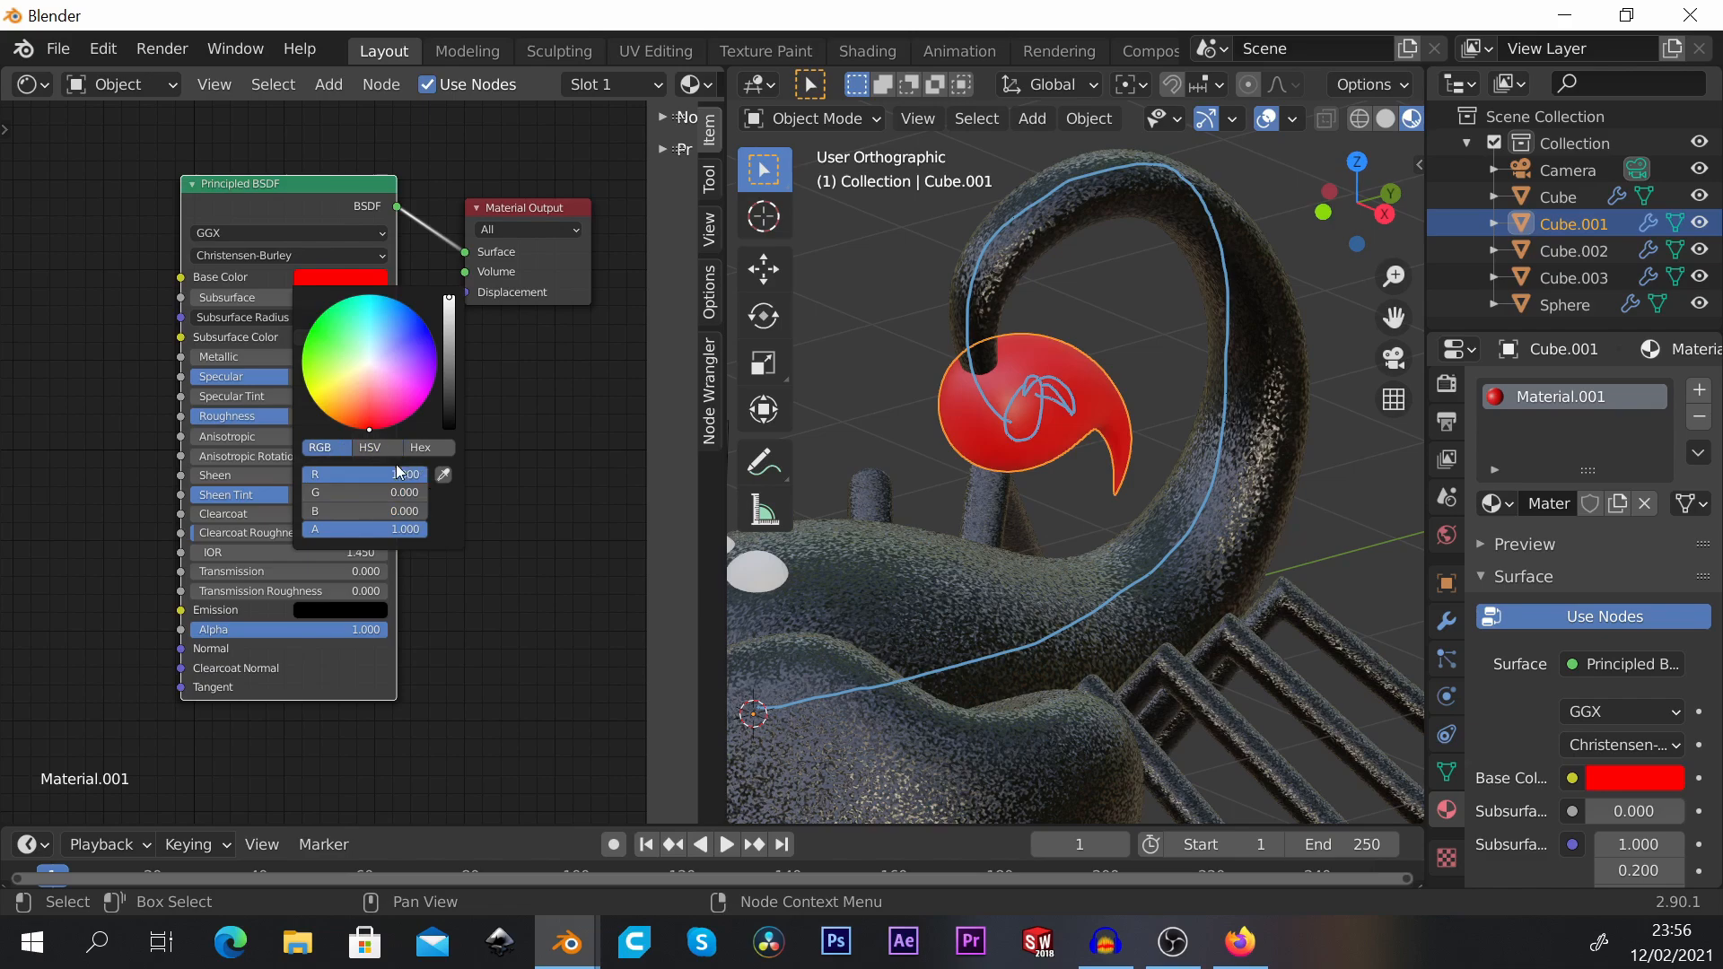
# Step: Tune the stinger's base colour to a dark red with hue 0.000, saturation about 0.82 and a much lower value
pyautogui.click(386, 443)
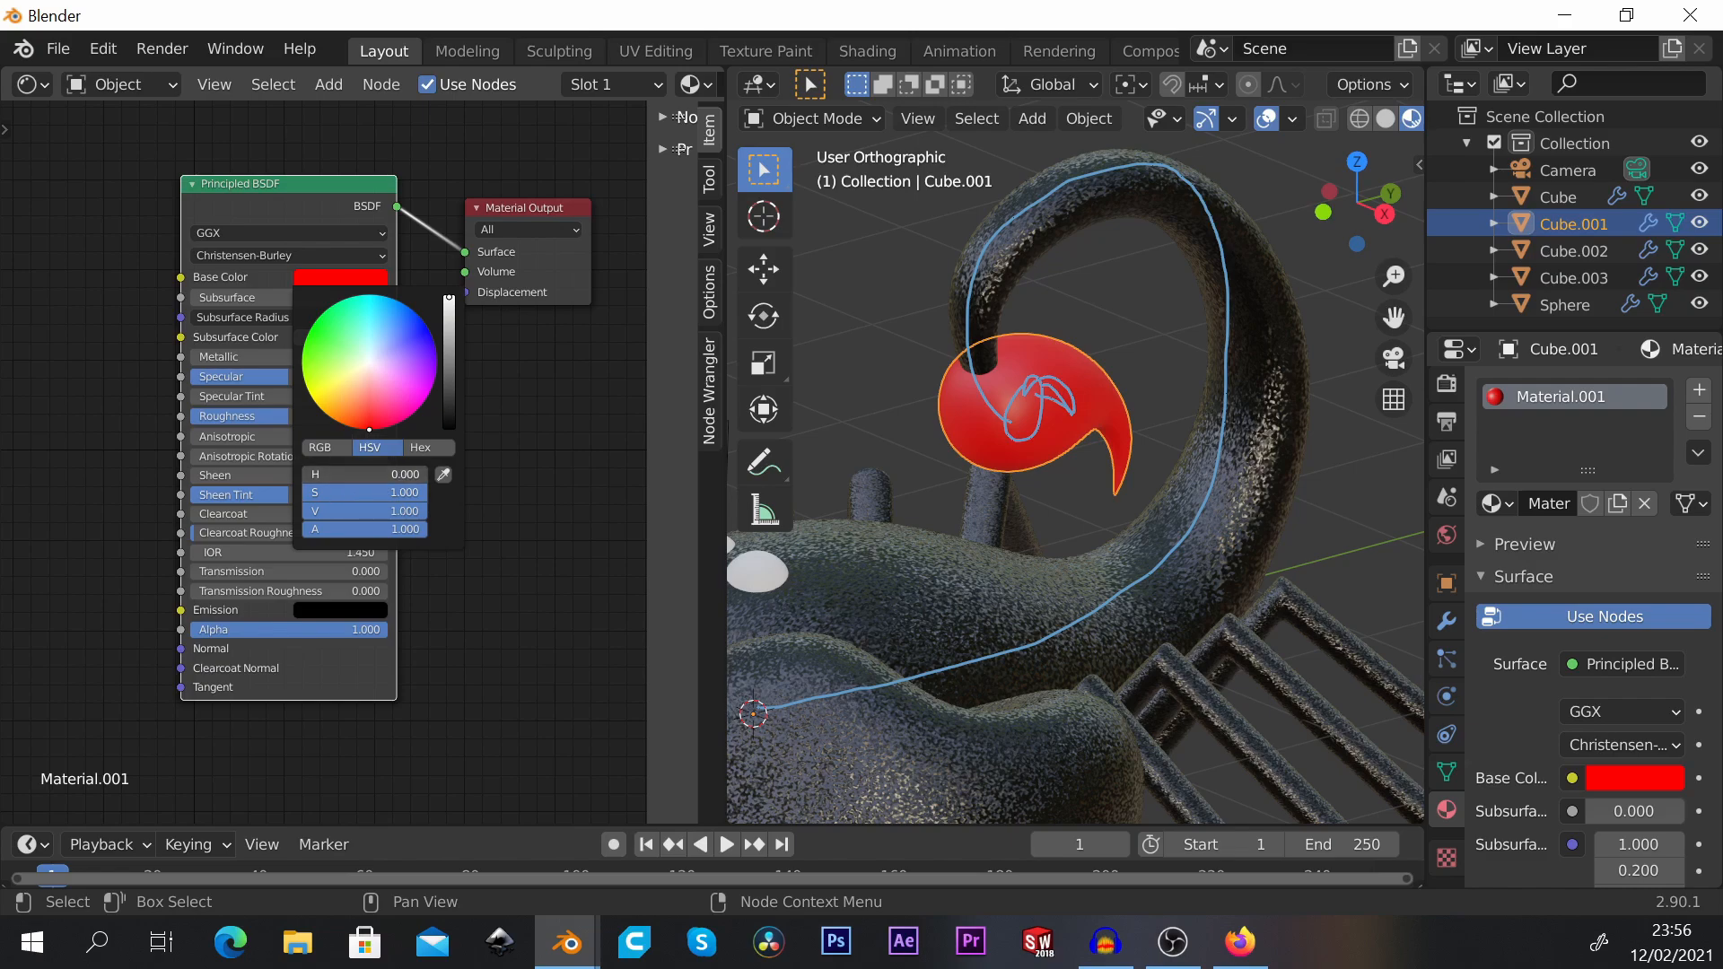
pyautogui.moveTo(368, 474)
pyautogui.mouseDown()
pyautogui.moveTo(422, 474)
pyautogui.moveTo(368, 474)
pyautogui.moveTo(368, 497)
pyautogui.moveTo(416, 492)
pyautogui.moveTo(377, 493)
pyautogui.moveTo(391, 493)
pyautogui.mouseUp()
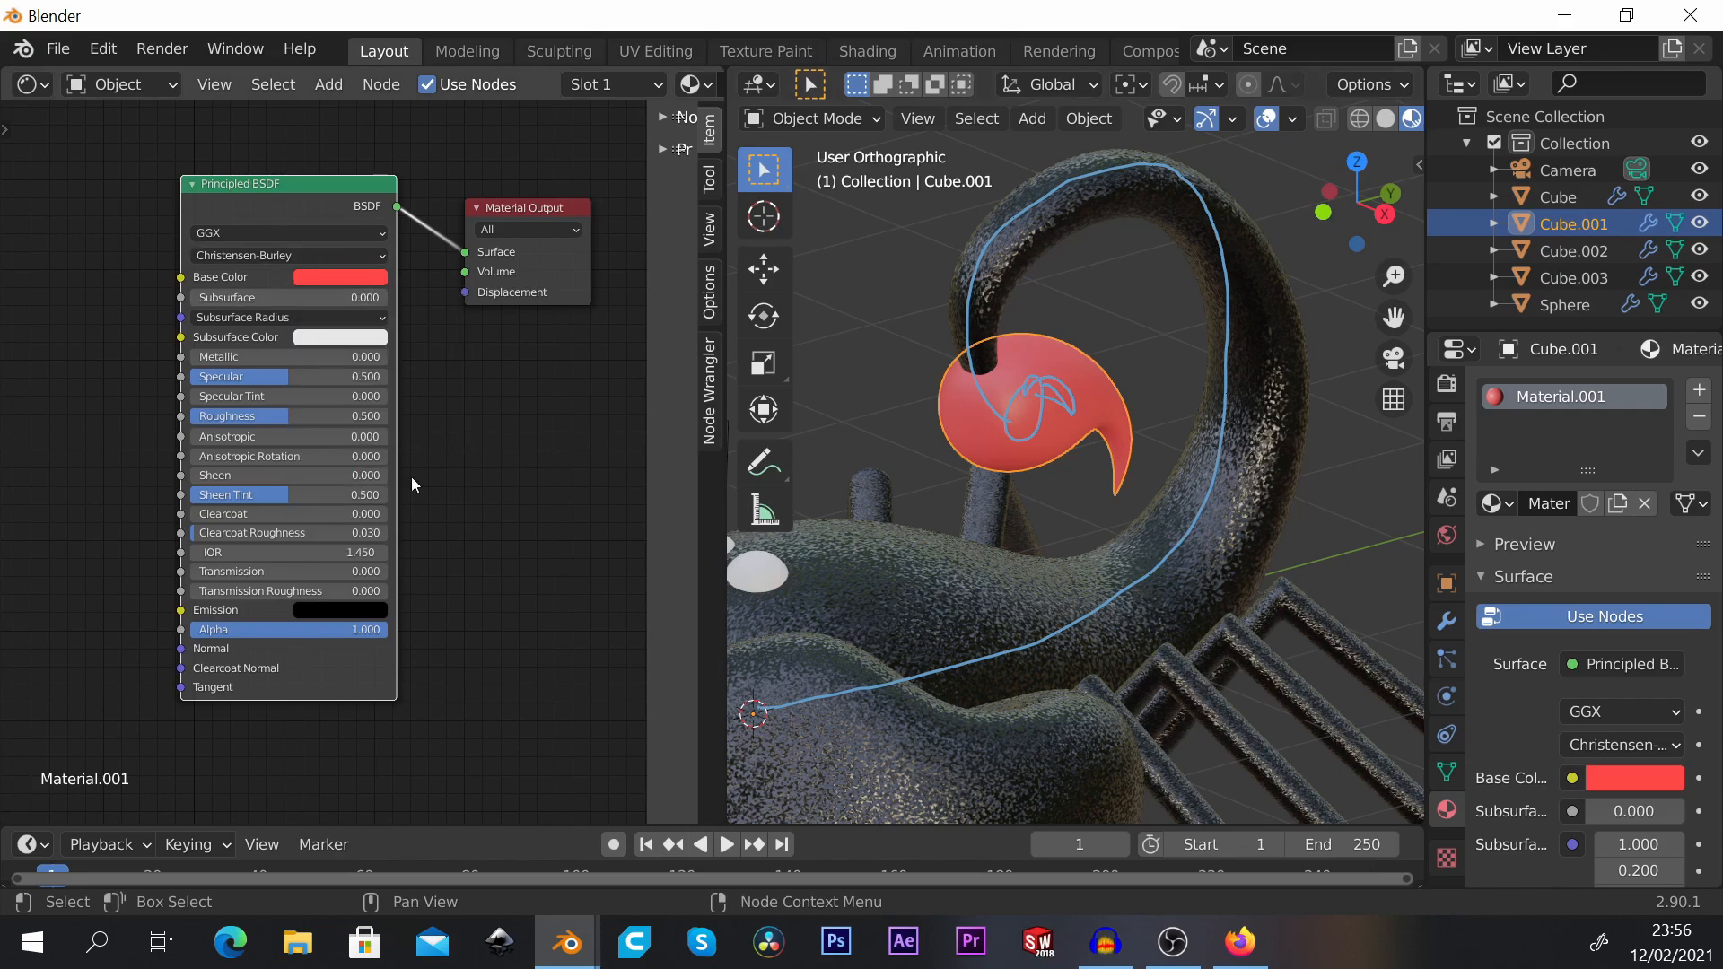
pyautogui.click(354, 279)
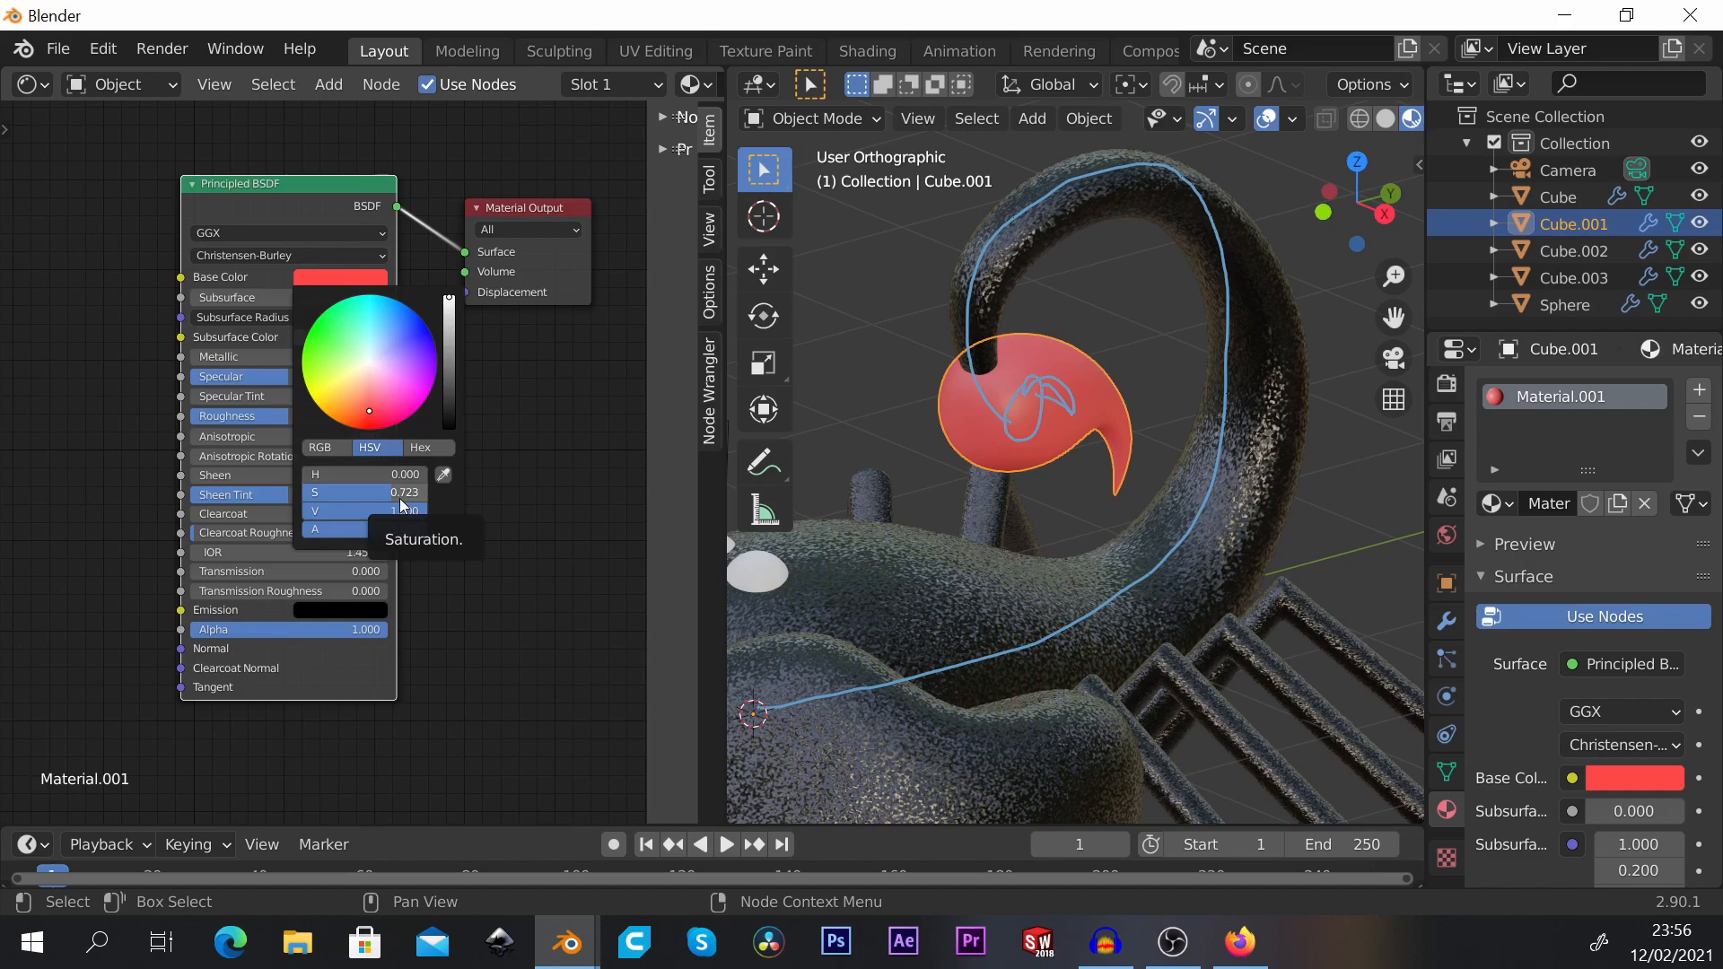
pyautogui.moveTo(400, 500)
pyautogui.mouseDown()
pyautogui.moveTo(316, 492)
pyautogui.moveTo(408, 492)
pyautogui.moveTo(370, 492)
pyautogui.moveTo(420, 511)
pyautogui.moveTo(354, 511)
pyautogui.moveTo(430, 511)
pyautogui.mouseUp()
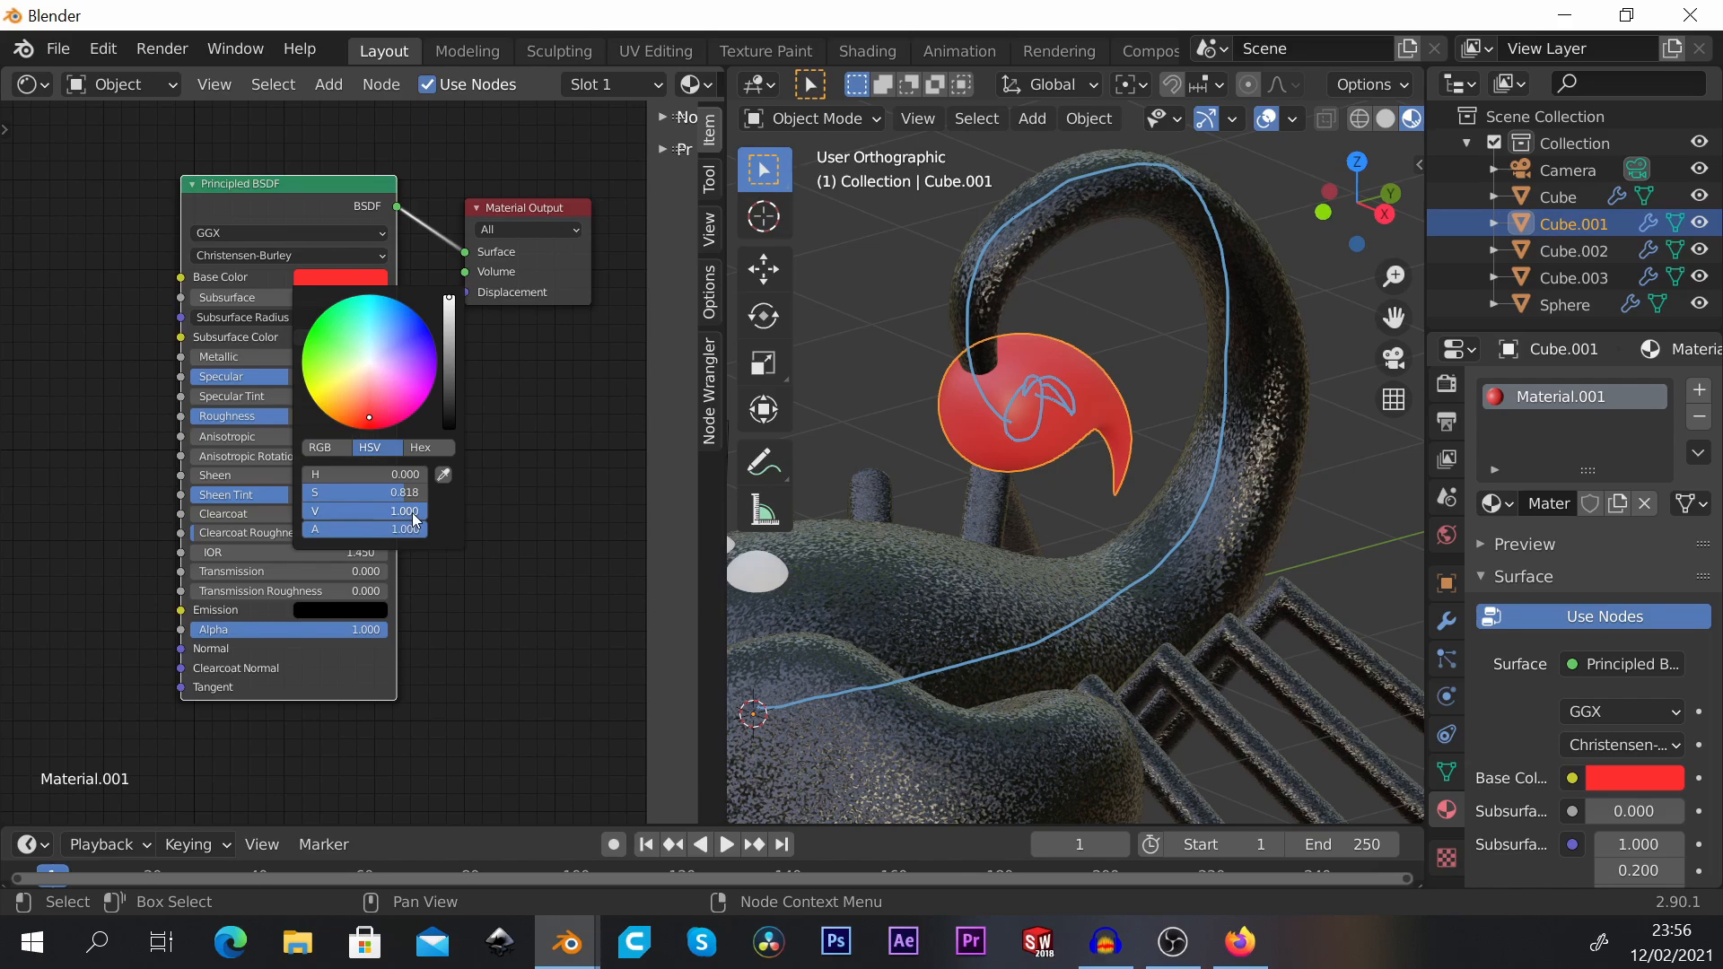
pyautogui.moveTo(417, 511); pyautogui.dragTo(352, 535)
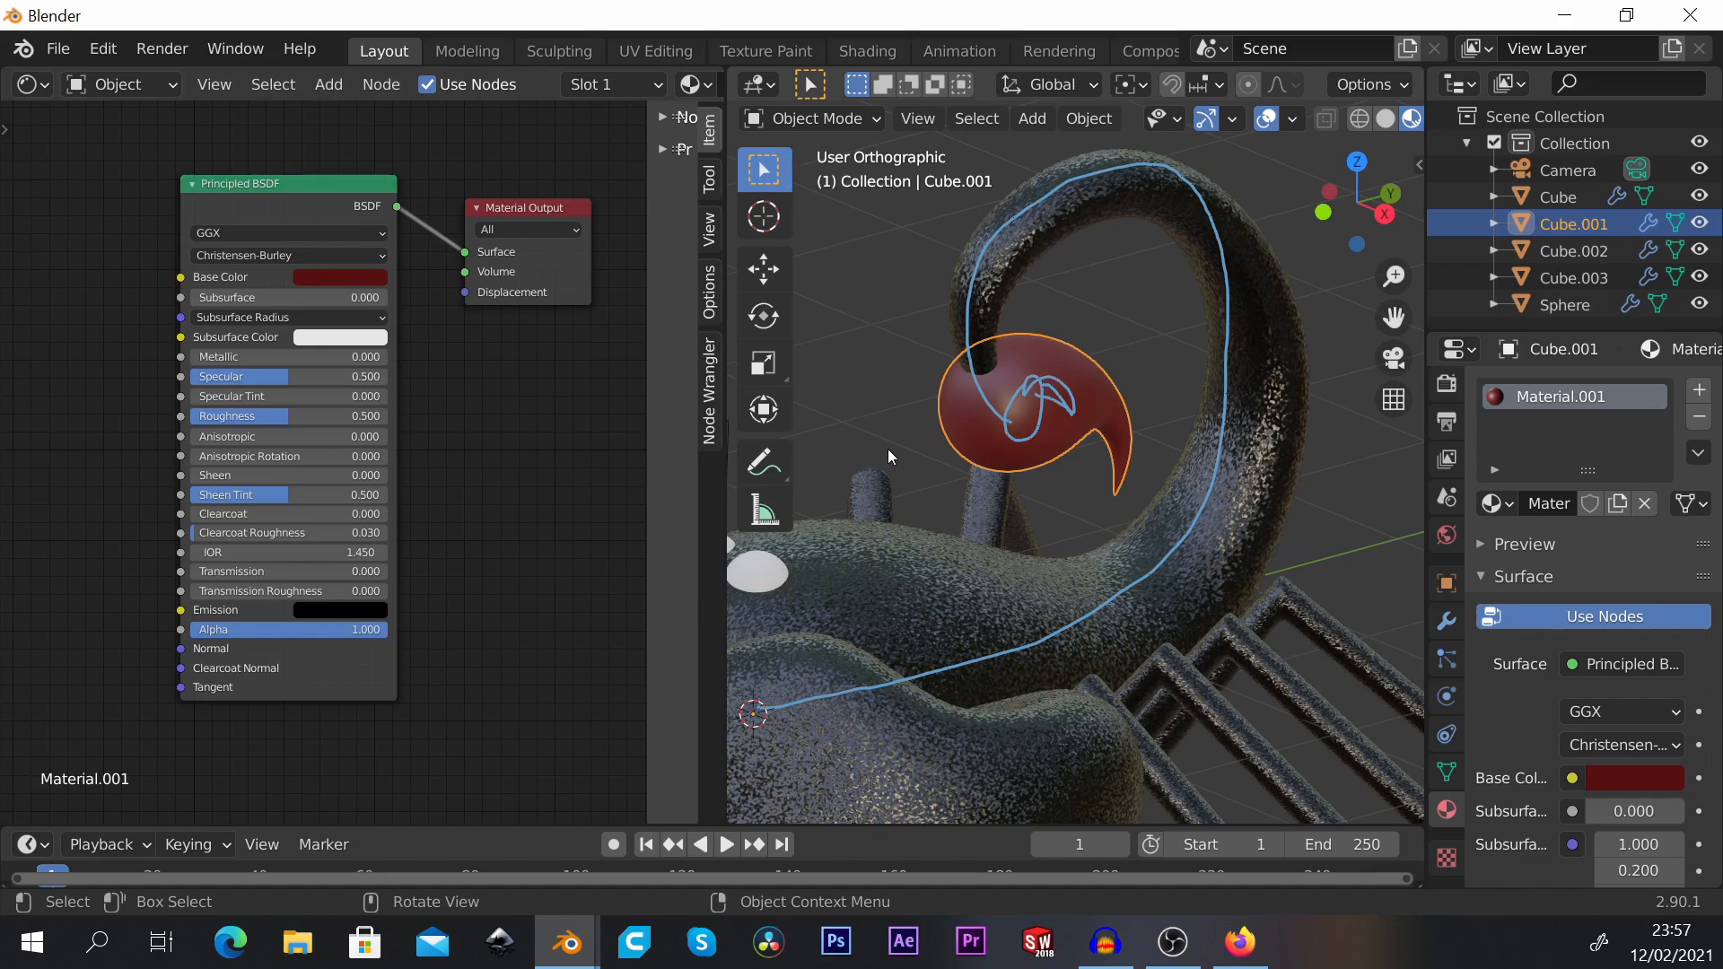
pyautogui.moveTo(887, 448); pyautogui.dragTo(965, 407, button='middle')
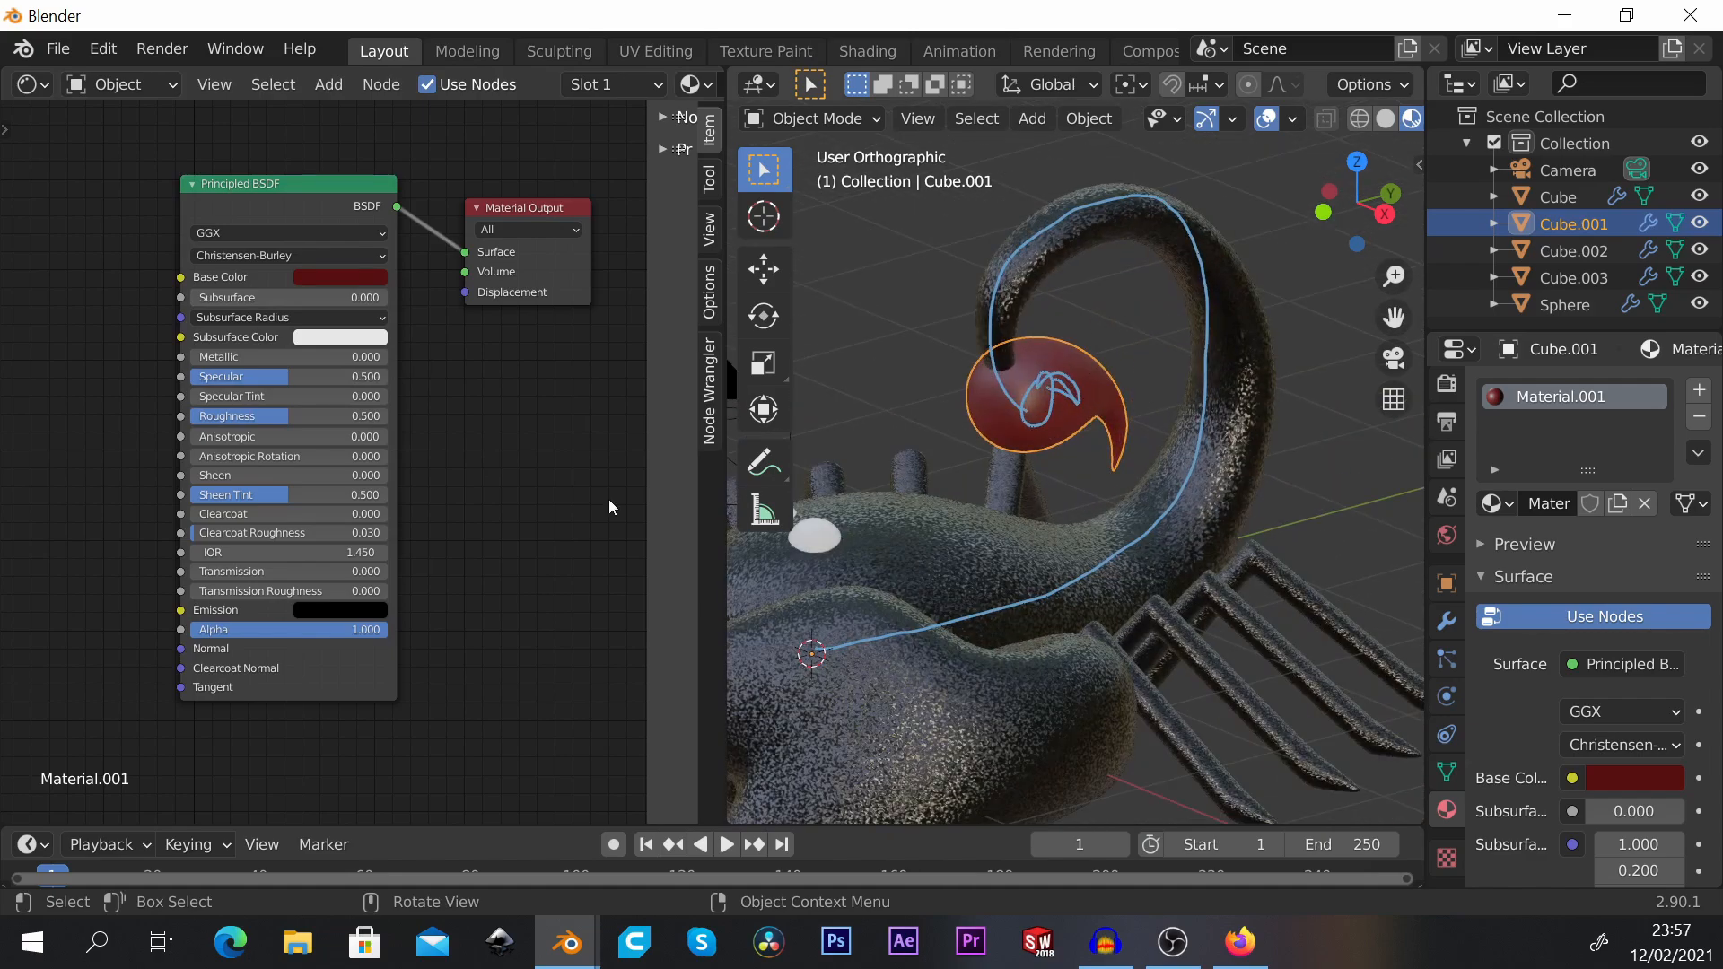
# Step: Lower the stinger material's roughness to about 0.167 to make it glossier
pyautogui.scroll(3, 1107, 369)
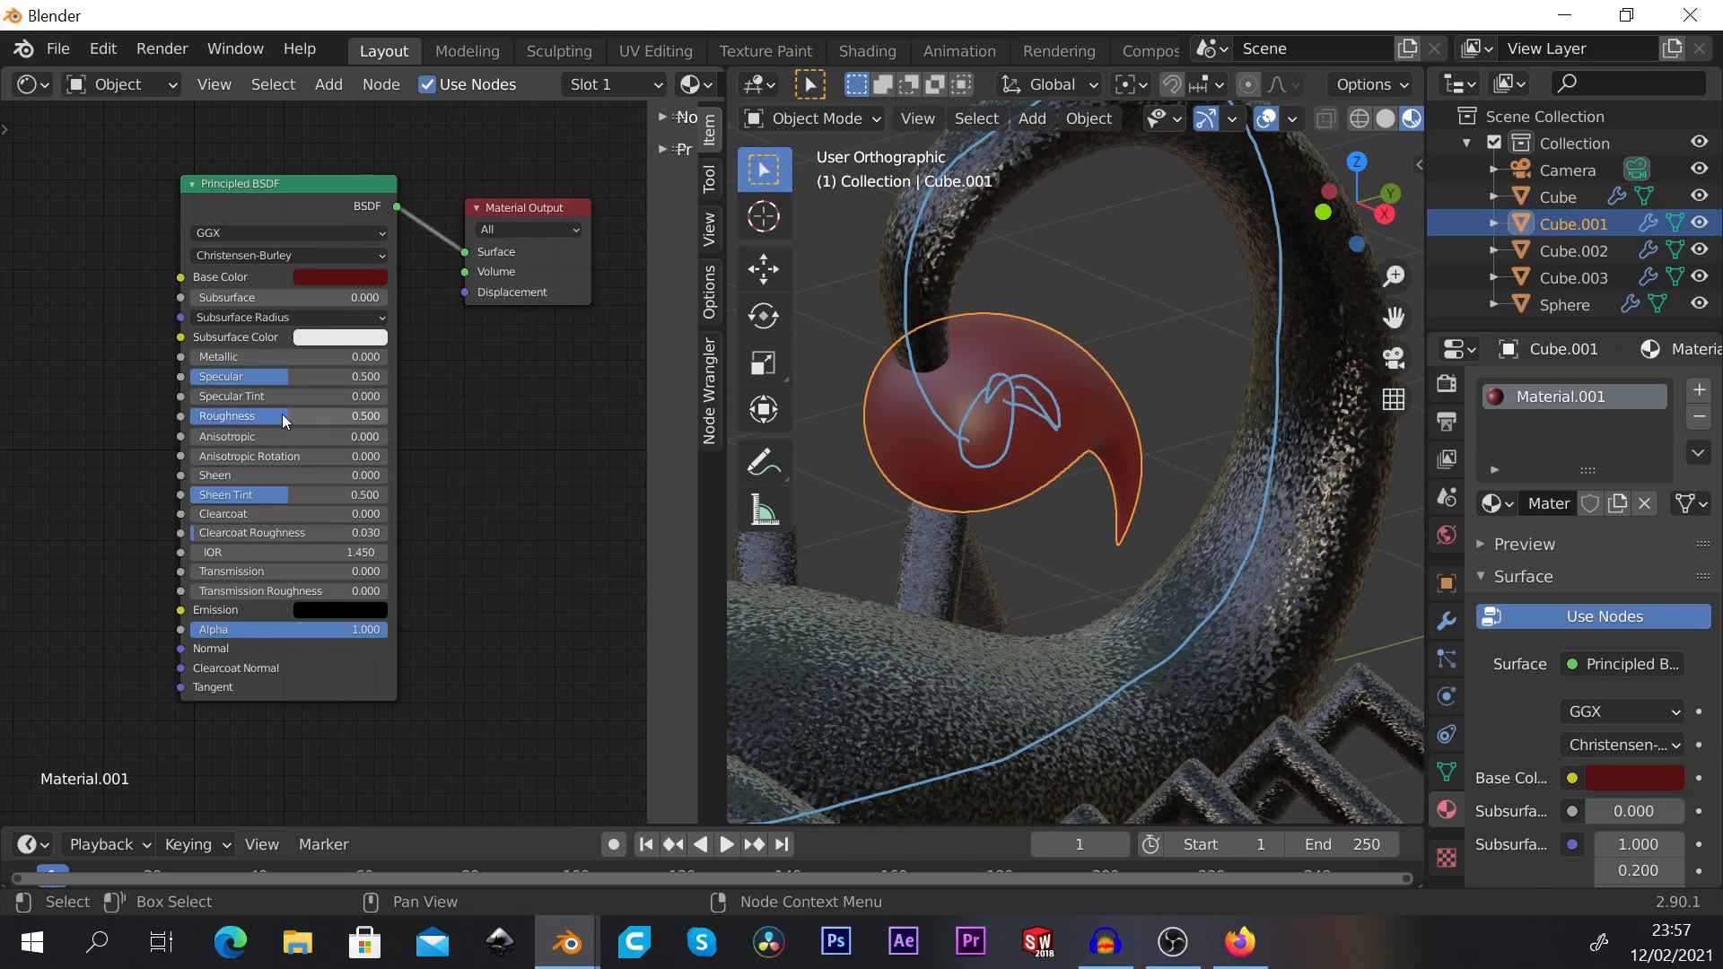
pyautogui.scroll(2, 282, 413)
pyautogui.moveTo(290, 434)
pyautogui.mouseDown()
pyautogui.moveTo(162, 434)
pyautogui.moveTo(224, 434)
pyautogui.moveTo(182, 434)
pyautogui.moveTo(209, 434)
pyautogui.mouseUp()
pyautogui.scroll(-5, 1117, 384)
pyautogui.moveTo(1116, 384); pyautogui.dragTo(1074, 364, button='middle')
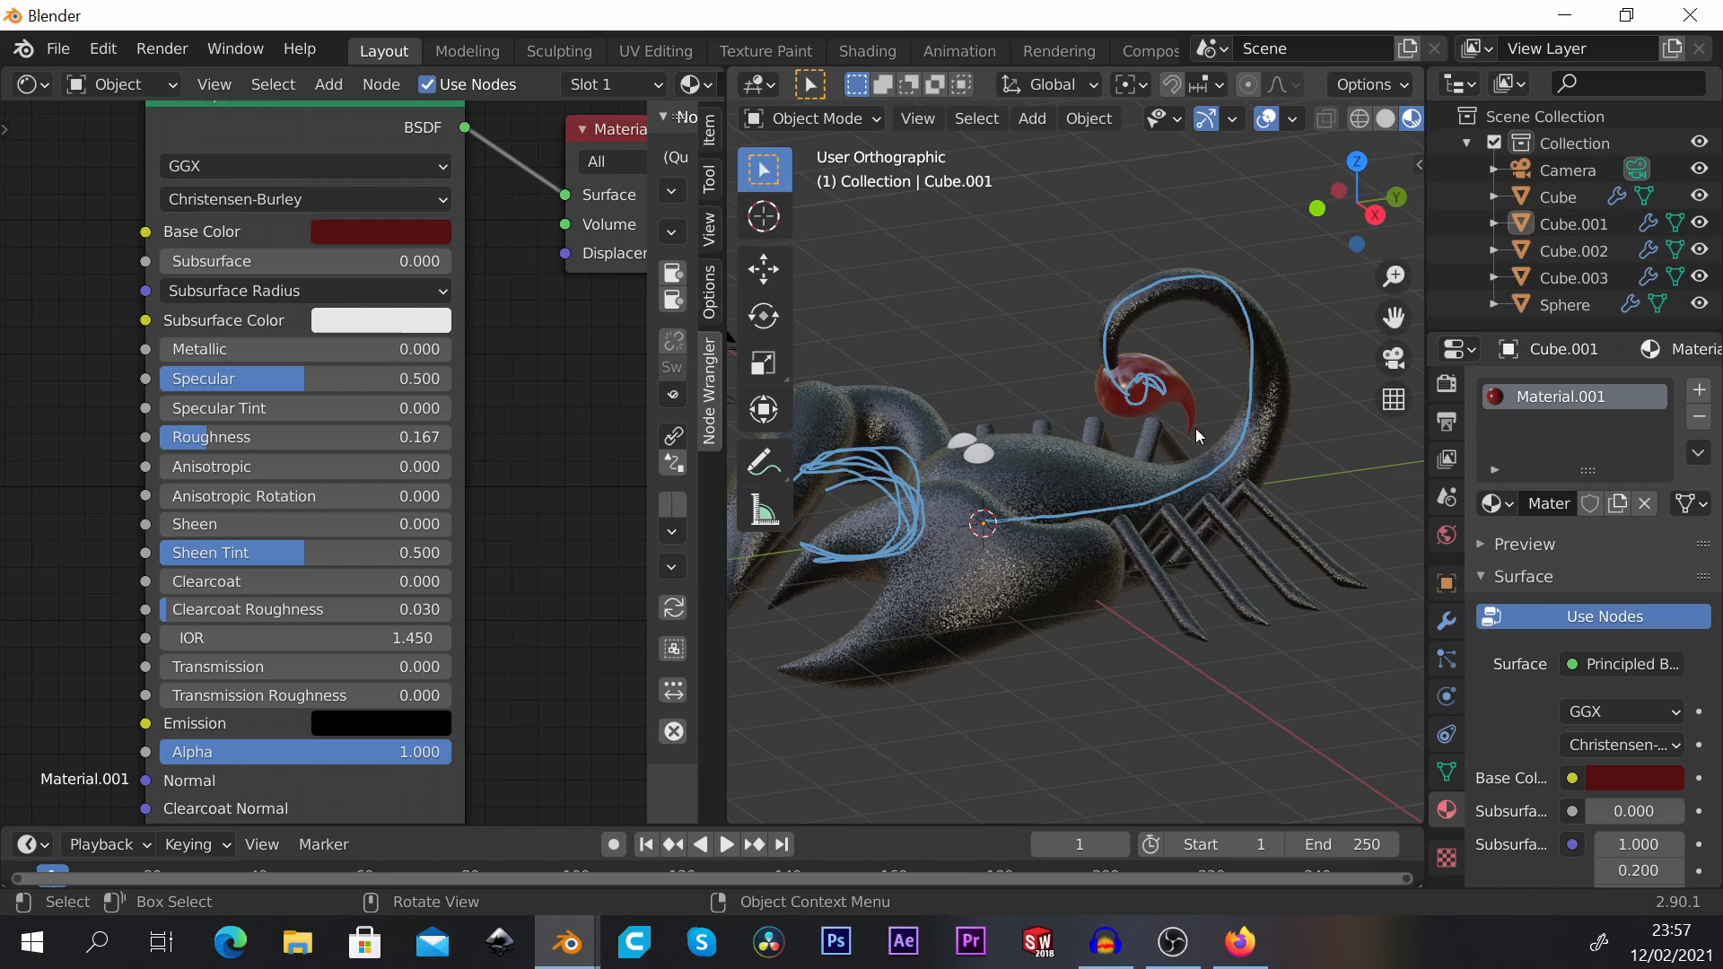
# Step: Hide the blue annotation sketch (Note layer) in the viewport and return to the selection tool
pyautogui.click(765, 462)
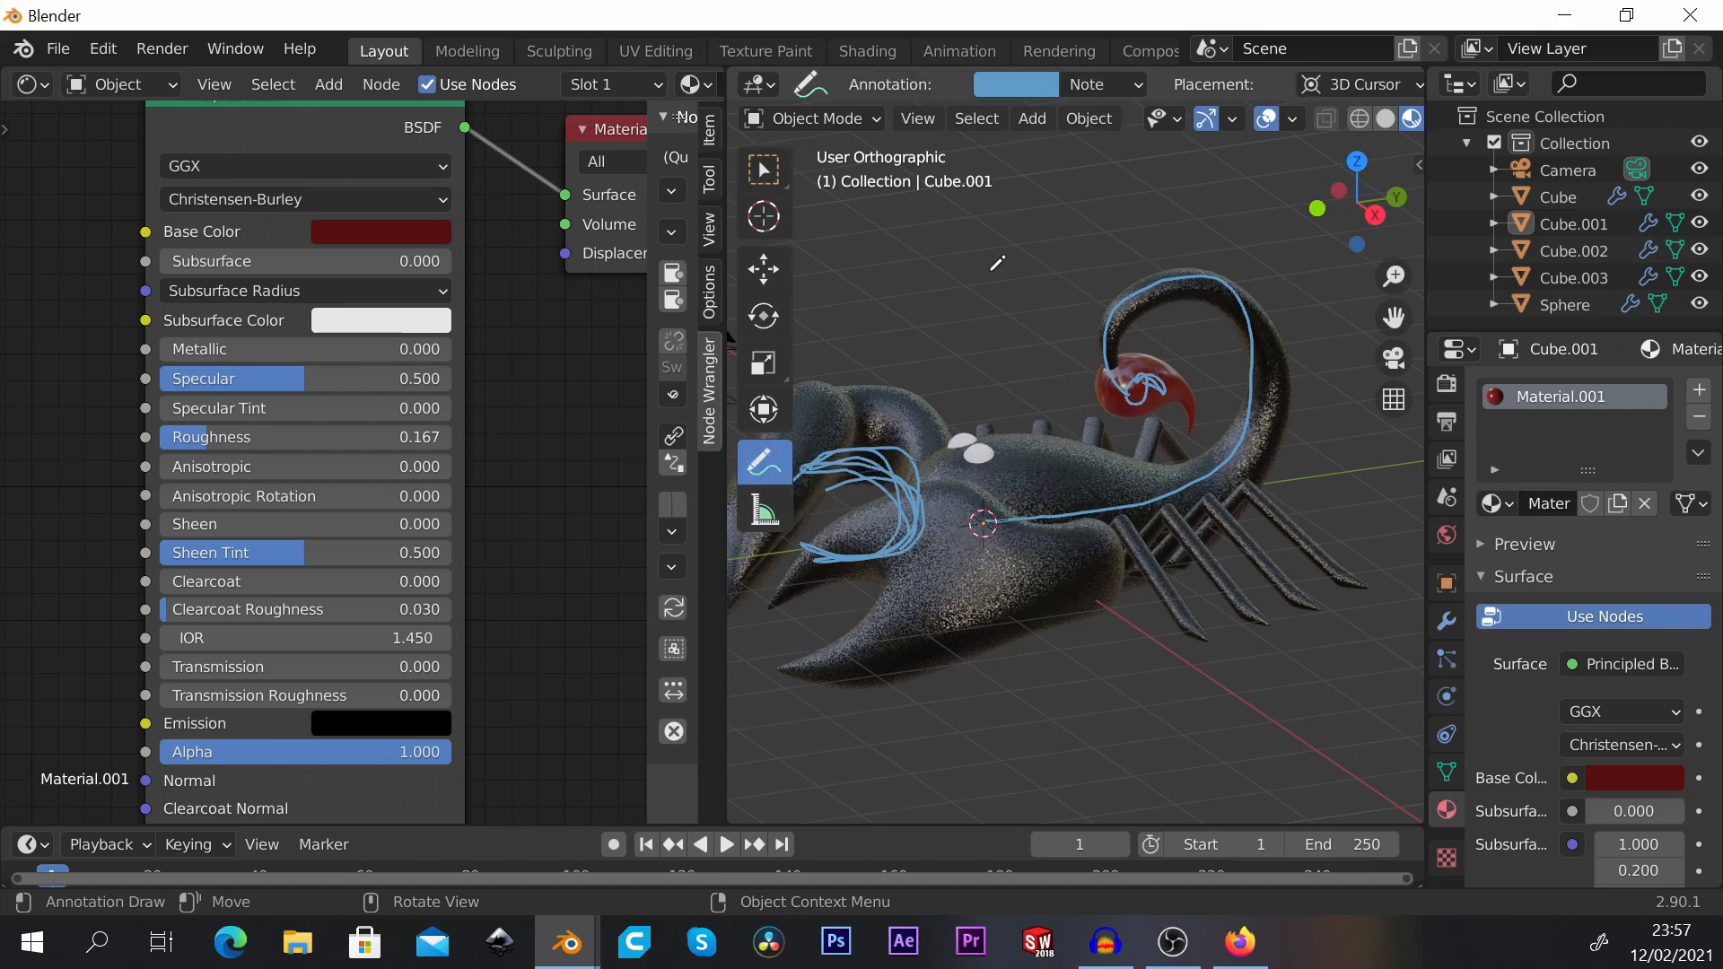
pyautogui.click(1080, 84)
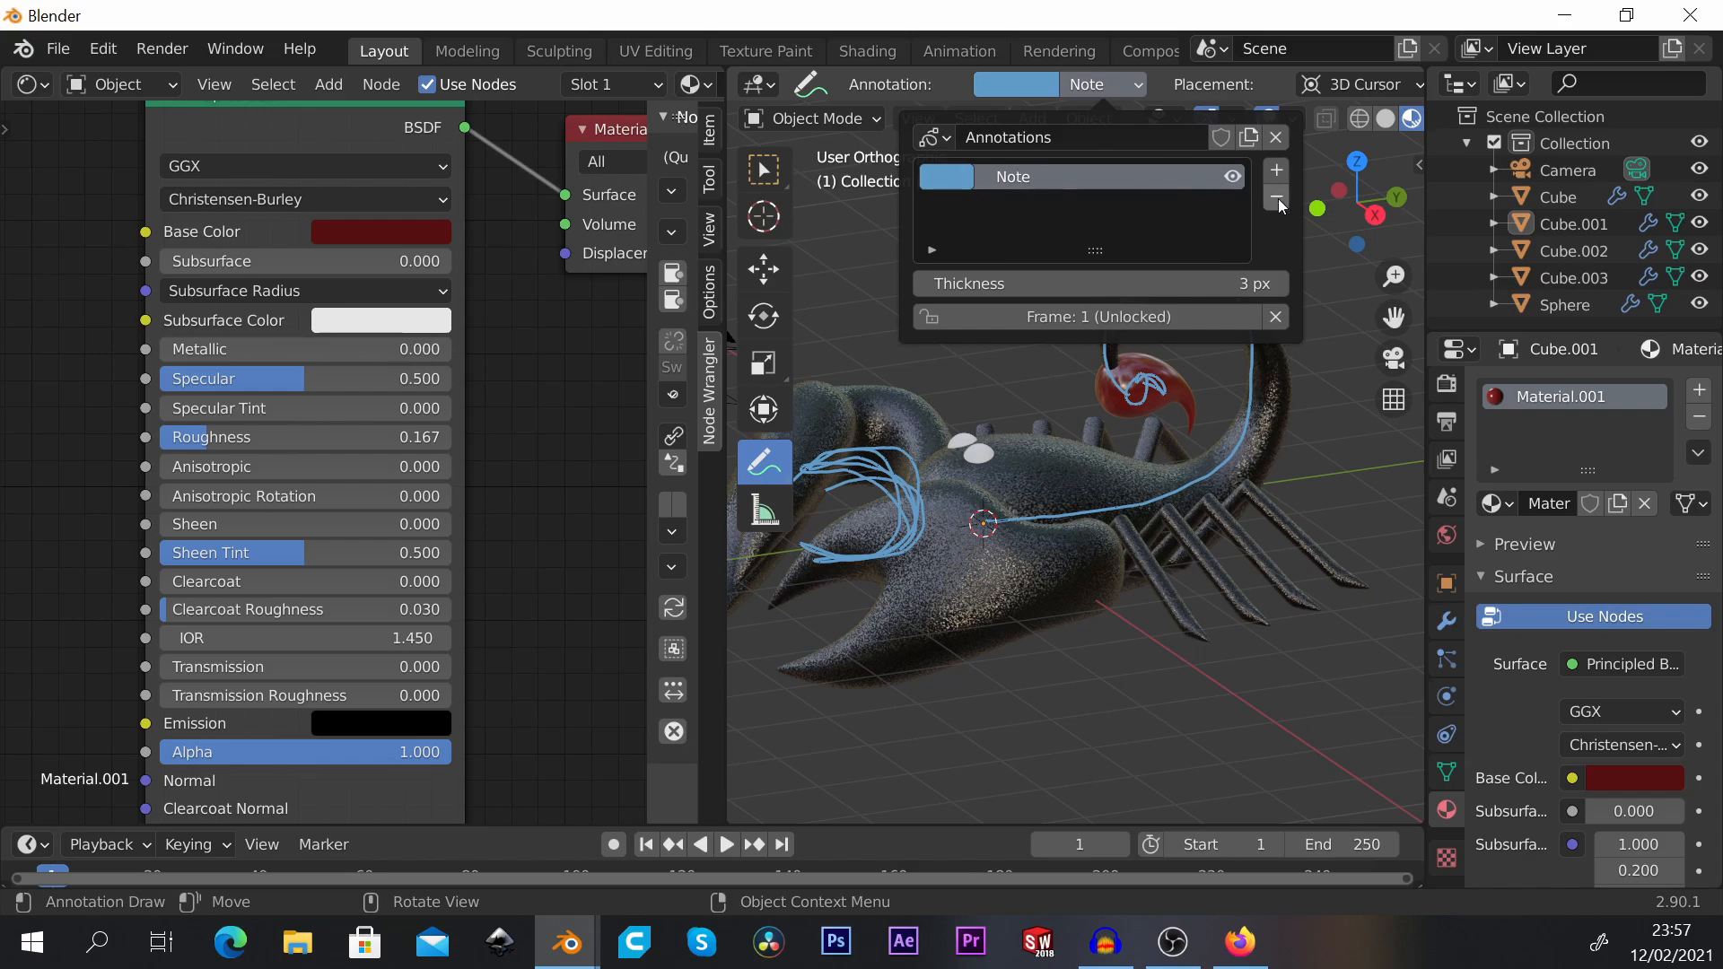
pyautogui.click(1233, 176)
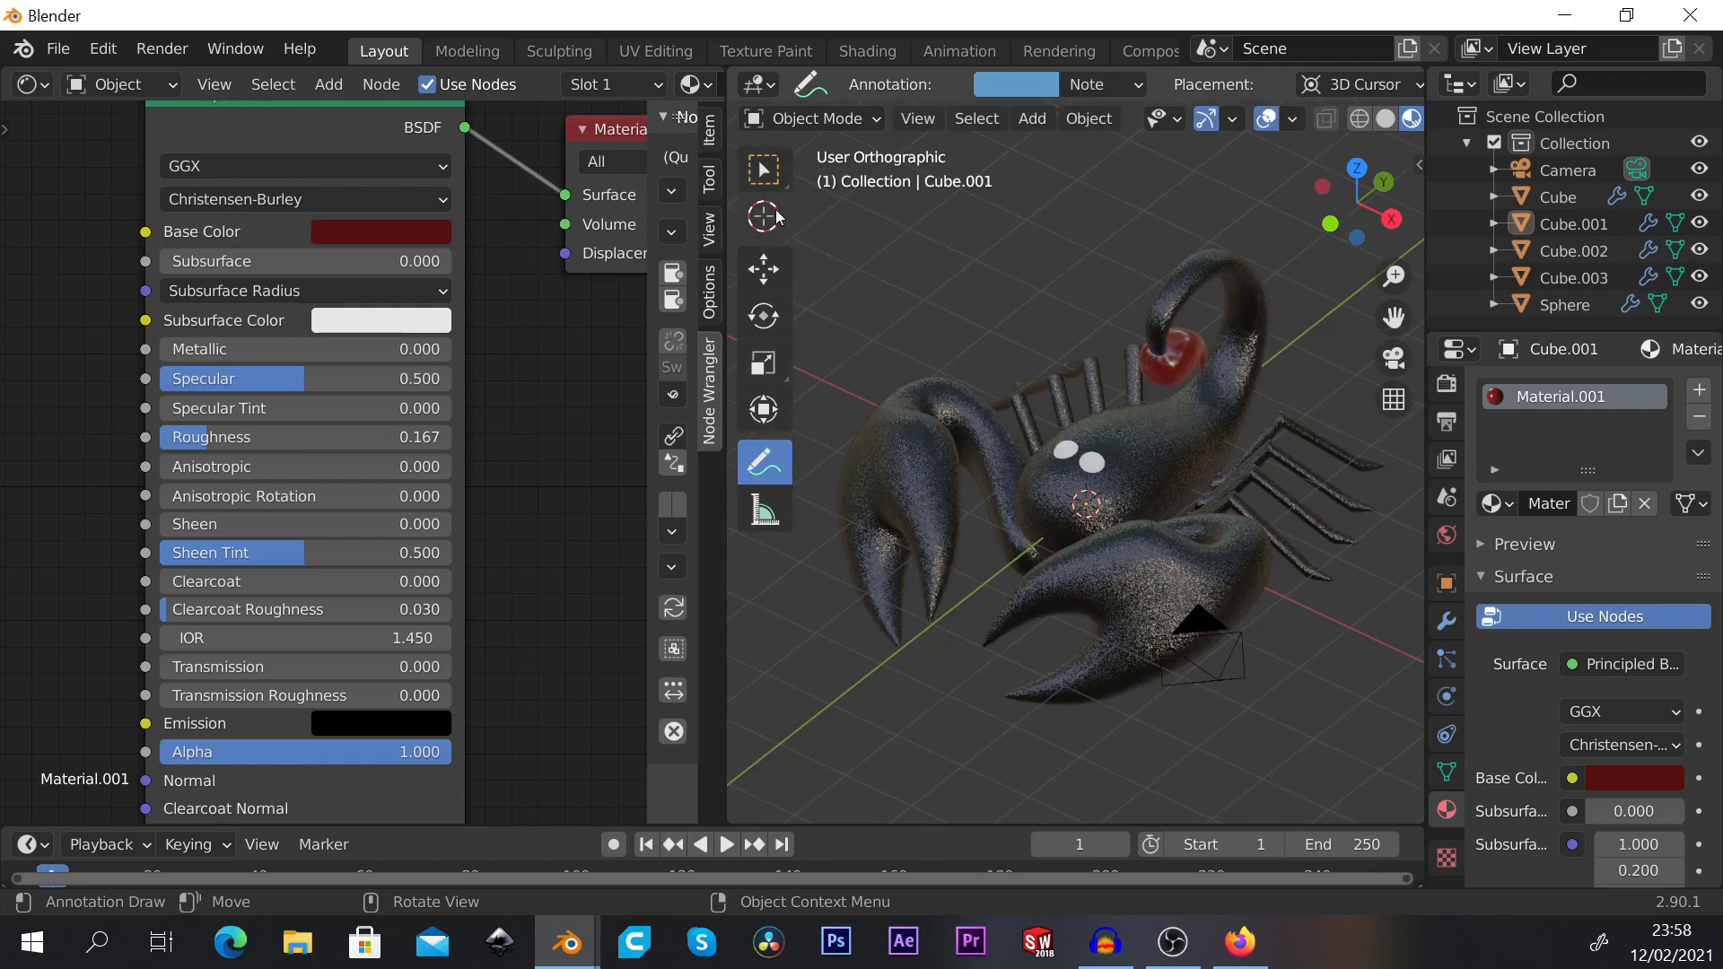
pyautogui.click(770, 170)
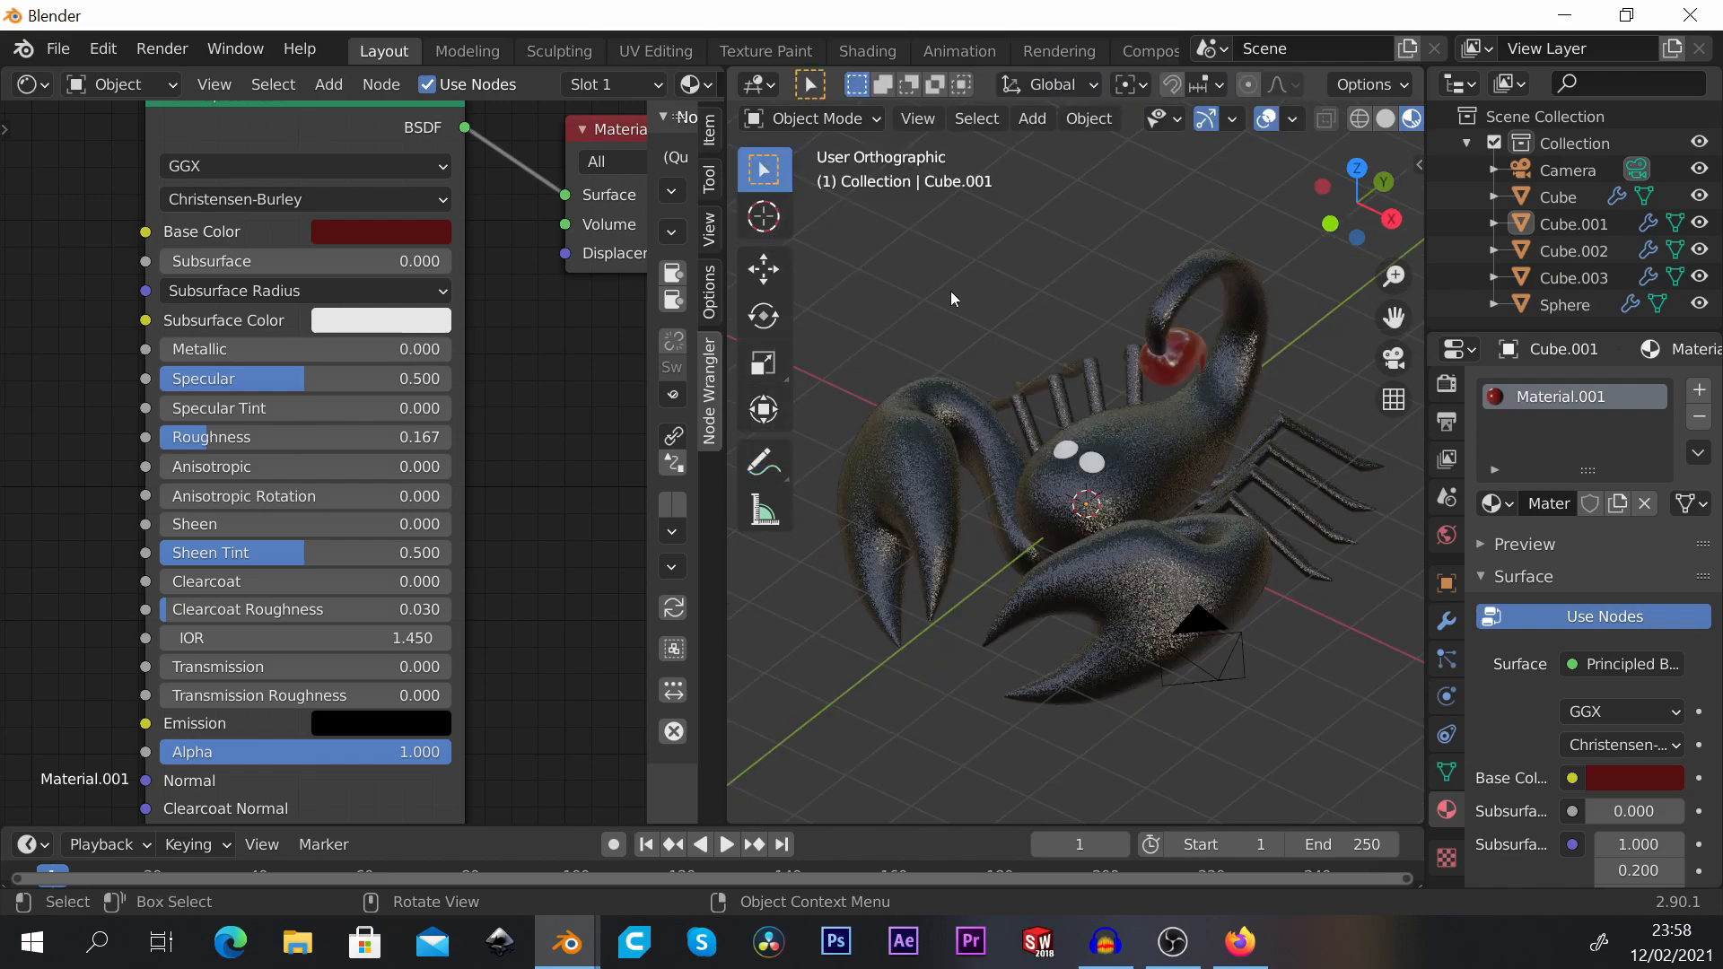
# Step: Select the scorpion's eyes (Sphere) and give them a new material
pyautogui.moveTo(950, 290); pyautogui.dragTo(1129, 437, button='middle')
pyautogui.click(1089, 437)
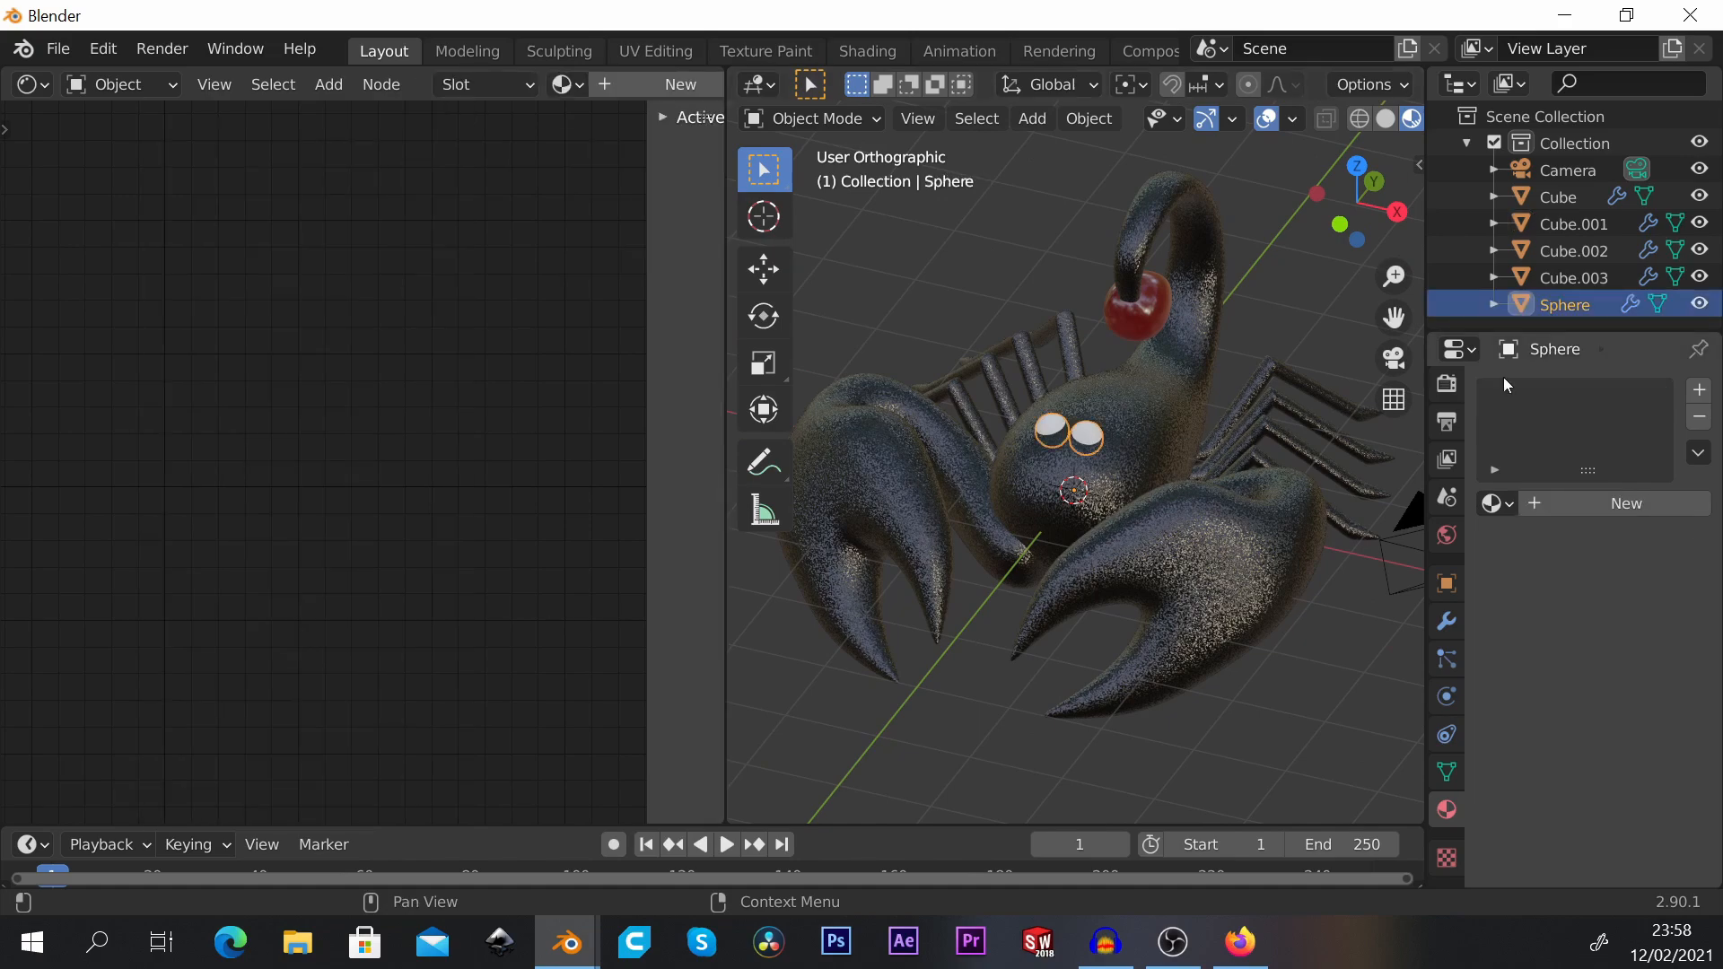
pyautogui.scroll(5, 1151, 398)
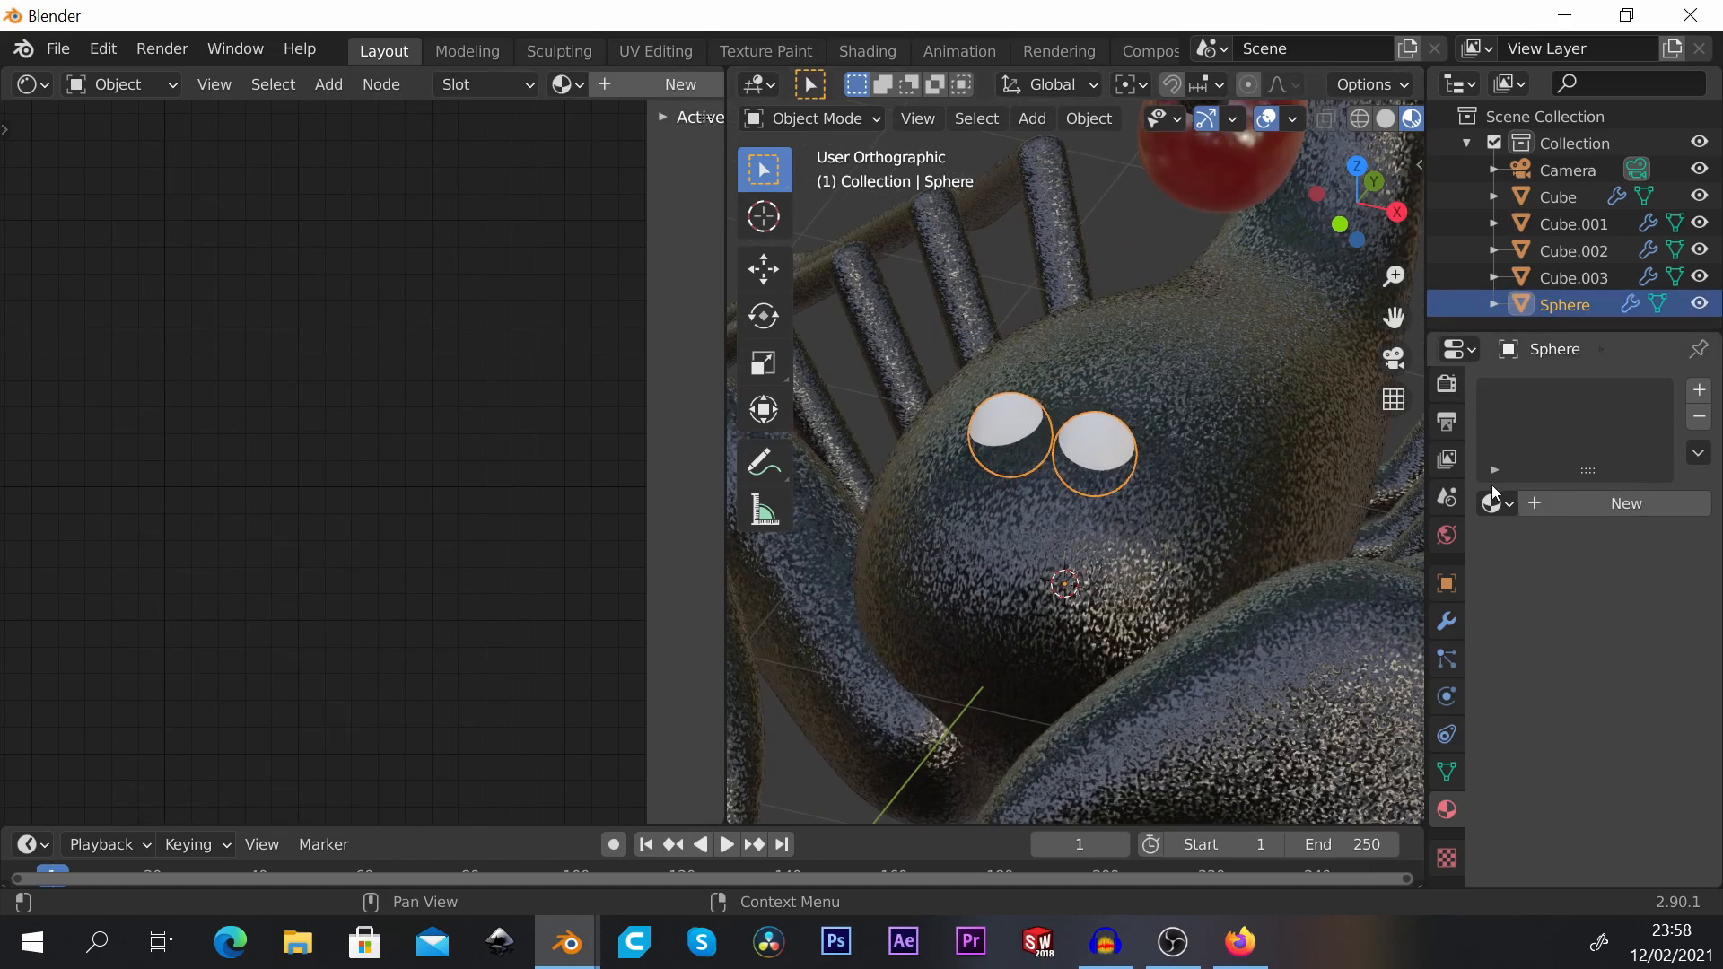
pyautogui.click(1580, 501)
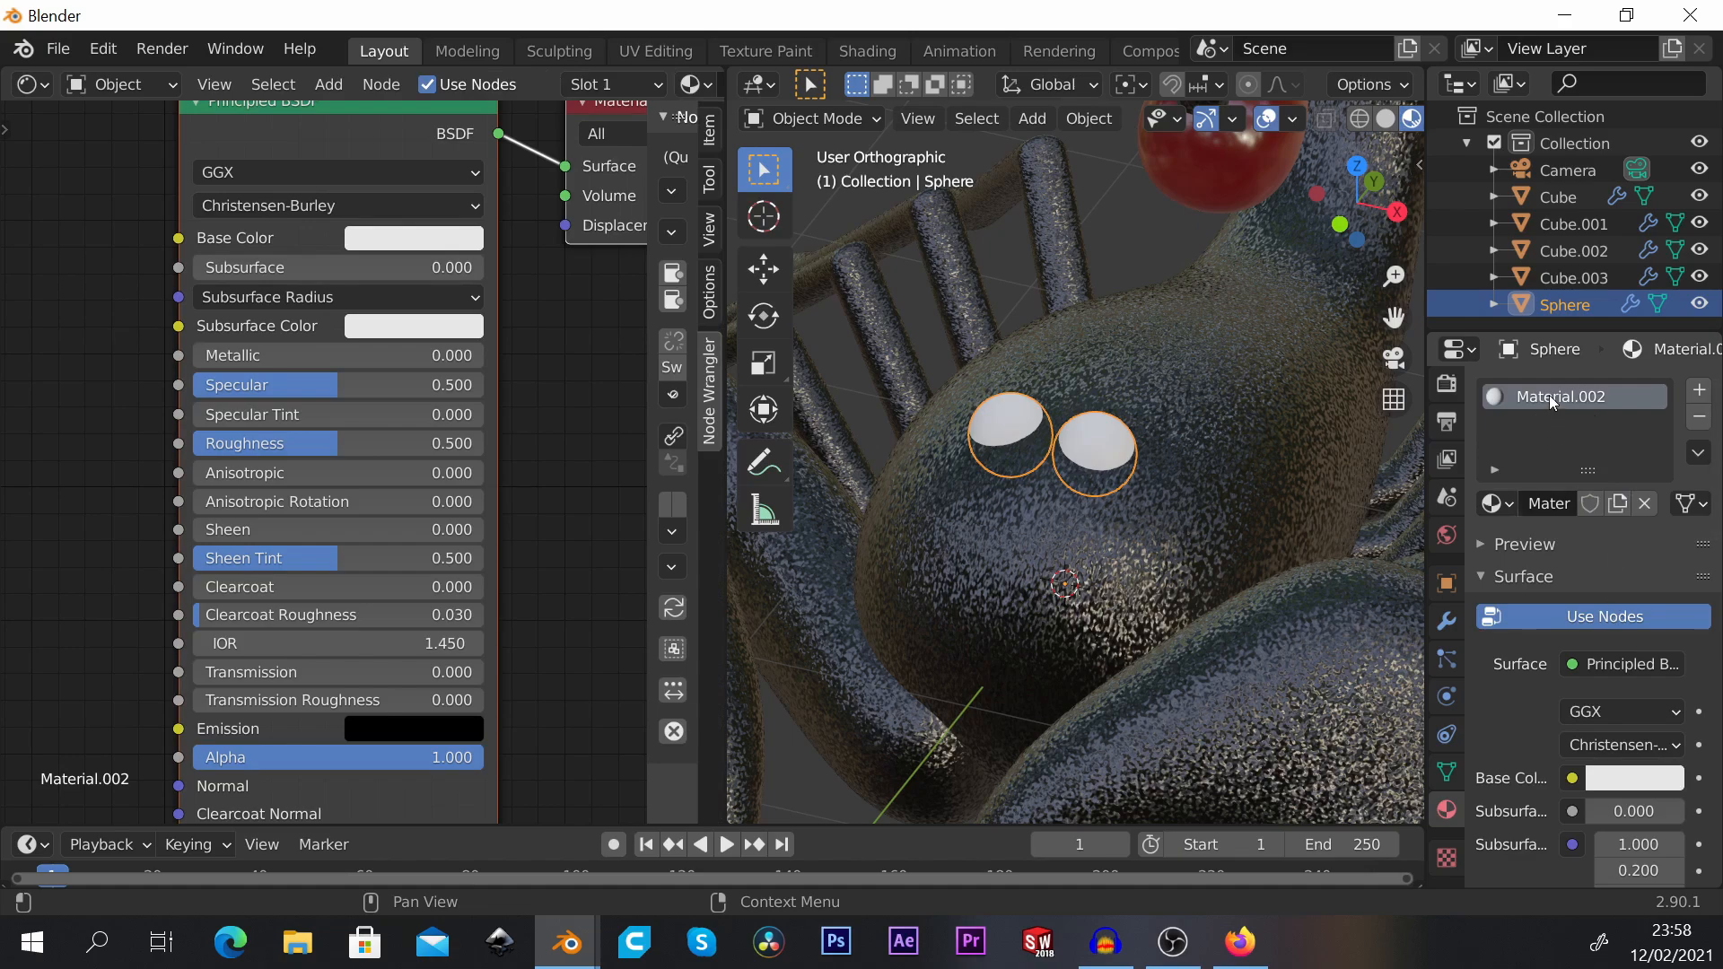
pyautogui.scroll(-2, 287, 239)
pyautogui.scroll(2, 288, 239)
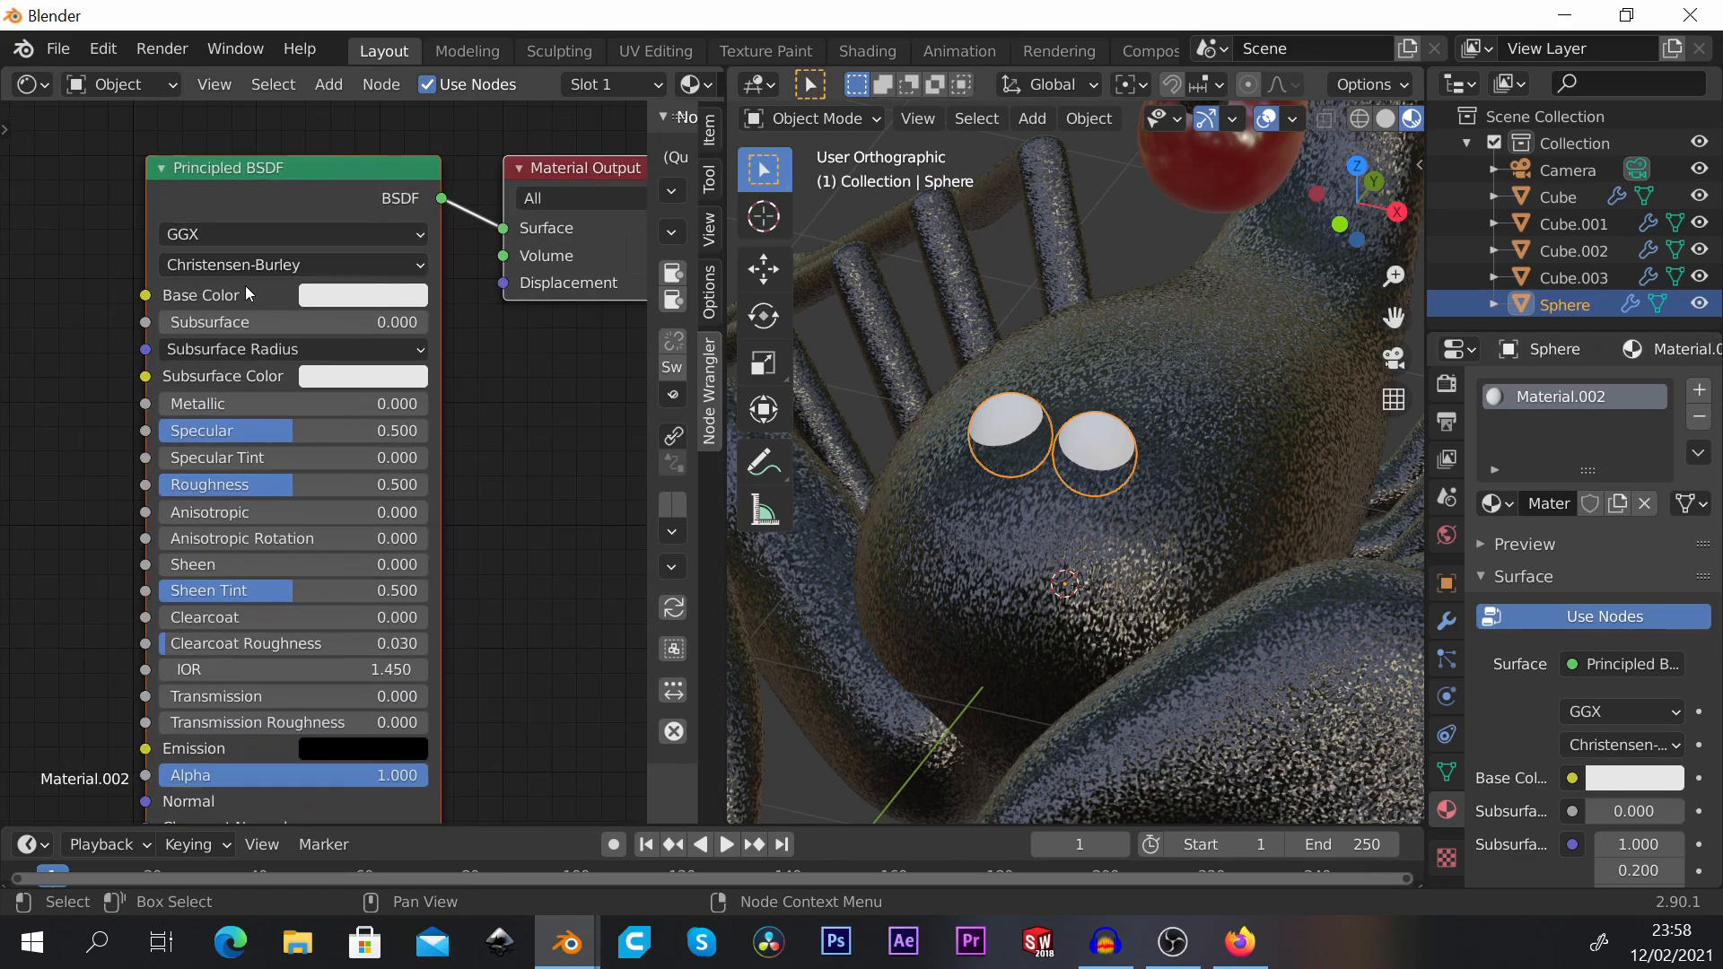
# Step: Set the eye material's base colour to black and its roughness to 0.000, and check the deselected eyes up close
pyautogui.click(332, 294)
pyautogui.moveTo(499, 386); pyautogui.dragTo(499, 492)
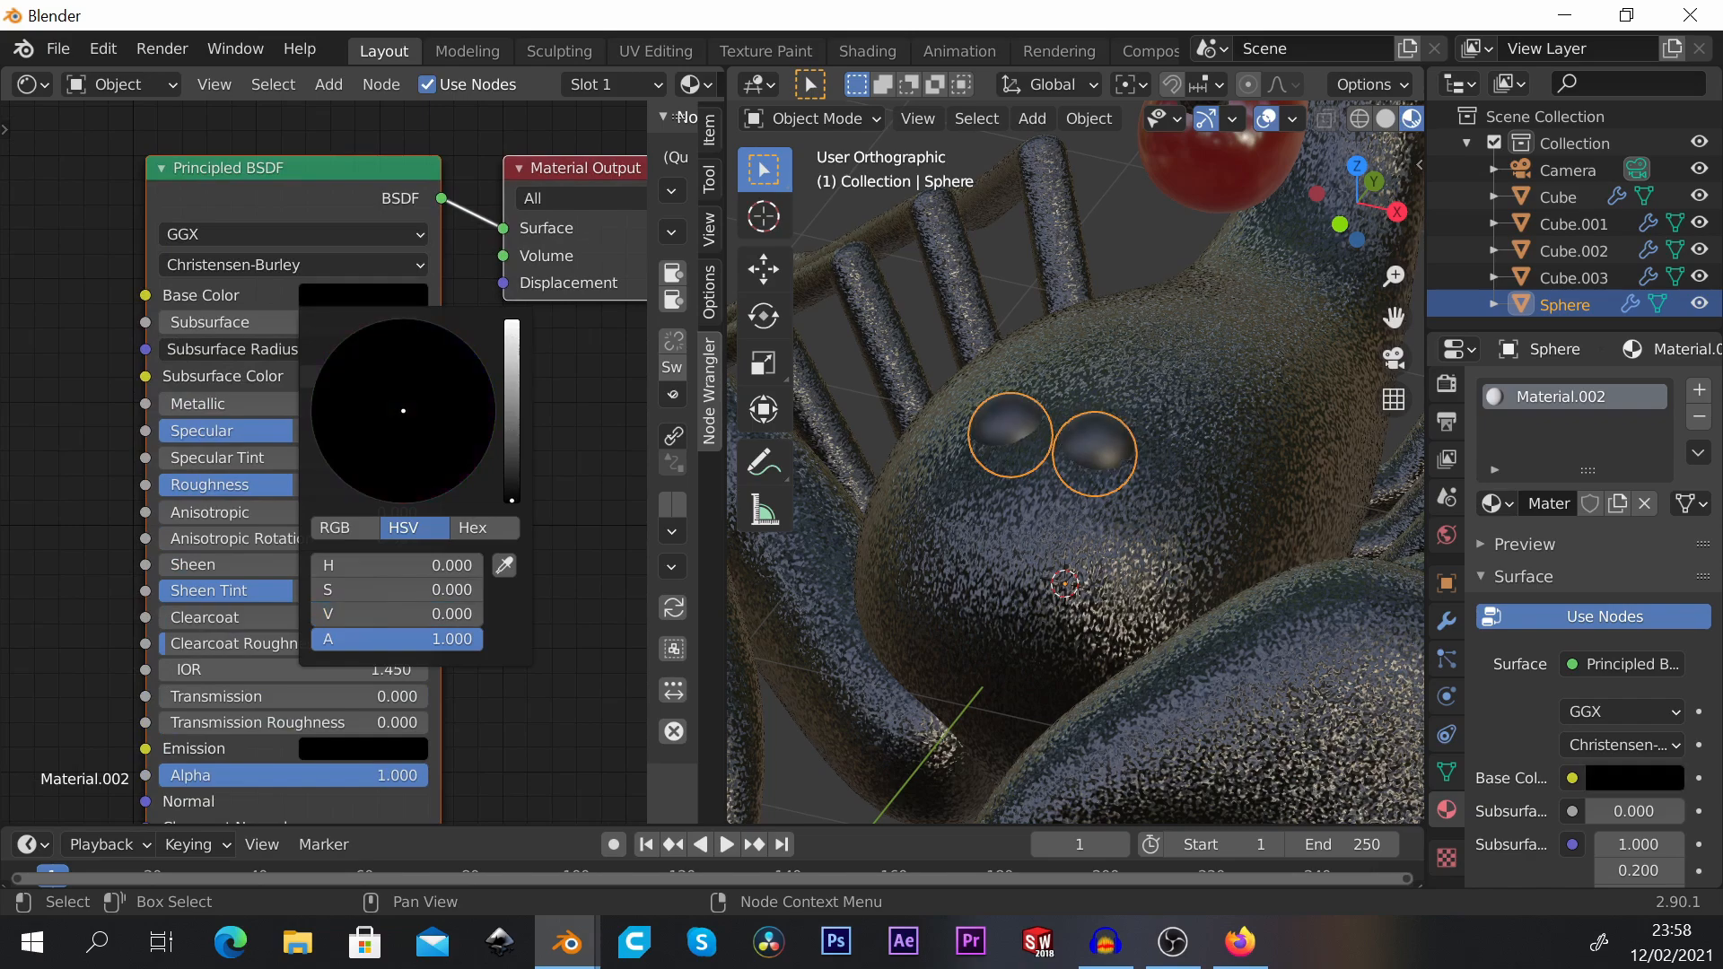
pyautogui.scroll(4, 1032, 379)
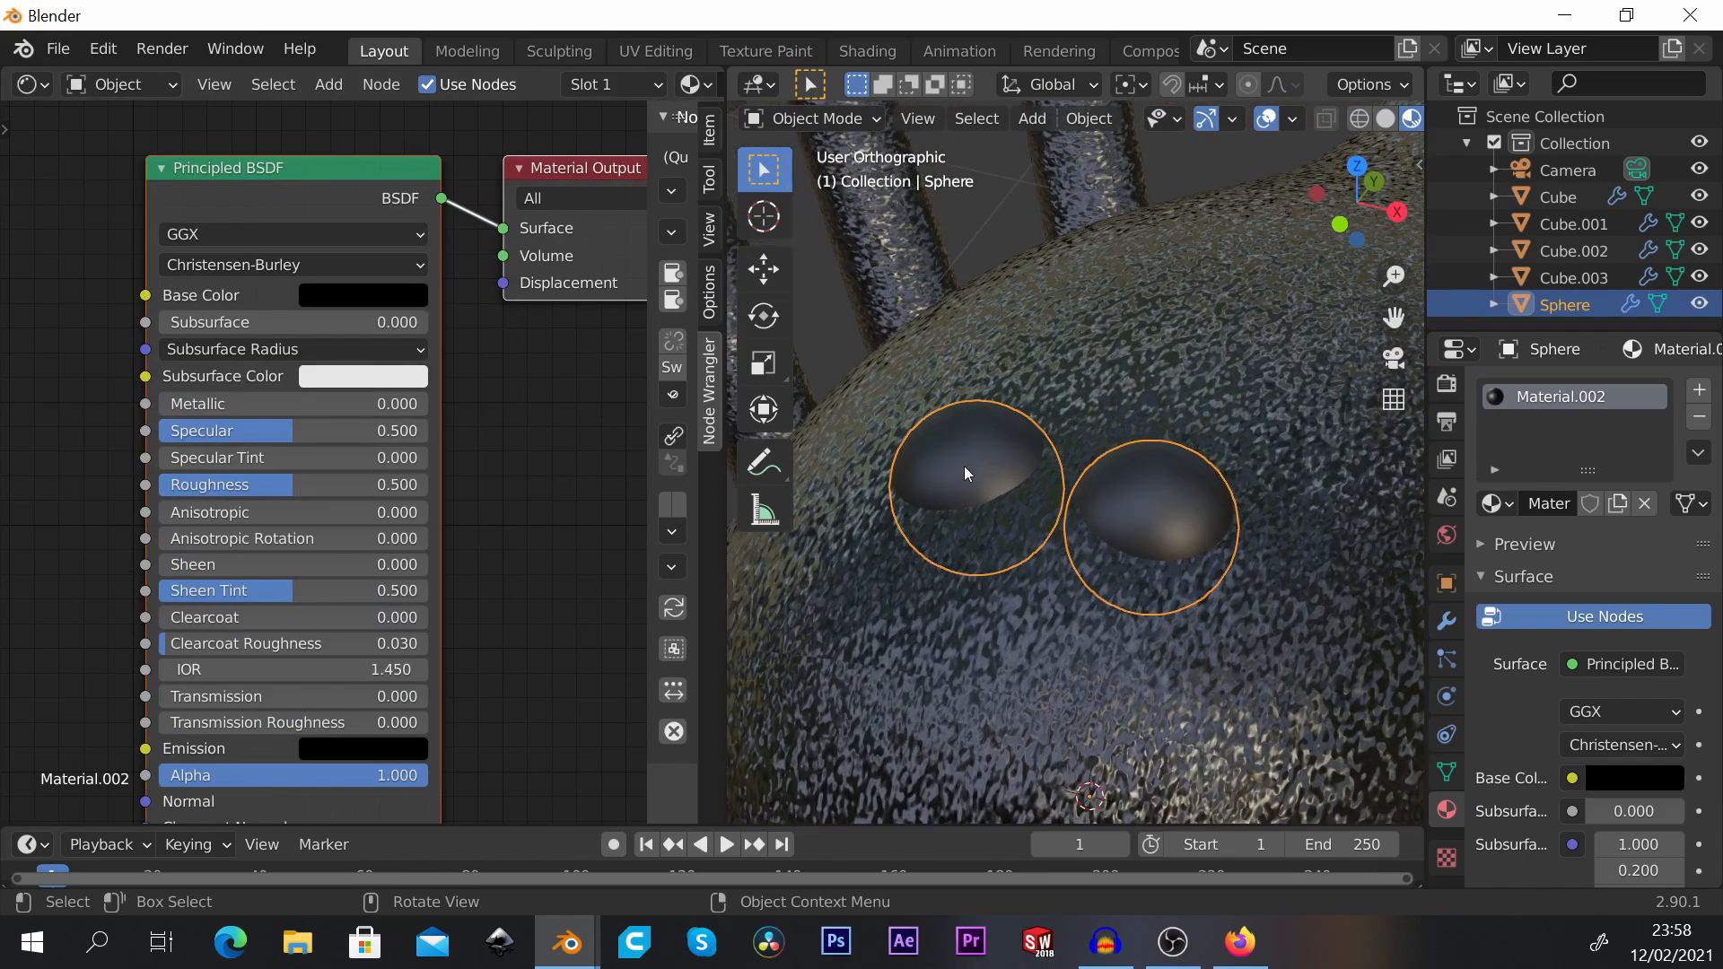
pyautogui.moveTo(281, 482); pyautogui.dragTo(157, 484)
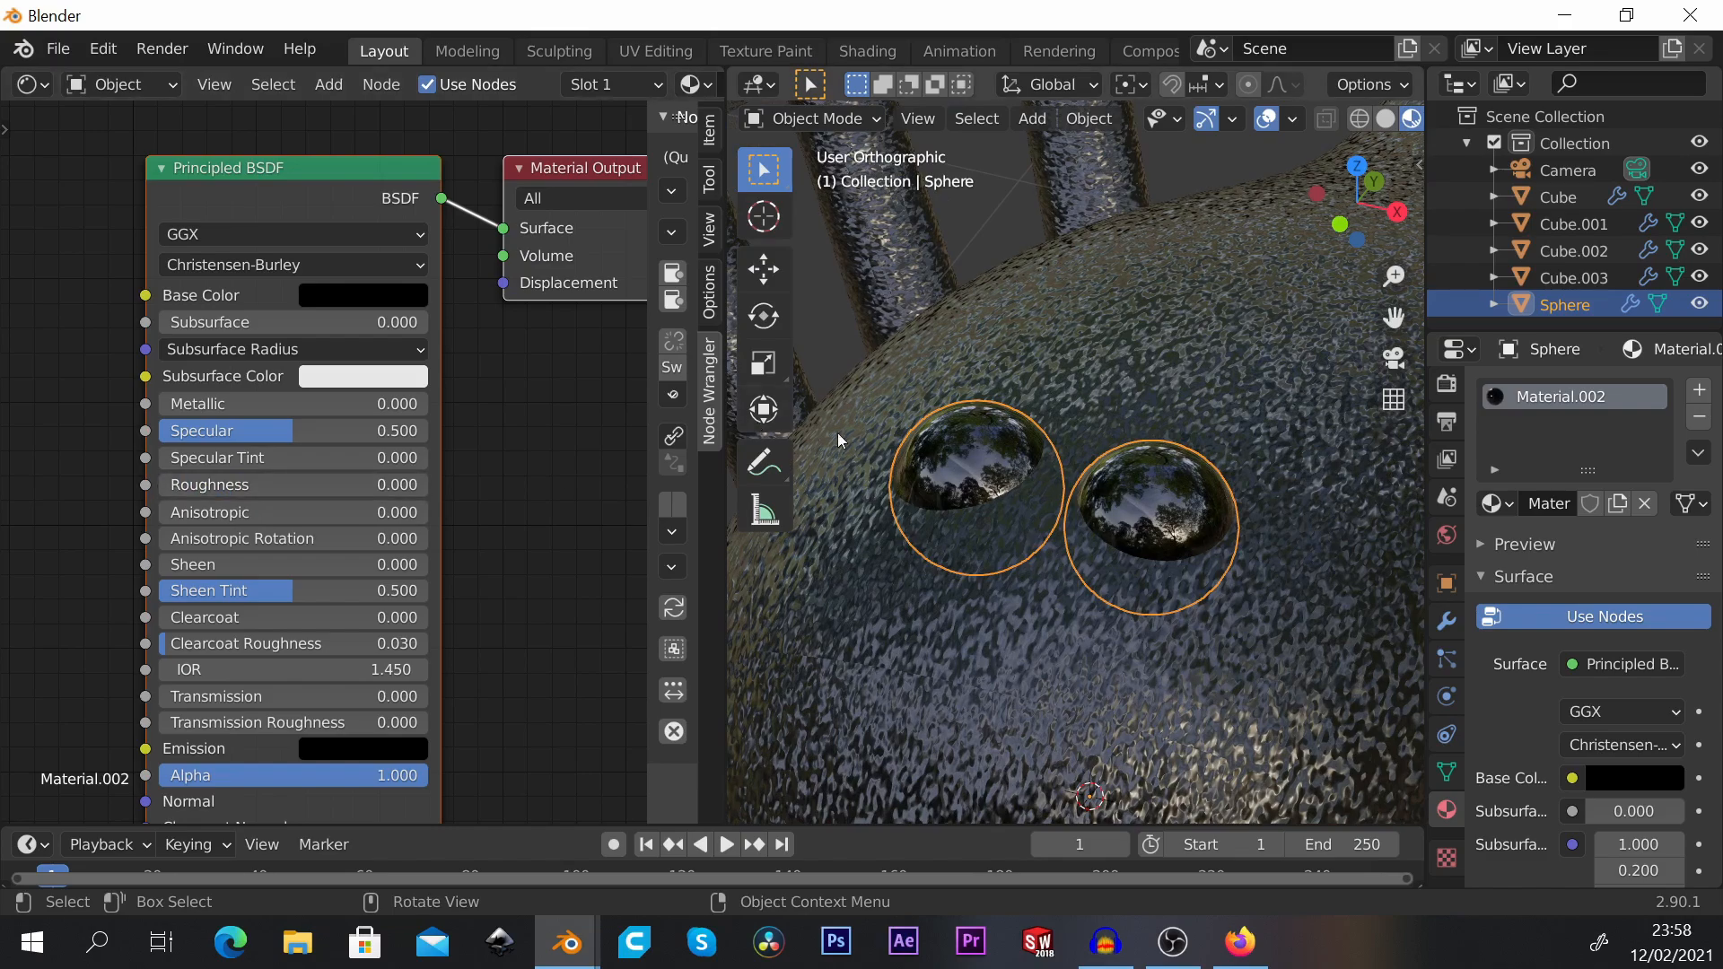
pyautogui.scroll(-4, 1151, 303)
pyautogui.click(1192, 202)
pyautogui.moveTo(1145, 404); pyautogui.dragTo(1088, 349, button='middle')
pyautogui.scroll(4, 1102, 341)
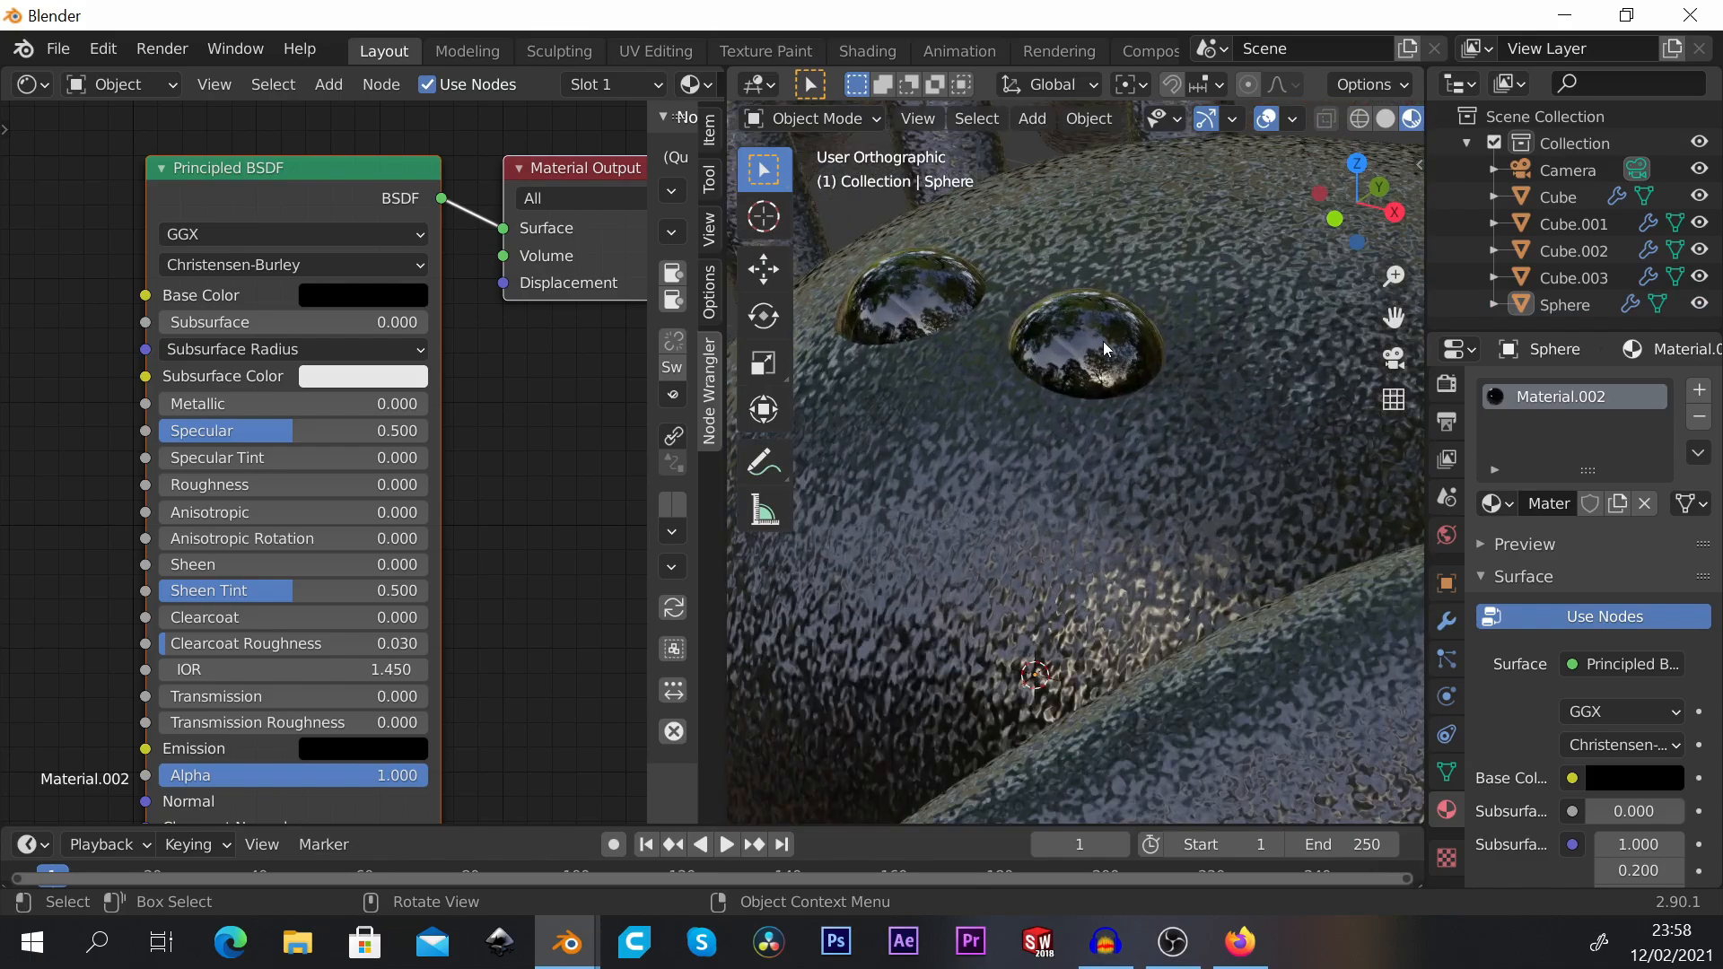
pyautogui.scroll(-4, 1102, 341)
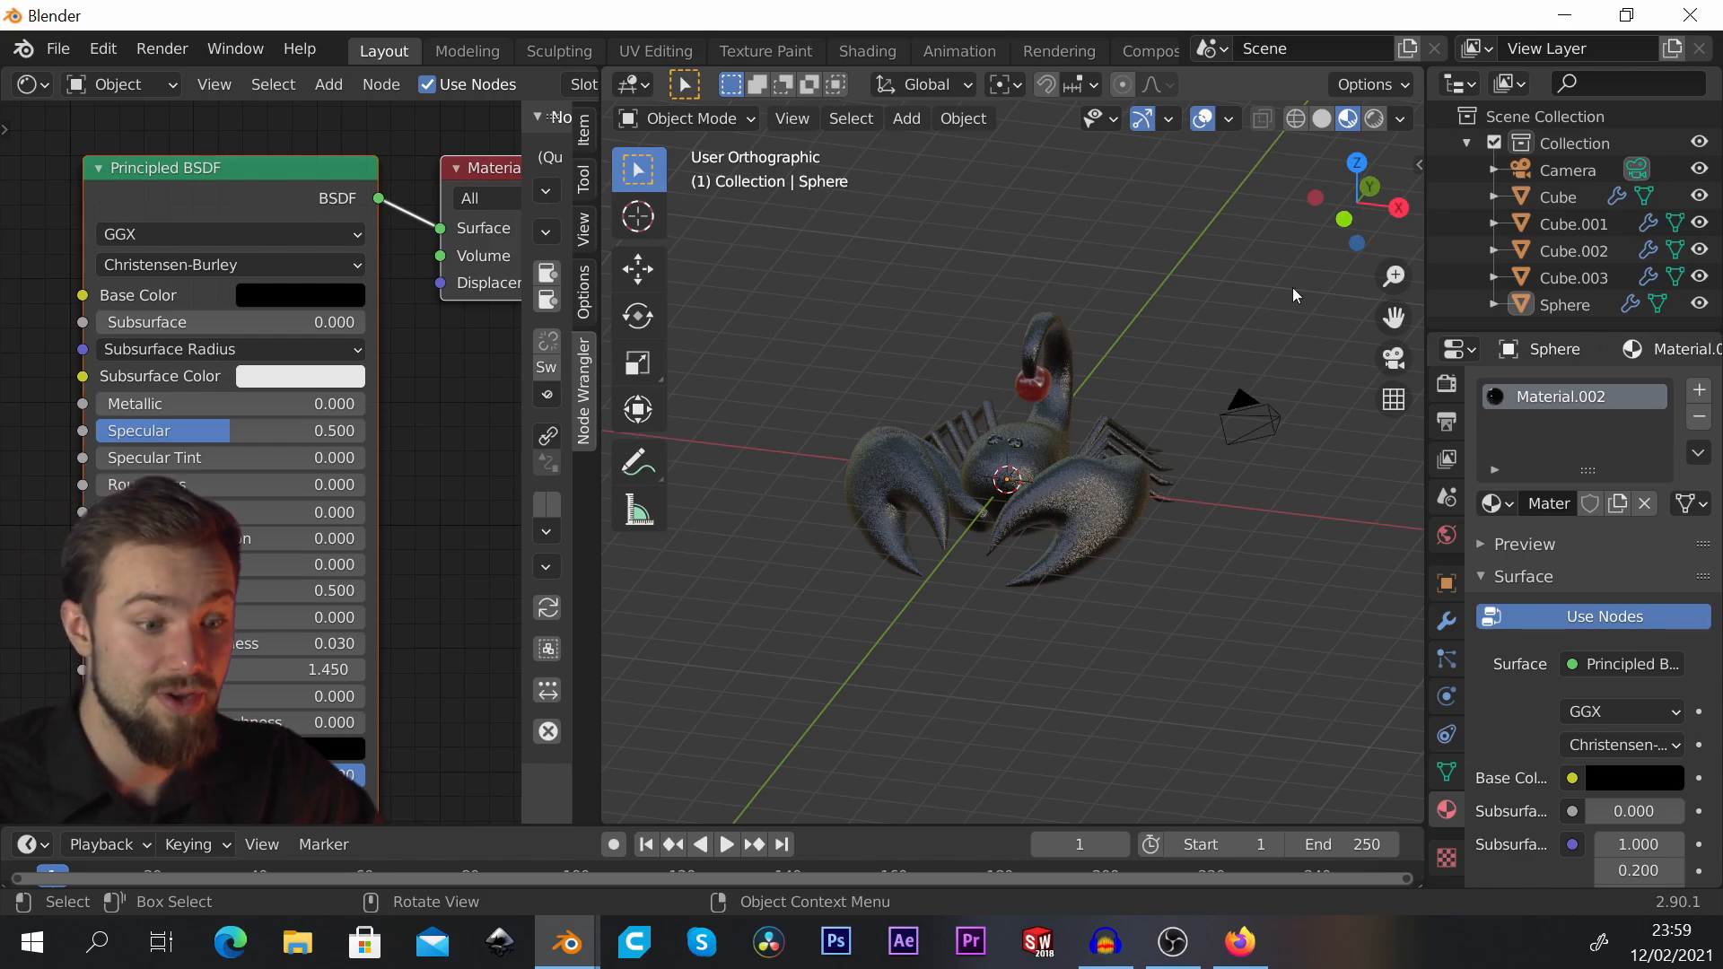
# Step: Switch the viewport to rendered shading and view the whole scorpion
pyautogui.click(1372, 121)
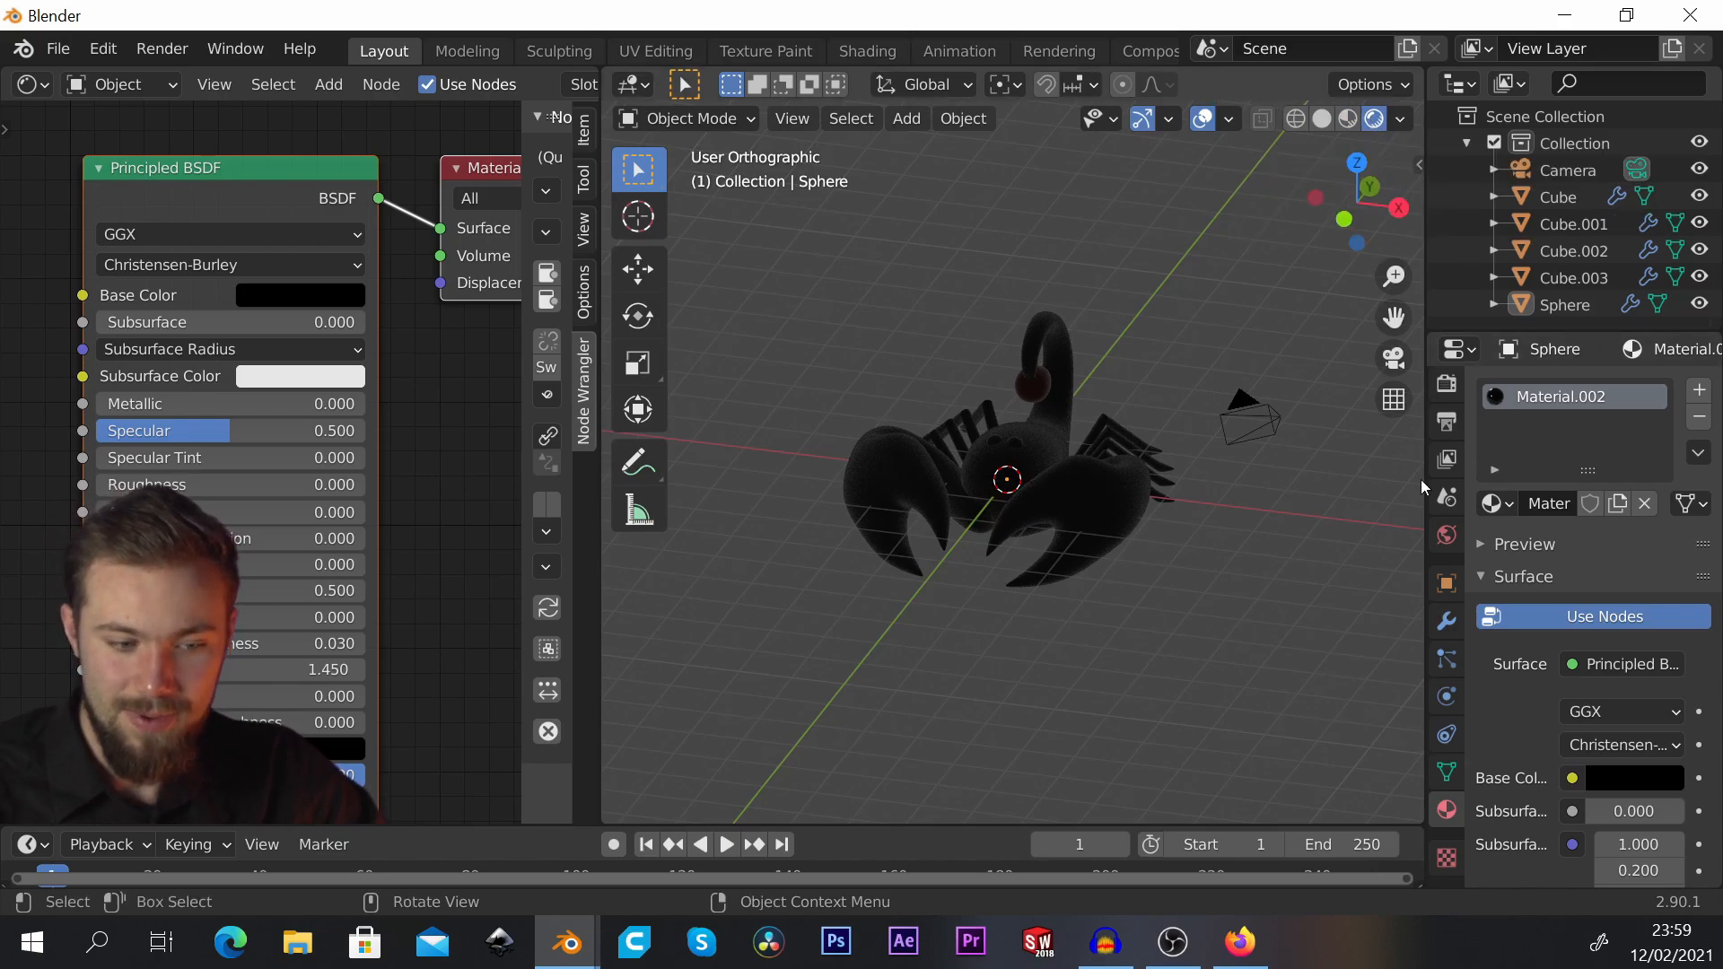
pyautogui.scroll(2, 1452, 499)
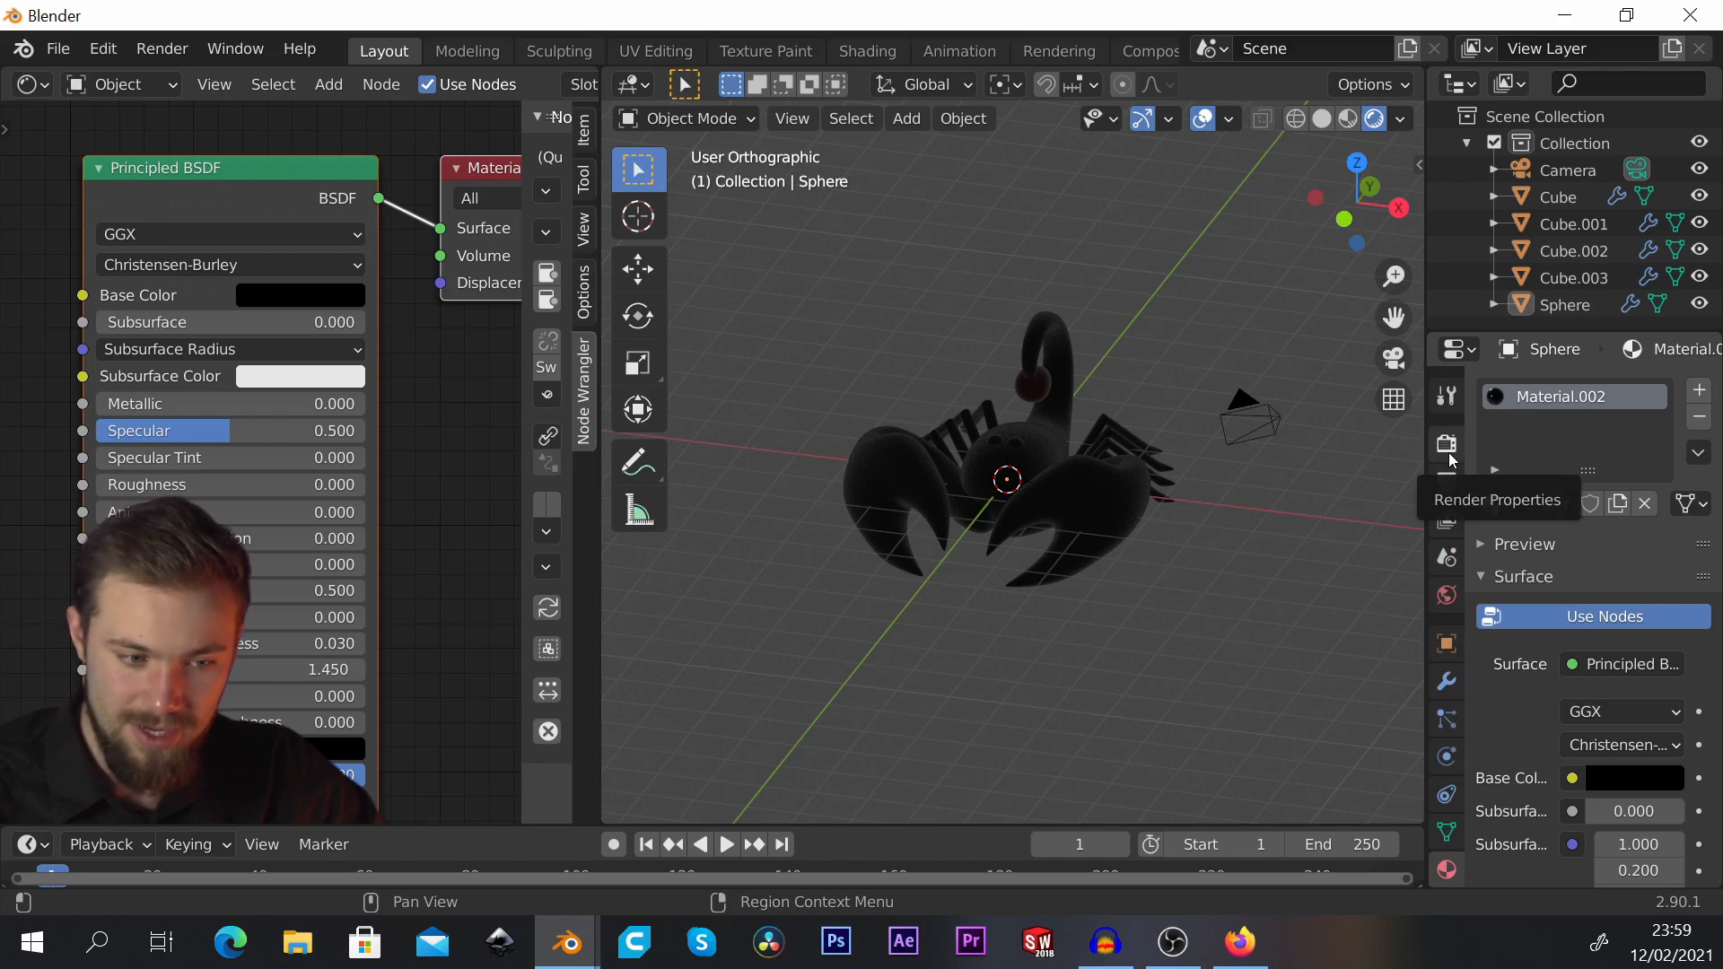
pyautogui.moveTo(1274, 375); pyautogui.dragTo(1354, 423, button='middle')
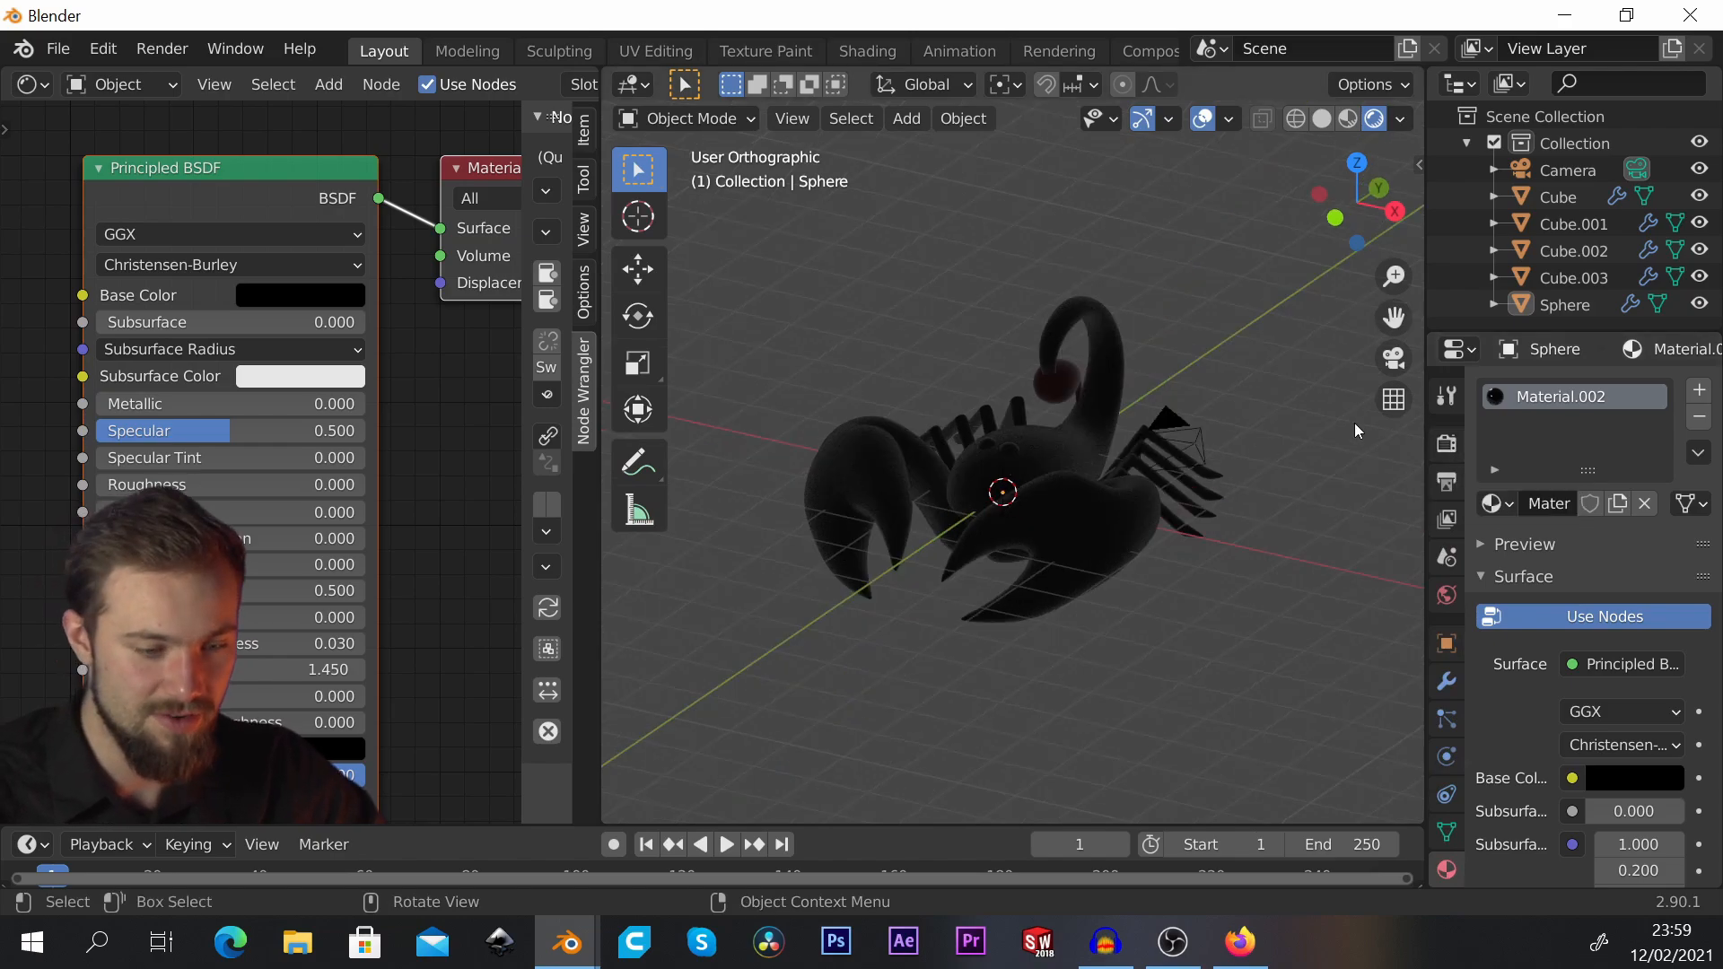
# Step: Change the scene's render engine to Cycles and inspect the scorpion's rendered preview from several angles
pyautogui.click(1450, 447)
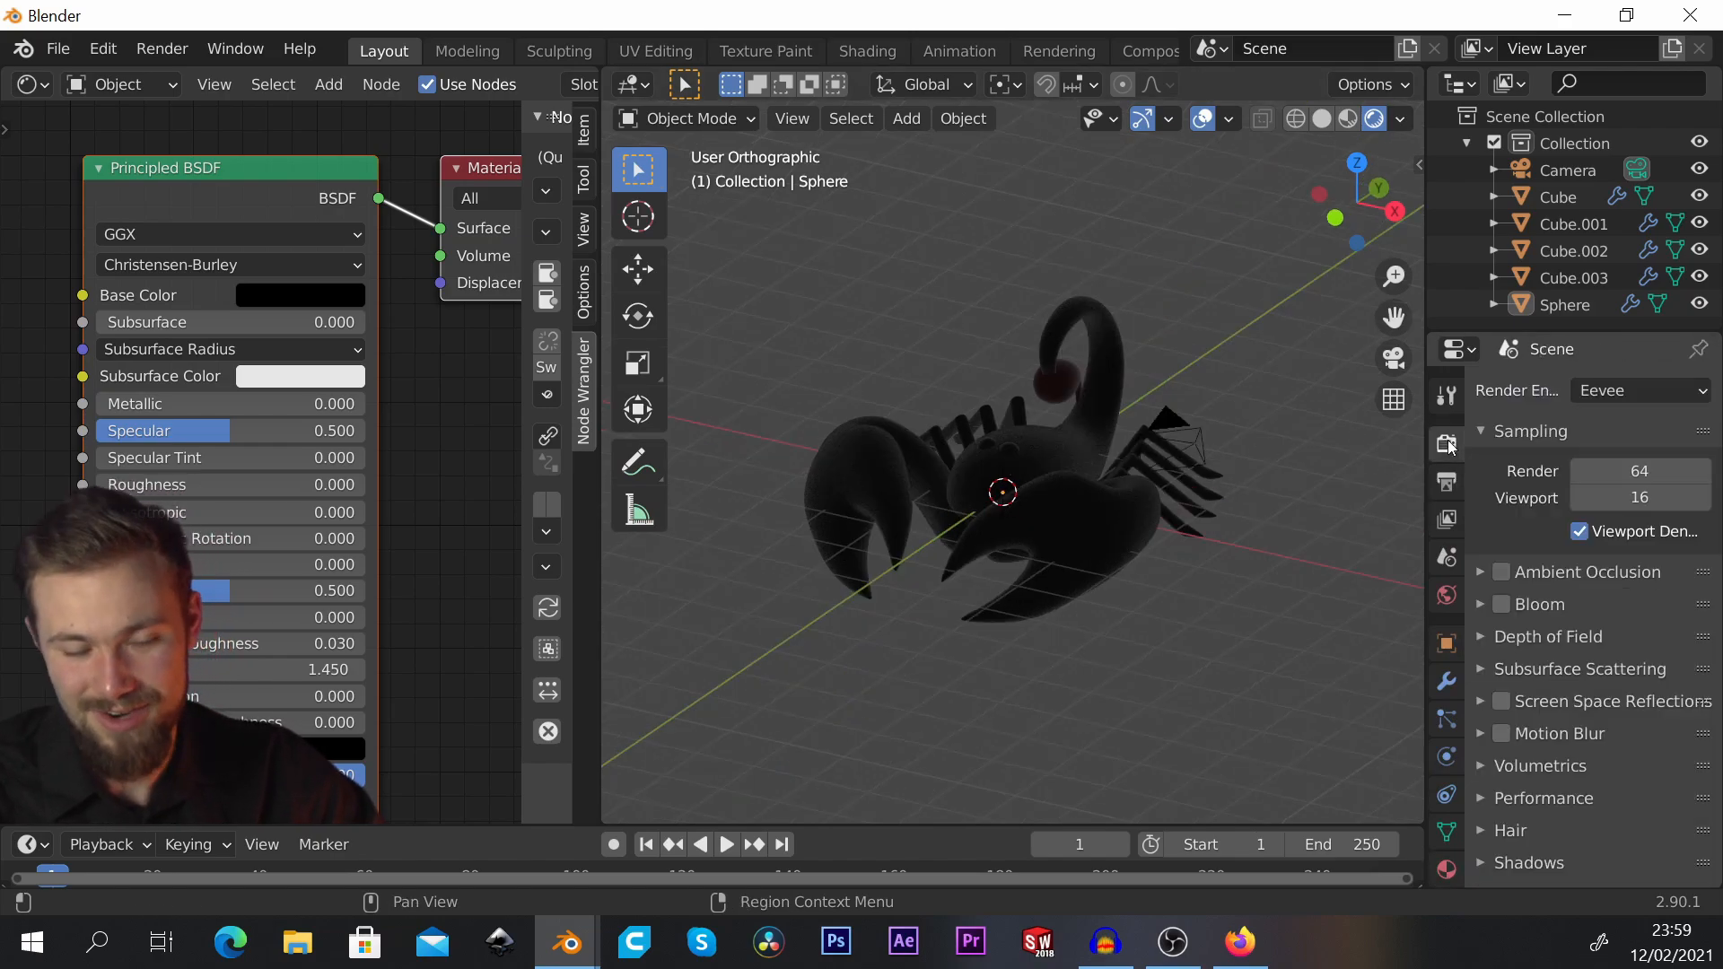
pyautogui.click(1607, 393)
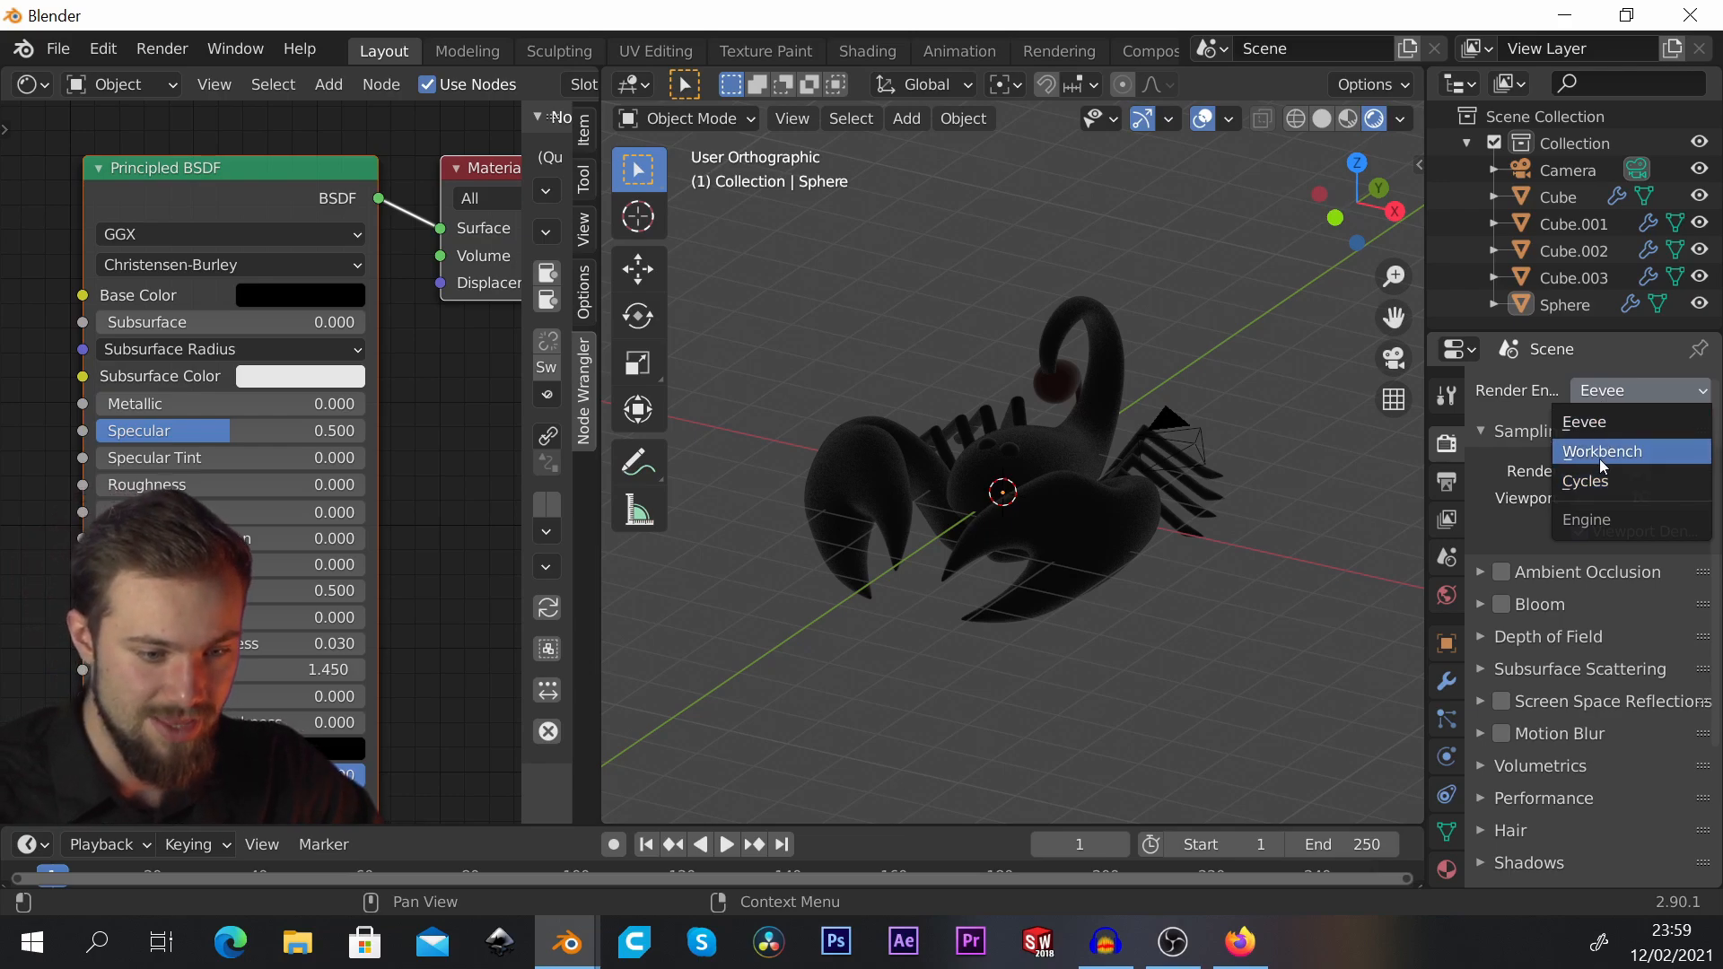
pyautogui.click(1602, 481)
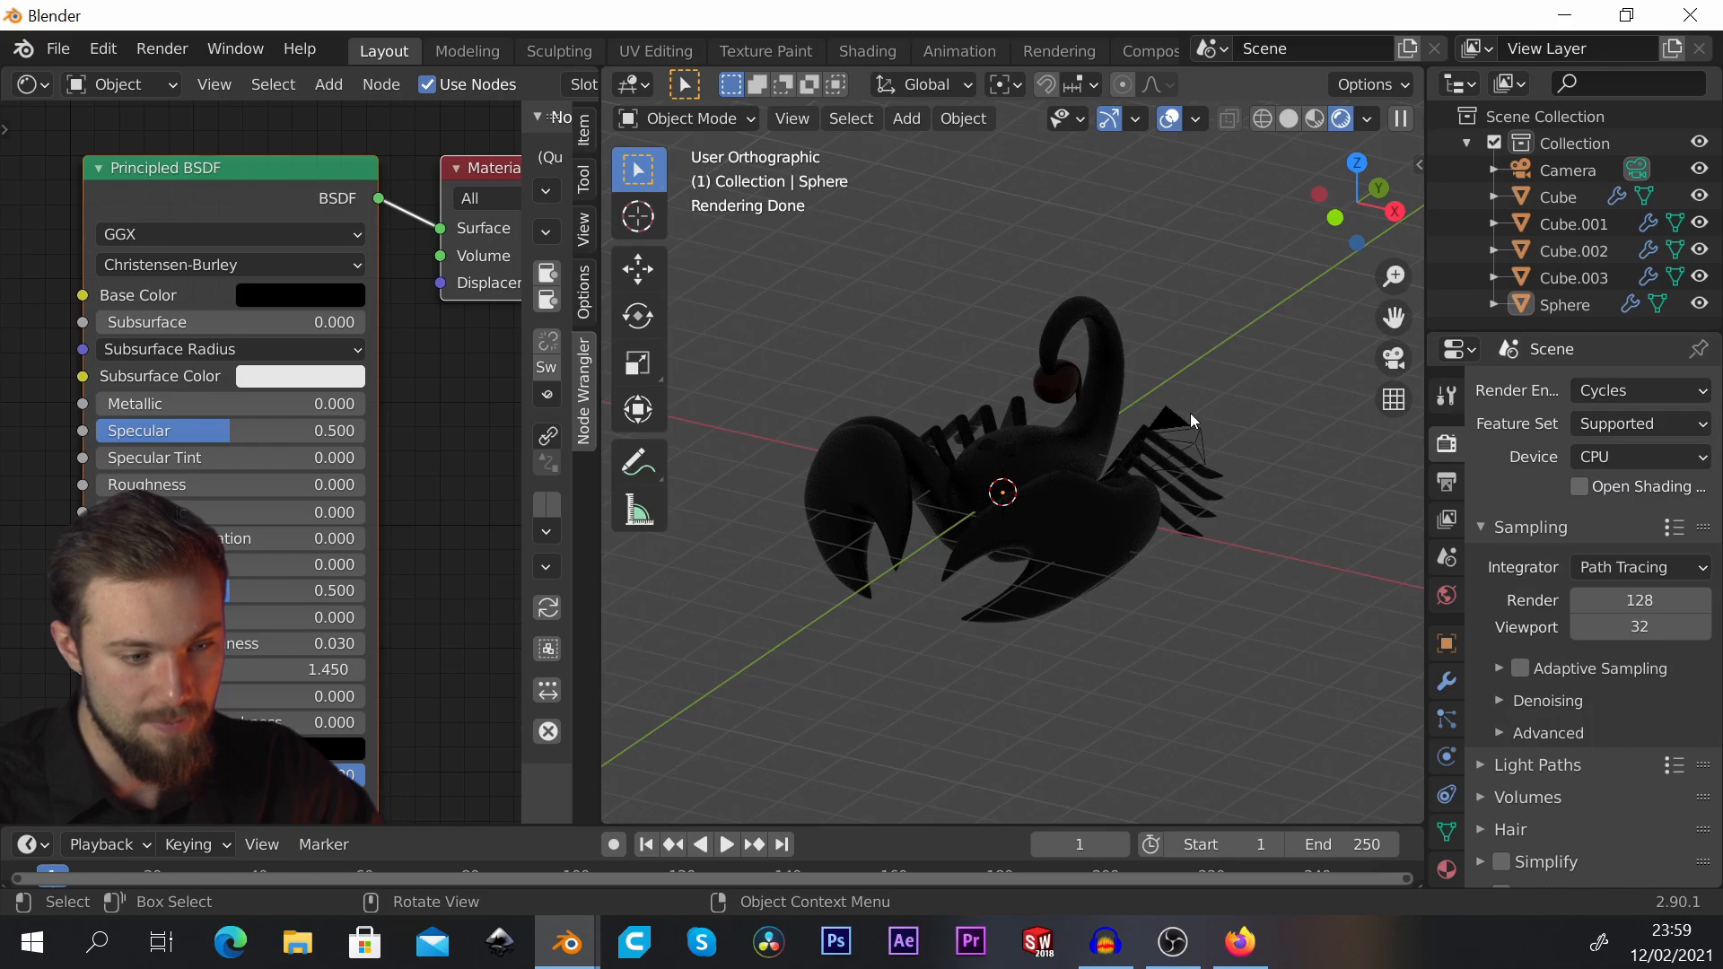
pyautogui.moveTo(991, 438); pyautogui.dragTo(1028, 461, button='middle')
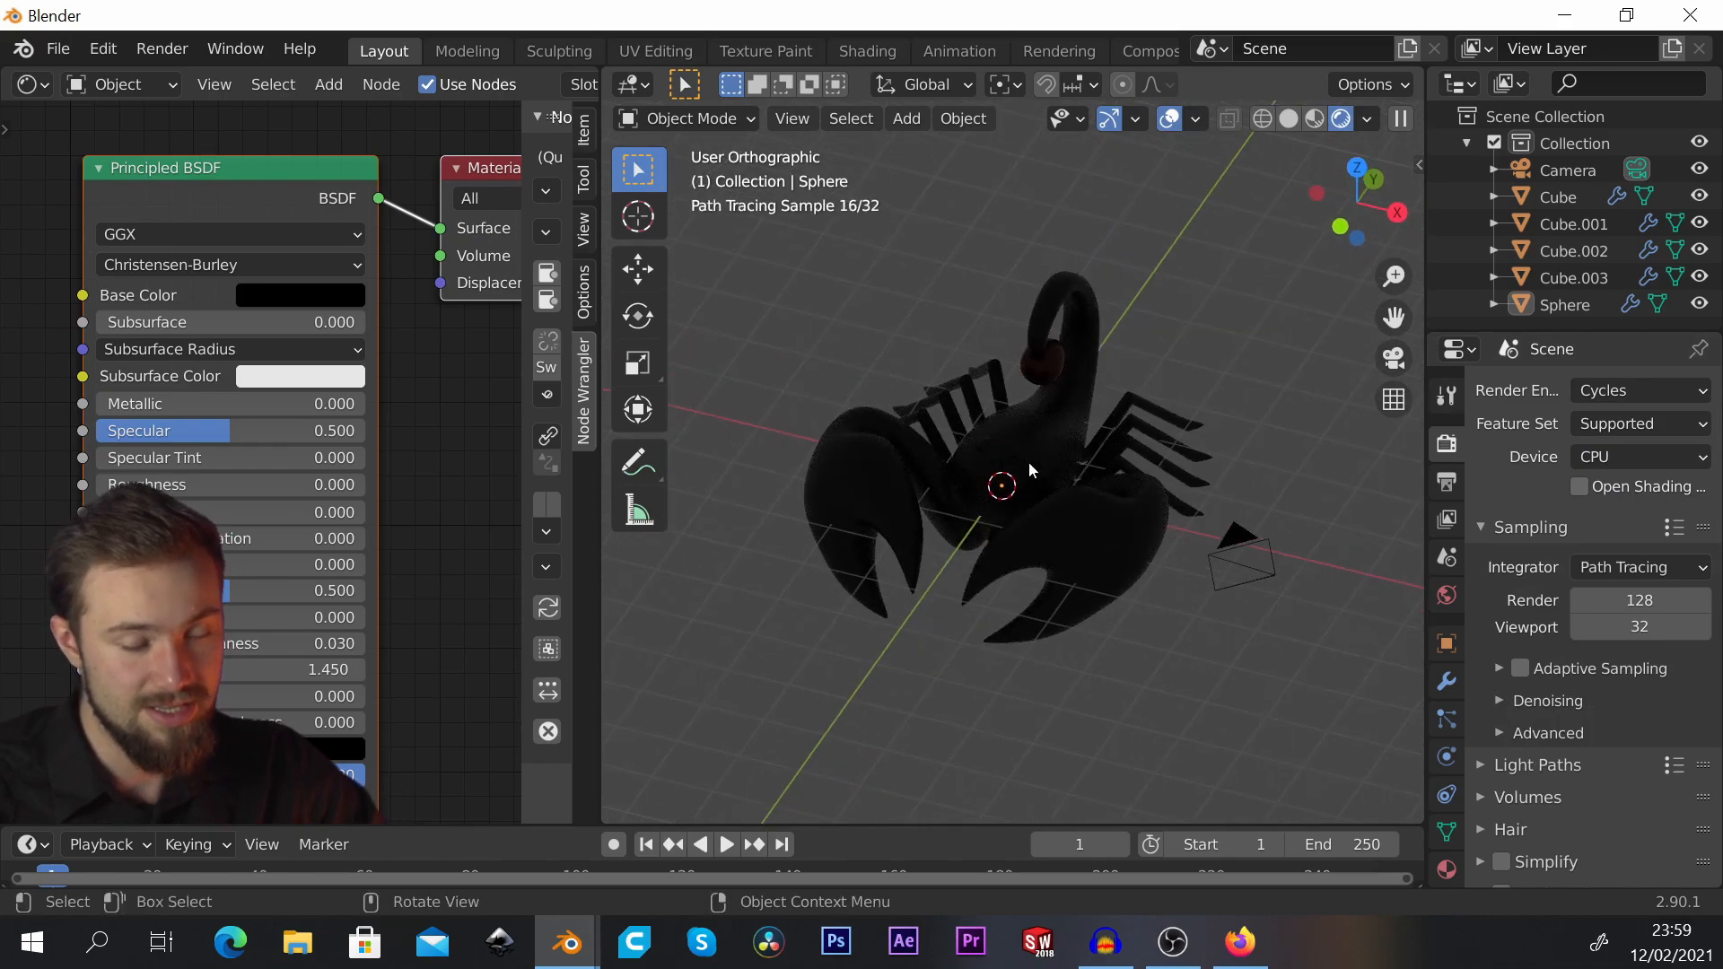
pyautogui.scroll(1, 1028, 460)
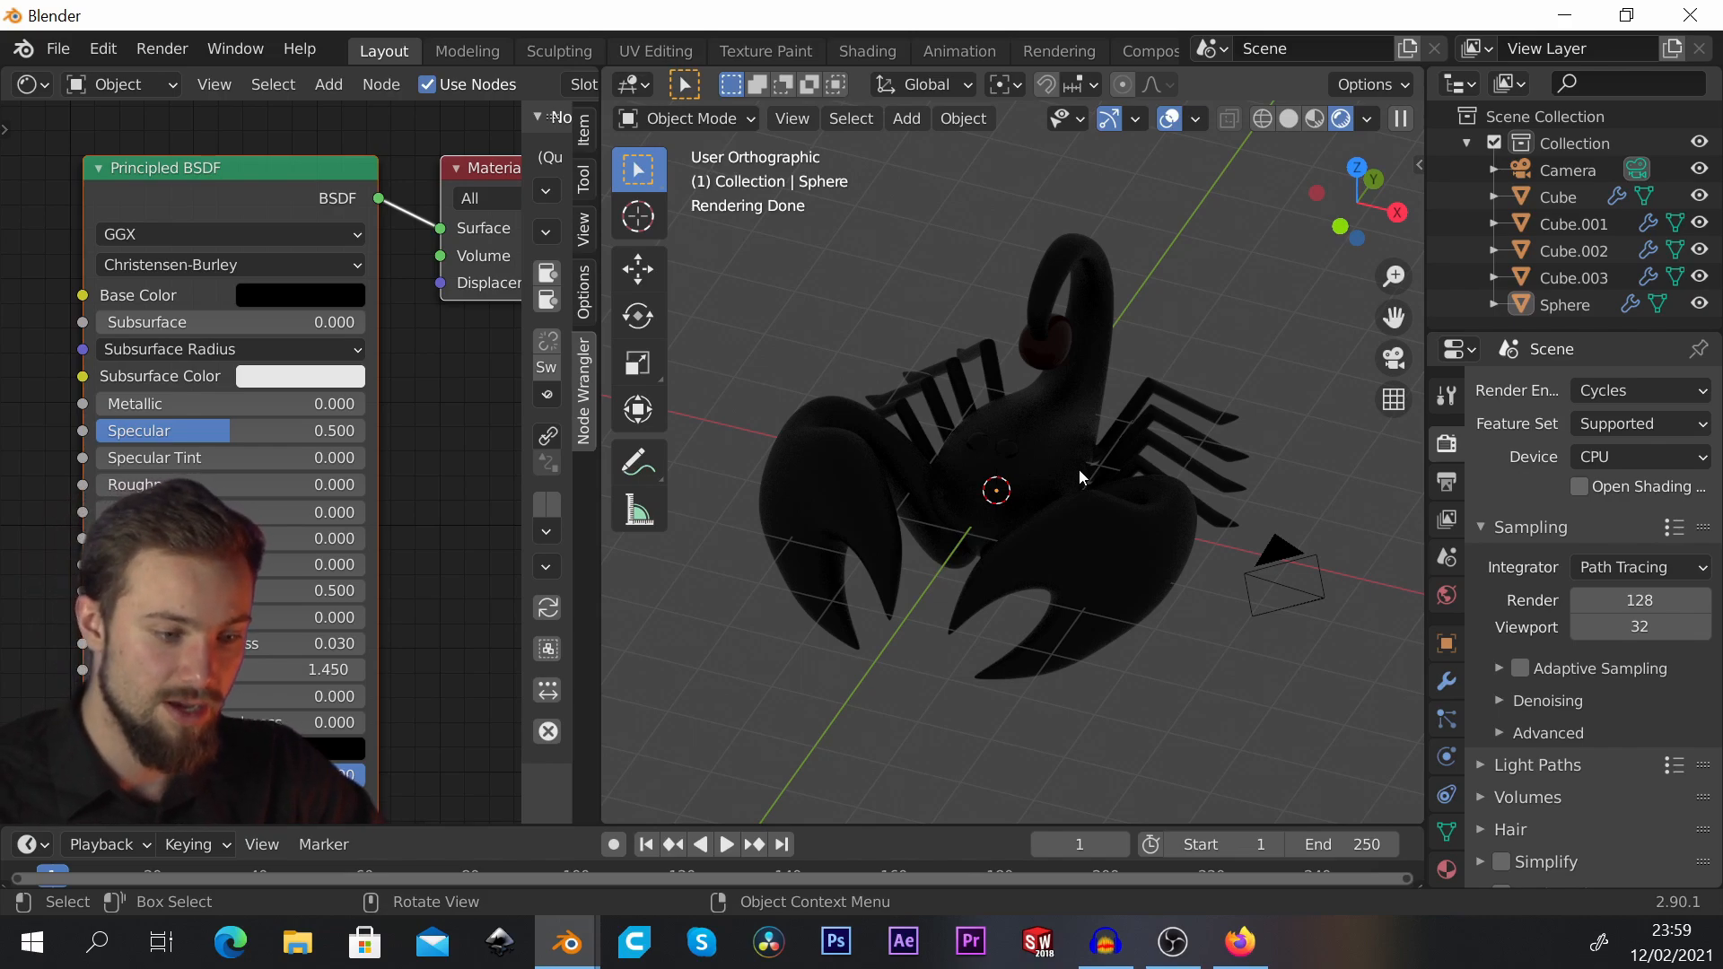
pyautogui.moveTo(945, 456); pyautogui.dragTo(1010, 447, button='middle')
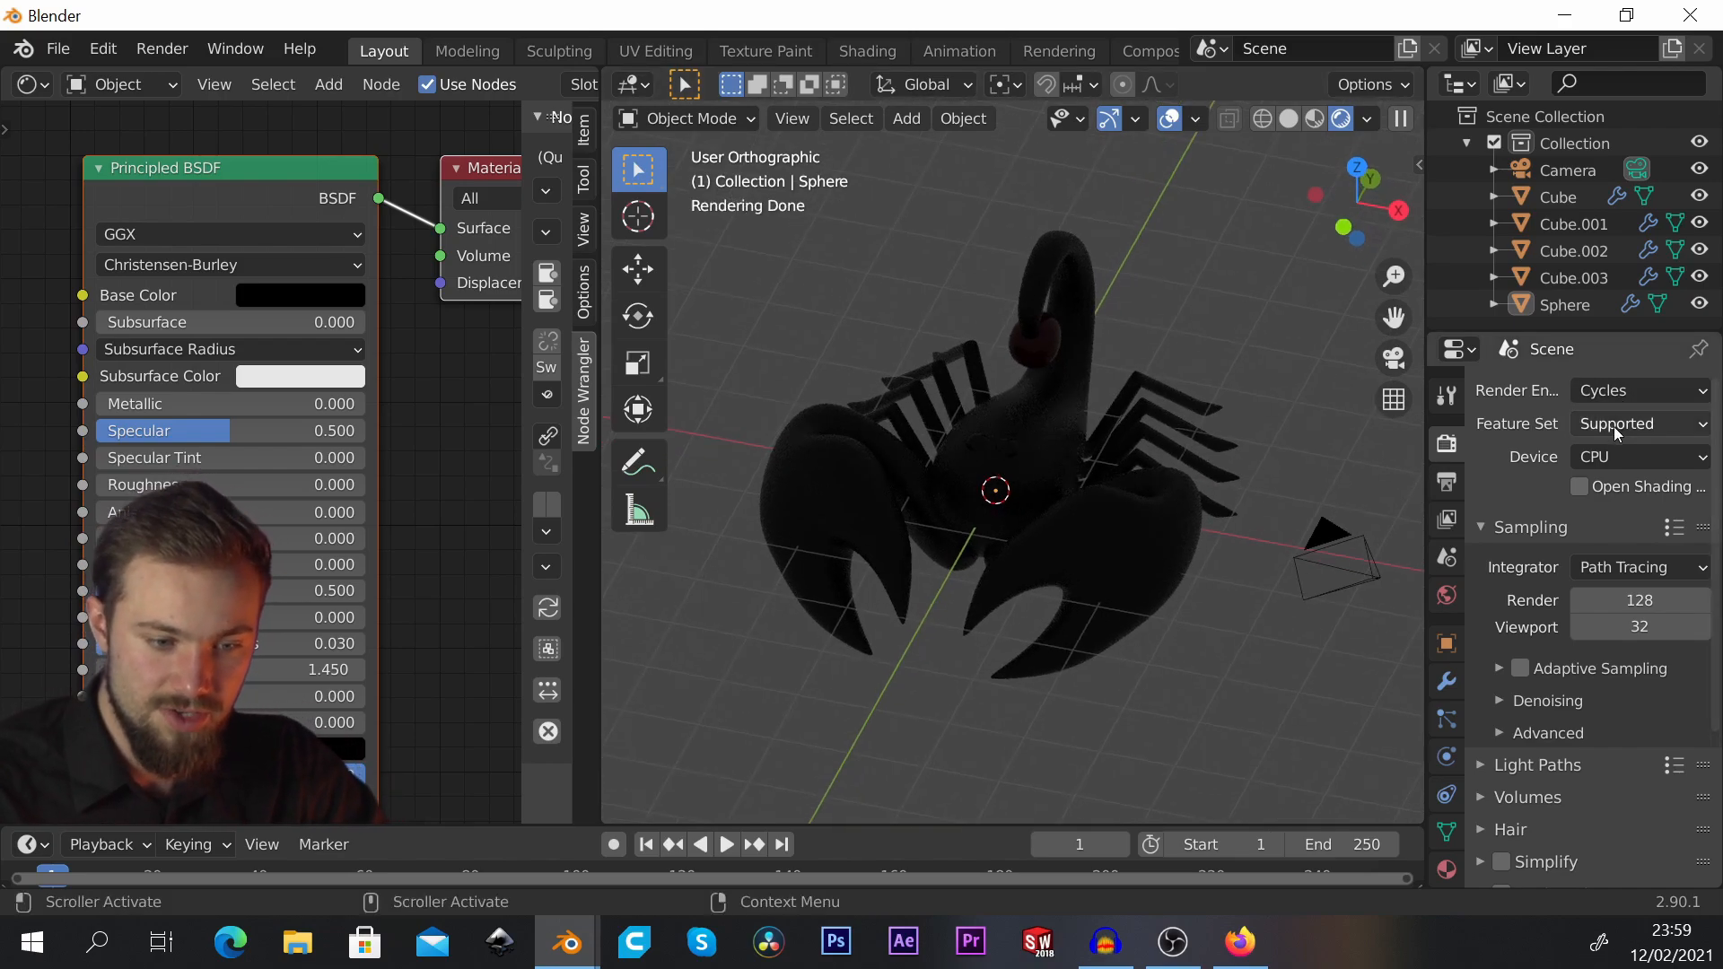
# Step: Set the Cycles render device to GPU Compute and inspect the scorpion's rendered preview
pyautogui.click(1616, 457)
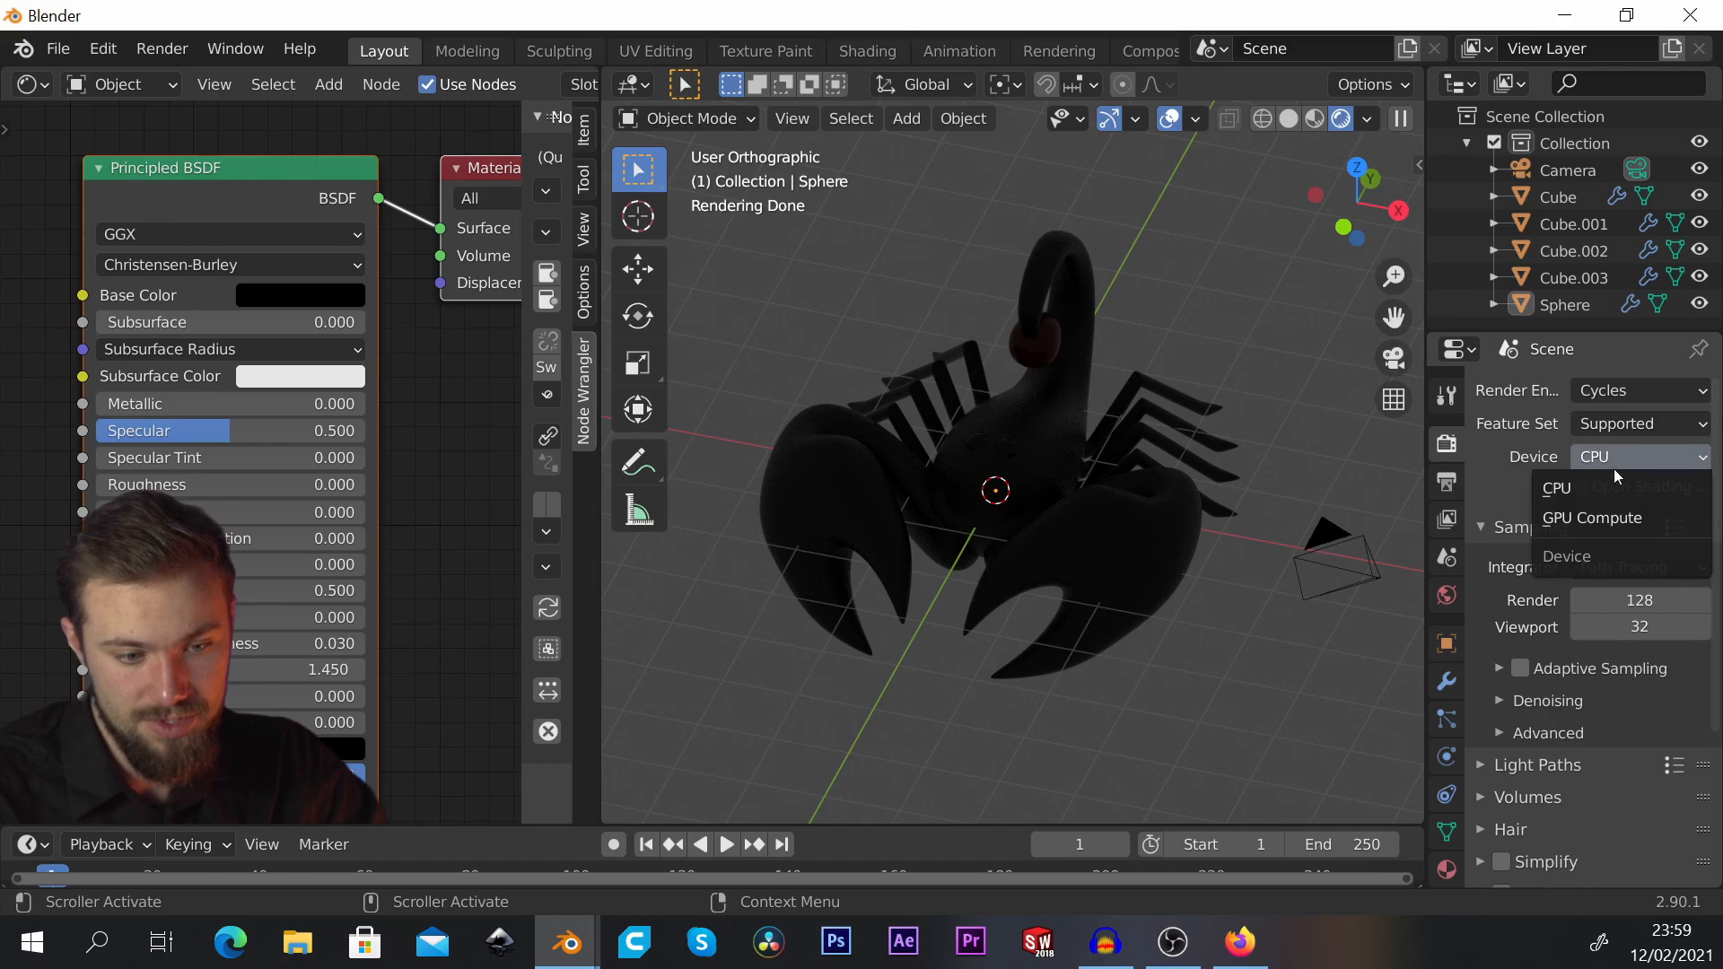
pyautogui.click(1615, 515)
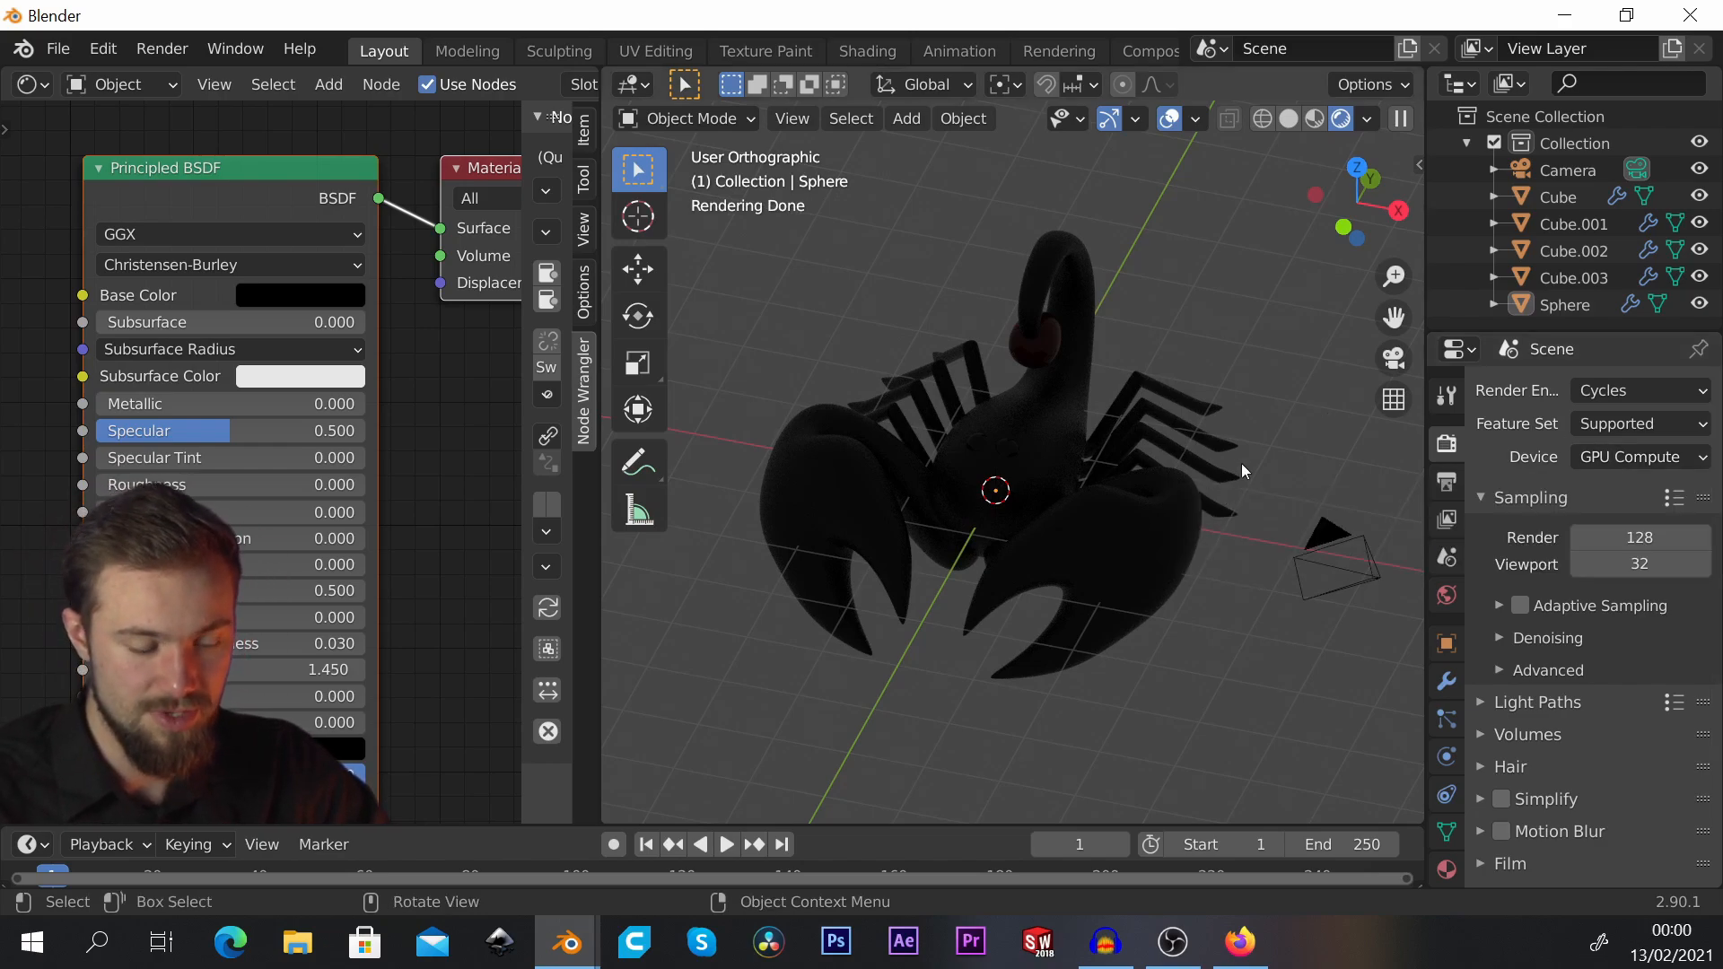
pyautogui.moveTo(1255, 451)
pyautogui.mouseDown(button='middle')
pyautogui.moveTo(1162, 361)
pyautogui.moveTo(1154, 446)
pyautogui.moveTo(1117, 505)
pyautogui.moveTo(994, 445)
pyautogui.moveTo(1026, 470)
pyautogui.moveTo(1262, 515)
pyautogui.moveTo(980, 472)
pyautogui.moveTo(1034, 306)
pyautogui.moveTo(1041, 440)
pyautogui.moveTo(1111, 256)
pyautogui.moveTo(1138, 257)
pyautogui.moveTo(983, 380)
pyautogui.moveTo(1020, 402)
pyautogui.moveTo(1040, 391)
pyautogui.mouseUp(button='middle')
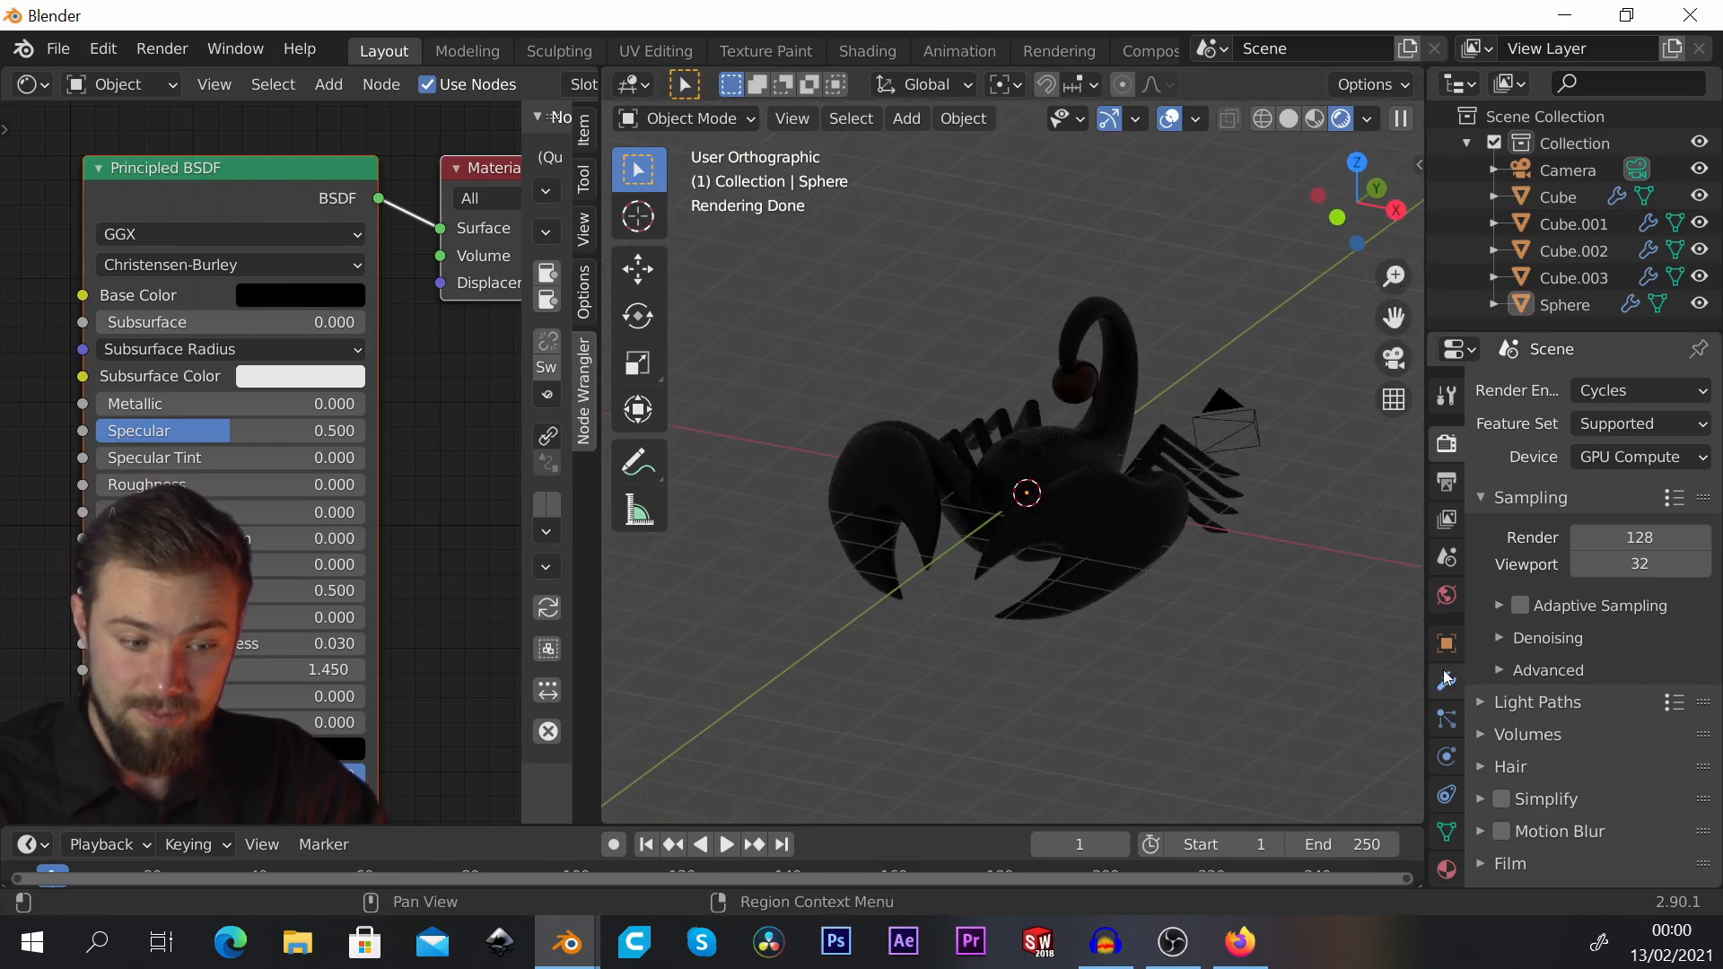
pyautogui.scroll(-3, 1463, 678)
pyautogui.scroll(-2, 1447, 677)
pyautogui.moveTo(1063, 552); pyautogui.dragTo(1036, 579, button='middle')
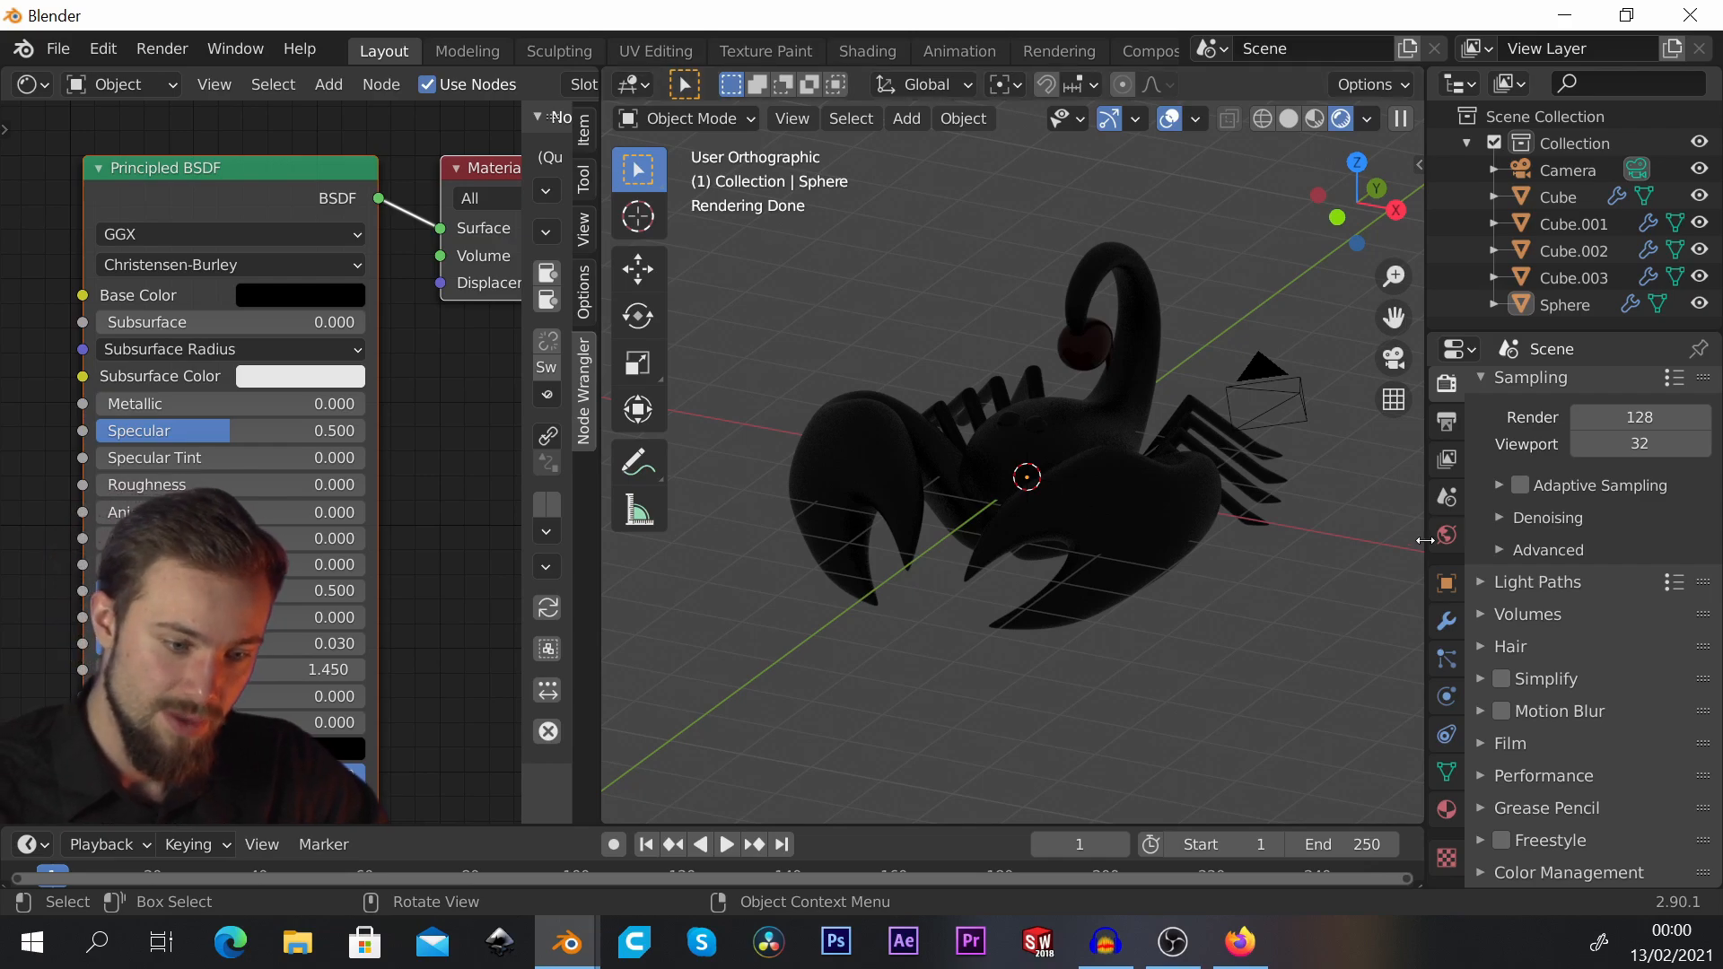
# Step: Lower the world background strength to 0.000 so the environment gives no light, and check the darkened scene
pyautogui.scroll(2, 1447, 552)
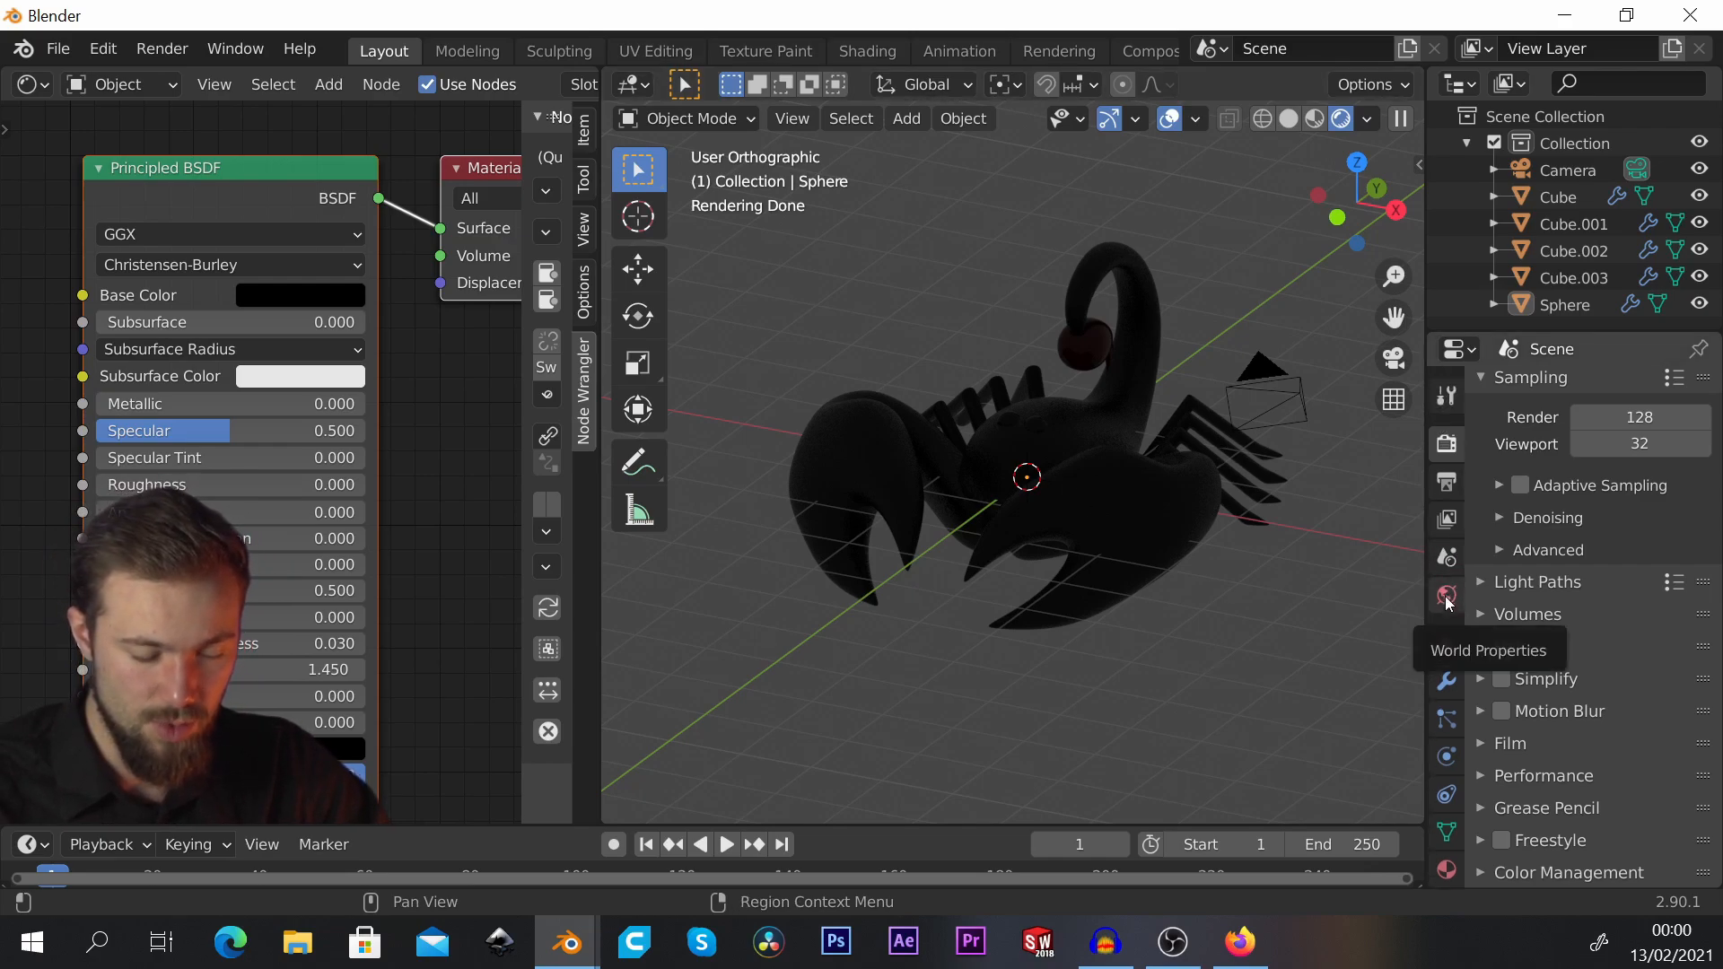
pyautogui.click(1447, 598)
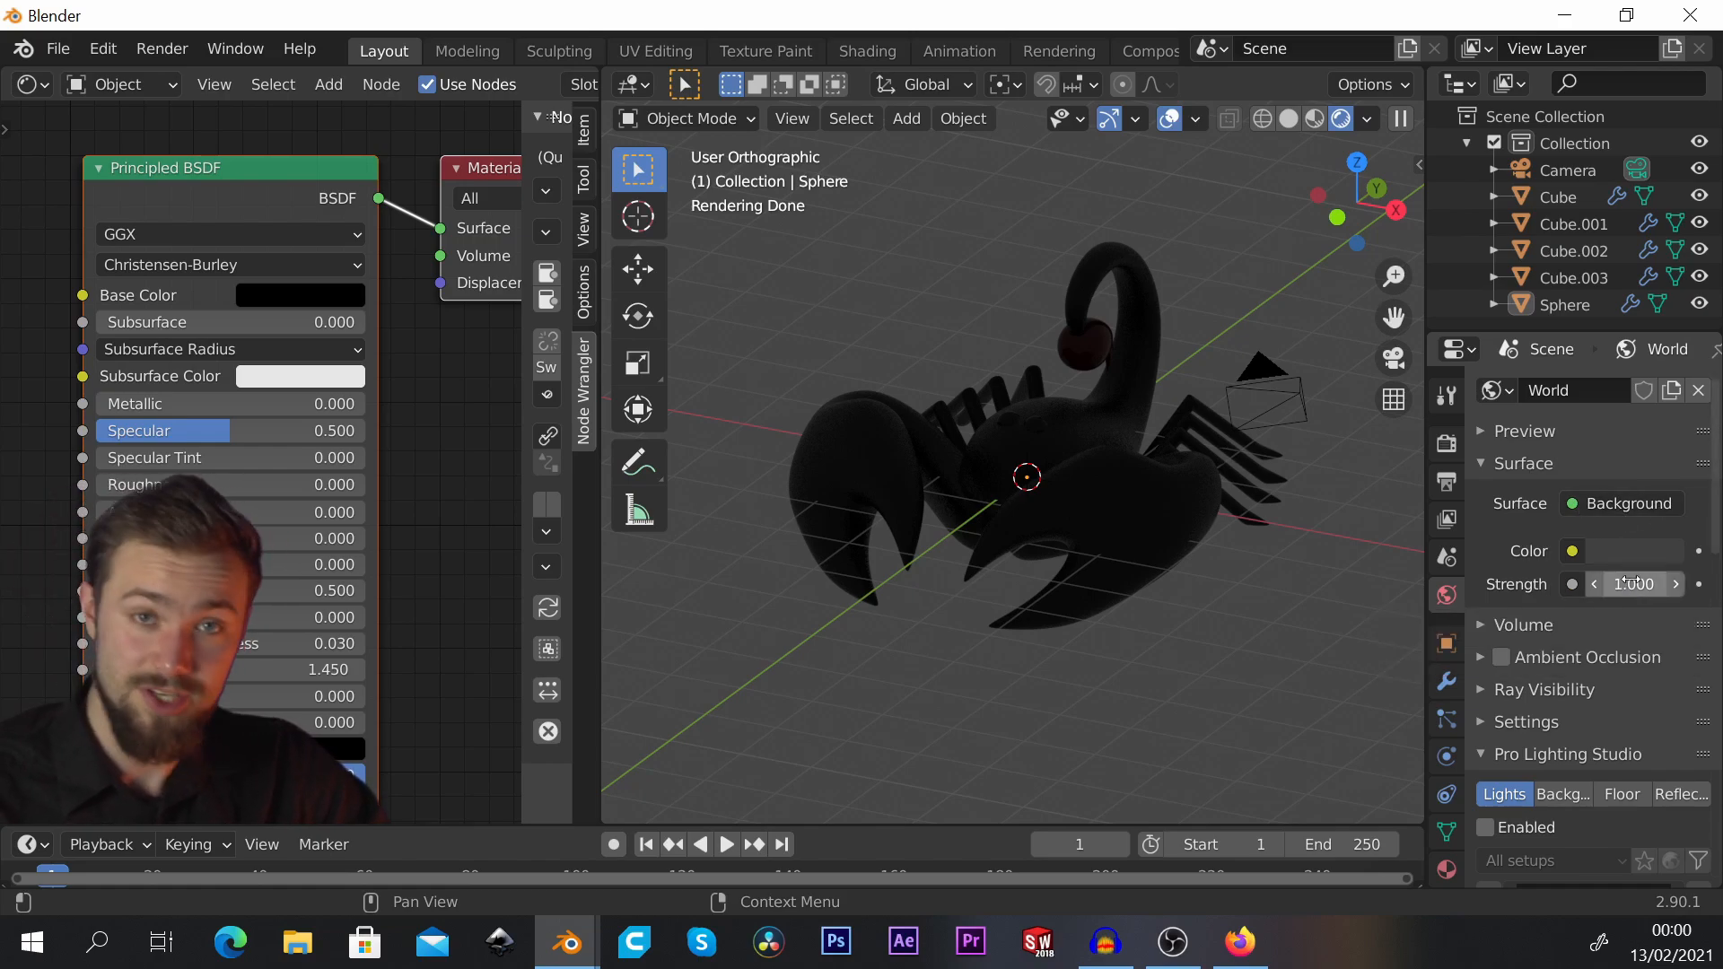
pyautogui.moveTo(1639, 581); pyautogui.dragTo(1539, 584)
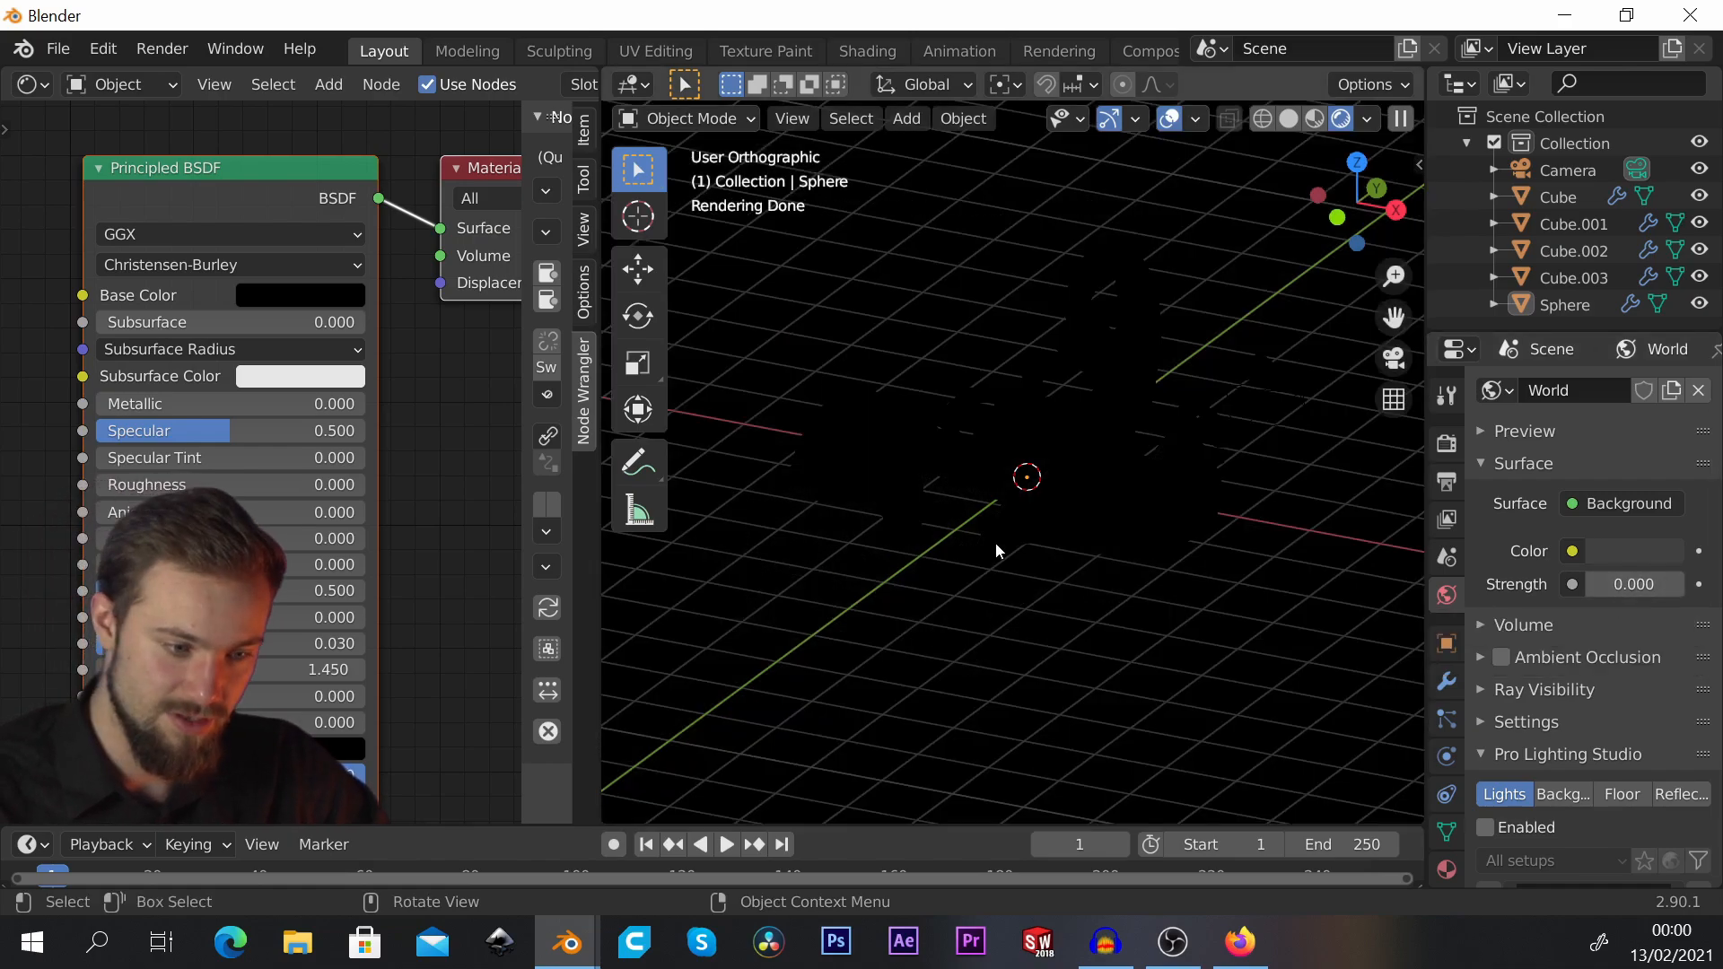
pyautogui.moveTo(995, 542)
pyautogui.mouseDown(button='middle')
pyautogui.moveTo(1066, 402)
pyautogui.moveTo(1096, 590)
pyautogui.moveTo(1063, 396)
pyautogui.moveTo(1075, 348)
pyautogui.mouseUp(button='middle')
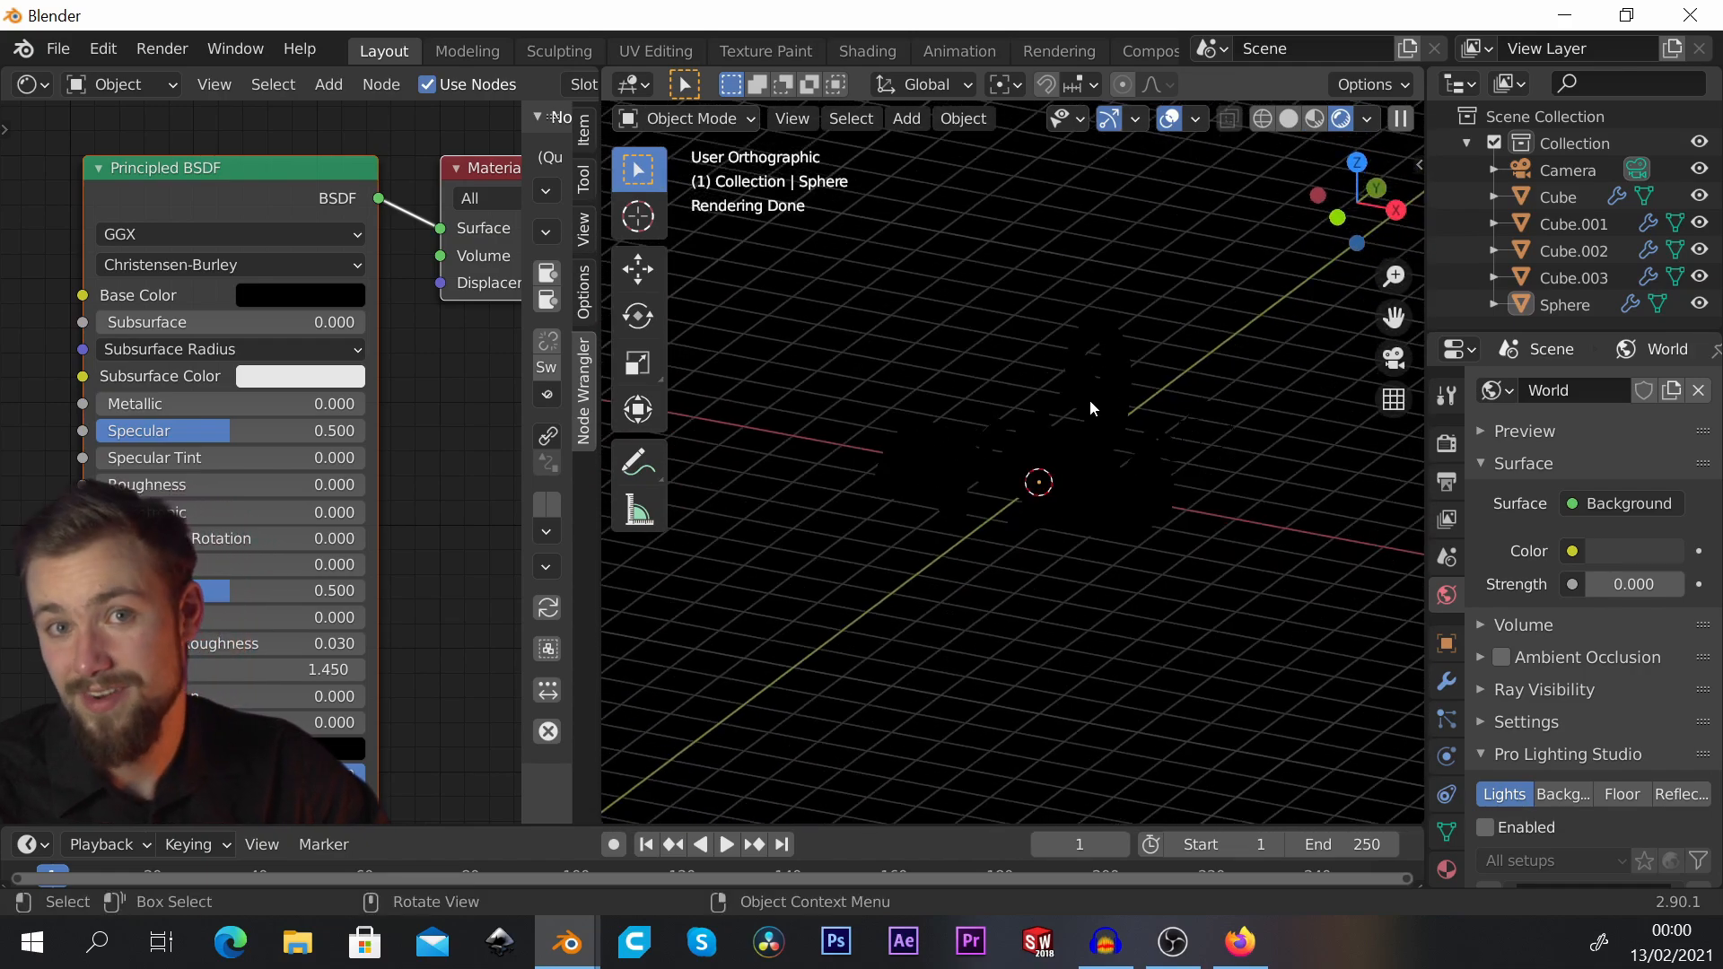
pyautogui.moveTo(1089, 404)
pyautogui.mouseDown(button='middle')
pyautogui.moveTo(1136, 530)
pyautogui.moveTo(1151, 487)
pyautogui.mouseUp(button='middle')
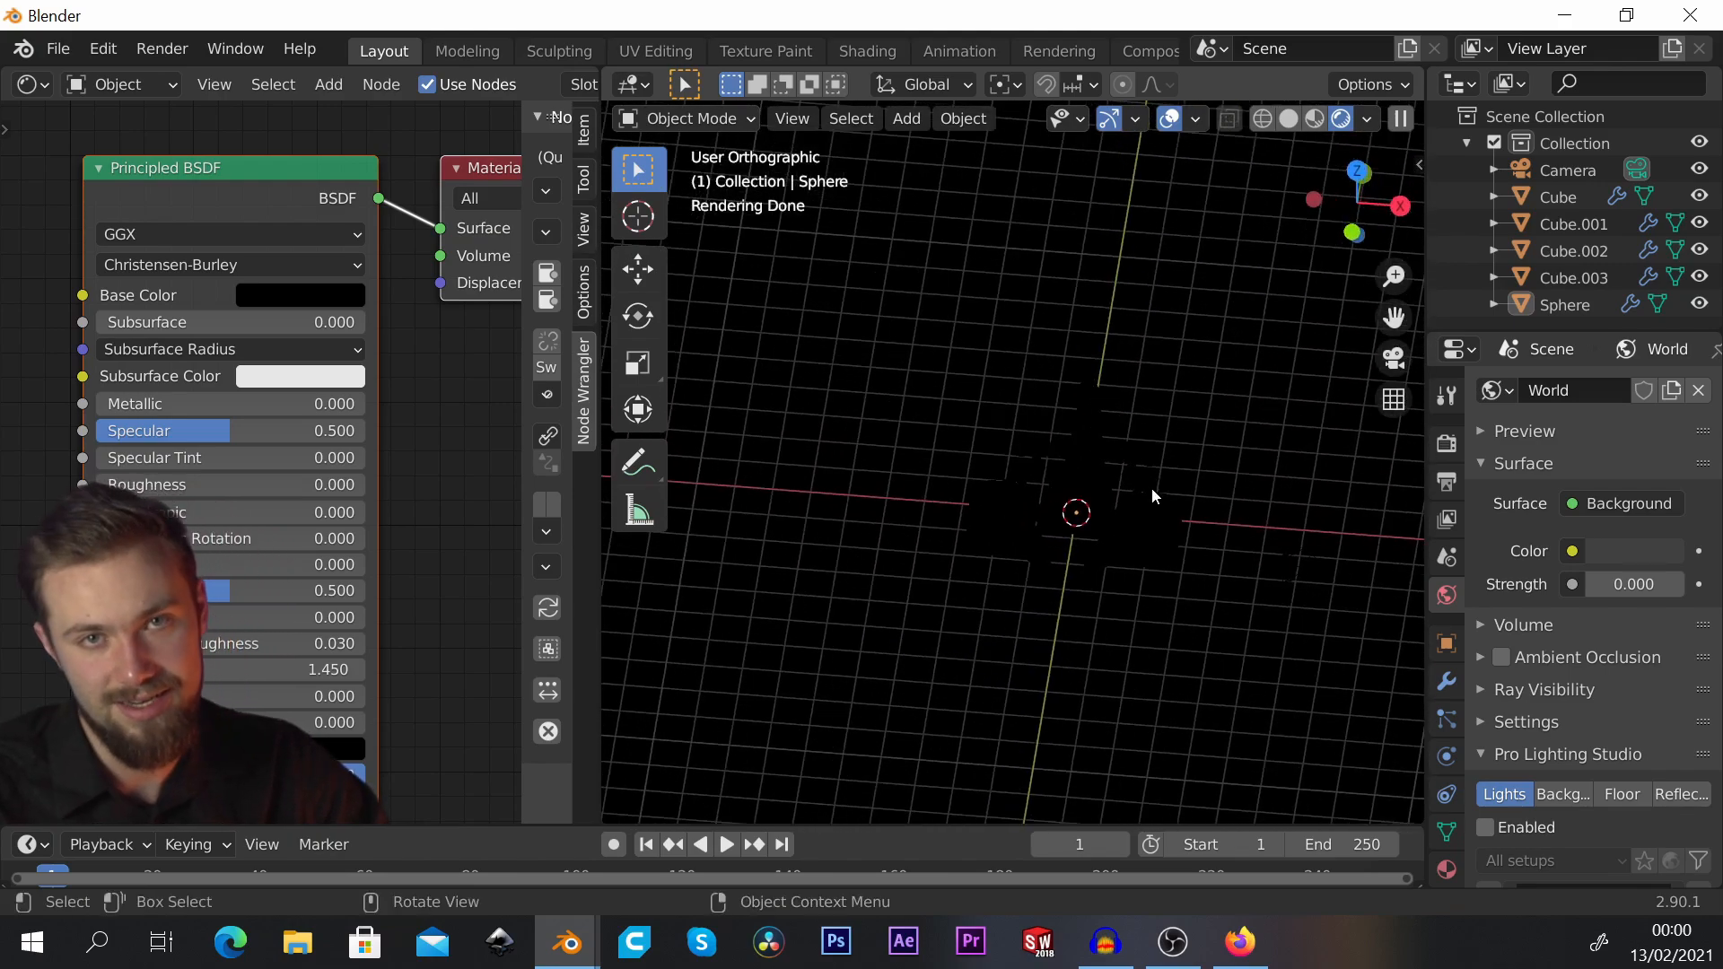
pyautogui.moveTo(1150, 487)
pyautogui.mouseDown(button='middle')
pyautogui.moveTo(1176, 526)
pyautogui.moveTo(1208, 499)
pyautogui.moveTo(1170, 468)
pyautogui.mouseUp(button='middle')
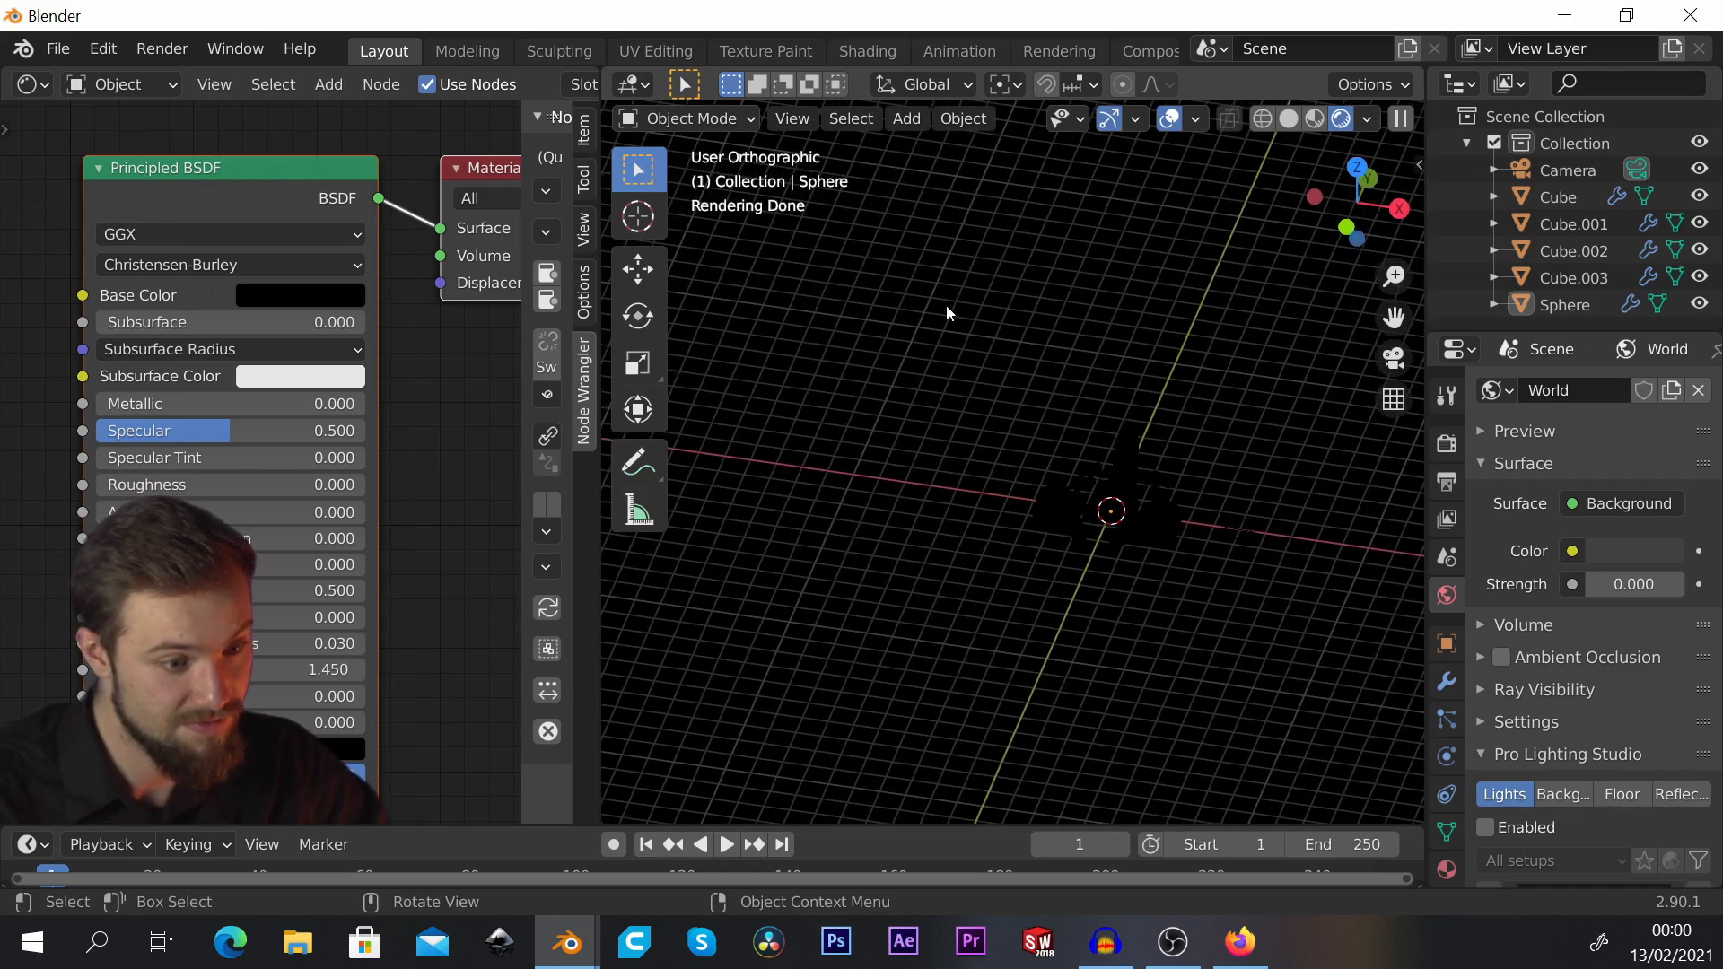
# Step: Add an area light to the scene
pyautogui.keyDown('shift'); pyautogui.moveTo(1066, 453); pyautogui.dragTo(974, 440, button='middle'); pyautogui.keyUp('shift')
pyautogui.scroll(1, 974, 440)
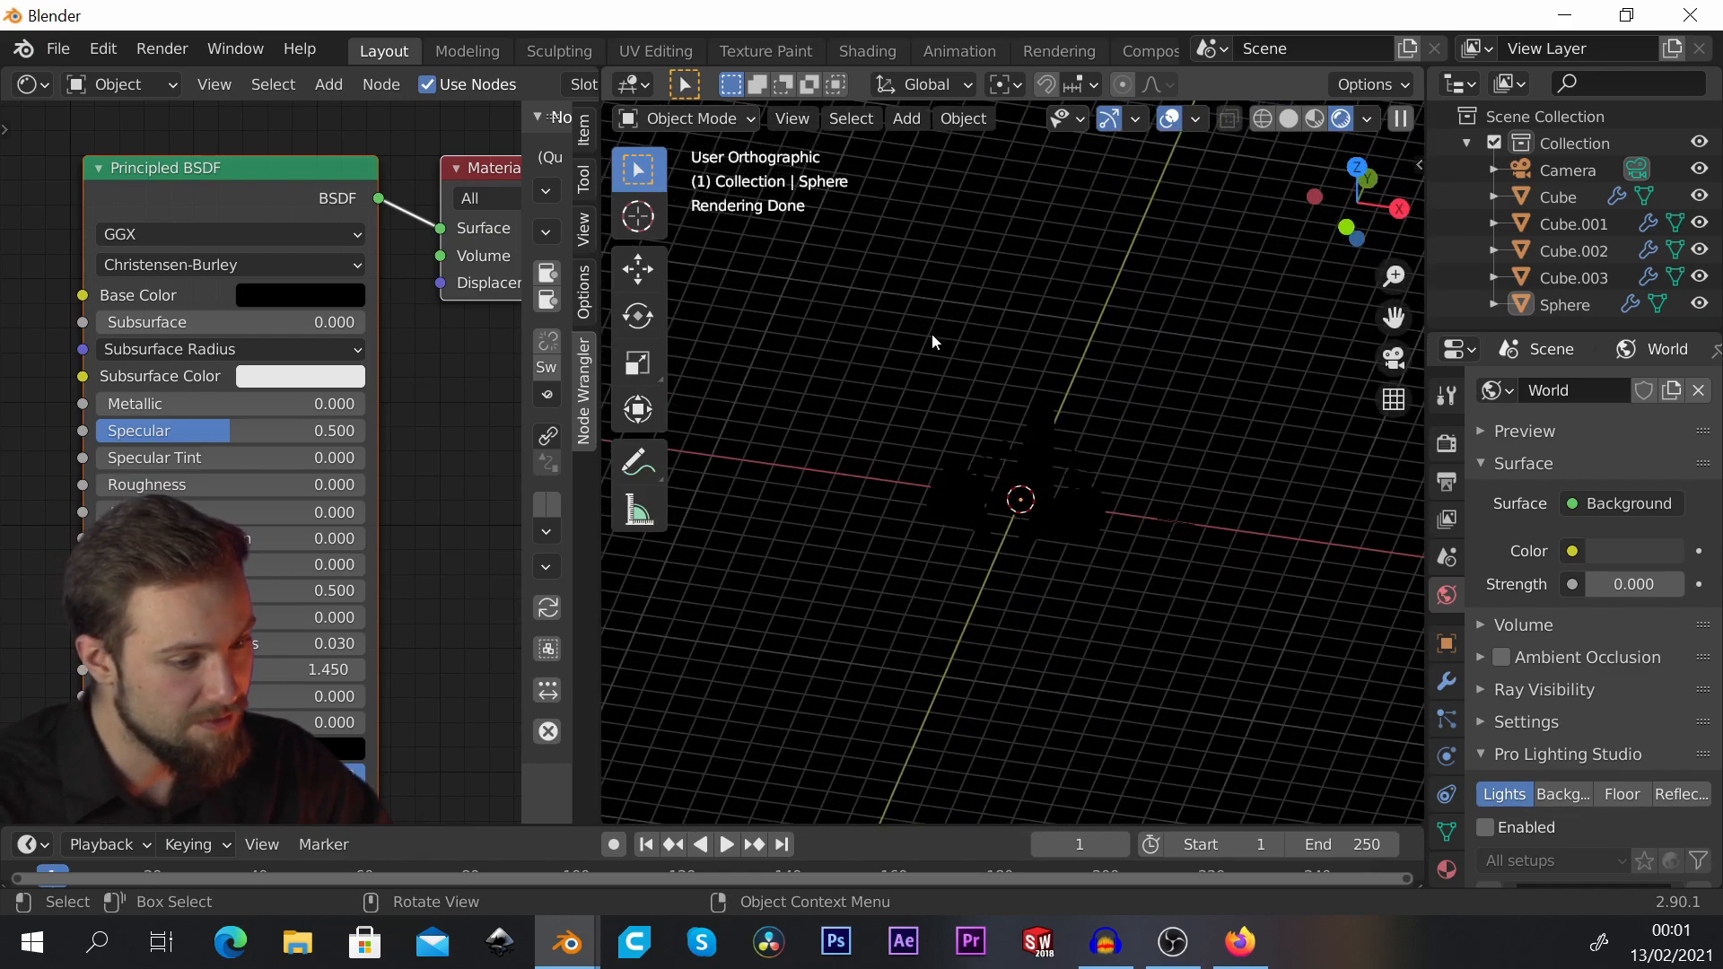
pyautogui.hotkey('shift', 'a')
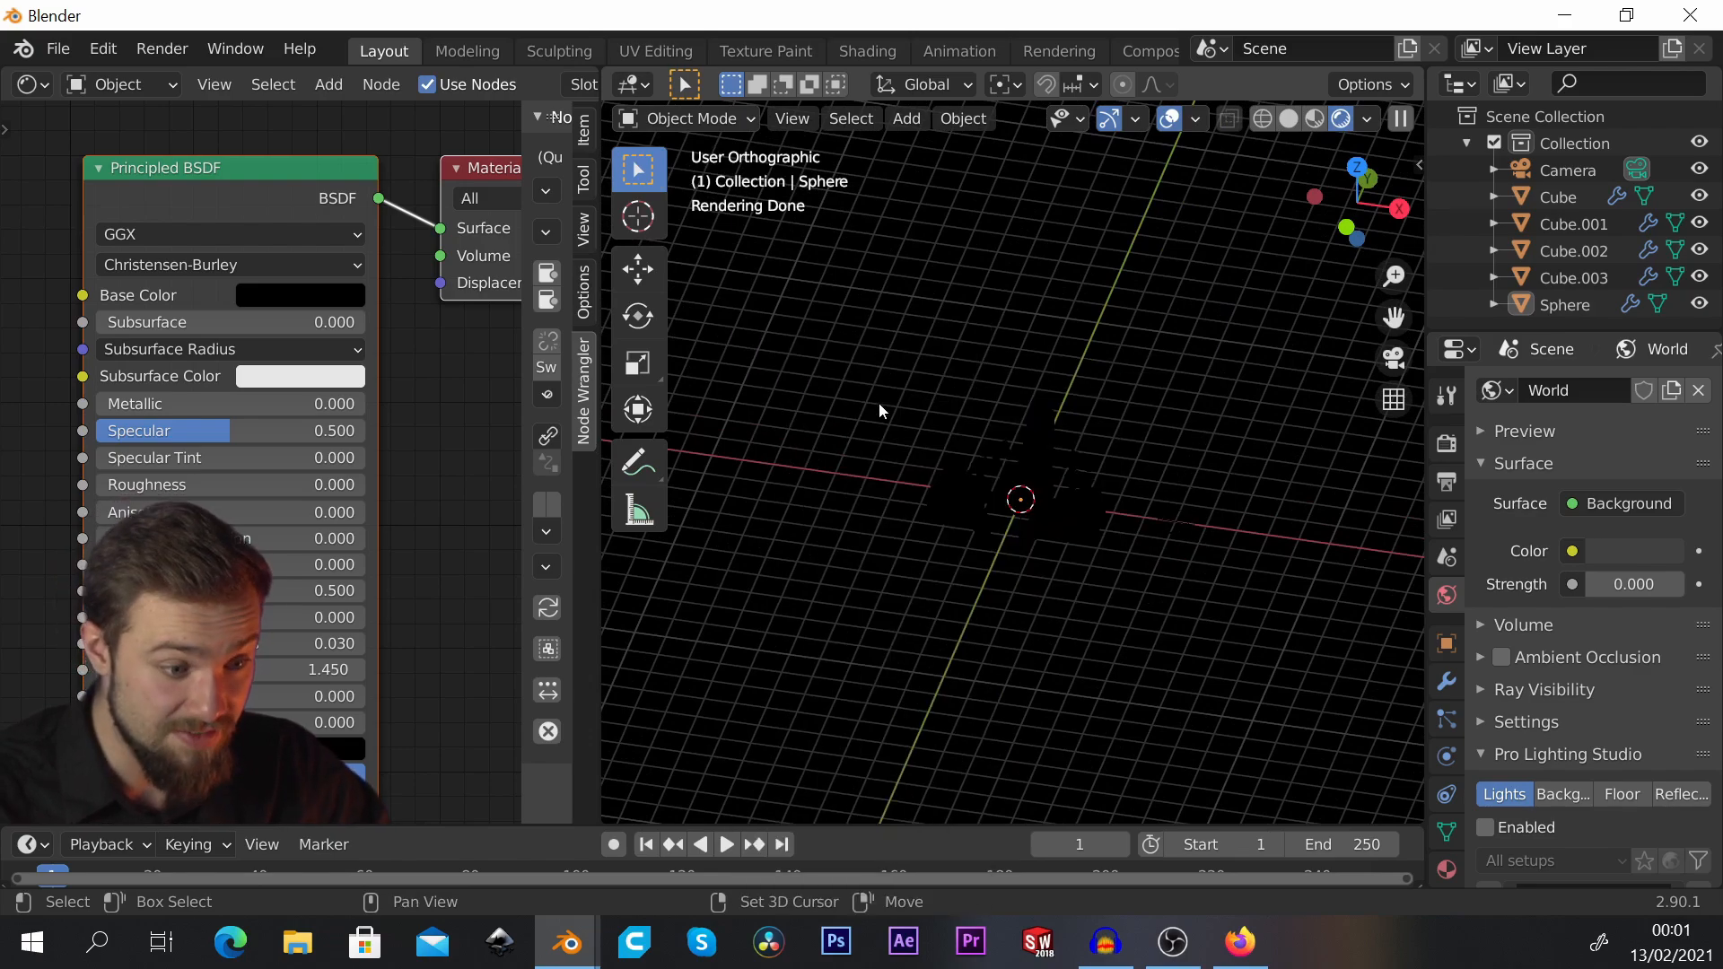
pyautogui.hotkey('shift', 'a')
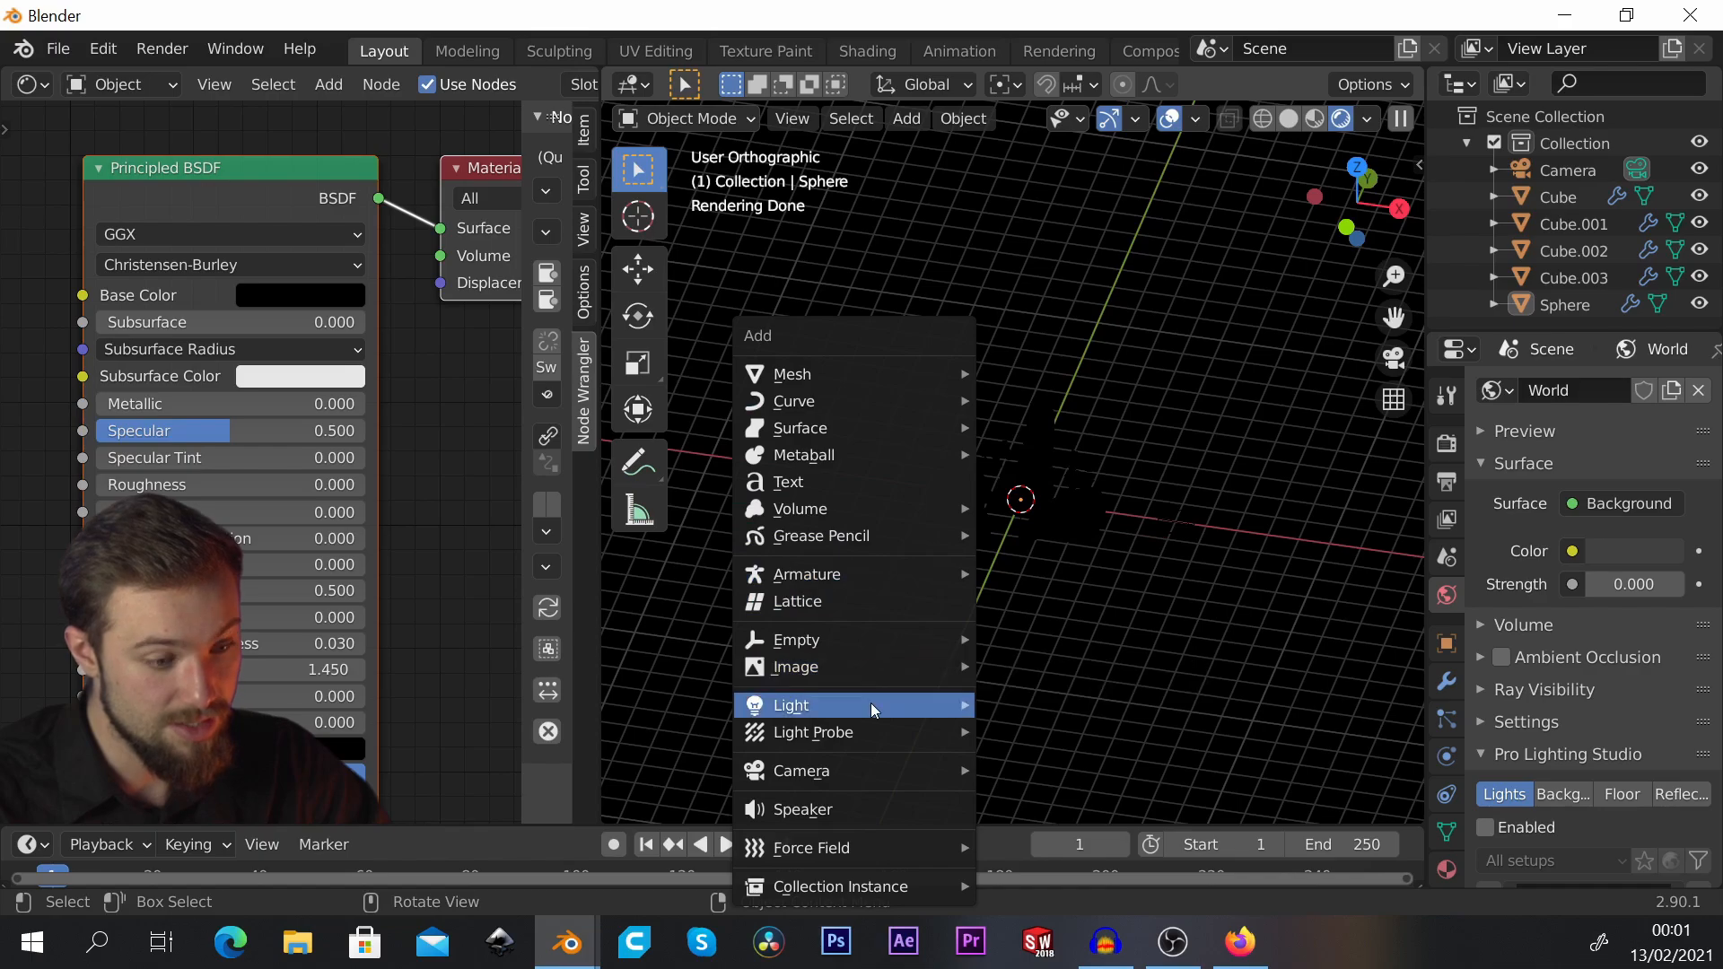
pyautogui.moveTo(870, 702)
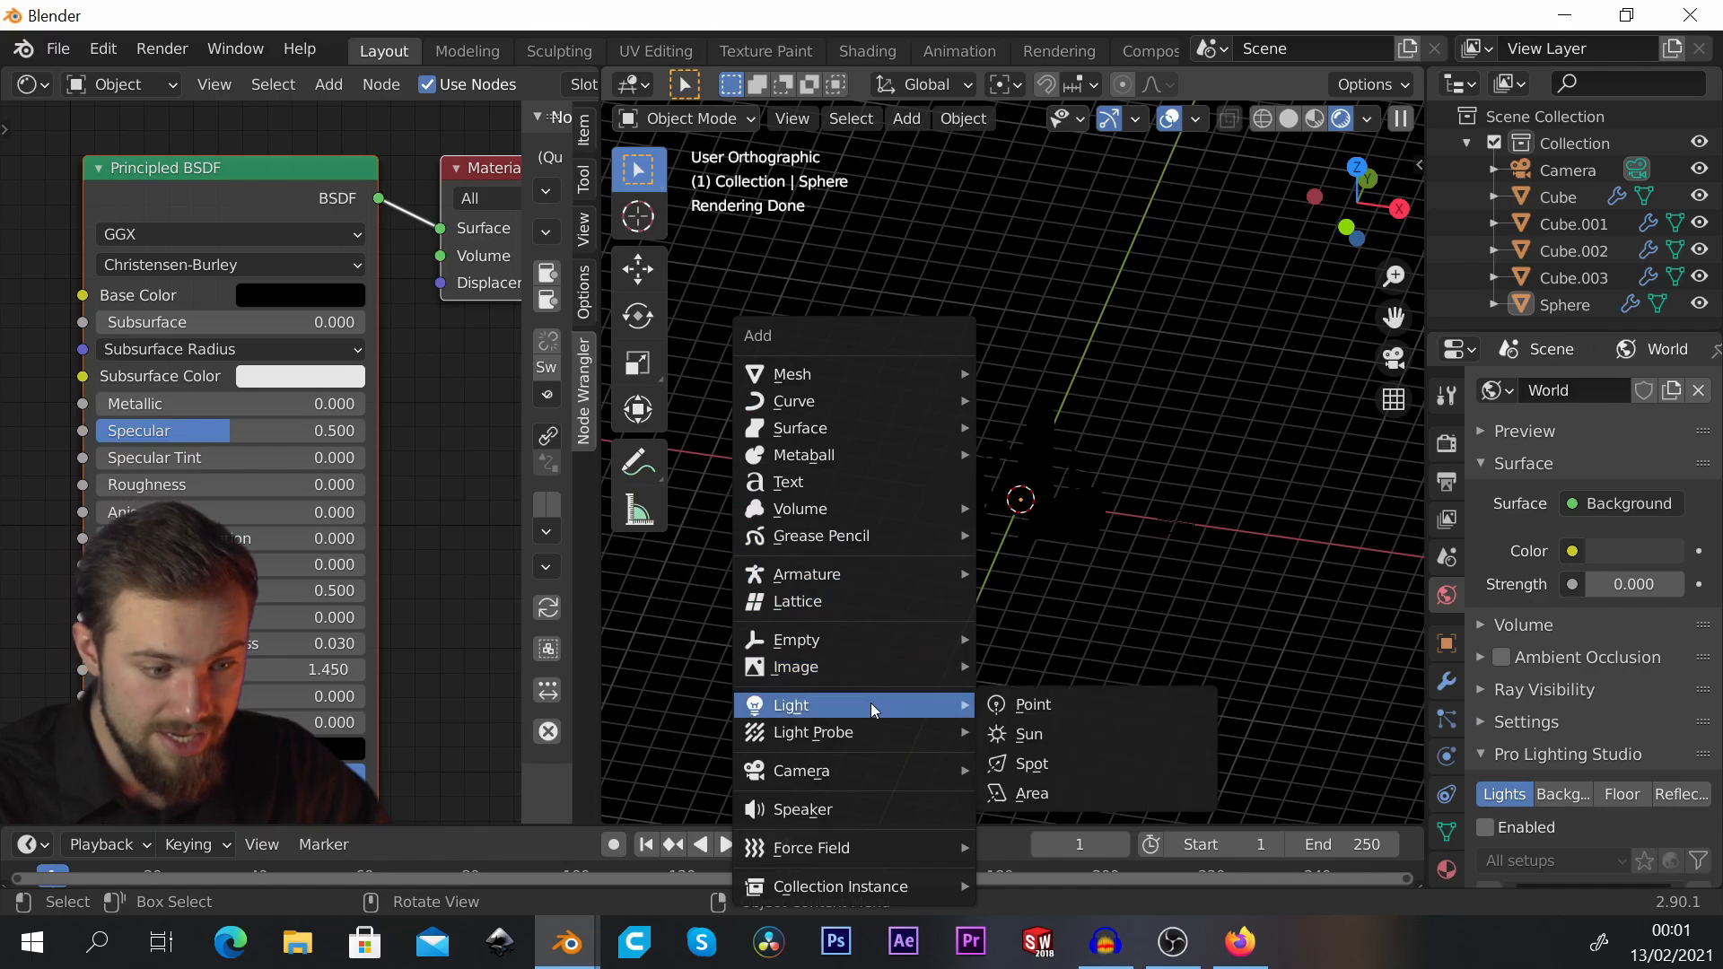
pyautogui.click(1070, 793)
# Step: Move the area light along Y to in front of the scorpion and raise it along Z above the ground plane
pyautogui.moveTo(1165, 509); pyautogui.dragTo(931, 514, button='middle')
pyautogui.press('g')
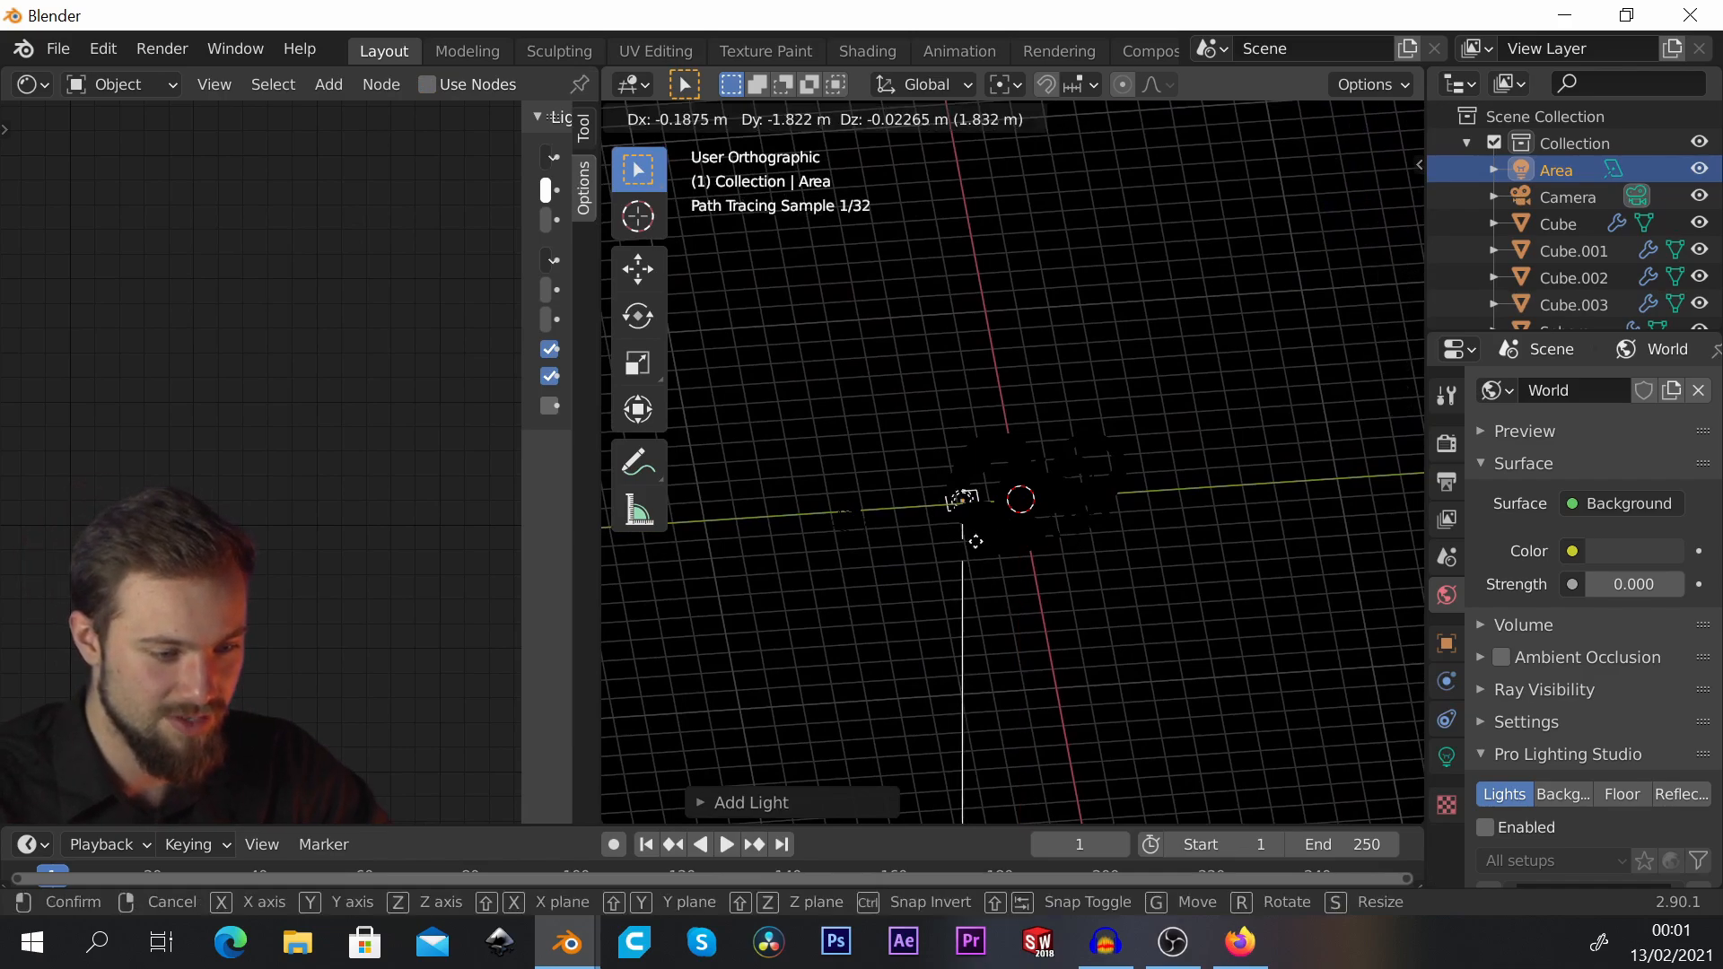
pyautogui.press('y')
pyautogui.click(854, 560)
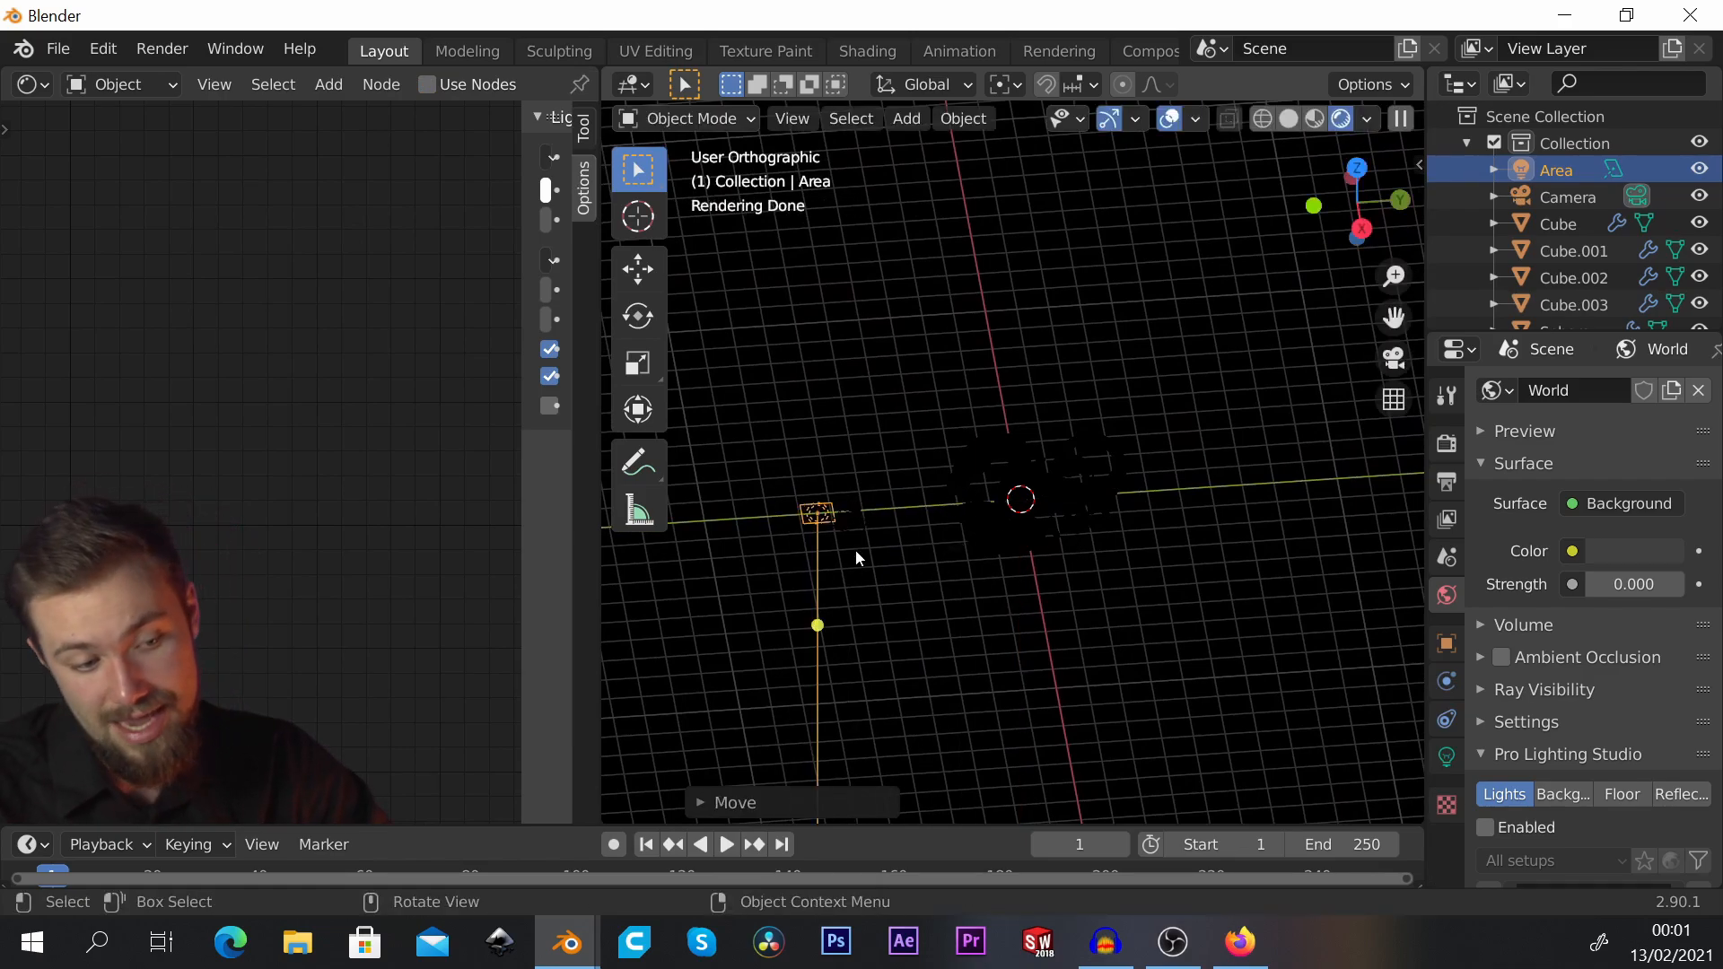
pyautogui.press('g')
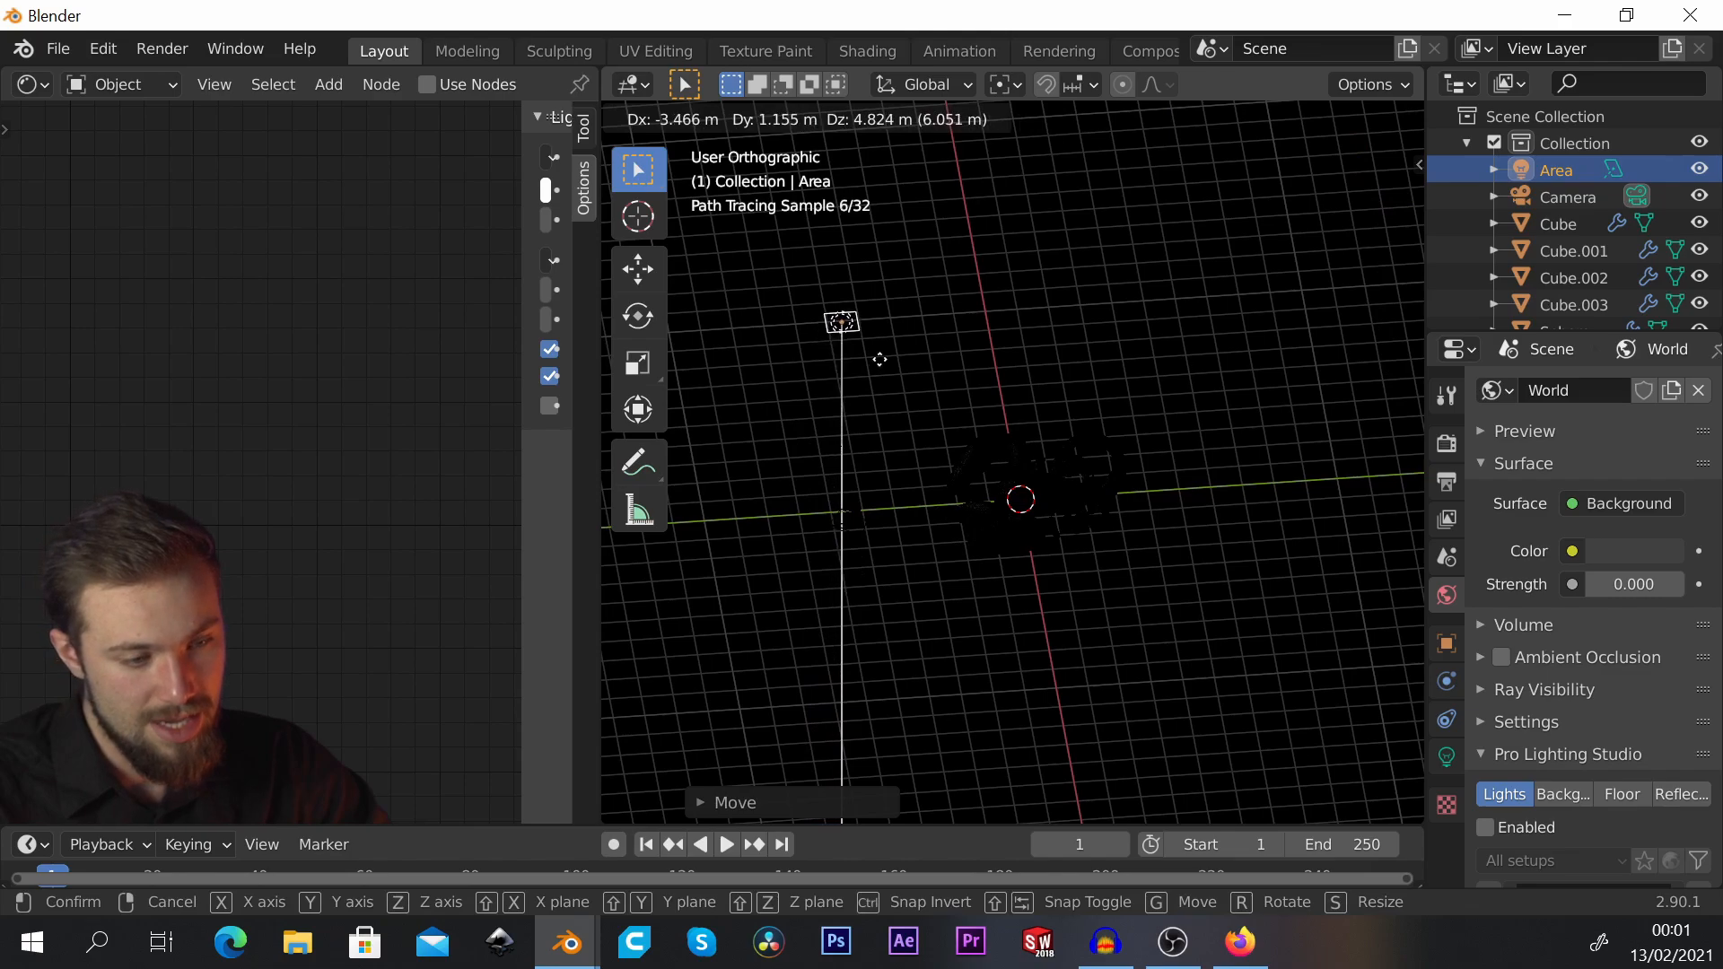
pyautogui.press('z')
pyautogui.click(897, 374)
pyautogui.moveTo(896, 373)
pyautogui.mouseDown(button='middle')
pyautogui.moveTo(1162, 544)
pyautogui.moveTo(1031, 405)
pyautogui.moveTo(1082, 468)
pyautogui.mouseUp(button='middle')
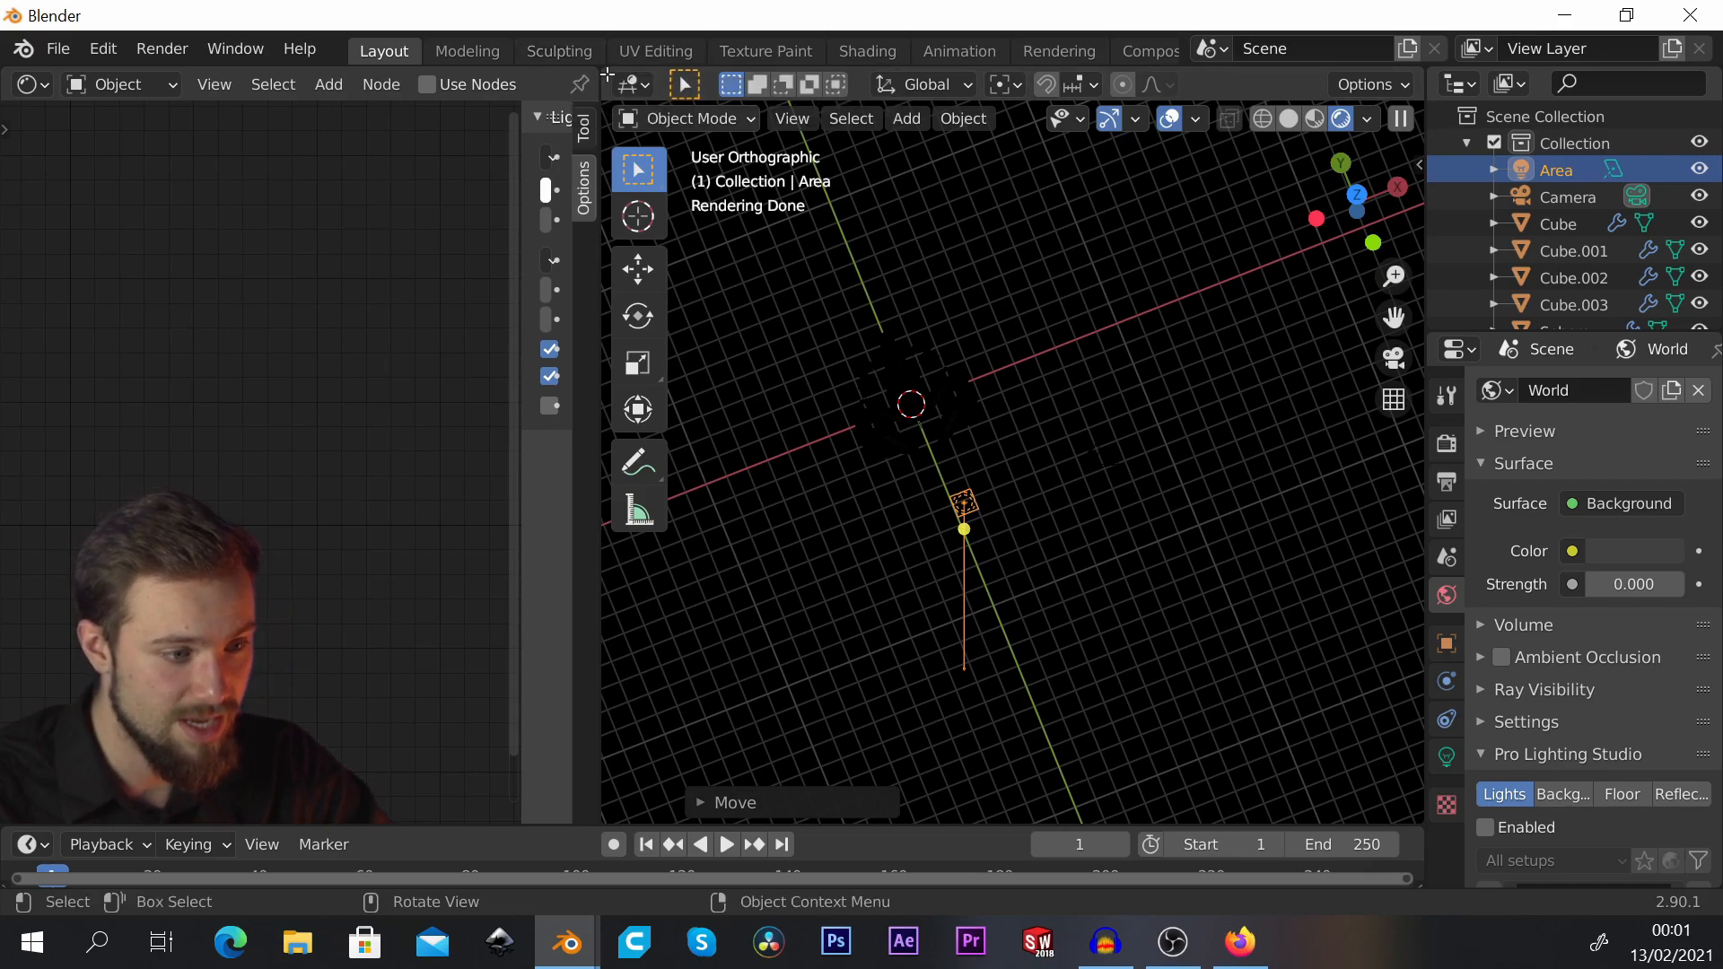
# Step: Expand the 3D viewport over the node editor area and shift the area light along negative X to one side of the scorpion
pyautogui.moveTo(602, 78); pyautogui.dragTo(565, 115)
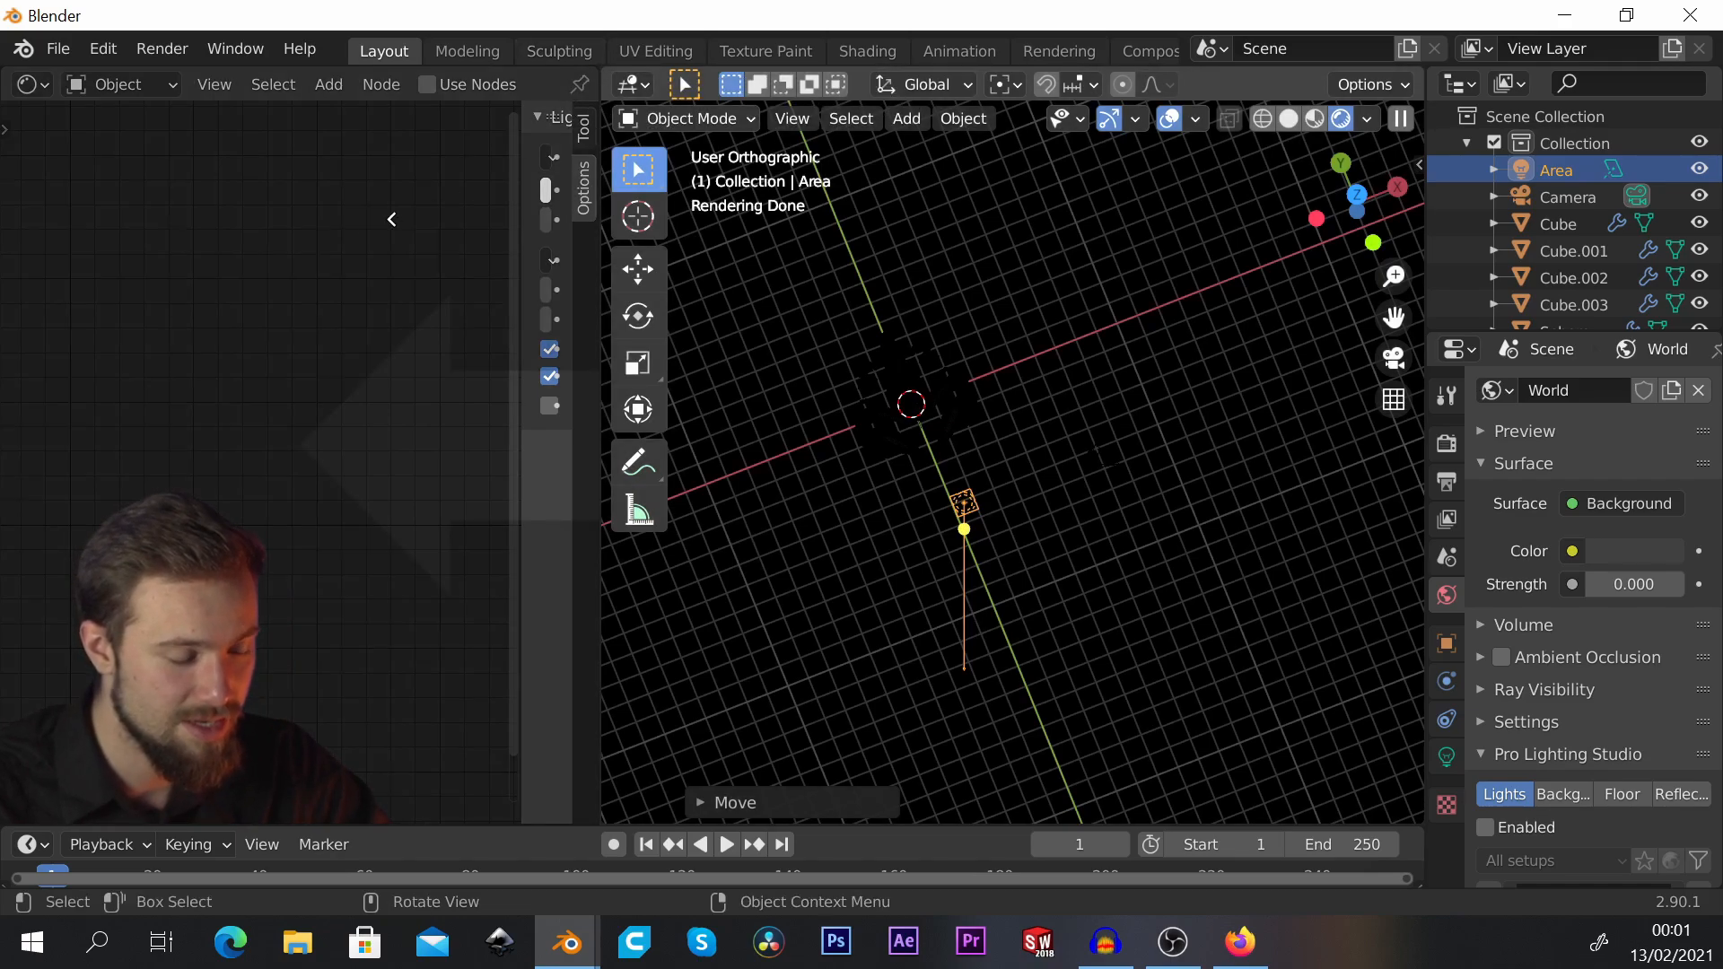
pyautogui.moveTo(528, 182); pyautogui.dragTo(261, 243)
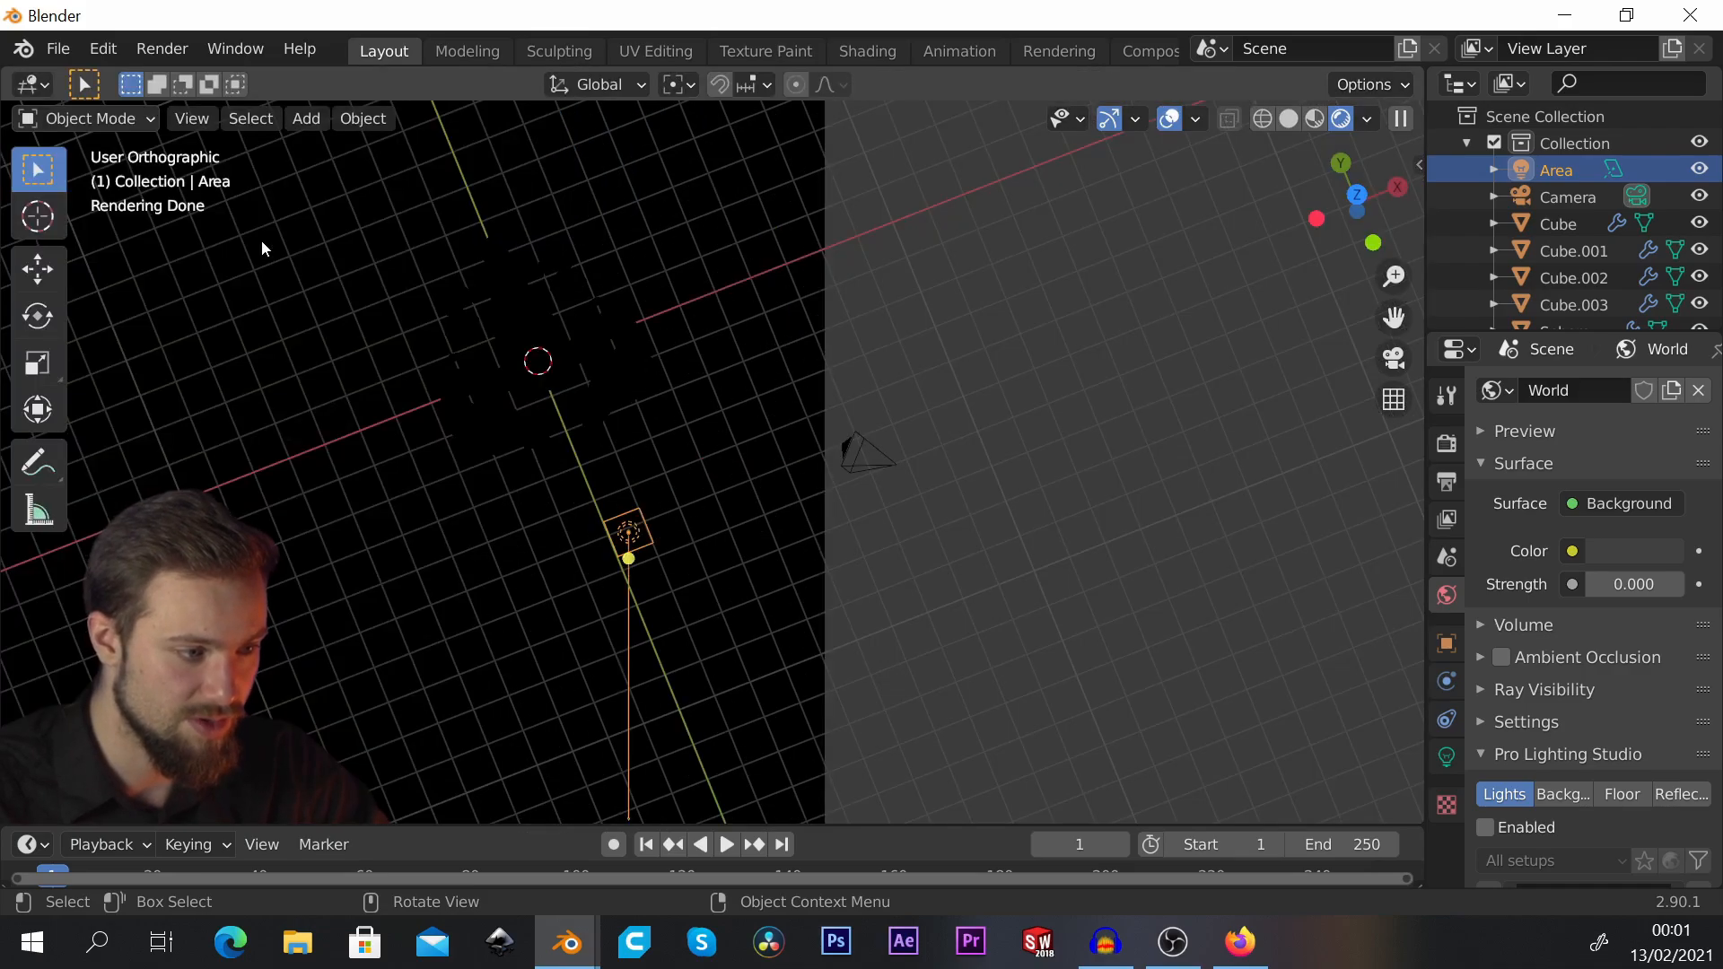
pyautogui.moveTo(723, 539); pyautogui.dragTo(1019, 542, button='middle')
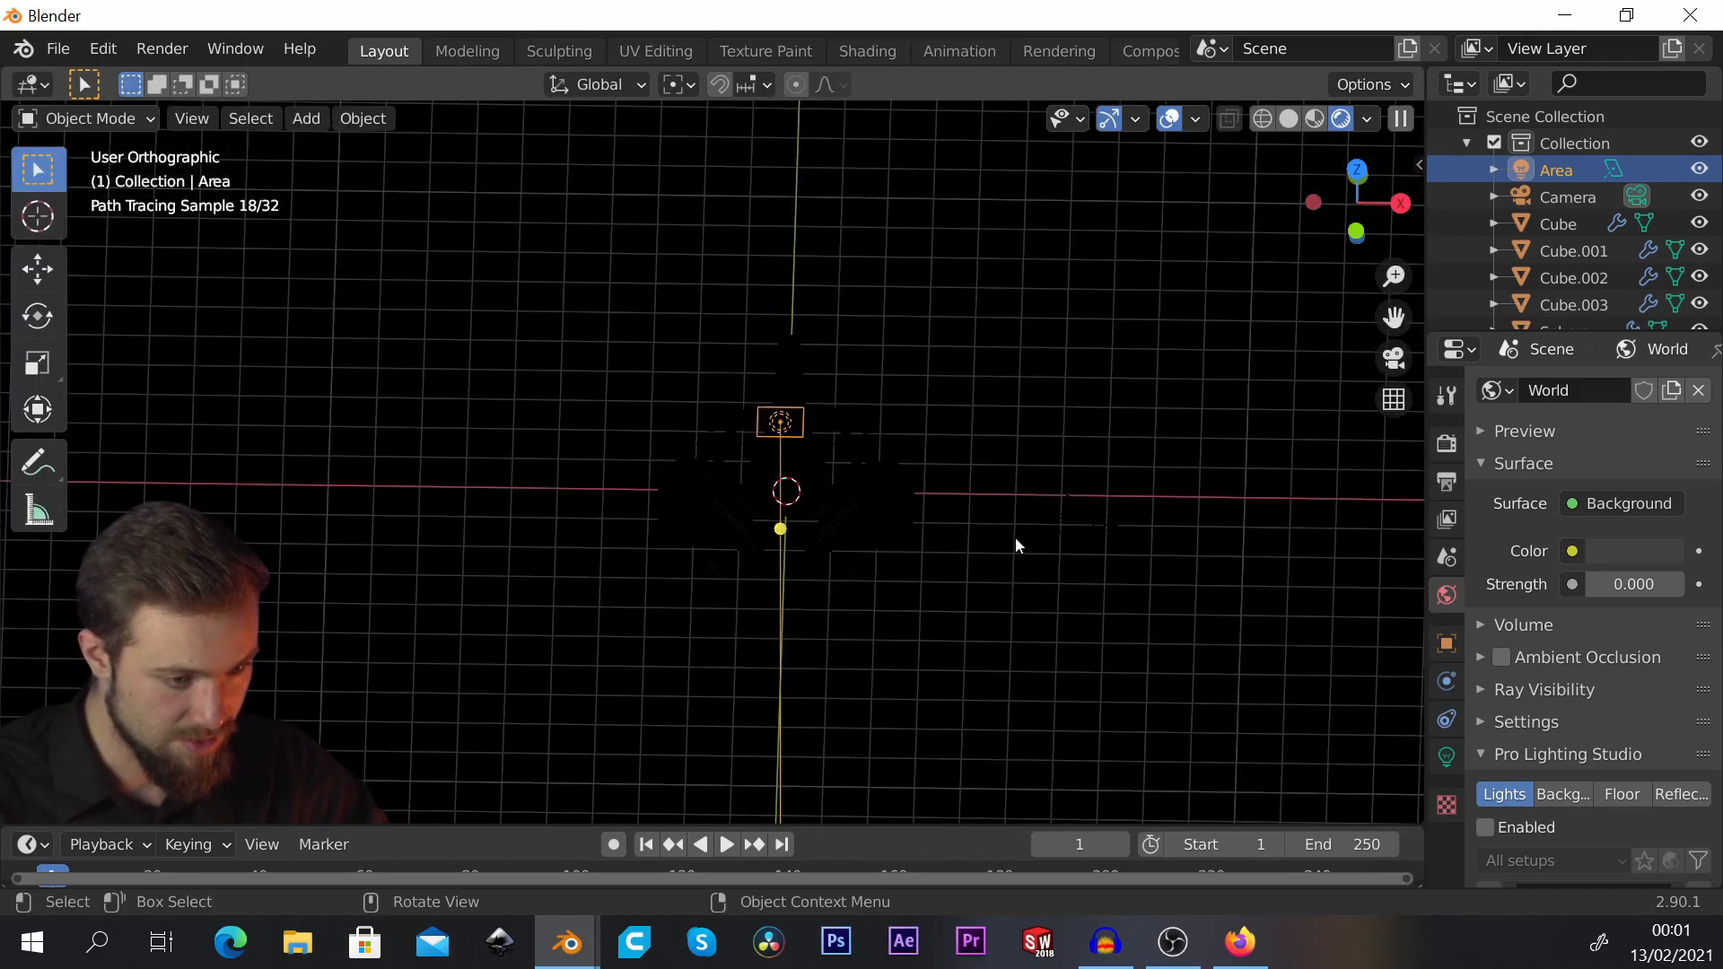
pyautogui.press('g')
pyautogui.press('x')
pyautogui.click(798, 560)
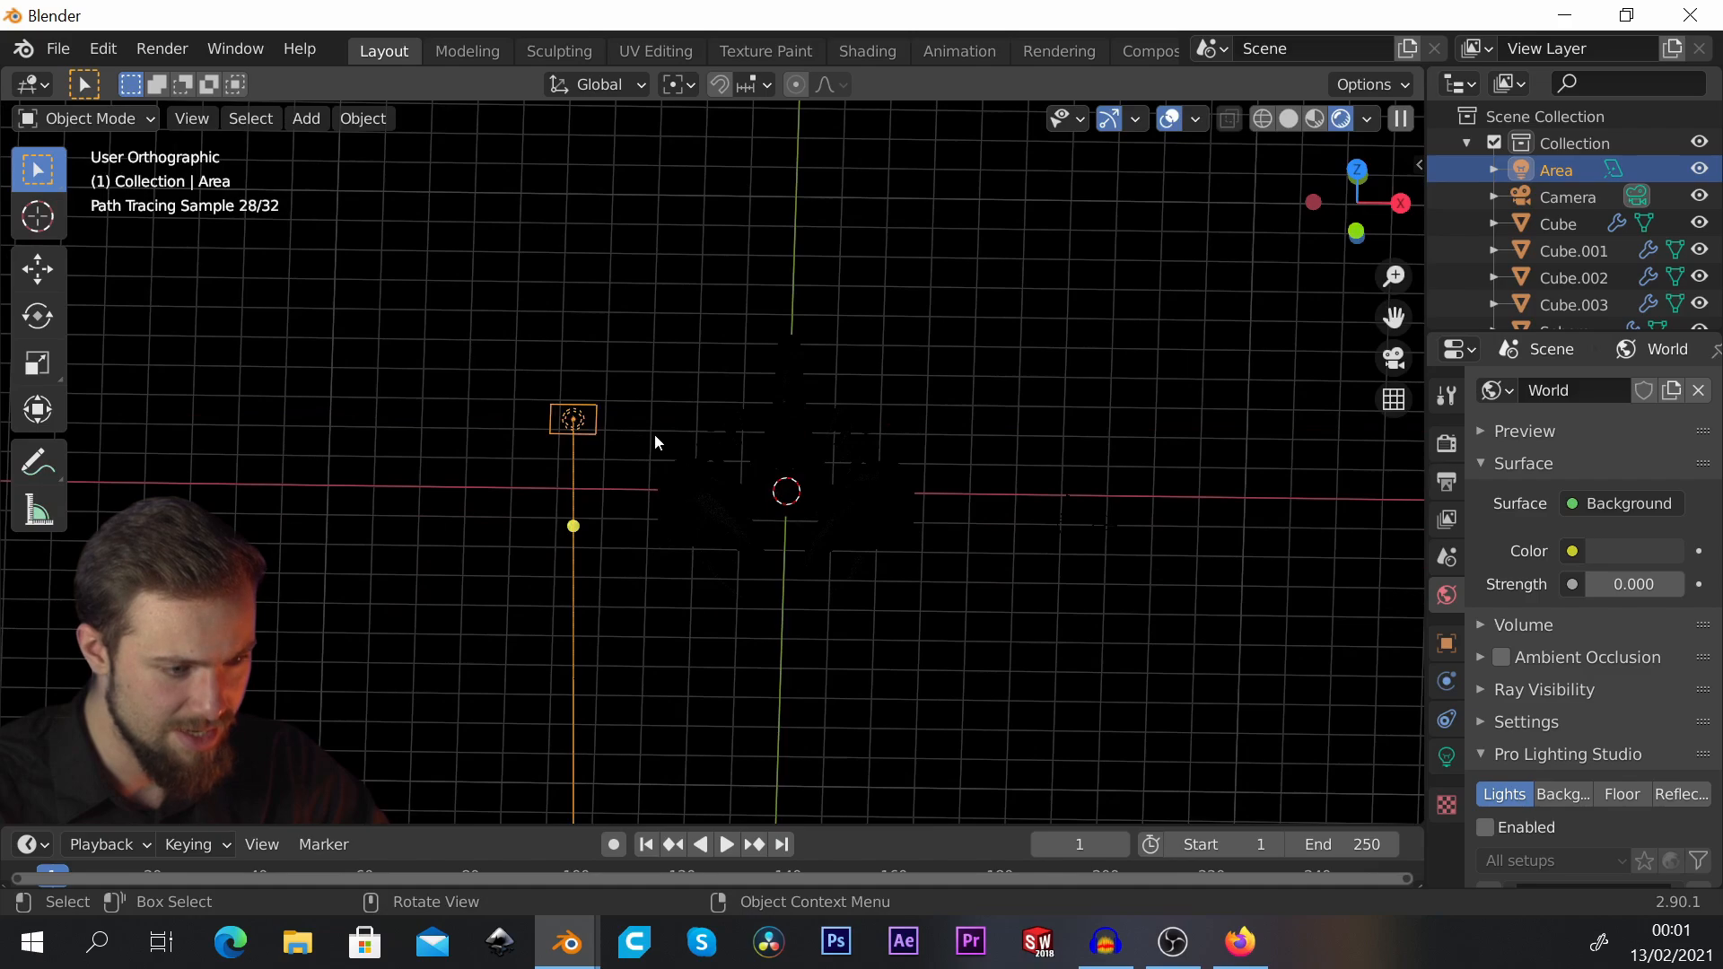
# Step: Rotate the area light freely in trackball mode so its beam points towards the scorpion
pyautogui.press('r')
pyautogui.press('r')
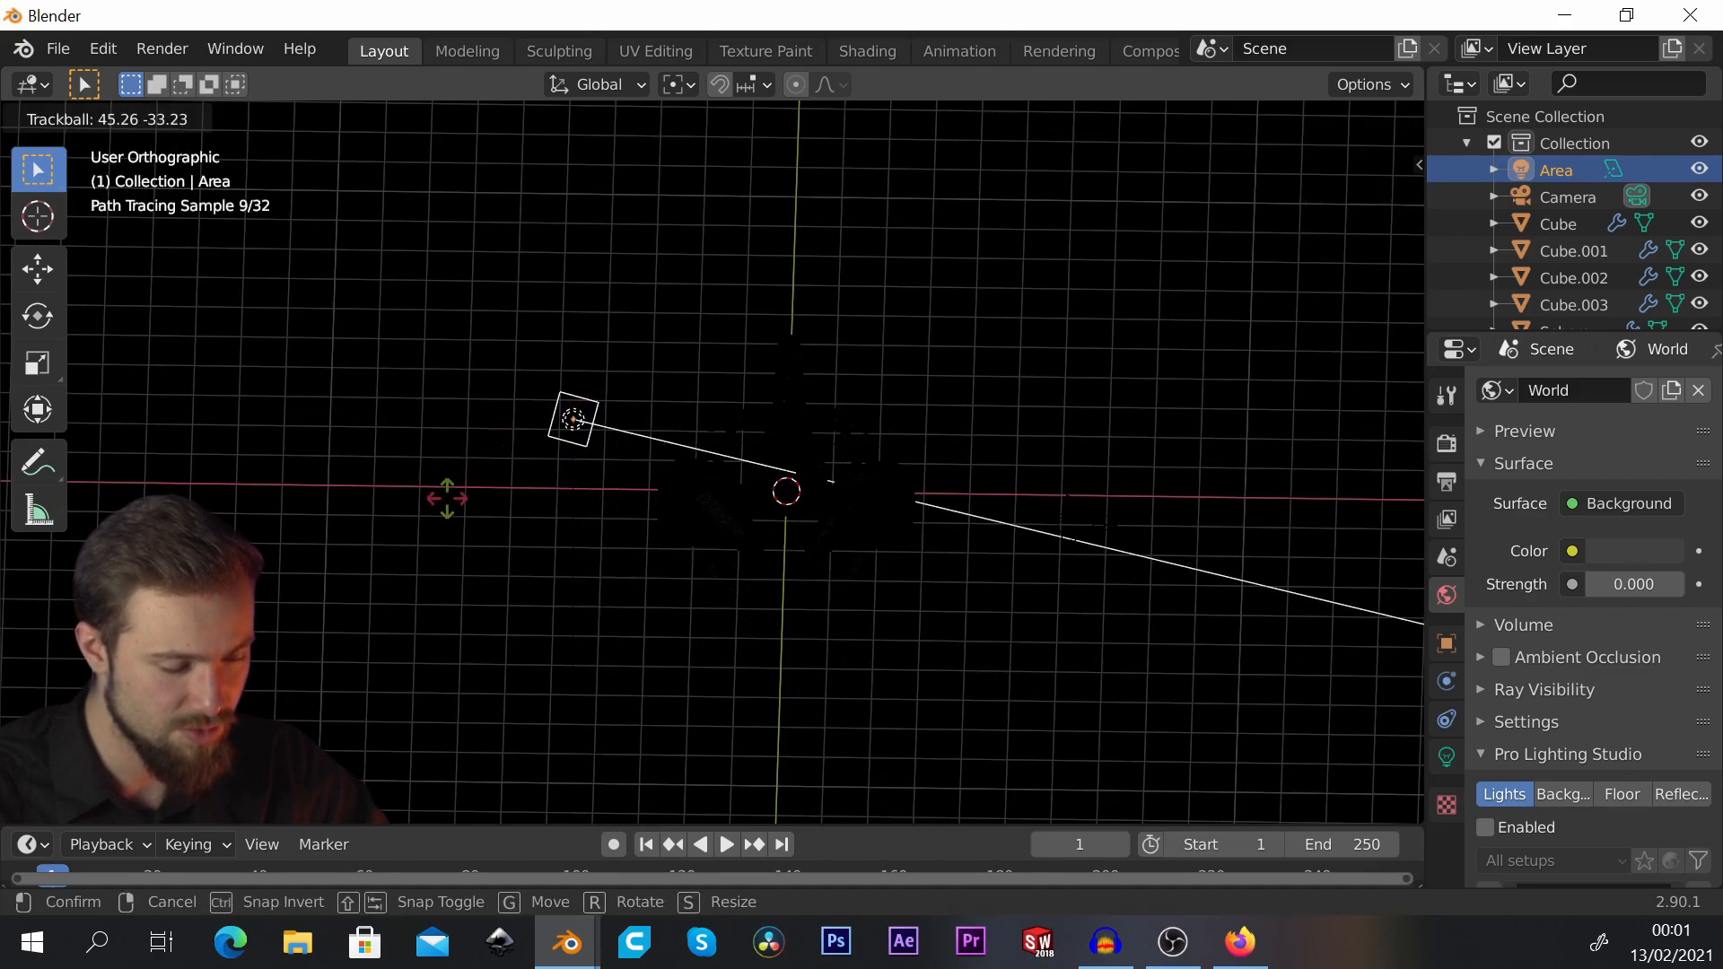
pyautogui.click(447, 498)
# Step: Move the area light farther from the scorpion and rotate it slightly to correct its aim
pyautogui.moveTo(782, 549); pyautogui.dragTo(995, 564, button='middle')
pyautogui.scroll(-2, 994, 564)
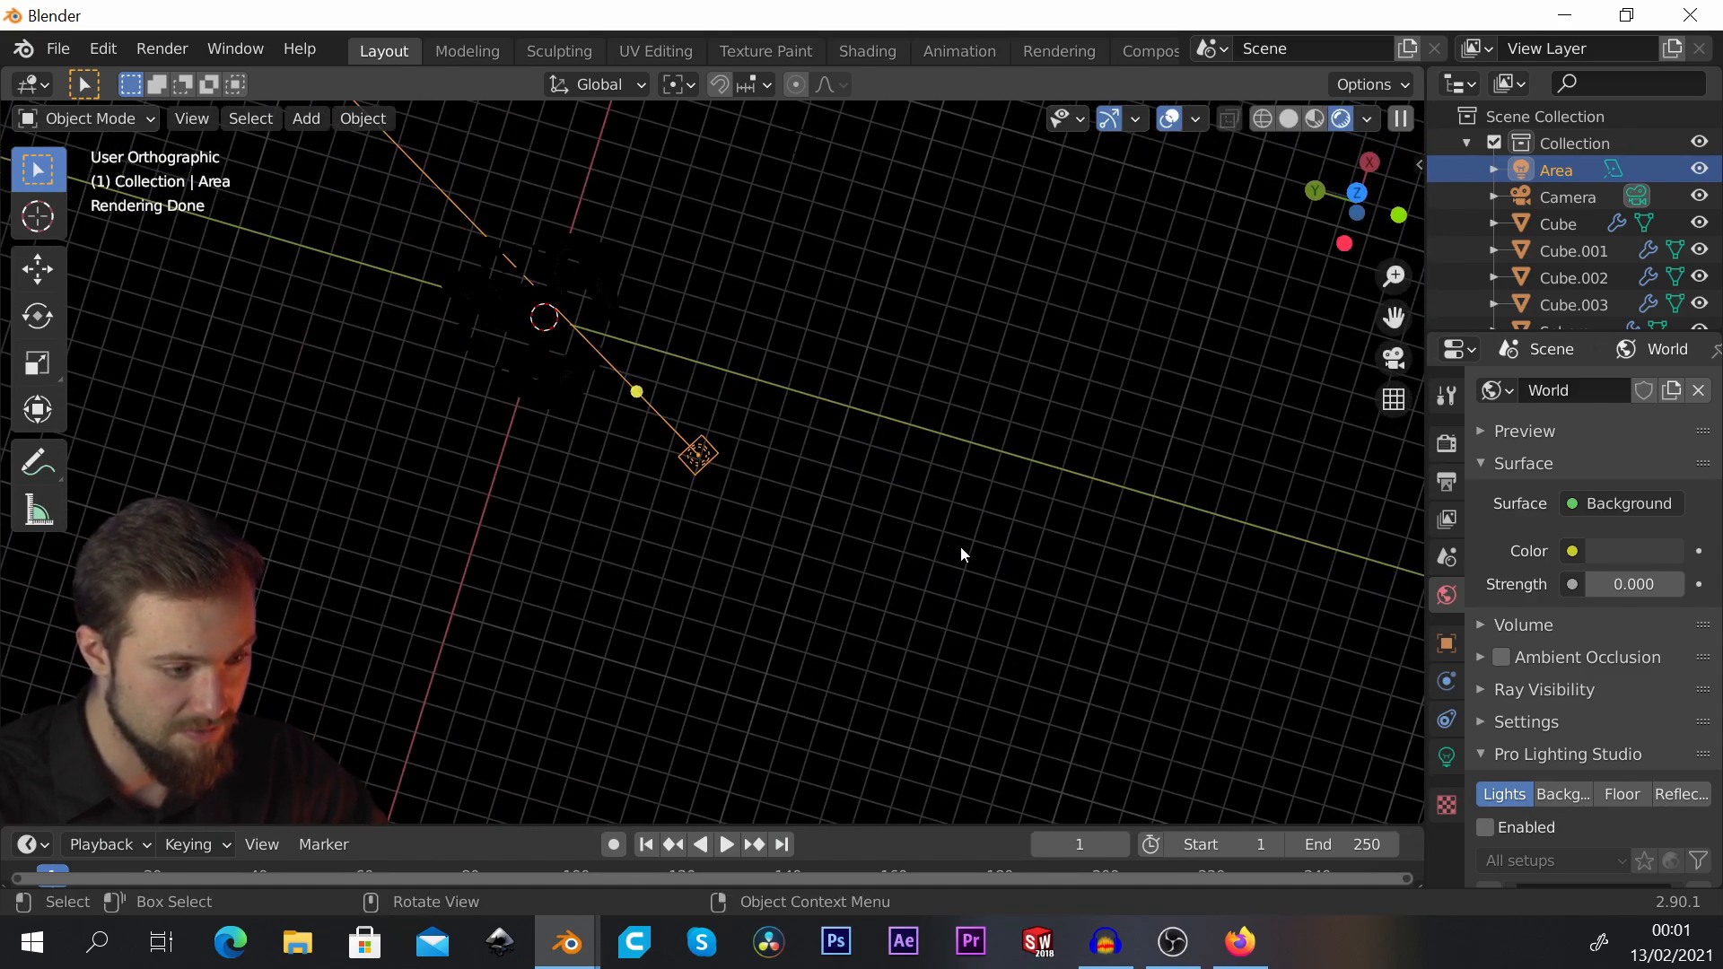
pyautogui.press('g')
pyautogui.click(888, 628)
pyautogui.press('r')
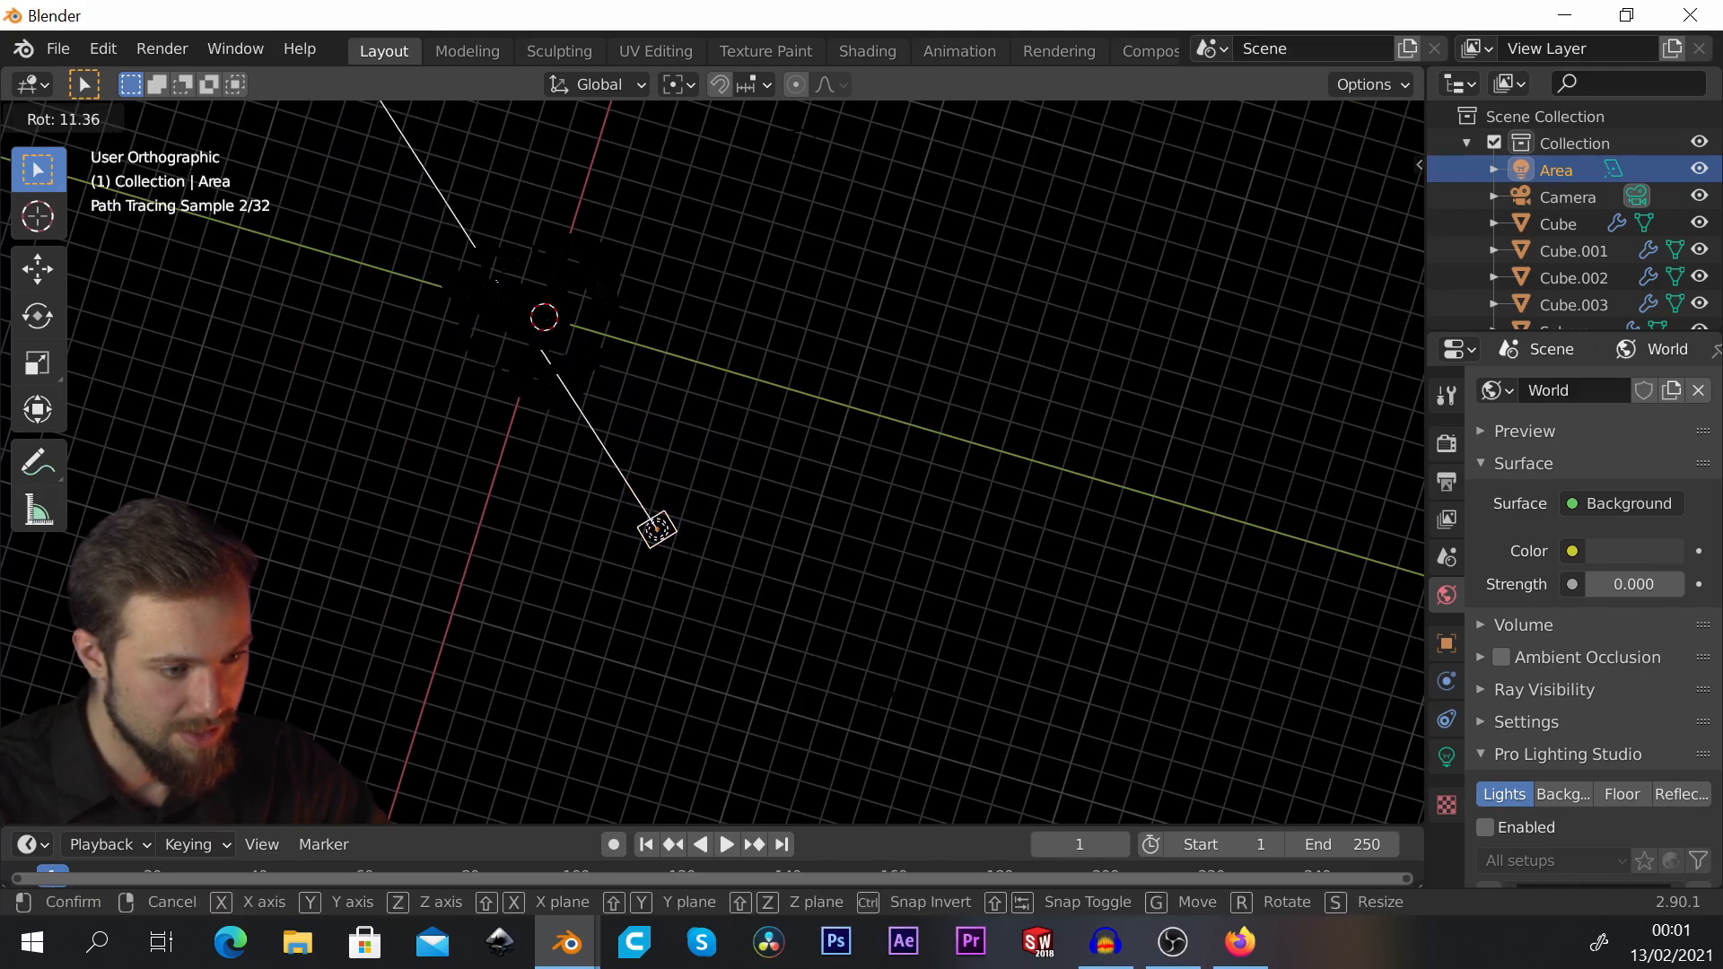
pyautogui.click(888, 641)
# Step: Examine the scorpion's eyes and body up close to judge how the area light illuminates them
pyautogui.moveTo(888, 641); pyautogui.dragTo(660, 557, button='middle')
pyautogui.scroll(-2, 916, 628)
pyautogui.scroll(5, 907, 587)
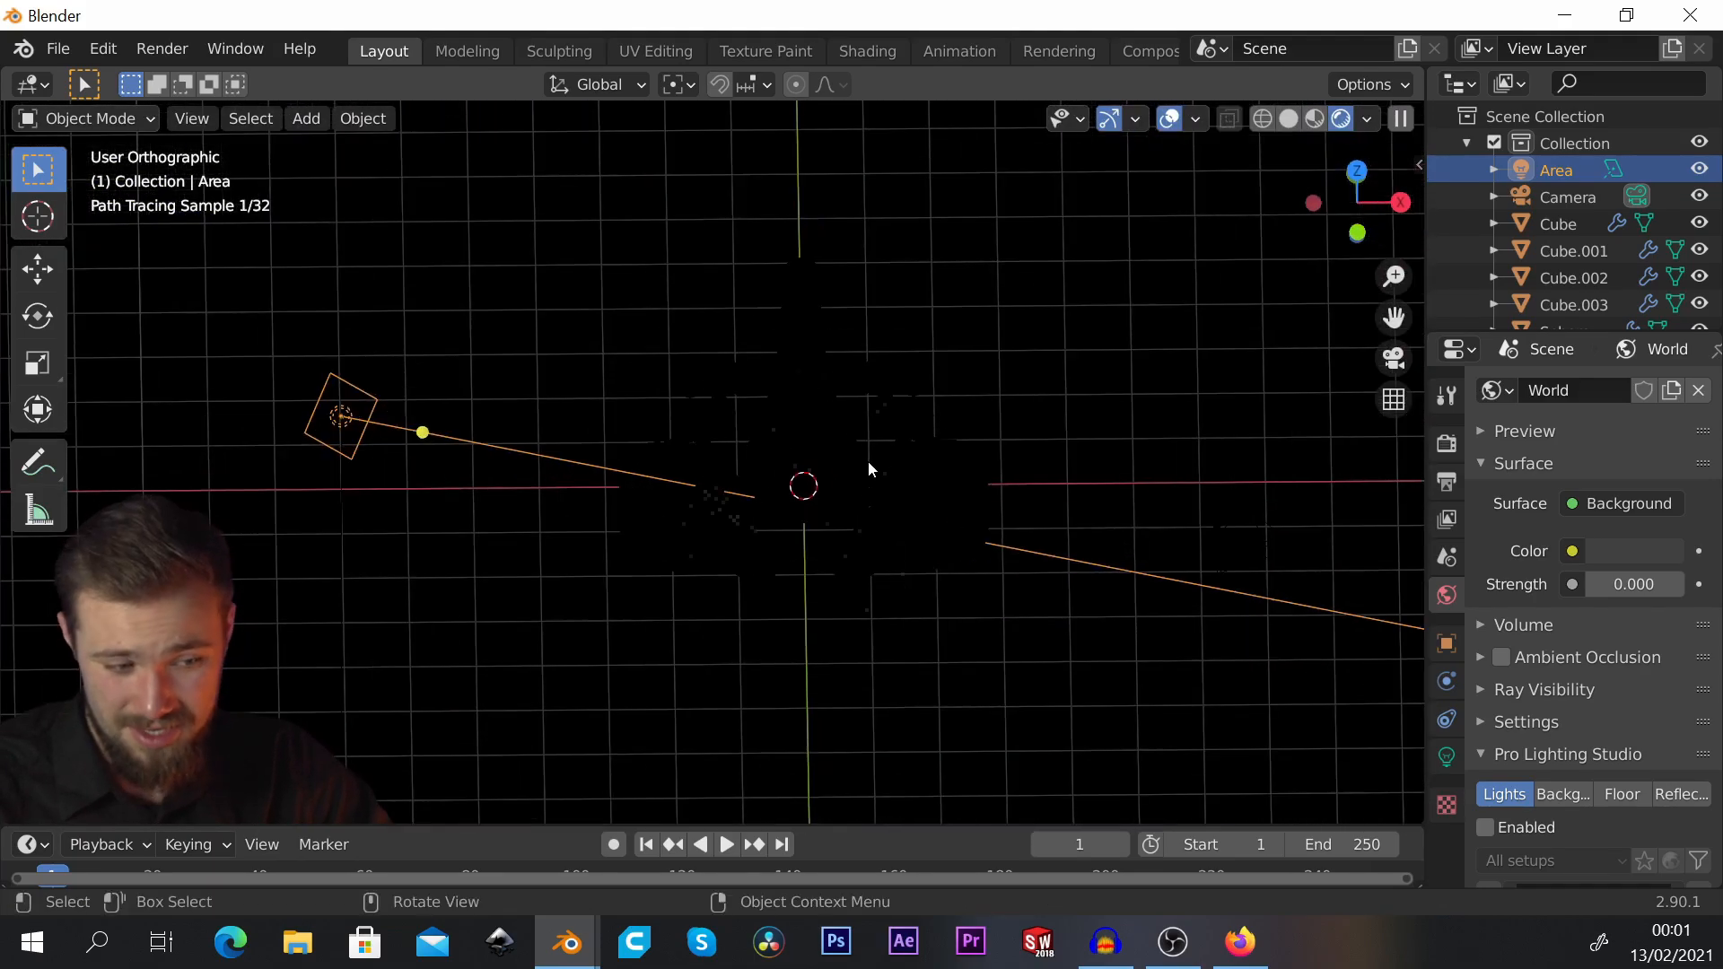
pyautogui.scroll(6, 791, 482)
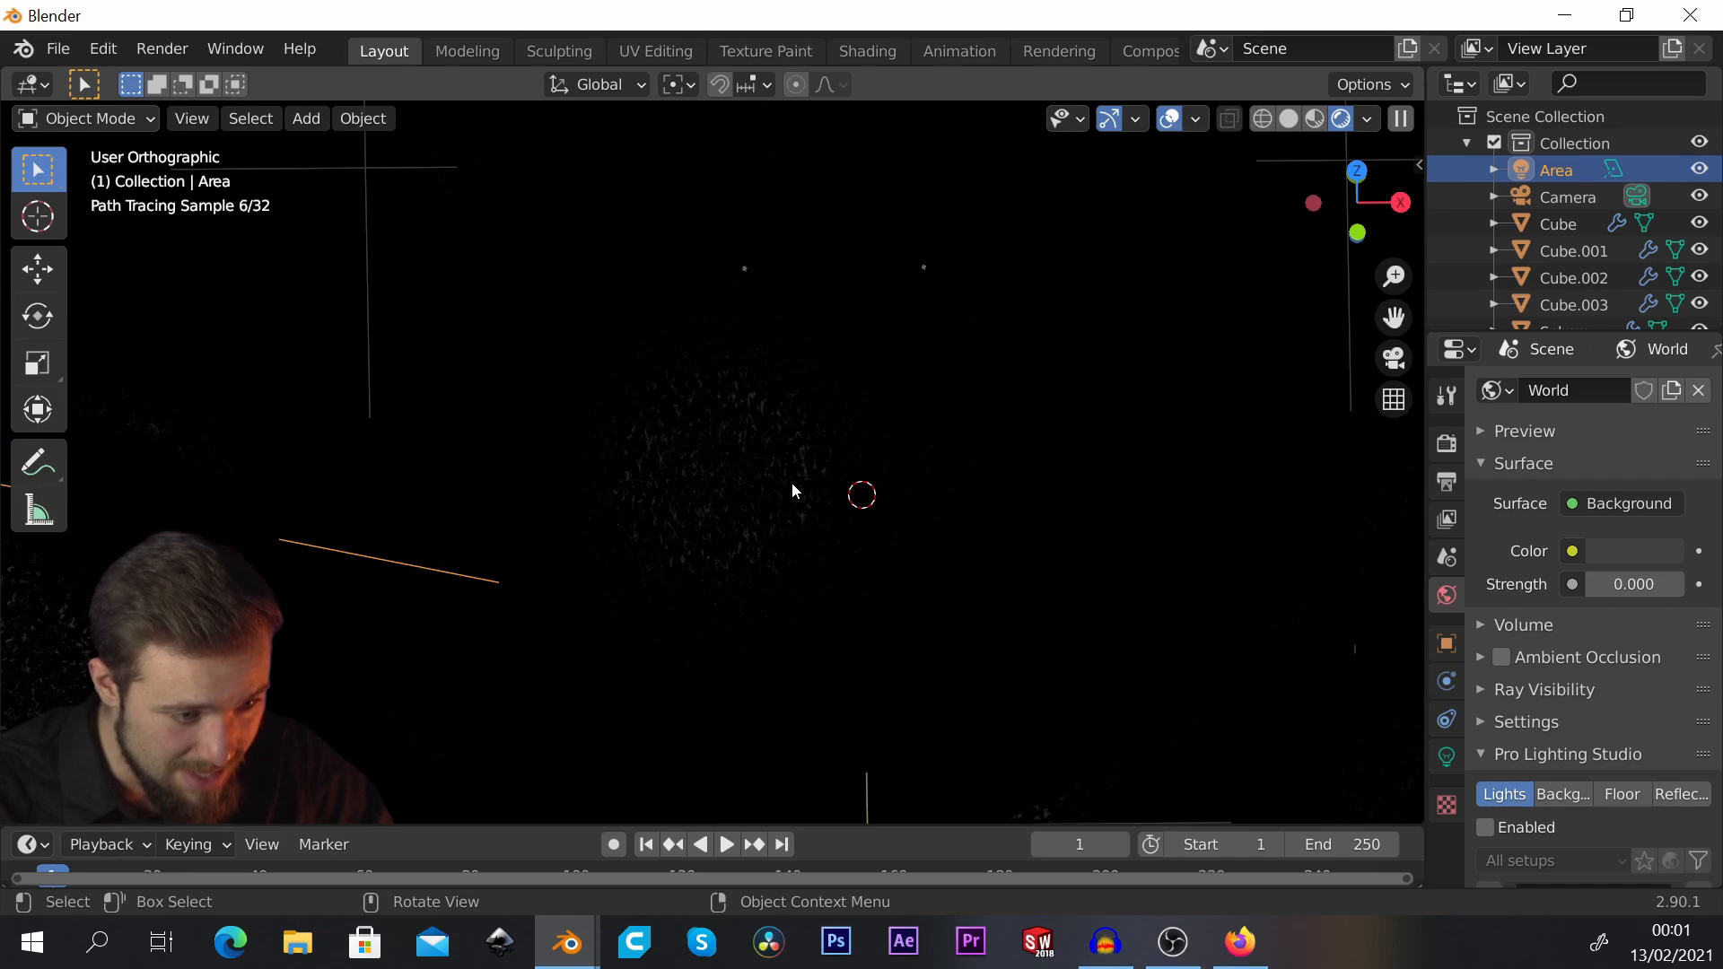
pyautogui.scroll(4, 721, 289)
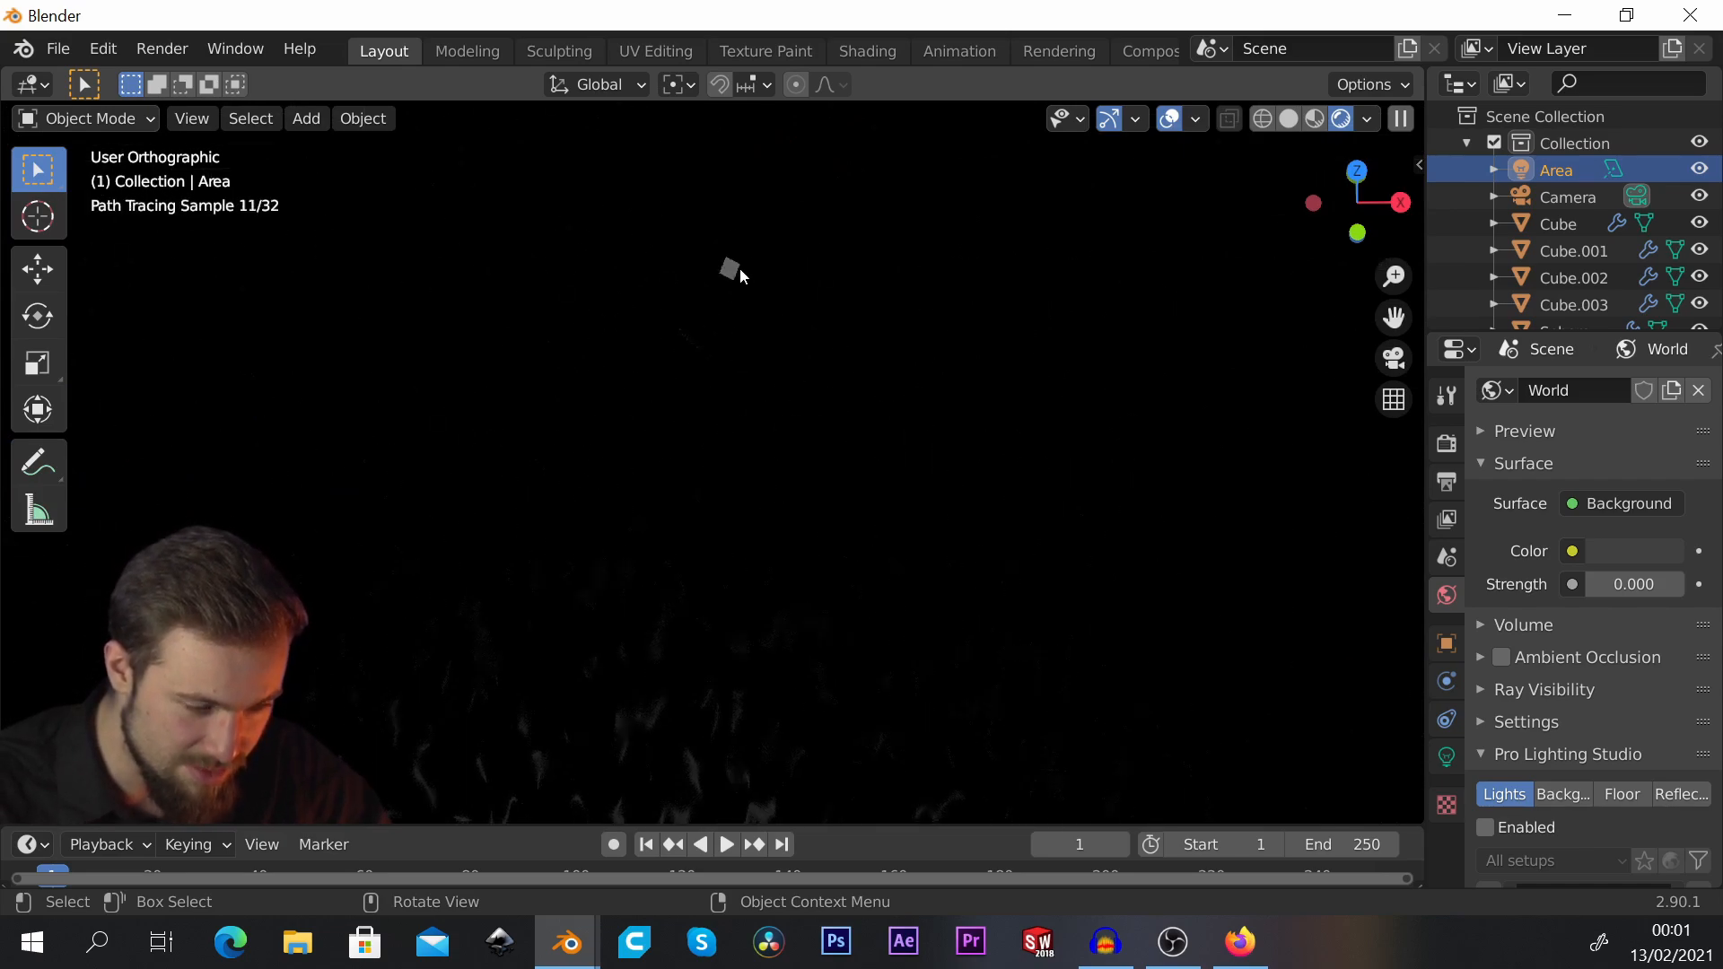
pyautogui.scroll(-5, 734, 267)
pyautogui.scroll(-2, 822, 428)
pyautogui.scroll(1, 822, 428)
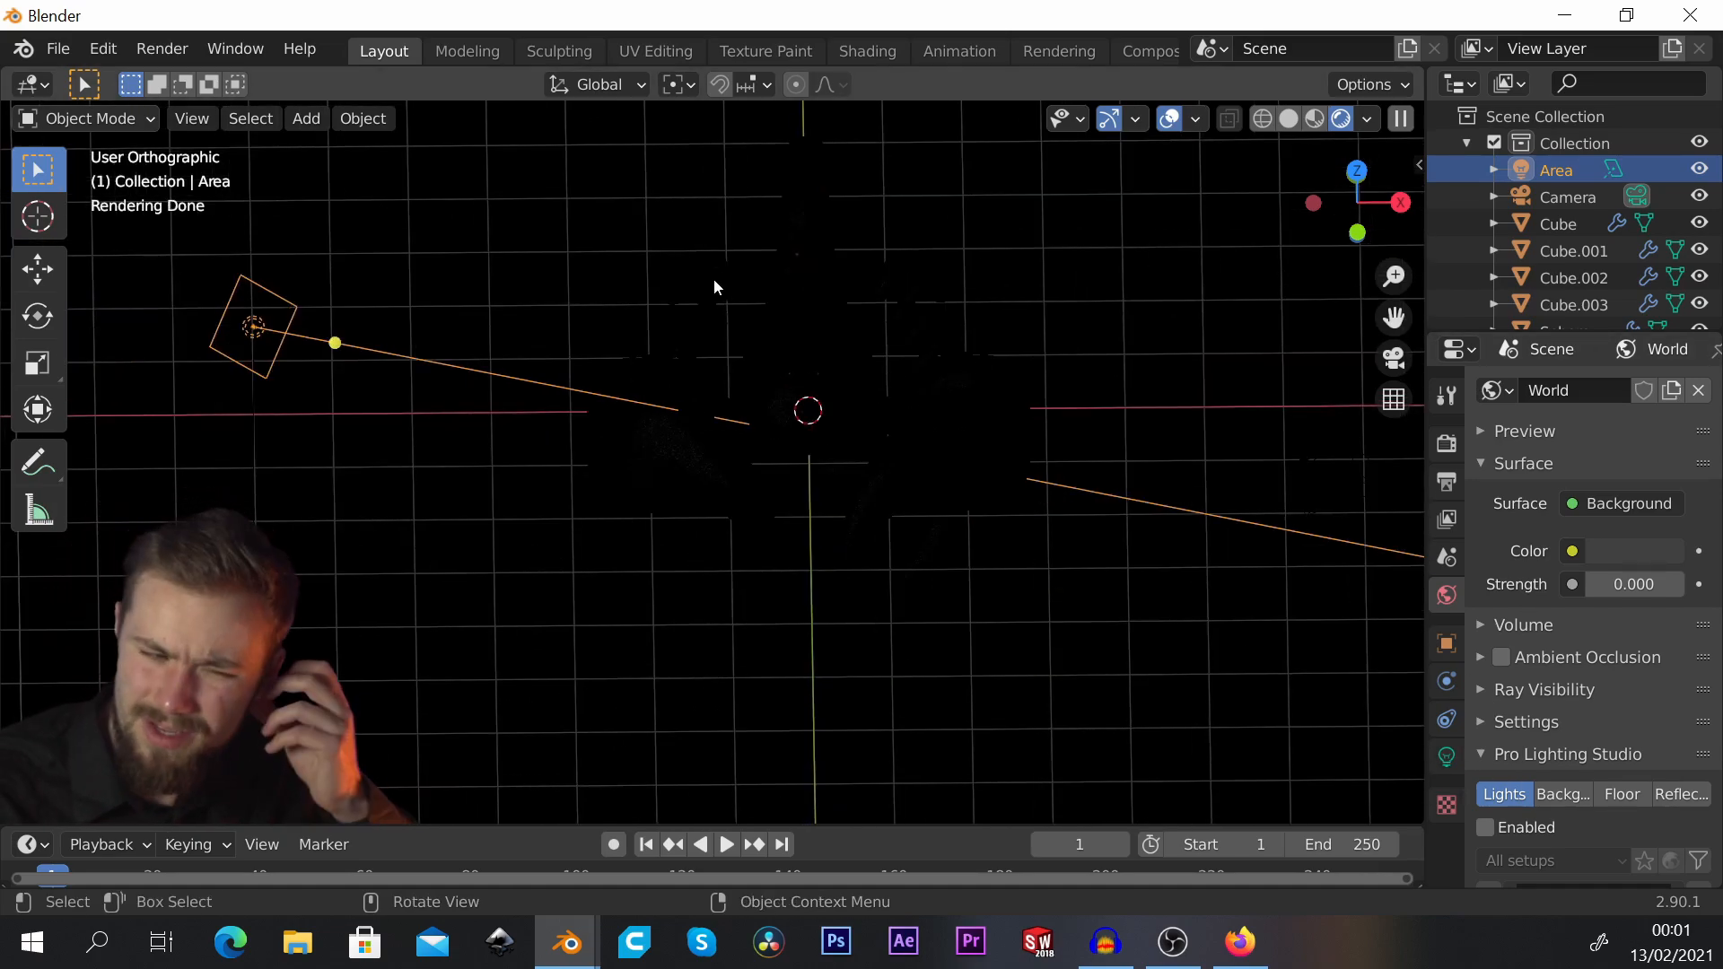
# Step: Set the power of the area light beside the scorpion to 2000 W
pyautogui.click(556, 276)
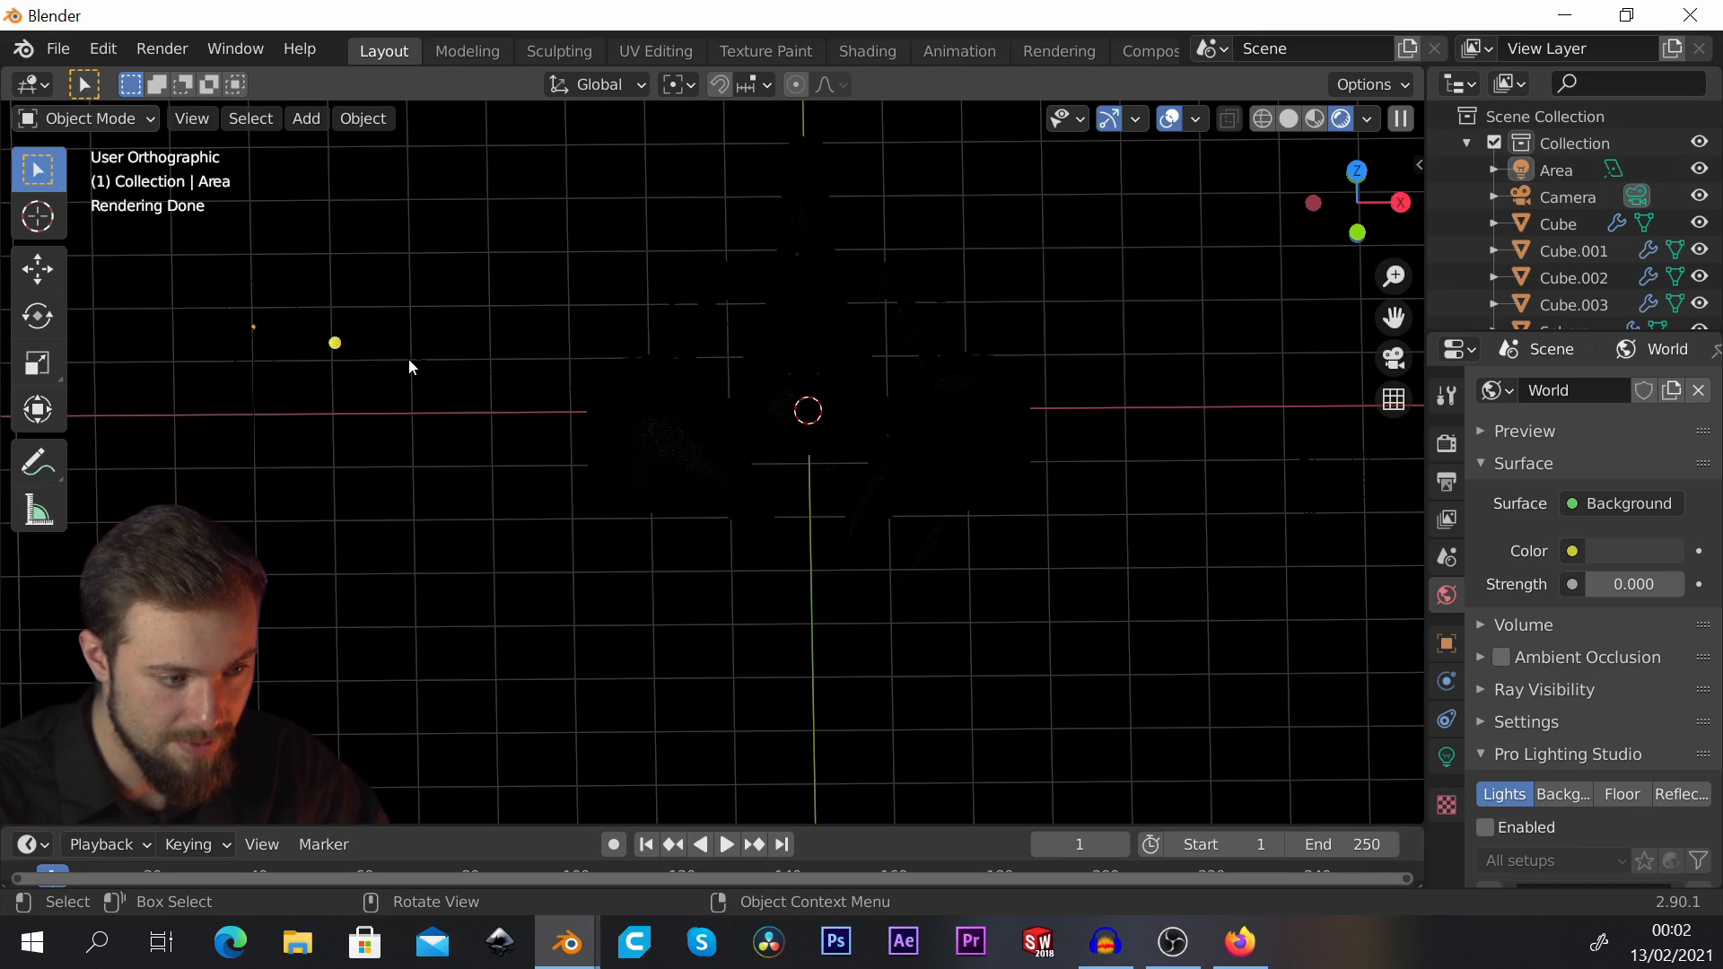
pyautogui.click(407, 359)
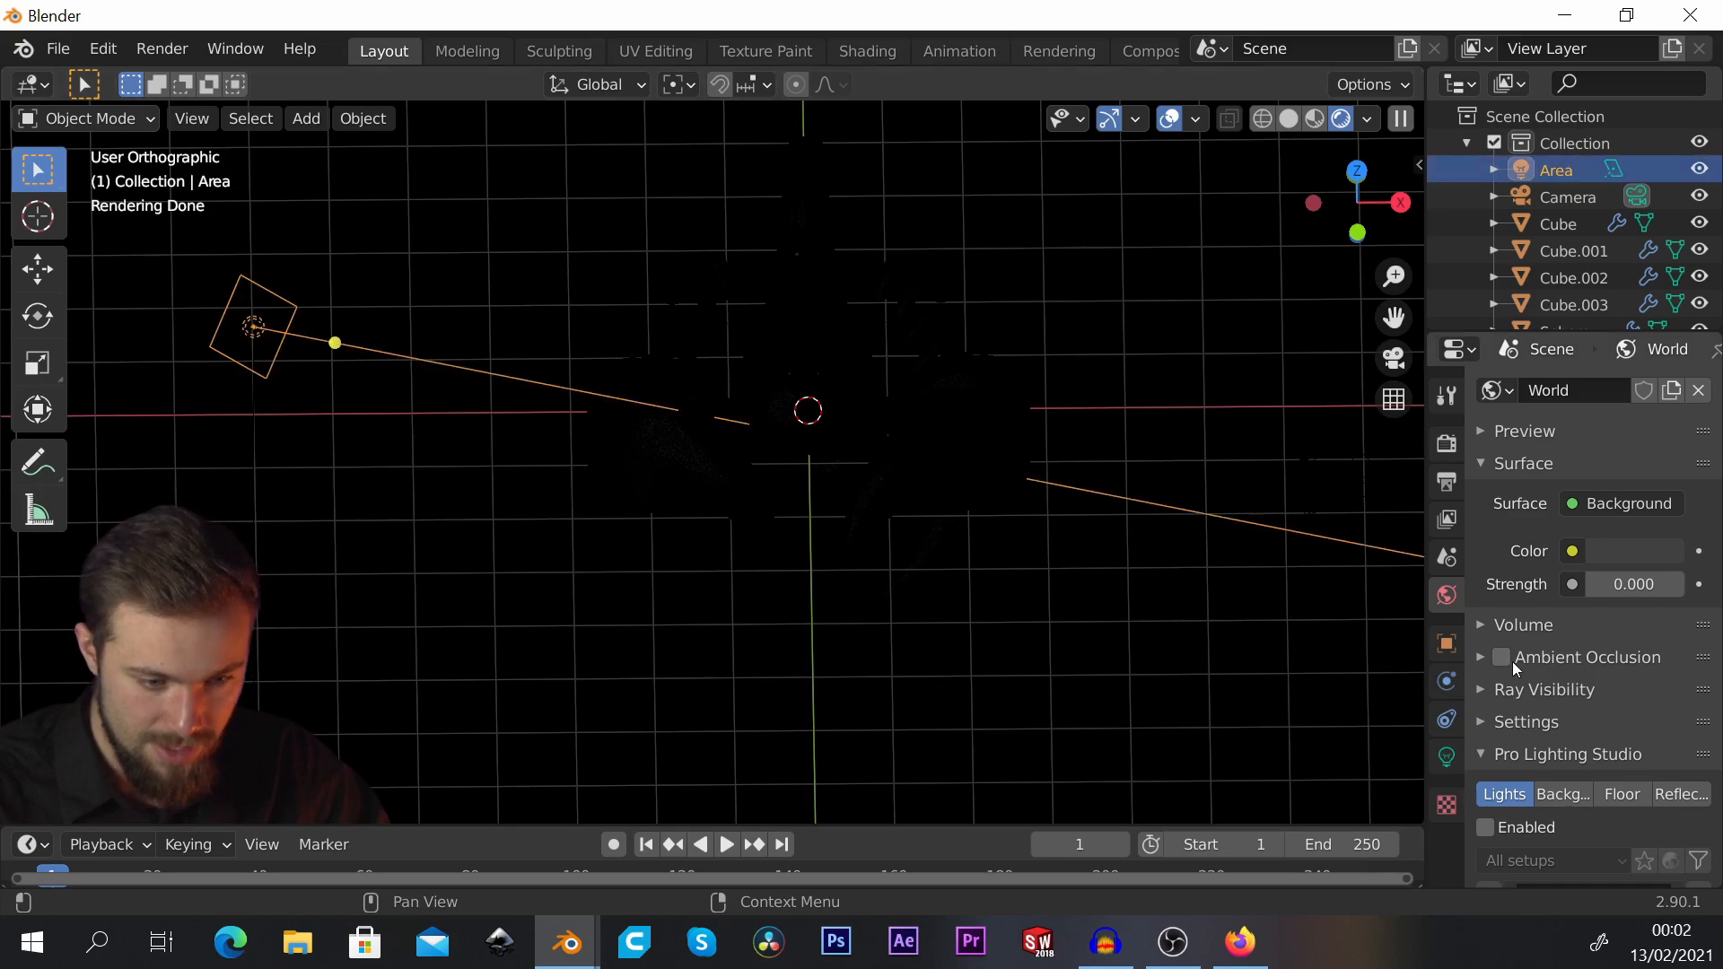
pyautogui.click(1446, 760)
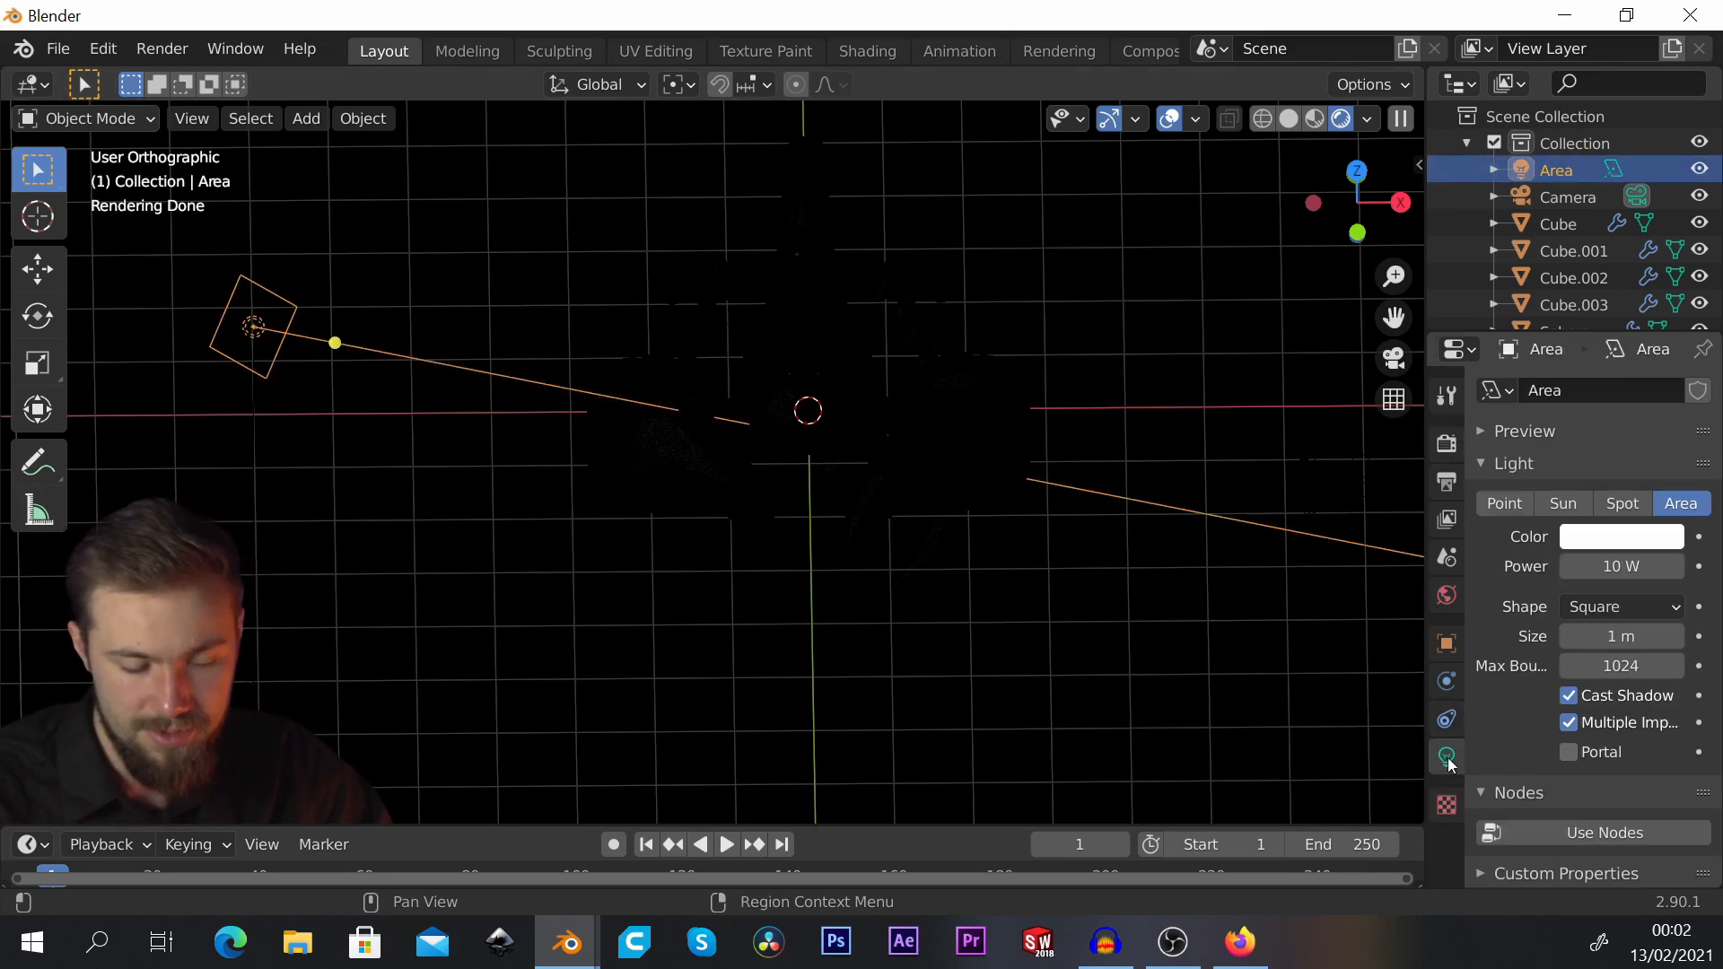
pyautogui.click(1619, 569)
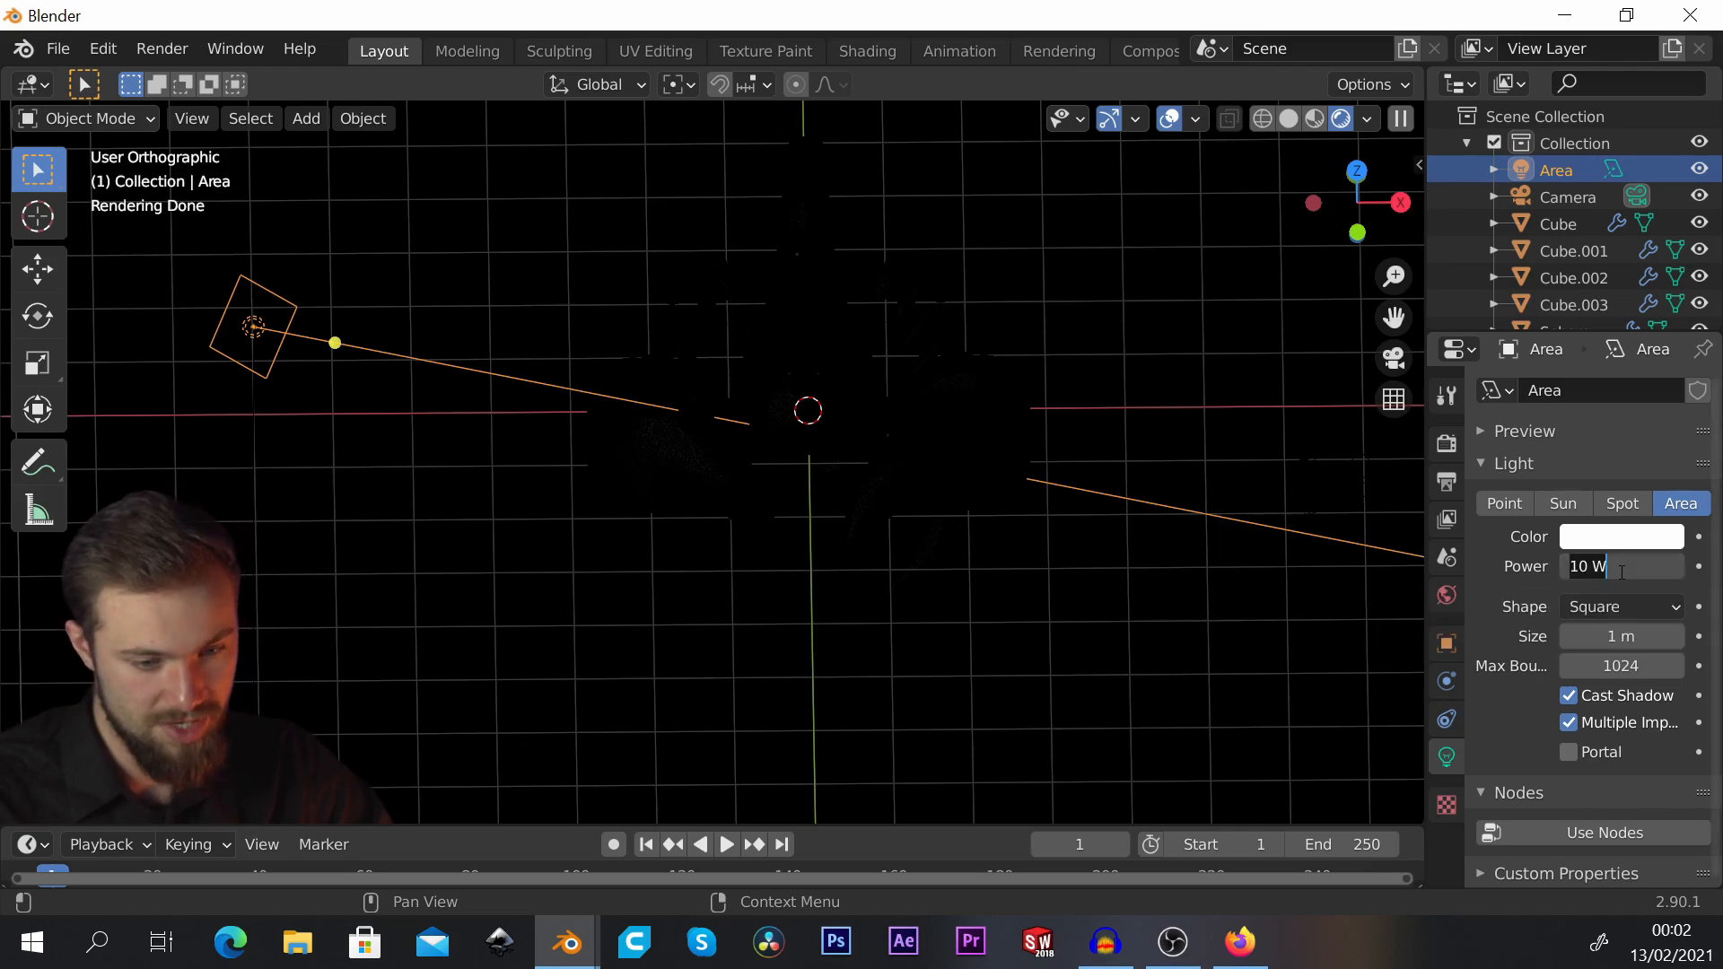
pyautogui.click(1524, 566)
pyautogui.moveTo(1620, 567); pyautogui.dragTo(1671, 568)
pyautogui.click(1621, 567)
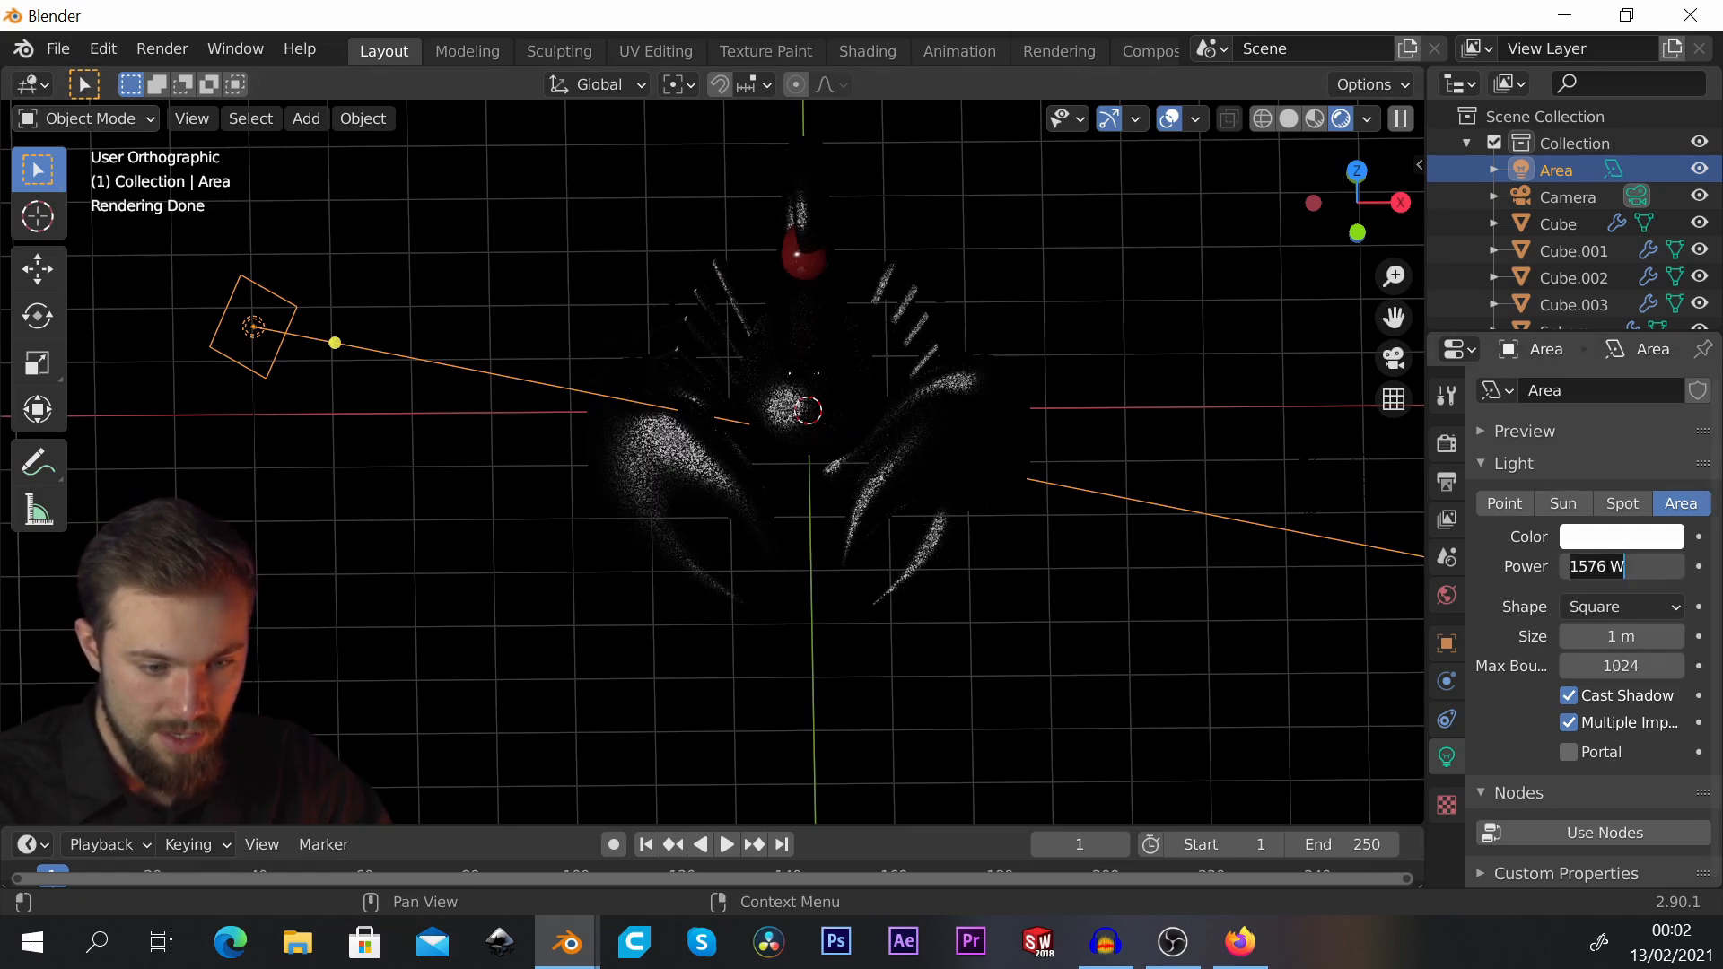
pyautogui.write('2000')
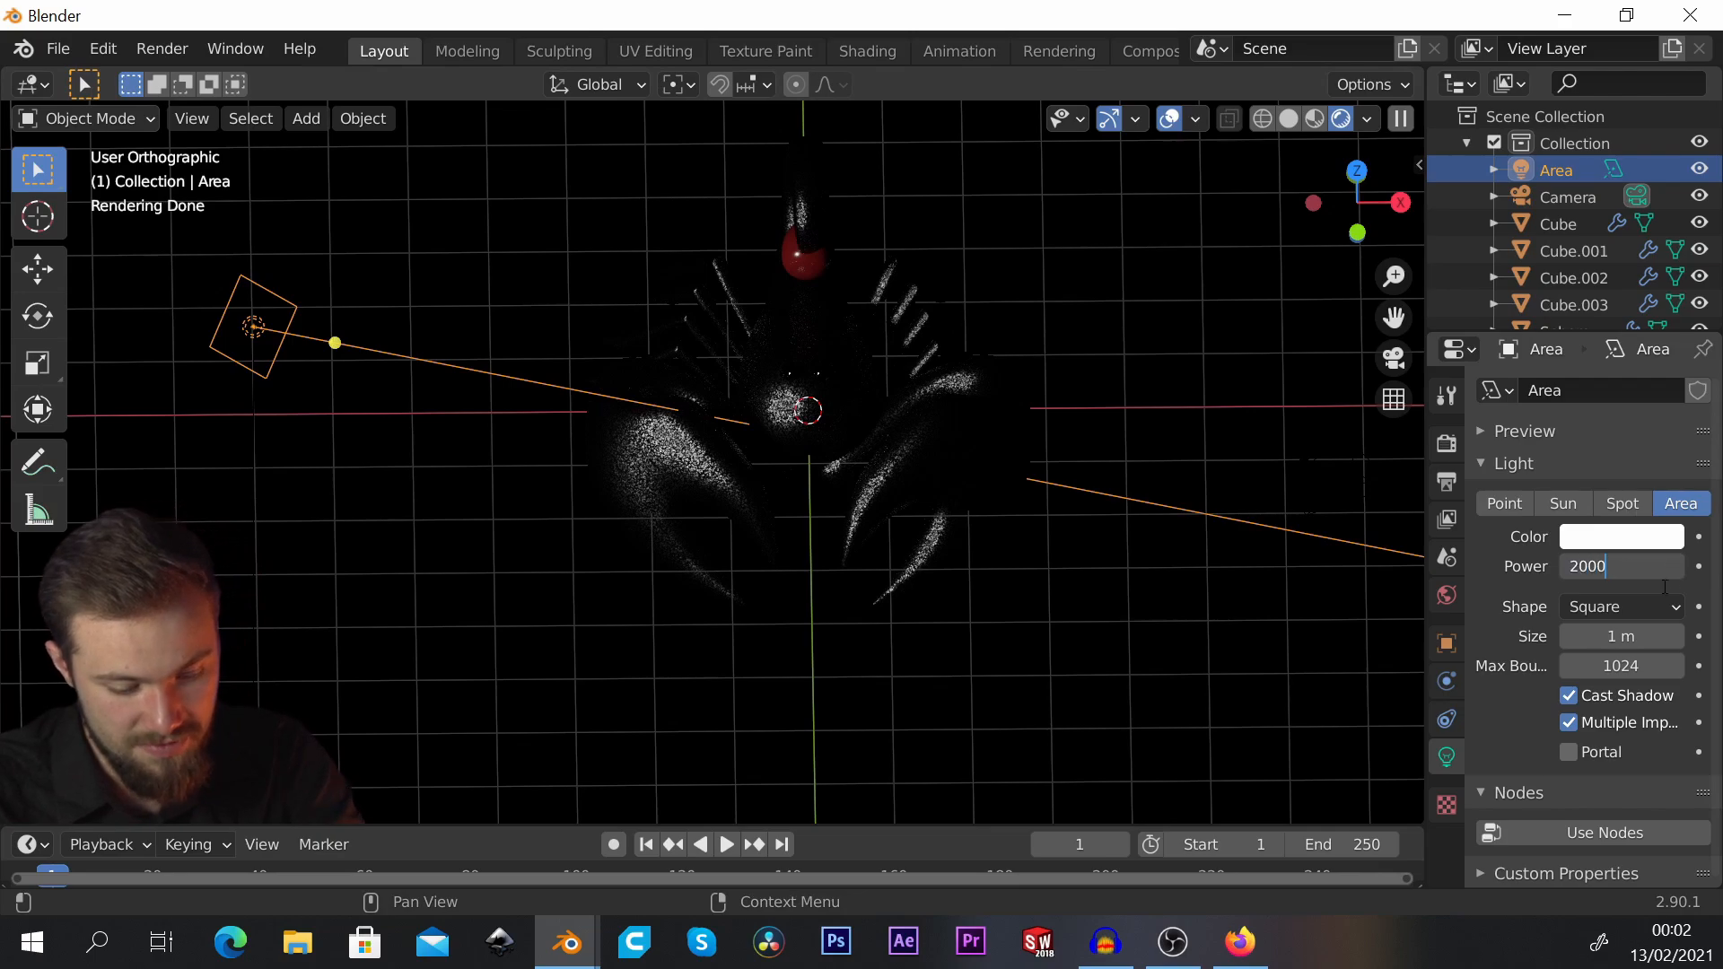
pyautogui.press('Return')
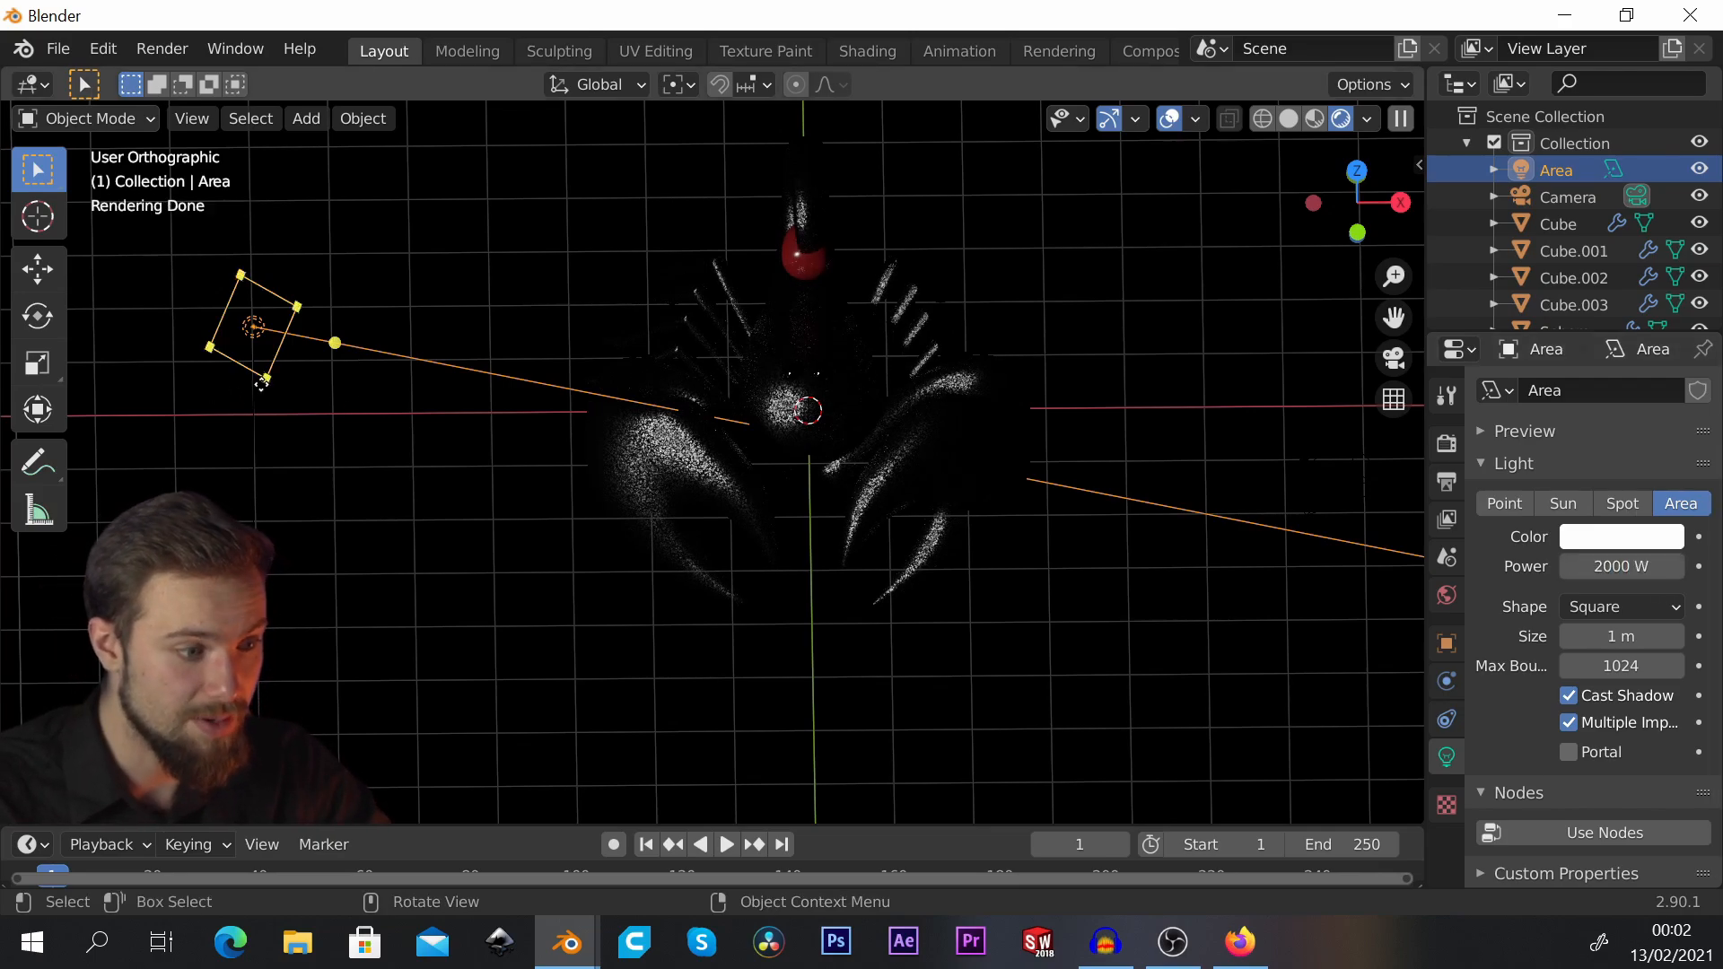
# Step: Scale the area light up to about 7.7 times its size and check the softer lighting on the scorpion
pyautogui.press('s')
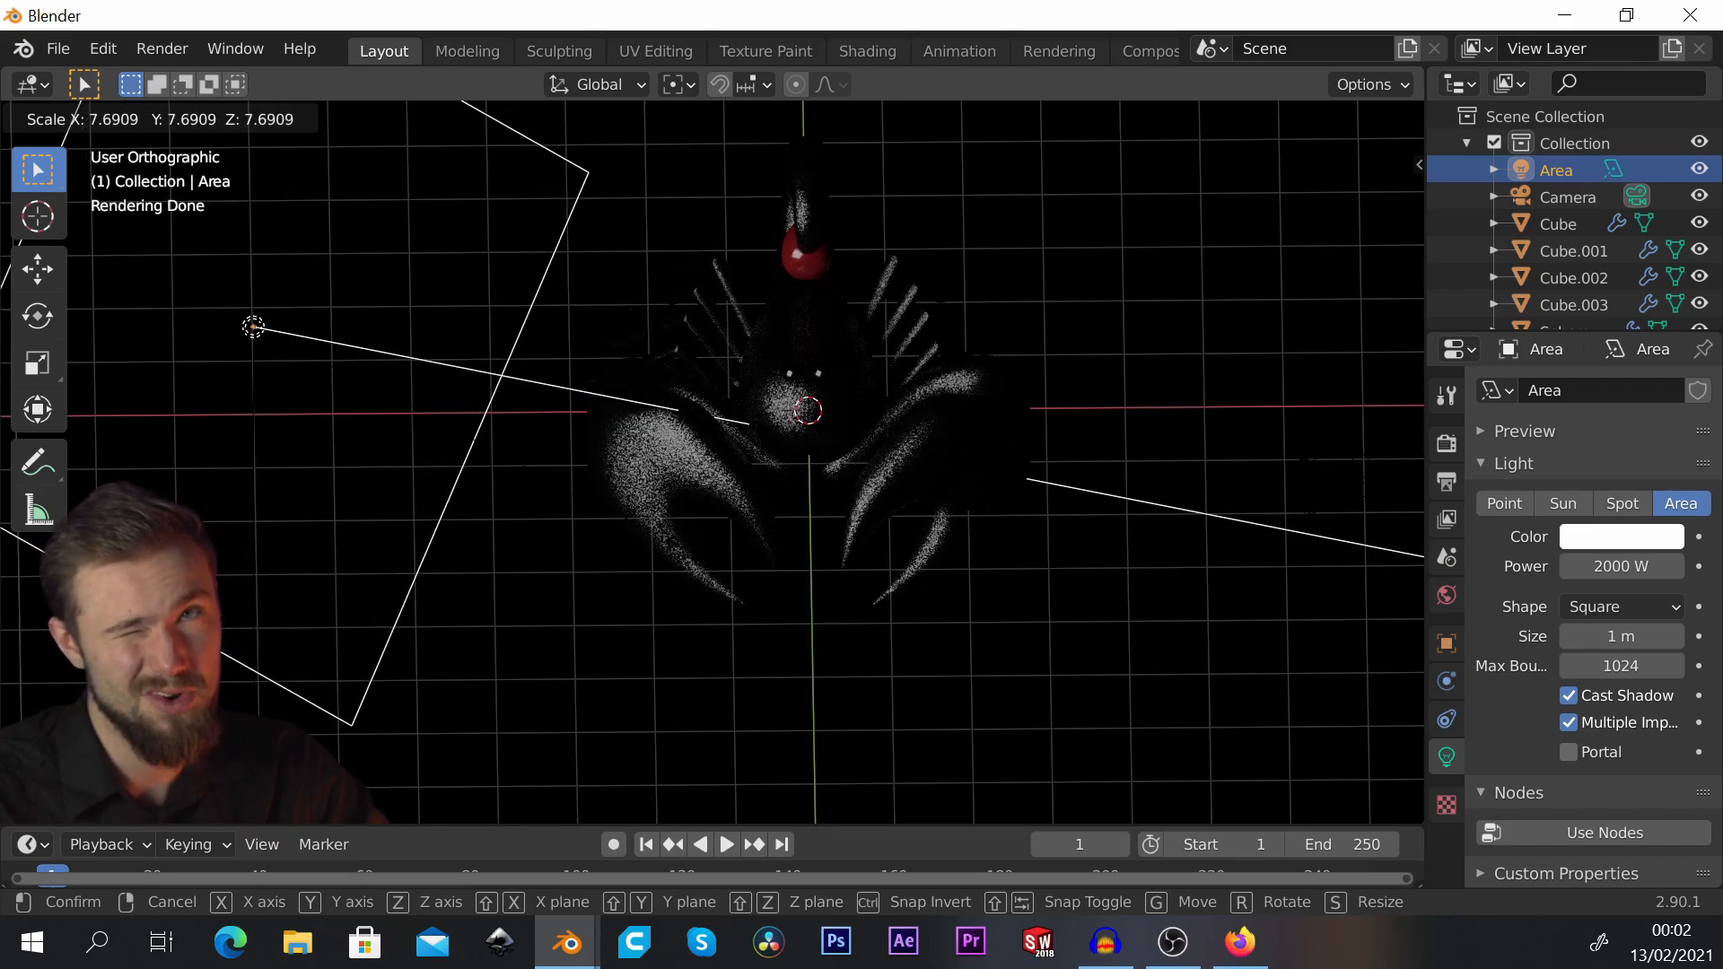
pyautogui.click(684, 551)
pyautogui.moveTo(684, 550); pyautogui.dragTo(831, 456, button='middle')
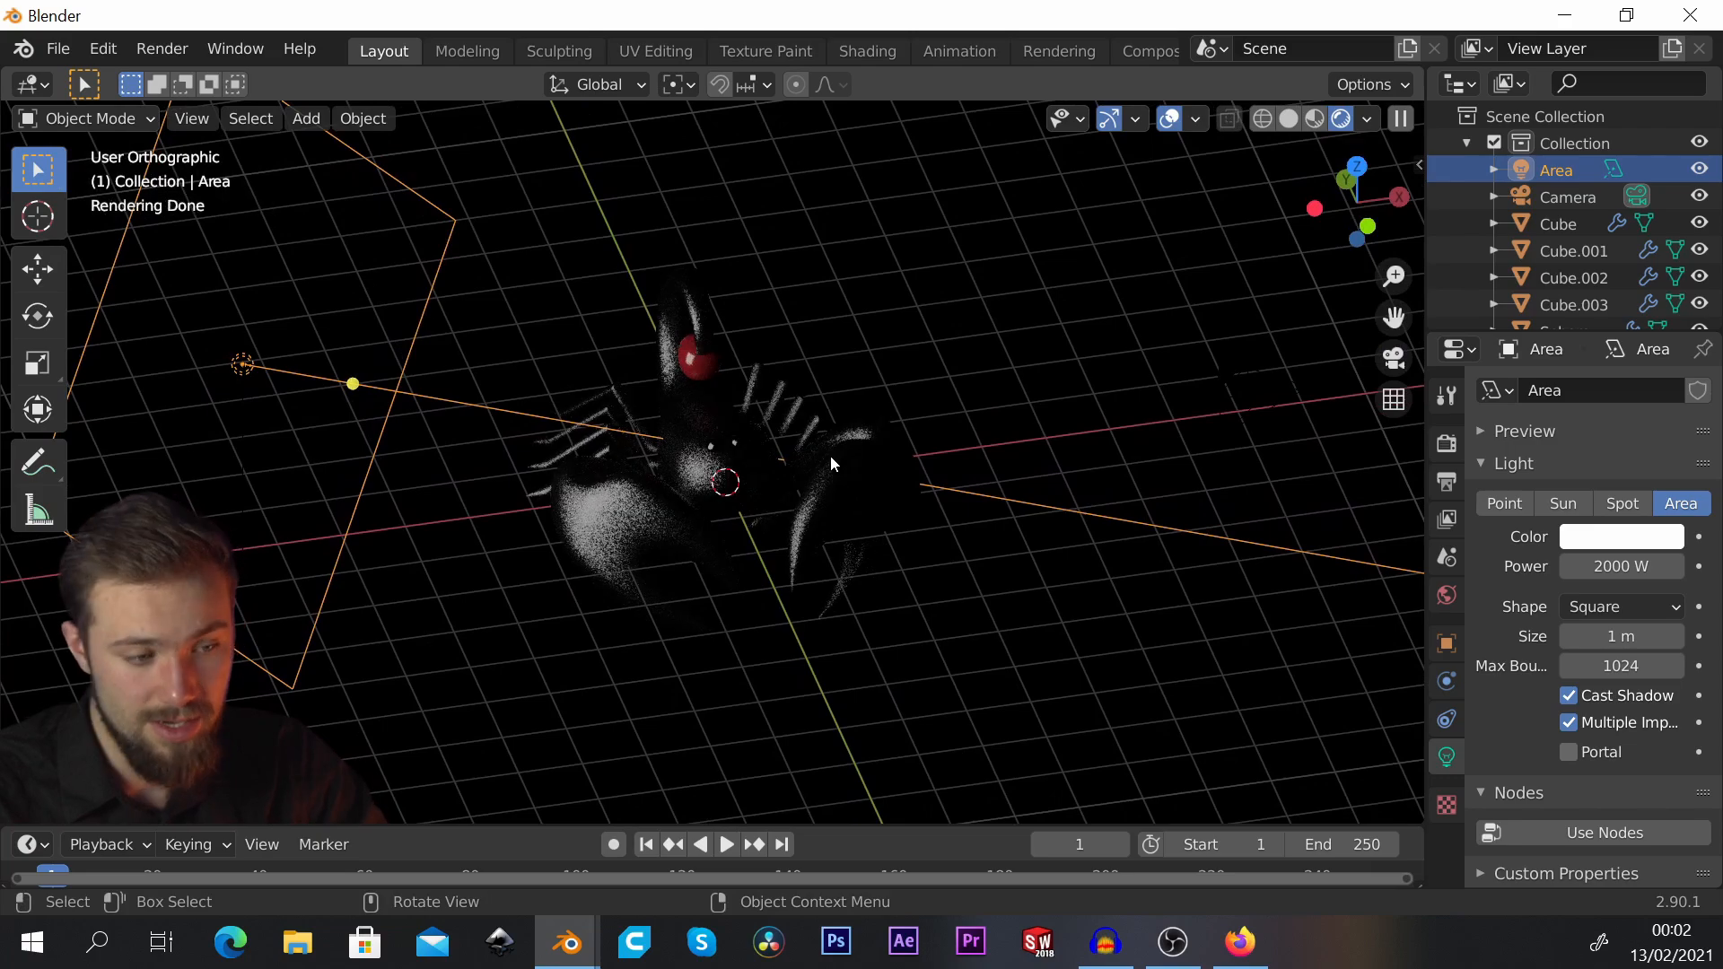
pyautogui.scroll(4, 761, 476)
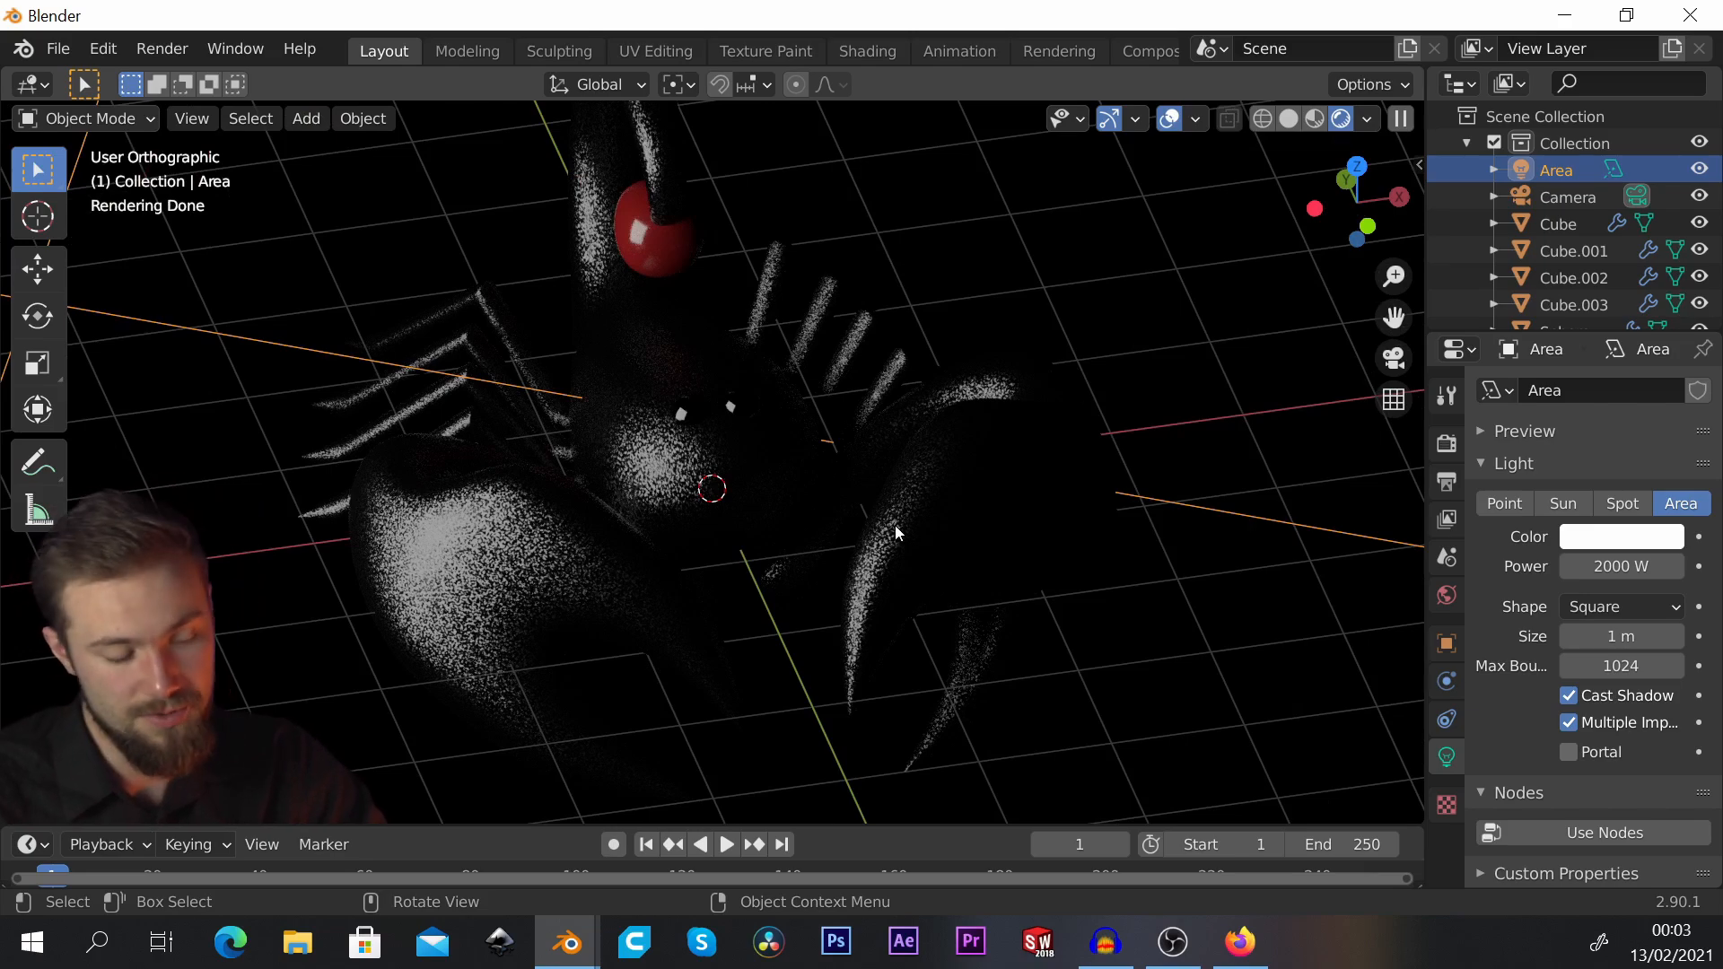
pyautogui.scroll(-6, 768, 235)
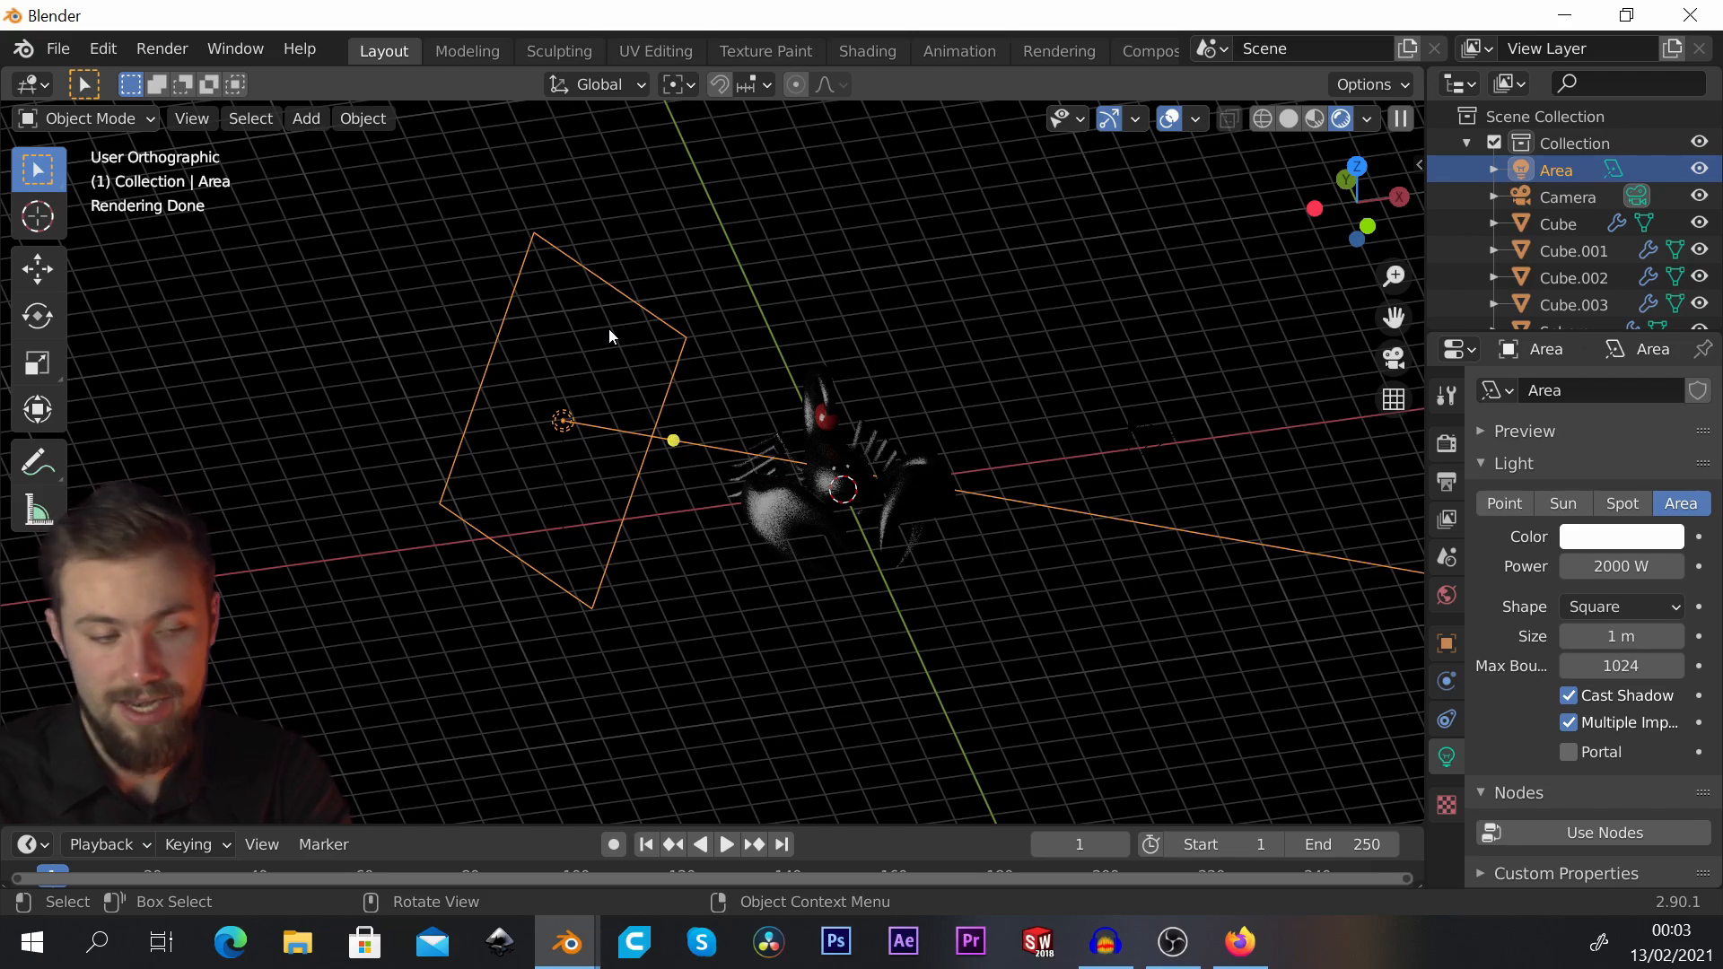
# Step: From a top view in solid shading, duplicate the area light along the X axis to the opposite side of the scorpion
pyautogui.press('KP_7')
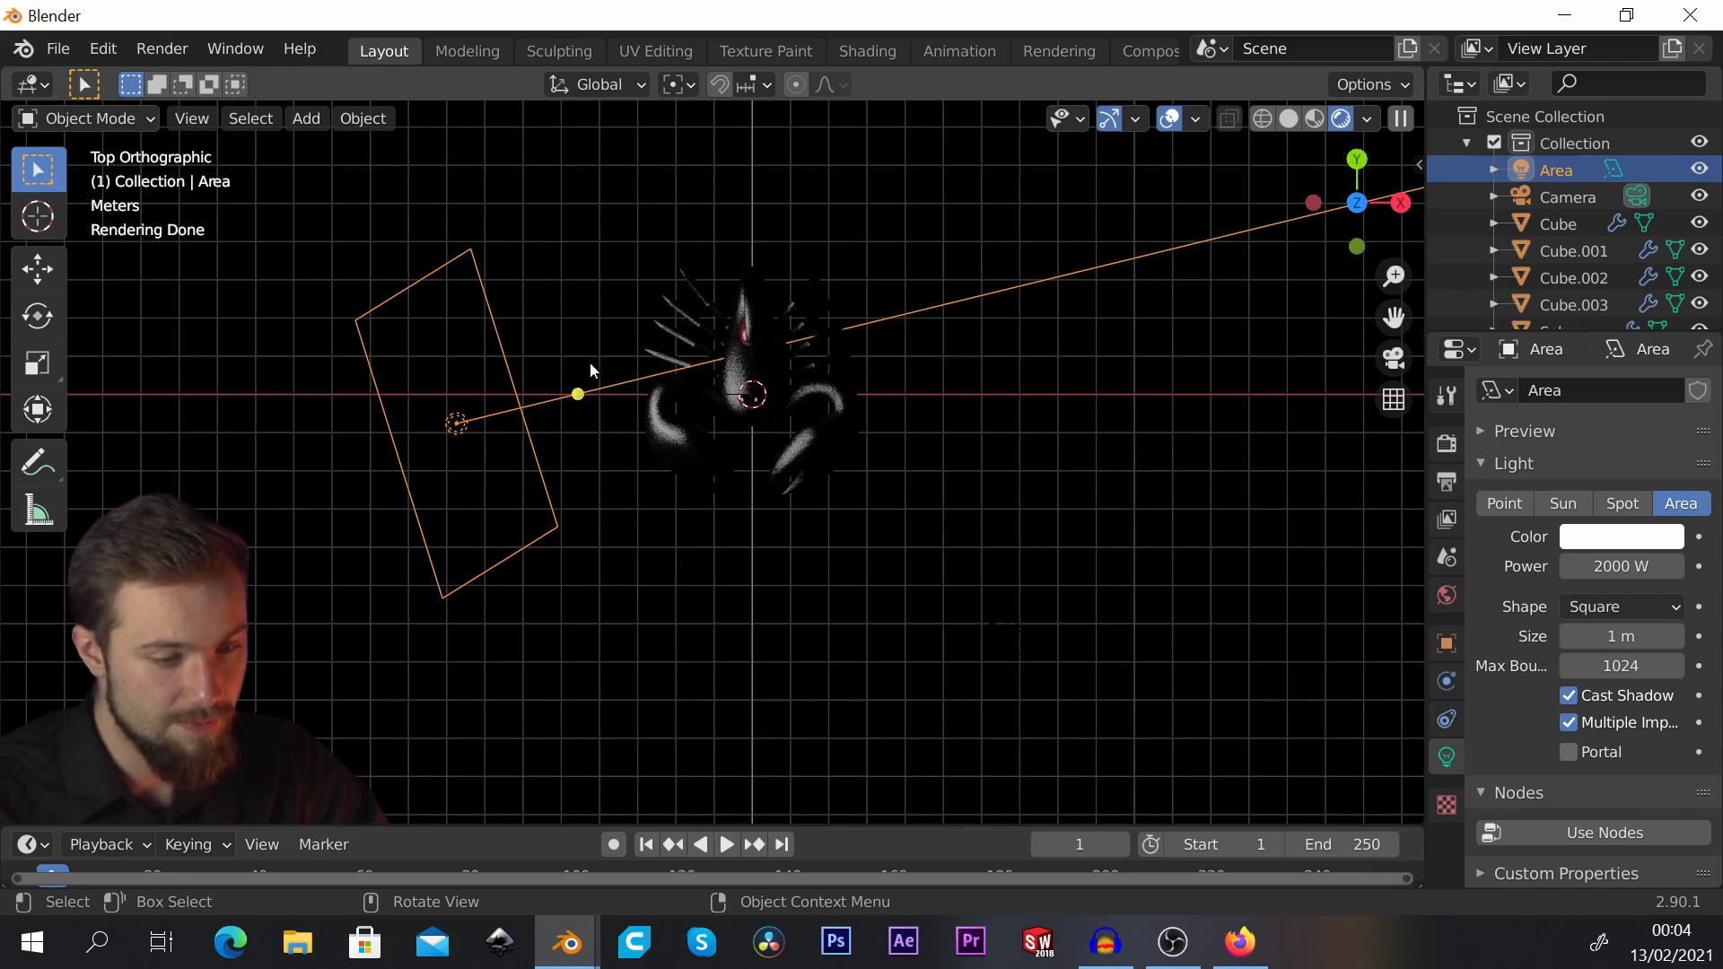
pyautogui.click(1287, 117)
pyautogui.scroll(-1, 783, 429)
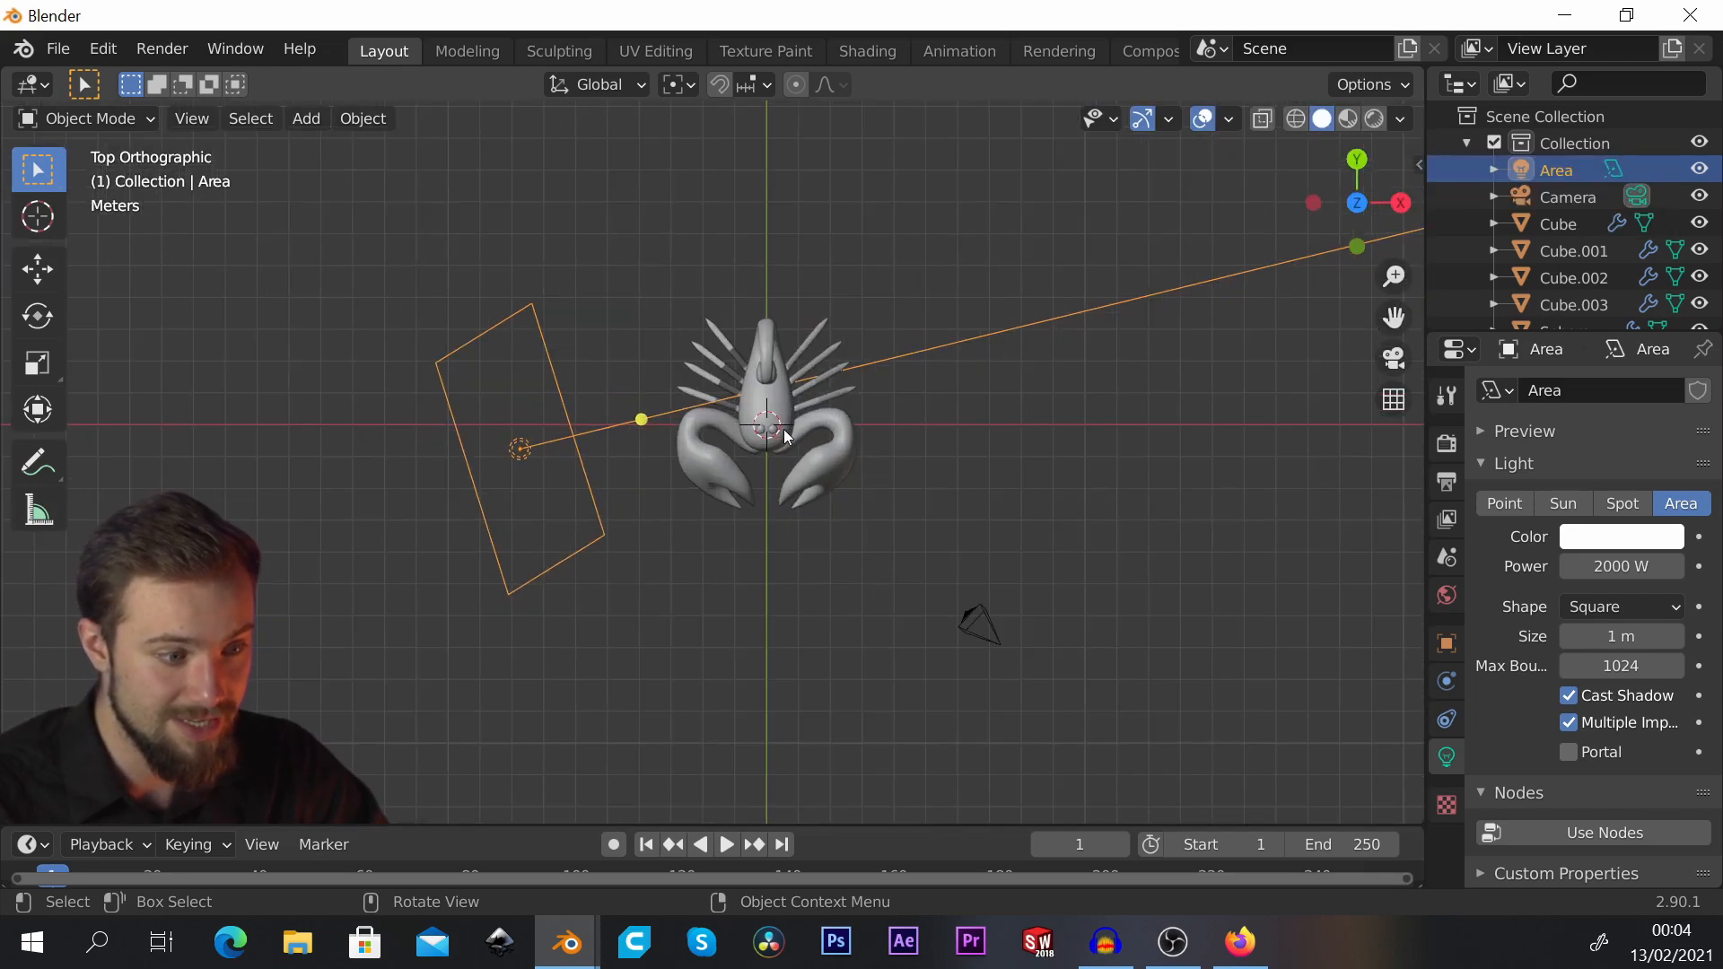
pyautogui.click(557, 356)
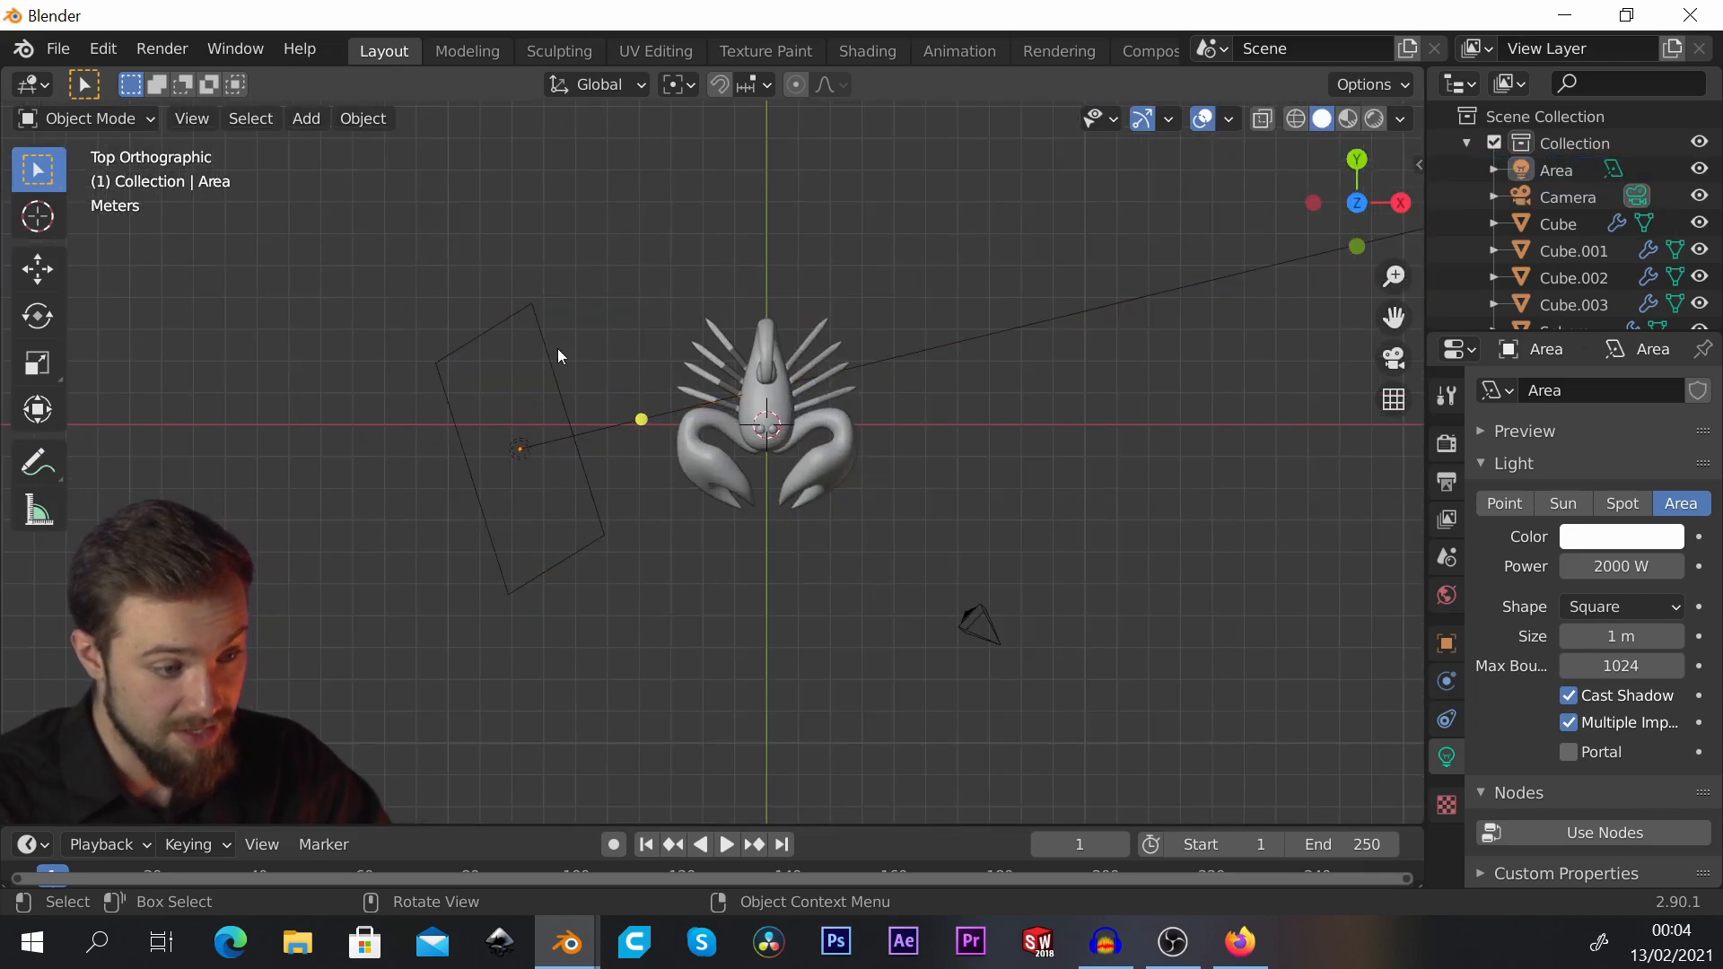
pyautogui.click(555, 358)
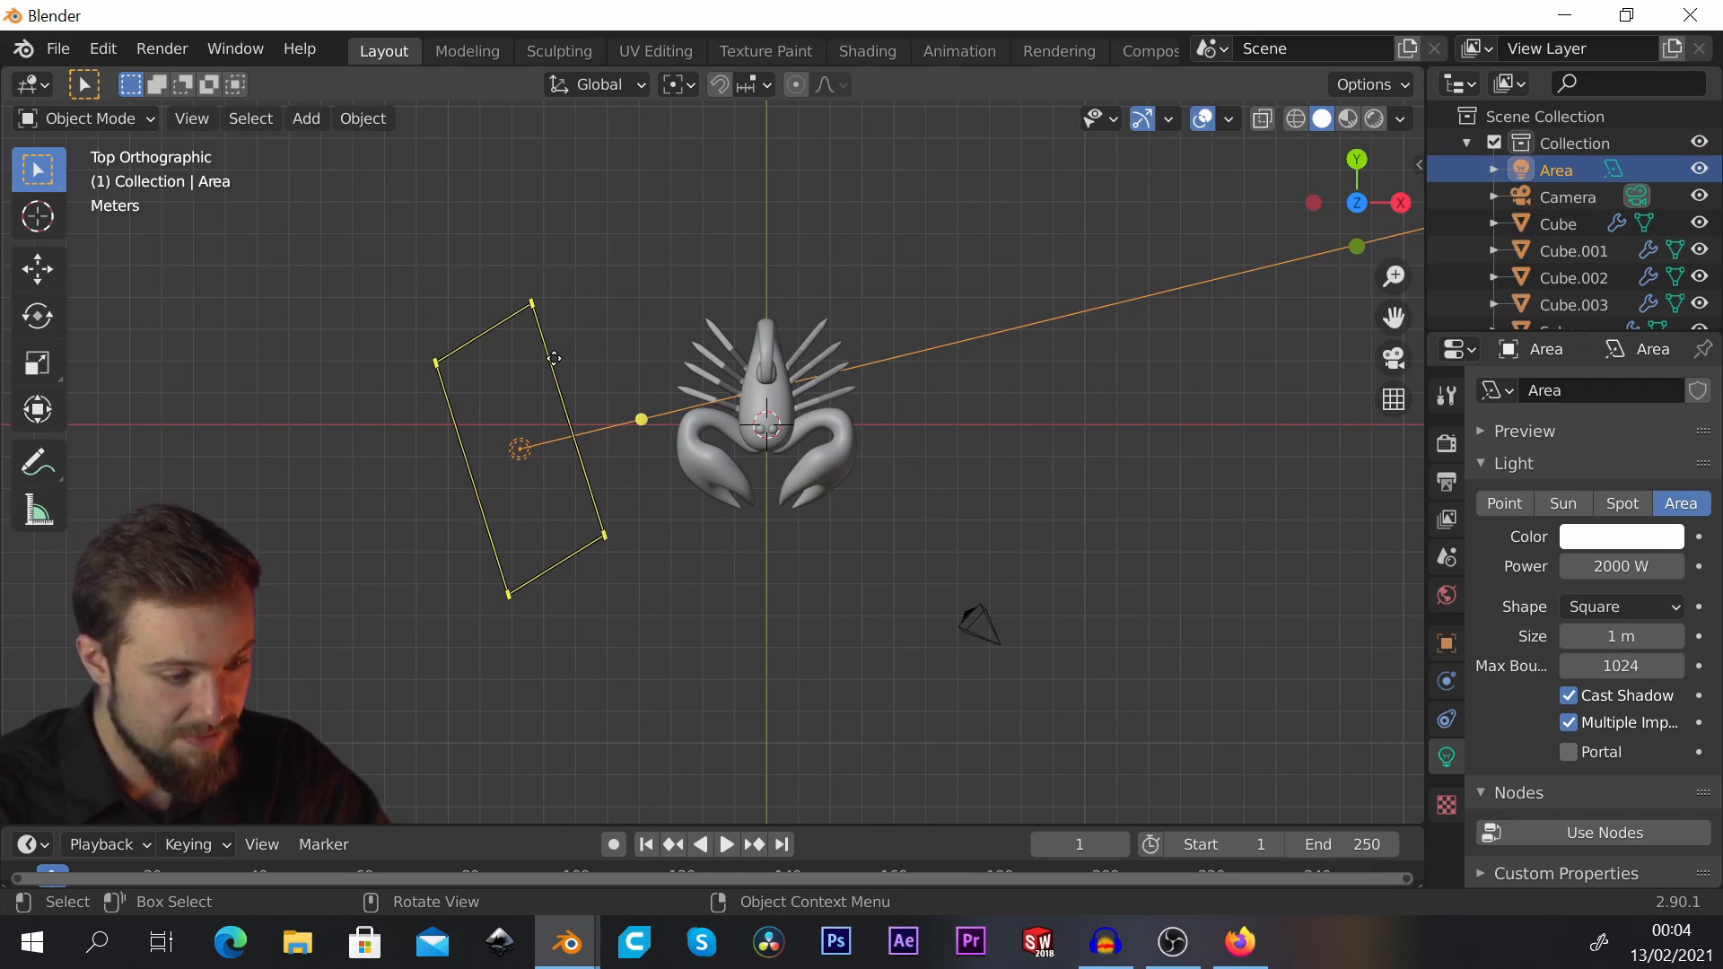
pyautogui.hotkey('shift', 'd')
pyautogui.press('x')
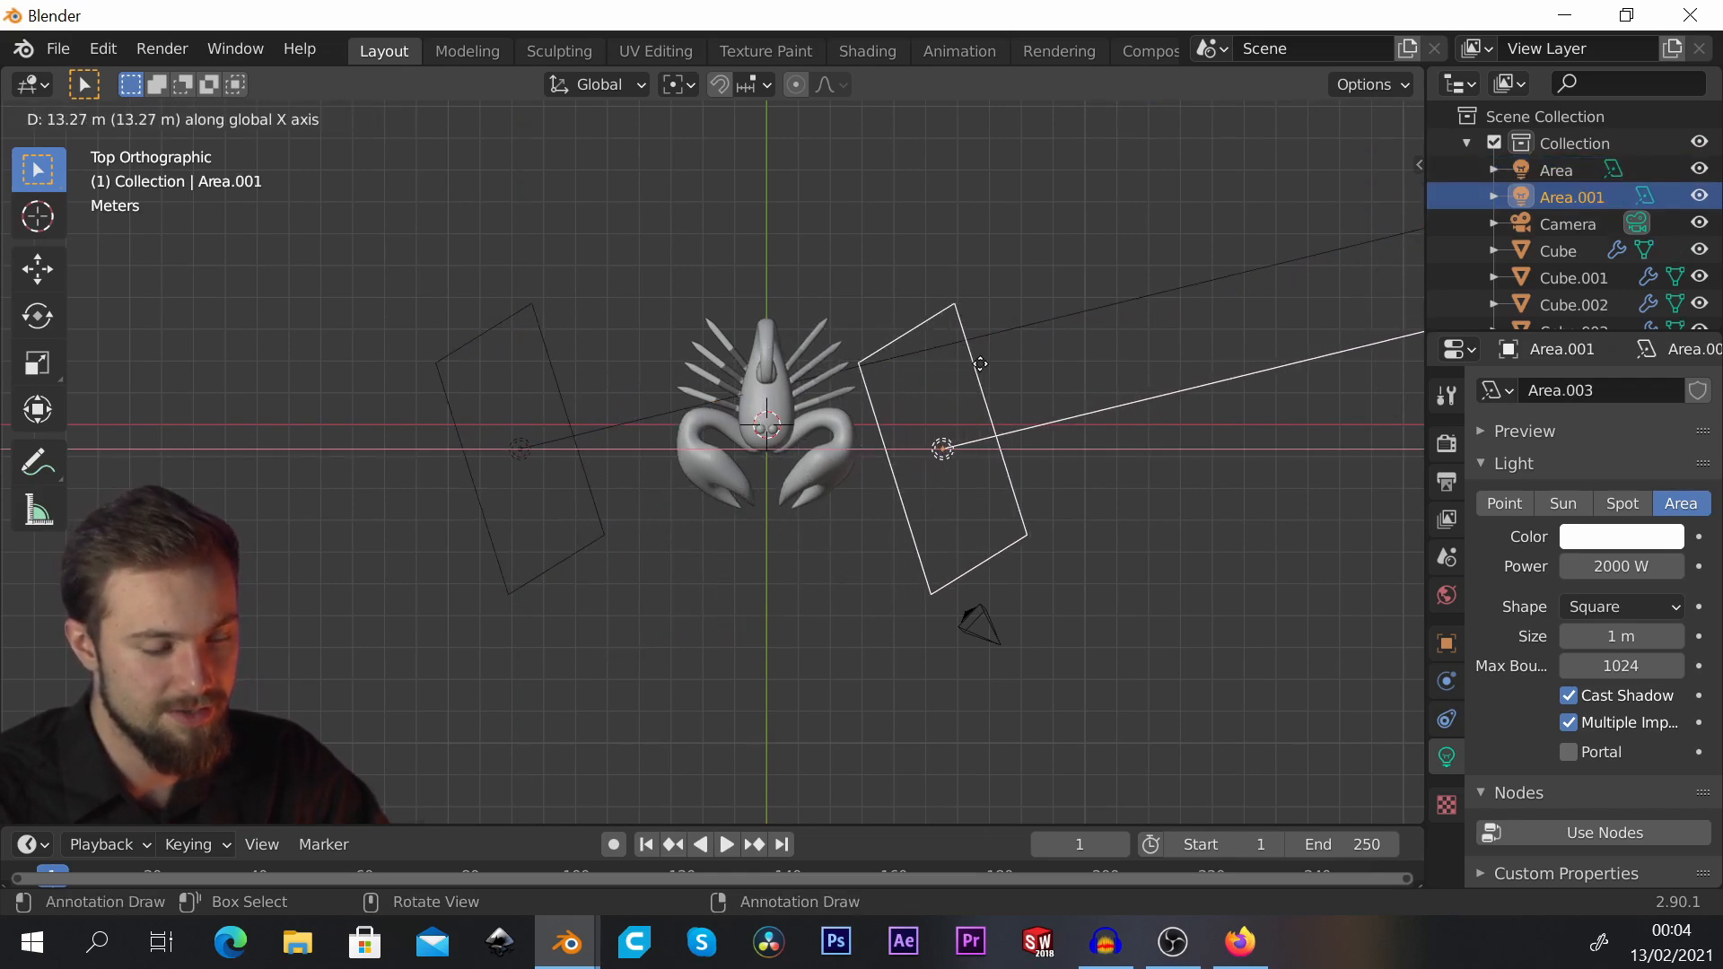
pyautogui.click(1063, 388)
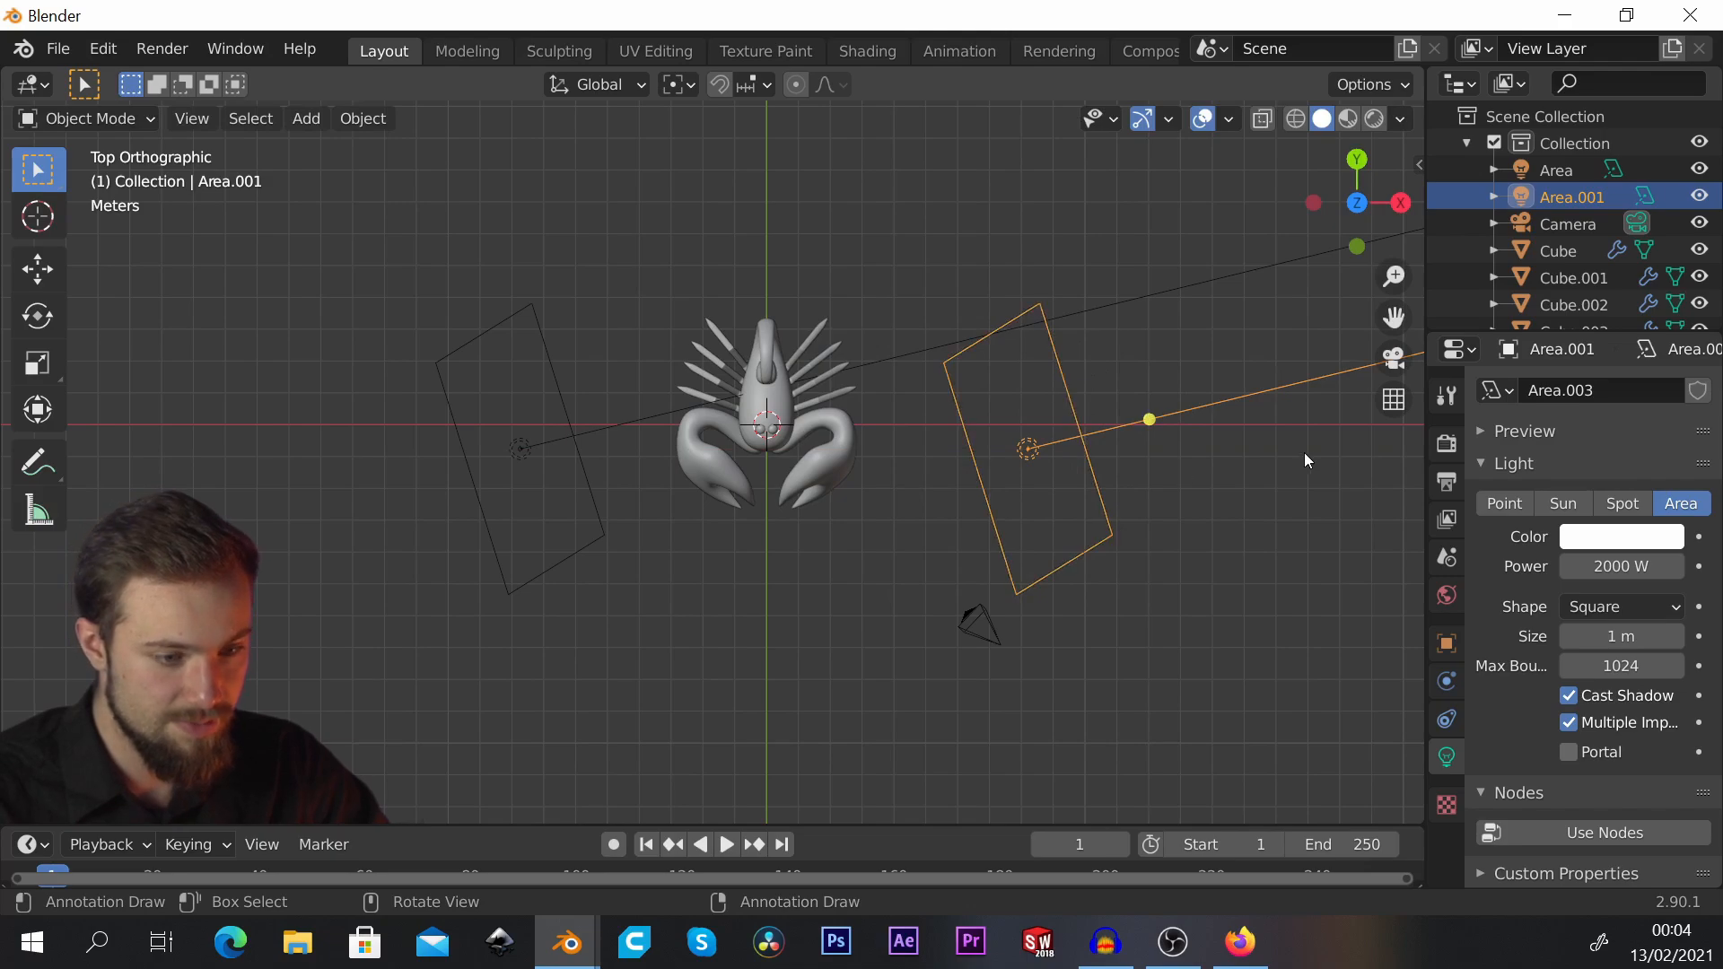
# Step: Rotate the duplicated area light to face the scorpion and scale it down to roughly half its size
pyautogui.press('r')
pyautogui.click(827, 346)
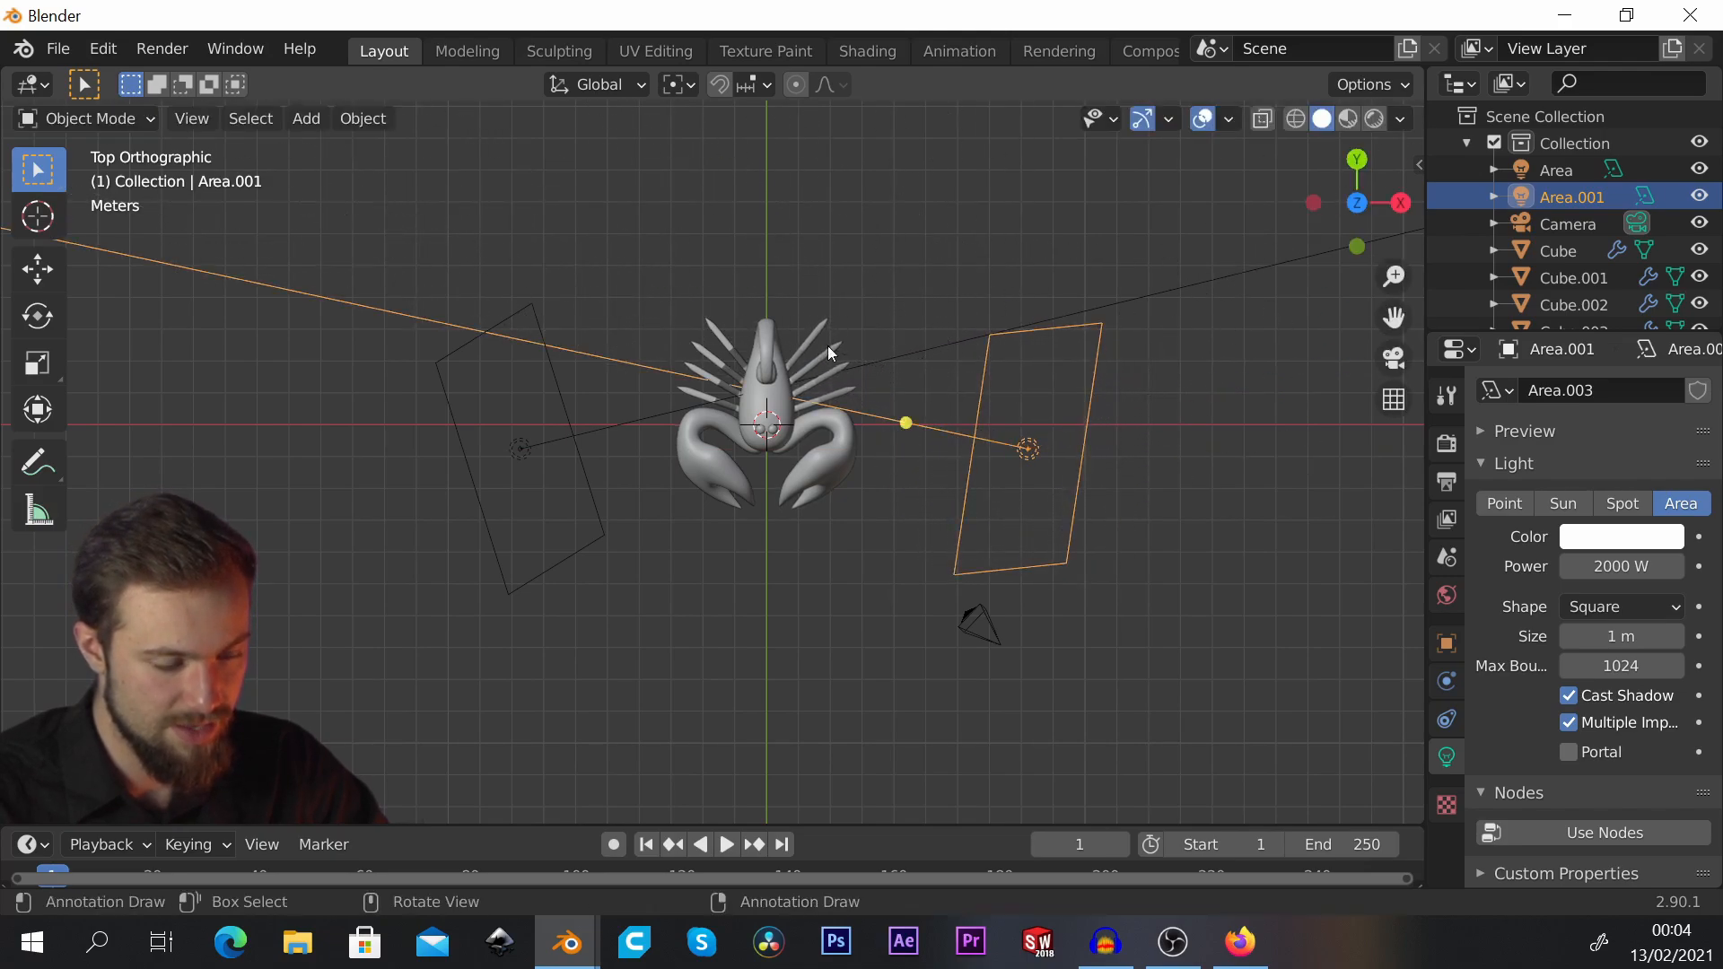
pyautogui.moveTo(828, 346); pyautogui.dragTo(1272, 428, button='middle')
pyautogui.press('s')
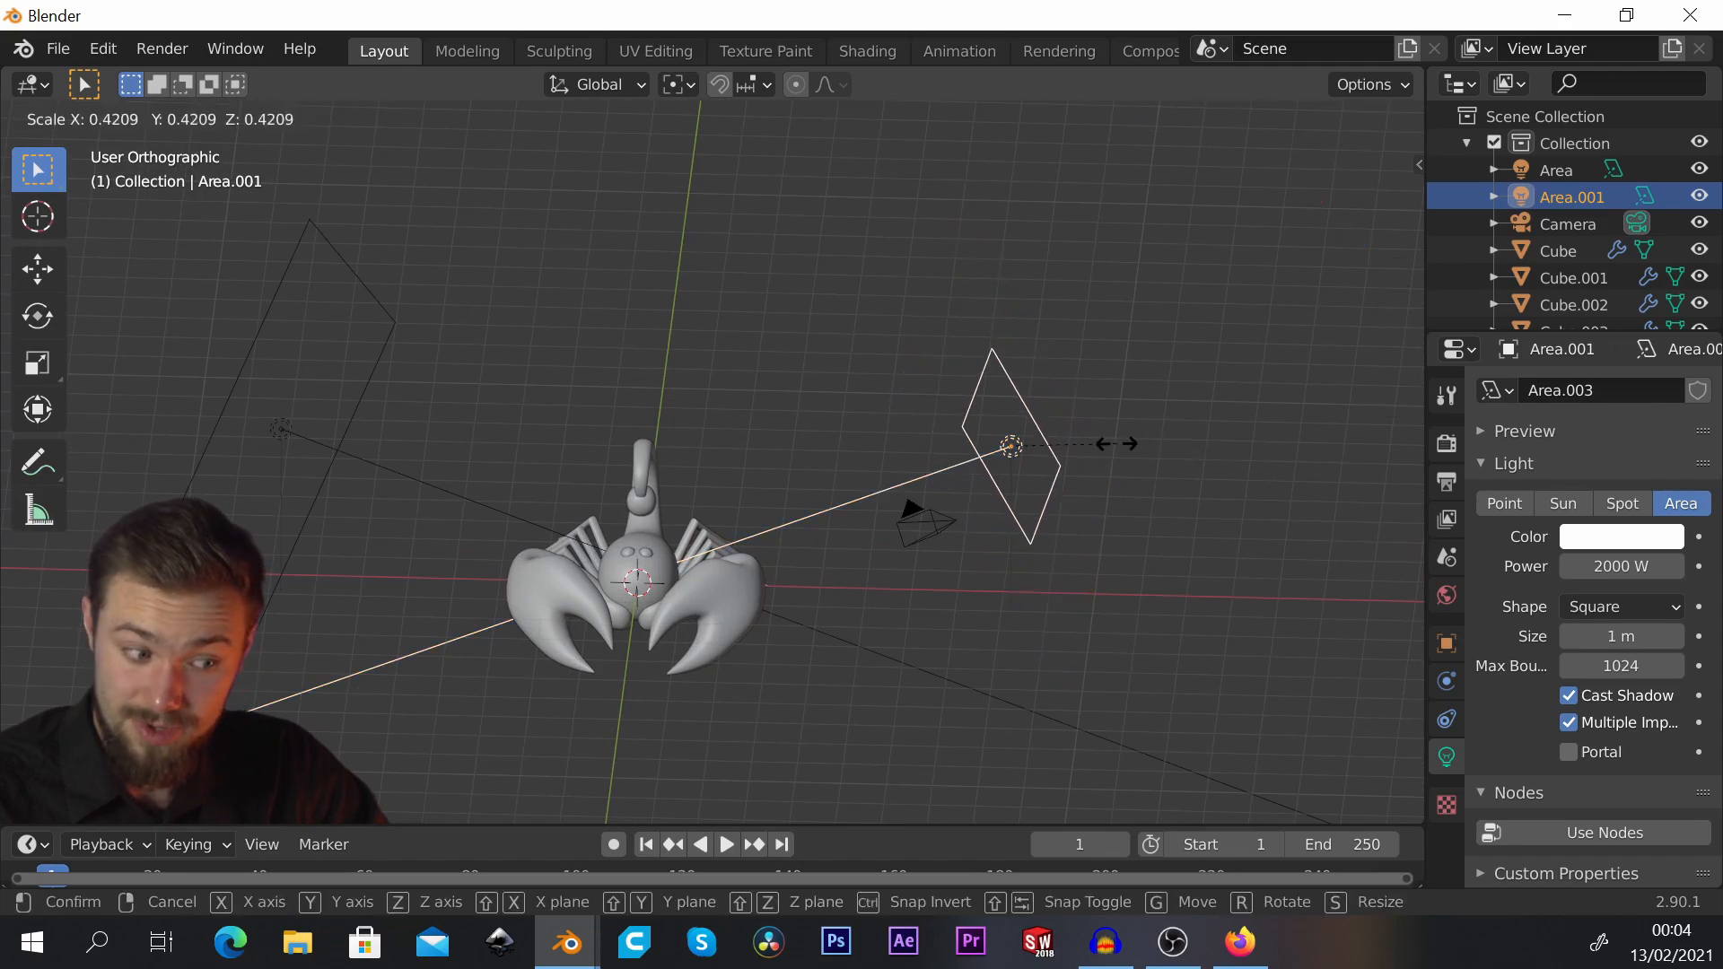
pyautogui.click(1135, 444)
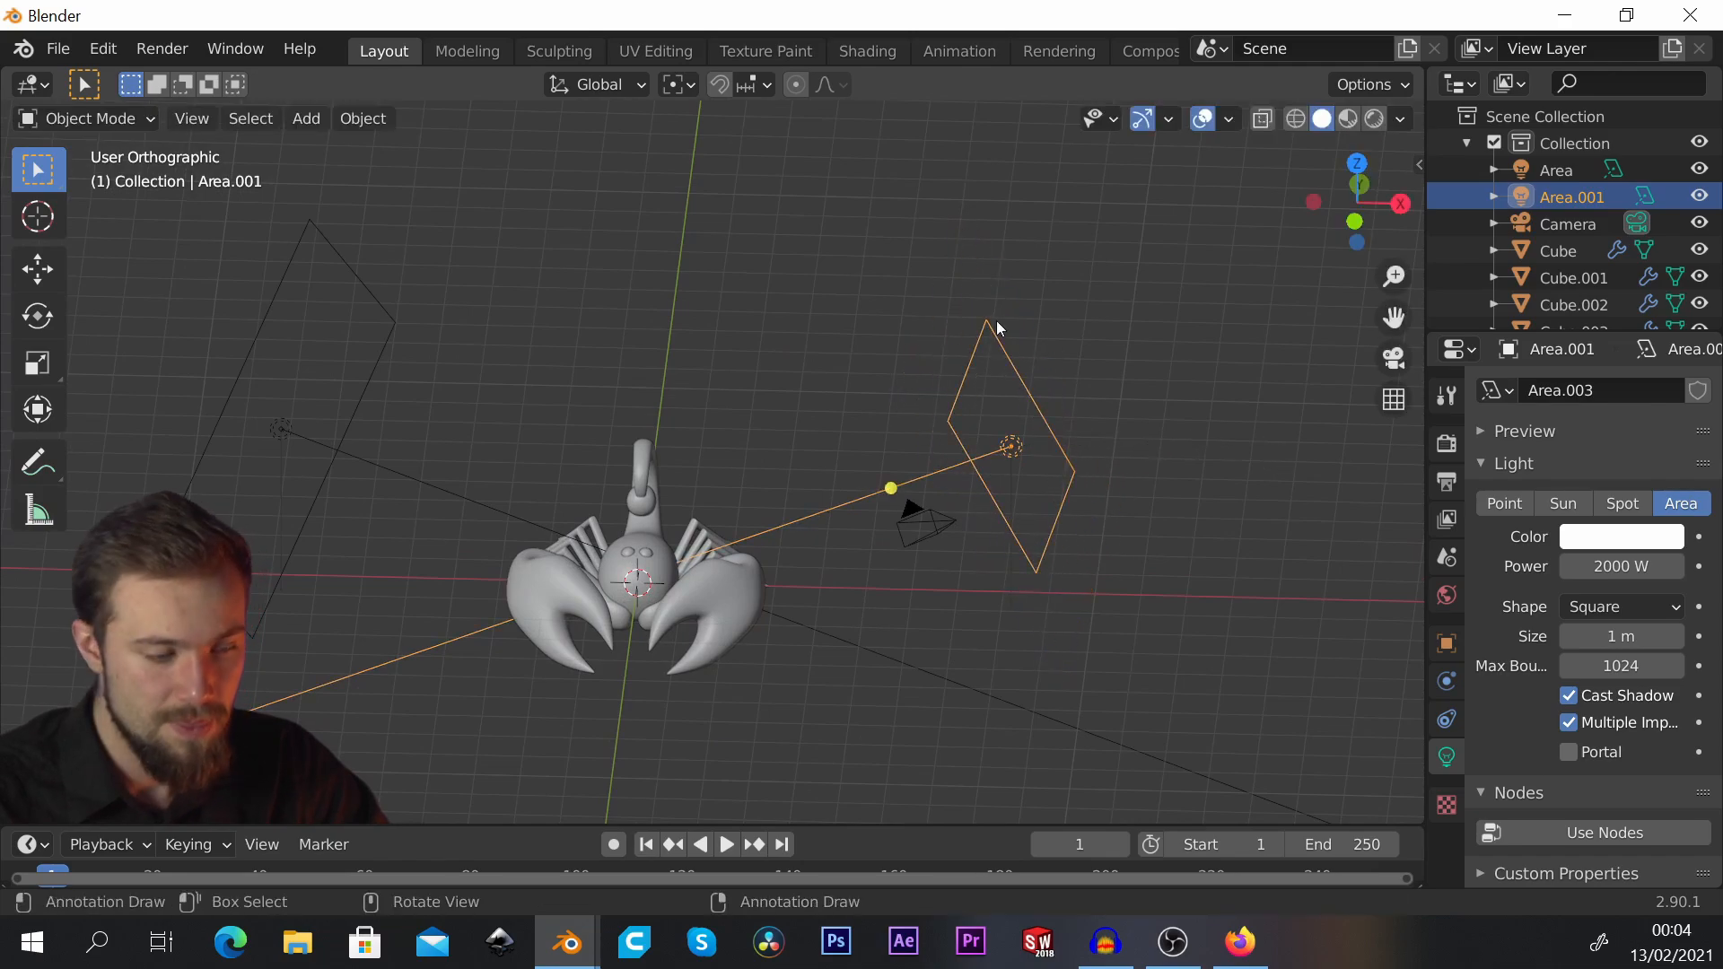
# Step: Preview the scorpion in rendered shading to judge the lighting from both area lights
pyautogui.click(1372, 119)
pyautogui.scroll(-1, 966, 279)
pyautogui.moveTo(738, 331); pyautogui.dragTo(747, 388, button='middle')
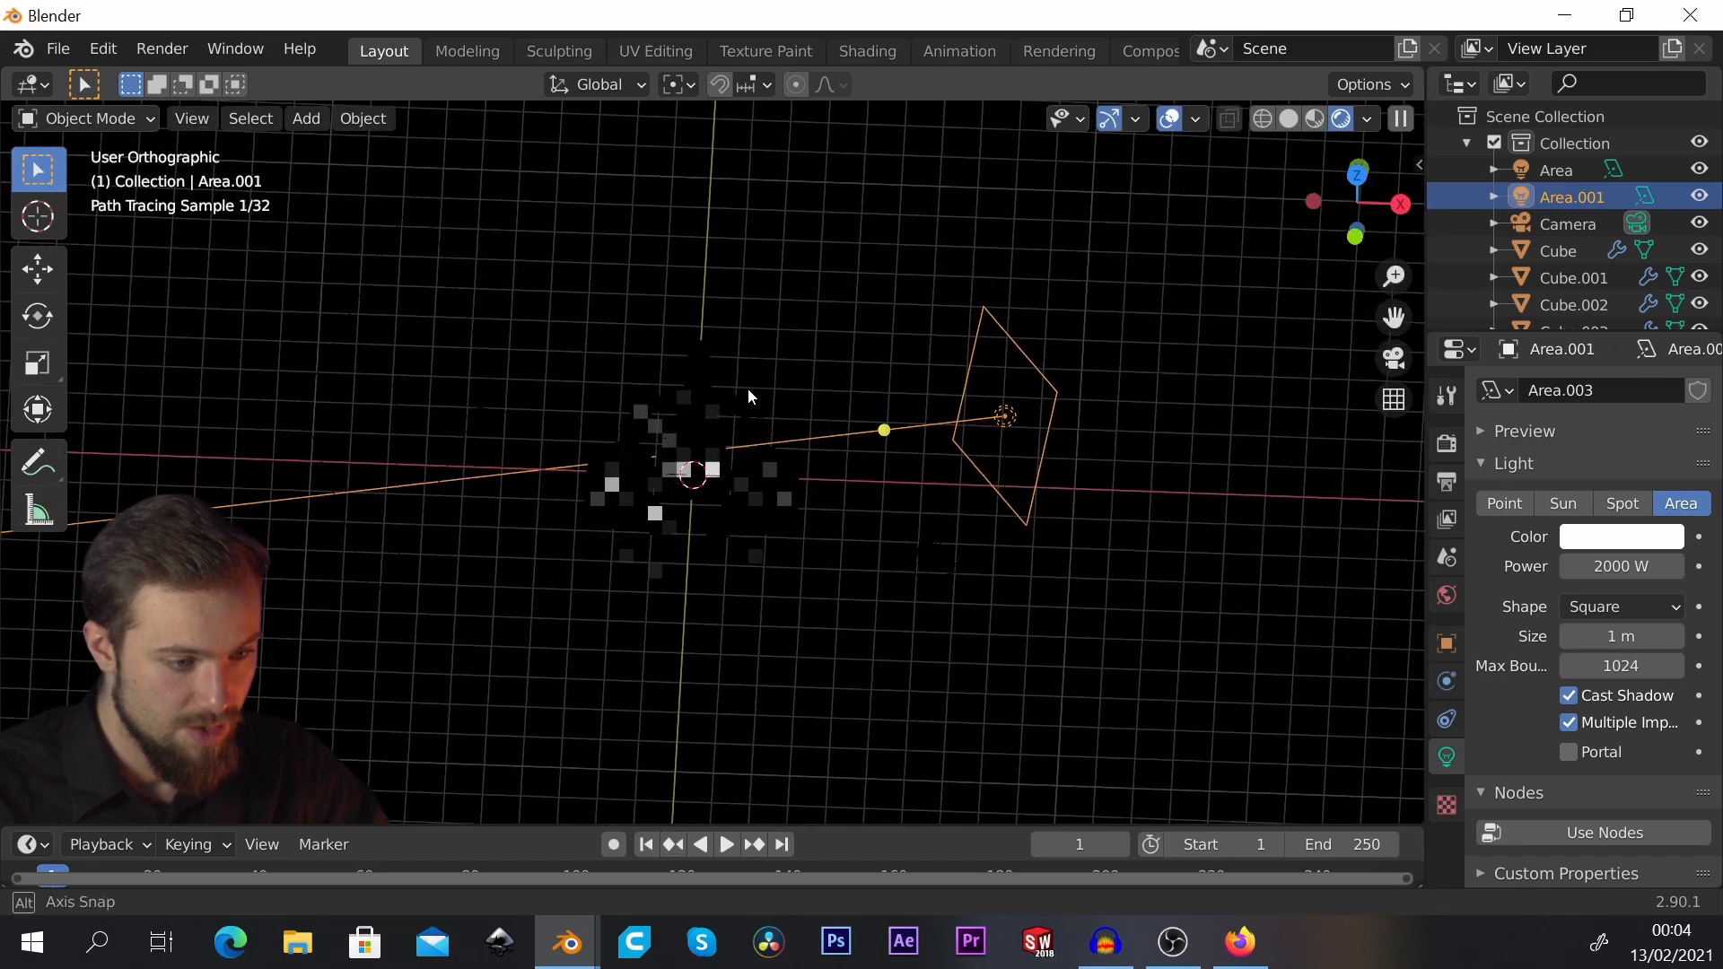
pyautogui.scroll(3, 739, 438)
pyautogui.scroll(-1, 873, 344)
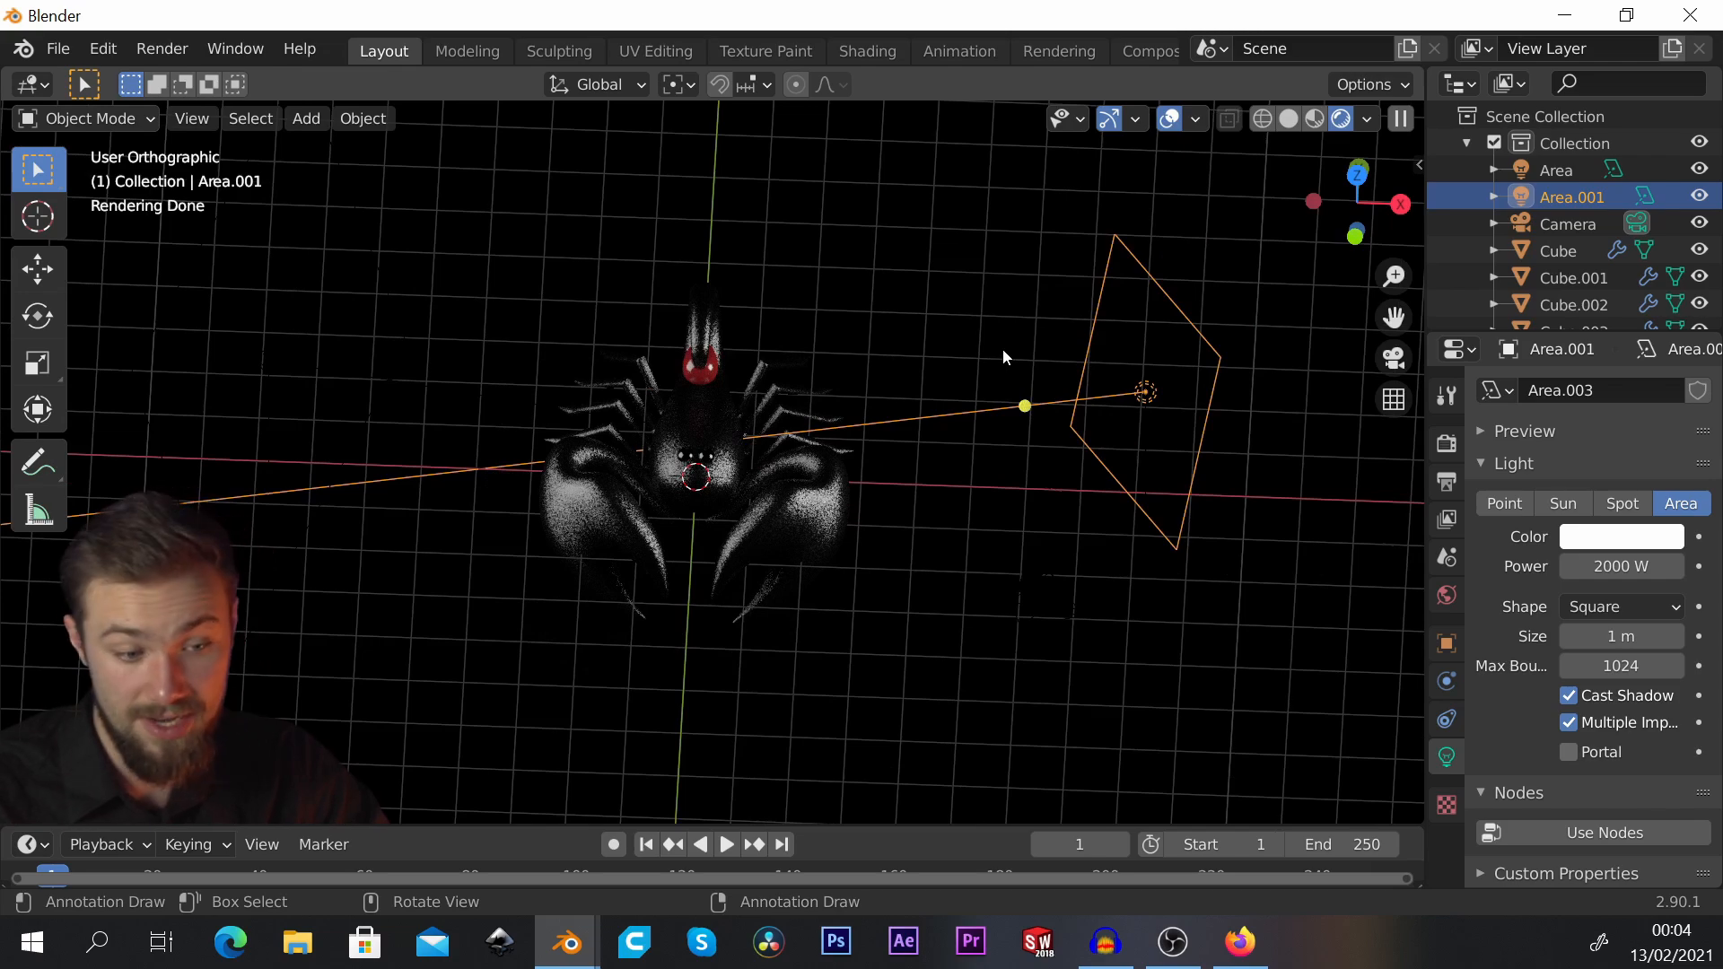
# Step: Set the second area light's power to 0 W to isolate the first light's effect
pyautogui.click(1629, 566)
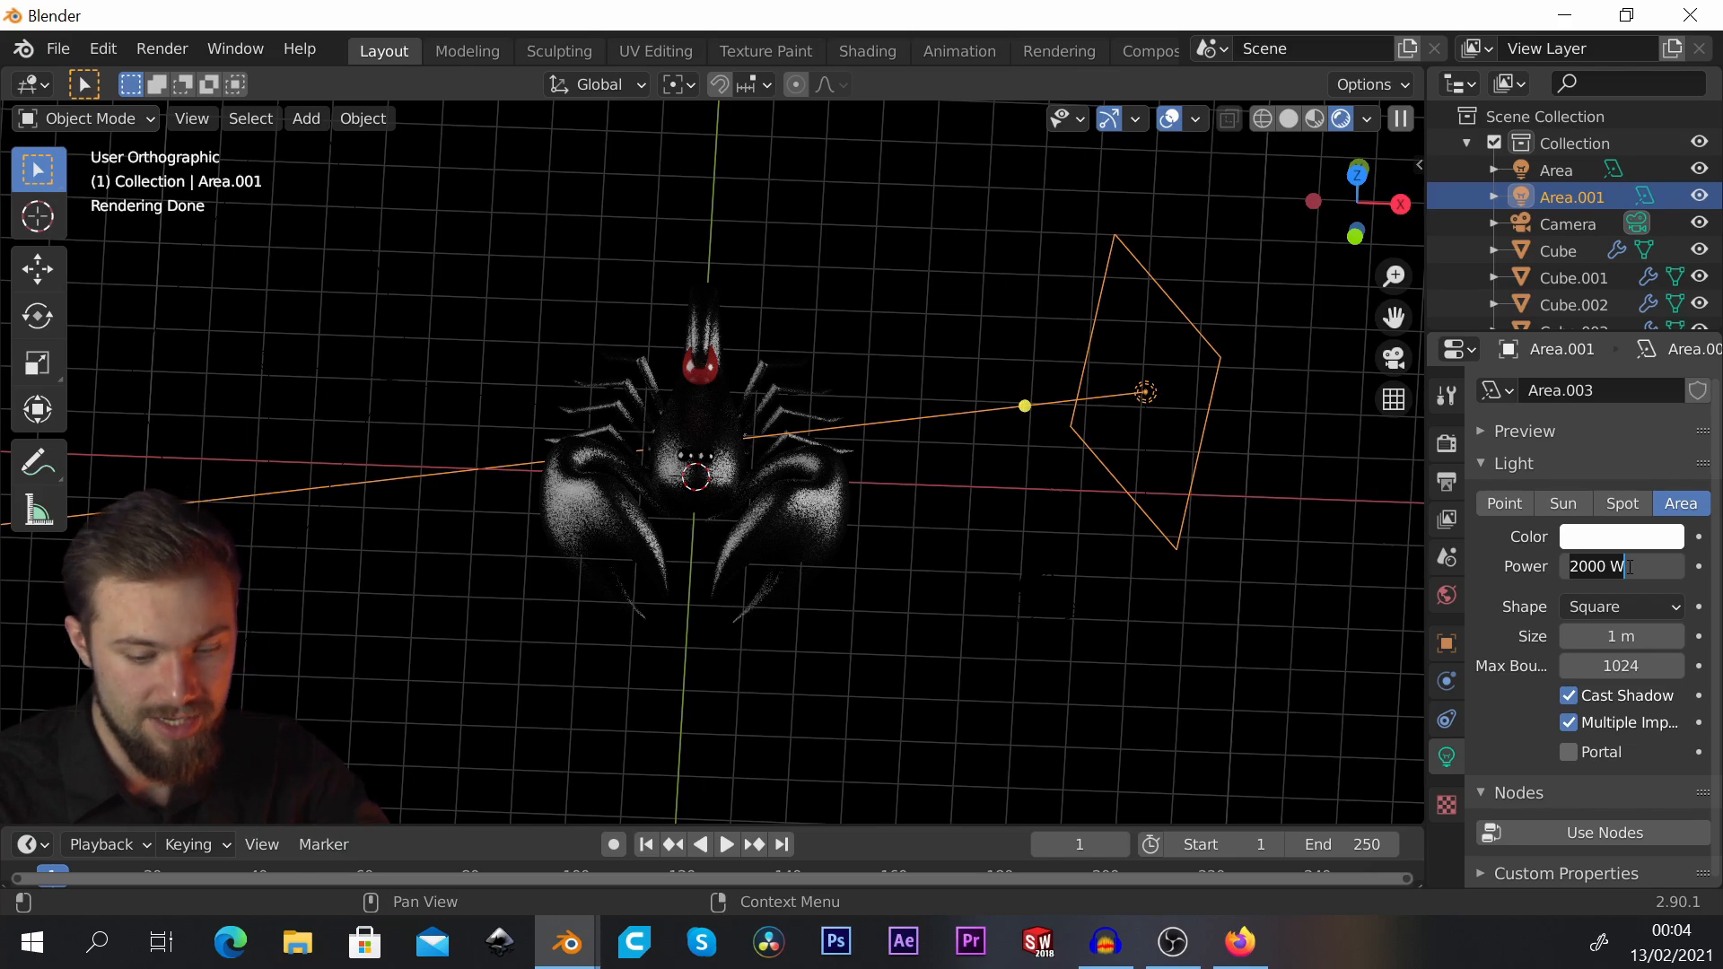
pyautogui.click(1531, 589)
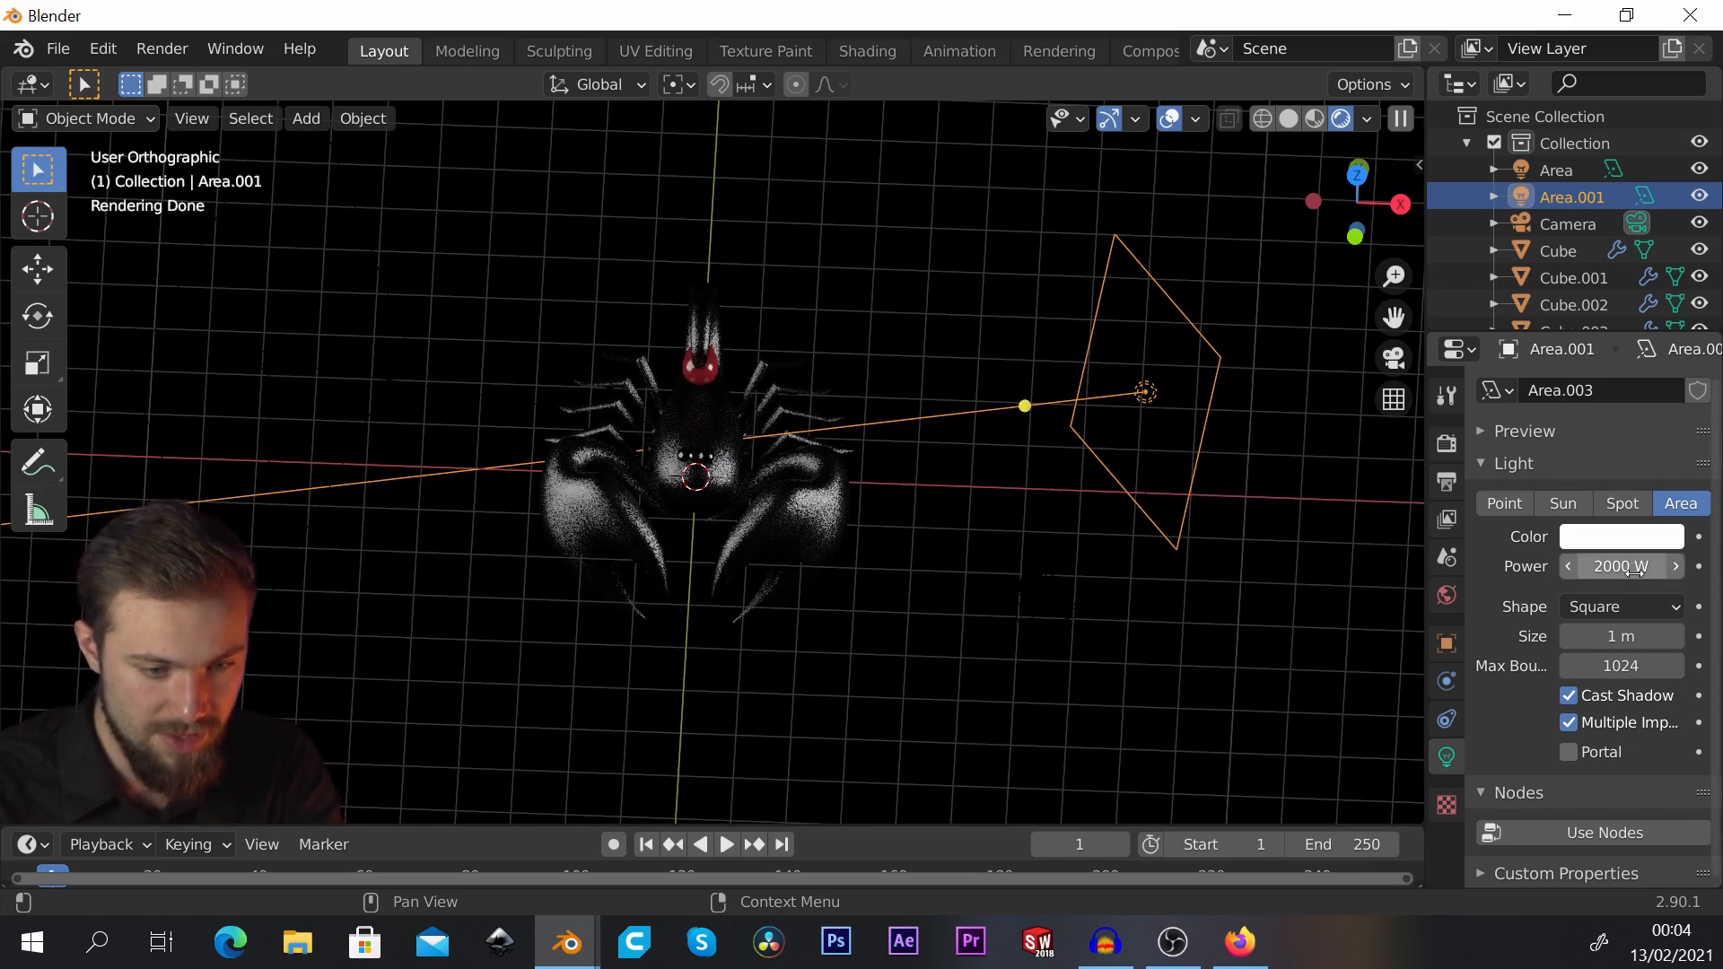
pyautogui.moveTo(1663, 567); pyautogui.dragTo(1472, 577)
pyautogui.click(1662, 565)
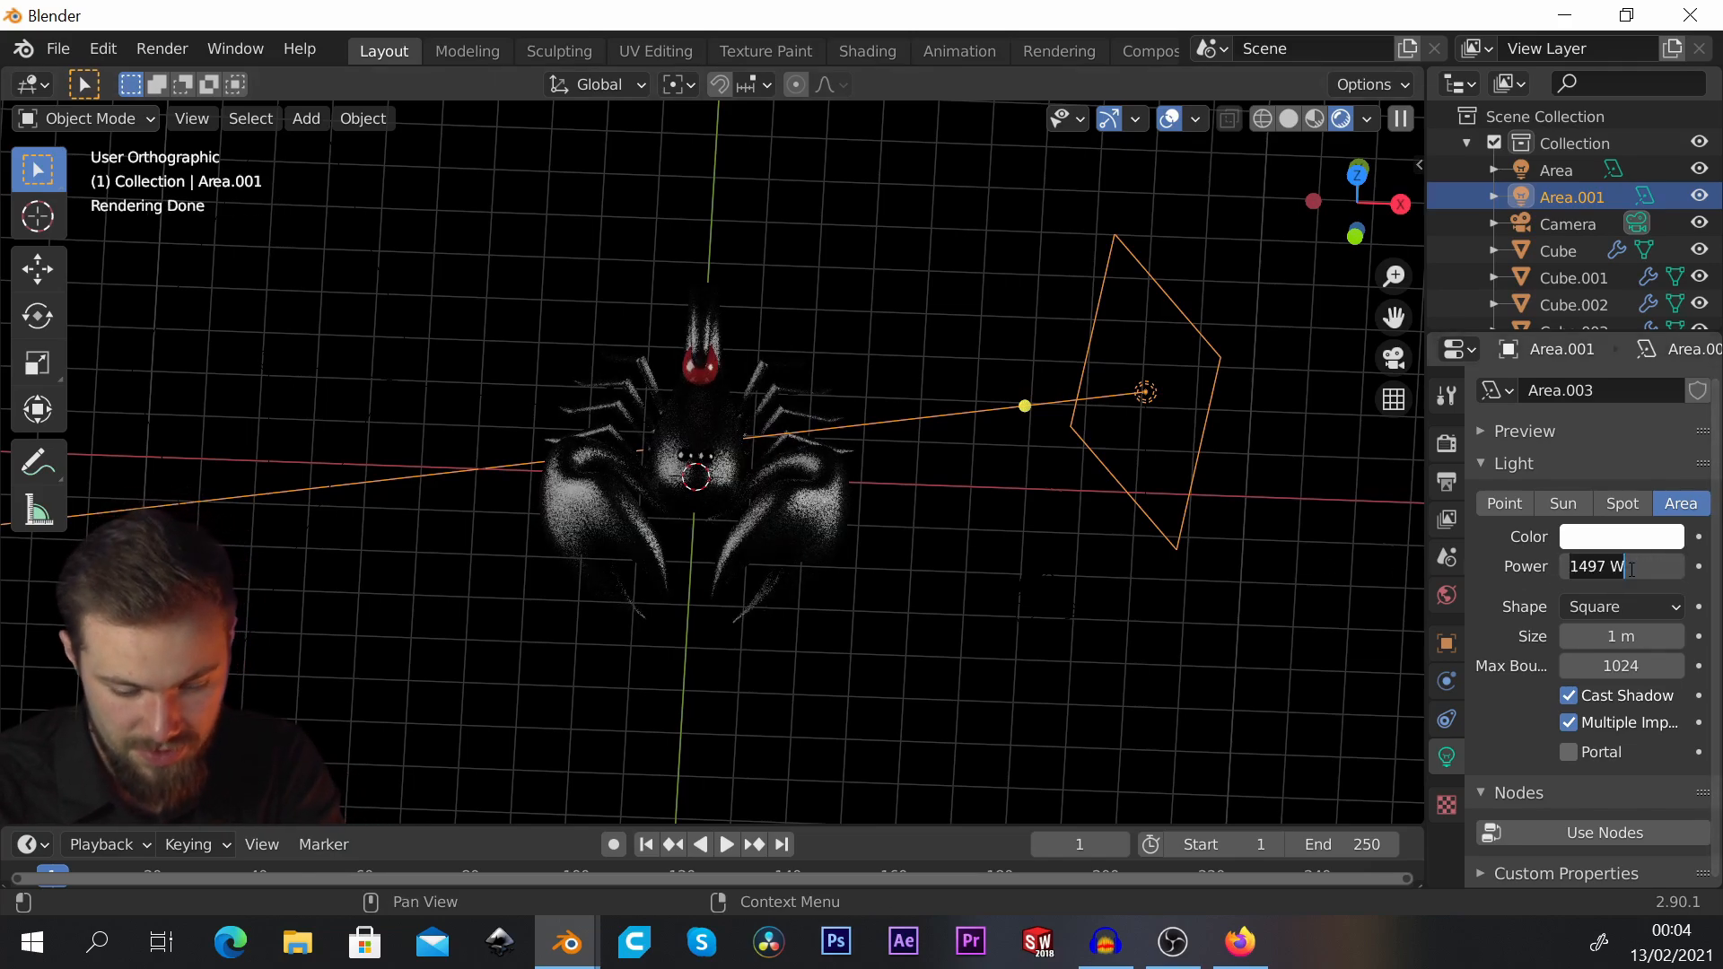
pyautogui.write('0')
pyautogui.press('Return')
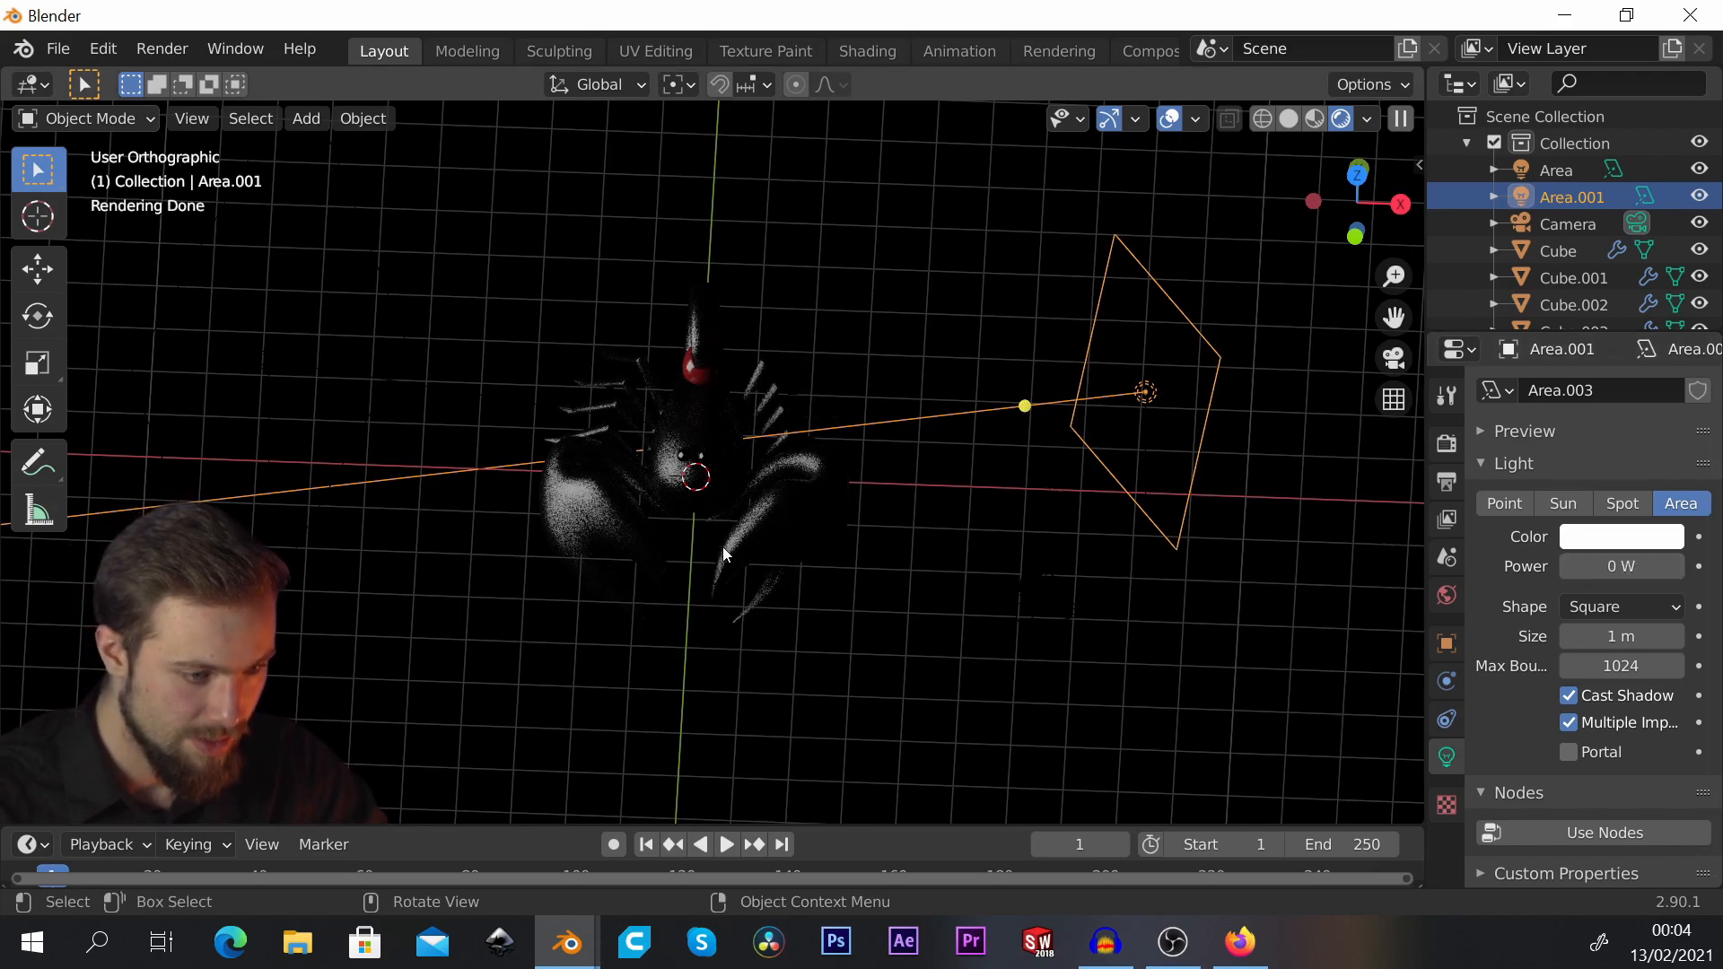
# Step: Set the second area light's power to 75 W as a faint fill on the scorpion's darker side
pyautogui.scroll(4, 713, 519)
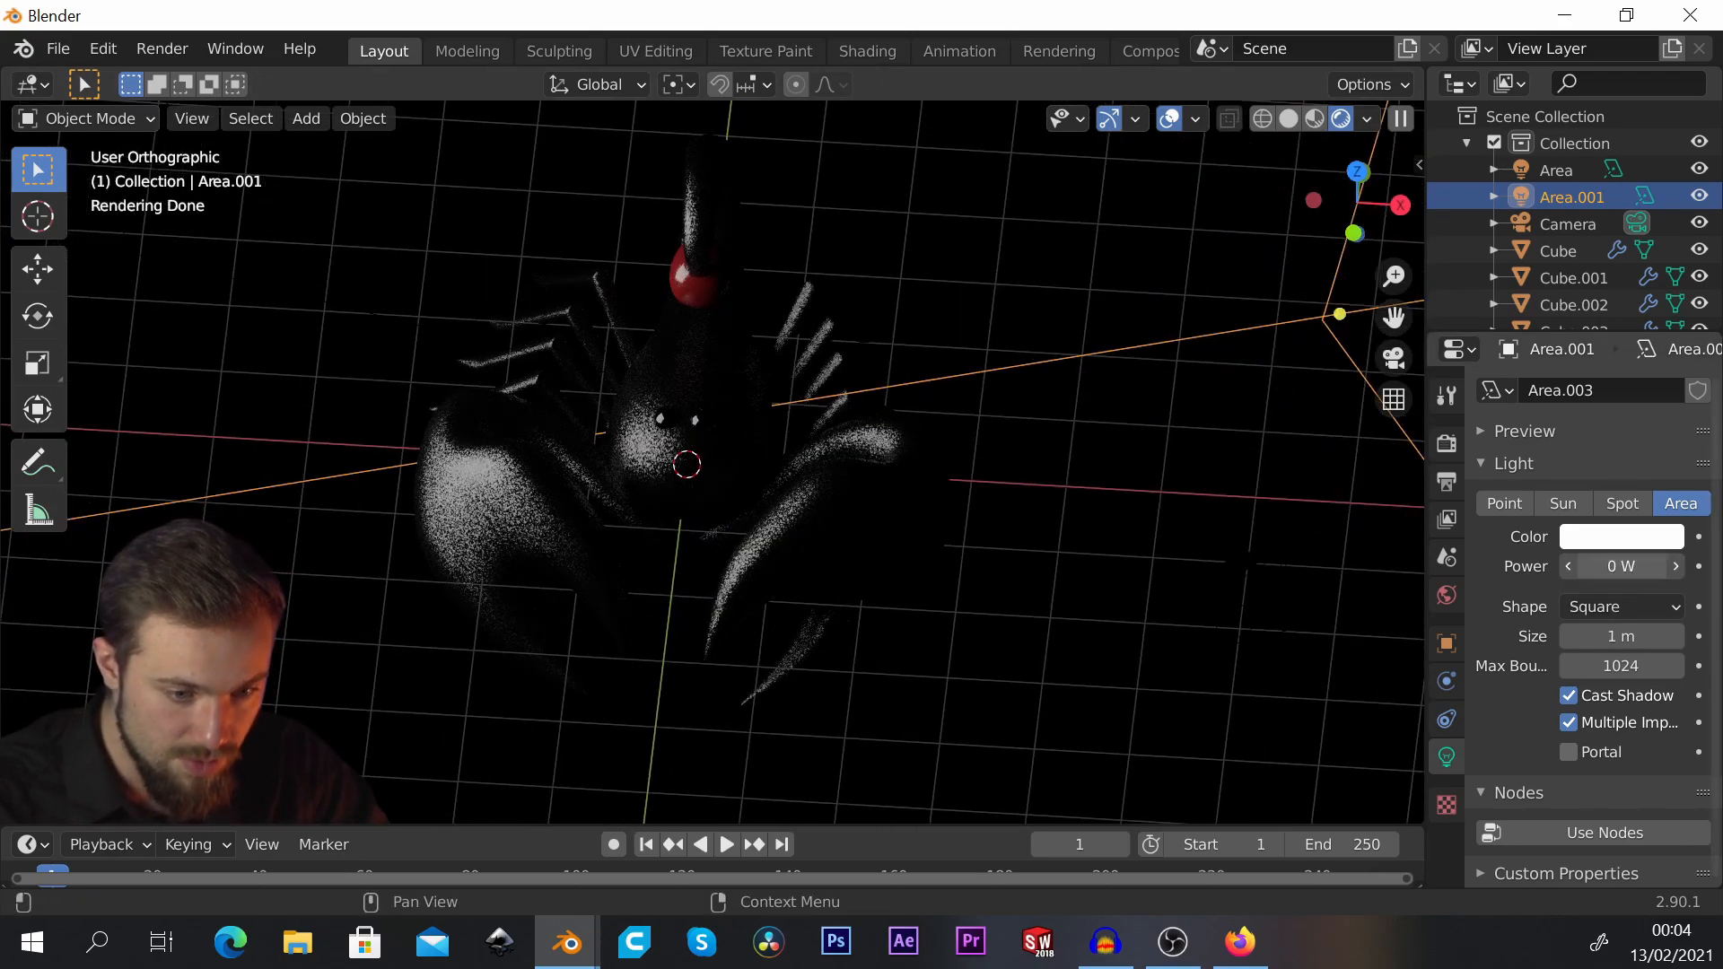
pyautogui.moveTo(1620, 566)
pyautogui.mouseDown()
pyautogui.moveTo(1722, 567)
pyautogui.moveTo(1624, 584)
pyautogui.mouseUp()
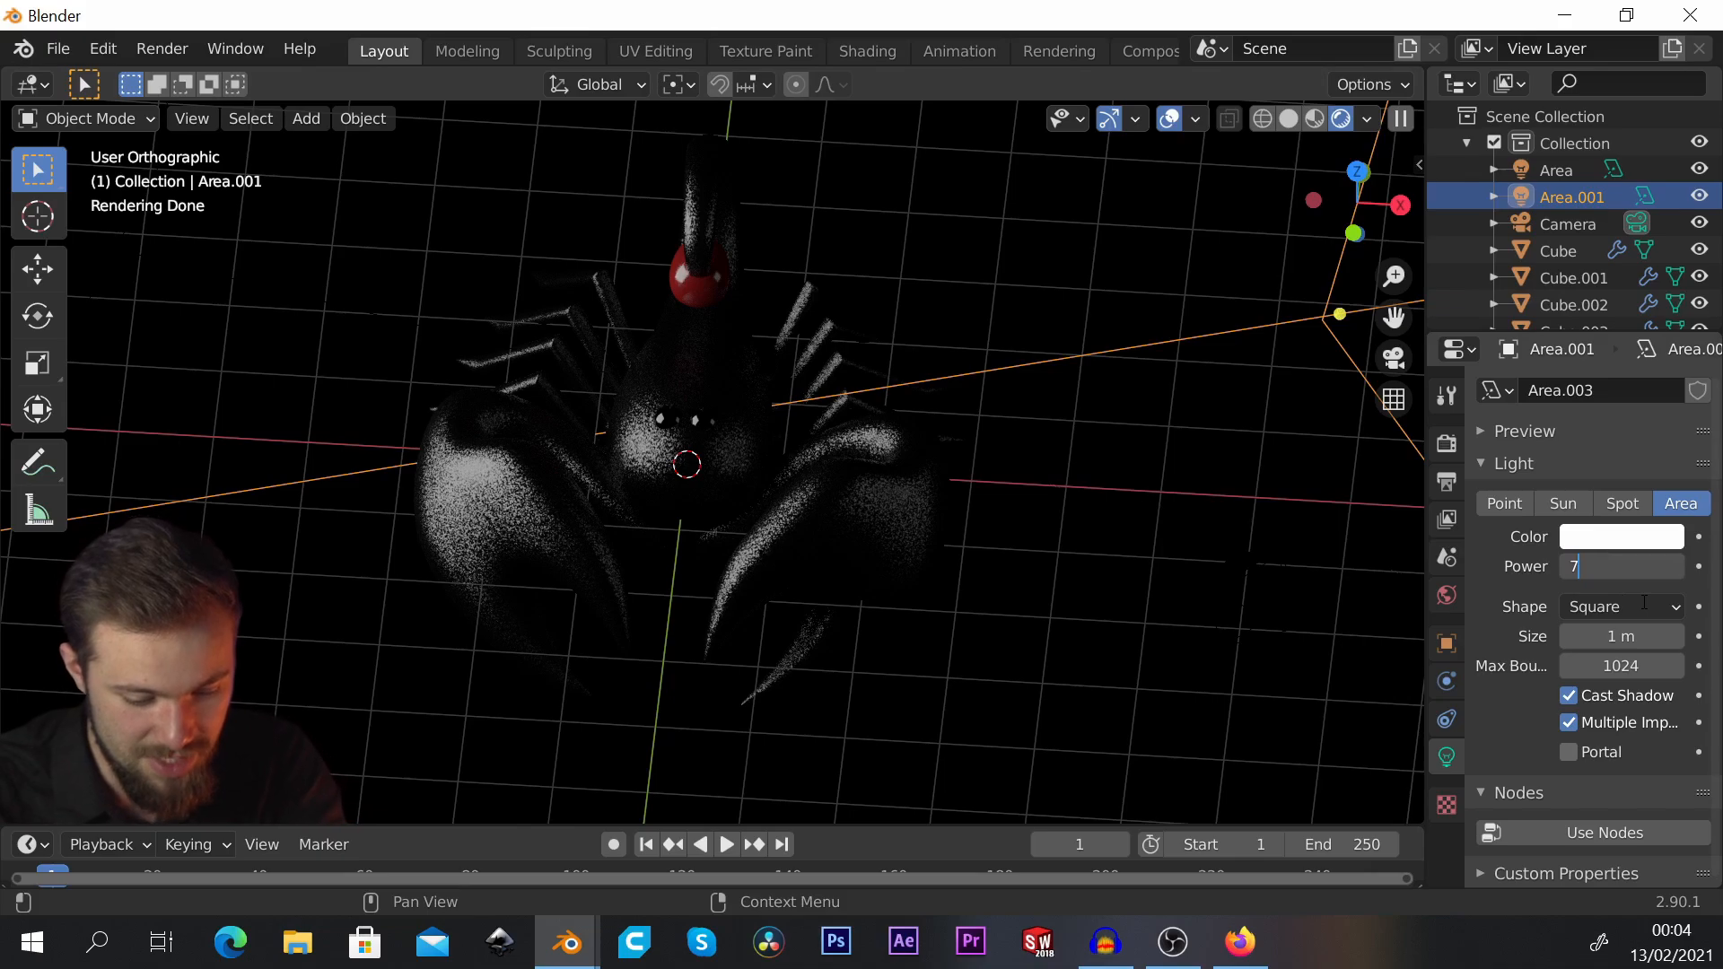
pyautogui.press('Return')
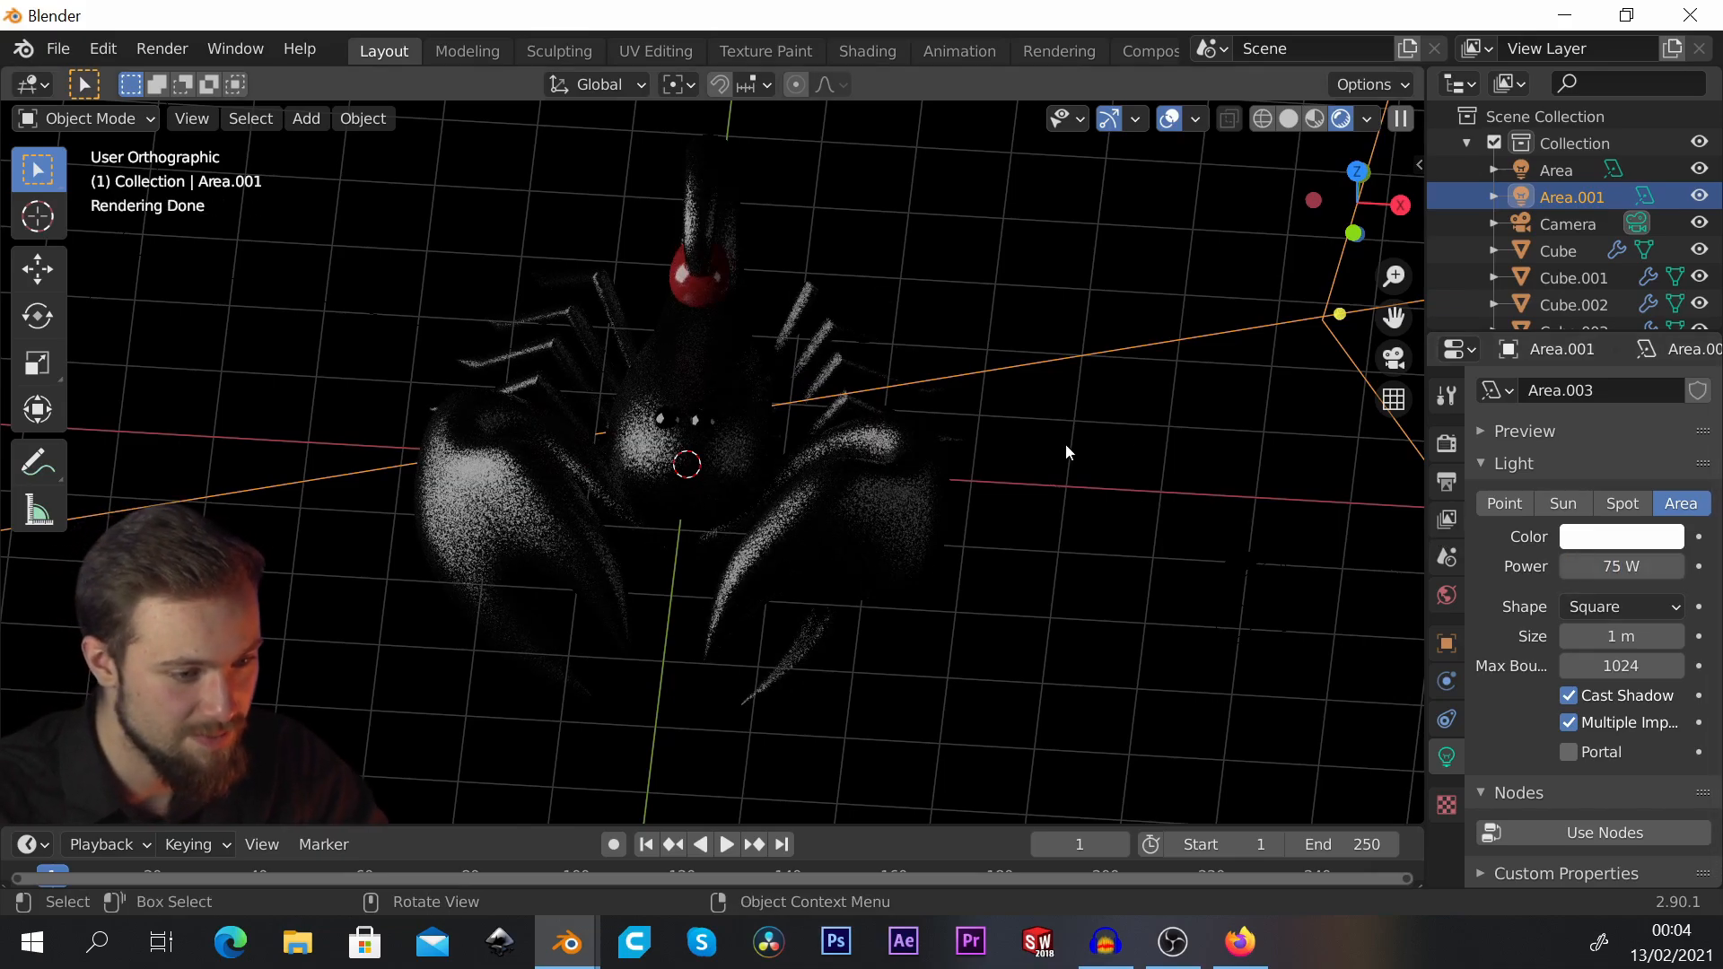
pyautogui.scroll(-5, 1065, 443)
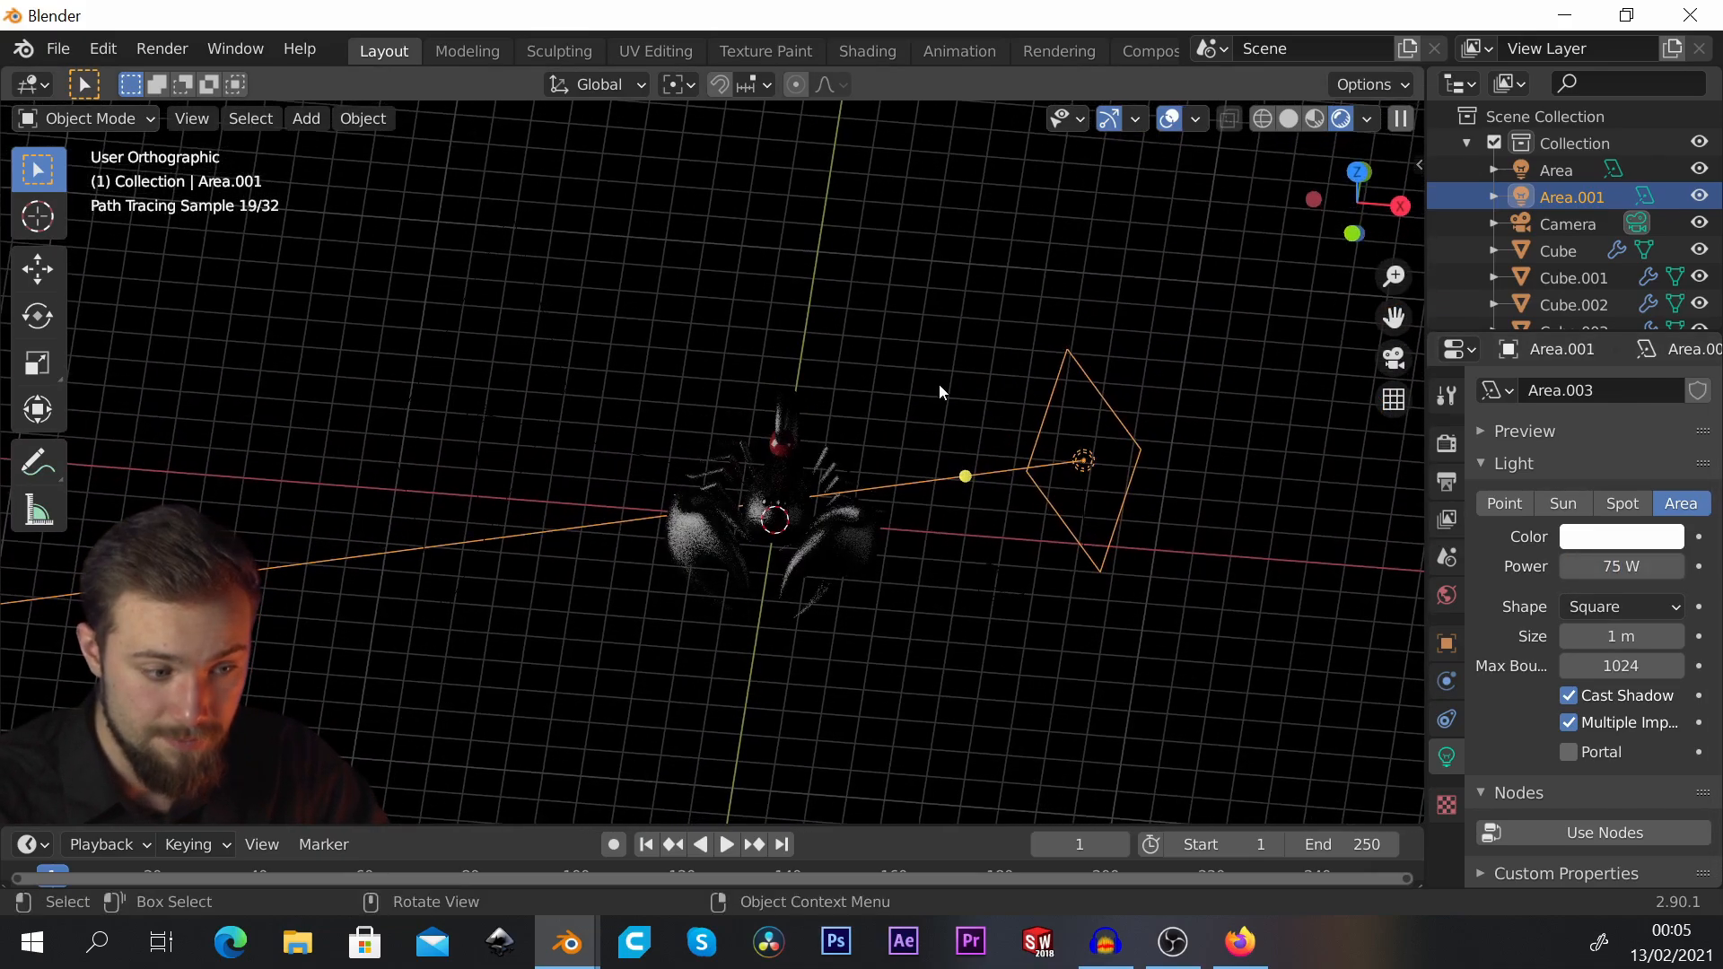
# Step: In solid top view, duplicate the 75 W area light and place the copy behind the tail, offset about 8.2 m in both X and Y
pyautogui.click(939, 384)
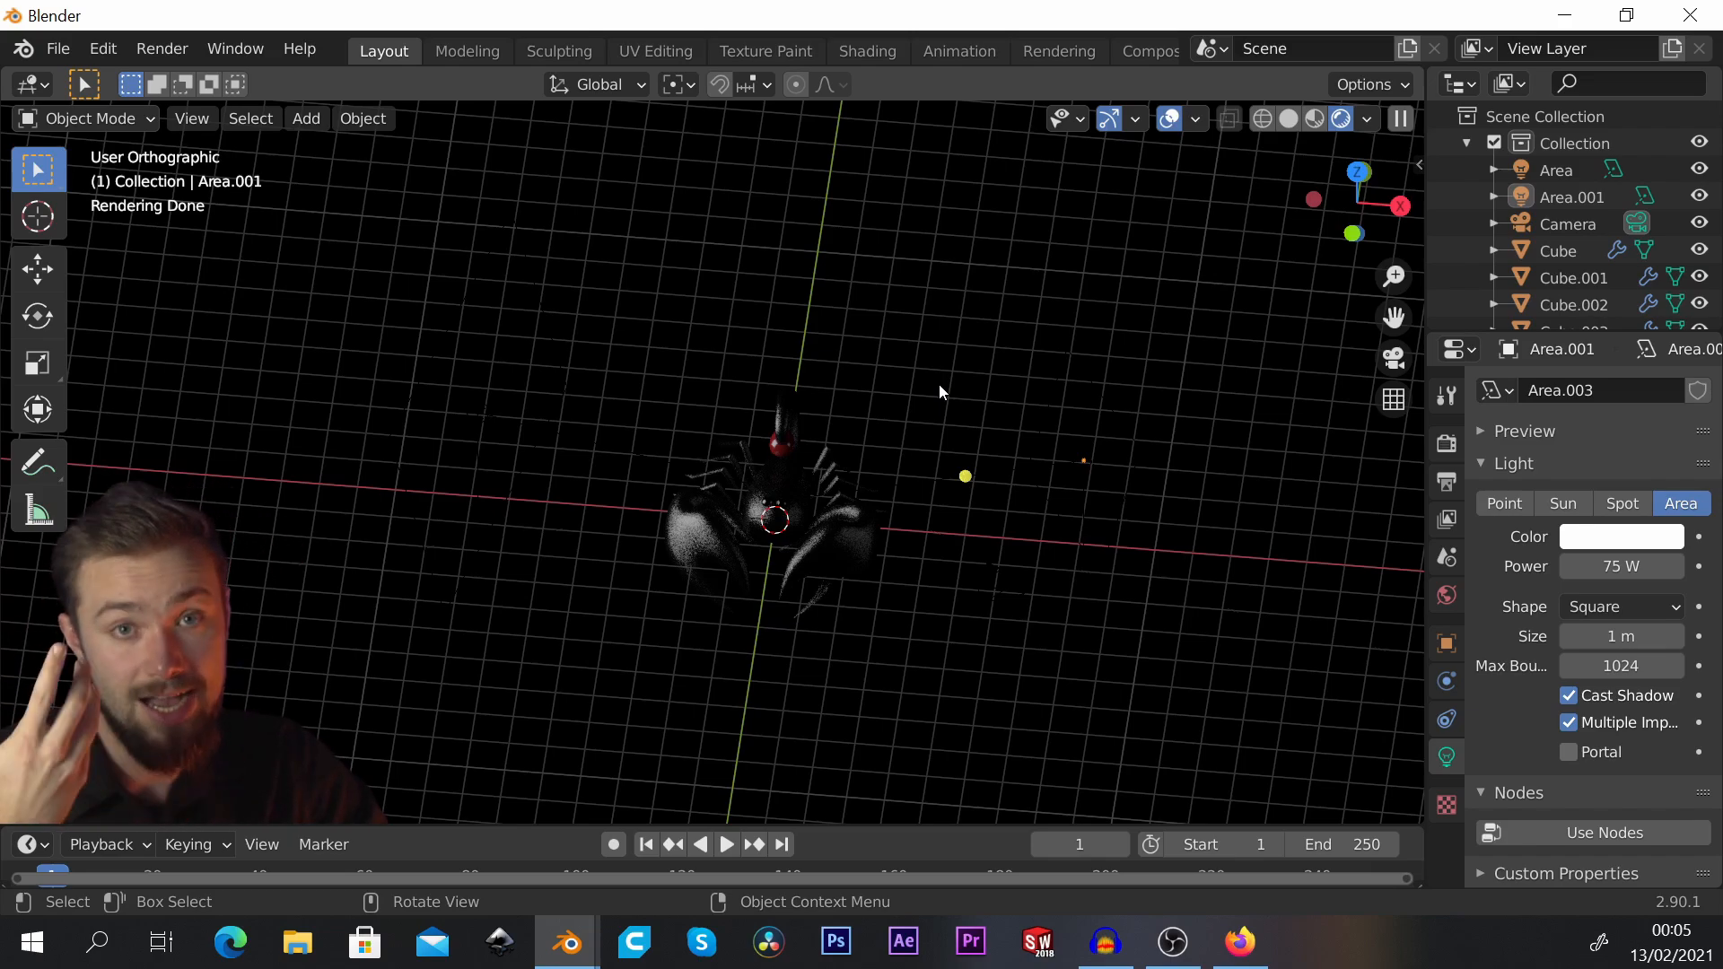
pyautogui.moveTo(939, 385); pyautogui.dragTo(1281, 121, button='middle')
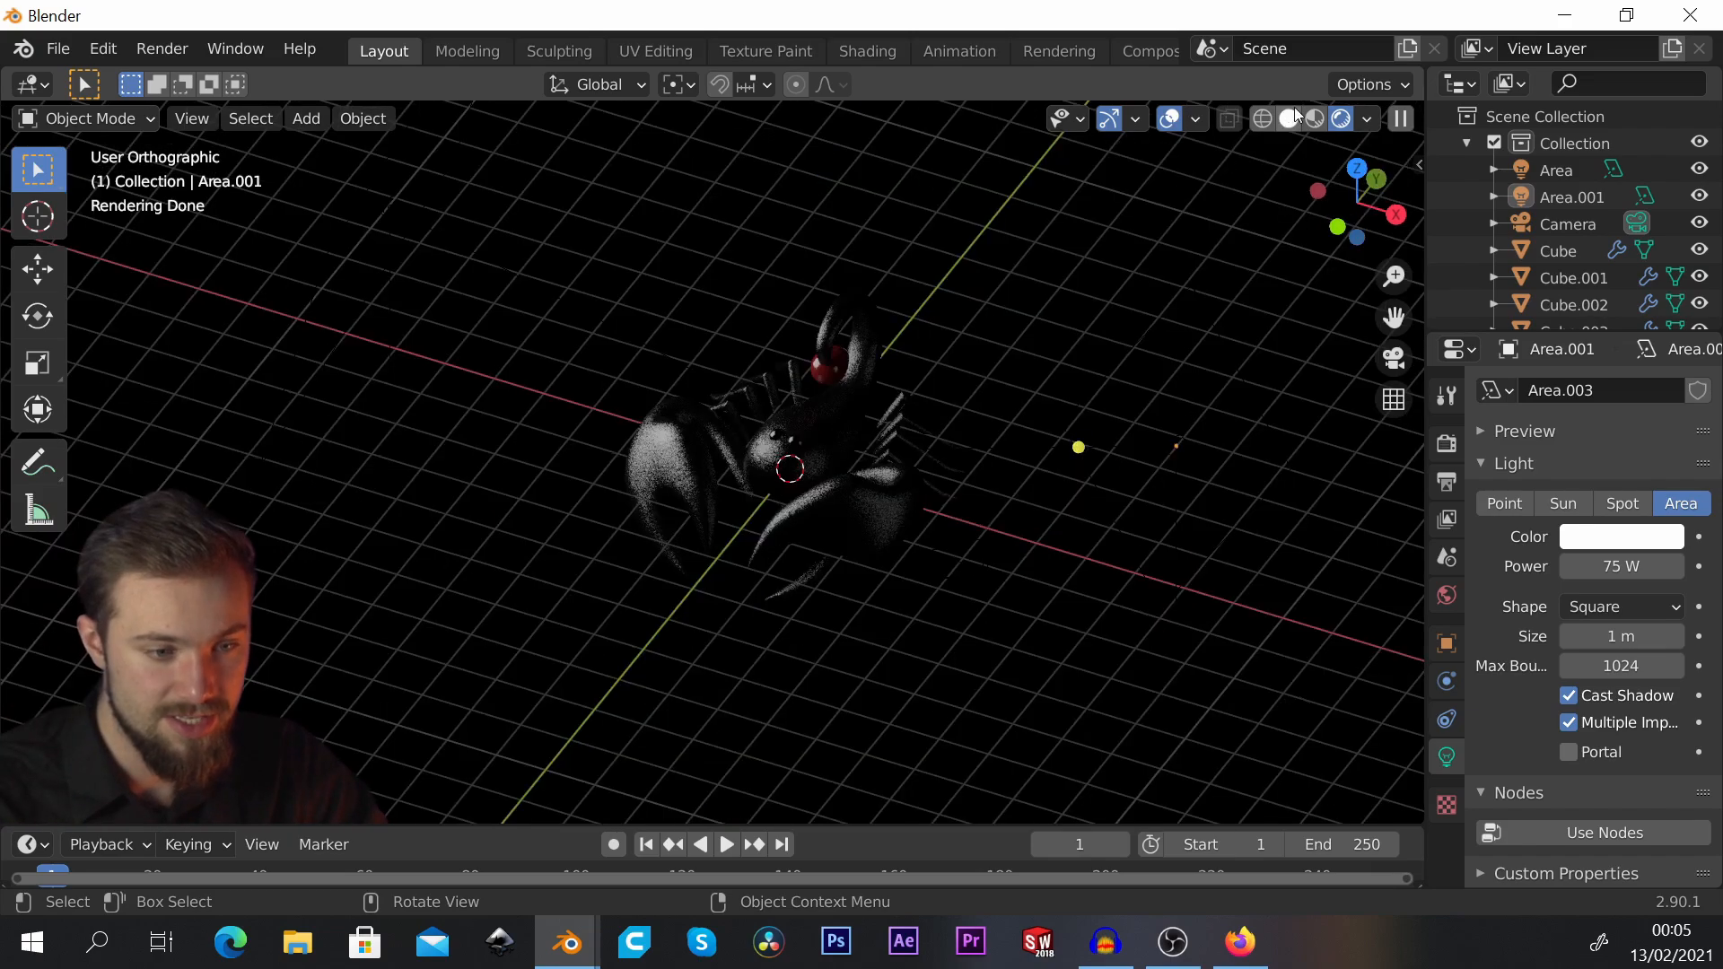
pyautogui.click(1293, 117)
pyautogui.press('KP_7')
pyautogui.click(1100, 473)
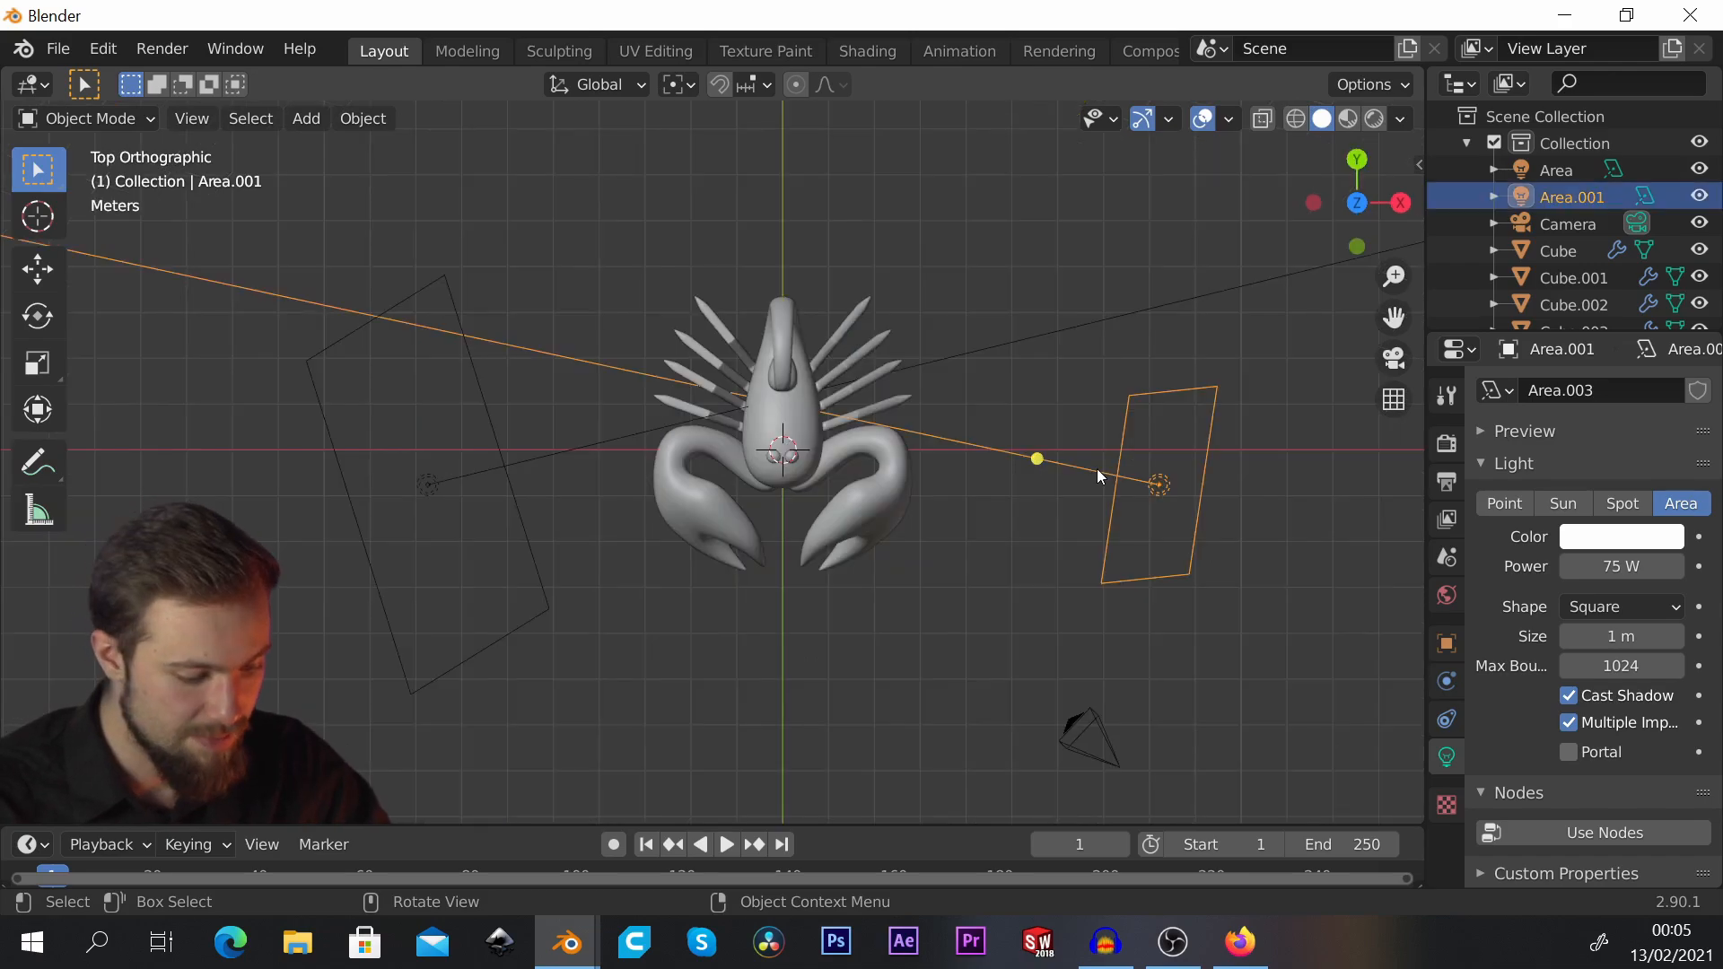
pyautogui.hotkey('shift', 'd')
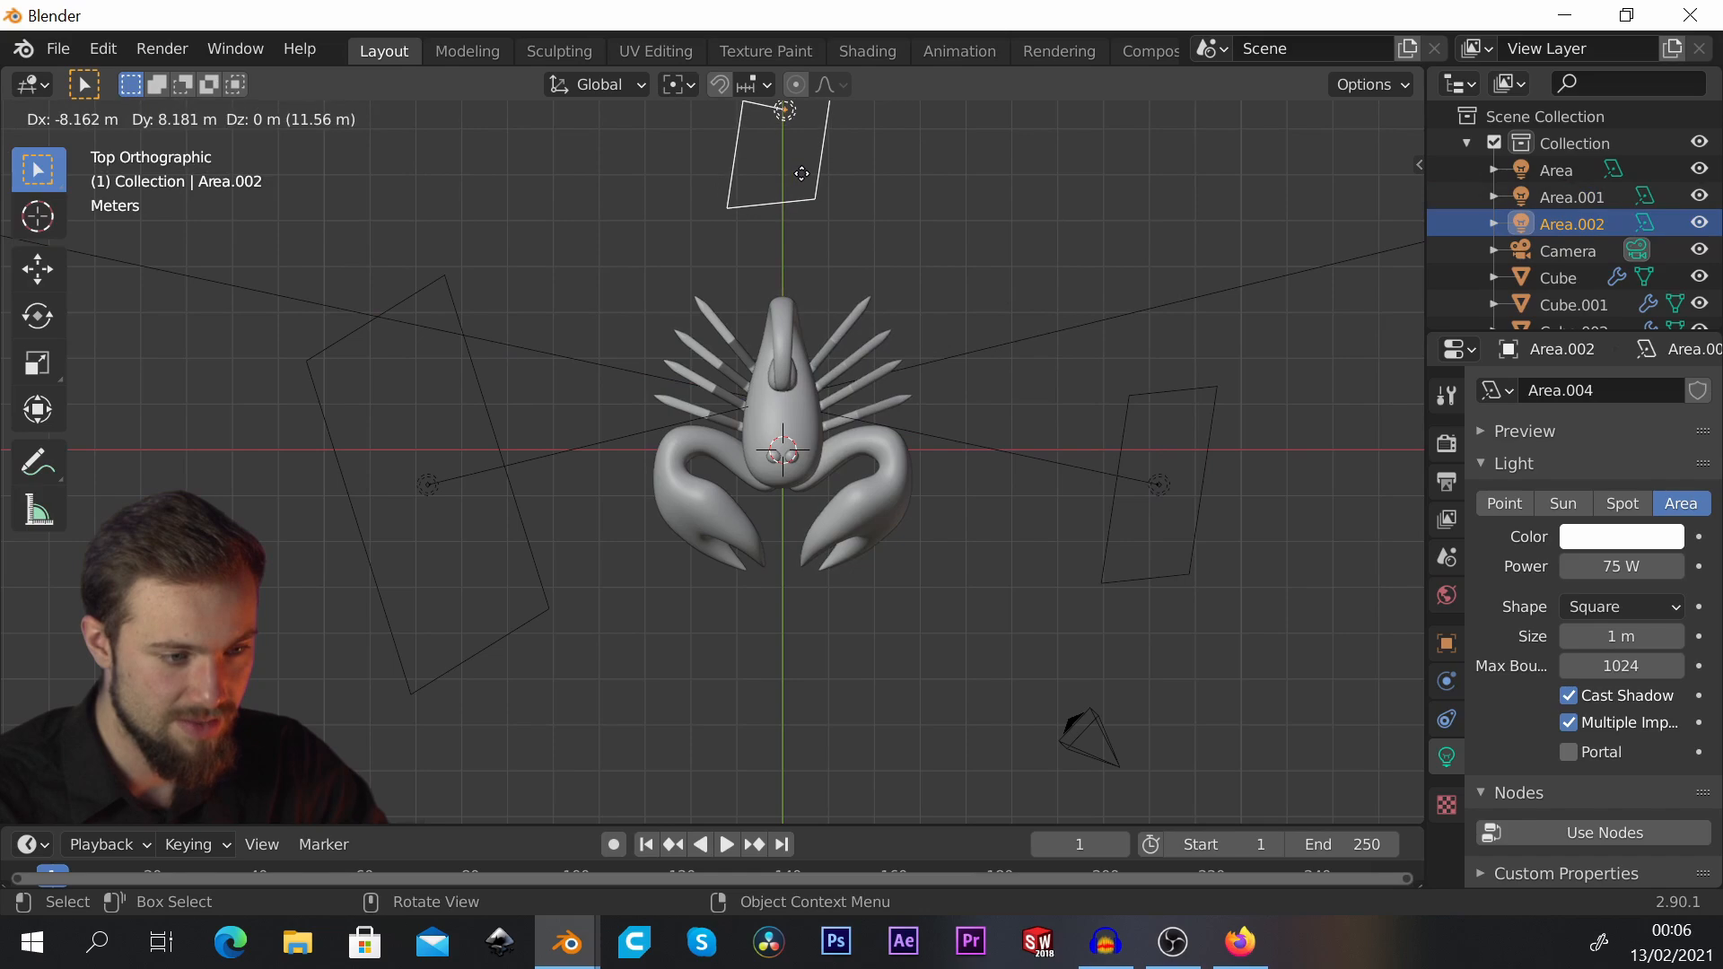
pyautogui.click(801, 174)
# Step: Rotate the third area light so its beam points at the scorpion from behind
pyautogui.press('r')
pyautogui.press('x')
pyautogui.click(950, 750)
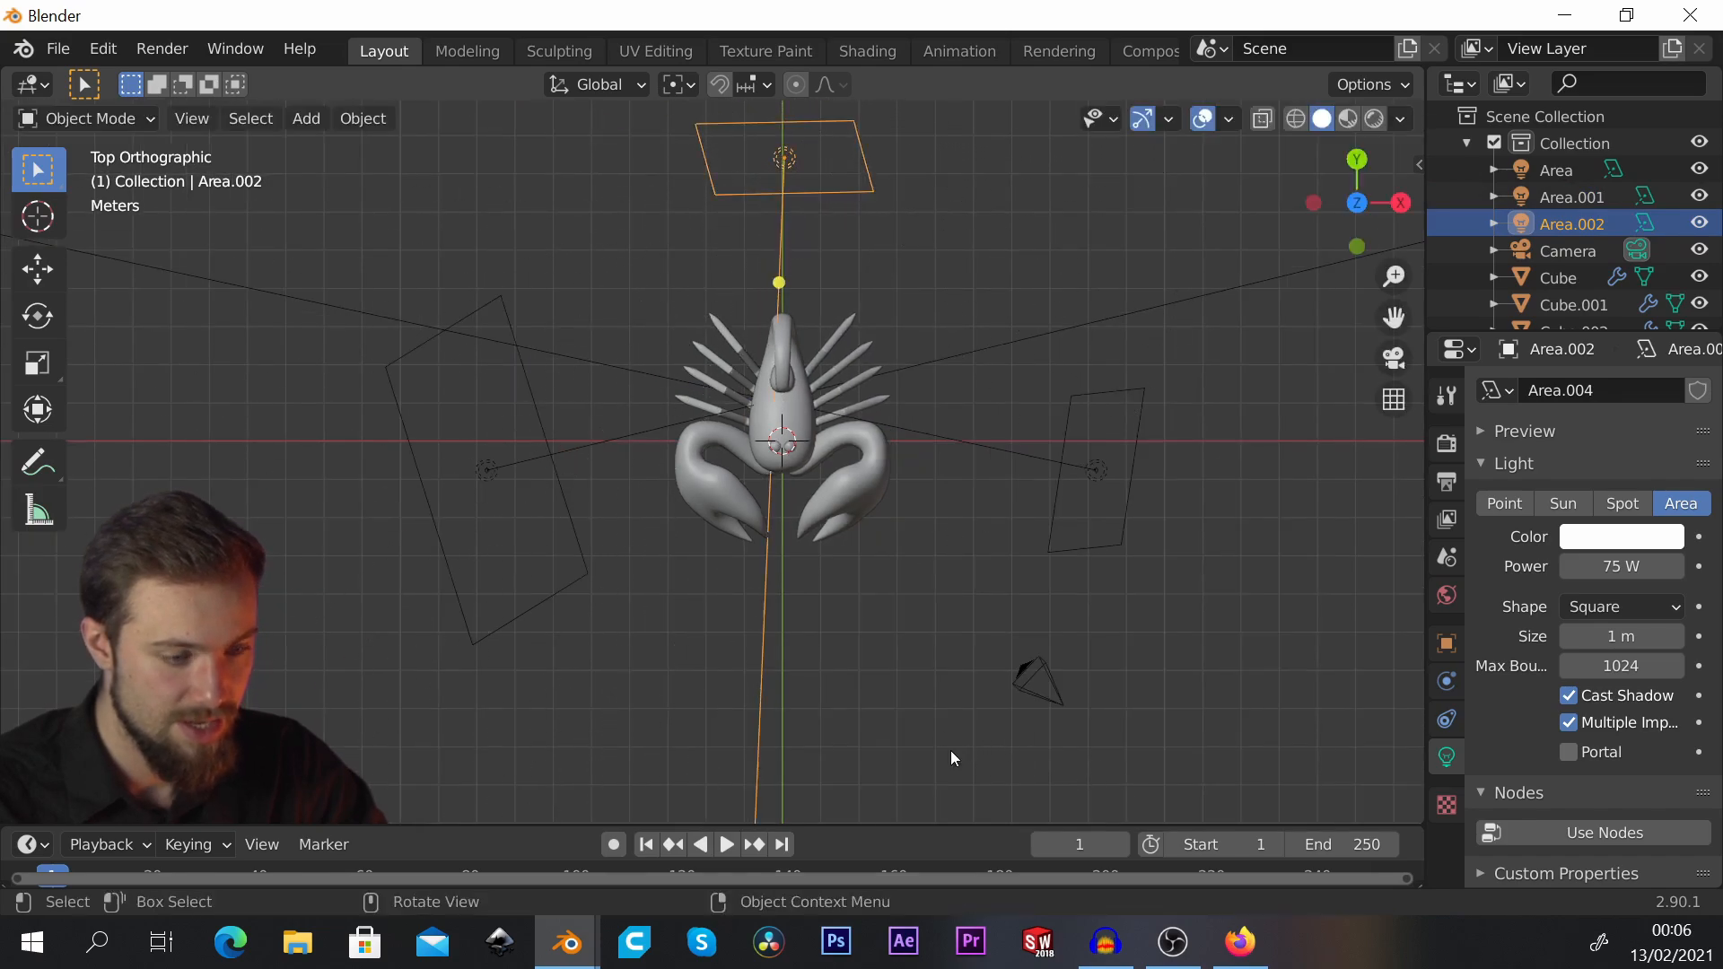
# Step: Lower the third area light behind the tail along the Z axis to about the scorpion's height
pyautogui.moveTo(950, 750); pyautogui.dragTo(654, 295, button='middle')
pyautogui.press('g')
pyautogui.press('z')
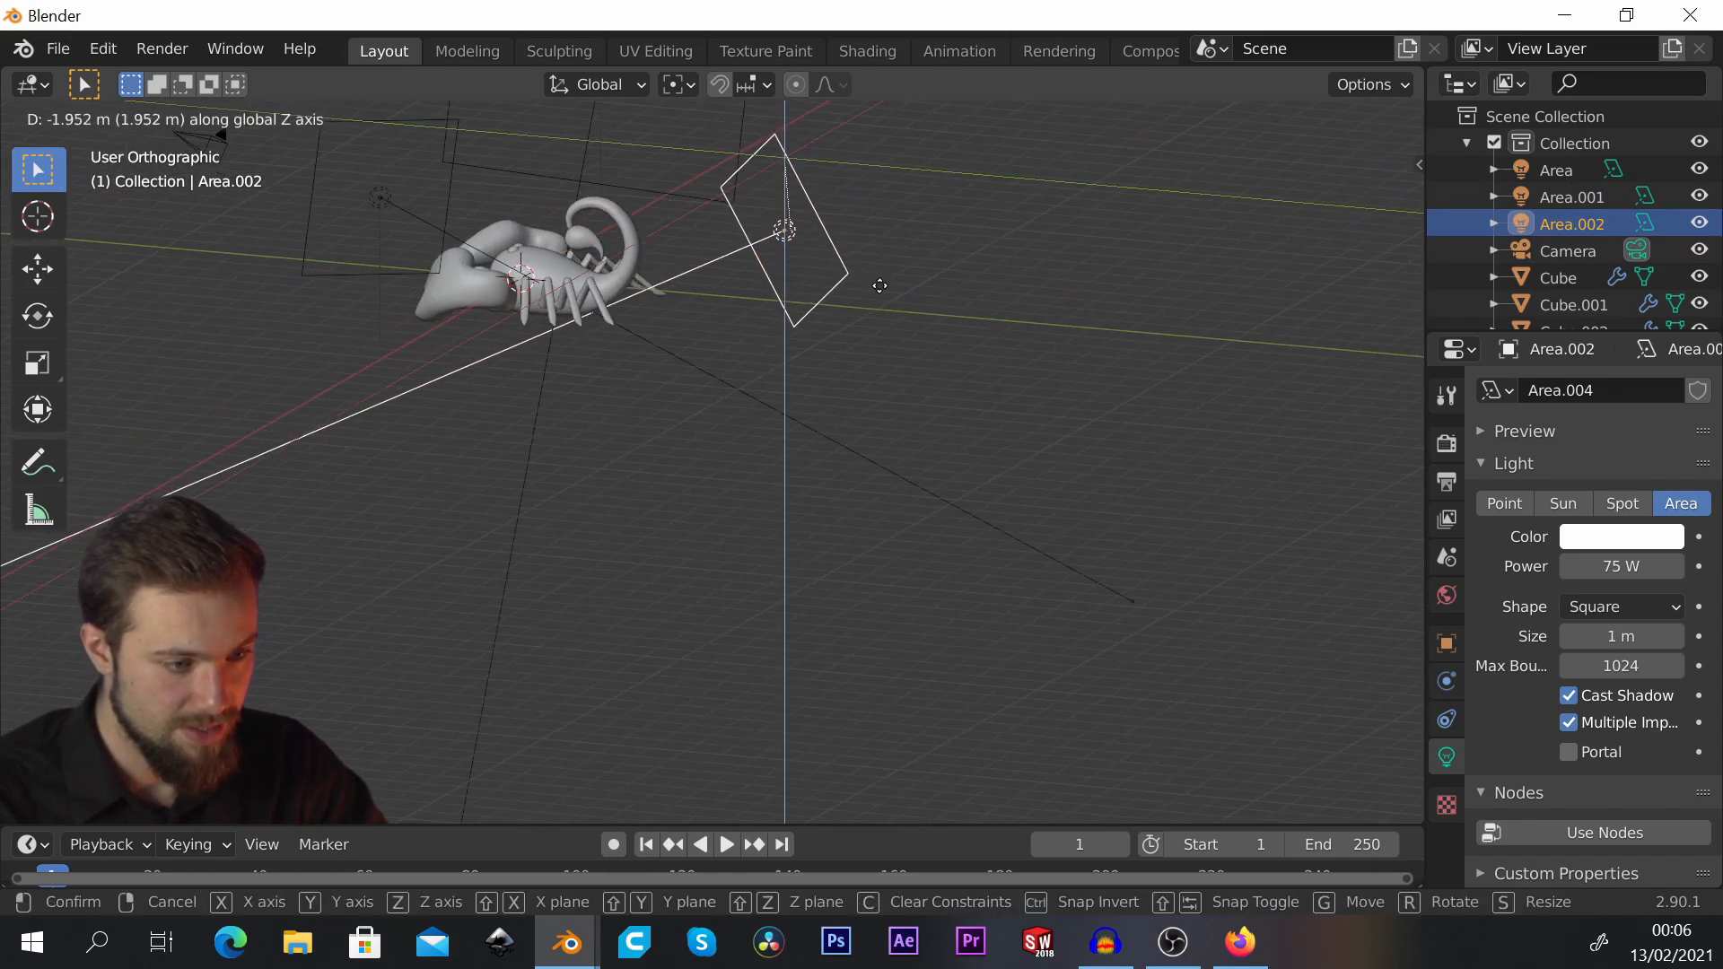
pyautogui.click(863, 379)
# Step: Rotate the third area light freely to re-aim its beam at the scorpion from behind
pyautogui.moveTo(863, 379); pyautogui.dragTo(951, 444, button='middle')
pyautogui.press('r')
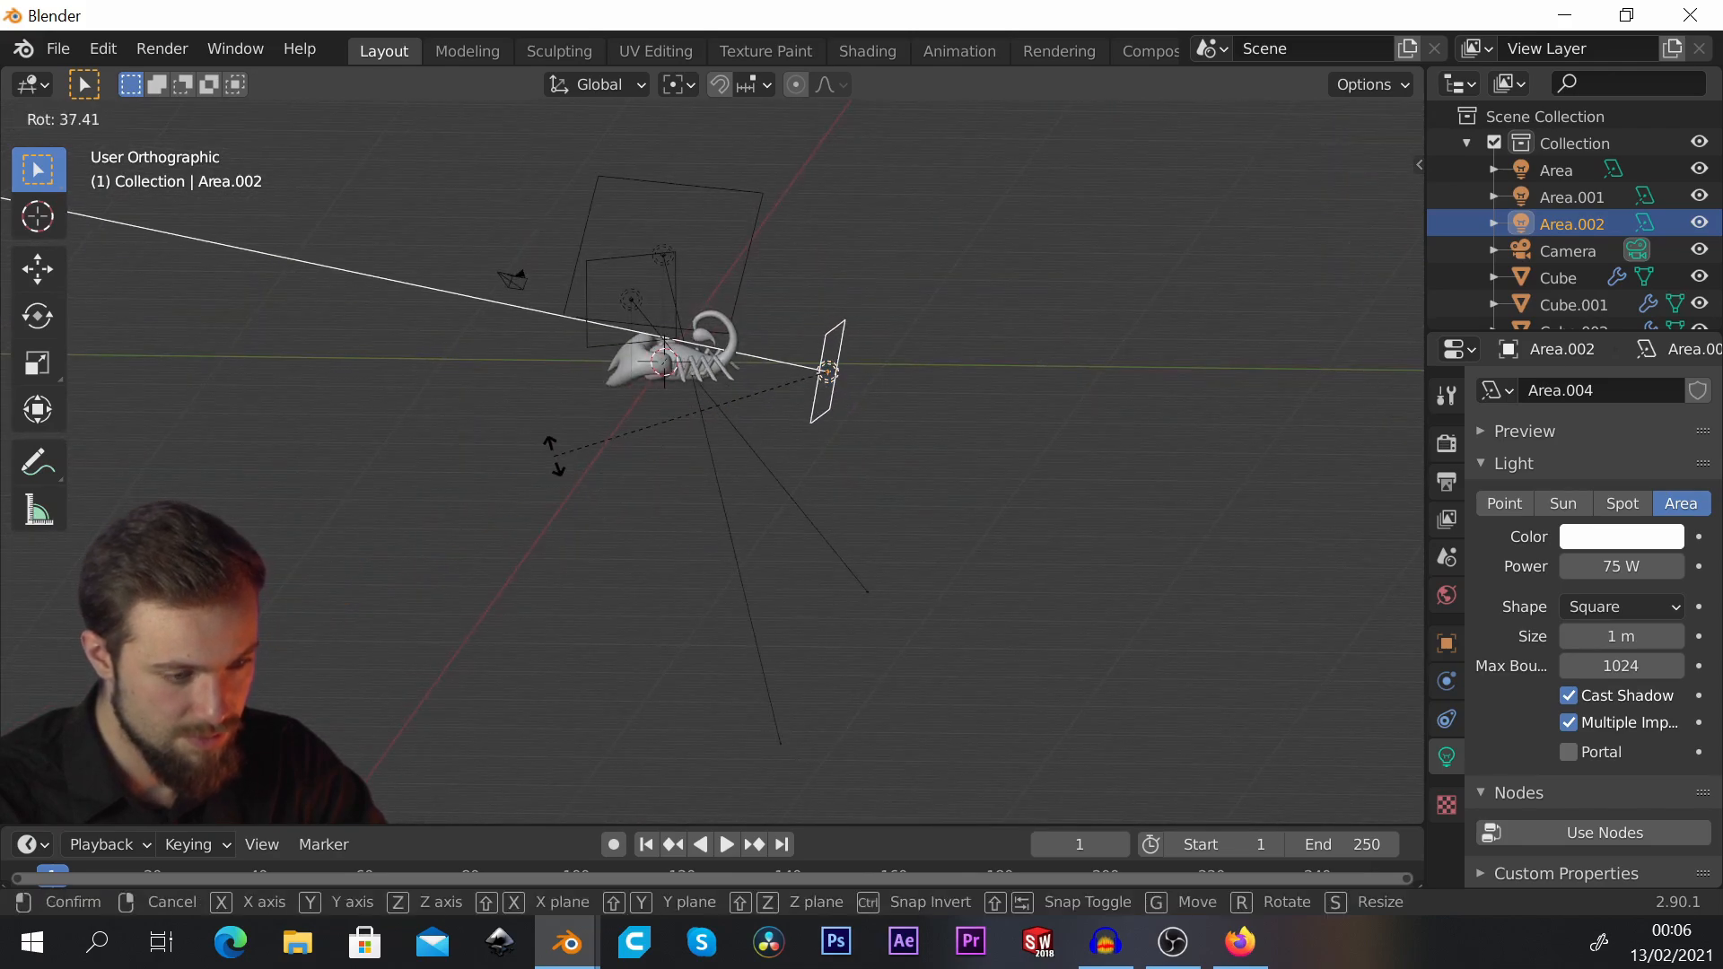
pyautogui.click(597, 391)
pyautogui.moveTo(597, 391); pyautogui.dragTo(1177, 237, button='middle')
pyautogui.press('r')
pyautogui.press('r')
pyautogui.click(851, 518)
# Step: Preview the scorpion's lighting in rendered shading through the camera view
pyautogui.click(1177, 237)
pyautogui.click(1381, 120)
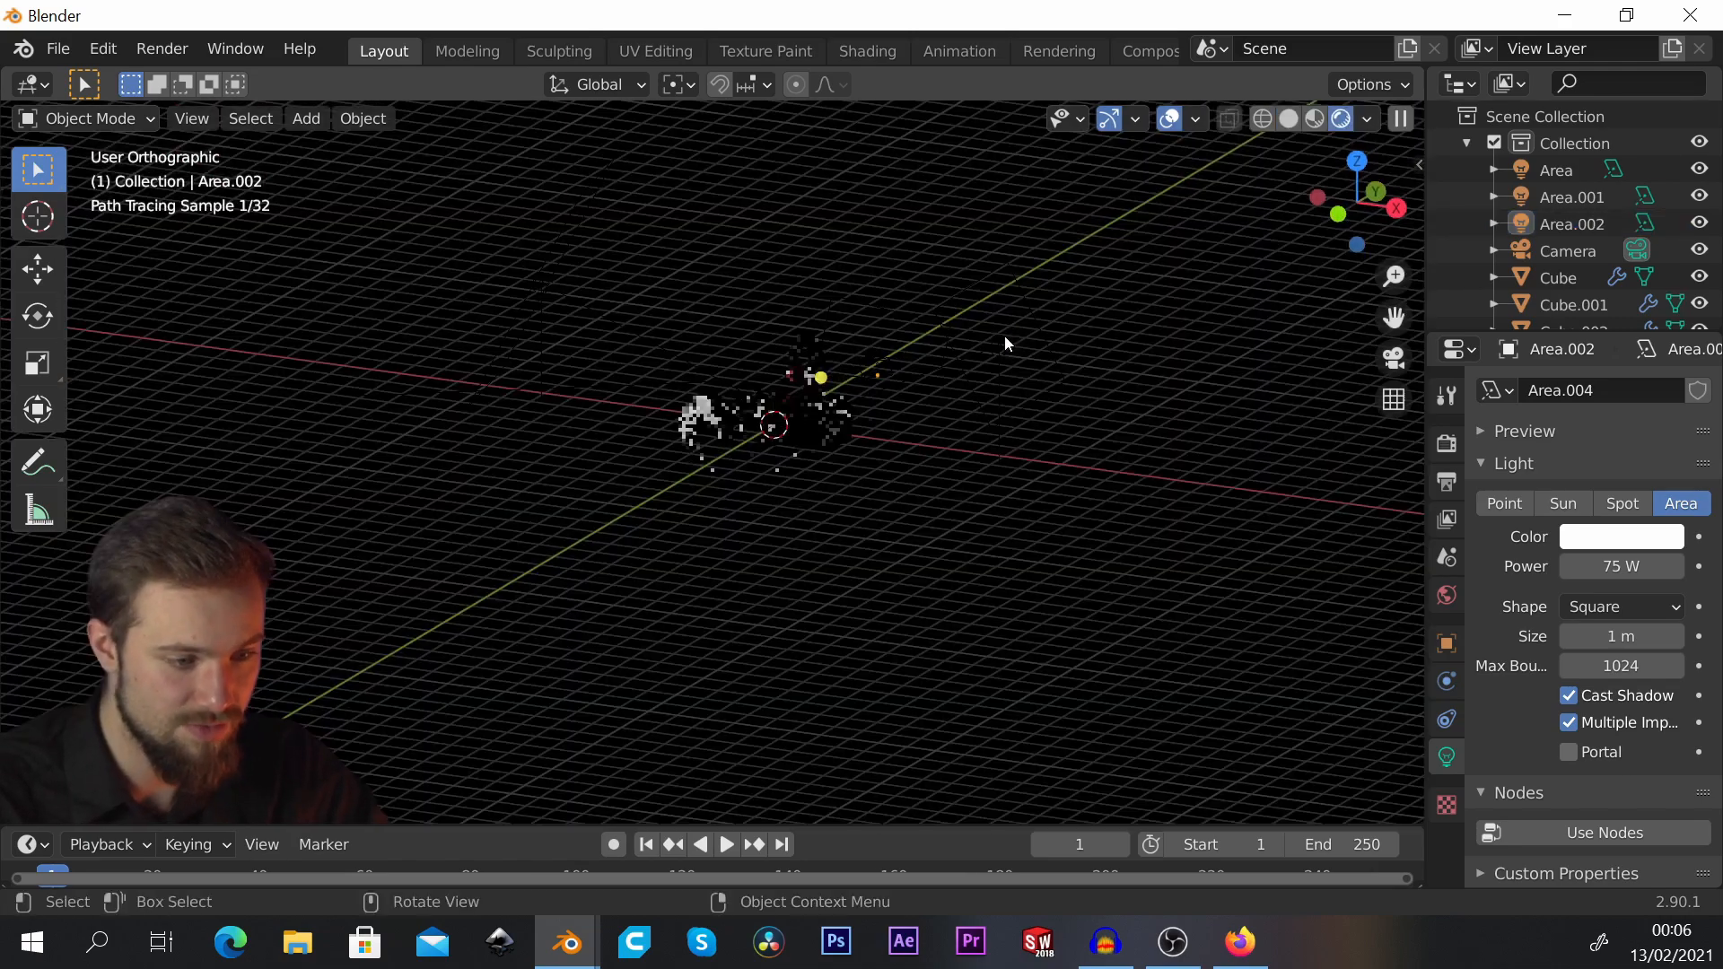
pyautogui.scroll(4, 843, 364)
pyautogui.click(807, 393)
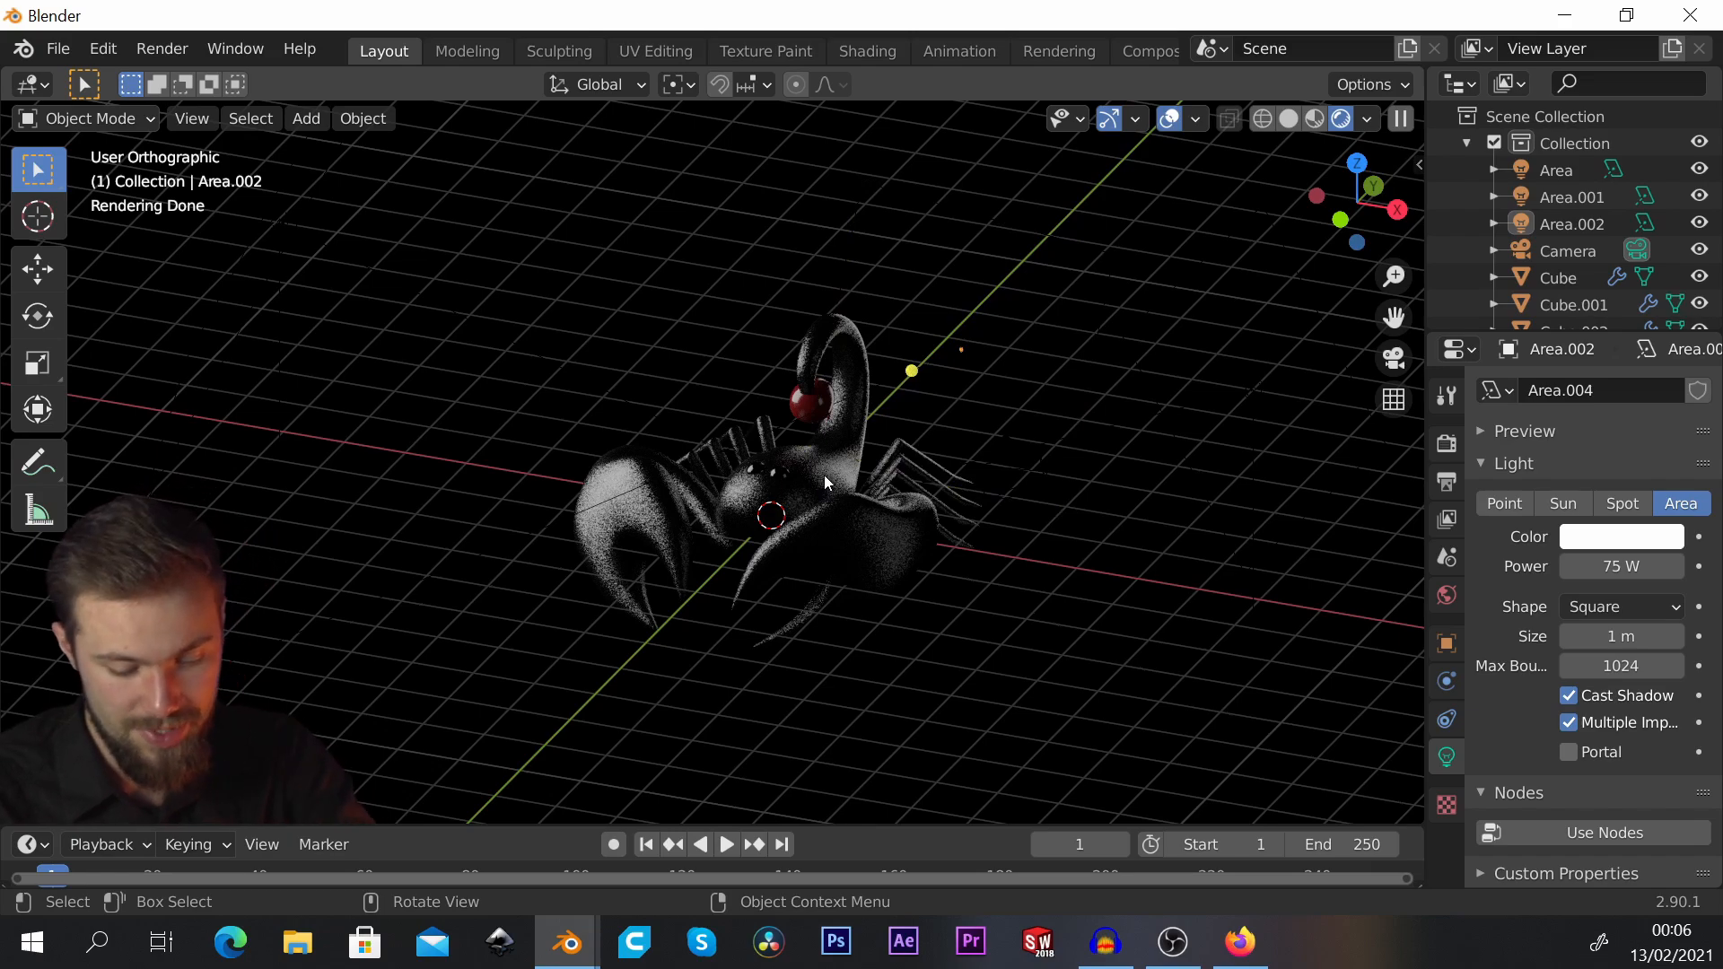
pyautogui.press('KP_0')
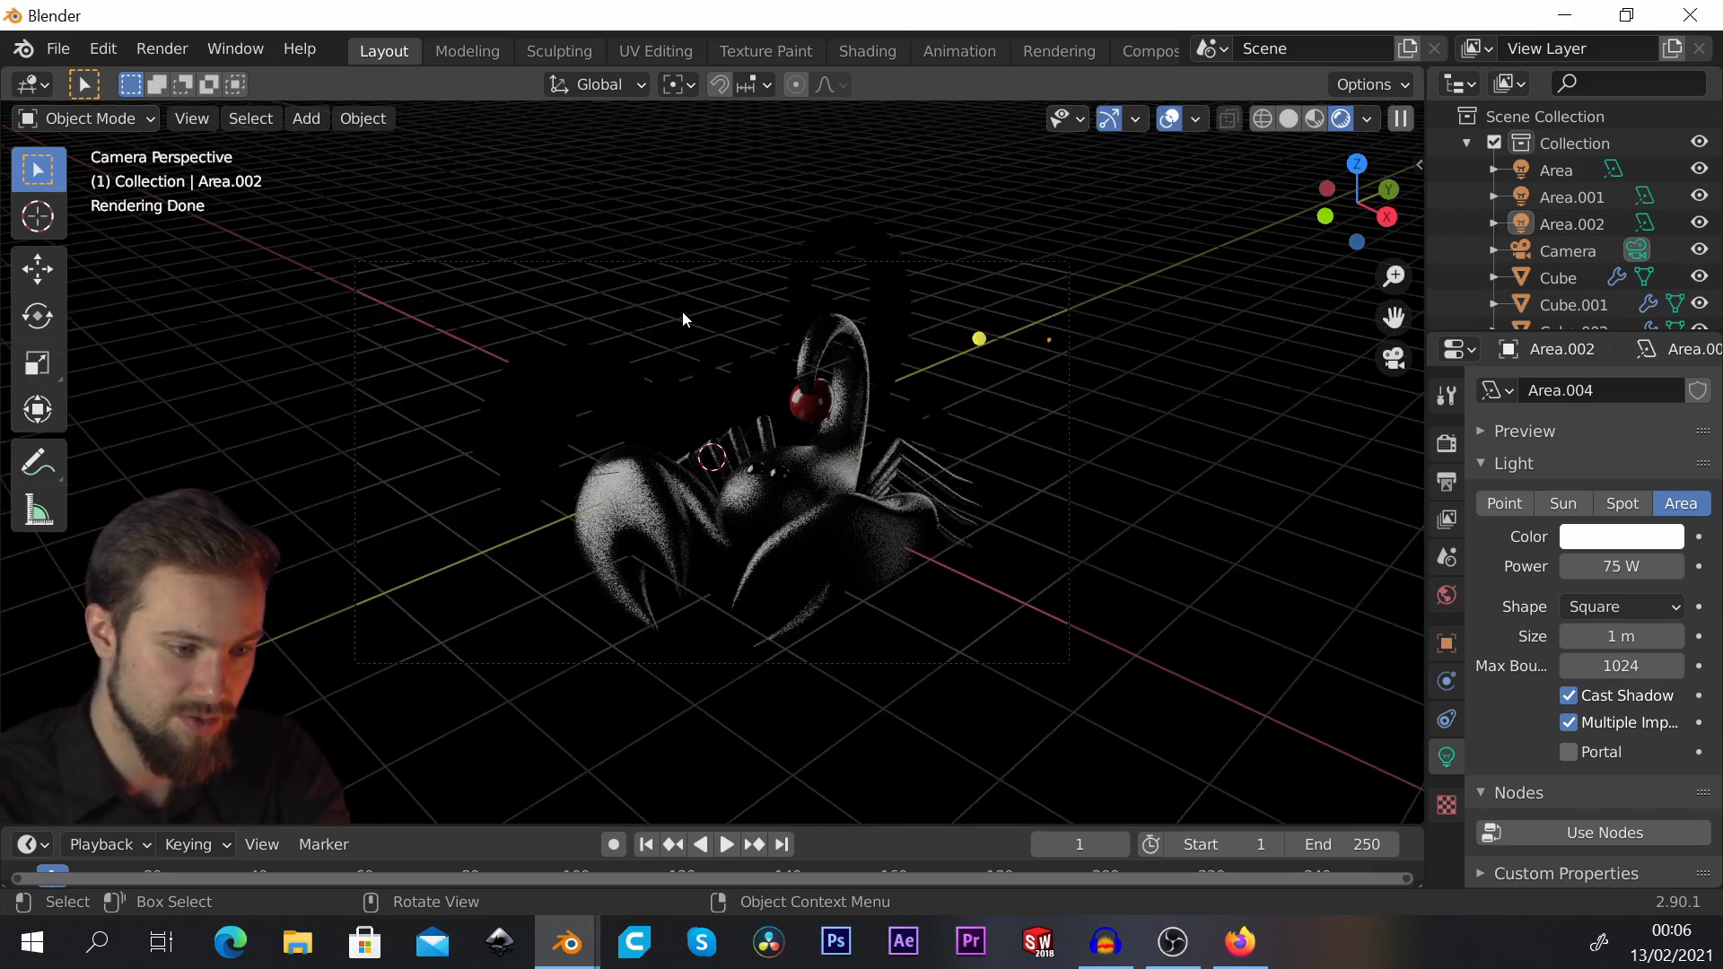
# Step: Select the camera and enable locking the camera to the view
pyautogui.click(1149, 225)
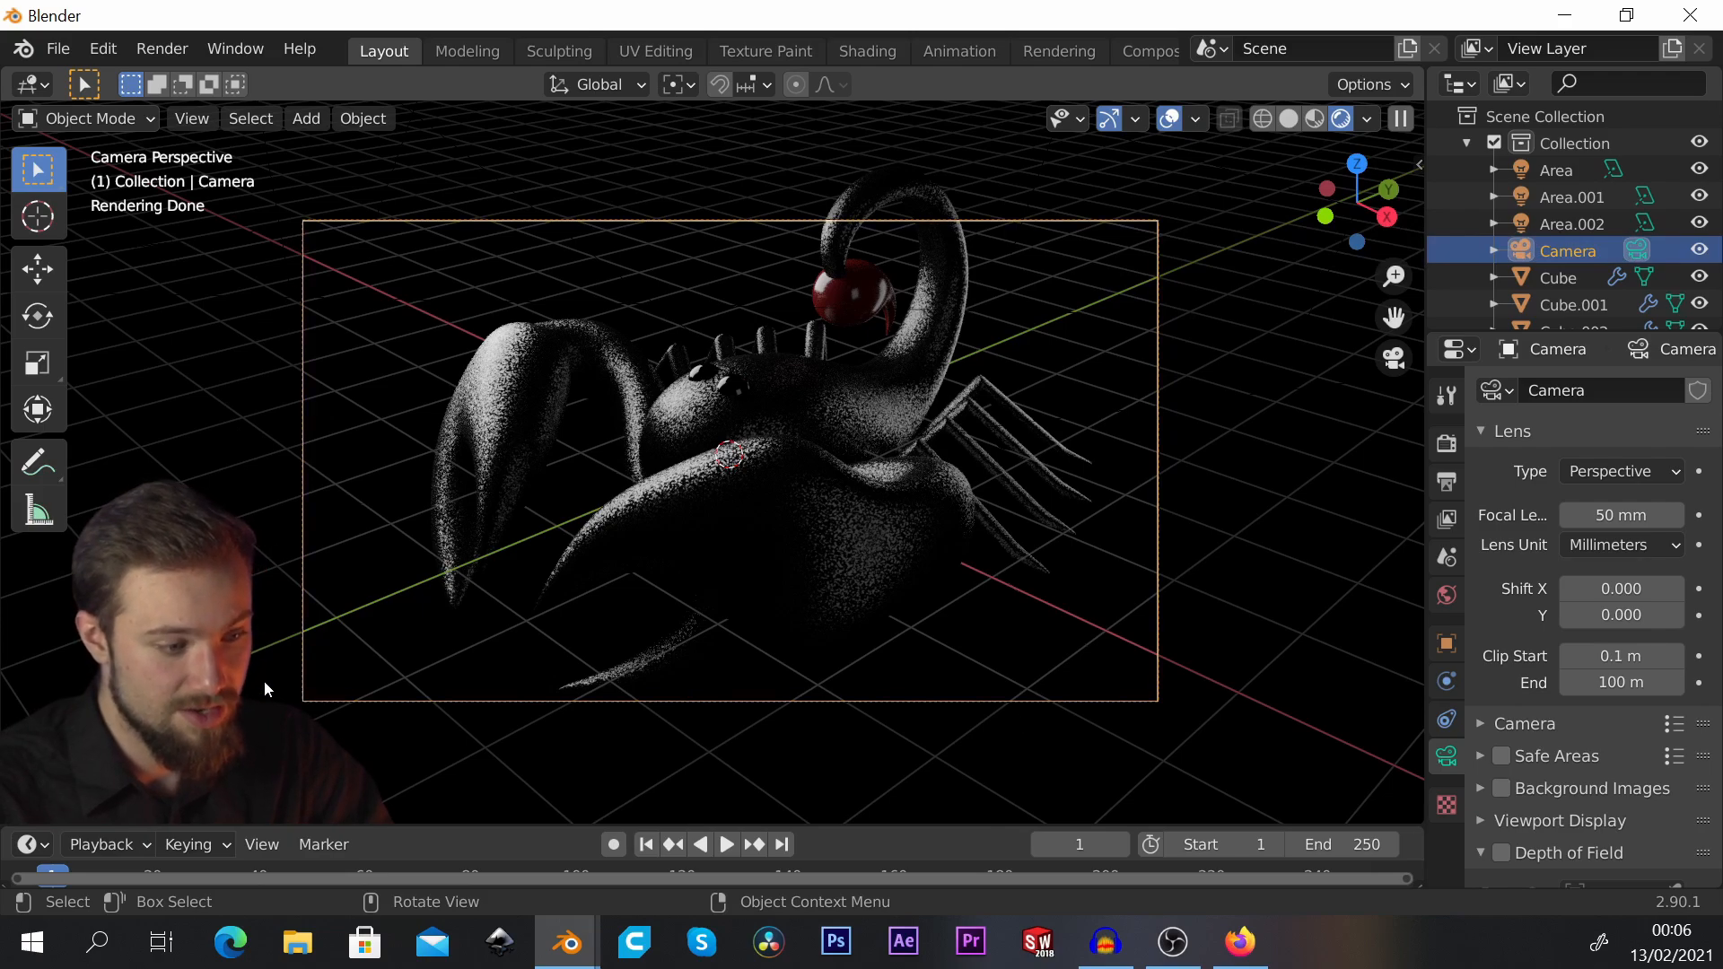
pyautogui.click(826, 702)
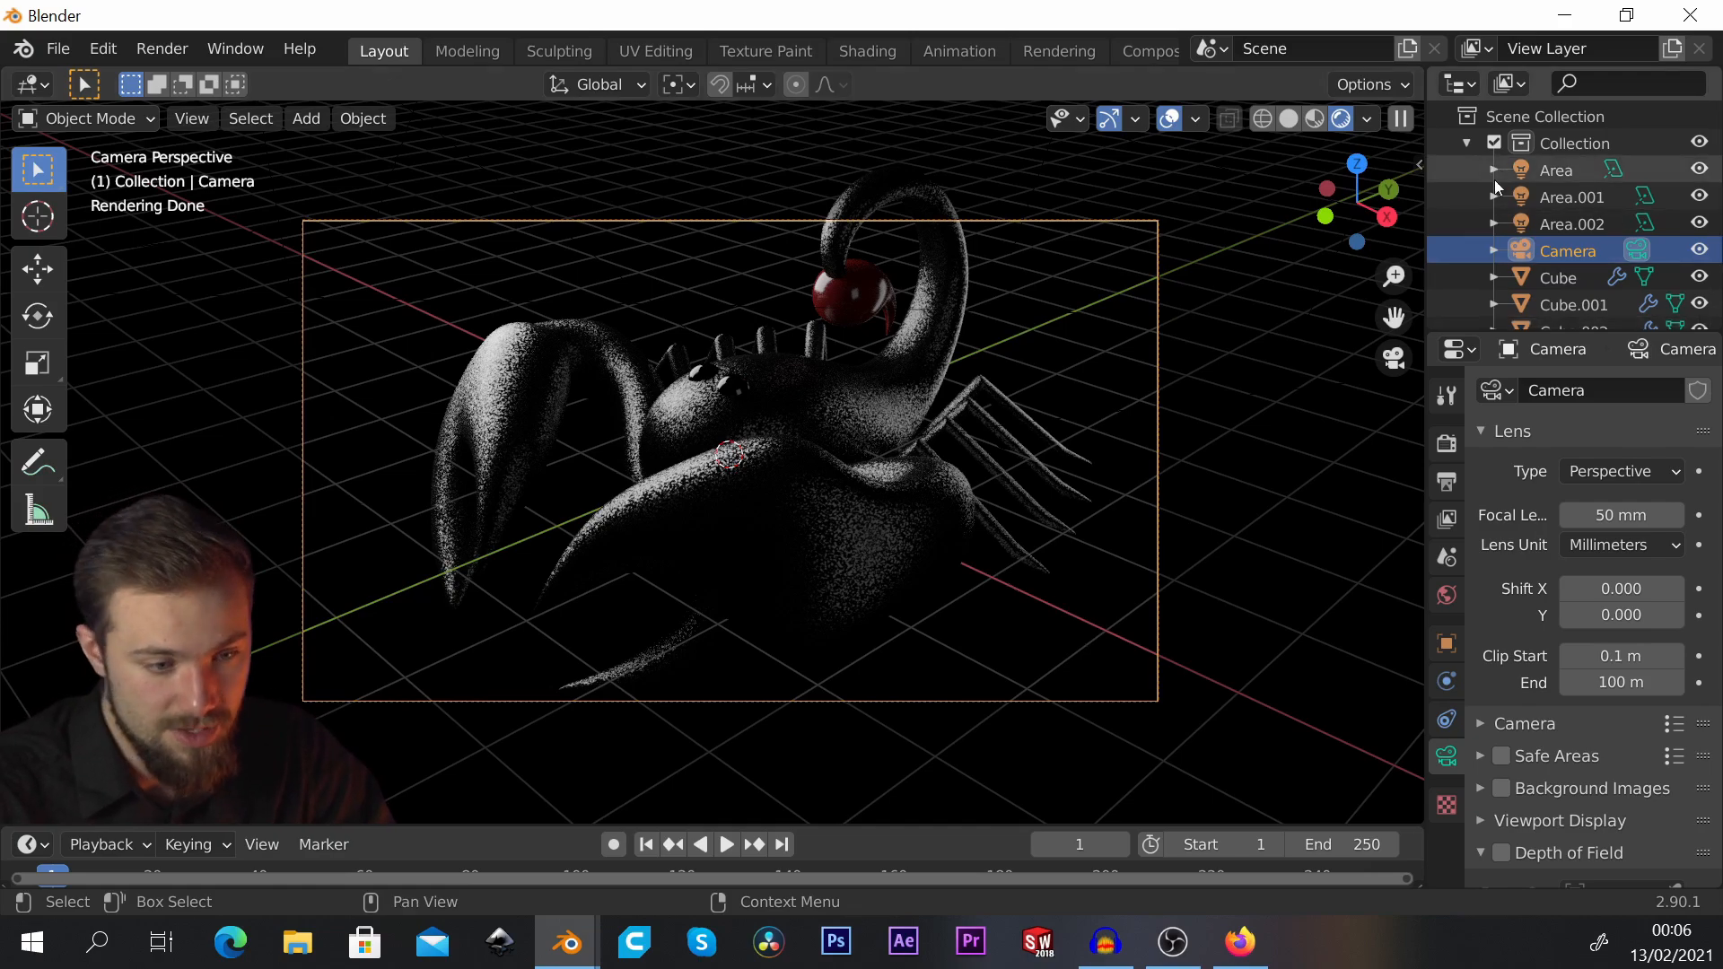
pyautogui.scroll(-2, 837, 438)
pyautogui.scroll(2, 843, 426)
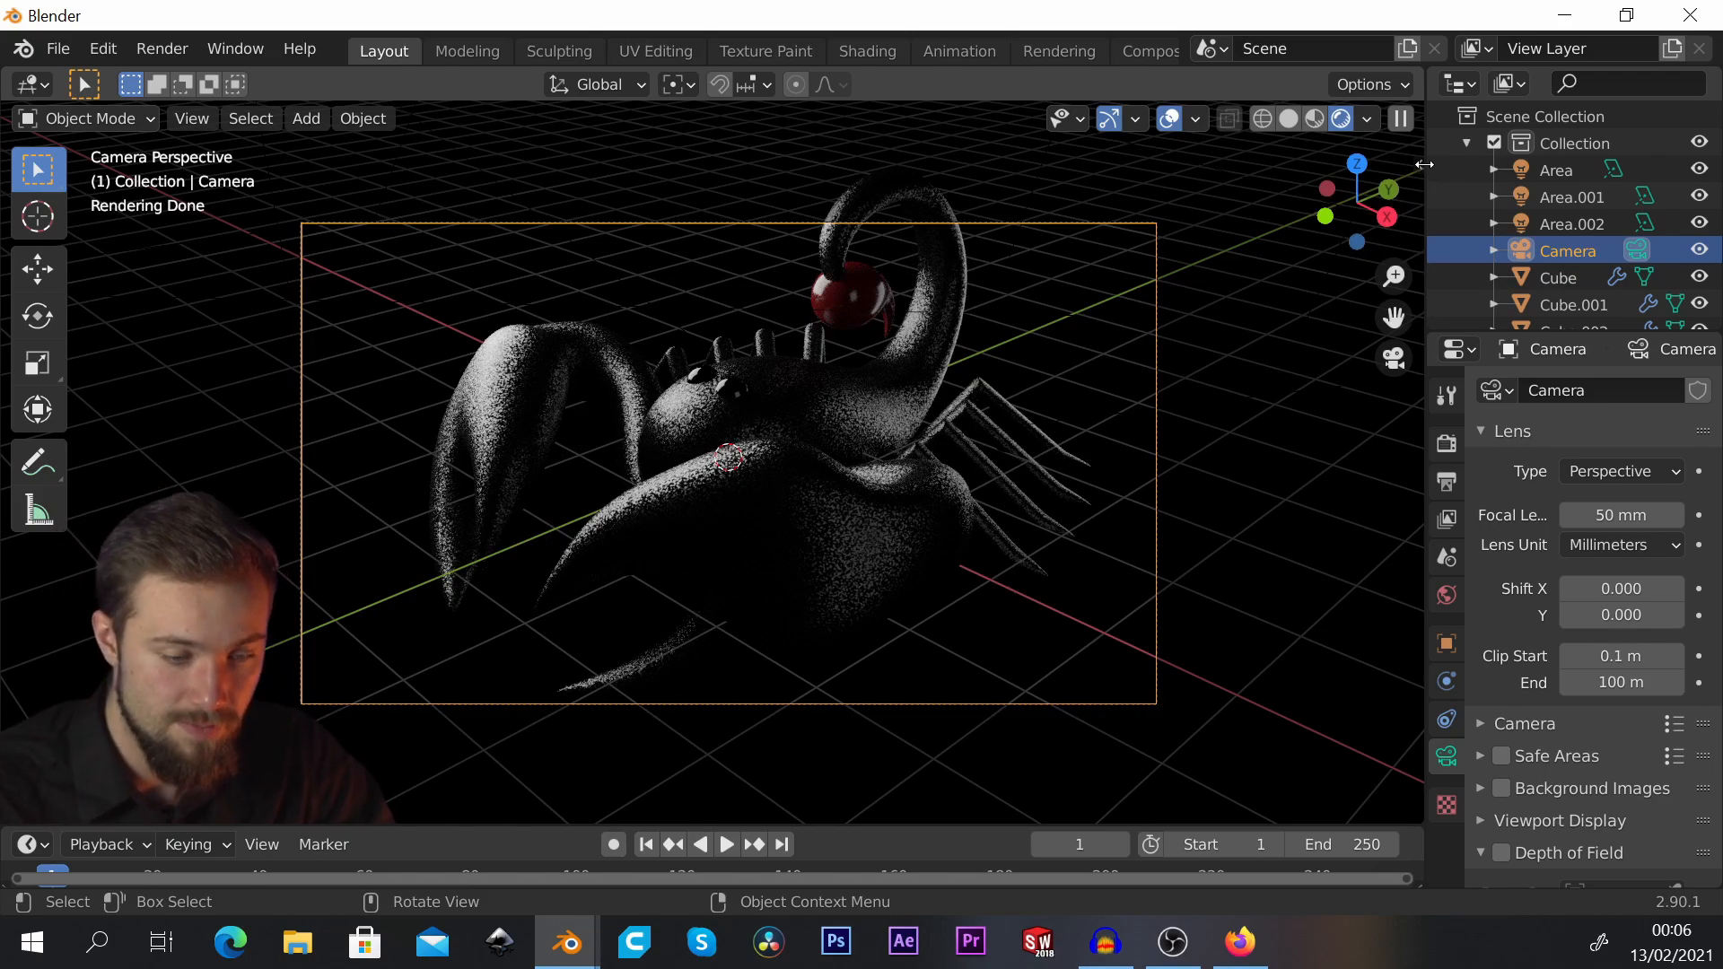
pyautogui.press('n')
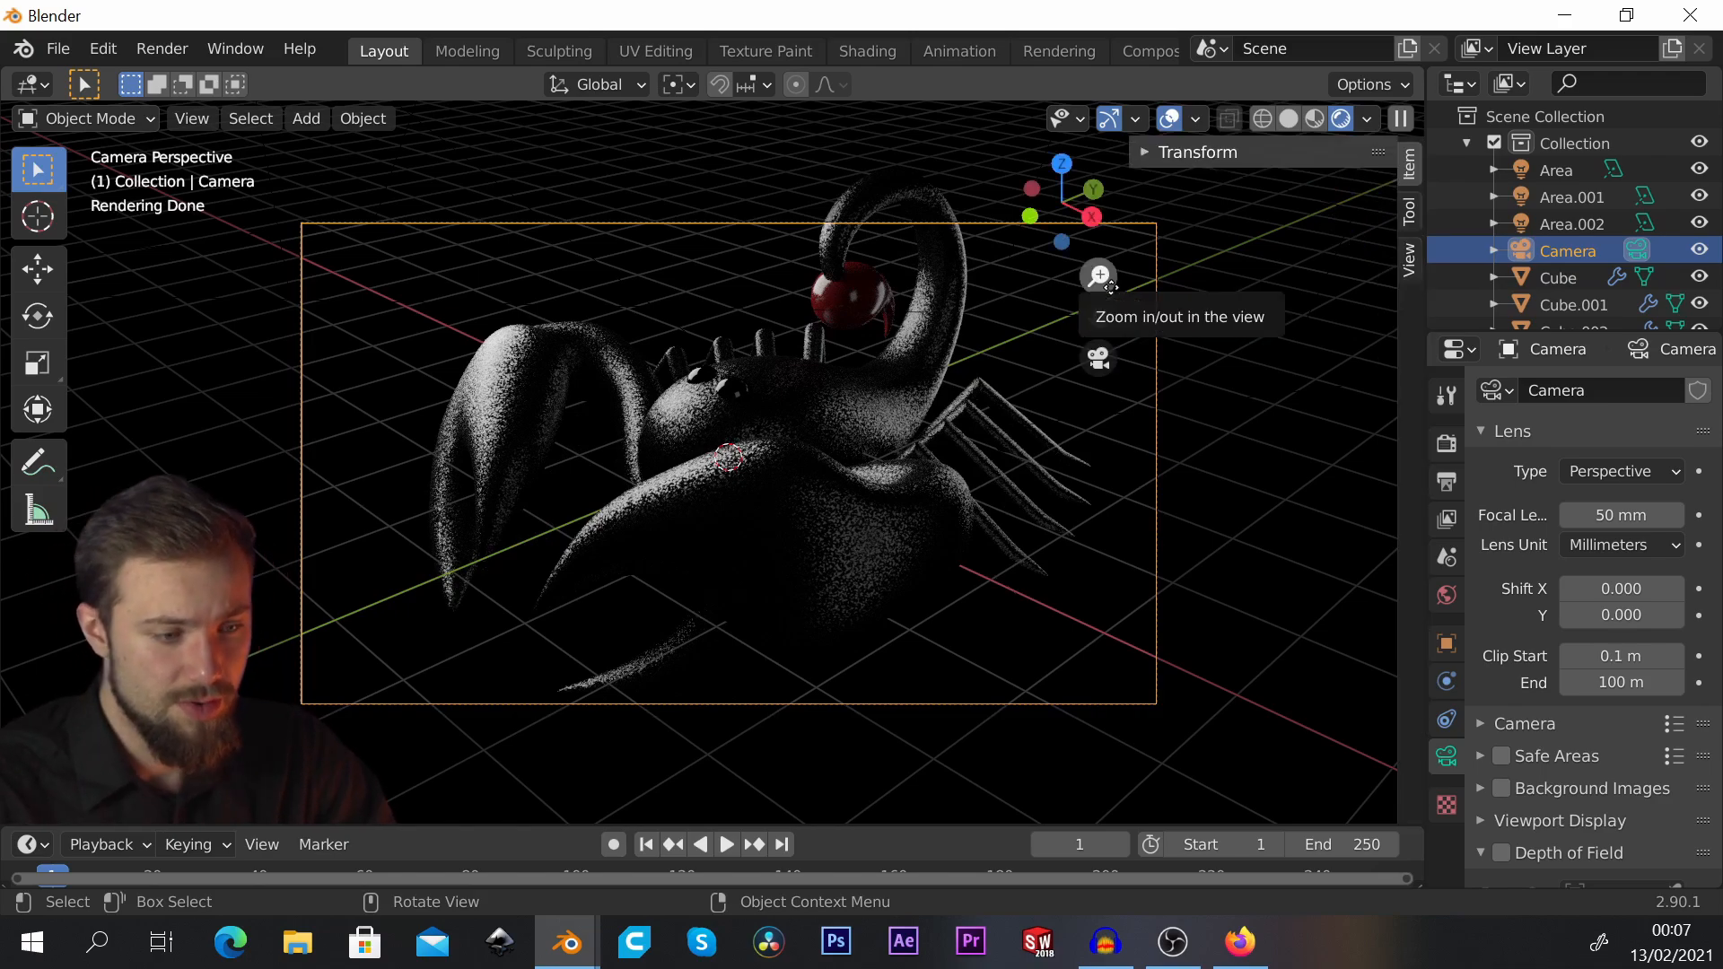
pyautogui.click(1409, 260)
pyautogui.click(1175, 151)
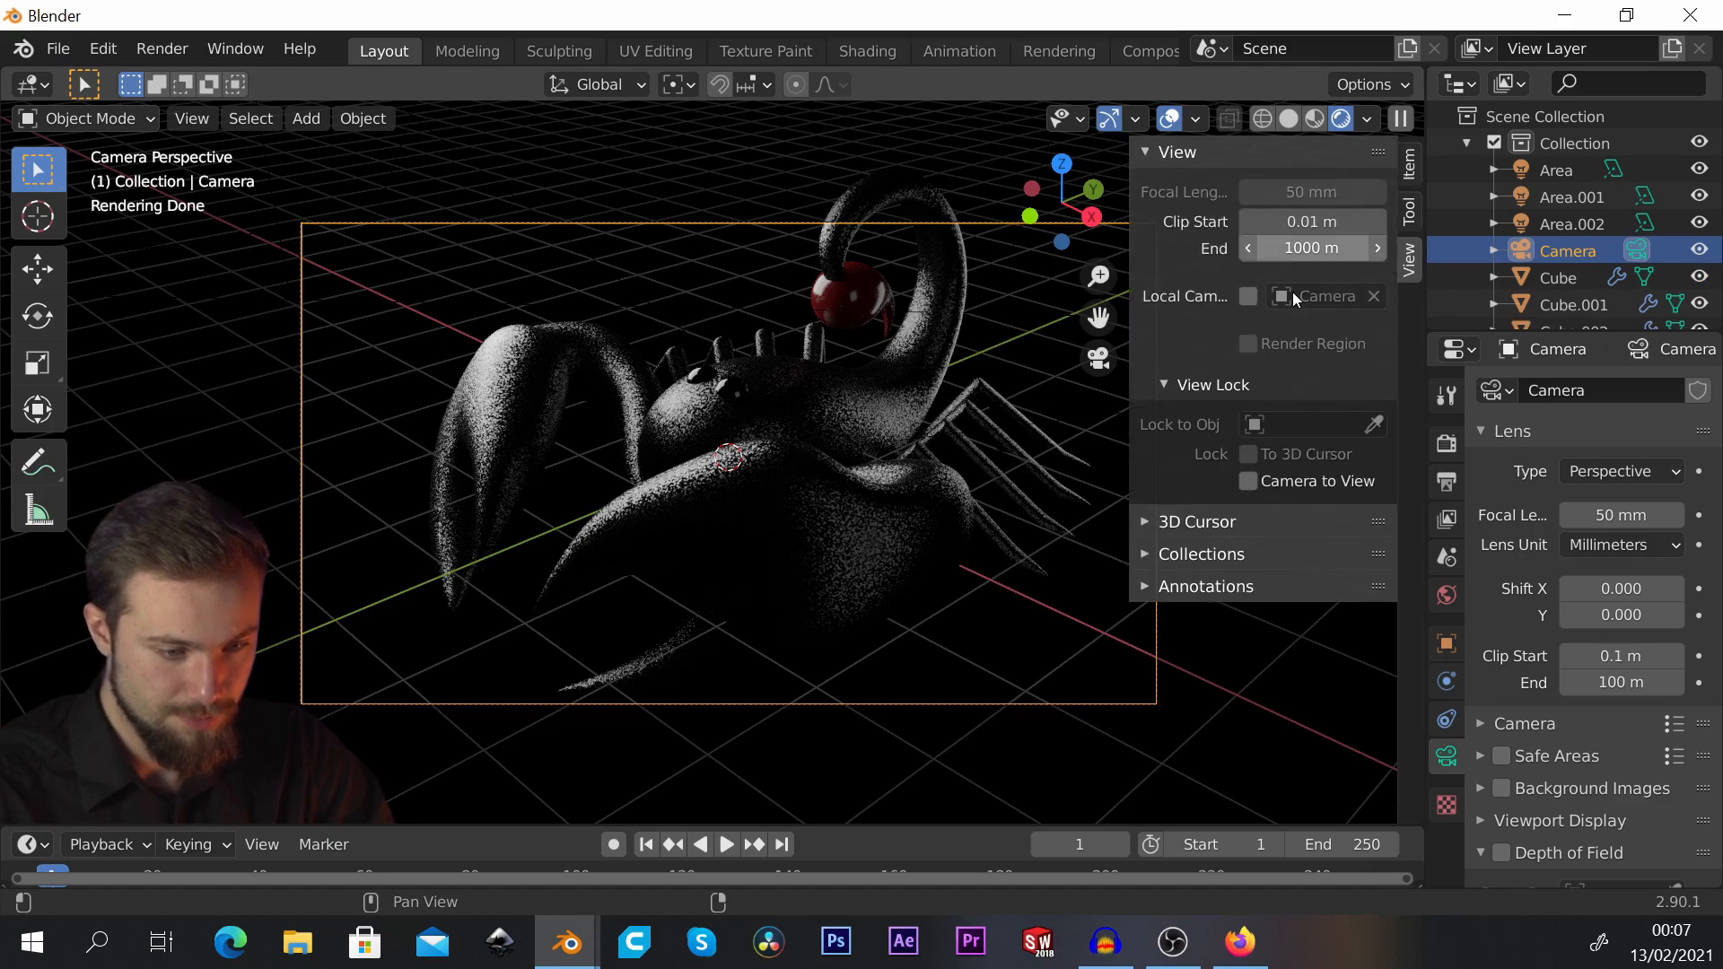
pyautogui.click(1280, 488)
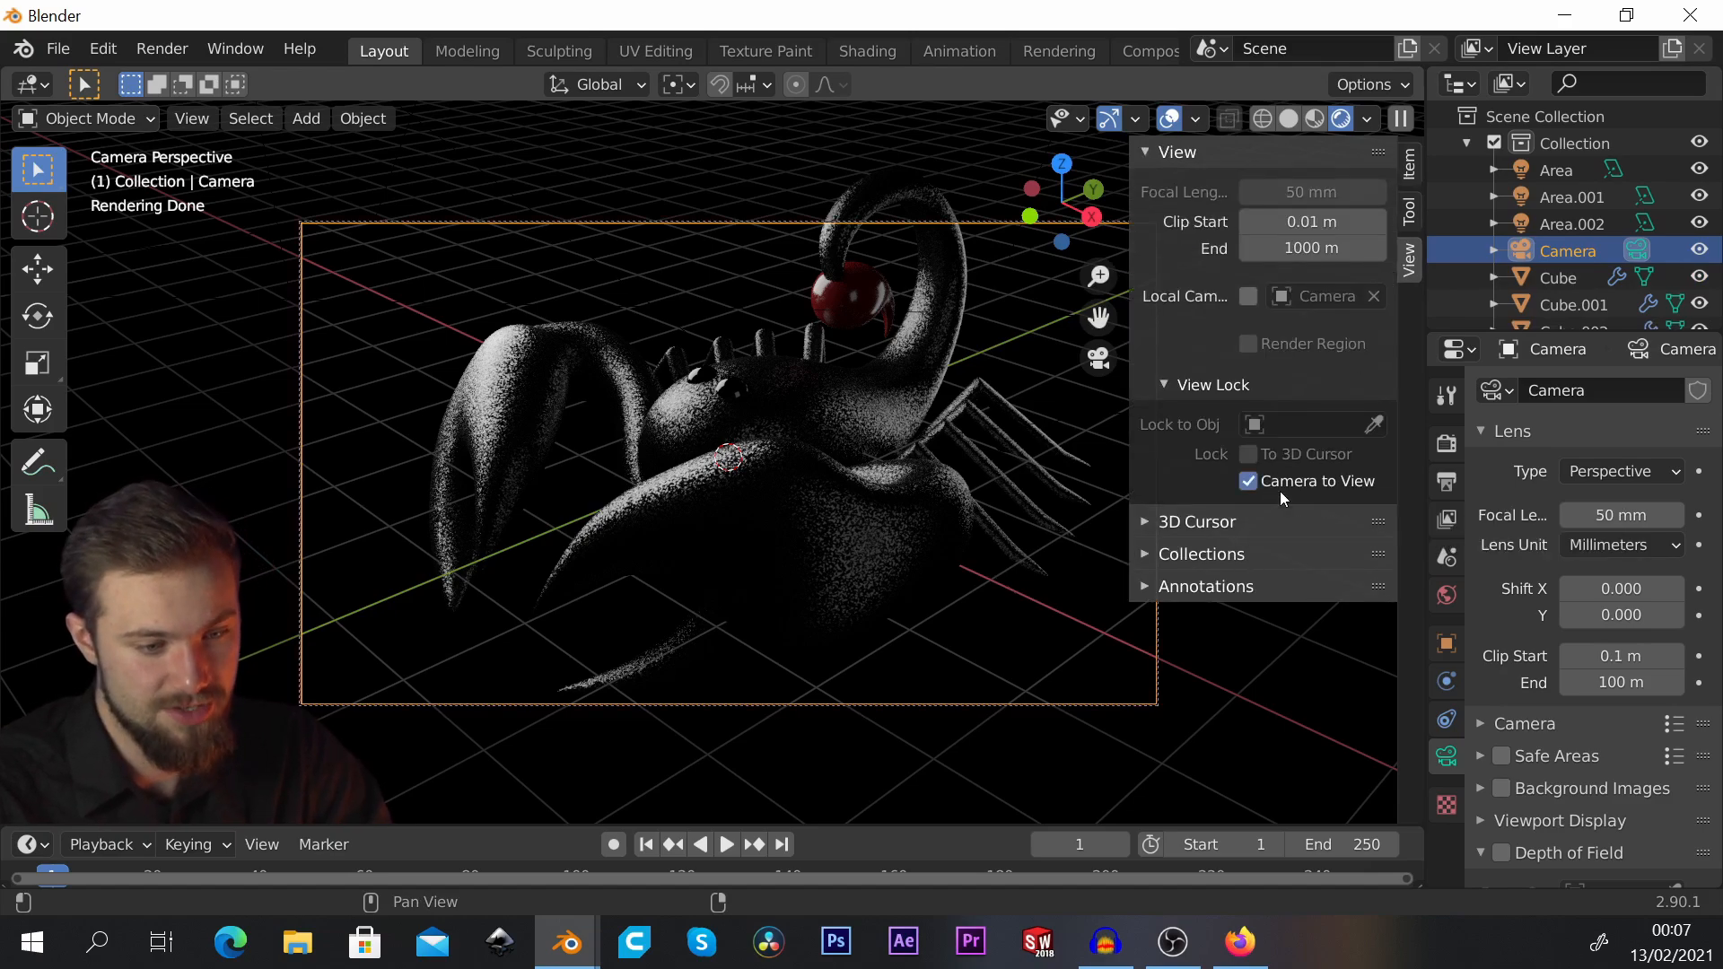
pyautogui.click(1193, 160)
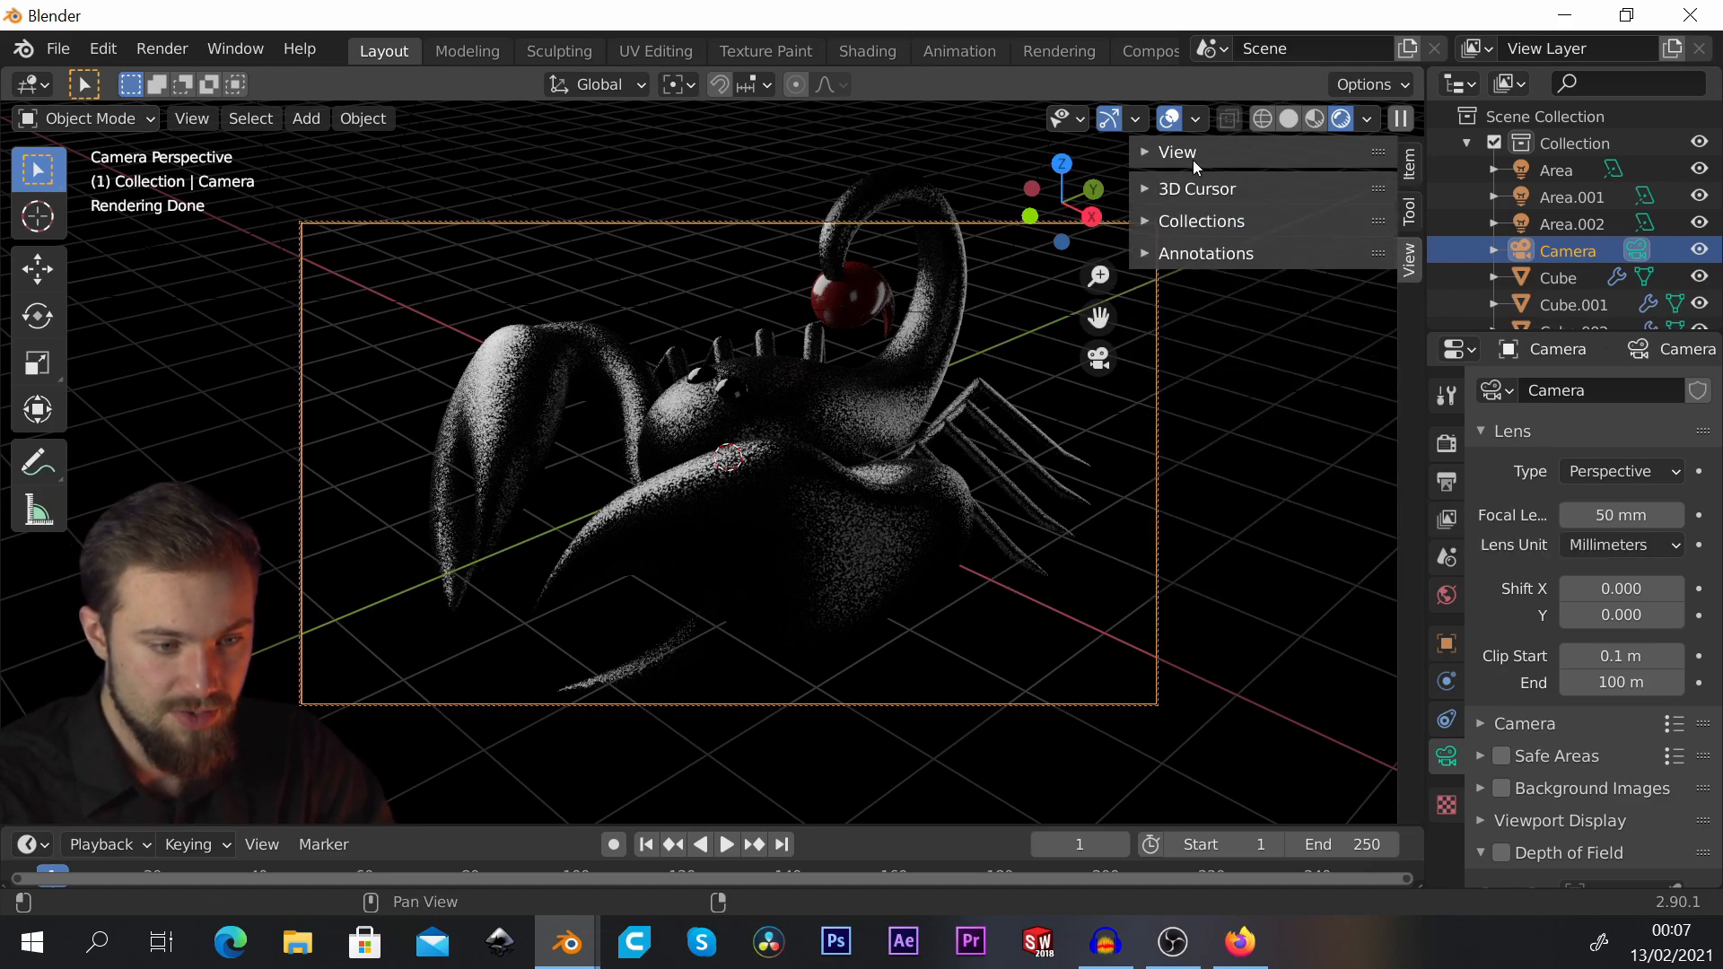
# Step: Reframe the camera so the whole scorpion, including tail, claws and legs, fits inside the frame from slightly above
pyautogui.moveTo(829, 433)
pyautogui.mouseDown(button='middle')
pyautogui.moveTo(848, 461)
pyautogui.moveTo(880, 439)
pyautogui.moveTo(853, 444)
pyautogui.mouseUp(button='middle')
pyautogui.click(858, 427)
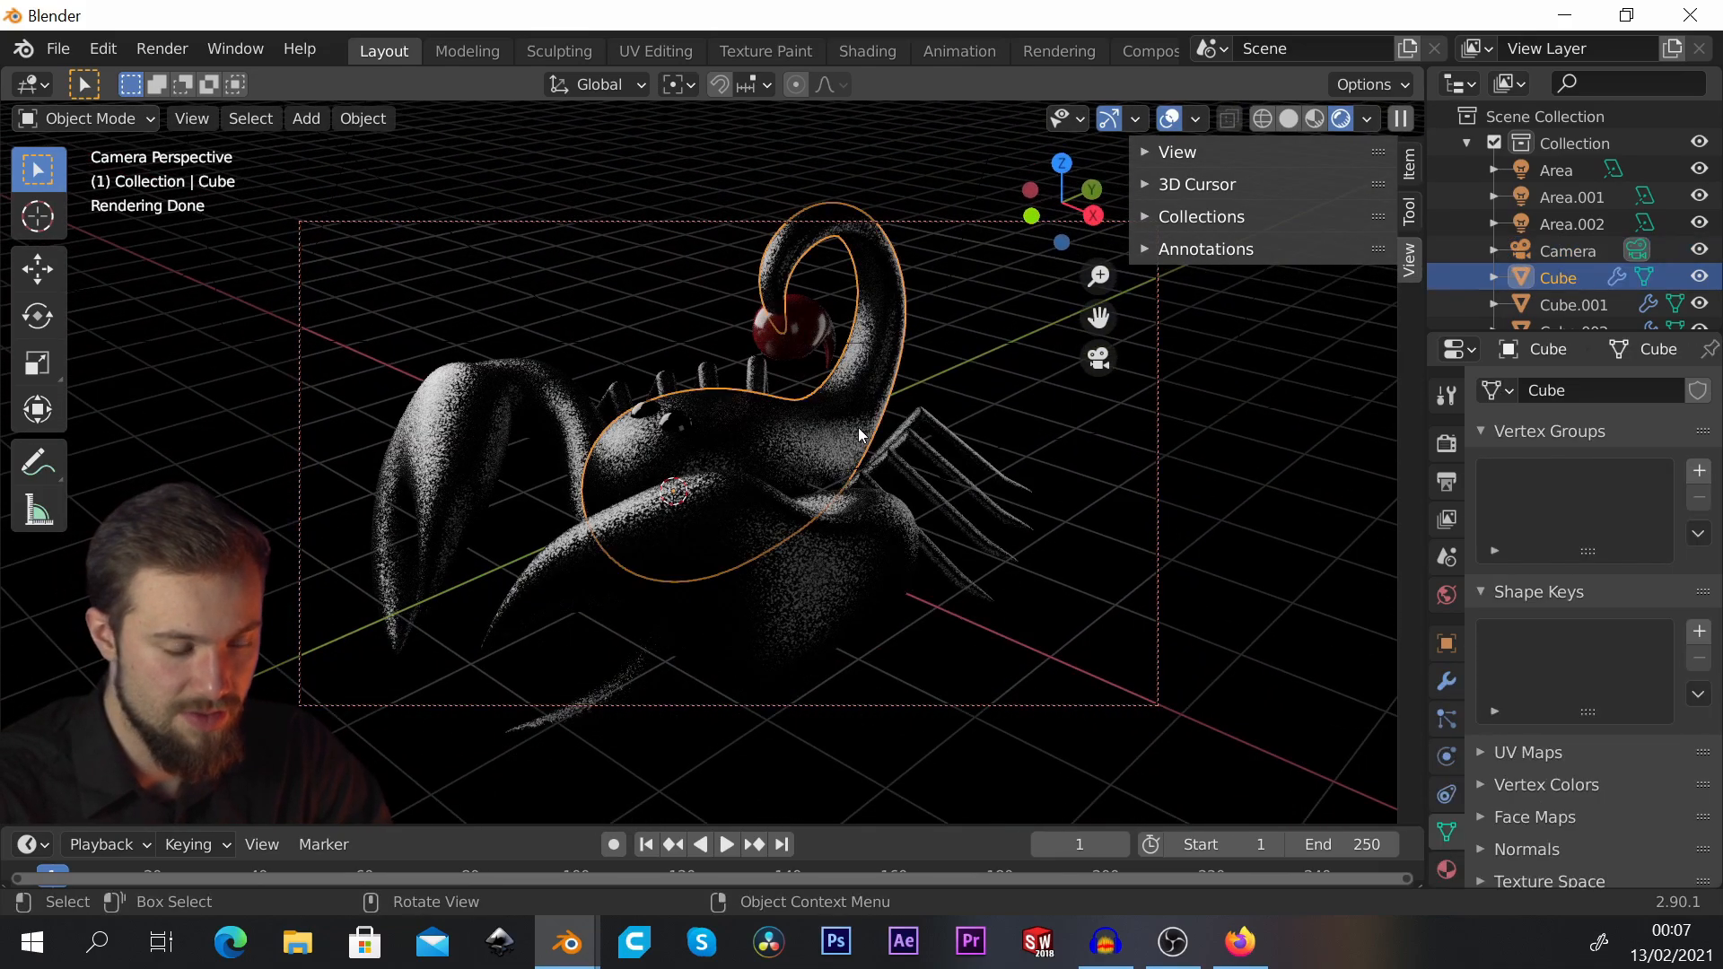
pyautogui.scroll(-2, 810, 473)
pyautogui.moveTo(813, 458)
pyautogui.mouseDown(button='middle')
pyautogui.moveTo(851, 478)
pyautogui.moveTo(994, 460)
pyautogui.moveTo(846, 468)
pyautogui.mouseUp(button='middle')
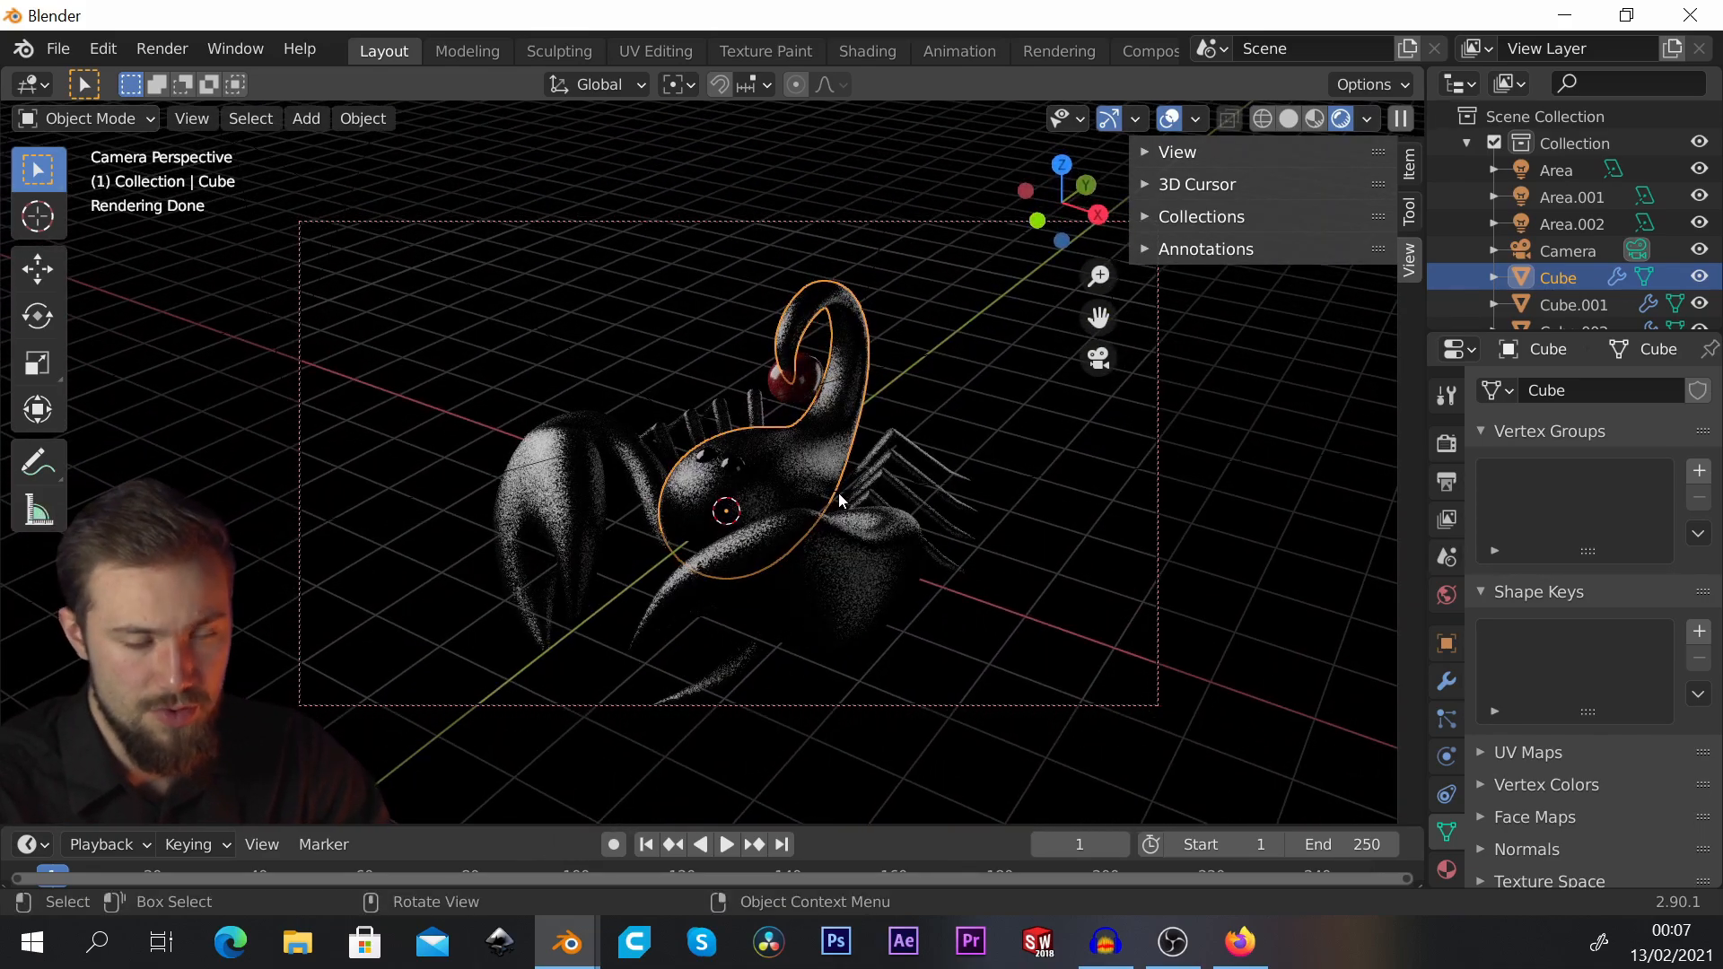
pyautogui.moveTo(841, 500)
pyautogui.mouseDown(button='middle')
pyautogui.moveTo(766, 508)
pyautogui.moveTo(859, 471)
pyautogui.moveTo(820, 479)
pyautogui.moveTo(789, 460)
pyautogui.moveTo(819, 491)
pyautogui.moveTo(840, 460)
pyautogui.moveTo(828, 439)
pyautogui.moveTo(778, 434)
pyautogui.moveTo(811, 429)
pyautogui.moveTo(817, 515)
pyautogui.moveTo(762, 427)
pyautogui.moveTo(795, 438)
pyautogui.moveTo(786, 453)
pyautogui.mouseUp(button='middle')
# Step: Select the third area light using solid shading, then rotate and move it directly behind the scorpion's body in rendered shading
pyautogui.click(1291, 117)
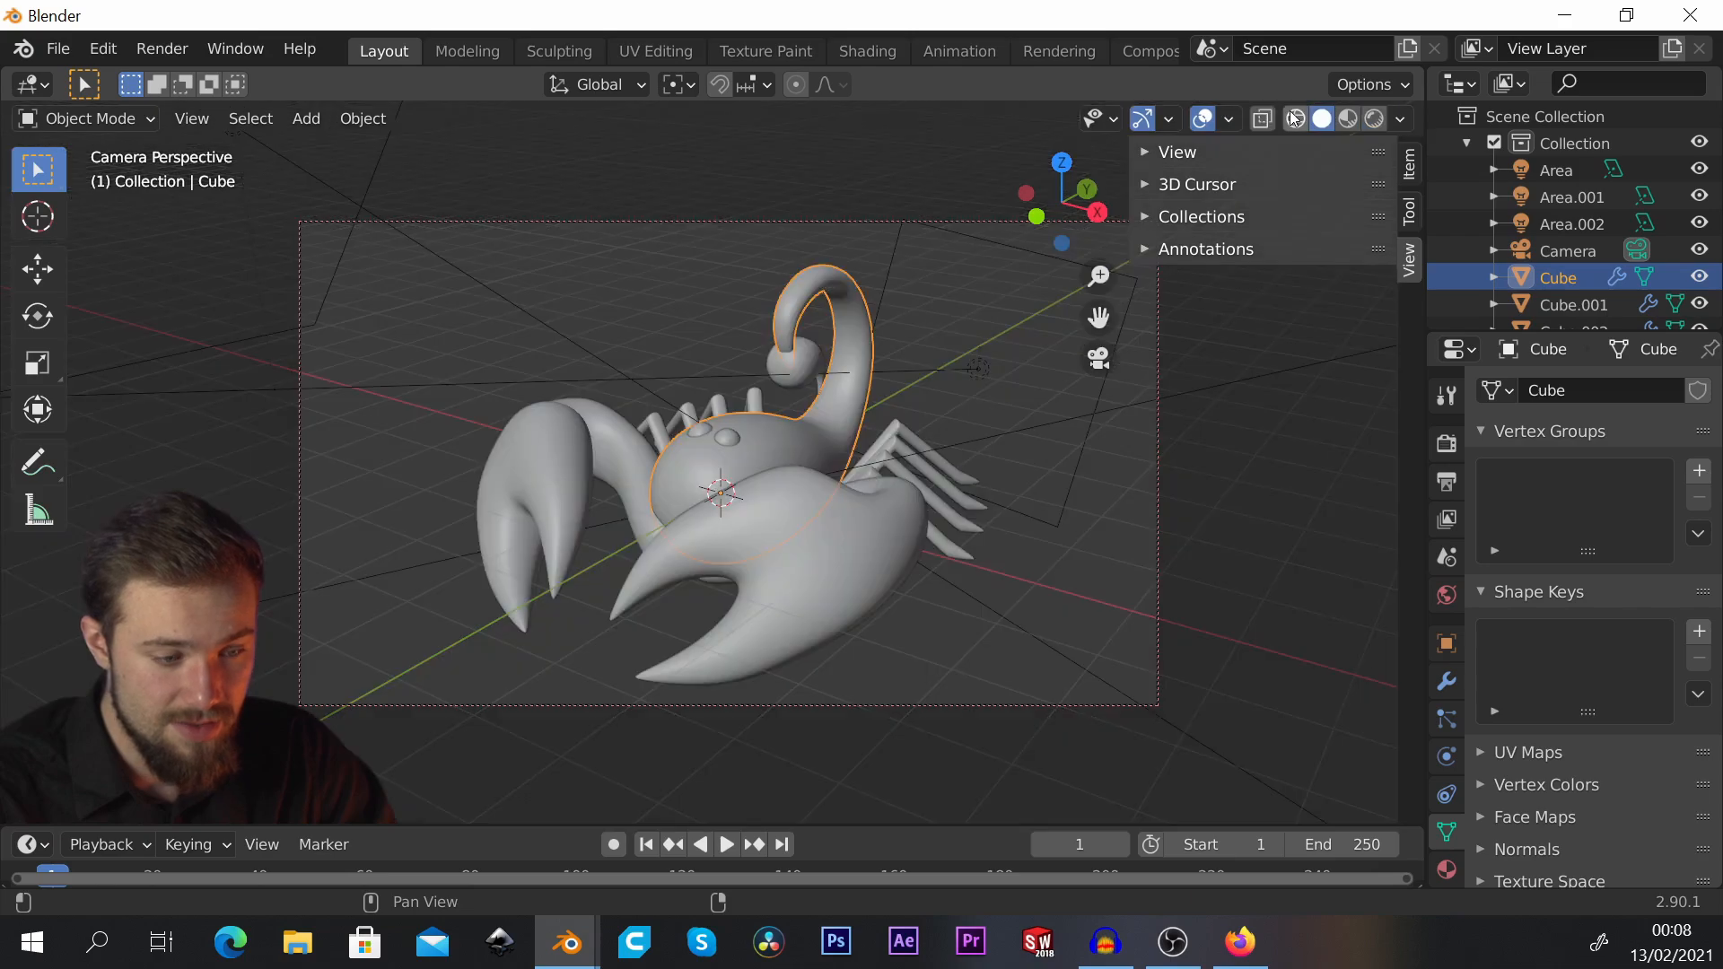
pyautogui.click(906, 374)
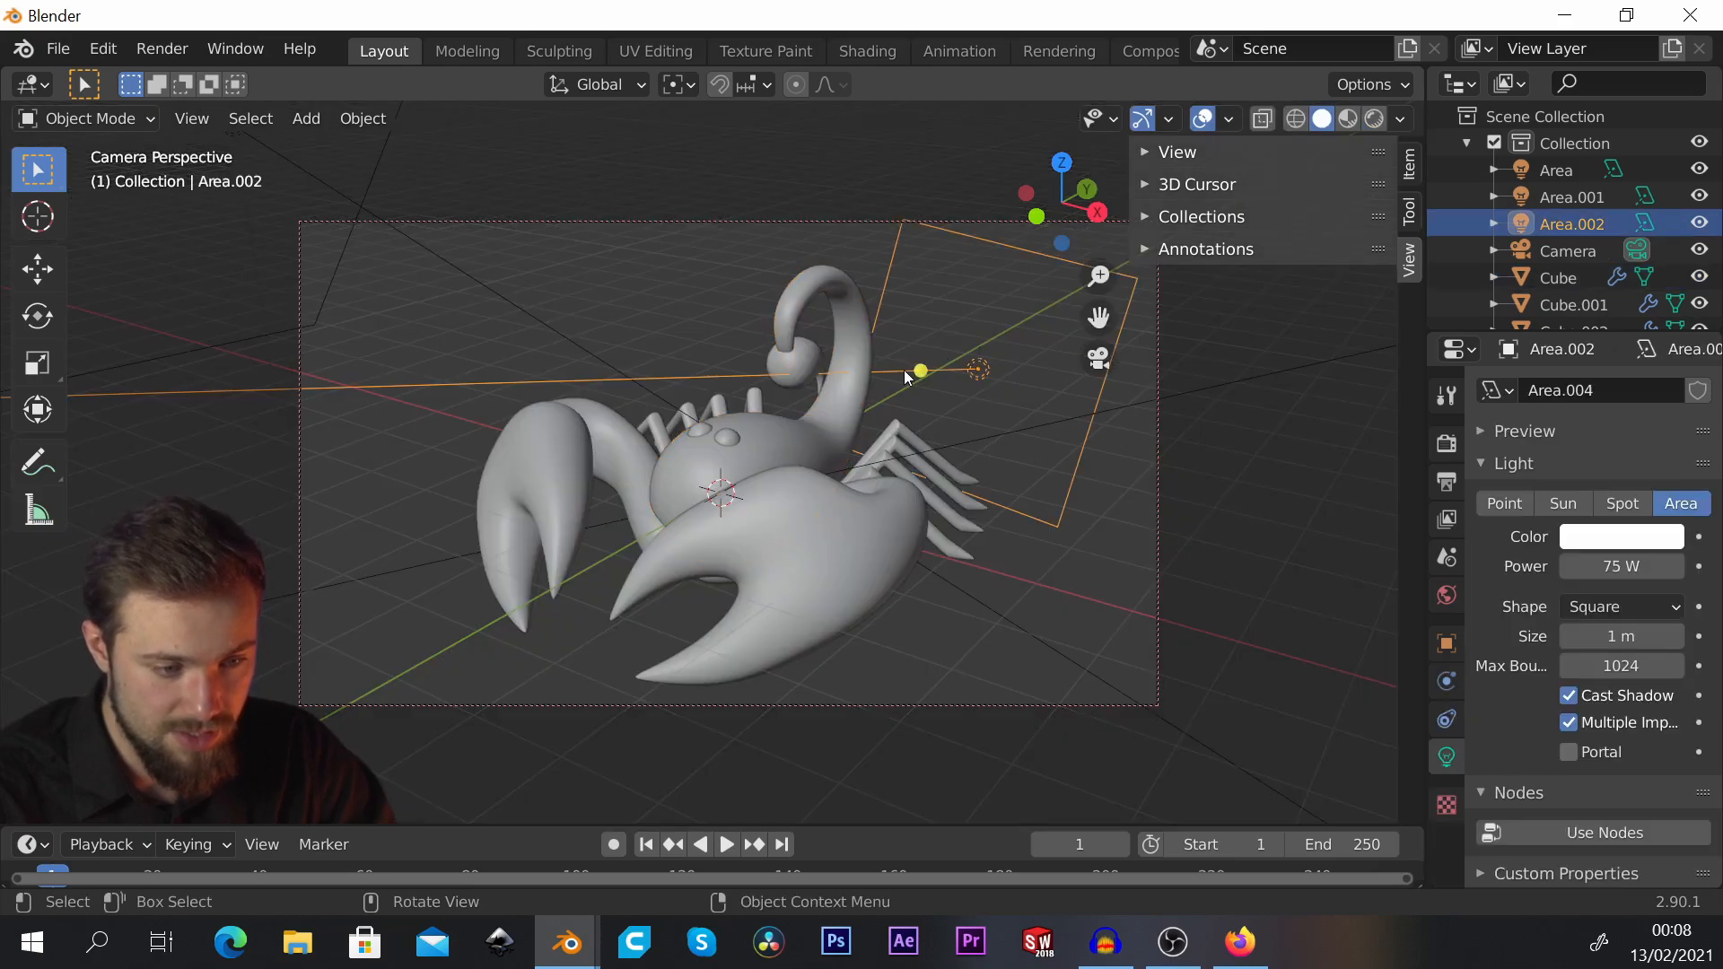
pyautogui.click(1372, 121)
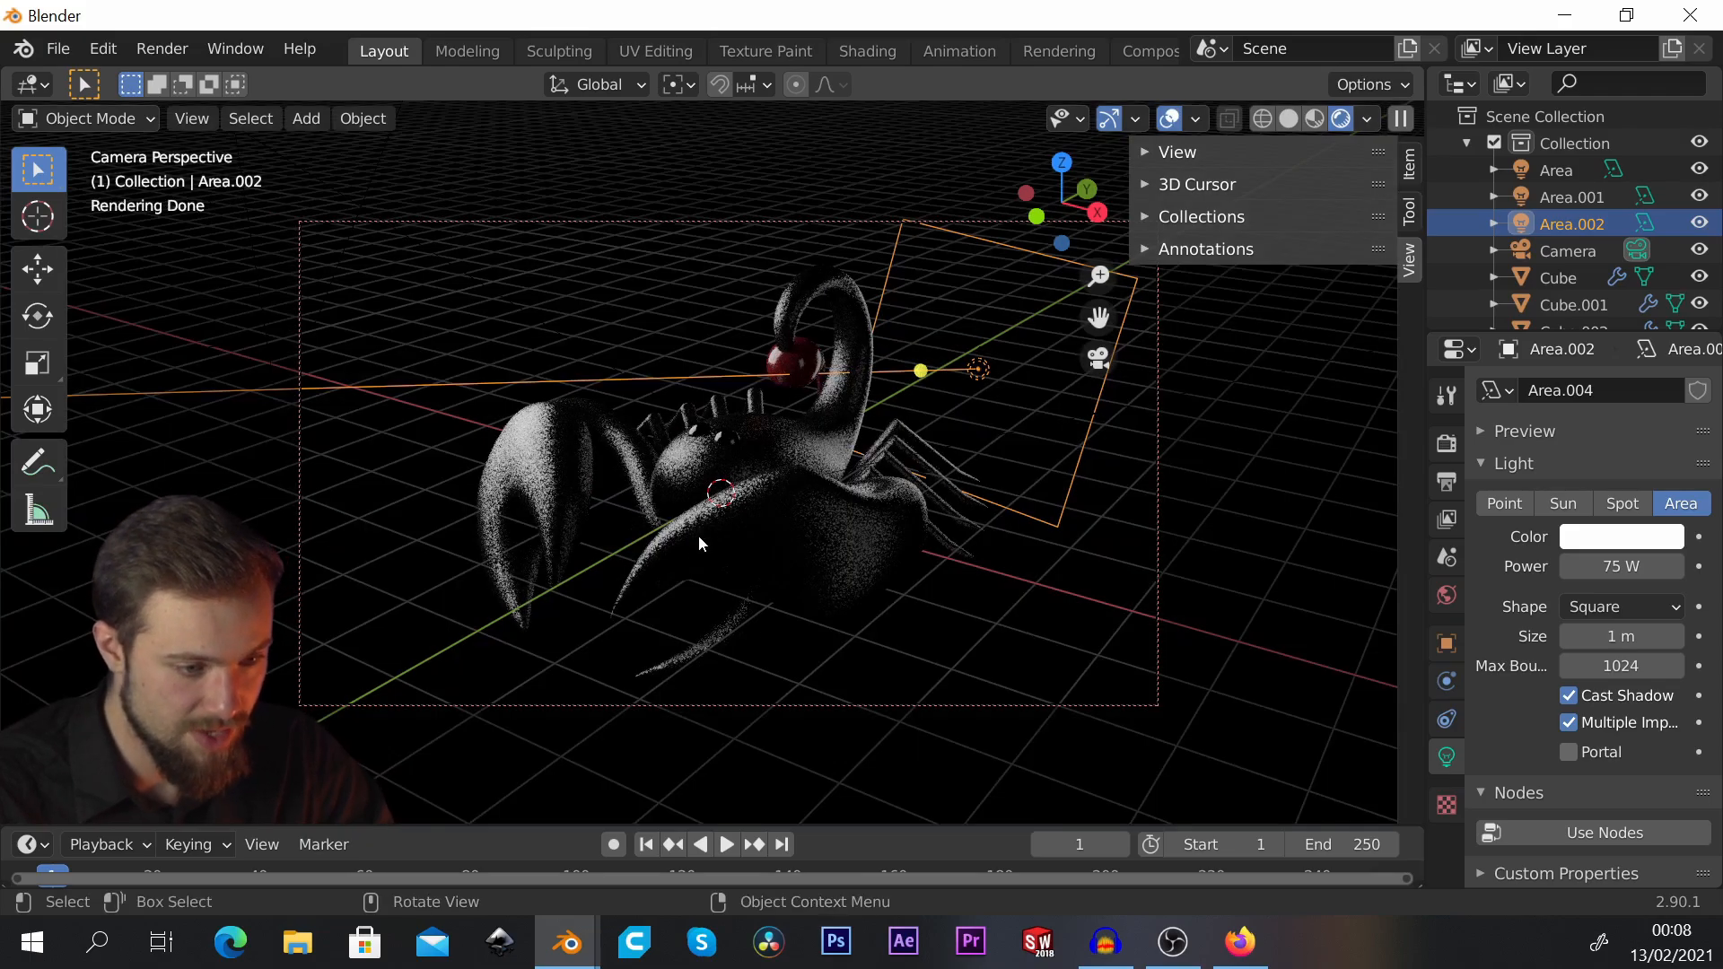
pyautogui.press('r')
pyautogui.press('r')
pyautogui.click(1064, 558)
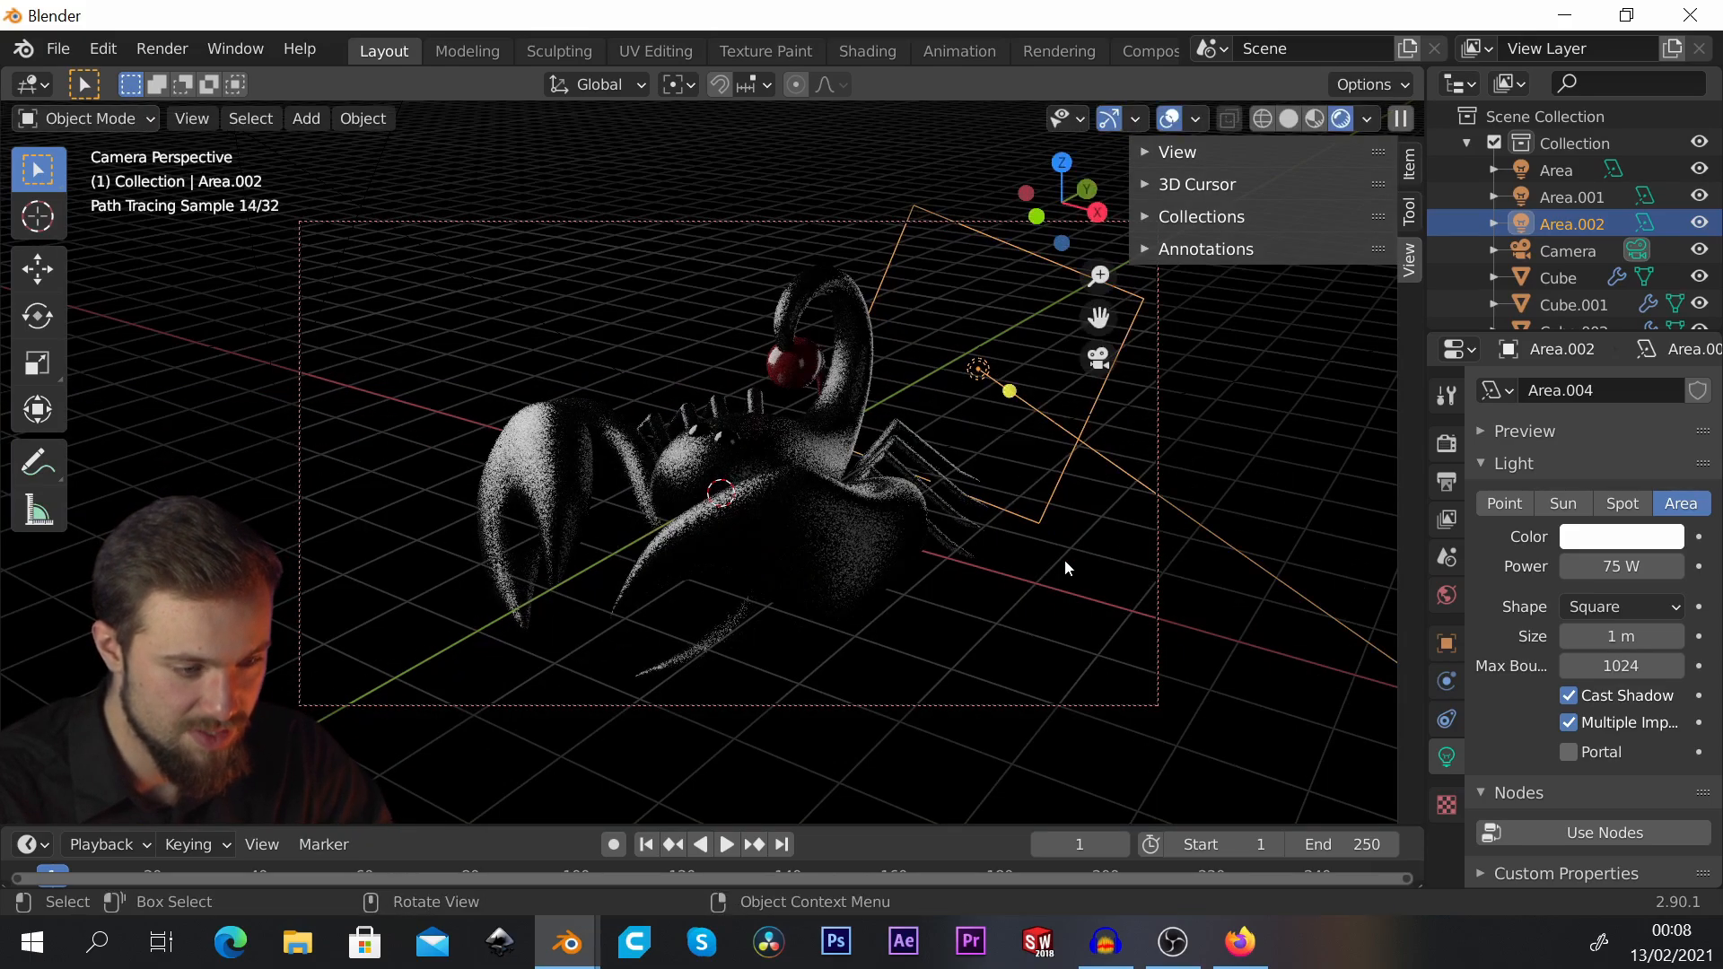
pyautogui.press('g')
pyautogui.click(837, 547)
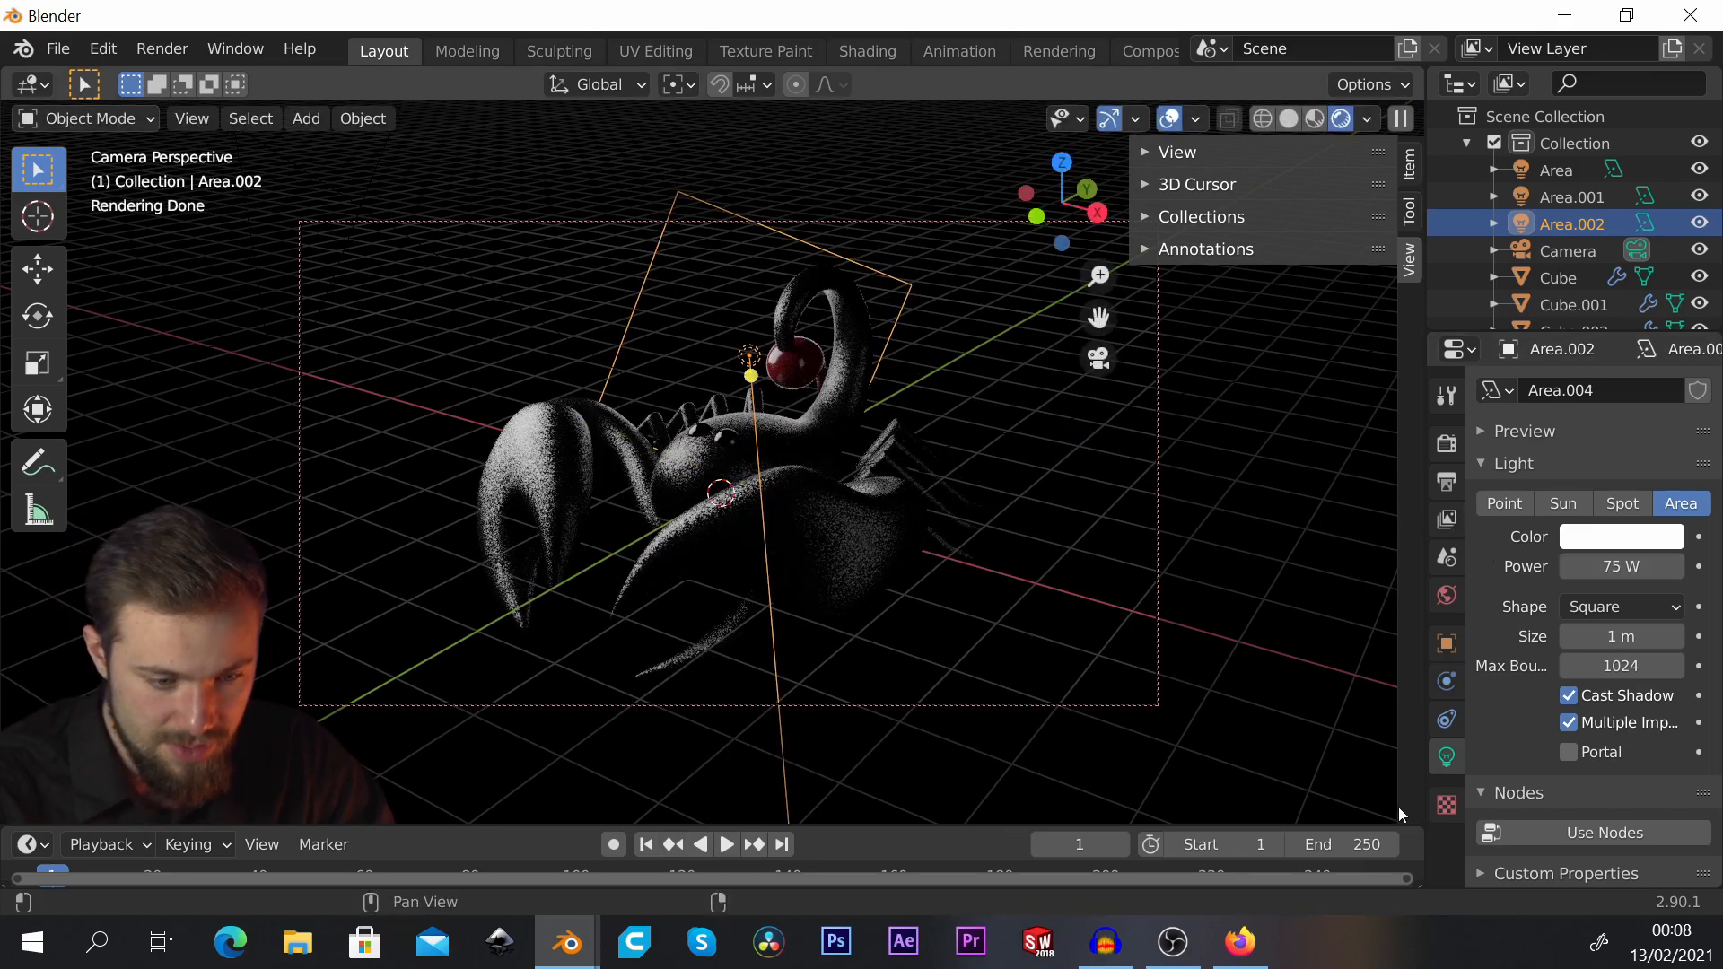
# Step: Tint the third area light light red and move it slightly lower behind the scorpion
pyautogui.click(1612, 538)
pyautogui.moveTo(1551, 310); pyautogui.dragTo(1549, 333)
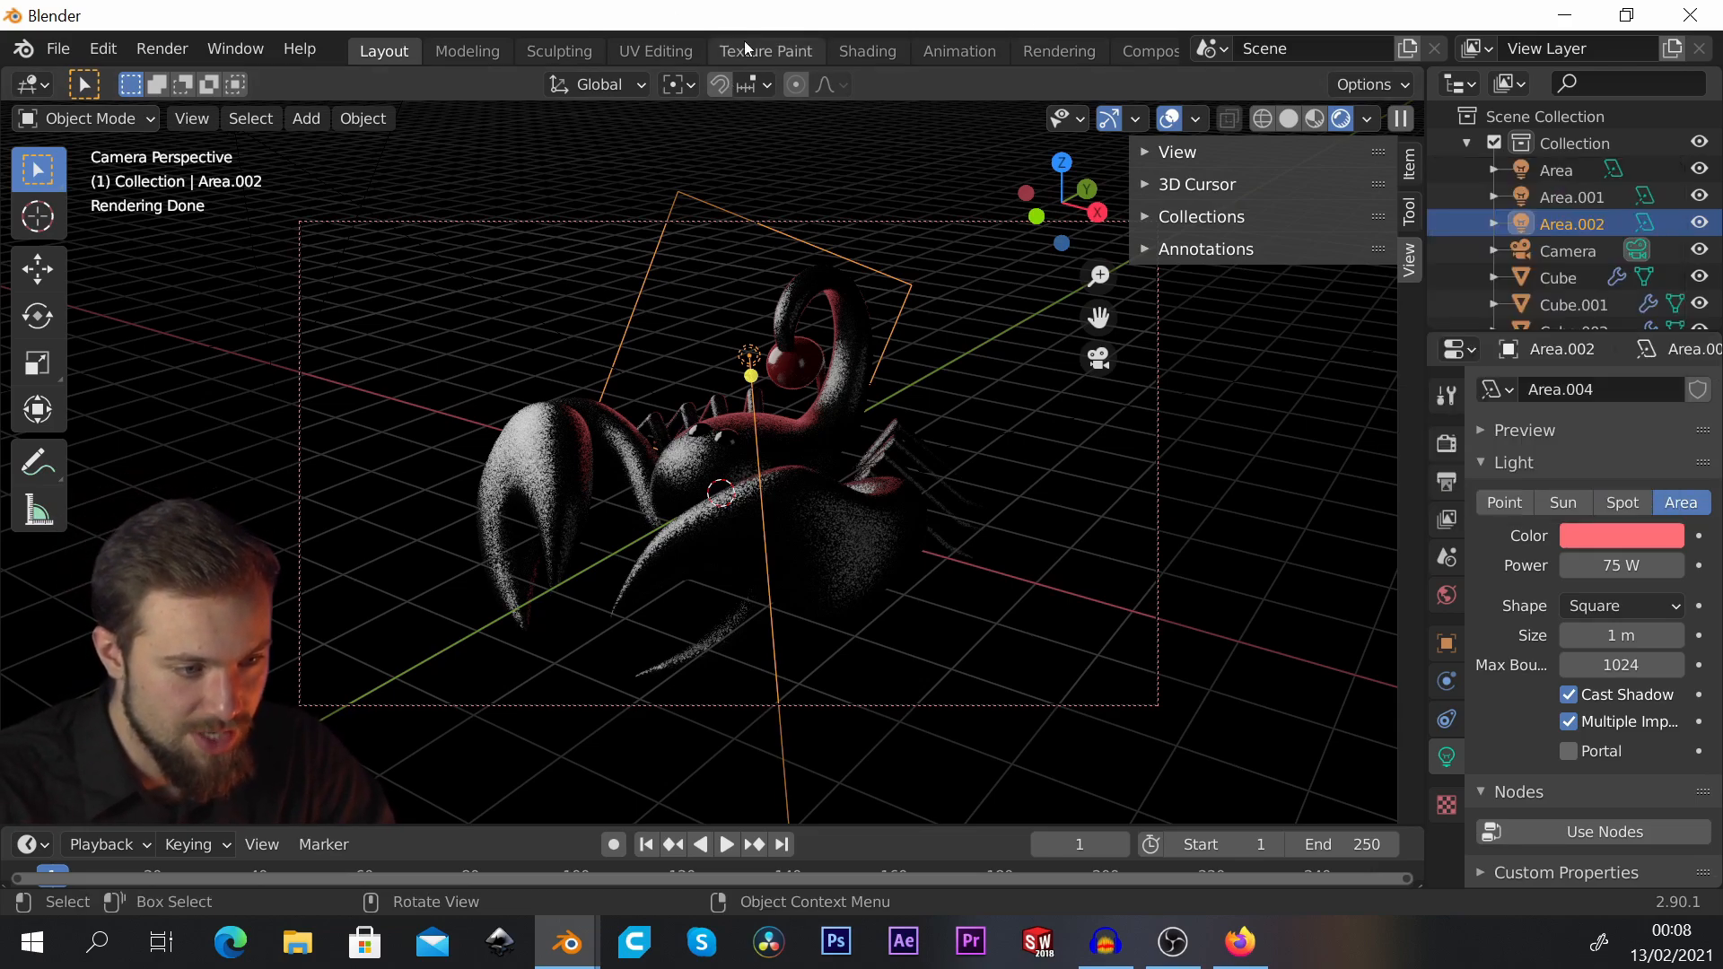
pyautogui.press('g')
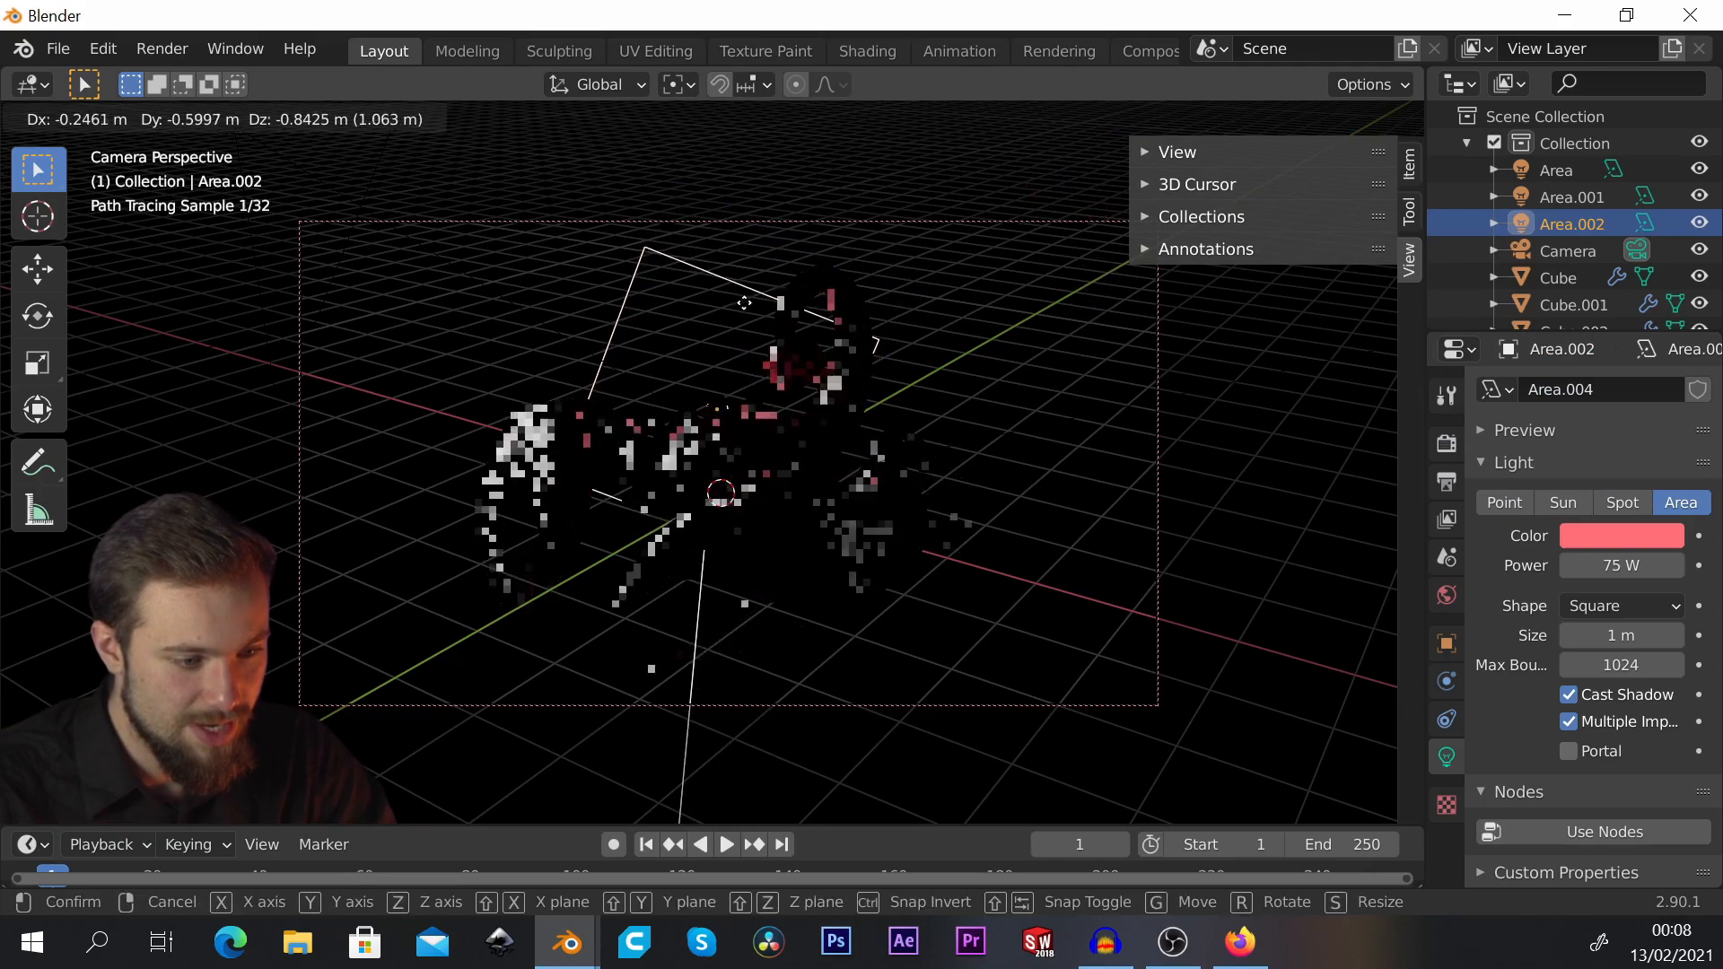
pyautogui.click(777, 289)
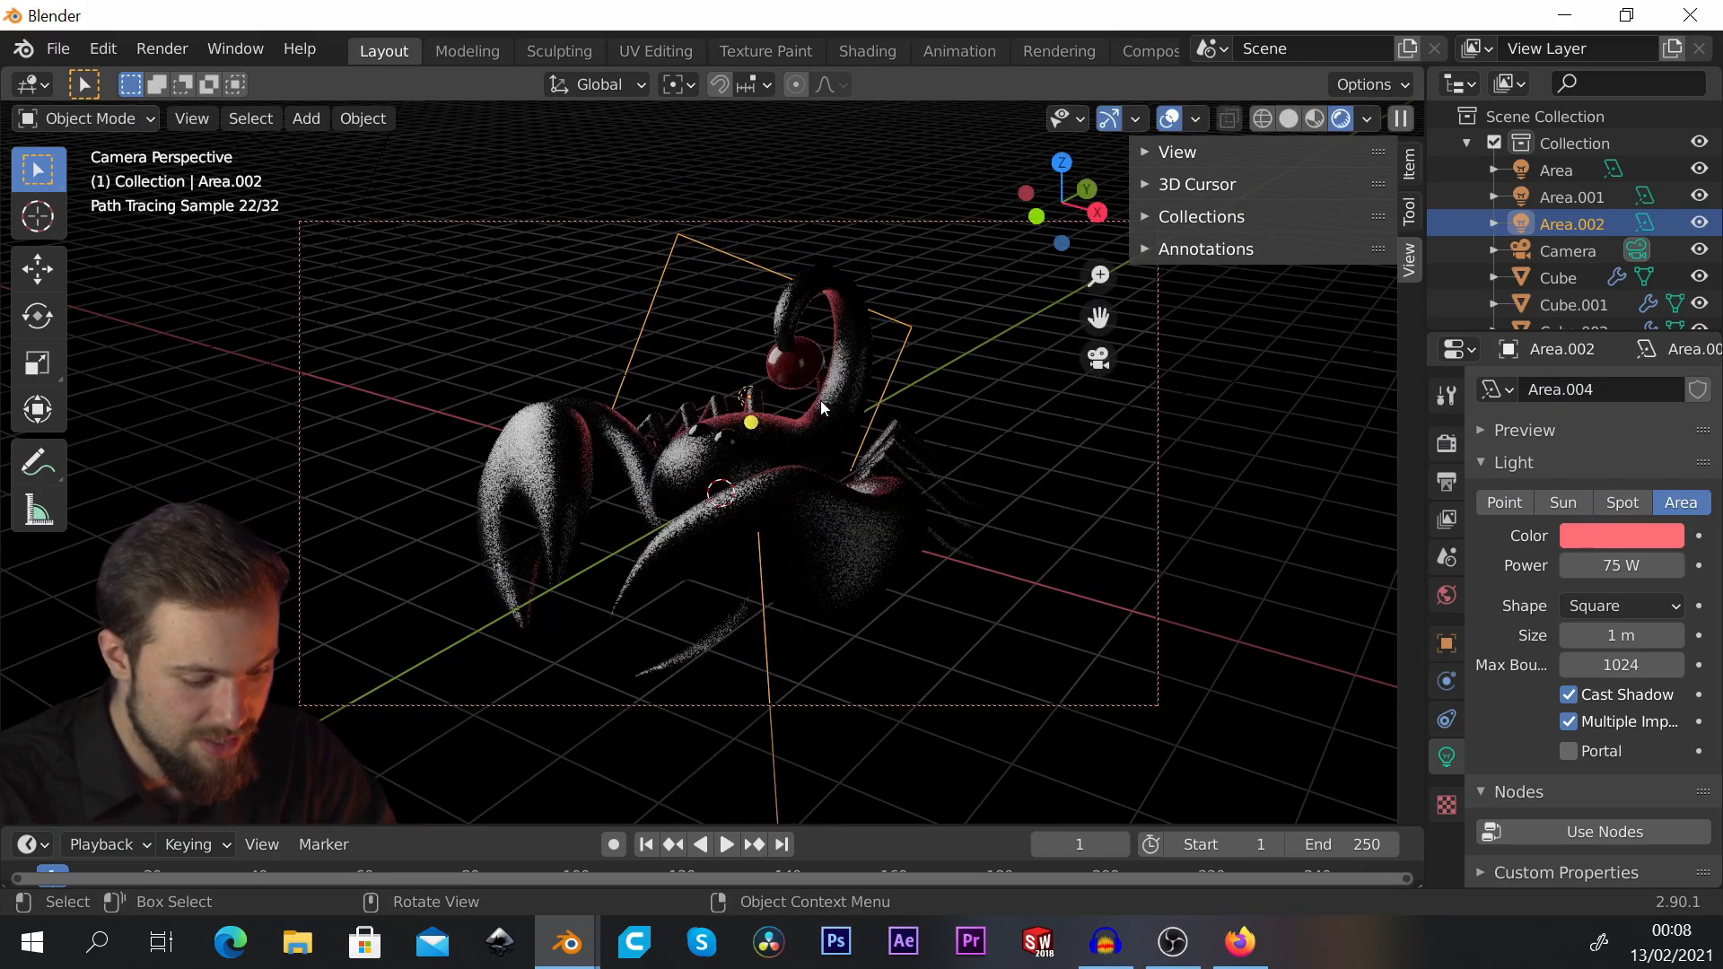
# Step: Fine-tune the red area light's rotation and adjust its power
pyautogui.press('r')
pyautogui.press('r')
pyautogui.click(823, 427)
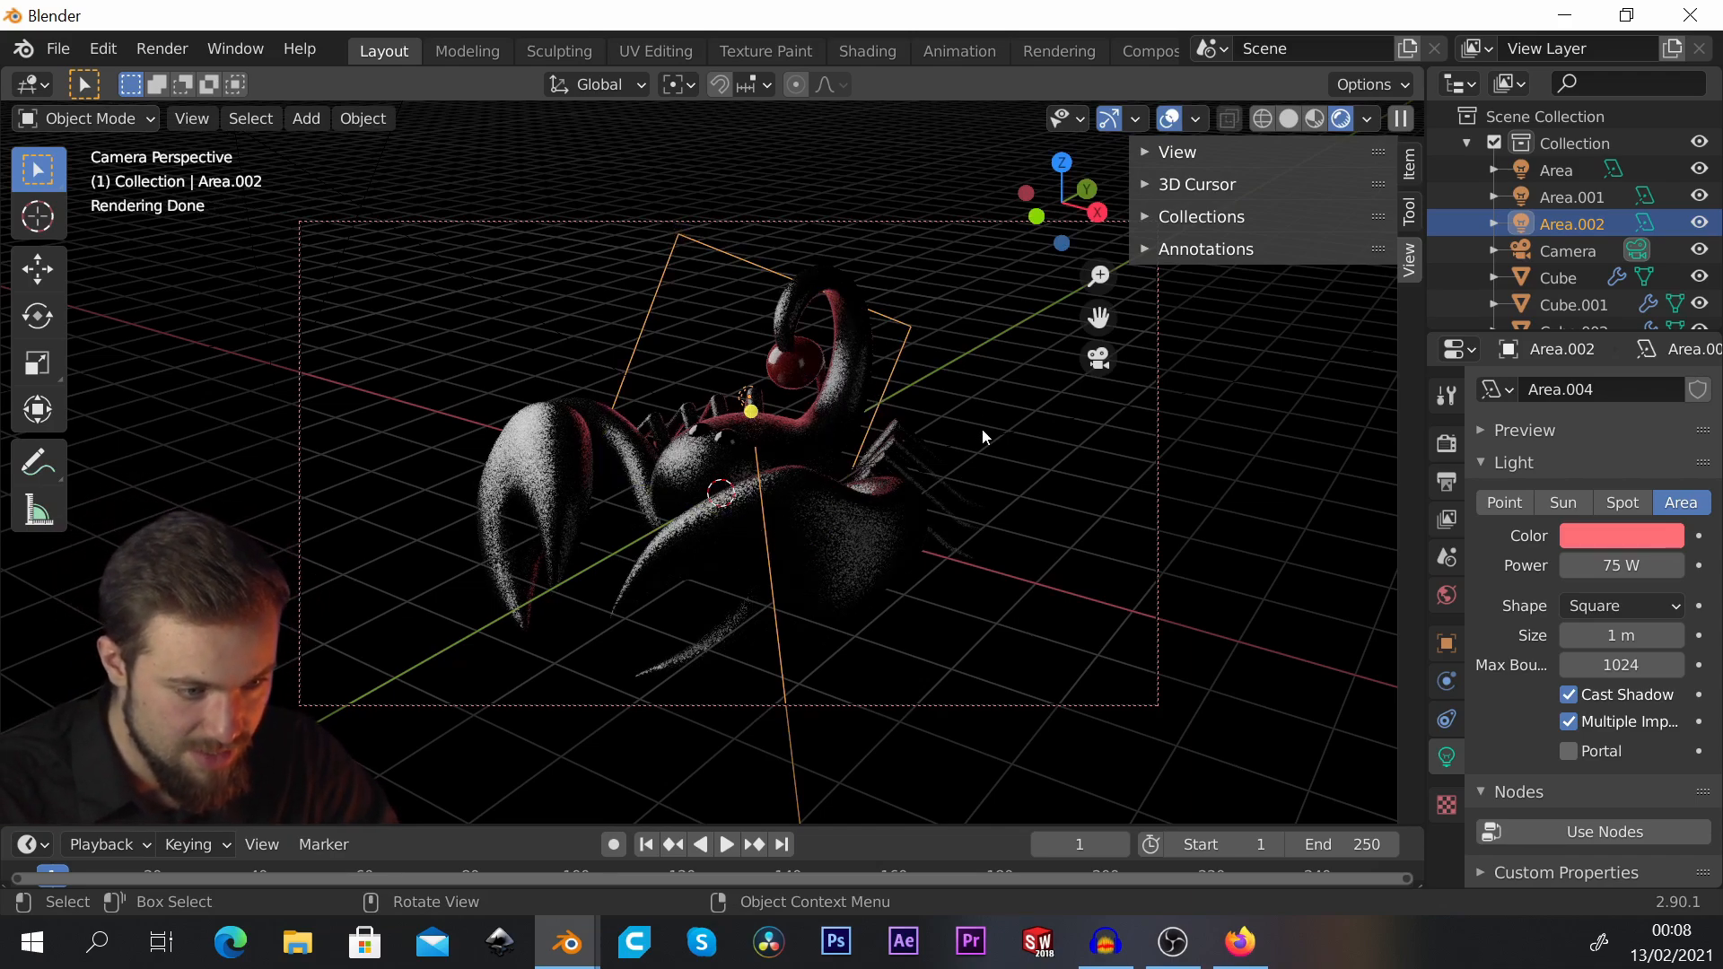
pyautogui.moveTo(1632, 565); pyautogui.dragTo(1678, 565)
pyautogui.click(725, 412)
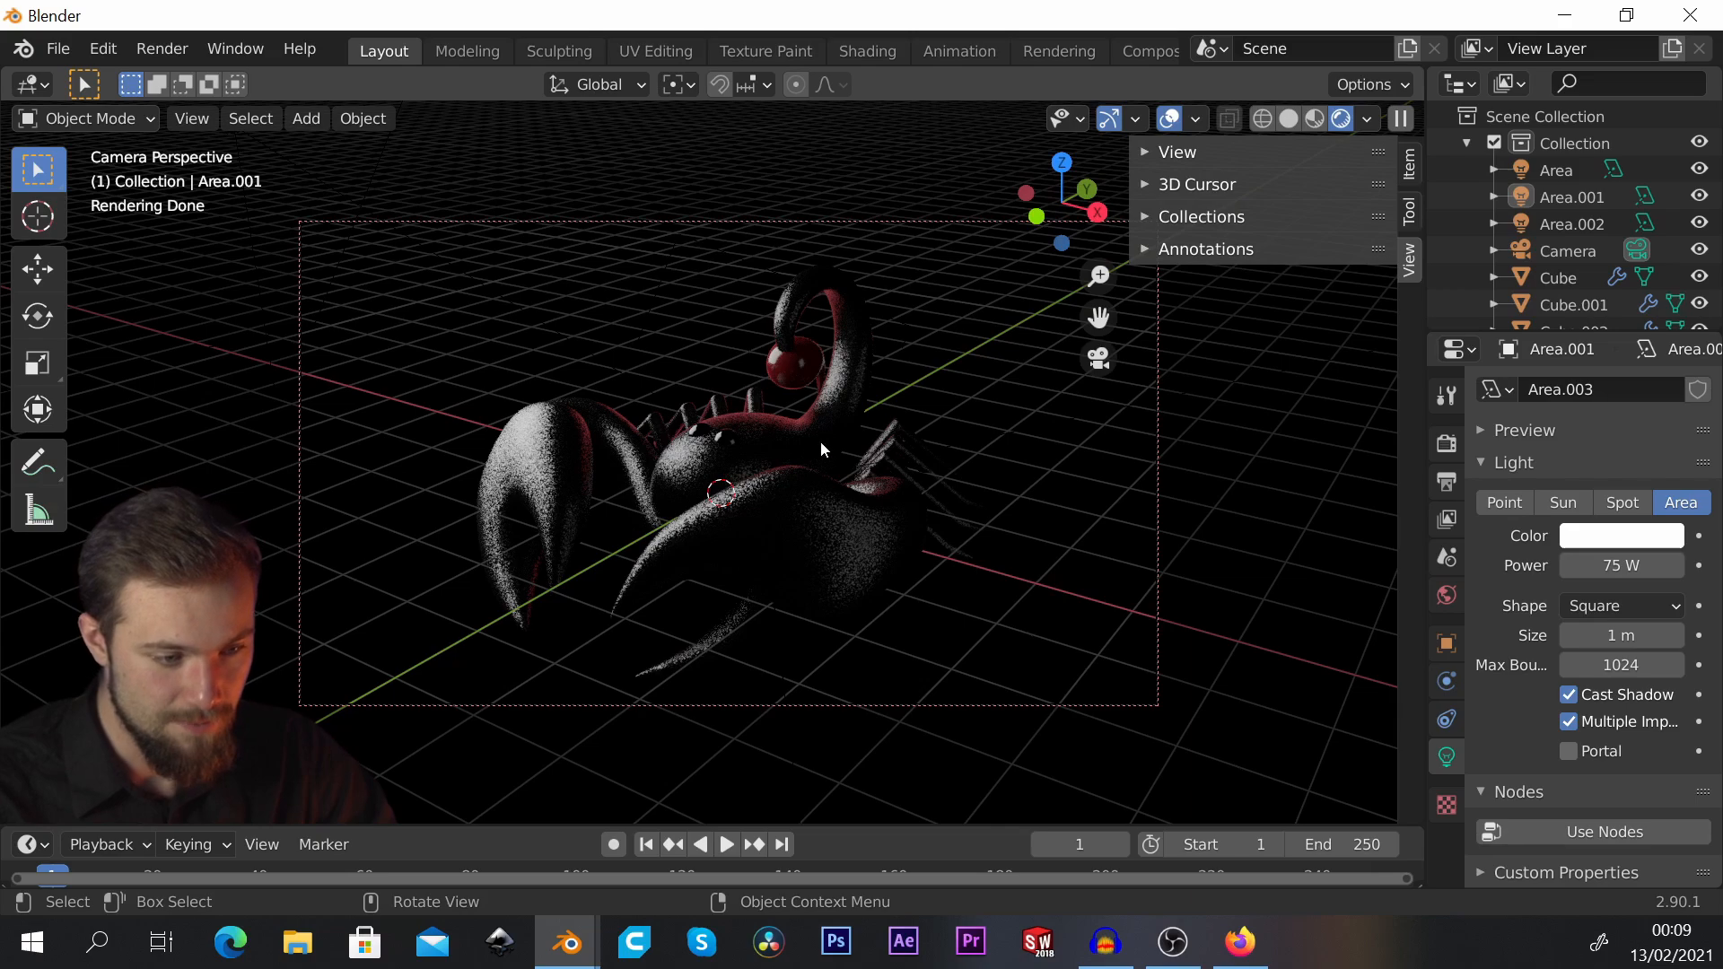
pyautogui.click(813, 370)
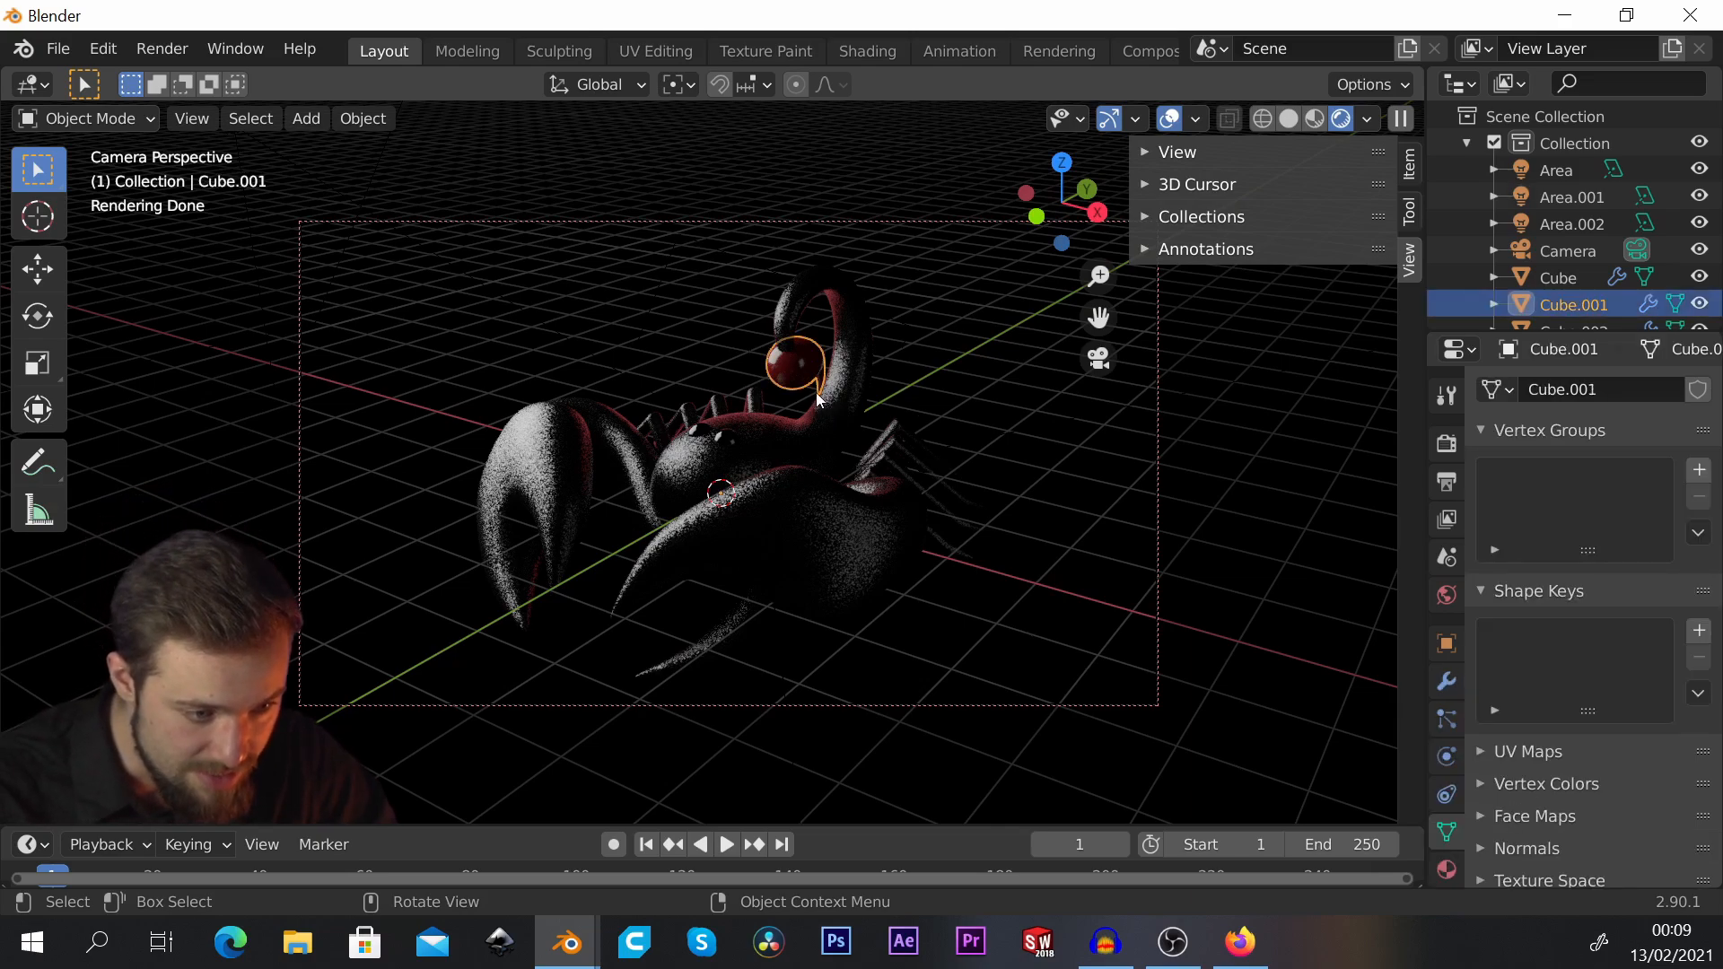
pyautogui.click(955, 384)
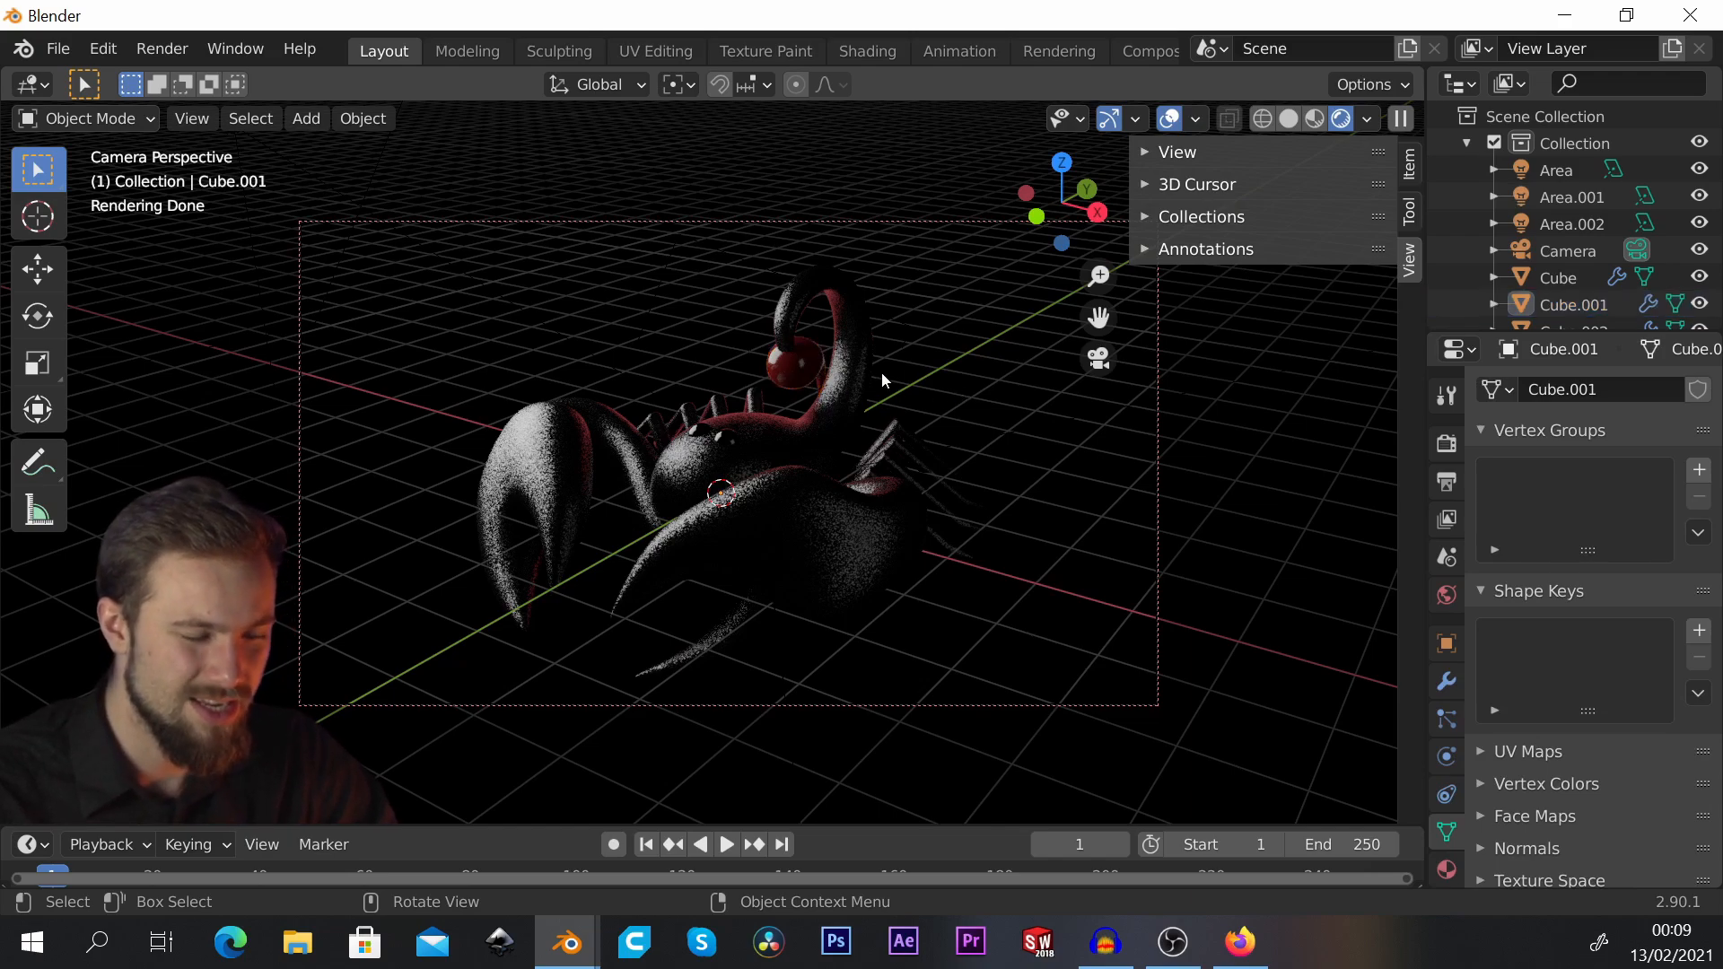
# Step: Select the red stinger and open its mesh for editing in right orthographic view
pyautogui.click(797, 375)
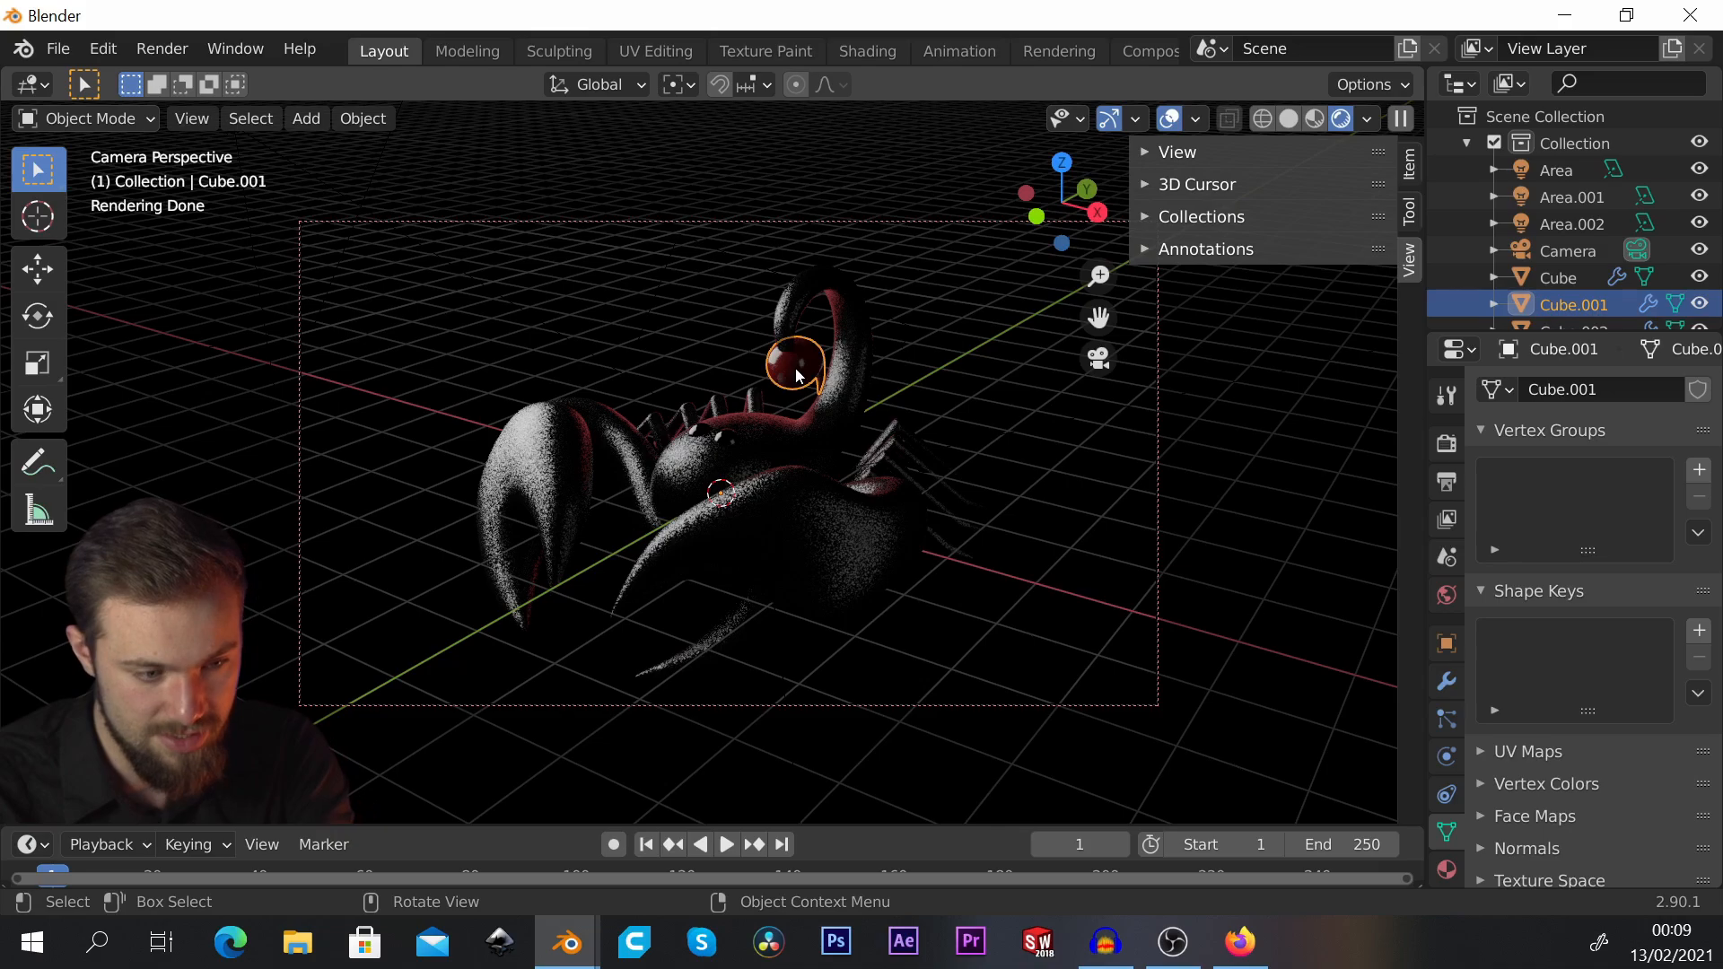
pyautogui.press('KP_3')
pyautogui.scroll(6, 795, 368)
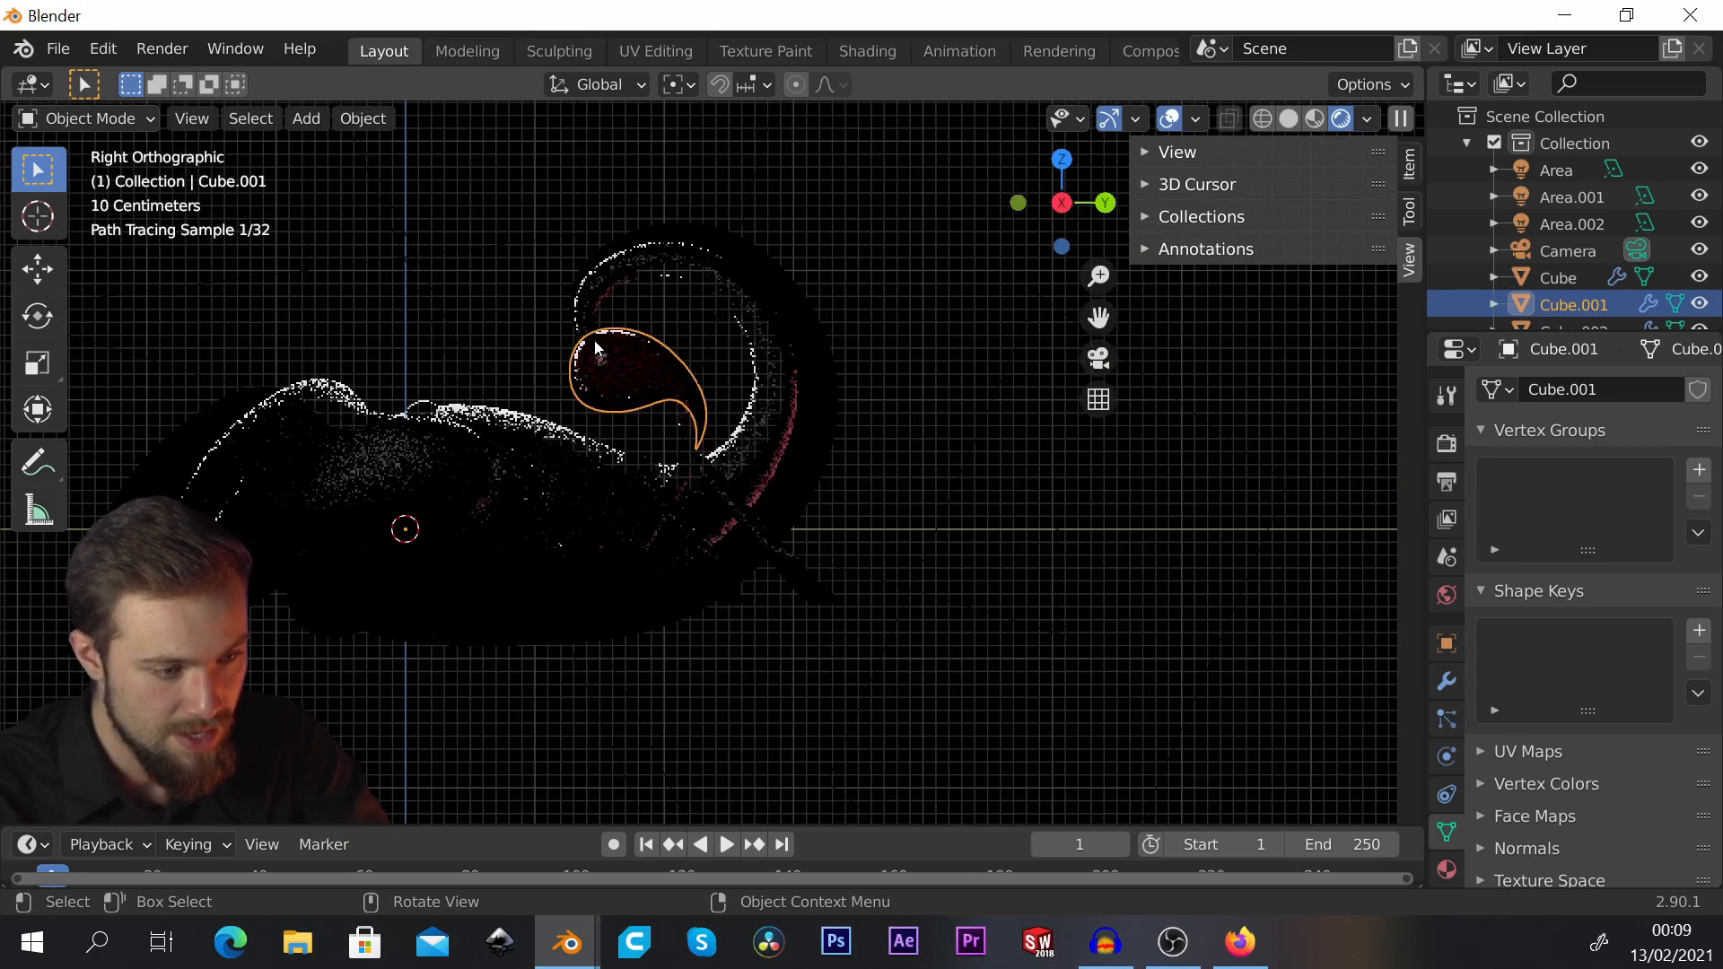
pyautogui.press('r')
pyautogui.rightClick(756, 472)
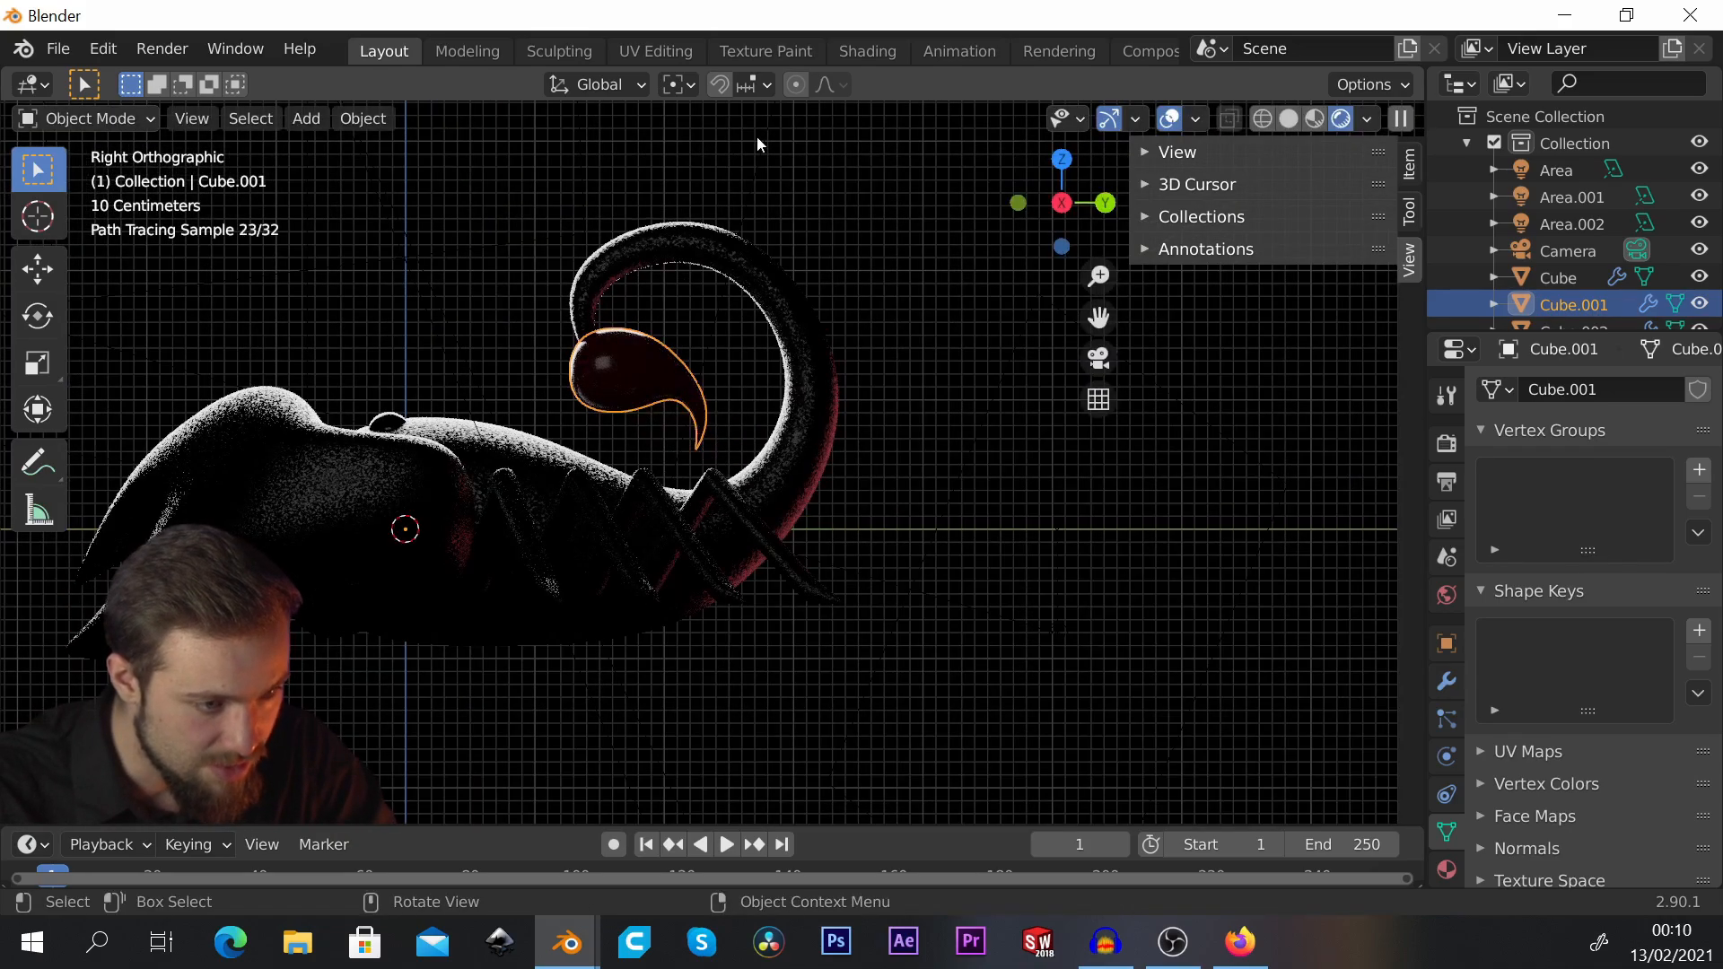
pyautogui.scroll(-1, 728, 407)
pyautogui.scroll(1, 548, 375)
pyautogui.press('Tab')
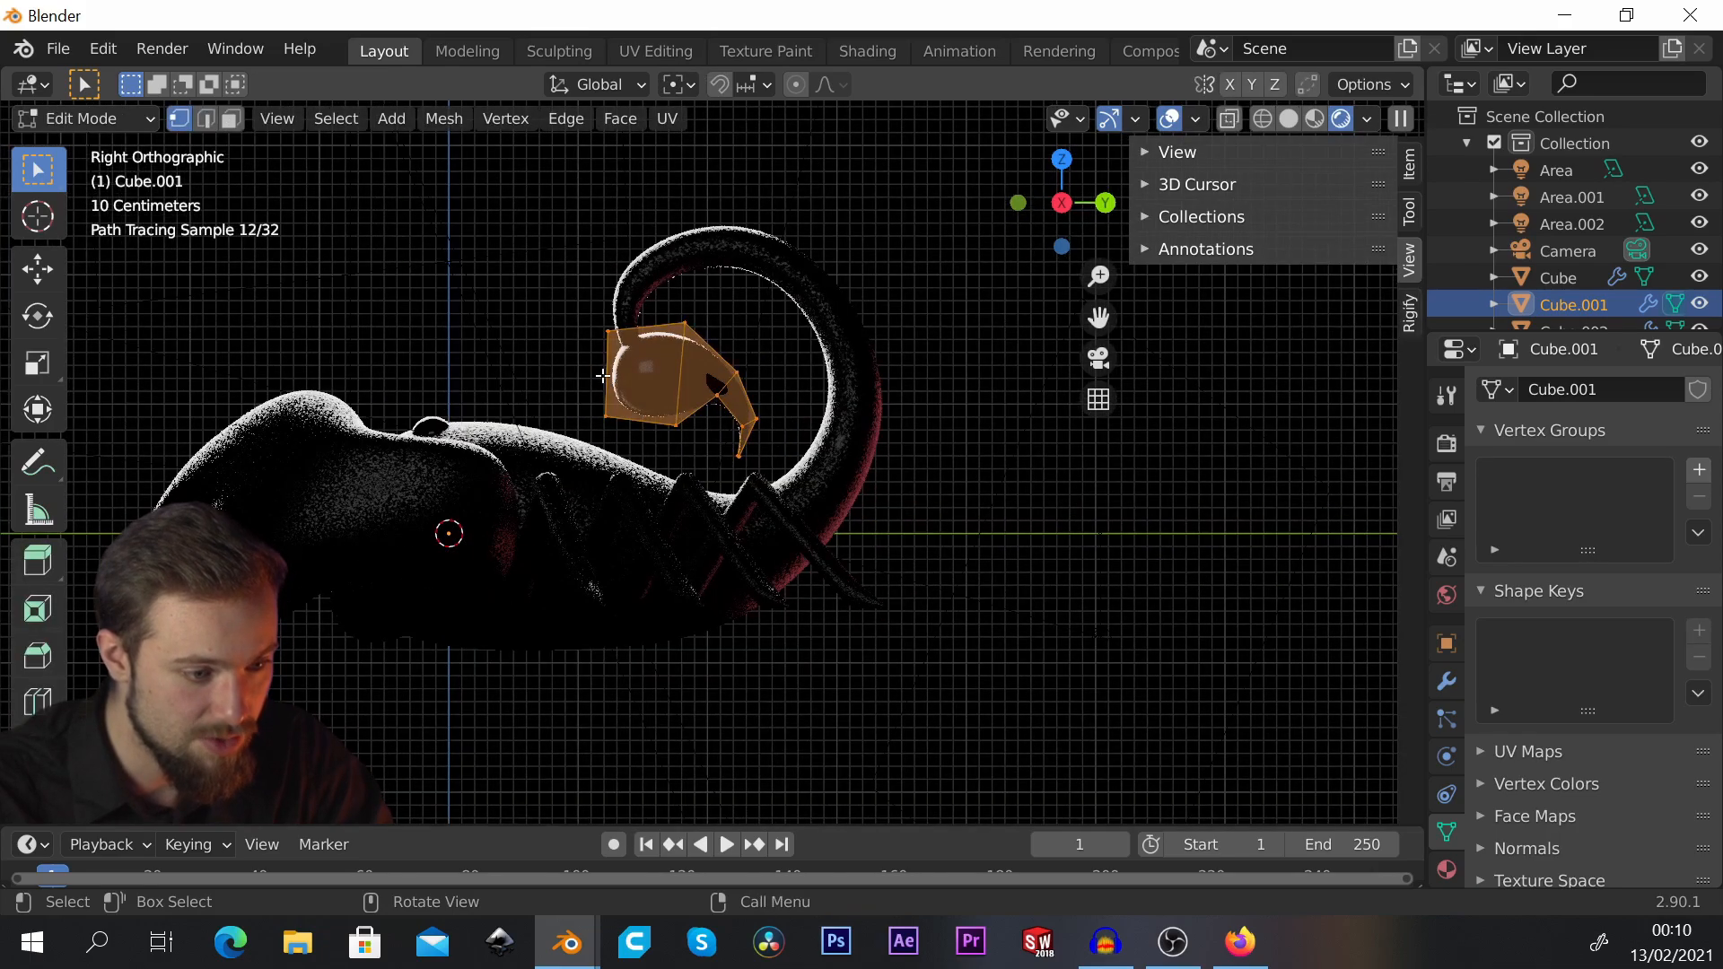
# Step: Select the stinger's whole mesh and rotate it clockwise in side view so its tip points down toward the body
pyautogui.scroll(-1, 728, 373)
pyautogui.scroll(2, 530, 363)
pyautogui.scroll(1, 710, 370)
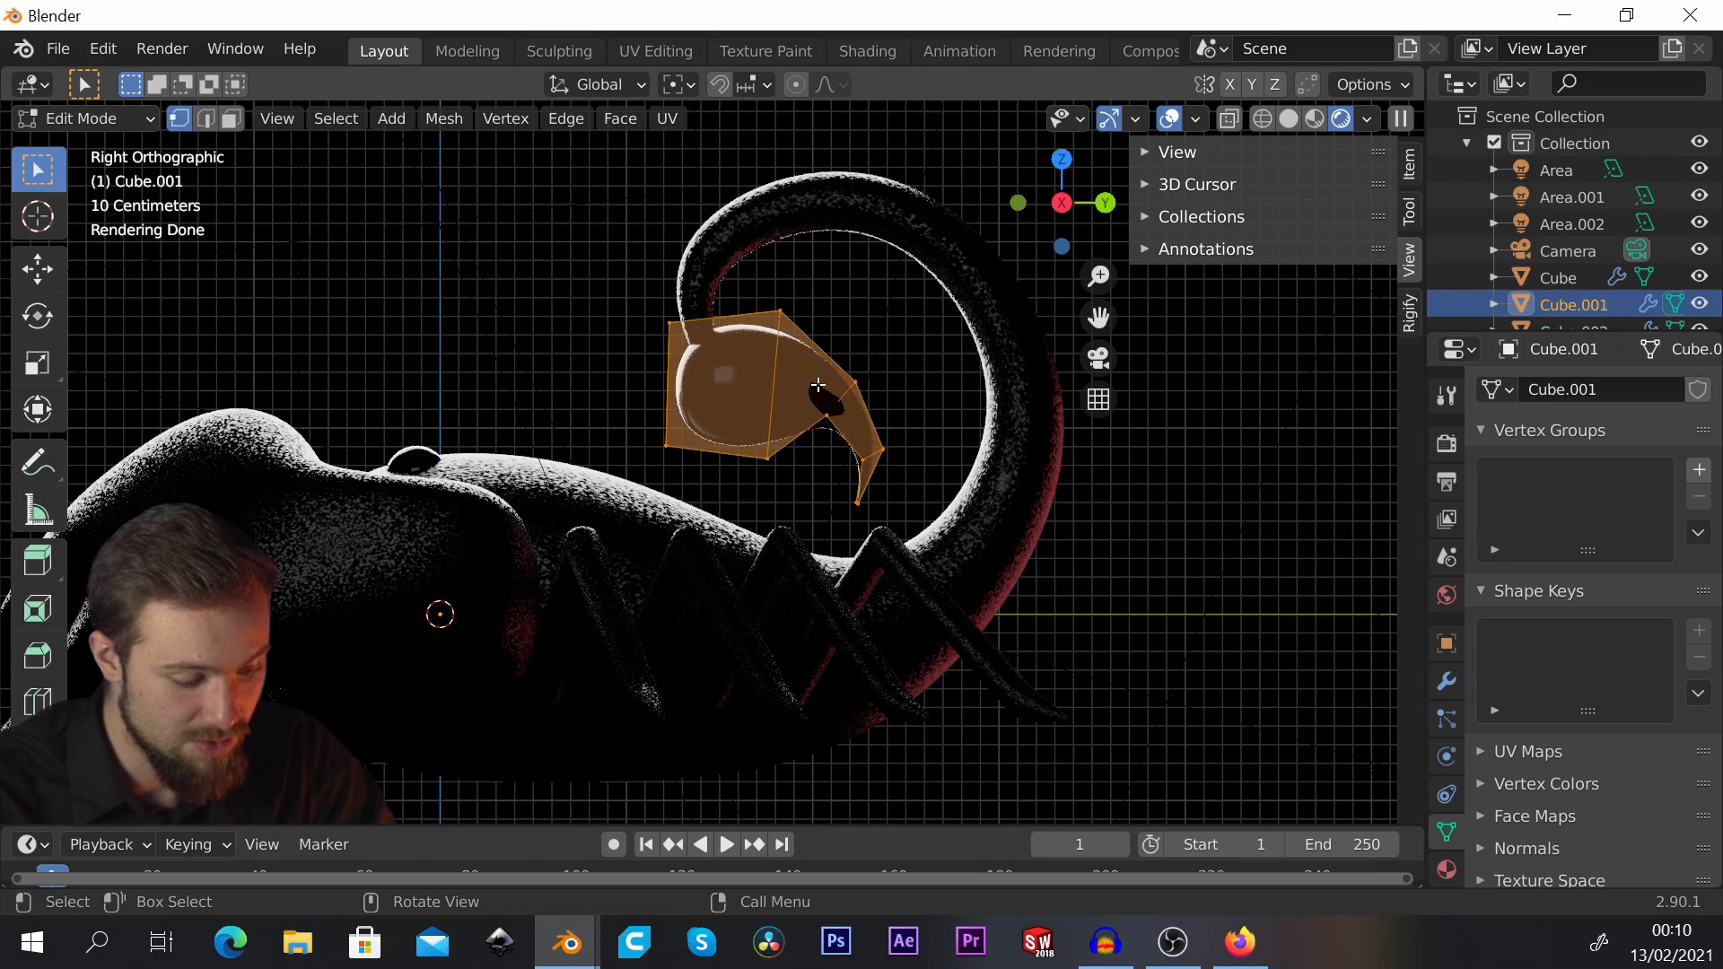
pyautogui.hotkey('alt', 'a')
pyautogui.press('a')
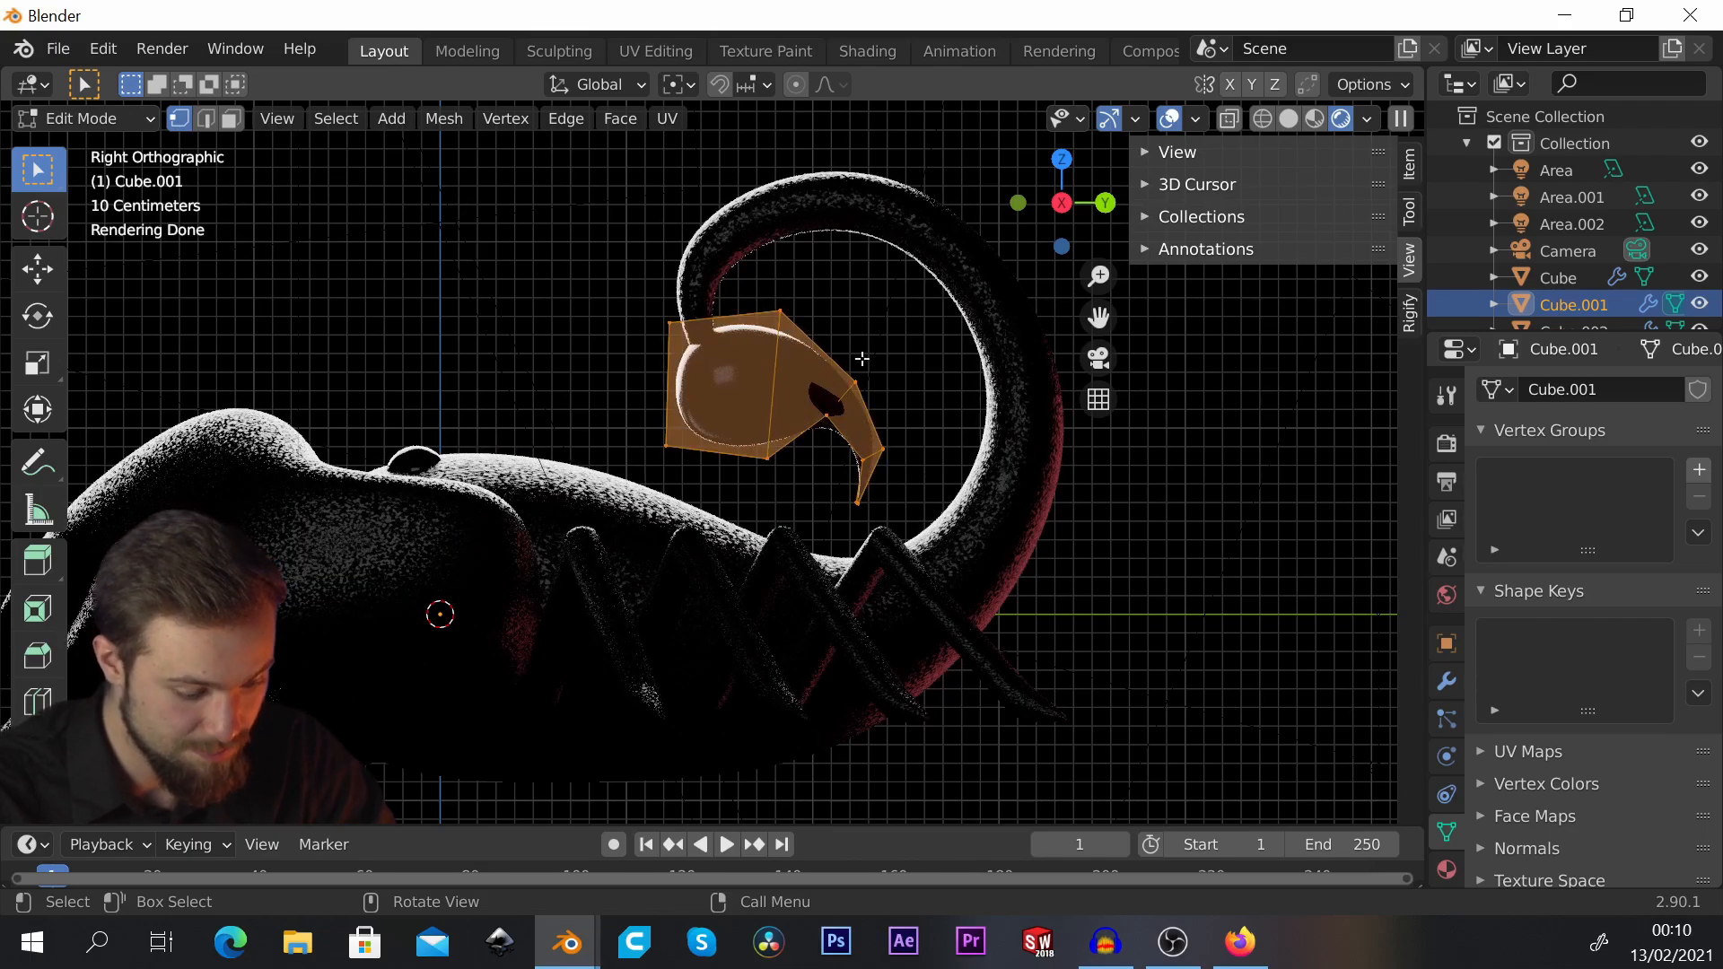
pyautogui.keyDown('shift'); pyautogui.moveTo(862, 359); pyautogui.dragTo(950, 370, button='middle'); pyautogui.keyUp('shift')
pyautogui.press('r')
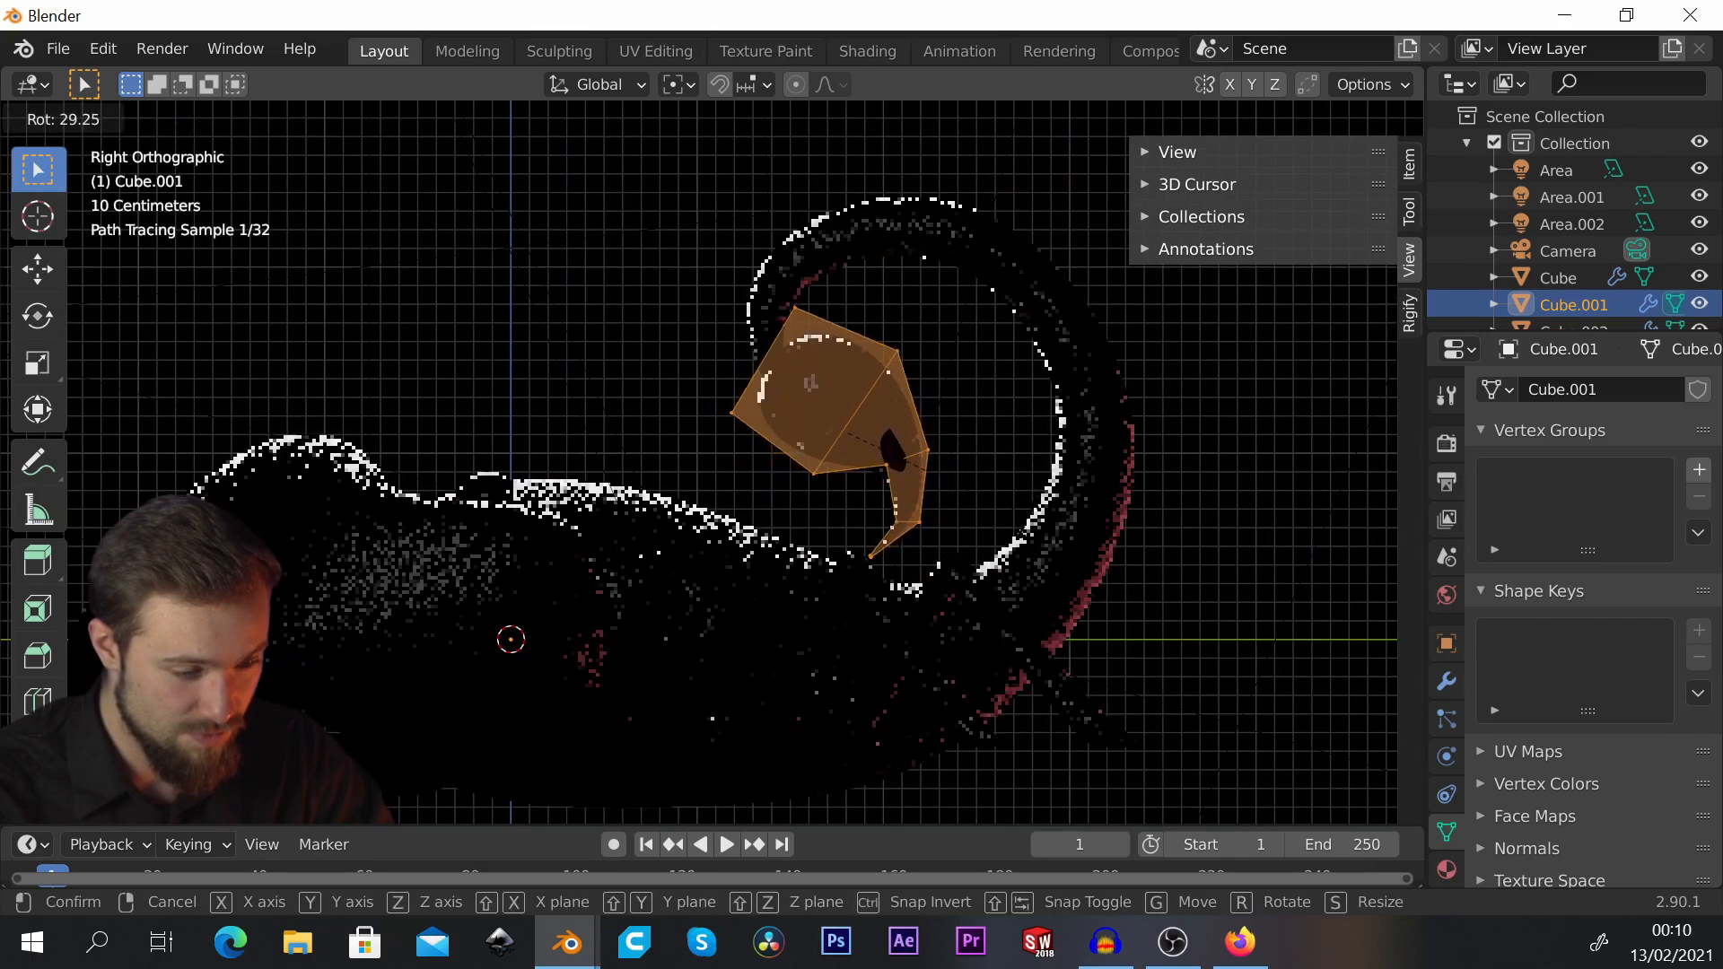
# Step: Move the stinger's whole mesh up and forward in side view until its bulb meets the end of the tail
pyautogui.press('g')
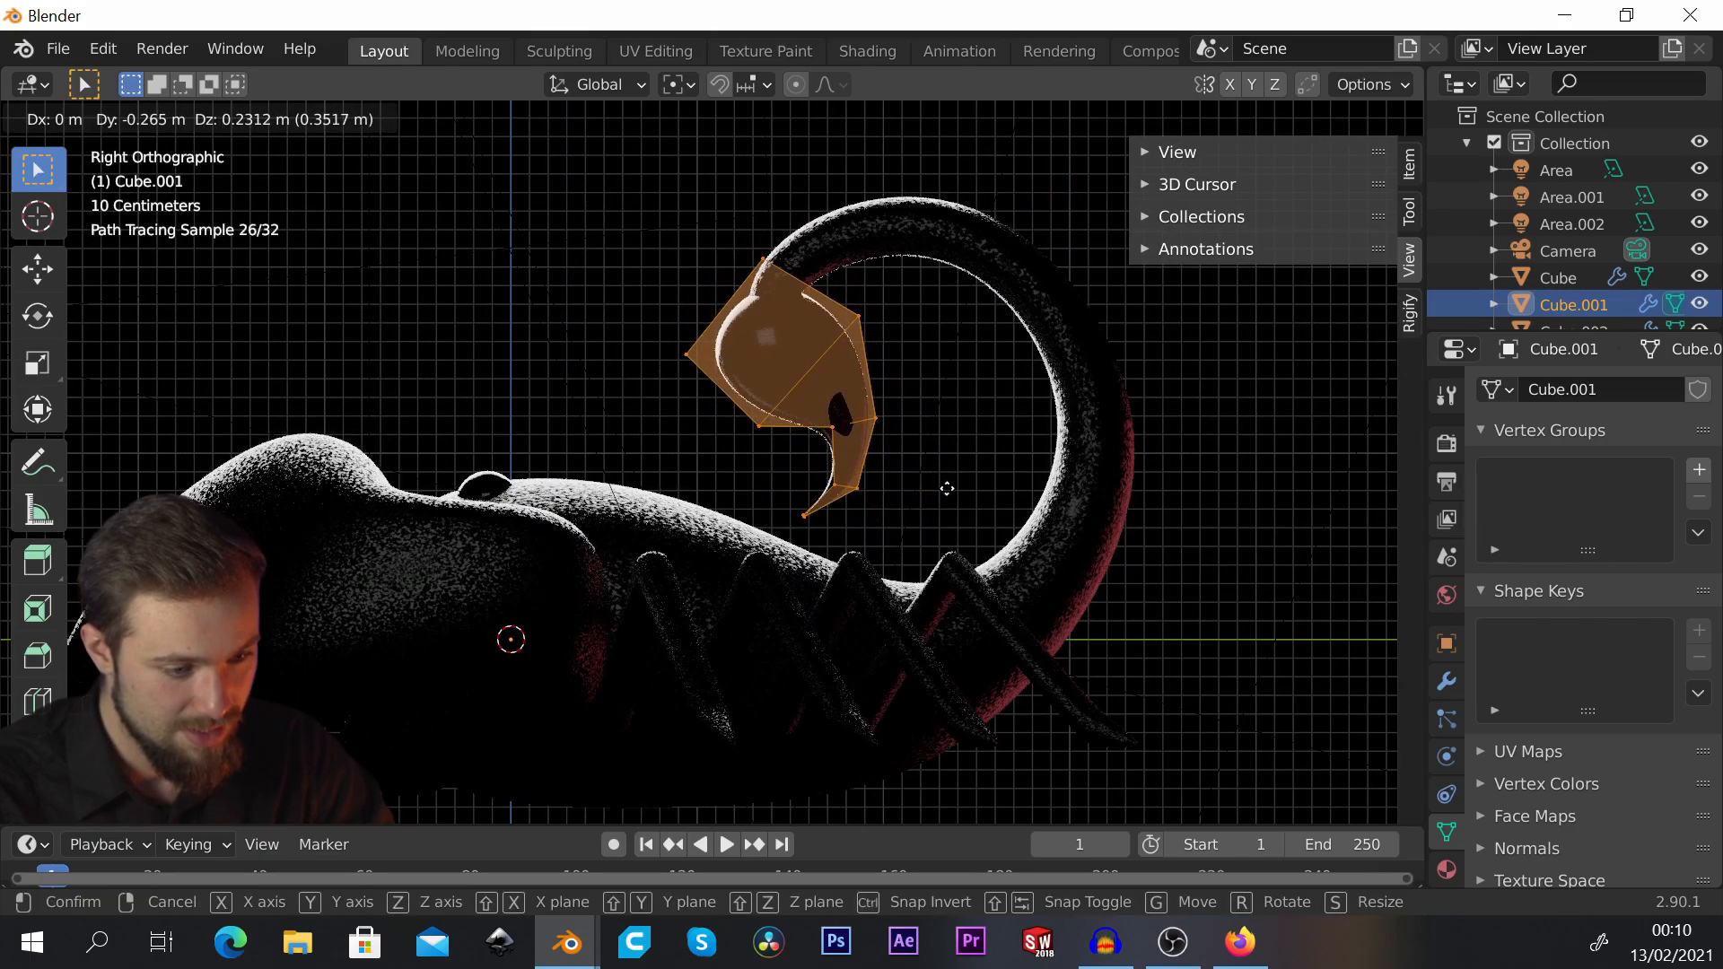
pyautogui.click(947, 488)
pyautogui.press('g')
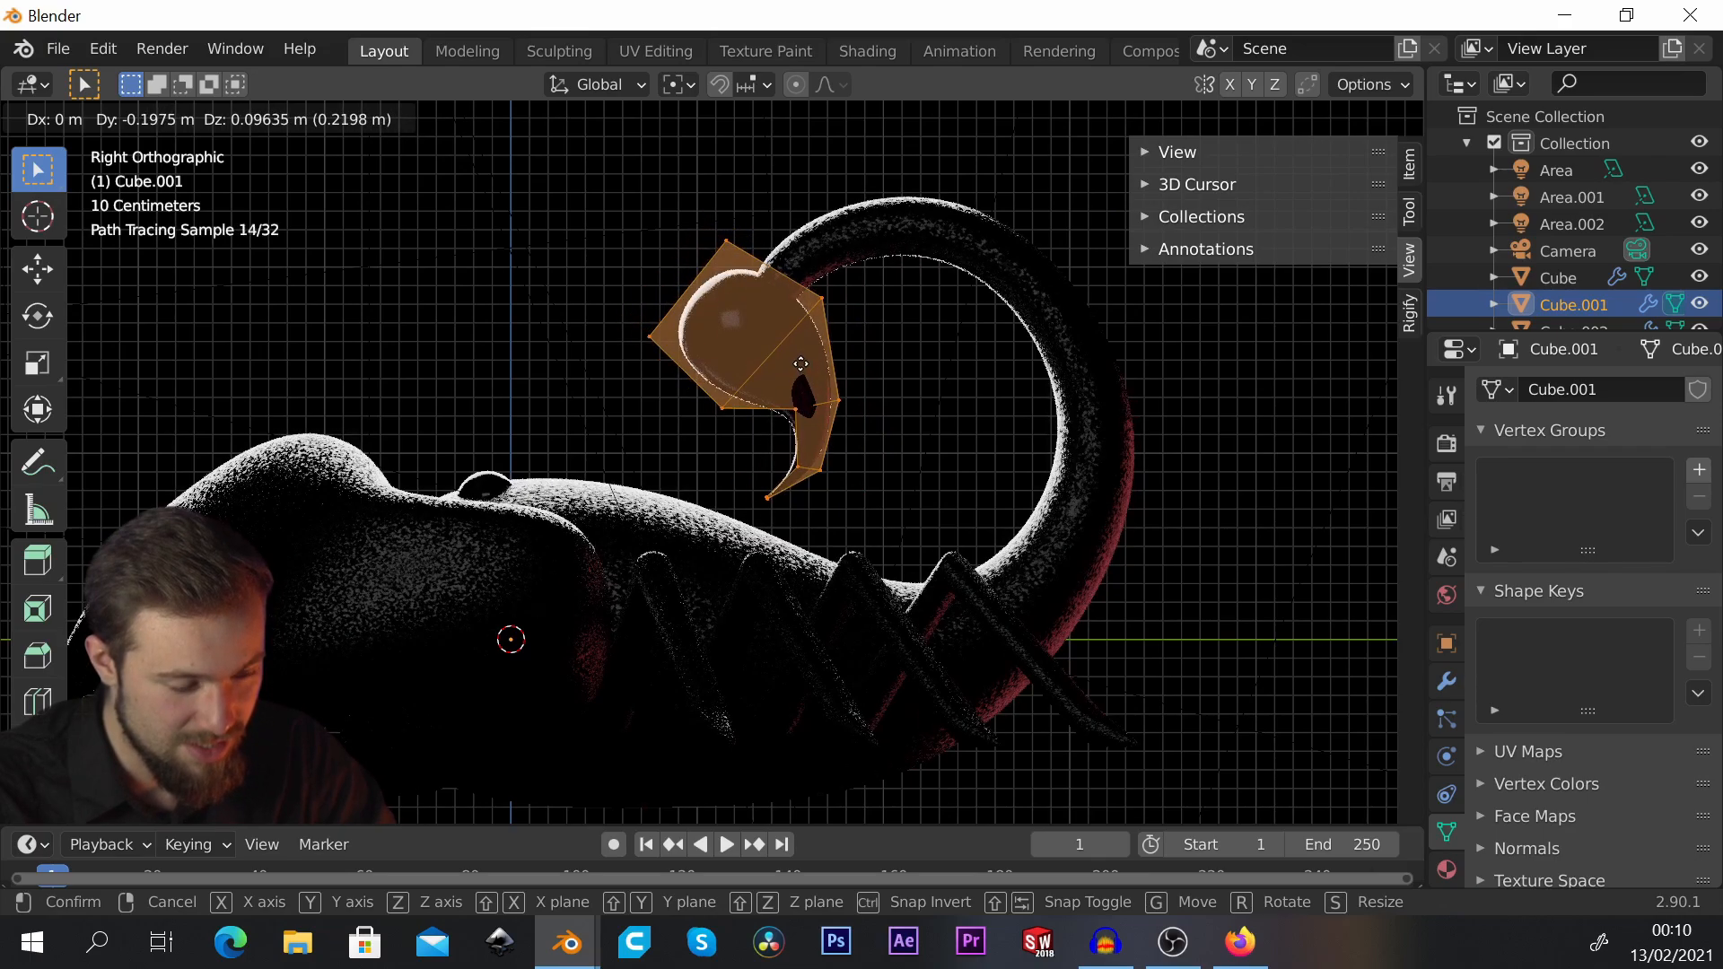
pyautogui.click(802, 364)
pyautogui.press('g')
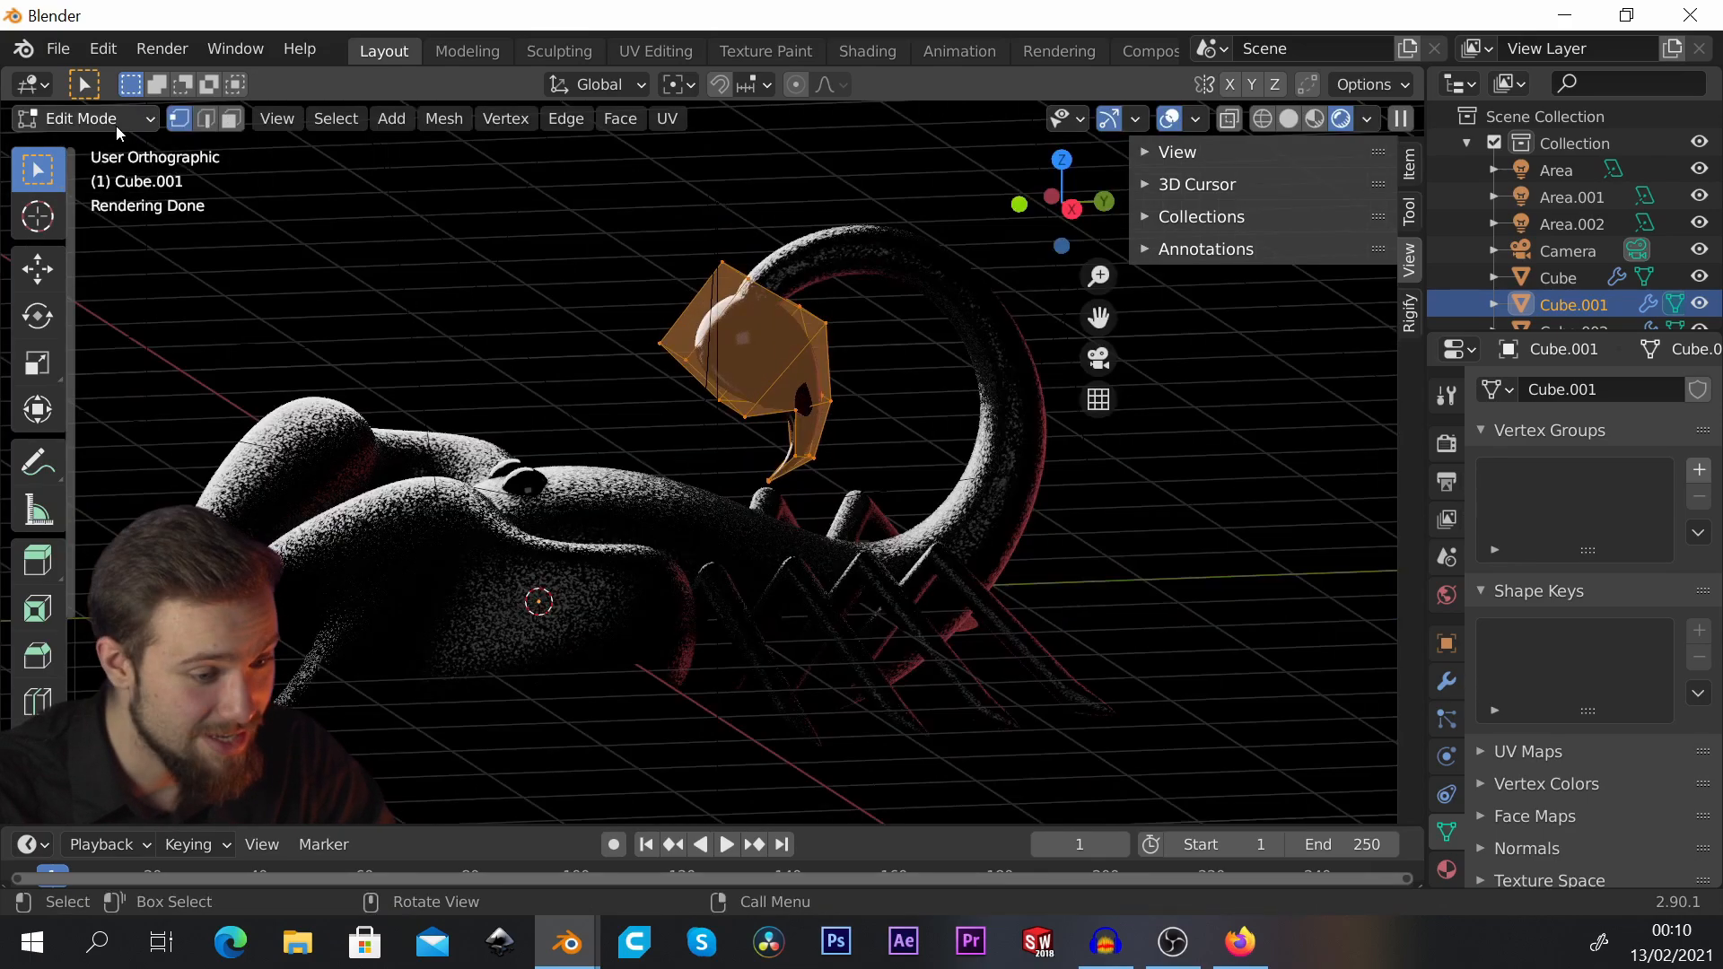
# Step: Return to Object Mode, deselect the stinger and view the scorpion through the camera
pyautogui.click(116, 126)
pyautogui.click(104, 149)
pyautogui.click(564, 237)
pyautogui.moveTo(796, 368); pyautogui.dragTo(914, 400, button='middle')
pyautogui.press('KP_0')
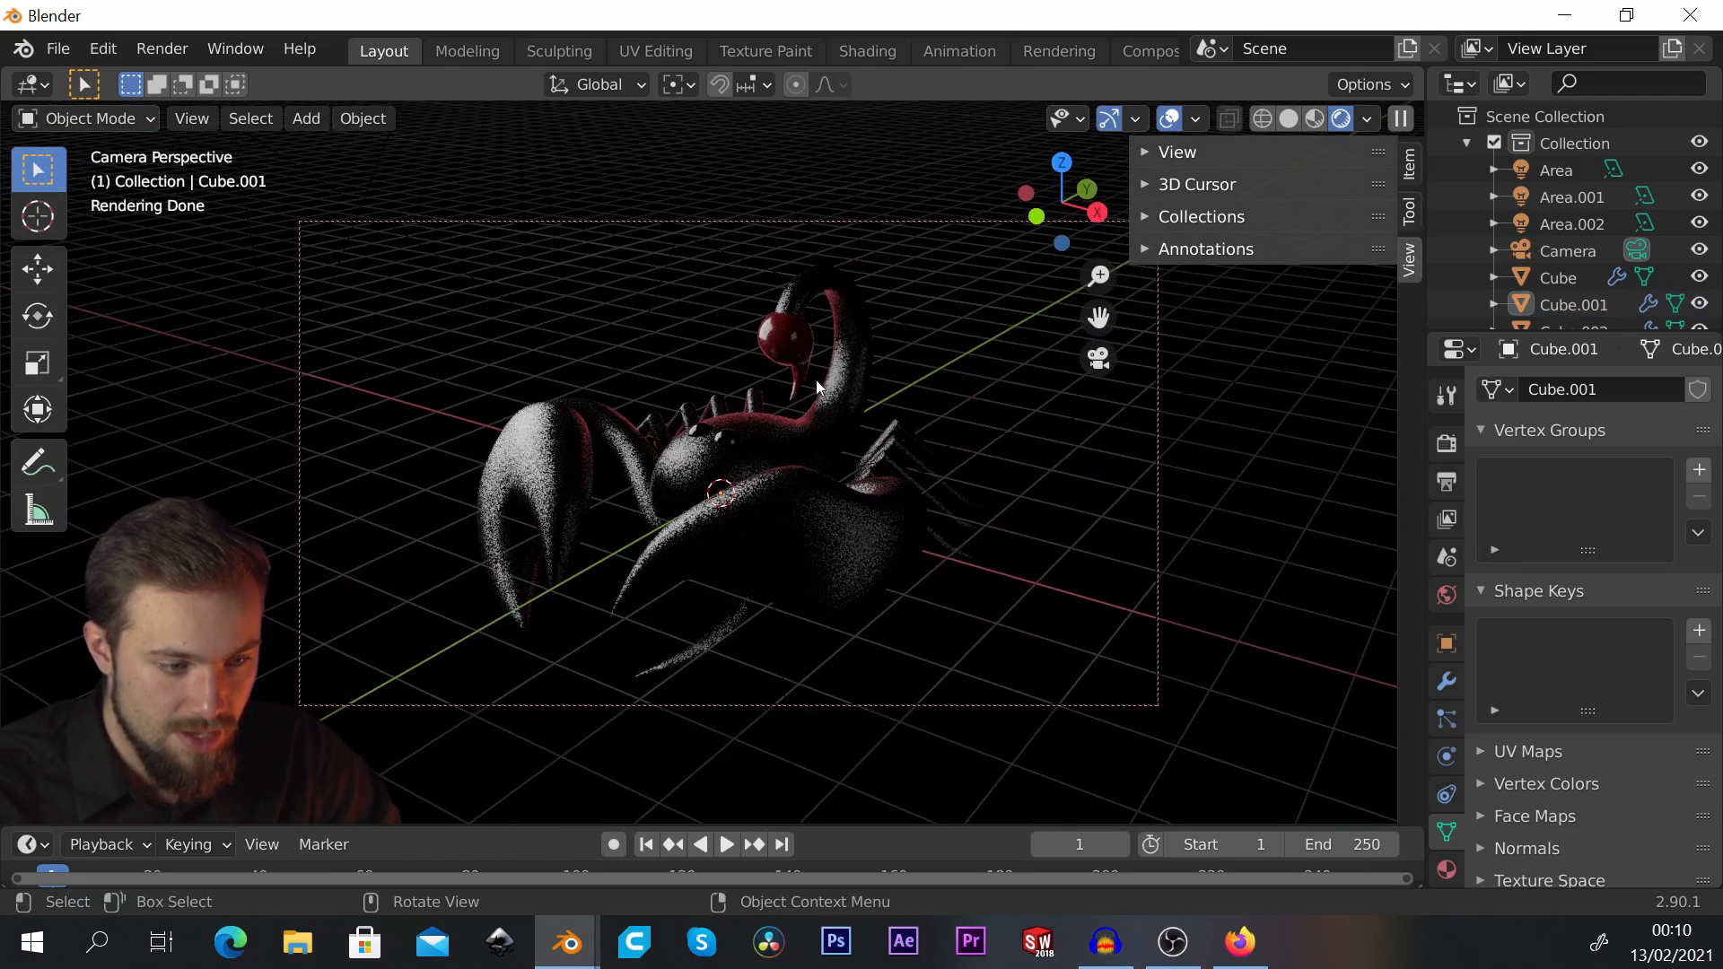
pyautogui.moveTo(815, 379); pyautogui.dragTo(809, 341, button='middle')
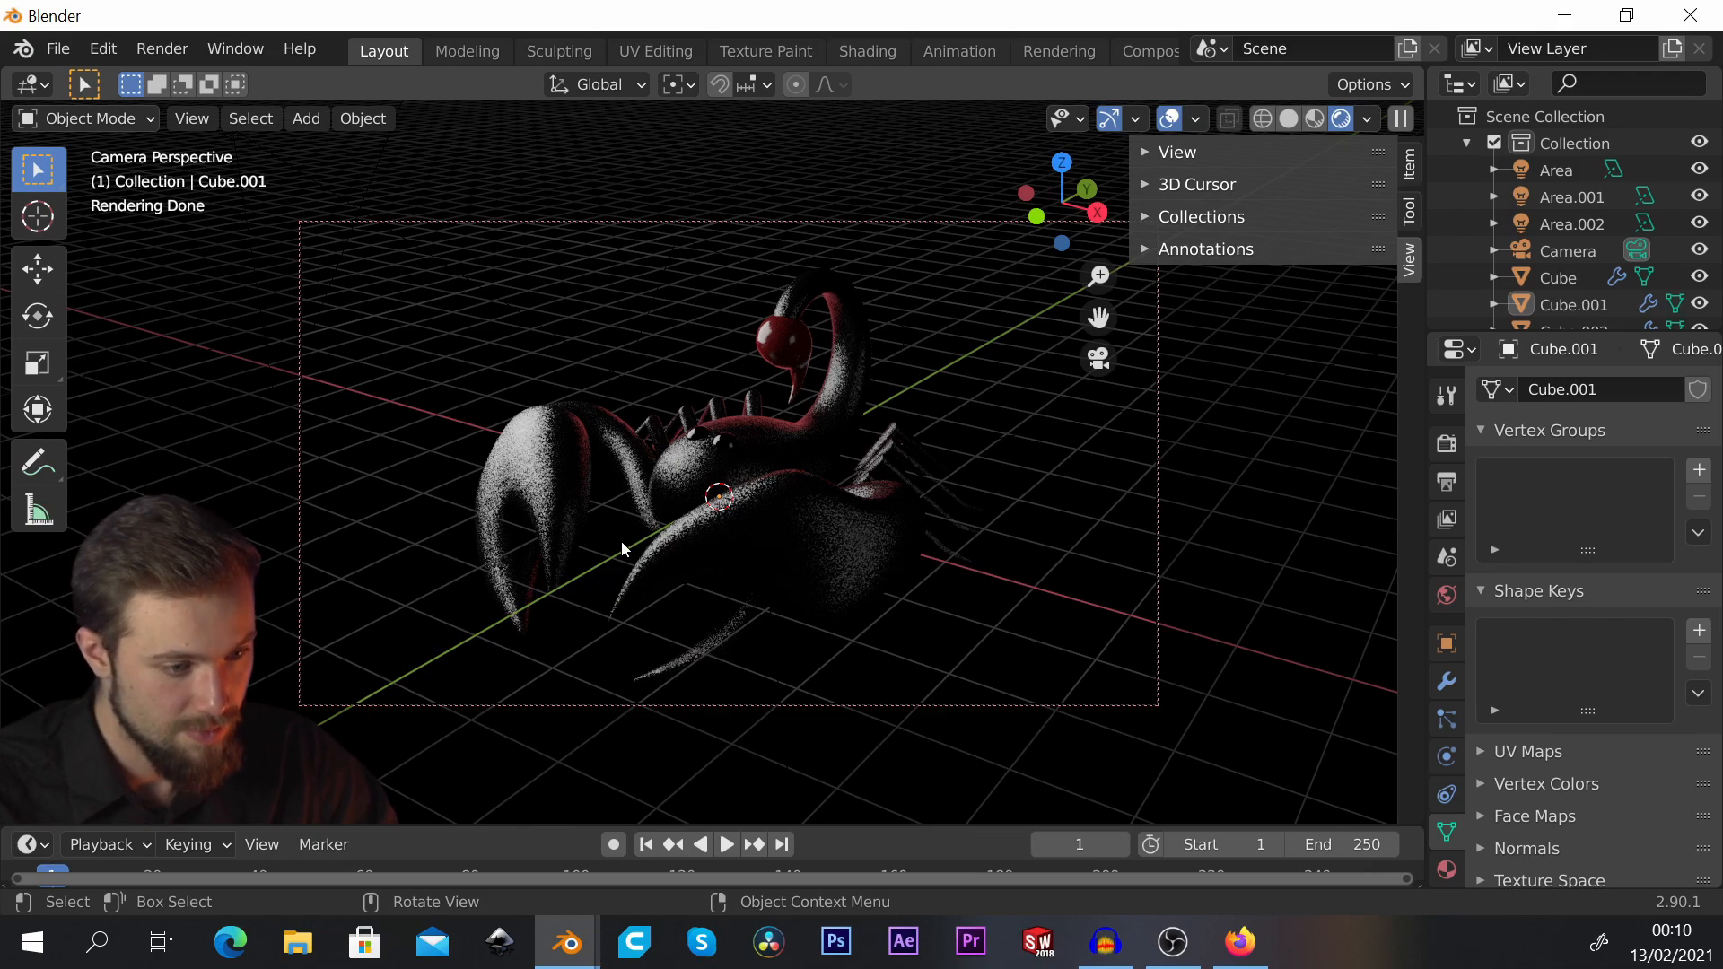
# Step: Turn on the Transparent film option in the render settings so the scorpion renders without a background
pyautogui.scroll(-2, 1443, 530)
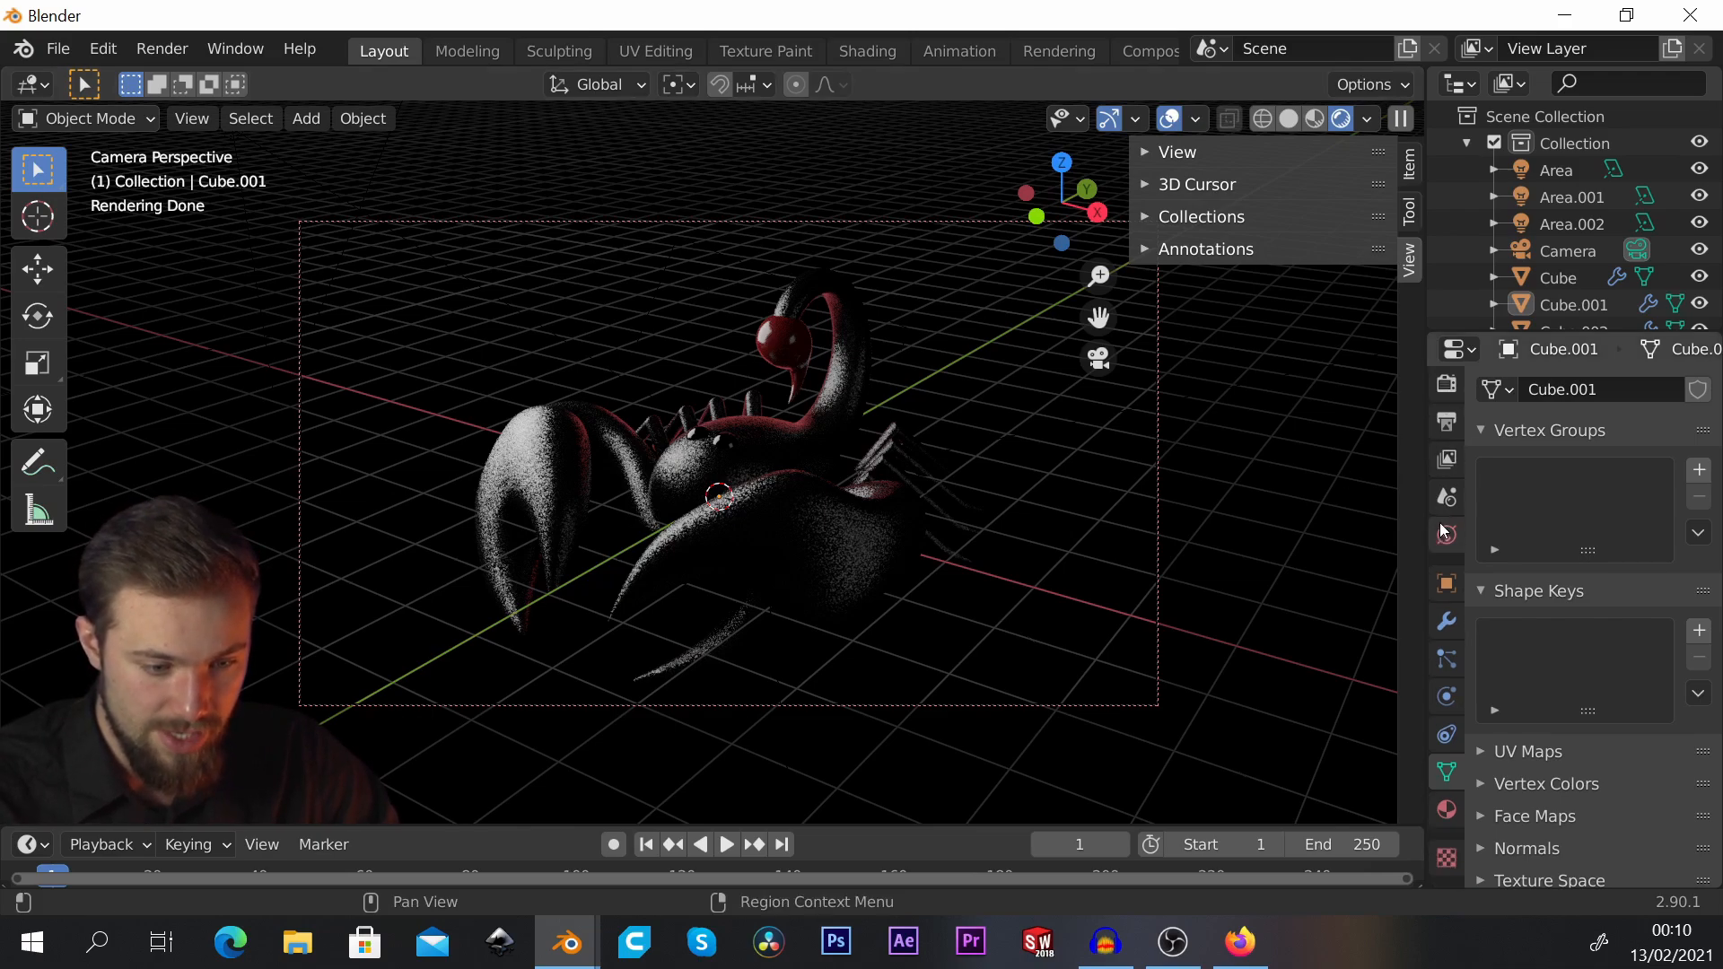
pyautogui.scroll(-3, 1535, 704)
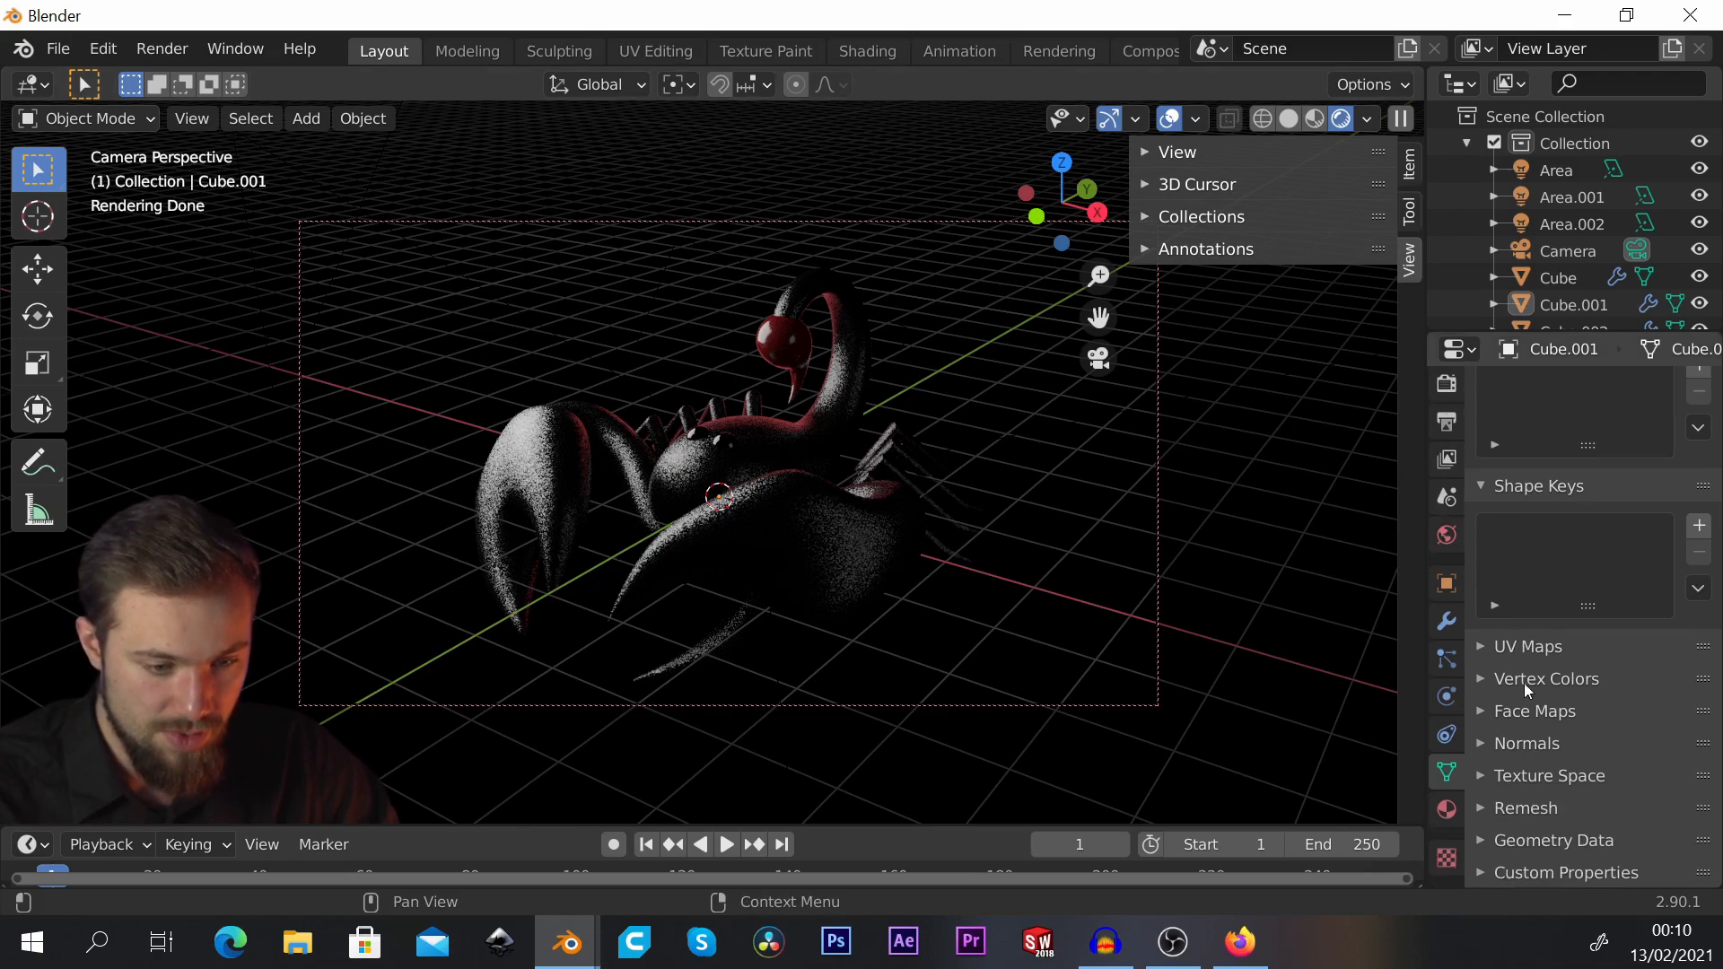
pyautogui.scroll(2, 1443, 430)
pyautogui.click(1446, 445)
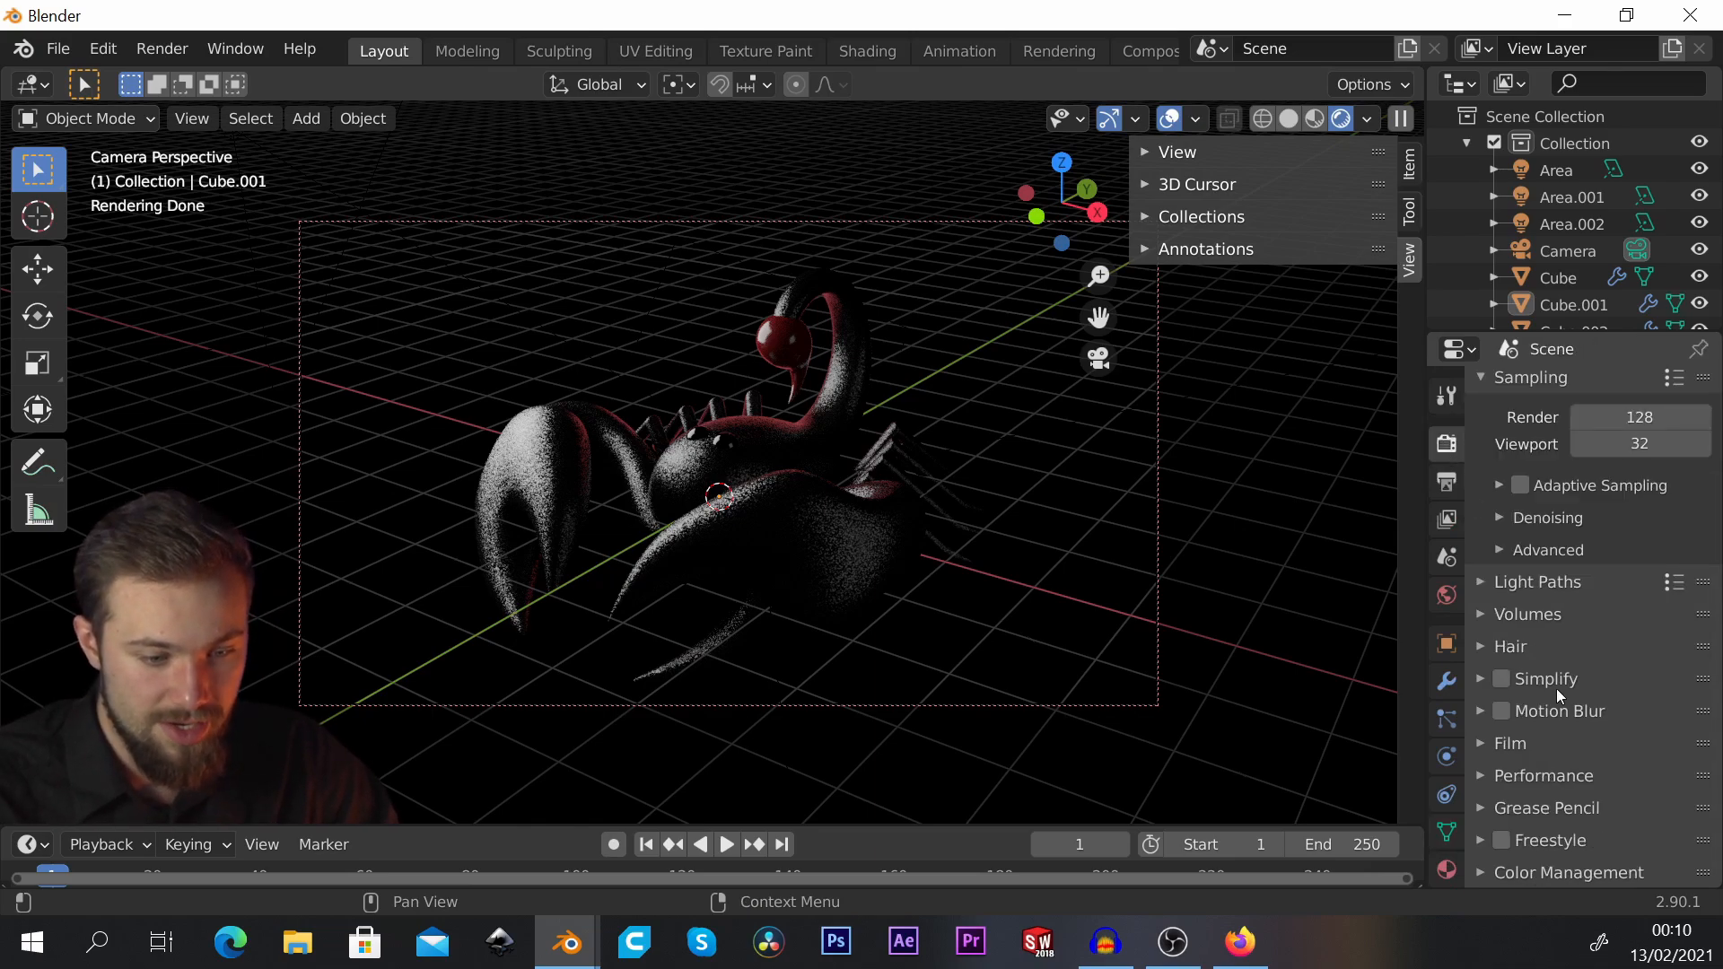
pyautogui.click(1511, 744)
pyautogui.scroll(-5, 1516, 718)
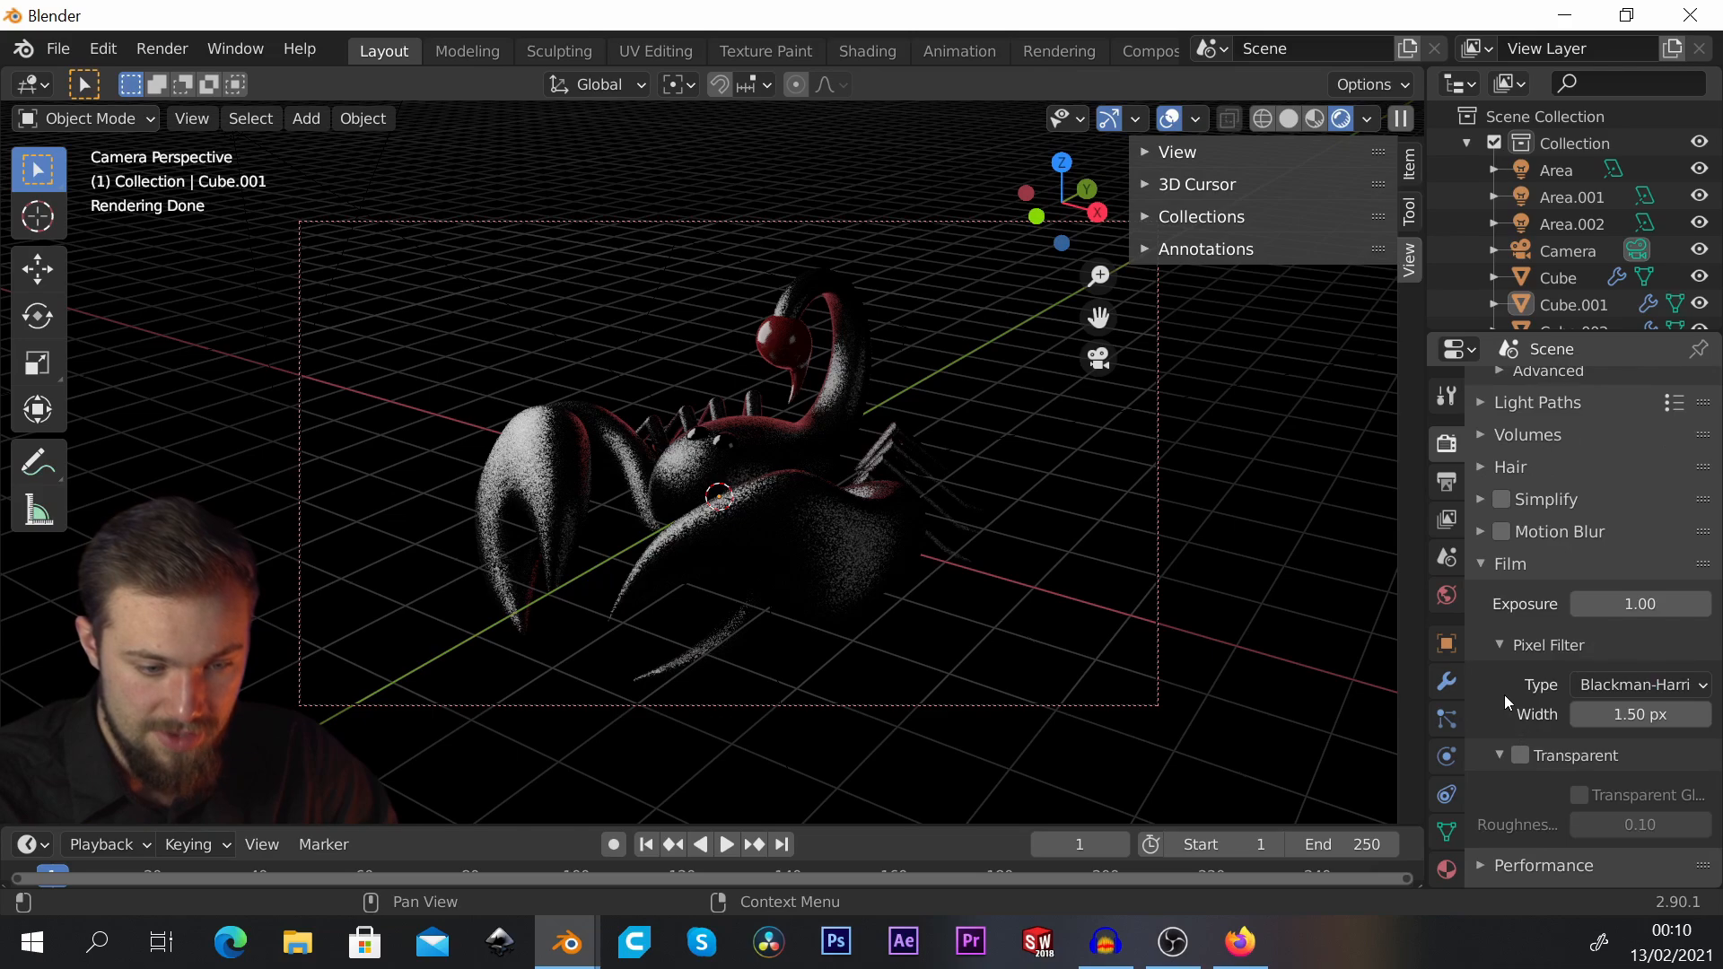
pyautogui.click(1536, 757)
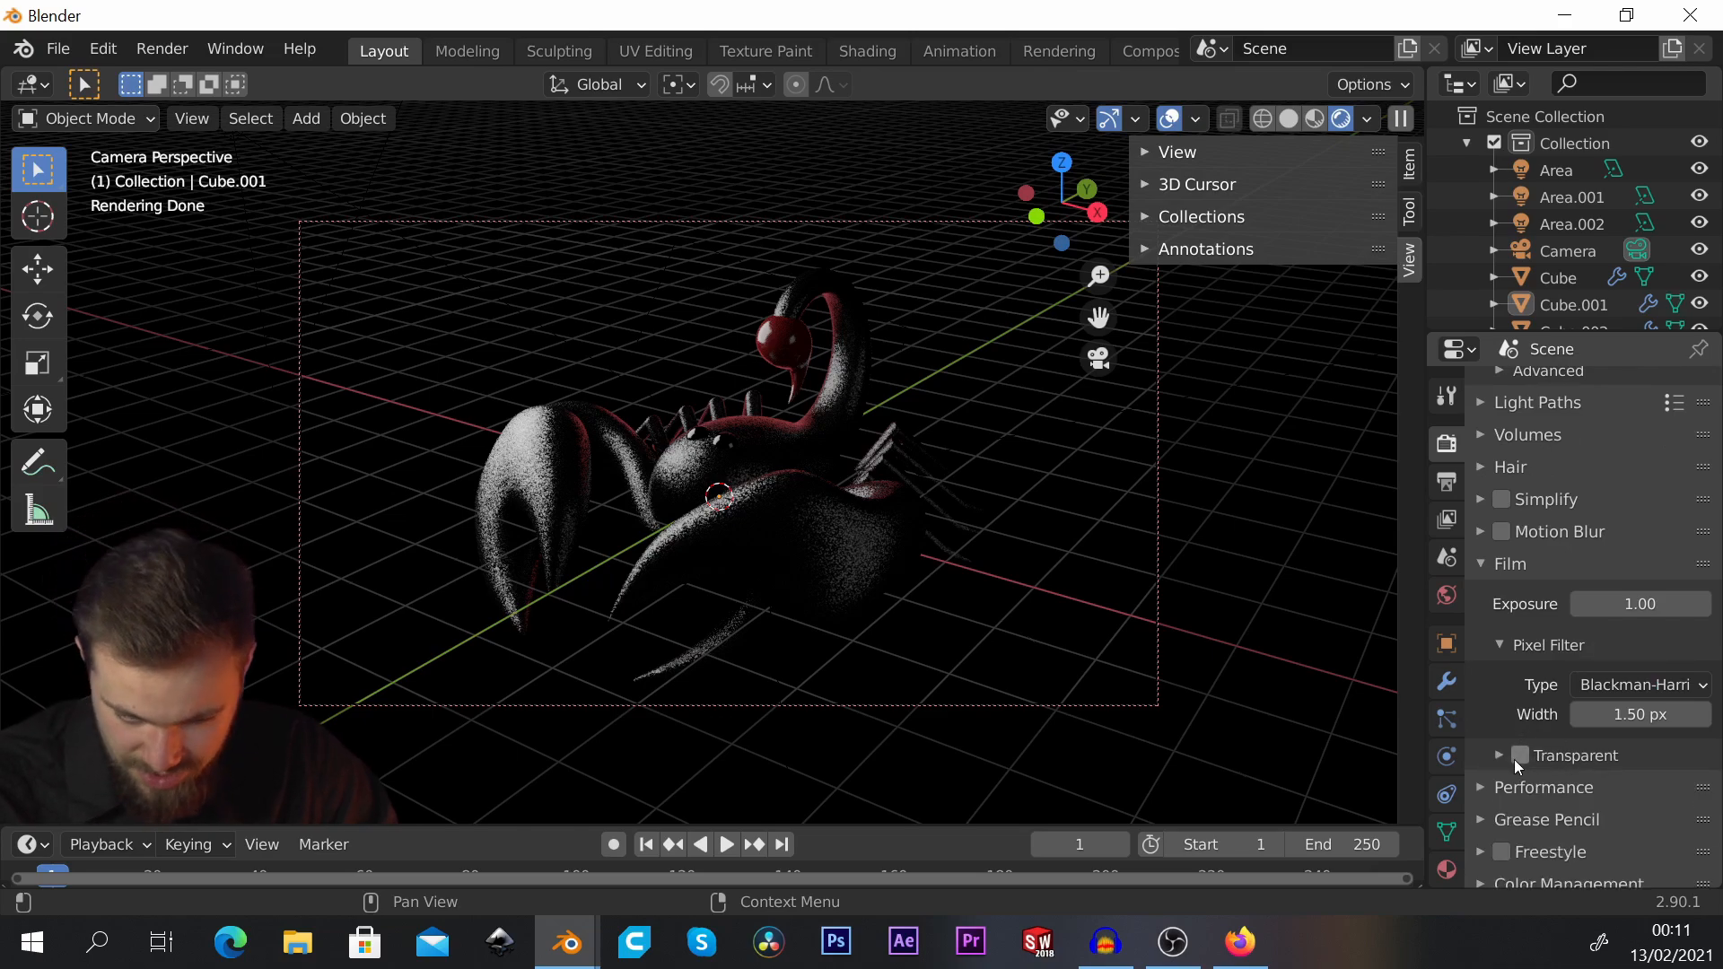
pyautogui.click(1517, 758)
pyautogui.click(1498, 756)
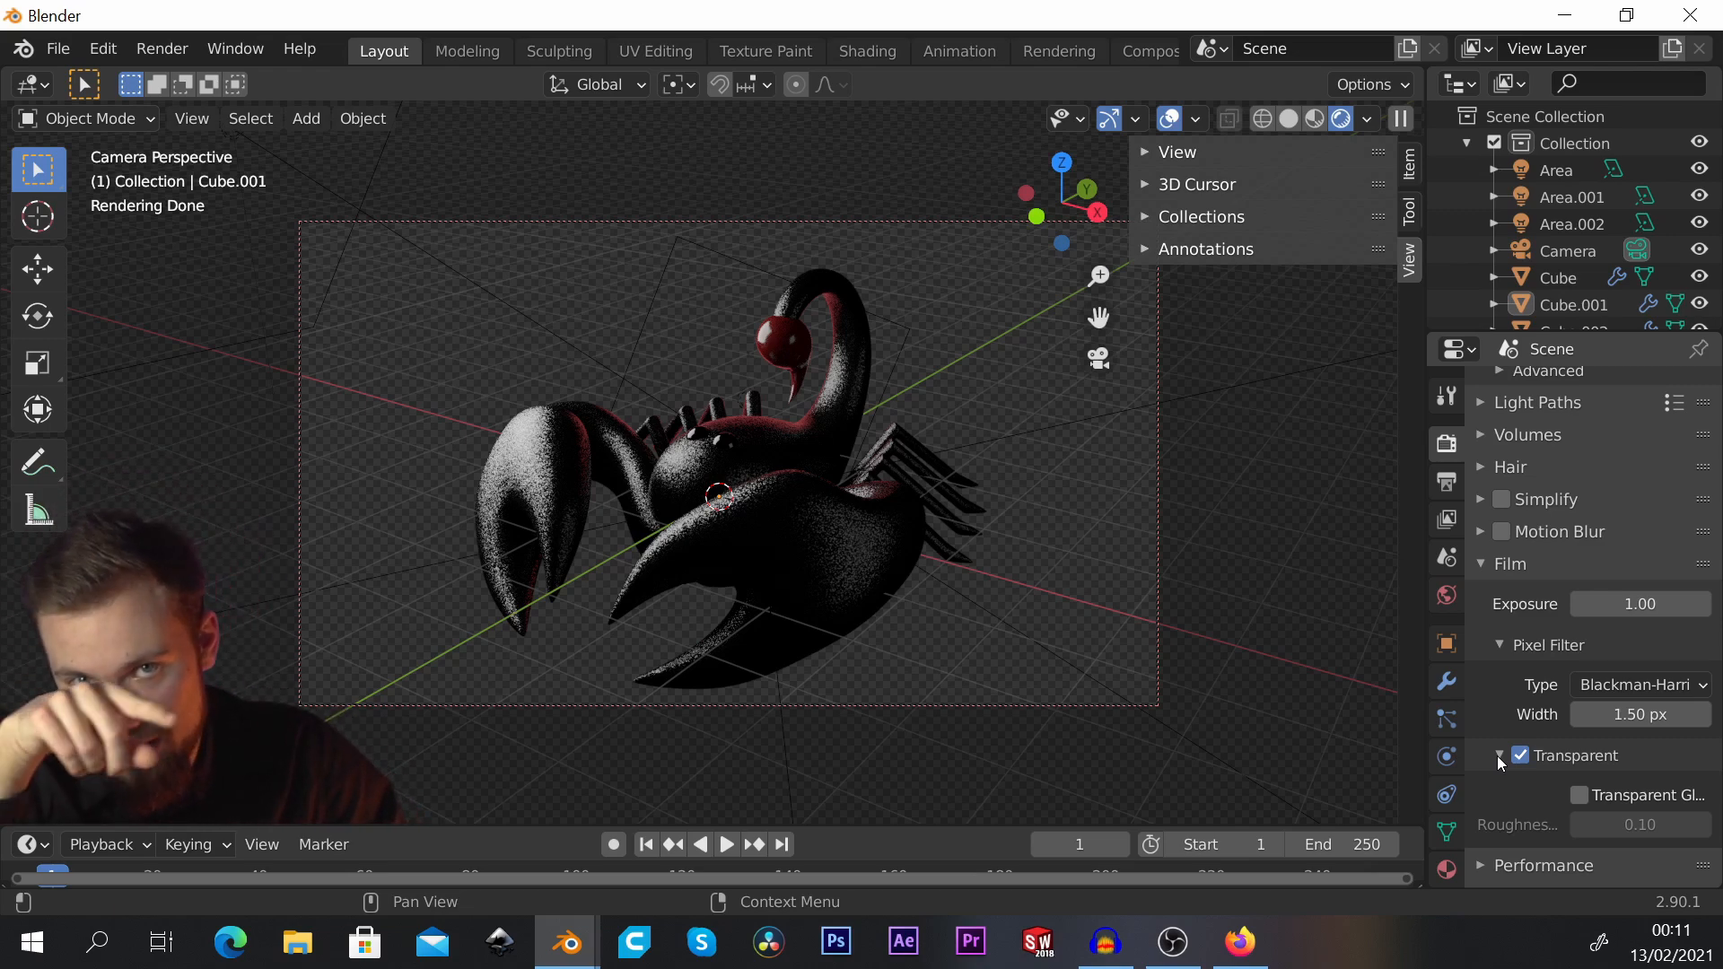
# Step: Enable NLM denoising for the final render in the sampling settings
pyautogui.click(1483, 579)
pyautogui.scroll(3, 1517, 578)
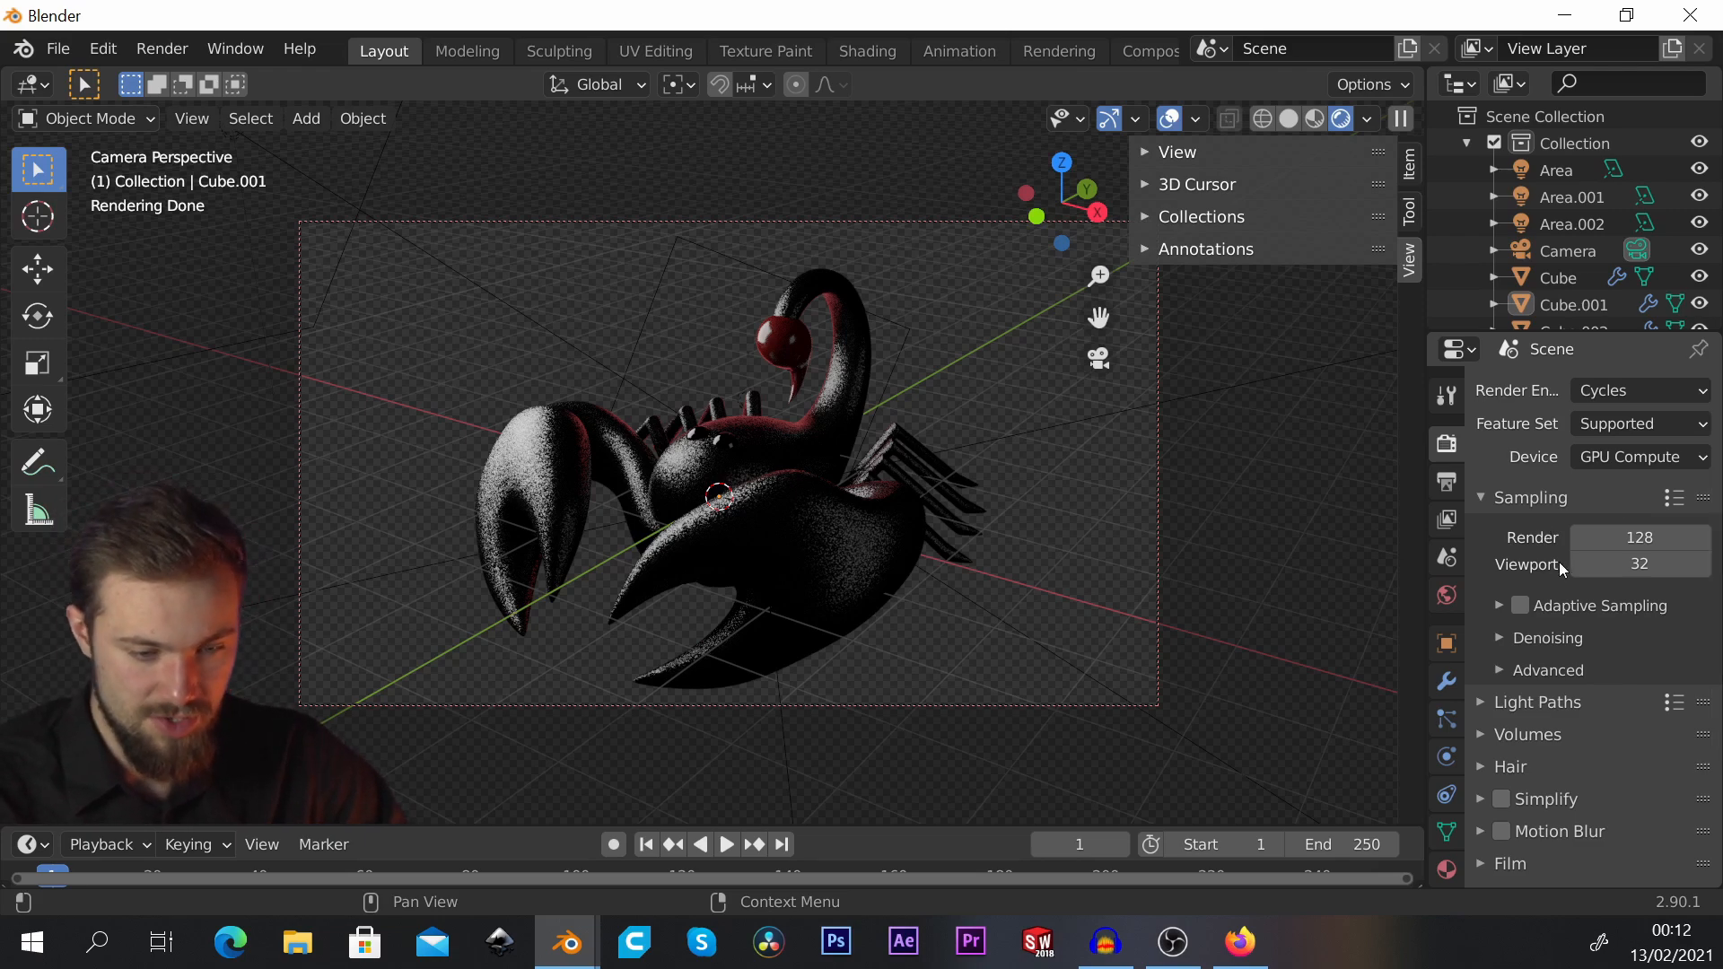
pyautogui.click(1568, 639)
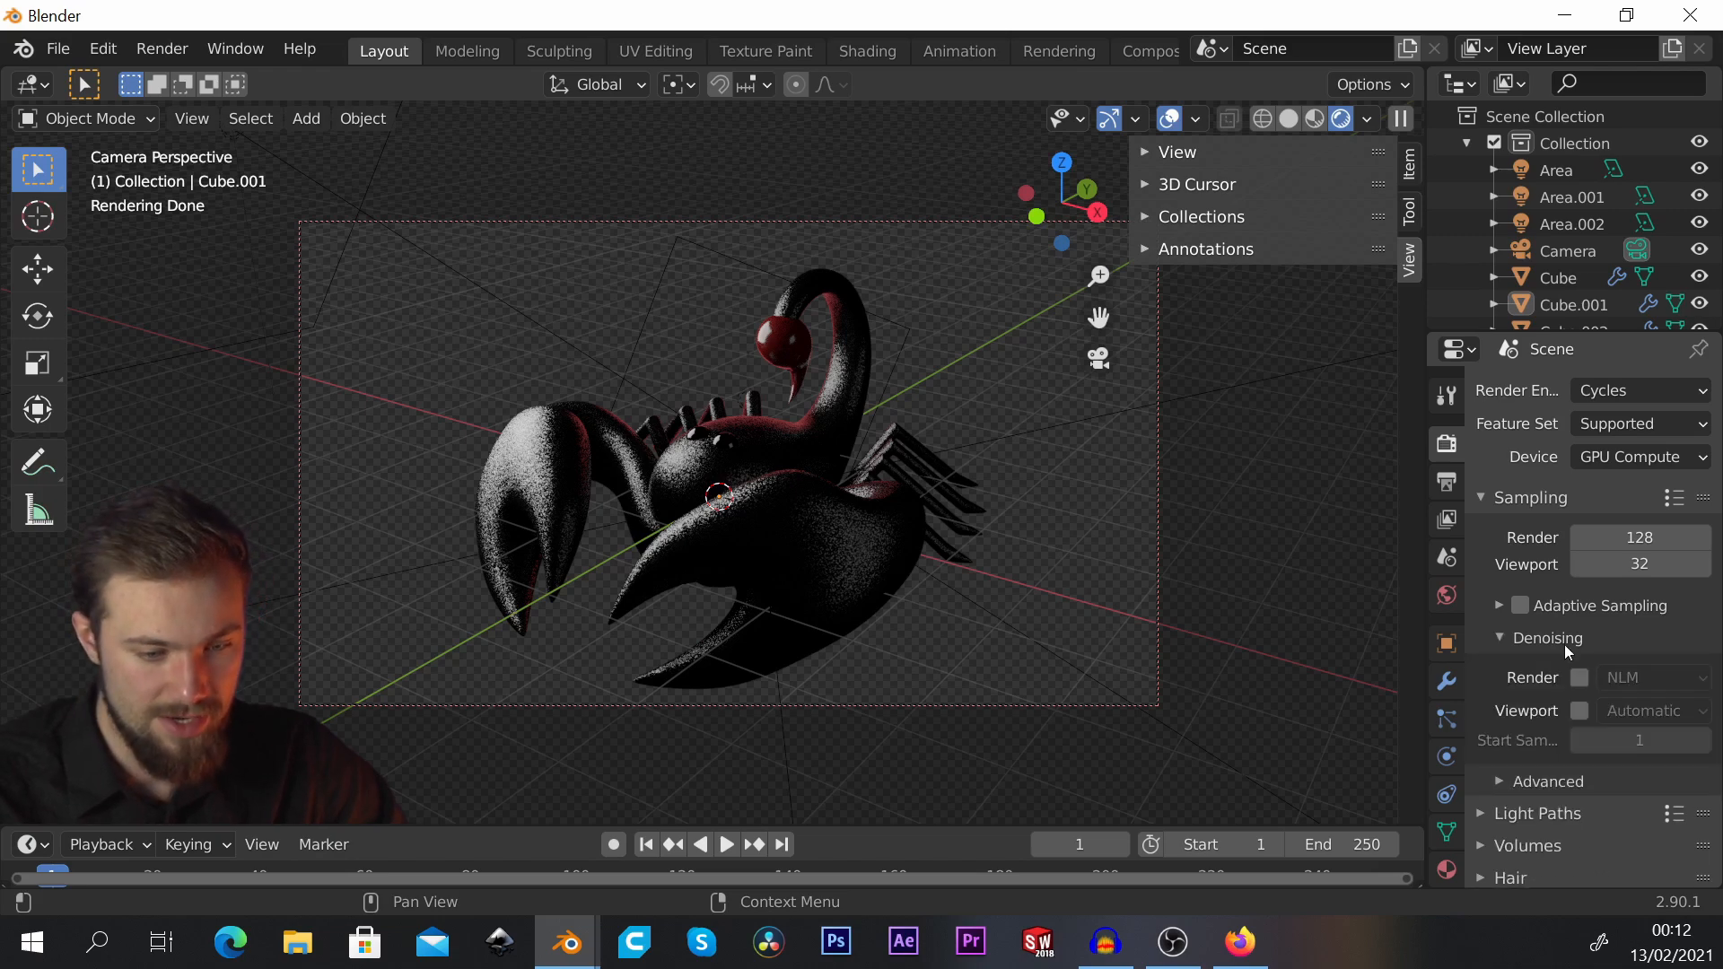
pyautogui.click(1577, 679)
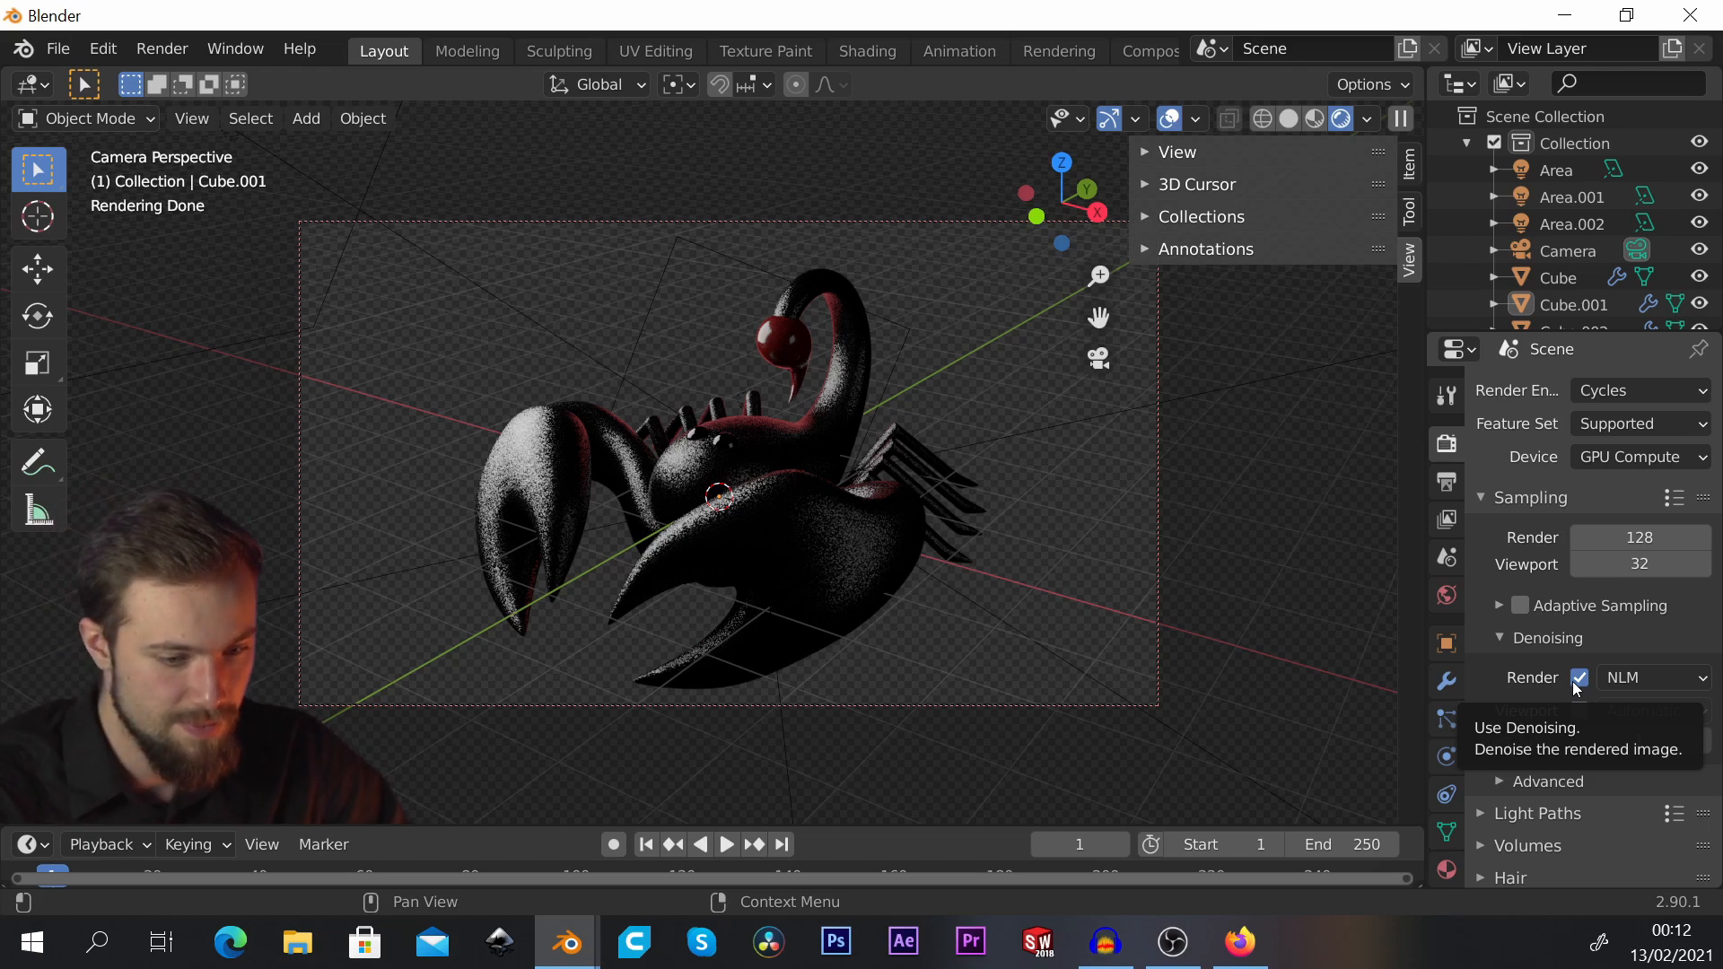
pyautogui.scroll(-1, 1526, 445)
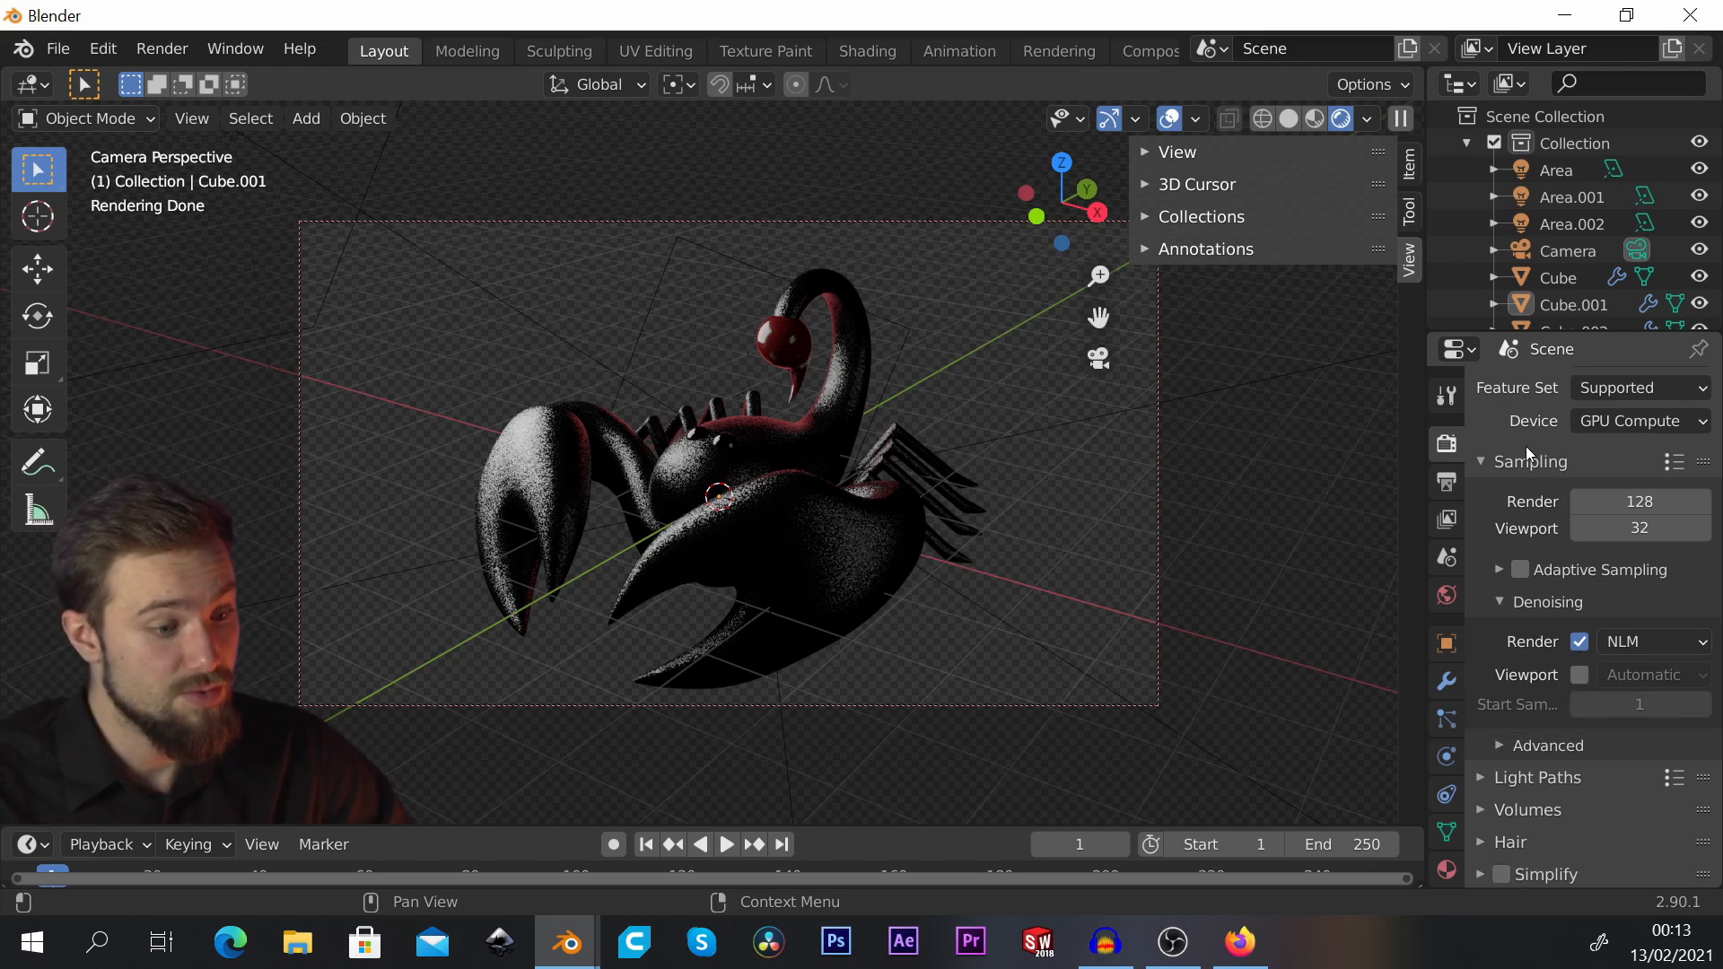
# Step: Review the output dimensions and render the camera view as a still image
pyautogui.click(1453, 482)
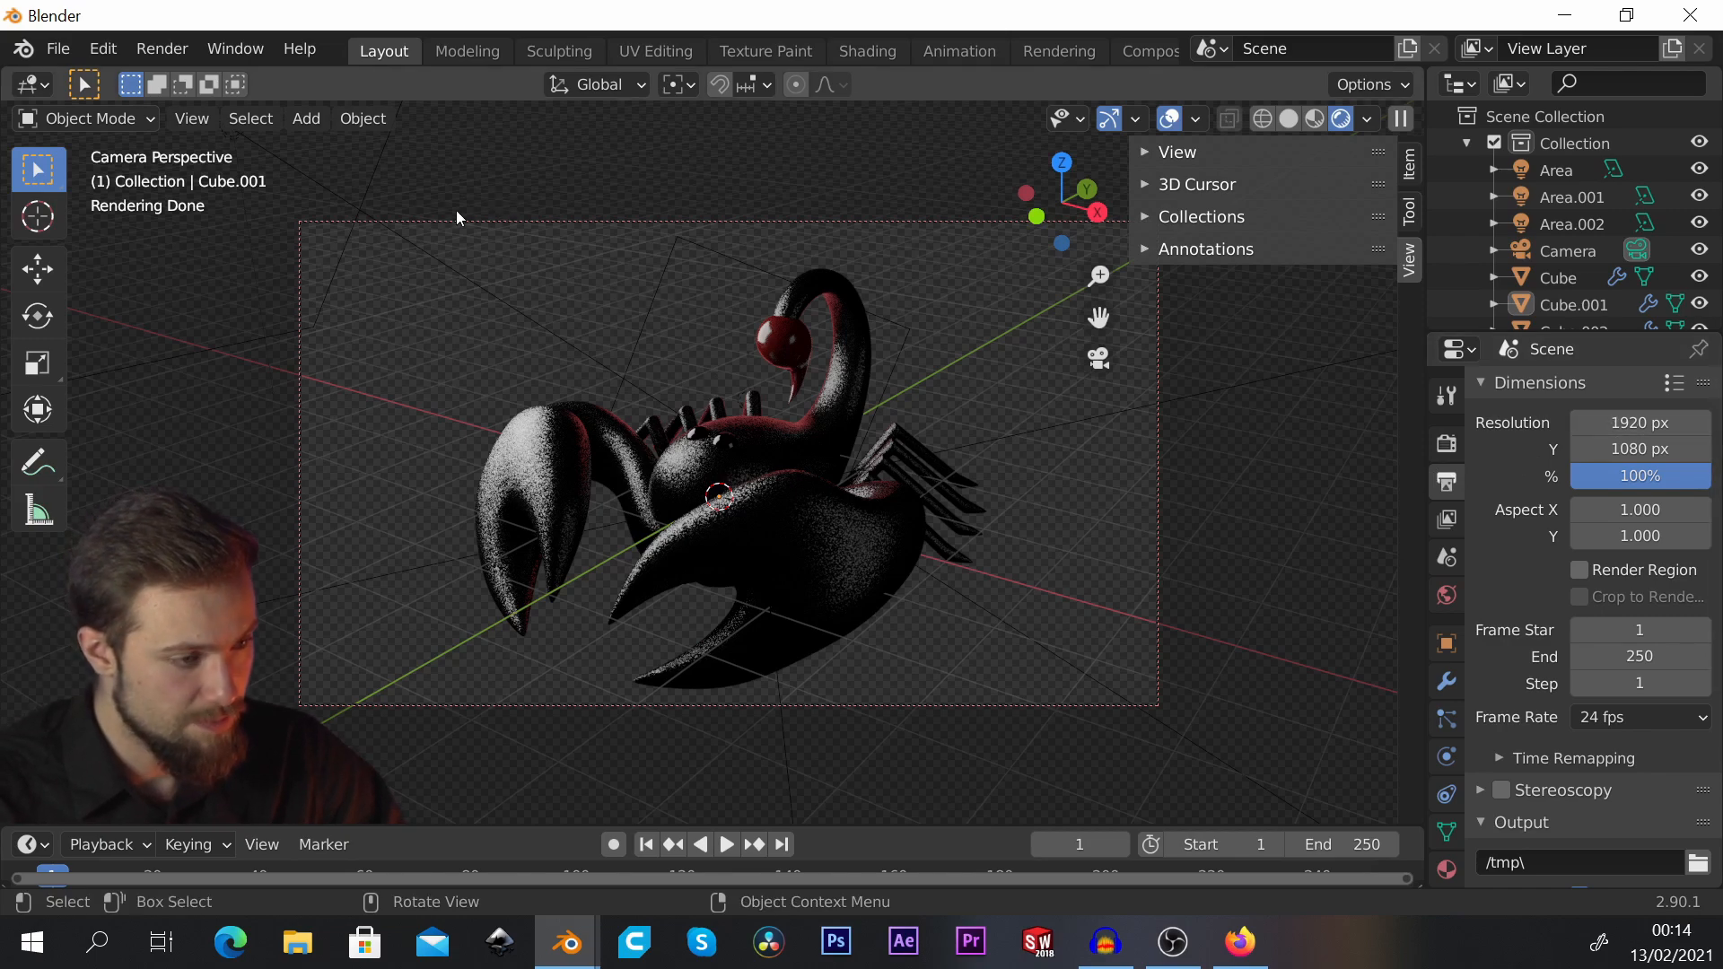
pyautogui.click(162, 48)
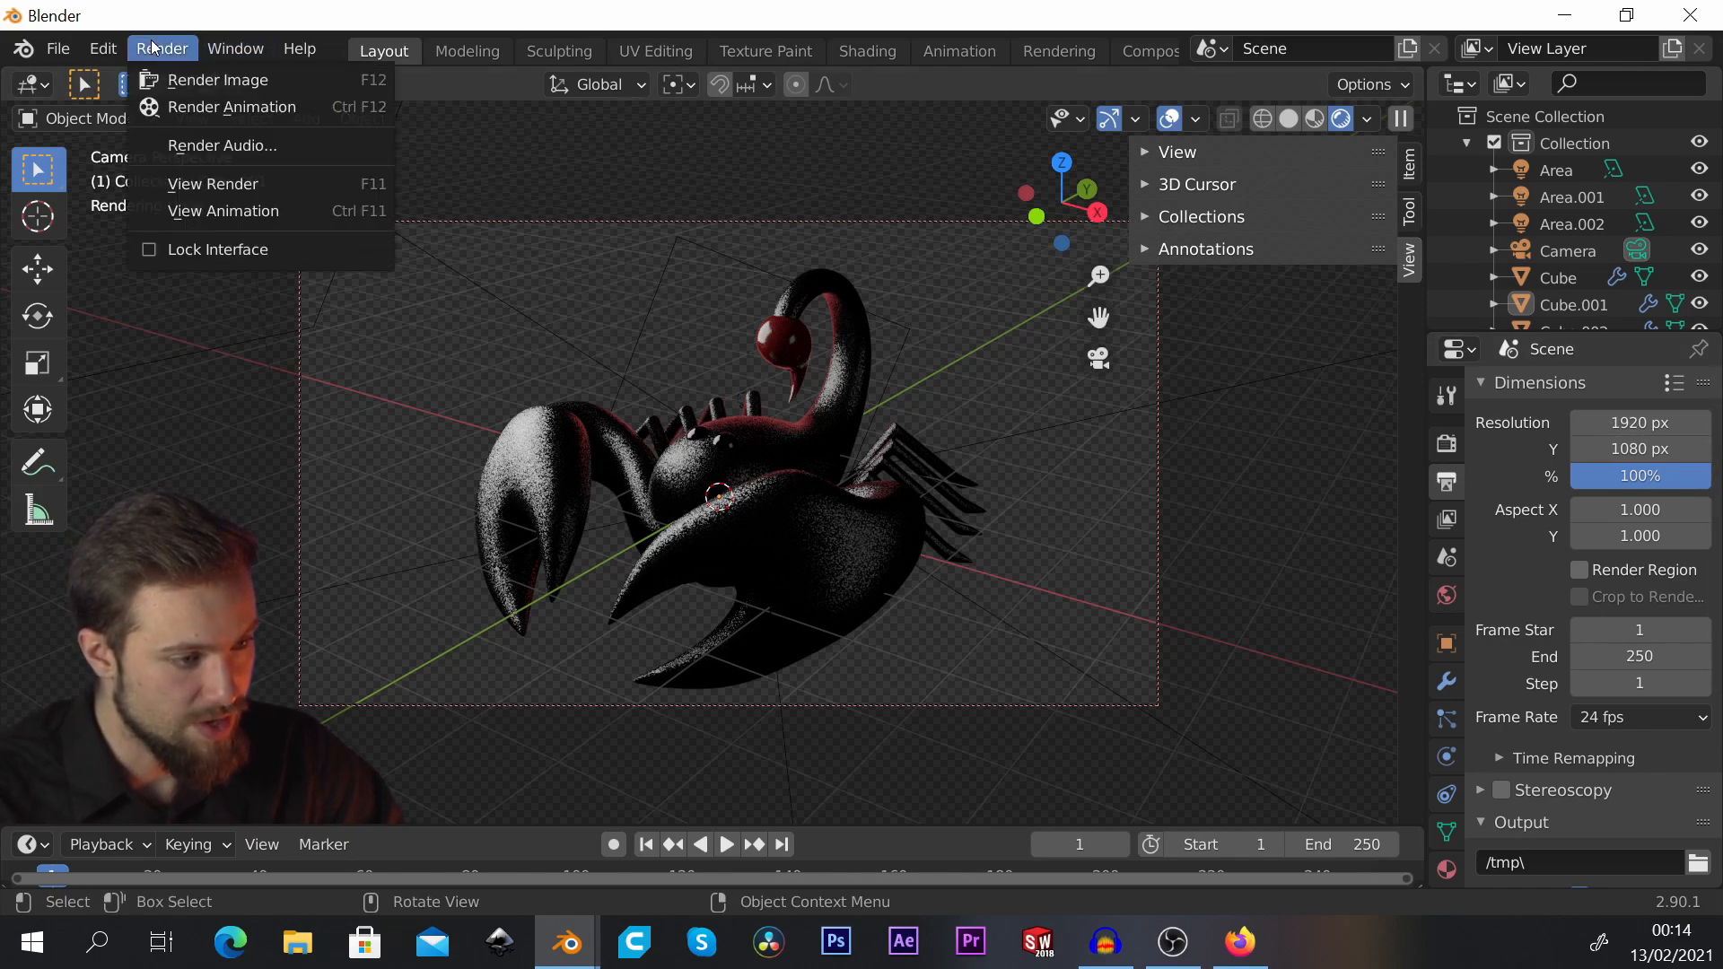
pyautogui.click(193, 80)
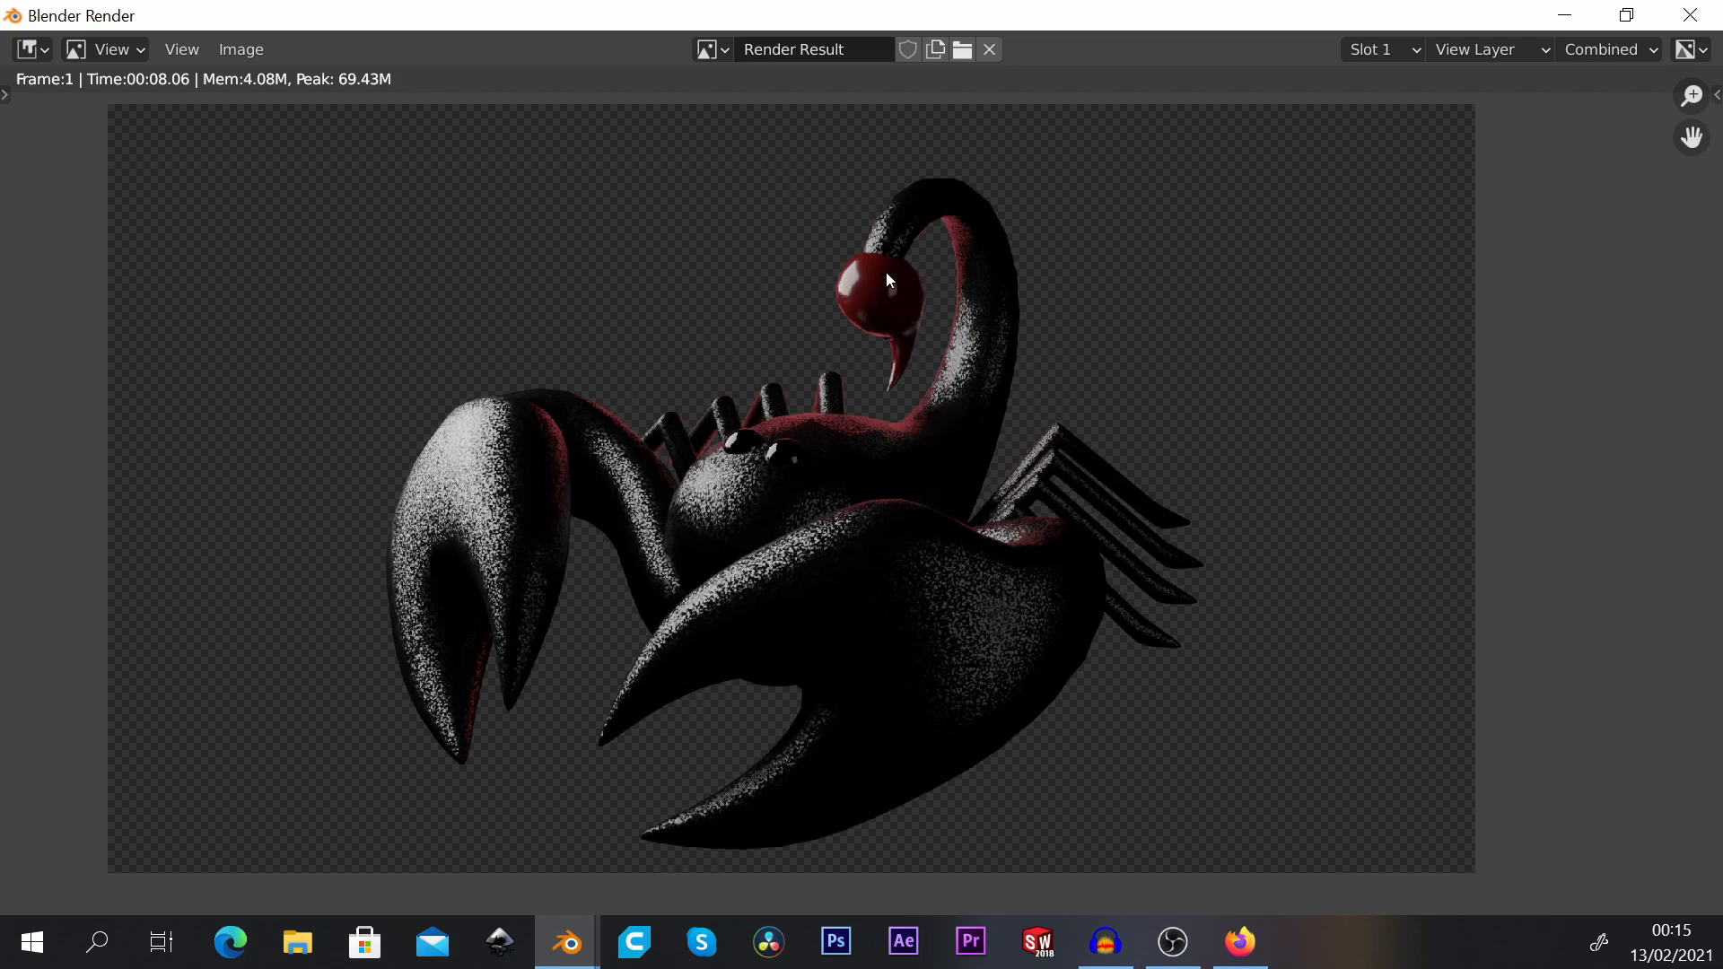
# Step: Examine the rendered scorpion's claws, eyes, back and tail outline up close, and minimize the render window
pyautogui.moveTo(786, 462); pyautogui.dragTo(827, 451, button='middle')
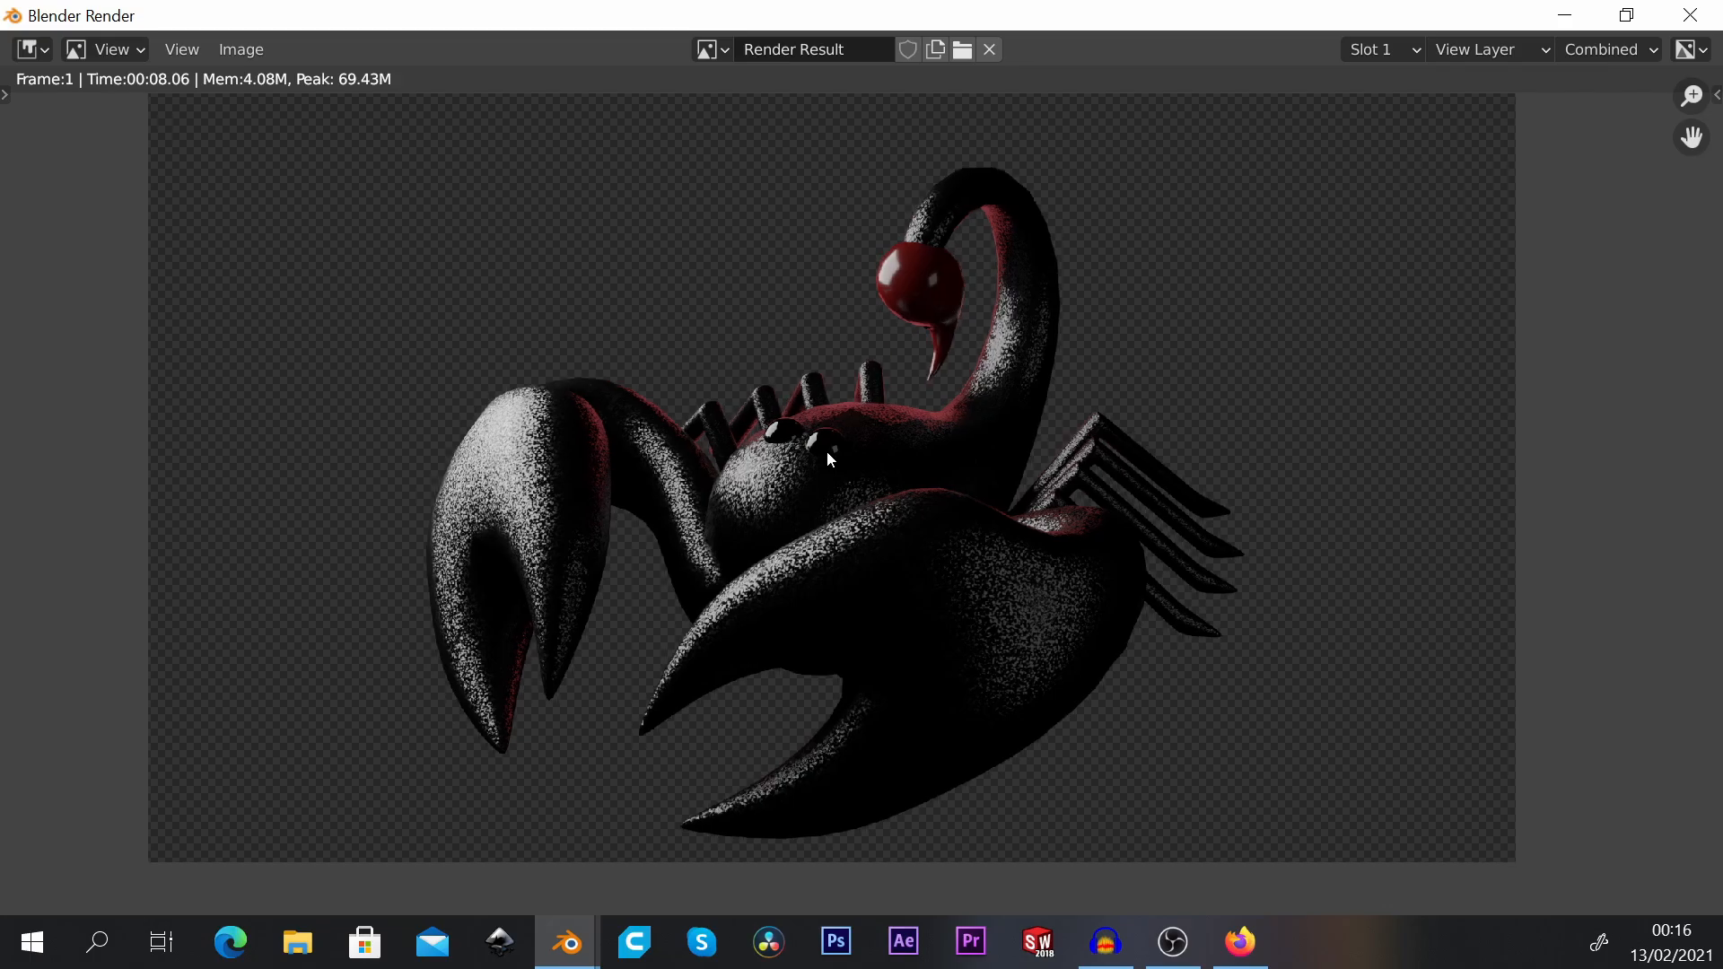
pyautogui.scroll(2, 644, 493)
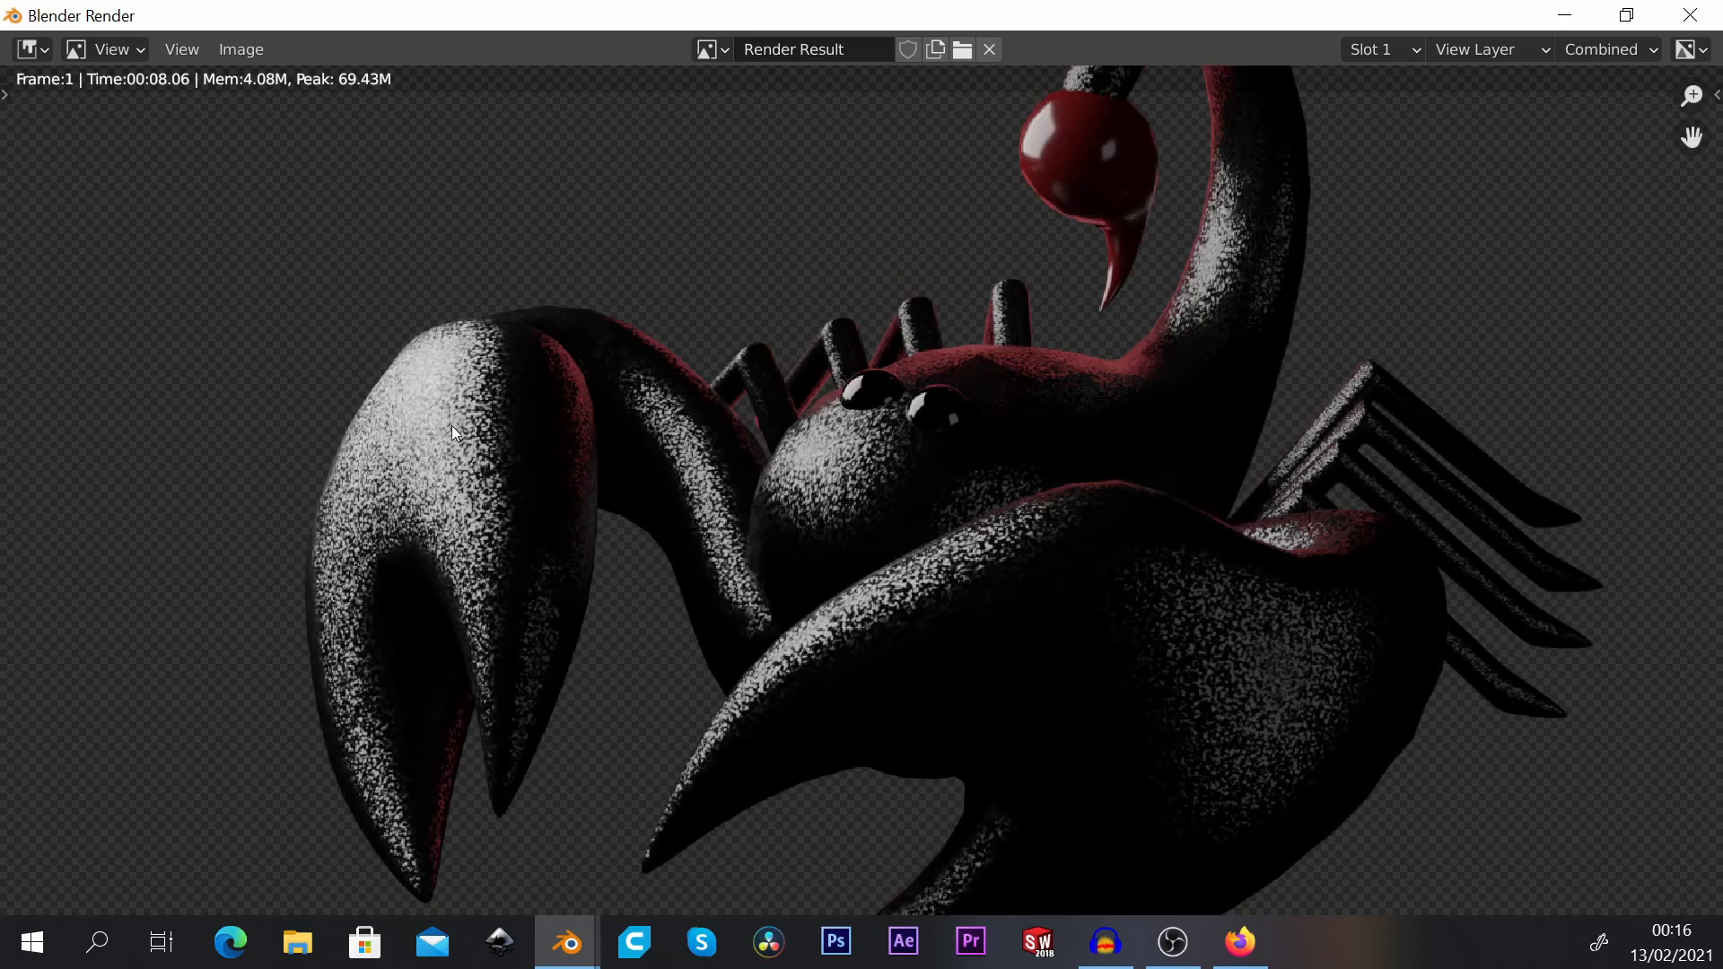
pyautogui.scroll(-1, 1050, 574)
pyautogui.moveTo(1062, 542); pyautogui.dragTo(1024, 600, button='middle')
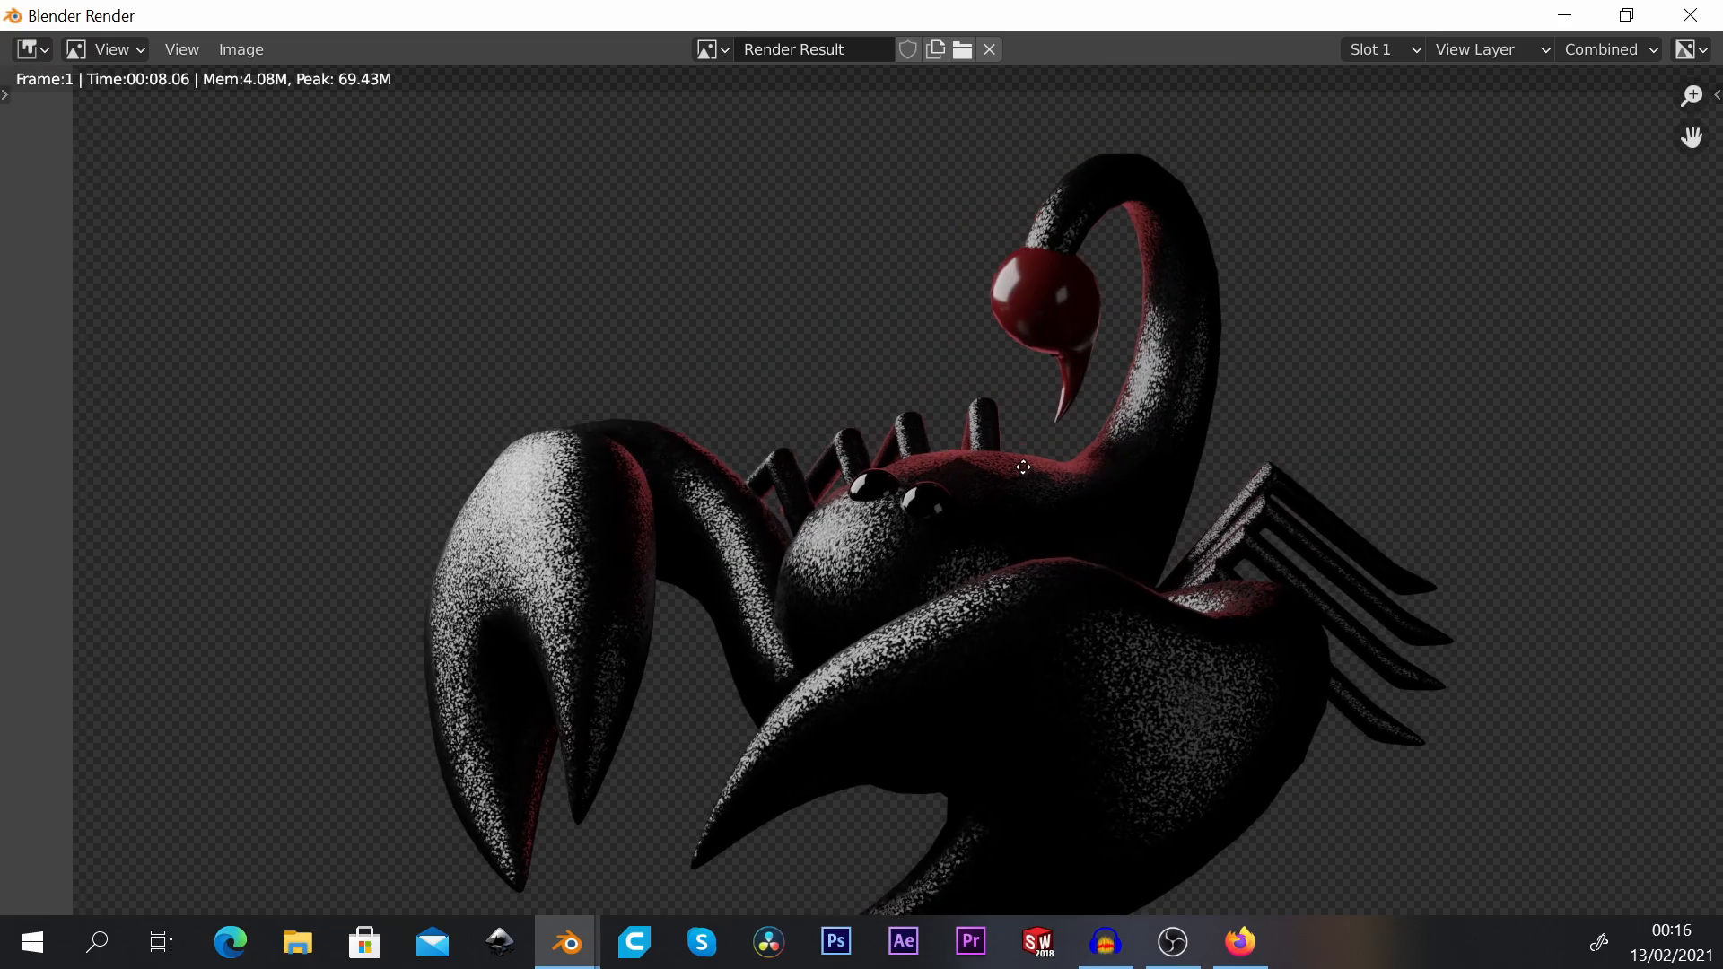
pyautogui.scroll(4, 996, 443)
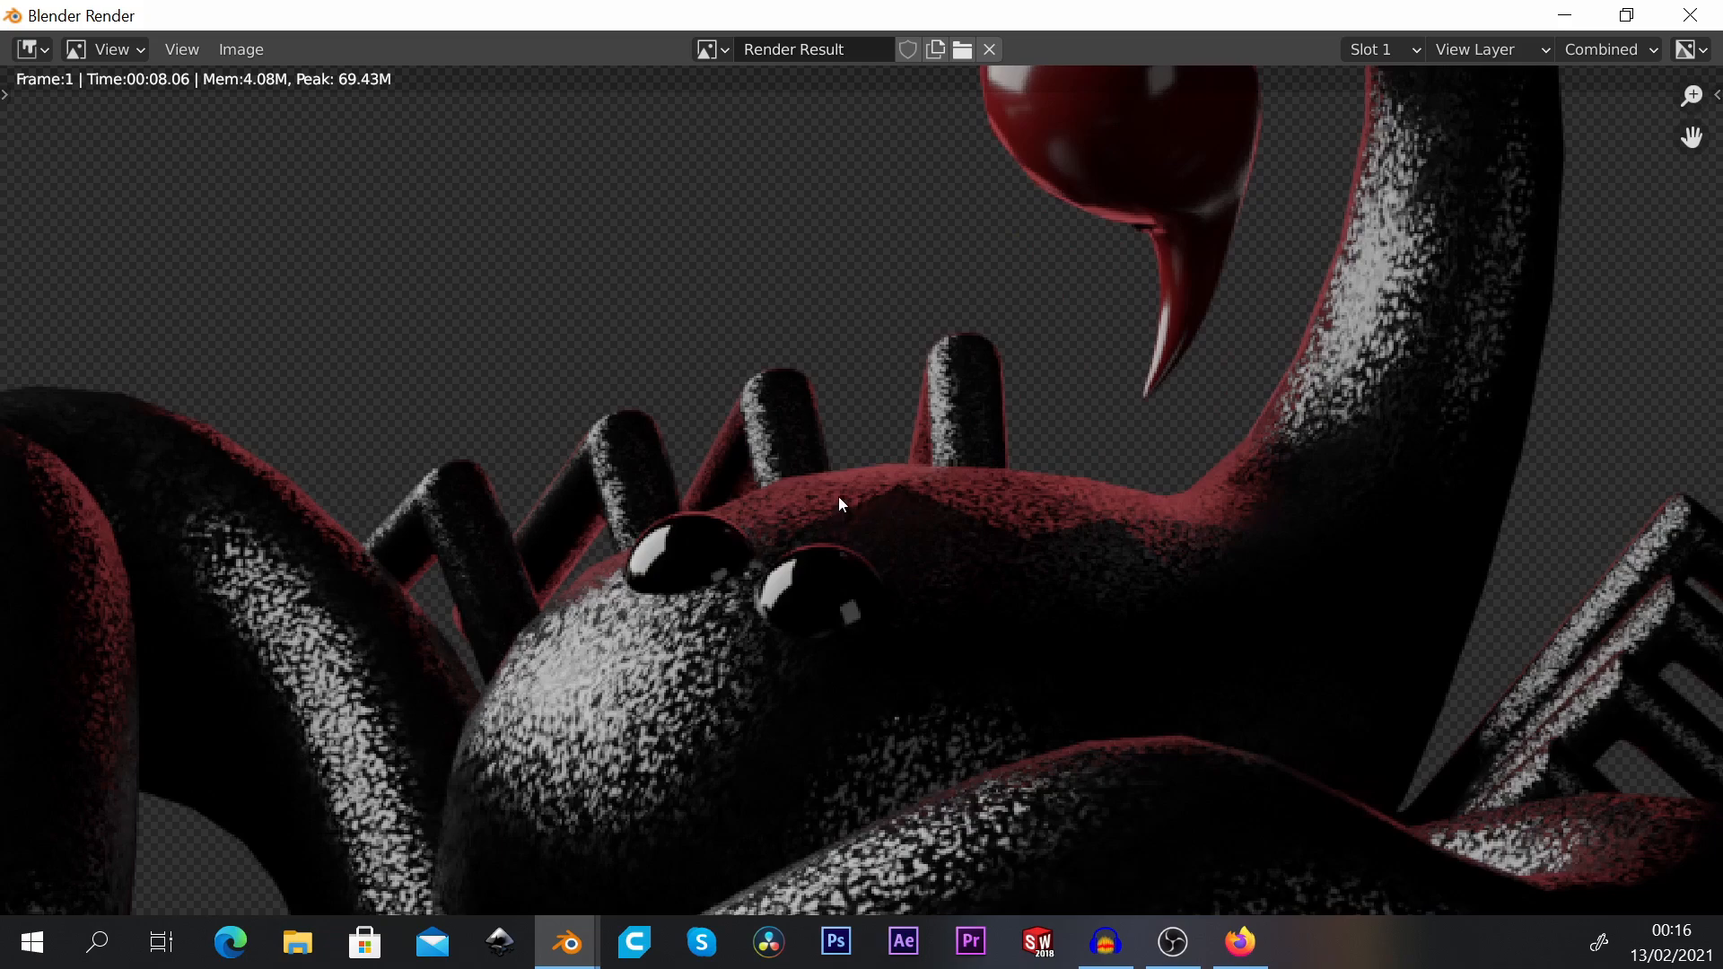
pyautogui.scroll(-2, 842, 493)
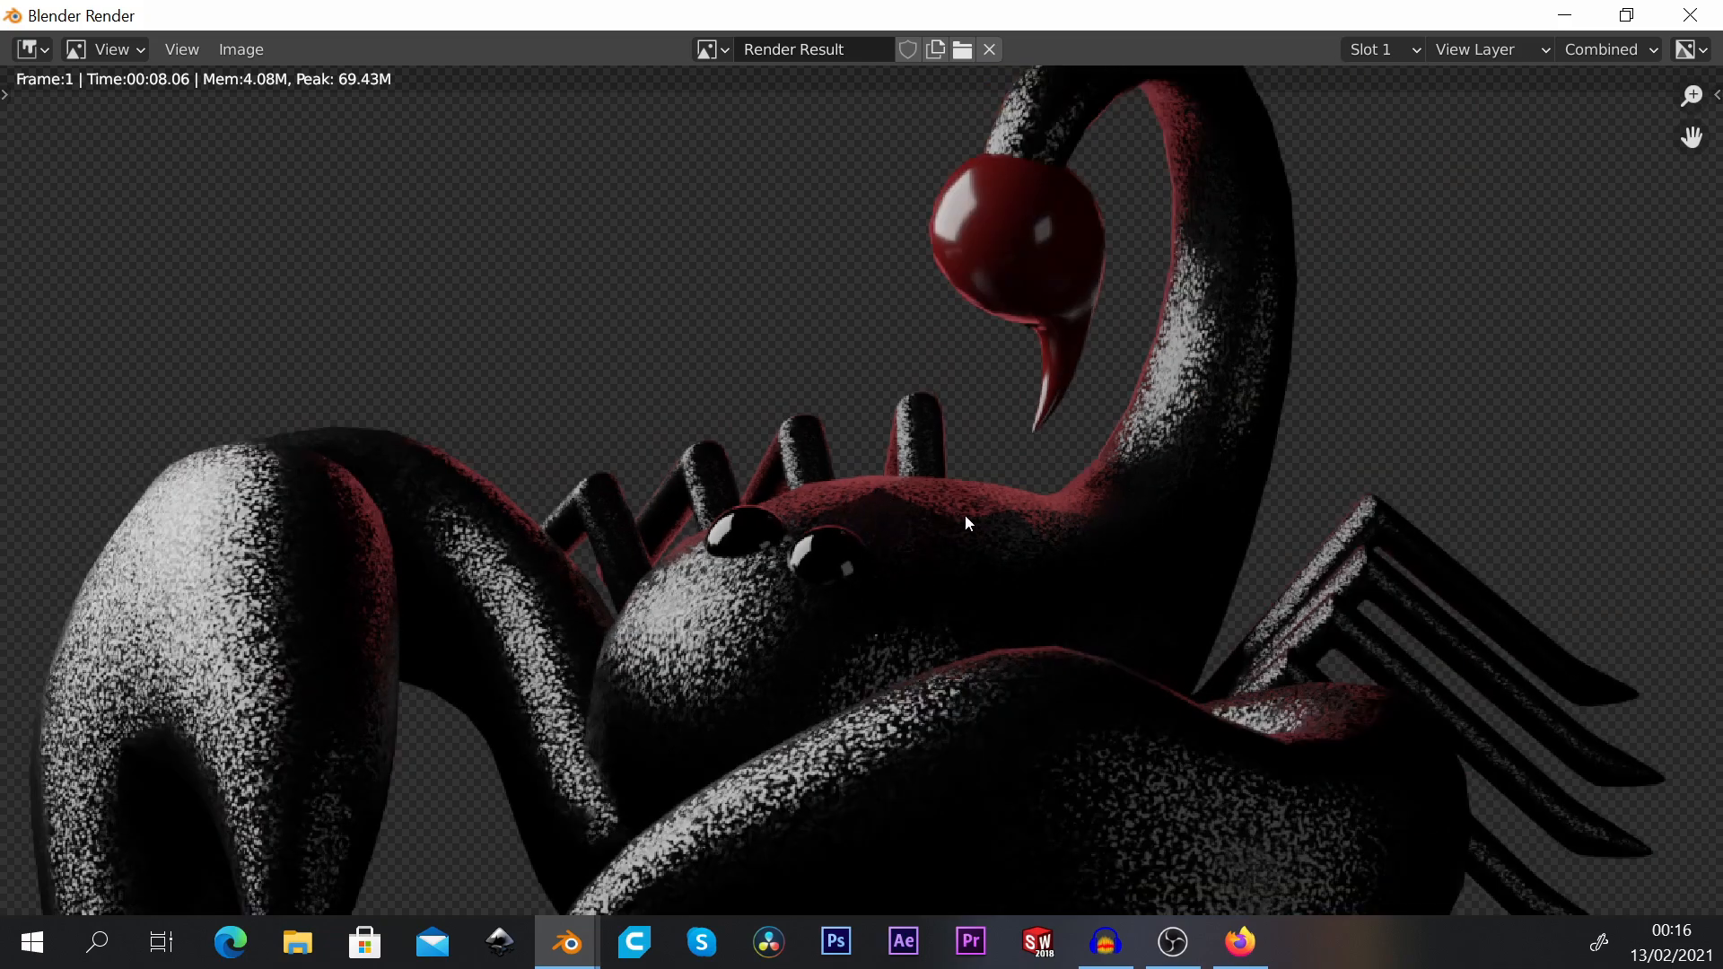
pyautogui.scroll(-3, 1178, 199)
pyautogui.scroll(8, 1151, 228)
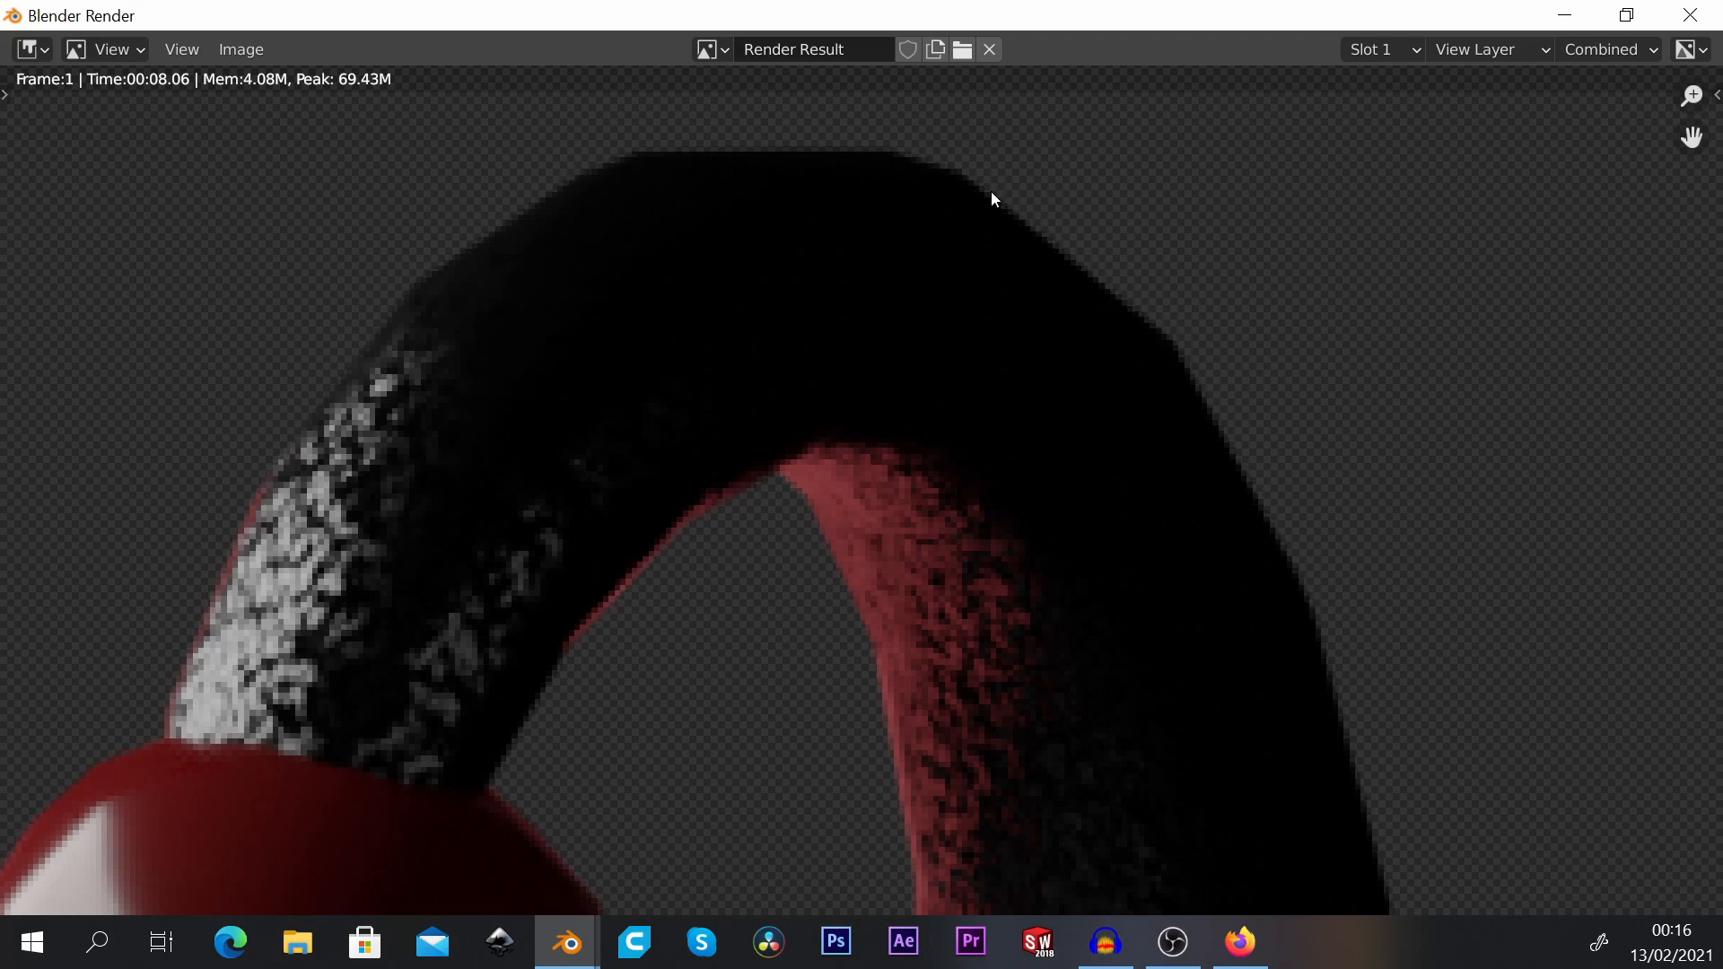
pyautogui.scroll(-8, 897, 216)
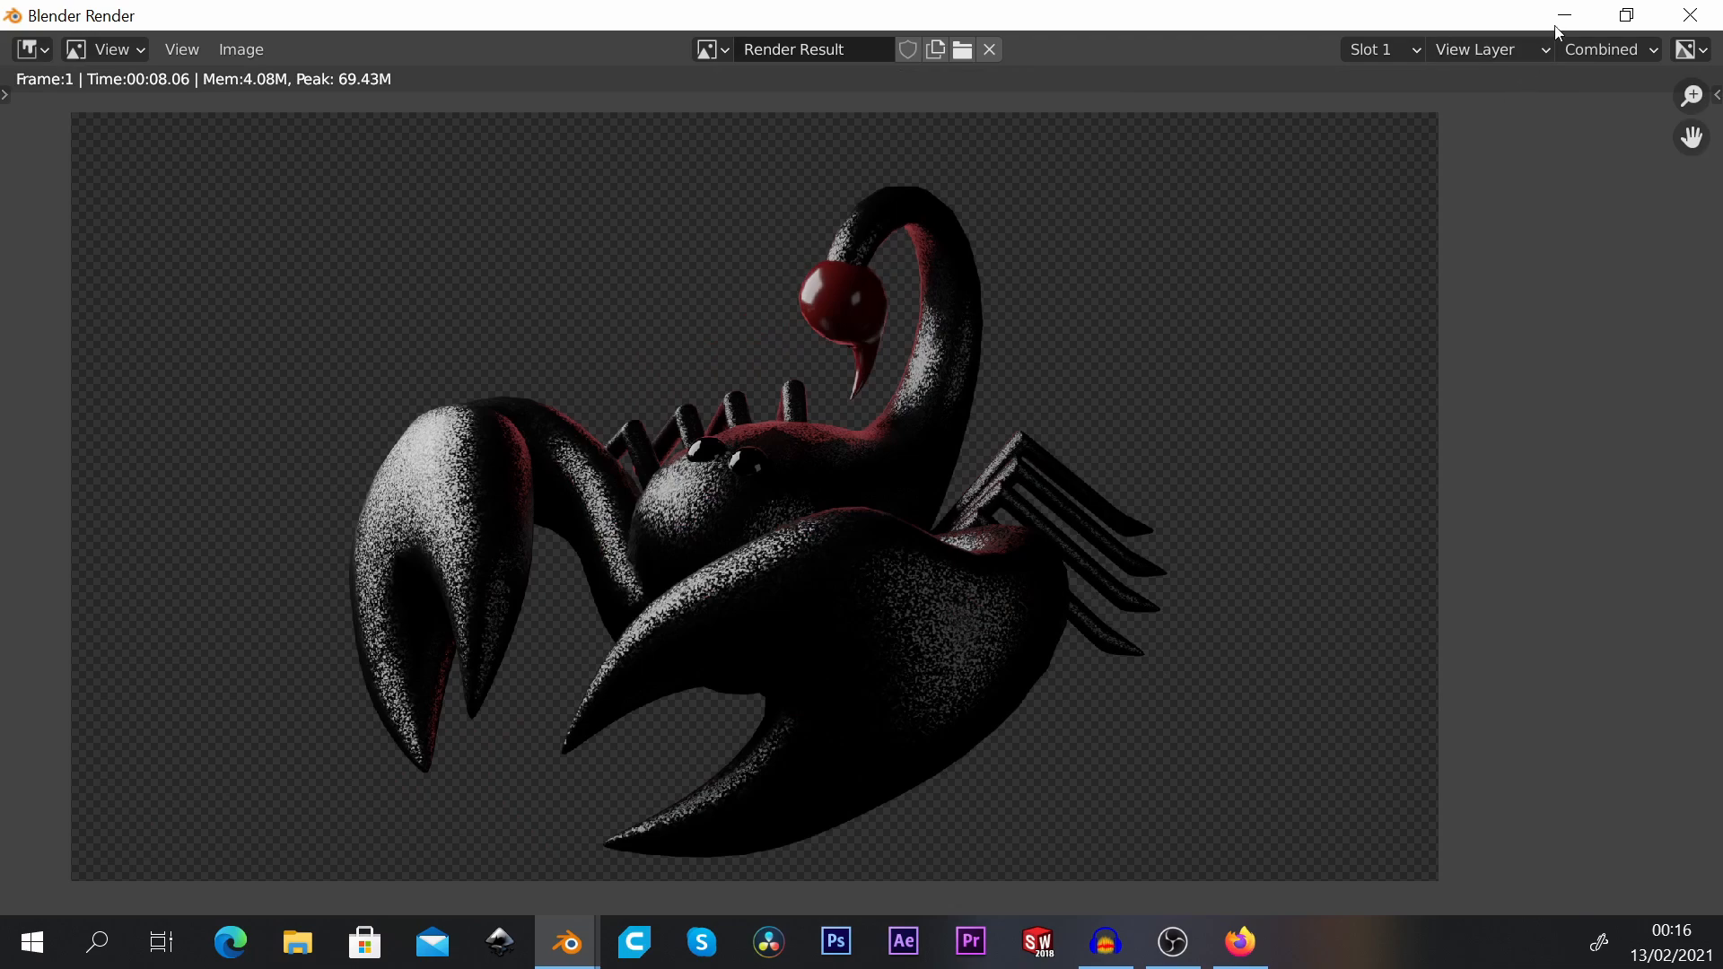
pyautogui.click(1563, 18)
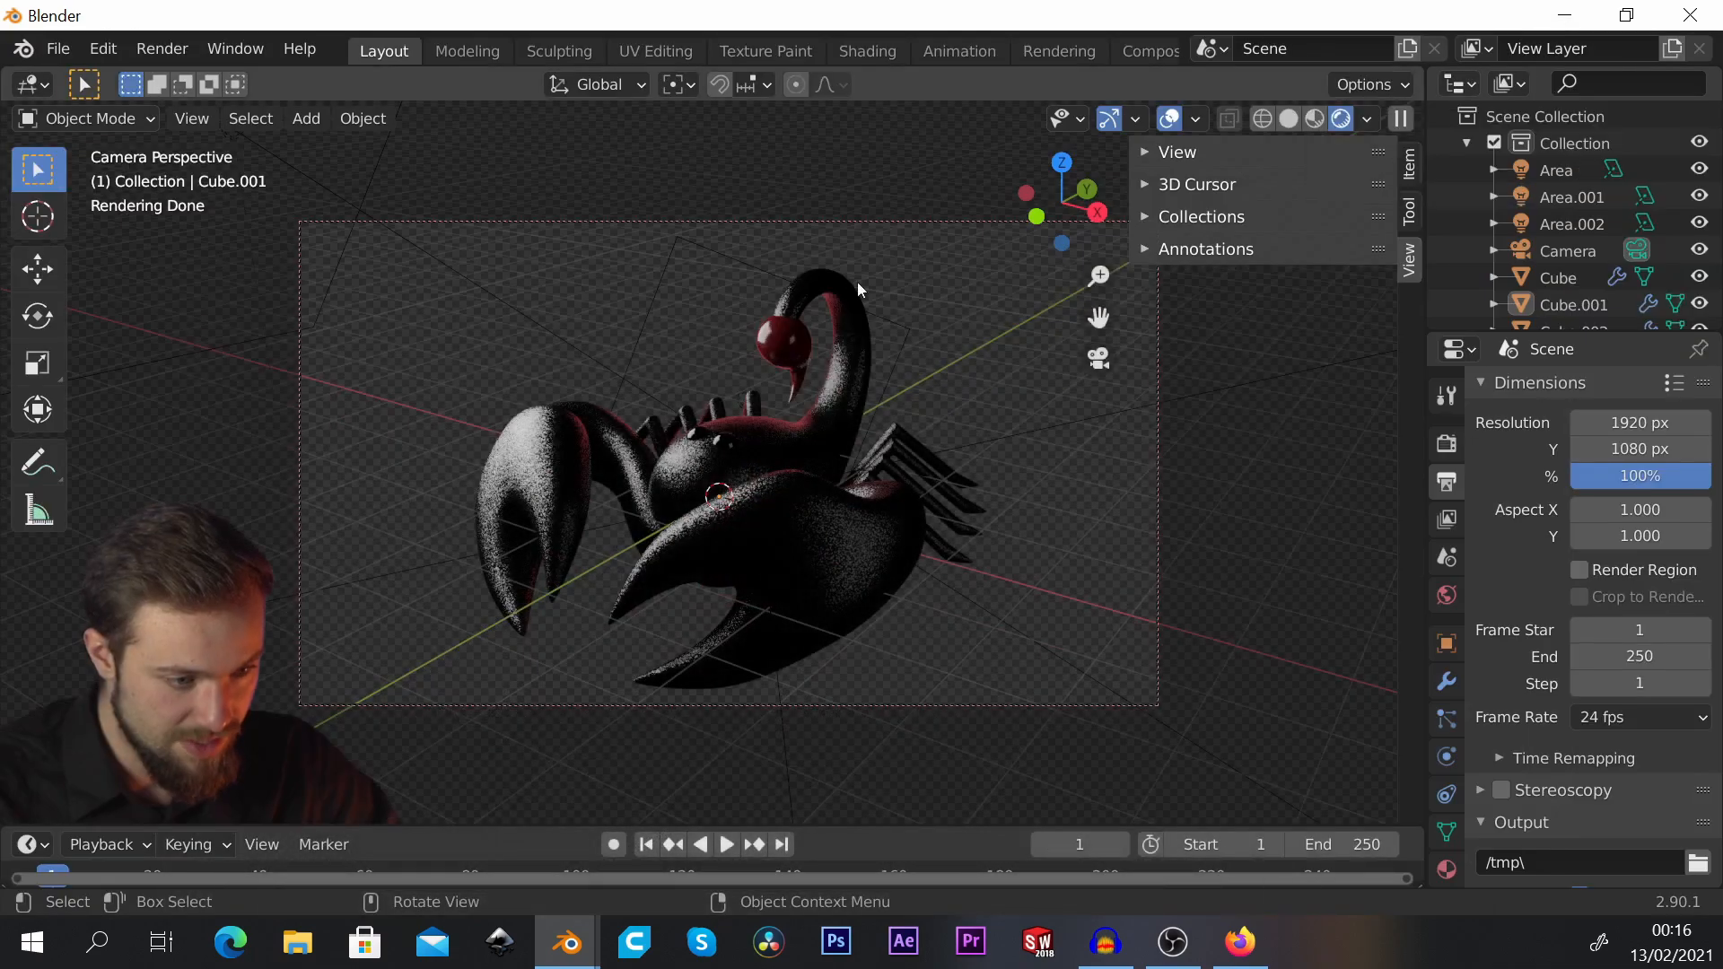
# Step: Select the scorpion's body and set its subdivision modifier's Render level to 4
pyautogui.click(821, 287)
pyautogui.click(1446, 443)
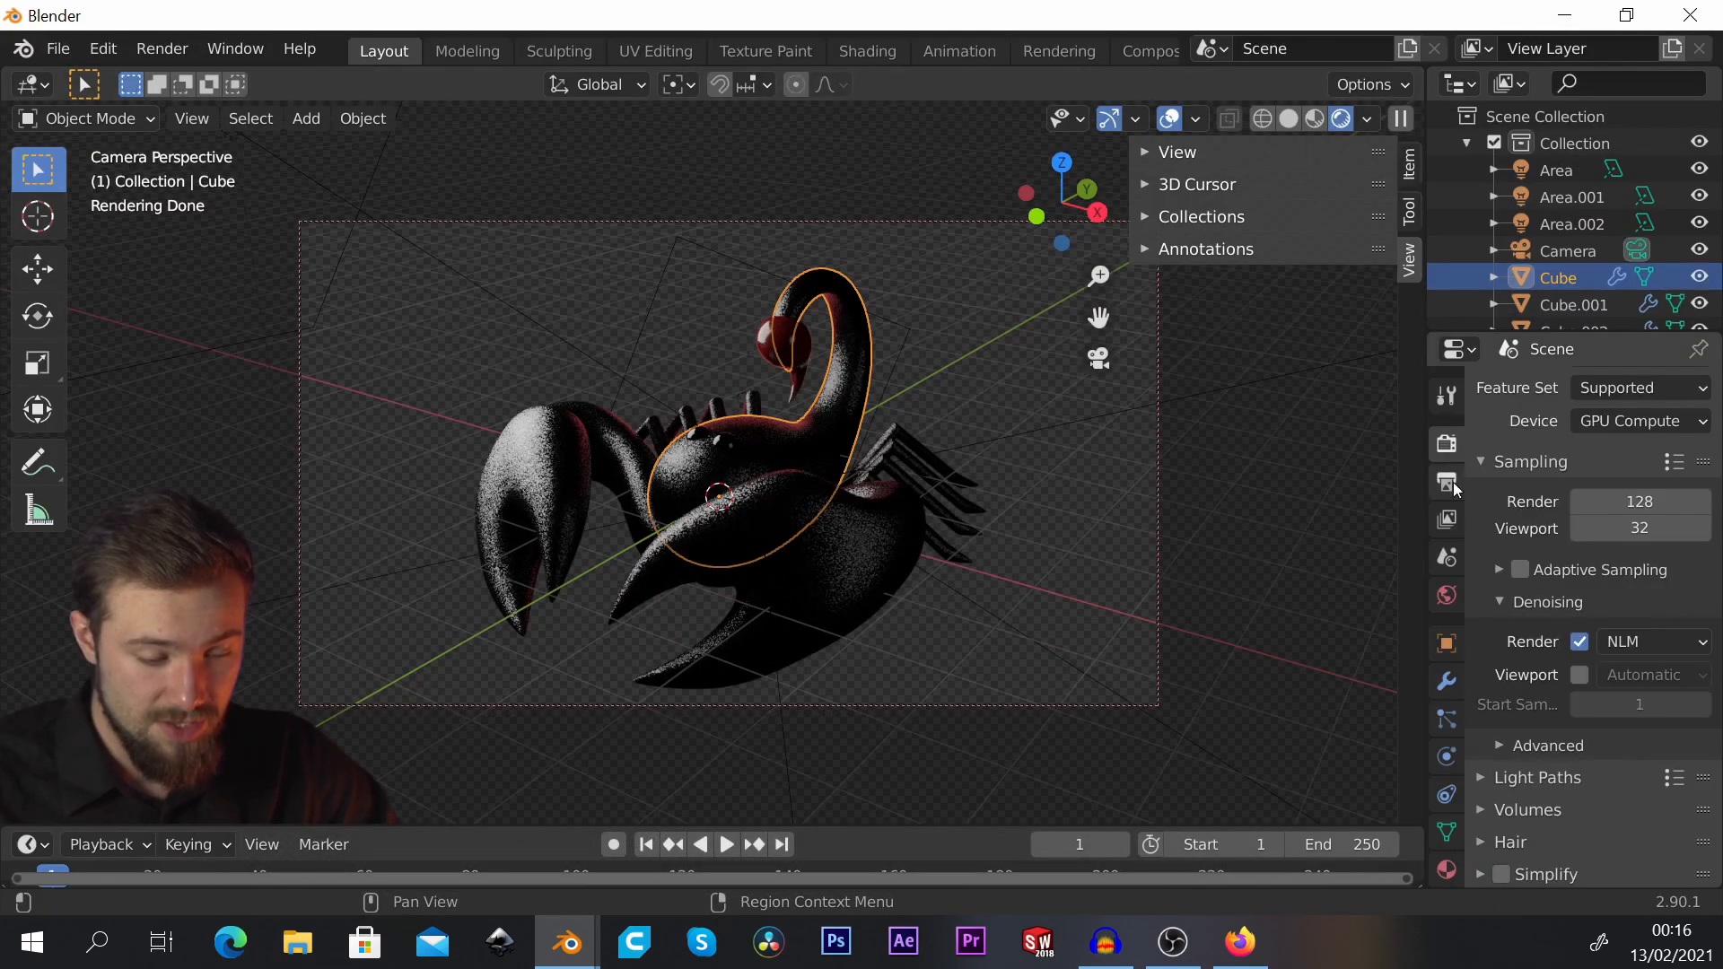
pyautogui.click(1446, 682)
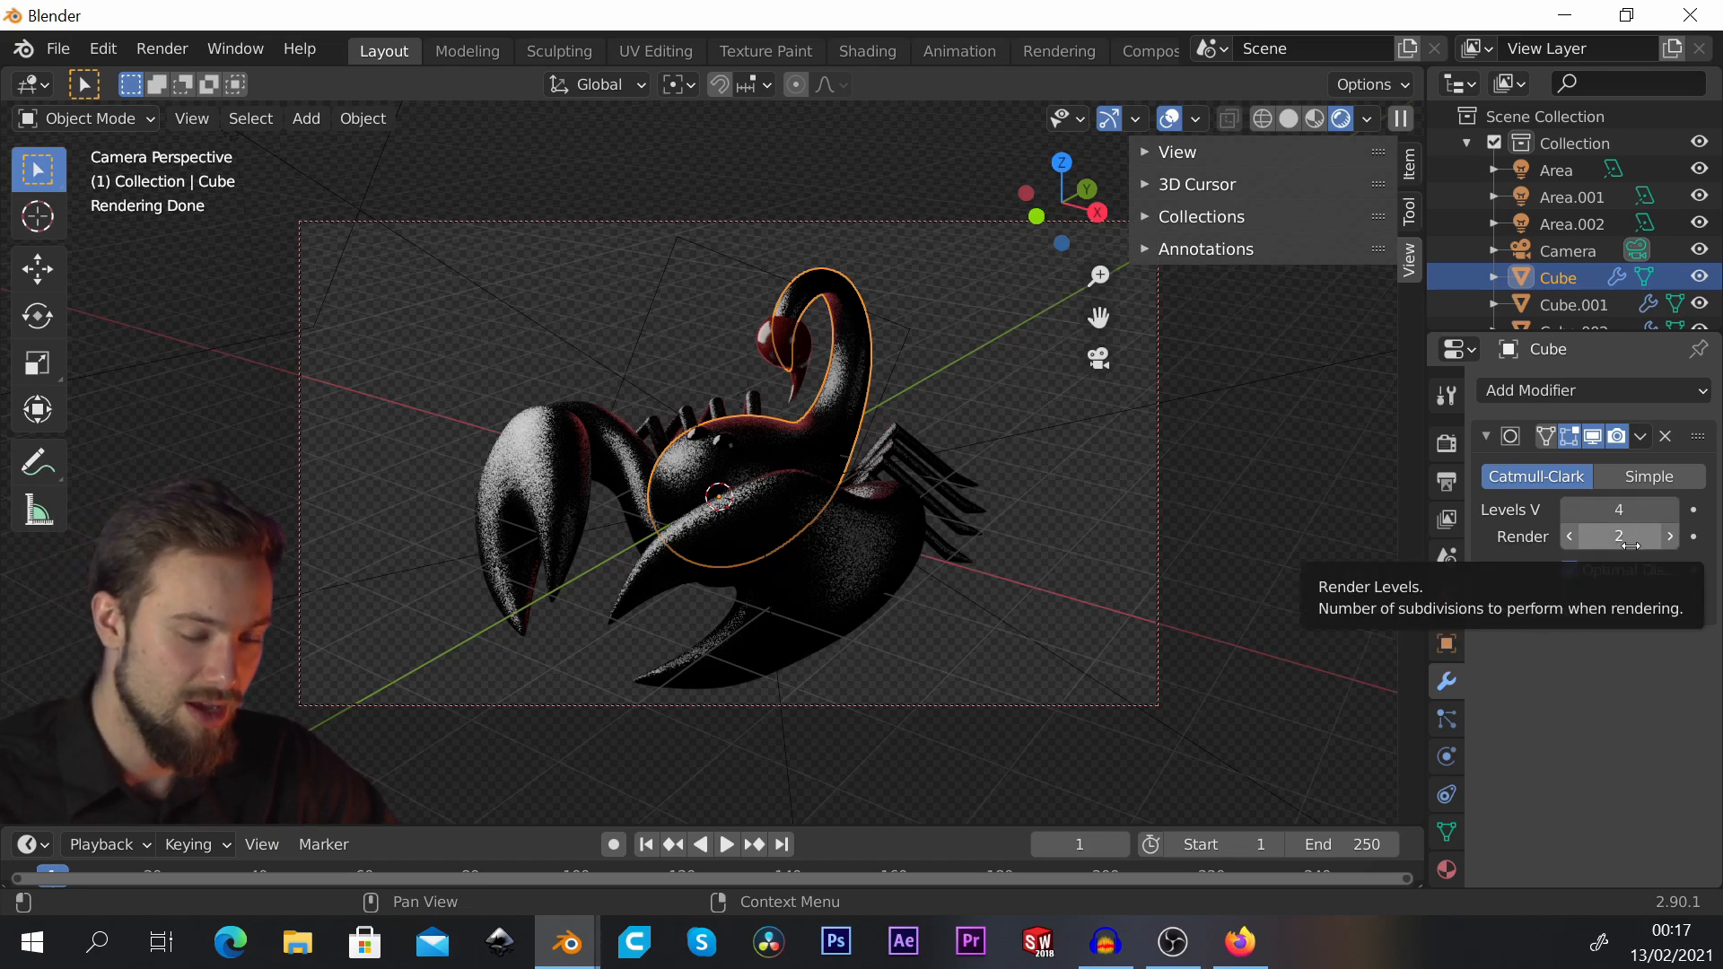
pyautogui.click(1669, 537)
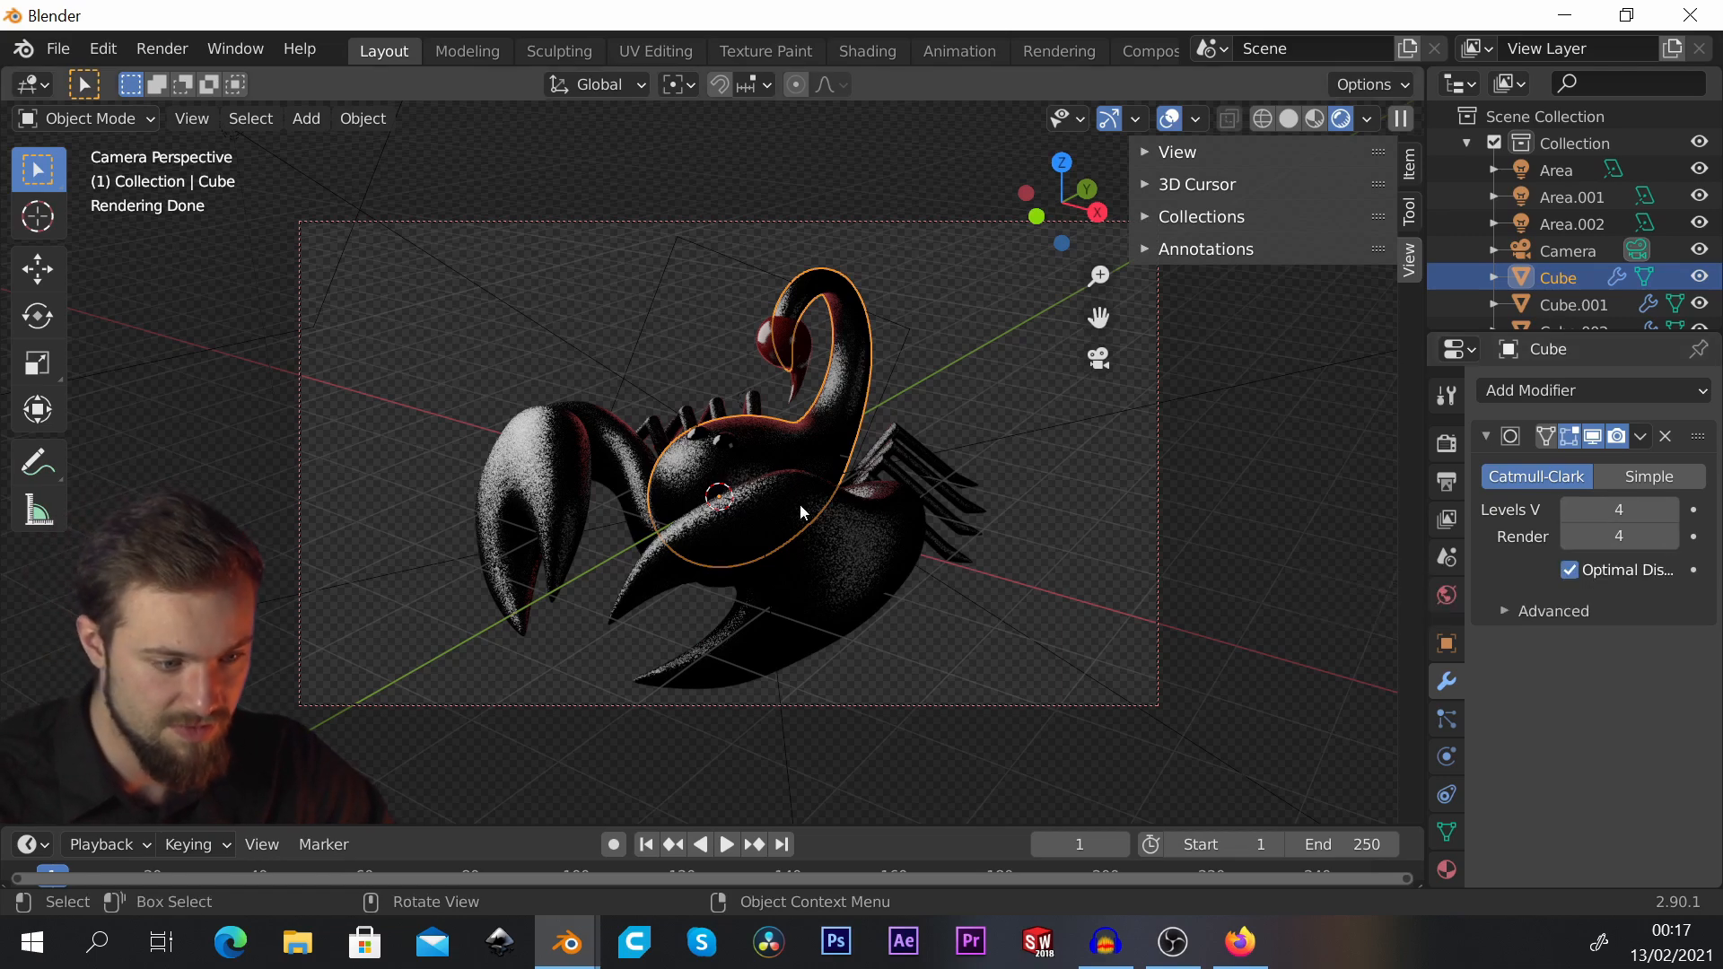
# Step: Bring up the claws' subdivision modifier, and set the legs' subdivision Render level to 3
pyautogui.click(849, 540)
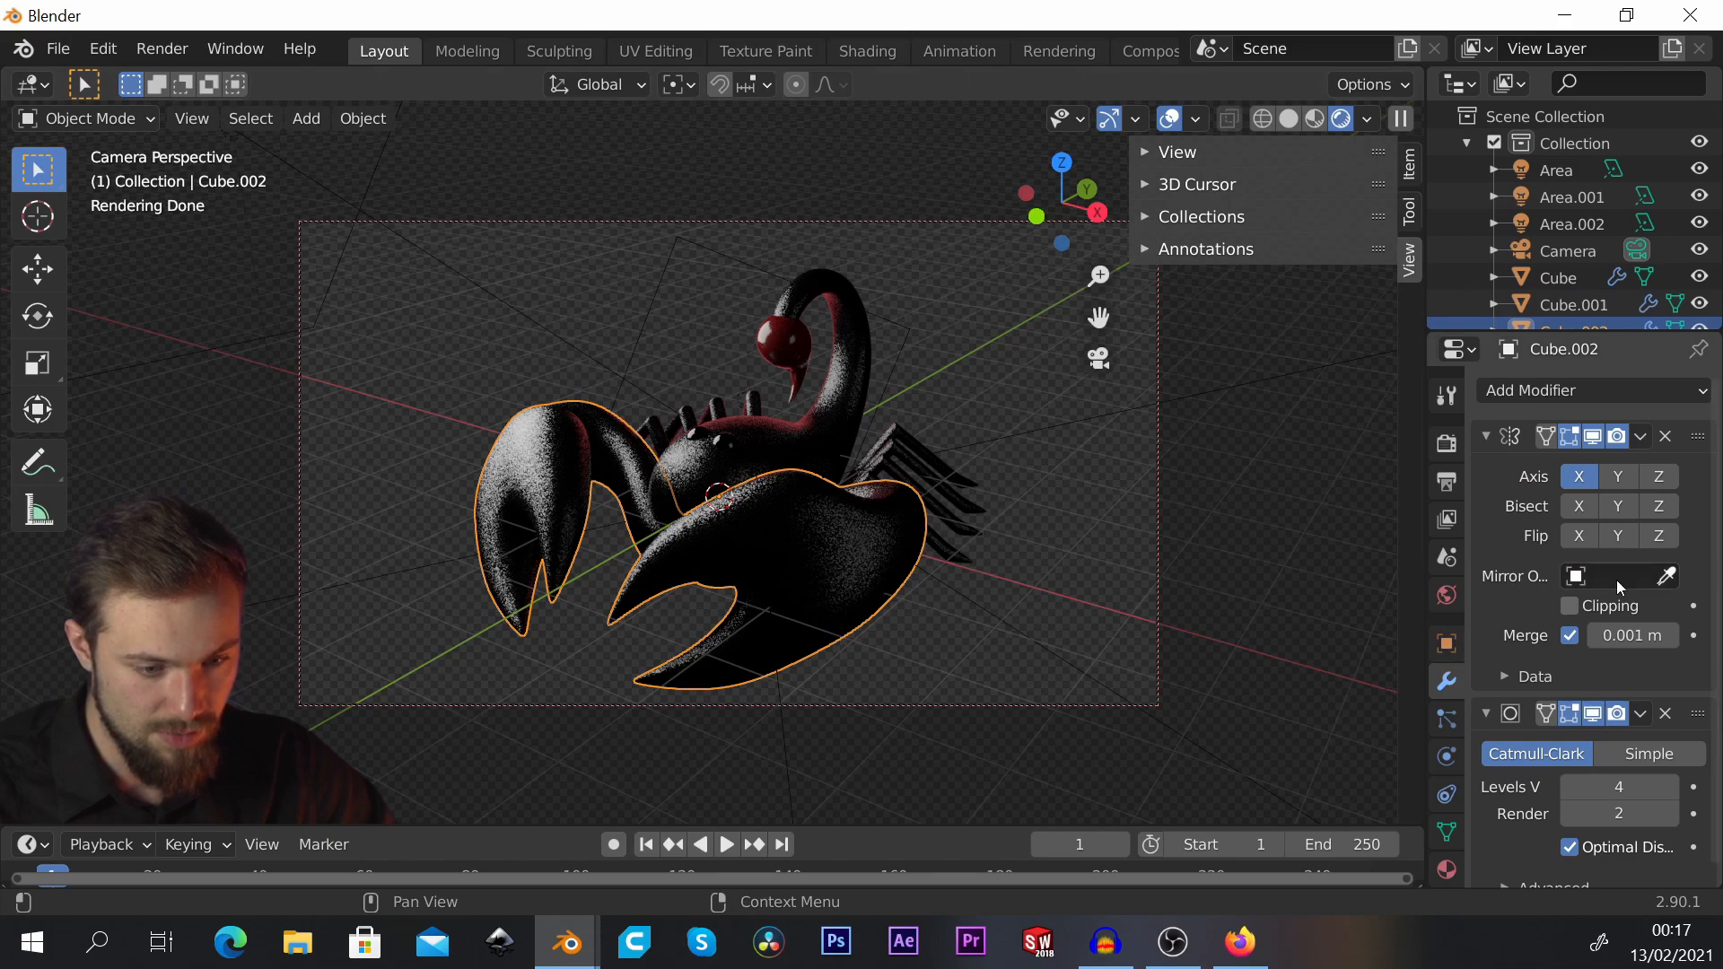
pyautogui.scroll(-1, 1603, 680)
pyautogui.click(925, 471)
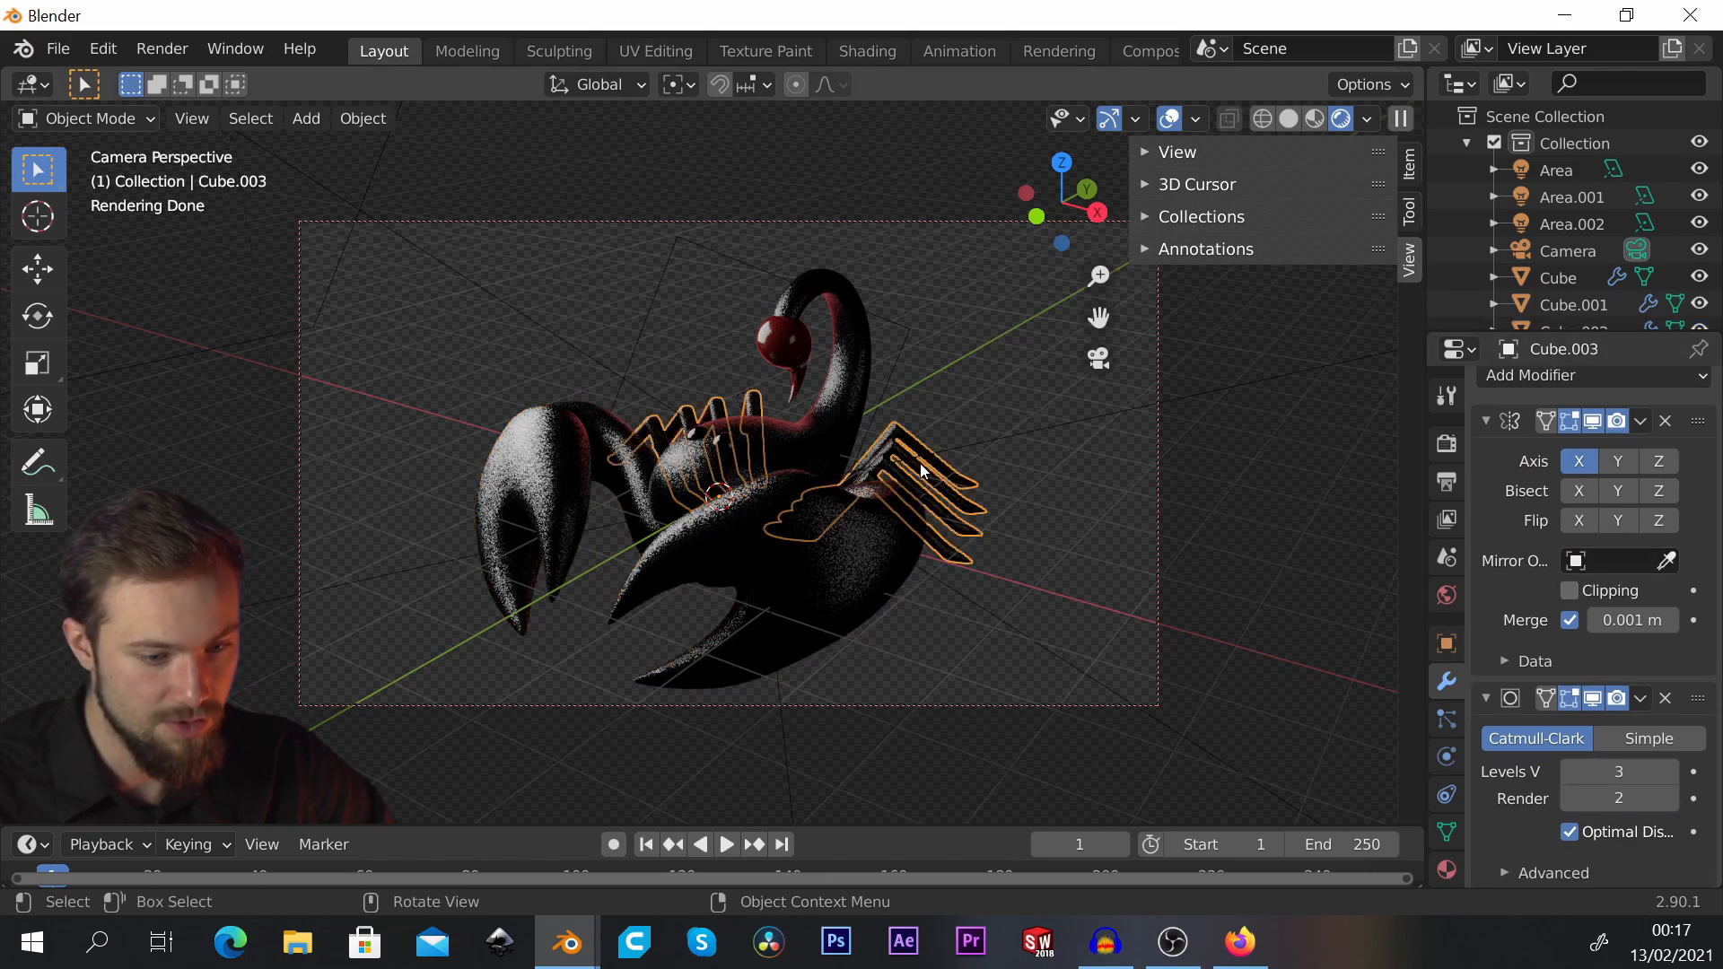
pyautogui.click(1670, 798)
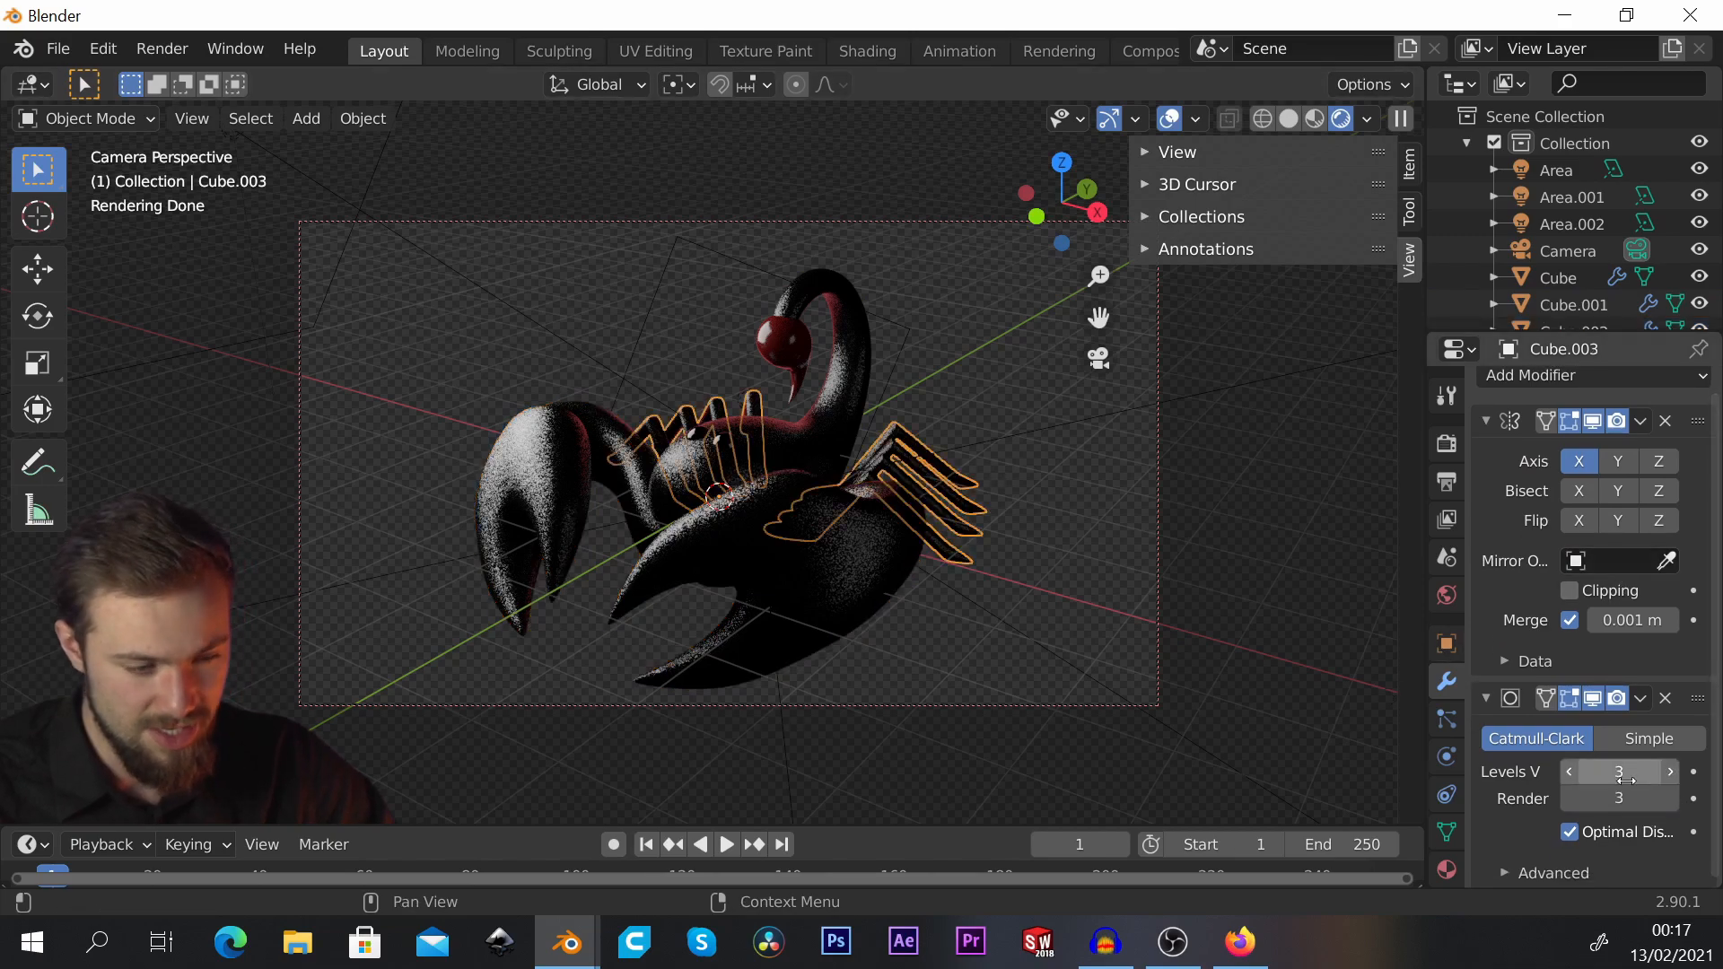
# Step: Render the image again with the raised subdivision levels and inspect the scorpion's body, legs and stinger up close
pyautogui.click(795, 339)
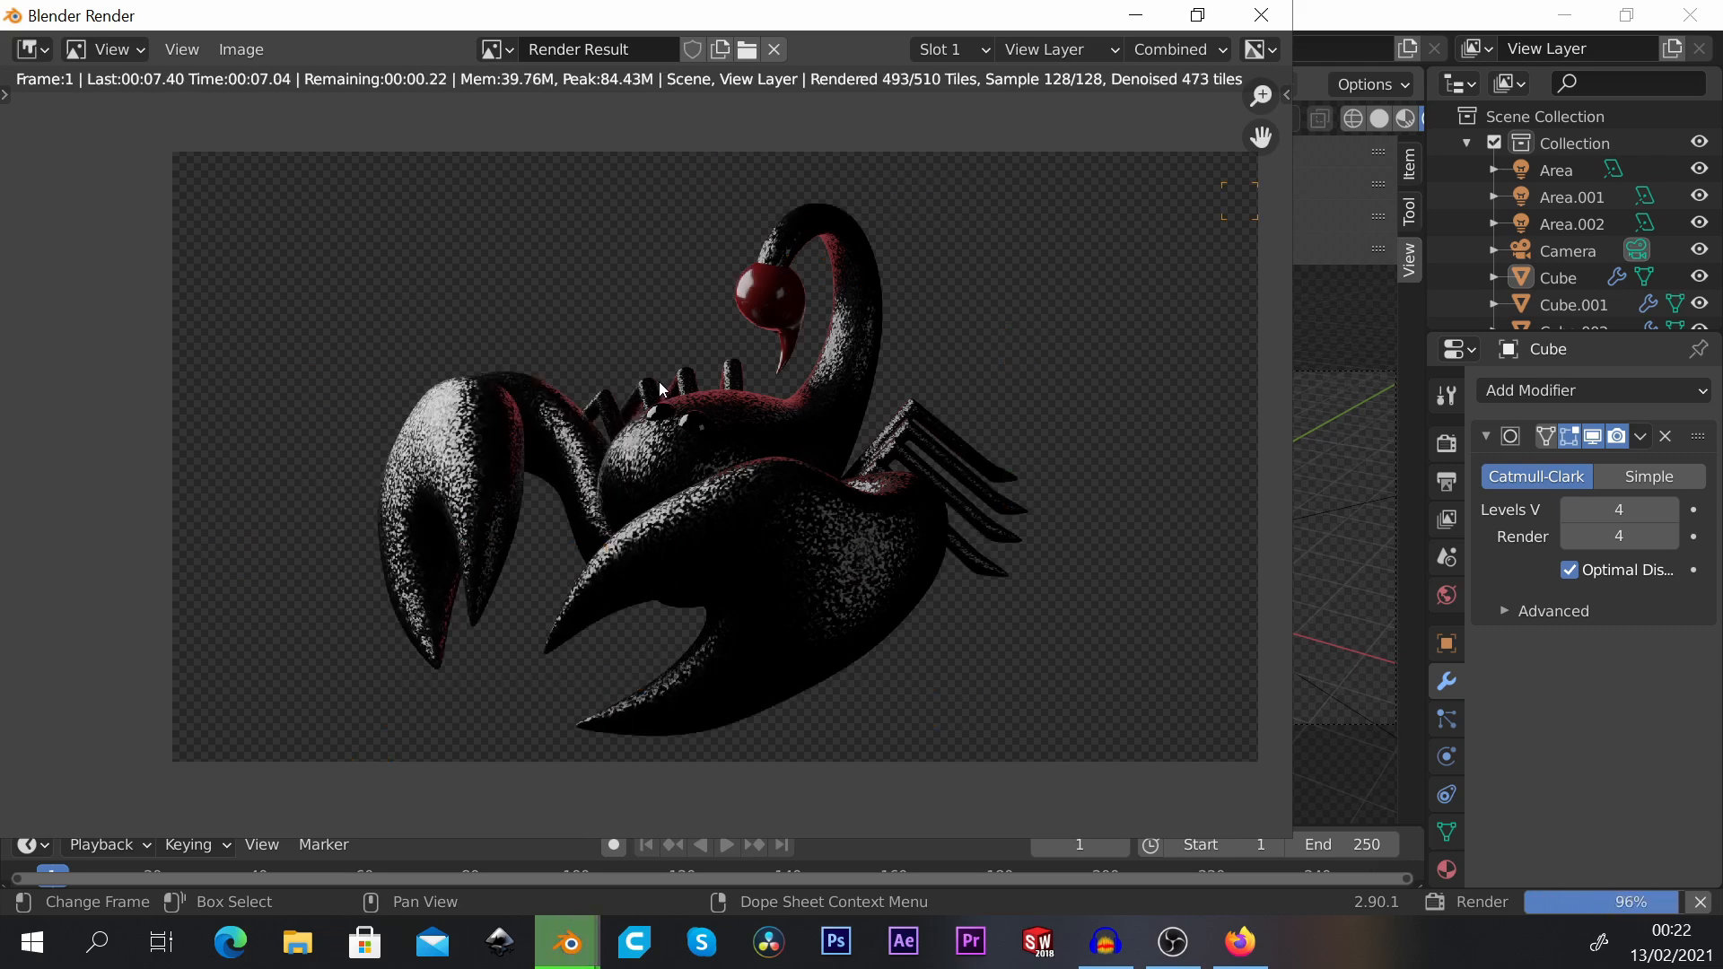
pyautogui.scroll(5, 493, 461)
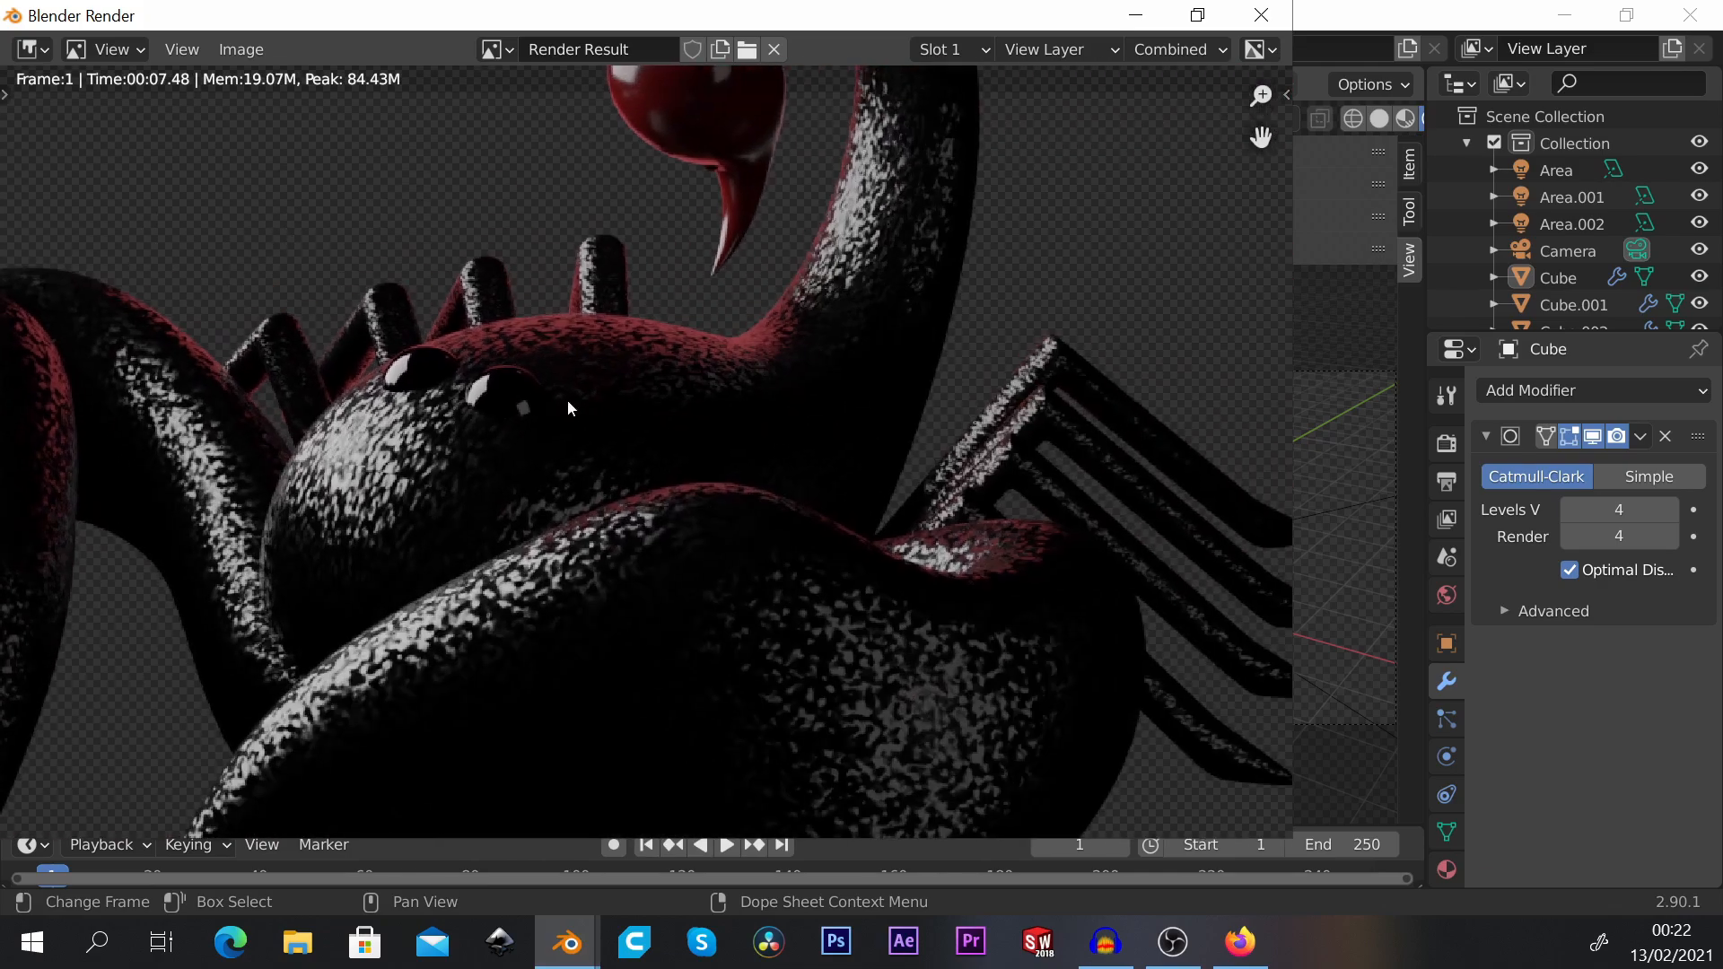
pyautogui.moveTo(703, 274); pyautogui.dragTo(694, 310, button='middle')
pyautogui.moveTo(679, 456); pyautogui.dragTo(734, 503, button='middle')
pyautogui.scroll(-1, 736, 499)
pyautogui.scroll(-3, 736, 507)
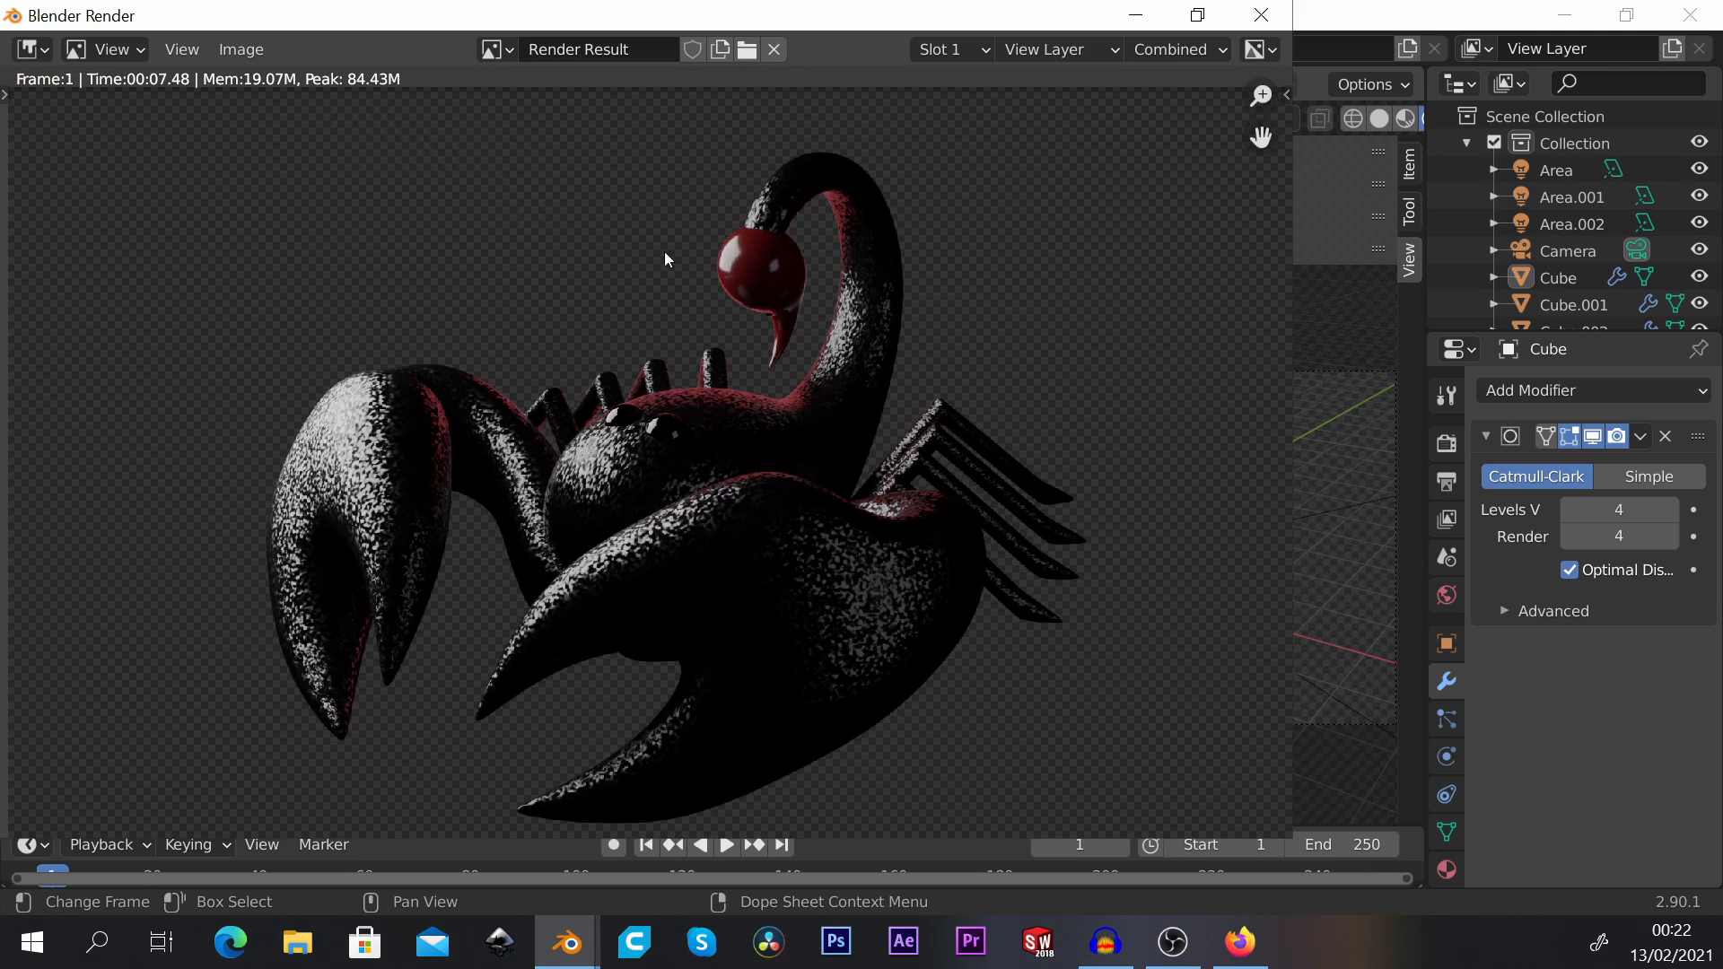
# Step: Begin saving the rendered image to the Documents folder under the file name scorpion.png
pyautogui.click(244, 53)
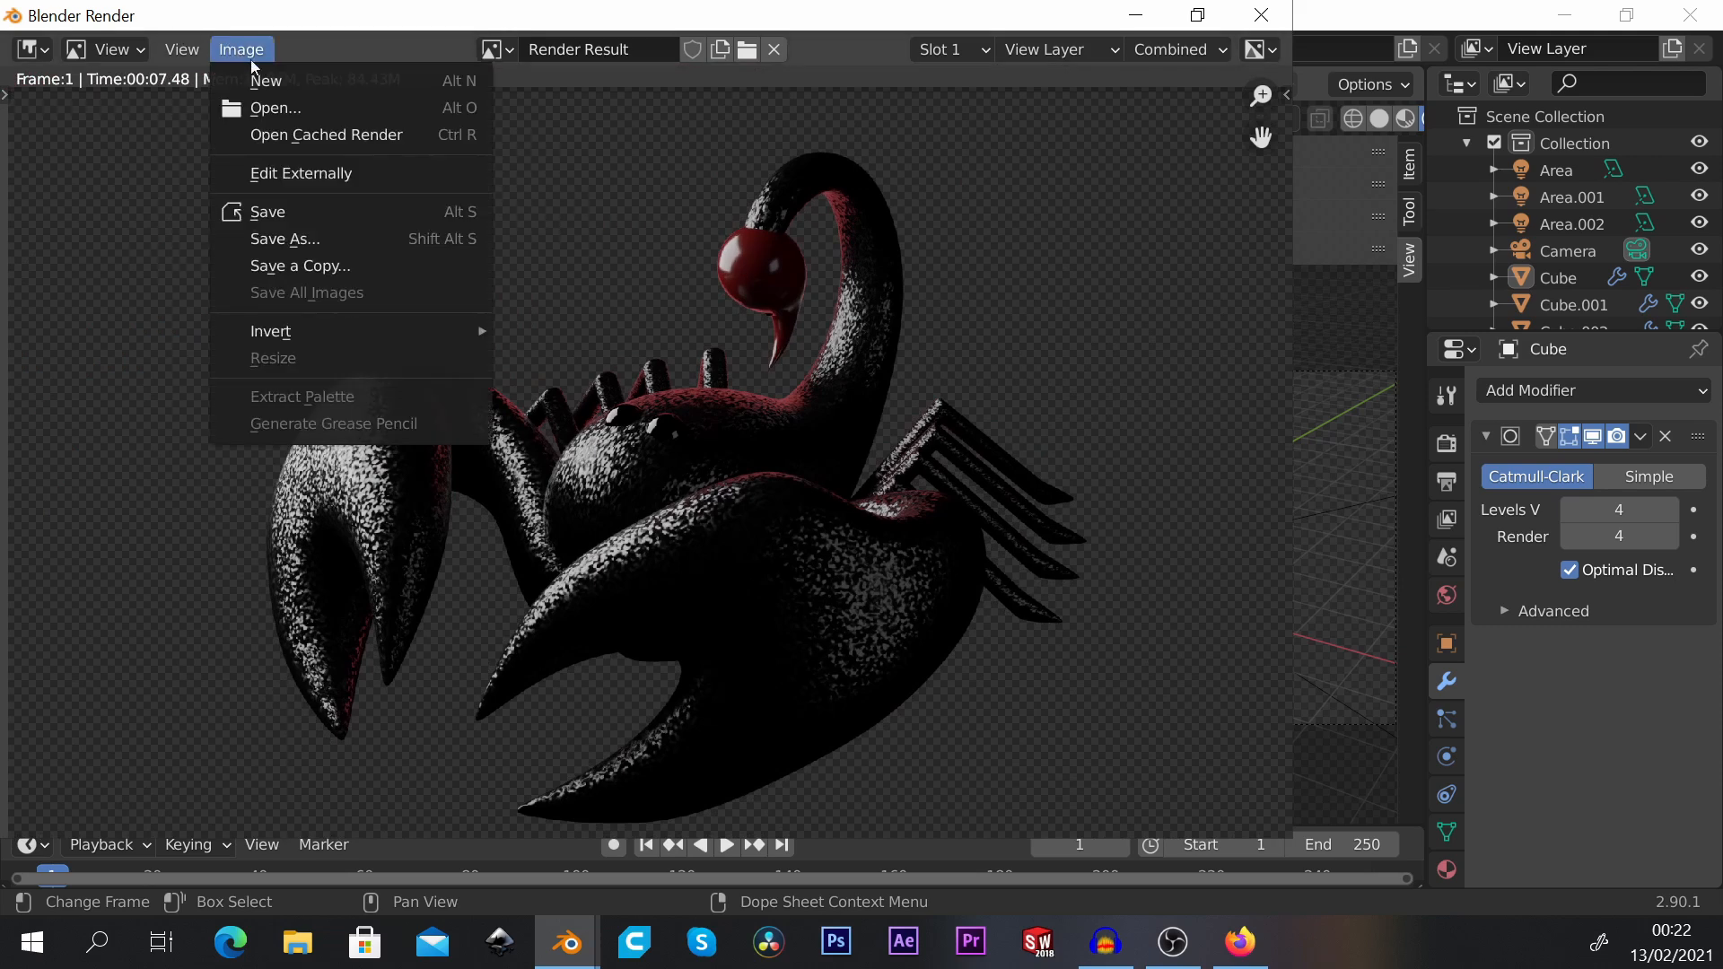
pyautogui.click(372, 231)
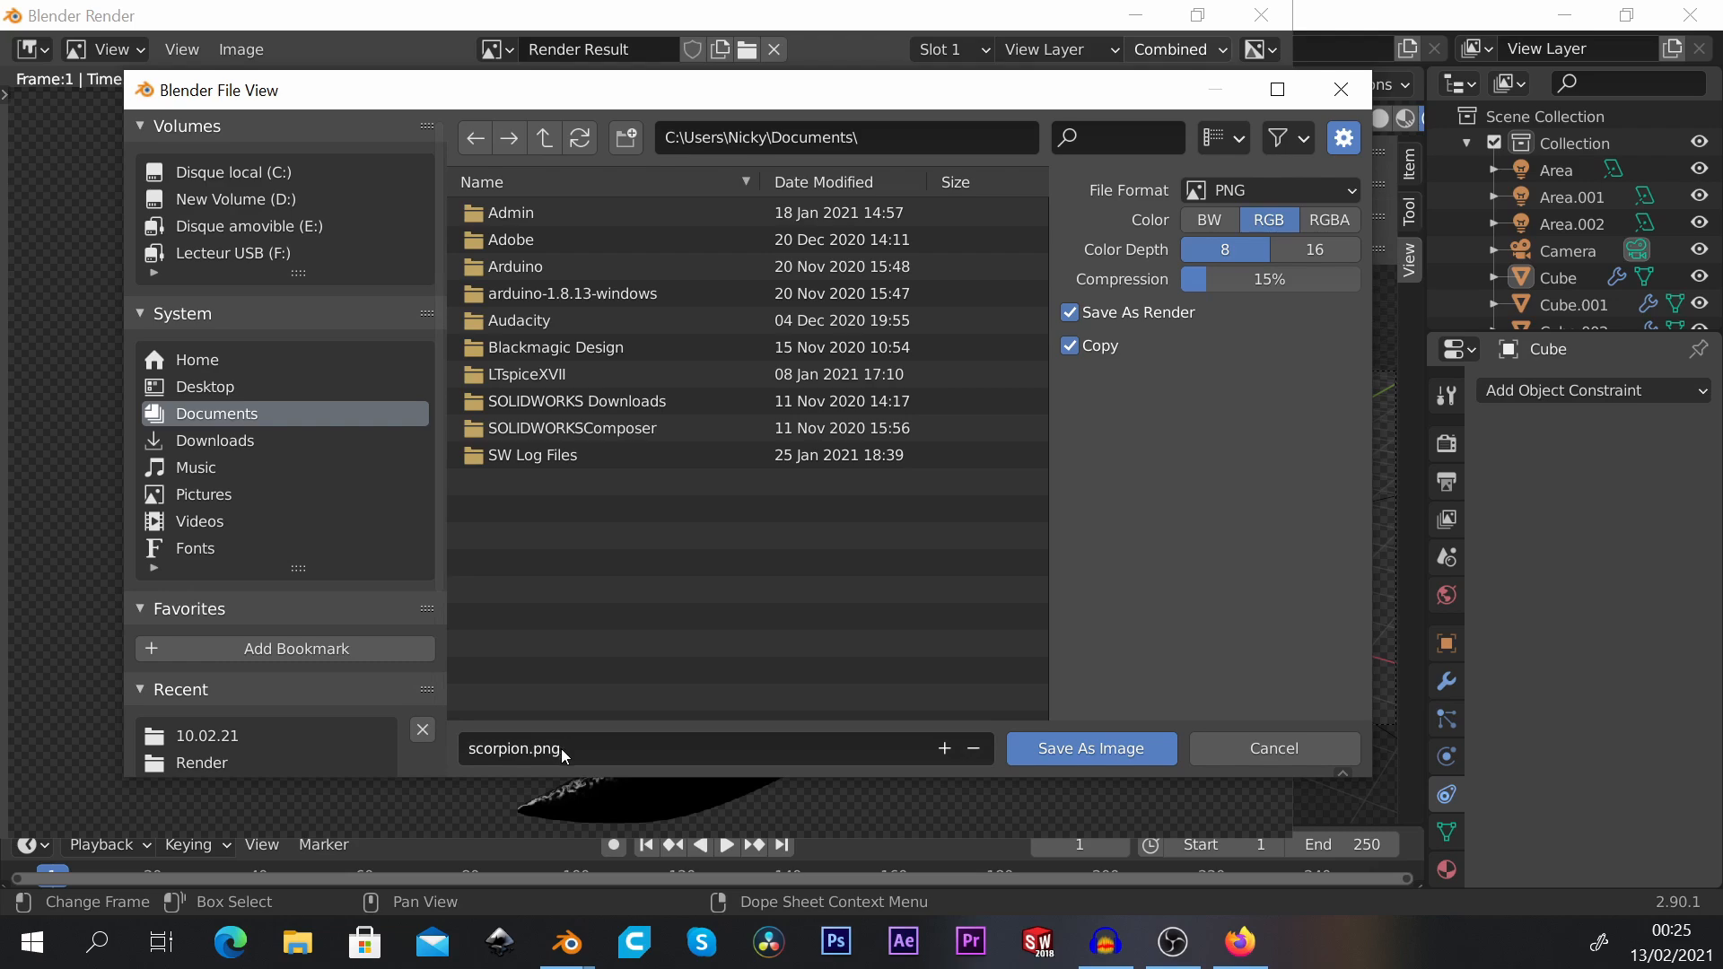
pyautogui.click(528, 752)
pyautogui.click(611, 748)
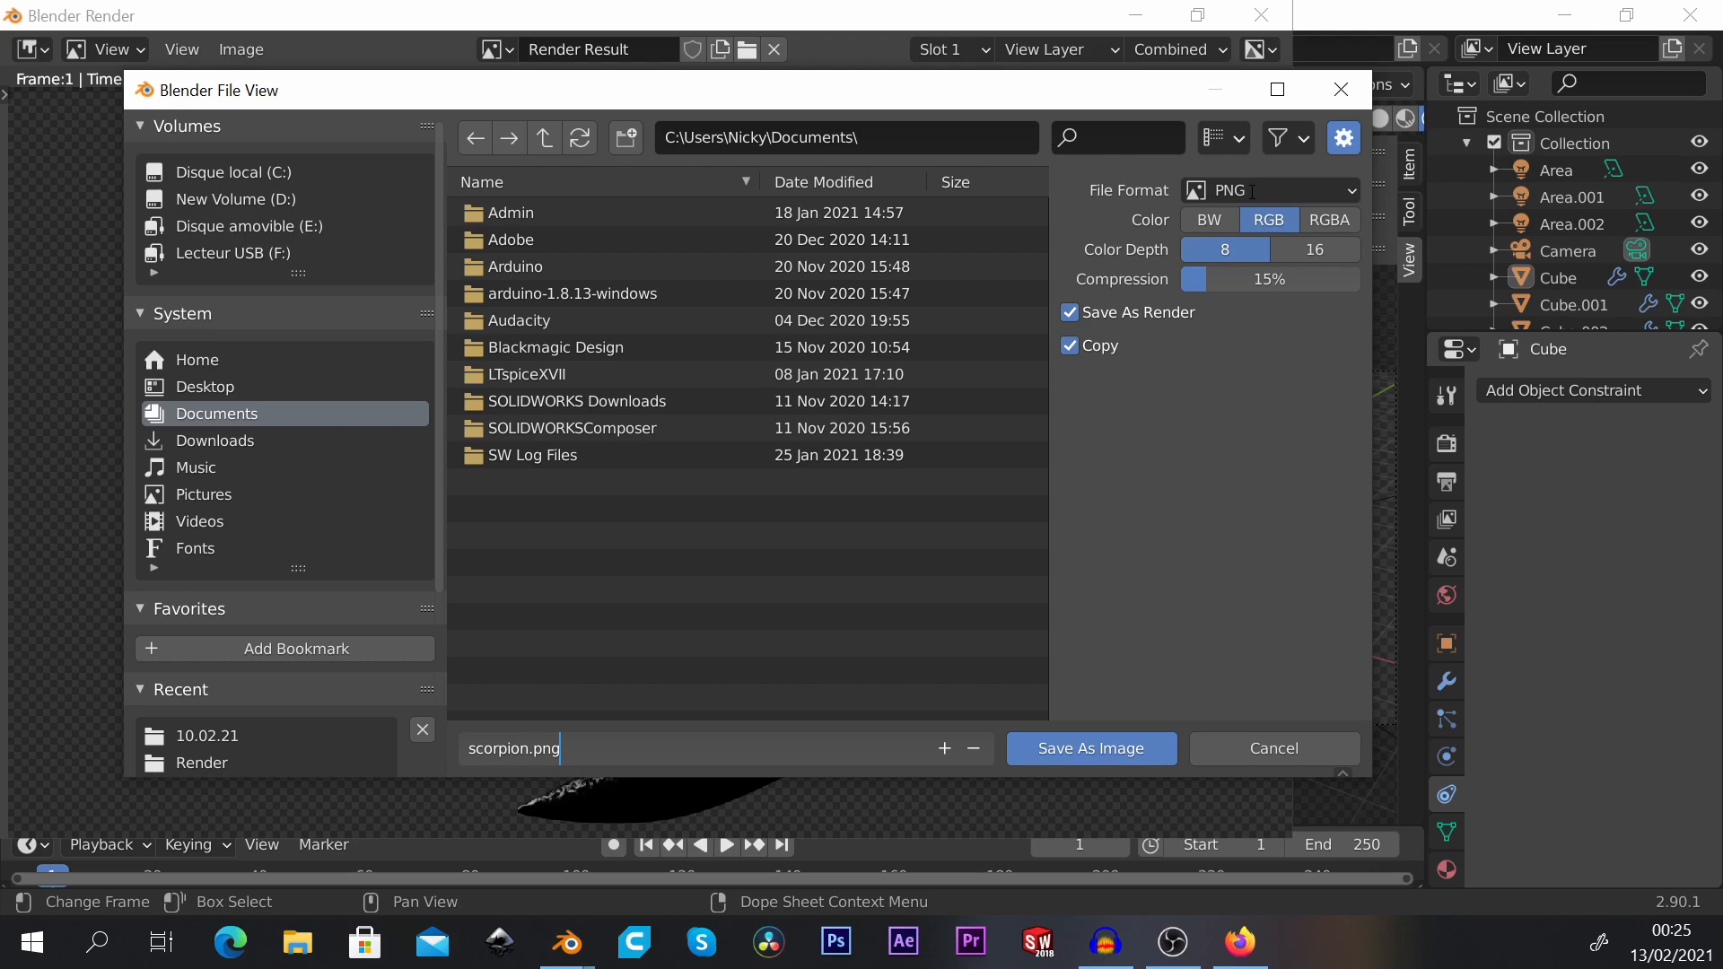
# Step: Choose PNG as the file format with RGBA color to keep the transparency, and save the render
pyautogui.click(1252, 192)
pyautogui.click(1252, 194)
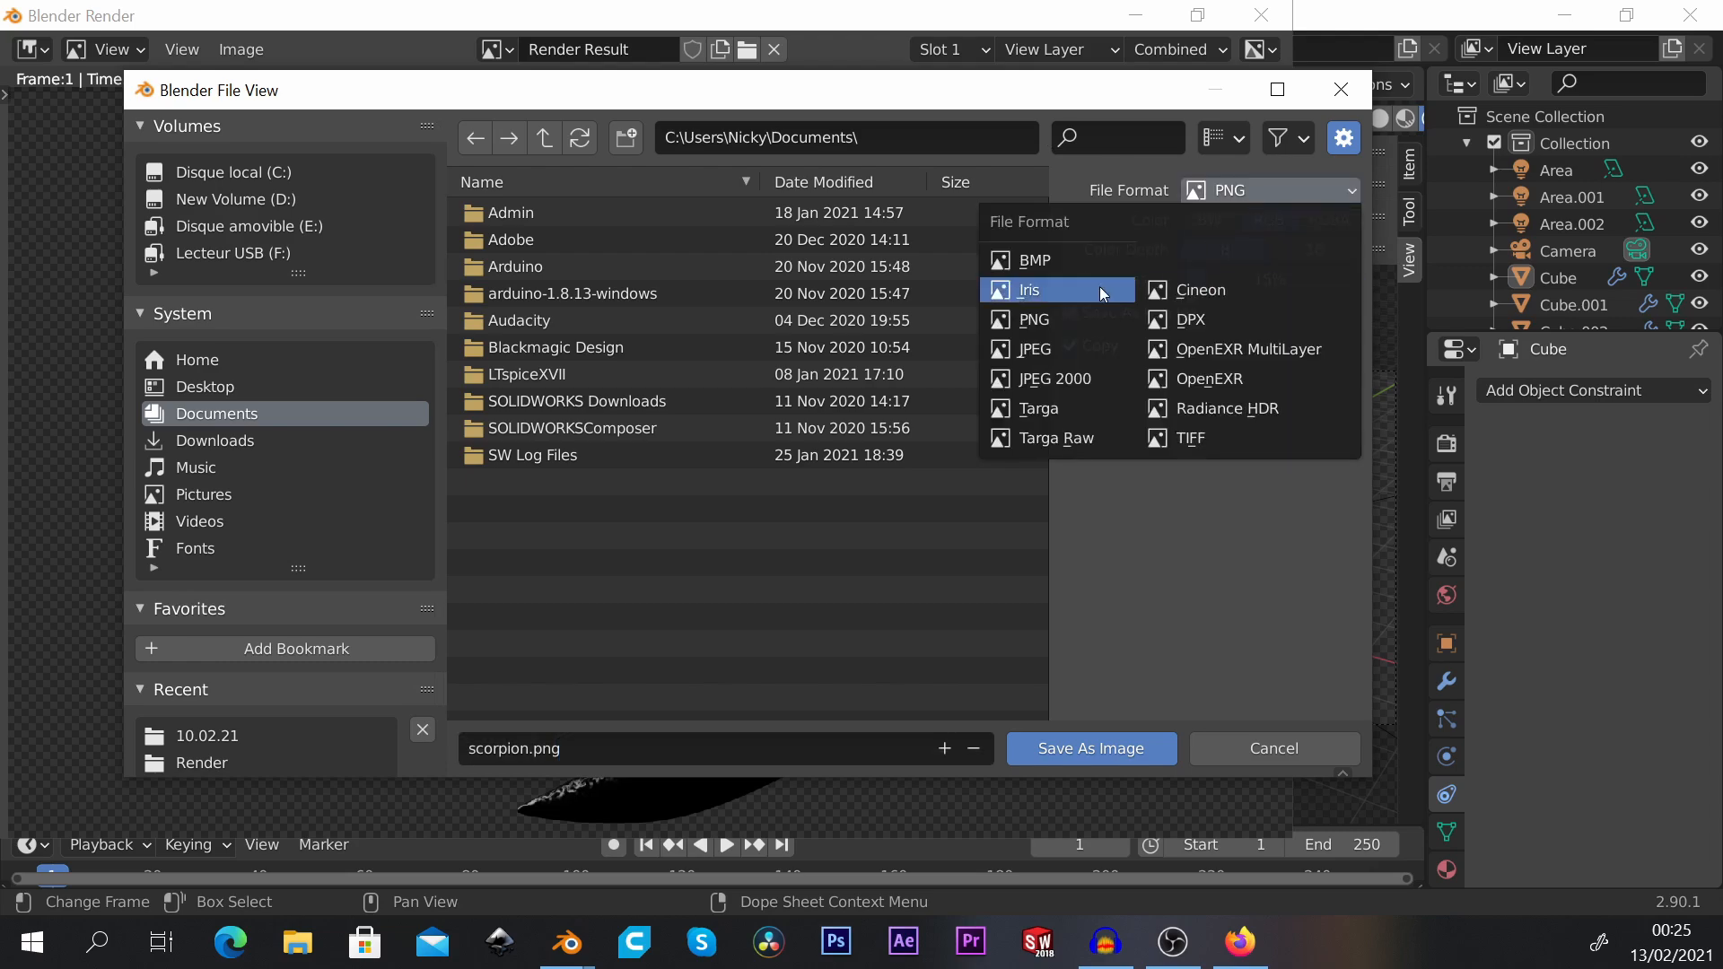
pyautogui.click(1078, 326)
pyautogui.click(1252, 192)
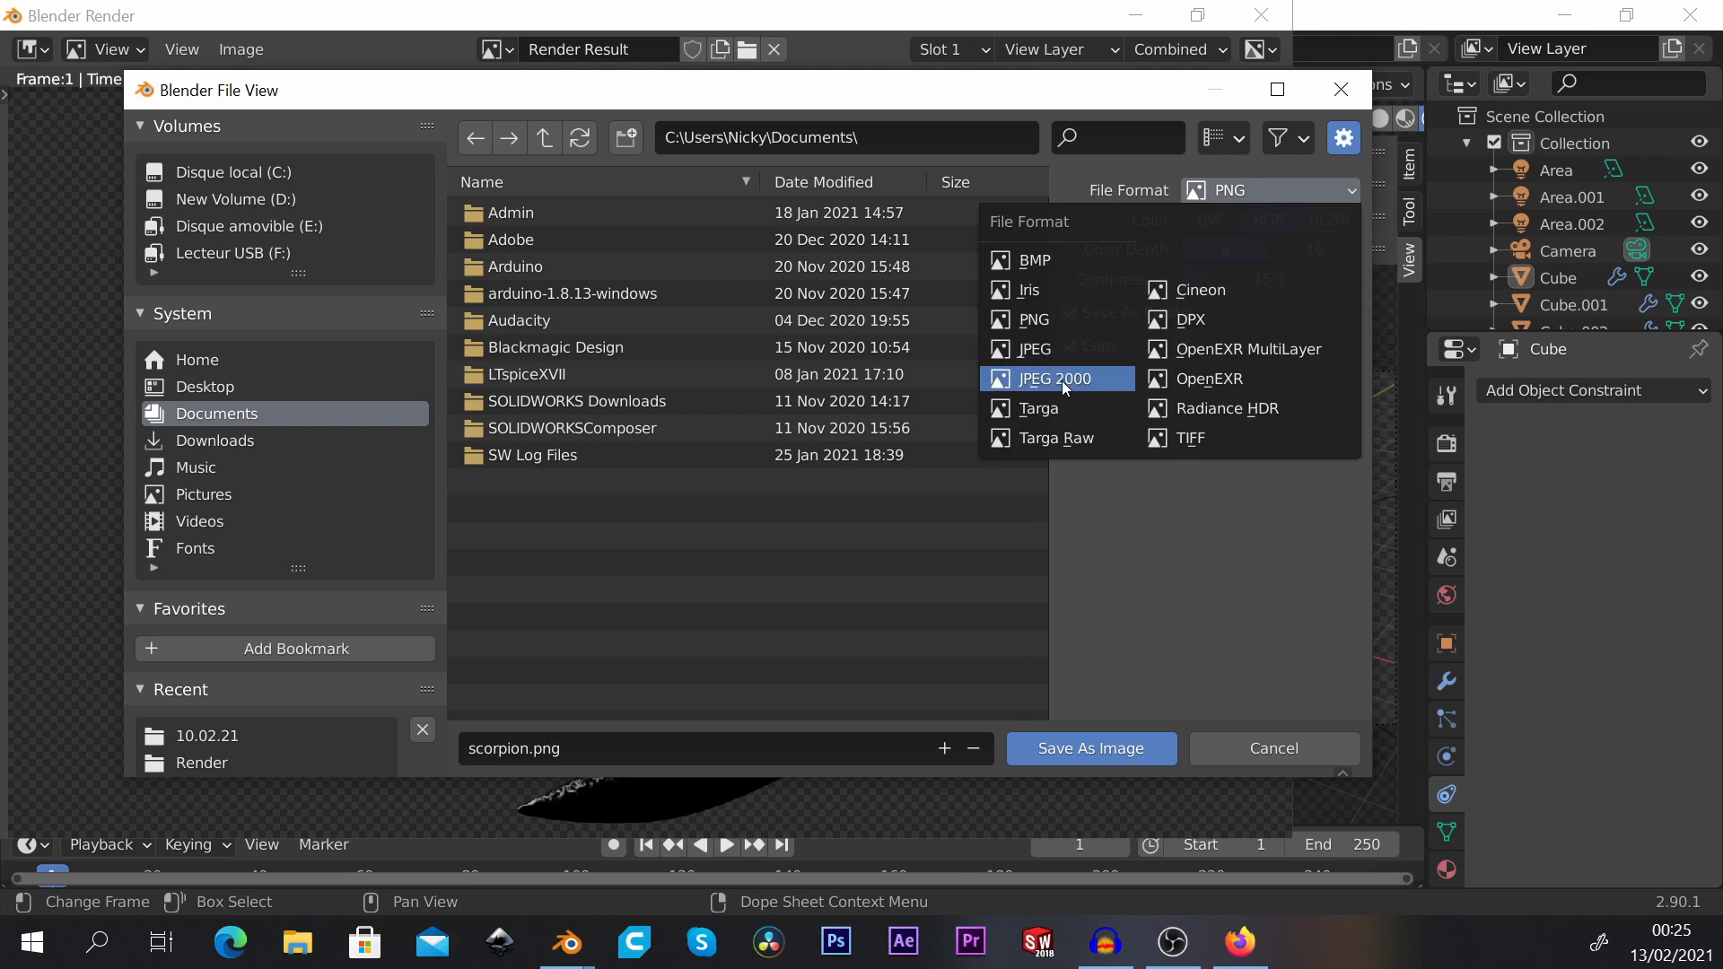
pyautogui.click(1061, 323)
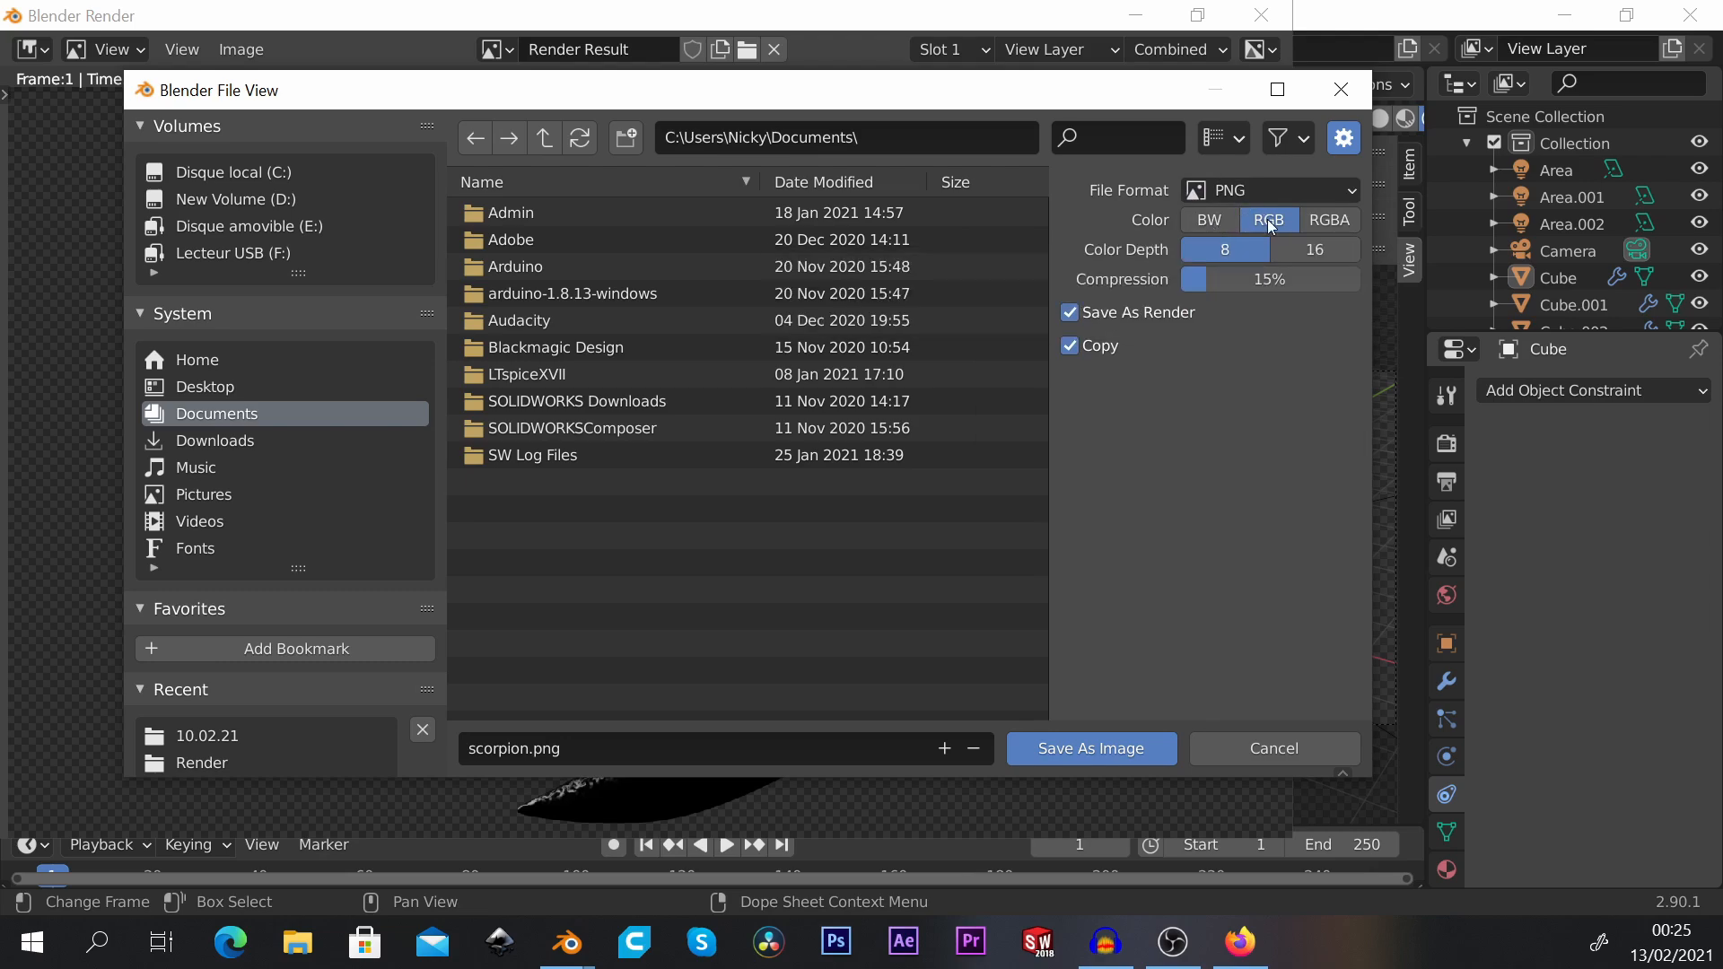
pyautogui.click(1335, 223)
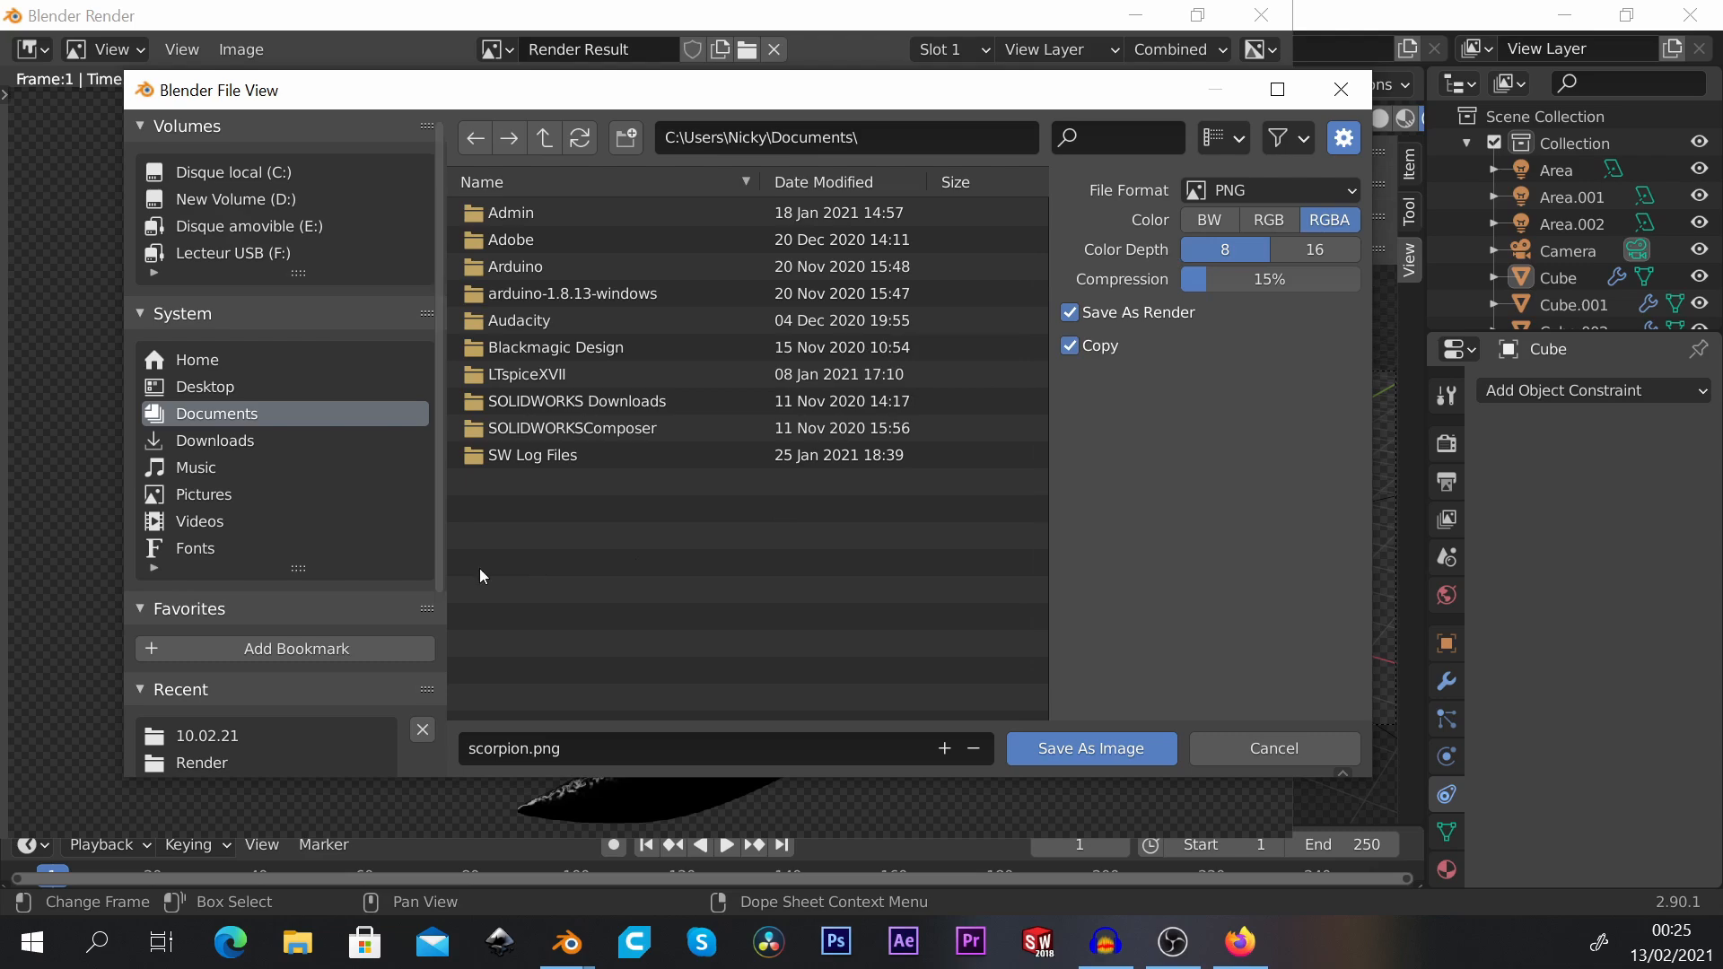
pyautogui.click(1124, 756)
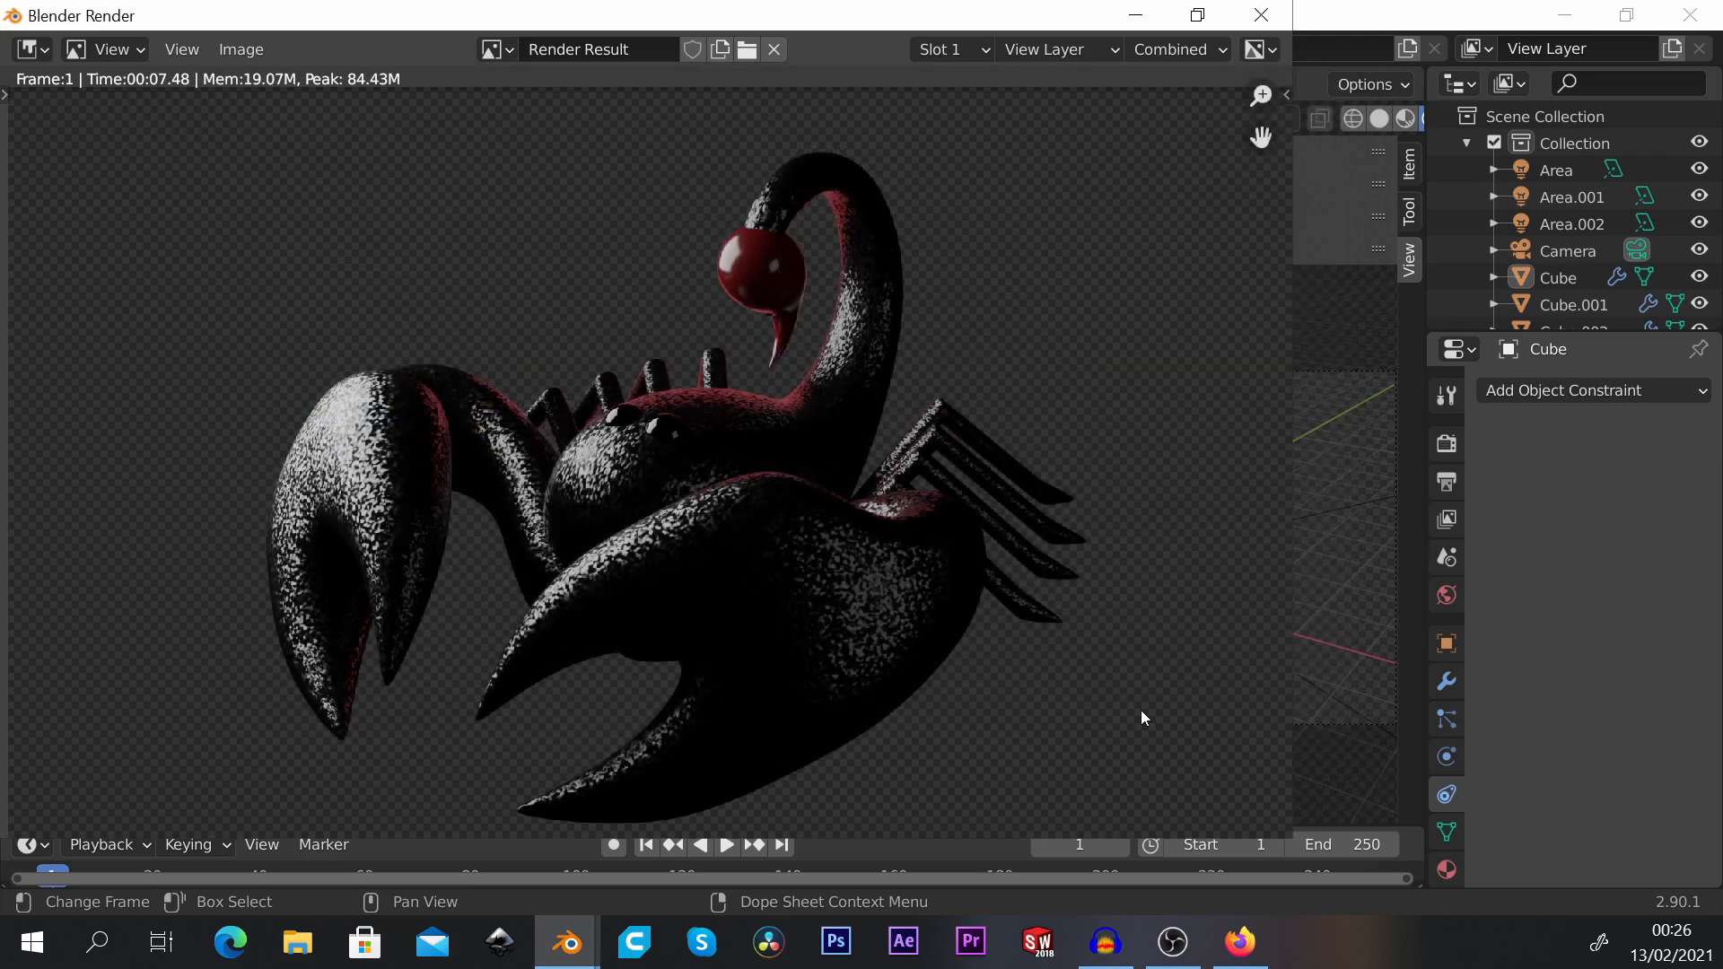
# Step: Maximize the render window and examine the whole scorpion against its transparent background
pyautogui.moveTo(1066, 15); pyautogui.dragTo(1177, 25)
pyautogui.click(1320, 27)
pyautogui.scroll(-2, 972, 404)
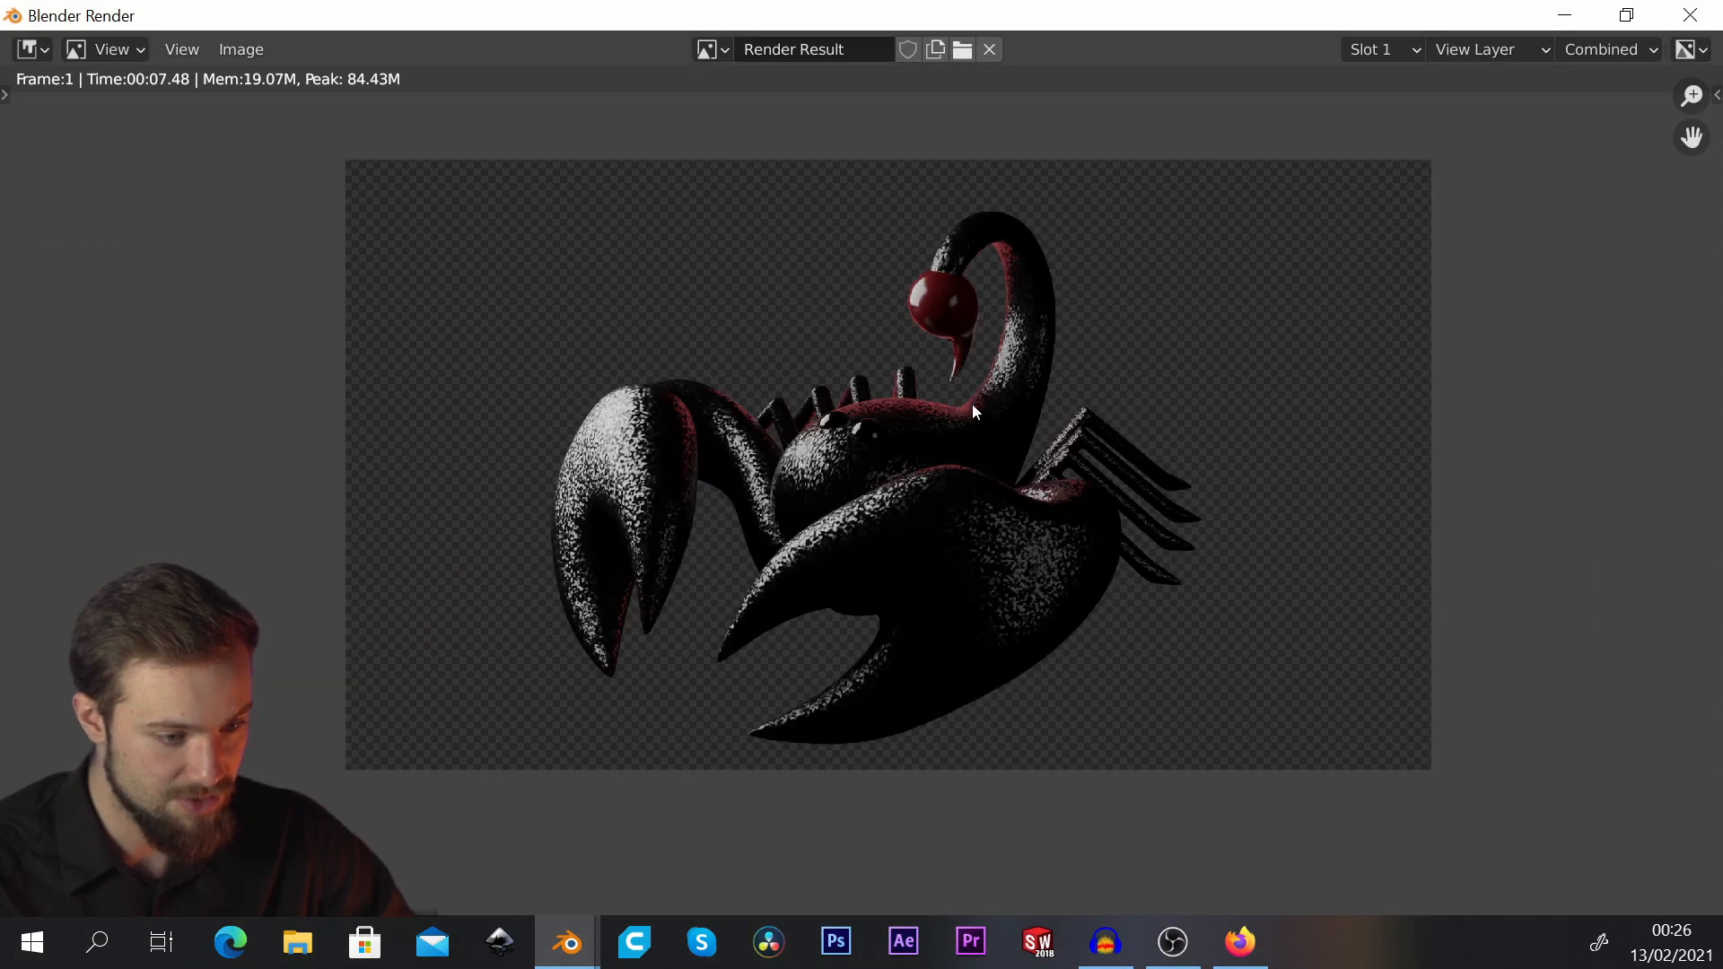
pyautogui.scroll(3, 989, 433)
pyautogui.moveTo(973, 360); pyautogui.dragTo(968, 382, button='middle')
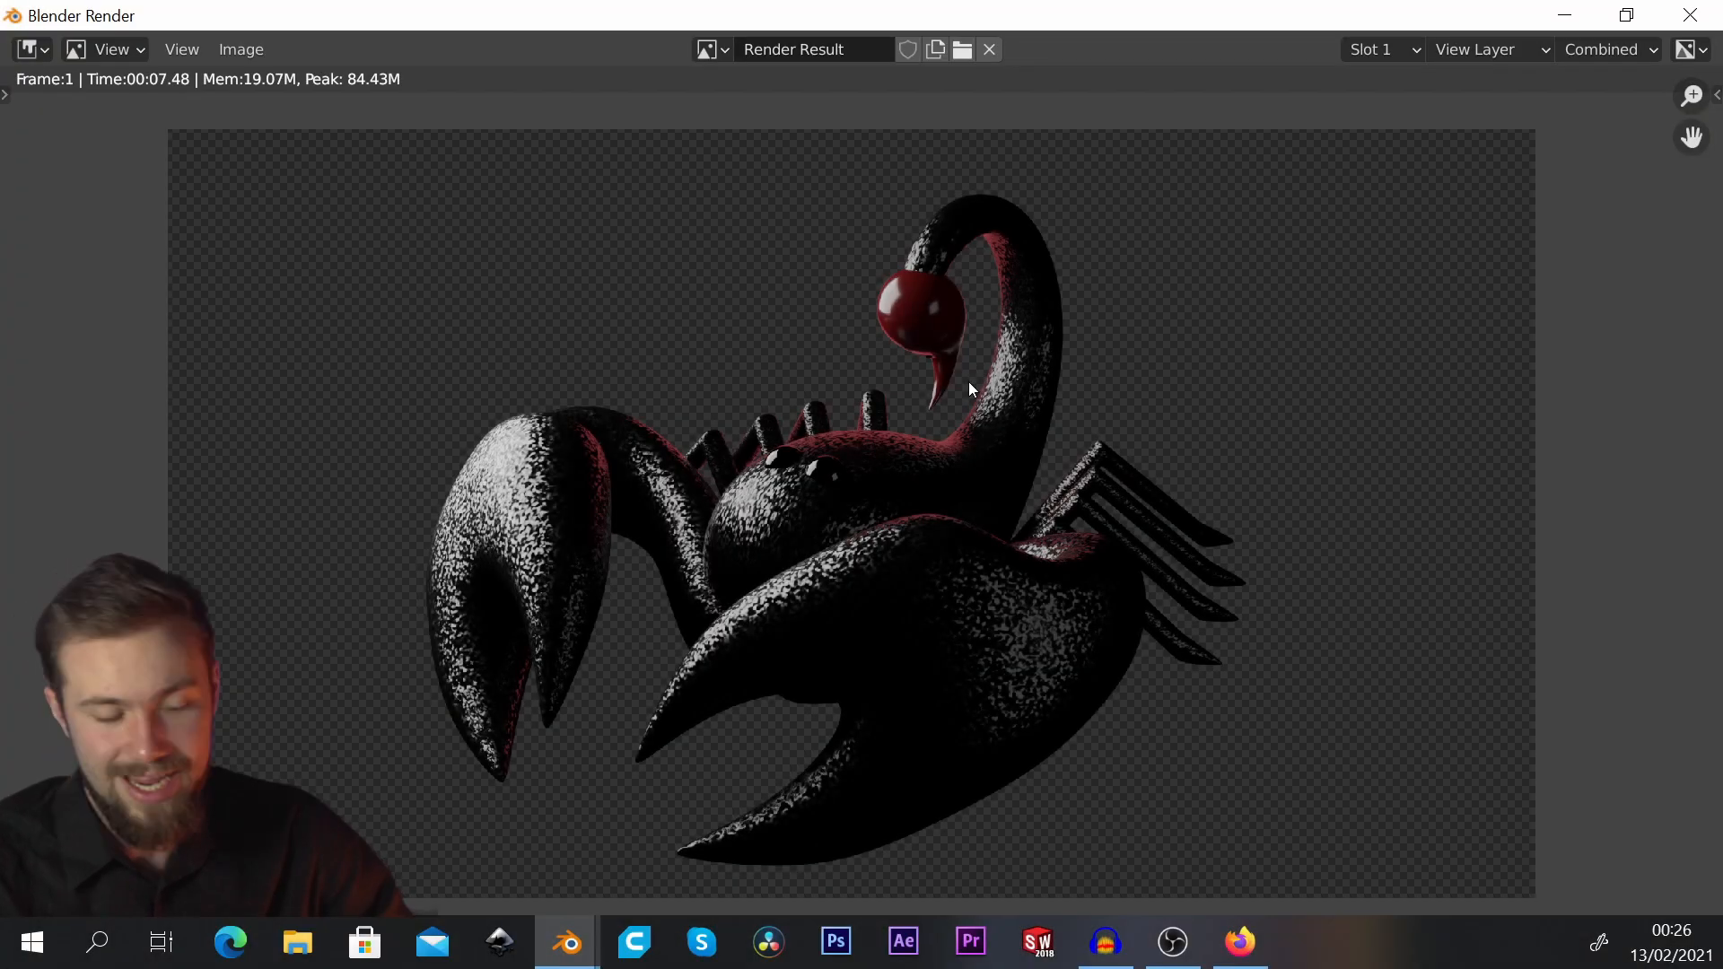
pyautogui.moveTo(910, 509); pyautogui.dragTo(913, 496, button='middle')
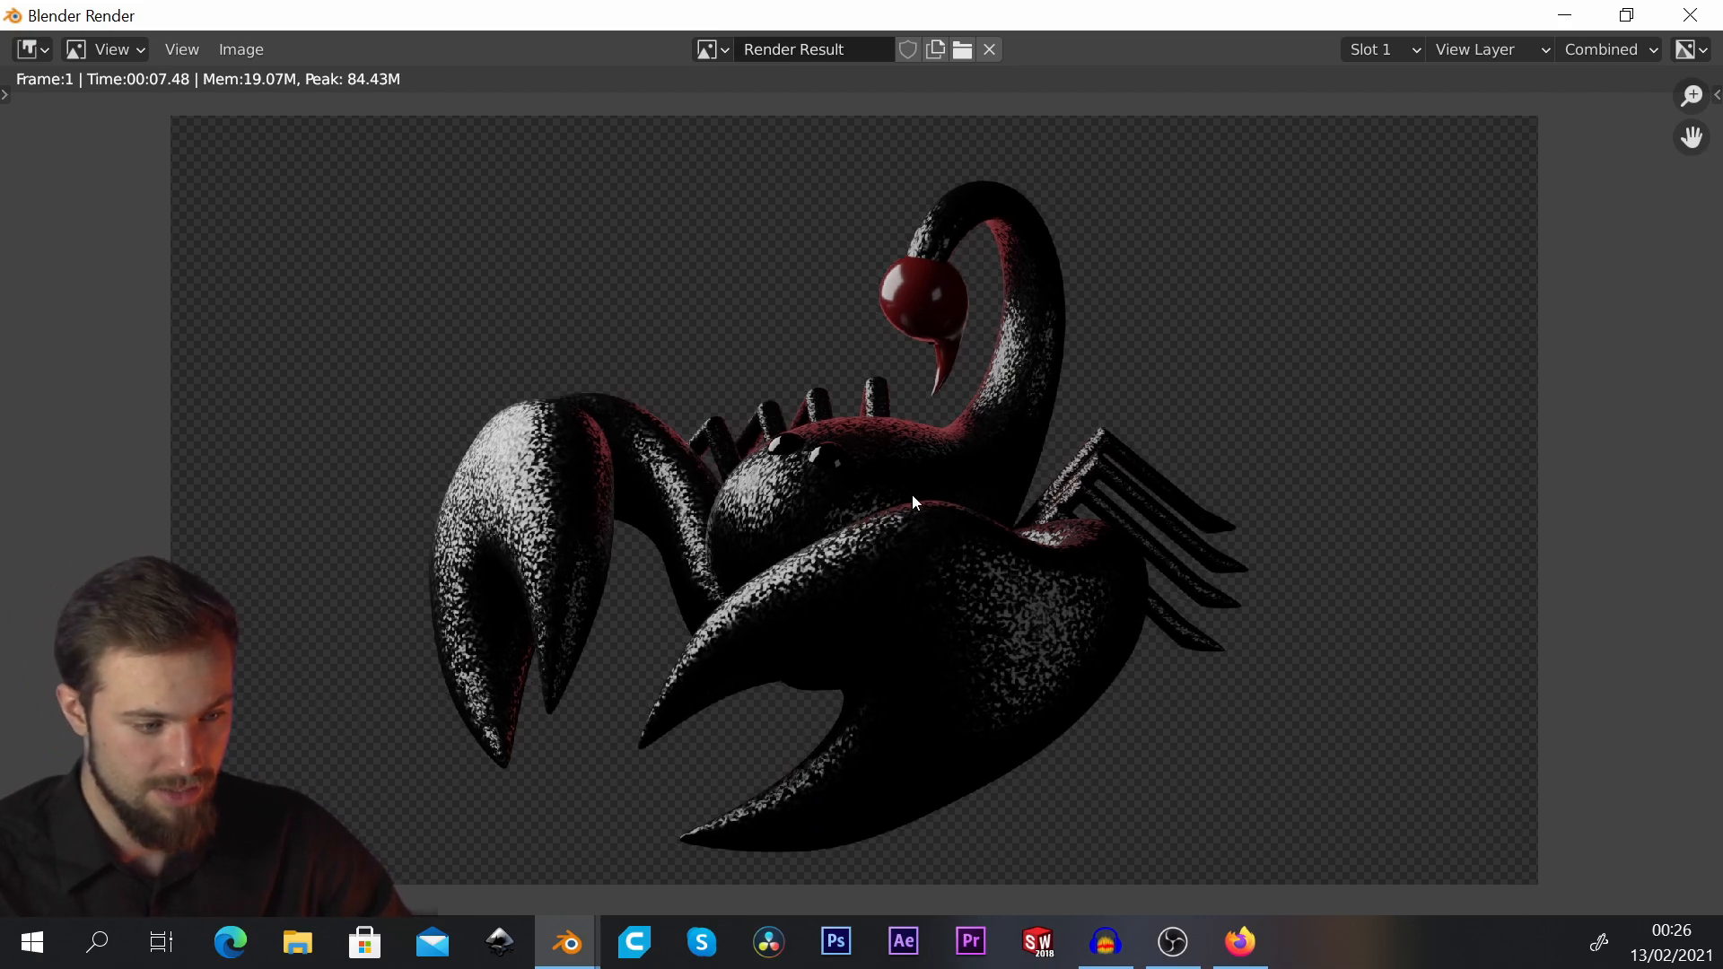